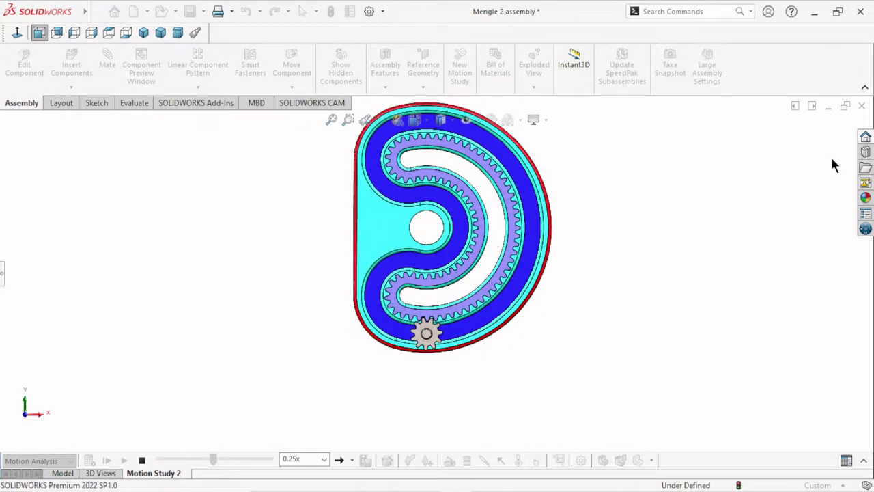
Switch to an isometric view and zoom to inspect the existing model
{"action": "left_click", "coordinate": [143, 33]}
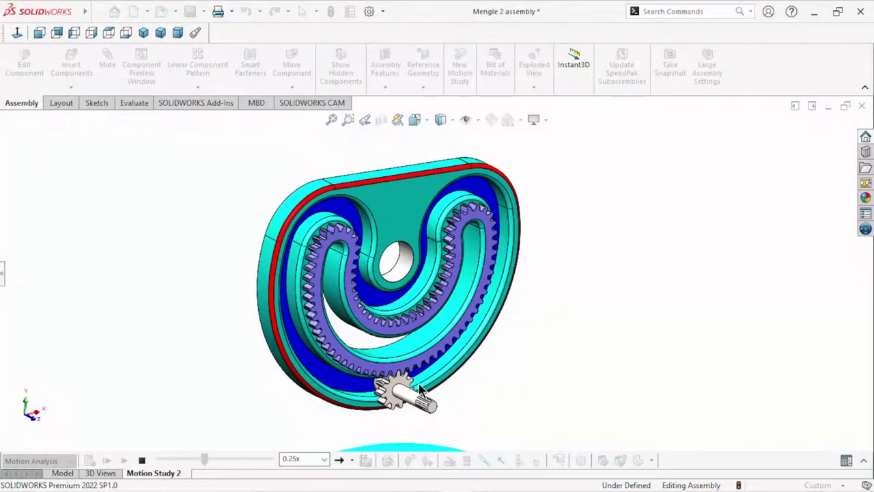
{"action": "scroll", "coordinate": [427, 384], "scroll_direction": "up", "scroll_amount": 2}
{"action": "scroll", "coordinate": [424, 363], "scroll_direction": "up", "scroll_amount": 2}
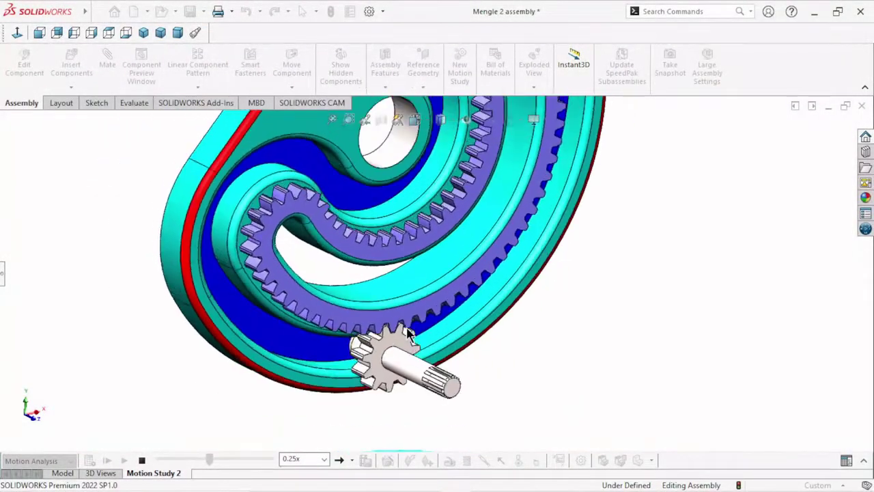
{"action": "scroll", "coordinate": [388, 319], "scroll_direction": "up", "scroll_amount": 2}
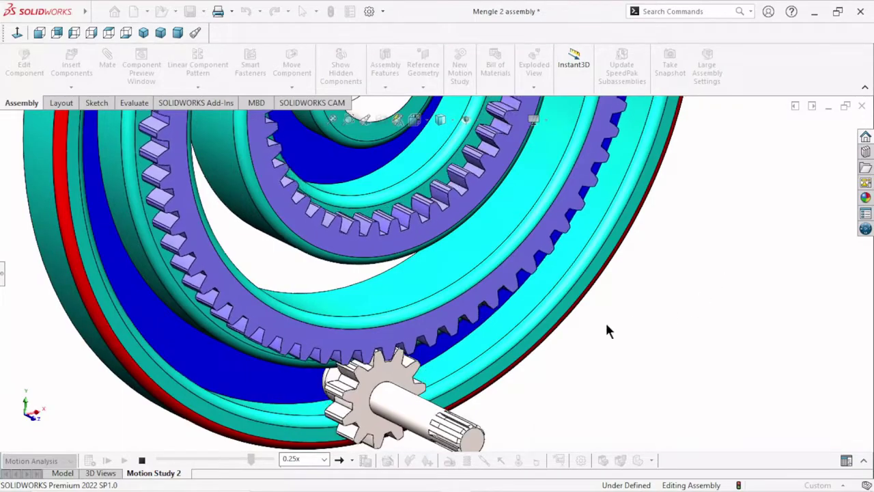
{"action": "scroll", "coordinate": [390, 417], "scroll_direction": "down", "scroll_amount": 3}
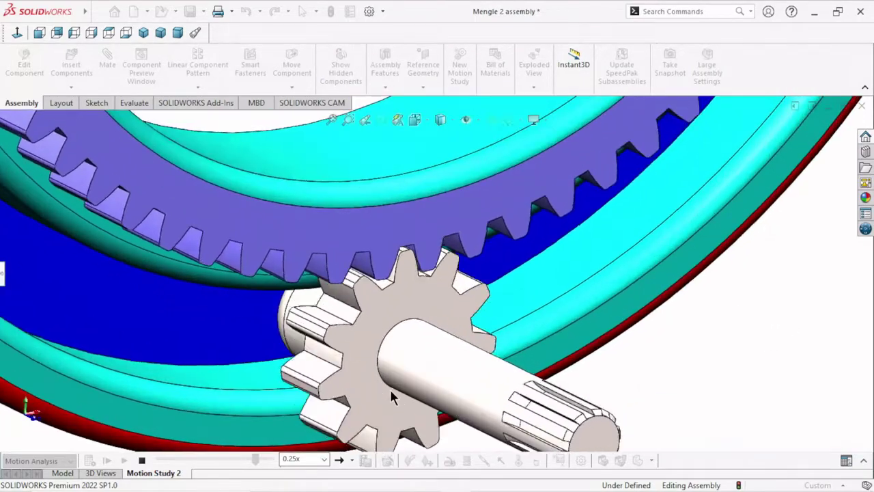
{"action": "scroll", "coordinate": [396, 369], "scroll_direction": "up", "scroll_amount": 3}
{"action": "scroll", "coordinate": [417, 259], "scroll_direction": "up", "scroll_amount": 2}
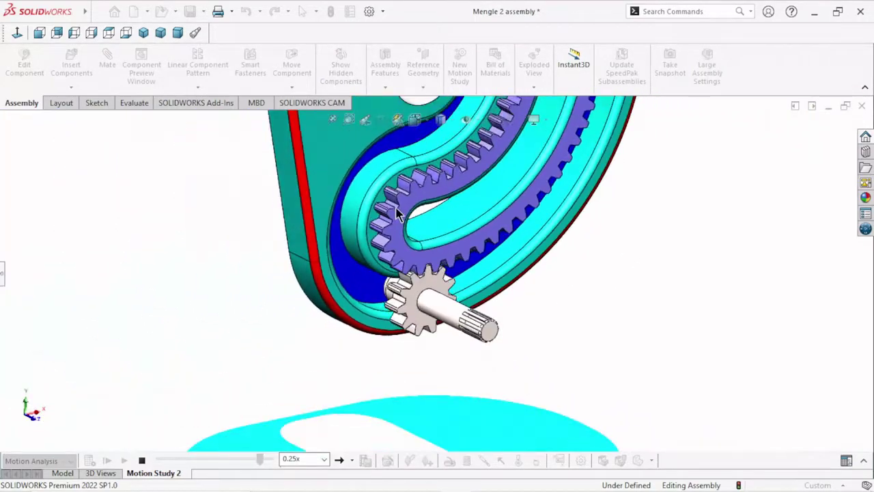
{"action": "scroll", "coordinate": [424, 212], "scroll_direction": "down", "scroll_amount": 4}
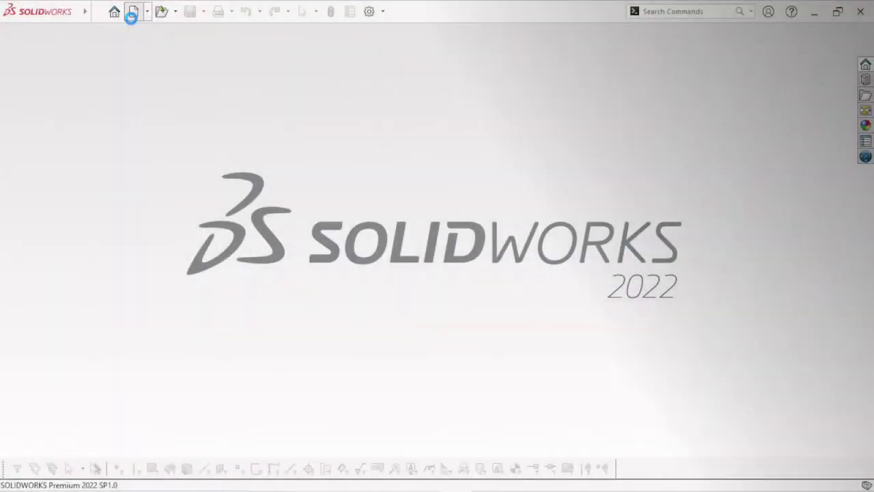
Create a new Part document and bring up the viewport background choices
{"action": "key", "text": "ctrl+n"}
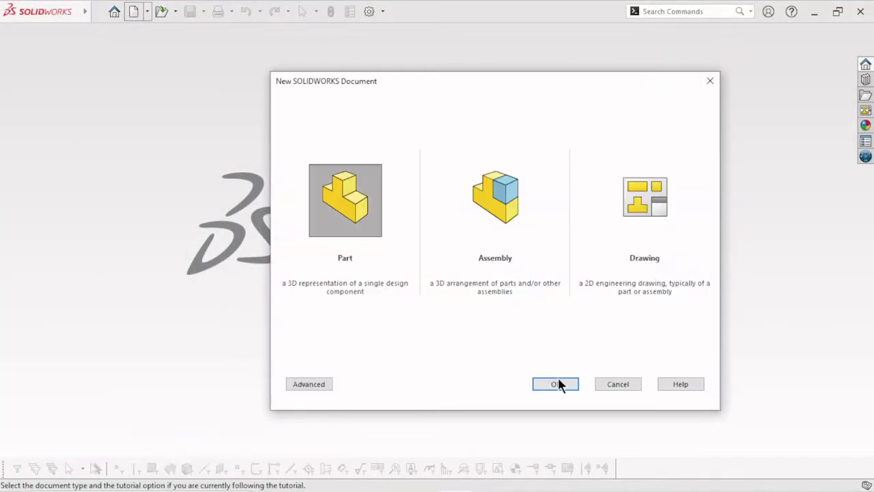
{"action": "left_click", "coordinate": [558, 380]}
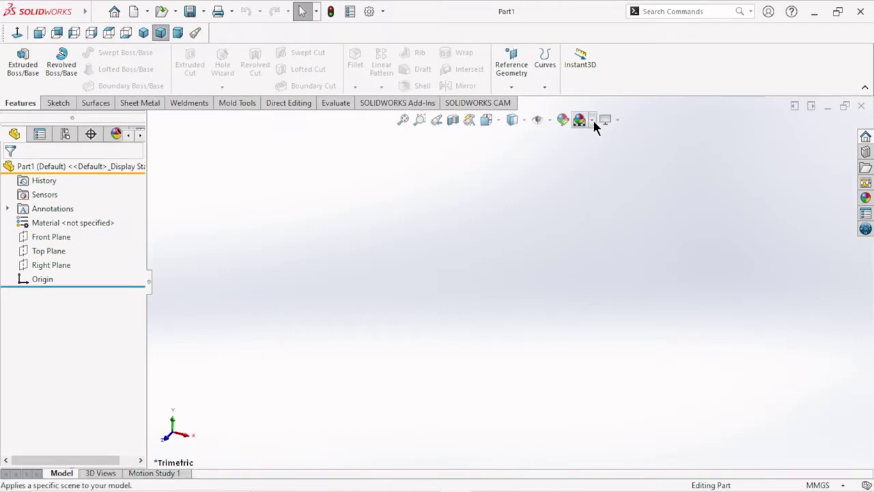
{"action": "left_click", "coordinate": [593, 120]}
Apply the Plain White background and begin a sketch on the Front Plane
{"action": "left_click", "coordinate": [588, 151]}
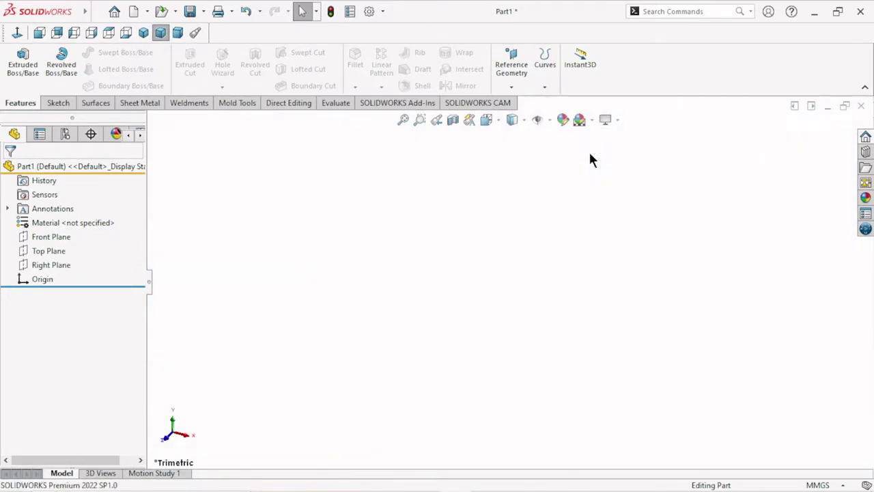
{"action": "left_click", "coordinate": [56, 236]}
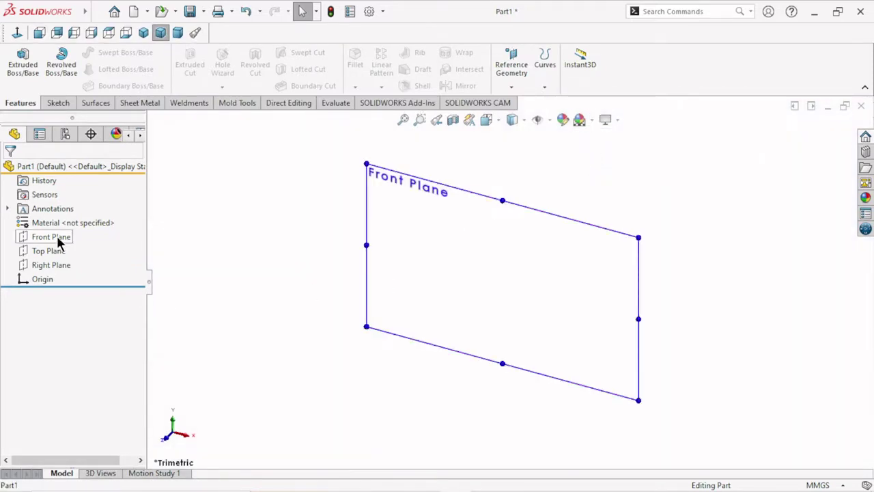
{"action": "left_click", "coordinate": [71, 212]}
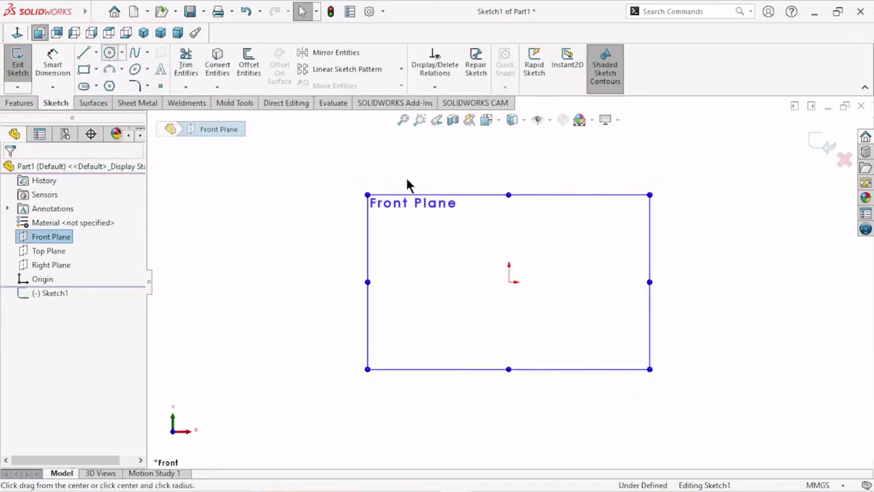
Draw a circle centred on the origin
{"action": "left_click", "coordinate": [509, 281]}
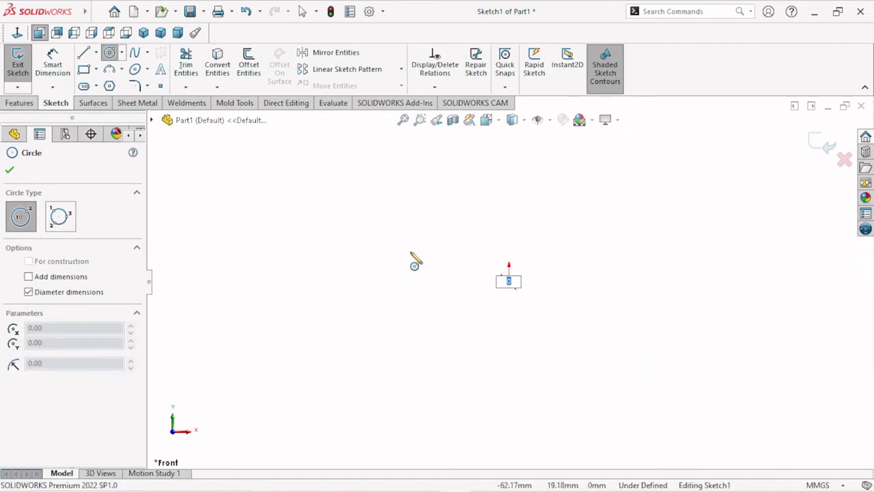
{"action": "key", "text": "Escape"}
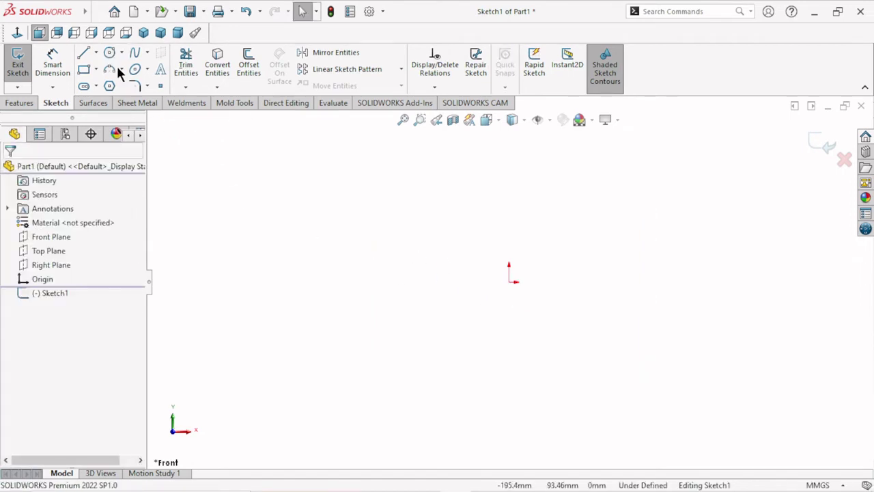
{"action": "key", "text": "l"}
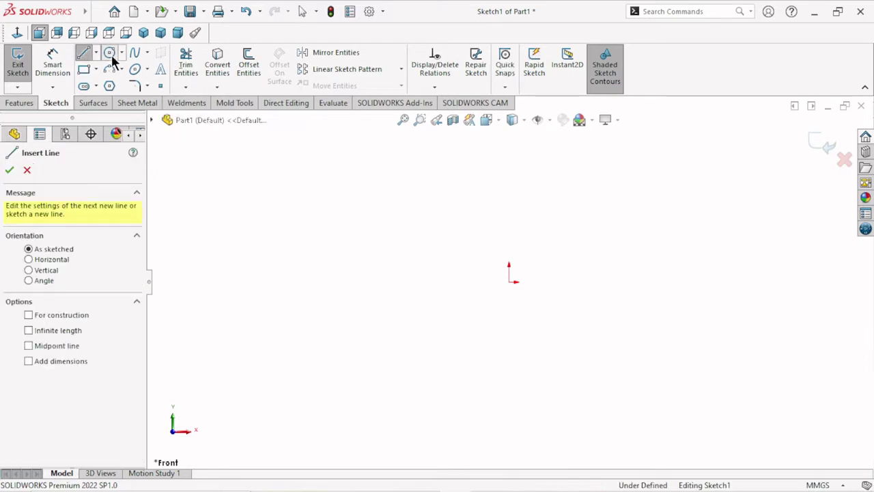
{"action": "left_click", "coordinate": [110, 56]}
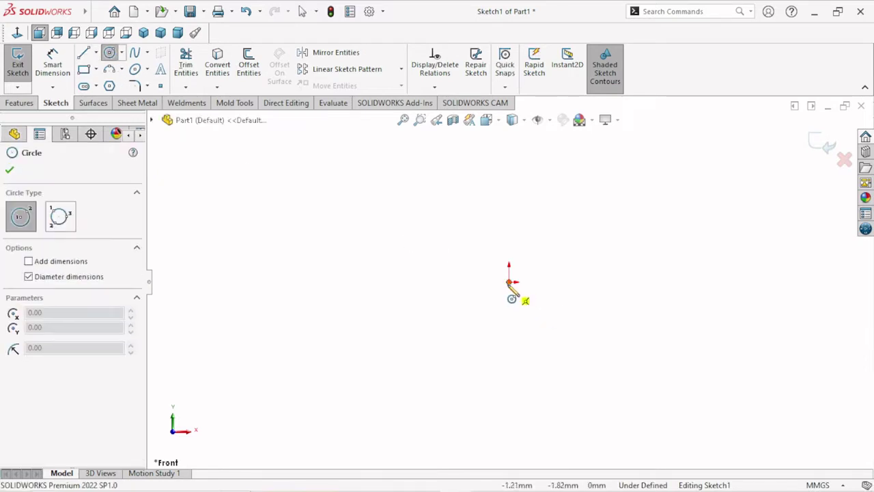
{"action": "left_click", "coordinate": [509, 282]}
{"action": "left_click", "coordinate": [383, 239]}
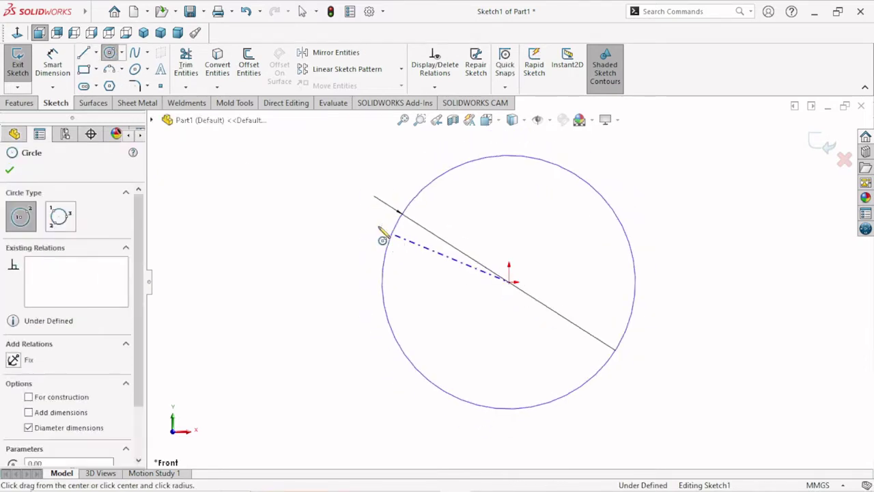
{"action": "left_click", "coordinate": [383, 239]}
{"action": "left_click", "coordinate": [10, 171]}
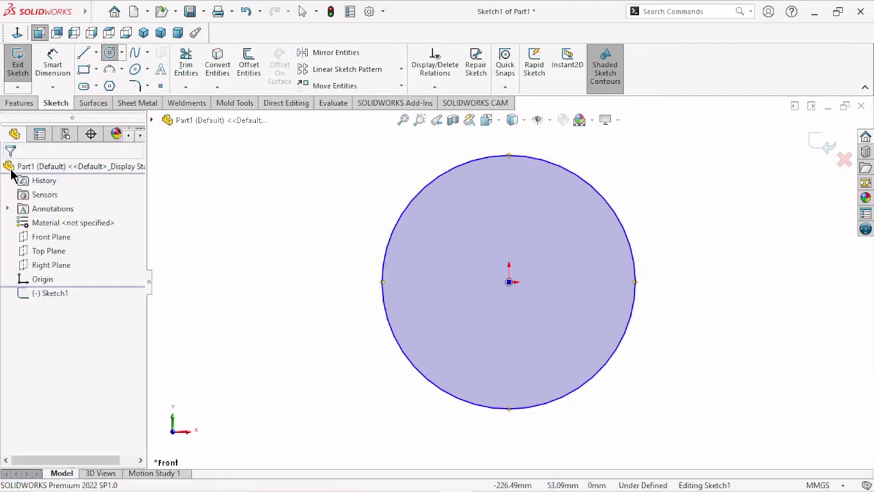
Dimension the circle's diameter to 160 mm
{"action": "left_click", "coordinate": [53, 55]}
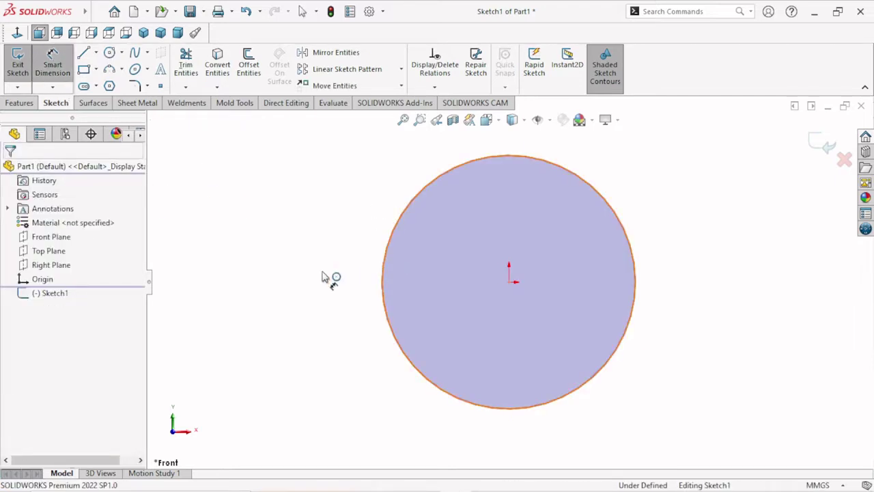
{"action": "left_click", "coordinate": [383, 279]}
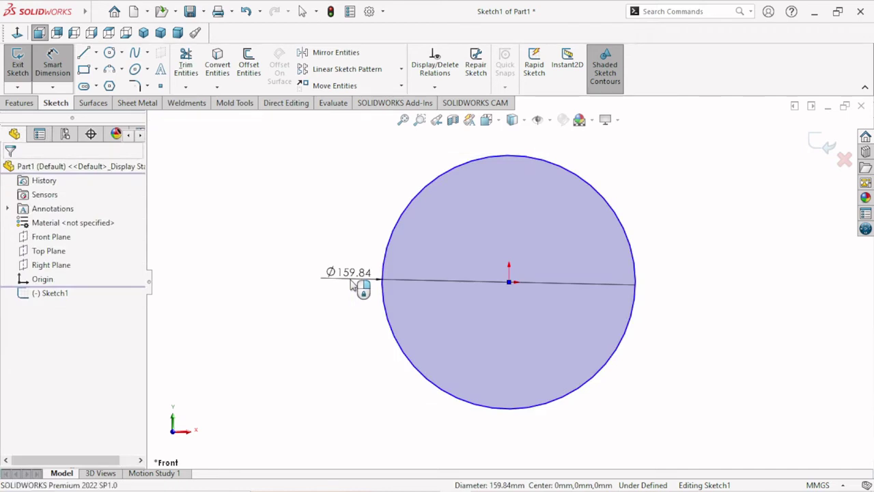
{"action": "left_click", "coordinate": [352, 286]}
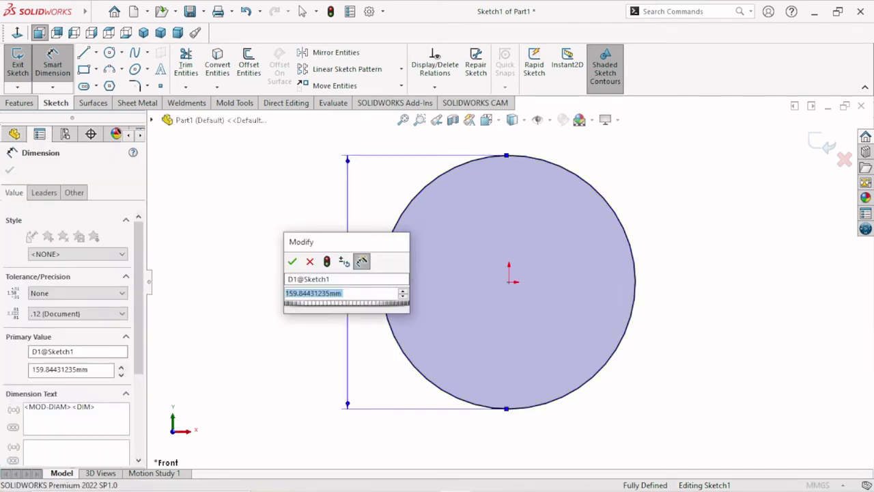
{"action": "type", "text": "160"}
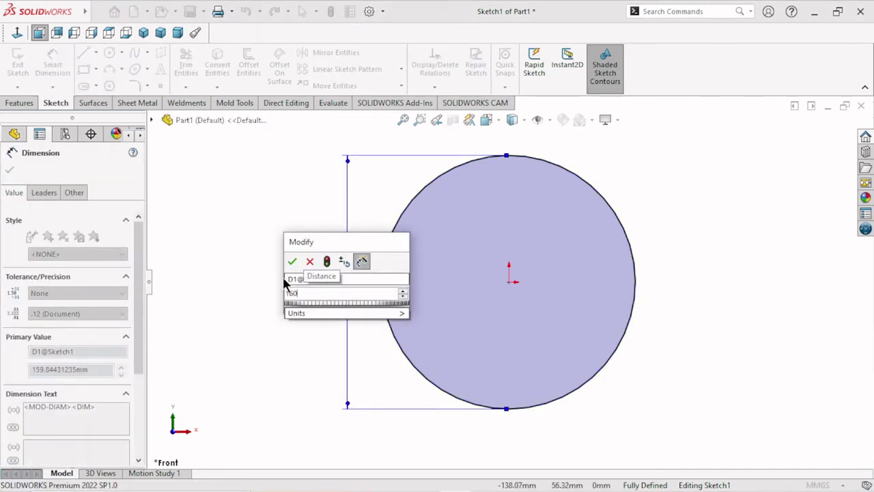
{"action": "left_click", "coordinate": [292, 262]}
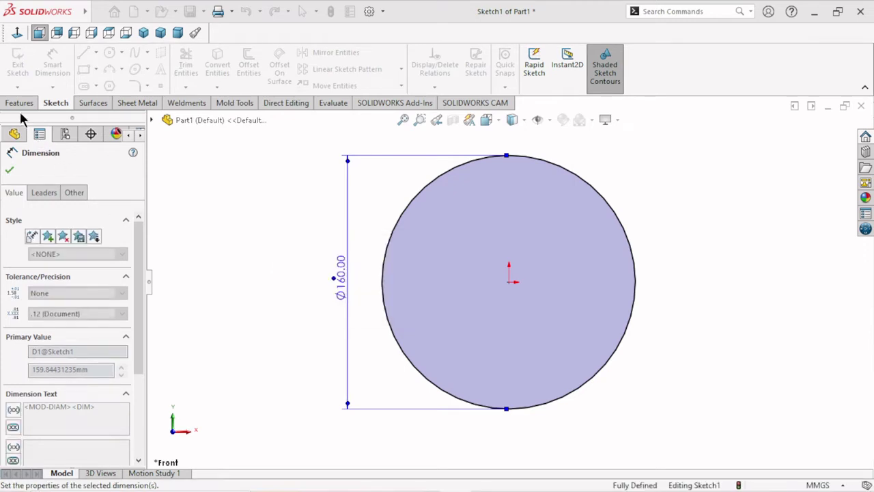
{"action": "left_click", "coordinate": [9, 171]}
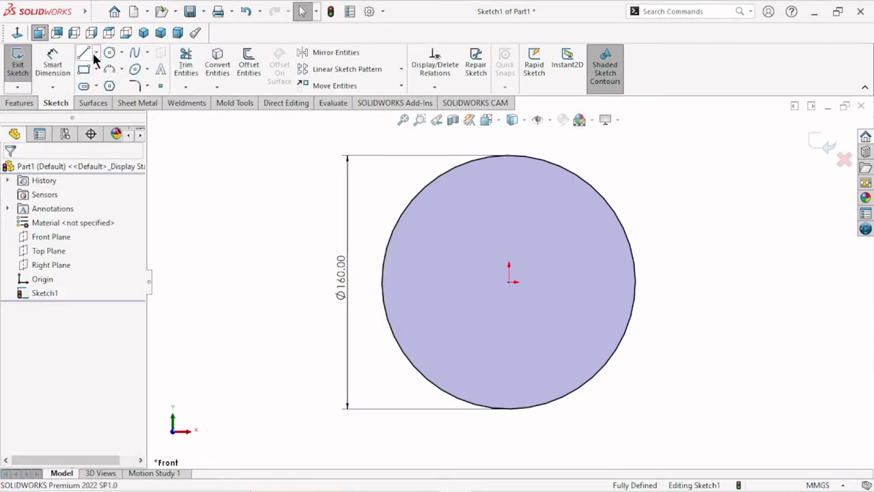
Draw a vertical 80 mm centerline from the origin to the circle's top
{"action": "left_click", "coordinate": [96, 53]}
{"action": "left_click", "coordinate": [109, 84]}
{"action": "left_click", "coordinate": [509, 282]}
{"action": "left_click", "coordinate": [509, 160]}
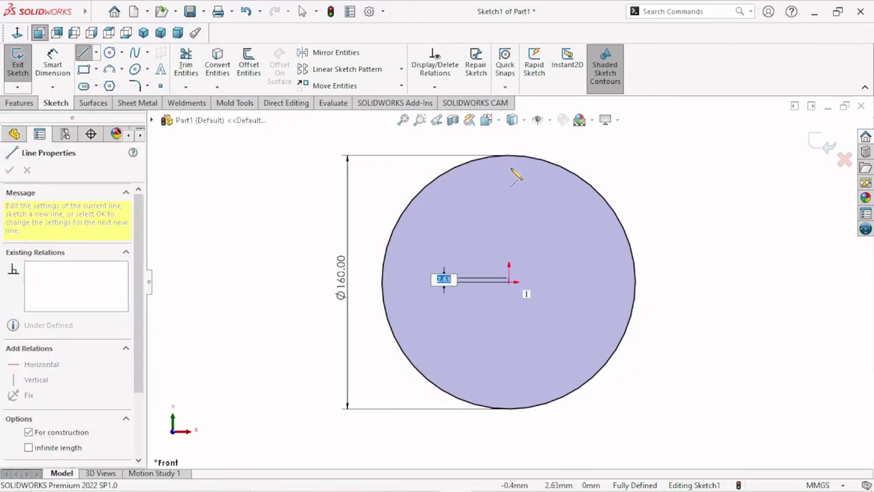
{"action": "key", "text": "Return"}
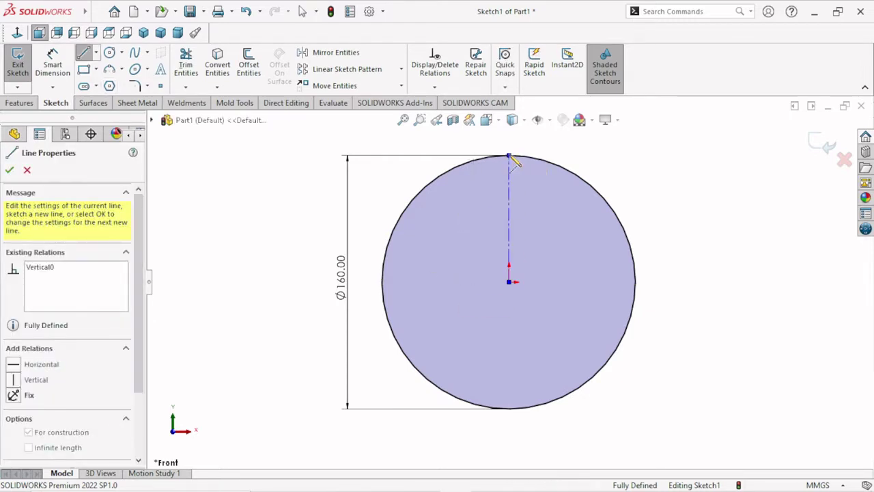
{"action": "right_click", "coordinate": [523, 155]}
{"action": "left_click", "coordinate": [547, 156]}
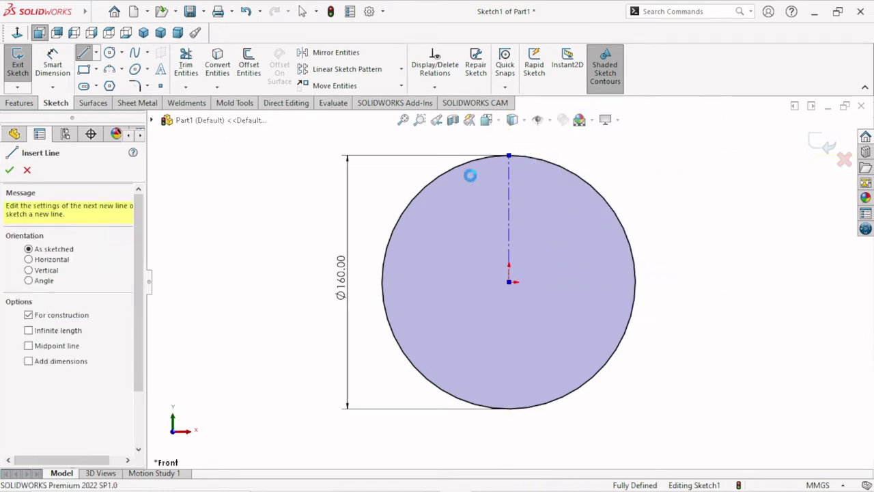
Draw a second centerline from the origin and drag its end up and to the left
{"action": "left_click", "coordinate": [95, 52]}
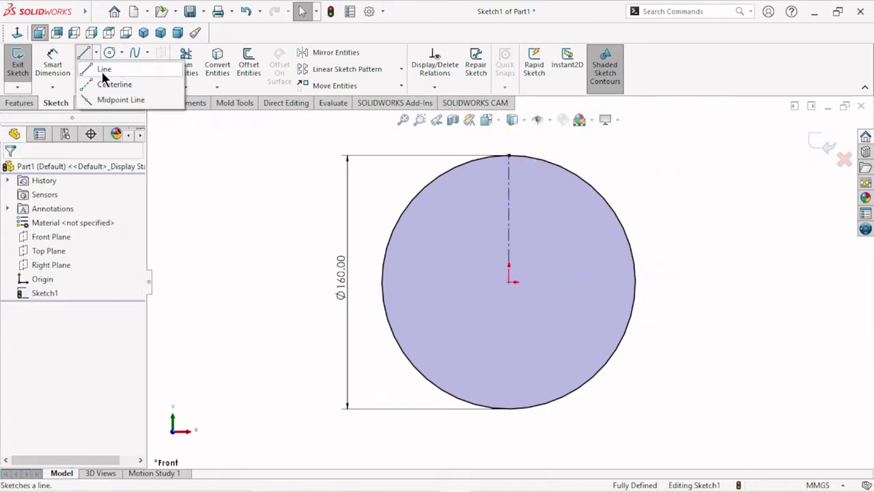
{"action": "left_click", "coordinate": [102, 84]}
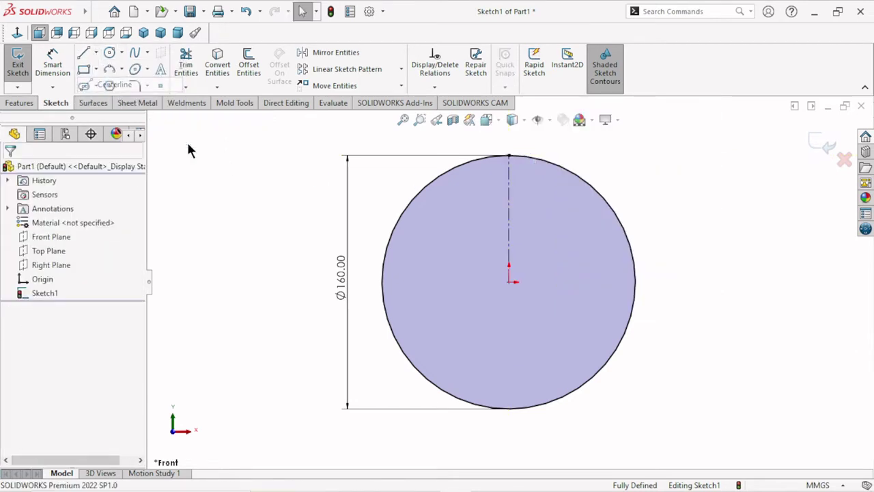
{"action": "left_click", "coordinate": [509, 280]}
{"action": "left_click", "coordinate": [509, 156]}
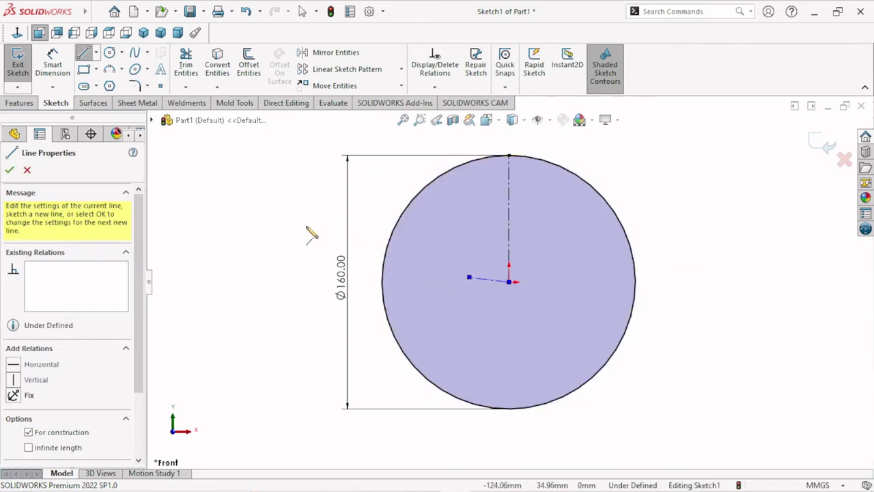
{"action": "left_click", "coordinate": [9, 171]}
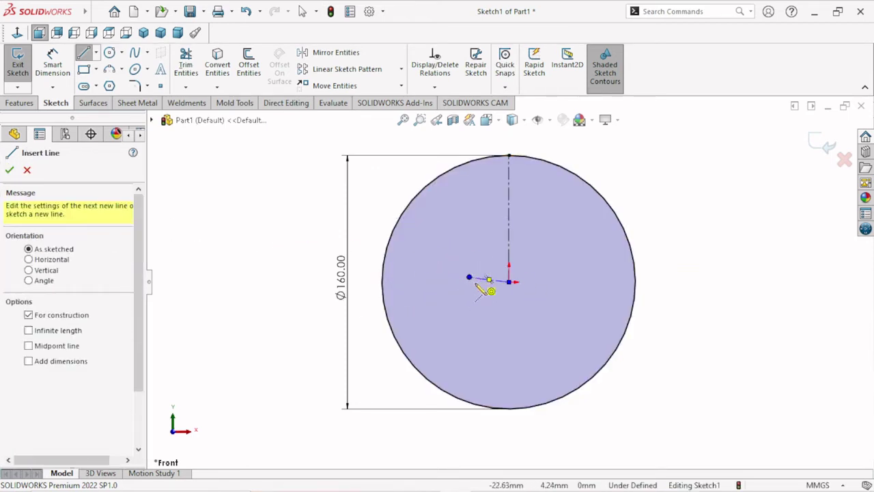
{"action": "left_click", "coordinate": [9, 170]}
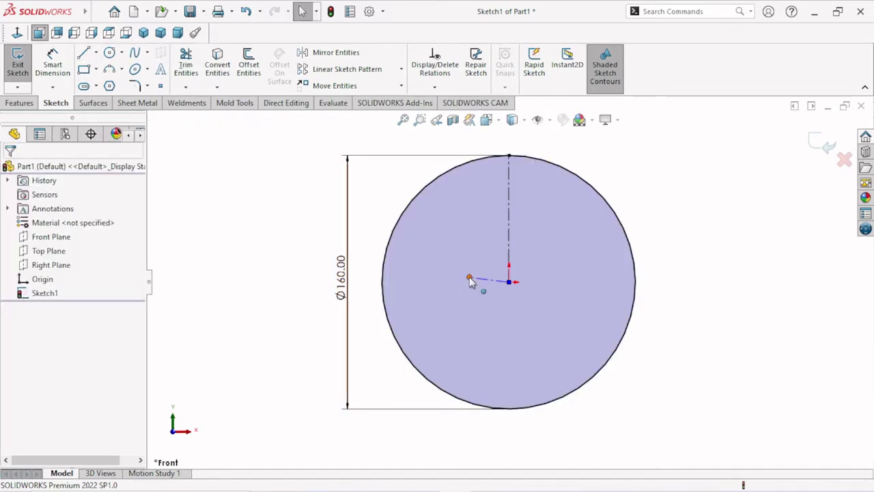
{"action": "left_click_drag", "start_coordinate": [469, 276], "coordinate": [442, 247]}
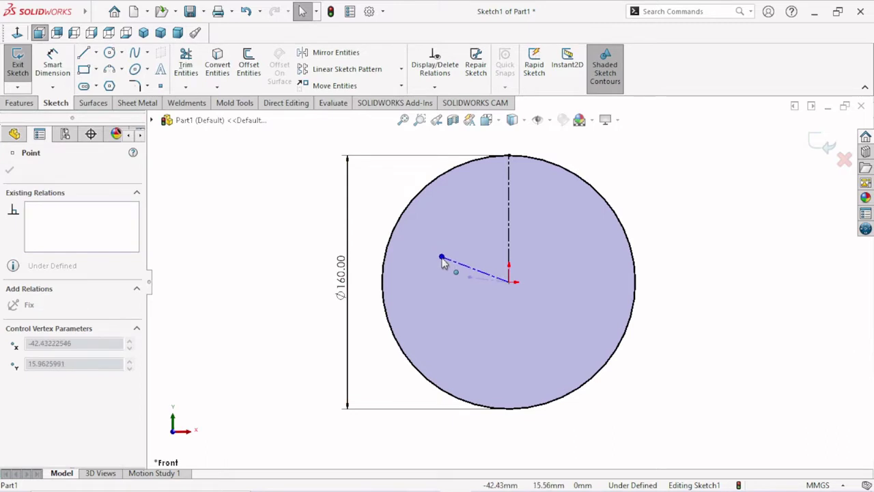
{"action": "right_click", "coordinate": [208, 251]}
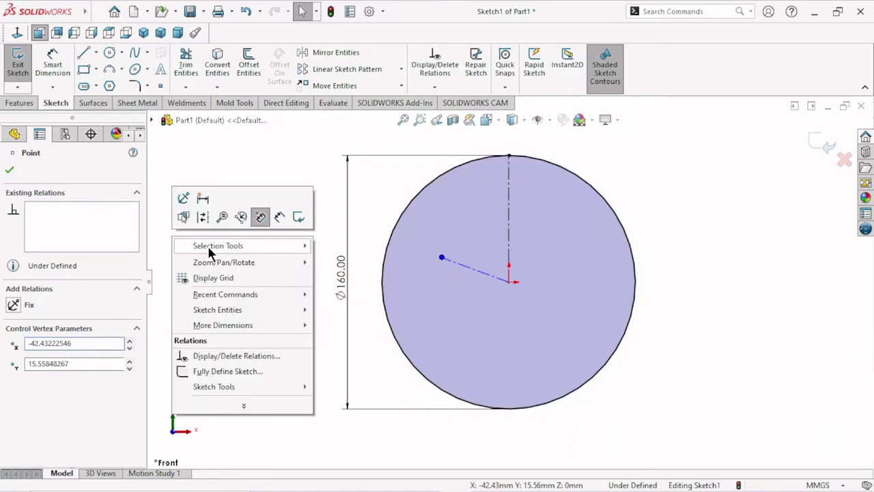
{"action": "left_click", "coordinate": [8, 170]}
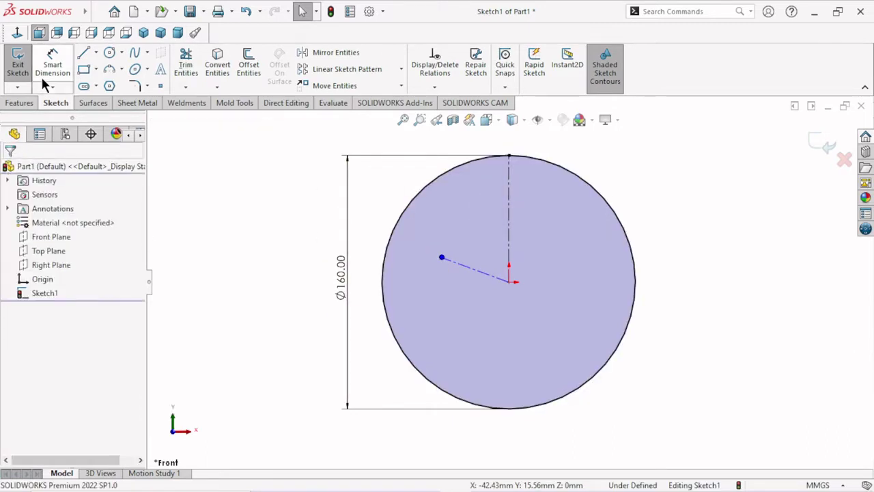
Set the slanted line at 75° from the vertical centerline
{"action": "key", "text": "d"}
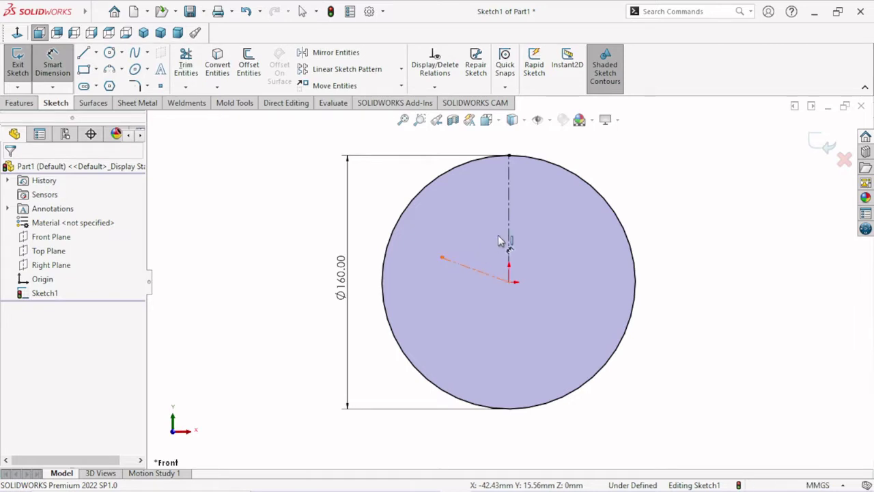
{"action": "left_click", "coordinate": [499, 241]}
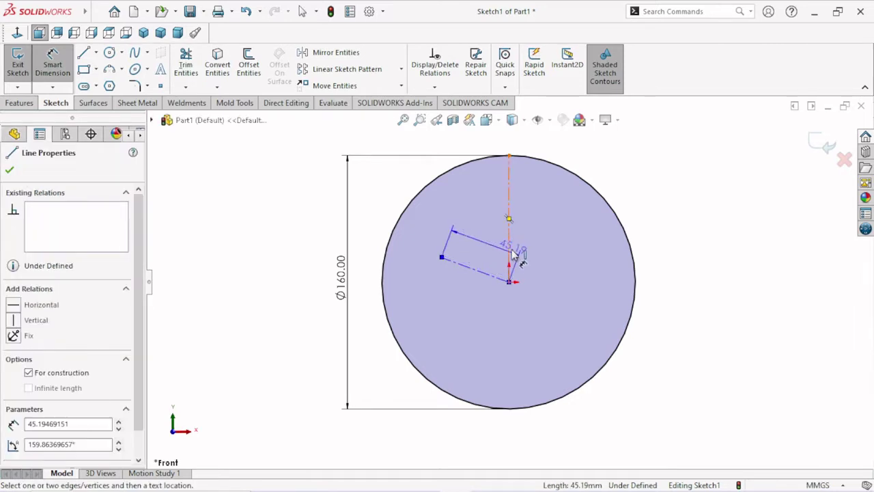
{"action": "left_click", "coordinate": [509, 211]}
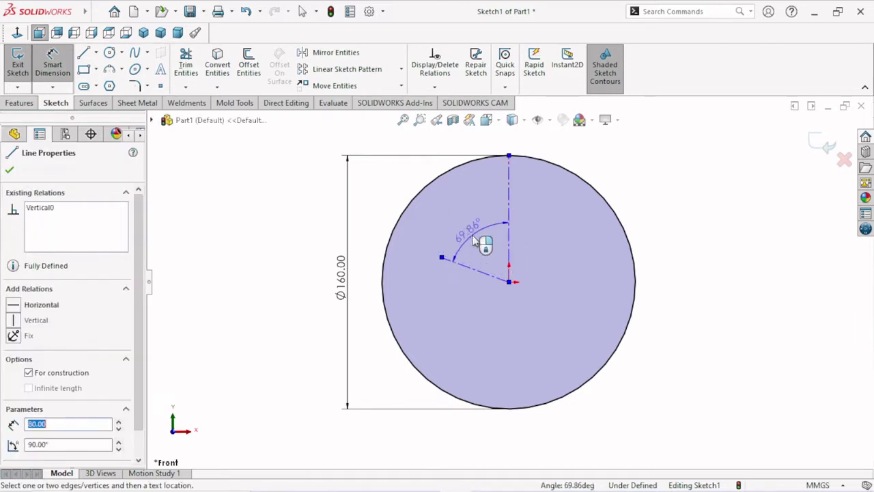
{"action": "key", "text": "Escape"}
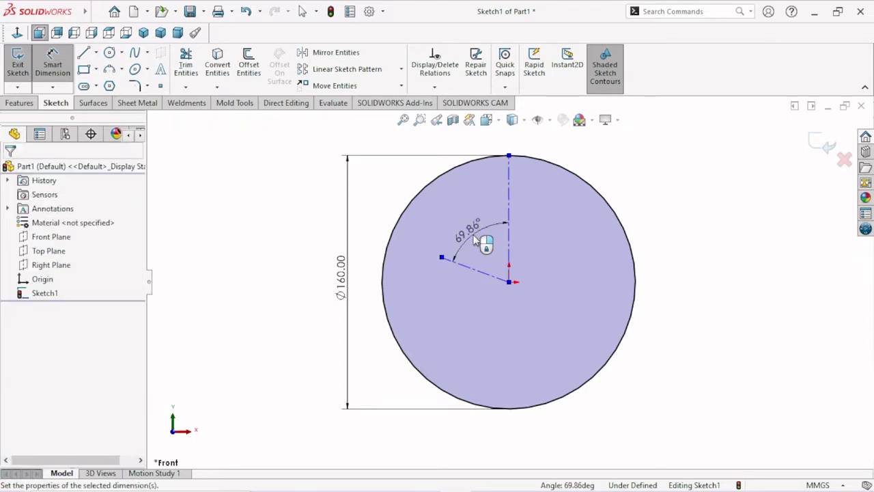
{"action": "left_click", "coordinate": [477, 239]}
{"action": "type", "text": "75"}
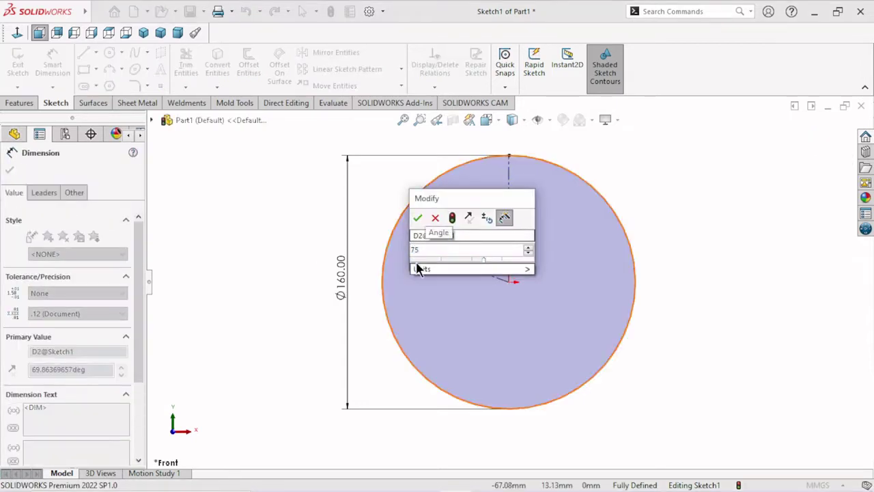
{"action": "left_click", "coordinate": [417, 216]}
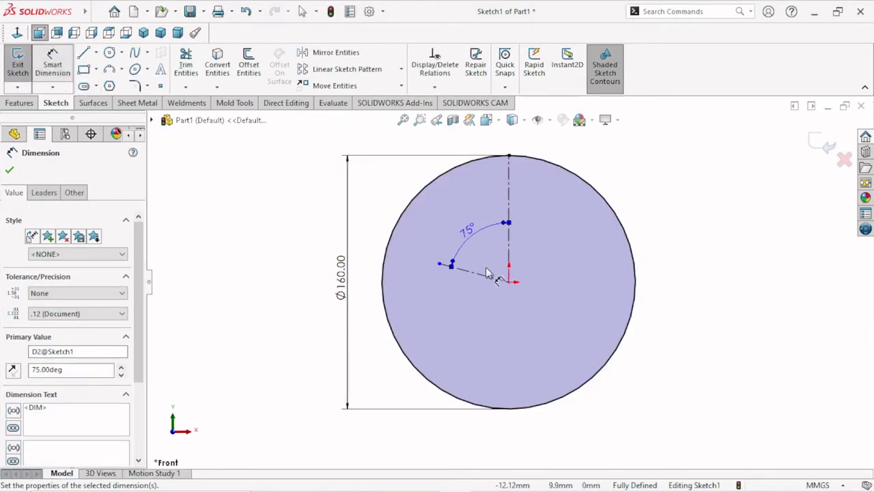
Dimension the slanted line's length to 45 mm
{"action": "left_click", "coordinate": [461, 302]}
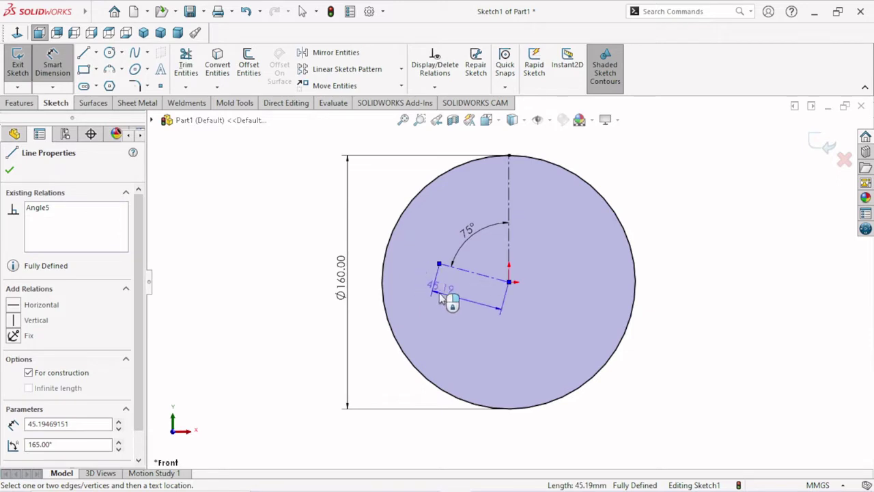
{"action": "left_click", "coordinate": [442, 299]}
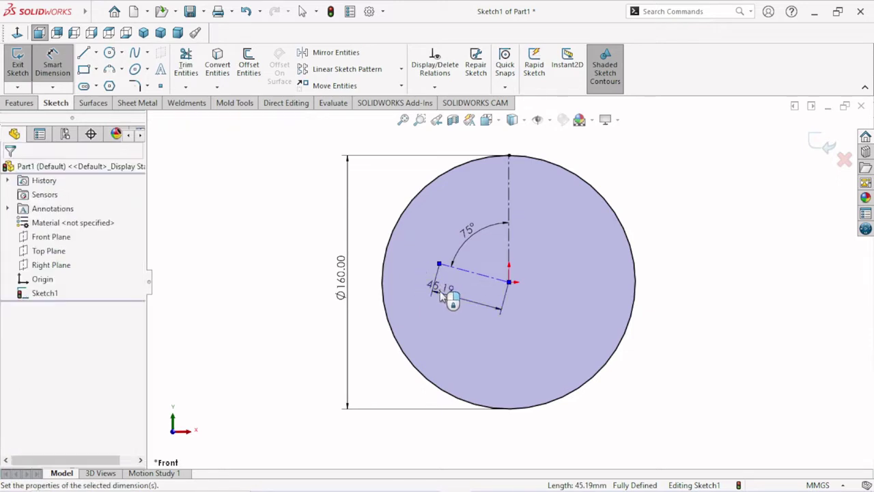
{"action": "type", "text": "45"}
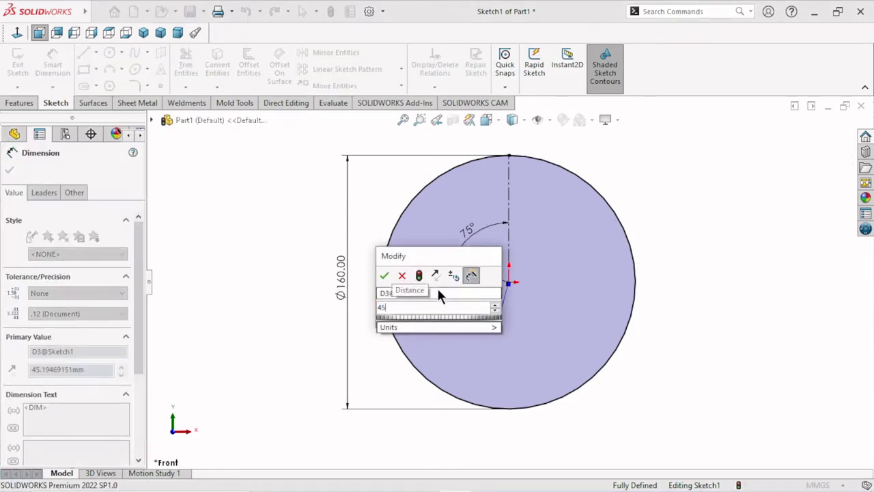
{"action": "key", "text": "Escape"}
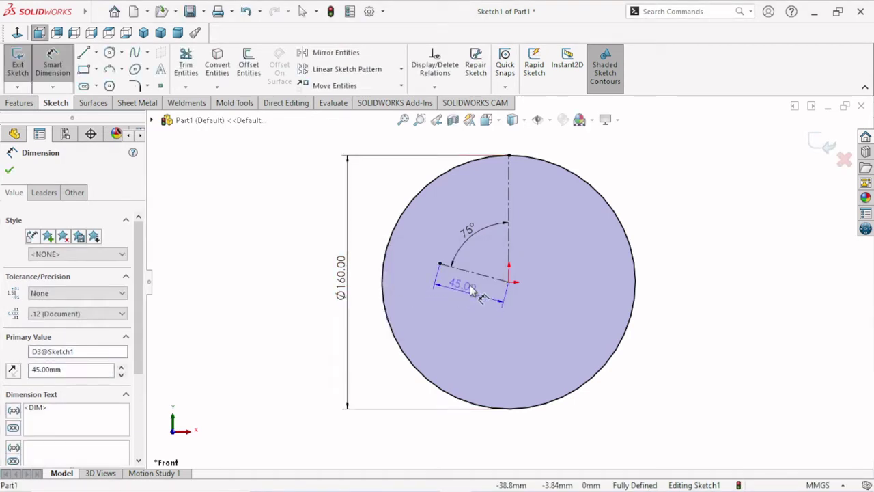
{"action": "left_click", "coordinate": [12, 174]}
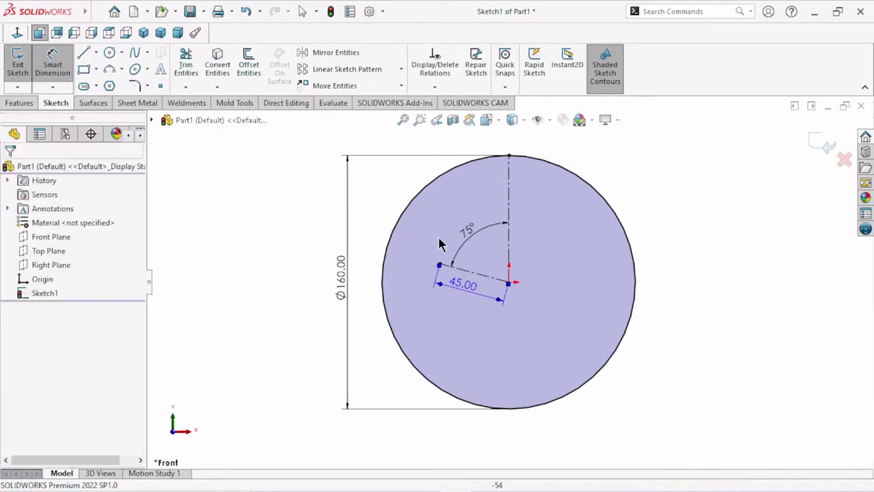
{"action": "key", "text": "Escape"}
{"action": "scroll", "coordinate": [590, 267], "scroll_direction": "up", "scroll_amount": 1}
{"action": "scroll", "coordinate": [623, 285], "scroll_direction": "down", "scroll_amount": 1}
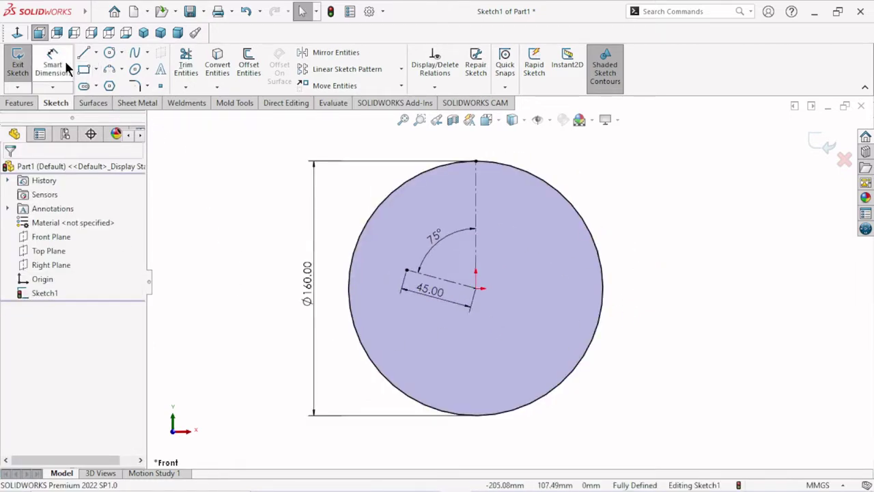
{"action": "left_click", "coordinate": [339, 52]}
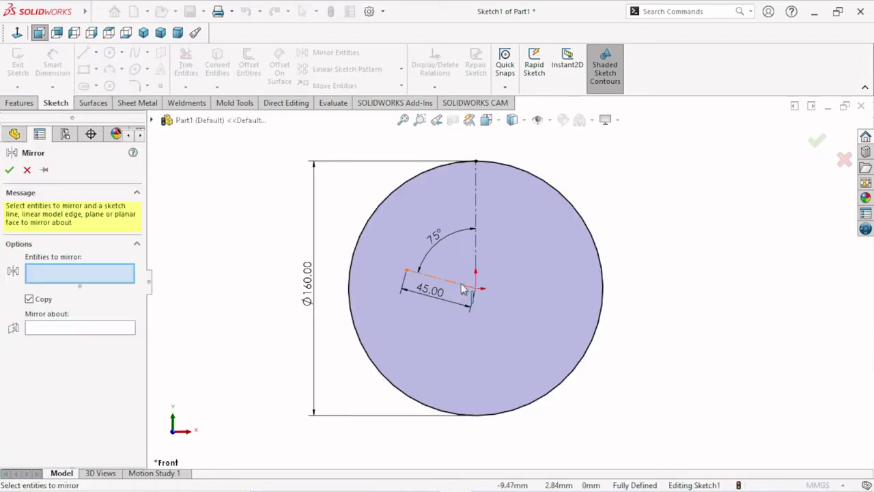
Mirror the 45 mm line about the vertical centerline onto the right side
{"action": "left_click", "coordinate": [462, 285]}
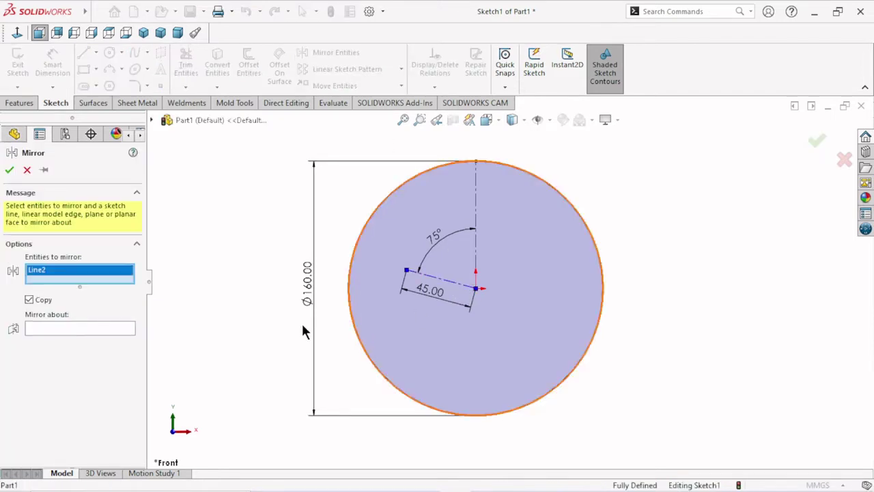
{"action": "left_click", "coordinate": [38, 331]}
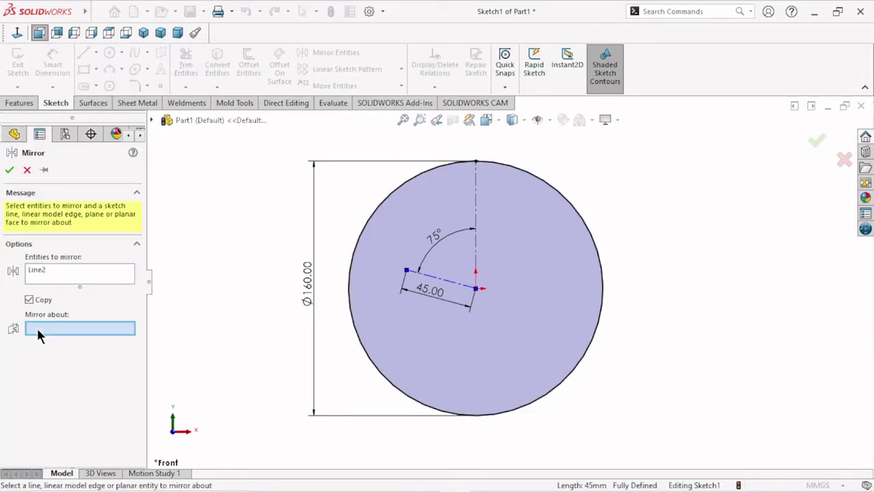
{"action": "left_click", "coordinate": [477, 250]}
{"action": "left_click", "coordinate": [10, 172]}
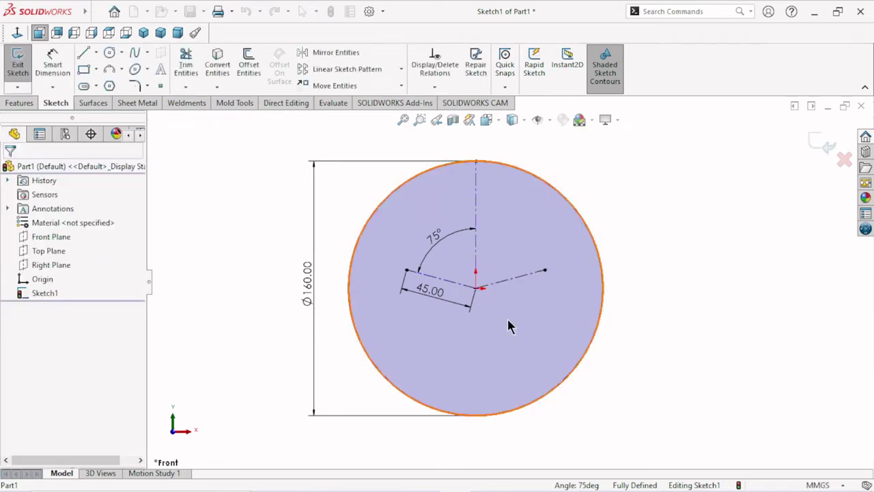
{"action": "scroll", "coordinate": [488, 285], "scroll_direction": "up", "scroll_amount": 1}
{"action": "scroll", "coordinate": [534, 321], "scroll_direction": "down", "scroll_amount": 1}
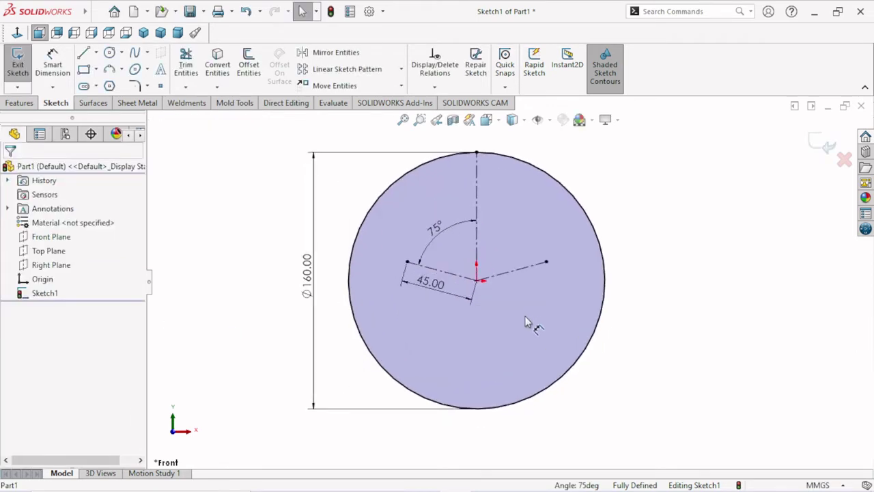
Draw a centerpoint arc slot around the origin between the two 45 mm lines' ends
{"action": "left_click", "coordinate": [96, 85]}
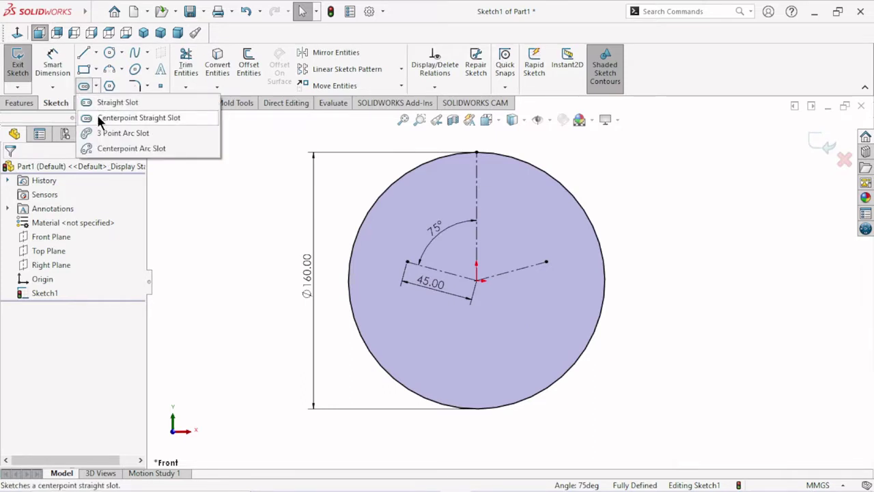
{"action": "left_click", "coordinate": [130, 148]}
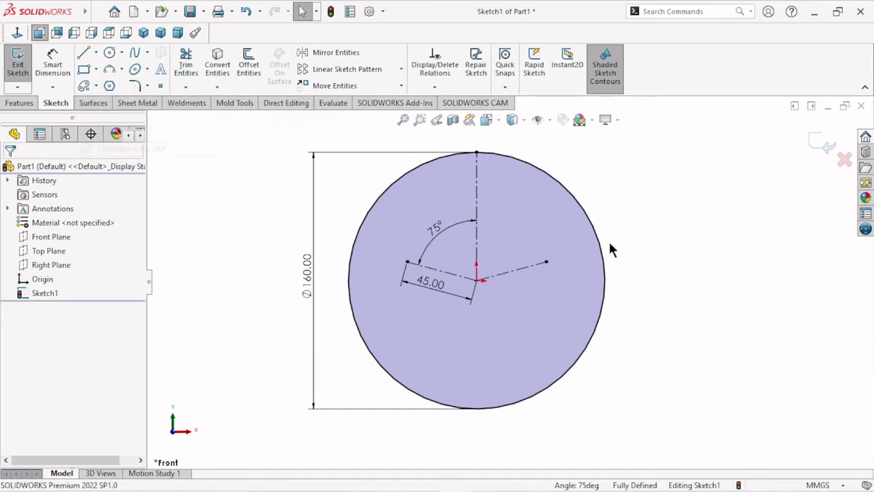
{"action": "left_click", "coordinate": [478, 280]}
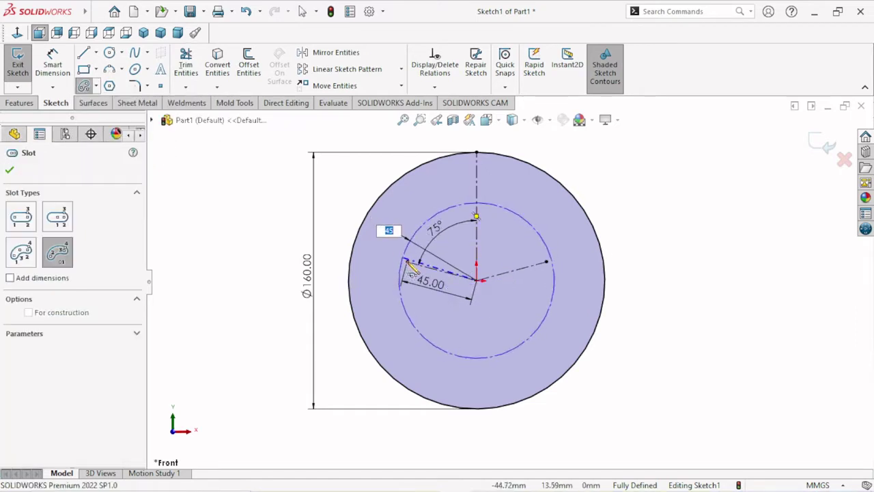
{"action": "left_click", "coordinate": [408, 263]}
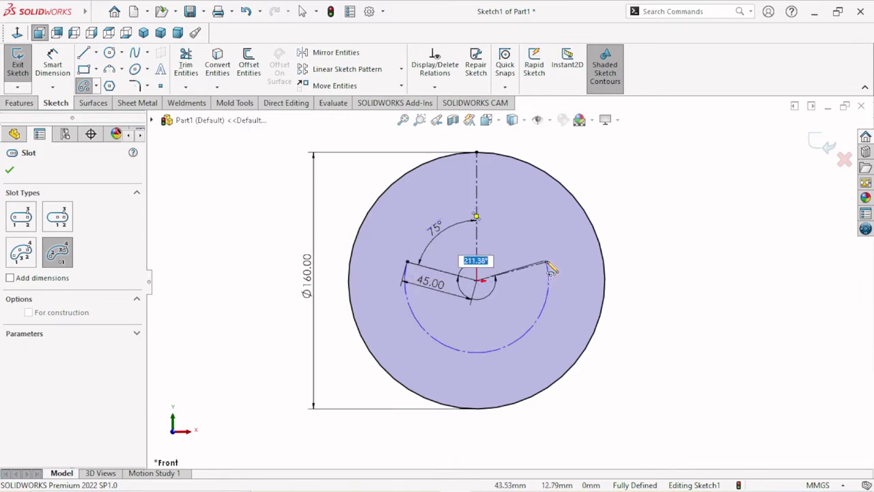
{"action": "scroll", "coordinate": [551, 275], "scroll_direction": "down", "scroll_amount": 3}
{"action": "scroll", "coordinate": [545, 277], "scroll_direction": "down", "scroll_amount": 2}
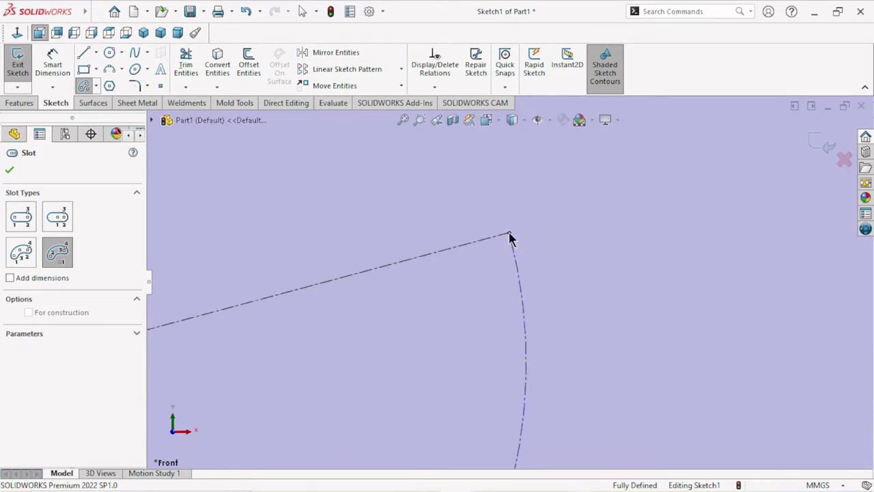
{"action": "left_click", "coordinate": [509, 234]}
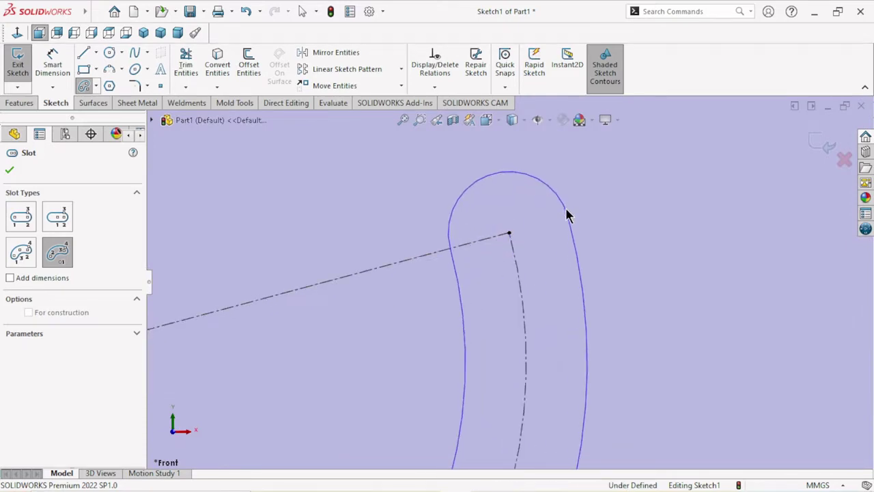
{"action": "left_click", "coordinate": [567, 216]}
{"action": "scroll", "coordinate": [546, 239], "scroll_direction": "up", "scroll_amount": 2}
{"action": "scroll", "coordinate": [539, 250], "scroll_direction": "up", "scroll_amount": 2}
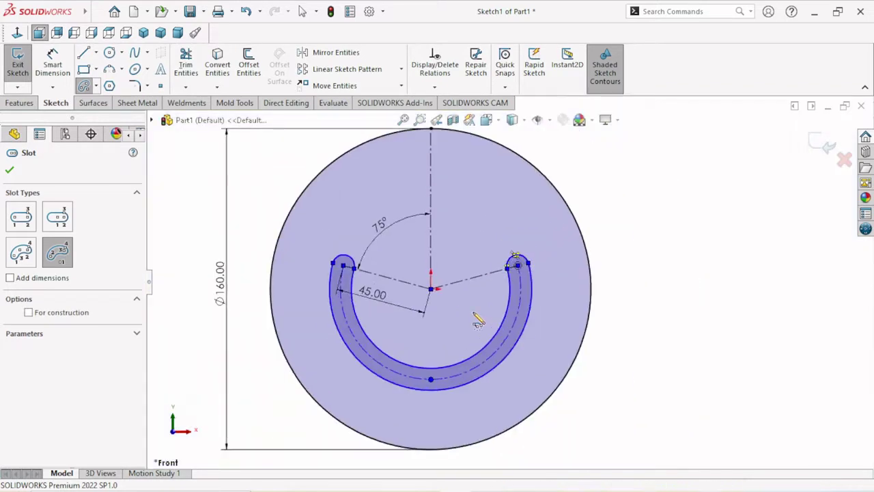
{"action": "scroll", "coordinate": [478, 321], "scroll_direction": "down", "scroll_amount": 1}
{"action": "left_click", "coordinate": [10, 171]}
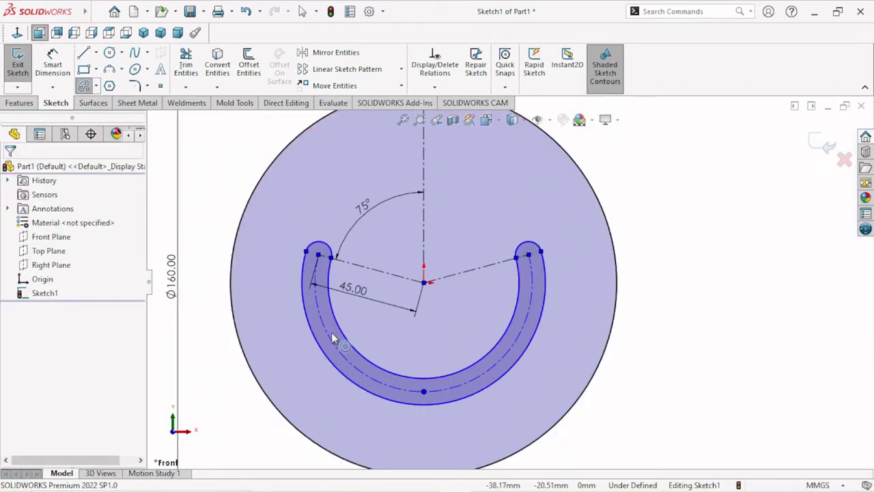
Dimension the slot's end arc radius to 28 mm
{"action": "left_click", "coordinate": [47, 62]}
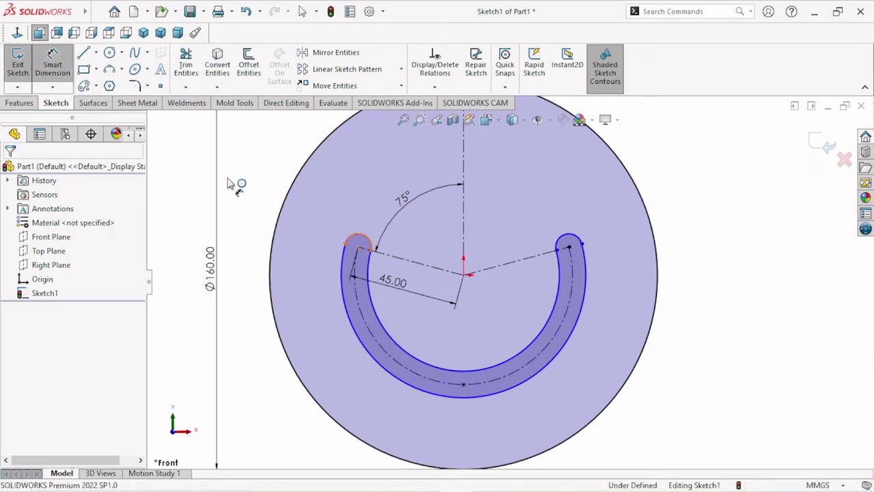
{"action": "left_click", "coordinate": [357, 239]}
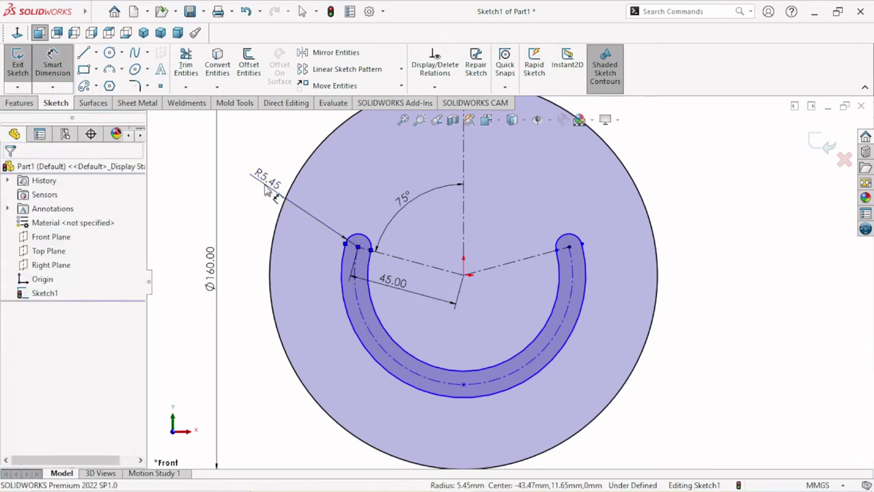
{"action": "left_click", "coordinate": [267, 191]}
{"action": "type", "text": "2"}
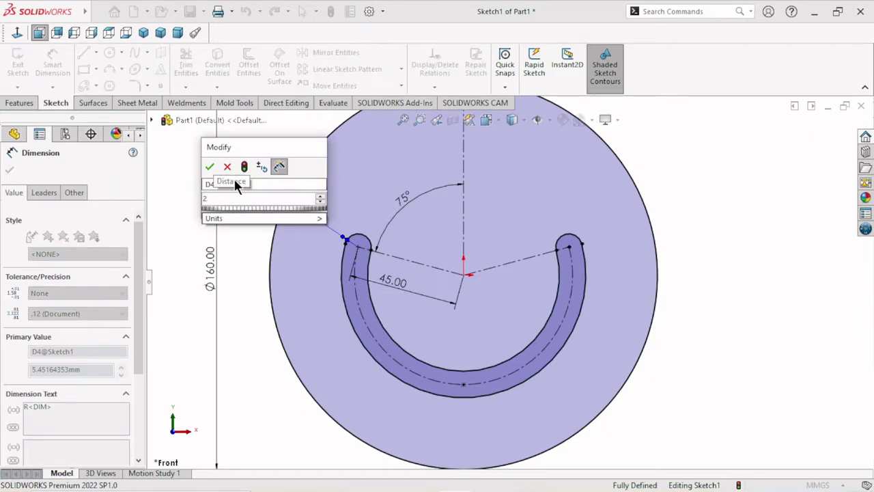
{"action": "type", "text": "8"}
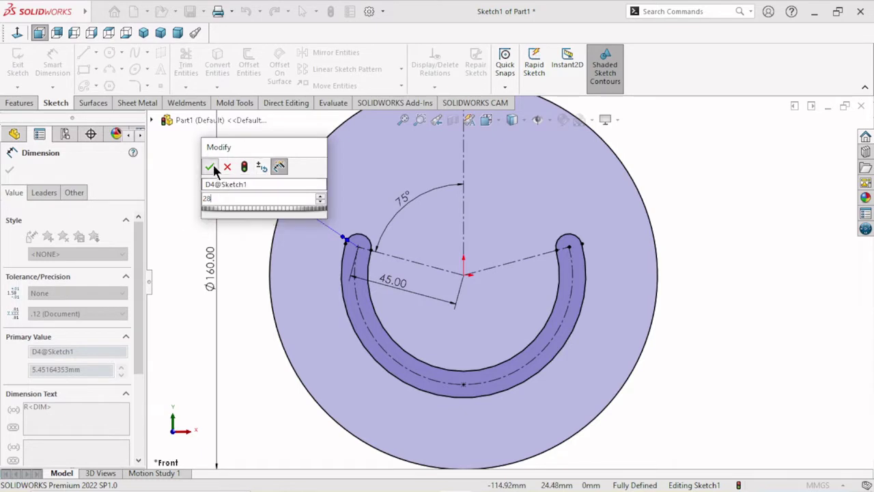
{"action": "left_click", "coordinate": [213, 165]}
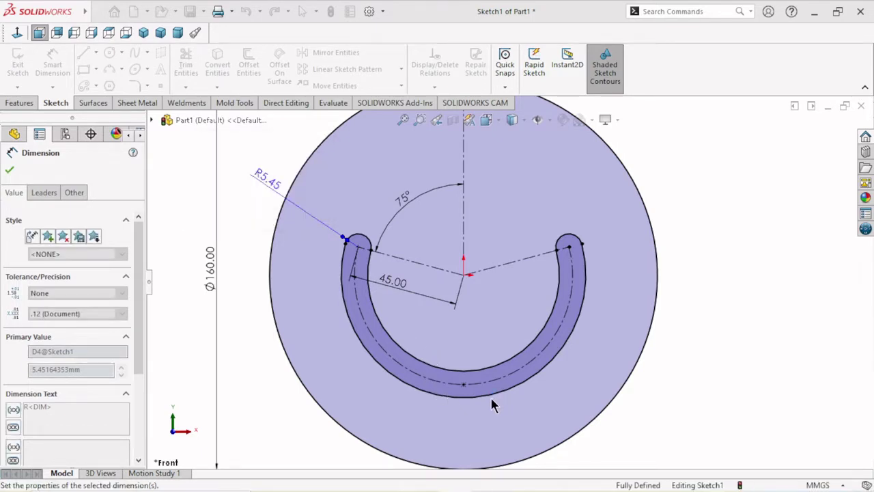
Fit the sketch in view and move the R28 label along its leader
{"action": "key", "text": "f"}
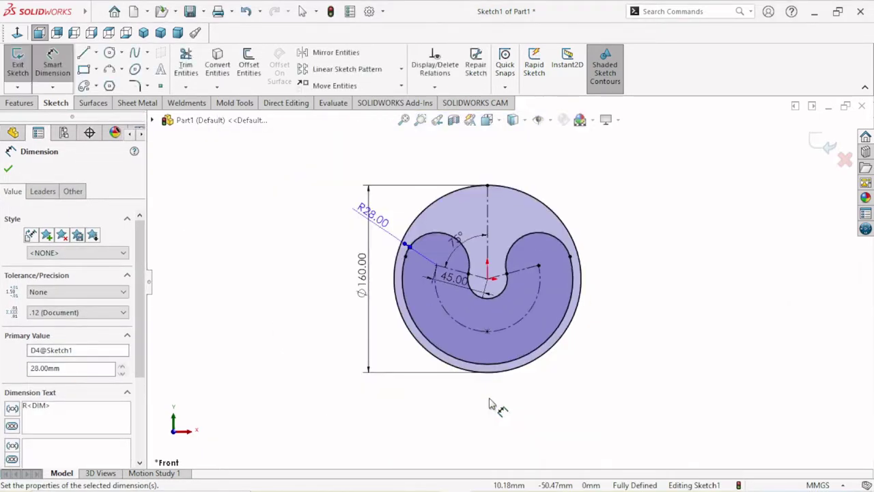
{"action": "scroll", "coordinate": [501, 300], "scroll_direction": "down", "scroll_amount": 1}
{"action": "scroll", "coordinate": [500, 301], "scroll_direction": "down", "scroll_amount": 1}
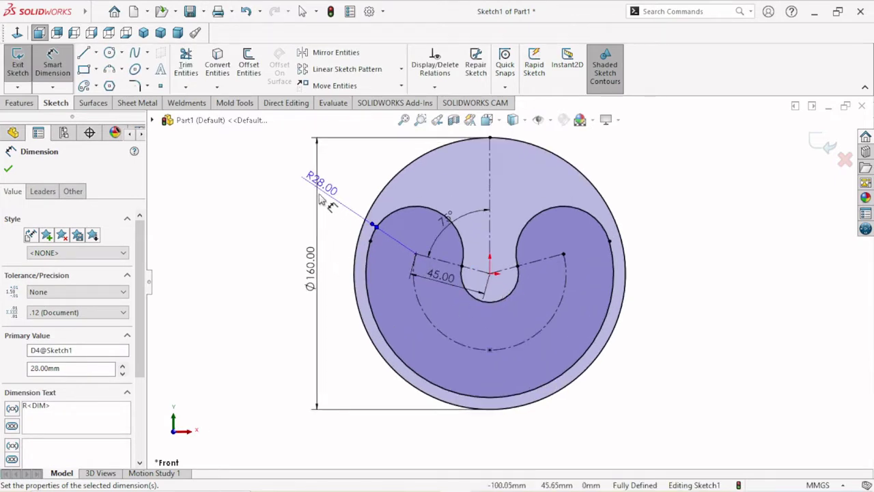
{"action": "left_click_drag", "start_coordinate": [321, 184], "coordinate": [343, 194]}
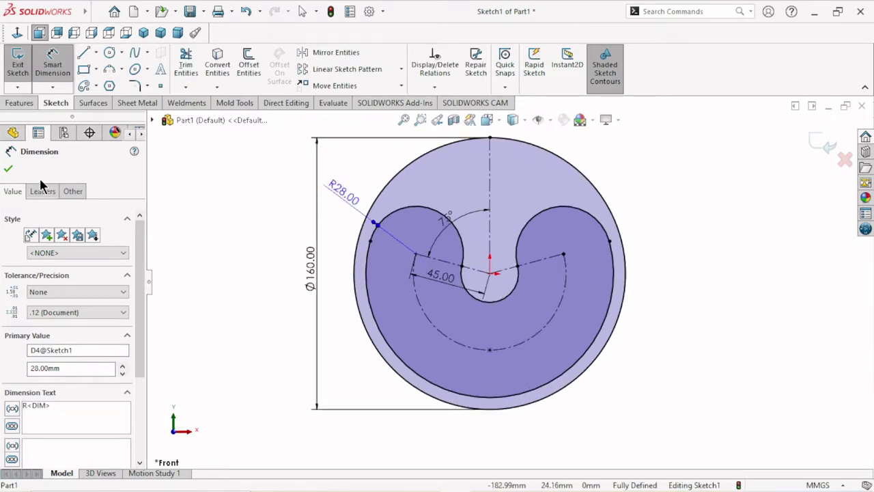
{"action": "left_click", "coordinate": [9, 169]}
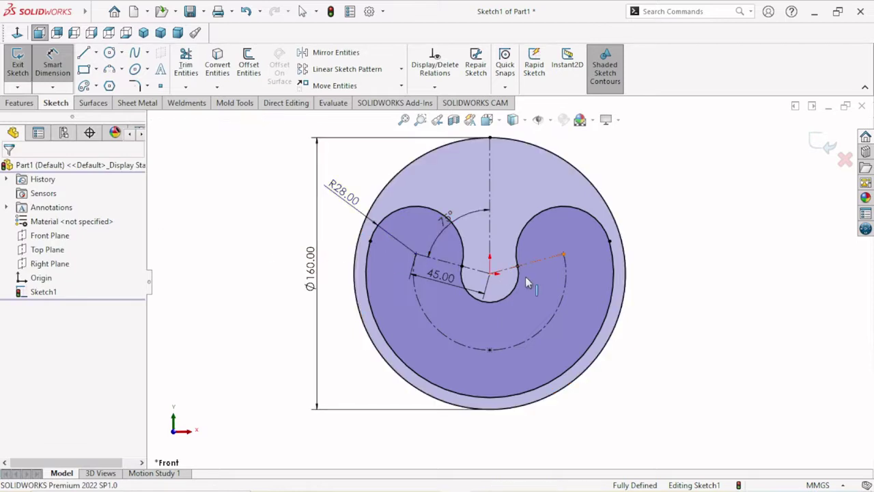
{"action": "scroll", "coordinate": [628, 274], "scroll_direction": "up", "scroll_amount": 1}
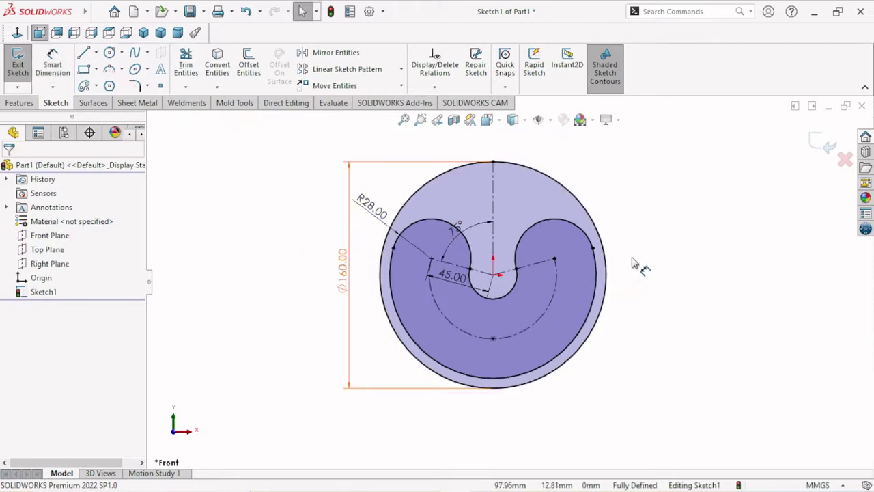
Start an Extruded Boss/Base and select the outer circle as its contour
{"action": "left_click", "coordinate": [29, 107]}
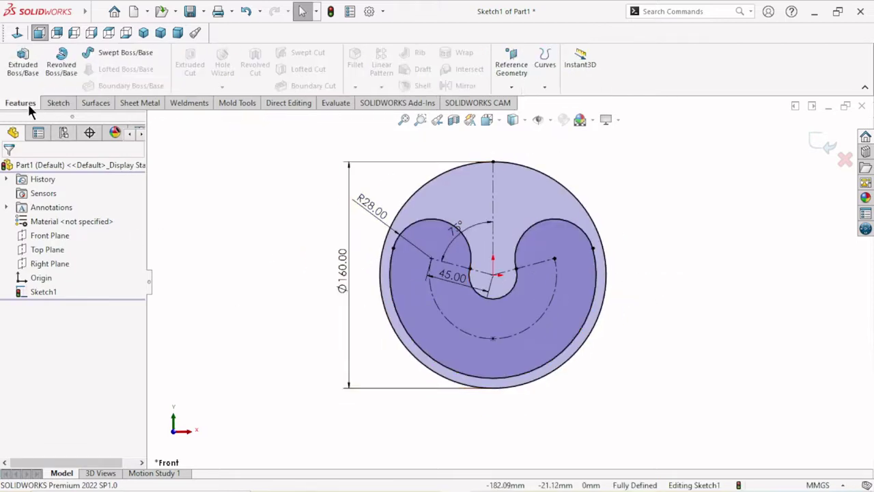
{"action": "left_click", "coordinate": [32, 61]}
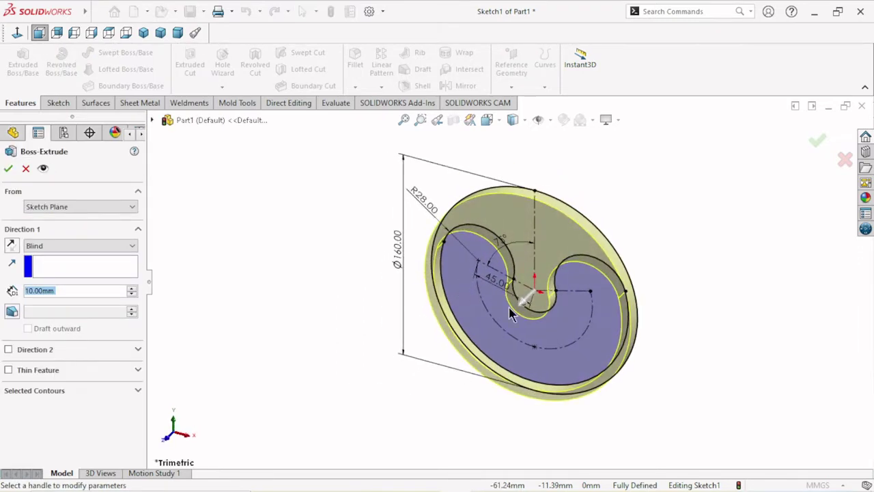
{"action": "left_click", "coordinate": [137, 391]}
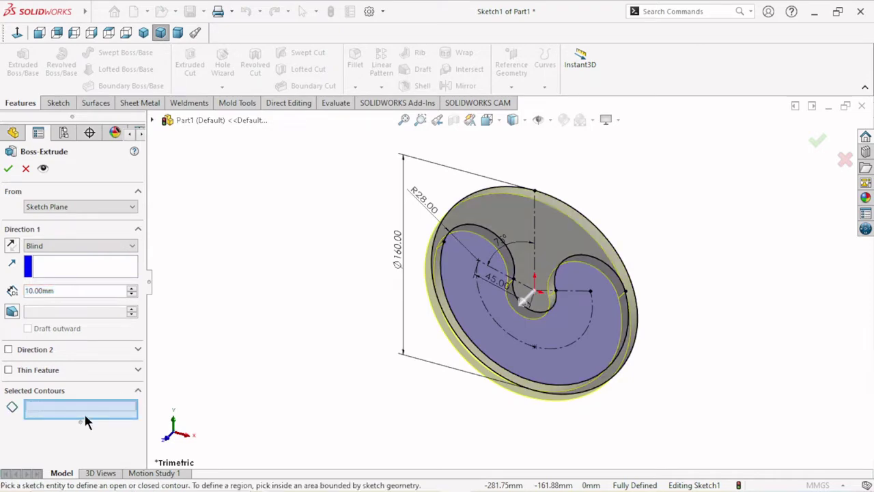
{"action": "scroll", "coordinate": [611, 384], "scroll_direction": "down", "scroll_amount": 3}
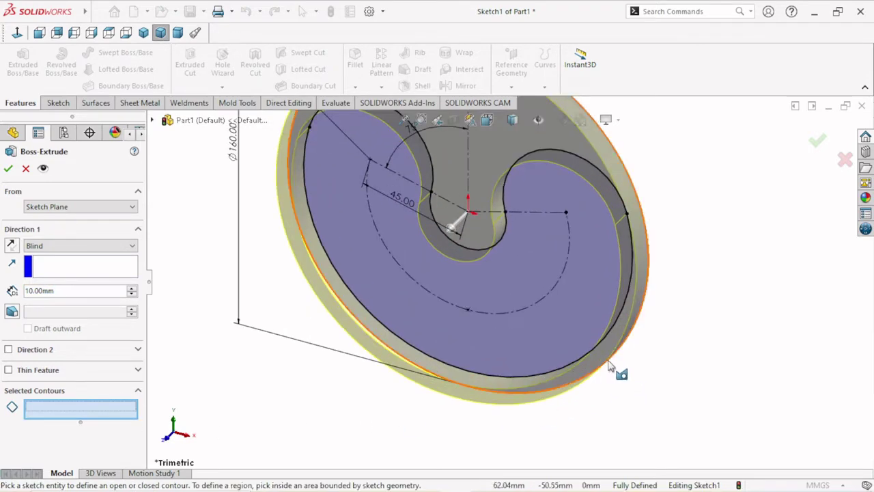
{"action": "mouse_move", "coordinate": [634, 358]}
{"action": "middle_mouse_down"}
{"action": "mouse_move", "coordinate": [642, 209]}
{"action": "mouse_move", "coordinate": [670, 271]}
{"action": "middle_mouse_up"}
{"action": "scroll", "coordinate": [650, 271], "scroll_direction": "up", "scroll_amount": 2}
{"action": "scroll", "coordinate": [604, 299], "scroll_direction": "up", "scroll_amount": 2}
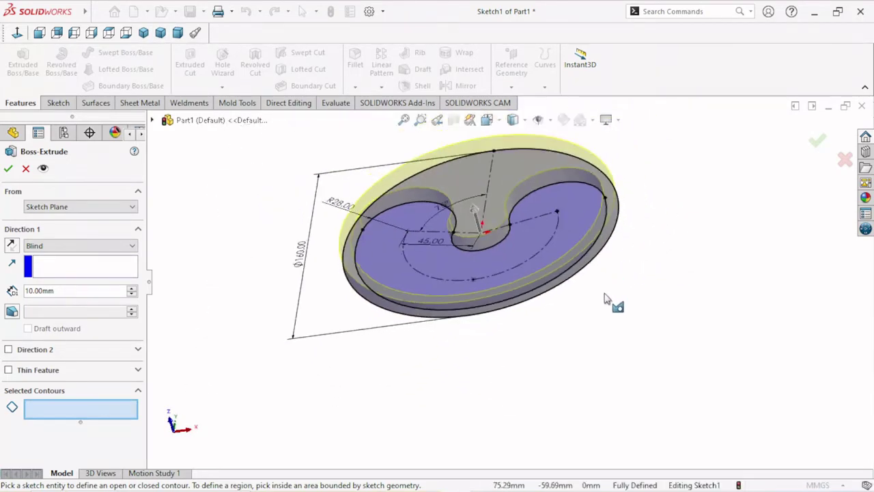
{"action": "middle_click_drag", "start_coordinate": [605, 299], "coordinate": [598, 272]}
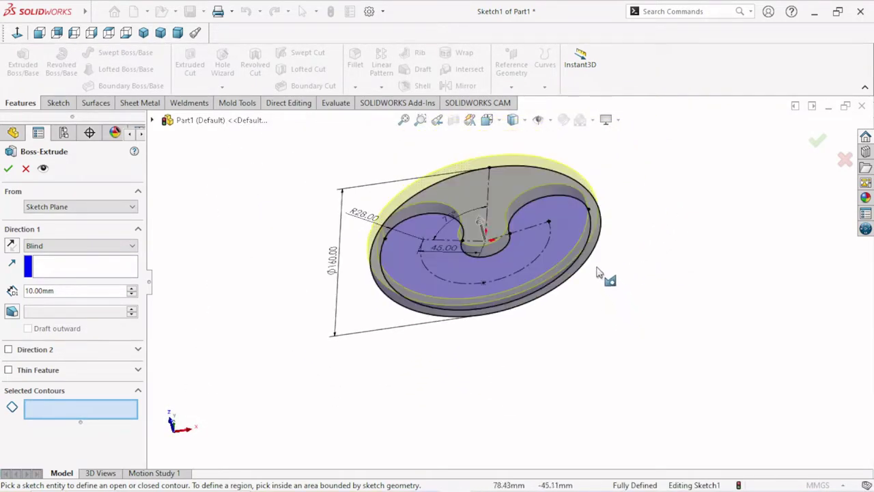
{"action": "left_click", "coordinate": [592, 264]}
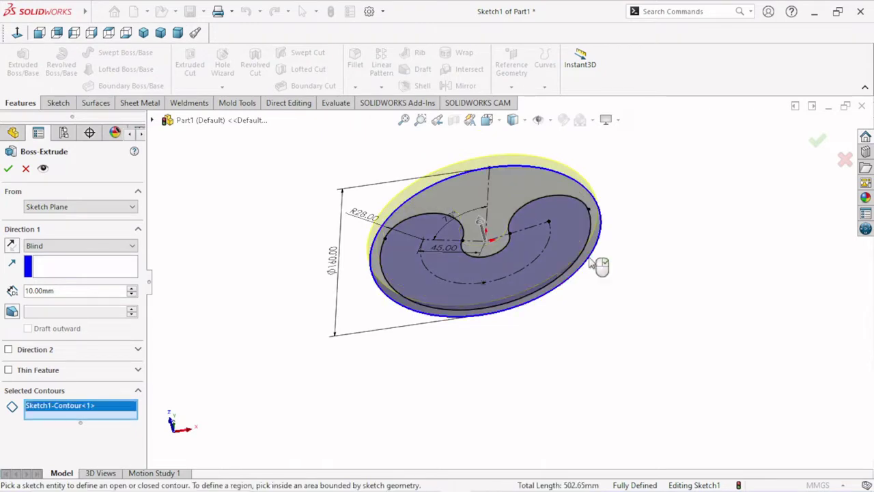
Keep a Blind 10 mm end condition and create the solid disc
{"action": "left_click", "coordinate": [58, 246]}
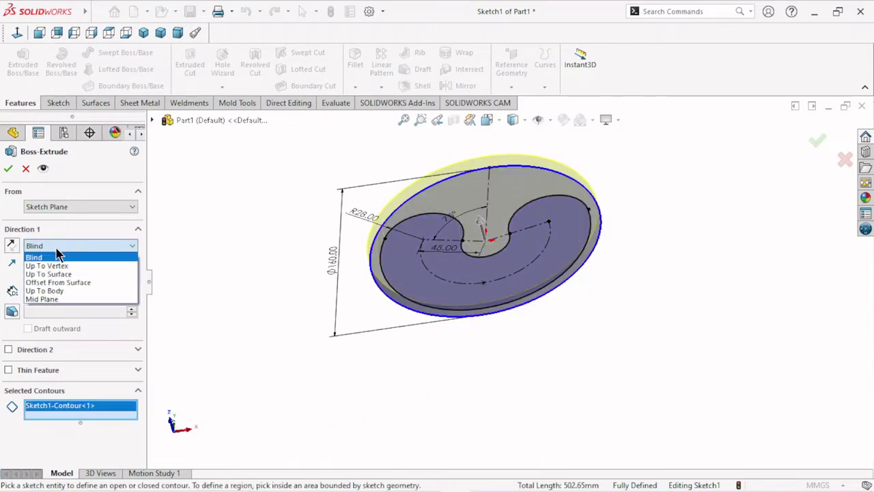
{"action": "left_click", "coordinate": [62, 299]}
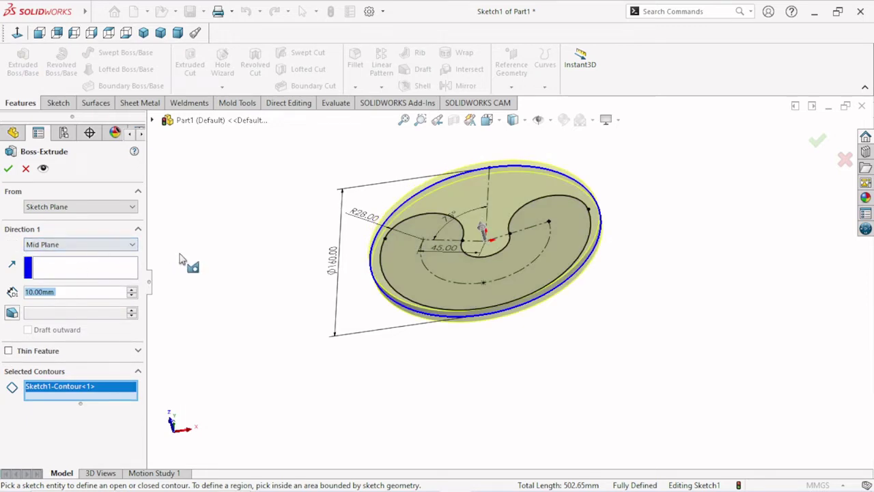
{"action": "left_click", "coordinate": [126, 248]}
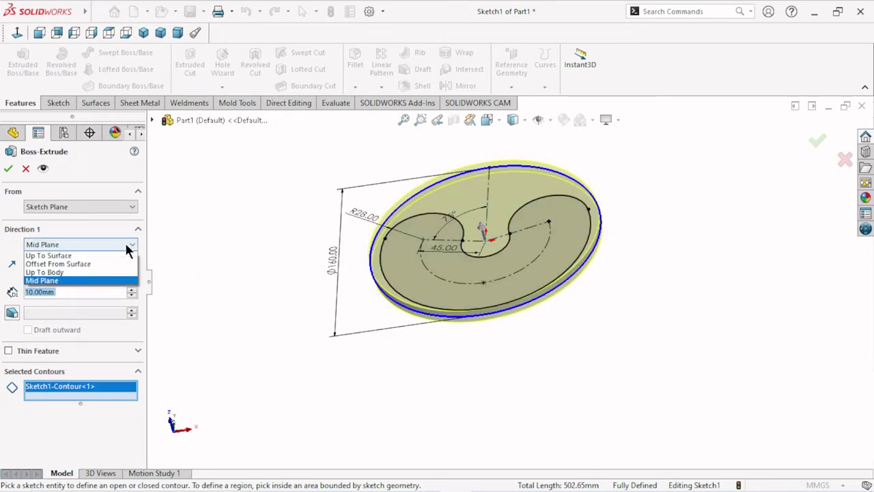
{"action": "left_click", "coordinate": [65, 258]}
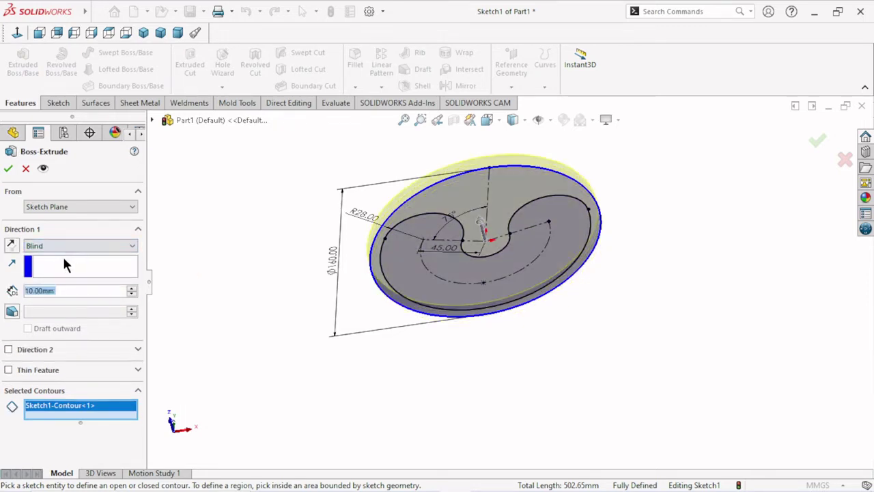
{"action": "left_click", "coordinate": [9, 170]}
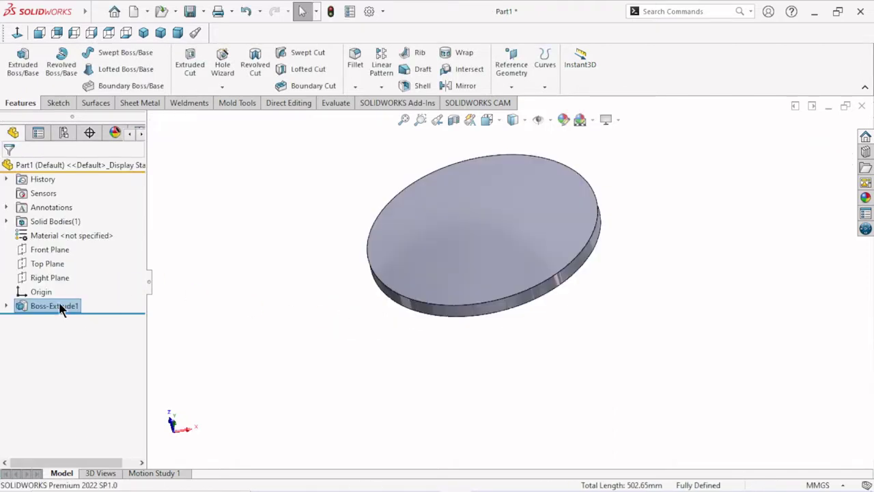
{"action": "left_click", "coordinate": [197, 344]}
Edit Boss-Extrude1 to change the disc thickness from 10 mm to 12 mm
{"action": "left_click", "coordinate": [41, 306]}
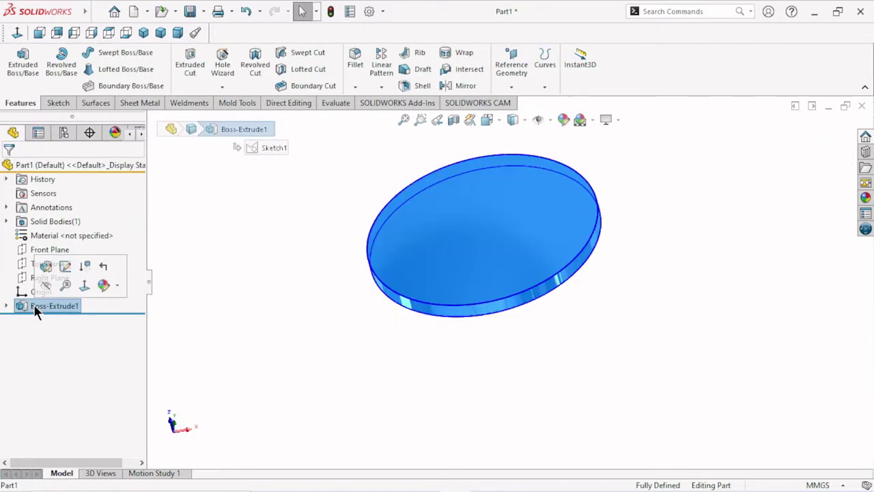
{"action": "left_click", "coordinate": [48, 280]}
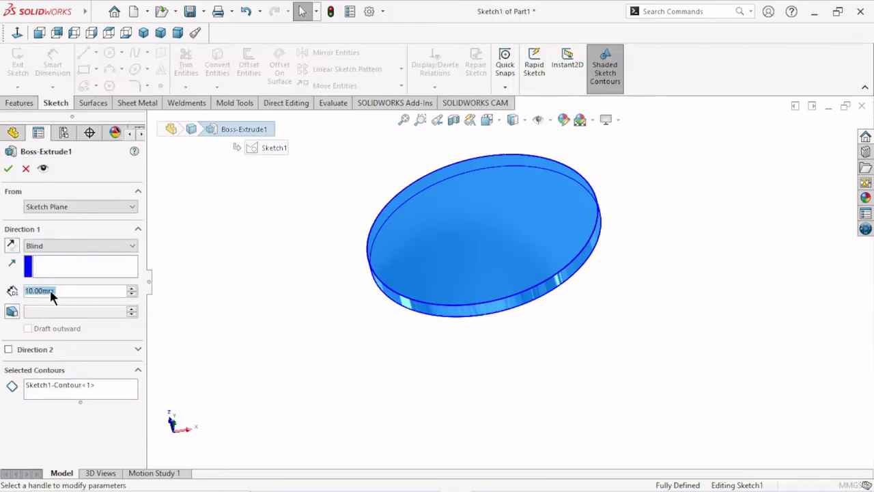
{"action": "left_click", "coordinate": [58, 287]}
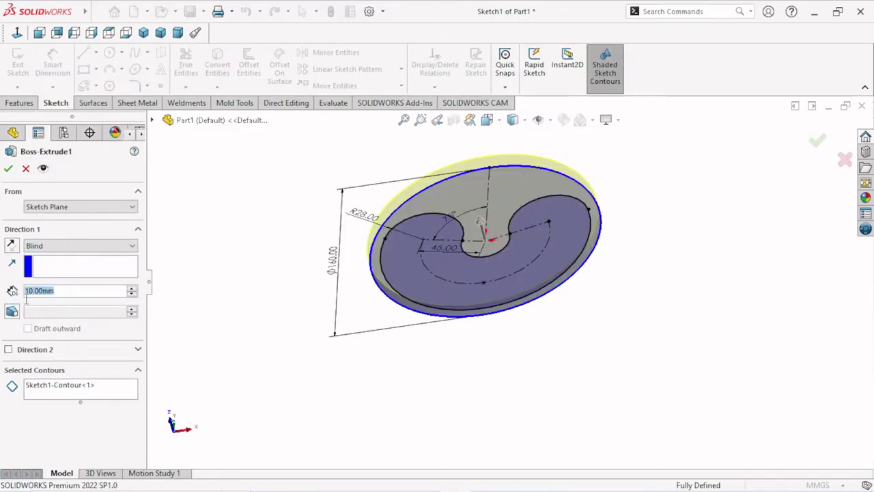
{"action": "type", "text": "12"}
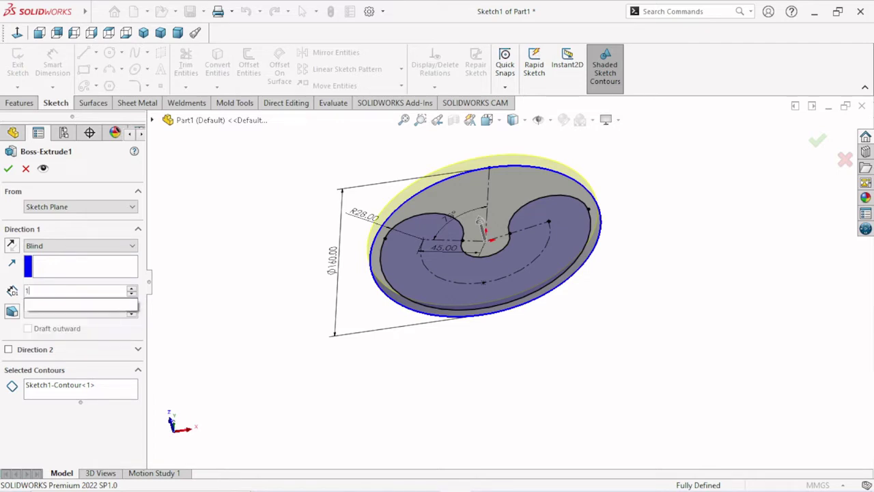
{"action": "key", "text": "Return"}
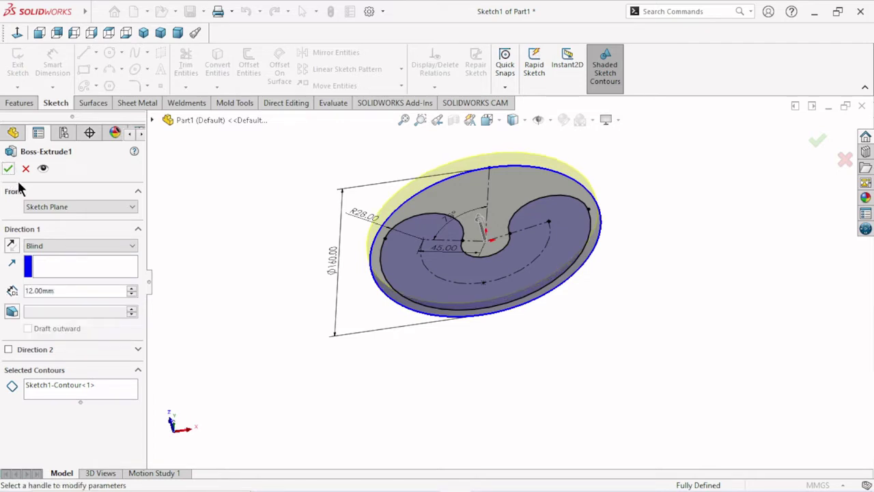
{"action": "left_click", "coordinate": [9, 170]}
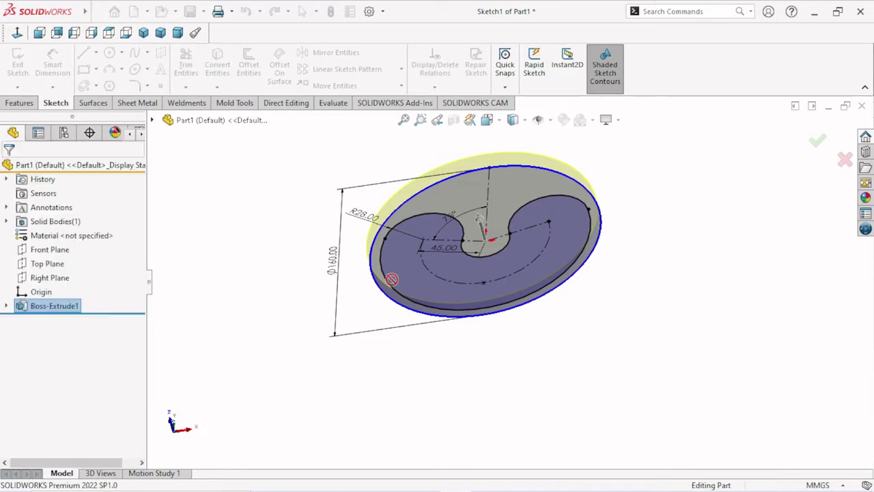
{"action": "mouse_move", "coordinate": [552, 281]}
{"action": "middle_mouse_down"}
{"action": "mouse_move", "coordinate": [523, 287]}
{"action": "mouse_move", "coordinate": [580, 287]}
{"action": "mouse_move", "coordinate": [595, 221]}
{"action": "mouse_move", "coordinate": [576, 271]}
{"action": "mouse_move", "coordinate": [455, 342]}
{"action": "middle_mouse_up"}
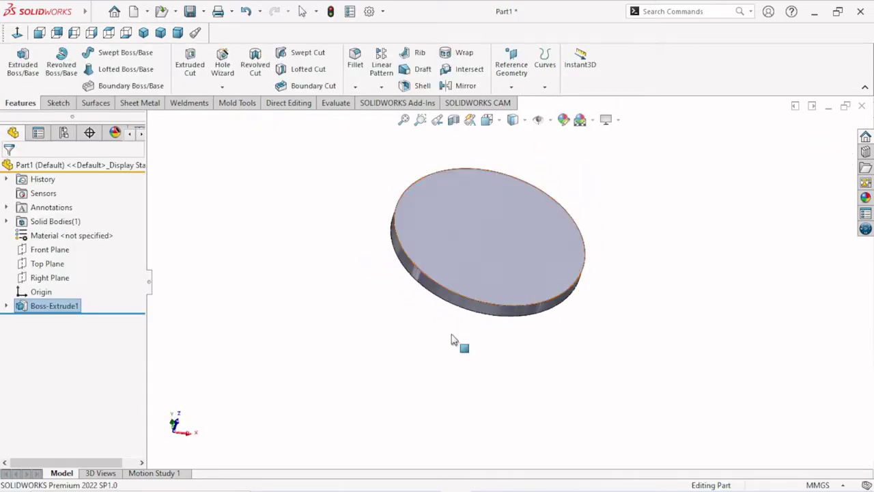
Expand Boss-Extrude1 and show Sketch1 on the disc
{"action": "left_click", "coordinate": [7, 307]}
{"action": "left_click", "coordinate": [37, 316]}
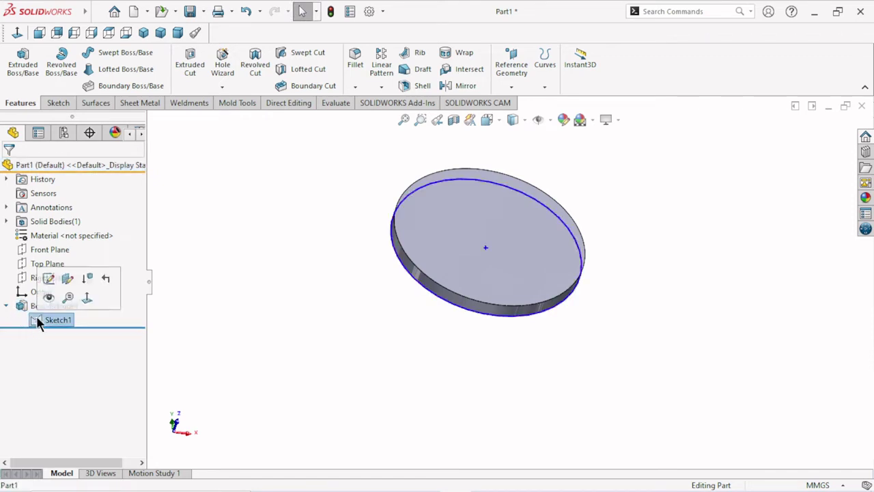
{"action": "left_click", "coordinate": [48, 298]}
{"action": "scroll", "coordinate": [547, 245], "scroll_direction": "up", "scroll_amount": 2}
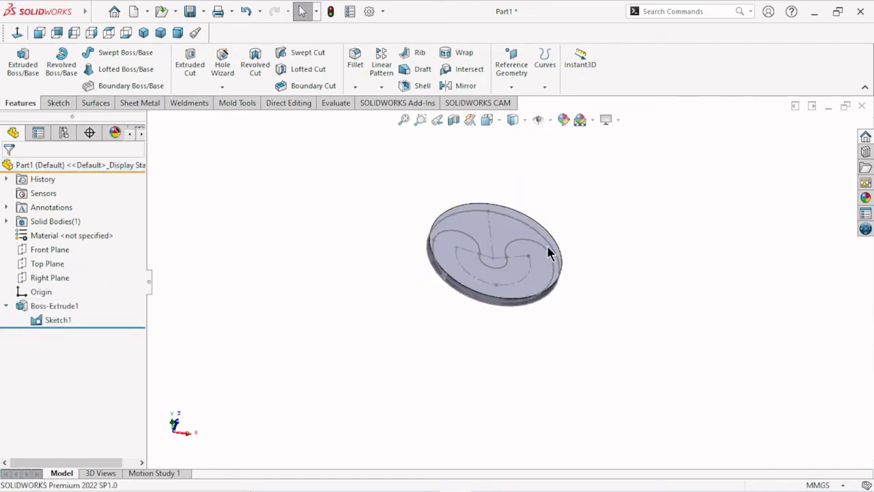
{"action": "scroll", "coordinate": [542, 249], "scroll_direction": "down", "scroll_amount": 2}
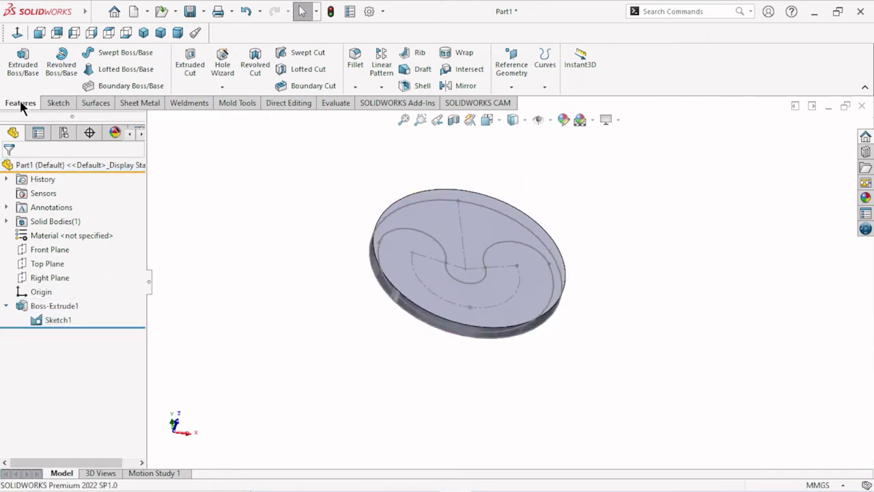
Cut the U-shaped sketch region 10 mm deep, reversed into the disc
{"action": "left_click", "coordinate": [190, 65]}
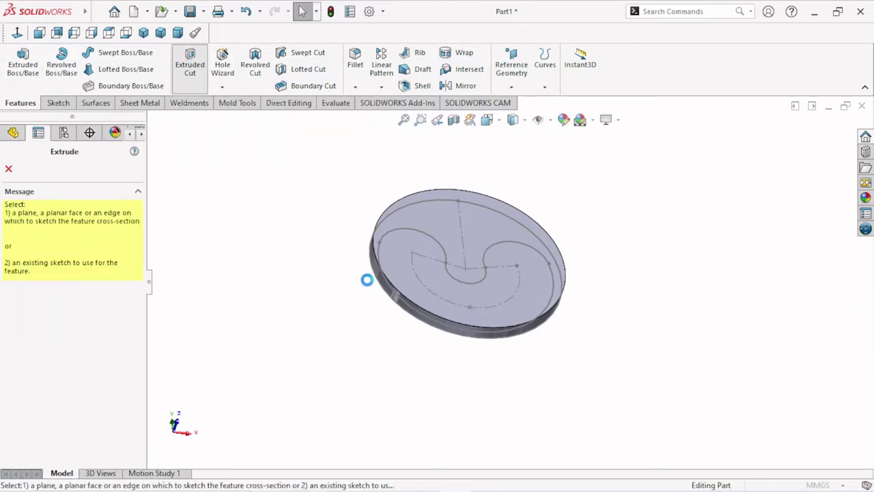
{"action": "scroll", "coordinate": [563, 312], "scroll_direction": "down", "scroll_amount": 2}
{"action": "scroll", "coordinate": [566, 303], "scroll_direction": "up", "scroll_amount": 2}
{"action": "scroll", "coordinate": [566, 297], "scroll_direction": "down", "scroll_amount": 2}
{"action": "scroll", "coordinate": [566, 296], "scroll_direction": "down", "scroll_amount": 3}
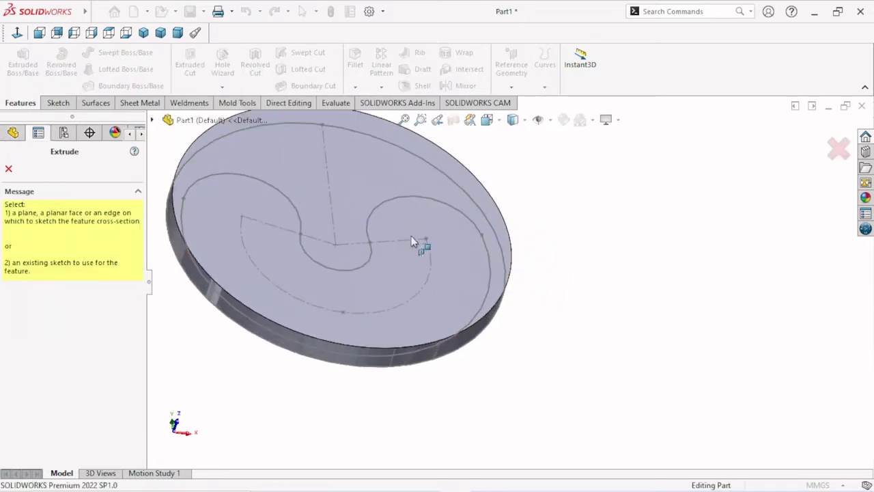
{"action": "left_click", "coordinate": [402, 198]}
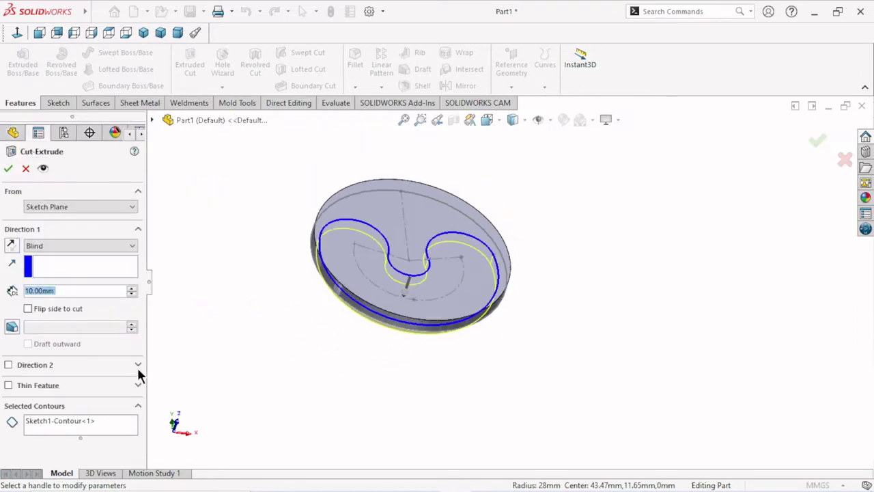
{"action": "left_click", "coordinate": [71, 290]}
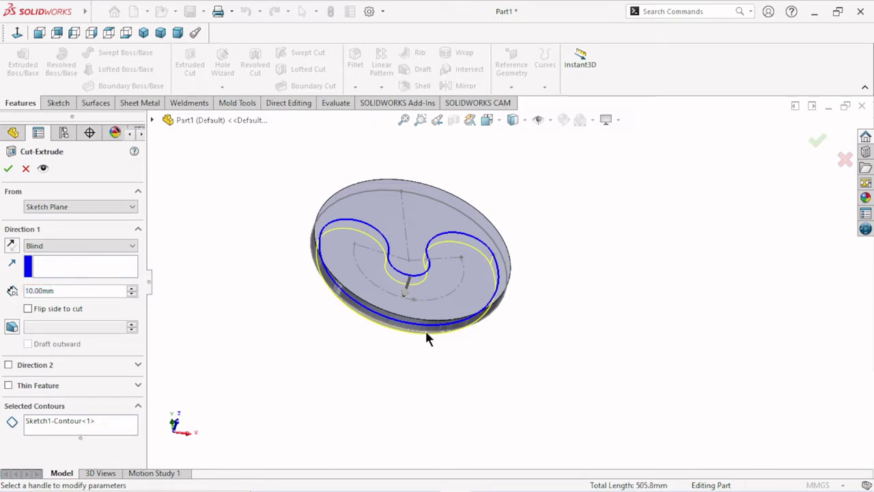
{"action": "middle_click_drag", "start_coordinate": [428, 335], "coordinate": [411, 249]}
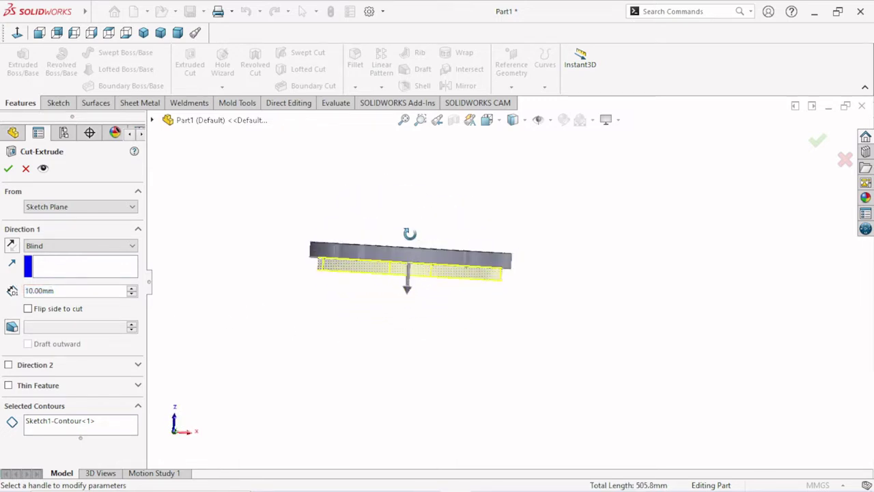
{"action": "left_click", "coordinate": [12, 245]}
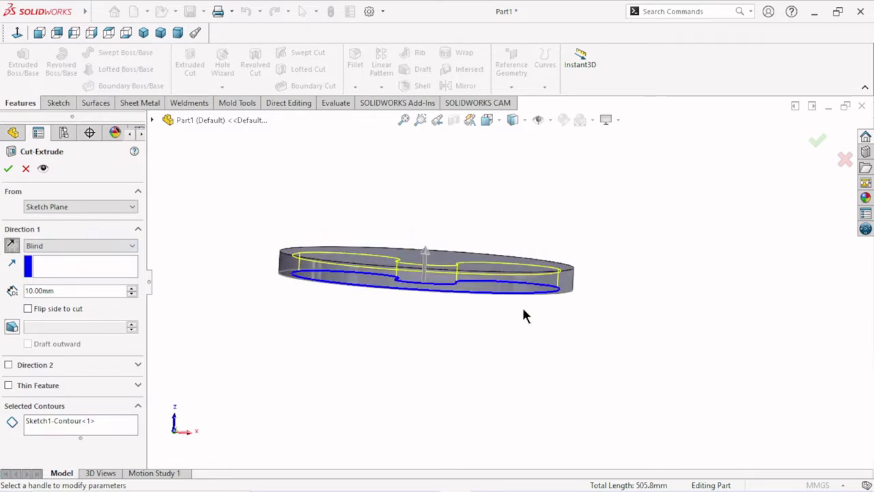
{"action": "middle_click_drag", "start_coordinate": [524, 315], "coordinate": [503, 346]}
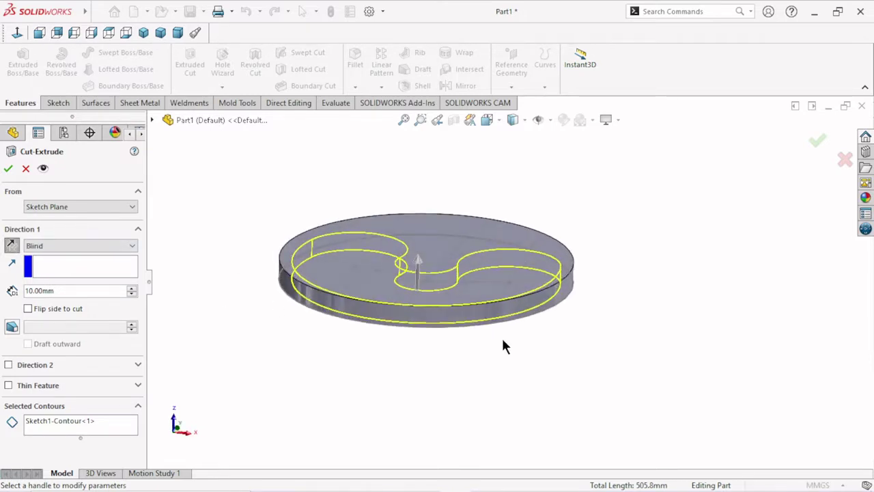
{"action": "left_click", "coordinate": [9, 169]}
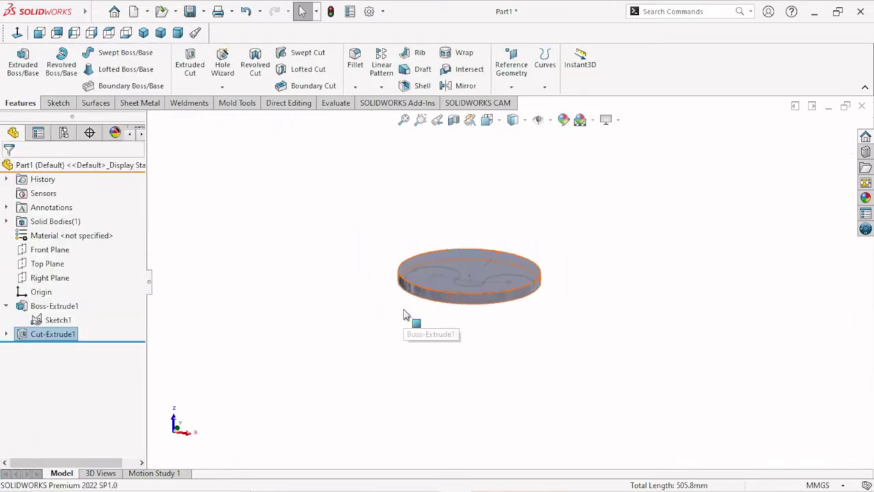
Orbit the disc and switch to Front view to inspect the 10 mm deep pocket
{"action": "mouse_move", "coordinate": [476, 335]}
{"action": "middle_mouse_down"}
{"action": "mouse_move", "coordinate": [482, 400]}
{"action": "mouse_move", "coordinate": [511, 289]}
{"action": "middle_mouse_up"}
{"action": "scroll", "coordinate": [511, 289], "scroll_direction": "down", "scroll_amount": 3}
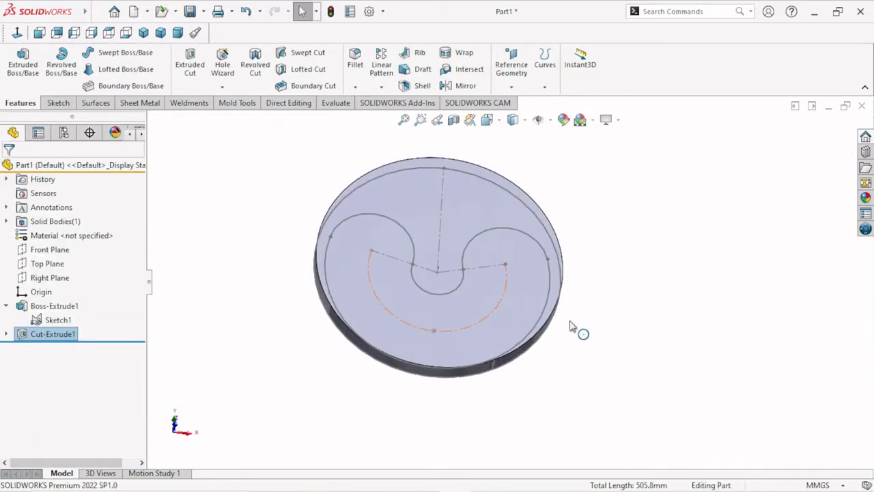
{"action": "left_click", "coordinate": [610, 348]}
{"action": "mouse_move", "coordinate": [599, 365]}
{"action": "middle_mouse_down"}
{"action": "mouse_move", "coordinate": [606, 219]}
{"action": "mouse_move", "coordinate": [625, 135]}
{"action": "mouse_move", "coordinate": [621, 224]}
{"action": "mouse_move", "coordinate": [599, 308]}
{"action": "mouse_move", "coordinate": [600, 323]}
{"action": "mouse_move", "coordinate": [608, 290]}
{"action": "mouse_move", "coordinate": [606, 327]}
{"action": "middle_mouse_up"}
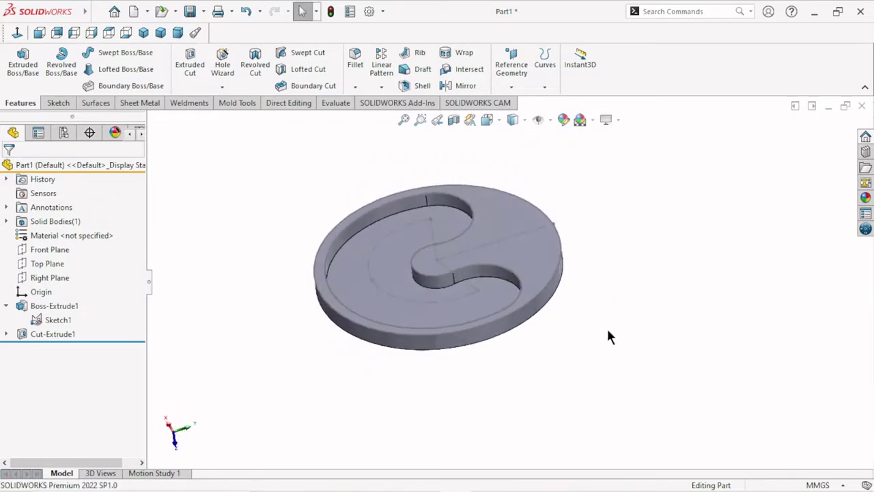
{"action": "left_click", "coordinate": [17, 33]}
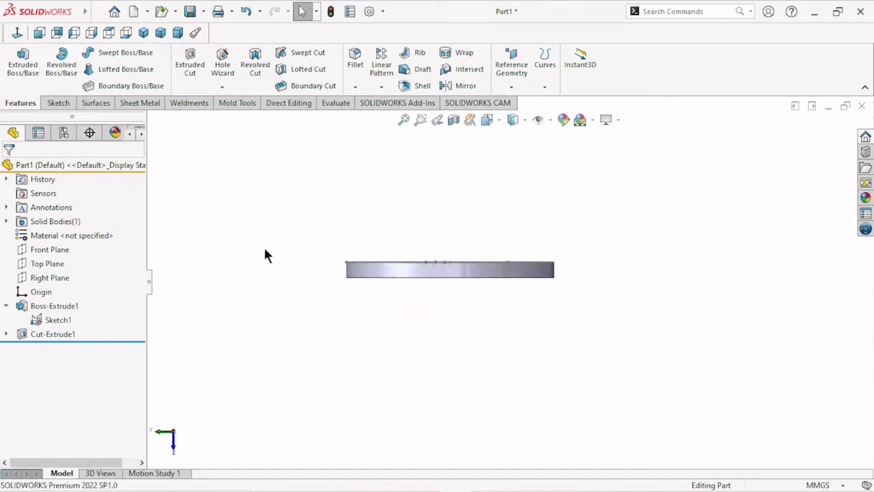
View the disc's flat face Normal To, then select the U-shaped pocket's floor
{"action": "middle_click_drag", "start_coordinate": [266, 256], "coordinate": [392, 335]}
{"action": "left_click", "coordinate": [419, 245]}
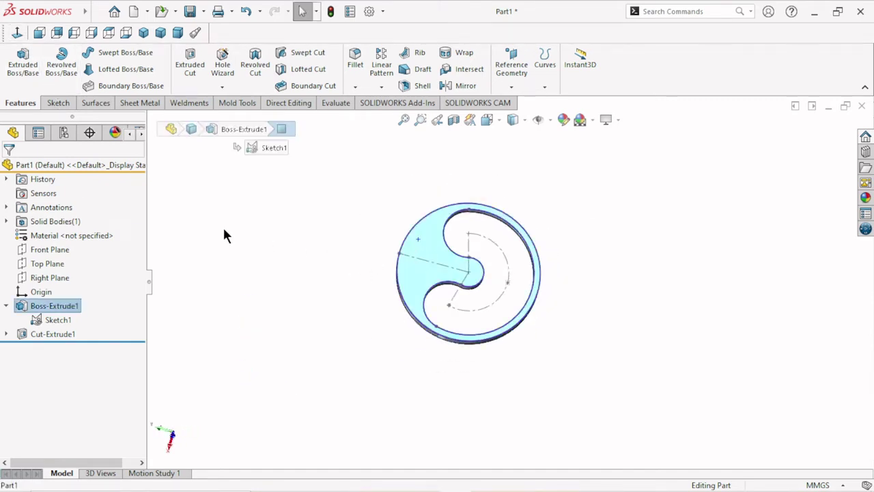
{"action": "left_click", "coordinate": [17, 33]}
{"action": "mouse_move", "coordinate": [586, 355]}
{"action": "middle_mouse_down"}
{"action": "mouse_move", "coordinate": [572, 304]}
{"action": "mouse_move", "coordinate": [578, 217]}
{"action": "mouse_move", "coordinate": [576, 224]}
{"action": "mouse_move", "coordinate": [551, 219]}
{"action": "mouse_move", "coordinate": [542, 306]}
{"action": "mouse_move", "coordinate": [572, 278]}
{"action": "mouse_move", "coordinate": [610, 328]}
{"action": "mouse_move", "coordinate": [642, 253]}
{"action": "mouse_move", "coordinate": [607, 287]}
{"action": "mouse_move", "coordinate": [517, 312]}
{"action": "mouse_move", "coordinate": [635, 322]}
{"action": "mouse_move", "coordinate": [630, 308]}
{"action": "mouse_move", "coordinate": [654, 301]}
{"action": "mouse_move", "coordinate": [542, 267]}
{"action": "mouse_move", "coordinate": [600, 304]}
{"action": "mouse_move", "coordinate": [654, 285]}
{"action": "mouse_move", "coordinate": [671, 290]}
{"action": "mouse_move", "coordinate": [658, 319]}
{"action": "mouse_move", "coordinate": [670, 285]}
{"action": "mouse_move", "coordinate": [663, 282]}
{"action": "middle_mouse_up"}
{"action": "left_click", "coordinate": [369, 352]}
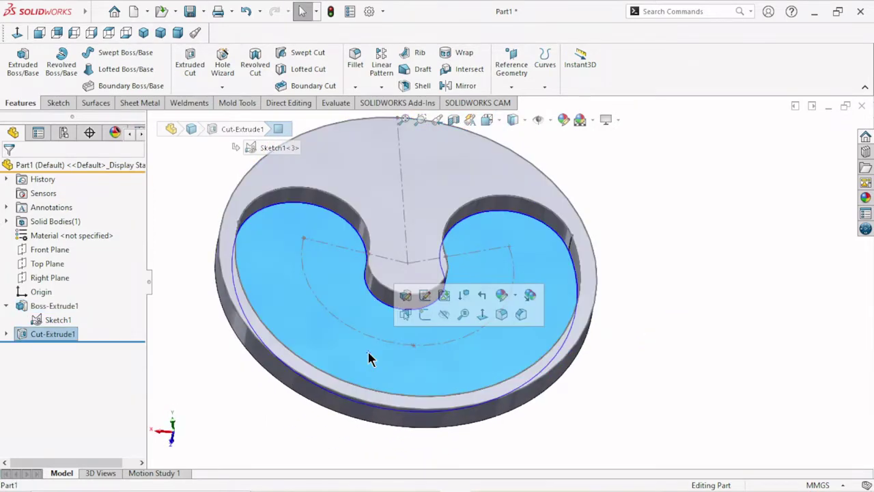
Sketch the pocket's inner edge offset 10 mm inward (Reverse) on the floor as Sketch2
{"action": "left_click", "coordinate": [424, 315]}
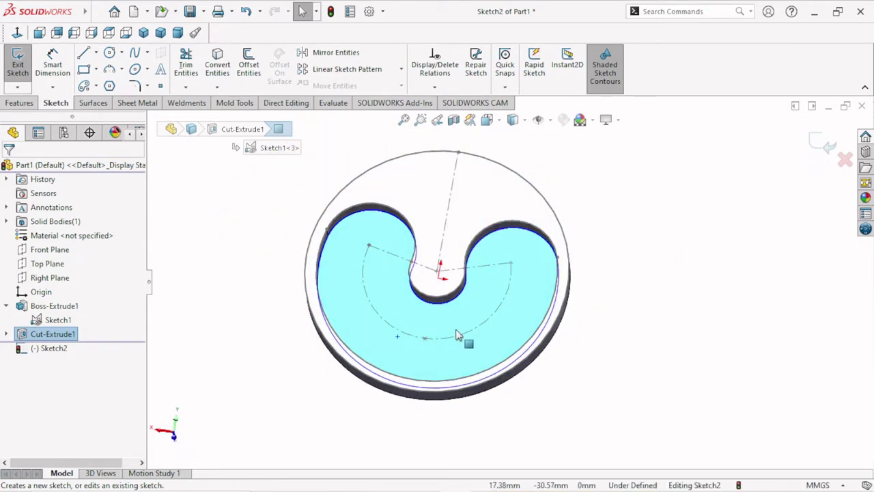
{"action": "scroll", "coordinate": [461, 333], "scroll_direction": "down", "scroll_amount": 3}
{"action": "scroll", "coordinate": [453, 312], "scroll_direction": "down", "scroll_amount": 2}
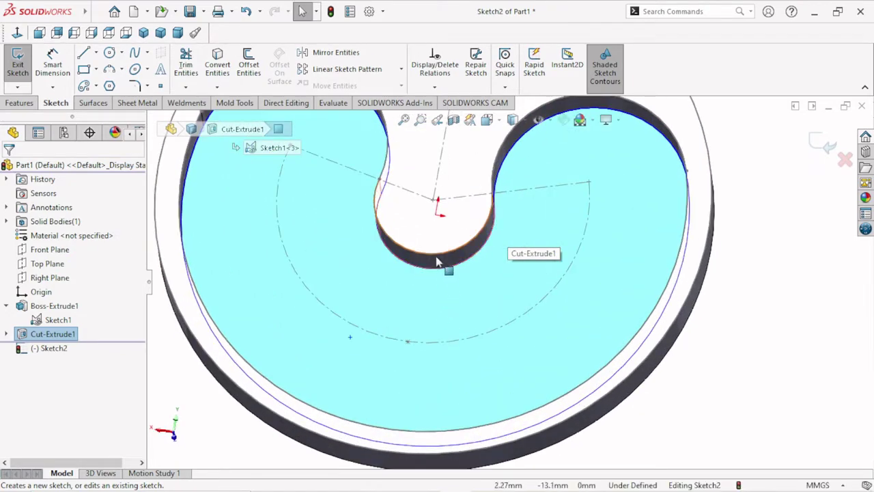
{"action": "scroll", "coordinate": [437, 270], "scroll_direction": "down", "scroll_amount": 2}
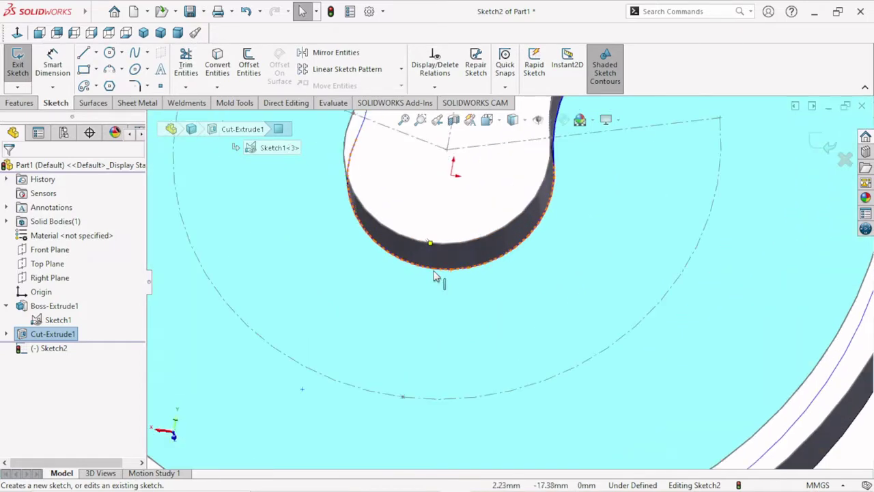
{"action": "left_click", "coordinate": [433, 269]}
{"action": "left_click", "coordinate": [250, 68]}
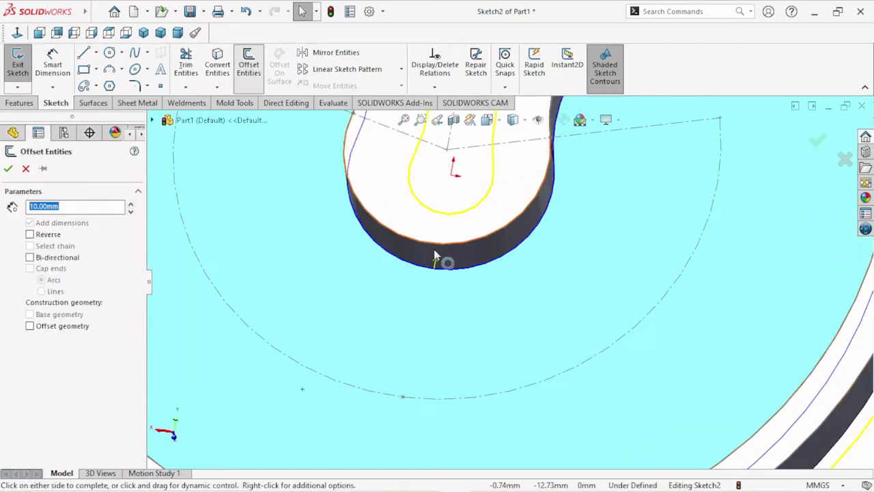
{"action": "key", "text": "f"}
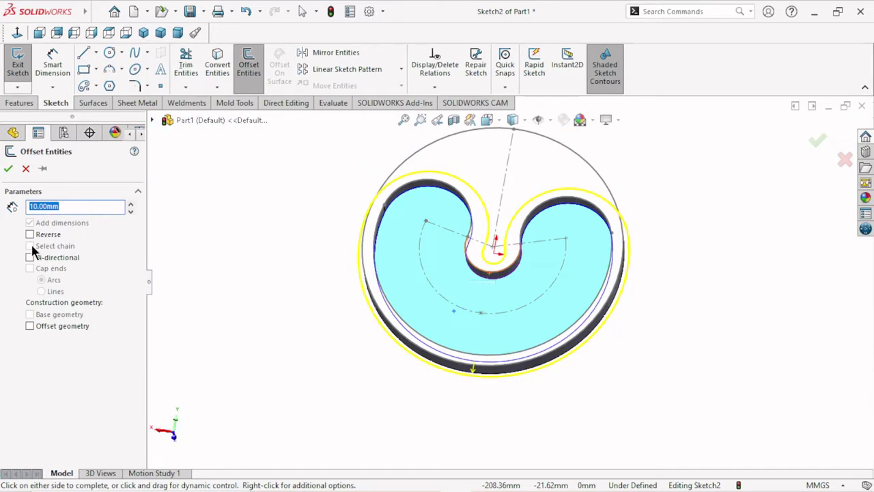
{"action": "left_click", "coordinate": [29, 234]}
{"action": "scroll", "coordinate": [437, 271], "scroll_direction": "down", "scroll_amount": 1}
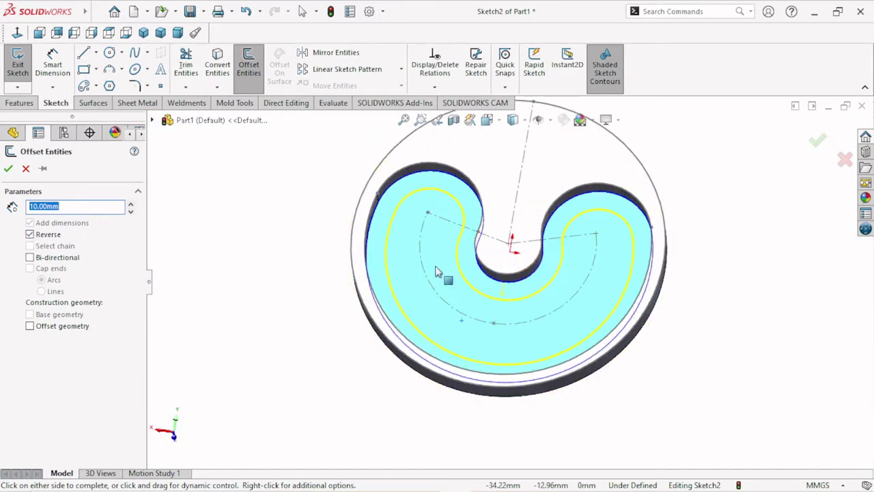
{"action": "scroll", "coordinate": [517, 290], "scroll_direction": "down", "scroll_amount": 1}
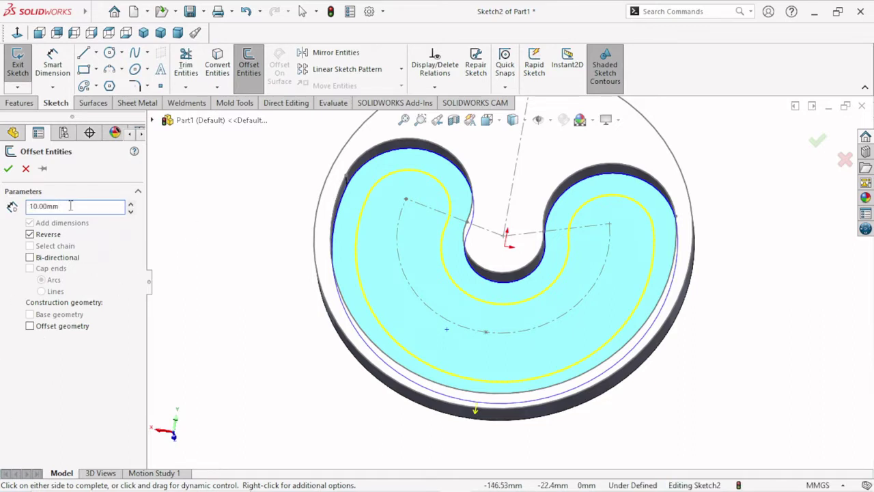
{"action": "left_click", "coordinate": [8, 170]}
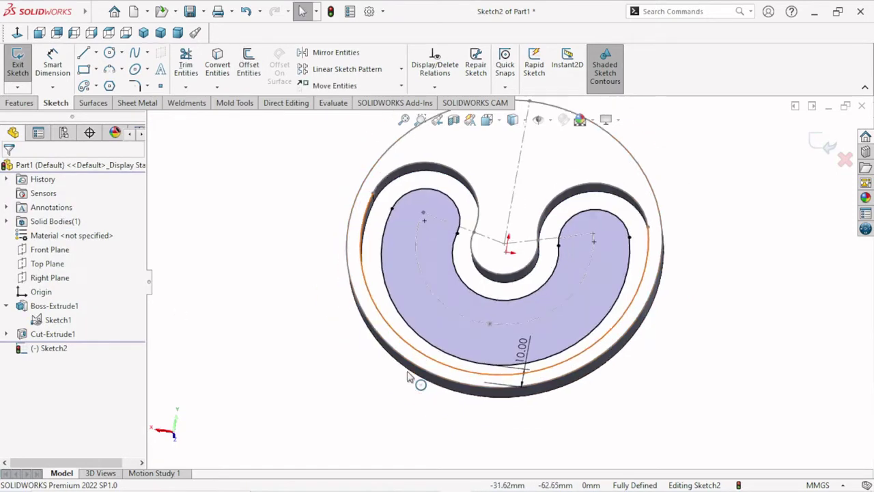
Boss-extrude Sketch2's offset profile Blind 10 mm up from the pocket floor
{"action": "middle_click_drag", "start_coordinate": [639, 360], "coordinate": [554, 348]}
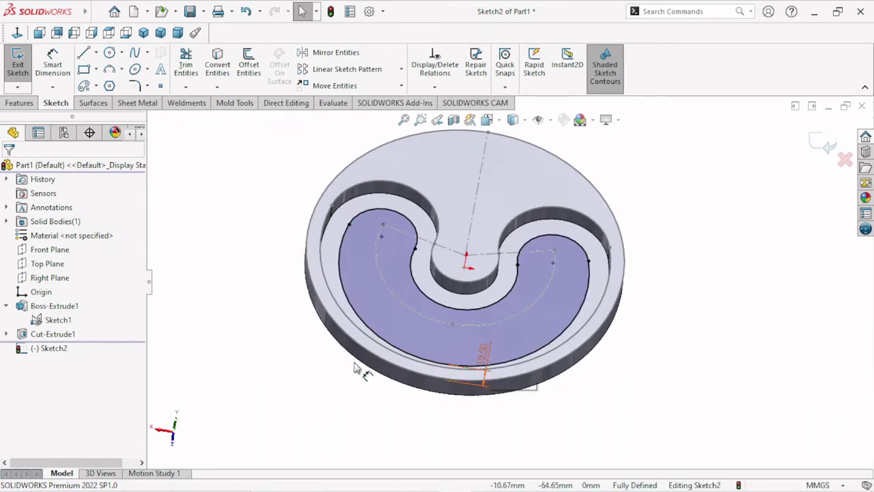
{"action": "left_click", "coordinate": [20, 104]}
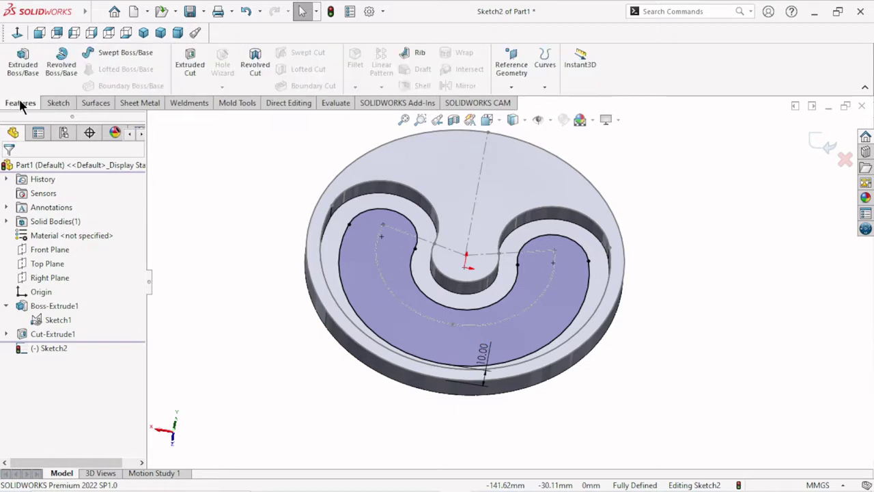
{"action": "left_click", "coordinate": [30, 74]}
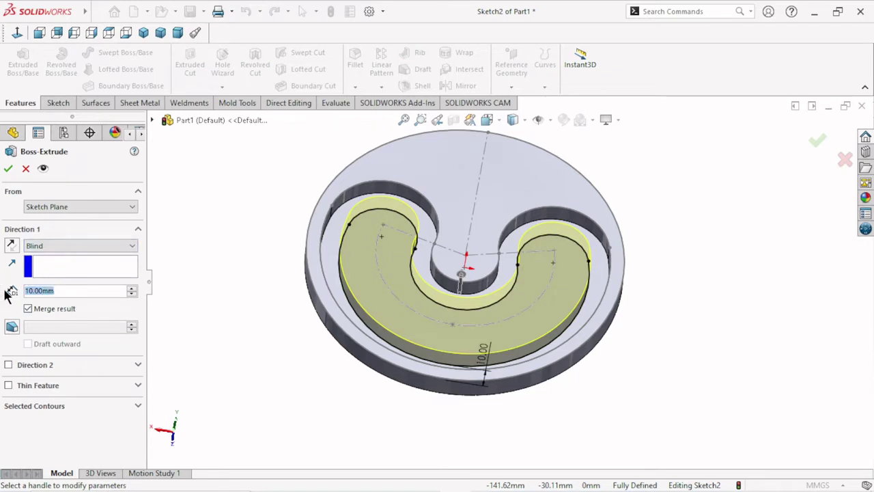
{"action": "type", "text": "10"}
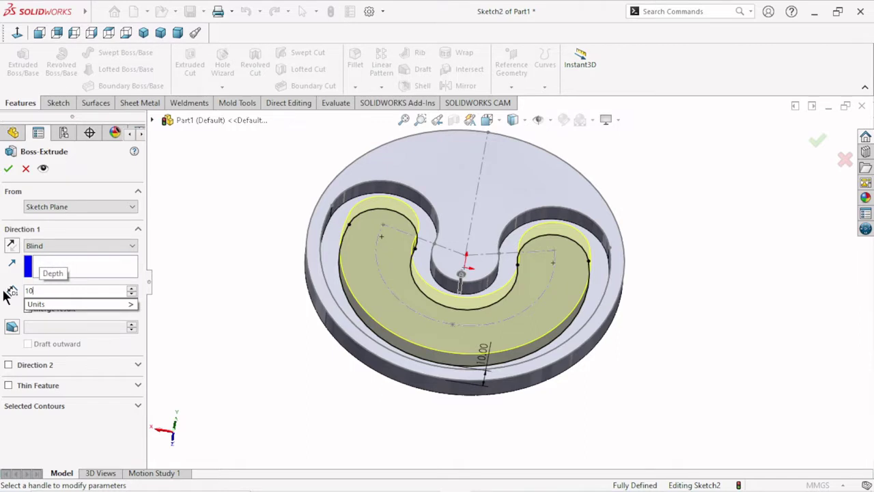
{"action": "left_click", "coordinate": [9, 170]}
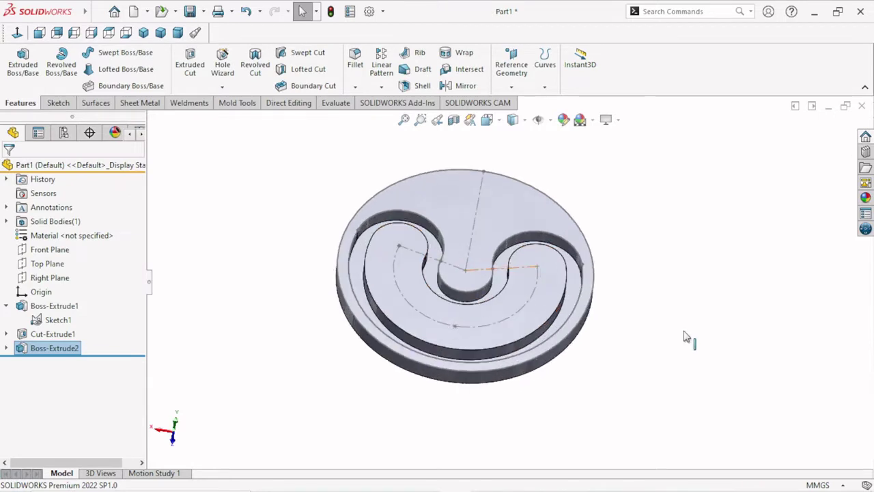
Hide Sketch1 in the model
{"action": "left_click", "coordinate": [686, 336]}
{"action": "left_click", "coordinate": [60, 320]}
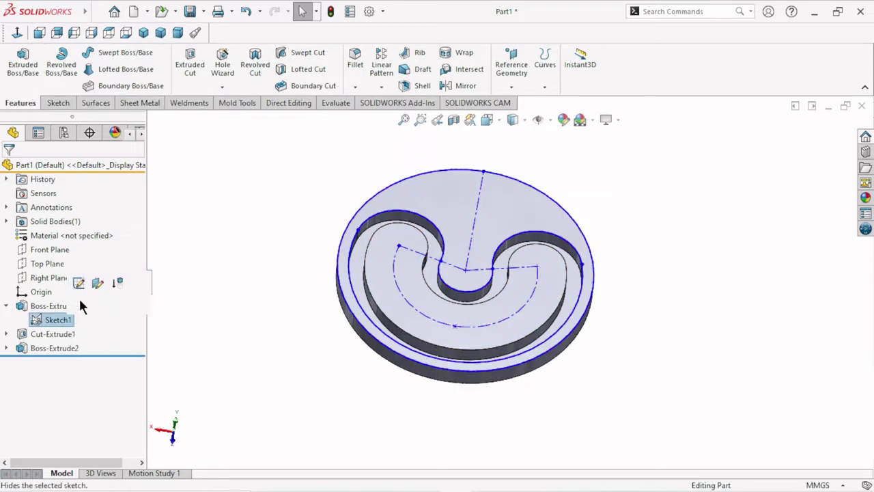
{"action": "left_click", "coordinate": [77, 294]}
Orbit to a near top-down view and start a sketch on the disc's top face
{"action": "middle_click_drag", "start_coordinate": [459, 272], "coordinate": [488, 289]}
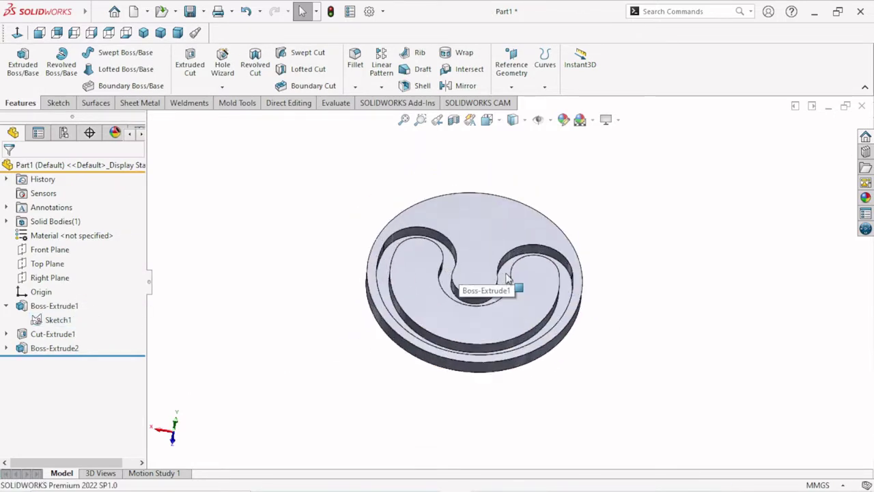
{"action": "mouse_move", "coordinate": [641, 299]}
{"action": "middle_mouse_down"}
{"action": "mouse_move", "coordinate": [634, 305]}
{"action": "mouse_move", "coordinate": [640, 359]}
{"action": "middle_mouse_up"}
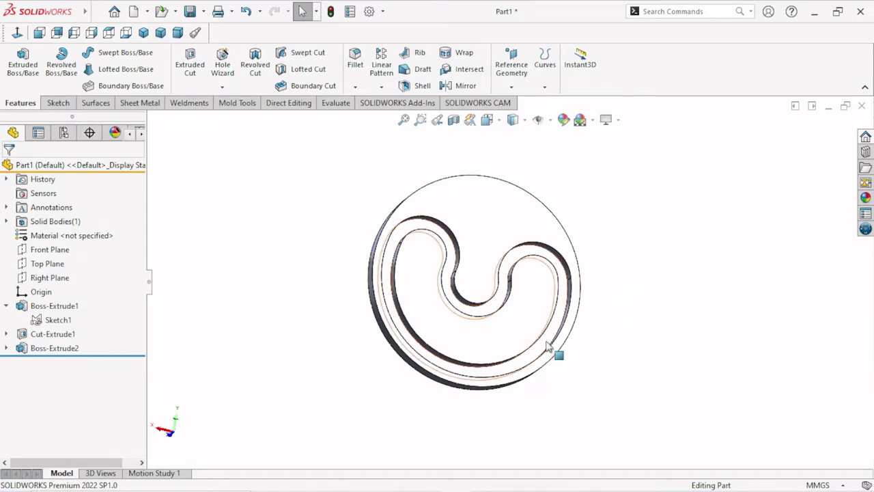
{"action": "middle_click_drag", "start_coordinate": [540, 357], "coordinate": [499, 246]}
{"action": "middle_click_drag", "start_coordinate": [663, 259], "coordinate": [649, 205]}
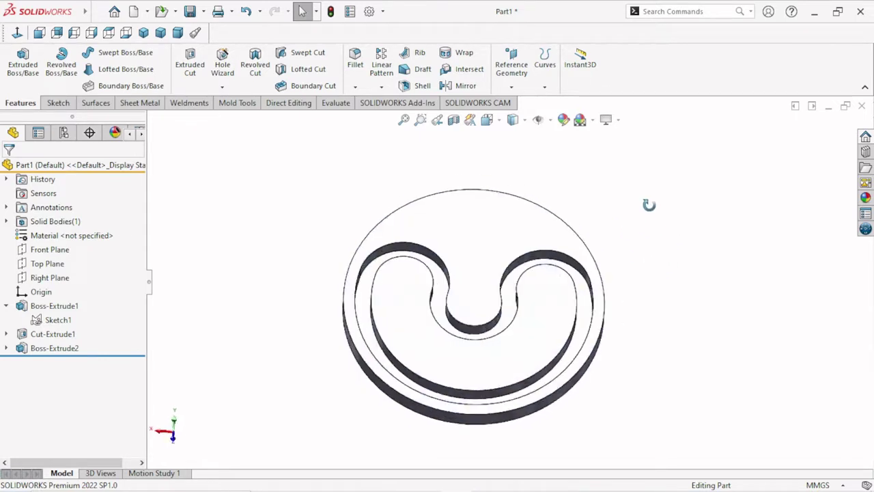
{"action": "left_click", "coordinate": [485, 273]}
{"action": "left_click", "coordinate": [530, 225]}
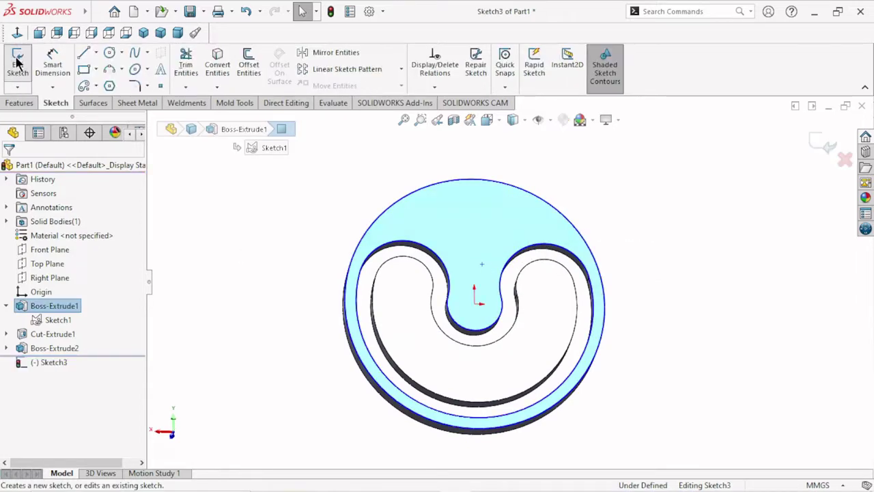
Offset the disc's outer edge 10 mm inward into Sketch3, redoing the offset once
{"action": "left_click", "coordinate": [18, 33]}
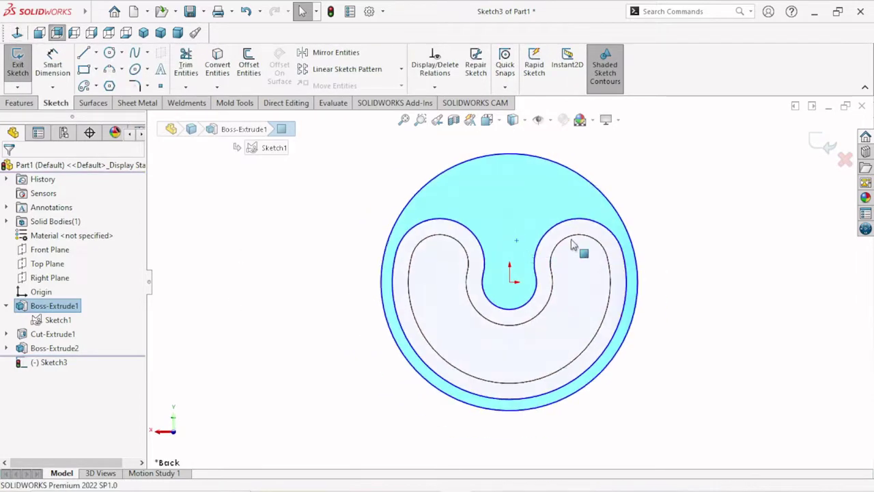
{"action": "left_click", "coordinate": [252, 72]}
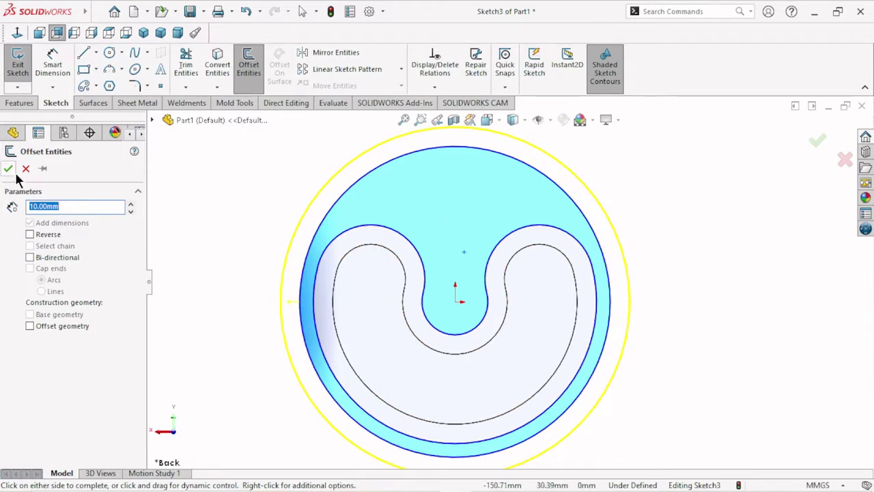
{"action": "left_click", "coordinate": [29, 234]}
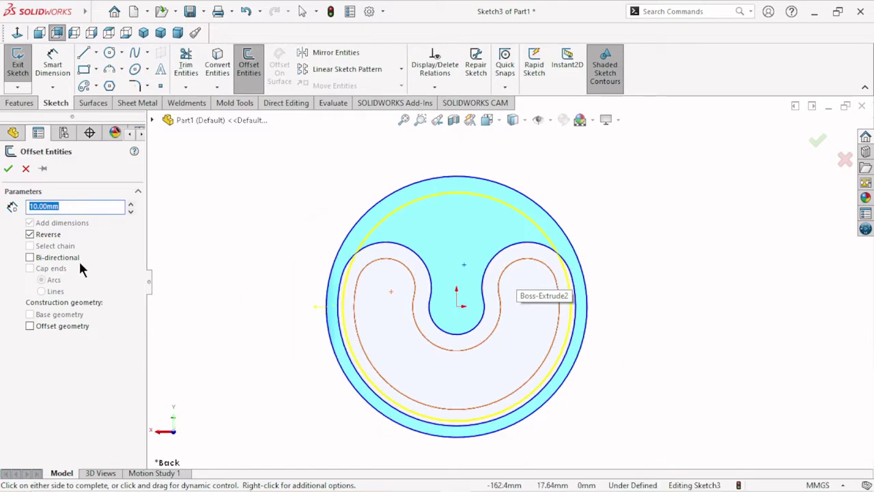
{"action": "left_click", "coordinate": [400, 258]}
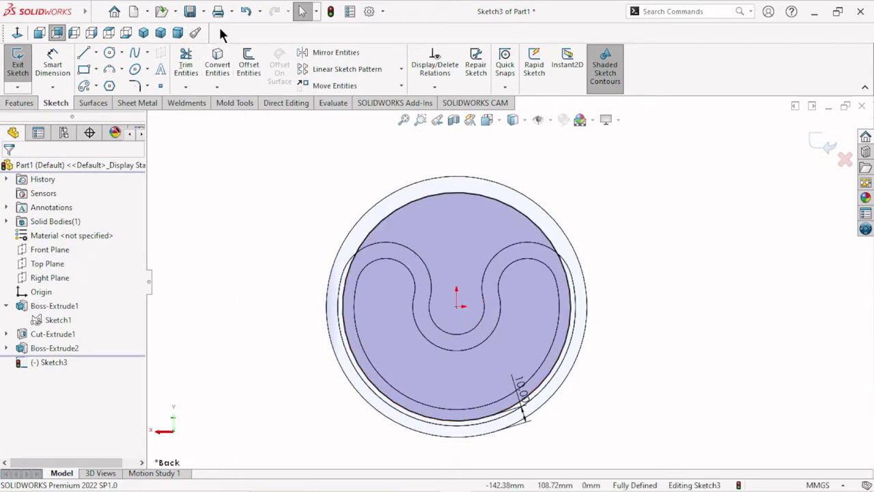
{"action": "left_click", "coordinate": [247, 13]}
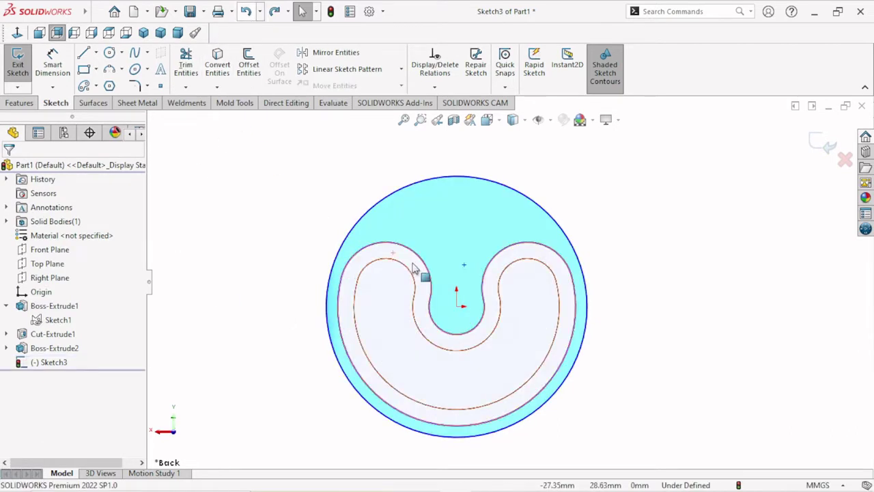
{"action": "left_click", "coordinate": [250, 81]}
{"action": "scroll", "coordinate": [481, 330], "scroll_direction": "down", "scroll_amount": 4}
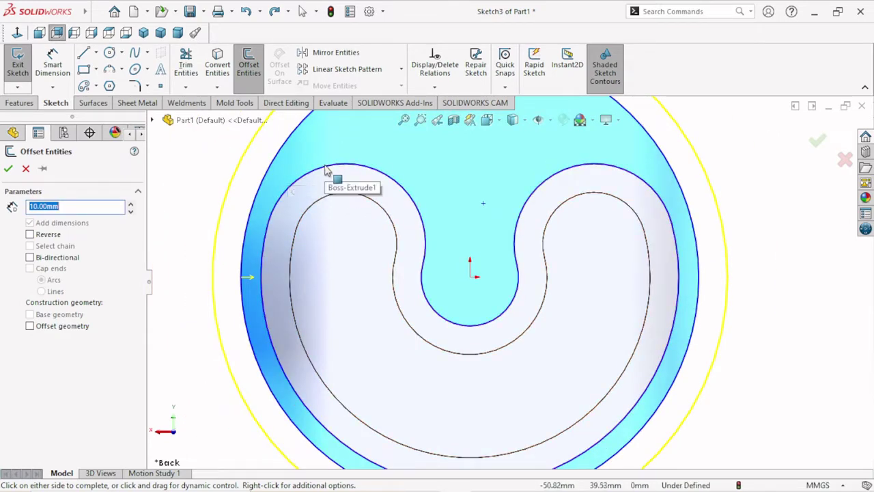
{"action": "left_click", "coordinate": [325, 170]}
{"action": "key", "text": "f"}
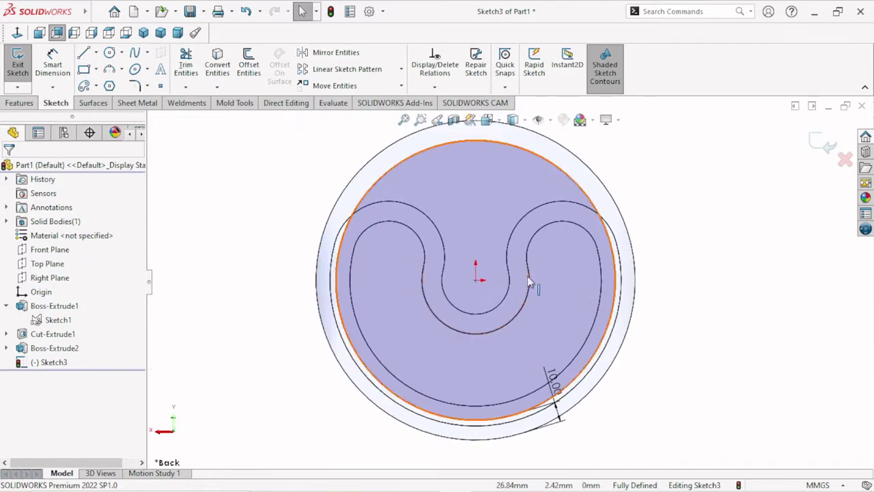
{"action": "scroll", "coordinate": [471, 316], "scroll_direction": "up", "scroll_amount": 2}
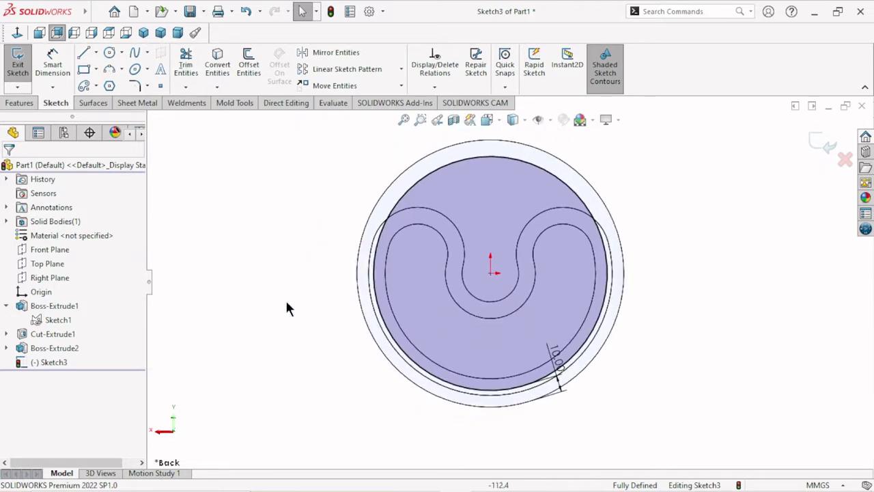
Undo the circle and offset the upper-left groove arc by 7 mm
{"action": "left_click", "coordinate": [246, 11]}
{"action": "middle_click_drag", "start_coordinate": [624, 335], "coordinate": [635, 269]}
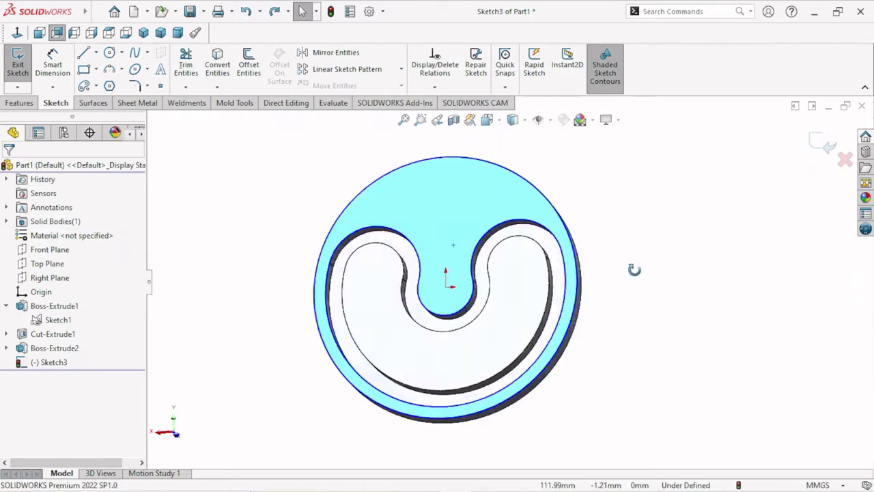
{"action": "key", "text": "ctrl+8"}
{"action": "scroll", "coordinate": [437, 267], "scroll_direction": "down", "scroll_amount": 3}
{"action": "scroll", "coordinate": [388, 227], "scroll_direction": "down", "scroll_amount": 3}
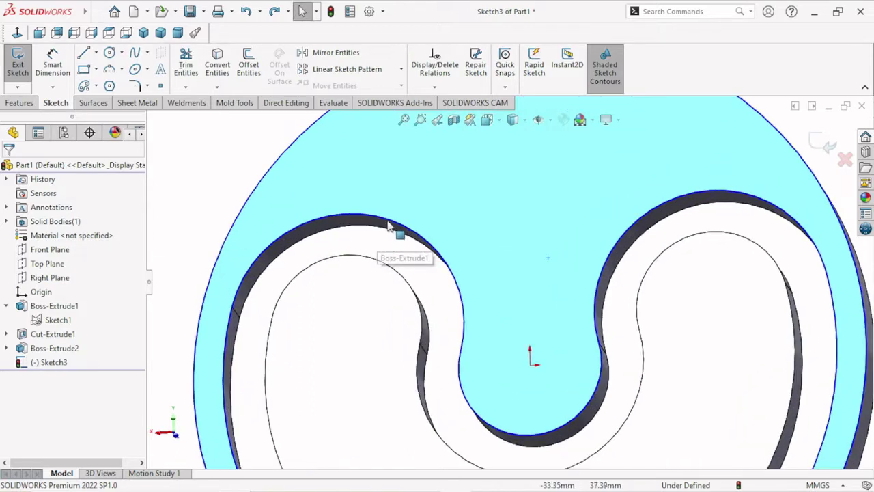
{"action": "left_click", "coordinate": [349, 217]}
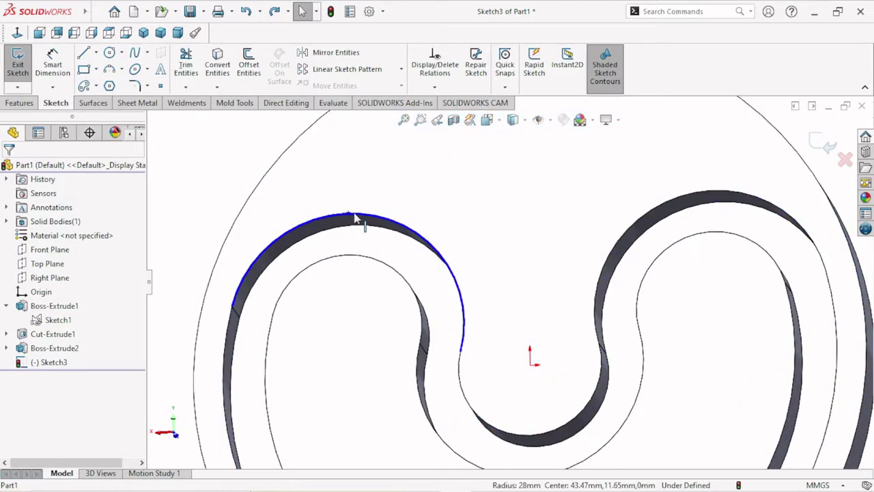
{"action": "left_click", "coordinate": [251, 72]}
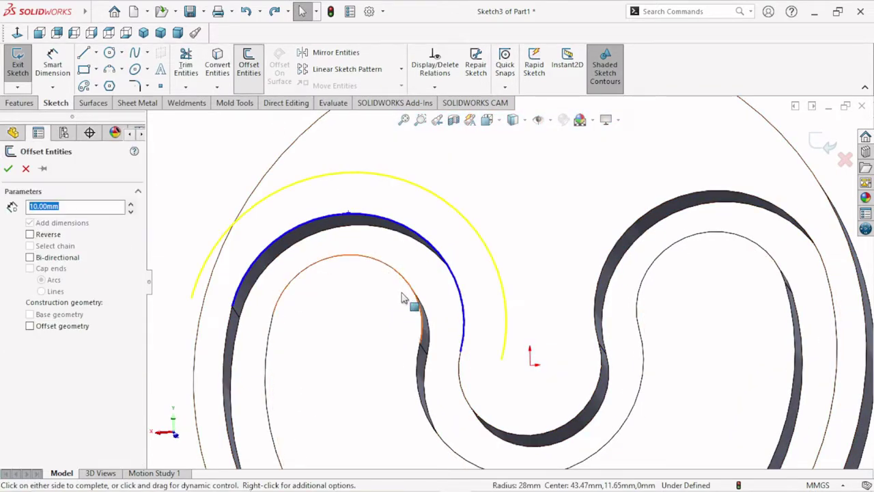
{"action": "scroll", "coordinate": [410, 301], "scroll_direction": "up", "scroll_amount": 3}
{"action": "scroll", "coordinate": [567, 345], "scroll_direction": "up", "scroll_amount": 3}
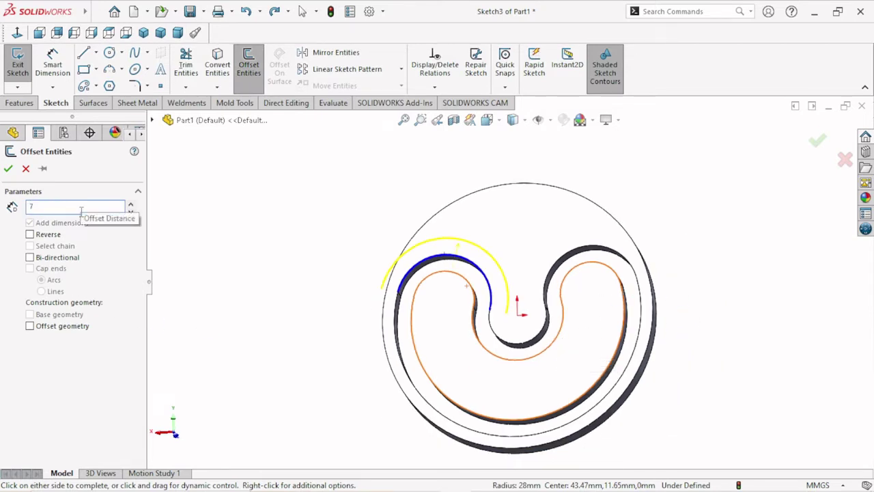
{"action": "left_click", "coordinate": [261, 233]}
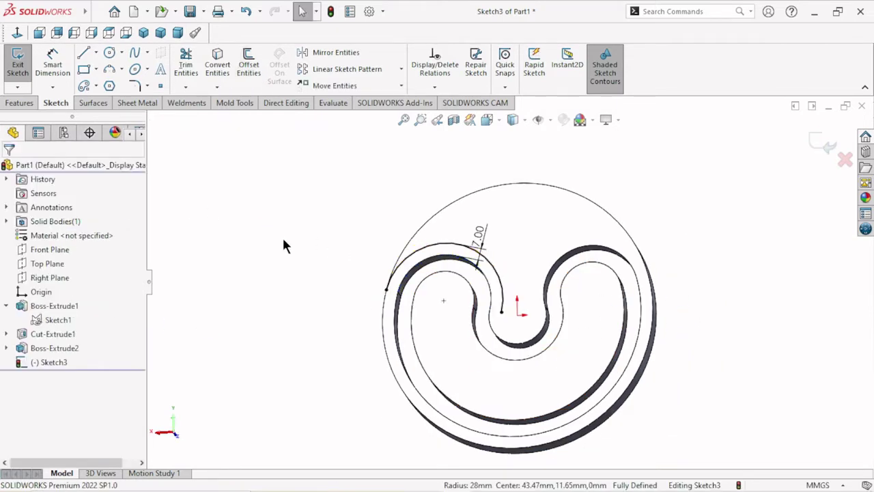
Offset the right-hand groove arc by 7 mm after undoing an oversized first attempt
{"action": "scroll", "coordinate": [538, 331], "scroll_direction": "down", "scroll_amount": 2}
{"action": "scroll", "coordinate": [539, 330], "scroll_direction": "down", "scroll_amount": 1}
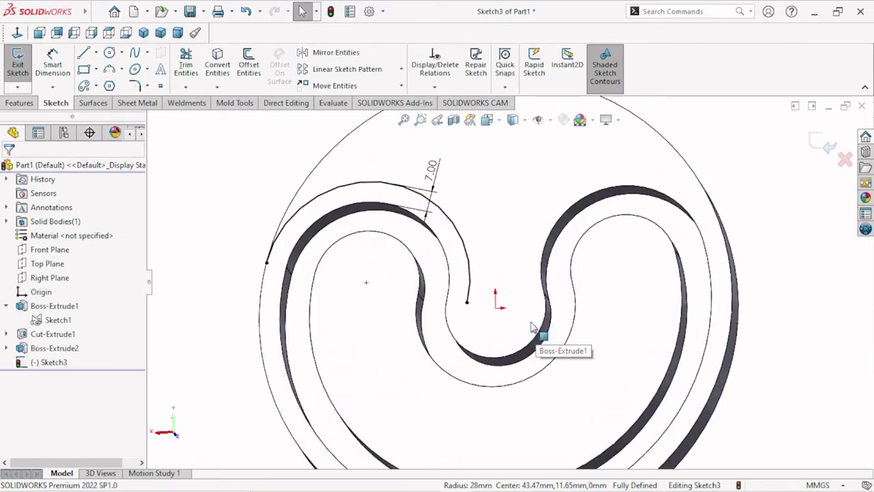
{"action": "left_click", "coordinate": [252, 67]}
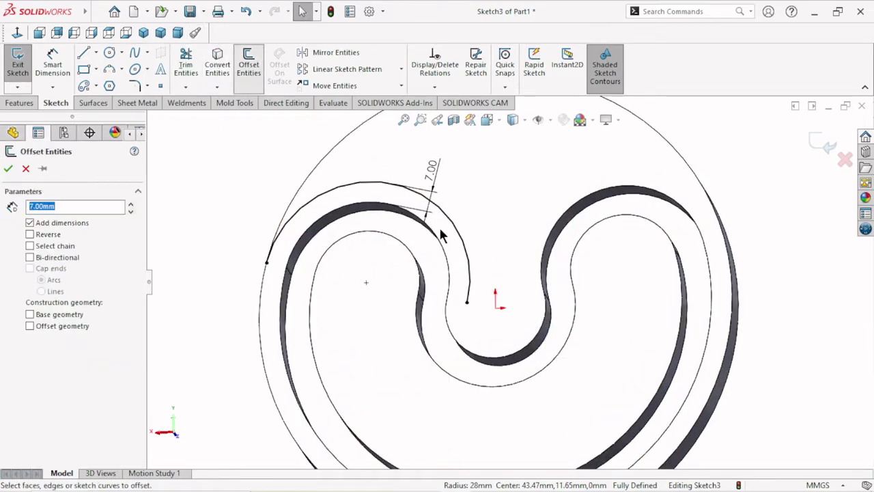
{"action": "scroll", "coordinate": [674, 215], "scroll_direction": "down", "scroll_amount": 1}
{"action": "scroll", "coordinate": [673, 215], "scroll_direction": "down", "scroll_amount": 1}
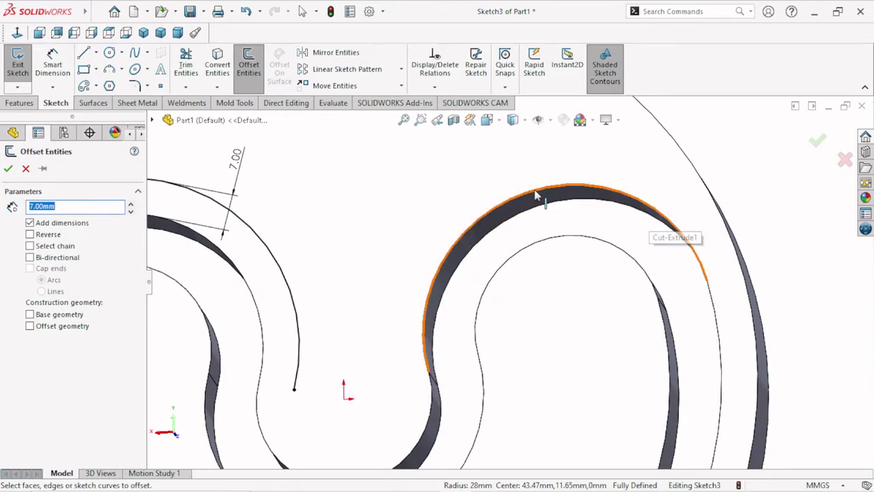
{"action": "left_click", "coordinate": [547, 195]}
{"action": "scroll", "coordinate": [547, 287], "scroll_direction": "up", "scroll_amount": 3}
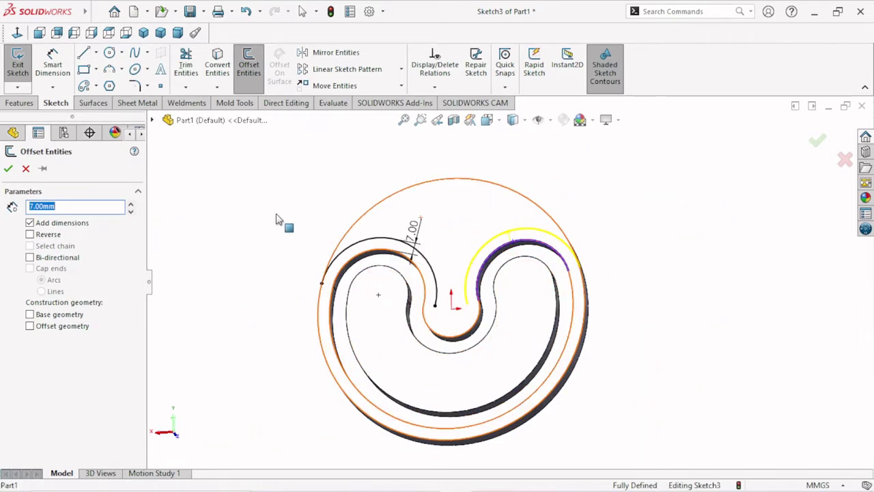
{"action": "left_click_drag", "start_coordinate": [280, 220], "coordinate": [284, 215]}
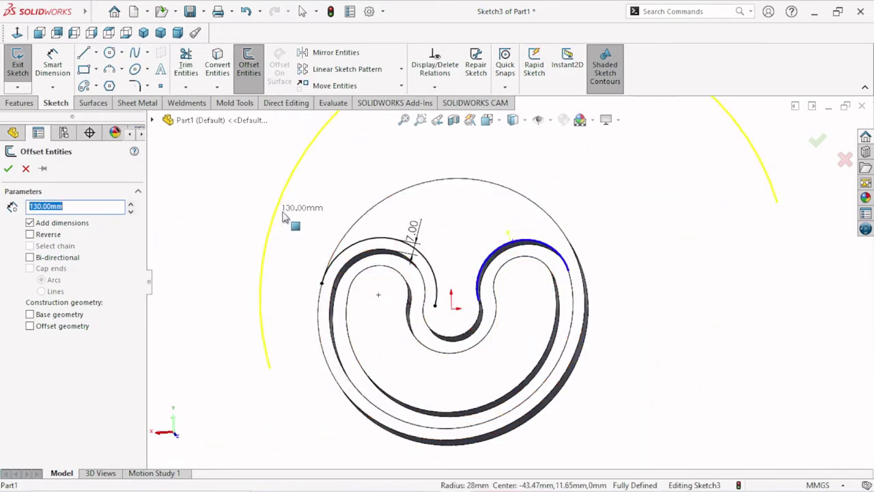
{"action": "left_click", "coordinate": [418, 238]}
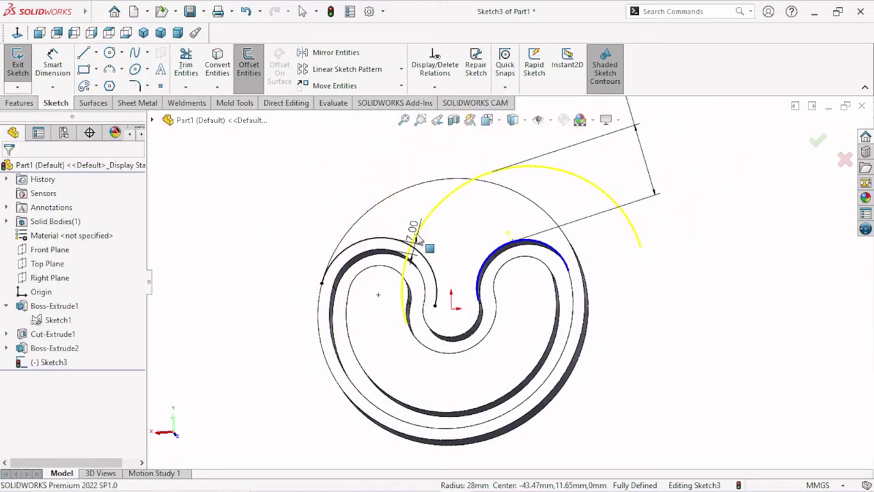
{"action": "left_click", "coordinate": [247, 15]}
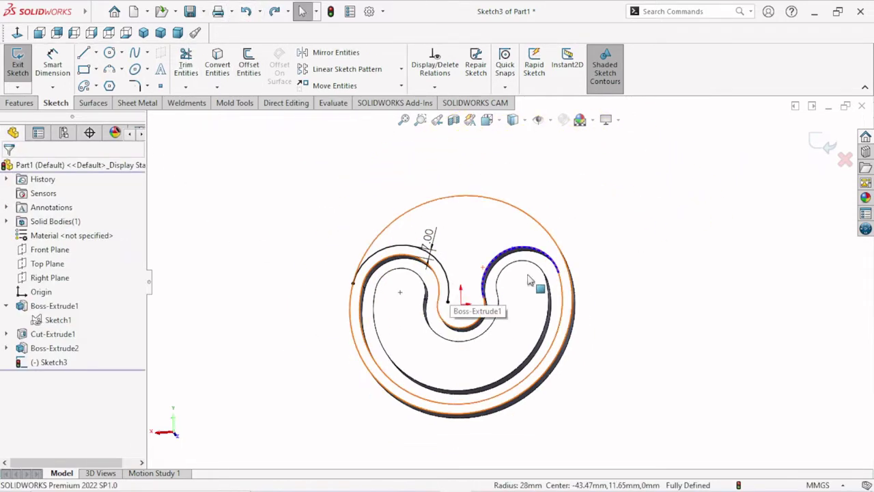
{"action": "scroll", "coordinate": [508, 286], "scroll_direction": "down", "scroll_amount": 2}
{"action": "left_click", "coordinate": [249, 68]}
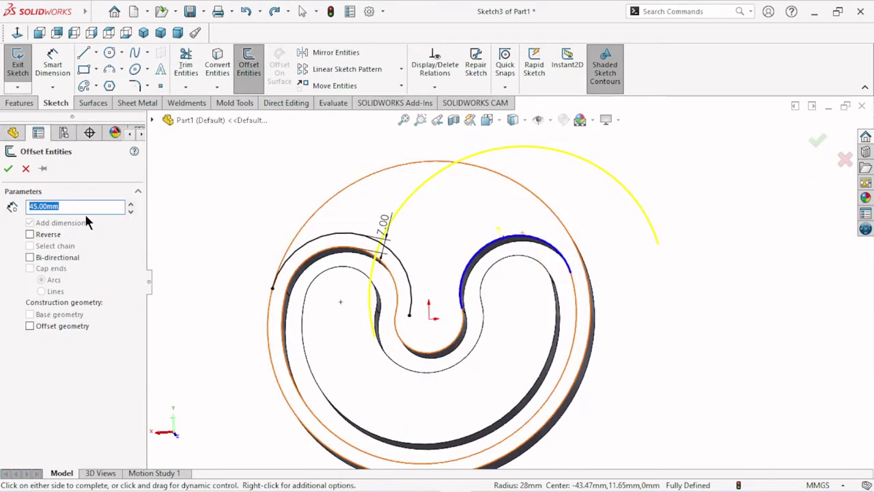
{"action": "type", "text": "7"}
{"action": "key", "text": "Return"}
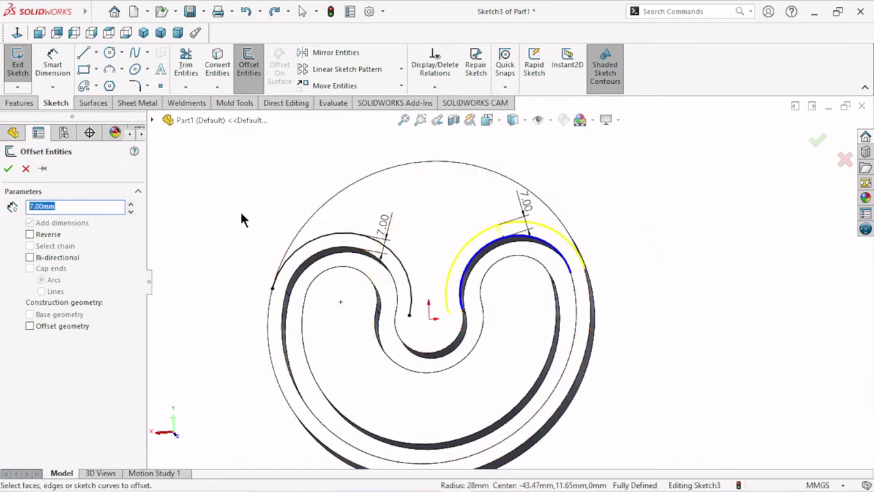
Drag both 7.00 dimensions outside the disc and close the Dimension panel
{"action": "middle_click_drag", "start_coordinate": [473, 311], "coordinate": [393, 294]}
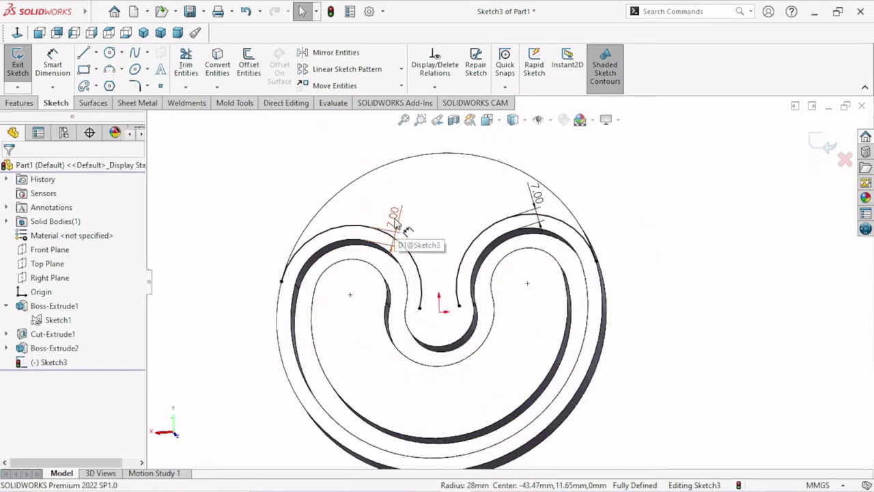
{"action": "left_click_drag", "start_coordinate": [406, 234], "coordinate": [284, 202]}
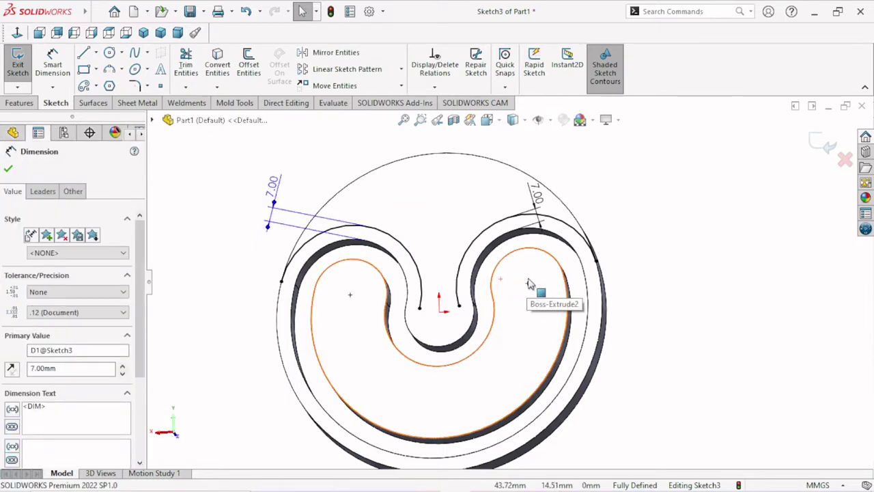
{"action": "left_click_drag", "start_coordinate": [536, 195], "coordinate": [604, 179]}
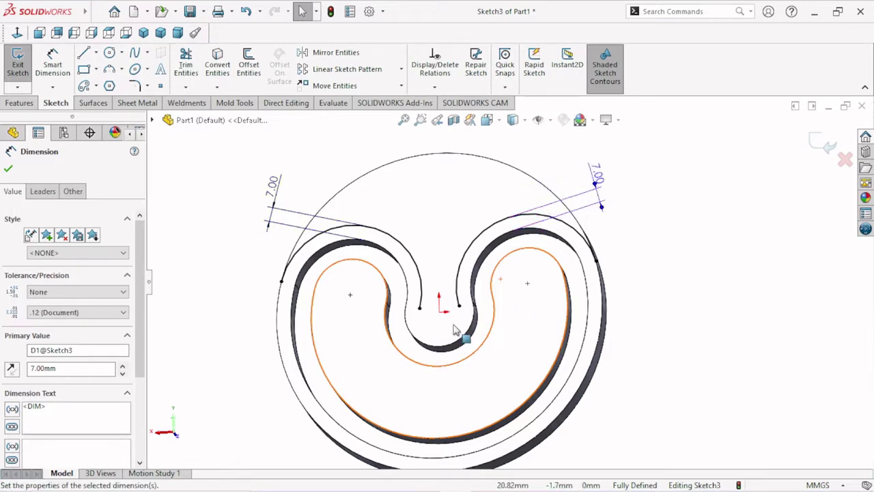
{"action": "left_click", "coordinate": [10, 170]}
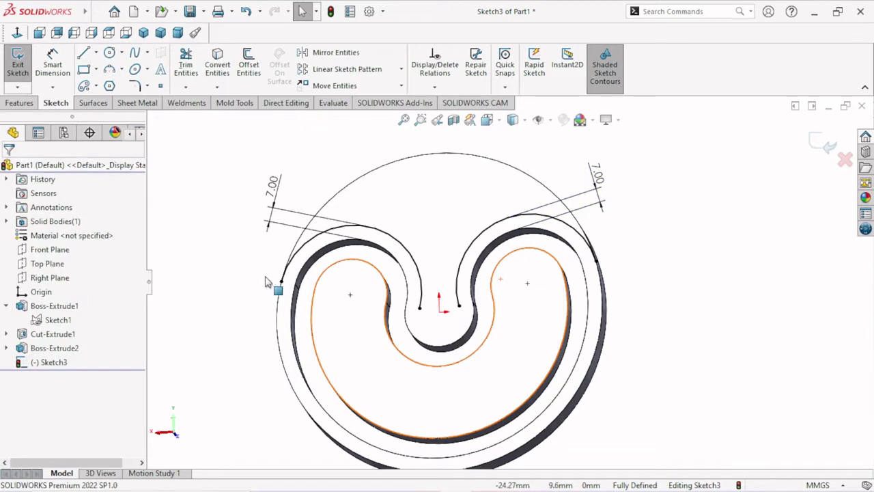
{"action": "left_click", "coordinate": [17, 32]}
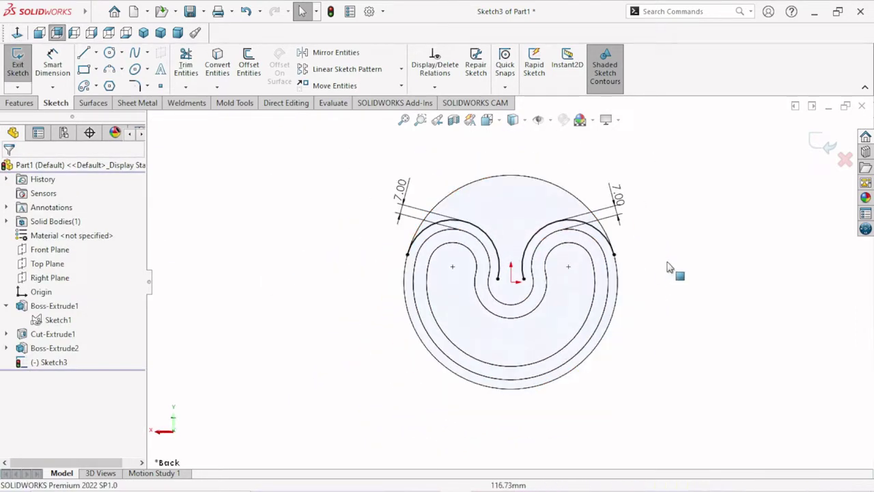
Draw a line joining the tops of the left and right outer arcs
{"action": "scroll", "coordinate": [666, 266], "scroll_direction": "down", "scroll_amount": 3}
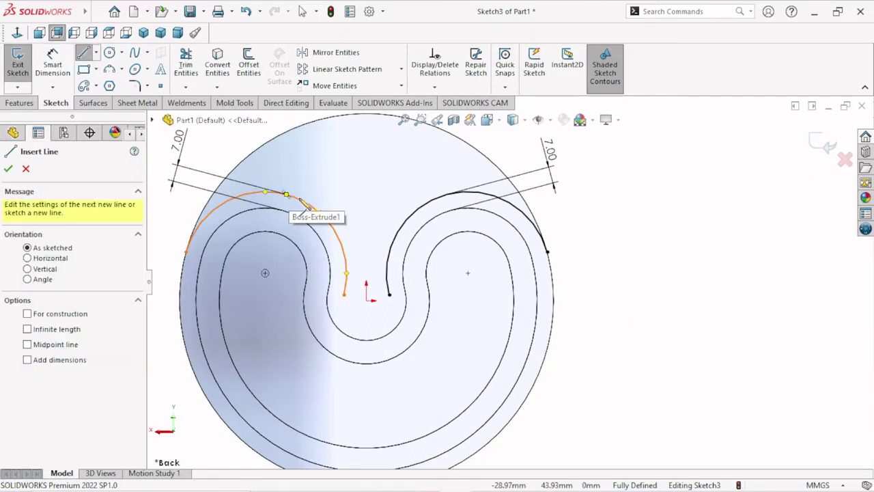
{"action": "left_click", "coordinate": [286, 195]}
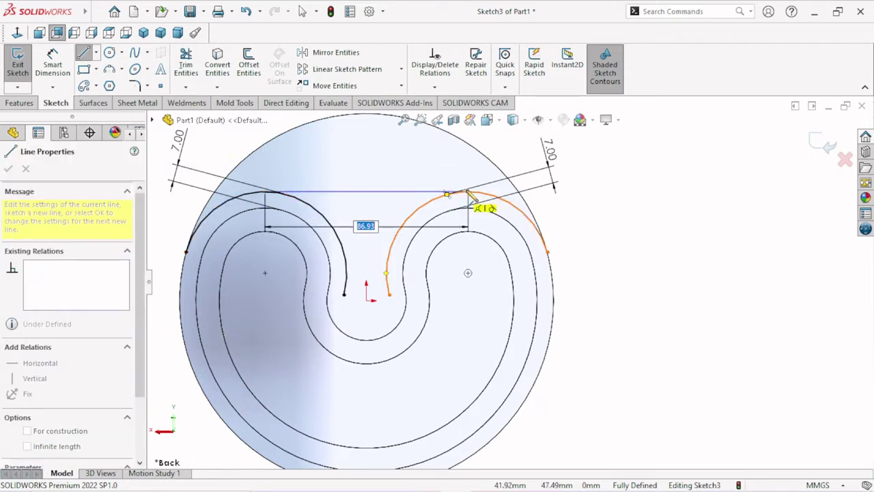
{"action": "left_click", "coordinate": [469, 194]}
{"action": "right_click", "coordinate": [621, 191]}
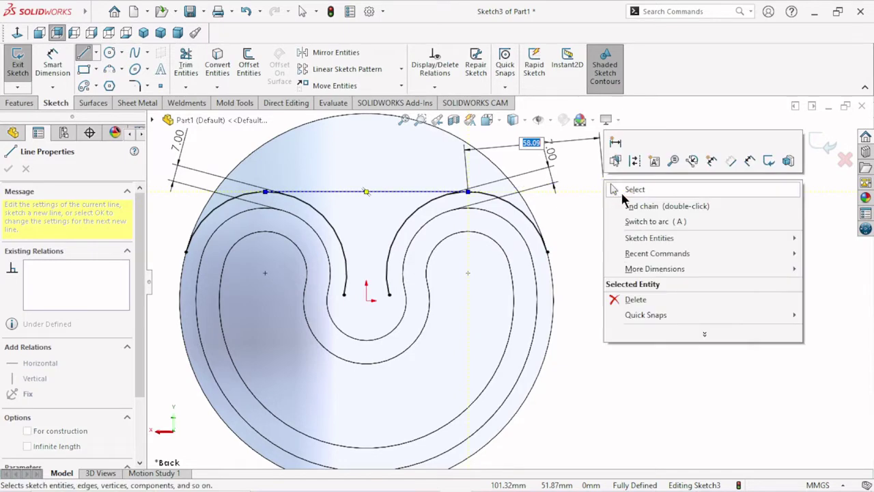
{"action": "left_click", "coordinate": [630, 185]}
Make the line tangent to the right outer arc
{"action": "scroll", "coordinate": [452, 228], "scroll_direction": "down", "scroll_amount": 3}
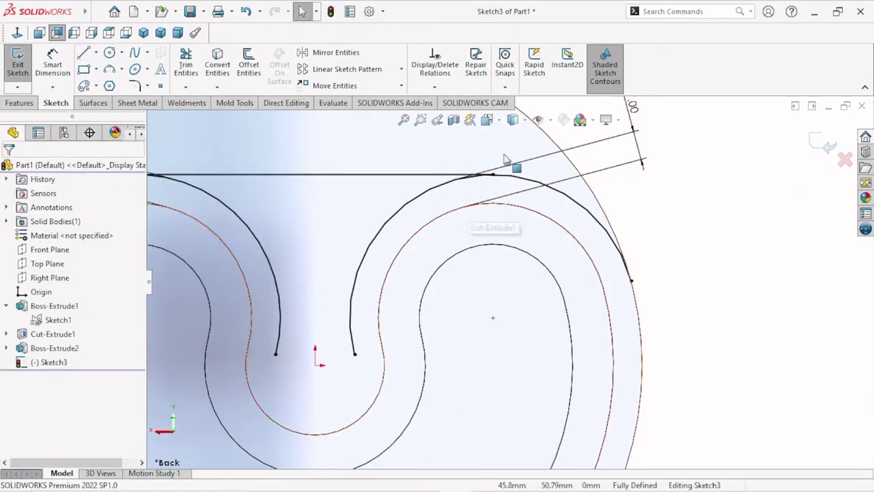
{"action": "left_click_drag", "start_coordinate": [511, 149], "coordinate": [471, 194]}
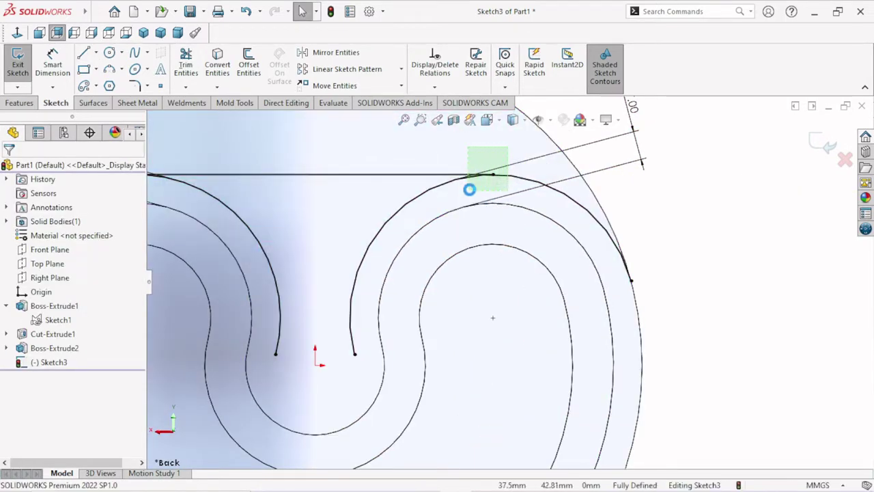
{"action": "left_click", "coordinate": [606, 149]}
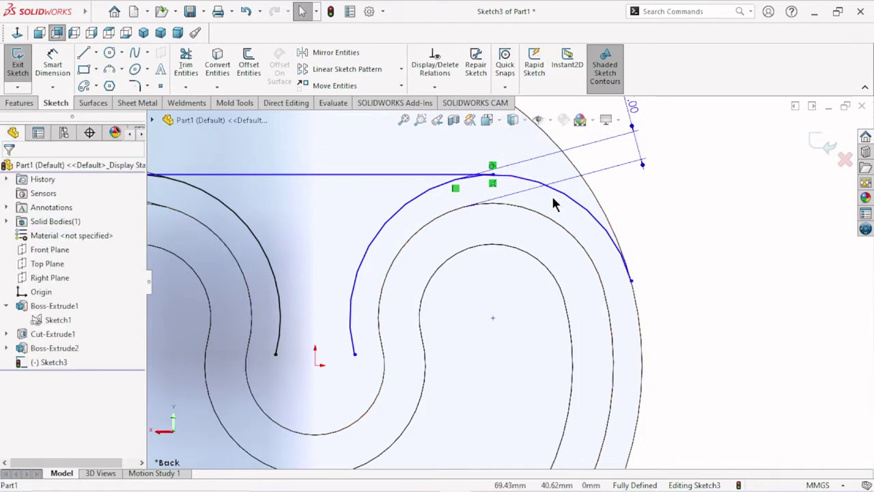
{"action": "left_click", "coordinate": [470, 175]}
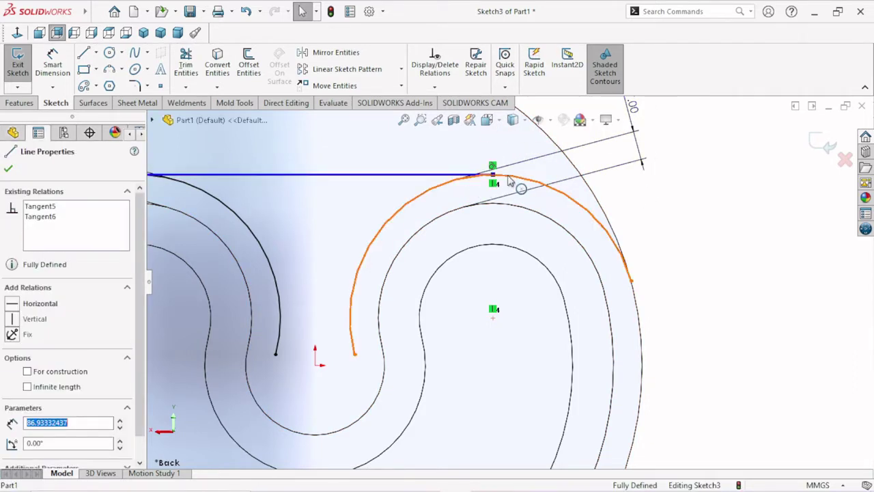
{"action": "left_click", "coordinate": [528, 162]}
{"action": "left_click", "coordinate": [529, 162], "text": "ctrl"}
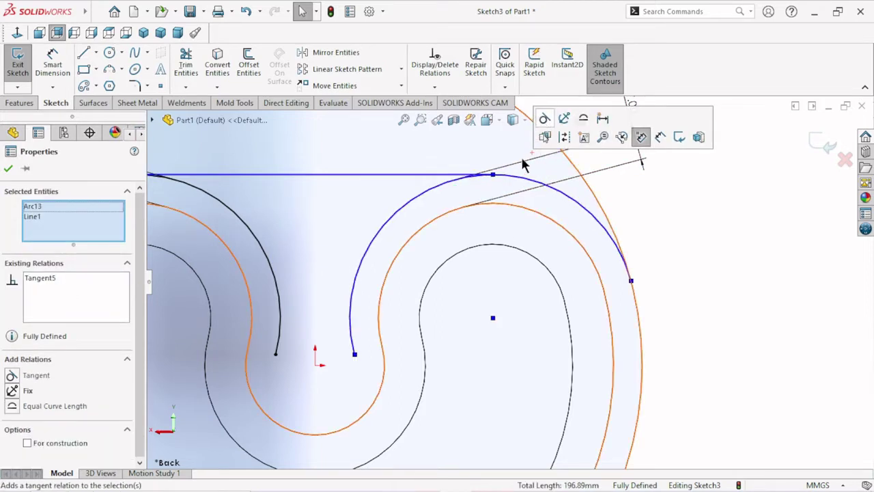
Make the line tangent to the left outer arc and confirm the relations
{"action": "scroll", "coordinate": [444, 256], "scroll_direction": "down", "scroll_amount": 5}
{"action": "scroll", "coordinate": [444, 256], "scroll_direction": "up", "scroll_amount": 3}
{"action": "scroll", "coordinate": [444, 256], "scroll_direction": "down", "scroll_amount": 3}
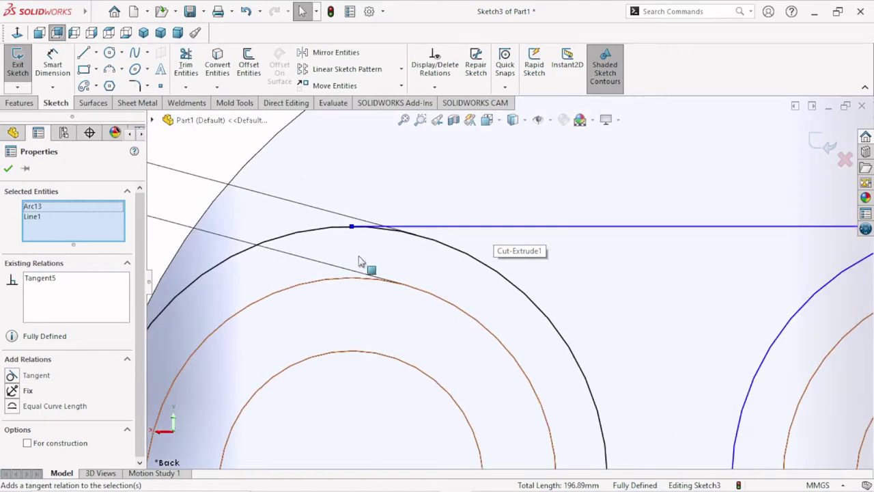
{"action": "left_click", "coordinate": [413, 236]}
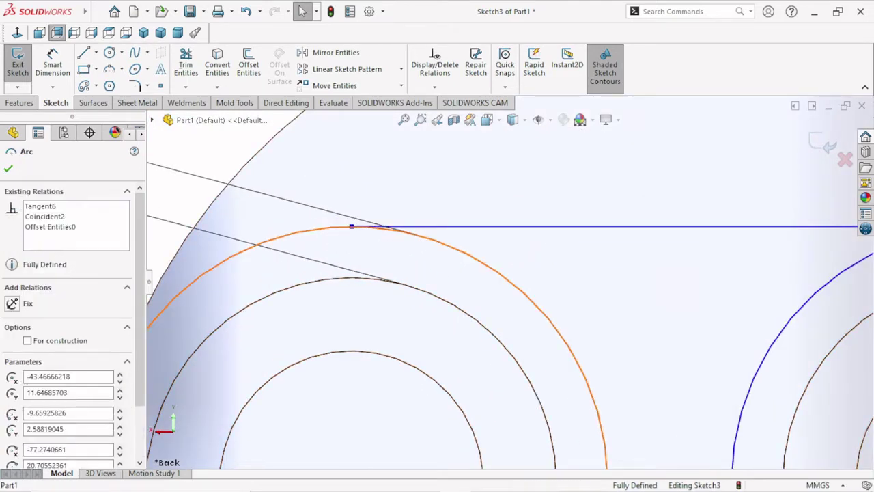
{"action": "left_click", "coordinate": [420, 227], "text": "ctrl"}
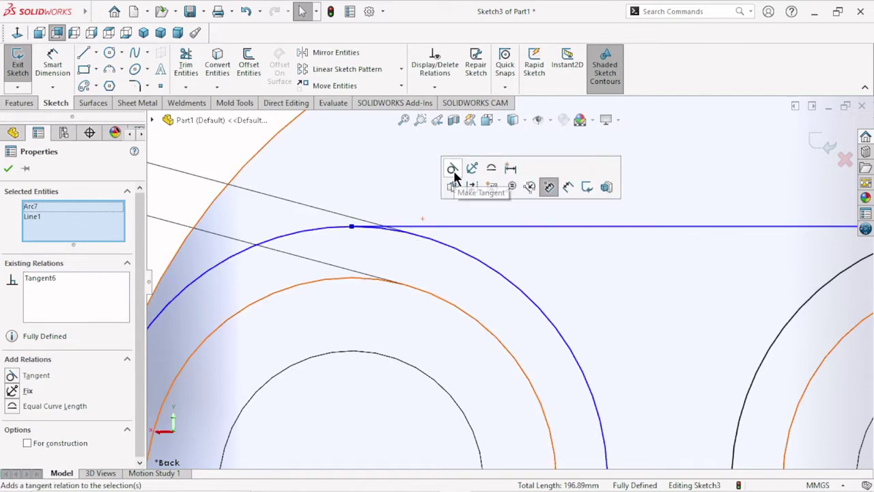
{"action": "scroll", "coordinate": [463, 277], "scroll_direction": "up", "scroll_amount": 2}
{"action": "scroll", "coordinate": [472, 287], "scroll_direction": "up", "scroll_amount": 2}
{"action": "scroll", "coordinate": [517, 312], "scroll_direction": "up", "scroll_amount": 1}
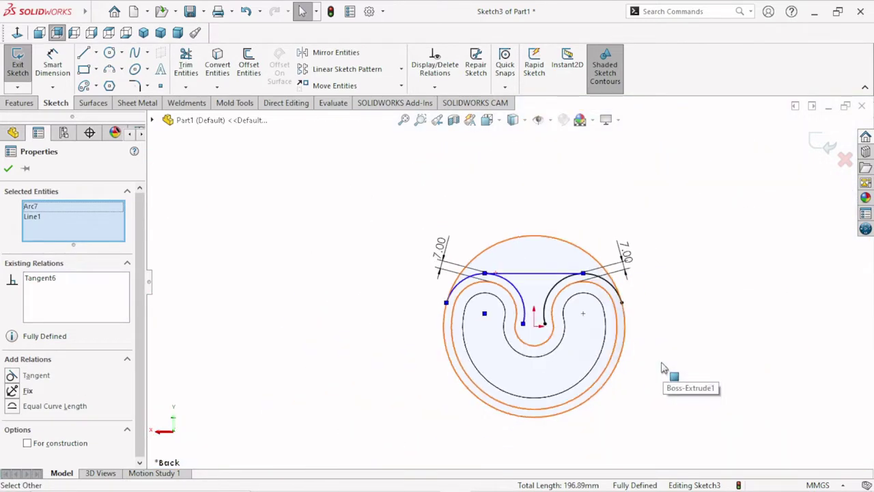
{"action": "scroll", "coordinate": [604, 365], "scroll_direction": "down", "scroll_amount": 2}
{"action": "scroll", "coordinate": [492, 321], "scroll_direction": "up", "scroll_amount": 1}
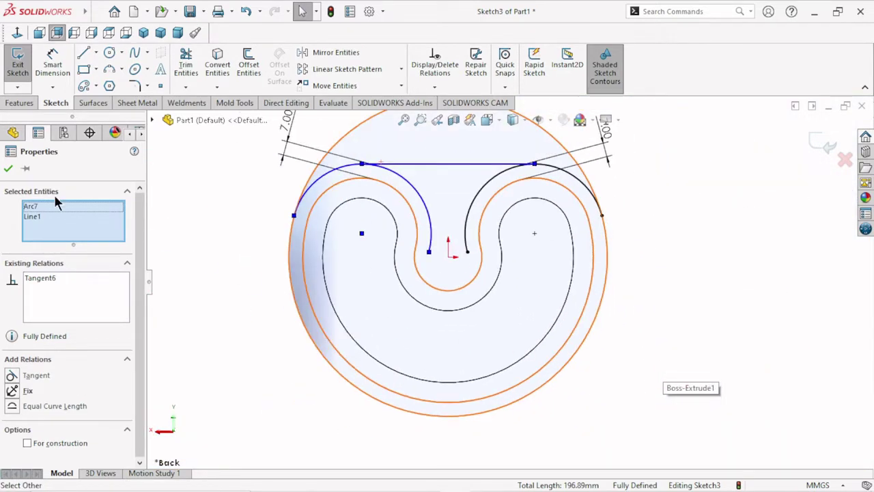
{"action": "left_click", "coordinate": [8, 168]}
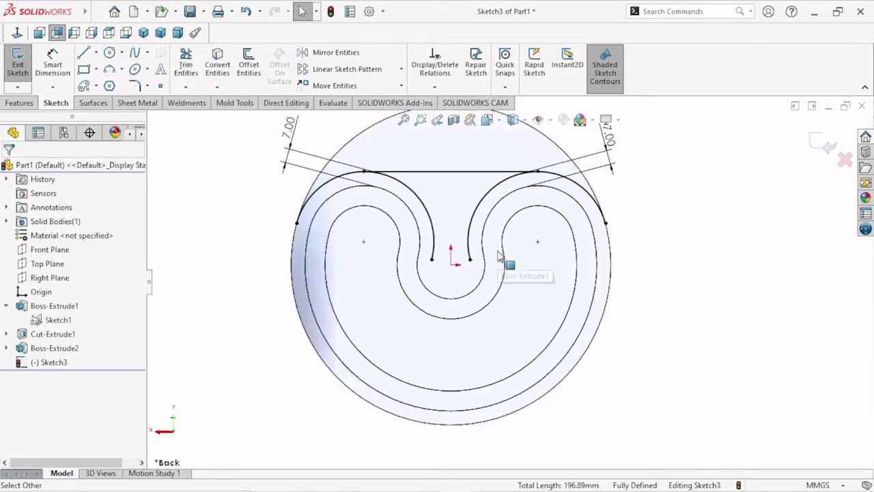
Power-trim the arc ends lying below the bridging line
{"action": "left_click", "coordinate": [186, 67]}
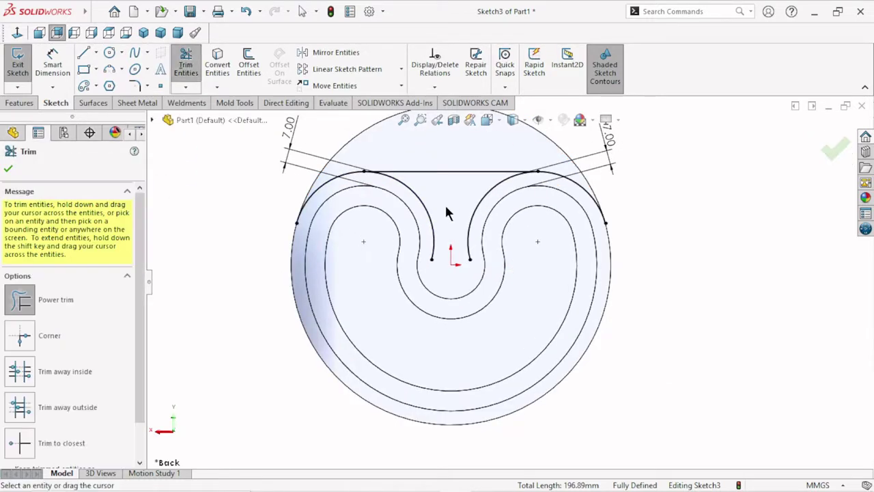
{"action": "mouse_move", "coordinate": [436, 194]}
{"action": "left_mouse_down"}
{"action": "mouse_move", "coordinate": [416, 207]}
{"action": "mouse_move", "coordinate": [484, 214]}
{"action": "left_mouse_up"}
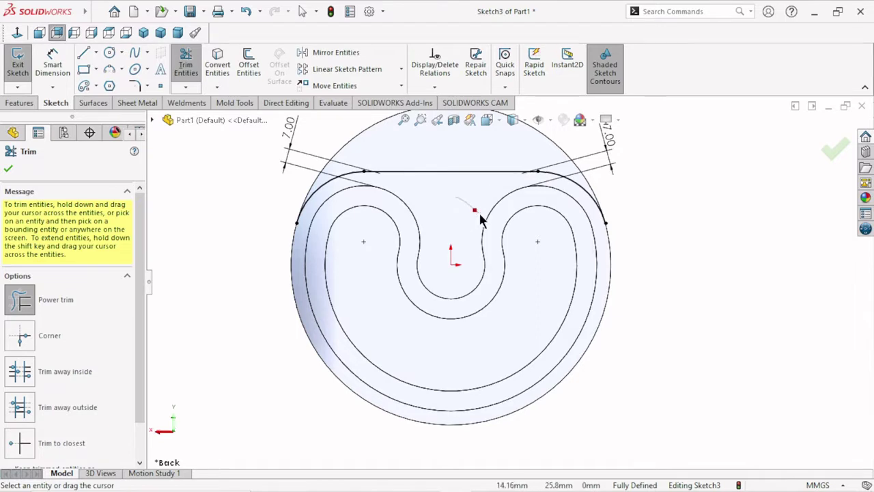
{"action": "scroll", "coordinate": [453, 254], "scroll_direction": "down", "scroll_amount": 2}
{"action": "scroll", "coordinate": [503, 296], "scroll_direction": "up", "scroll_amount": 1}
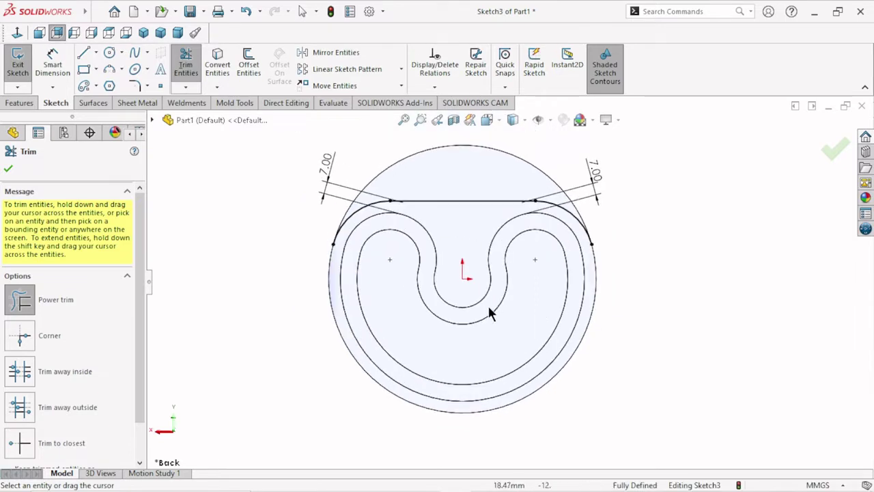
{"action": "left_click", "coordinate": [9, 169]}
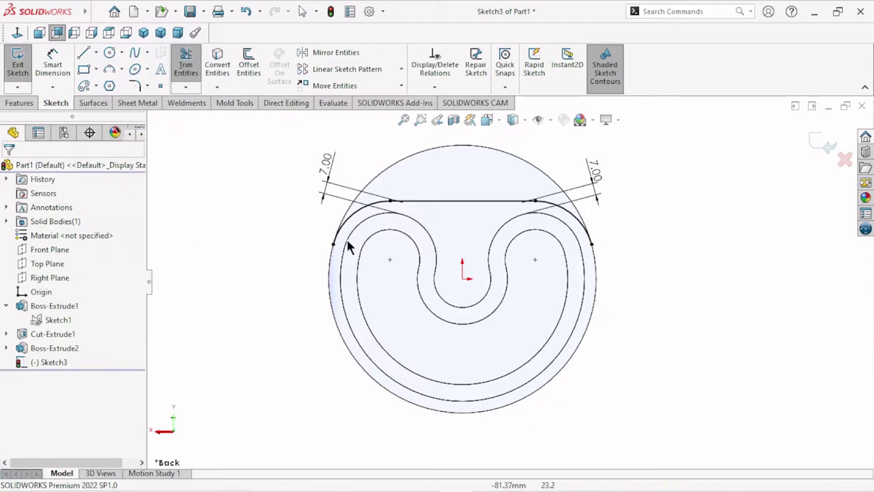
Convert the disc's outer edge into the sketch and trim away its lower part
{"action": "left_click", "coordinate": [455, 146]}
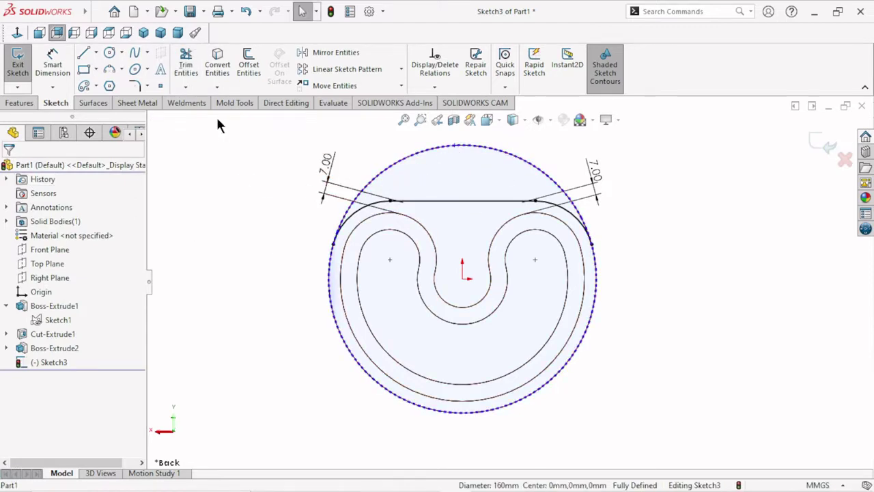
{"action": "left_click", "coordinate": [219, 71]}
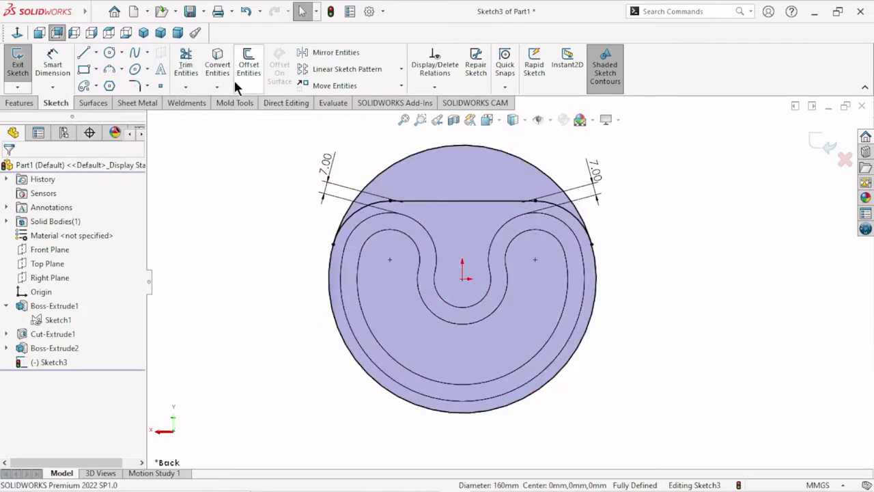
{"action": "left_click", "coordinate": [185, 64]}
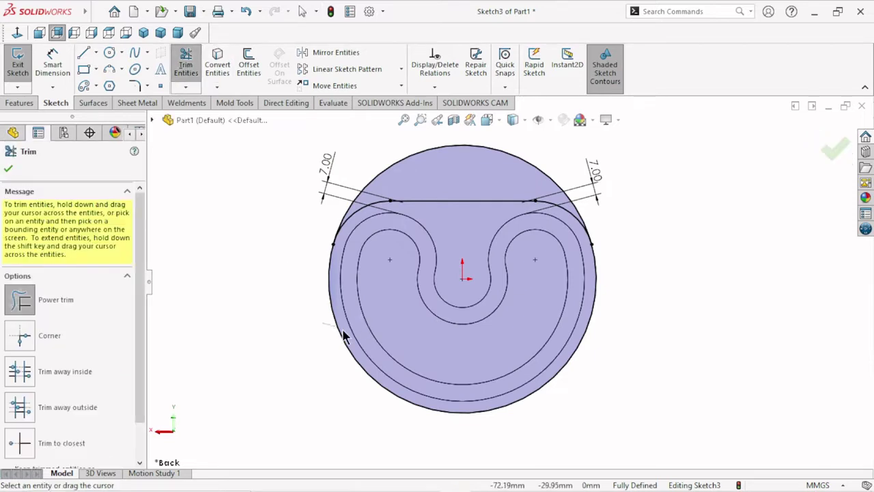
{"action": "left_click_drag", "start_coordinate": [344, 334], "coordinate": [345, 332]}
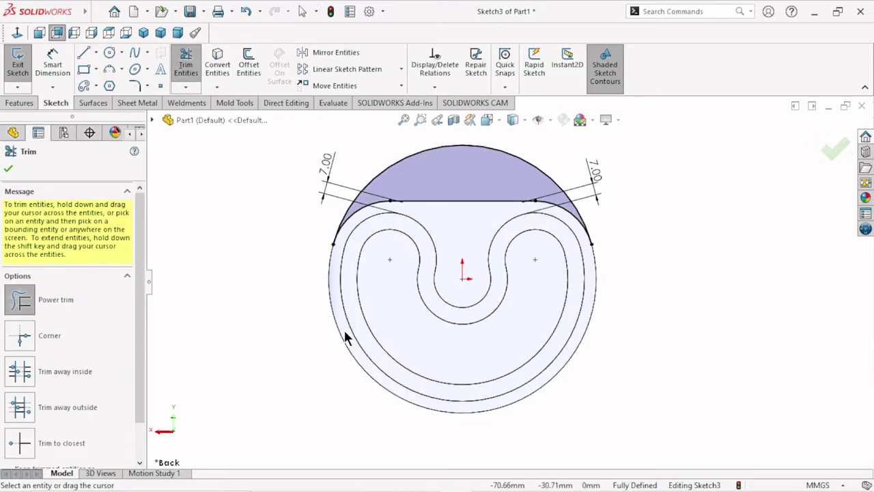
{"action": "left_click", "coordinate": [8, 169]}
Cut-extrude the top cap region Through All, then zoom to fit the part
{"action": "left_click", "coordinate": [26, 104]}
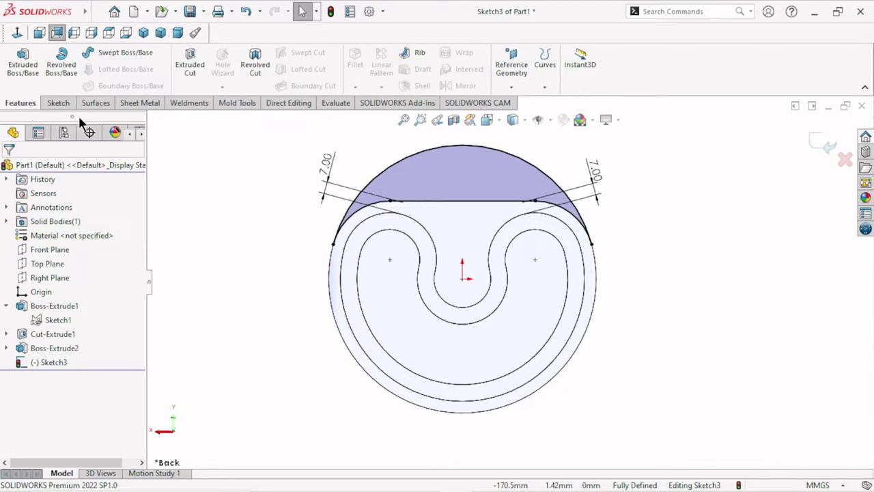
{"action": "left_click", "coordinate": [186, 68]}
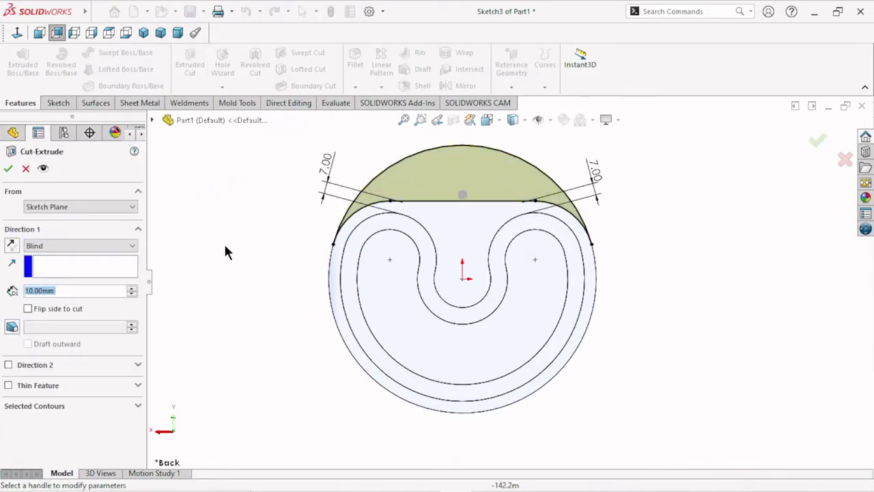
{"action": "left_click", "coordinate": [86, 246]}
{"action": "left_click", "coordinate": [77, 266]}
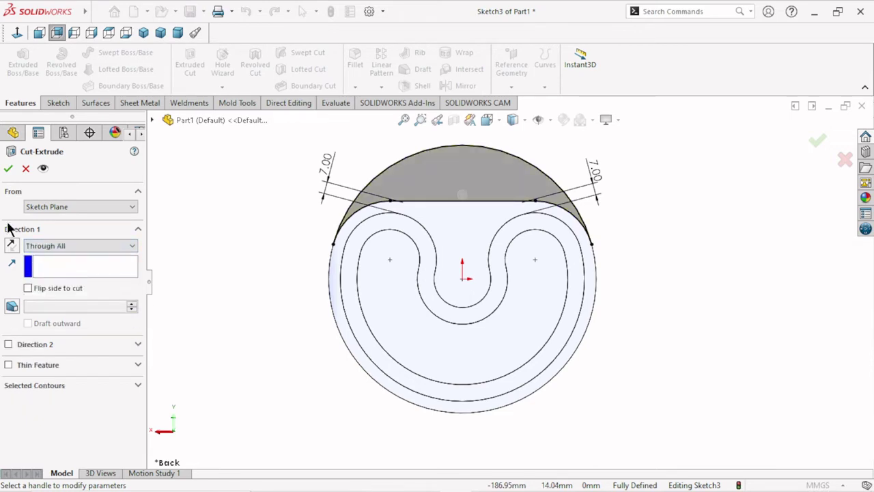
{"action": "left_click", "coordinate": [8, 169]}
{"action": "key", "text": "Return"}
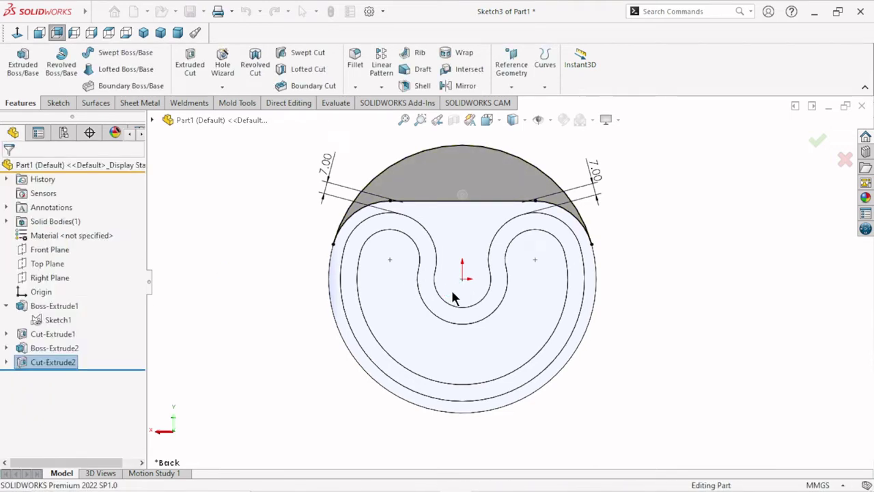
{"action": "scroll", "coordinate": [556, 328], "scroll_direction": "up", "scroll_amount": 2}
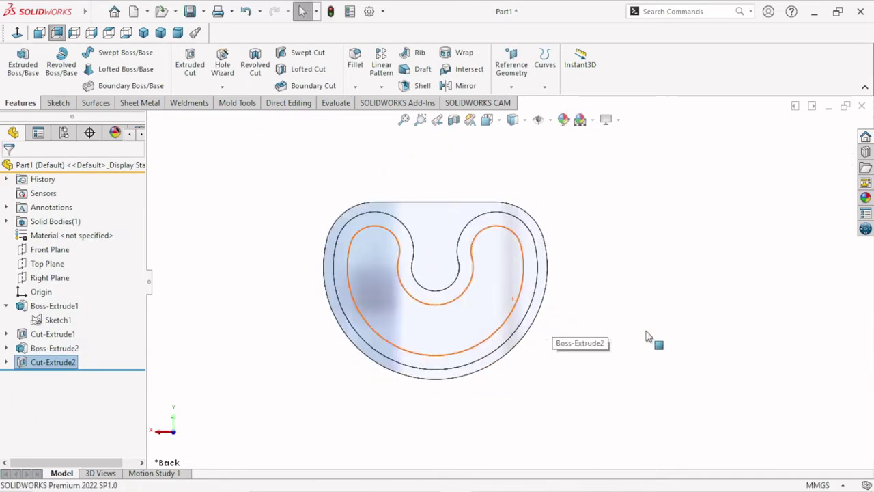
{"action": "left_click", "coordinate": [627, 334]}
{"action": "middle_click_drag", "start_coordinate": [546, 337], "coordinate": [540, 248]}
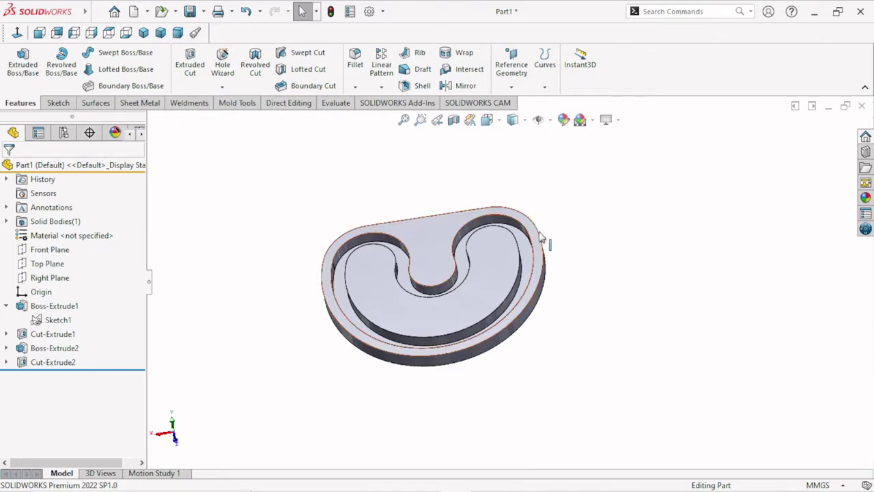
{"action": "scroll", "coordinate": [512, 272], "scroll_direction": "down", "scroll_amount": 2}
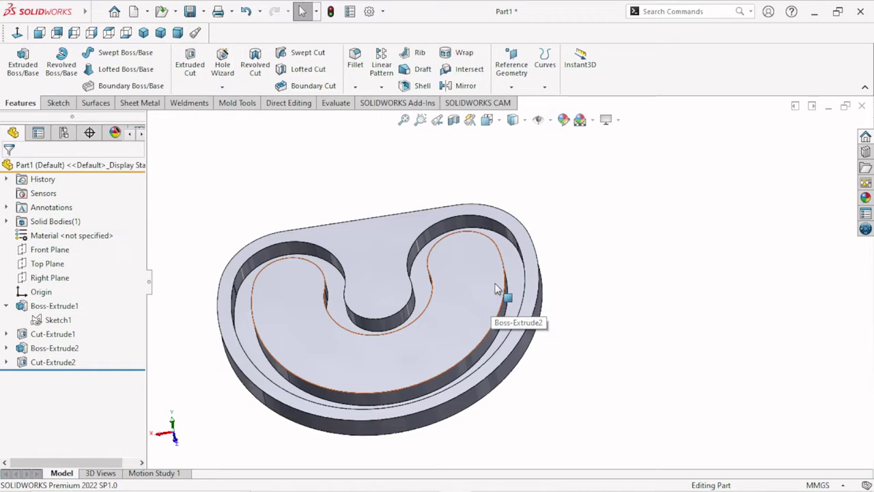
{"action": "middle_click_drag", "start_coordinate": [613, 189], "coordinate": [628, 257]}
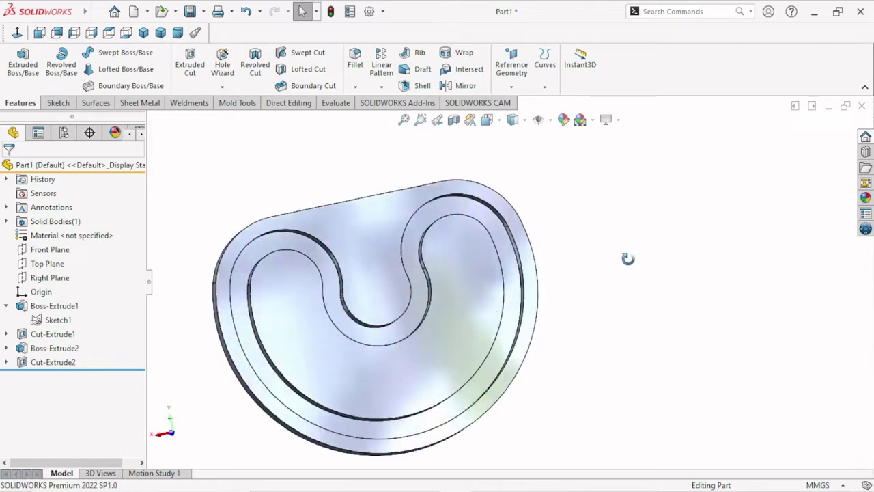
Sketch on the raised inner face an outline offset 6 mm inward (Reverse)
{"action": "left_click", "coordinate": [463, 352]}
{"action": "left_click", "coordinate": [513, 307]}
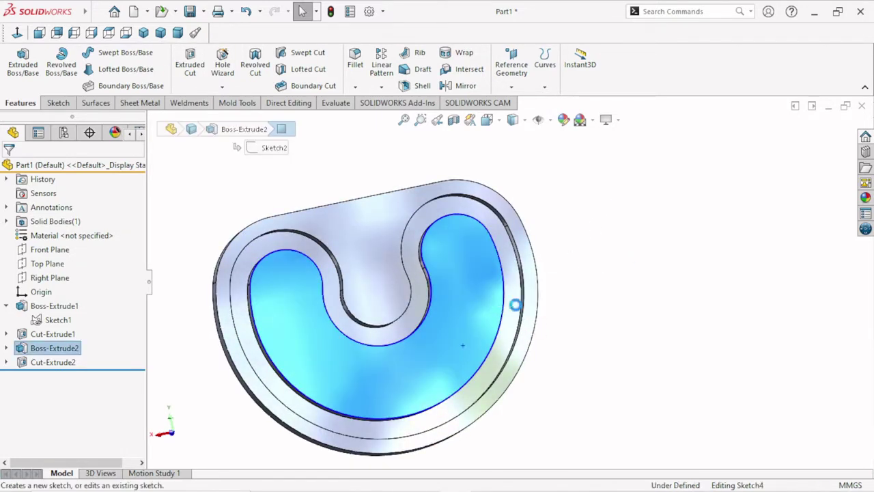
{"action": "left_click", "coordinate": [17, 32]}
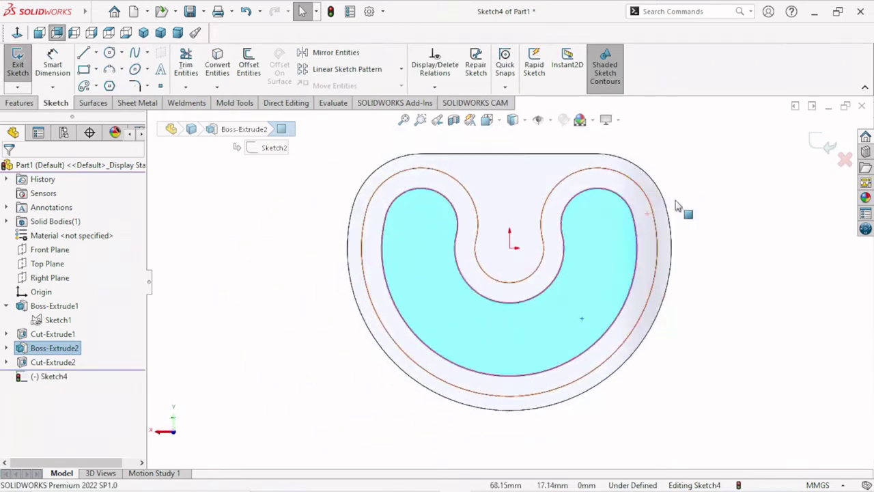
{"action": "left_click", "coordinate": [247, 73]}
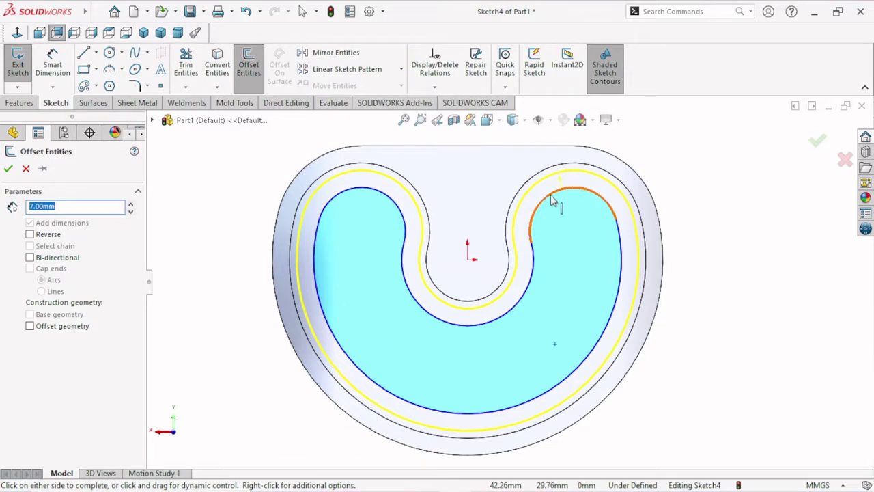
{"action": "left_click", "coordinate": [29, 234]}
{"action": "type", "text": "6"}
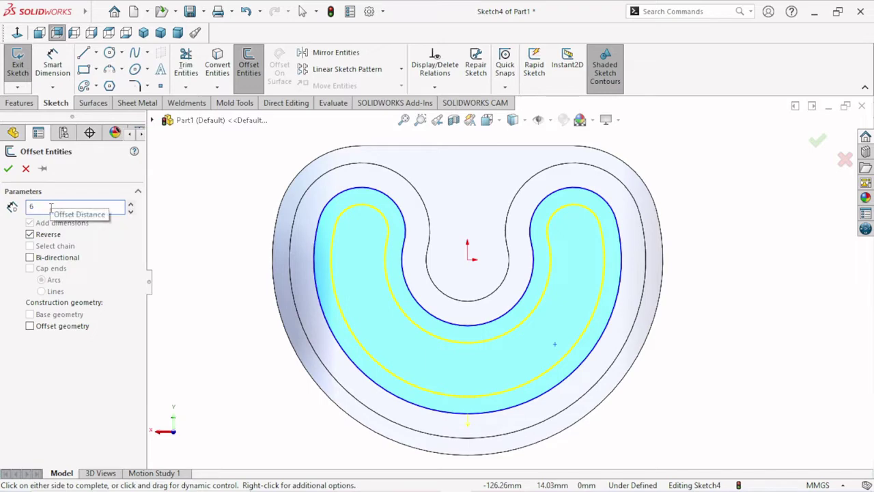
{"action": "key", "text": "Return"}
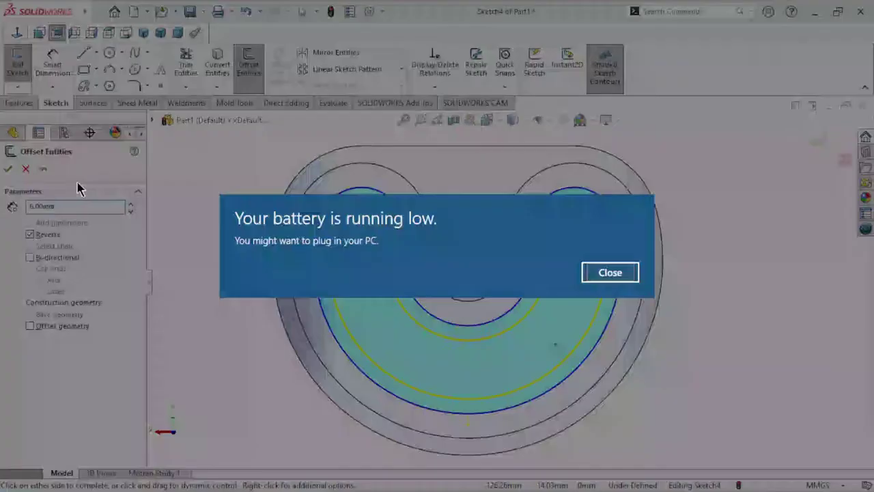
{"action": "left_click", "coordinate": [615, 272]}
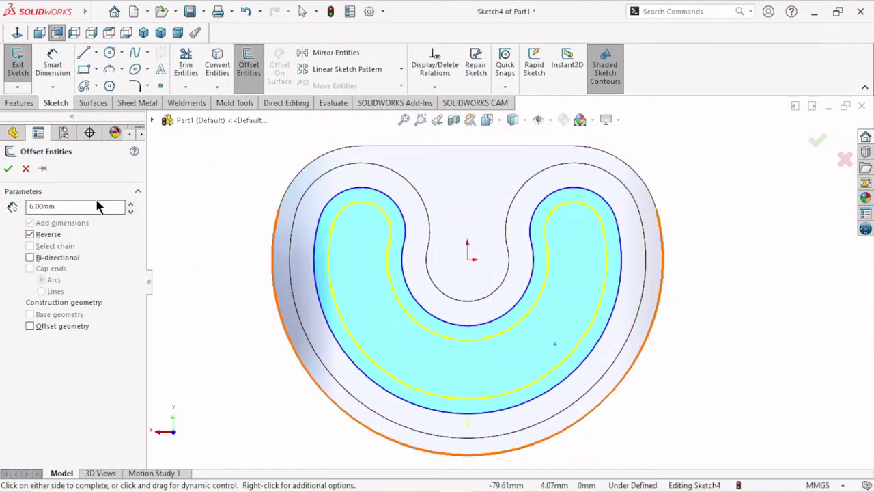
{"action": "left_click", "coordinate": [8, 168]}
Move the 6.00 dimension outside the part on the left and close its properties
{"action": "left_click", "coordinate": [471, 295]}
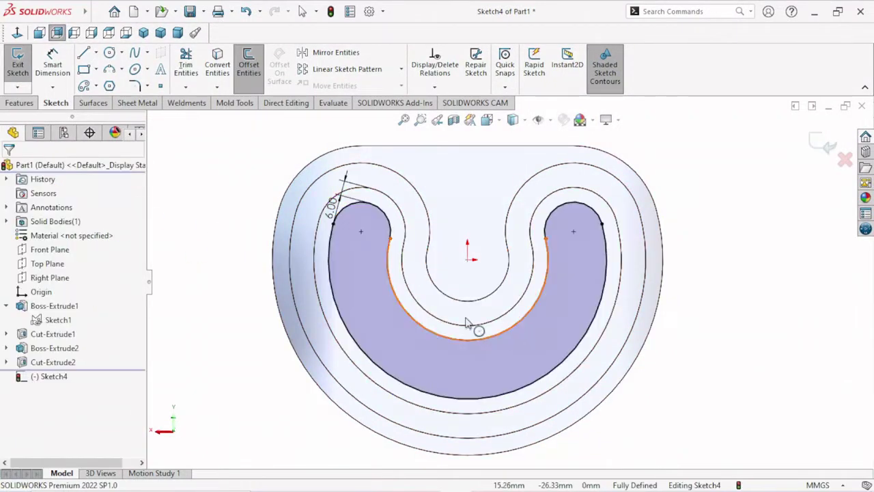
{"action": "mouse_move", "coordinate": [340, 201]}
{"action": "left_mouse_down"}
{"action": "mouse_move", "coordinate": [246, 199]}
{"action": "mouse_move", "coordinate": [238, 184]}
{"action": "left_mouse_up"}
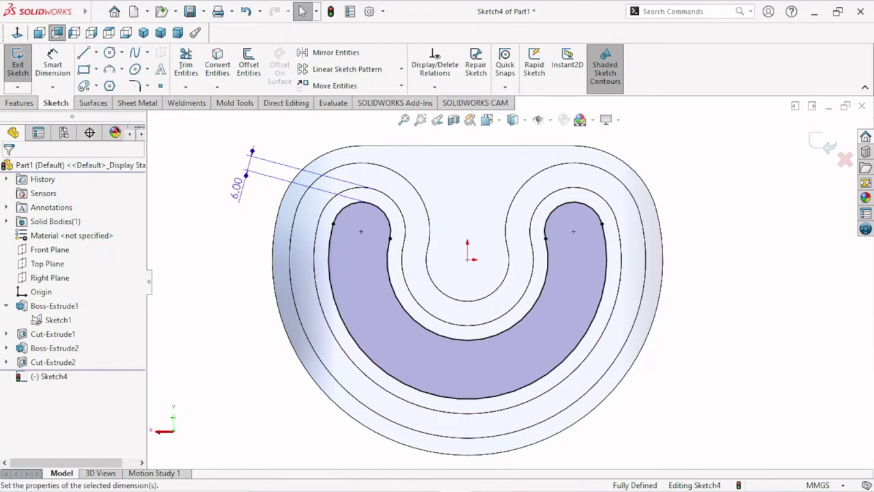
{"action": "scroll", "coordinate": [539, 330], "scroll_direction": "up", "scroll_amount": 2}
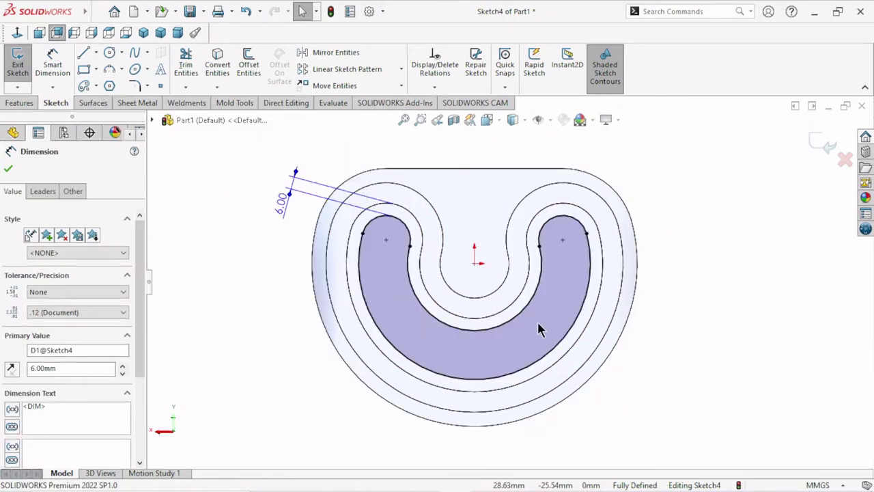
{"action": "left_click", "coordinate": [7, 171]}
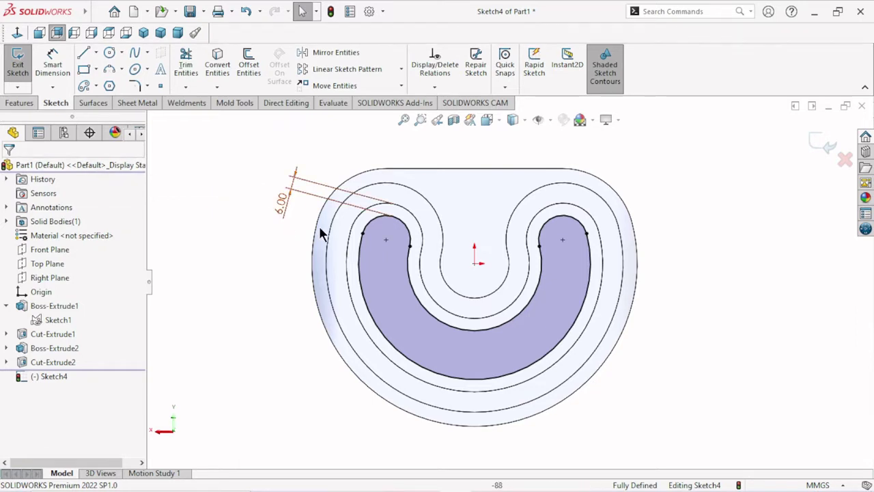
{"action": "left_click", "coordinate": [22, 104]}
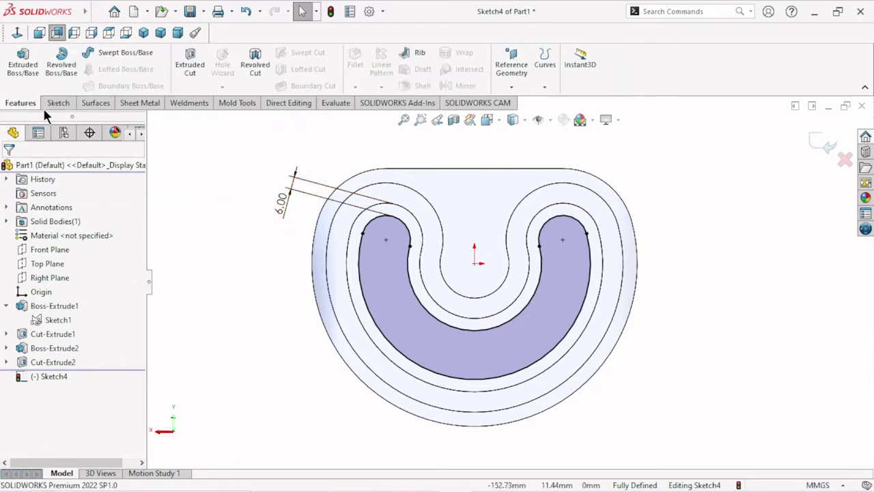
Extrude Sketch4 as a 6 mm Blind boss, then orbit to inspect the new step
{"action": "left_click", "coordinate": [30, 74]}
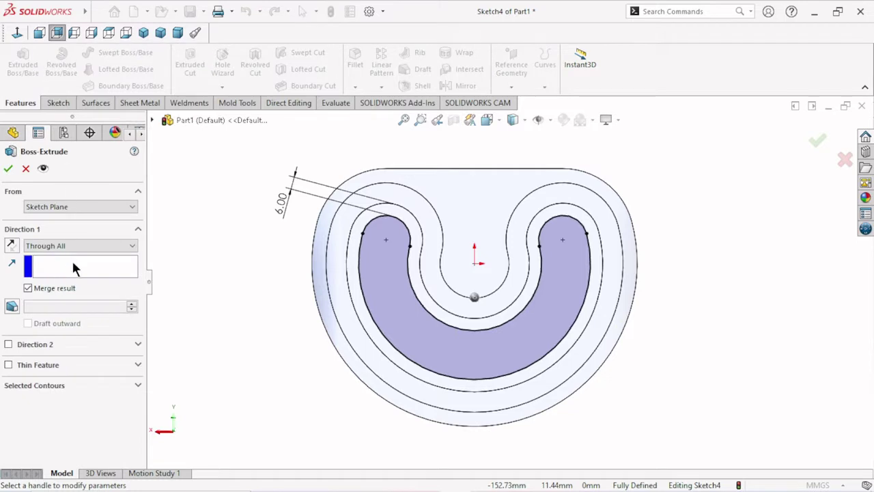
{"action": "left_click", "coordinate": [81, 241]}
{"action": "left_click", "coordinate": [53, 254]}
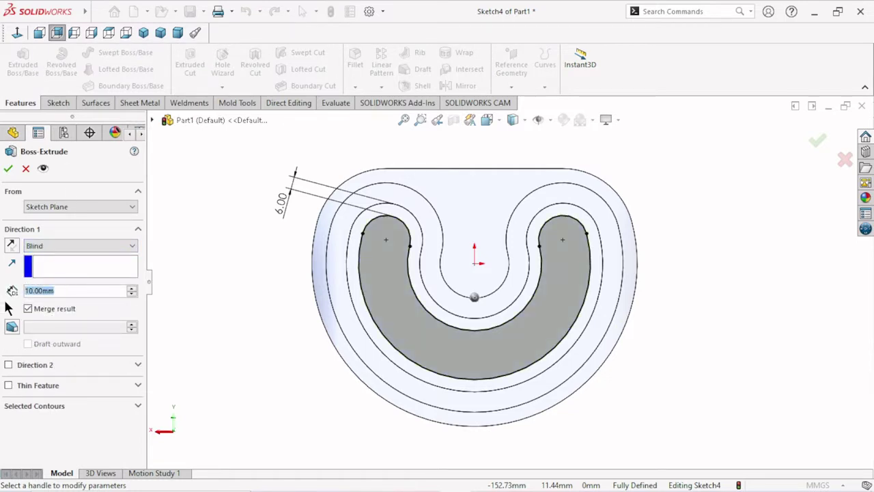
{"action": "type", "text": "6"}
{"action": "key", "text": "Return"}
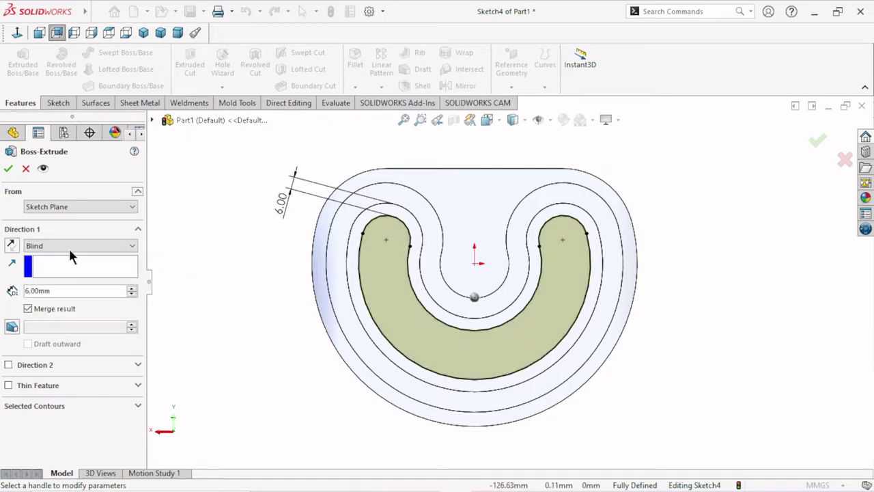
{"action": "left_click", "coordinate": [8, 168]}
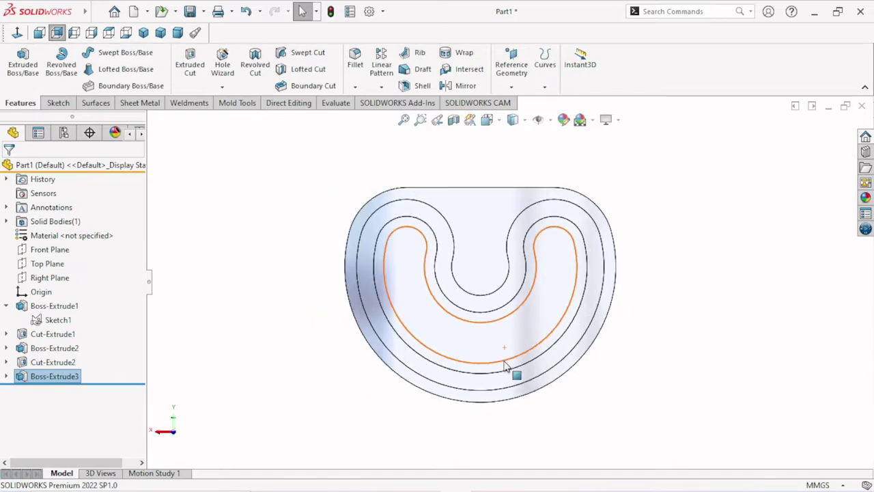
{"action": "mouse_move", "coordinate": [541, 401]}
{"action": "middle_mouse_down"}
{"action": "mouse_move", "coordinate": [566, 303]}
{"action": "mouse_move", "coordinate": [550, 272]}
{"action": "mouse_move", "coordinate": [557, 254]}
{"action": "middle_mouse_up"}
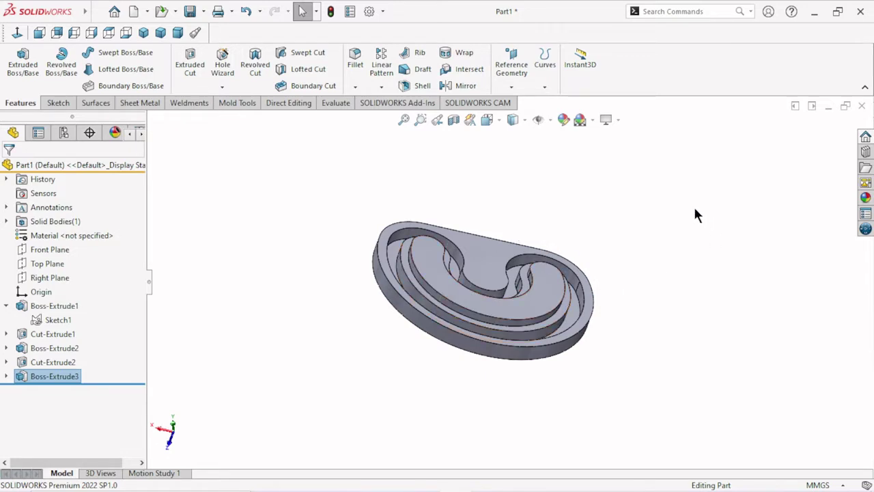
{"action": "middle_click_drag", "start_coordinate": [696, 215], "coordinate": [677, 289]}
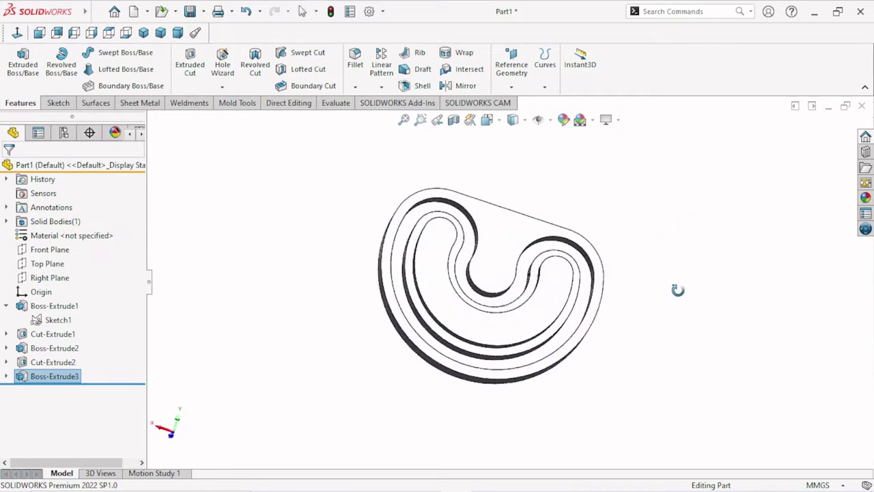
On the new boss's top face, sketch a reversed 6.5 mm offset of its outline
{"action": "left_click", "coordinate": [471, 314]}
{"action": "left_click", "coordinate": [531, 266]}
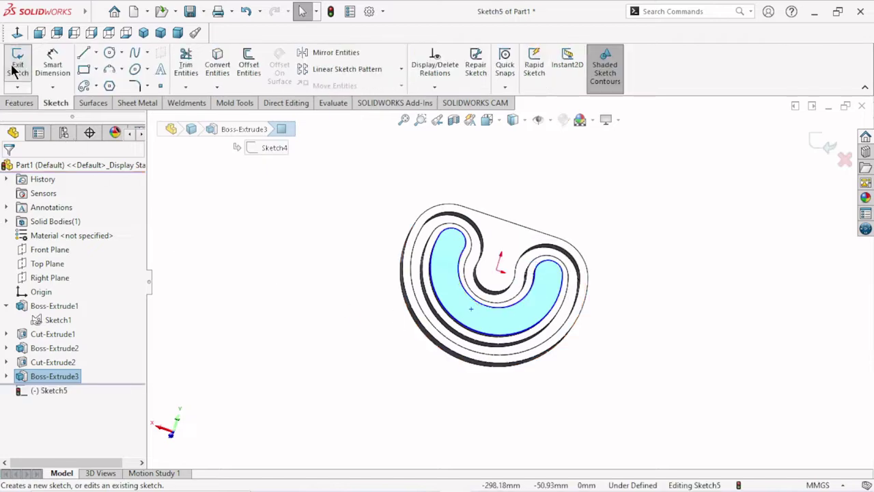
{"action": "left_click", "coordinate": [17, 32]}
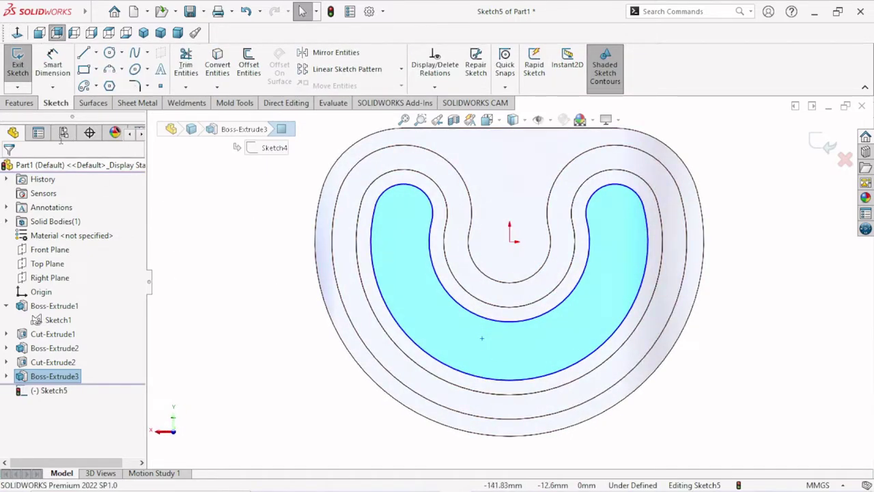
{"action": "left_click", "coordinate": [246, 68]}
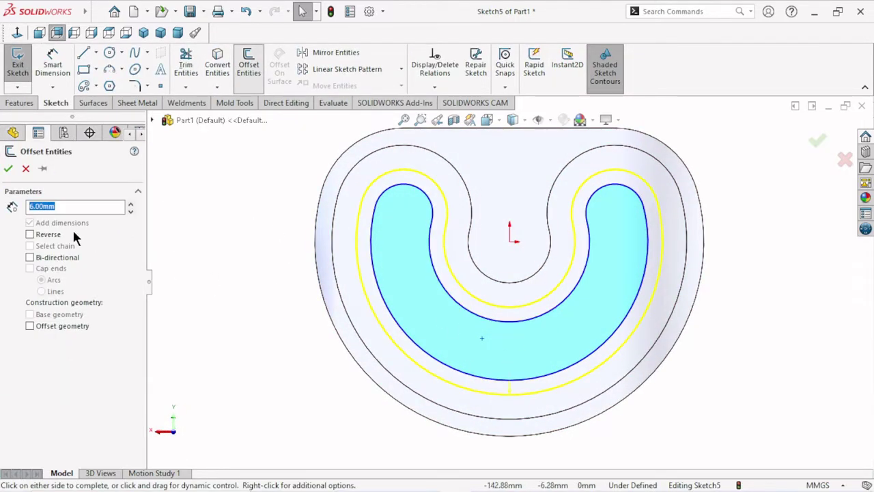
{"action": "left_click", "coordinate": [30, 234]}
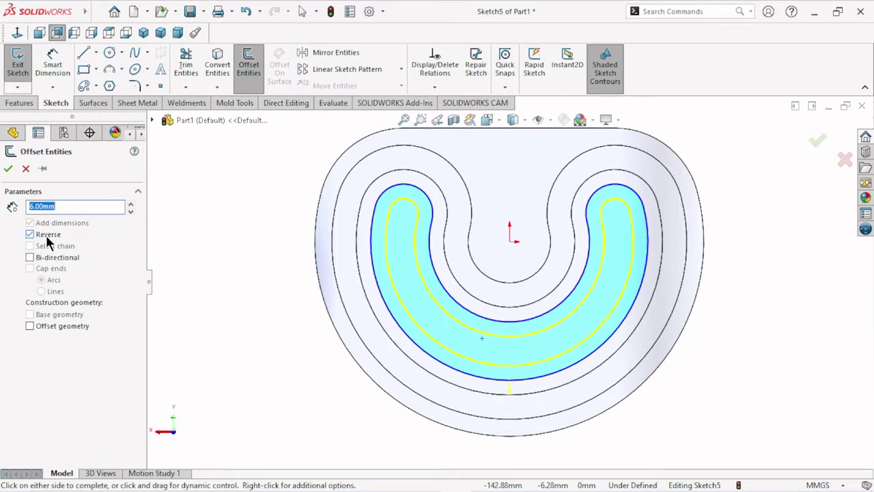
{"action": "type", "text": "6.5"}
{"action": "left_click", "coordinate": [8, 170]}
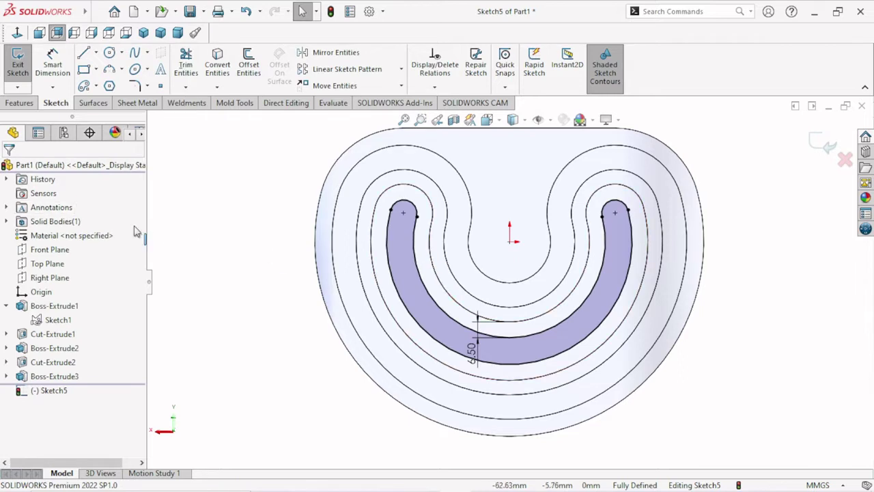
{"action": "left_click", "coordinate": [21, 103]}
{"action": "left_click", "coordinate": [190, 65]}
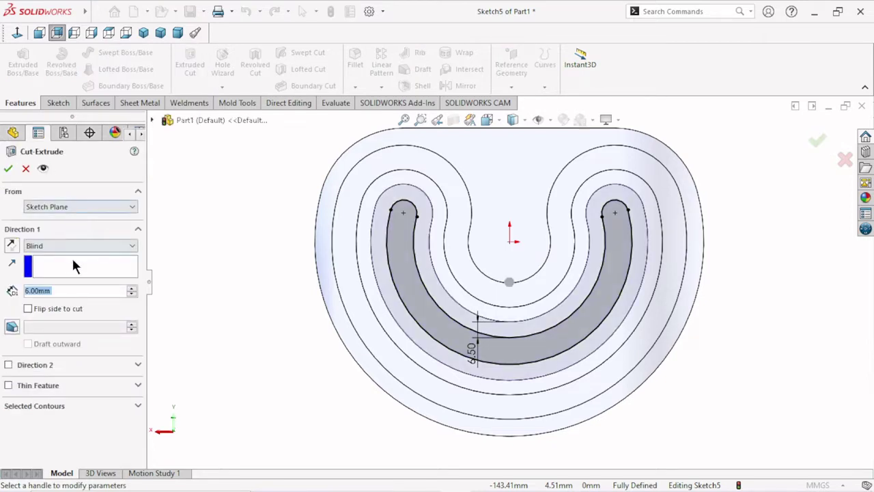
Cut Sketch5's loop Through All and orbit the part to inspect the grooves
{"action": "left_click", "coordinate": [79, 244]}
{"action": "left_click", "coordinate": [60, 267]}
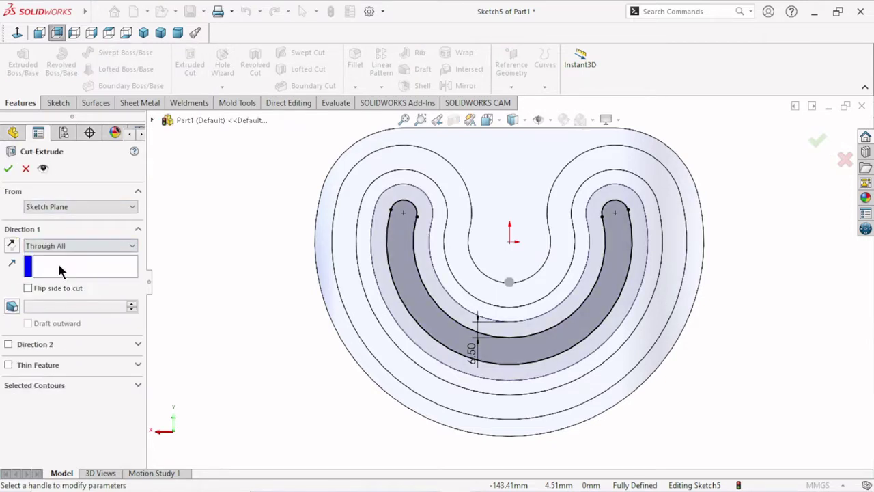
{"action": "left_click", "coordinate": [9, 169]}
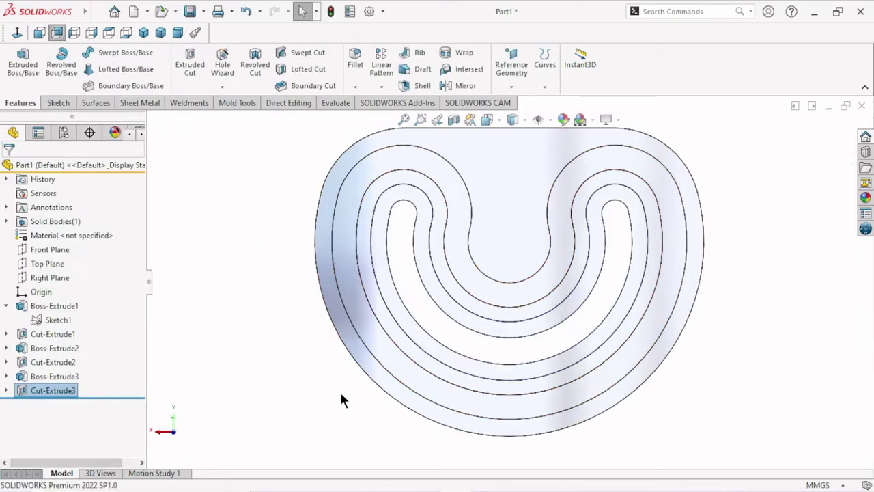
{"action": "key", "text": "ctrl+7"}
{"action": "mouse_move", "coordinate": [319, 293]}
{"action": "middle_mouse_down"}
{"action": "mouse_move", "coordinate": [291, 263]}
{"action": "mouse_move", "coordinate": [285, 242]}
{"action": "mouse_move", "coordinate": [317, 301]}
{"action": "mouse_move", "coordinate": [310, 334]}
{"action": "mouse_move", "coordinate": [281, 296]}
{"action": "mouse_move", "coordinate": [300, 301]}
{"action": "mouse_move", "coordinate": [311, 349]}
{"action": "middle_mouse_up"}
Start a new sketch on the disc's top face
{"action": "key", "text": "Escape"}
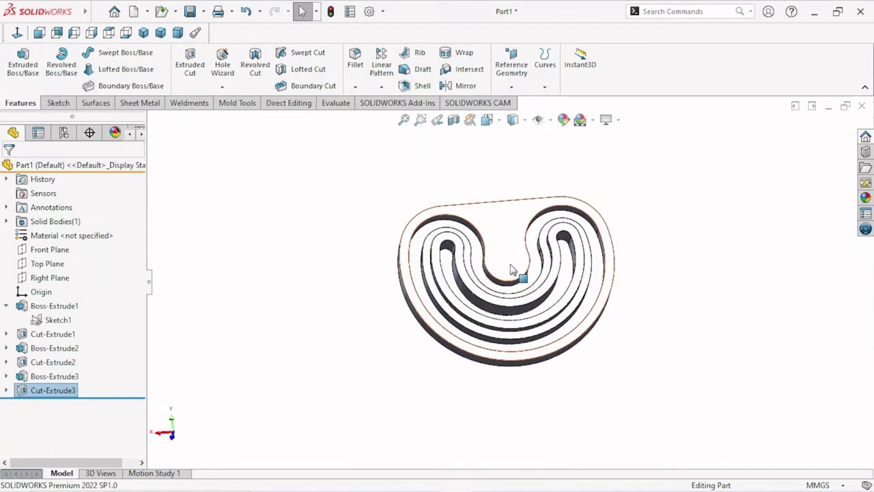
{"action": "left_click", "coordinate": [510, 269]}
{"action": "left_click", "coordinate": [564, 227]}
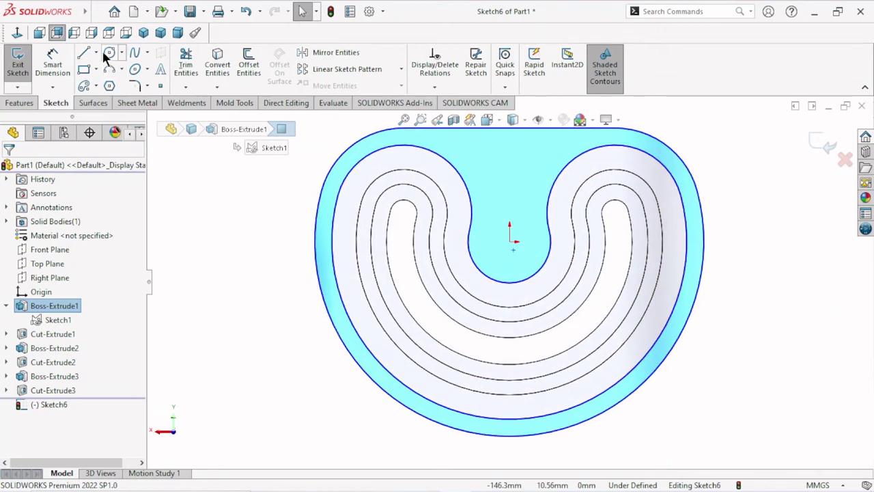
Draw a circle centred on the origin and dimension its diameter to 22 mm
{"action": "left_click", "coordinate": [109, 54]}
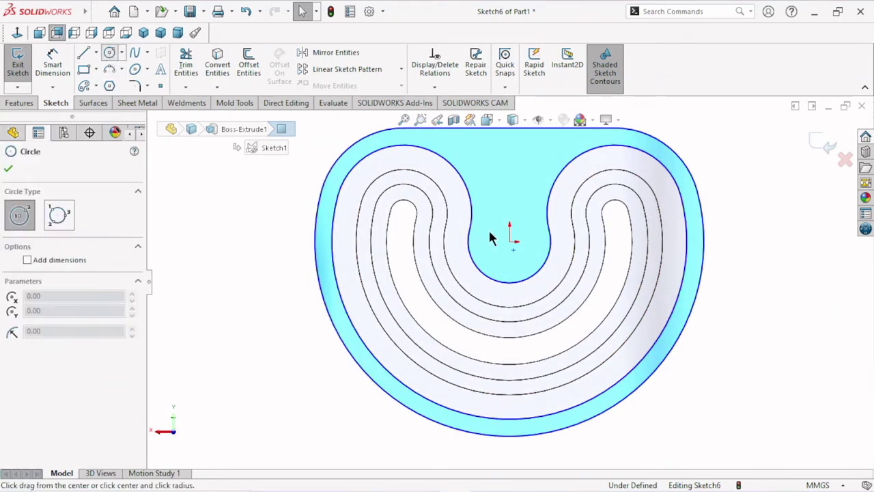
{"action": "left_click", "coordinate": [510, 241]}
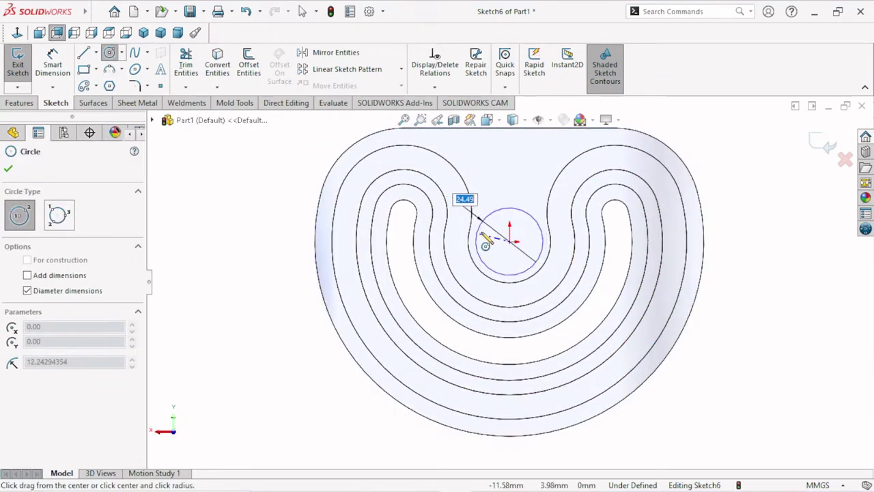
{"action": "left_click", "coordinate": [482, 237]}
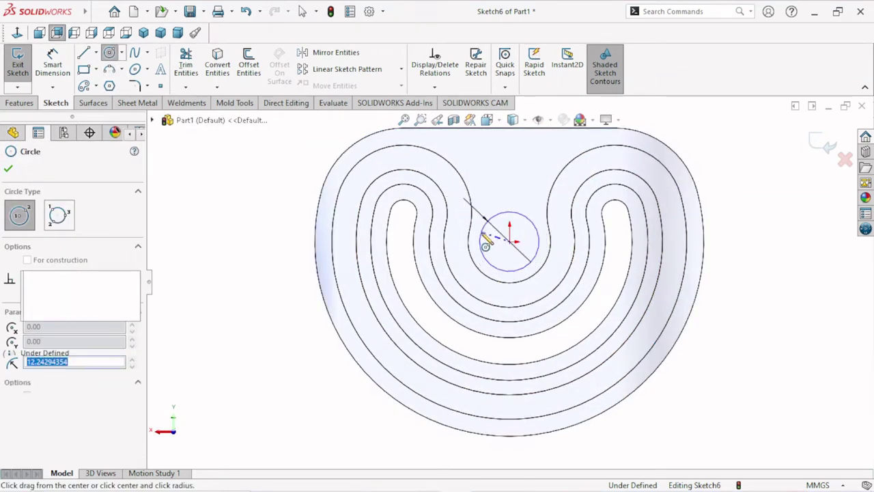
{"action": "left_click", "coordinate": [9, 168]}
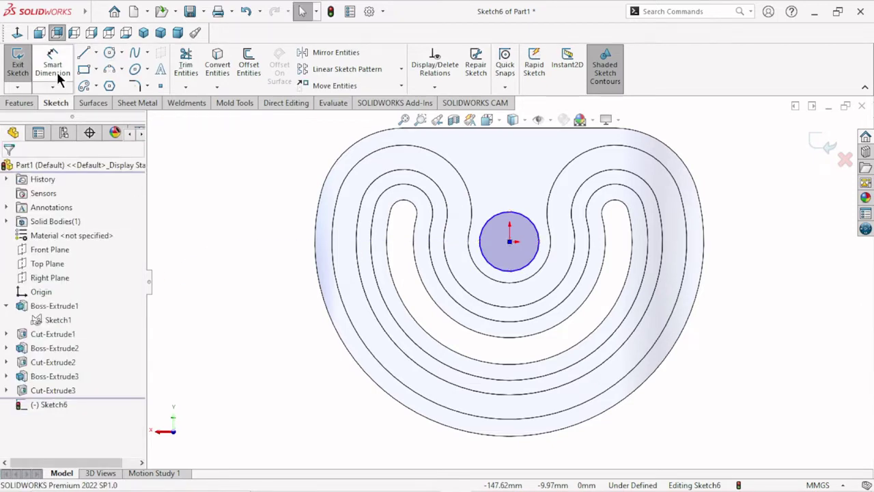
{"action": "left_click", "coordinate": [510, 213]}
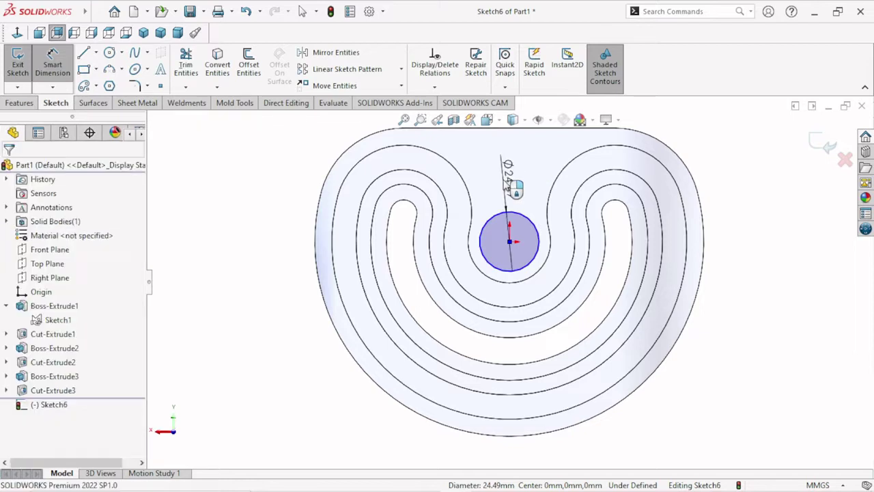
{"action": "left_click", "coordinate": [509, 179]}
{"action": "type", "text": "2"}
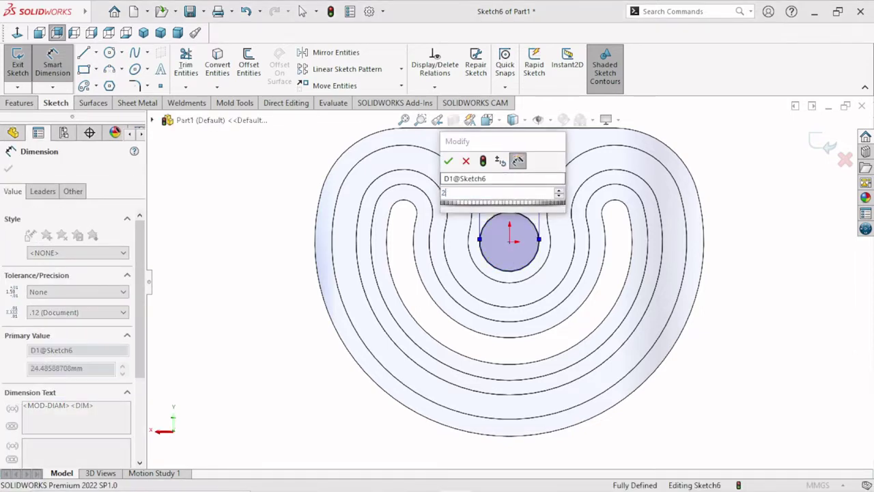
{"action": "type", "text": "2"}
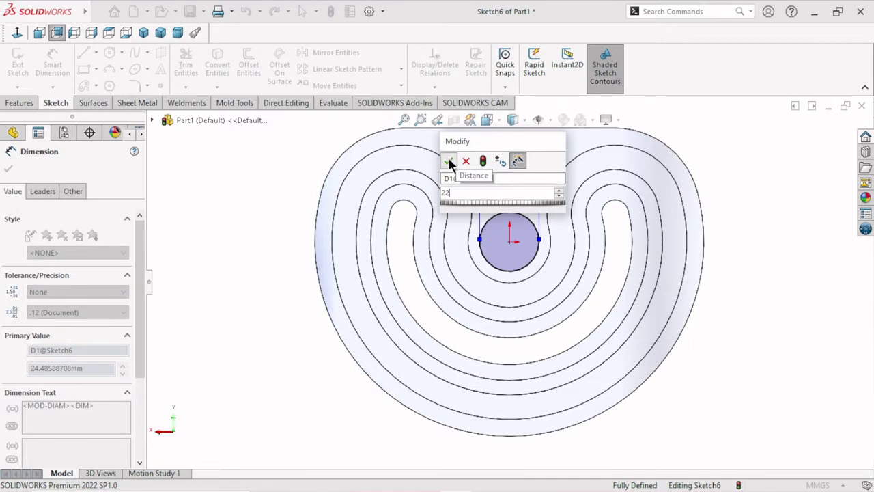
{"action": "left_click", "coordinate": [449, 162]}
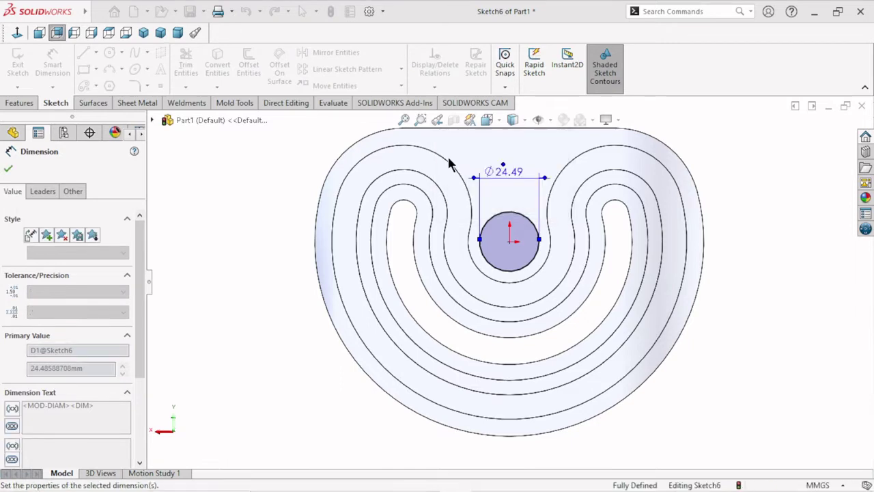
{"action": "left_click", "coordinate": [9, 170]}
{"action": "left_click", "coordinate": [21, 101]}
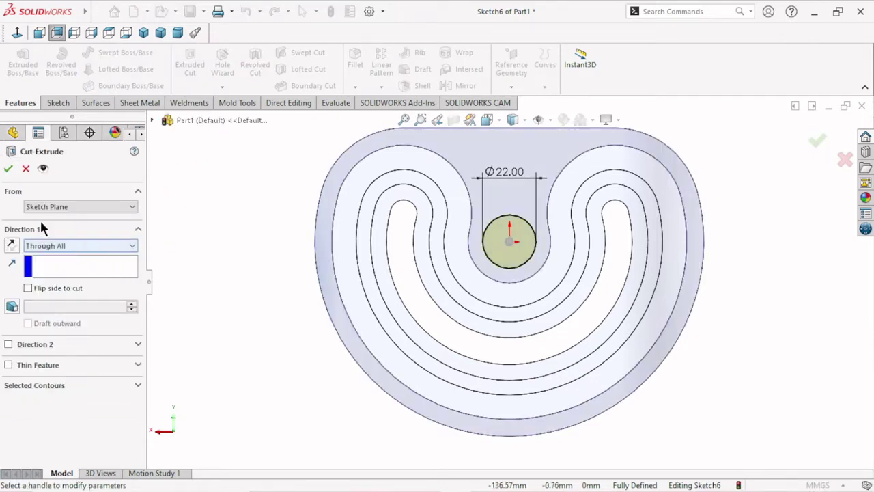
Cut the 22 mm circle Through All as a centre hole and check it in isometric and front views
{"action": "key", "text": "Return"}
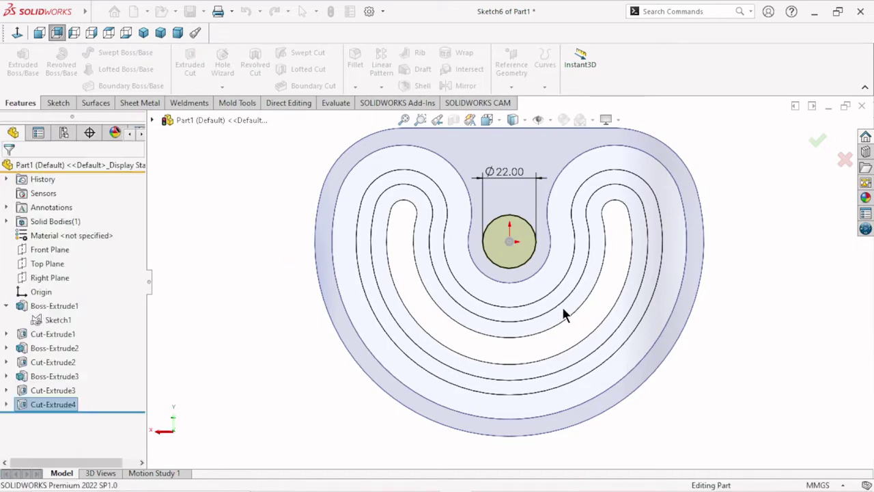
{"action": "scroll", "coordinate": [568, 311], "scroll_direction": "down", "scroll_amount": 3}
{"action": "key", "text": "ctrl+7"}
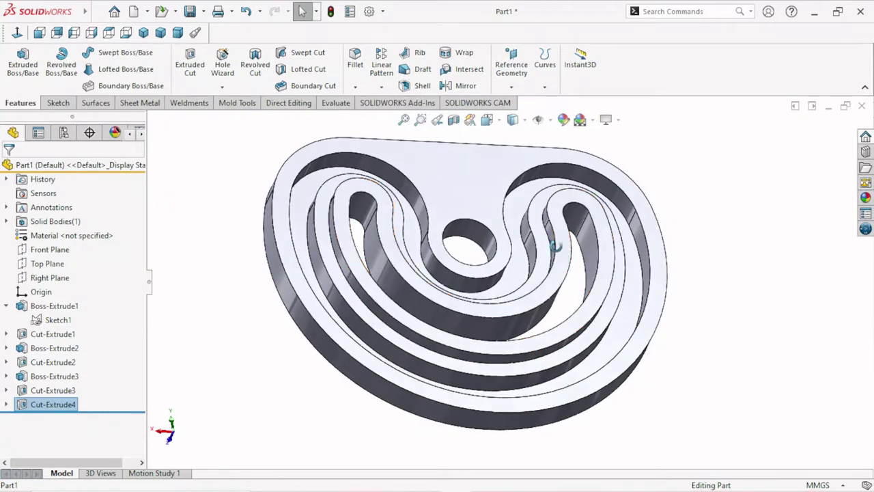
{"action": "key", "text": "ctrl+1"}
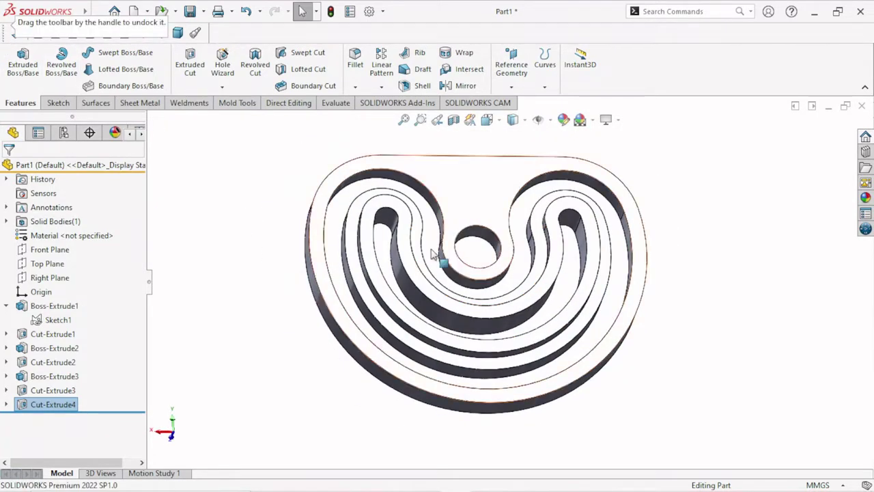
{"action": "left_click", "coordinate": [19, 33]}
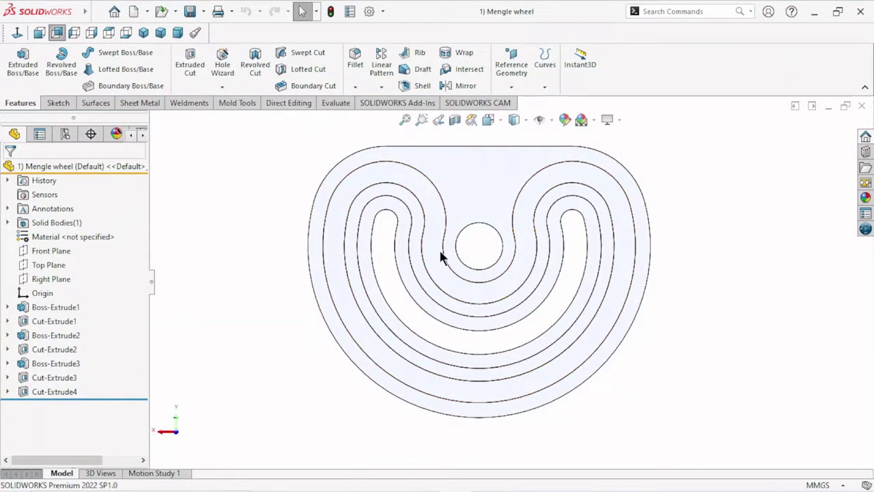
Apply a 2 mm fillet to the top edge loops of the outer rim and grooves
{"action": "left_click", "coordinate": [357, 63]}
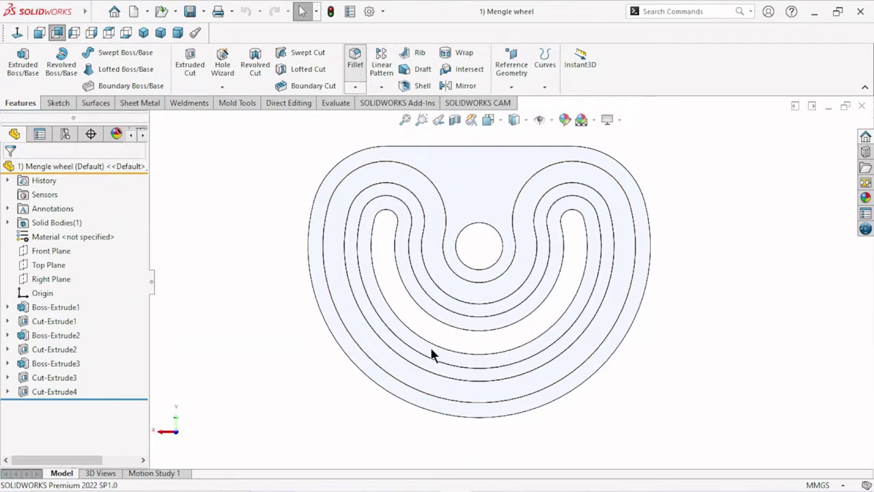
{"action": "scroll", "coordinate": [464, 351], "scroll_direction": "up", "scroll_amount": 3}
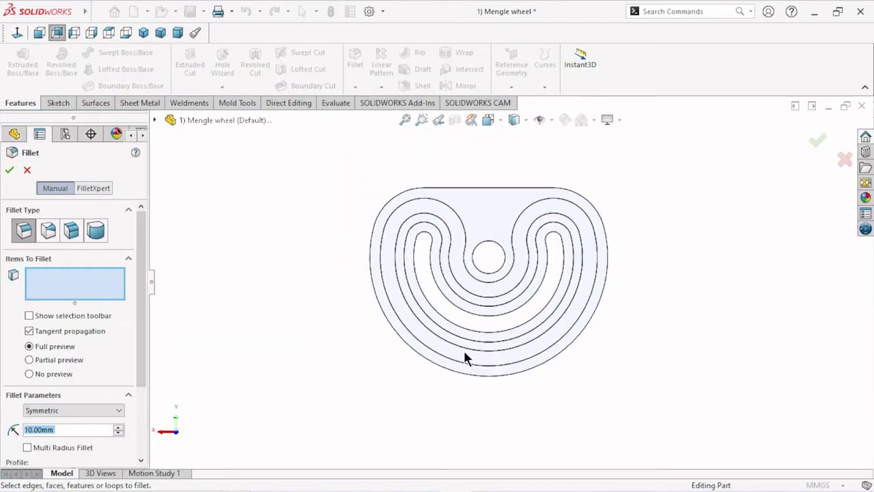
{"action": "middle_click_drag", "start_coordinate": [497, 368], "coordinate": [479, 283]}
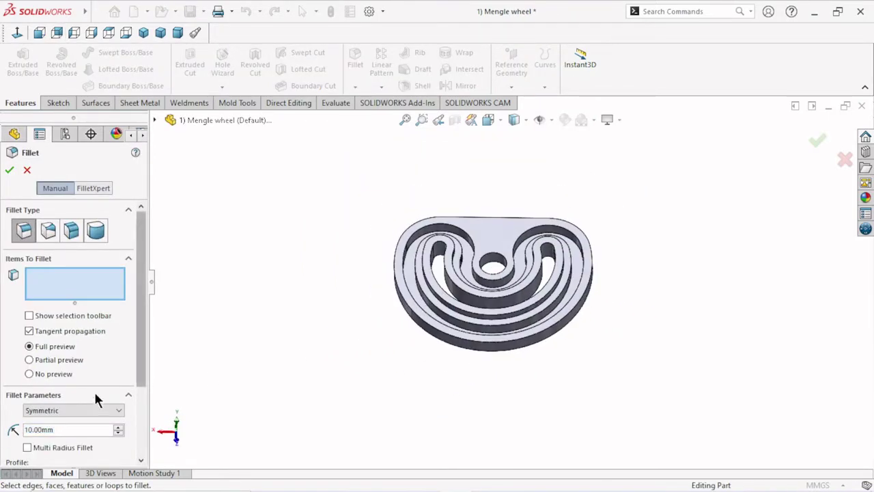
{"action": "double_click", "coordinate": [68, 429]}
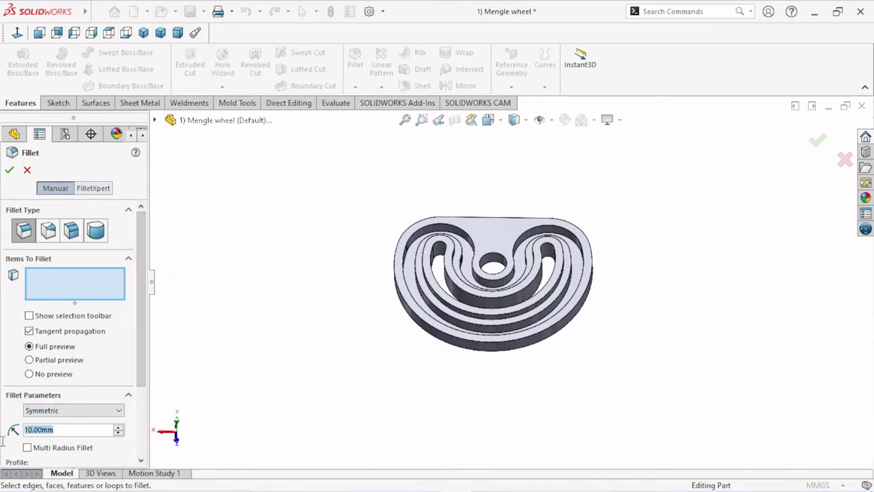
{"action": "type", "text": "2"}
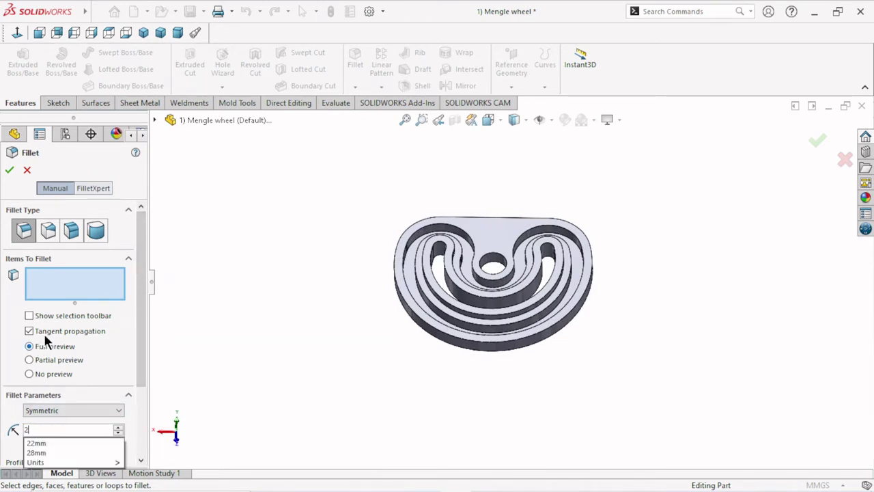
{"action": "key", "text": "Return"}
{"action": "scroll", "coordinate": [517, 303], "scroll_direction": "down", "scroll_amount": 3}
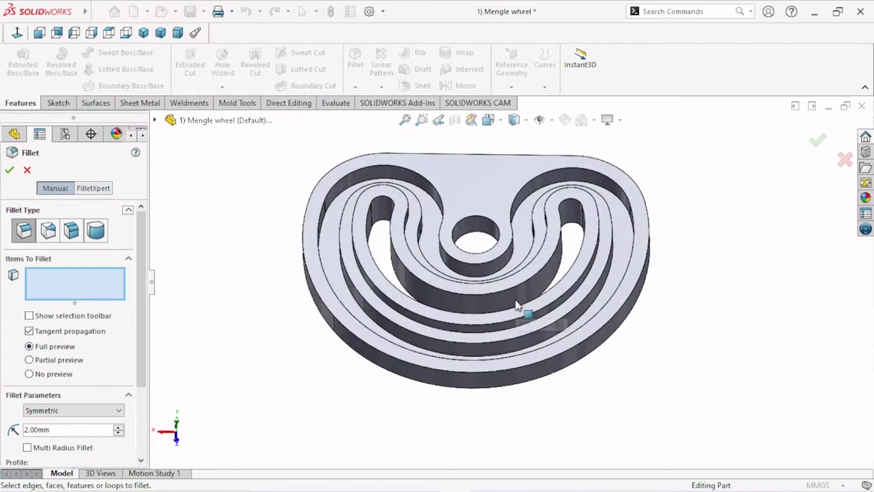
{"action": "left_click", "coordinate": [414, 370]}
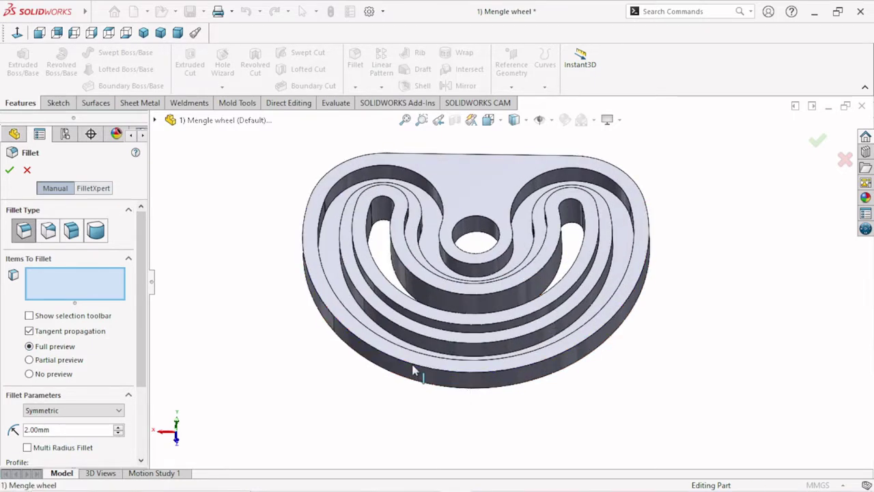
{"action": "left_click", "coordinate": [384, 341]}
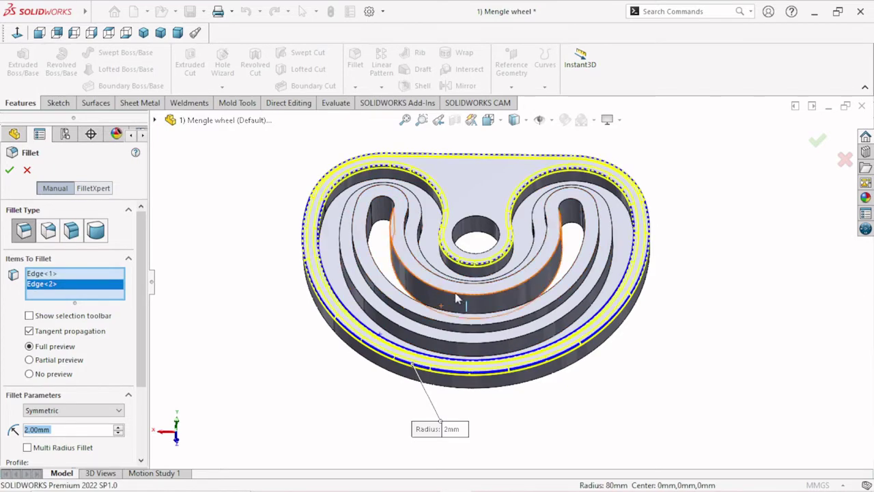
{"action": "left_click", "coordinate": [396, 326]}
{"action": "left_click", "coordinate": [393, 326]}
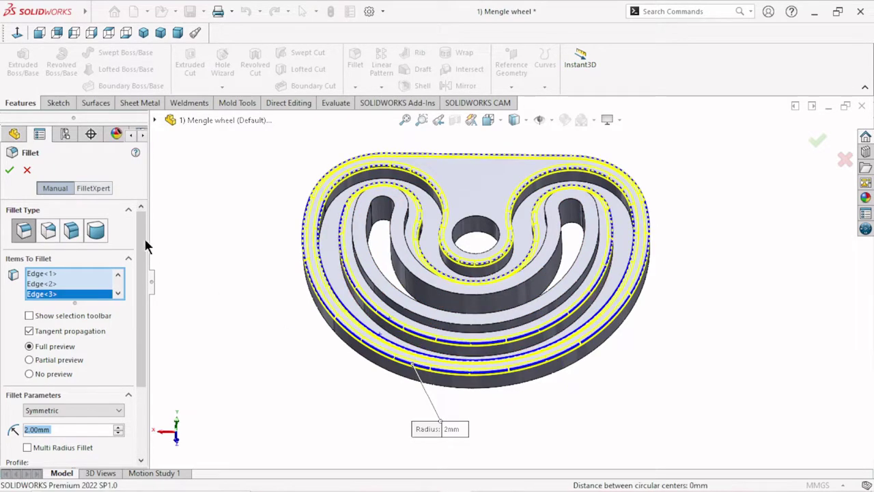
{"action": "left_click", "coordinate": [9, 170]}
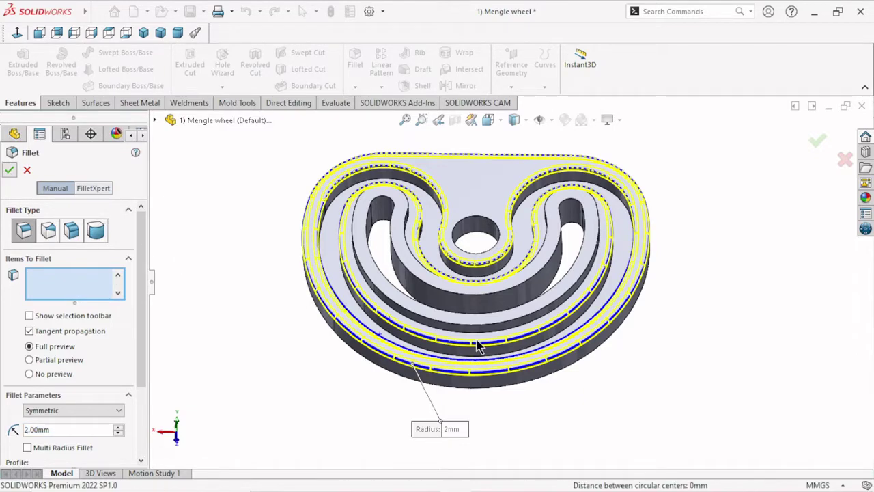
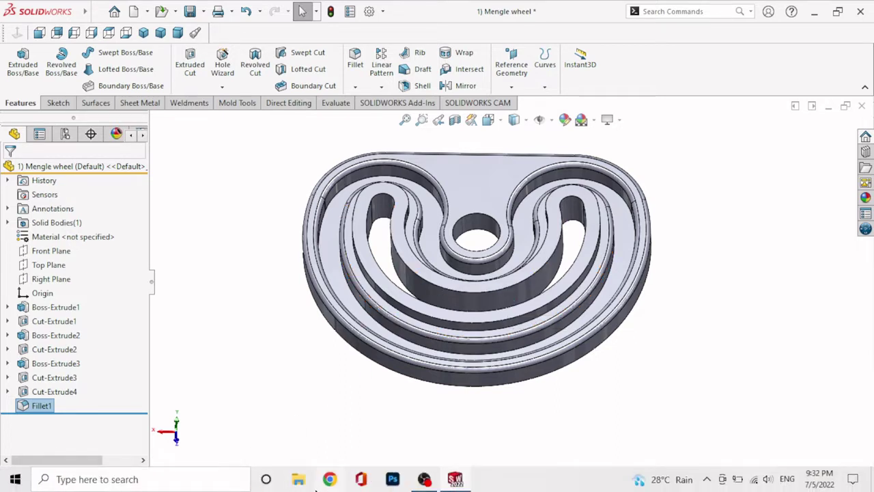
Orbit the Mengle wheel to a near top-down view and select the inner track face
{"action": "scroll", "coordinate": [503, 361], "scroll_direction": "down", "scroll_amount": 3}
{"action": "scroll", "coordinate": [497, 357], "scroll_direction": "down", "scroll_amount": 2}
{"action": "scroll", "coordinate": [485, 333], "scroll_direction": "up", "scroll_amount": 3}
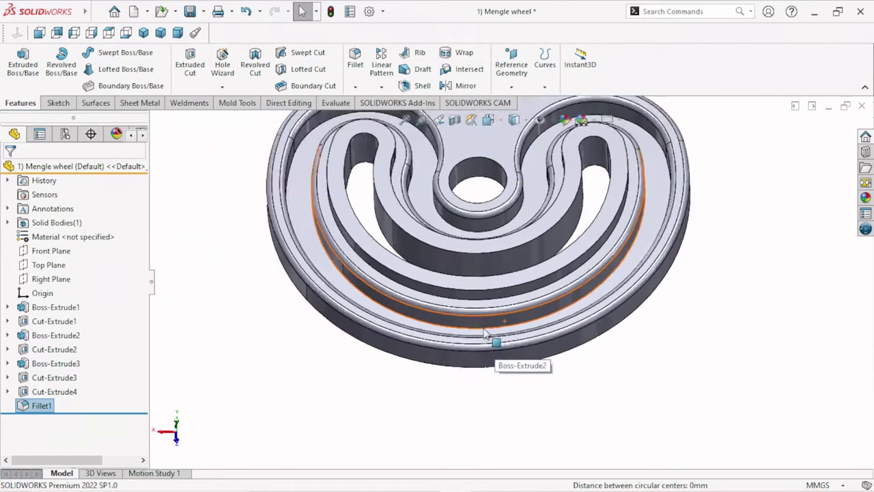
{"action": "scroll", "coordinate": [503, 200], "scroll_direction": "up", "scroll_amount": 1}
{"action": "scroll", "coordinate": [501, 198], "scroll_direction": "up", "scroll_amount": 2}
{"action": "scroll", "coordinate": [540, 291], "scroll_direction": "down", "scroll_amount": 2}
{"action": "scroll", "coordinate": [540, 291], "scroll_direction": "down", "scroll_amount": 3}
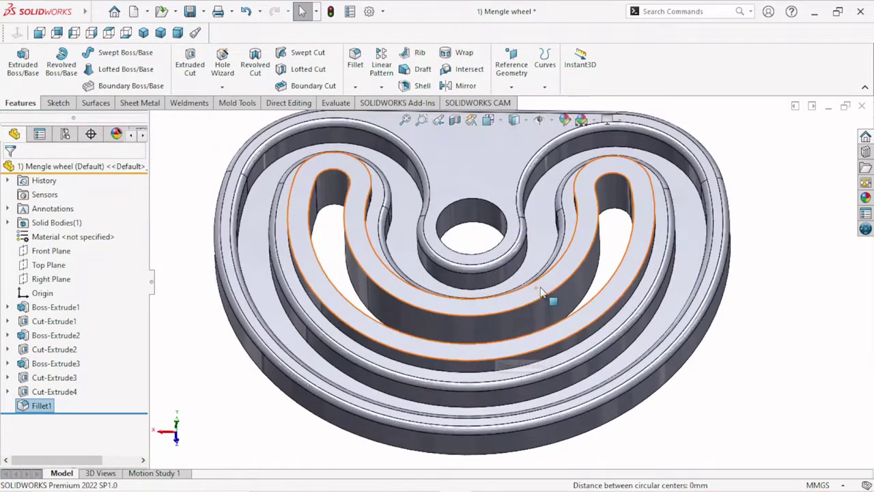
{"action": "mouse_move", "coordinate": [783, 308]}
{"action": "middle_mouse_down"}
{"action": "mouse_move", "coordinate": [781, 356]}
{"action": "mouse_move", "coordinate": [777, 296]}
{"action": "mouse_move", "coordinate": [796, 281]}
{"action": "mouse_move", "coordinate": [785, 348]}
{"action": "middle_mouse_up"}
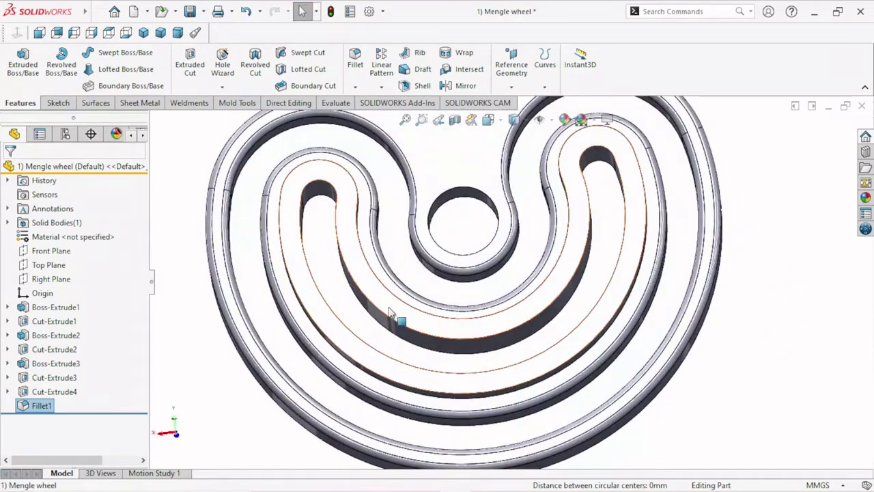
{"action": "left_click", "coordinate": [391, 313]}
Start a sketch on the inner track face, view it Normal To, and switch to wireframe display
{"action": "left_click", "coordinate": [441, 272]}
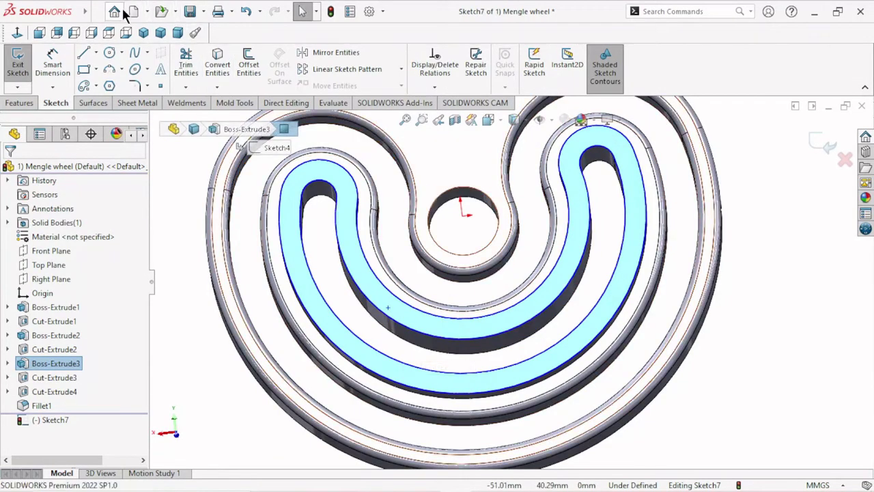
{"action": "left_click", "coordinate": [19, 35]}
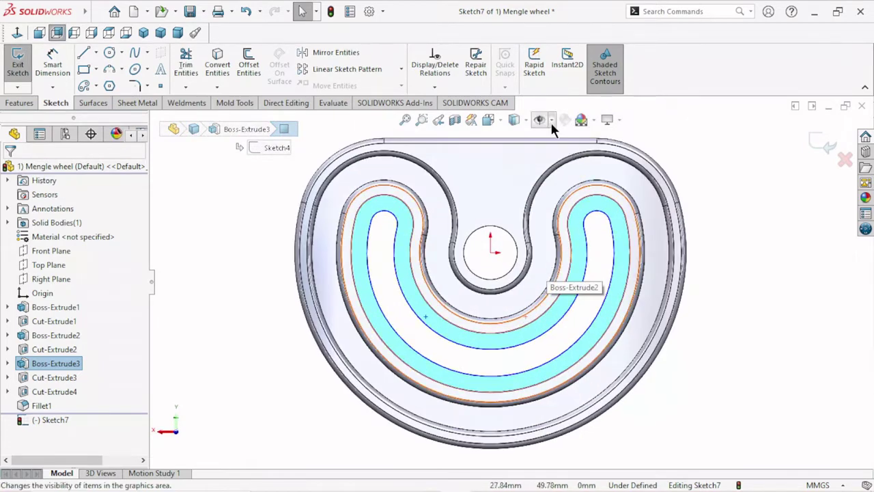
{"action": "left_click", "coordinate": [524, 120]}
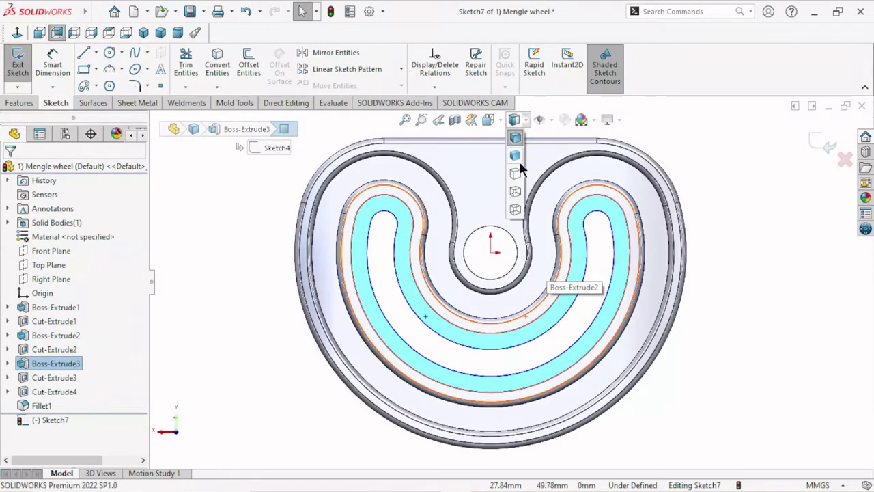
{"action": "scroll", "coordinate": [474, 266], "scroll_direction": "down", "scroll_amount": 2}
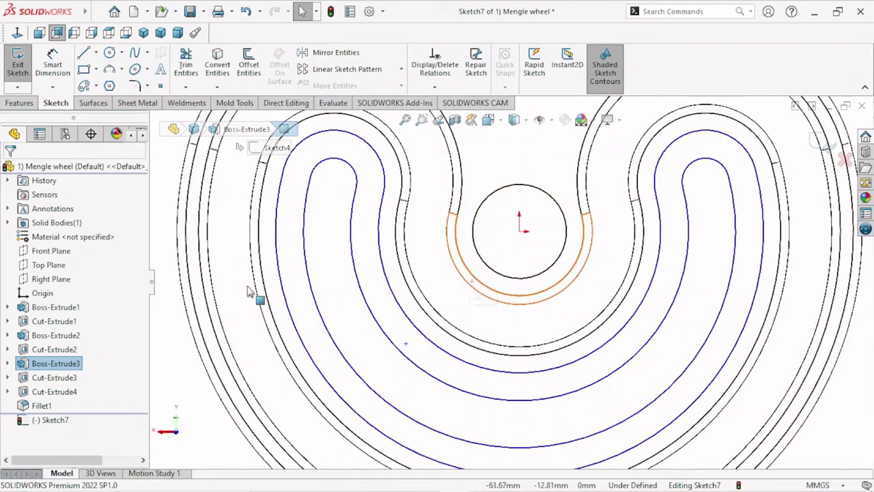
{"action": "scroll", "coordinate": [313, 290], "scroll_direction": "up", "scroll_amount": 1}
{"action": "left_click", "coordinate": [240, 261]}
Zoom in and select the Centerline tool from the Line dropdown
{"action": "scroll", "coordinate": [516, 253], "scroll_direction": "up", "scroll_amount": 1}
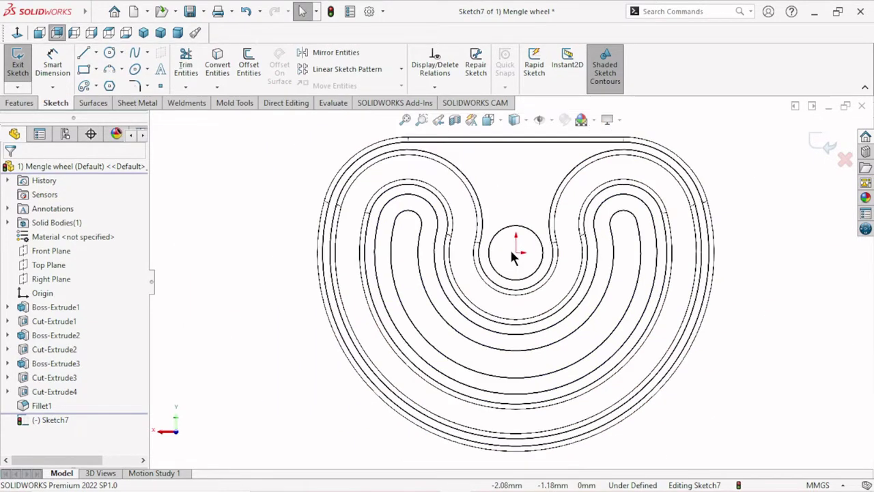
{"action": "scroll", "coordinate": [517, 254], "scroll_direction": "down", "scroll_amount": 2}
{"action": "scroll", "coordinate": [517, 254], "scroll_direction": "down", "scroll_amount": 1}
{"action": "scroll", "coordinate": [504, 250], "scroll_direction": "down", "scroll_amount": 1}
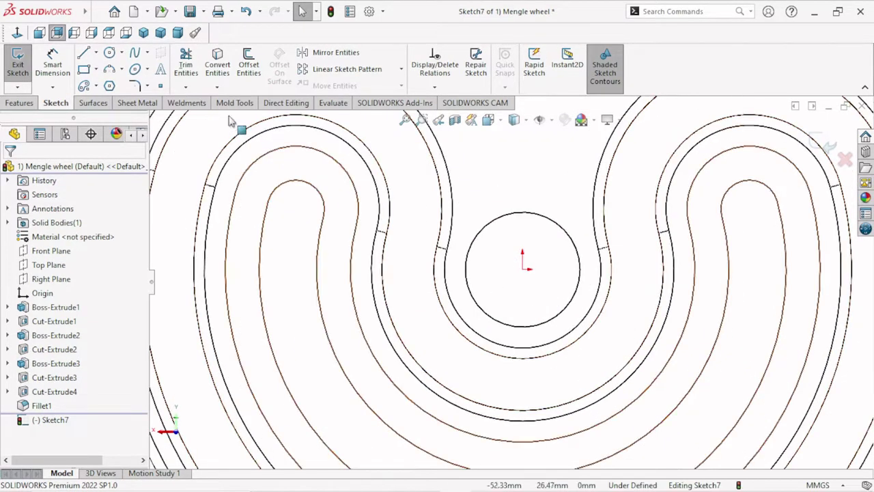
{"action": "left_click", "coordinate": [96, 53]}
{"action": "left_click", "coordinate": [94, 79]}
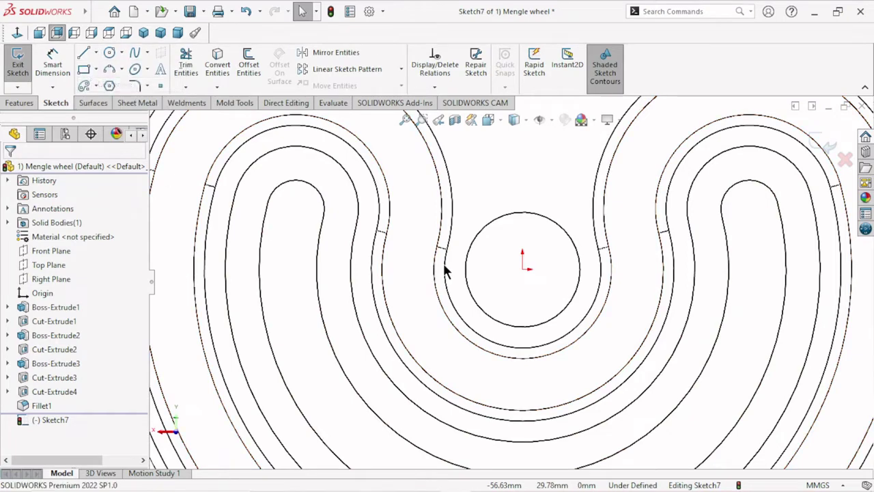
Draw a construction centerline from the sketch origin to the left loop's edge
{"action": "left_click", "coordinate": [521, 269]}
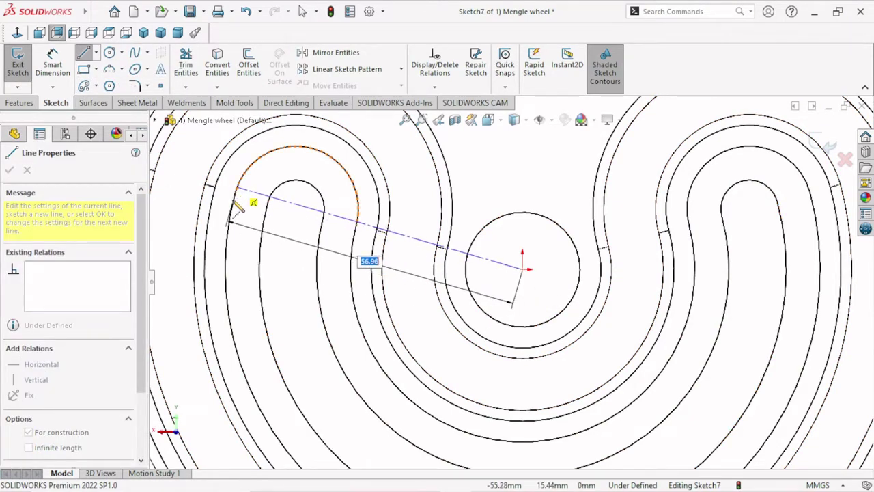
{"action": "scroll", "coordinate": [250, 209], "scroll_direction": "down", "scroll_amount": 3}
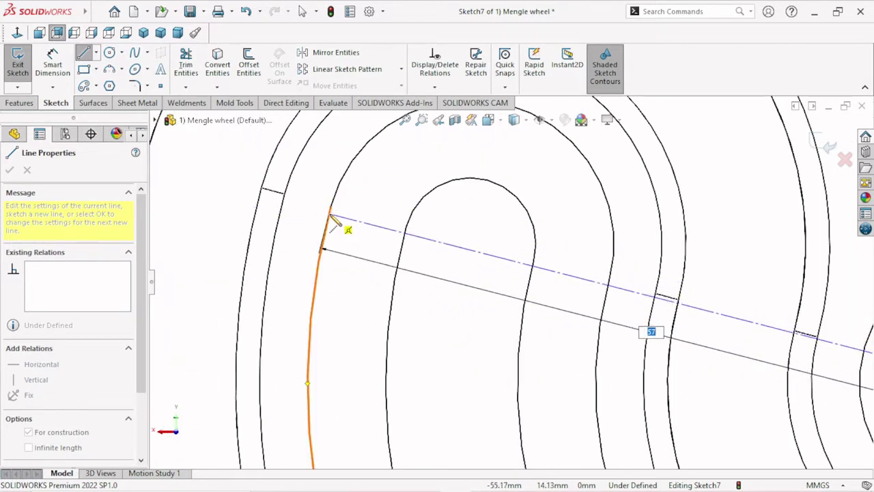
{"action": "left_click", "coordinate": [330, 207]}
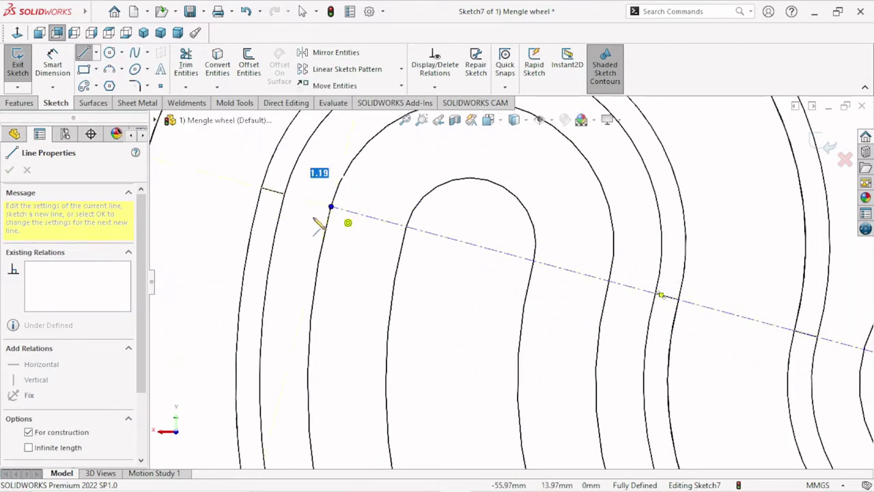
{"action": "right_click", "coordinate": [322, 219]}
{"action": "left_click", "coordinate": [323, 221]}
{"action": "scroll", "coordinate": [323, 221], "scroll_direction": "up", "scroll_amount": 2}
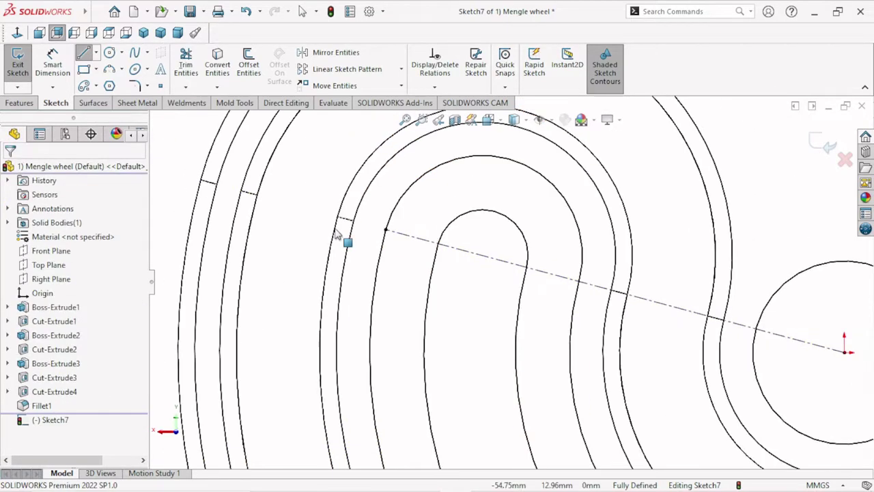
{"action": "scroll", "coordinate": [434, 242], "scroll_direction": "down", "scroll_amount": 2}
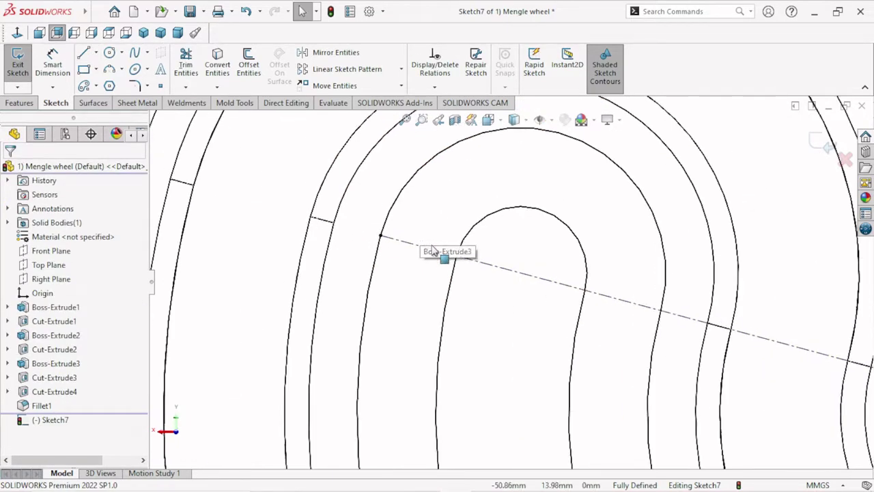
Draw a short three-point arc starting where the centerline meets the track edge
{"action": "left_click", "coordinate": [108, 68]}
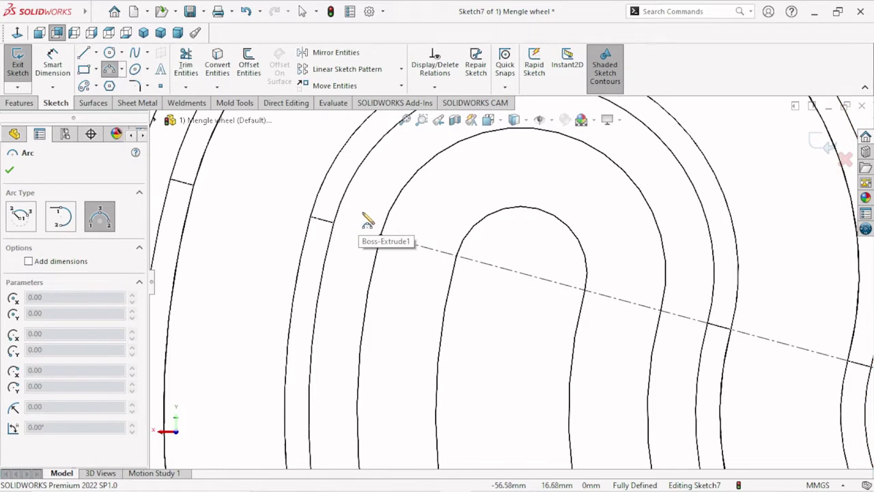
{"action": "left_click", "coordinate": [381, 235]}
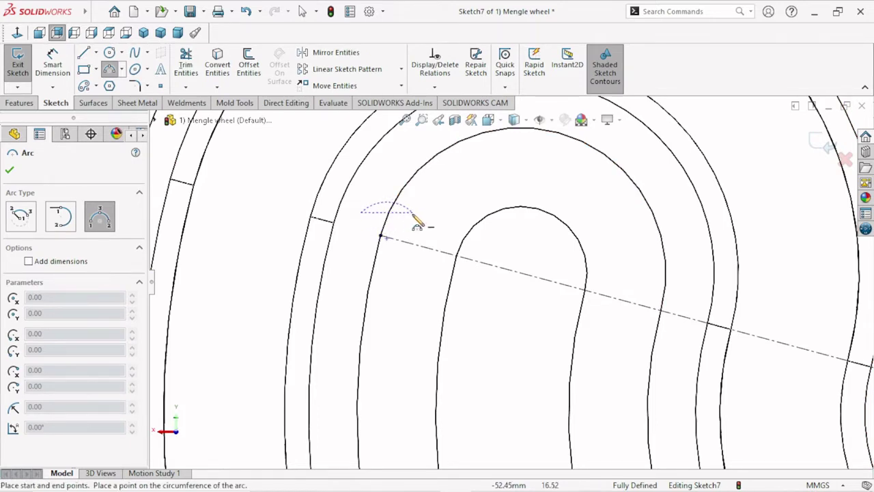
{"action": "left_click", "coordinate": [392, 217]}
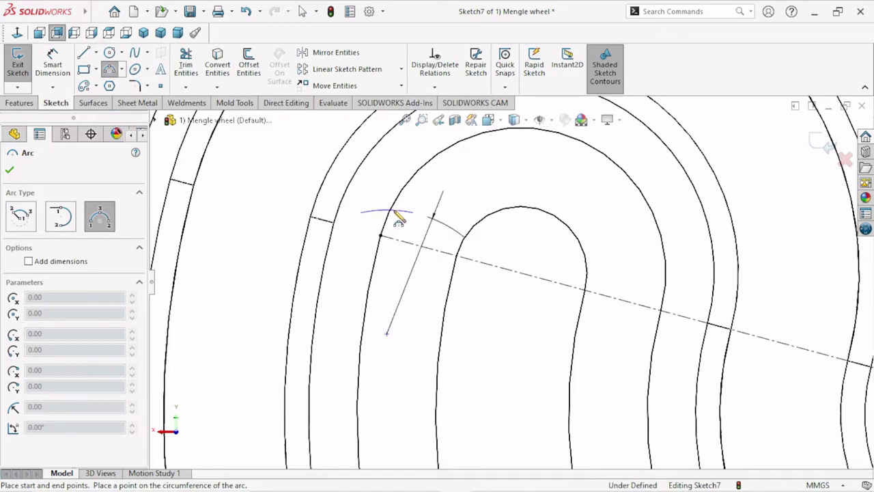
{"action": "left_click", "coordinate": [394, 212]}
{"action": "right_click", "coordinate": [365, 205]}
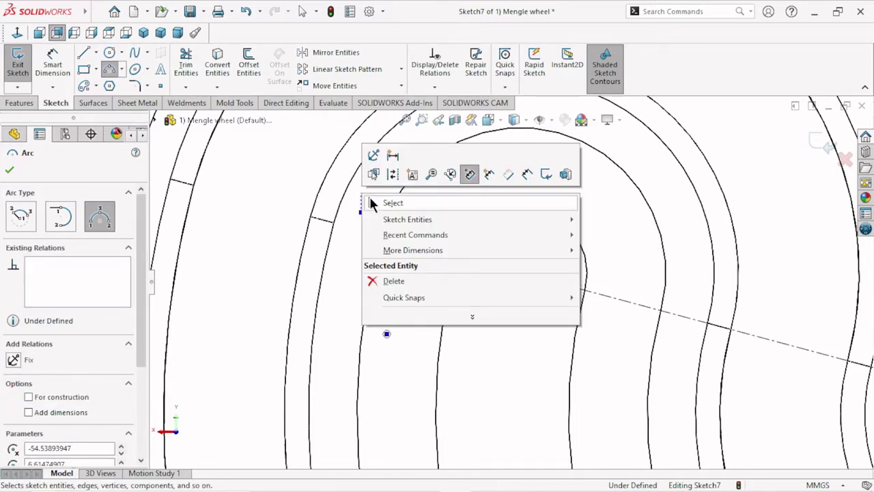
{"action": "left_click", "coordinate": [380, 203]}
{"action": "scroll", "coordinate": [374, 251], "scroll_direction": "up", "scroll_amount": 2}
{"action": "scroll", "coordinate": [445, 254], "scroll_direction": "down", "scroll_amount": 1}
{"action": "scroll", "coordinate": [445, 256], "scroll_direction": "down", "scroll_amount": 1}
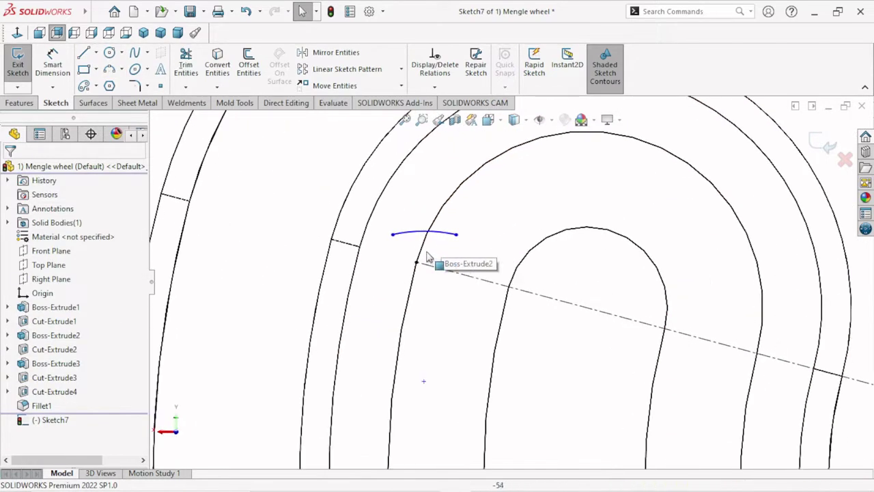
Dimension the arc's radius to 11 mm
{"action": "left_click", "coordinate": [53, 74]}
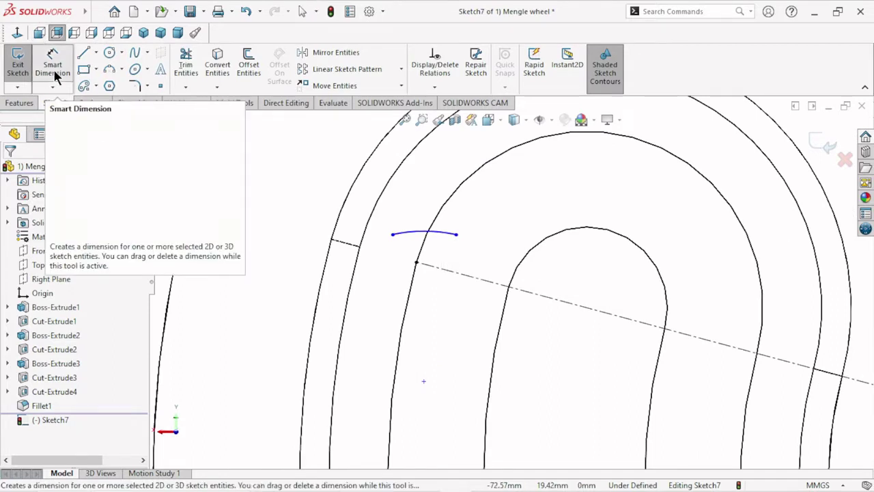
{"action": "left_click", "coordinate": [422, 219]}
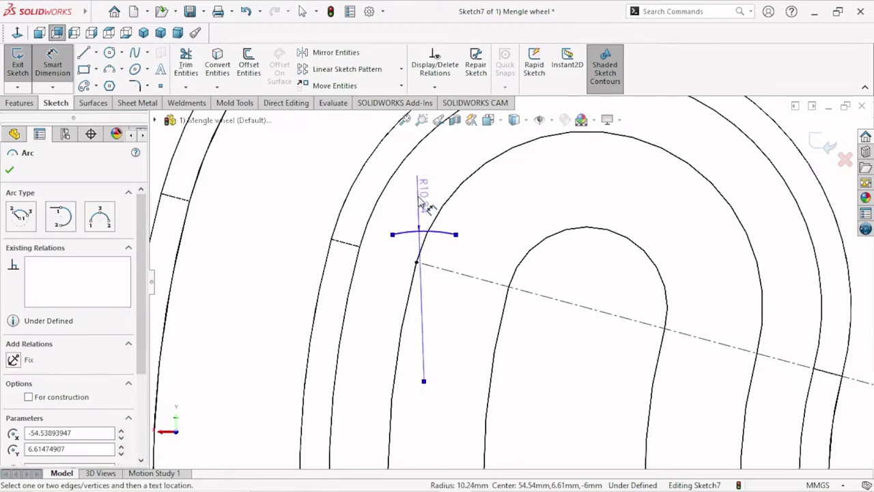
{"action": "left_click", "coordinate": [424, 199]}
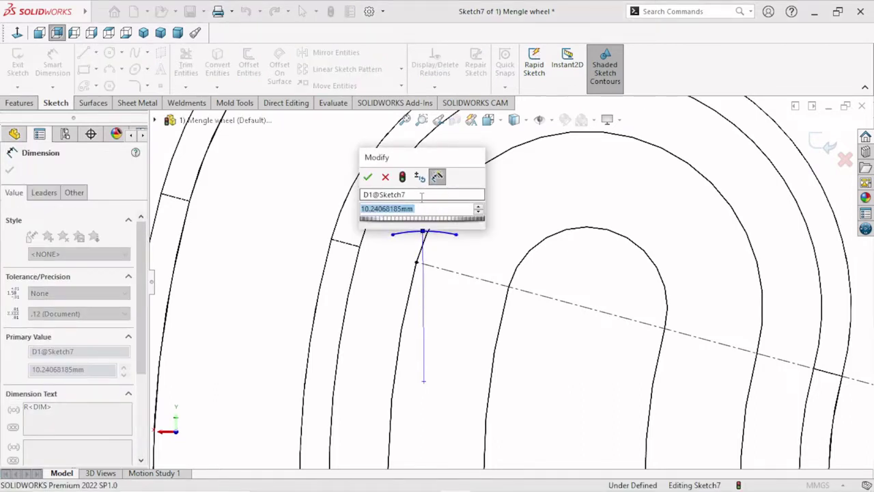
{"action": "type", "text": "11"}
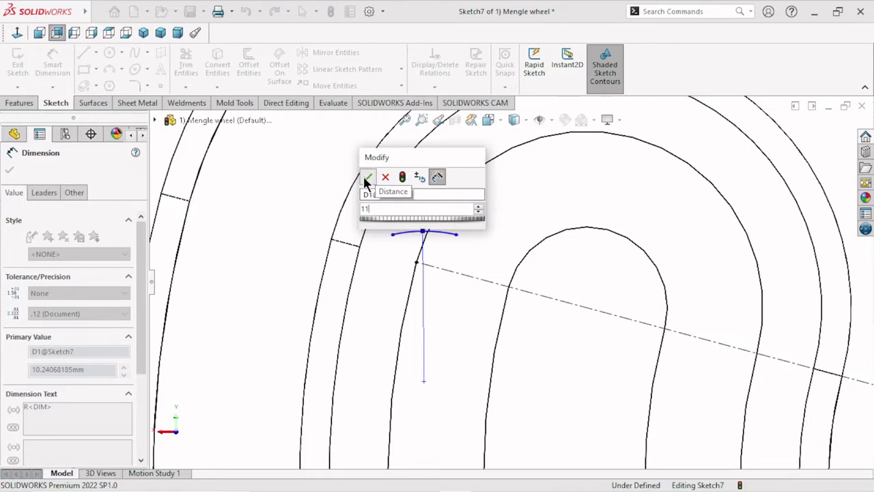
{"action": "left_click", "coordinate": [367, 177]}
{"action": "scroll", "coordinate": [451, 250], "scroll_direction": "up", "scroll_amount": 1}
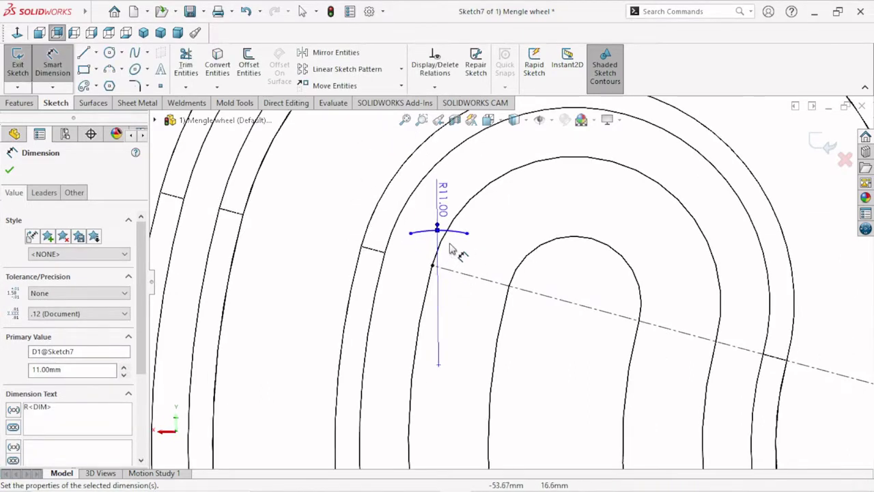
{"action": "scroll", "coordinate": [458, 250], "scroll_direction": "down", "scroll_amount": 1}
{"action": "scroll", "coordinate": [467, 273], "scroll_direction": "up", "scroll_amount": 1}
{"action": "scroll", "coordinate": [481, 273], "scroll_direction": "down", "scroll_amount": 1}
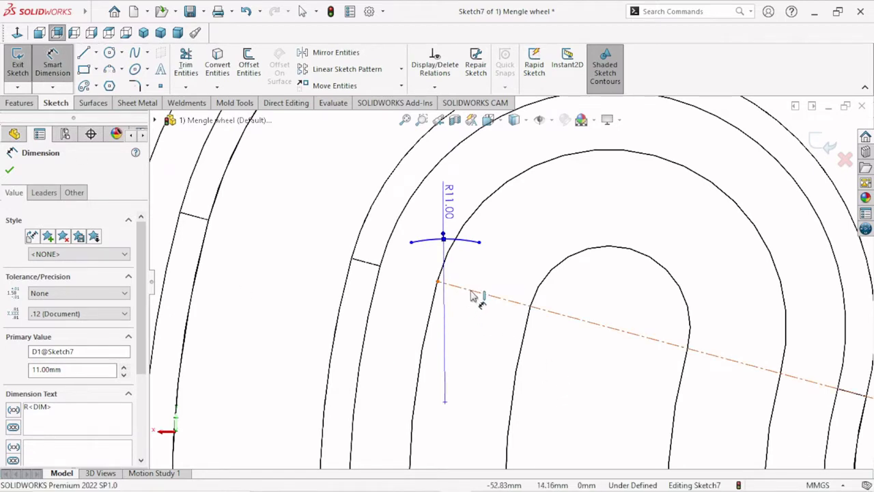
Lengthen the centerline and dimension the arc end 0.75 mm from the track edge
{"action": "left_click_drag", "start_coordinate": [474, 297], "coordinate": [413, 248]}
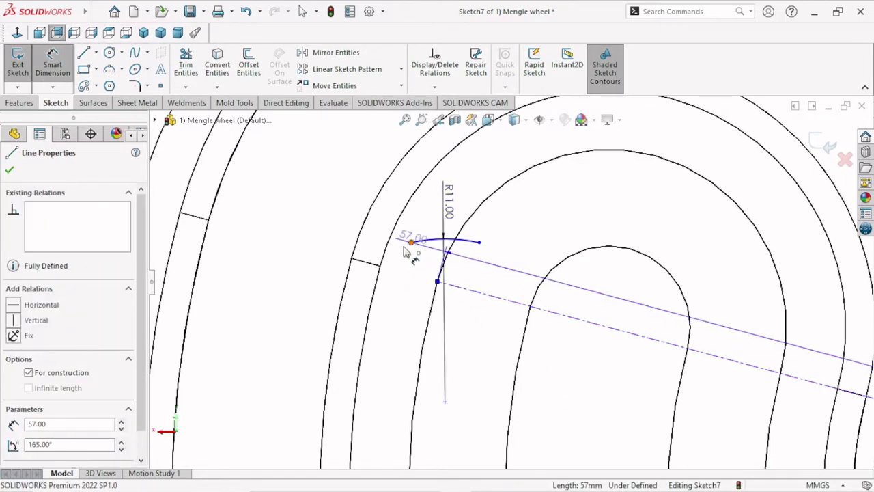
{"action": "left_click", "coordinate": [410, 242]}
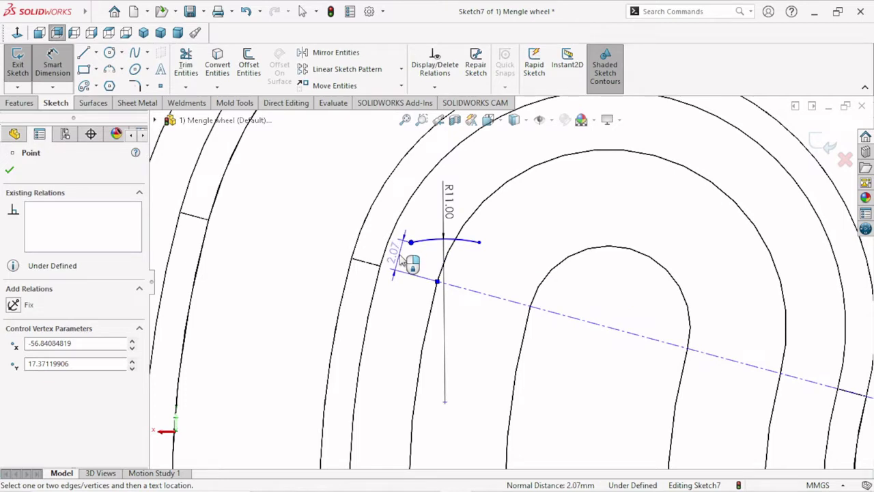
{"action": "left_click", "coordinate": [401, 257]}
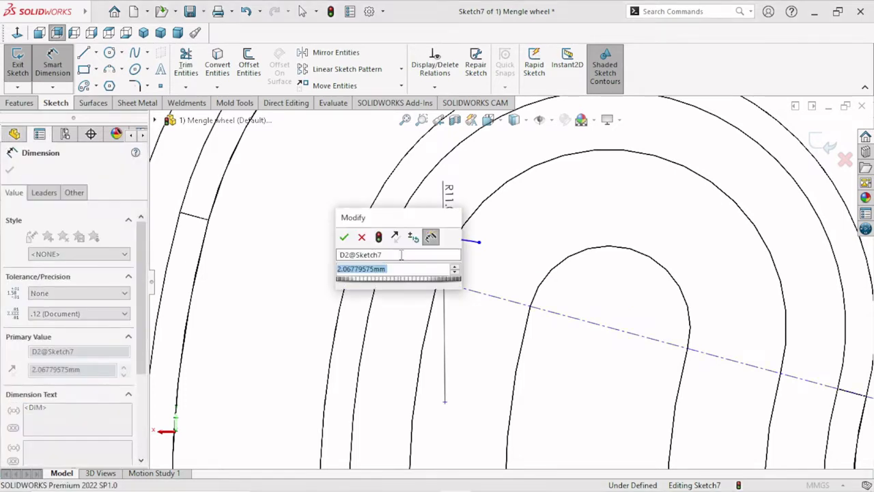
{"action": "type", "text": "0.7"}
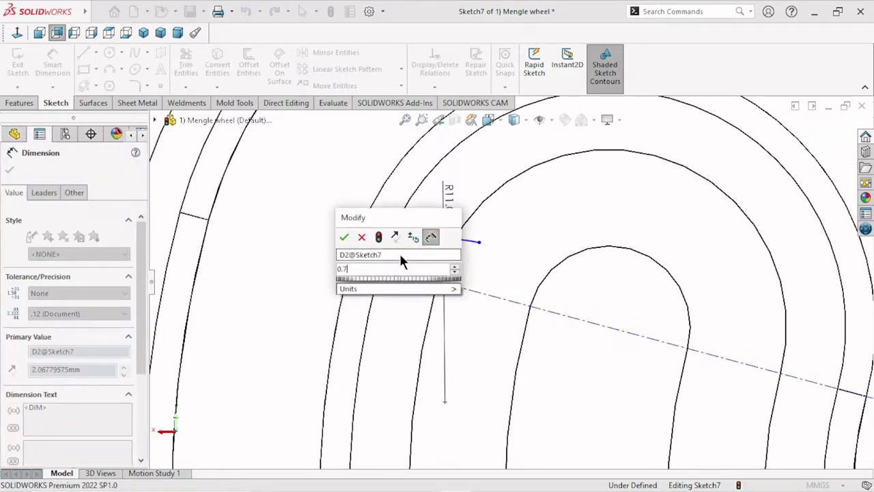
{"action": "type", "text": "5"}
{"action": "left_click", "coordinate": [344, 239]}
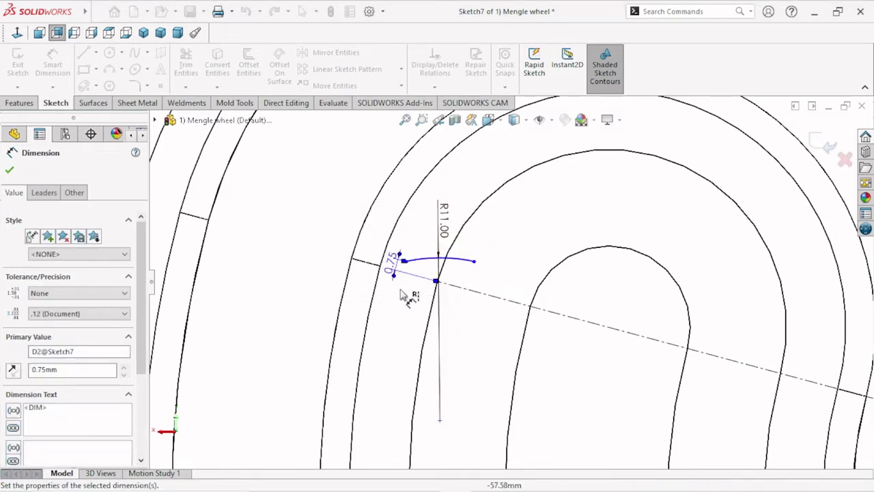
{"action": "scroll", "coordinate": [444, 293], "scroll_direction": "down", "scroll_amount": 1}
{"action": "scroll", "coordinate": [444, 293], "scroll_direction": "down", "scroll_amount": 1}
{"action": "scroll", "coordinate": [442, 307], "scroll_direction": "down", "scroll_amount": 1}
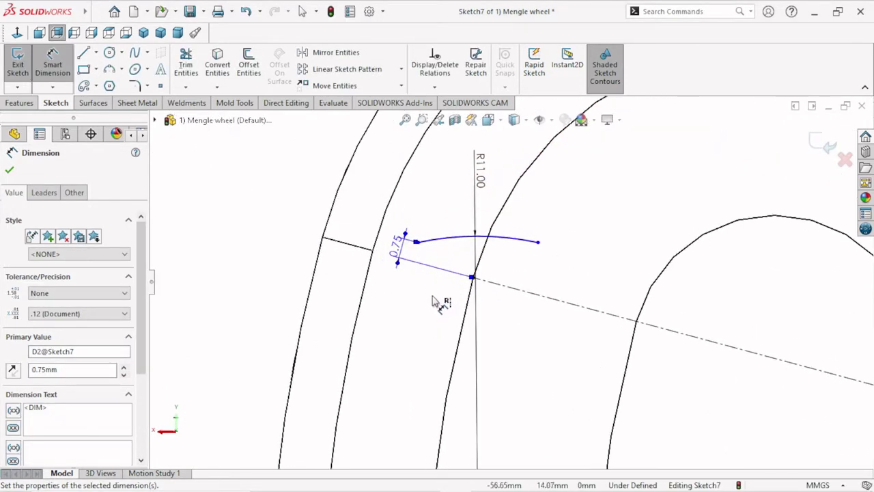
{"action": "scroll", "coordinate": [435, 303], "scroll_direction": "up", "scroll_amount": 1}
{"action": "scroll", "coordinate": [482, 314], "scroll_direction": "down", "scroll_amount": 1}
{"action": "scroll", "coordinate": [484, 313], "scroll_direction": "up", "scroll_amount": 1}
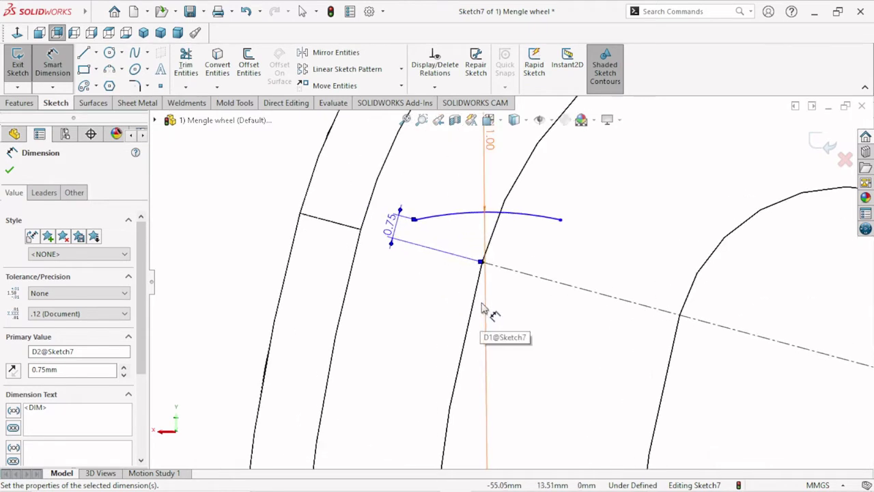
{"action": "scroll", "coordinate": [517, 326], "scroll_direction": "up", "scroll_amount": 1}
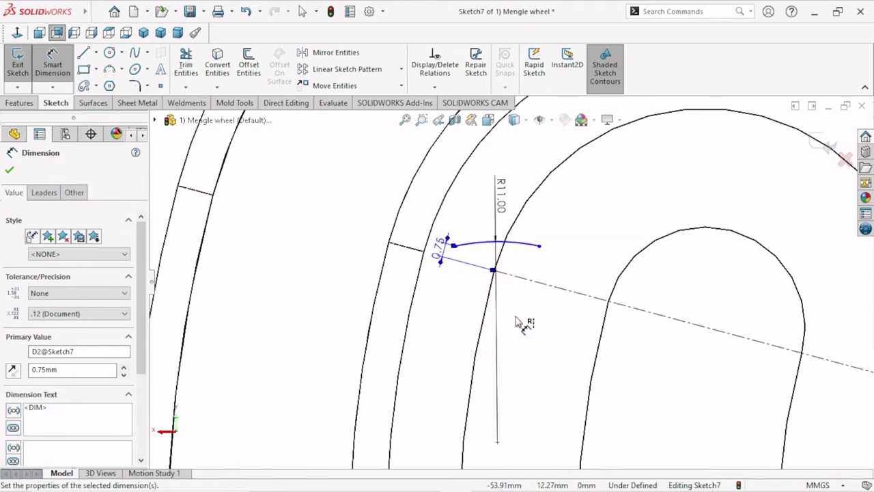
{"action": "scroll", "coordinate": [517, 325], "scroll_direction": "down", "scroll_amount": 1}
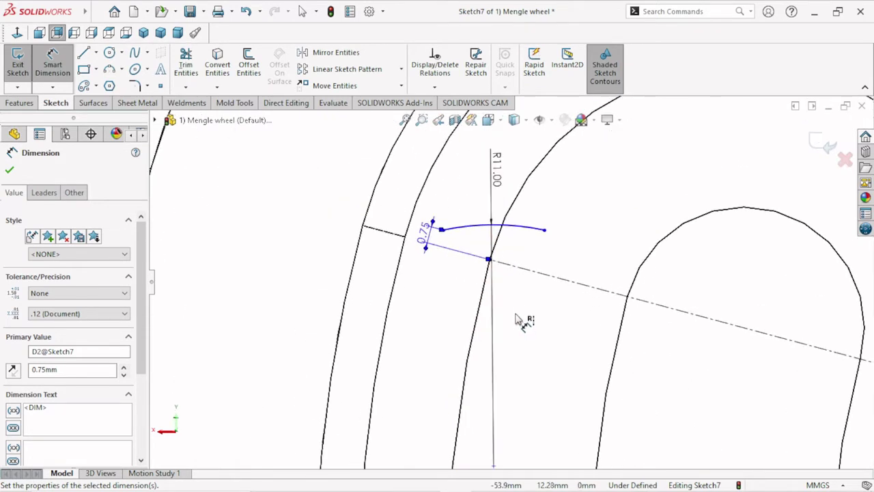
Mirror the arc about the dashed centerline
{"action": "left_click", "coordinate": [10, 171]}
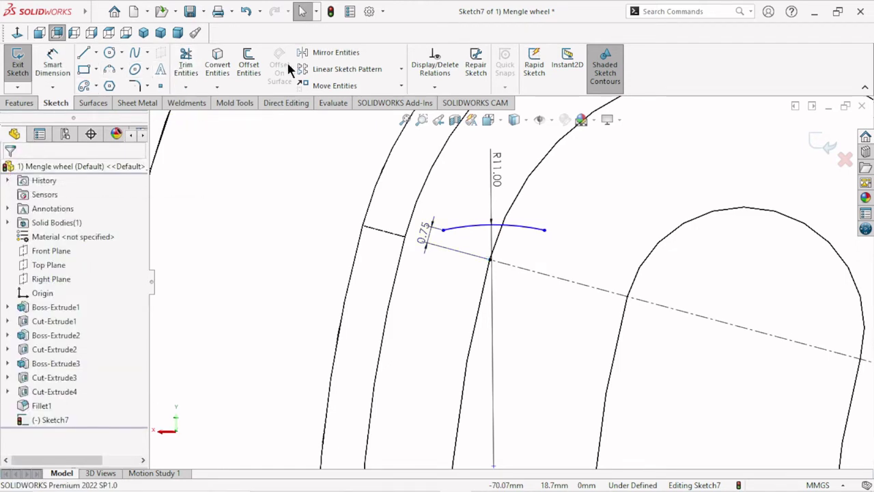
{"action": "left_click", "coordinate": [324, 51]}
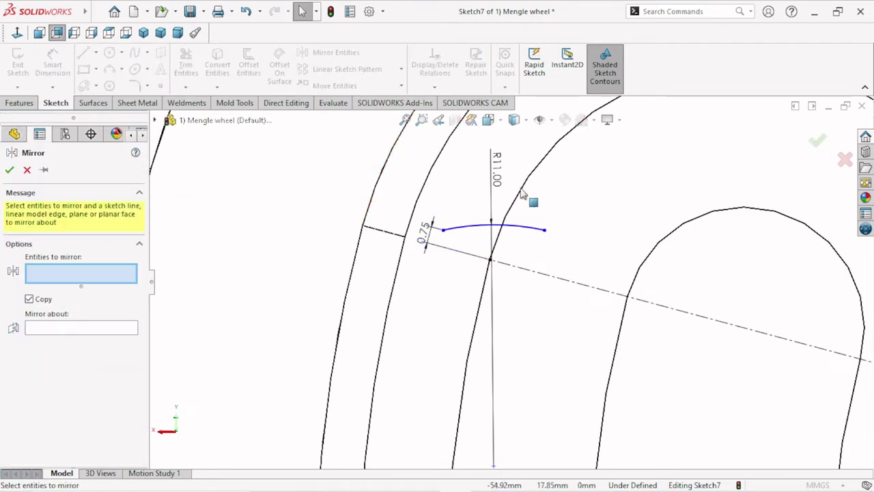
{"action": "left_click", "coordinate": [482, 226]}
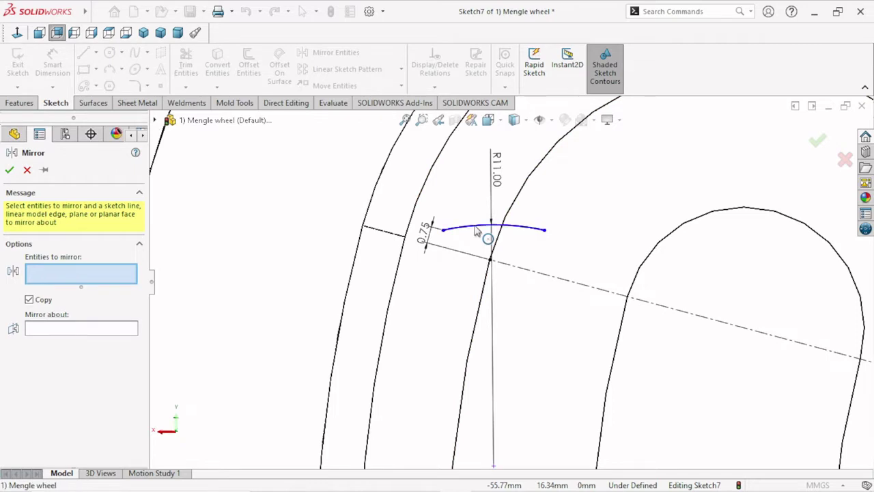
{"action": "left_click", "coordinate": [36, 330]}
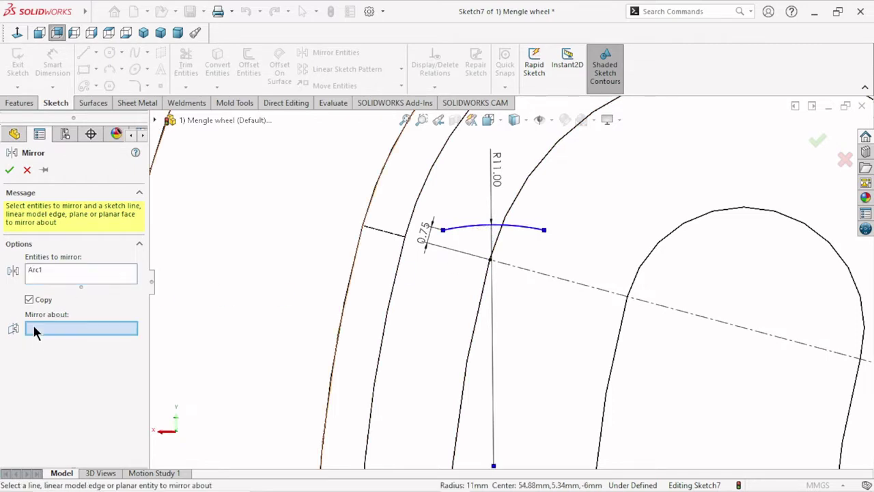
{"action": "left_click", "coordinate": [524, 269]}
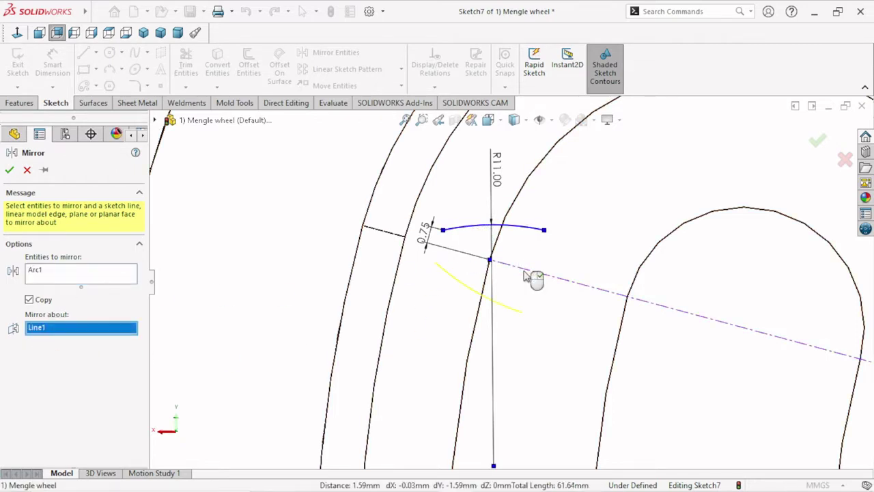
{"action": "left_click", "coordinate": [9, 171]}
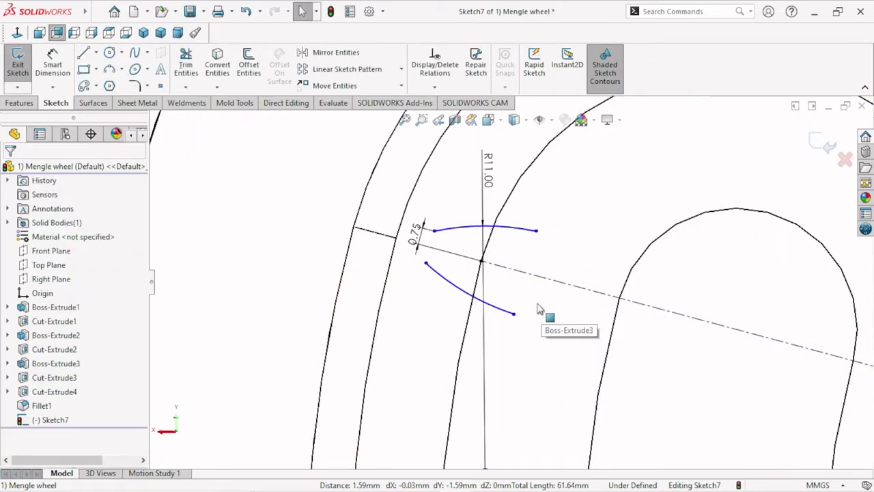
Draw a line joining the left ends of the two arcs
{"action": "scroll", "coordinate": [527, 324], "scroll_direction": "down", "scroll_amount": 2}
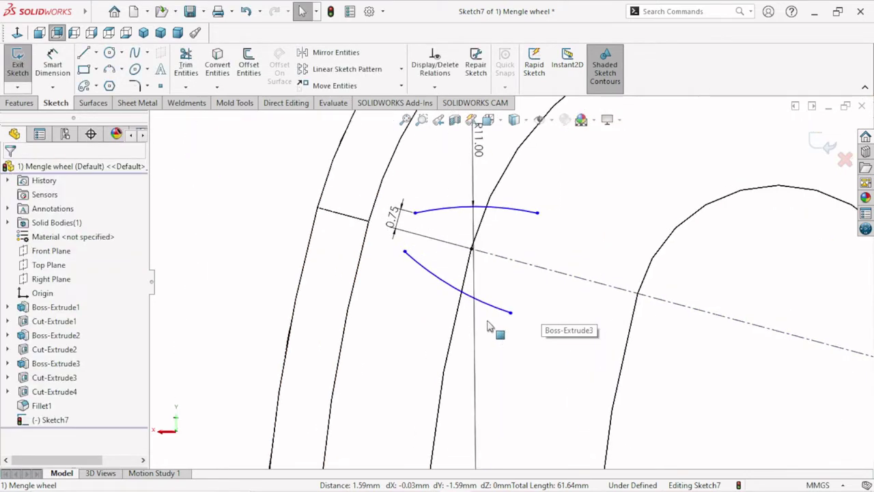
{"action": "left_click", "coordinate": [84, 55]}
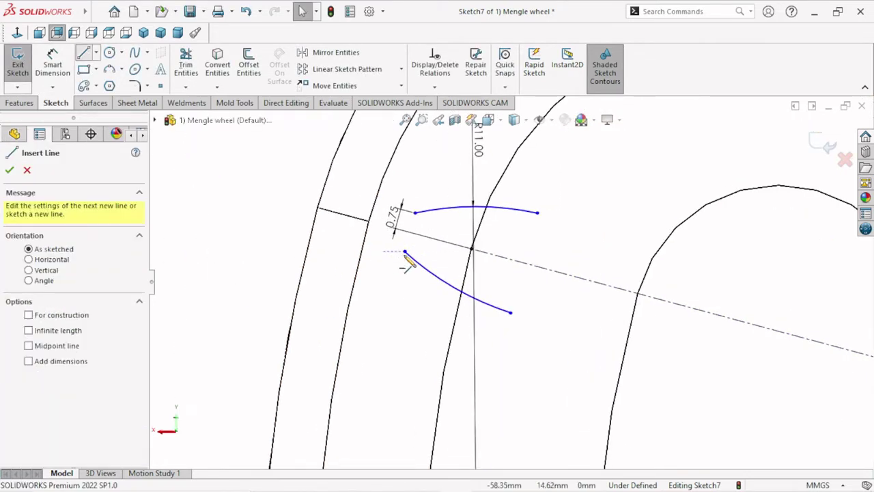
{"action": "left_click", "coordinate": [414, 213]}
{"action": "left_click", "coordinate": [405, 251]}
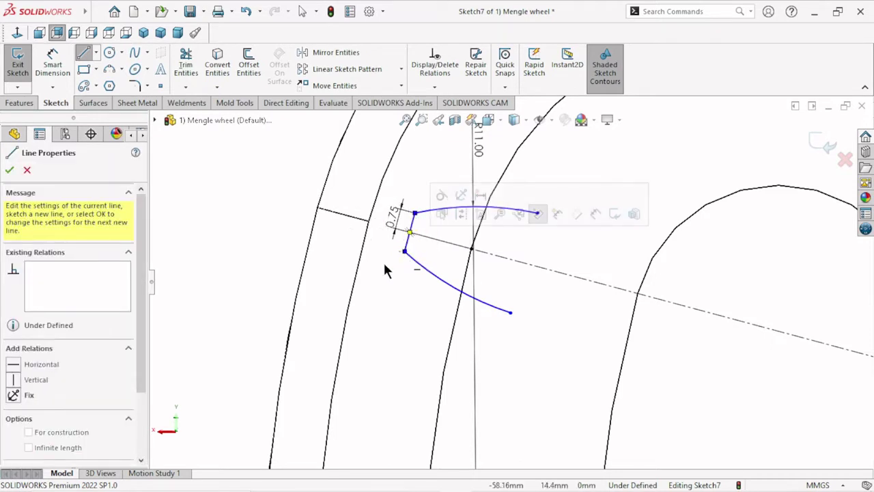
{"action": "right_click", "coordinate": [380, 289]}
{"action": "left_click", "coordinate": [387, 289]}
{"action": "middle_click_drag", "start_coordinate": [387, 289], "coordinate": [523, 333]}
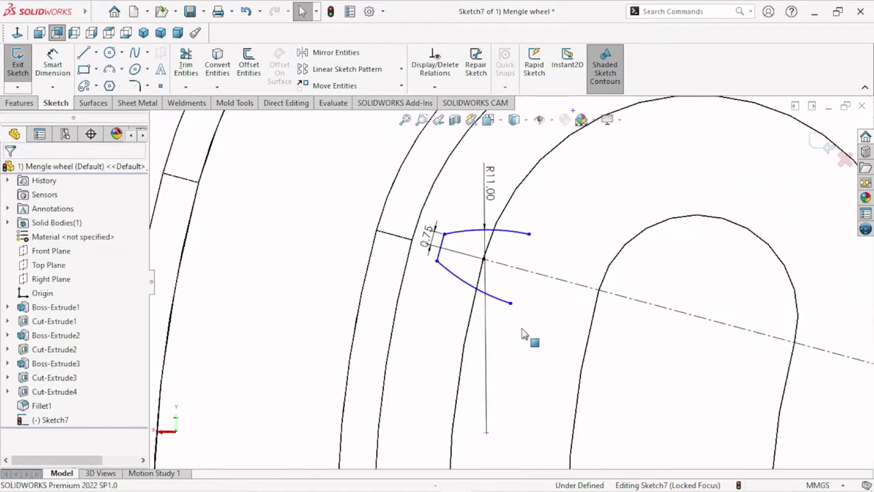
{"action": "scroll", "coordinate": [575, 296], "scroll_direction": "down", "scroll_amount": 2}
{"action": "scroll", "coordinate": [547, 294], "scroll_direction": "down", "scroll_amount": 1}
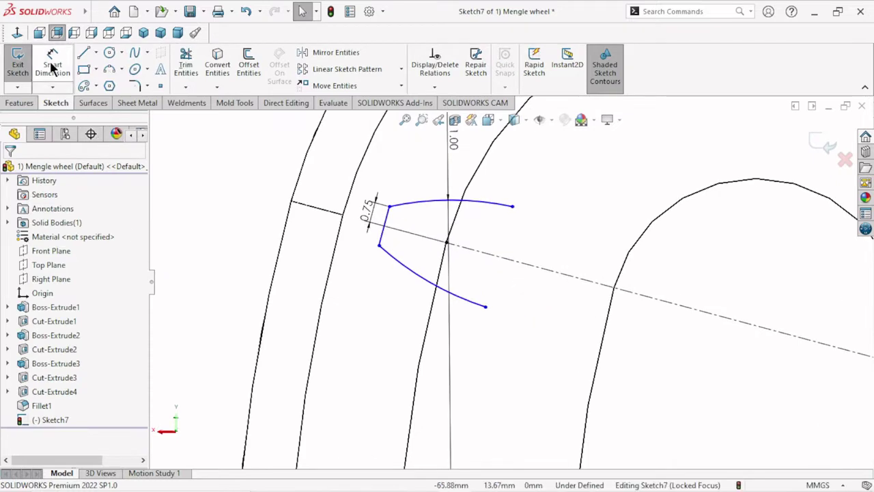
Draw a second line joining the right arc ends to close the profile
{"action": "left_click", "coordinate": [84, 53]}
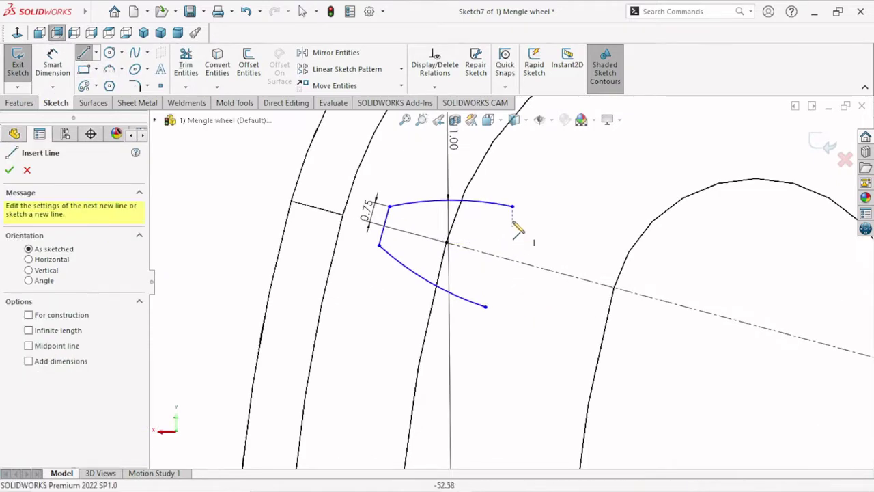
{"action": "left_click", "coordinate": [512, 206]}
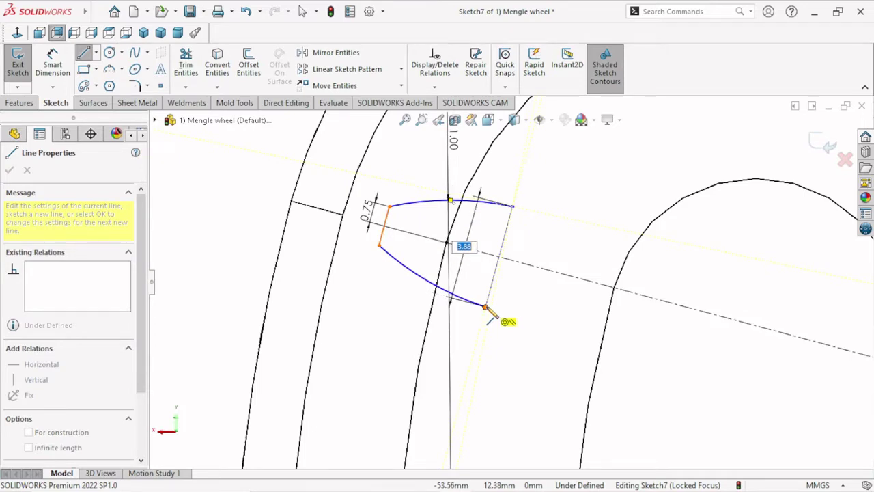
{"action": "left_click", "coordinate": [485, 307]}
{"action": "right_click", "coordinate": [504, 307]}
{"action": "left_click", "coordinate": [537, 313]}
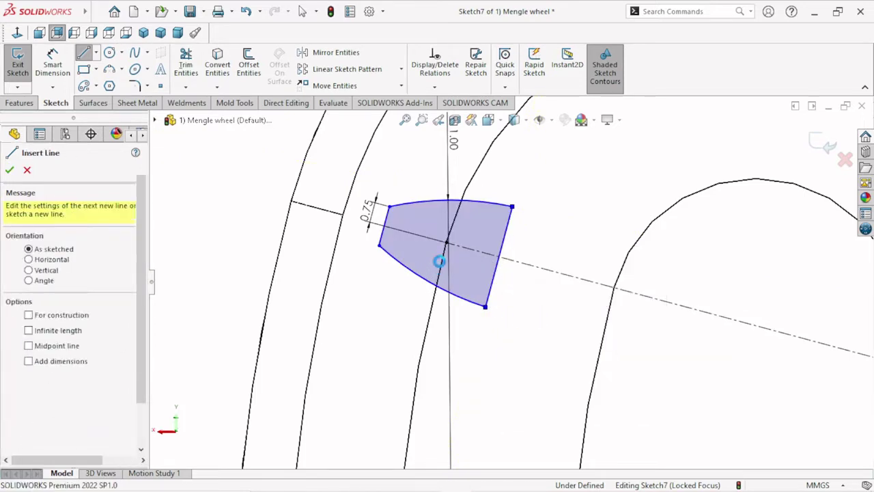
{"action": "scroll", "coordinate": [419, 265], "scroll_direction": "down", "scroll_amount": 2}
Dimension the profile's left edge to 3 mm
{"action": "left_click", "coordinate": [55, 64]}
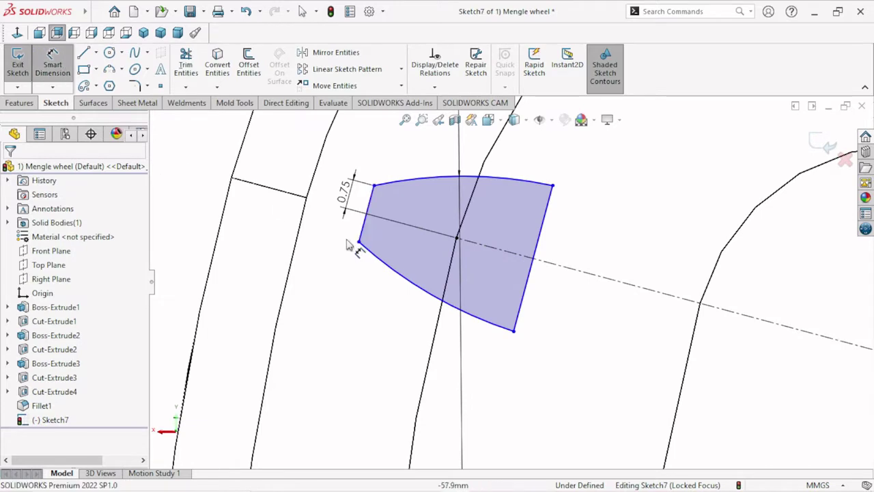
{"action": "left_click", "coordinate": [370, 209]}
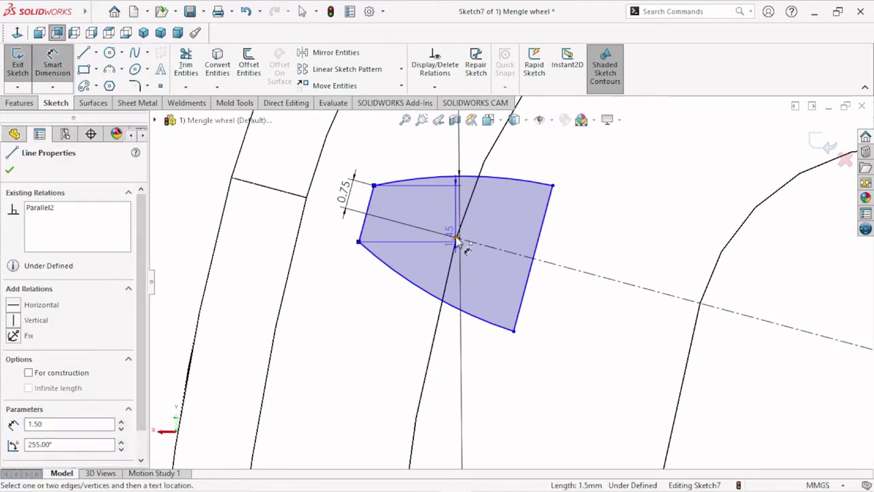
{"action": "left_click", "coordinate": [398, 313]}
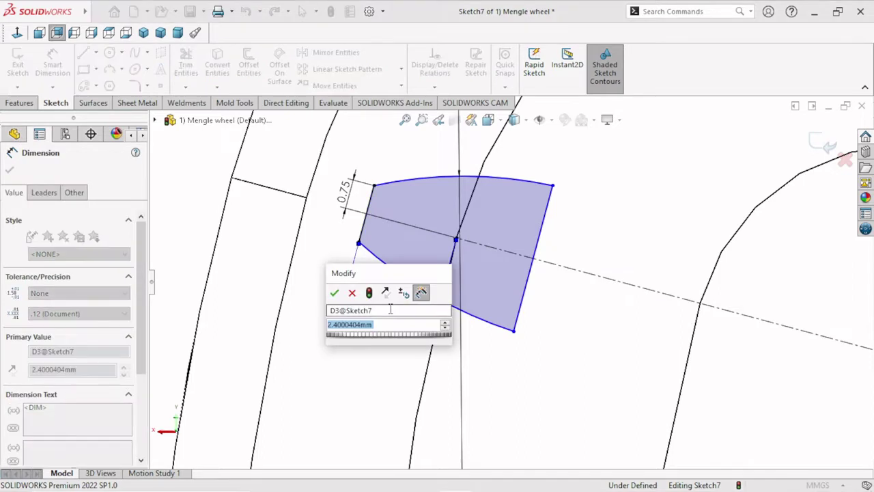
{"action": "type", "text": "3"}
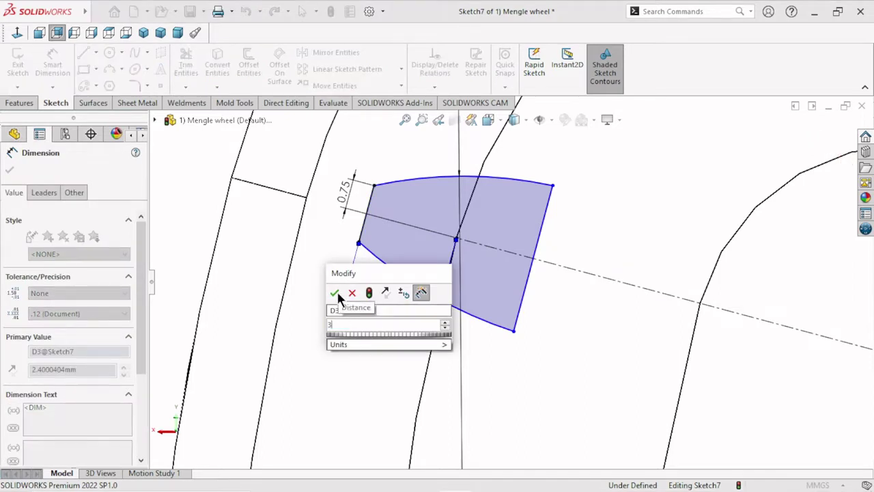
{"action": "left_click", "coordinate": [335, 293]}
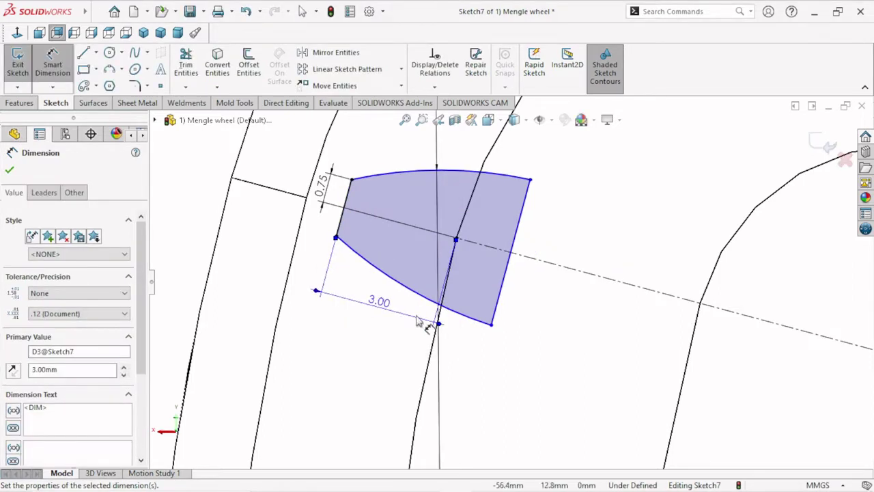
Set the profile's right edge 56 mm from the sketch origin
{"action": "scroll", "coordinate": [438, 319], "scroll_direction": "up", "scroll_amount": 1}
{"action": "scroll", "coordinate": [516, 304], "scroll_direction": "up", "scroll_amount": 1}
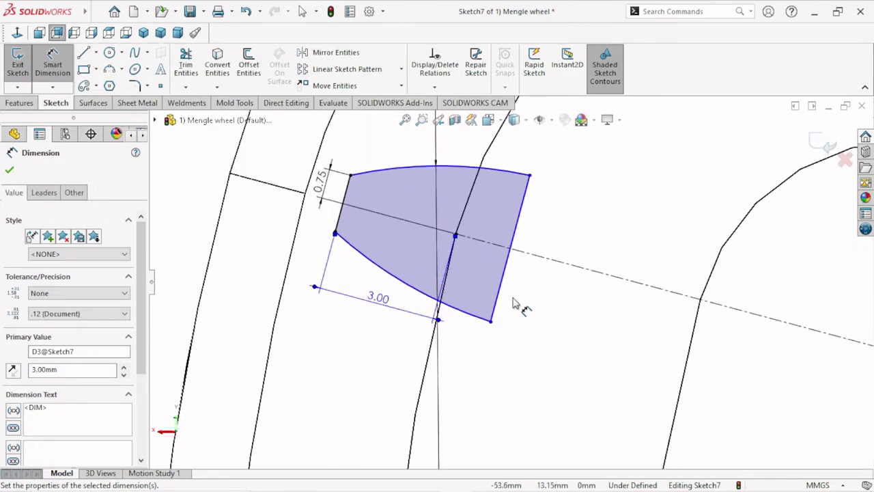
{"action": "scroll", "coordinate": [517, 304], "scroll_direction": "up", "scroll_amount": 1}
{"action": "scroll", "coordinate": [554, 335], "scroll_direction": "up", "scroll_amount": 1}
{"action": "scroll", "coordinate": [548, 333], "scroll_direction": "up", "scroll_amount": 2}
{"action": "scroll", "coordinate": [554, 335], "scroll_direction": "up", "scroll_amount": 1}
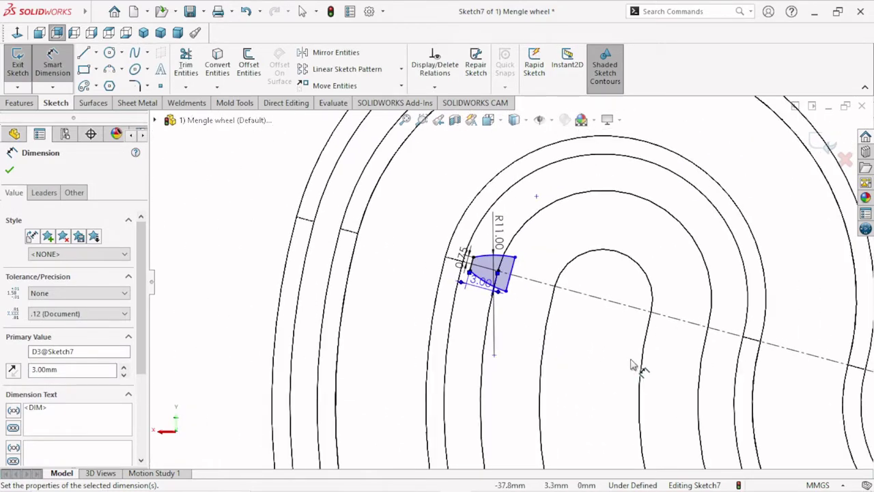
{"action": "scroll", "coordinate": [636, 363], "scroll_direction": "up", "scroll_amount": 1}
{"action": "scroll", "coordinate": [720, 369], "scroll_direction": "up", "scroll_amount": 1}
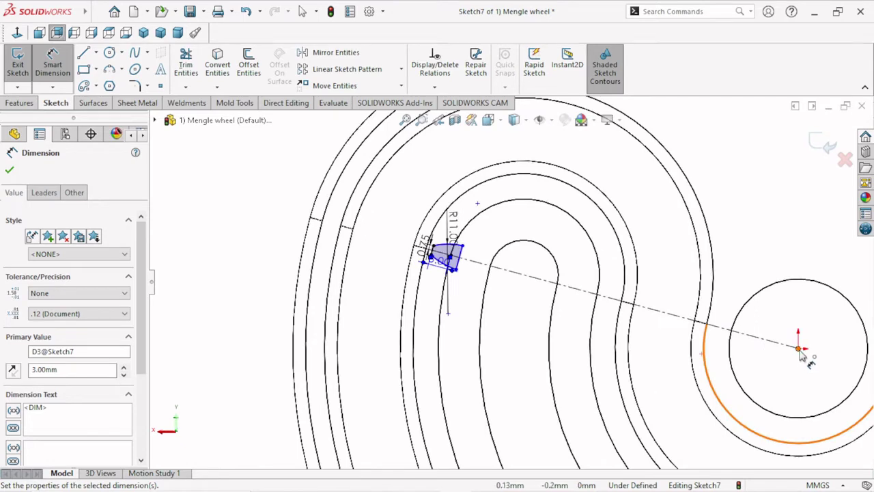
{"action": "left_click", "coordinate": [493, 271]}
{"action": "scroll", "coordinate": [482, 286], "scroll_direction": "down", "scroll_amount": 2}
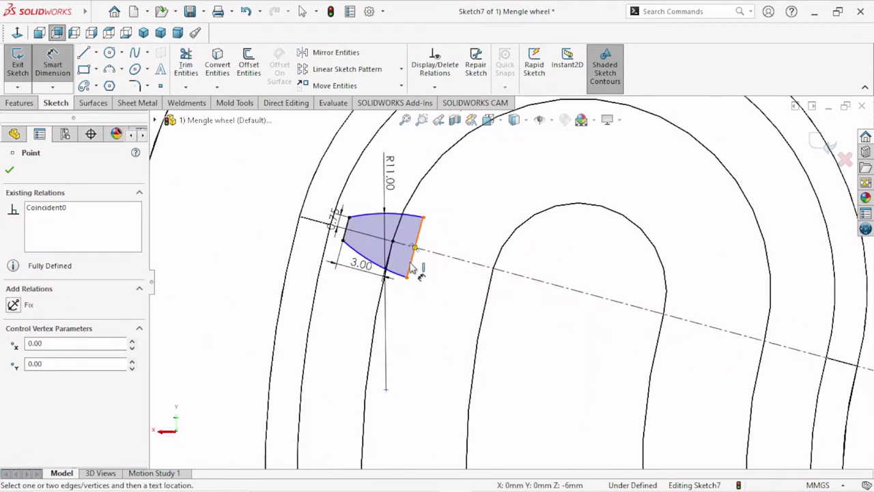
{"action": "left_click", "coordinate": [411, 265]}
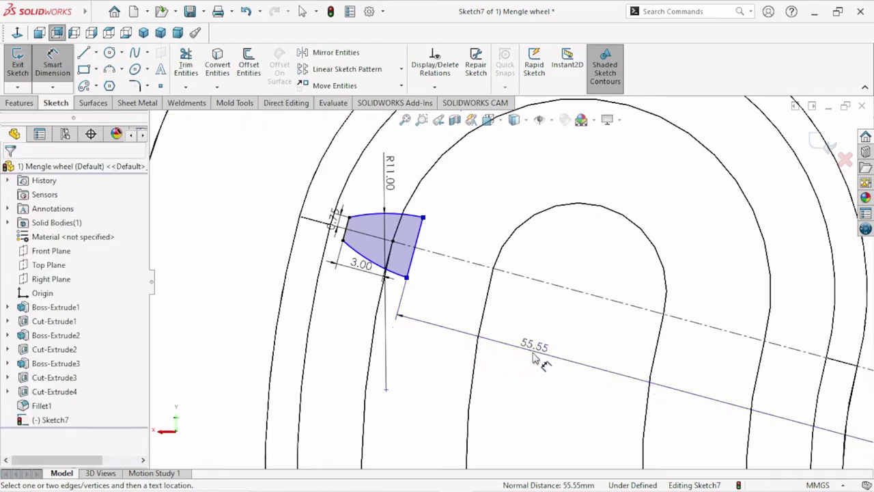
{"action": "left_click", "coordinate": [535, 360]}
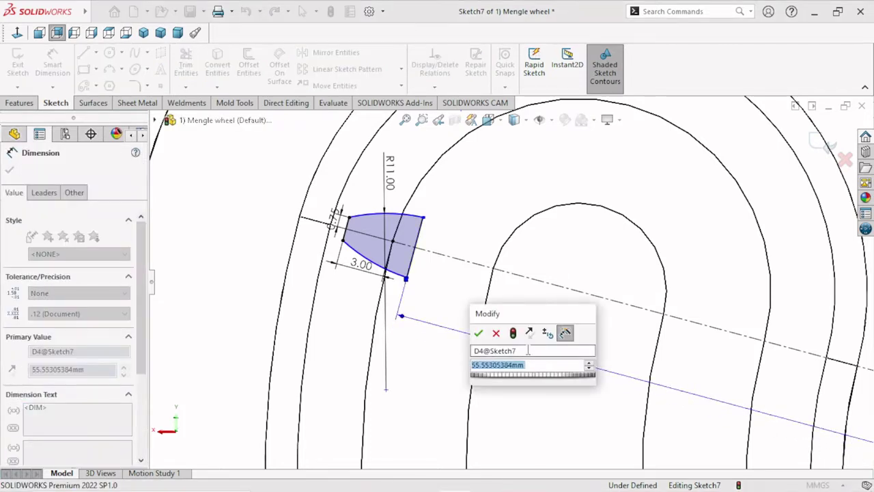
{"action": "type", "text": "56"}
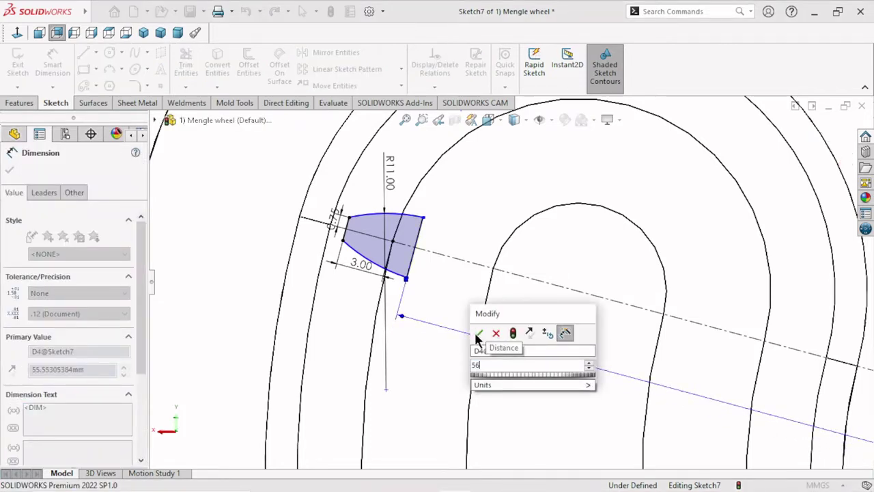
{"action": "left_click", "coordinate": [479, 332]}
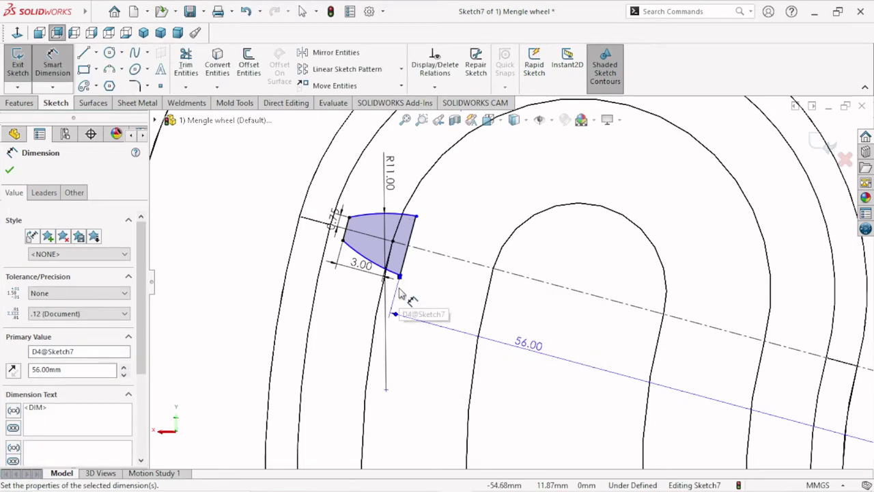
{"action": "scroll", "coordinate": [386, 247], "scroll_direction": "down", "scroll_amount": 2}
{"action": "scroll", "coordinate": [384, 246], "scroll_direction": "down", "scroll_amount": 2}
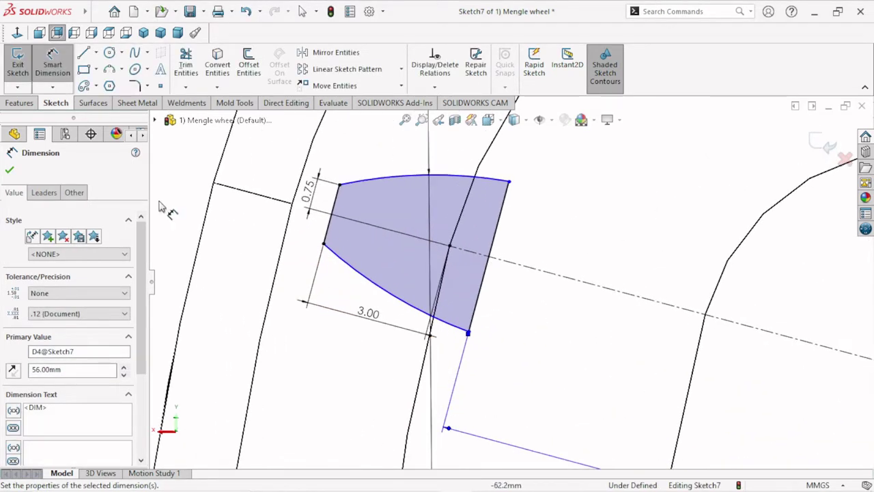
{"action": "left_click", "coordinate": [135, 86]}
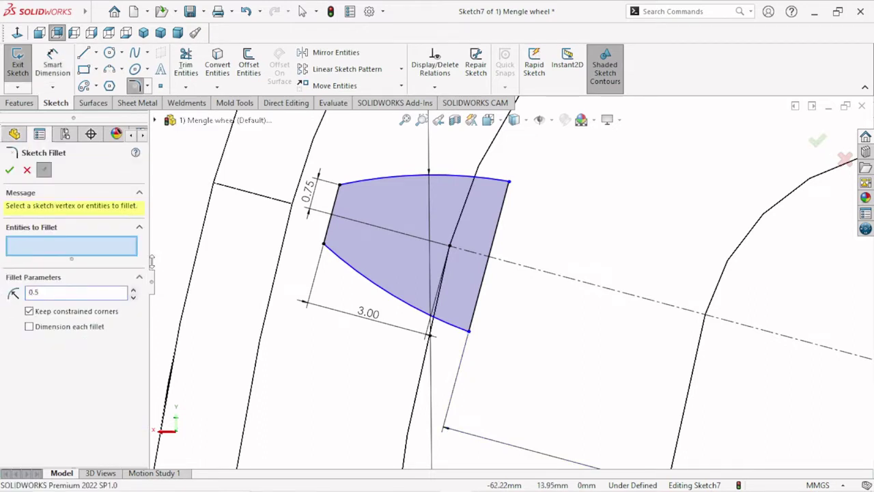
Round the tooth profile's top-left and bottom-left corners with 0.5 mm sketch fillets
{"action": "left_click", "coordinate": [340, 186]}
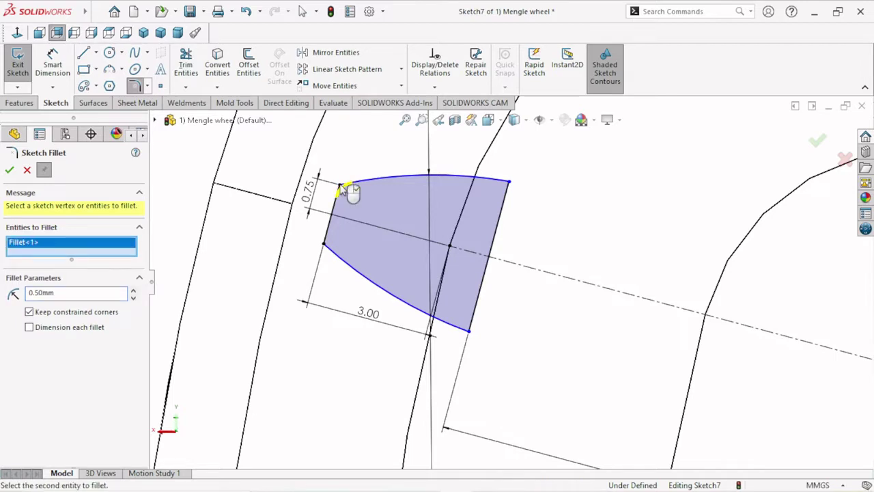
{"action": "left_click", "coordinate": [325, 245]}
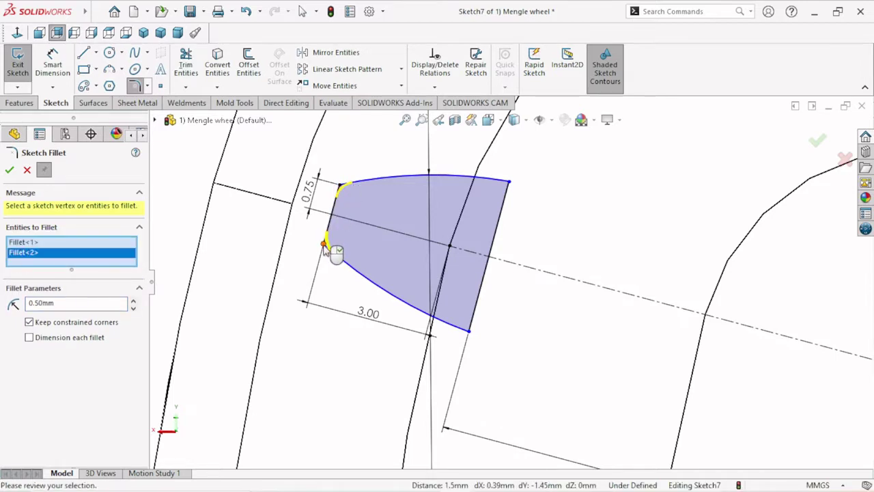
{"action": "left_click", "coordinate": [9, 170]}
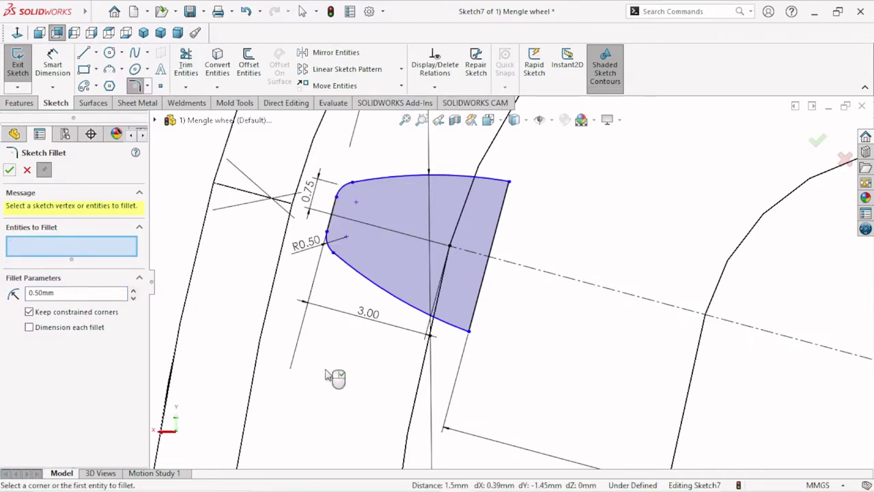
{"action": "scroll", "coordinate": [324, 377], "scroll_direction": "up", "scroll_amount": 3}
{"action": "scroll", "coordinate": [574, 309], "scroll_direction": "up", "scroll_amount": 2}
{"action": "scroll", "coordinate": [567, 306], "scroll_direction": "down", "scroll_amount": 2}
{"action": "scroll", "coordinate": [582, 296], "scroll_direction": "down", "scroll_amount": 1}
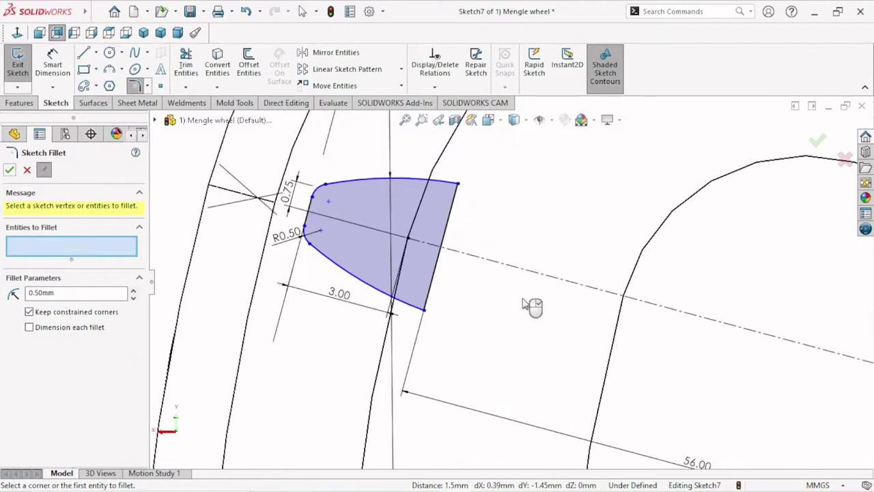
{"action": "scroll", "coordinate": [526, 306], "scroll_direction": "up", "scroll_amount": 1}
{"action": "left_click", "coordinate": [8, 171]}
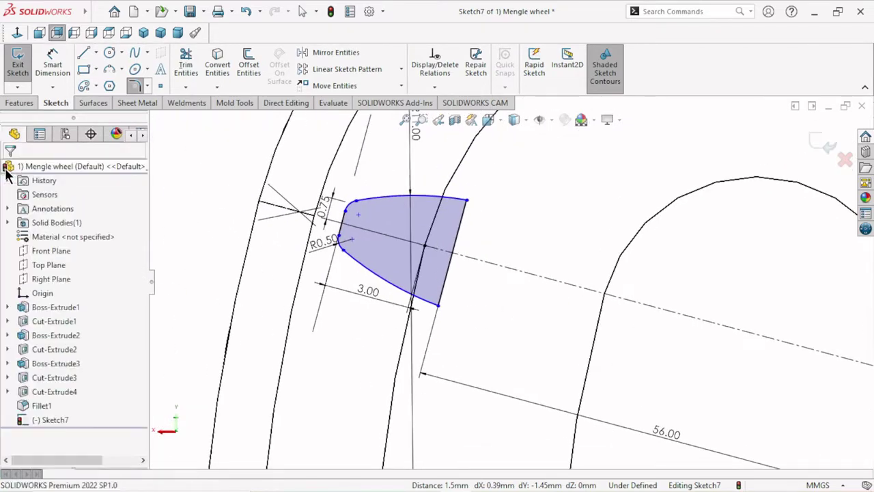
{"action": "scroll", "coordinate": [422, 351], "scroll_direction": "up", "scroll_amount": 2}
{"action": "scroll", "coordinate": [490, 326], "scroll_direction": "up", "scroll_amount": 2}
{"action": "scroll", "coordinate": [489, 326], "scroll_direction": "up", "scroll_amount": 1}
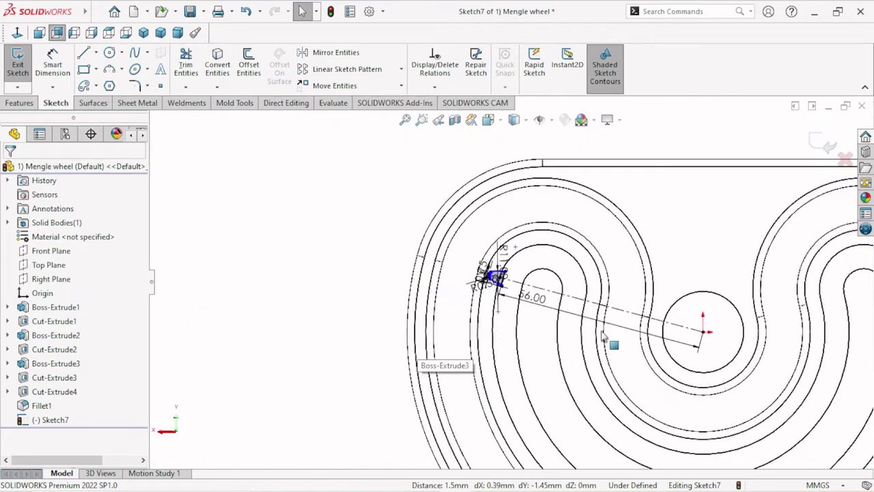
{"action": "scroll", "coordinate": [611, 346], "scroll_direction": "up", "scroll_amount": 1}
{"action": "scroll", "coordinate": [634, 332], "scroll_direction": "down", "scroll_amount": 1}
{"action": "scroll", "coordinate": [442, 287], "scroll_direction": "down", "scroll_amount": 1}
{"action": "scroll", "coordinate": [382, 263], "scroll_direction": "down", "scroll_amount": 1}
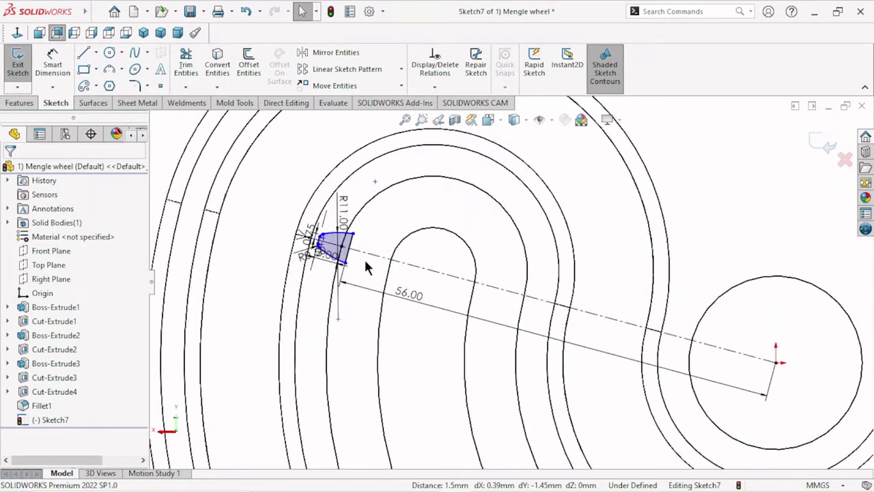
{"action": "scroll", "coordinate": [358, 263], "scroll_direction": "down", "scroll_amount": 1}
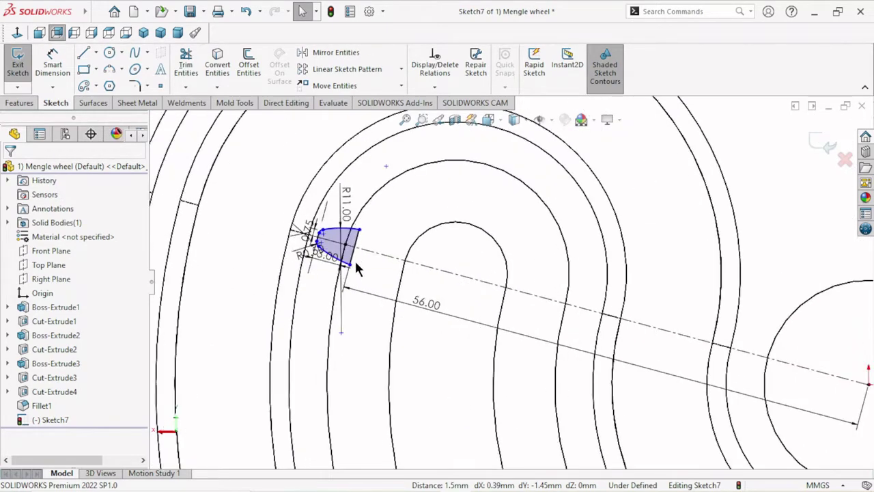
Switch the display to Shaded With Edges and orbit to a tilted 3D view
{"action": "left_click", "coordinate": [523, 120]}
{"action": "left_click", "coordinate": [515, 138]}
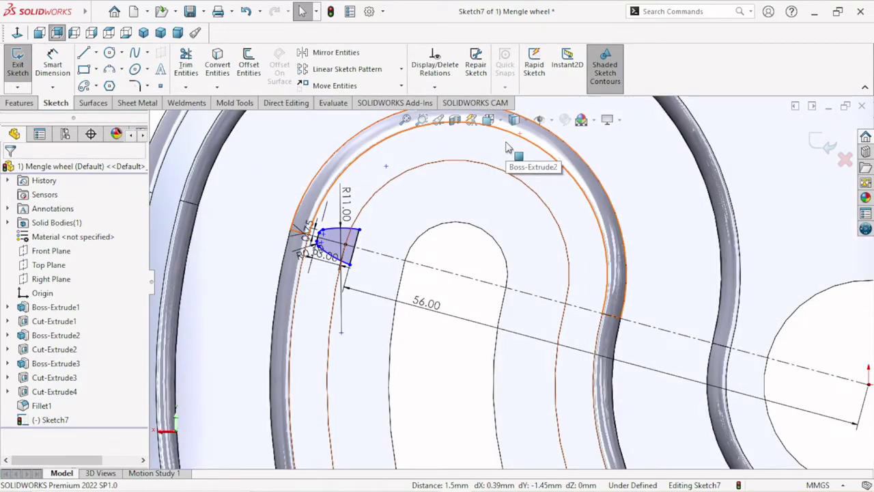
{"action": "scroll", "coordinate": [574, 270], "scroll_direction": "up", "scroll_amount": 3}
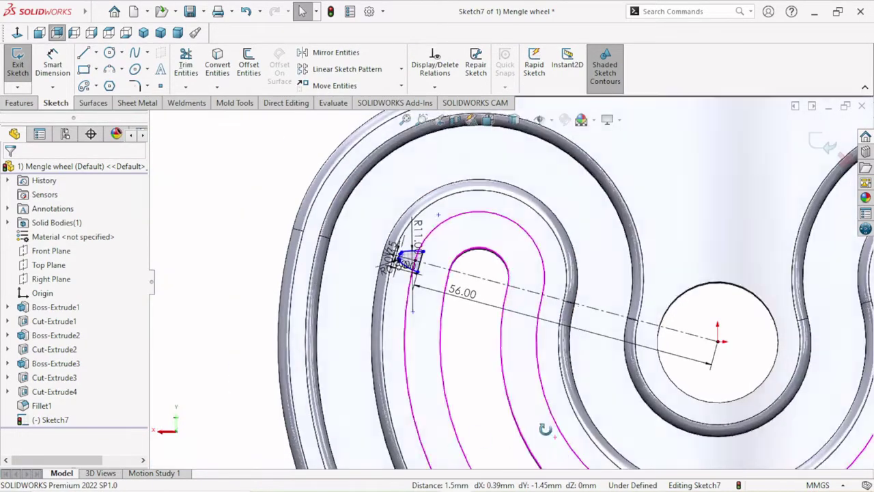
{"action": "mouse_move", "coordinate": [574, 273]}
{"action": "middle_mouse_down"}
{"action": "mouse_move", "coordinate": [567, 362]}
{"action": "mouse_move", "coordinate": [479, 341]}
{"action": "middle_mouse_up"}
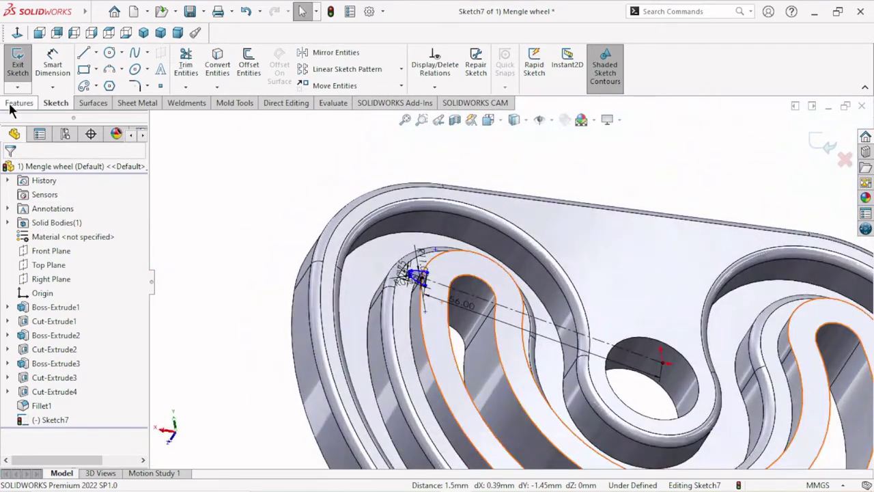
Extrude the tooth profile in reverse, Up To Surface at the inner track face
{"action": "left_click", "coordinate": [20, 103]}
{"action": "left_click", "coordinate": [32, 79]}
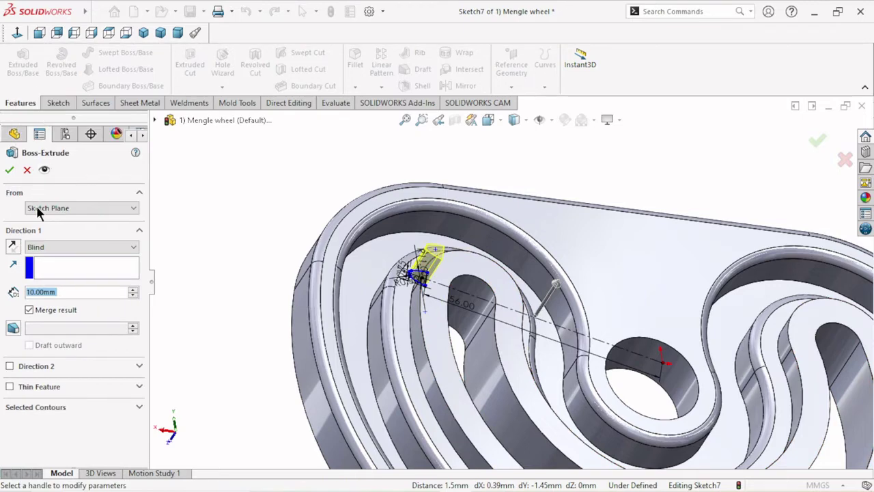
{"action": "left_click", "coordinate": [11, 249]}
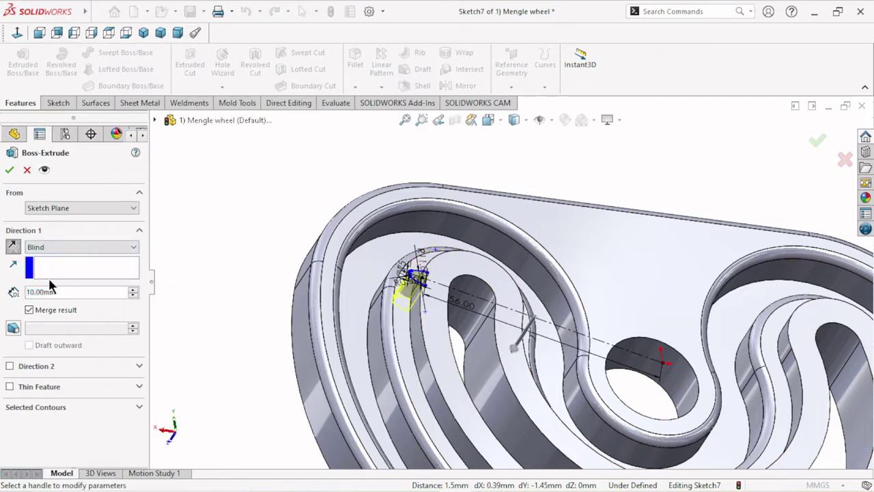
{"action": "left_click", "coordinate": [99, 248]}
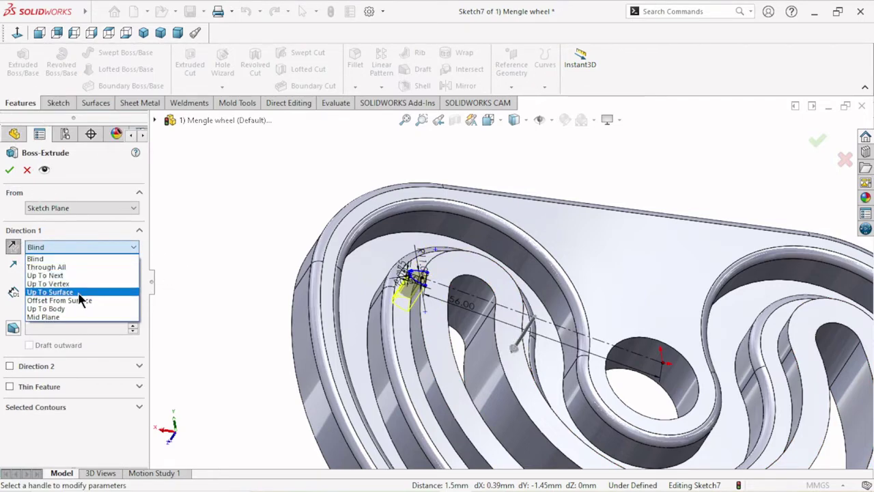
{"action": "left_click", "coordinate": [79, 296]}
{"action": "scroll", "coordinate": [342, 249], "scroll_direction": "down", "scroll_amount": 3}
{"action": "scroll", "coordinate": [338, 247], "scroll_direction": "down", "scroll_amount": 3}
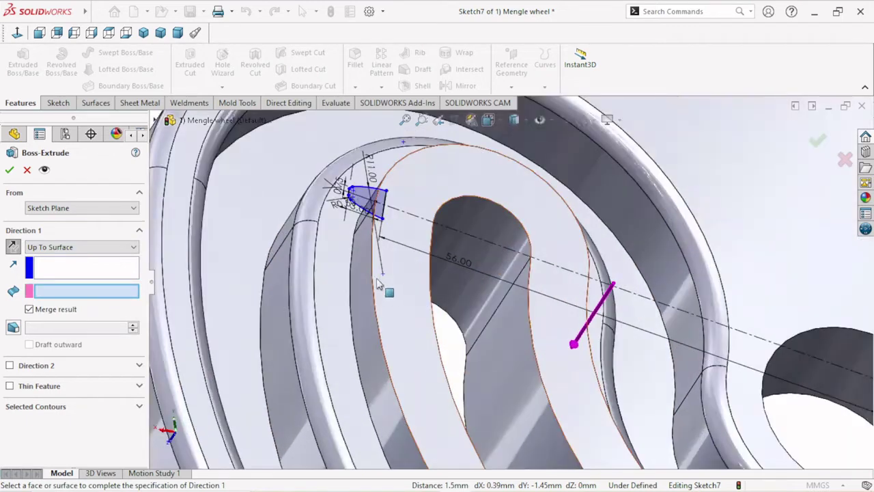
{"action": "left_click", "coordinate": [336, 252]}
{"action": "middle_click_drag", "start_coordinate": [354, 296], "coordinate": [337, 298]}
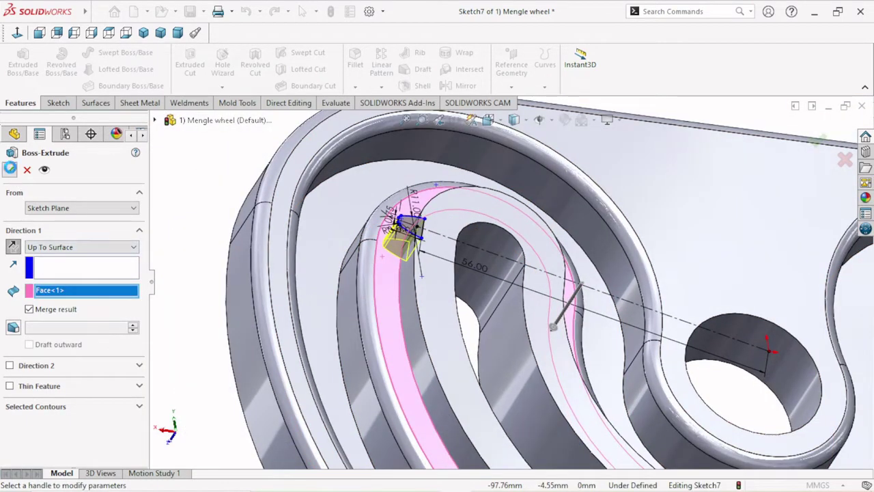
{"action": "right_click", "coordinate": [322, 297]}
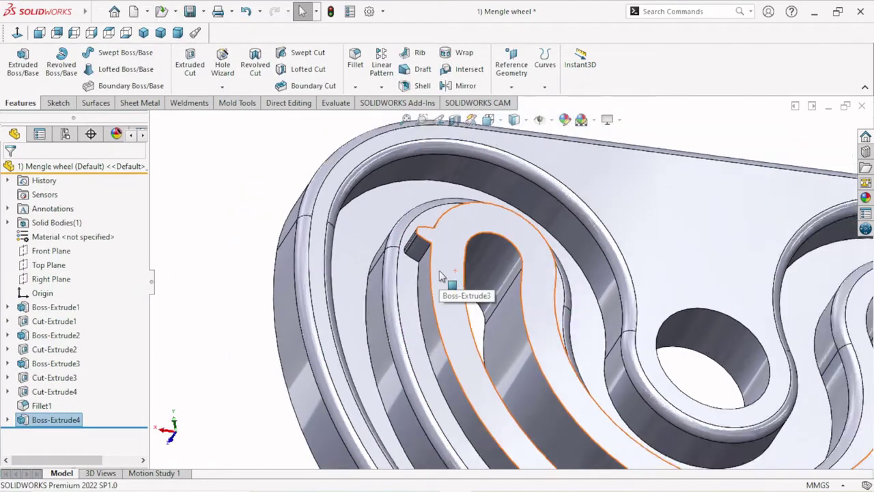
Orbit around the new tooth and select the inner track's top face
{"action": "middle_click_drag", "start_coordinate": [478, 287], "coordinate": [472, 314]}
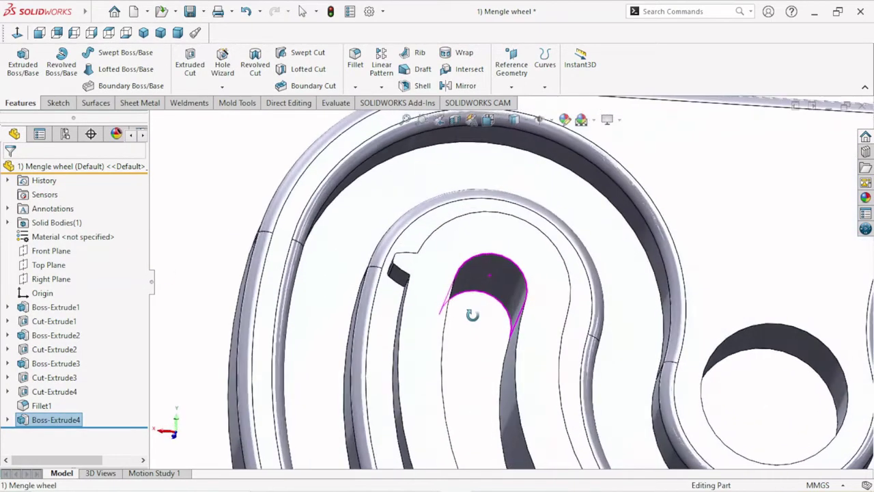
{"action": "scroll", "coordinate": [473, 314], "scroll_direction": "up", "scroll_amount": 3}
{"action": "scroll", "coordinate": [459, 297], "scroll_direction": "up", "scroll_amount": 3}
{"action": "scroll", "coordinate": [723, 309], "scroll_direction": "down", "scroll_amount": 2}
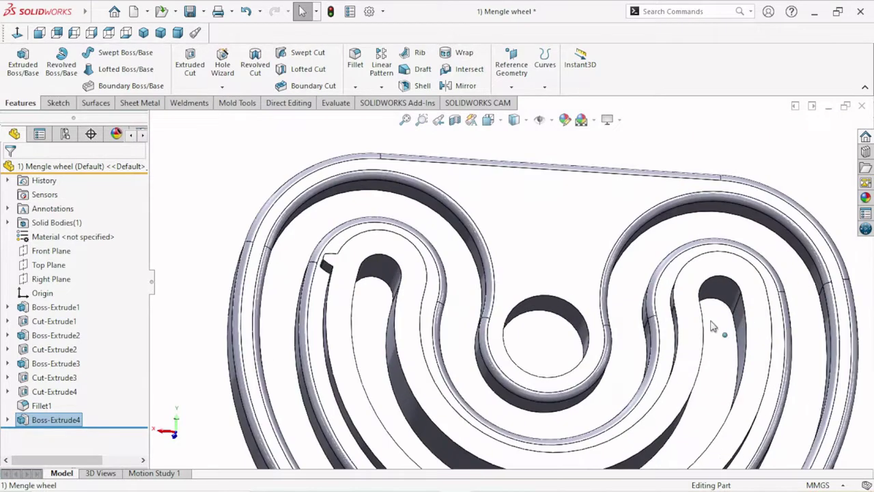
{"action": "left_click", "coordinate": [692, 323]}
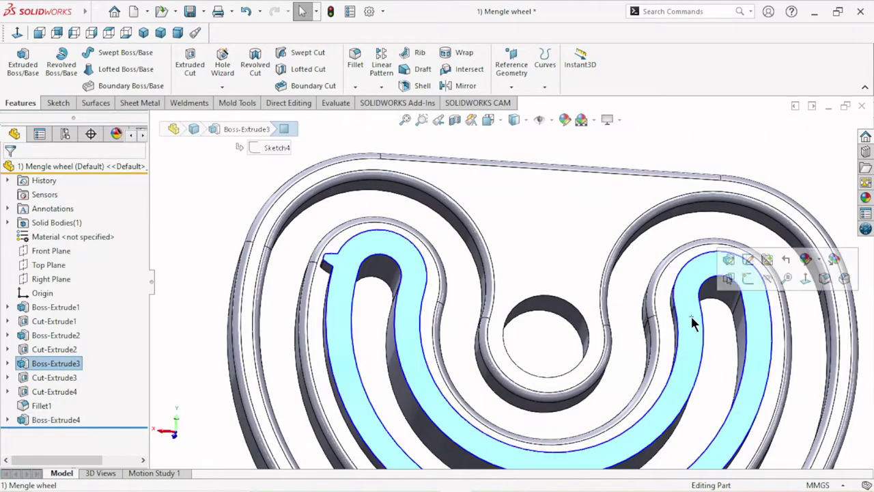
Start a sketch on the Boss-Extrude3 face, viewed normal to it with hidden lines visible
{"action": "left_click", "coordinate": [746, 278]}
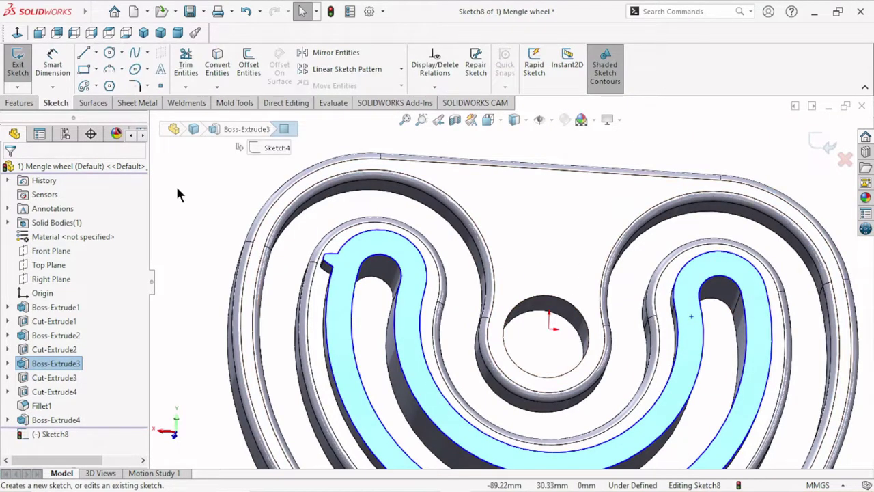
{"action": "left_click", "coordinate": [17, 33]}
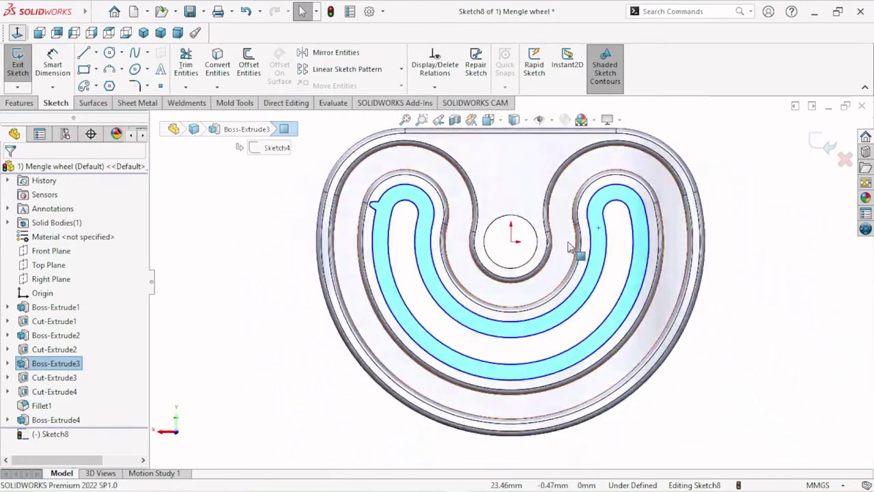
{"action": "scroll", "coordinate": [601, 202], "scroll_direction": "down", "scroll_amount": 2}
{"action": "scroll", "coordinate": [597, 199], "scroll_direction": "up", "scroll_amount": 1}
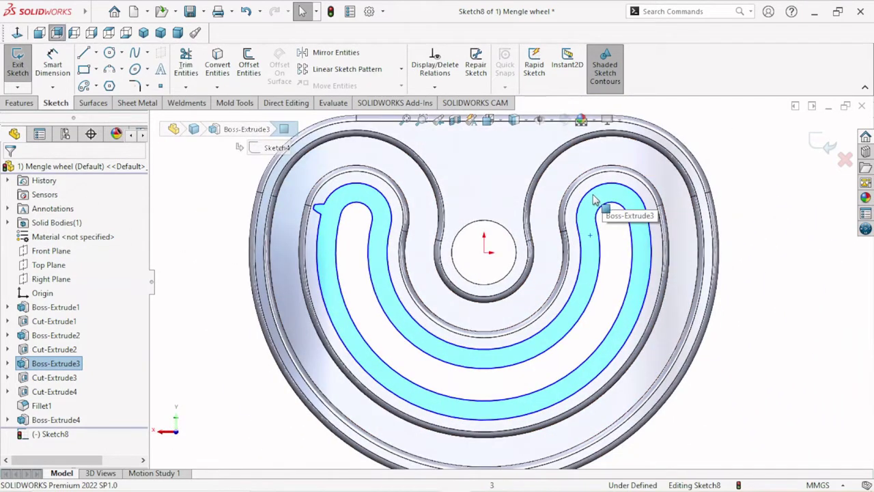
{"action": "scroll", "coordinate": [594, 199], "scroll_direction": "down", "scroll_amount": 1}
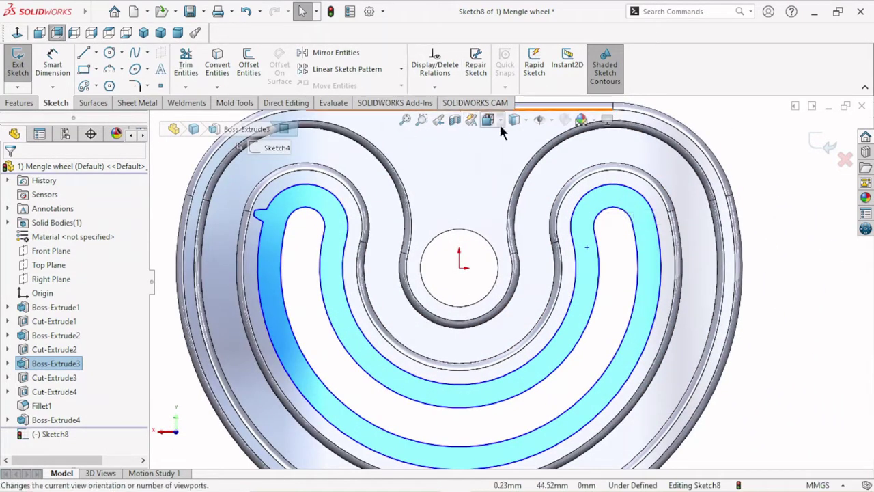
{"action": "left_click", "coordinate": [526, 123]}
{"action": "left_click", "coordinate": [518, 179]}
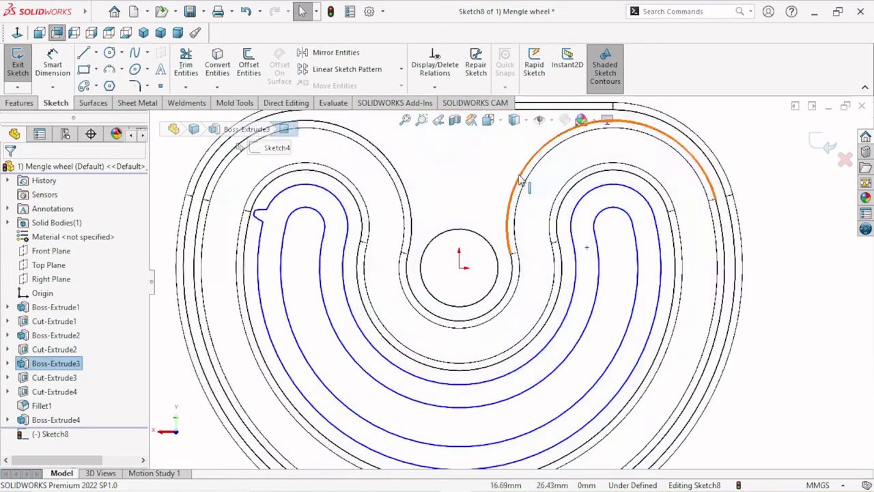
Draw a construction centerline from the centre circle to the arc's end point
{"action": "left_click", "coordinate": [96, 53]}
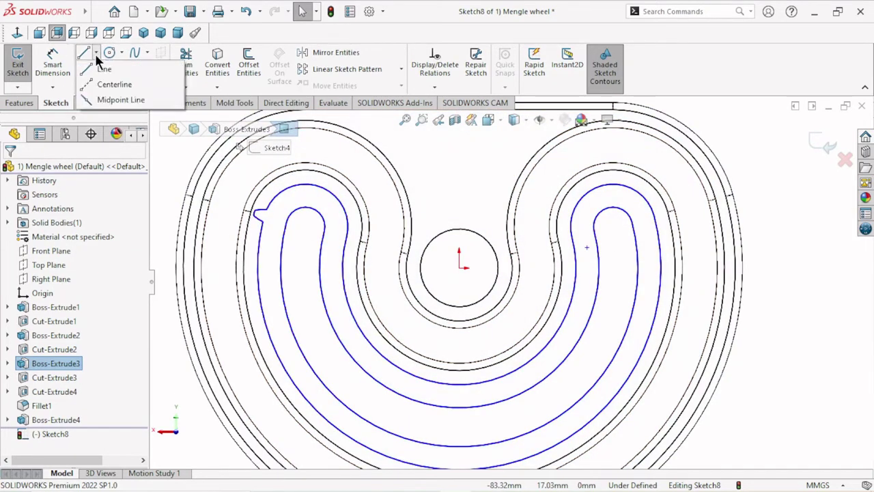
{"action": "left_click", "coordinate": [94, 79]}
{"action": "scroll", "coordinate": [556, 245], "scroll_direction": "down", "scroll_amount": 2}
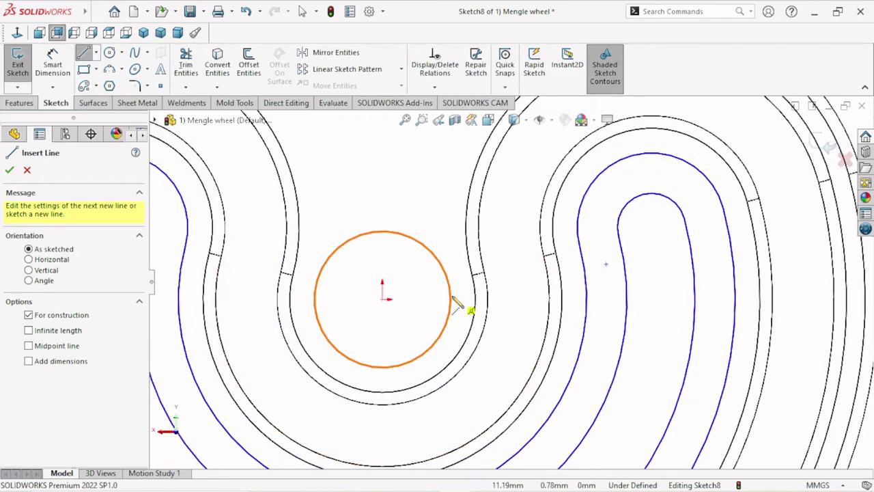
{"action": "scroll", "coordinate": [505, 293], "scroll_direction": "up", "scroll_amount": 2}
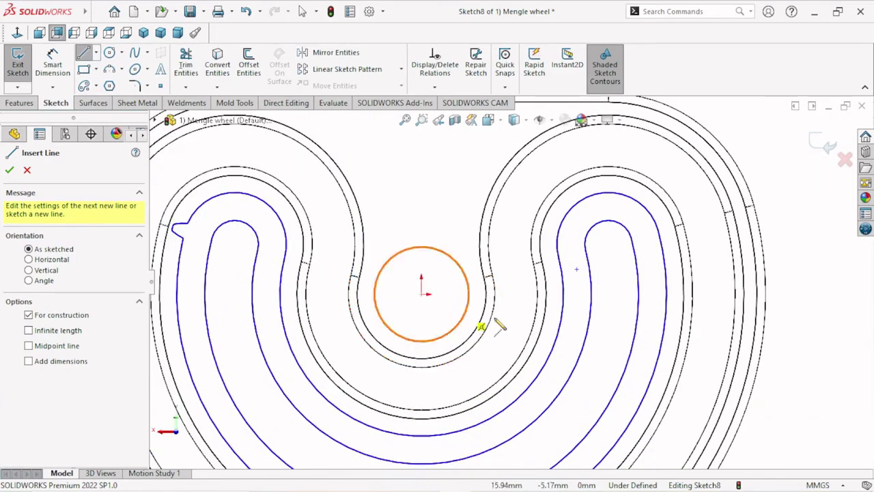
{"action": "left_click", "coordinate": [422, 293]}
{"action": "scroll", "coordinate": [555, 261], "scroll_direction": "down", "scroll_amount": 2}
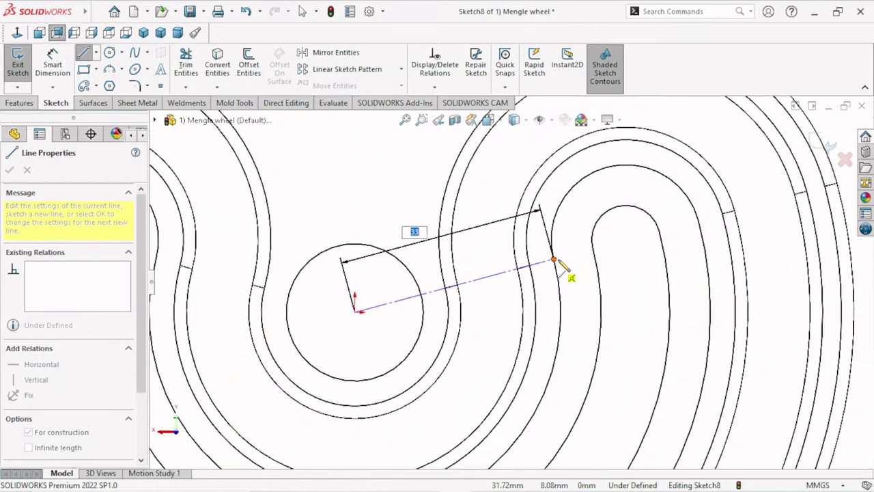
{"action": "scroll", "coordinate": [555, 261], "scroll_direction": "down", "scroll_amount": 2}
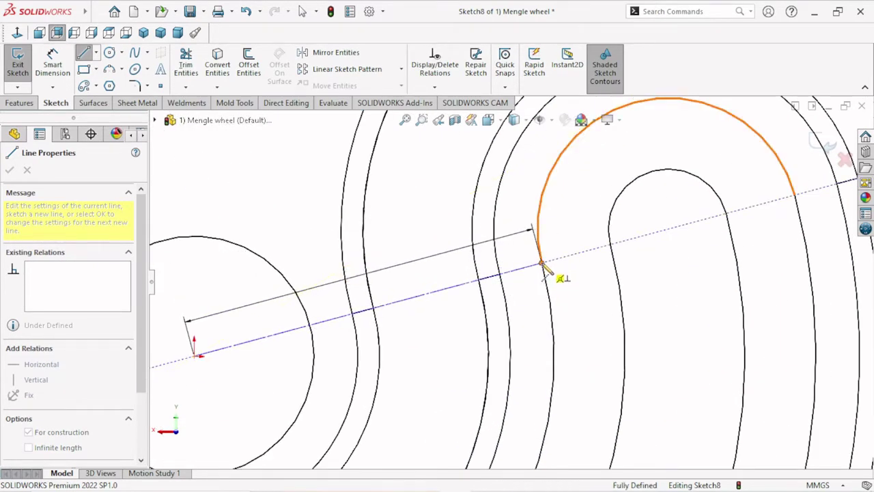
{"action": "left_click", "coordinate": [542, 264]}
{"action": "right_click", "coordinate": [439, 253]}
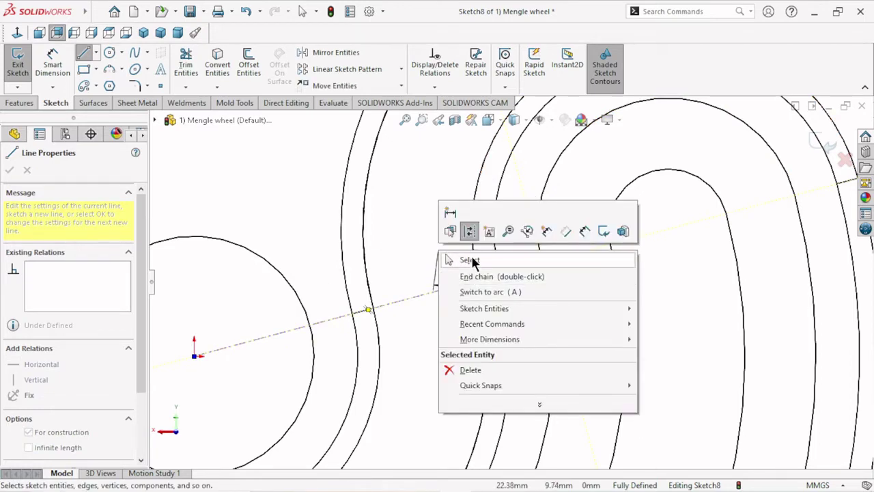
{"action": "left_click", "coordinate": [471, 260]}
{"action": "scroll", "coordinate": [517, 333], "scroll_direction": "up", "scroll_amount": 2}
{"action": "scroll", "coordinate": [511, 285], "scroll_direction": "down", "scroll_amount": 3}
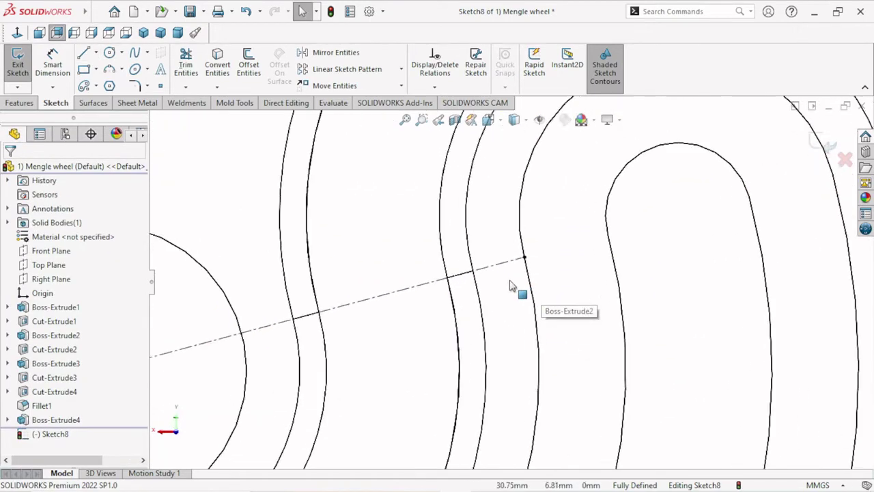
Draw a three-point arc crossing the inner curve just above the centerline's end, redoing a misplaced attempt
{"action": "scroll", "coordinate": [511, 285], "scroll_direction": "up", "scroll_amount": 1}
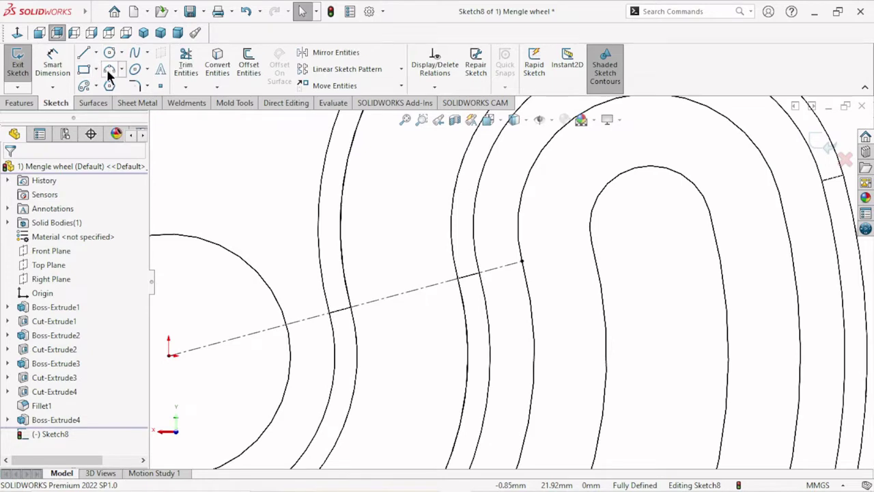
{"action": "key", "text": "a"}
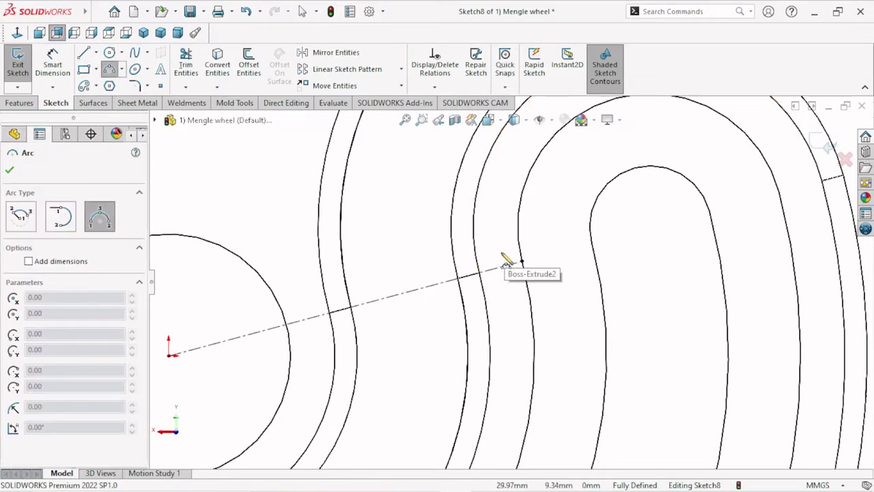
{"action": "left_click", "coordinate": [522, 262]}
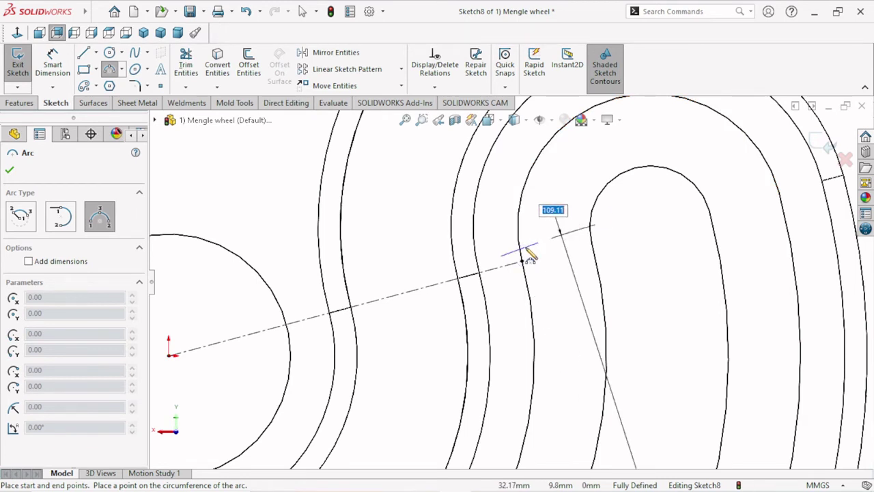
{"action": "left_click", "coordinate": [529, 252]}
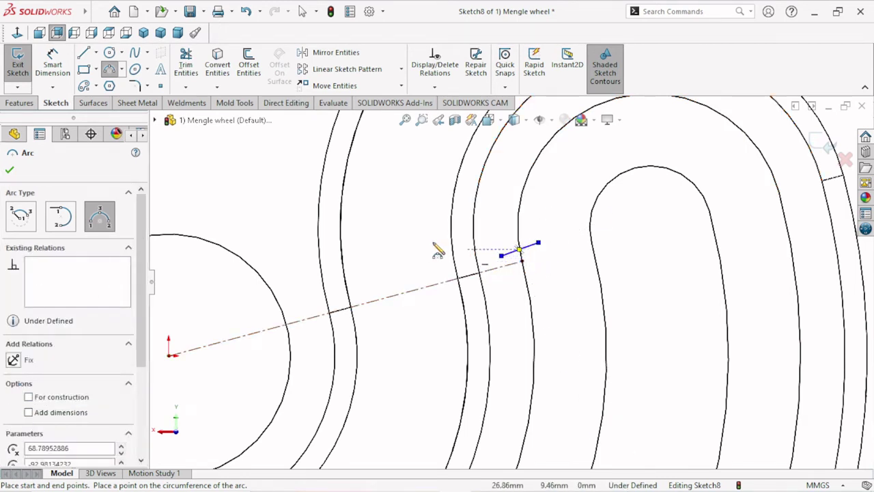
{"action": "left_click", "coordinate": [246, 11]}
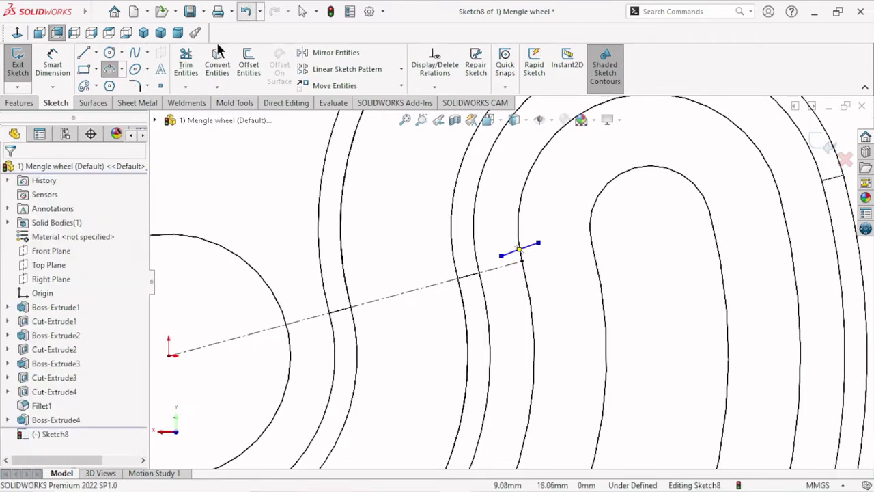
{"action": "left_click", "coordinate": [109, 68]}
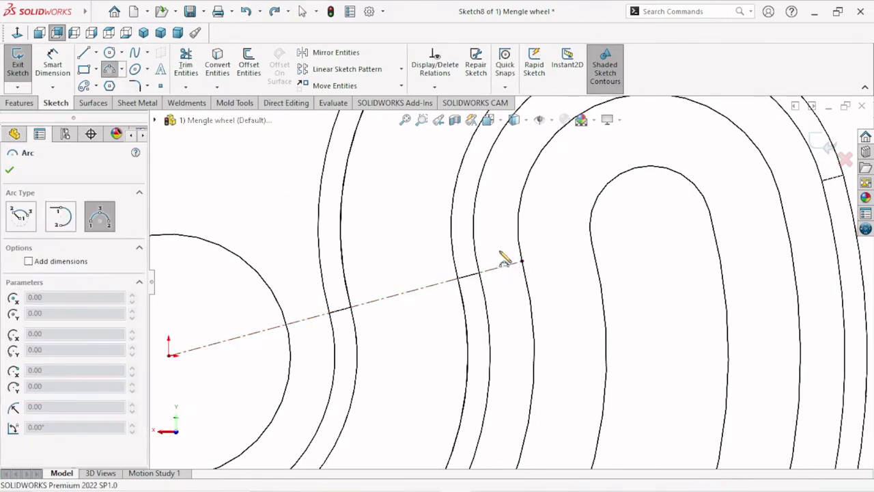
{"action": "left_click", "coordinate": [540, 247]}
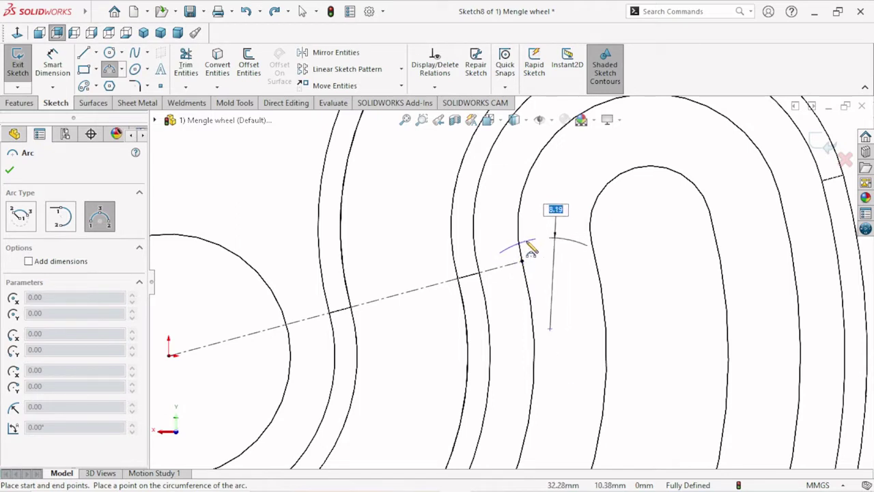
{"action": "scroll", "coordinate": [526, 252], "scroll_direction": "down", "scroll_amount": 3}
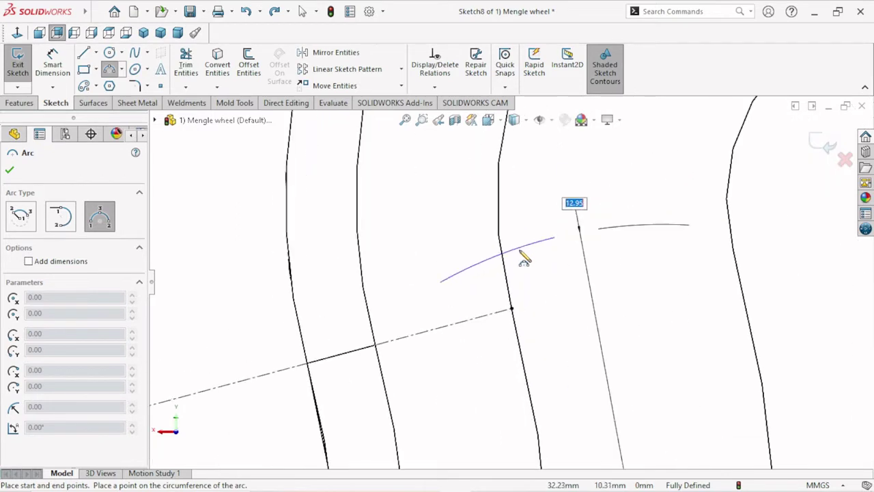
{"action": "left_click", "coordinate": [517, 253]}
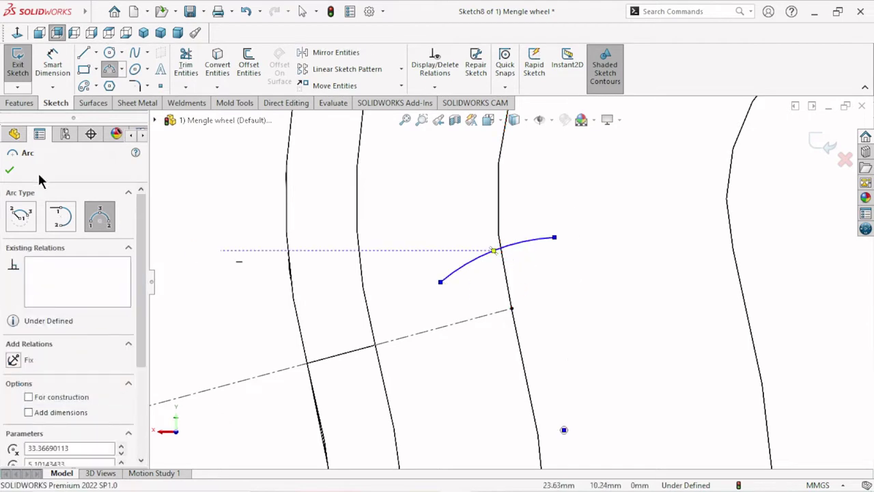
{"action": "left_click", "coordinate": [11, 171]}
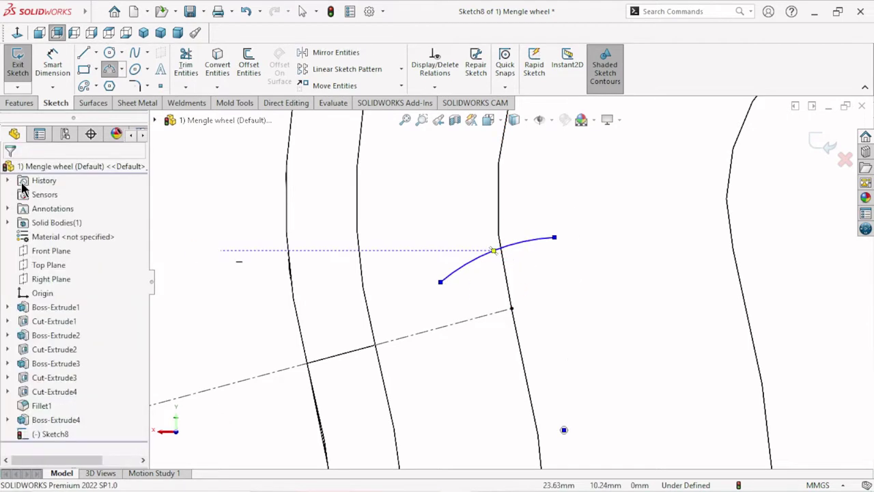
Dimension the arc's radius to 11 mm
{"action": "left_click", "coordinate": [53, 68]}
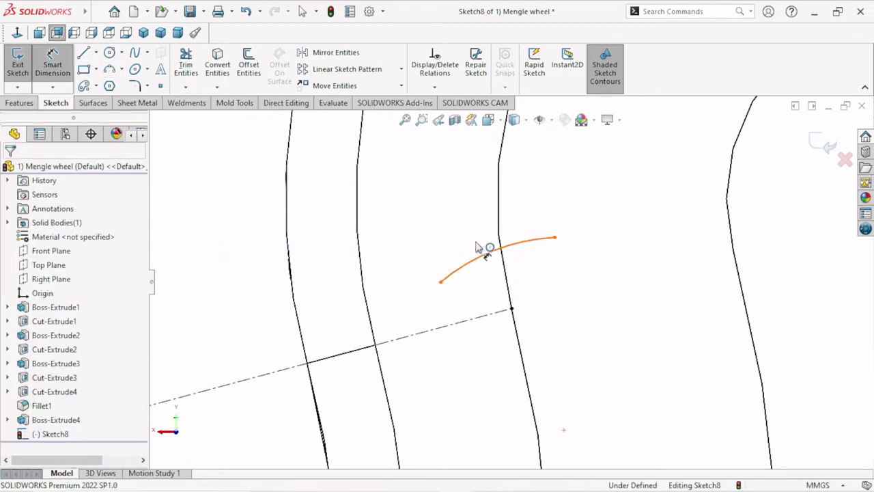
{"action": "left_click", "coordinate": [479, 248]}
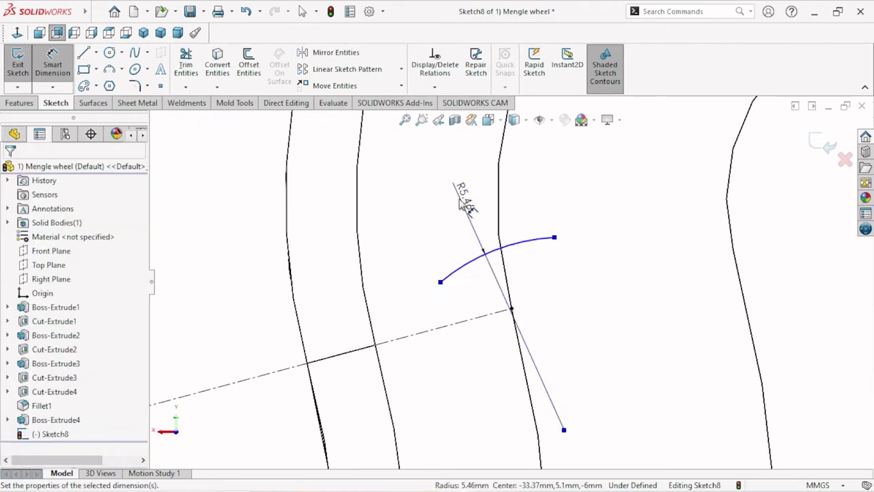
{"action": "left_click", "coordinate": [465, 205]}
{"action": "type", "text": "11"}
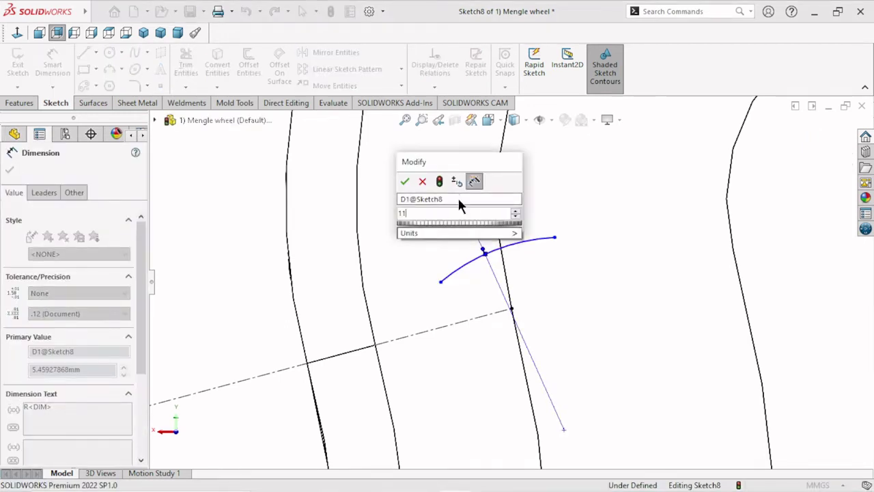
{"action": "left_click", "coordinate": [408, 179]}
{"action": "scroll", "coordinate": [489, 309], "scroll_direction": "up", "scroll_amount": 2}
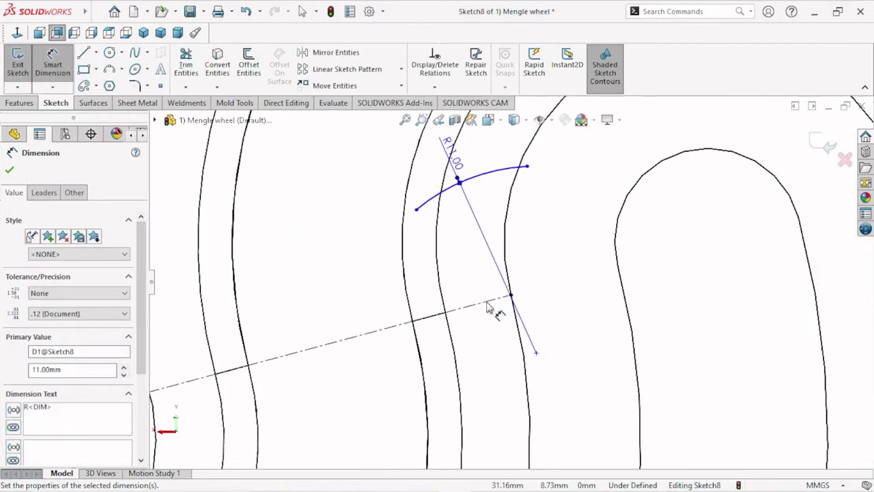
{"action": "scroll", "coordinate": [520, 205], "scroll_direction": "down", "scroll_amount": 1}
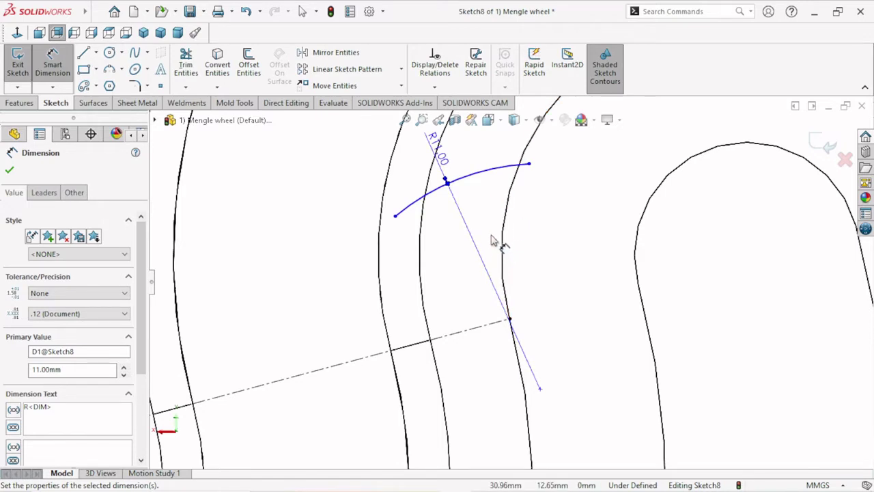
{"action": "scroll", "coordinate": [496, 242], "scroll_direction": "down", "scroll_amount": 1}
{"action": "scroll", "coordinate": [480, 266], "scroll_direction": "up", "scroll_amount": 1}
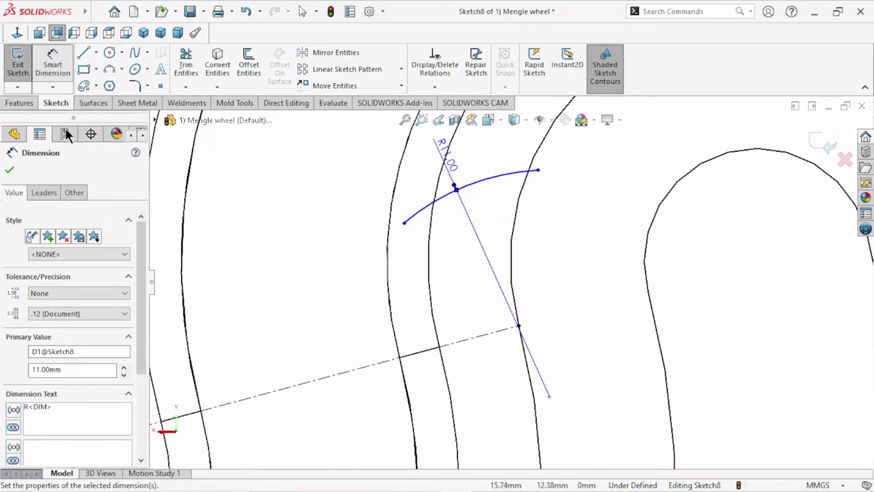
Set the arc's left end point 0.75 mm from the centerline
{"action": "left_click", "coordinate": [407, 328]}
{"action": "left_click", "coordinate": [425, 358]}
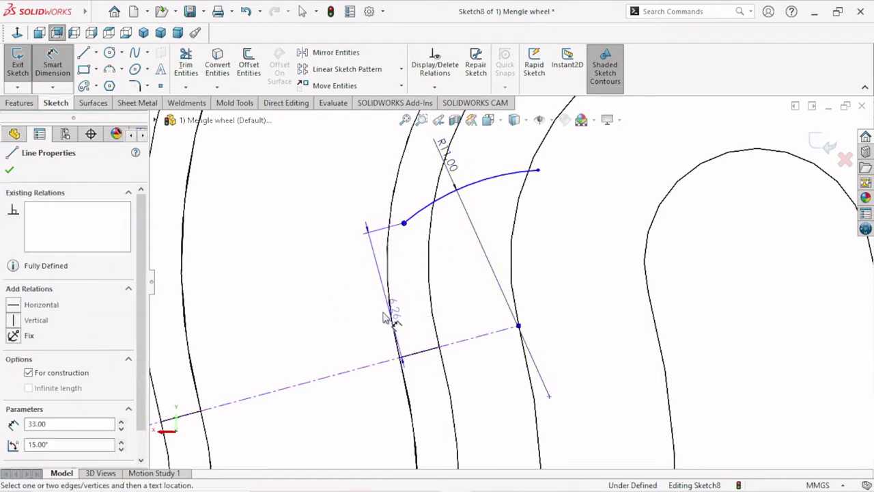
{"action": "left_click", "coordinate": [372, 316]}
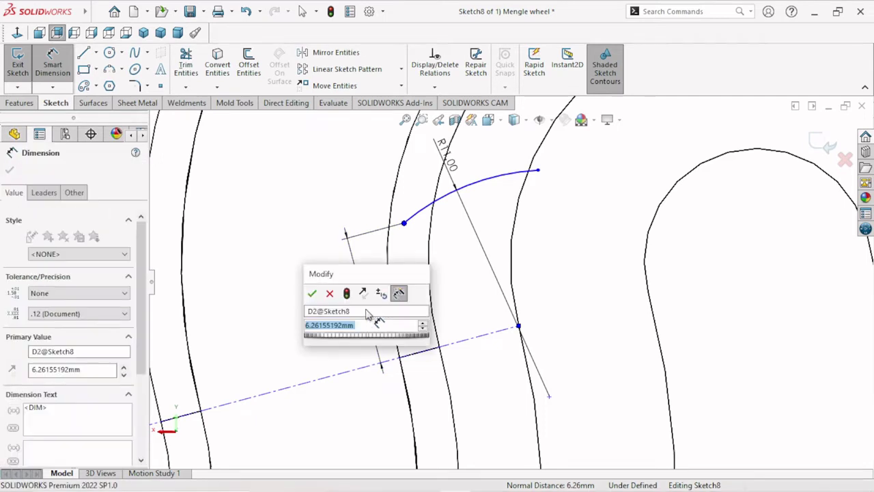
{"action": "type", "text": "0.75"}
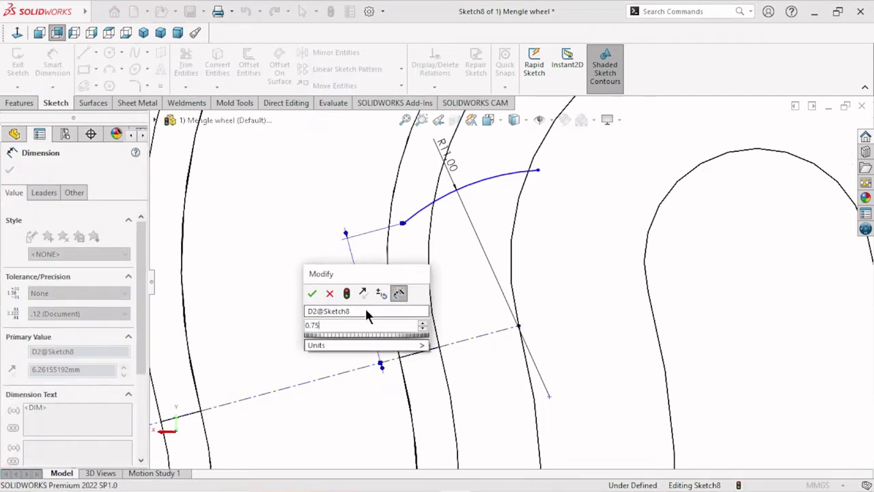
{"action": "left_click", "coordinate": [311, 294]}
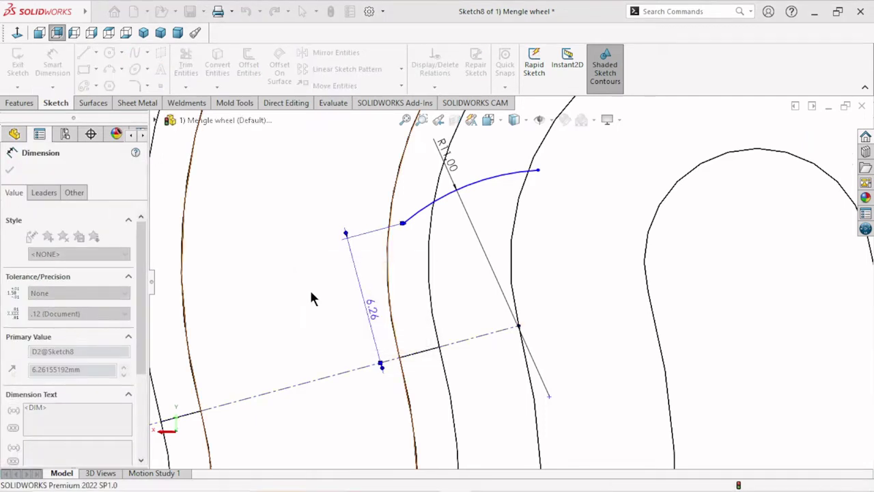
{"action": "scroll", "coordinate": [476, 378], "scroll_direction": "up", "scroll_amount": 2}
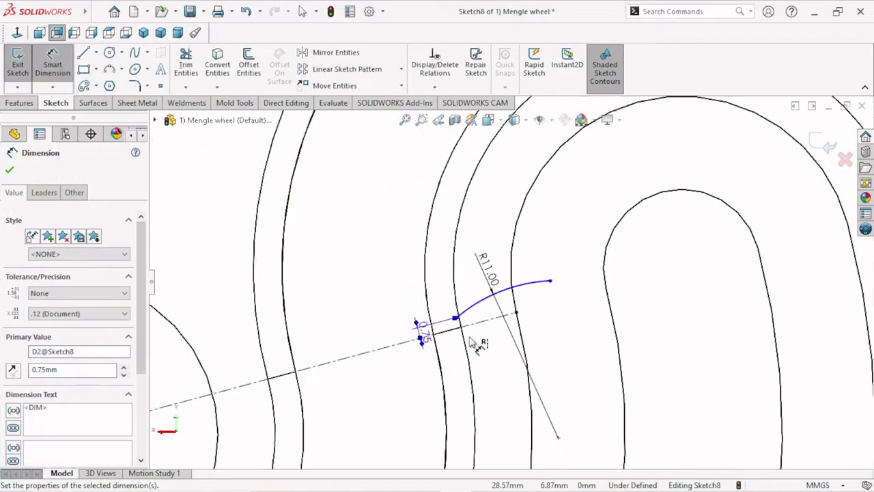
{"action": "scroll", "coordinate": [481, 342], "scroll_direction": "down", "scroll_amount": 2}
{"action": "scroll", "coordinate": [492, 324], "scroll_direction": "down", "scroll_amount": 1}
{"action": "scroll", "coordinate": [511, 316], "scroll_direction": "down", "scroll_amount": 1}
{"action": "scroll", "coordinate": [514, 314], "scroll_direction": "down", "scroll_amount": 1}
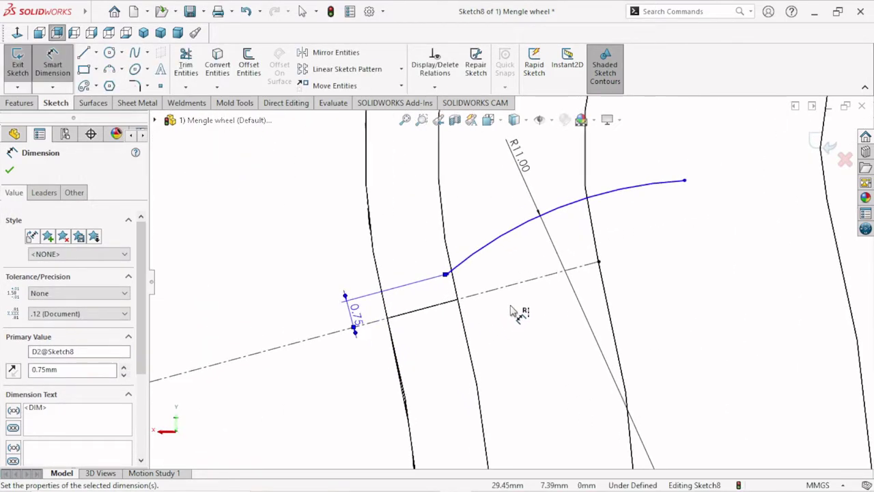
{"action": "scroll", "coordinate": [516, 311], "scroll_direction": "up", "scroll_amount": 1}
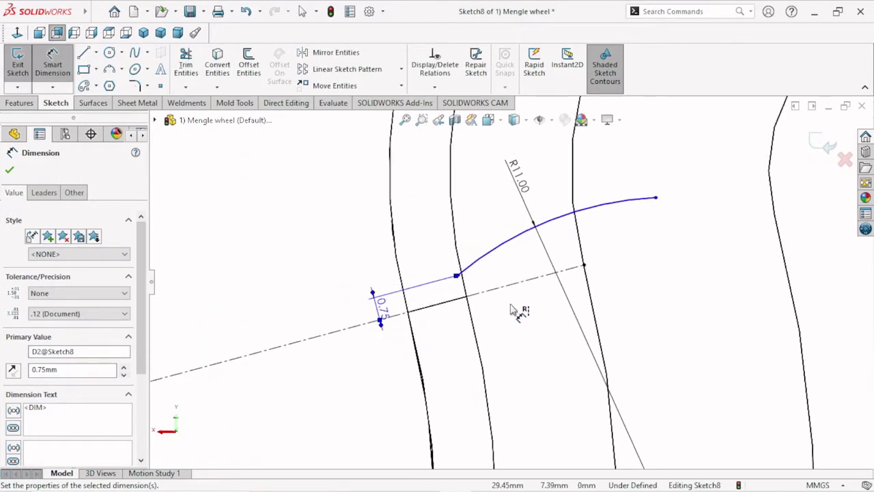
{"action": "left_click", "coordinate": [10, 171]}
{"action": "scroll", "coordinate": [486, 312], "scroll_direction": "up", "scroll_amount": 2}
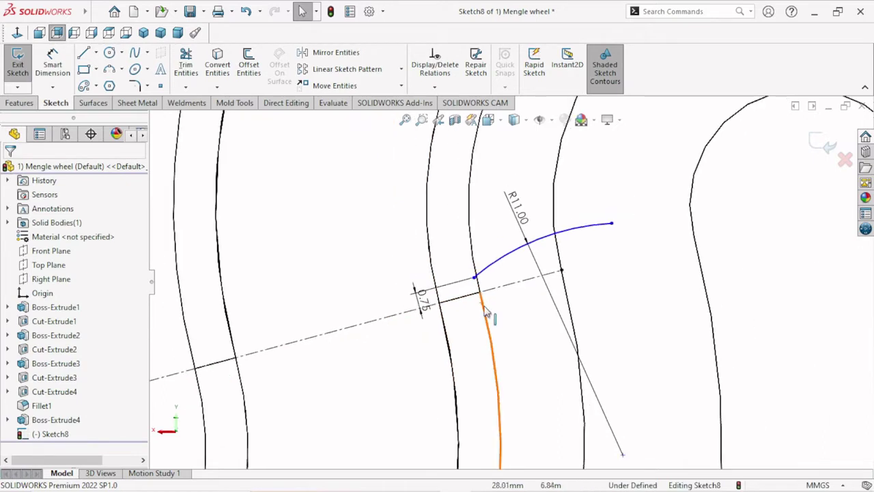
{"action": "scroll", "coordinate": [567, 319], "scroll_direction": "down", "scroll_amount": 2}
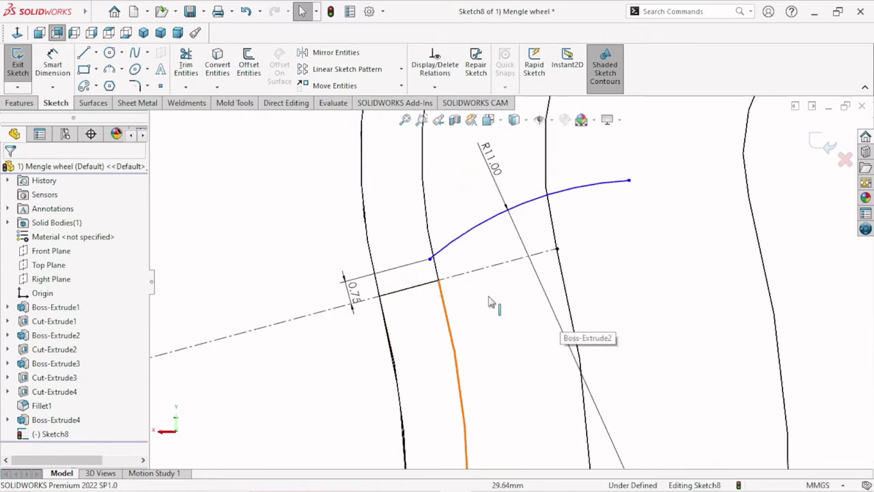
Mirror the arc about the angled centerline
{"action": "left_click", "coordinate": [328, 53]}
{"action": "left_click", "coordinate": [475, 231]}
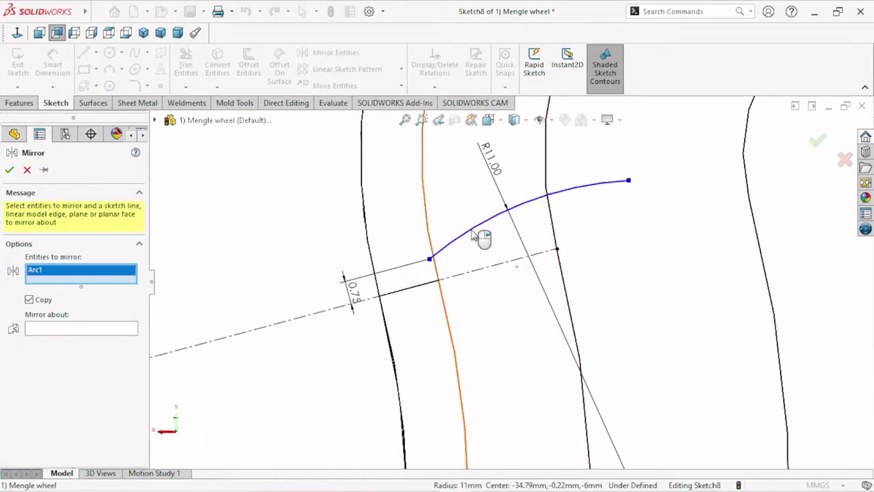
{"action": "left_click", "coordinate": [41, 329]}
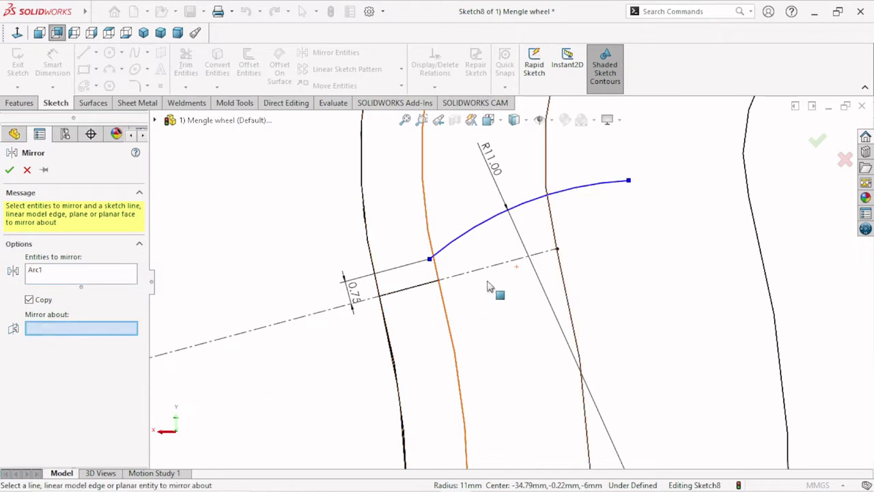
{"action": "left_click", "coordinate": [478, 270]}
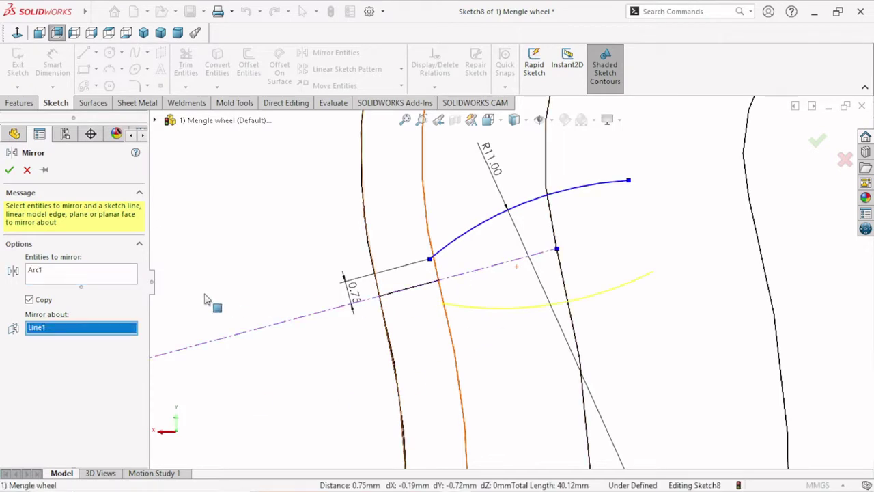
{"action": "left_click", "coordinate": [8, 169]}
{"action": "scroll", "coordinate": [443, 299], "scroll_direction": "down", "scroll_amount": 3}
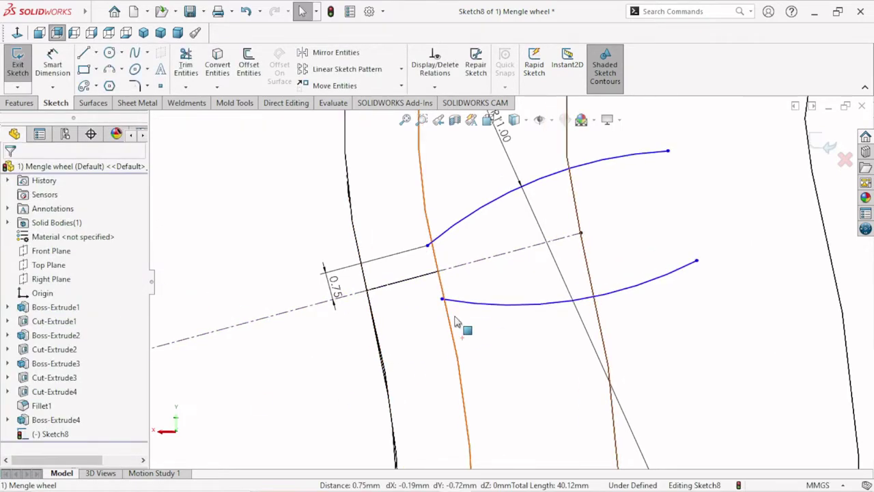
Draw a line joining the upper and lower arc ends on one side of the tooth
{"action": "left_click", "coordinate": [81, 52]}
{"action": "left_click", "coordinate": [426, 230]}
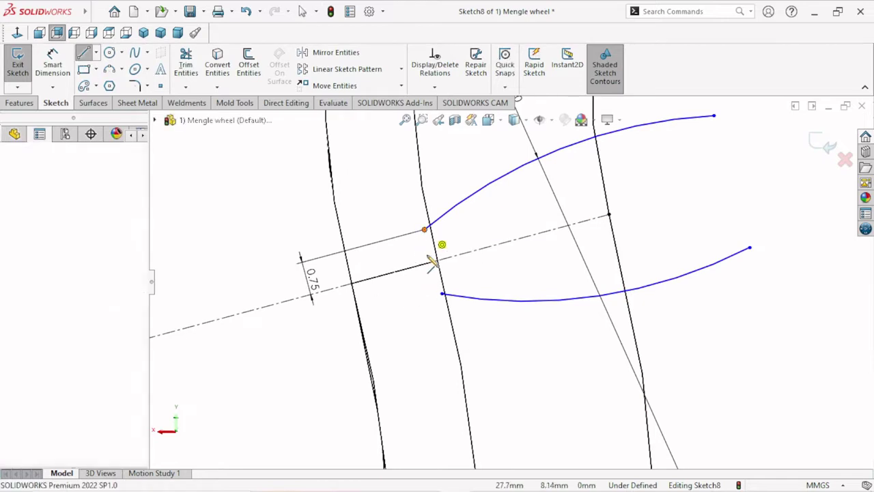
{"action": "left_click", "coordinate": [442, 295]}
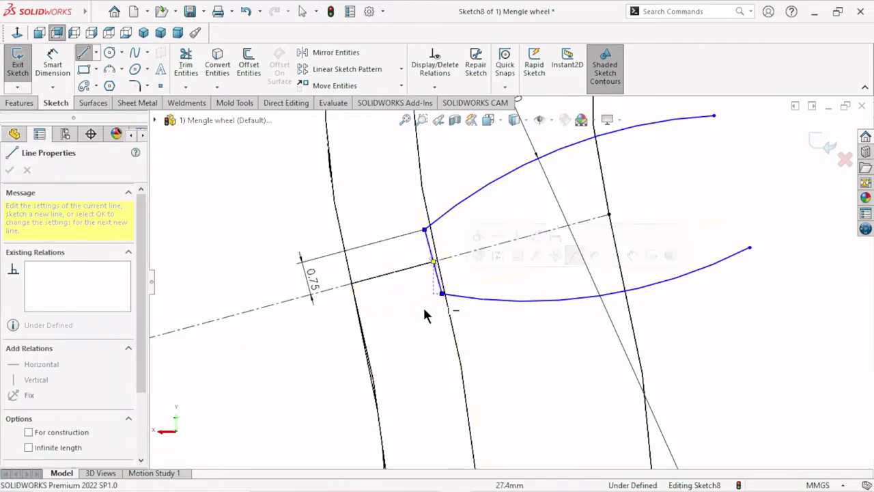
{"action": "right_click", "coordinate": [435, 318]}
{"action": "left_click", "coordinate": [426, 312]}
Draw a second line joining the arc ends on the other side, closing the tooth profile
{"action": "scroll", "coordinate": [415, 345], "scroll_direction": "up", "scroll_amount": 3}
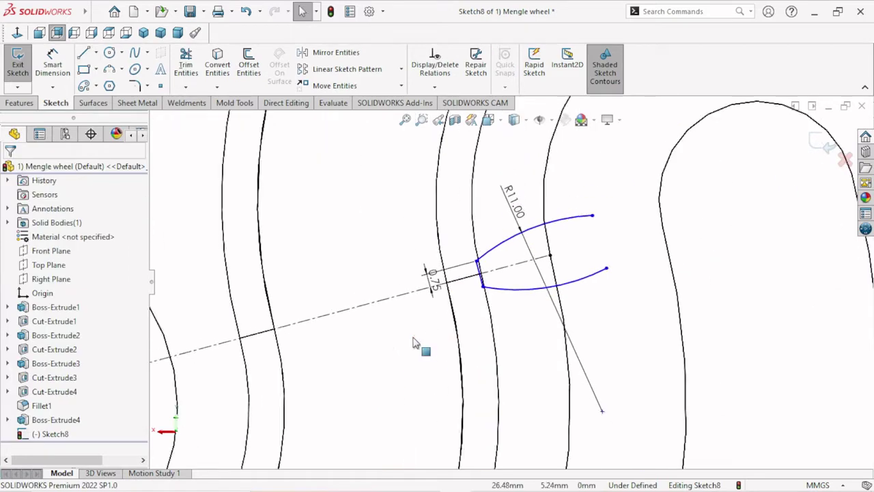
{"action": "scroll", "coordinate": [412, 344], "scroll_direction": "up", "scroll_amount": 2}
{"action": "scroll", "coordinate": [412, 344], "scroll_direction": "up", "scroll_amount": 3}
{"action": "scroll", "coordinate": [418, 354], "scroll_direction": "up", "scroll_amount": 2}
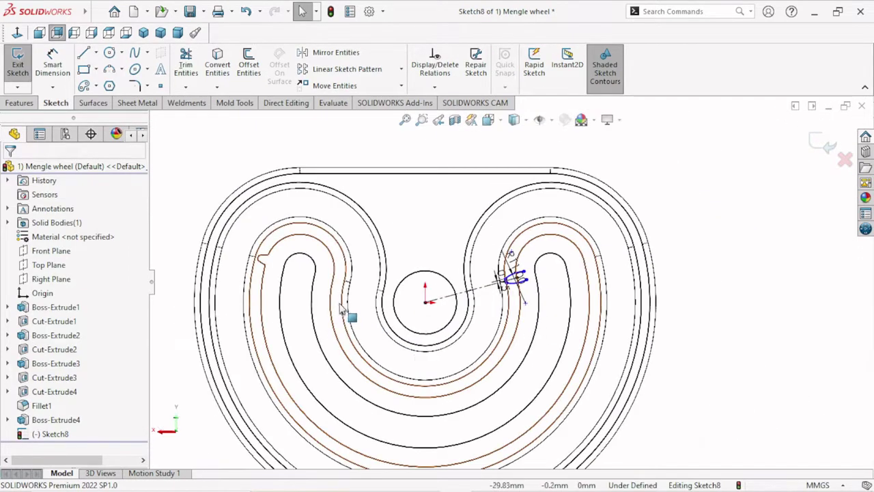
{"action": "scroll", "coordinate": [403, 308], "scroll_direction": "down", "scroll_amount": 1}
{"action": "scroll", "coordinate": [539, 282], "scroll_direction": "down", "scroll_amount": 2}
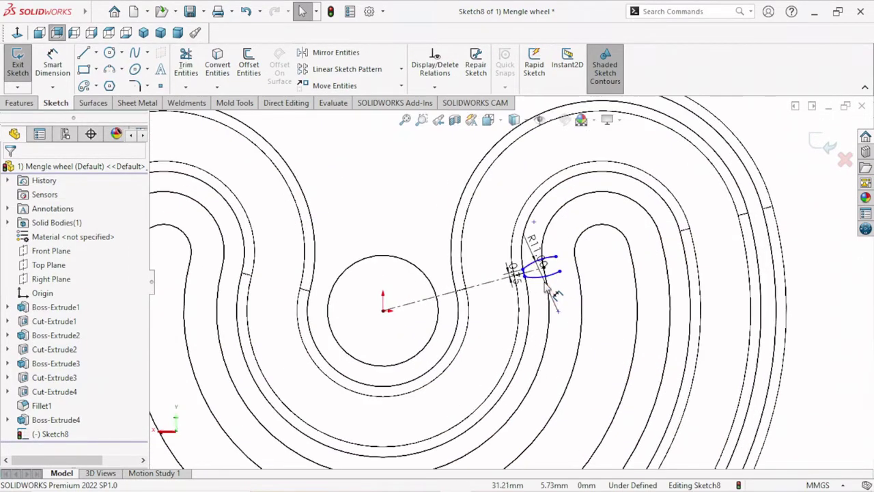
{"action": "scroll", "coordinate": [546, 282], "scroll_direction": "down", "scroll_amount": 2}
{"action": "scroll", "coordinate": [550, 282], "scroll_direction": "down", "scroll_amount": 1}
{"action": "scroll", "coordinate": [543, 287], "scroll_direction": "down", "scroll_amount": 1}
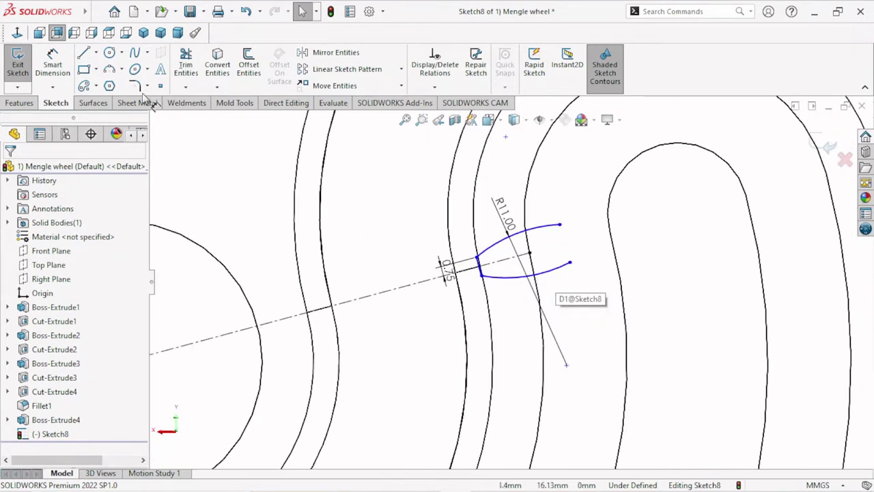
{"action": "scroll", "coordinate": [533, 281], "scroll_direction": "down", "scroll_amount": 3}
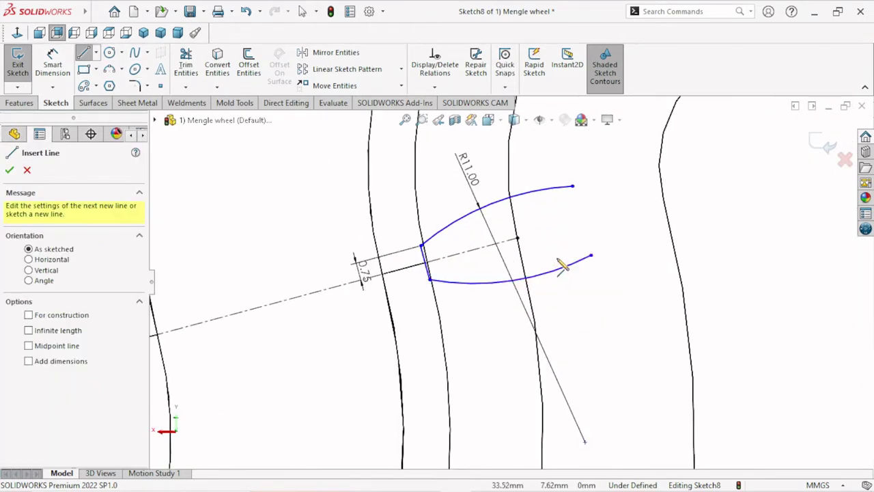
{"action": "left_click", "coordinate": [573, 185]}
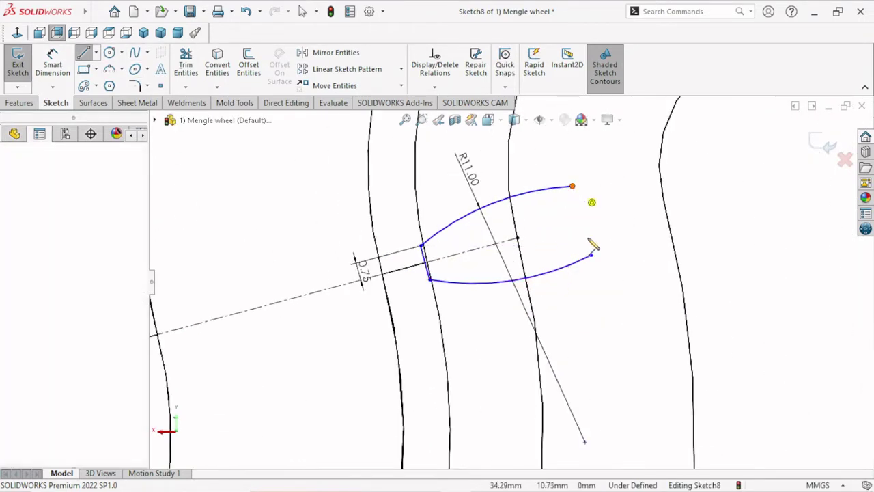
{"action": "left_click", "coordinate": [591, 255]}
{"action": "right_click", "coordinate": [617, 242]}
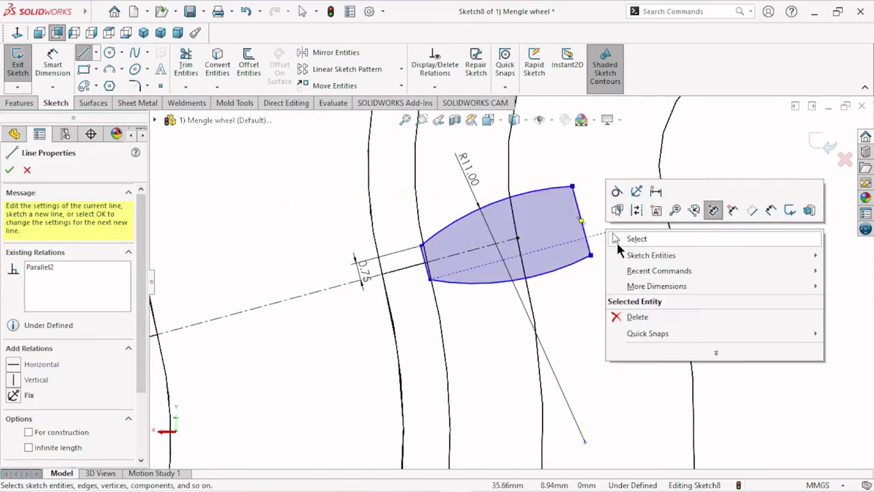
{"action": "left_click", "coordinate": [618, 240]}
{"action": "scroll", "coordinate": [437, 284], "scroll_direction": "down", "scroll_amount": 2}
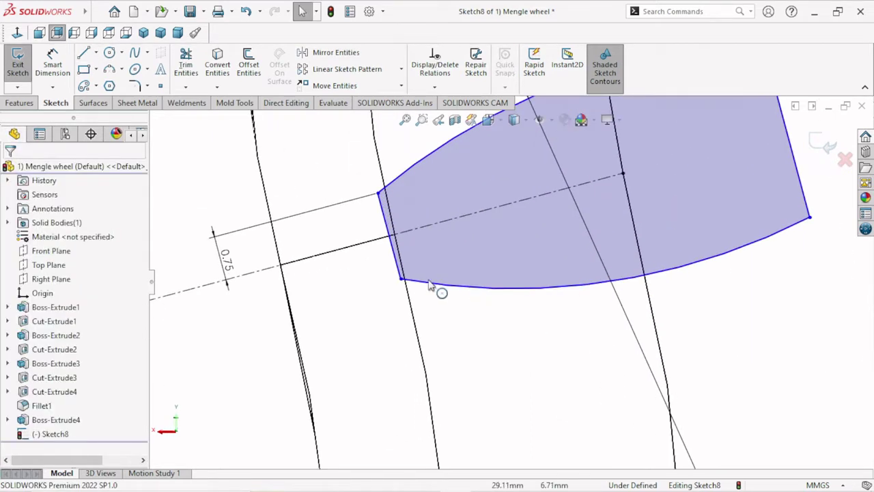
Dimension the tooth's length to 3 mm
{"action": "left_click", "coordinate": [51, 63]}
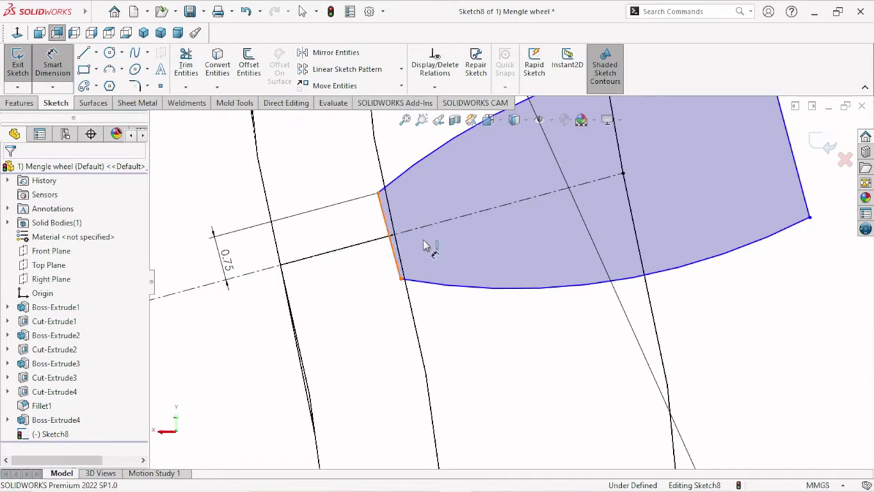
{"action": "left_click_drag", "start_coordinate": [397, 236], "coordinate": [629, 179]}
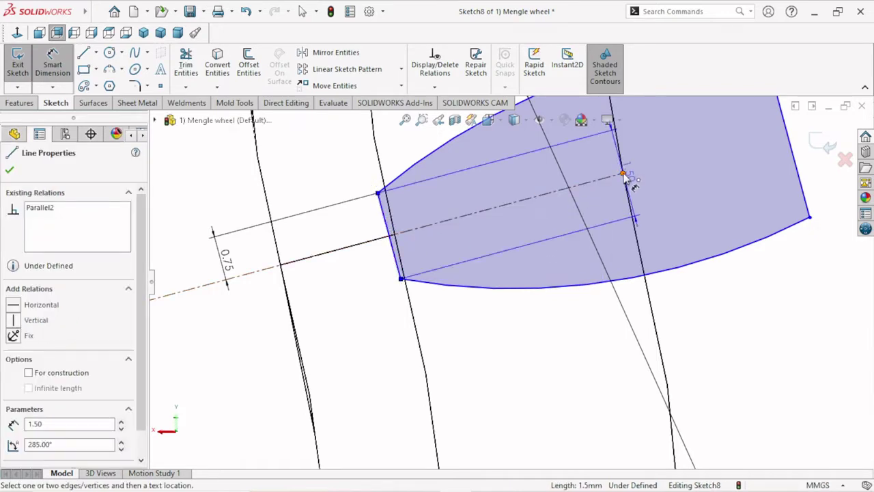
{"action": "left_click", "coordinate": [624, 175]}
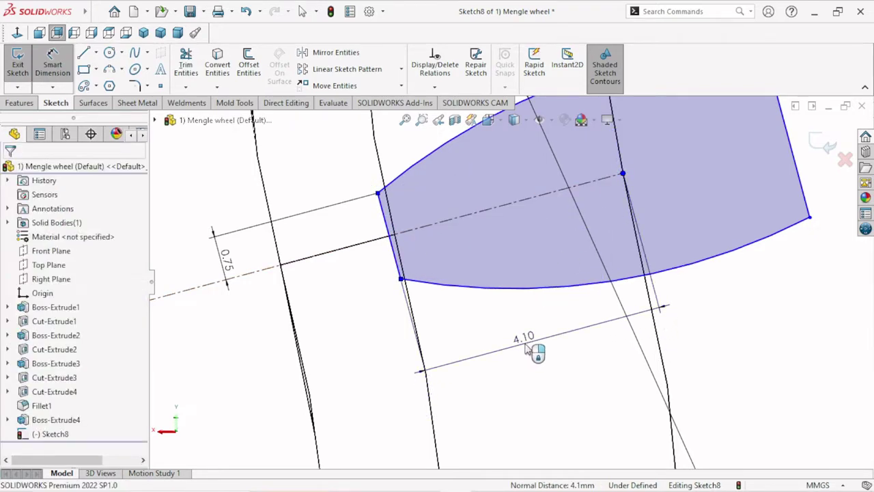
{"action": "left_click", "coordinate": [526, 347]}
{"action": "type", "text": "3"}
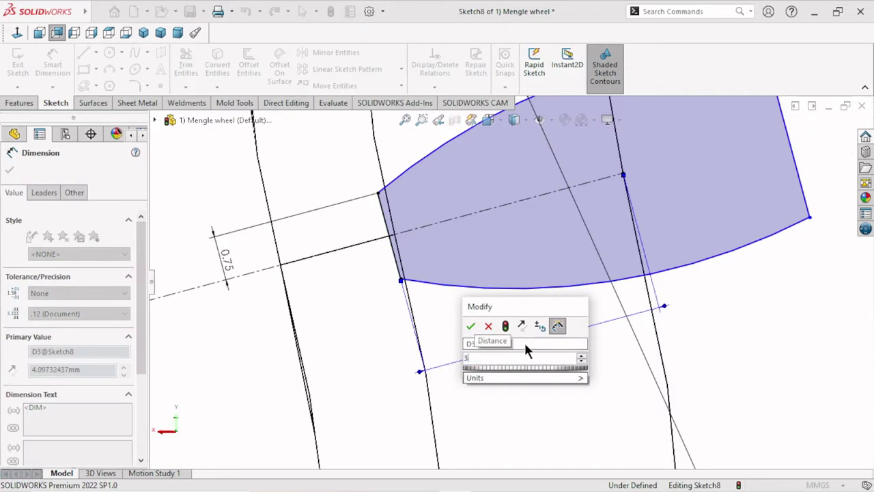
{"action": "left_click", "coordinate": [470, 327]}
{"action": "scroll", "coordinate": [462, 335], "scroll_direction": "up", "scroll_amount": 3}
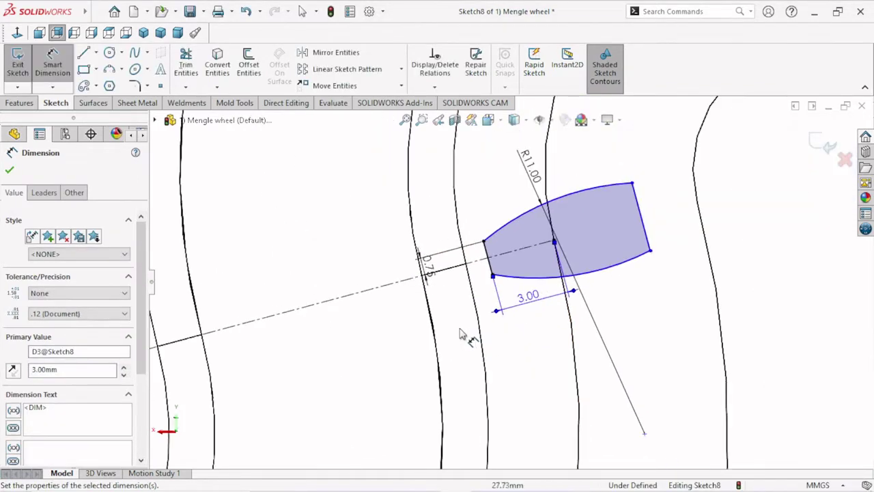
{"action": "scroll", "coordinate": [567, 330], "scroll_direction": "up", "scroll_amount": 3}
{"action": "scroll", "coordinate": [374, 380], "scroll_direction": "up", "scroll_amount": 2}
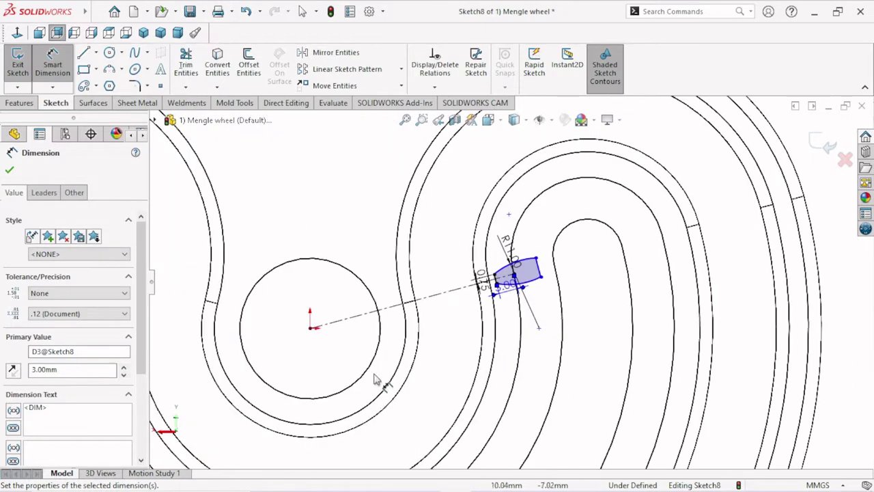
Set the tooth's outer edge 34 mm from the wheel centre
{"action": "left_click", "coordinate": [311, 328]}
{"action": "scroll", "coordinate": [542, 318], "scroll_direction": "down", "scroll_amount": 3}
{"action": "scroll", "coordinate": [536, 205], "scroll_direction": "down", "scroll_amount": 2}
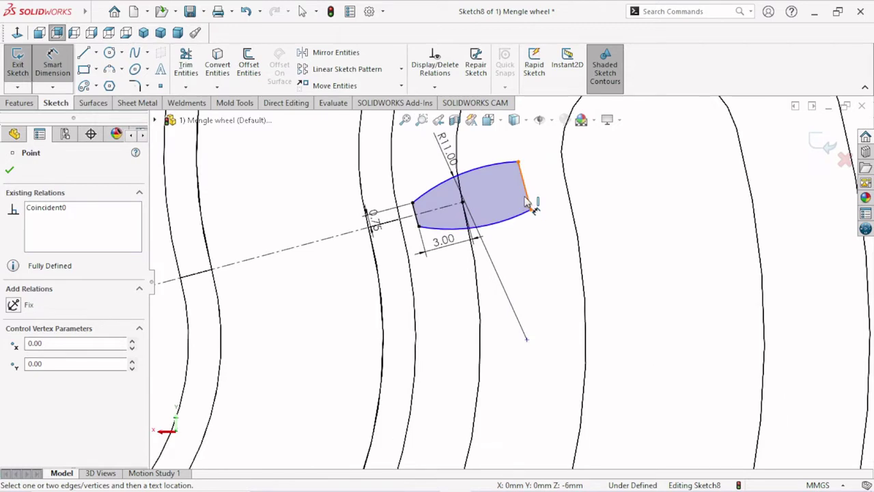
{"action": "left_click", "coordinate": [531, 204]}
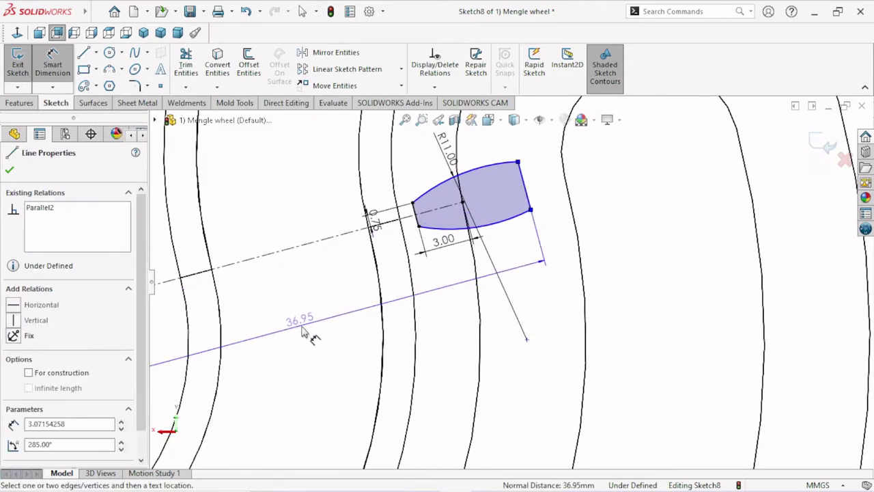
{"action": "left_click", "coordinate": [303, 328]}
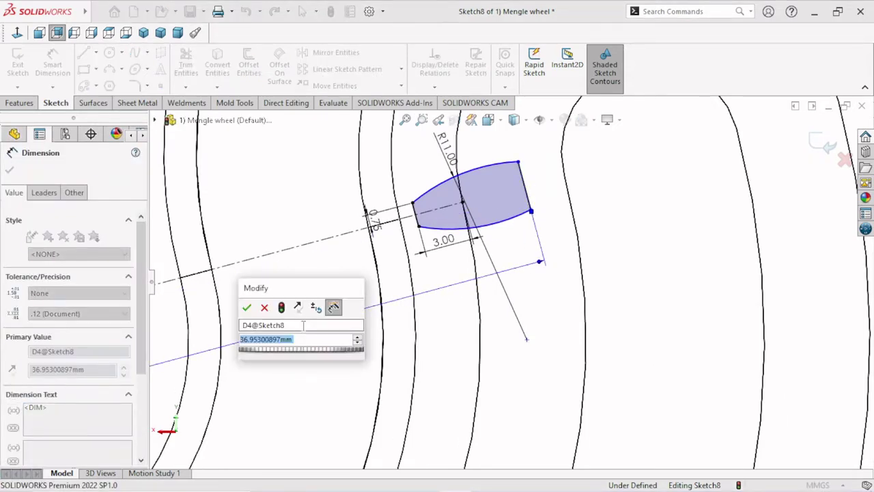
{"action": "left_click", "coordinate": [246, 307]}
{"action": "type", "text": "34"}
{"action": "key", "text": "Return"}
{"action": "scroll", "coordinate": [390, 338], "scroll_direction": "up", "scroll_amount": 5}
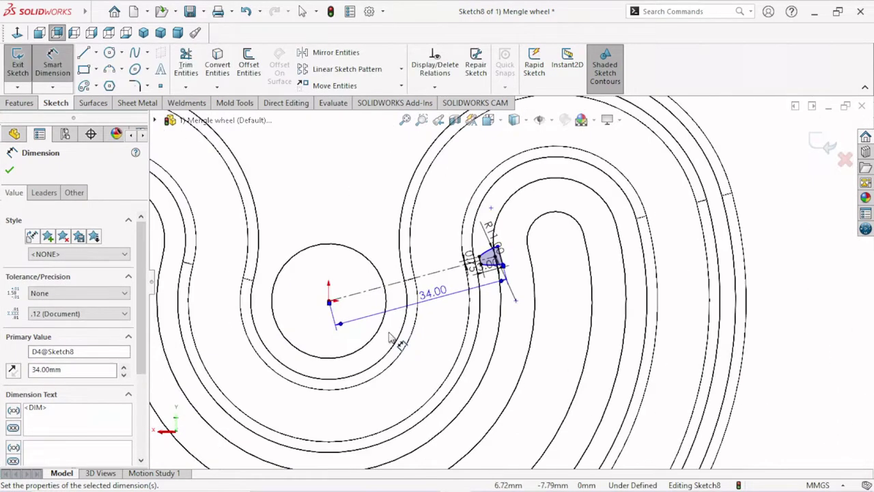
{"action": "scroll", "coordinate": [431, 354], "scroll_direction": "up", "scroll_amount": 2}
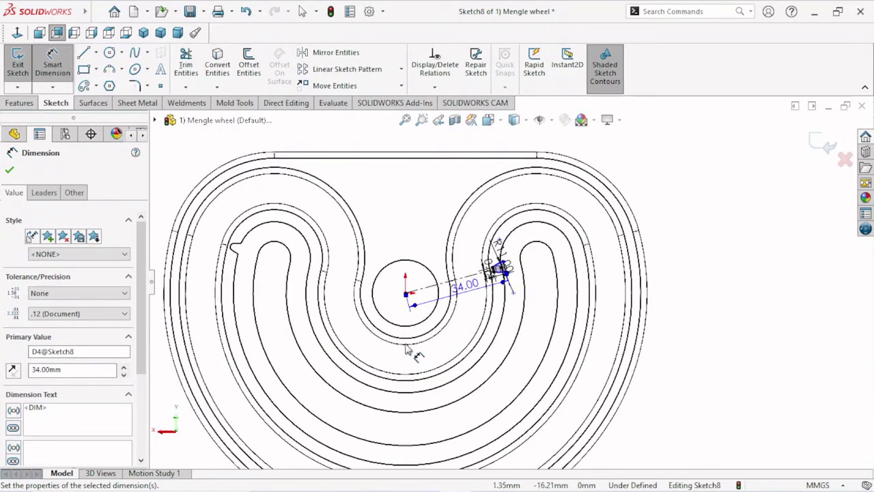
{"action": "left_click", "coordinate": [8, 175]}
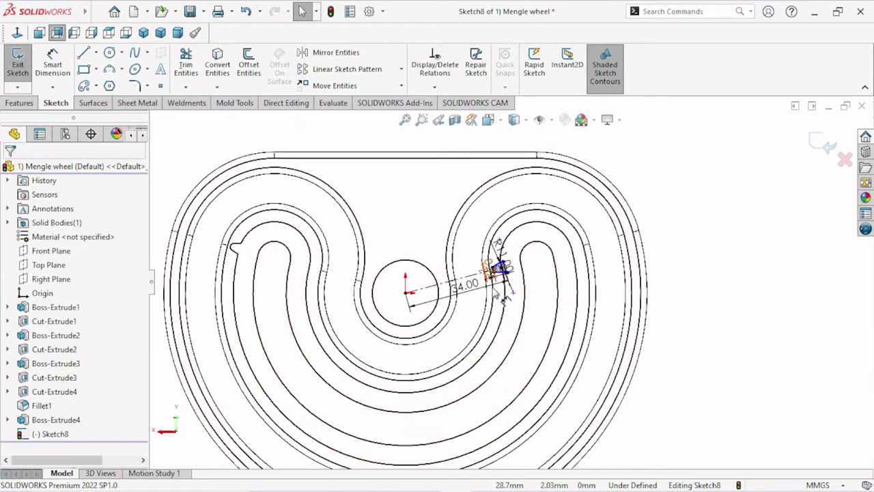
Move the 3.00 and 0.75 dimensions clear of the tooth and finish dimensioning
{"action": "scroll", "coordinate": [497, 294], "scroll_direction": "down", "scroll_amount": 2}
{"action": "scroll", "coordinate": [505, 288], "scroll_direction": "down", "scroll_amount": 2}
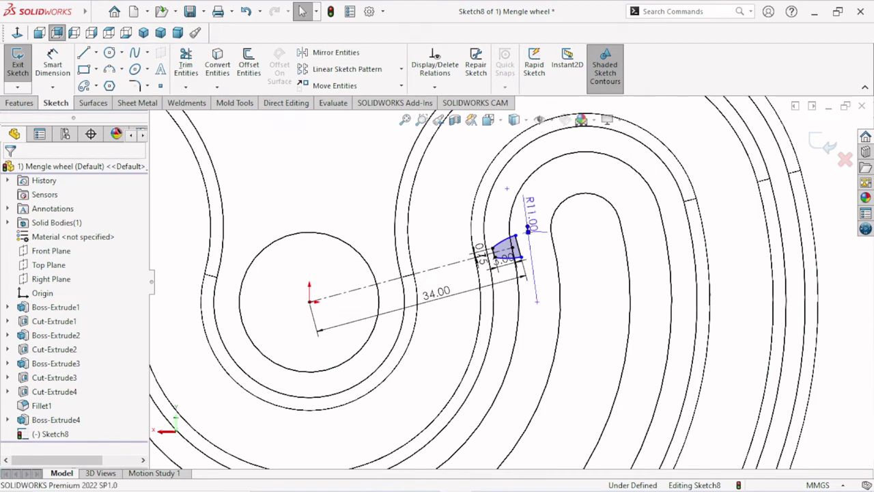
{"action": "left_click", "coordinate": [526, 209]}
{"action": "scroll", "coordinate": [509, 278], "scroll_direction": "down", "scroll_amount": 3}
{"action": "mouse_move", "coordinate": [509, 279]}
{"action": "left_mouse_down"}
{"action": "mouse_move", "coordinate": [514, 333]}
{"action": "mouse_move", "coordinate": [497, 304]}
{"action": "left_mouse_up"}
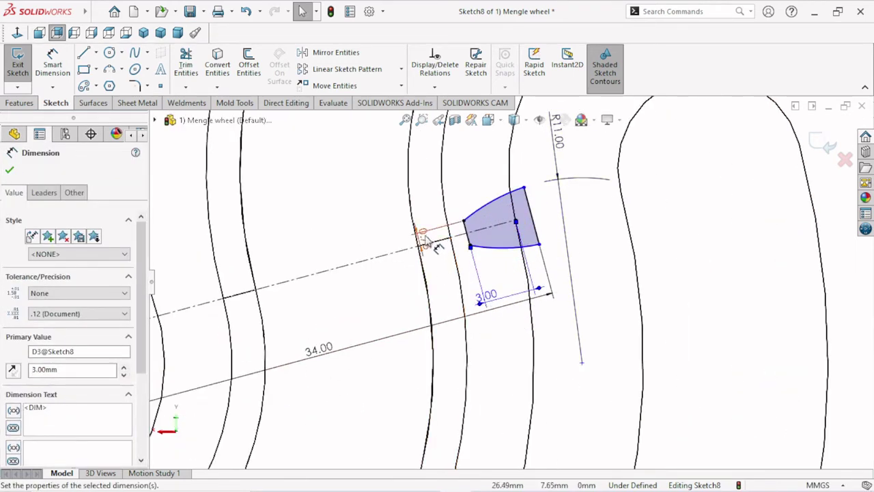
{"action": "left_click", "coordinate": [387, 211]}
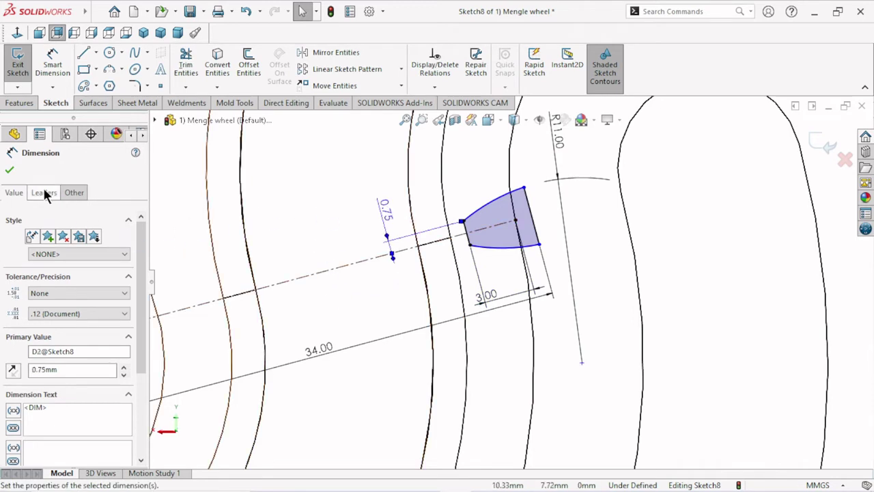
{"action": "left_click", "coordinate": [10, 168]}
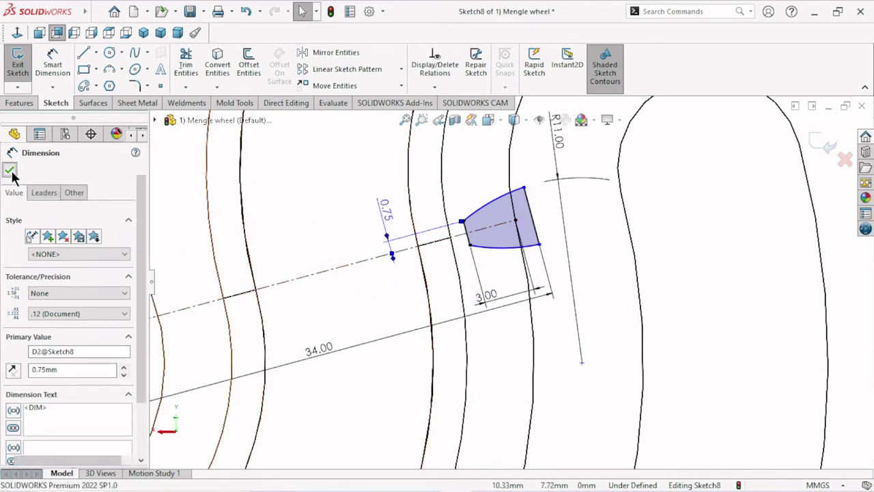
{"action": "left_click", "coordinate": [19, 102]}
Start an extruded boss of the tooth profile and switch the model to shaded display
{"action": "left_click", "coordinate": [27, 64]}
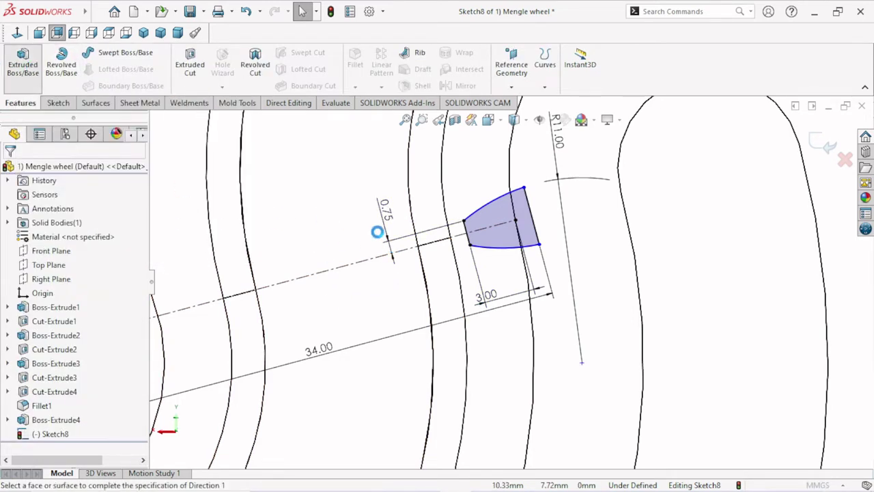
{"action": "left_click", "coordinate": [526, 118]}
{"action": "left_click", "coordinate": [515, 139]}
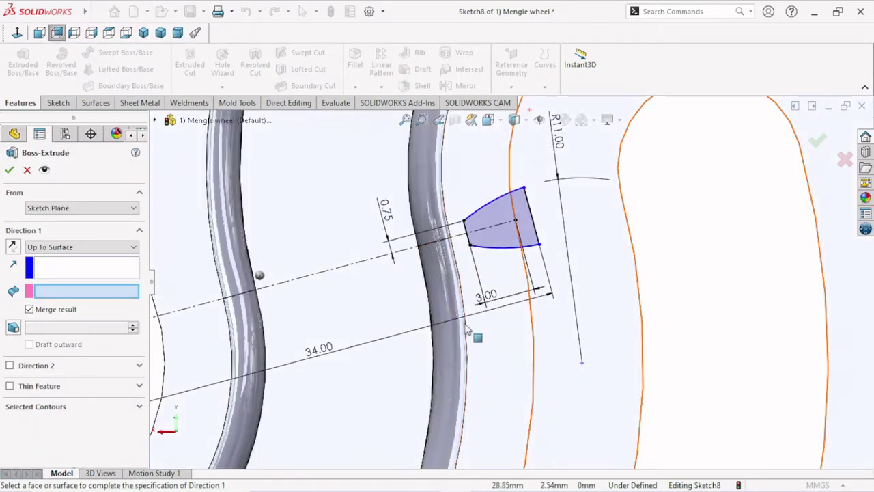
{"action": "scroll", "coordinate": [468, 341], "scroll_direction": "up", "scroll_amount": 5}
{"action": "middle_click_drag", "start_coordinate": [468, 342], "coordinate": [452, 338]}
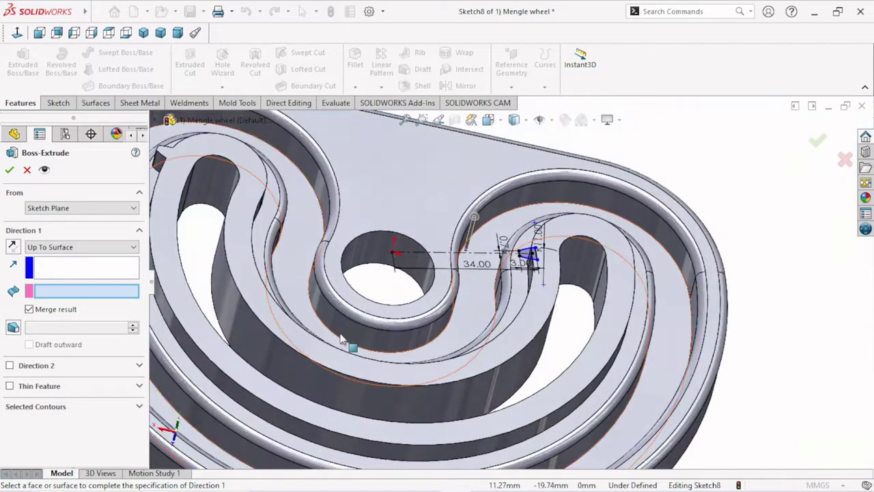
{"action": "scroll", "coordinate": [550, 295], "scroll_direction": "up", "scroll_amount": 3}
{"action": "middle_click_drag", "start_coordinate": [551, 295], "coordinate": [482, 269]}
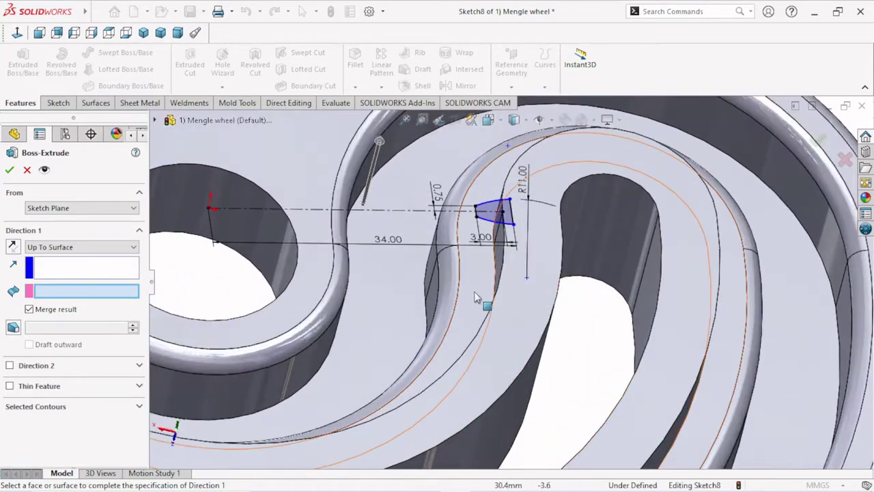
Extrude the tooth up to the track face, creating Boss-Extrude5
{"action": "left_click", "coordinate": [482, 270]}
{"action": "scroll", "coordinate": [482, 315], "scroll_direction": "up", "scroll_amount": 1}
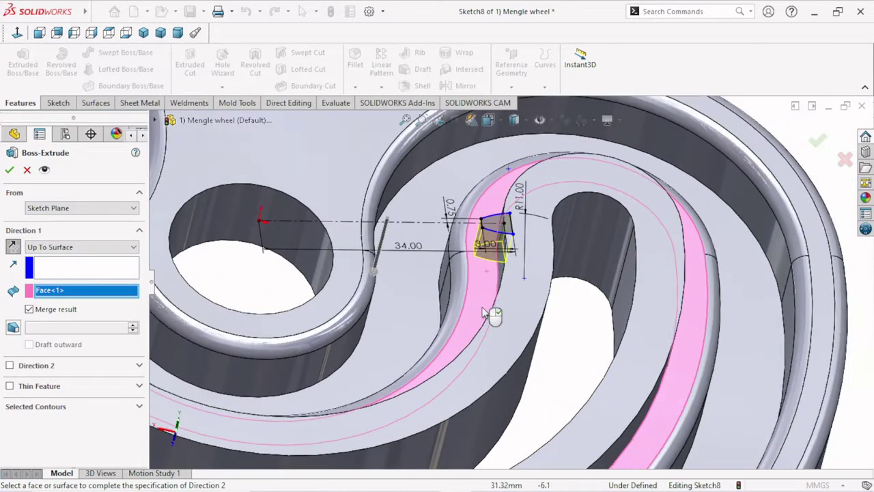
{"action": "left_click", "coordinate": [9, 171]}
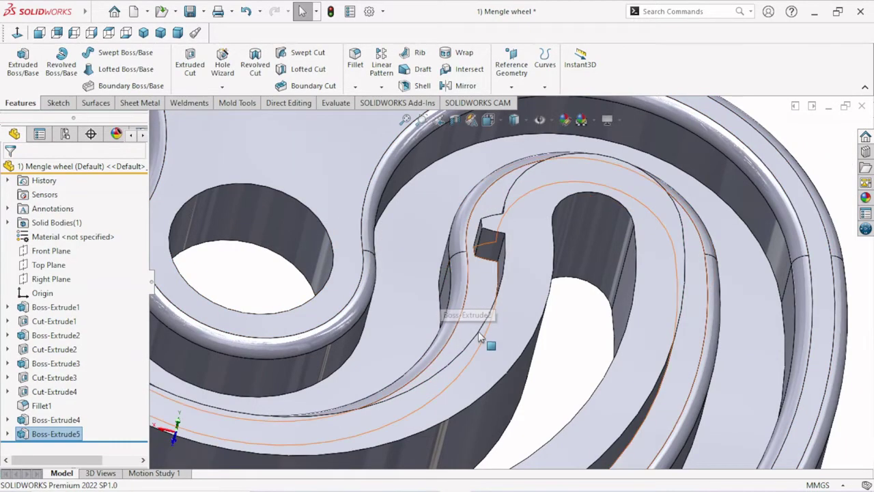
{"action": "left_click", "coordinate": [445, 348]}
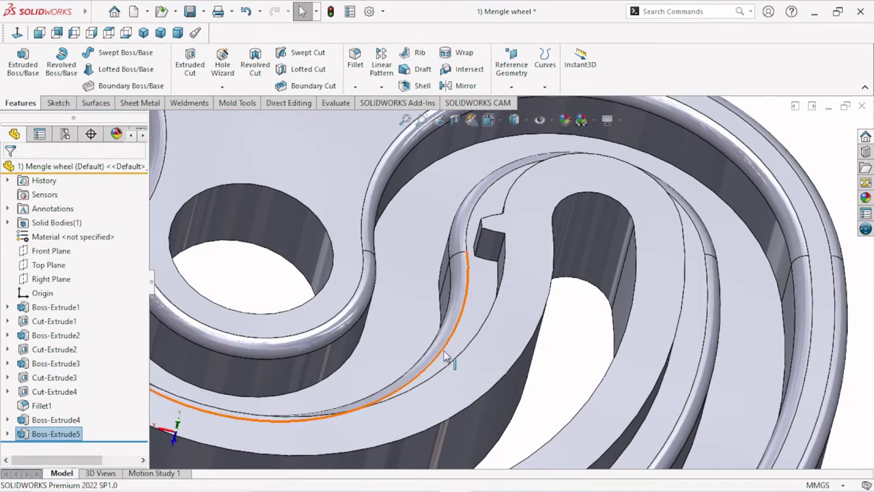
{"action": "scroll", "coordinate": [444, 342], "scroll_direction": "up", "scroll_amount": 3}
{"action": "scroll", "coordinate": [430, 334], "scroll_direction": "up", "scroll_amount": 2}
{"action": "scroll", "coordinate": [427, 333], "scroll_direction": "up", "scroll_amount": 1}
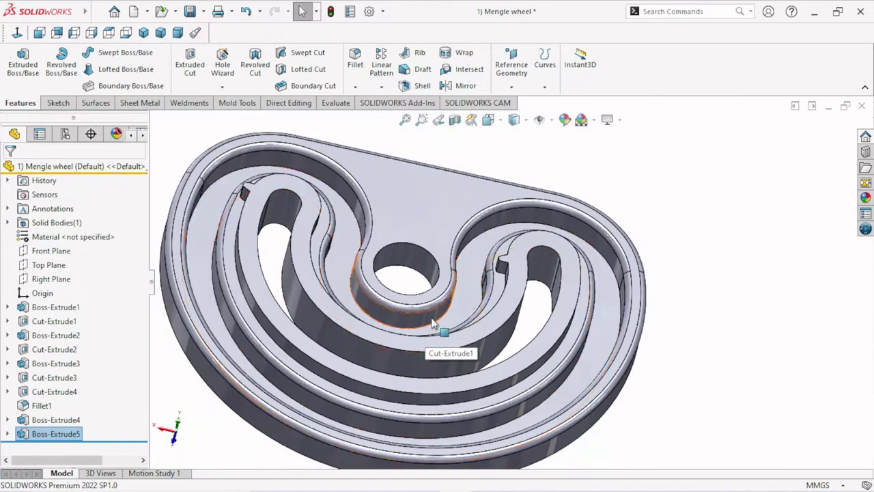
{"action": "scroll", "coordinate": [431, 338], "scroll_direction": "up", "scroll_amount": 2}
Start a circular pattern with the wheel's outer rim face as the rotation reference
{"action": "left_click", "coordinate": [678, 223]}
{"action": "mouse_move", "coordinate": [679, 224]}
{"action": "middle_mouse_down"}
{"action": "mouse_move", "coordinate": [633, 272]}
{"action": "mouse_move", "coordinate": [650, 288]}
{"action": "middle_mouse_up"}
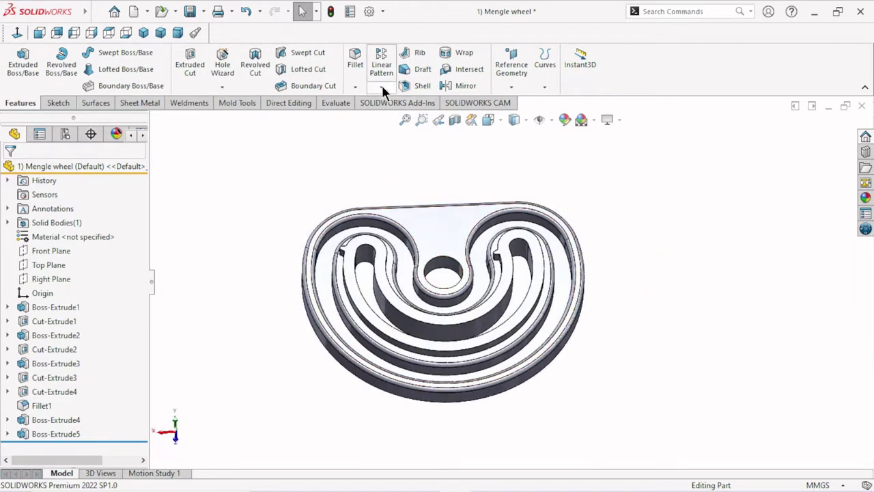
{"action": "left_click", "coordinate": [382, 87]}
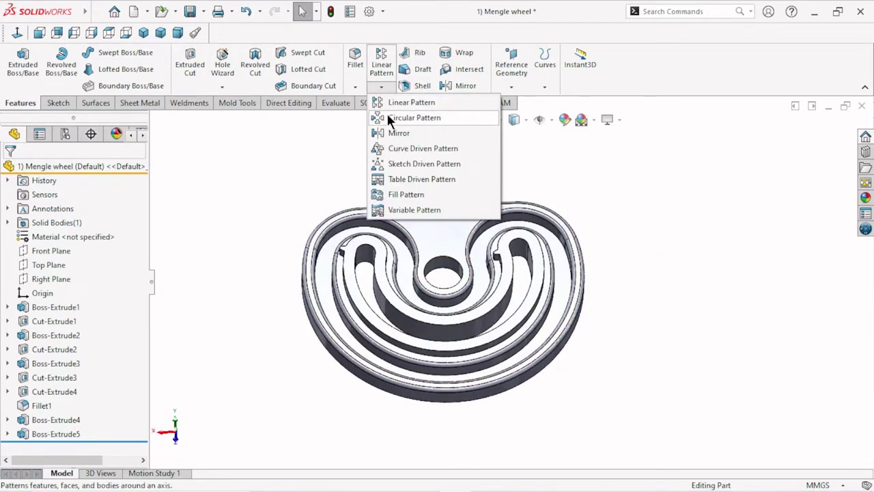
{"action": "left_click", "coordinate": [387, 119]}
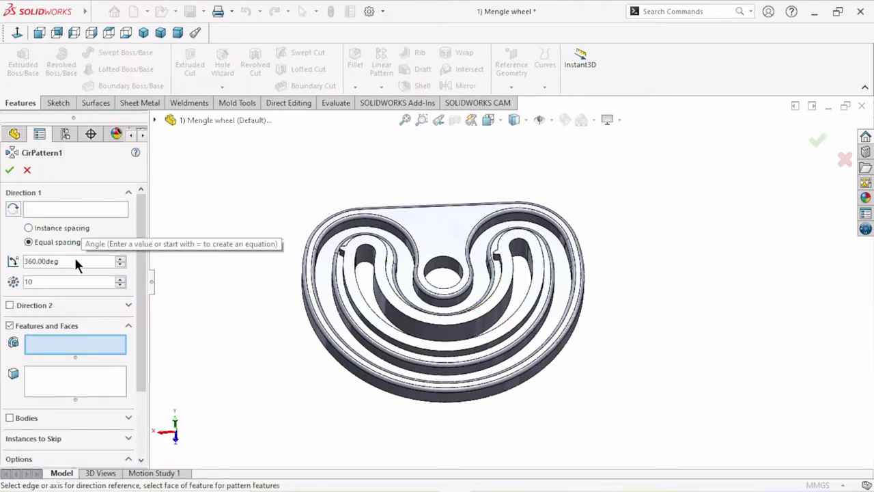
{"action": "left_click", "coordinate": [50, 207]}
{"action": "scroll", "coordinate": [200, 325], "scroll_direction": "down", "scroll_amount": 3}
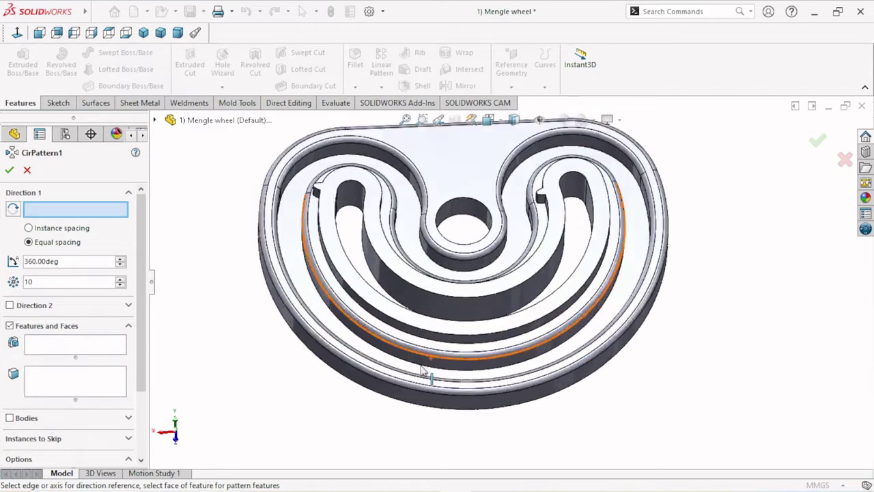
{"action": "middle_click_drag", "start_coordinate": [313, 414], "coordinate": [319, 378]}
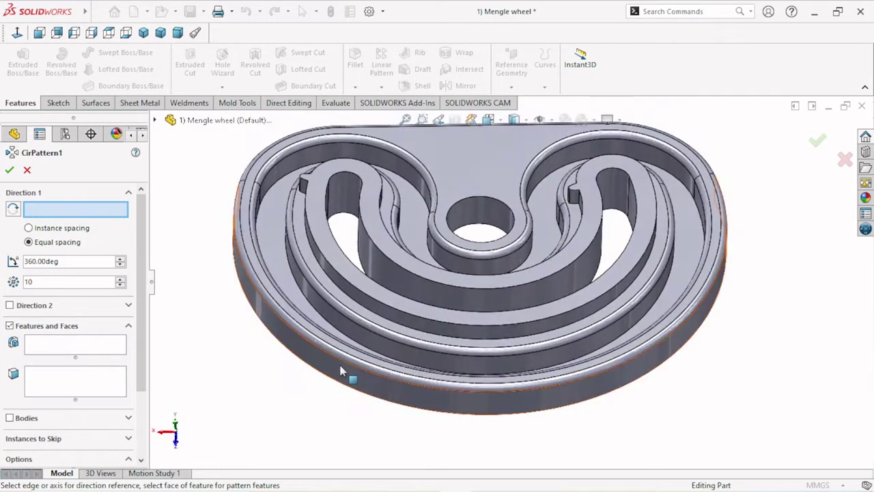
{"action": "left_click", "coordinate": [340, 368]}
Try a reference axis as the rotation reference, then clear it again
{"action": "middle_click_drag", "start_coordinate": [226, 294], "coordinate": [231, 303]}
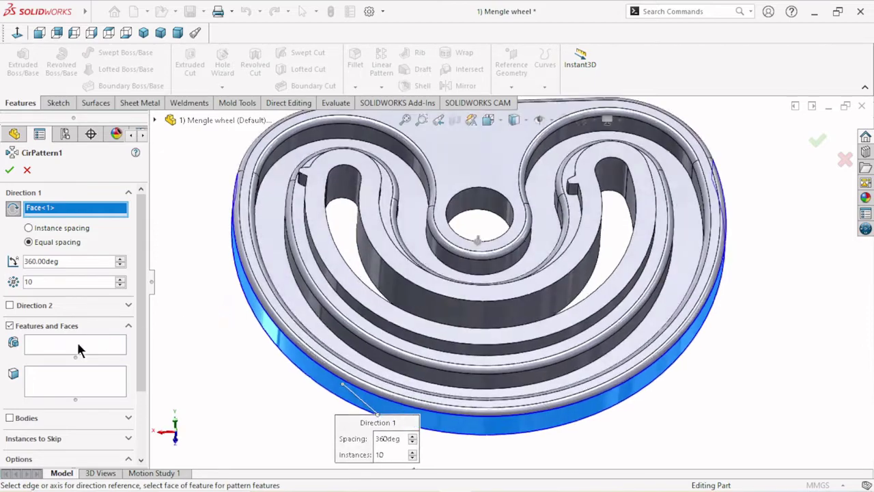
{"action": "left_click", "coordinate": [59, 345]}
{"action": "scroll", "coordinate": [284, 196], "scroll_direction": "down", "scroll_amount": 5}
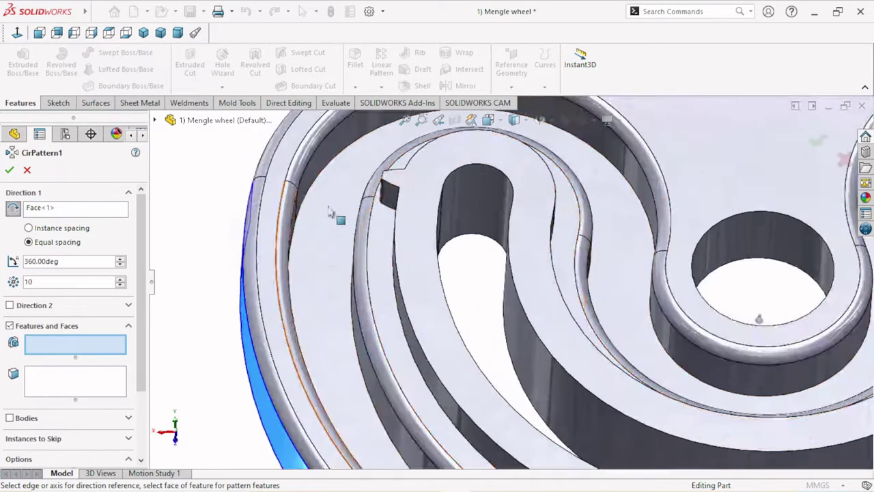
{"action": "left_click", "coordinate": [388, 194]}
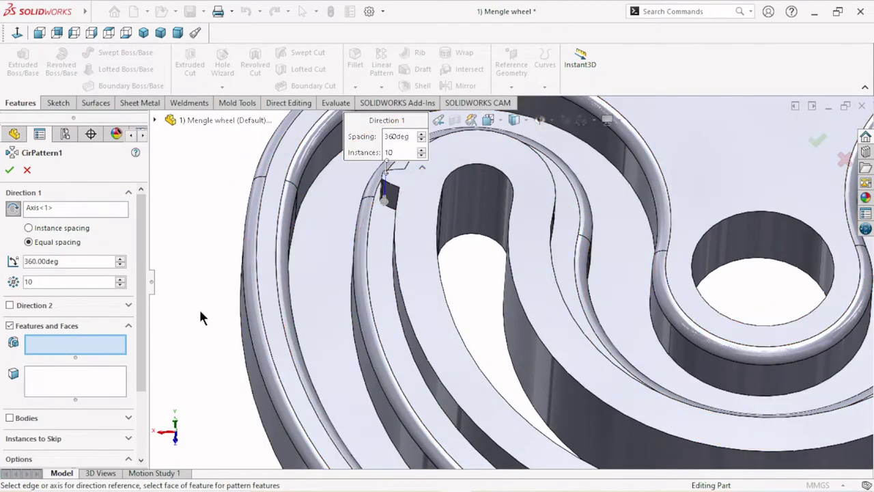
{"action": "scroll", "coordinate": [249, 314], "scroll_direction": "up", "scroll_amount": 2}
{"action": "scroll", "coordinate": [249, 314], "scroll_direction": "up", "scroll_amount": 1}
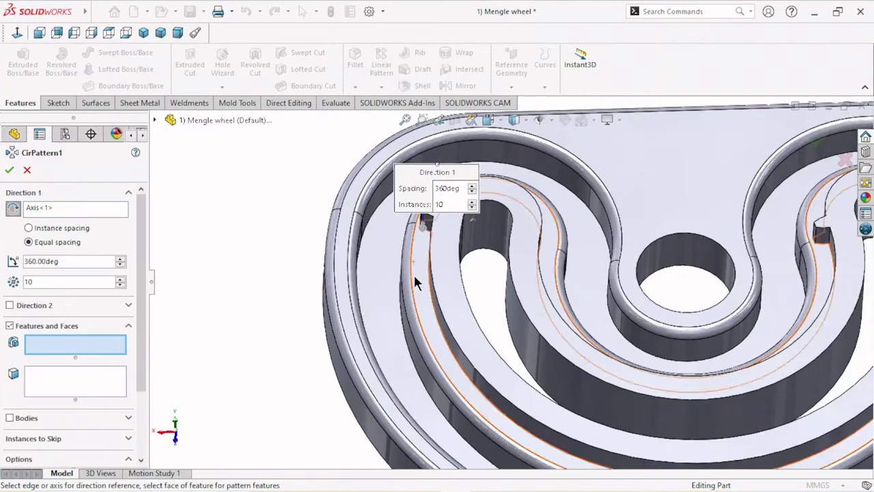
{"action": "right_click", "coordinate": [39, 203]}
{"action": "left_click", "coordinate": [88, 229]}
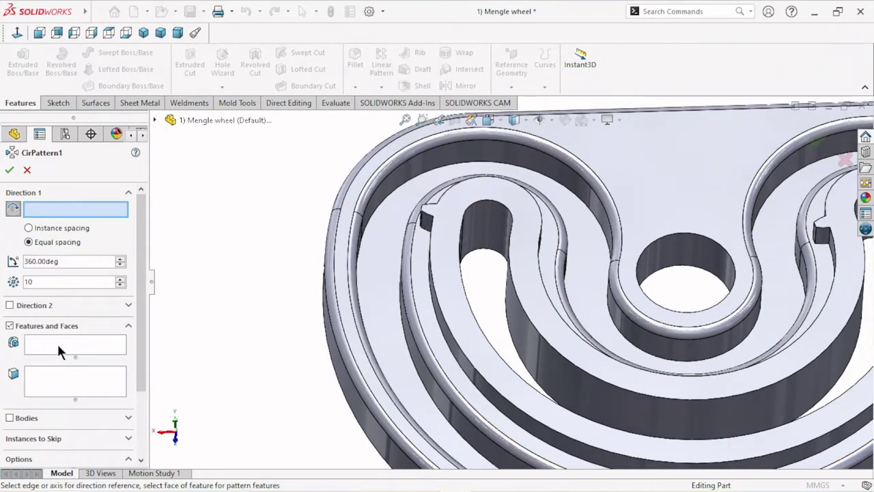
Choose the Boss-Extrude4 tooth as the feature to repeat
{"action": "left_click", "coordinate": [58, 350]}
{"action": "scroll", "coordinate": [464, 239], "scroll_direction": "down", "scroll_amount": 2}
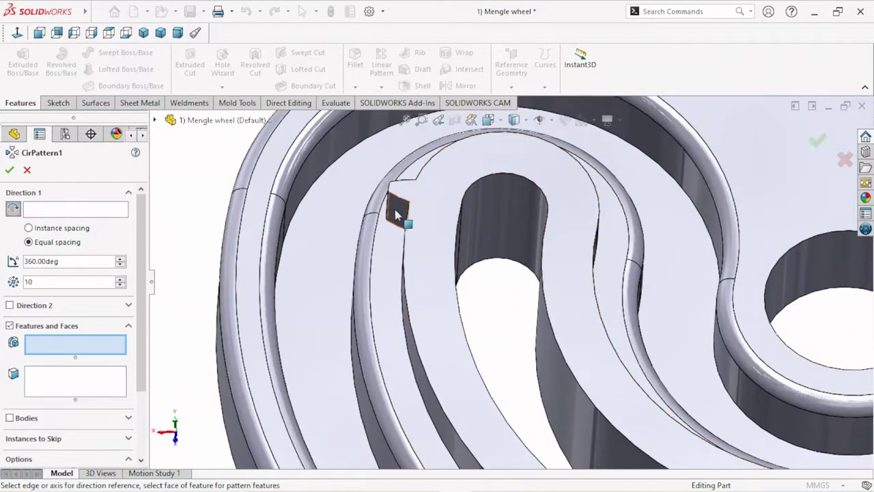
{"action": "left_click", "coordinate": [395, 215]}
{"action": "scroll", "coordinate": [403, 225], "scroll_direction": "up", "scroll_amount": 5}
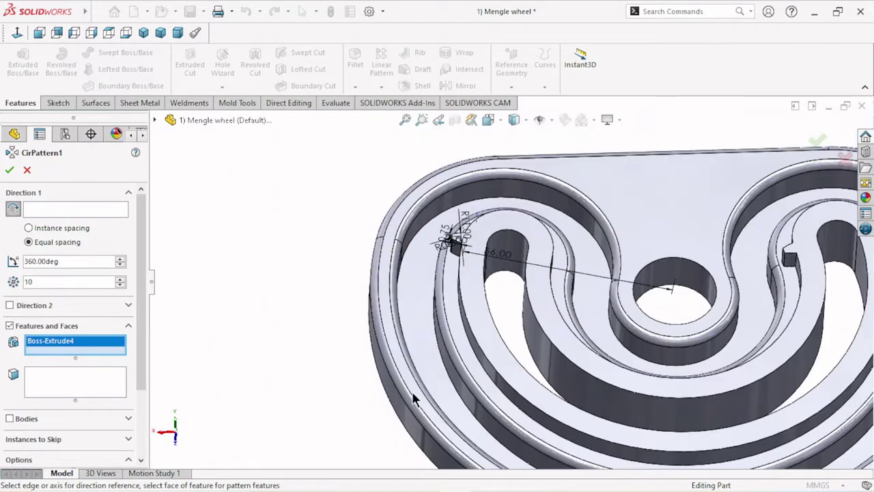
{"action": "middle_click_drag", "start_coordinate": [382, 355], "coordinate": [304, 345], "text": "ctrl"}
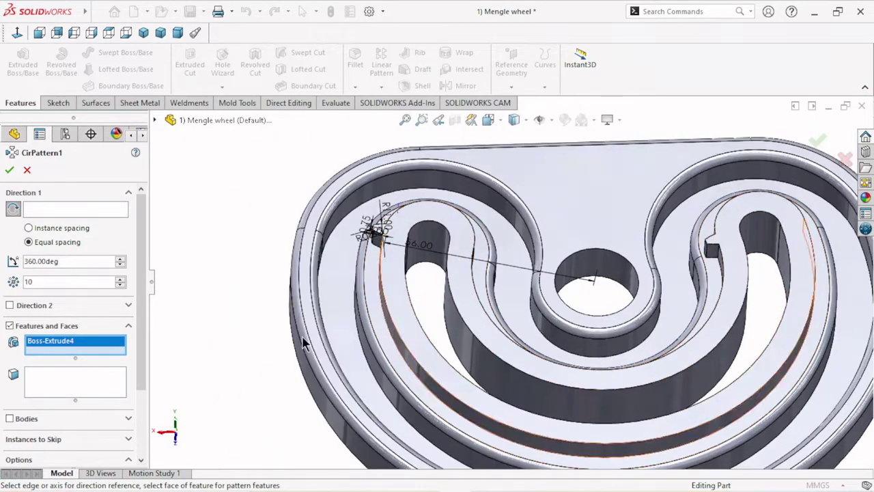
{"action": "left_click", "coordinate": [42, 208]}
{"action": "scroll", "coordinate": [321, 400], "scroll_direction": "down", "scroll_amount": 2}
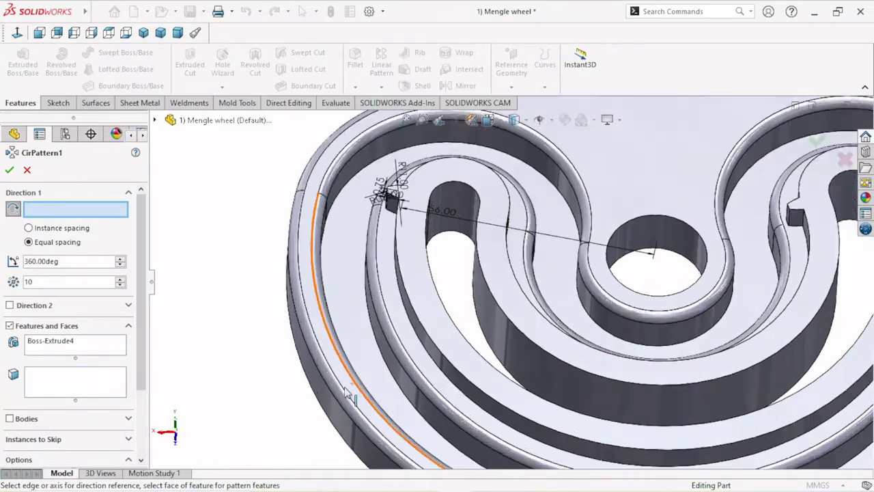
{"action": "scroll", "coordinate": [328, 395], "scroll_direction": "down", "scroll_amount": 1}
Use the outer rim face as reference and set the pattern angle to 210°
{"action": "left_click", "coordinate": [331, 392]}
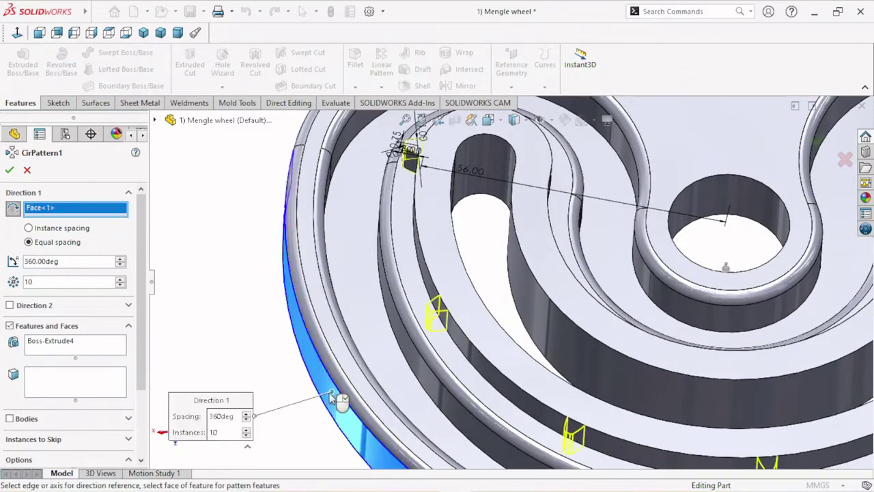
{"action": "scroll", "coordinate": [285, 414], "scroll_direction": "up", "scroll_amount": 2}
{"action": "scroll", "coordinate": [303, 400], "scroll_direction": "up", "scroll_amount": 2}
{"action": "scroll", "coordinate": [588, 273], "scroll_direction": "down", "scroll_amount": 1}
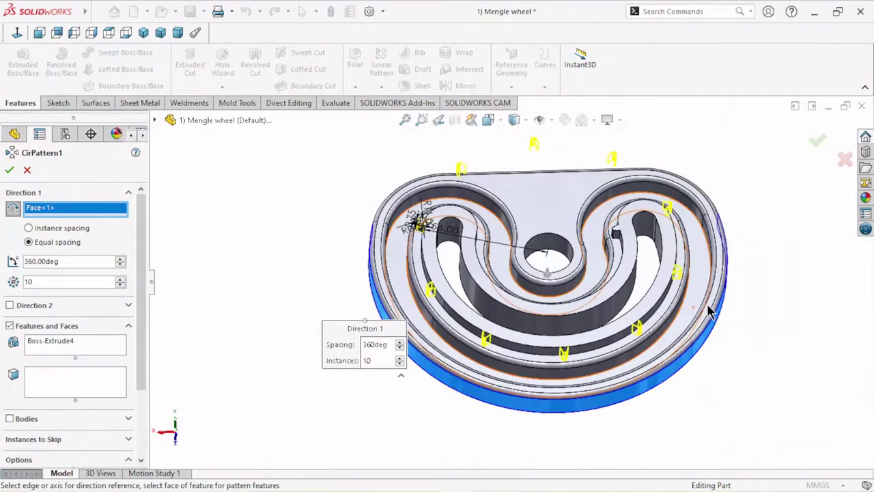
{"action": "scroll", "coordinate": [726, 271], "scroll_direction": "down", "scroll_amount": 1}
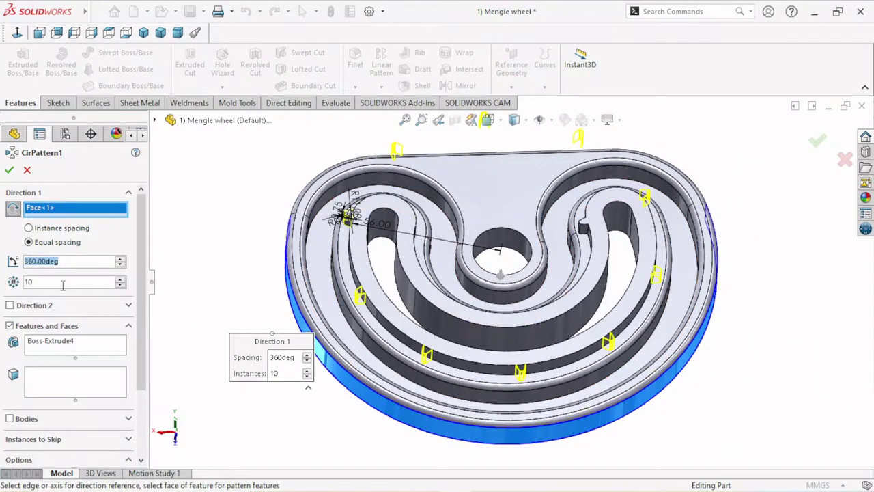
{"action": "type", "text": "210"}
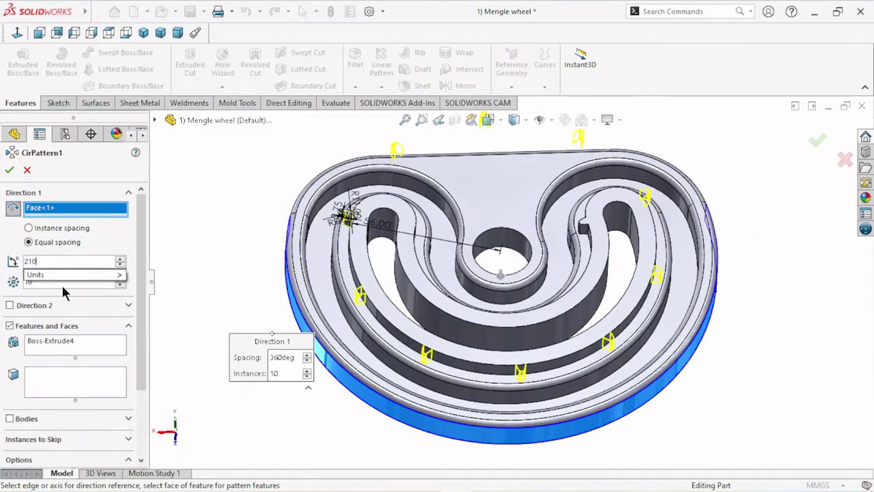
{"action": "key", "text": "Return"}
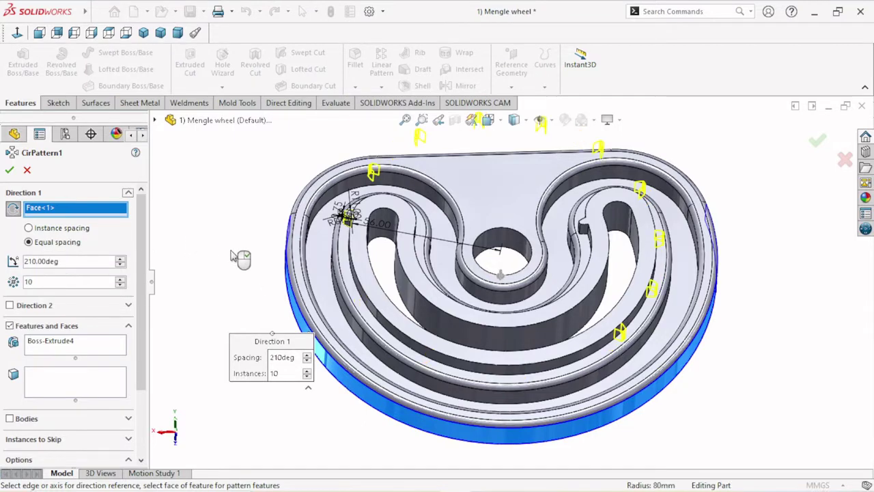
Reverse the pattern direction and set the count to 41 instances
{"action": "left_click", "coordinate": [13, 209]}
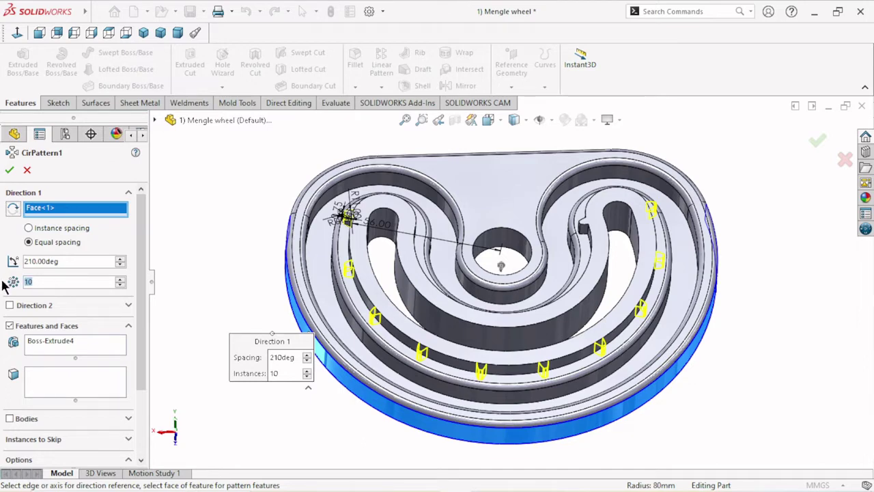
{"action": "left_click", "coordinate": [75, 282]}
{"action": "type", "text": "41"}
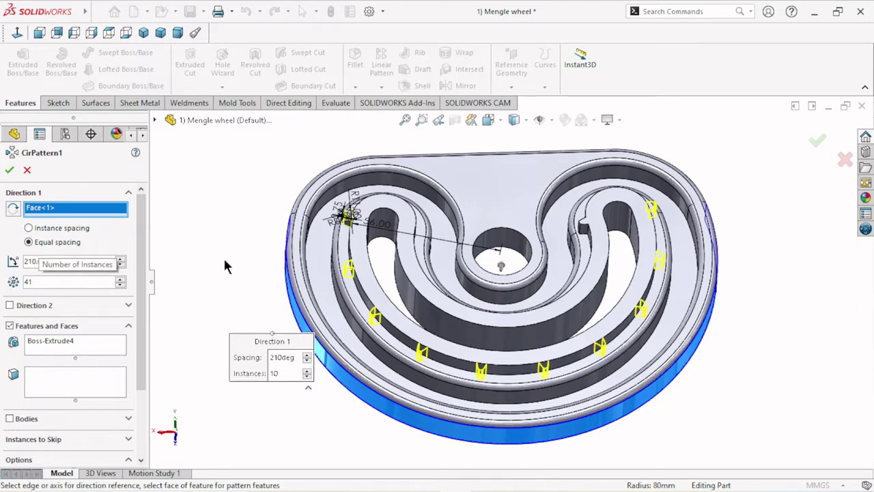
{"action": "scroll", "coordinate": [687, 308], "scroll_direction": "down", "scroll_amount": 3}
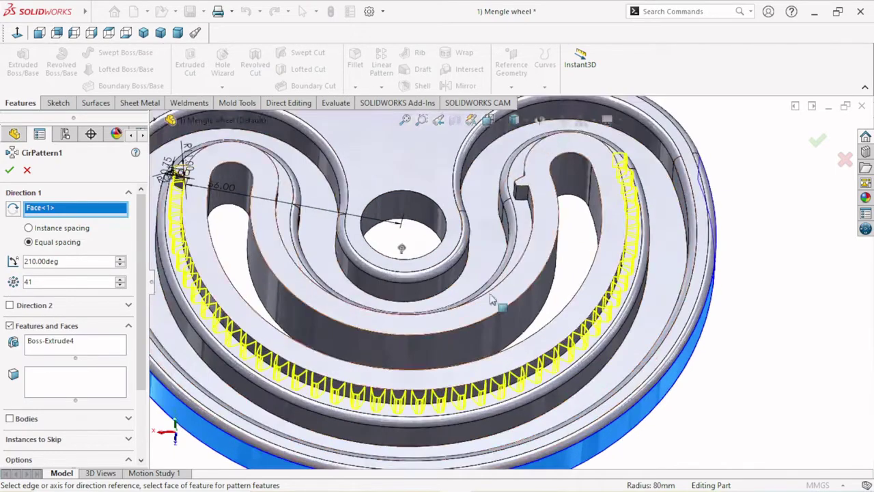
{"action": "scroll", "coordinate": [625, 250], "scroll_direction": "down", "scroll_amount": 2}
{"action": "scroll", "coordinate": [626, 250], "scroll_direction": "down", "scroll_amount": 2}
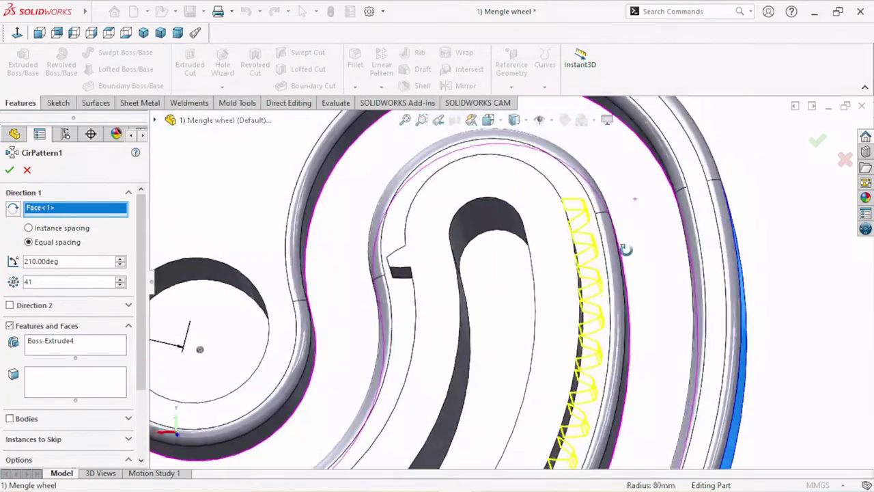
{"action": "middle_click_drag", "start_coordinate": [625, 250], "coordinate": [629, 297]}
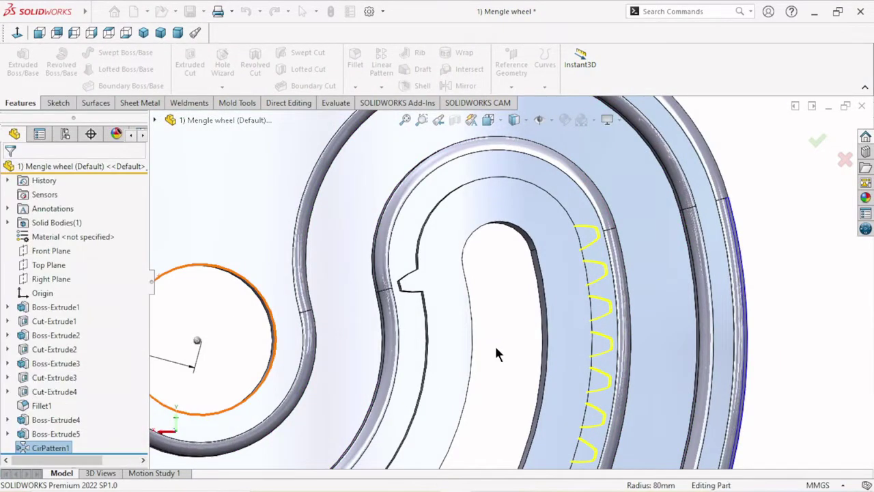
Accept CirPattern1 and start a second circular pattern about the outer rim face
{"action": "key", "text": "f"}
{"action": "mouse_move", "coordinate": [487, 356]}
{"action": "middle_mouse_down"}
{"action": "mouse_move", "coordinate": [499, 264]}
{"action": "mouse_move", "coordinate": [487, 254]}
{"action": "middle_mouse_up"}
{"action": "scroll", "coordinate": [584, 236], "scroll_direction": "down", "scroll_amount": 3}
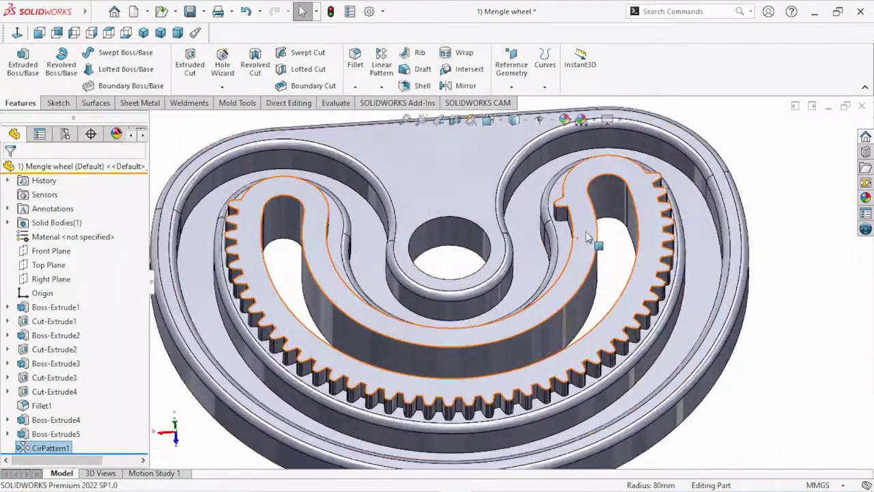
{"action": "left_click", "coordinate": [380, 83]}
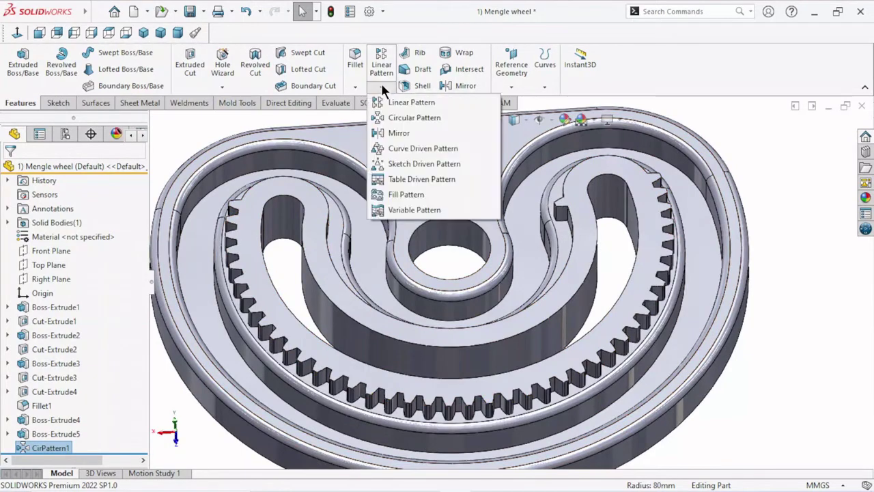
{"action": "left_click", "coordinate": [385, 117]}
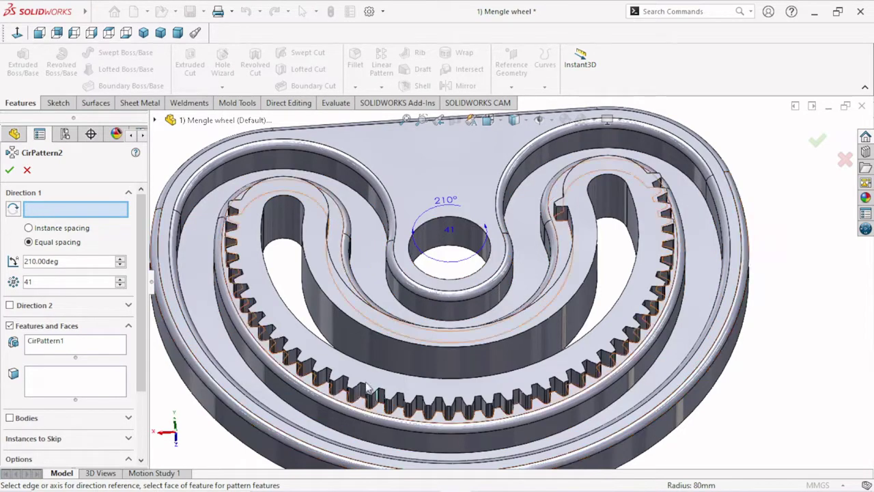
{"action": "scroll", "coordinate": [458, 369], "scroll_direction": "up", "scroll_amount": 3}
{"action": "scroll", "coordinate": [451, 382], "scroll_direction": "down", "scroll_amount": 3}
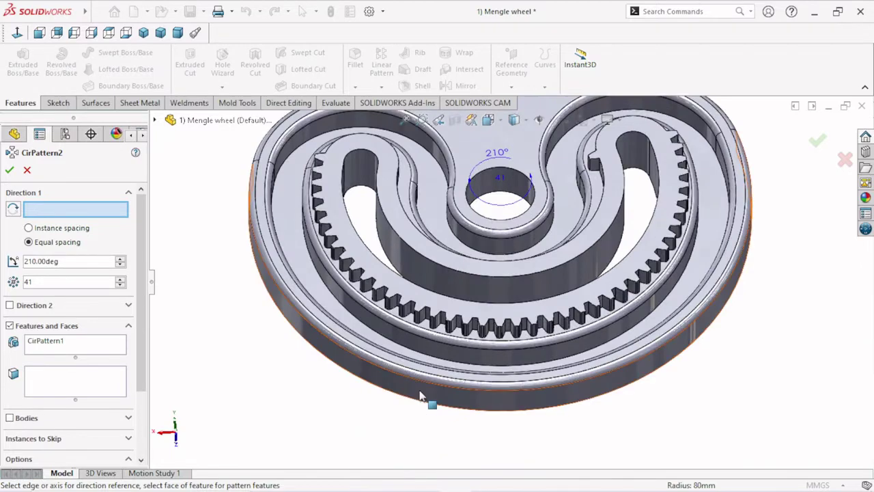
{"action": "left_click", "coordinate": [420, 398]}
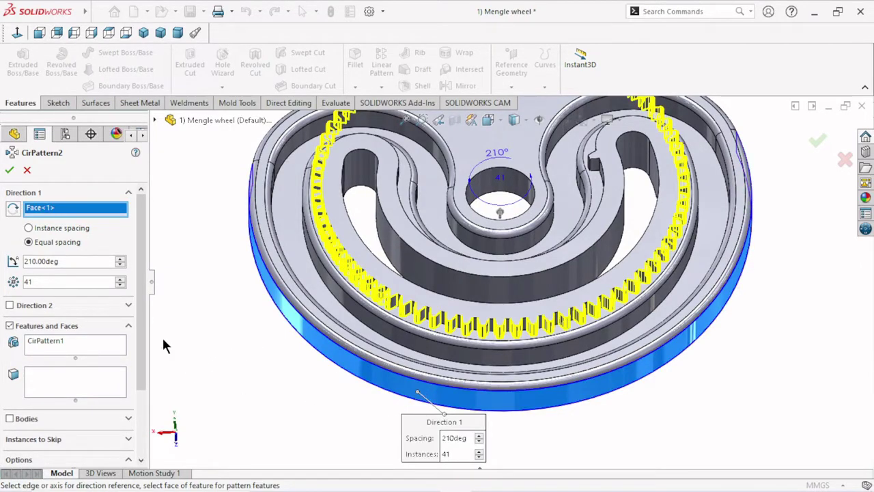
Replace CirPattern1 with Boss-Extrude5 as the feature to repeat
{"action": "right_click", "coordinate": [42, 346]}
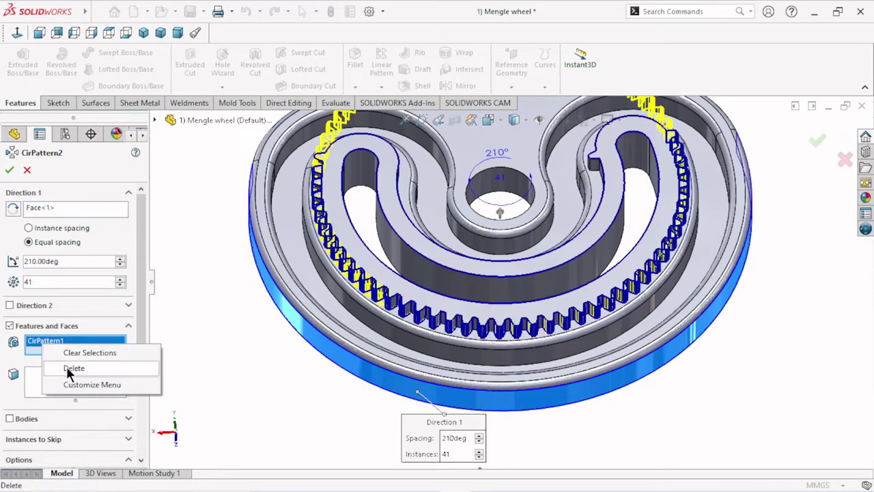
{"action": "left_click", "coordinate": [84, 352]}
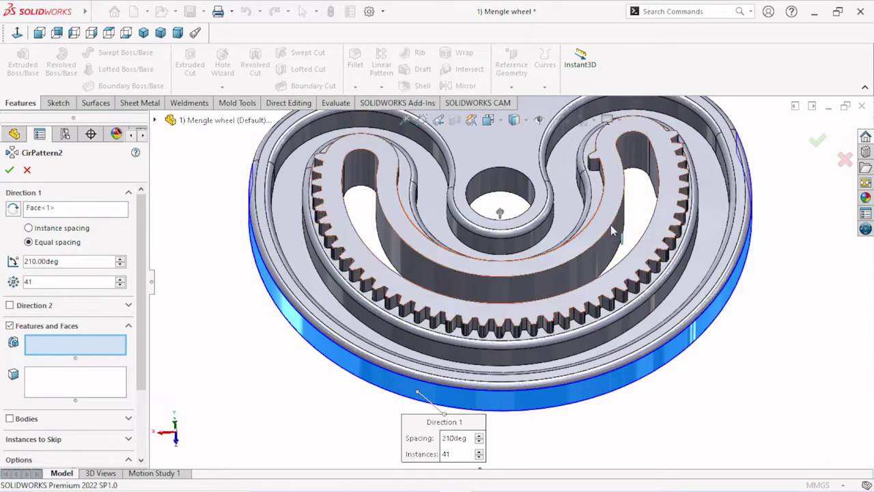
{"action": "scroll", "coordinate": [611, 225], "scroll_direction": "down", "scroll_amount": 3}
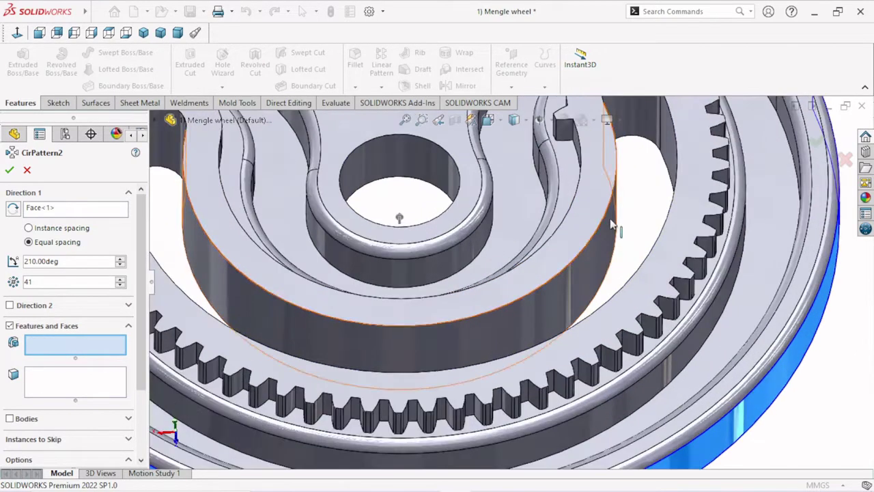
{"action": "left_click", "coordinate": [566, 136]}
{"action": "scroll", "coordinate": [550, 190], "scroll_direction": "up", "scroll_amount": 4}
{"action": "scroll", "coordinate": [536, 186], "scroll_direction": "down", "scroll_amount": 1}
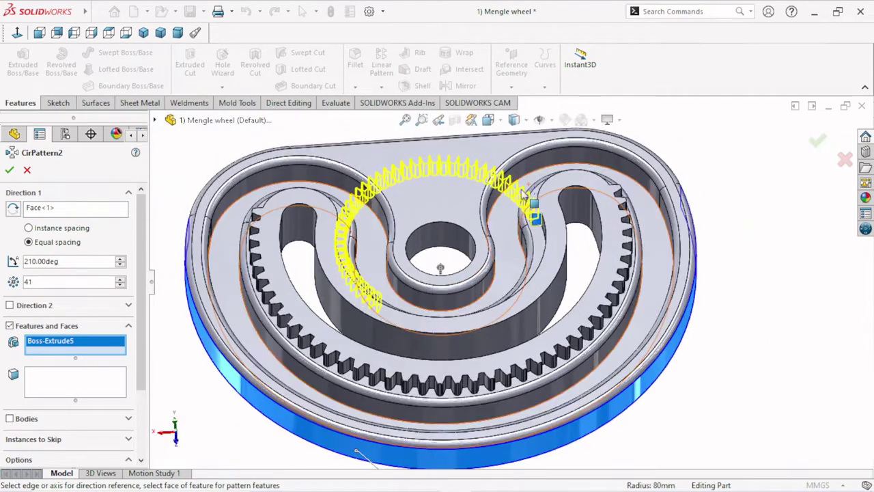
Reverse the direction and set 24 instances over 210° around the inner loop
{"action": "left_click", "coordinate": [13, 209]}
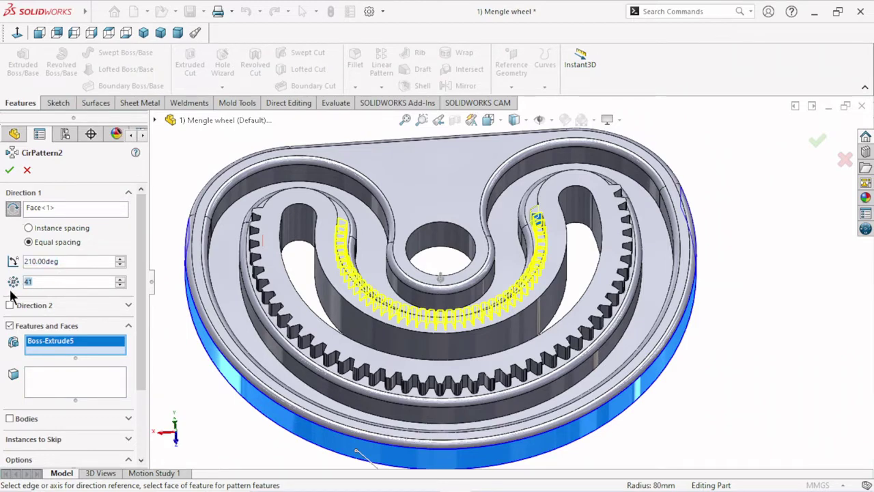
{"action": "type", "text": "24"}
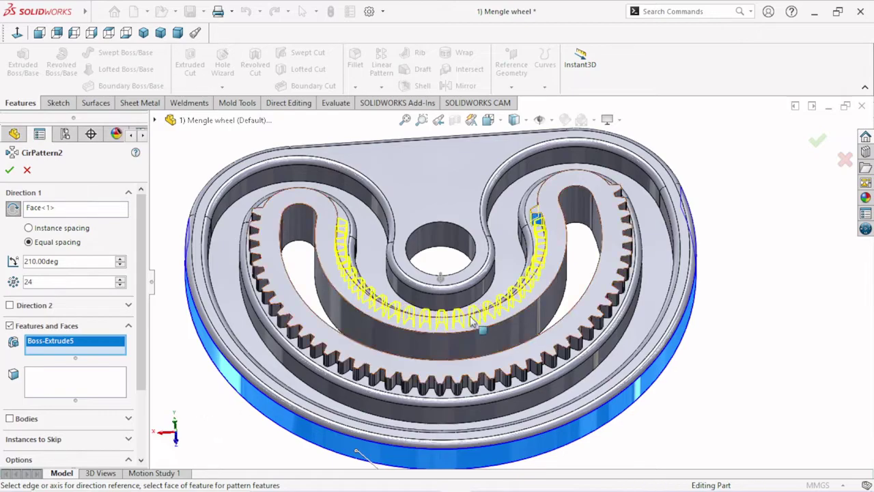
{"action": "scroll", "coordinate": [478, 307], "scroll_direction": "down", "scroll_amount": 2}
{"action": "scroll", "coordinate": [479, 306], "scroll_direction": "down", "scroll_amount": 2}
{"action": "scroll", "coordinate": [478, 305], "scroll_direction": "down", "scroll_amount": 2}
{"action": "scroll", "coordinate": [471, 341], "scroll_direction": "down", "scroll_amount": 2}
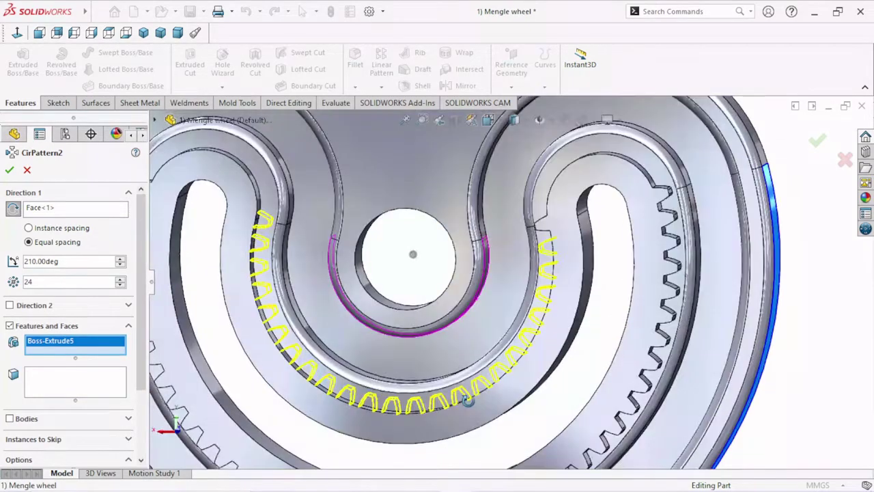
{"action": "scroll", "coordinate": [567, 287], "scroll_direction": "down", "scroll_amount": 2}
{"action": "scroll", "coordinate": [558, 273], "scroll_direction": "down", "scroll_amount": 2}
{"action": "scroll", "coordinate": [559, 273], "scroll_direction": "up", "scroll_amount": 5}
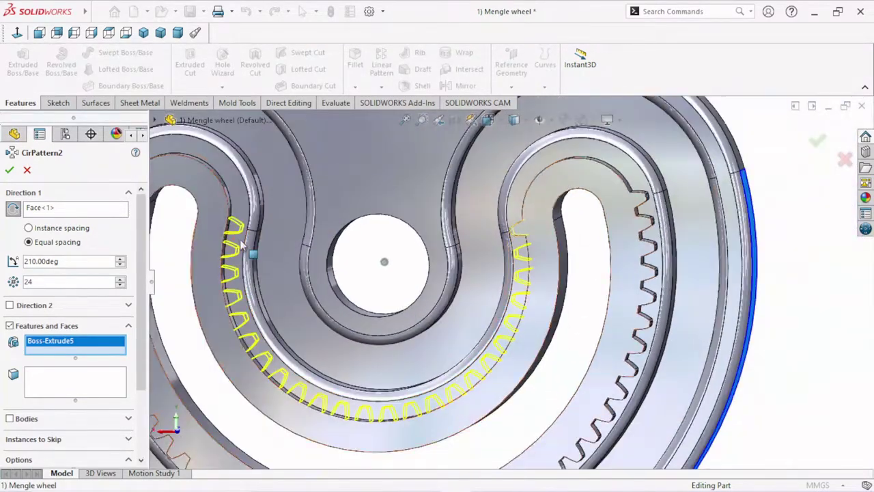
{"action": "scroll", "coordinate": [226, 239], "scroll_direction": "down", "scroll_amount": 3}
{"action": "scroll", "coordinate": [373, 245], "scroll_direction": "down", "scroll_amount": 1}
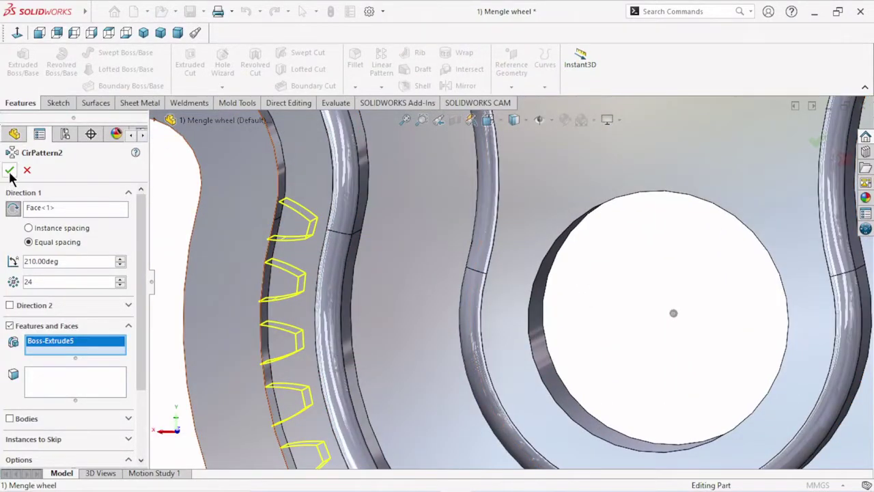
Accept the 24-tooth CirPattern2, view the part from the front, and begin a third circular pattern
{"action": "key", "text": "Return"}
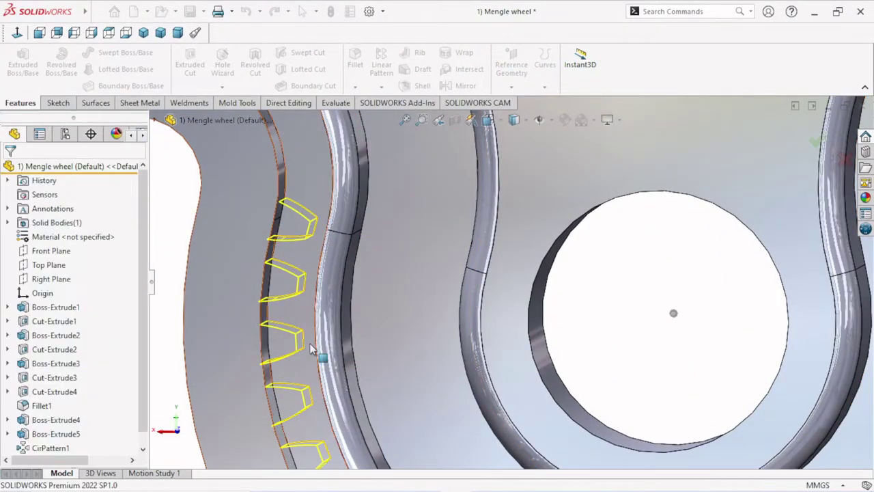
{"action": "scroll", "coordinate": [489, 294], "scroll_direction": "up", "scroll_amount": 3}
{"action": "mouse_move", "coordinate": [498, 376]}
{"action": "middle_mouse_down"}
{"action": "mouse_move", "coordinate": [506, 318]}
{"action": "mouse_move", "coordinate": [525, 384]}
{"action": "middle_mouse_up"}
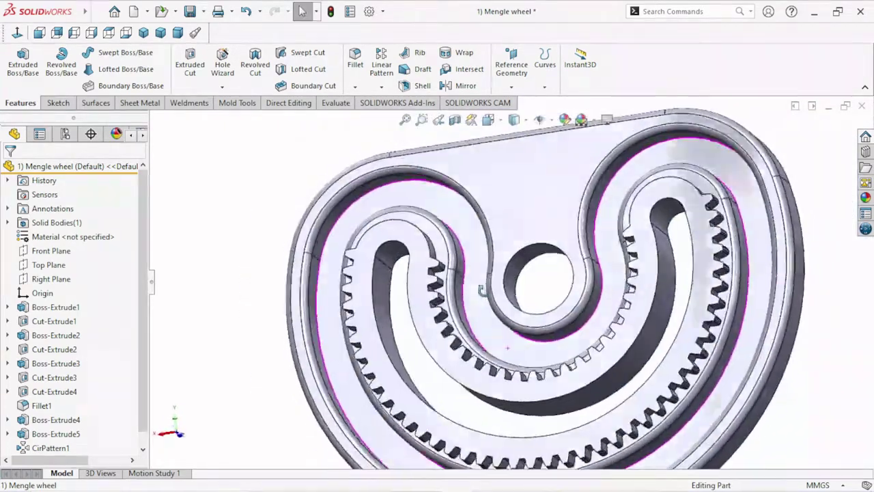
{"action": "middle_click_drag", "start_coordinate": [526, 384], "coordinate": [489, 300]}
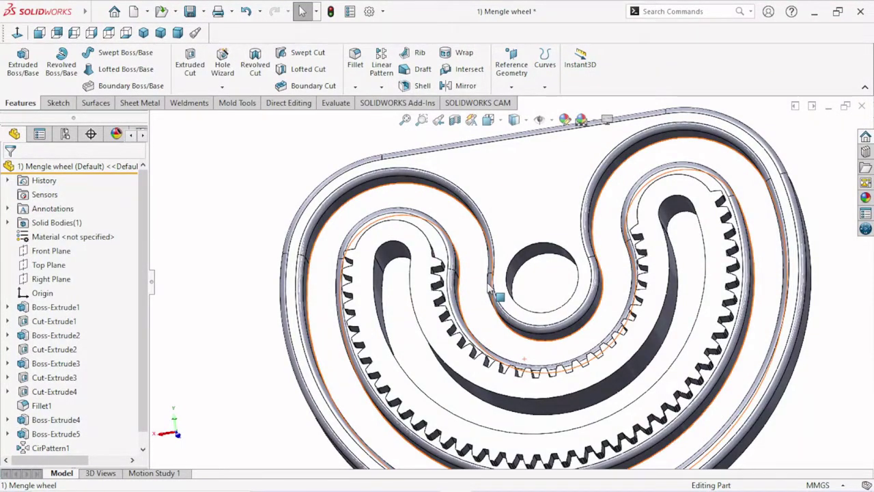
{"action": "key", "text": "ctrl+1"}
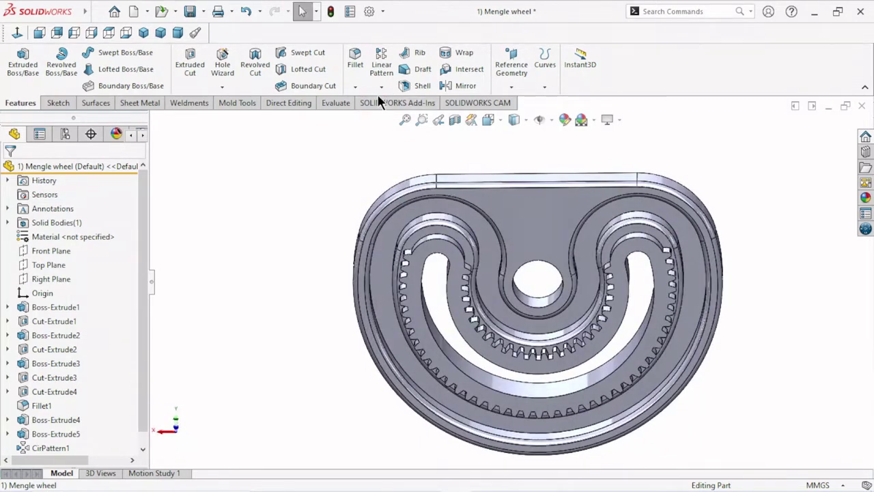
{"action": "left_click", "coordinate": [381, 87]}
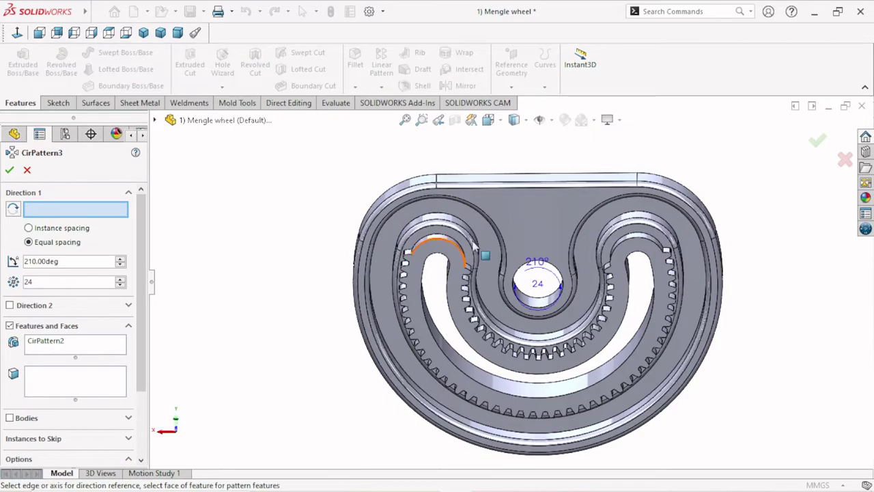
Use the curved slot face as direction and clear CirPattern2 from the features list
{"action": "mouse_move", "coordinate": [441, 254]}
{"action": "middle_mouse_down"}
{"action": "mouse_move", "coordinate": [587, 178]}
{"action": "mouse_move", "coordinate": [556, 286]}
{"action": "mouse_move", "coordinate": [627, 233]}
{"action": "mouse_move", "coordinate": [597, 330]}
{"action": "mouse_move", "coordinate": [480, 366]}
{"action": "middle_mouse_up"}
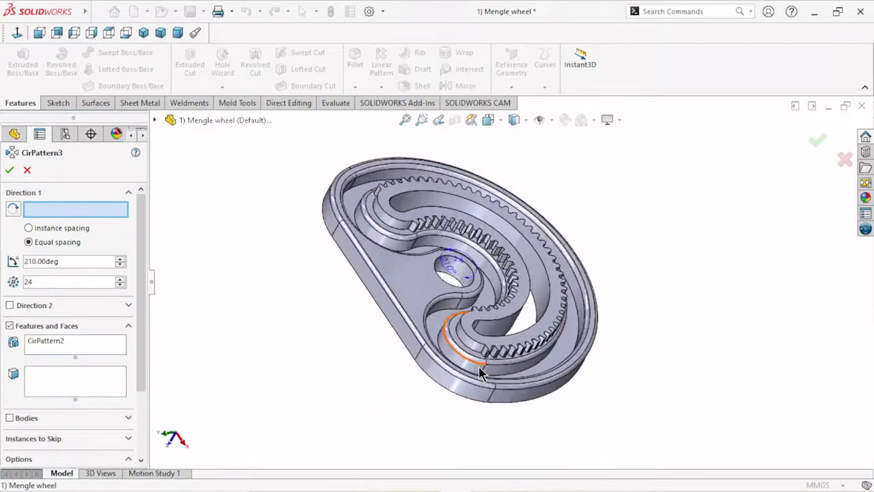
{"action": "scroll", "coordinate": [489, 349], "scroll_direction": "down", "scroll_amount": 3}
{"action": "scroll", "coordinate": [499, 328], "scroll_direction": "down", "scroll_amount": 3}
{"action": "left_click", "coordinate": [442, 259]}
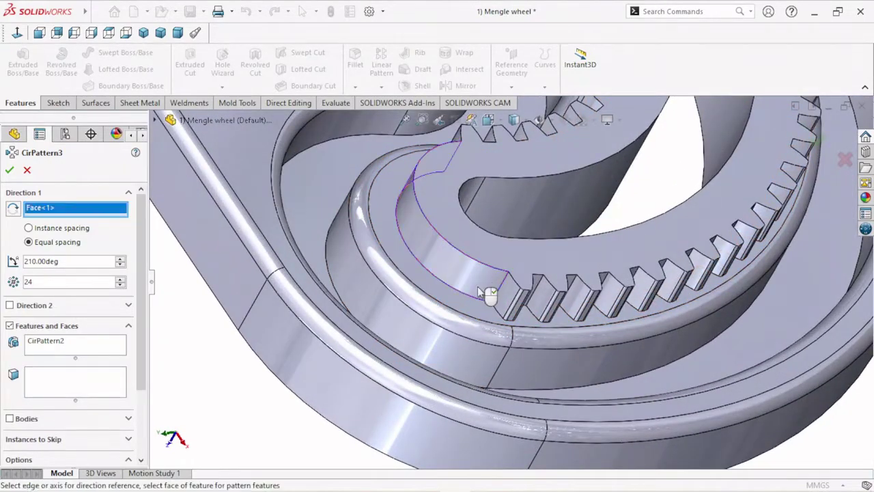
{"action": "mouse_move", "coordinate": [441, 258]}
{"action": "middle_mouse_down"}
{"action": "mouse_move", "coordinate": [517, 312]}
{"action": "mouse_move", "coordinate": [479, 321]}
{"action": "middle_mouse_up"}
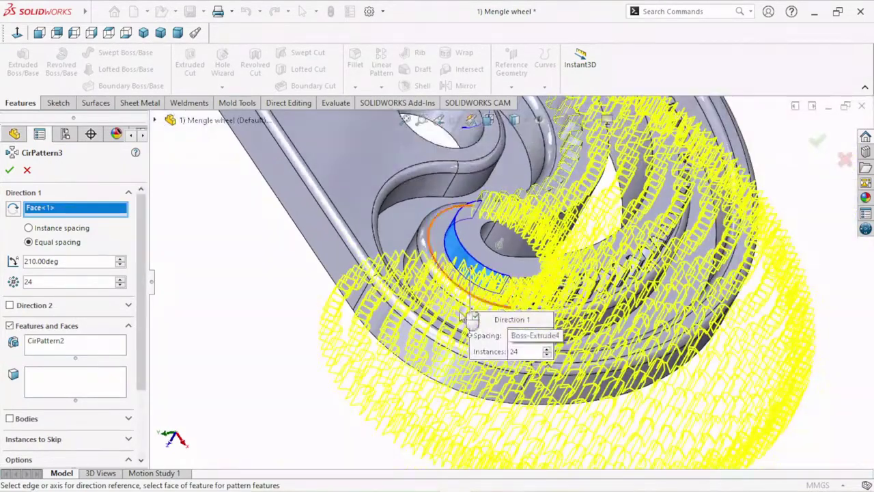
{"action": "right_click", "coordinate": [47, 337]}
{"action": "left_click", "coordinate": [87, 347]}
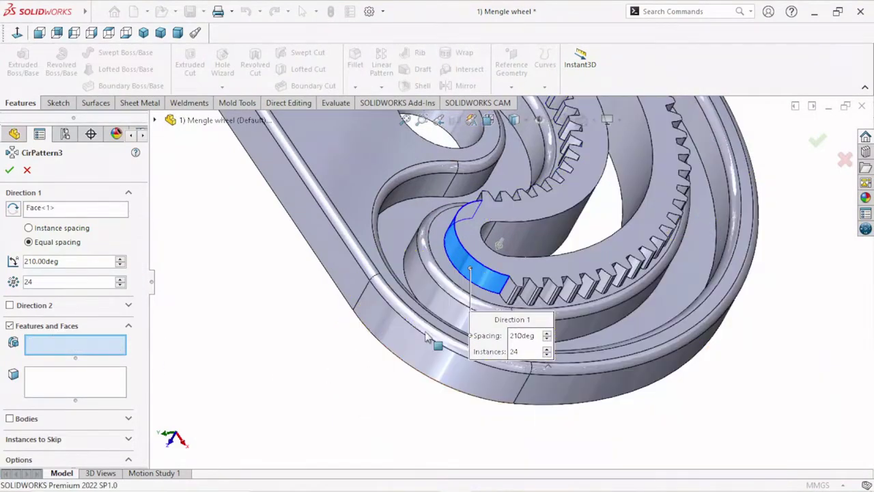
Select Boss-Extrude4 as the feature and set the pattern angle to 158°
{"action": "scroll", "coordinate": [550, 294], "scroll_direction": "down", "scroll_amount": 2}
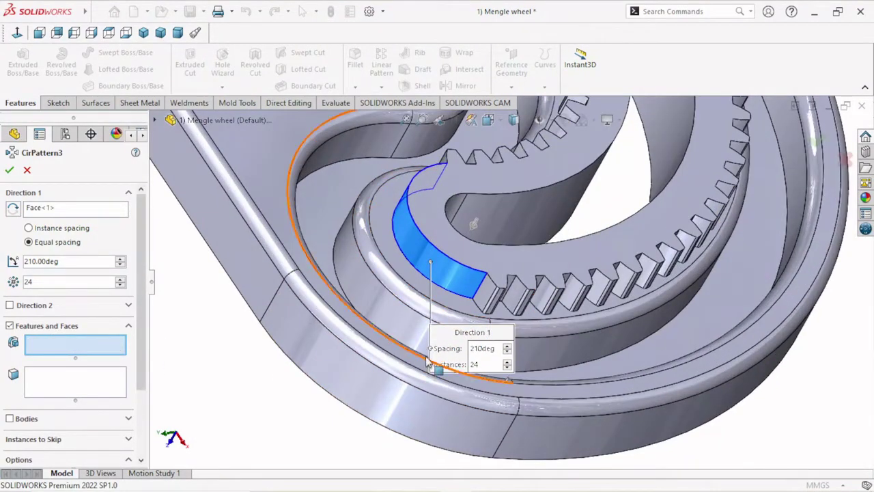
{"action": "middle_click_drag", "start_coordinate": [433, 363], "coordinate": [470, 307]}
{"action": "left_click", "coordinate": [471, 290]}
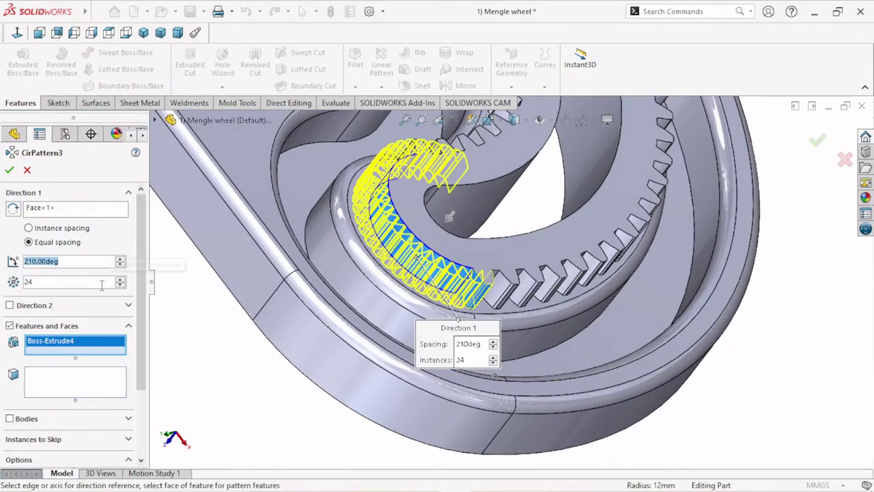
{"action": "type", "text": "158"}
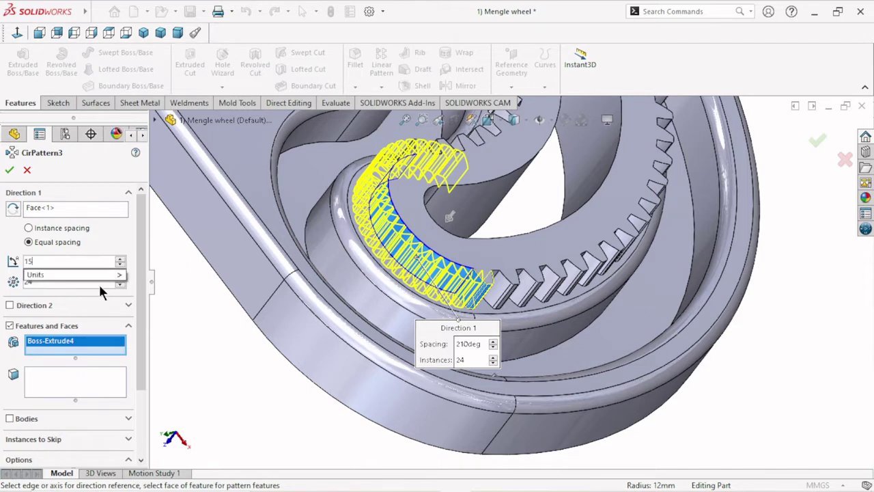
{"action": "type", "text": "8"}
{"action": "key", "text": "Return"}
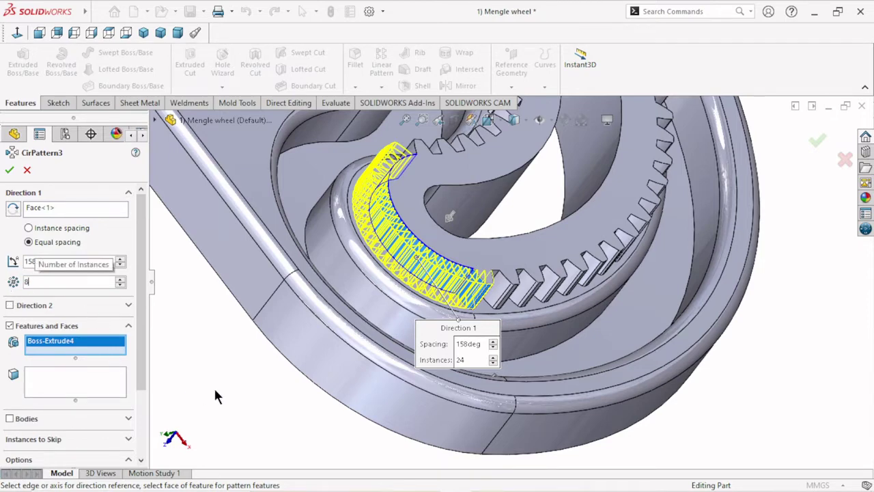
Check the preview, trying other counts and angles before settling on 8 instances at 158°
{"action": "mouse_move", "coordinate": [205, 363]}
{"action": "middle_mouse_down"}
{"action": "mouse_move", "coordinate": [404, 332]}
{"action": "mouse_move", "coordinate": [392, 404]}
{"action": "middle_mouse_up"}
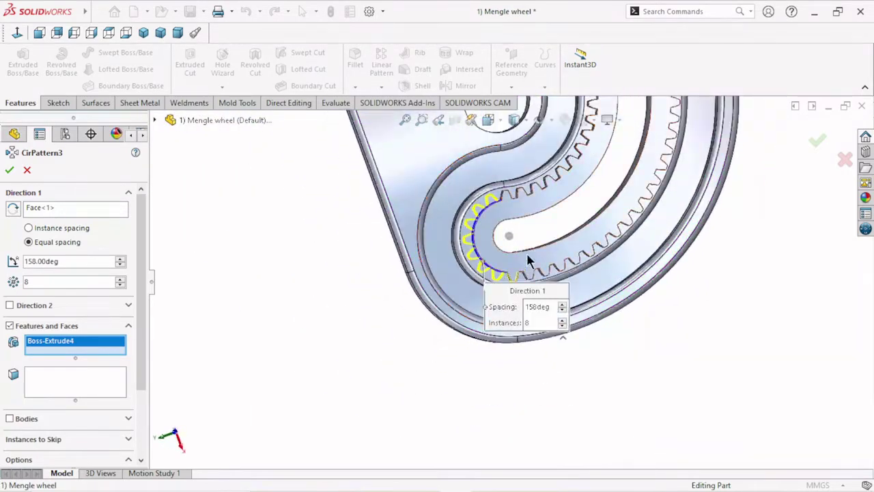
{"action": "scroll", "coordinate": [529, 276], "scroll_direction": "down", "scroll_amount": 3}
{"action": "left_click_drag", "start_coordinate": [490, 336], "coordinate": [282, 402]}
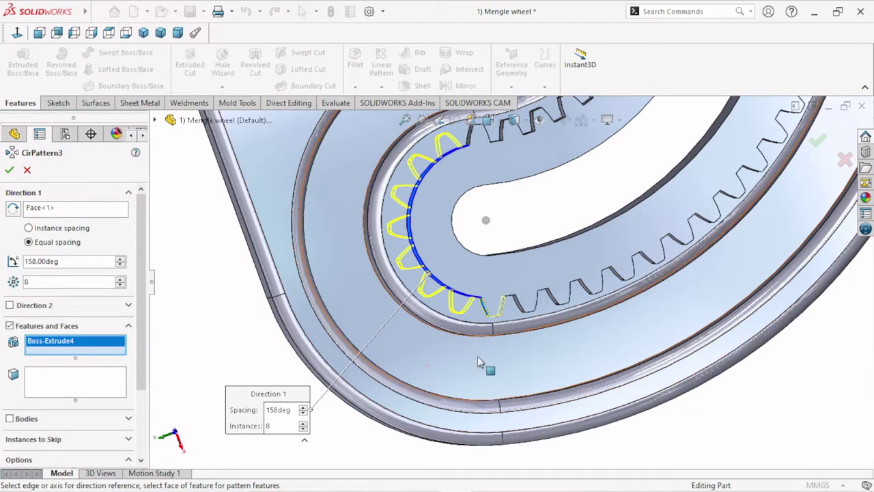
{"action": "left_click", "coordinate": [121, 283]}
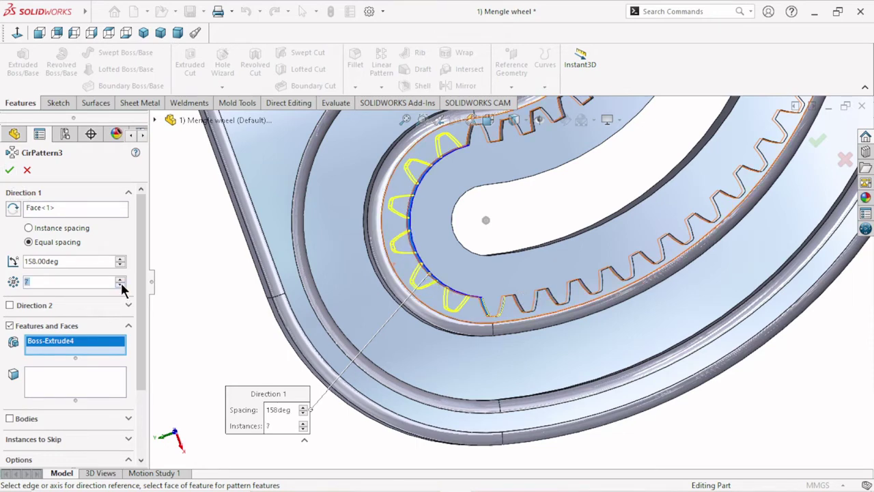
{"action": "left_click", "coordinate": [121, 279]}
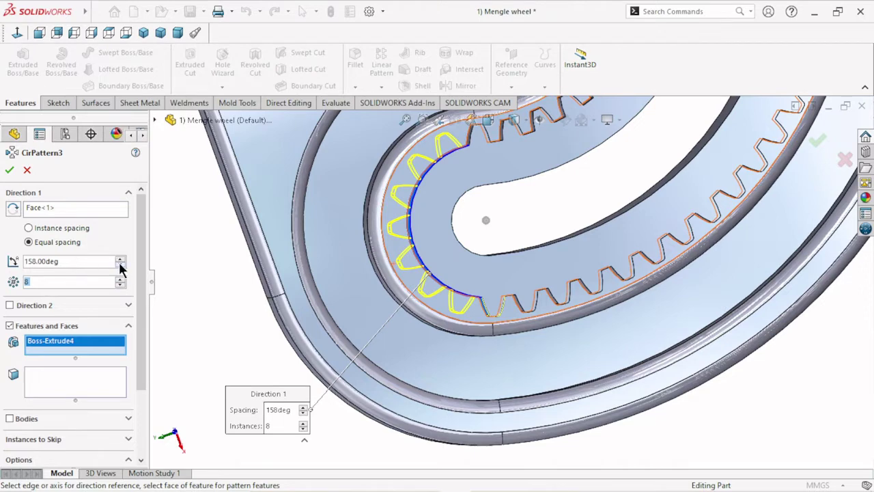
{"action": "left_click", "coordinate": [120, 264]}
{"action": "left_click", "coordinate": [120, 265]}
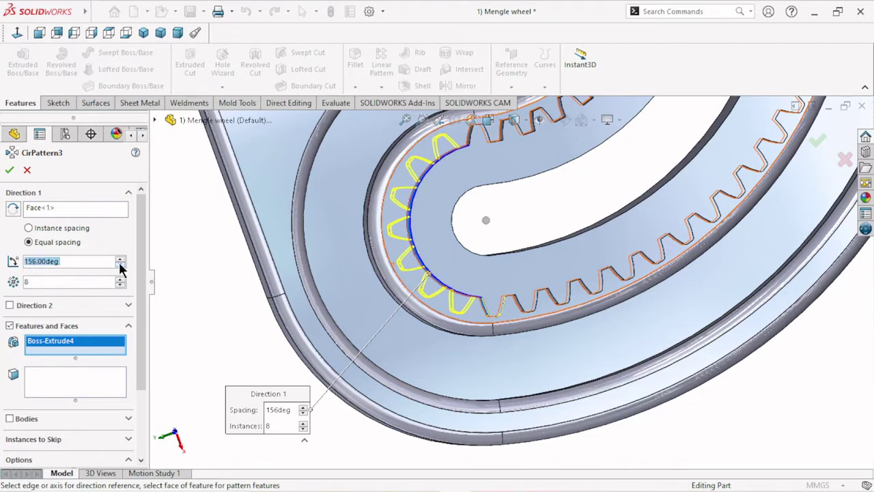
{"action": "left_click", "coordinate": [120, 258]}
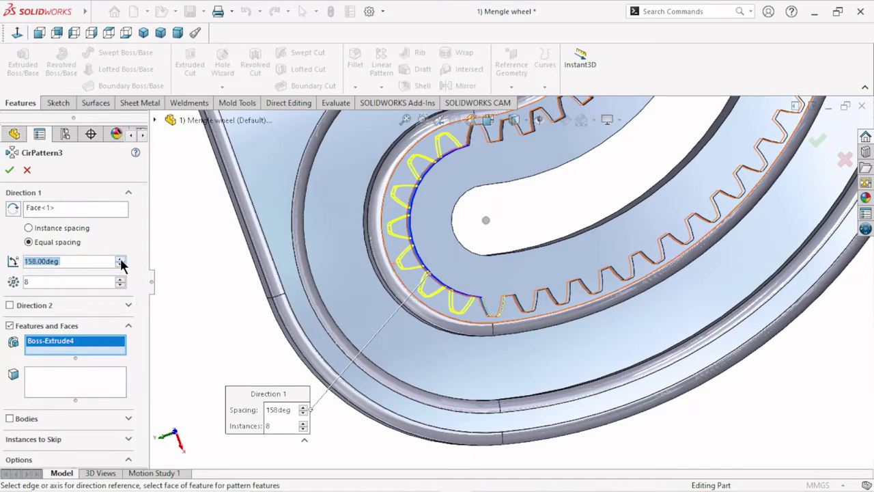
{"action": "left_click", "coordinate": [120, 258]}
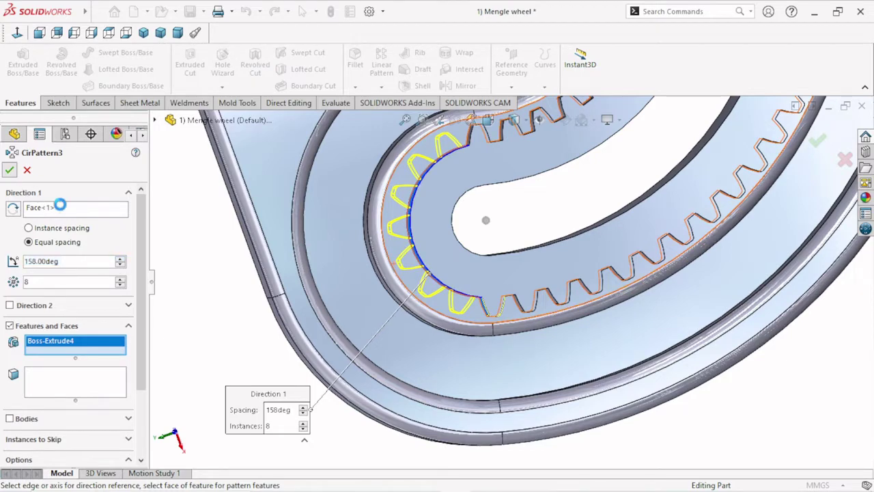
Accept the 8-tooth CirPattern3, tilt toward the upper slot, and begin another circular pattern
{"action": "key", "text": "Return"}
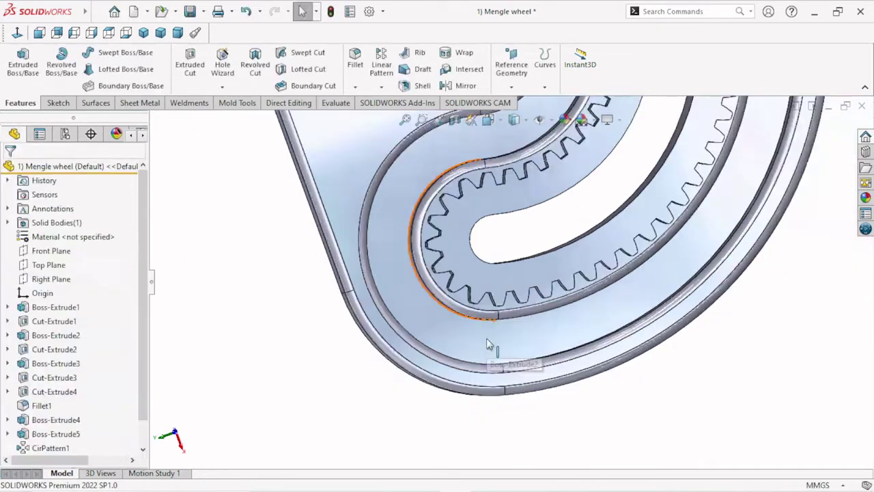
{"action": "scroll", "coordinate": [529, 306], "scroll_direction": "up", "scroll_amount": 5}
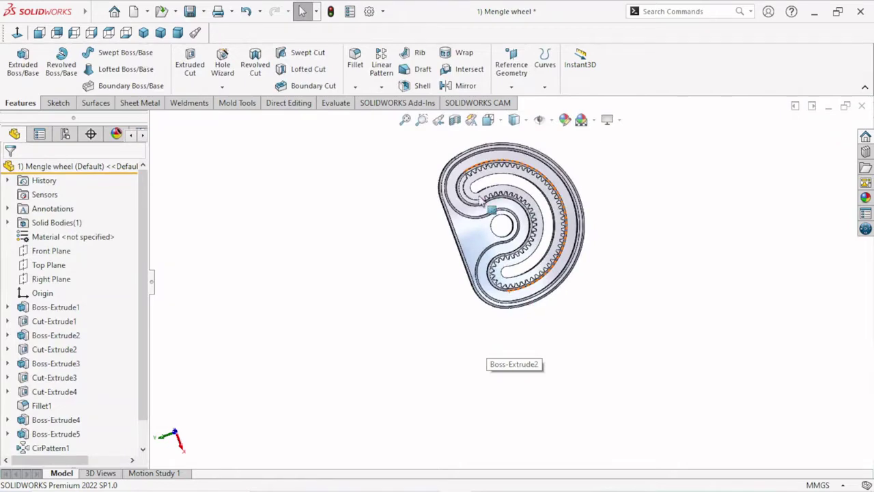
{"action": "mouse_move", "coordinate": [482, 201]}
{"action": "middle_mouse_down"}
{"action": "mouse_move", "coordinate": [485, 297]}
{"action": "mouse_move", "coordinate": [474, 253]}
{"action": "mouse_move", "coordinate": [483, 240]}
{"action": "middle_mouse_up"}
{"action": "scroll", "coordinate": [503, 225], "scroll_direction": "down", "scroll_amount": 5}
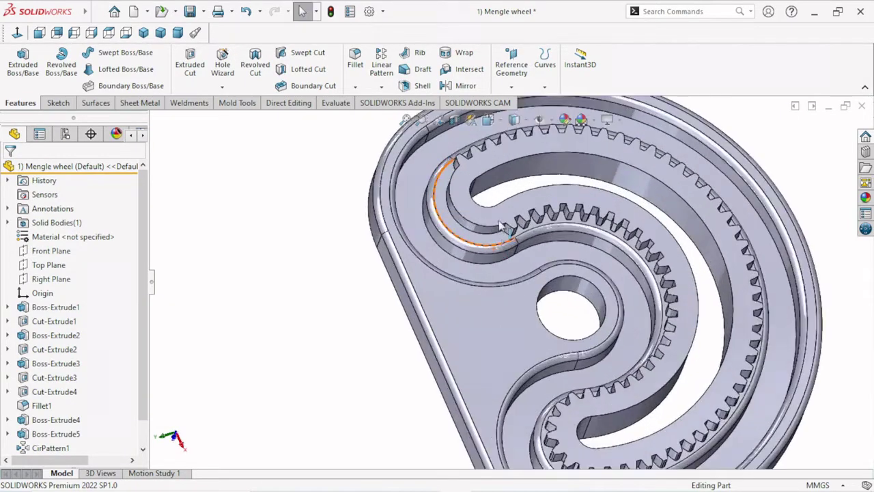
{"action": "scroll", "coordinate": [497, 239], "scroll_direction": "down", "scroll_amount": 2}
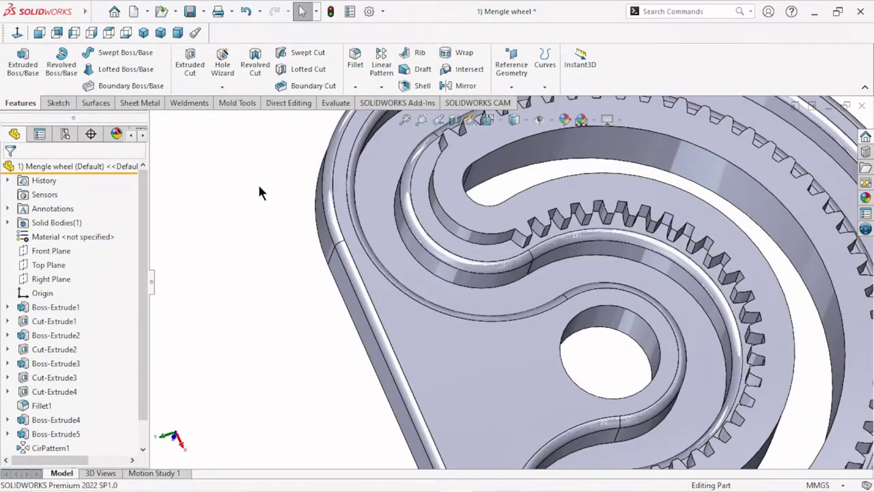
{"action": "left_click", "coordinate": [382, 86]}
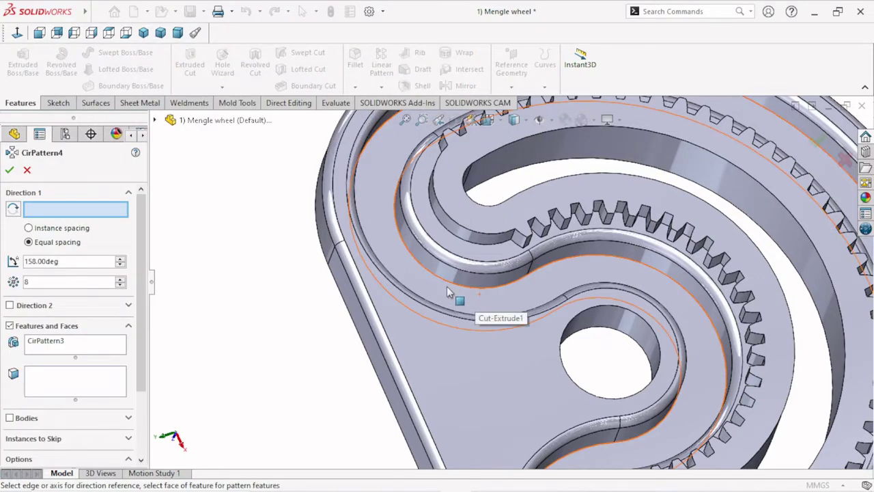
Pattern Boss-Extrude5 around the upper slot's curved face, 8 copies over 158°, replacing the listed feature
{"action": "left_click", "coordinate": [453, 228]}
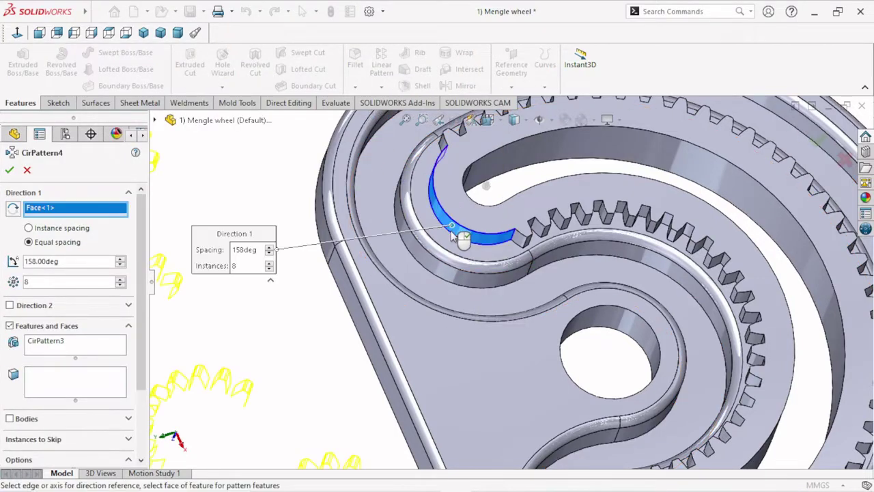
{"action": "right_click", "coordinate": [45, 340]}
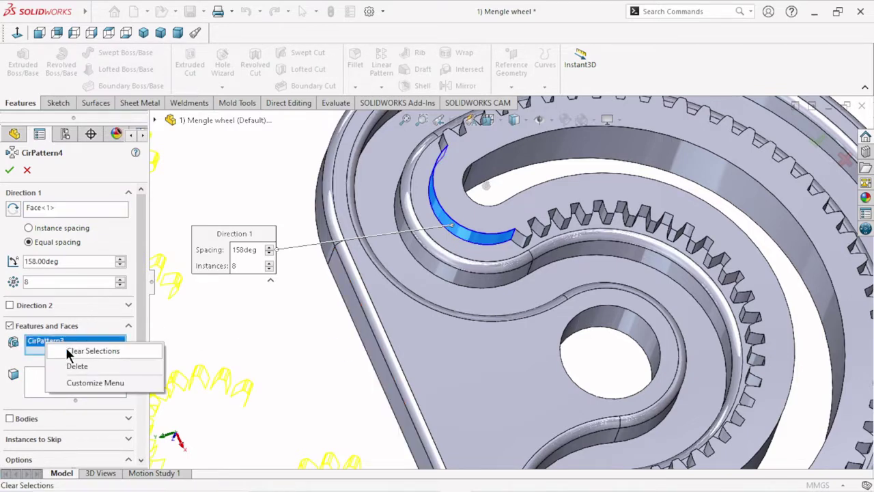
{"action": "left_click", "coordinate": [81, 351]}
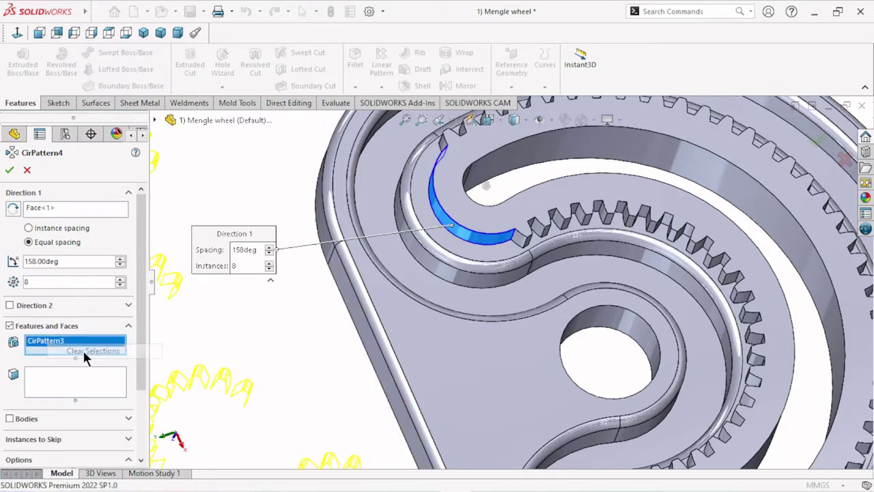
{"action": "left_click", "coordinate": [525, 239]}
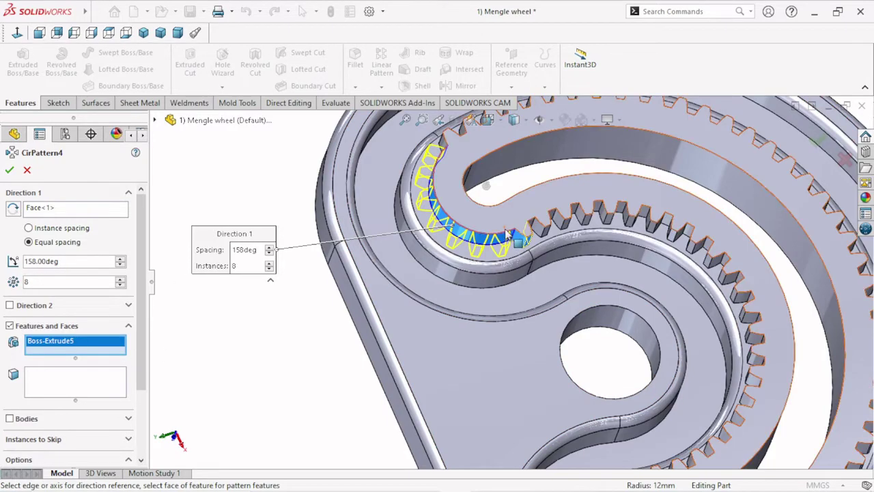
{"action": "middle_click_drag", "start_coordinate": [478, 300], "coordinate": [495, 278]}
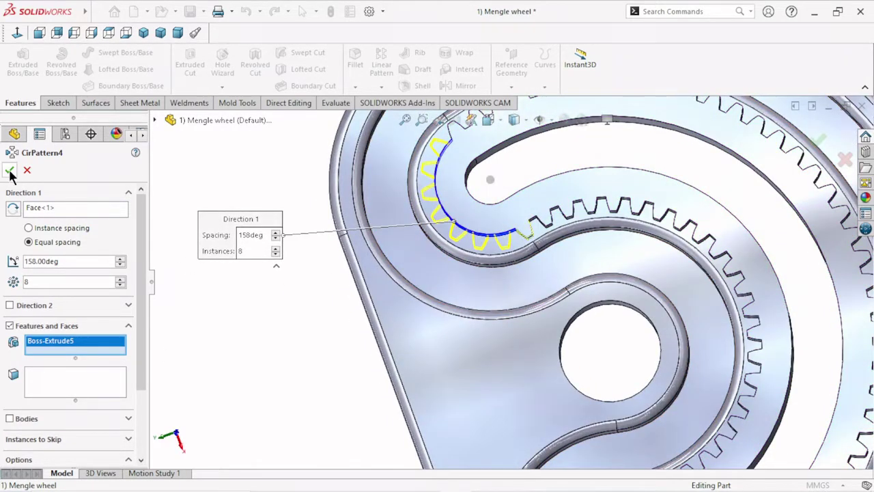
{"action": "left_click", "coordinate": [10, 170]}
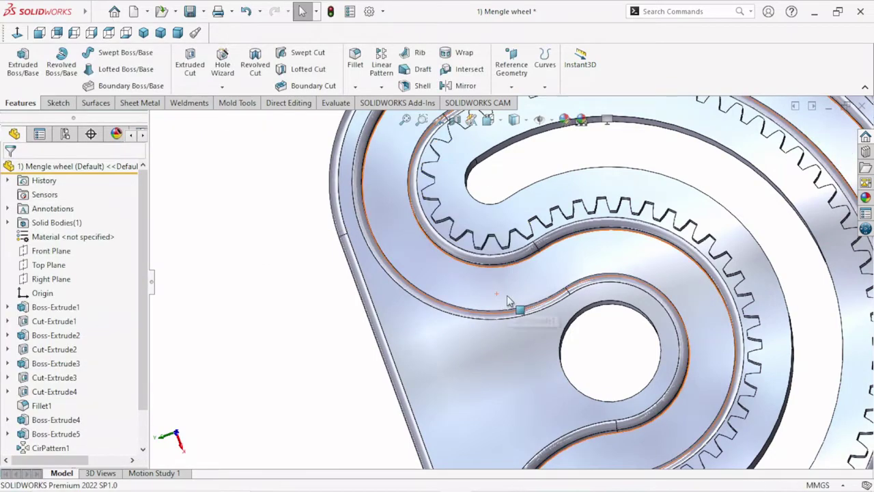
Orbit and zoom to inspect the toothed tracks, then start a 2.00 mm Fillet
{"action": "scroll", "coordinate": [512, 308], "scroll_direction": "up", "scroll_amount": 5}
{"action": "mouse_move", "coordinate": [582, 334]}
{"action": "middle_mouse_down"}
{"action": "mouse_move", "coordinate": [577, 403]}
{"action": "mouse_move", "coordinate": [640, 278]}
{"action": "mouse_move", "coordinate": [600, 344]}
{"action": "middle_mouse_up"}
{"action": "scroll", "coordinate": [628, 308], "scroll_direction": "down", "scroll_amount": 3}
{"action": "scroll", "coordinate": [591, 342], "scroll_direction": "up", "scroll_amount": 3}
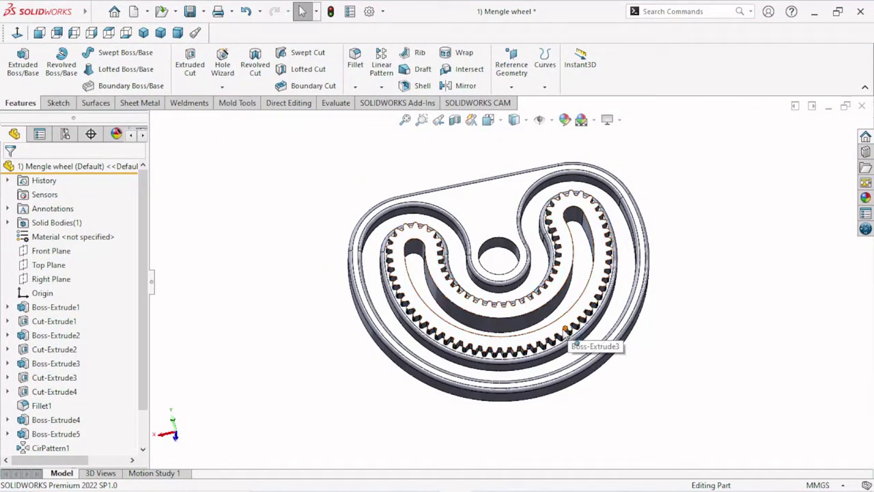
{"action": "scroll", "coordinate": [551, 349], "scroll_direction": "up", "scroll_amount": 1}
{"action": "scroll", "coordinate": [546, 350], "scroll_direction": "up", "scroll_amount": 1}
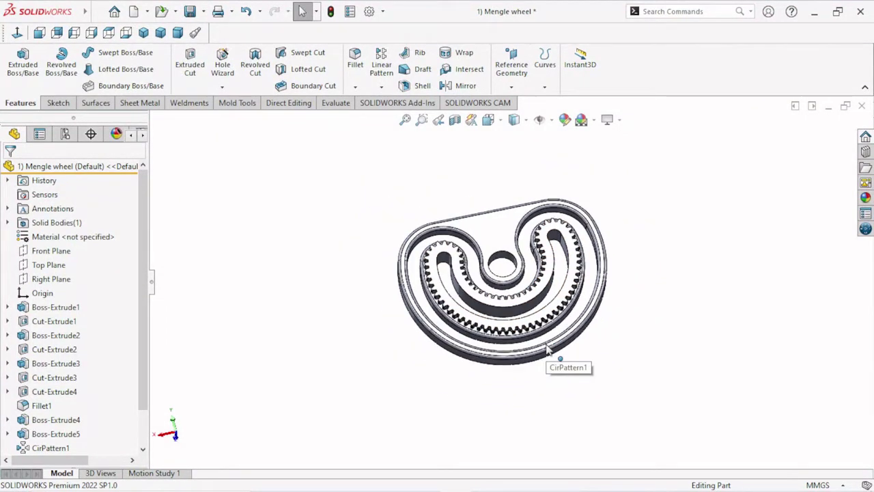
{"action": "scroll", "coordinate": [536, 330], "scroll_direction": "down", "scroll_amount": 3}
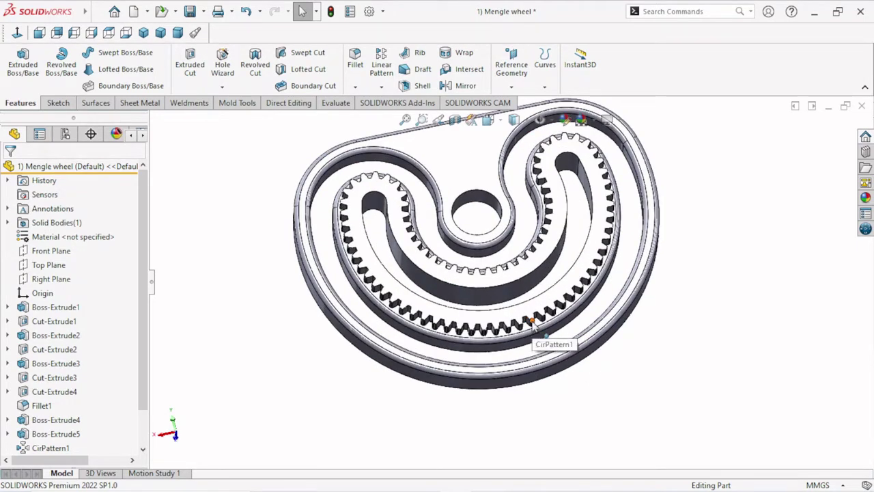
{"action": "scroll", "coordinate": [534, 329], "scroll_direction": "down", "scroll_amount": 2}
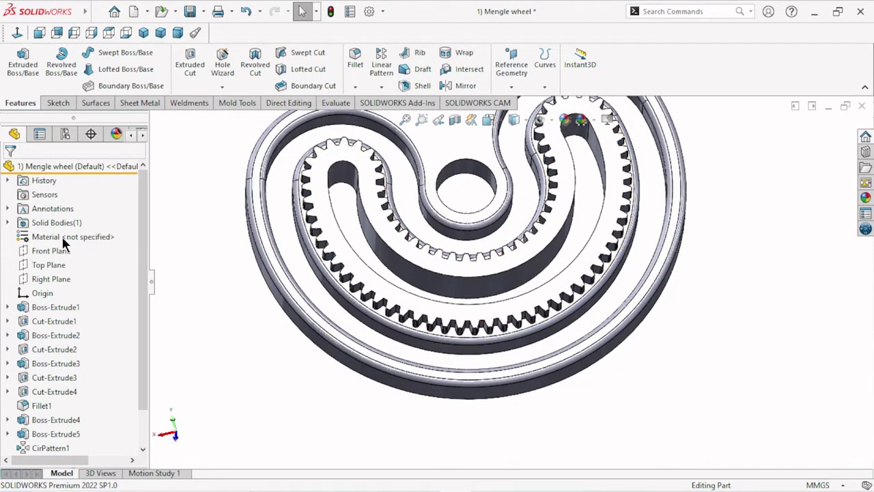
{"action": "left_click", "coordinate": [362, 62]}
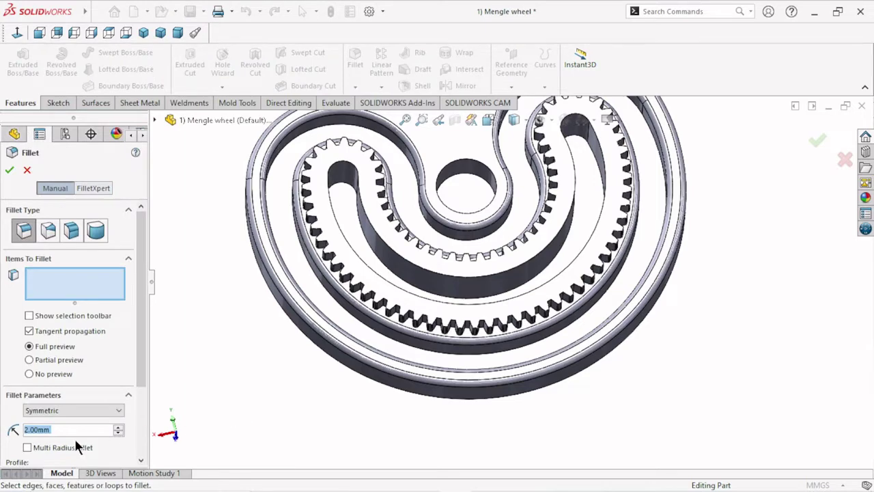
Fillet the inner U-shaped track's top edge with a 2.00 mm radius
{"action": "left_click", "coordinate": [455, 276]}
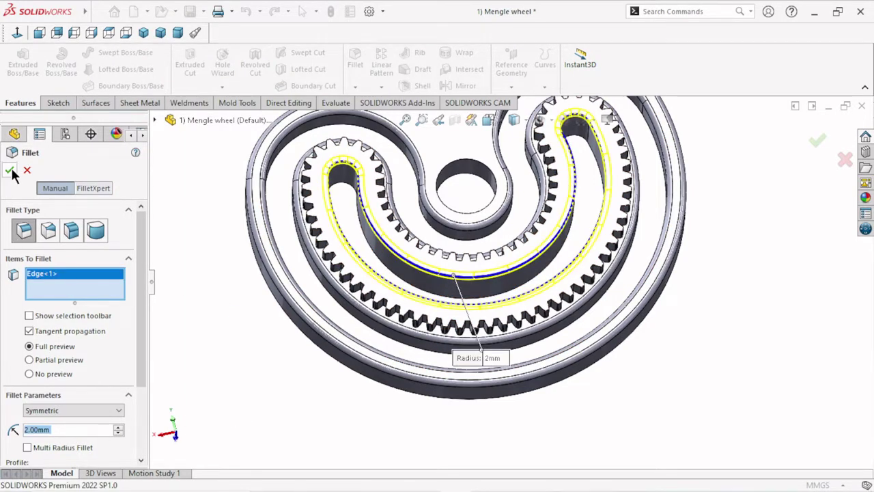
{"action": "key", "text": "Return"}
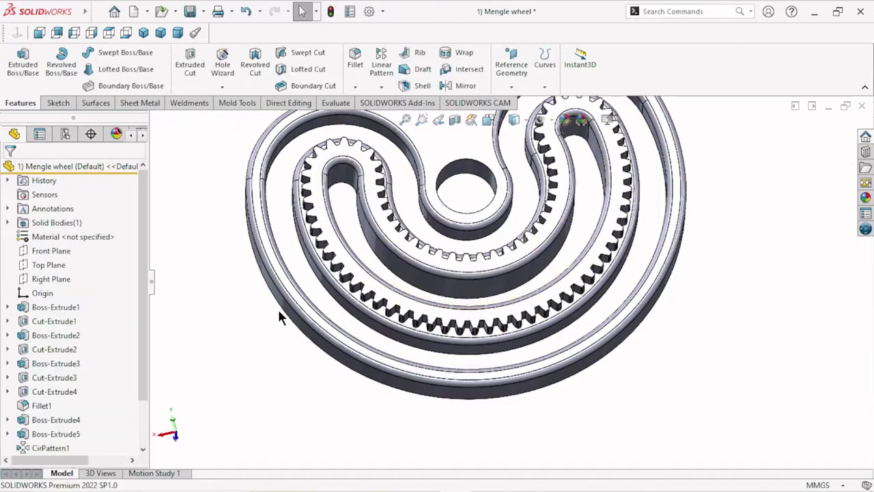
Orbit the wheel to an oblique view and show the Appearances, Scenes, and Decals library
{"action": "middle_click_drag", "start_coordinate": [478, 308], "coordinate": [518, 217]}
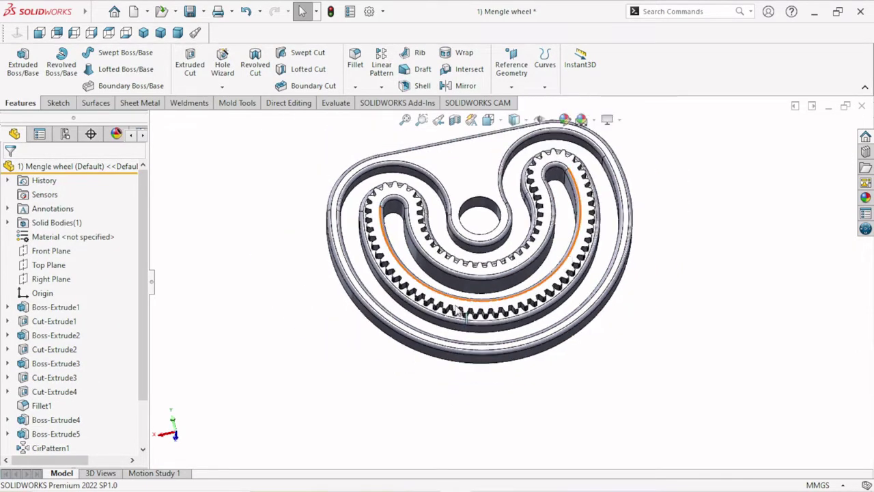
{"action": "mouse_move", "coordinate": [721, 301]}
{"action": "middle_mouse_down"}
{"action": "mouse_move", "coordinate": [720, 230]}
{"action": "mouse_move", "coordinate": [720, 271]}
{"action": "middle_mouse_up"}
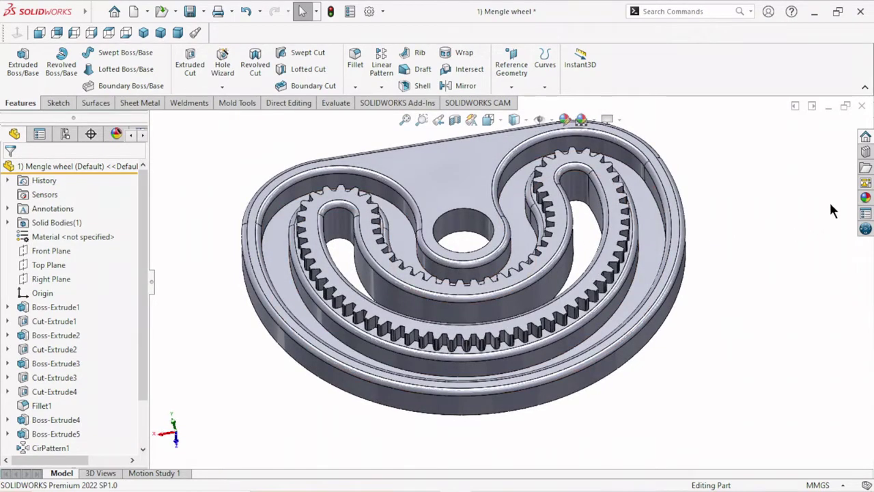
{"action": "left_click", "coordinate": [865, 197]}
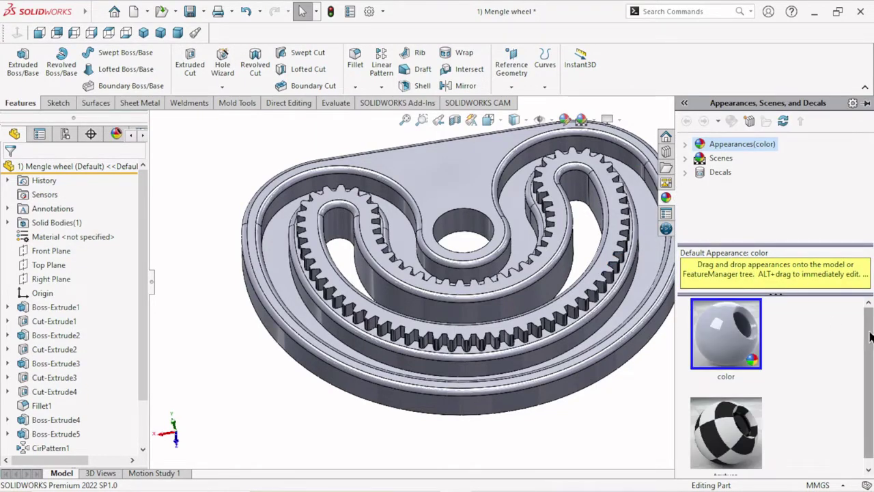
Apply the cast carbon steel appearance from Metal > Steel to the whole part
{"action": "left_click", "coordinate": [685, 144]}
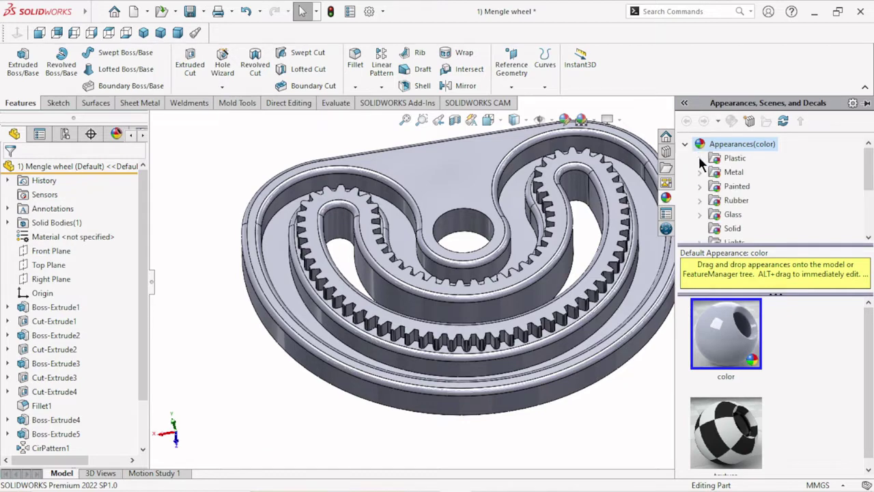
{"action": "left_click", "coordinate": [733, 173]}
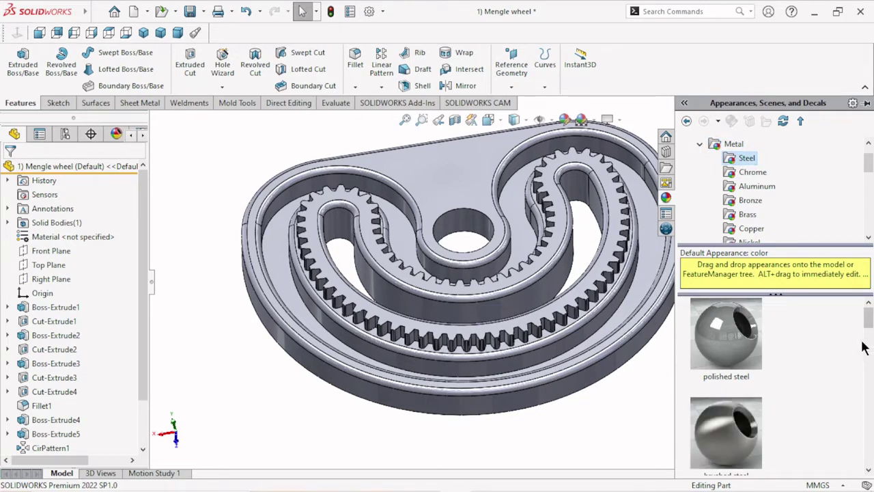
{"action": "left_click_drag", "start_coordinate": [869, 321], "coordinate": [870, 402]}
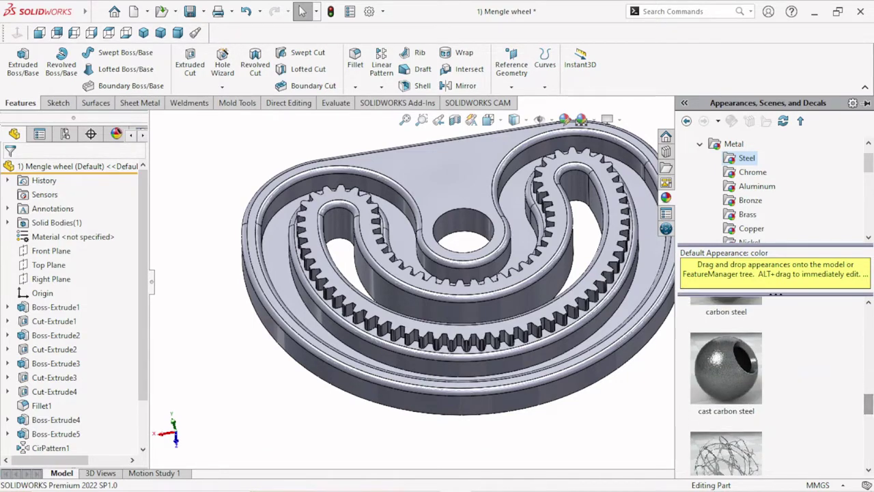
{"action": "mouse_move", "coordinate": [723, 376]}
{"action": "left_mouse_down"}
{"action": "mouse_move", "coordinate": [559, 396]}
{"action": "mouse_move", "coordinate": [74, 172]}
{"action": "mouse_move", "coordinate": [82, 166]}
{"action": "left_mouse_up"}
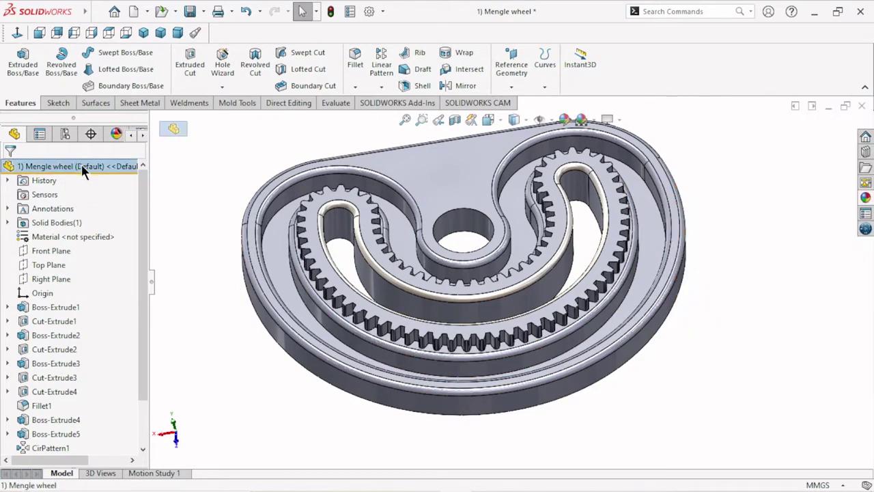
{"action": "left_click", "coordinate": [865, 197]}
{"action": "left_click", "coordinate": [730, 363]}
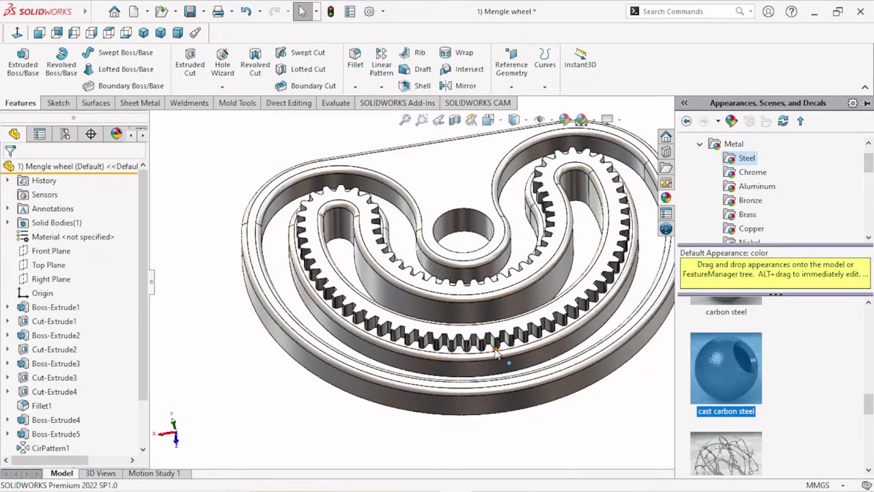
Turn off RealView Graphics so the part shows flat grey shading
{"action": "scroll", "coordinate": [498, 353], "scroll_direction": "up", "scroll_amount": 2}
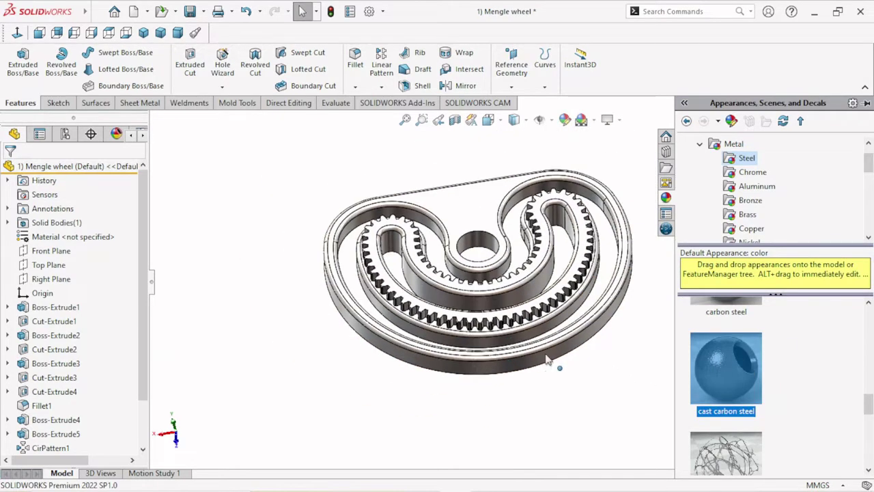
{"action": "left_click", "coordinate": [618, 122]}
{"action": "left_click", "coordinate": [620, 131]}
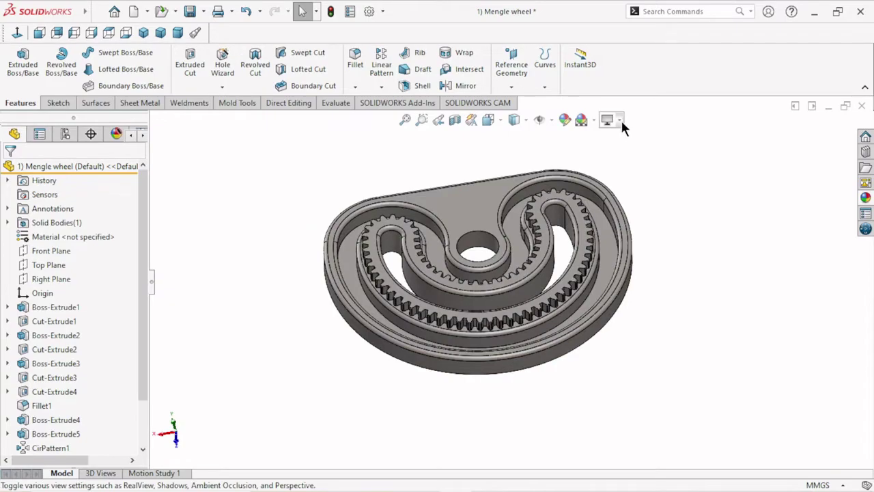
Turn RealView Graphics back on to restore realistic shiny rendering
{"action": "left_click", "coordinate": [619, 122]}
{"action": "left_click", "coordinate": [624, 138]}
{"action": "scroll", "coordinate": [417, 277], "scroll_direction": "down", "scroll_amount": 3}
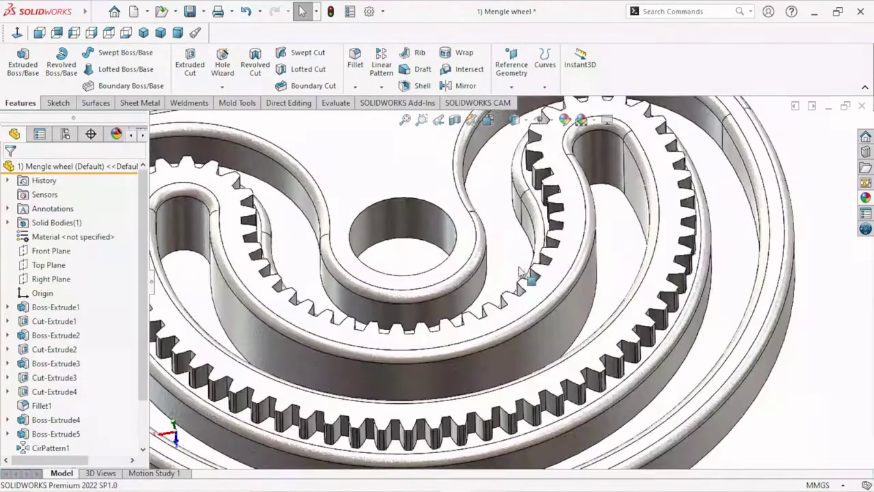
{"action": "scroll", "coordinate": [417, 277], "scroll_direction": "down", "scroll_amount": 2}
{"action": "scroll", "coordinate": [424, 294], "scroll_direction": "up", "scroll_amount": 2}
{"action": "scroll", "coordinate": [450, 304], "scroll_direction": "up", "scroll_amount": 2}
{"action": "mouse_move", "coordinate": [459, 306]}
{"action": "middle_mouse_down"}
{"action": "mouse_move", "coordinate": [469, 353]}
{"action": "mouse_move", "coordinate": [449, 358]}
{"action": "mouse_move", "coordinate": [433, 328]}
{"action": "mouse_move", "coordinate": [417, 327]}
{"action": "middle_mouse_up"}
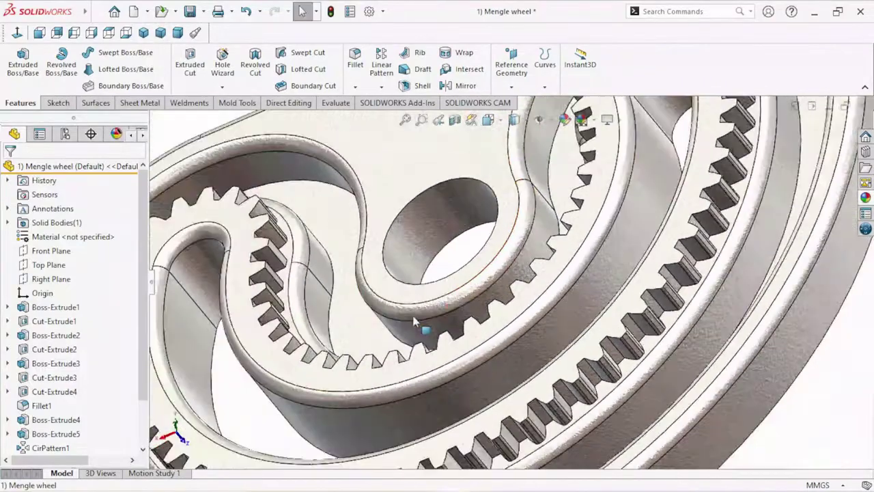
{"action": "scroll", "coordinate": [458, 268], "scroll_direction": "down", "scroll_amount": 2}
Give the centre hole's inner face the polished steel appearance
{"action": "left_click", "coordinate": [405, 219]}
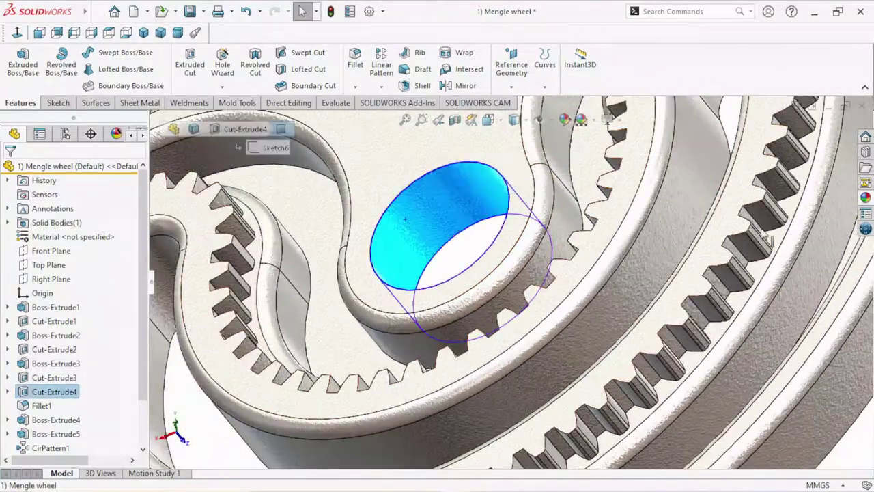
{"action": "left_click", "coordinate": [866, 198]}
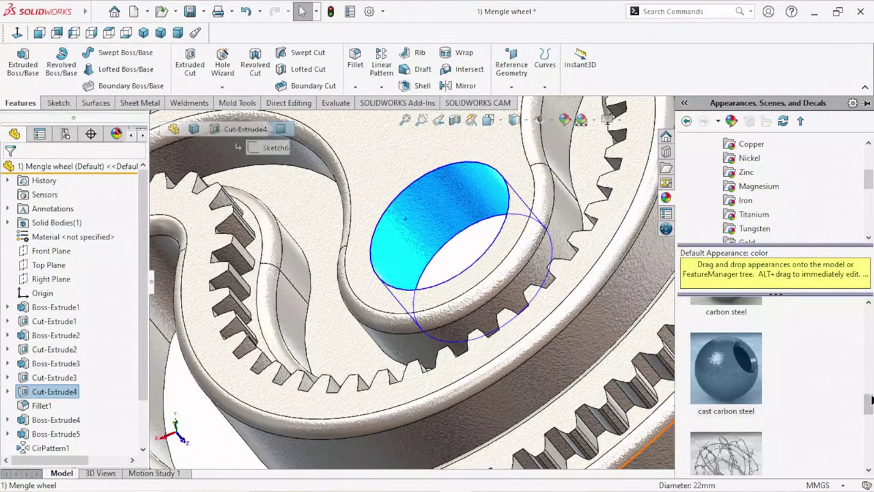
{"action": "left_click_drag", "start_coordinate": [869, 399], "coordinate": [869, 316]}
{"action": "left_click", "coordinate": [718, 343]}
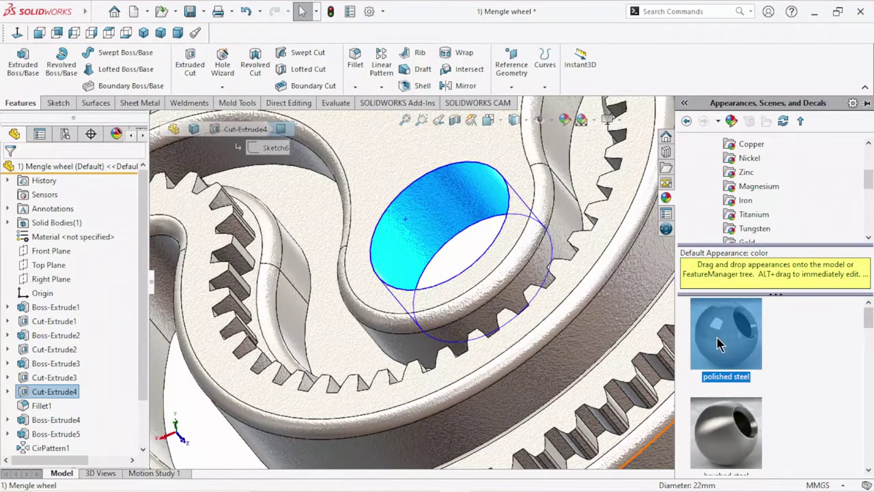
{"action": "double_click", "coordinate": [718, 342]}
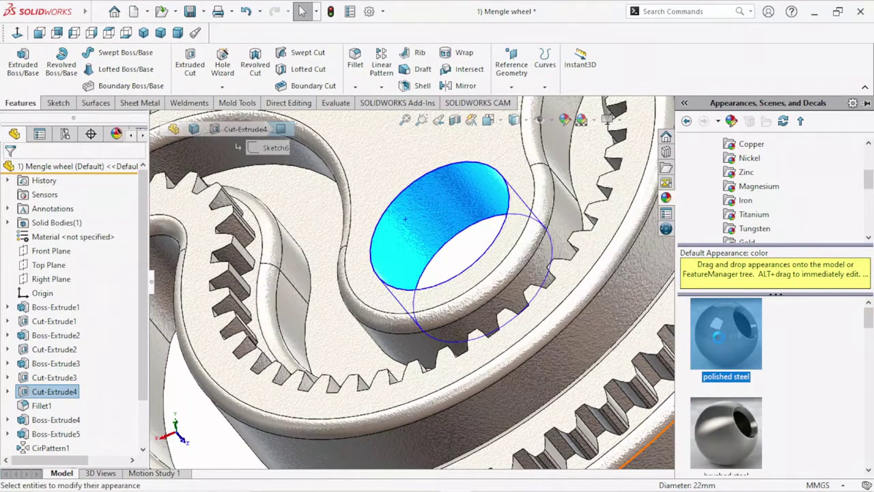
{"action": "scroll", "coordinate": [491, 343], "scroll_direction": "up", "scroll_amount": 3}
{"action": "scroll", "coordinate": [506, 355], "scroll_direction": "up", "scroll_amount": 3}
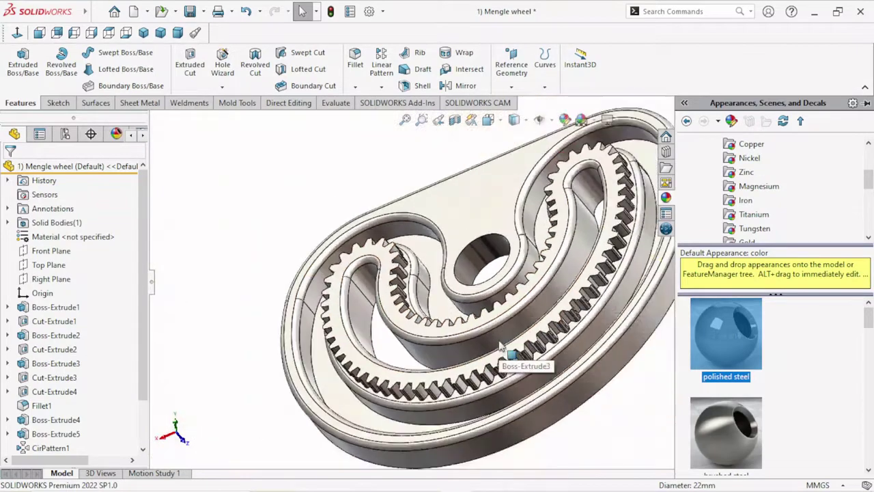
{"action": "scroll", "coordinate": [512, 349], "scroll_direction": "up", "scroll_amount": 2}
{"action": "mouse_move", "coordinate": [607, 354]}
{"action": "middle_mouse_down"}
{"action": "mouse_move", "coordinate": [622, 277]}
{"action": "mouse_move", "coordinate": [635, 321]}
{"action": "middle_mouse_up"}
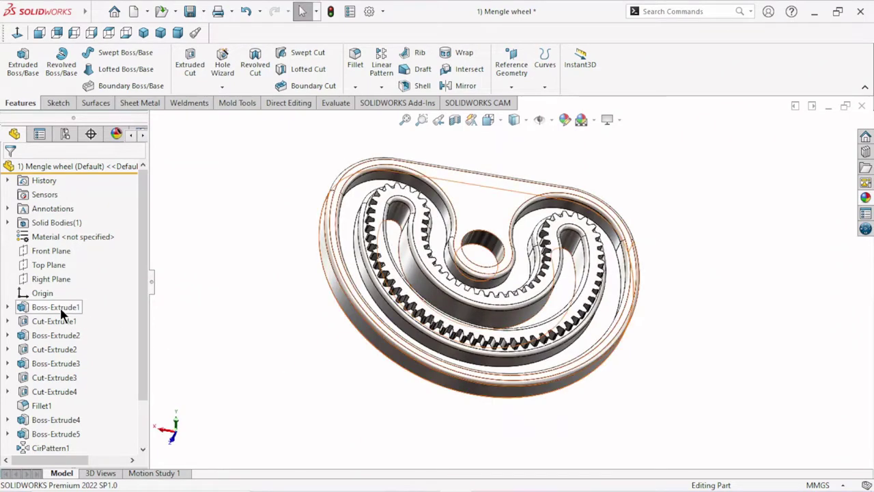
Select Boss-Extrude1, Cut-Extrude1, Boss-Extrude2, Cut-Extrude2, Cut-Extrude3, Fillet1 and Fillet2 together
{"action": "left_click", "coordinate": [60, 308]}
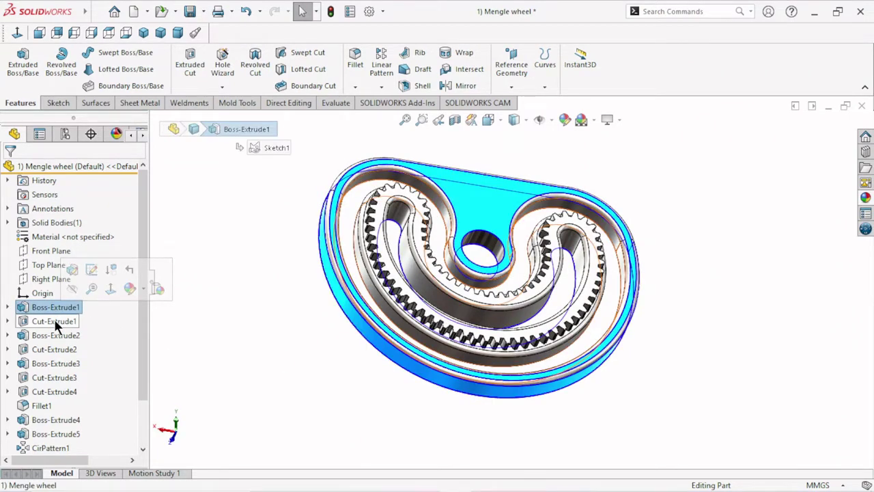
{"action": "left_click", "coordinate": [53, 321], "text": "ctrl"}
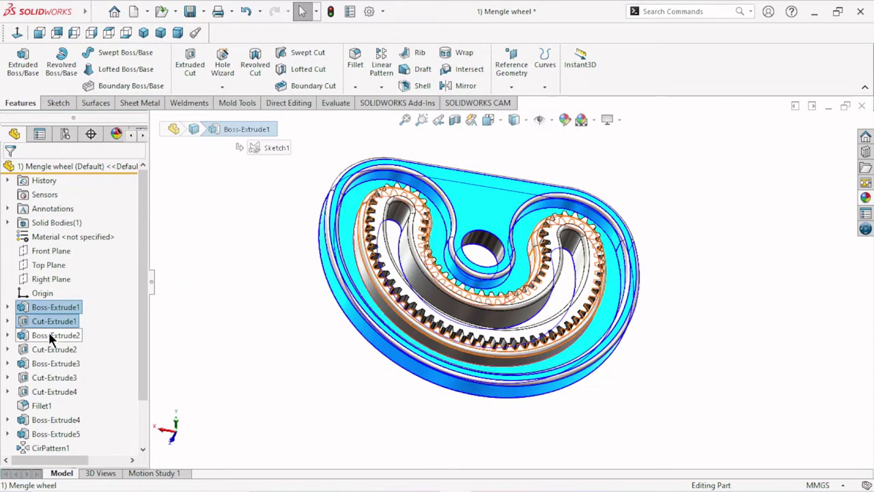
{"action": "left_click", "coordinate": [49, 335], "text": "ctrl"}
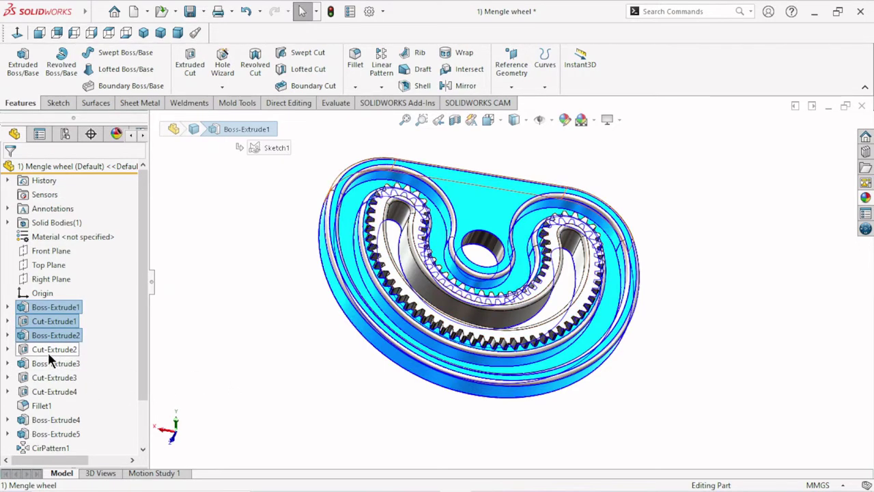
{"action": "left_click", "coordinate": [47, 352], "text": "ctrl"}
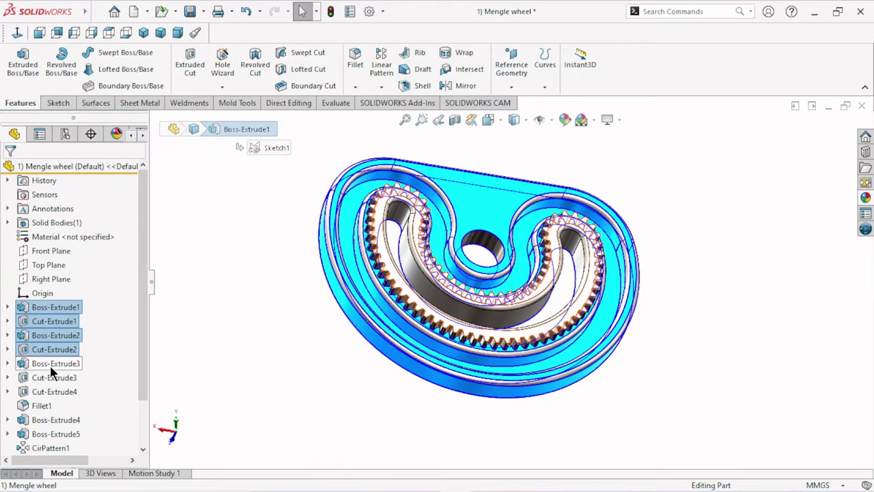
{"action": "left_click", "coordinate": [50, 369], "text": "ctrl"}
{"action": "left_click", "coordinate": [55, 366], "text": "ctrl"}
{"action": "left_click", "coordinate": [52, 377], "text": "ctrl"}
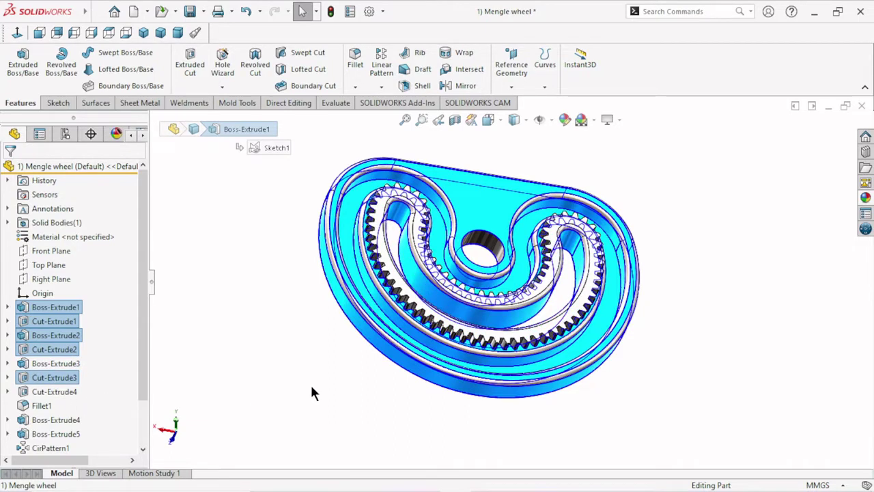
{"action": "left_click", "coordinate": [44, 410], "text": "ctrl"}
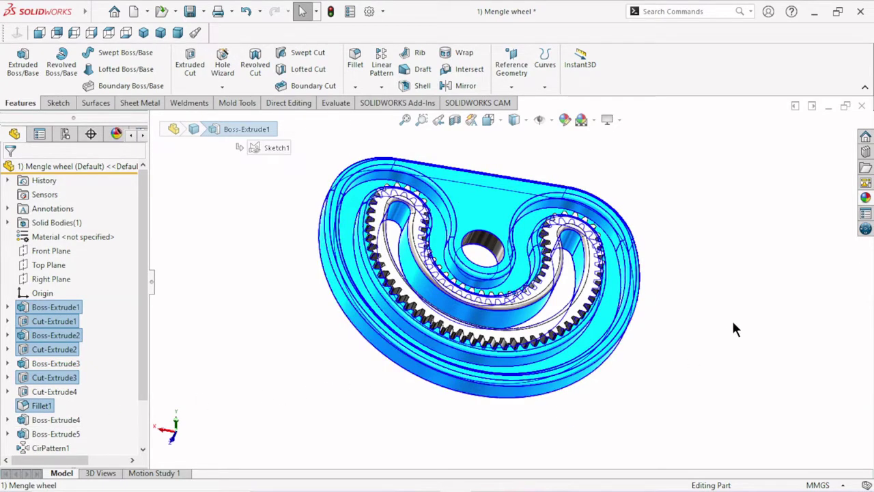
{"action": "mouse_move", "coordinate": [731, 227]}
{"action": "middle_mouse_down"}
{"action": "mouse_move", "coordinate": [690, 291]}
{"action": "mouse_move", "coordinate": [614, 241]}
{"action": "mouse_move", "coordinate": [662, 264]}
{"action": "mouse_move", "coordinate": [700, 247]}
{"action": "mouse_move", "coordinate": [712, 194]}
{"action": "mouse_move", "coordinate": [653, 256]}
{"action": "mouse_move", "coordinate": [654, 275]}
{"action": "mouse_move", "coordinate": [706, 225]}
{"action": "middle_mouse_up"}
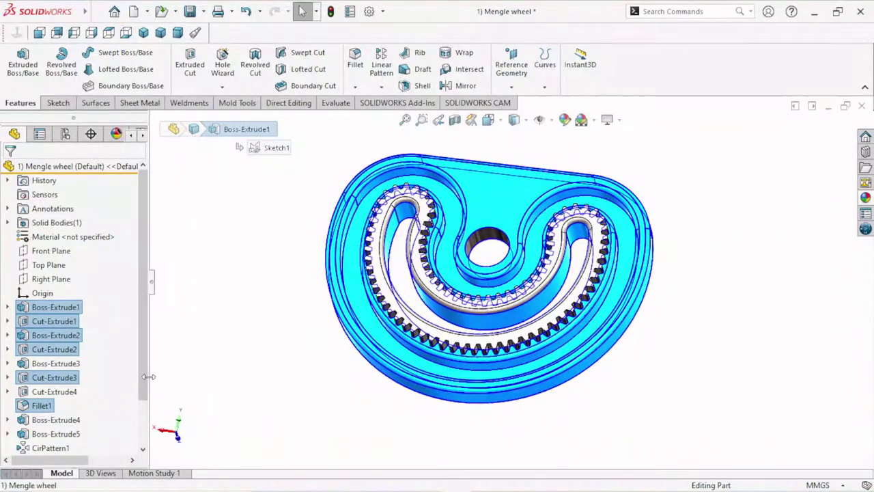
{"action": "left_click_drag", "start_coordinate": [142, 383], "coordinate": [152, 453]}
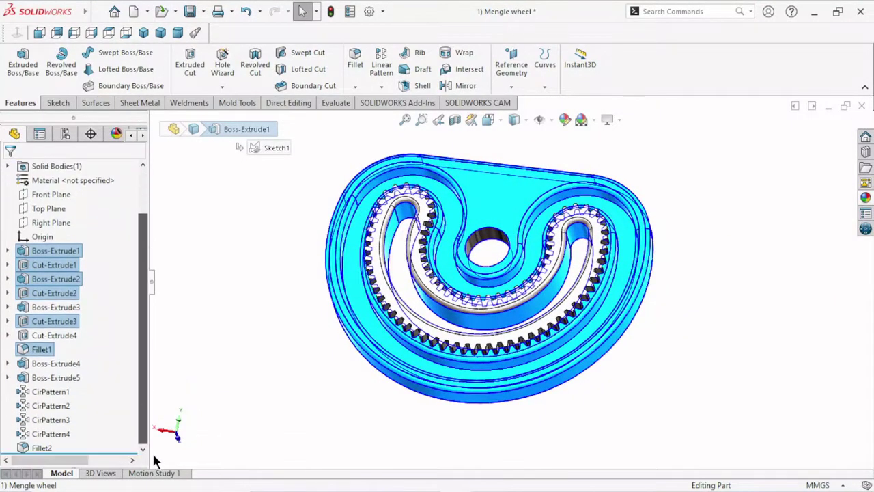
{"action": "left_click", "coordinate": [41, 448], "text": "ctrl"}
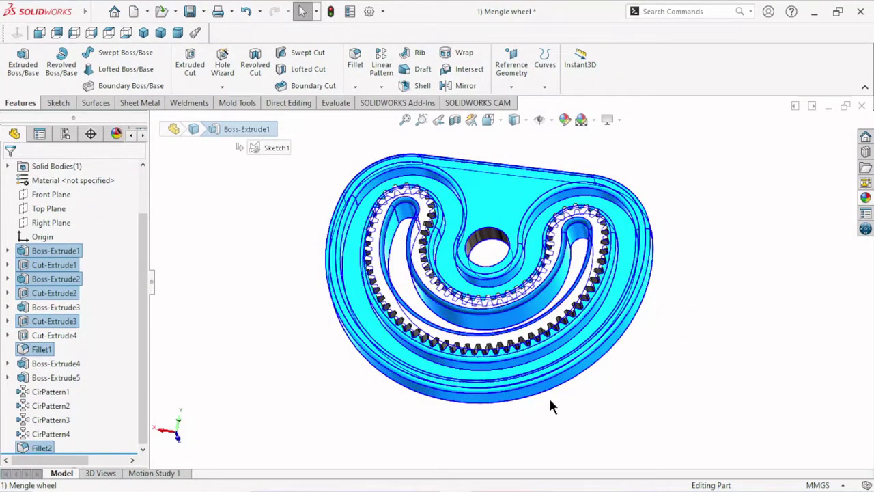
Colour the selected body features cyan (RGB 0/192/192) and accept it
{"action": "left_click", "coordinate": [567, 120]}
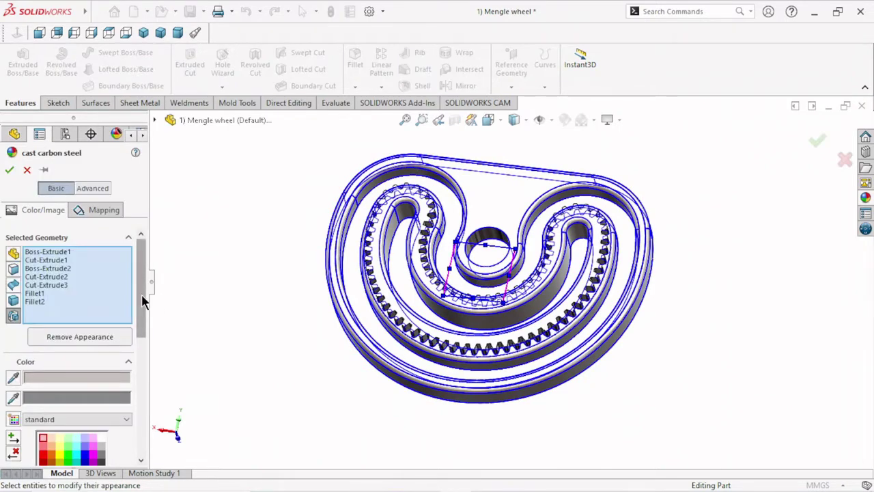
{"action": "scroll", "coordinate": [125, 310], "scroll_direction": "down", "scroll_amount": 5}
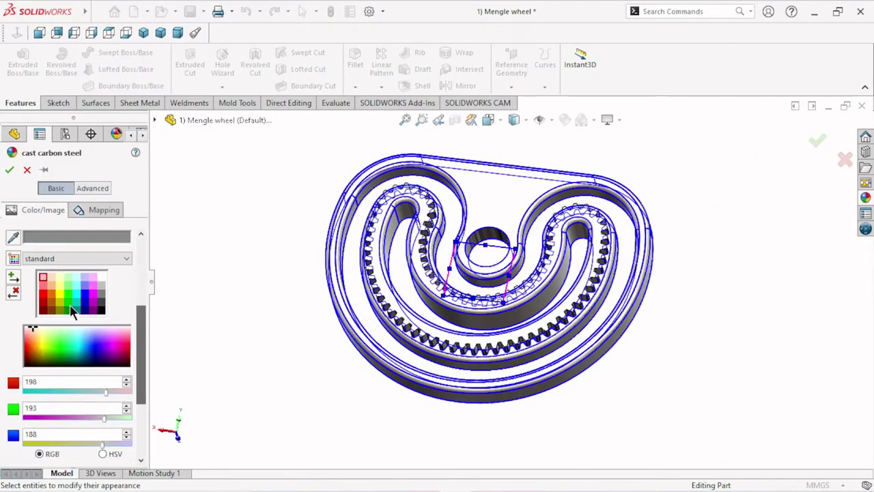
{"action": "left_click", "coordinate": [75, 301]}
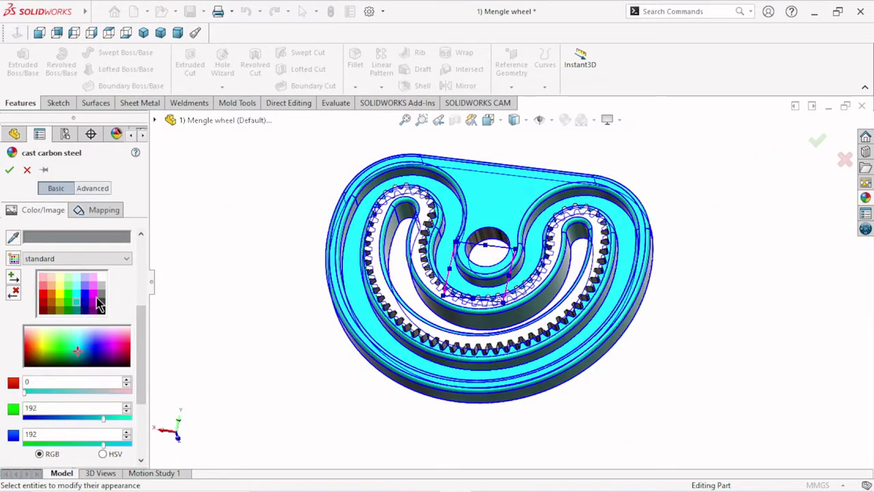
{"action": "left_click", "coordinate": [9, 170]}
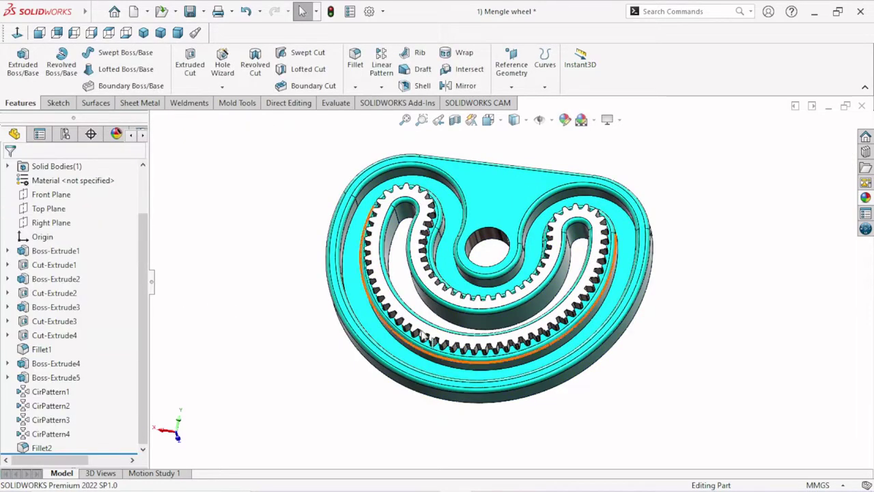
Select the recessed inner track faces and colour them pure blue (RGB 0/0/255)
{"action": "mouse_move", "coordinate": [660, 342]}
{"action": "middle_mouse_down"}
{"action": "mouse_move", "coordinate": [653, 260]}
{"action": "mouse_move", "coordinate": [608, 392]}
{"action": "mouse_move", "coordinate": [648, 291]}
{"action": "mouse_move", "coordinate": [677, 297]}
{"action": "mouse_move", "coordinate": [697, 376]}
{"action": "mouse_move", "coordinate": [669, 422]}
{"action": "mouse_move", "coordinate": [648, 357]}
{"action": "mouse_move", "coordinate": [708, 252]}
{"action": "mouse_move", "coordinate": [707, 205]}
{"action": "mouse_move", "coordinate": [752, 215]}
{"action": "mouse_move", "coordinate": [788, 242]}
{"action": "mouse_move", "coordinate": [759, 266]}
{"action": "mouse_move", "coordinate": [698, 246]}
{"action": "mouse_move", "coordinate": [688, 308]}
{"action": "mouse_move", "coordinate": [656, 298]}
{"action": "middle_mouse_up"}
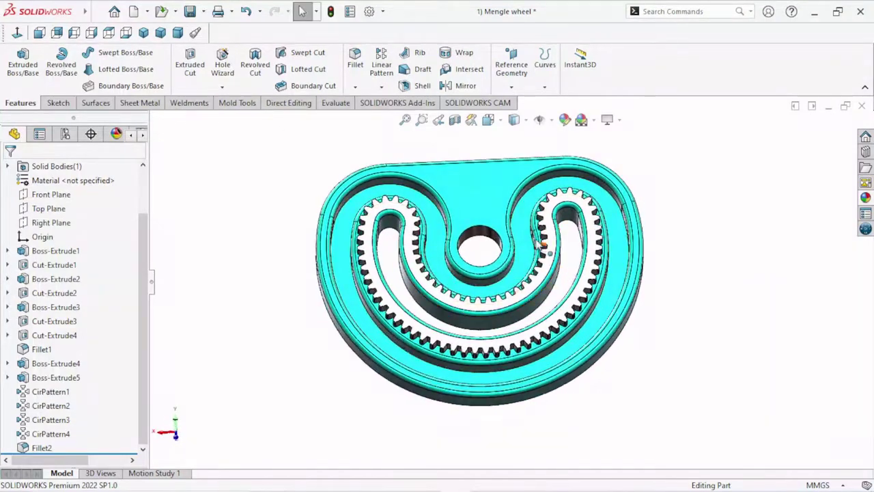
{"action": "left_click", "coordinate": [519, 233]}
{"action": "left_click", "coordinate": [673, 297]}
{"action": "left_click", "coordinate": [528, 215]}
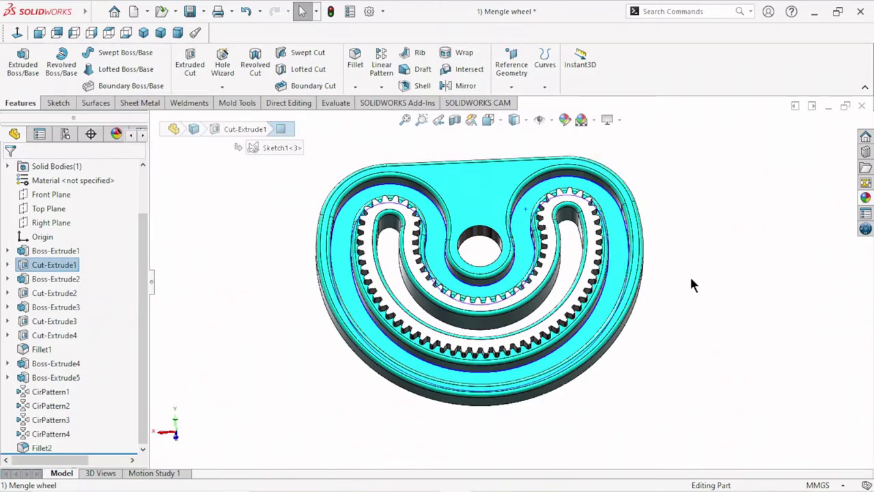
{"action": "mouse_move", "coordinate": [691, 283]}
{"action": "middle_mouse_down"}
{"action": "mouse_move", "coordinate": [711, 287]}
{"action": "mouse_move", "coordinate": [680, 352]}
{"action": "mouse_move", "coordinate": [499, 189]}
{"action": "middle_mouse_up"}
{"action": "left_click", "coordinate": [565, 120]}
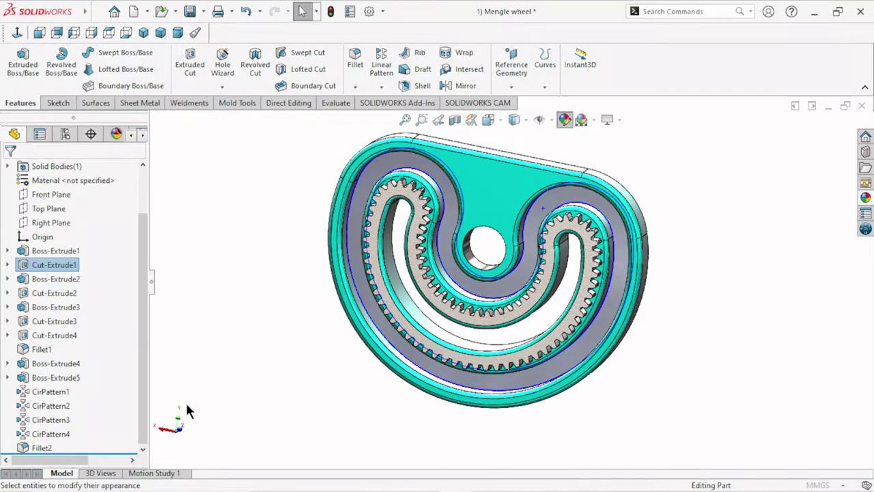
{"action": "scroll", "coordinate": [137, 315], "scroll_direction": "down", "scroll_amount": 5}
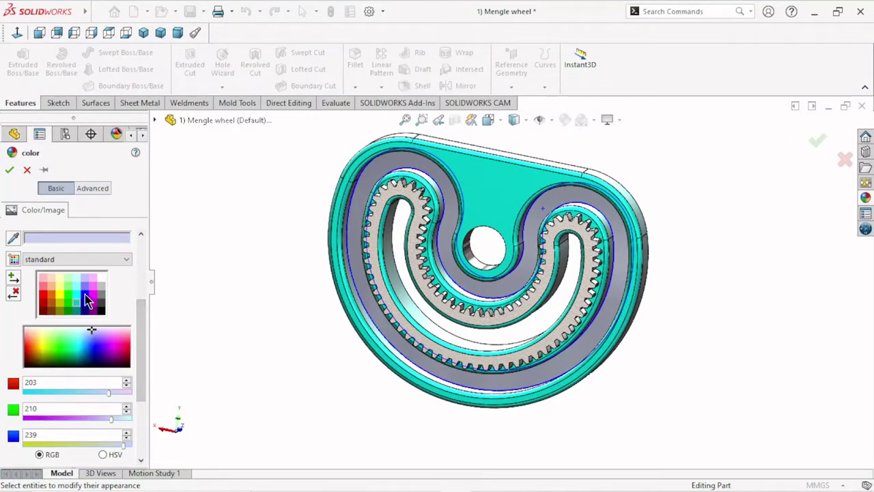
{"action": "left_click", "coordinate": [85, 295]}
{"action": "left_click", "coordinate": [10, 171]}
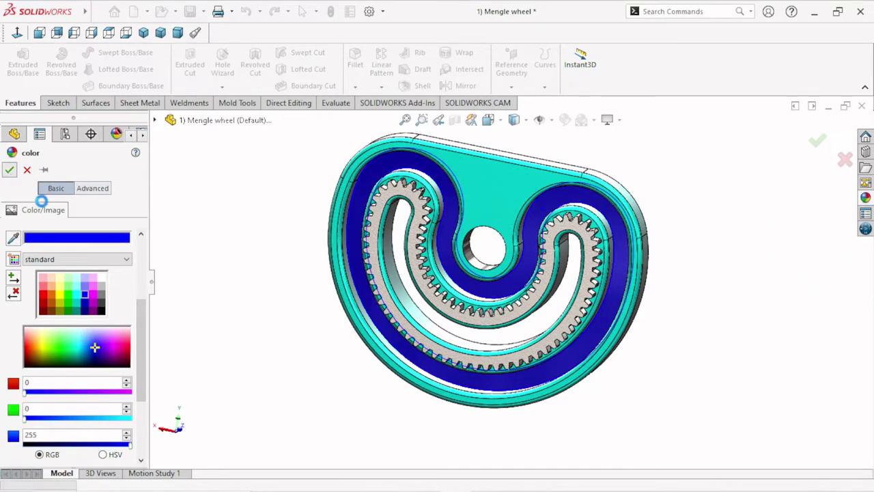
{"action": "middle_click_drag", "start_coordinate": [286, 396], "coordinate": [328, 354]}
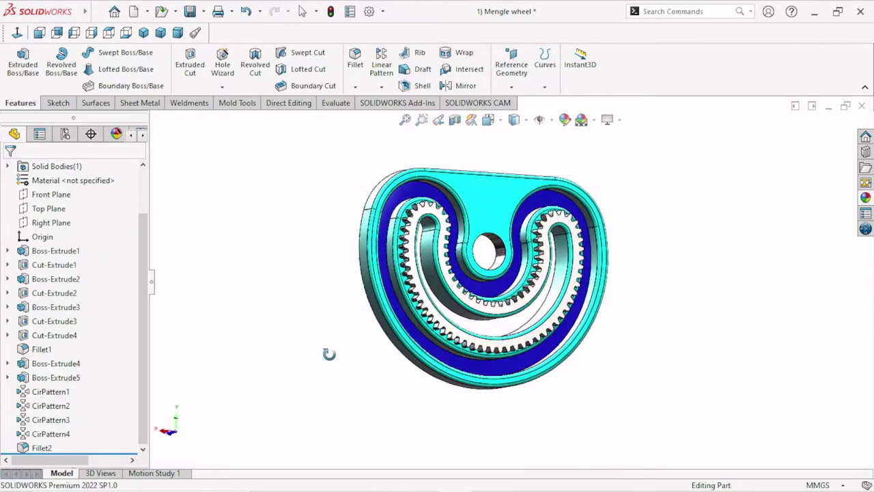
Select the gear features Boss-Extrude3 to Boss-Extrude5 and CirPattern1 to CirPattern4
{"action": "left_click", "coordinate": [41, 307]}
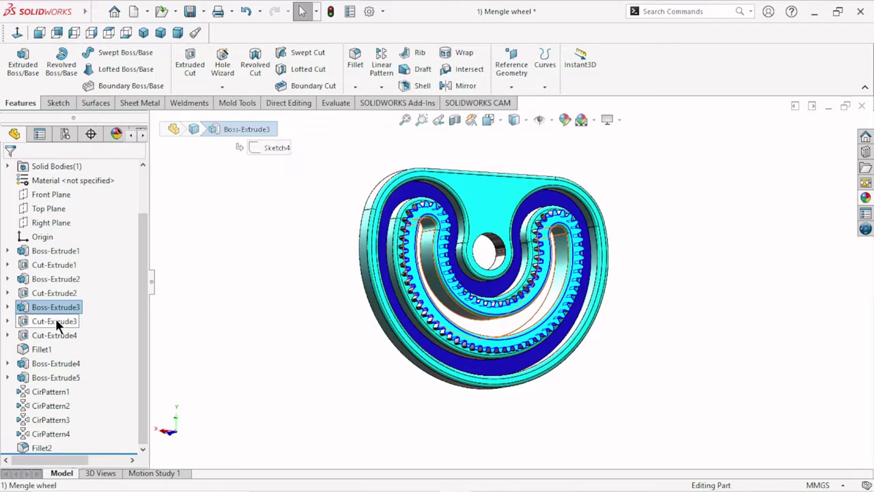
{"action": "scroll", "coordinate": [502, 302], "scroll_direction": "down", "scroll_amount": 3}
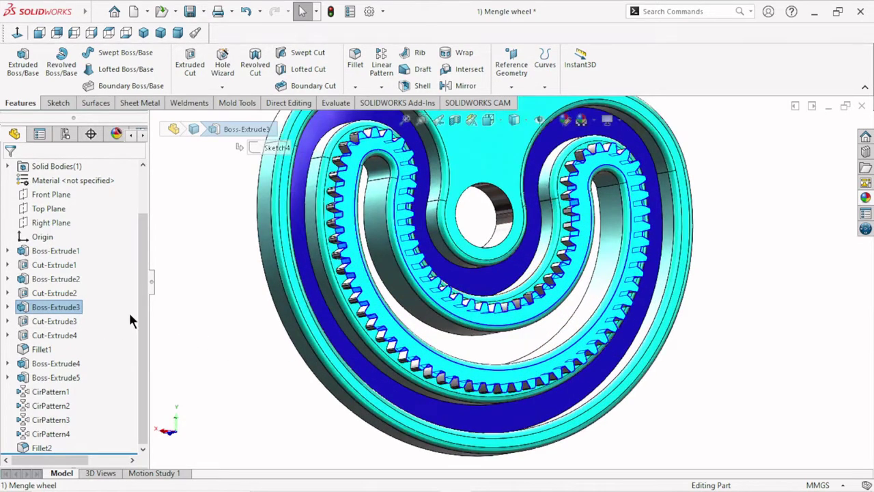
{"action": "left_click", "coordinate": [54, 319], "text": "ctrl"}
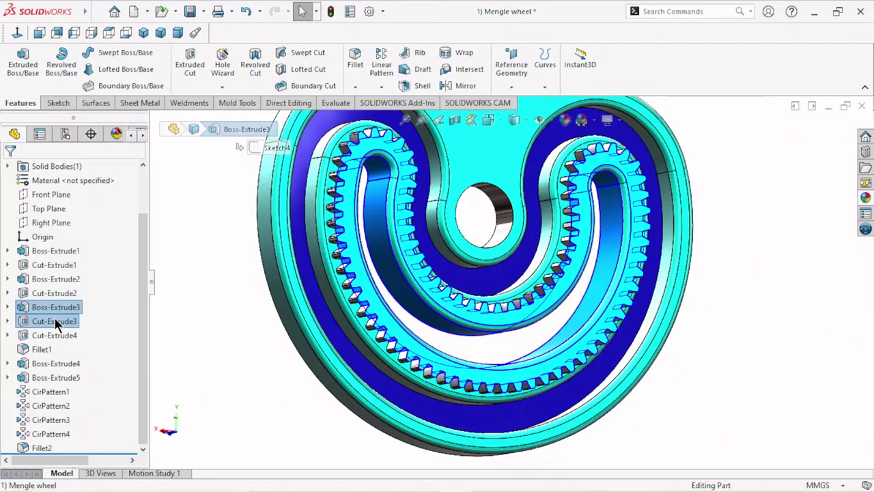
{"action": "left_click", "coordinate": [56, 319], "text": "ctrl"}
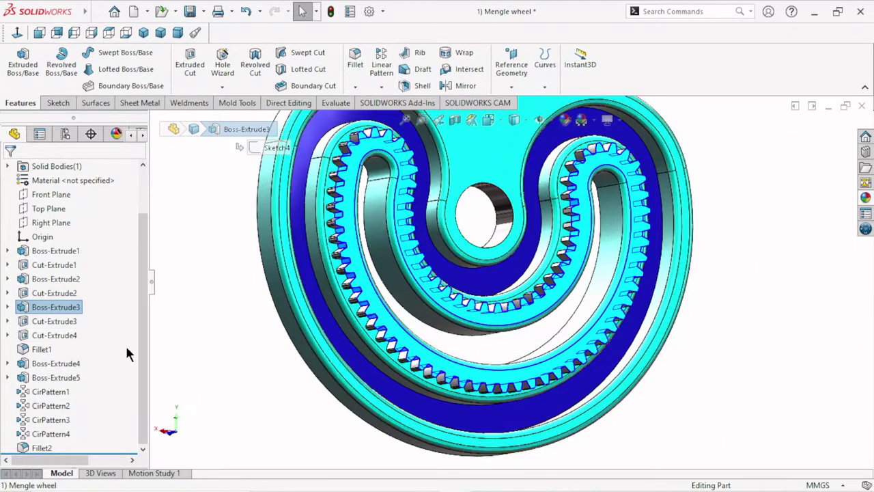
{"action": "left_click", "coordinate": [61, 360], "text": "ctrl"}
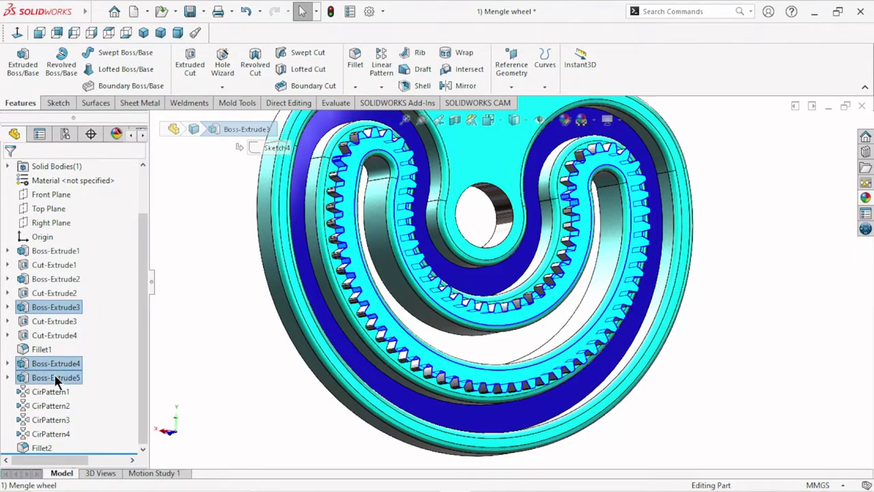
{"action": "left_click", "coordinate": [54, 392], "text": "ctrl"}
{"action": "left_click", "coordinate": [51, 408], "text": "ctrl"}
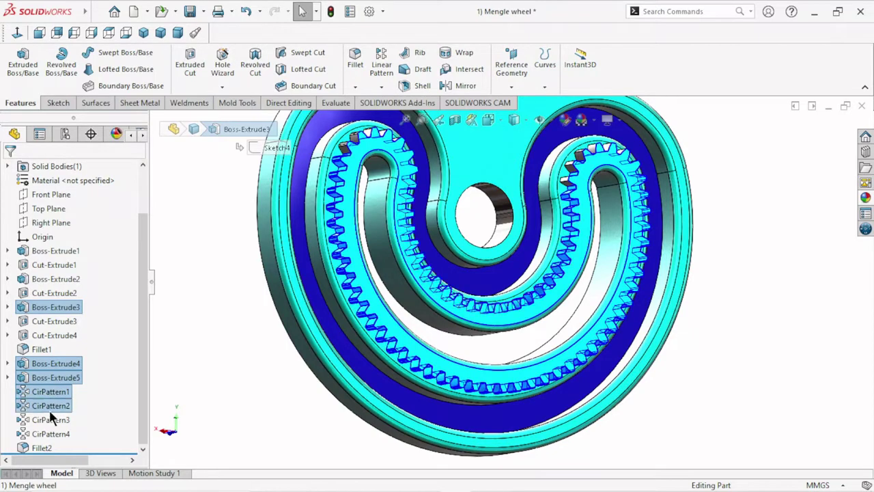
{"action": "left_click", "coordinate": [52, 420], "text": "ctrl"}
{"action": "left_click", "coordinate": [56, 433], "text": "ctrl"}
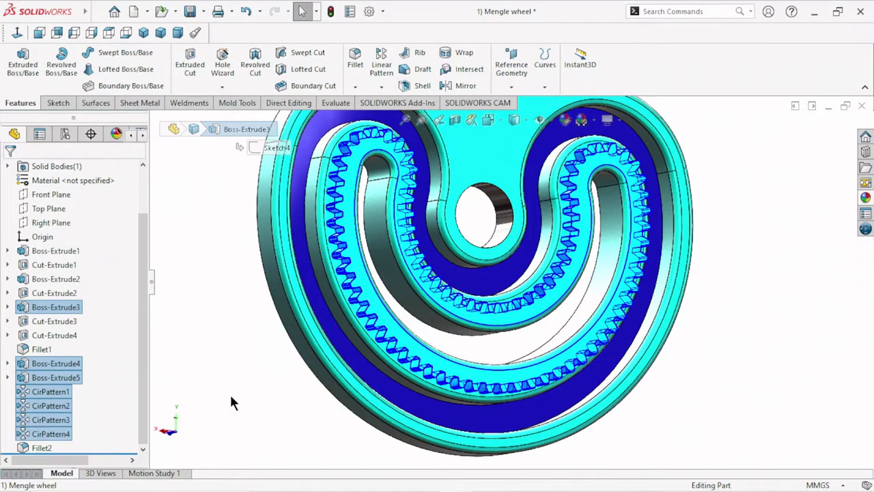
Preview the selected gear tooth features in the teal colour swatch
{"action": "left_click", "coordinate": [564, 119]}
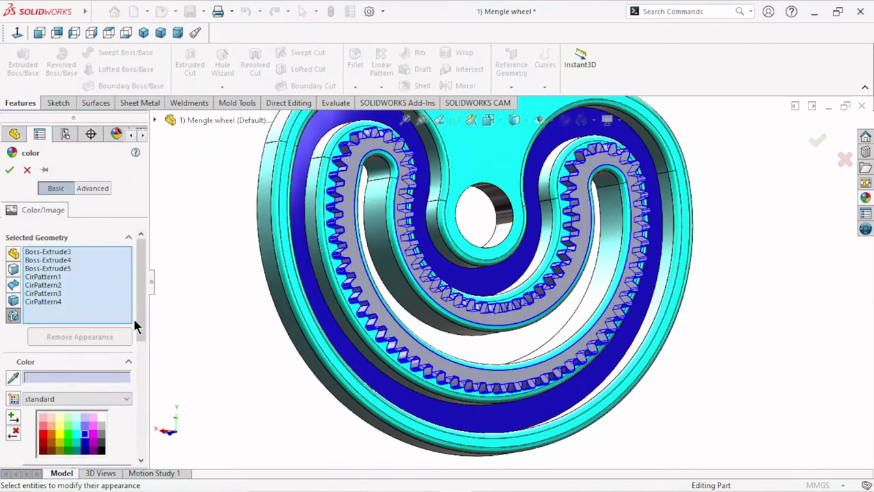
{"action": "mouse_move", "coordinate": [140, 314]}
{"action": "left_mouse_down"}
{"action": "mouse_move", "coordinate": [127, 352]}
{"action": "mouse_move", "coordinate": [94, 345]}
{"action": "left_mouse_up"}
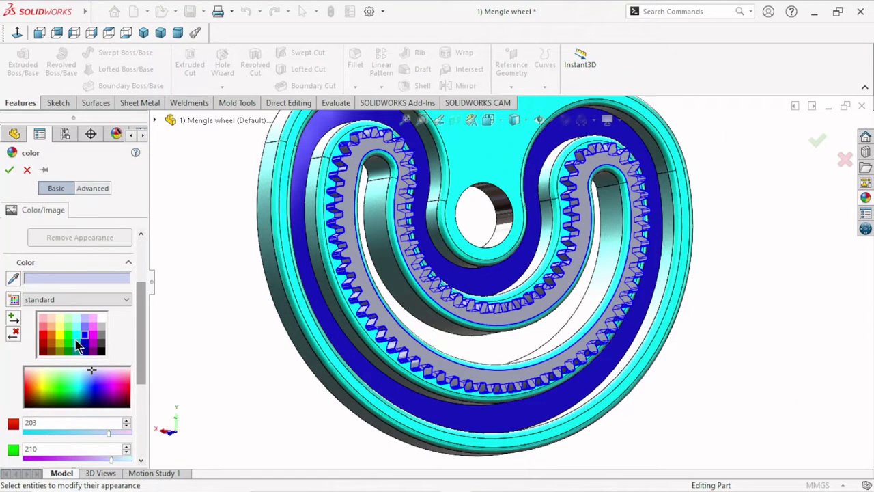
{"action": "left_click", "coordinate": [80, 348]}
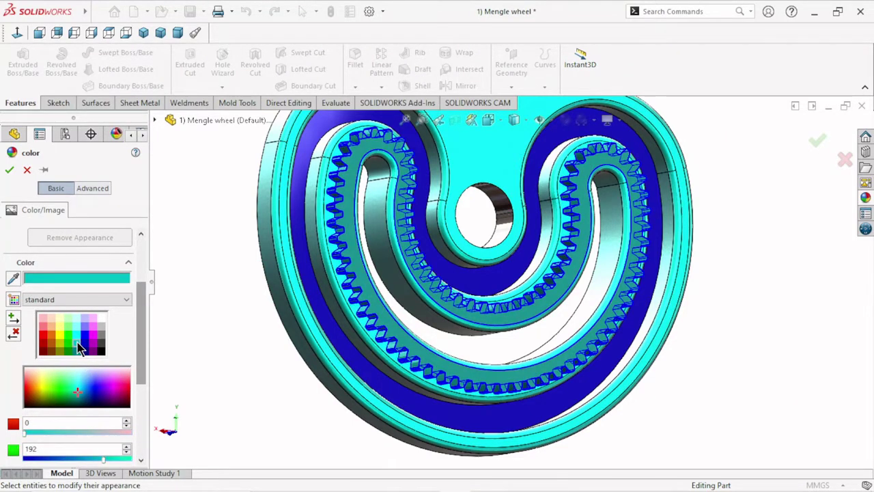
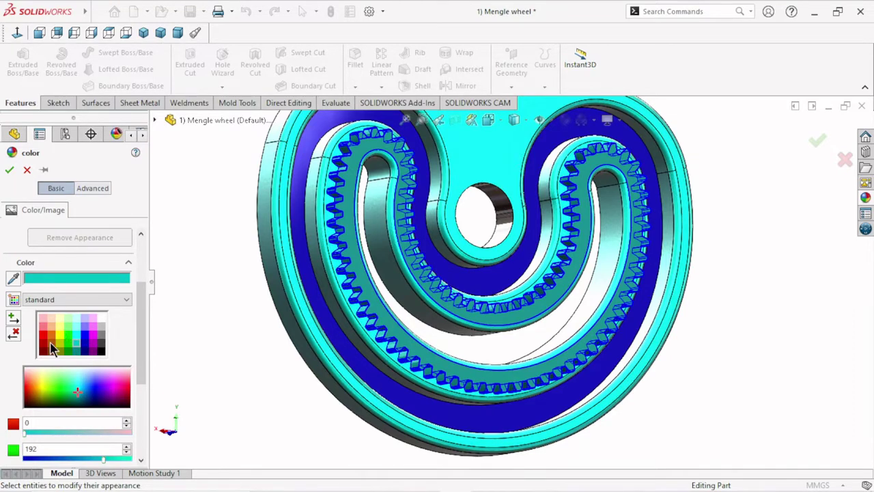
Apply the light purple swatch to the Mengle wheel's gear rings, replacing cyan
{"action": "left_click", "coordinate": [86, 328]}
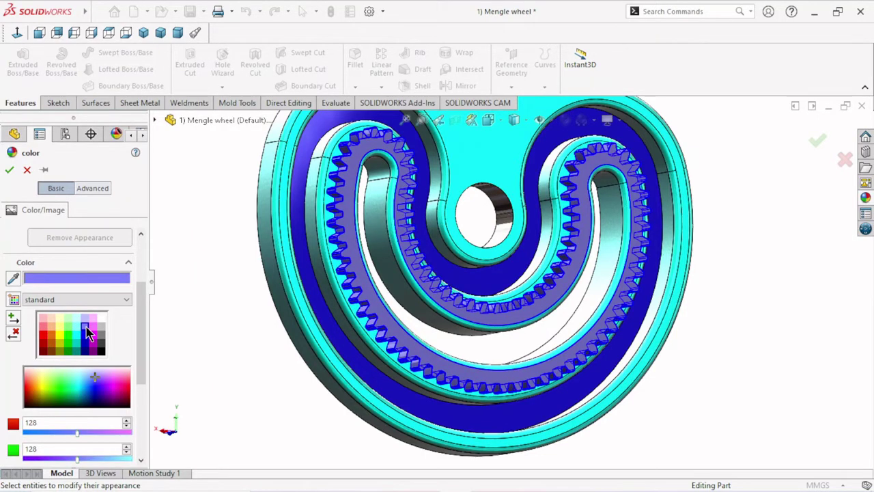
{"action": "left_click", "coordinate": [9, 170]}
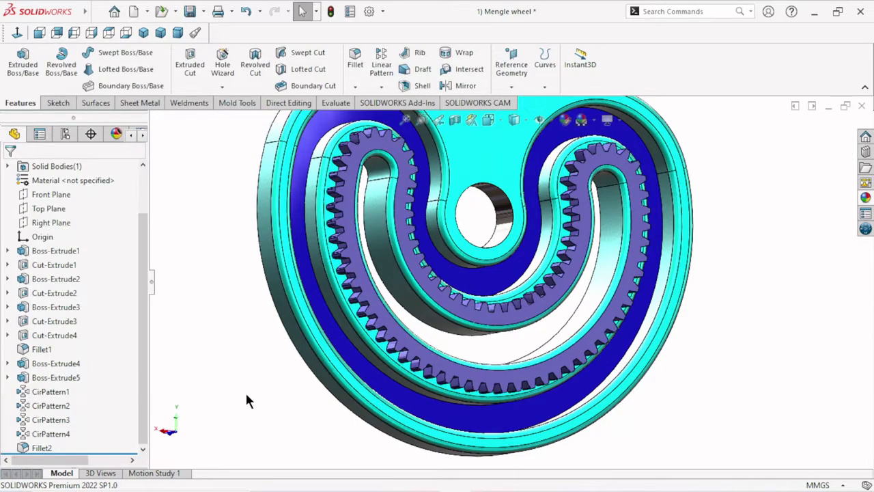
Orbit and zoom the wheel toward its gear rings and pick a fillet face
{"action": "mouse_move", "coordinate": [248, 401]}
{"action": "middle_mouse_down"}
{"action": "mouse_move", "coordinate": [212, 240]}
{"action": "mouse_move", "coordinate": [236, 262]}
{"action": "mouse_move", "coordinate": [203, 369]}
{"action": "mouse_move", "coordinate": [183, 327]}
{"action": "mouse_move", "coordinate": [179, 274]}
{"action": "middle_mouse_up"}
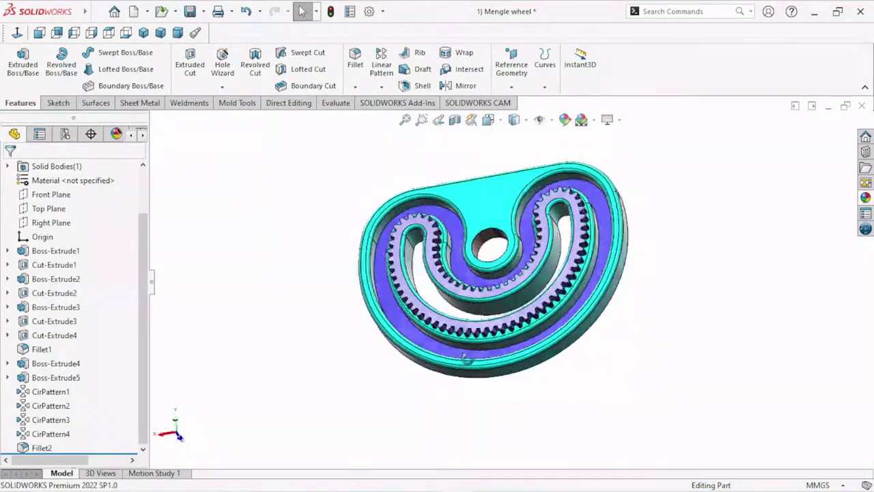
{"action": "mouse_move", "coordinate": [467, 359]}
{"action": "middle_mouse_down"}
{"action": "mouse_move", "coordinate": [472, 406]}
{"action": "mouse_move", "coordinate": [502, 410]}
{"action": "mouse_move", "coordinate": [527, 398]}
{"action": "middle_mouse_up"}
{"action": "scroll", "coordinate": [527, 329], "scroll_direction": "down", "scroll_amount": 3}
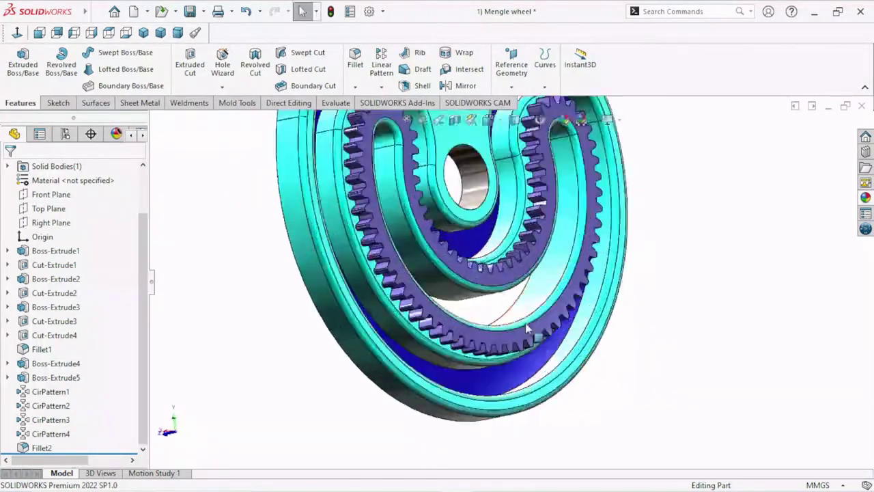
{"action": "mouse_move", "coordinate": [527, 330]}
{"action": "middle_mouse_down"}
{"action": "mouse_move", "coordinate": [517, 361]}
{"action": "mouse_move", "coordinate": [560, 365]}
{"action": "mouse_move", "coordinate": [649, 324]}
{"action": "mouse_move", "coordinate": [625, 315]}
{"action": "mouse_move", "coordinate": [618, 355]}
{"action": "mouse_move", "coordinate": [601, 382]}
{"action": "middle_mouse_up"}
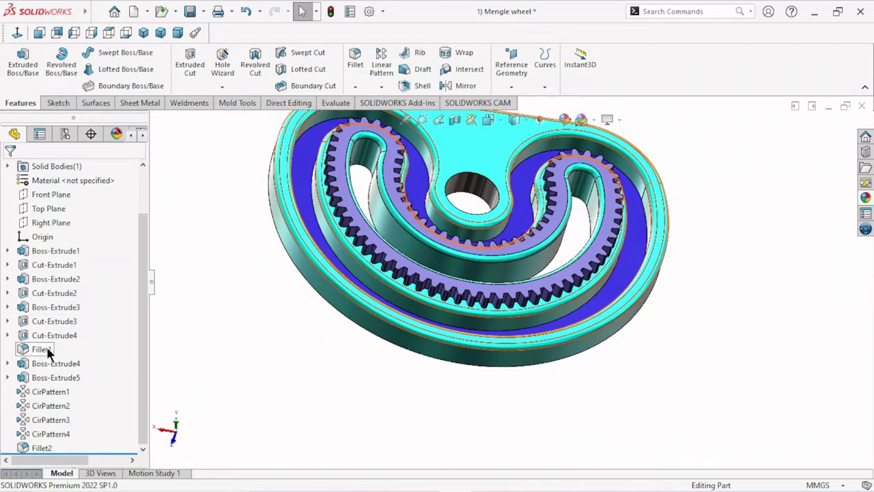
{"action": "scroll", "coordinate": [393, 314], "scroll_direction": "down", "scroll_amount": 3}
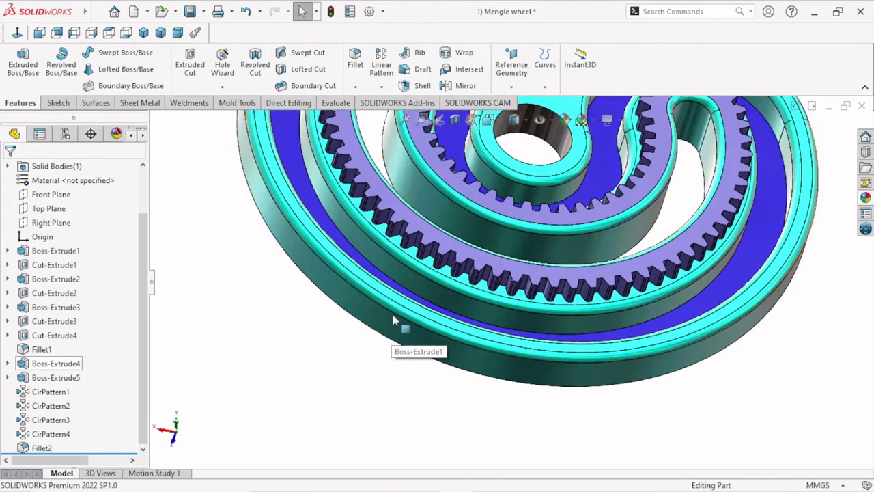
{"action": "left_click", "coordinate": [398, 316]}
Fit the wheel, reorient it, and select a thin face on the outer rim
{"action": "key", "text": "f"}
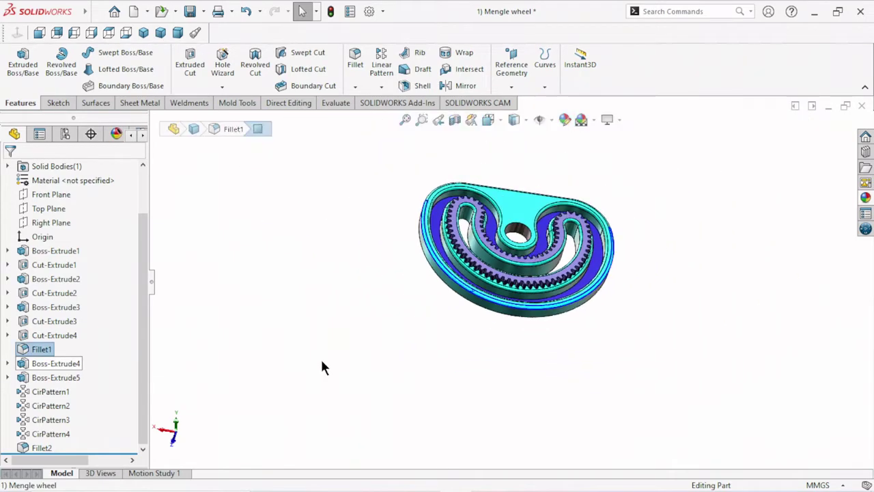
{"action": "scroll", "coordinate": [654, 228], "scroll_direction": "down", "scroll_amount": 3}
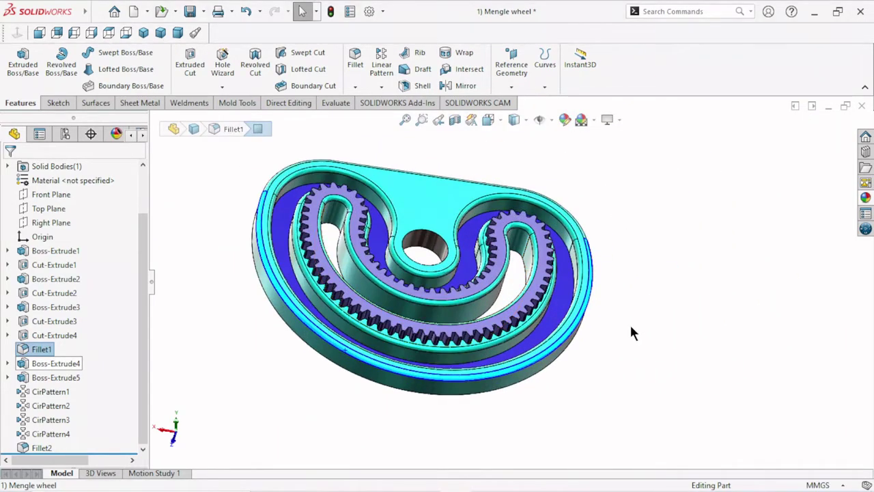
{"action": "mouse_move", "coordinate": [641, 321]}
{"action": "middle_mouse_down"}
{"action": "mouse_move", "coordinate": [606, 351]}
{"action": "mouse_move", "coordinate": [577, 406]}
{"action": "mouse_move", "coordinate": [585, 426]}
{"action": "mouse_move", "coordinate": [582, 391]}
{"action": "middle_mouse_up"}
{"action": "scroll", "coordinate": [593, 308], "scroll_direction": "down", "scroll_amount": 5}
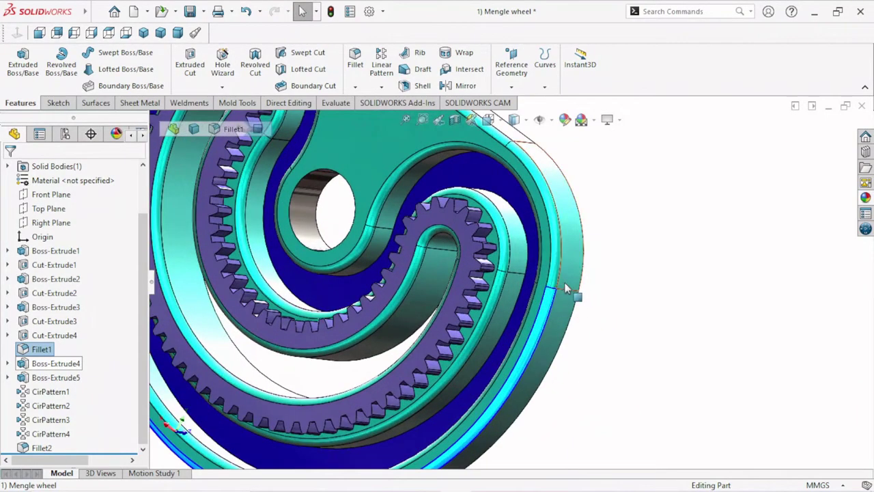
{"action": "scroll", "coordinate": [555, 282], "scroll_direction": "up", "scroll_amount": 1}
{"action": "scroll", "coordinate": [605, 316], "scroll_direction": "up", "scroll_amount": 2}
{"action": "scroll", "coordinate": [594, 203], "scroll_direction": "up", "scroll_amount": 2}
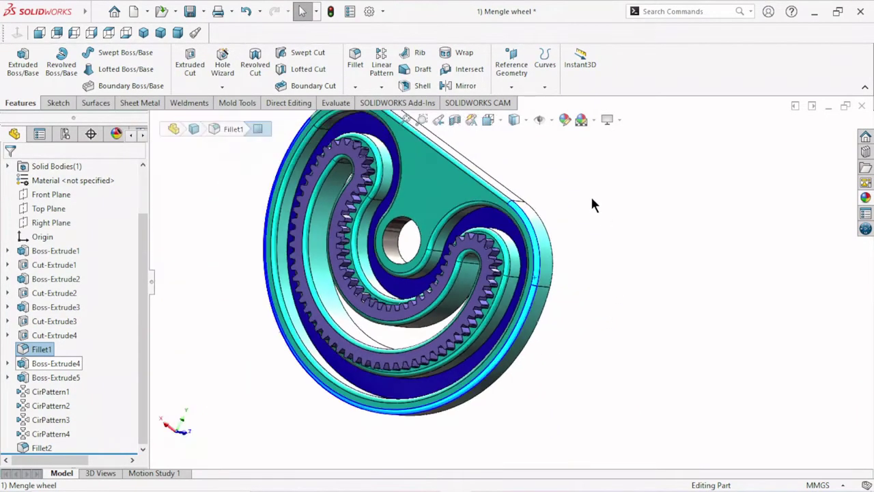
{"action": "mouse_move", "coordinate": [594, 203]}
{"action": "middle_mouse_down"}
{"action": "mouse_move", "coordinate": [617, 261]}
{"action": "mouse_move", "coordinate": [576, 301]}
{"action": "middle_mouse_up"}
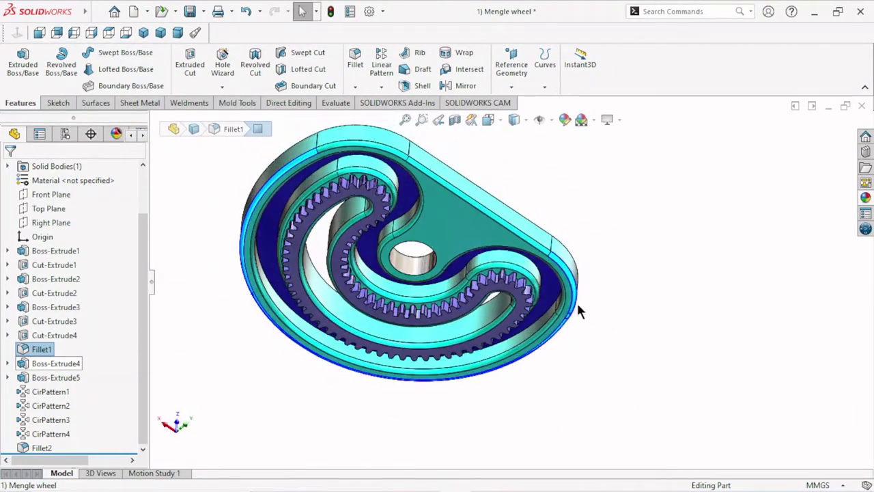
{"action": "left_click", "coordinate": [487, 214]}
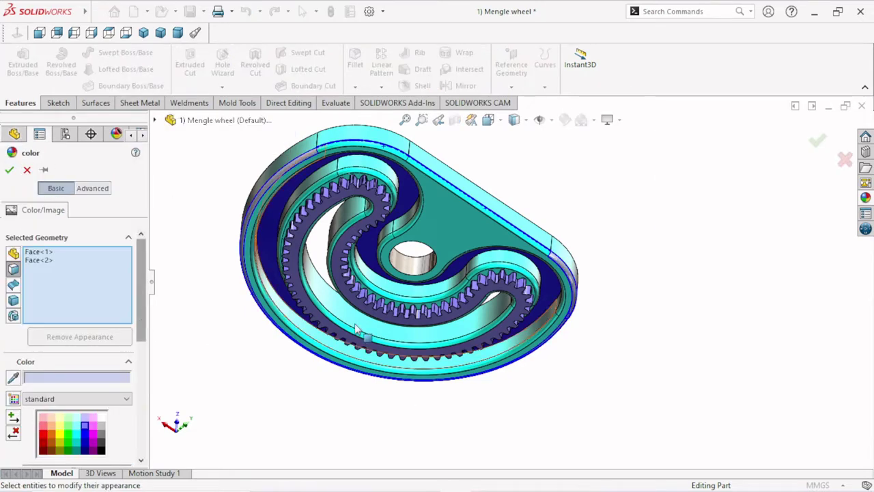
Choose red for the selected rim faces and add two more rim faces
{"action": "left_click", "coordinate": [43, 433]}
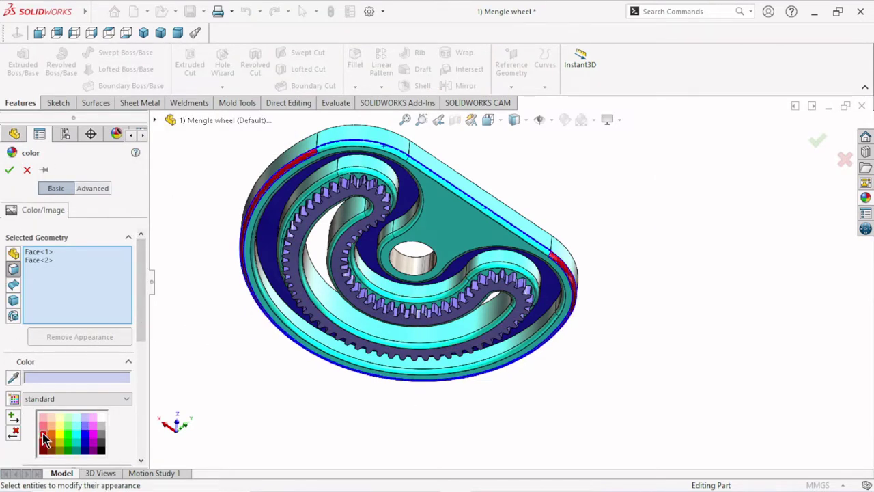
{"action": "left_click", "coordinate": [504, 228]}
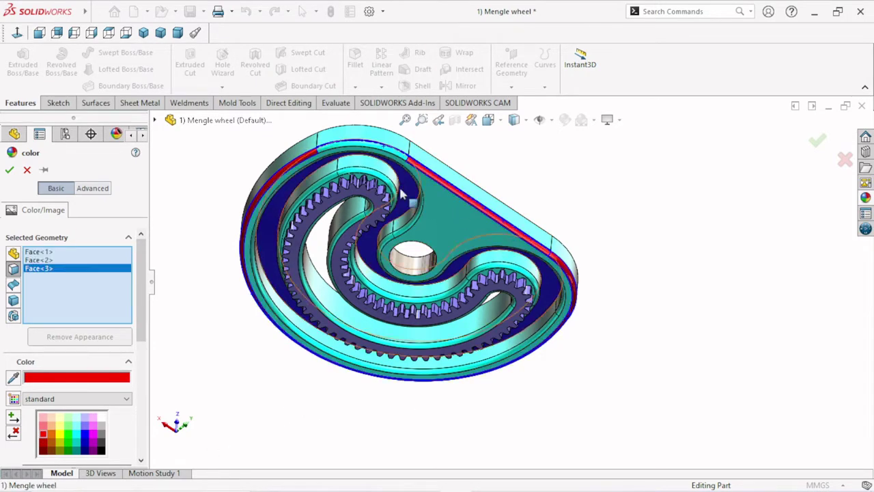
{"action": "left_click", "coordinate": [365, 143]}
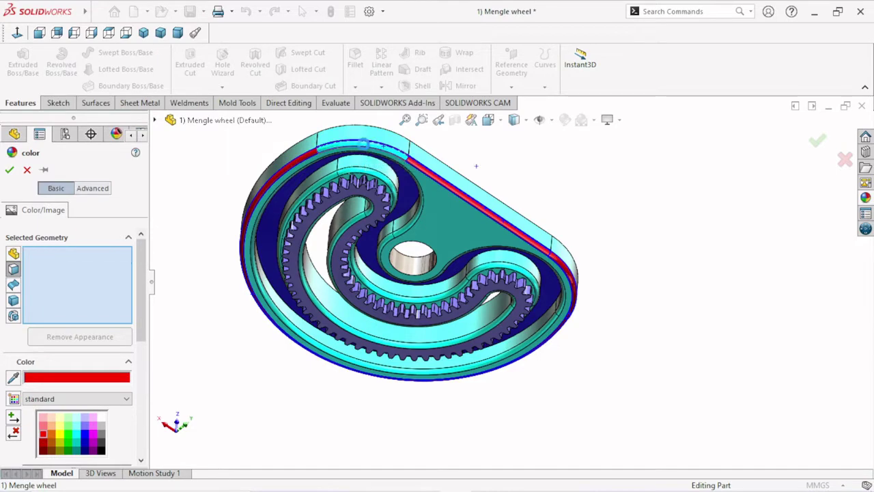
Check the four red rim faces, confirm the colour, and return to the front view
{"action": "middle_click_drag", "start_coordinate": [433, 350], "coordinate": [567, 367]}
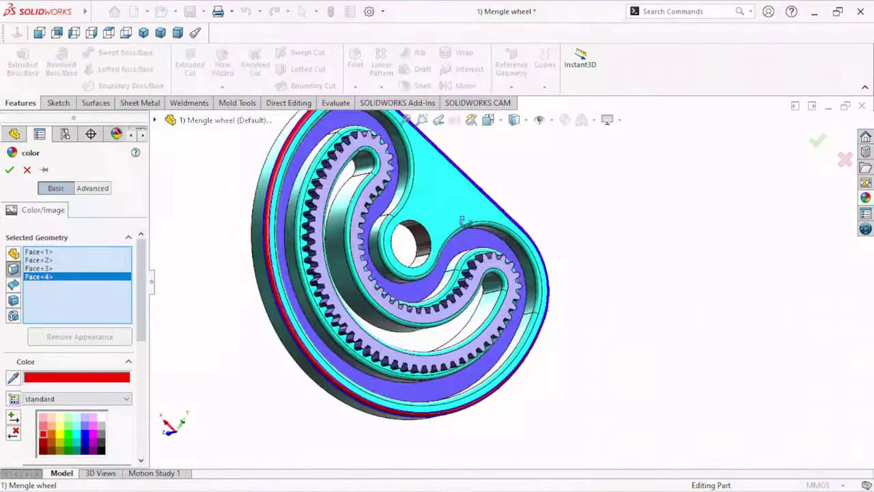
{"action": "mouse_move", "coordinate": [522, 276]}
{"action": "middle_mouse_down"}
{"action": "mouse_move", "coordinate": [576, 244]}
{"action": "mouse_move", "coordinate": [347, 252]}
{"action": "middle_mouse_up"}
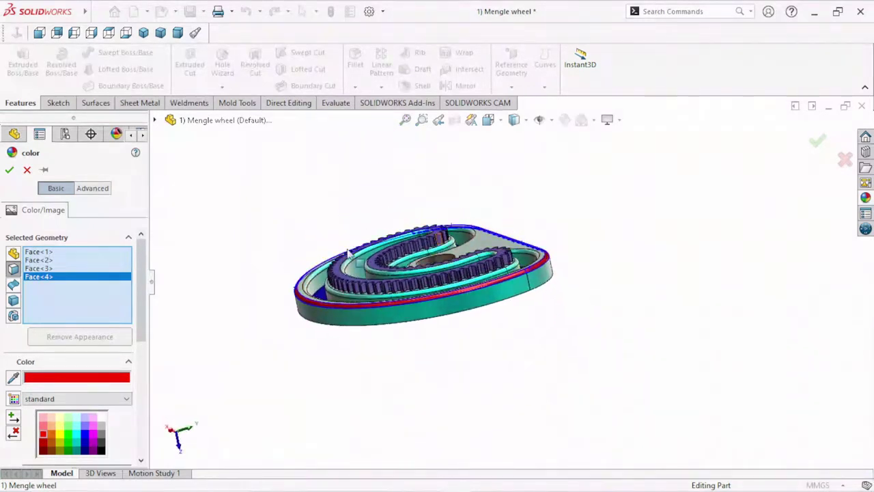
{"action": "left_click", "coordinate": [9, 171]}
{"action": "mouse_move", "coordinate": [399, 347]}
{"action": "middle_mouse_down"}
{"action": "mouse_move", "coordinate": [405, 339]}
{"action": "mouse_move", "coordinate": [428, 398]}
{"action": "mouse_move", "coordinate": [543, 371]}
{"action": "middle_mouse_up"}
{"action": "key", "text": "ctrl+2"}
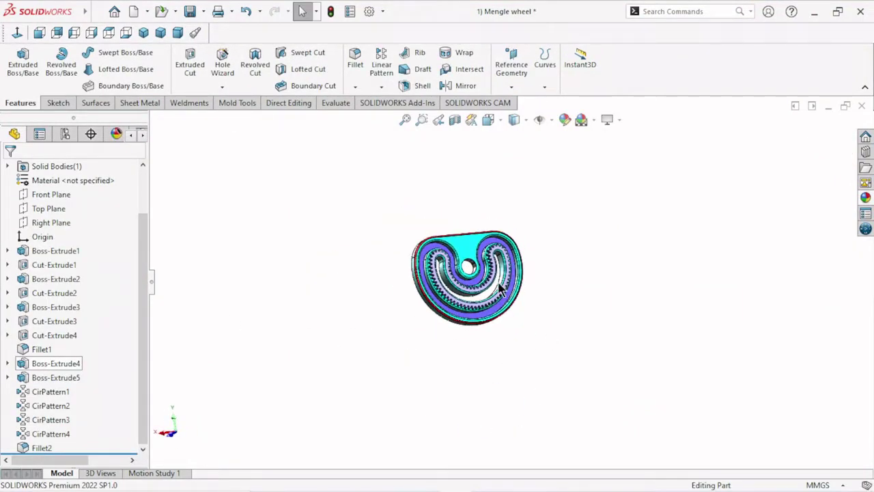
Orbit and zoom around the coloured wheel, switching to the Isometric view to review it
{"action": "mouse_move", "coordinate": [642, 310]}
{"action": "middle_mouse_down"}
{"action": "mouse_move", "coordinate": [681, 293]}
{"action": "mouse_move", "coordinate": [642, 242]}
{"action": "mouse_move", "coordinate": [640, 205]}
{"action": "mouse_move", "coordinate": [645, 272]}
{"action": "mouse_move", "coordinate": [679, 312]}
{"action": "mouse_move", "coordinate": [655, 383]}
{"action": "mouse_move", "coordinate": [670, 335]}
{"action": "mouse_move", "coordinate": [637, 299]}
{"action": "mouse_move", "coordinate": [635, 235]}
{"action": "mouse_move", "coordinate": [675, 272]}
{"action": "mouse_move", "coordinate": [619, 244]}
{"action": "mouse_move", "coordinate": [668, 275]}
{"action": "mouse_move", "coordinate": [697, 216]}
{"action": "mouse_move", "coordinate": [385, 168]}
{"action": "middle_mouse_up"}
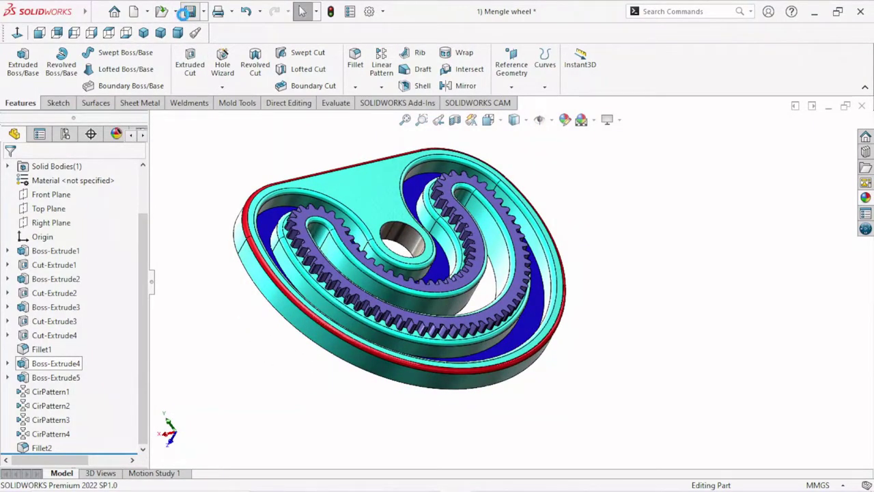
{"action": "scroll", "coordinate": [573, 250], "scroll_direction": "up", "scroll_amount": 2}
{"action": "scroll", "coordinate": [572, 250], "scroll_direction": "up", "scroll_amount": 1}
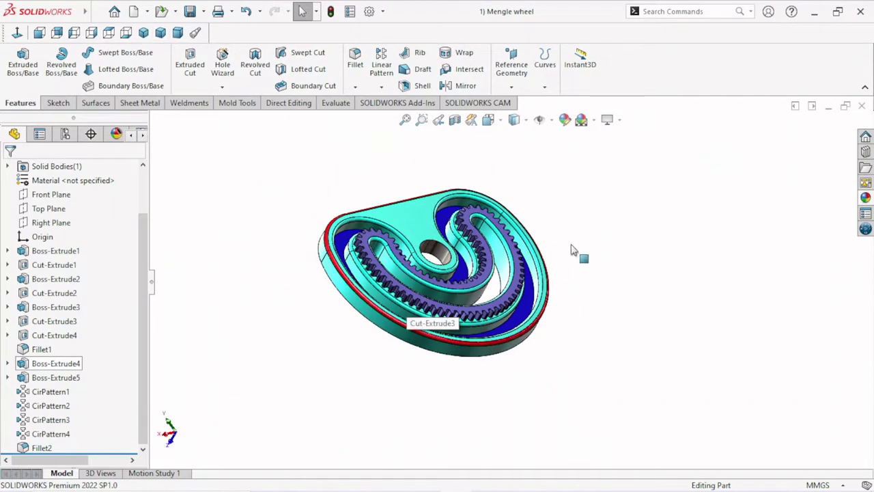
{"action": "middle_click_drag", "start_coordinate": [573, 250], "coordinate": [441, 270]}
{"action": "scroll", "coordinate": [440, 270], "scroll_direction": "down", "scroll_amount": 2}
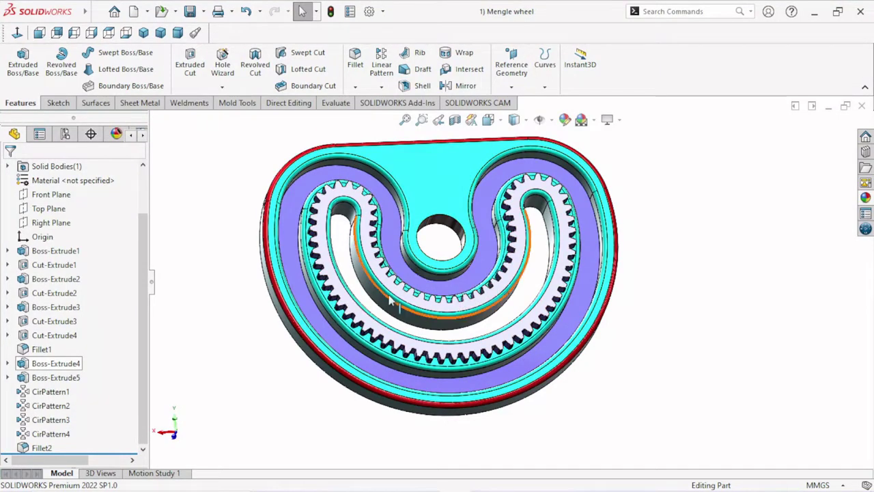
{"action": "left_click", "coordinate": [143, 33]}
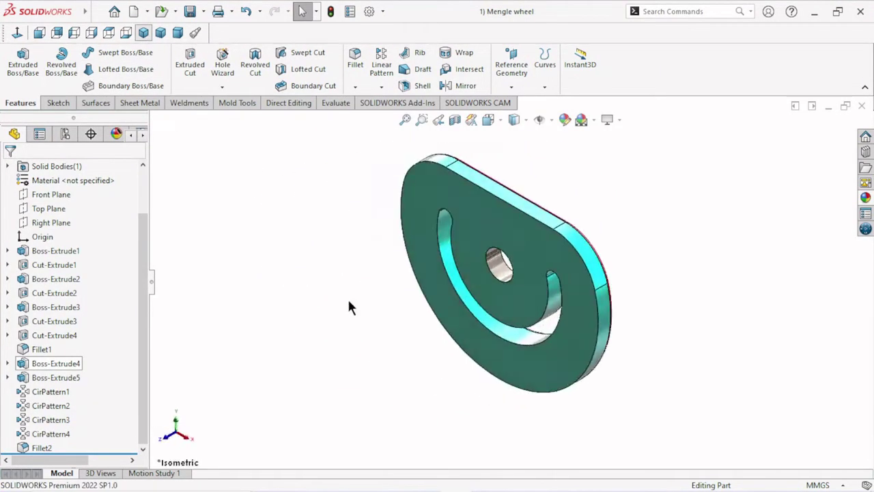
{"action": "mouse_move", "coordinate": [664, 308]}
{"action": "middle_mouse_down"}
{"action": "mouse_move", "coordinate": [646, 285]}
{"action": "mouse_move", "coordinate": [668, 287]}
{"action": "mouse_move", "coordinate": [591, 371]}
{"action": "middle_mouse_up"}
{"action": "scroll", "coordinate": [668, 287], "scroll_direction": "down", "scroll_amount": 3}
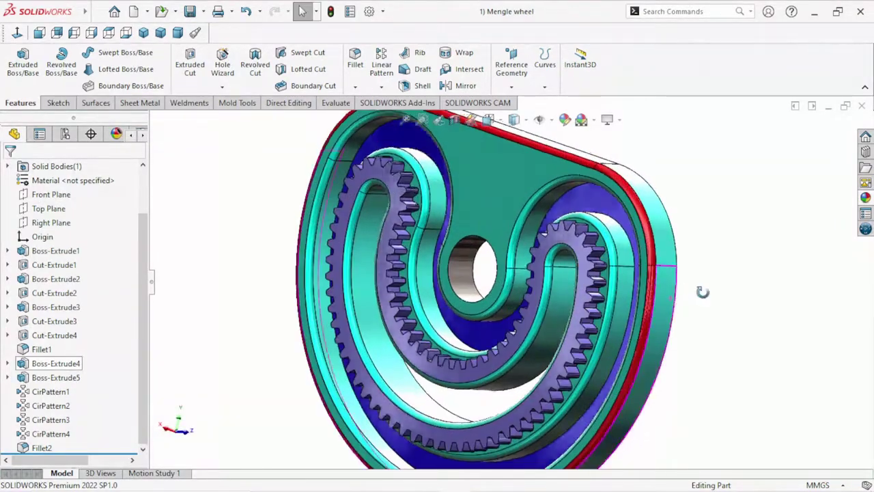
{"action": "scroll", "coordinate": [591, 371], "scroll_direction": "up", "scroll_amount": 2}
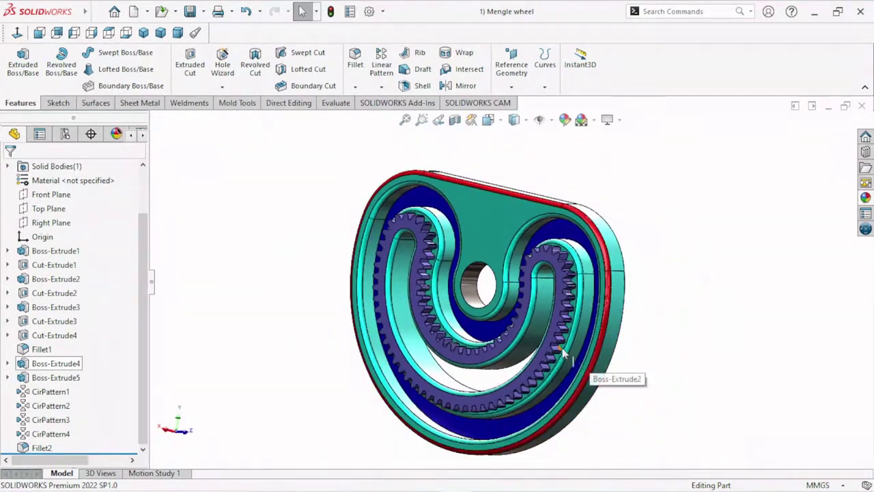
{"action": "middle_click_drag", "start_coordinate": [562, 351], "coordinate": [673, 330]}
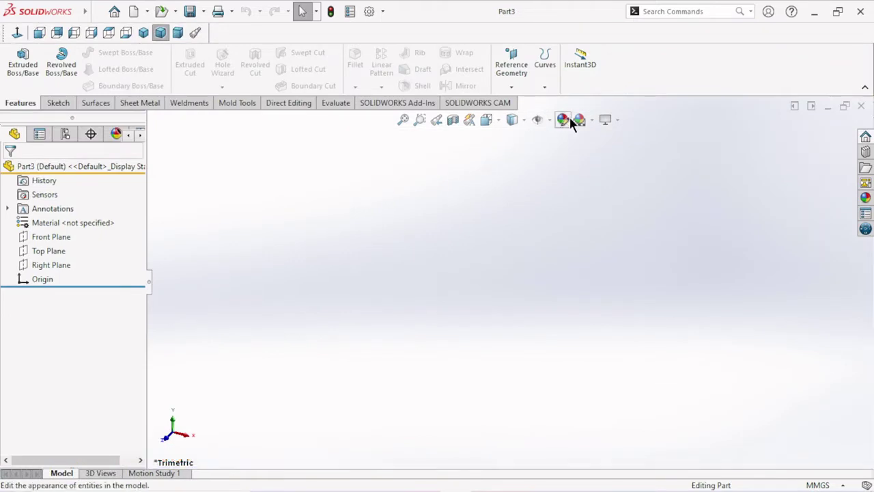
Set a plain white background and start a sketch on the Front Plane
{"action": "left_click", "coordinate": [594, 122]}
{"action": "left_click", "coordinate": [591, 151]}
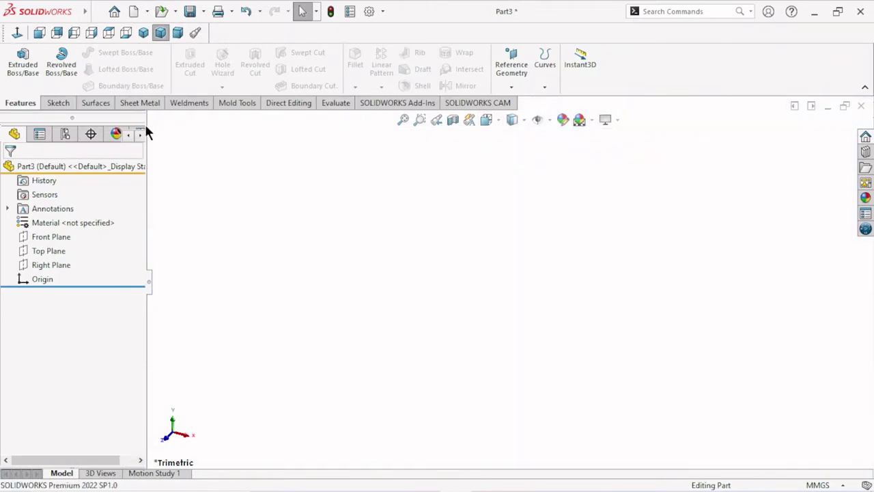
{"action": "left_click", "coordinate": [54, 235]}
{"action": "left_click", "coordinate": [67, 218]}
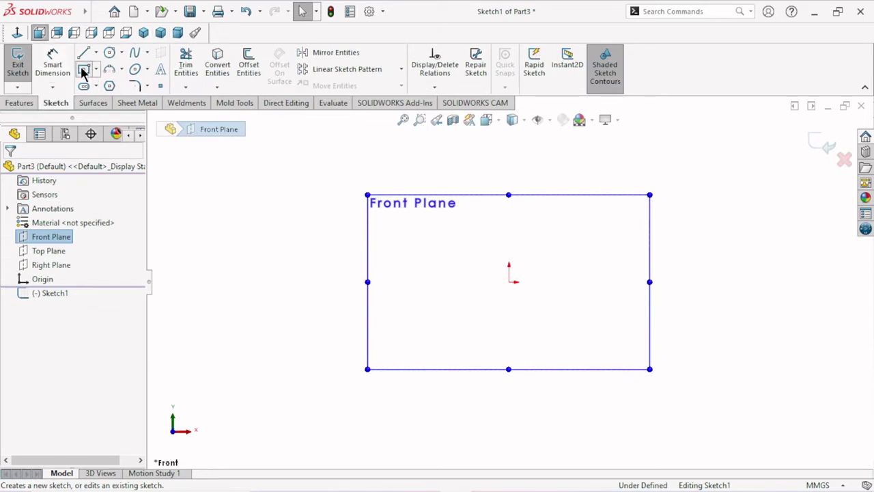
Draw a centre rectangle centred on the origin
{"action": "left_click", "coordinate": [82, 71]}
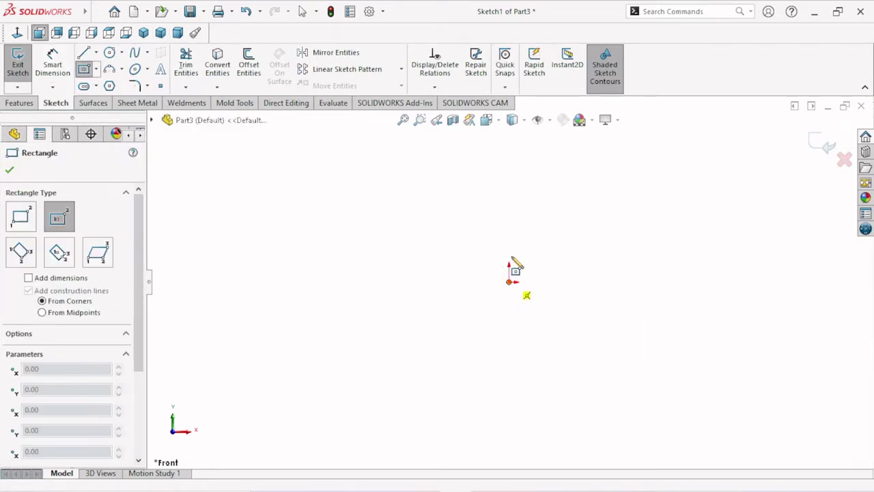
{"action": "left_click", "coordinate": [509, 281]}
{"action": "left_click", "coordinate": [540, 185]}
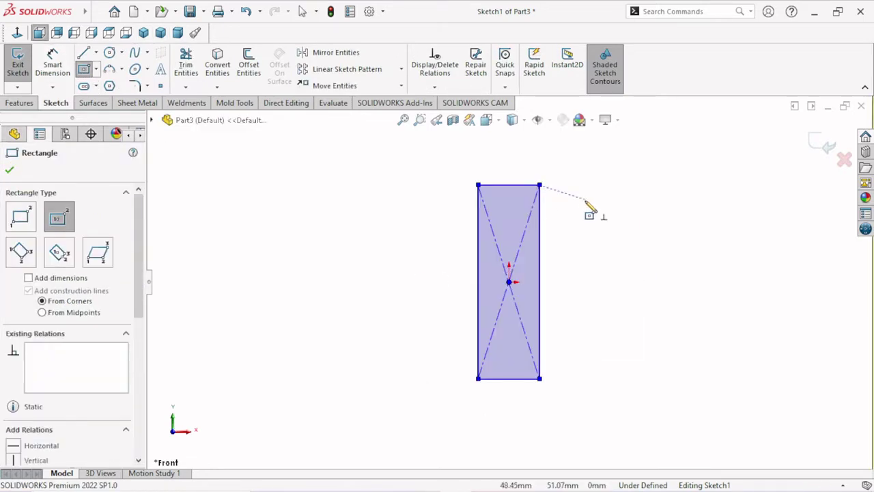
{"action": "right_click", "coordinate": [588, 205]}
{"action": "left_click", "coordinate": [601, 209]}
Dimension the rectangle 47 mm wide and 162 mm tall
{"action": "left_click", "coordinate": [51, 65]}
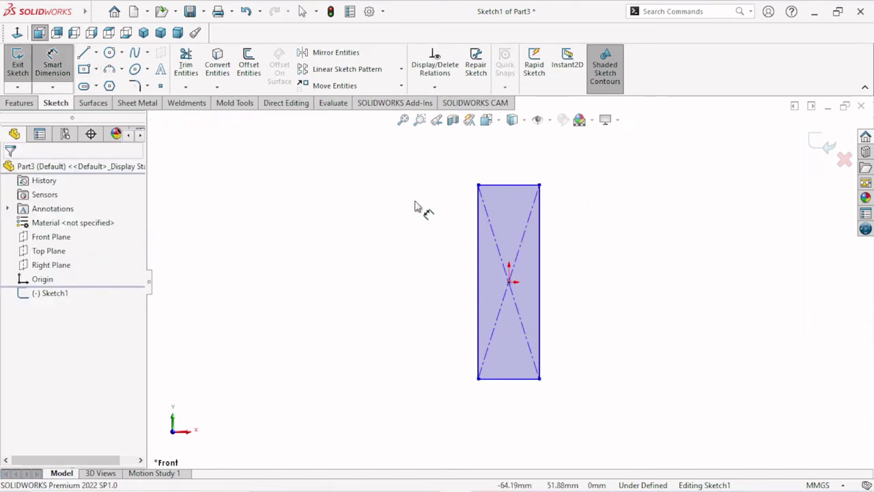
{"action": "left_click", "coordinate": [460, 181]}
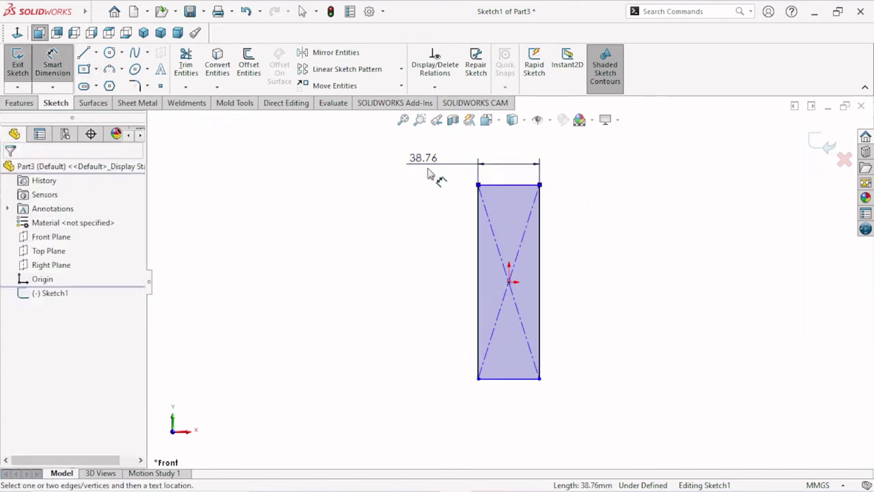
{"action": "left_click", "coordinate": [429, 175]}
{"action": "type", "text": "47"}
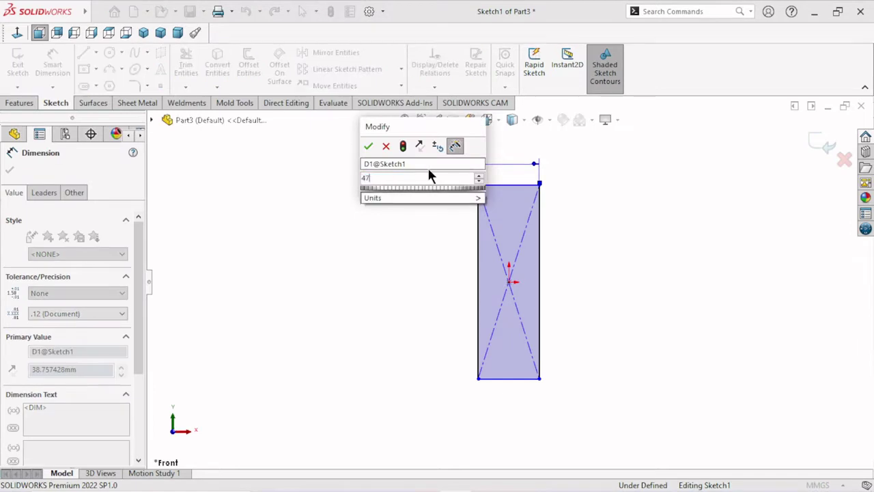
{"action": "left_click", "coordinate": [369, 146]}
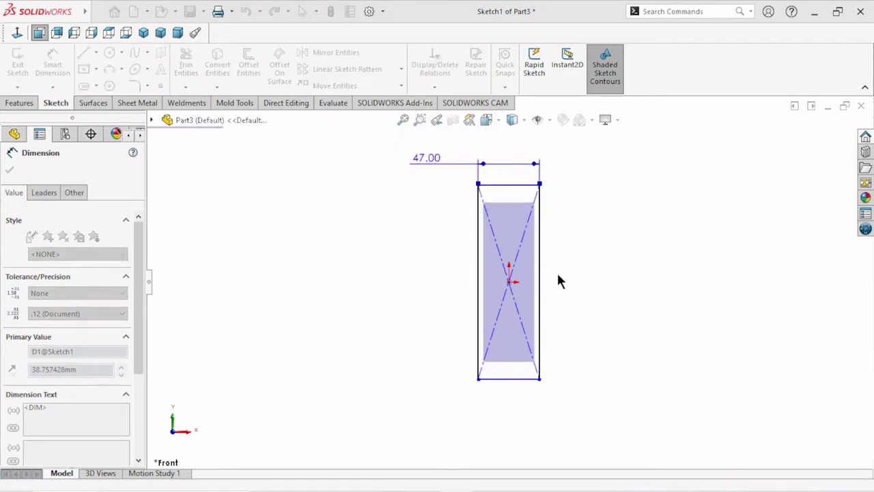
{"action": "left_click", "coordinate": [545, 277]}
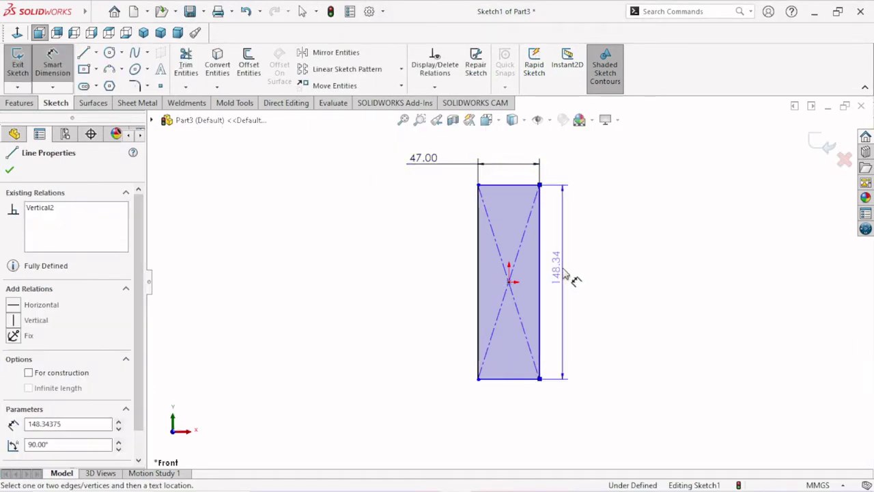
{"action": "left_click", "coordinate": [573, 278]}
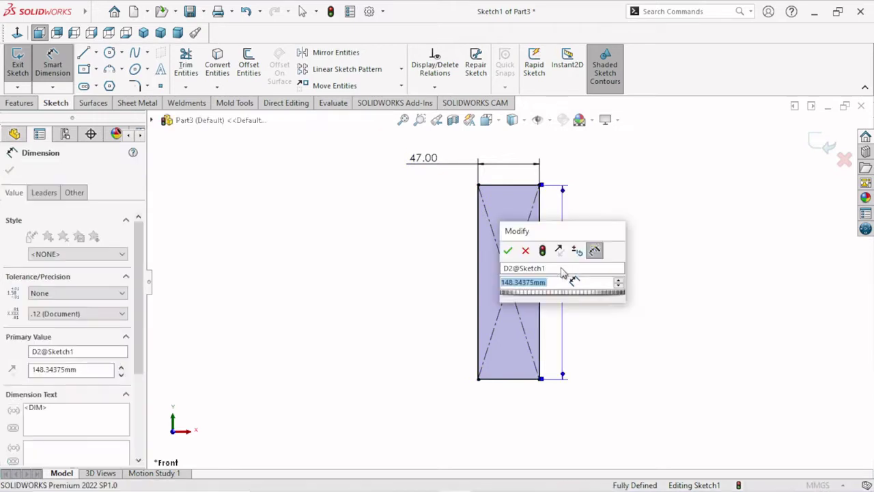
{"action": "type", "text": "162"}
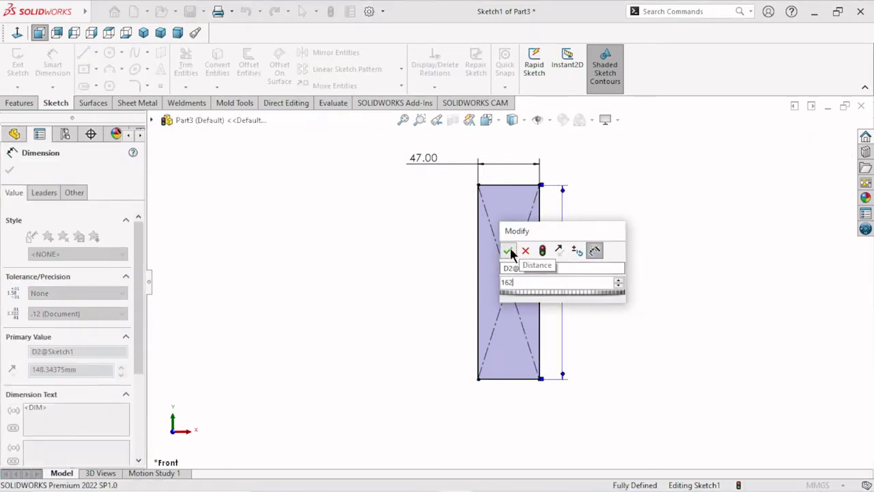
{"action": "left_click", "coordinate": [508, 250]}
{"action": "left_click", "coordinate": [8, 170]}
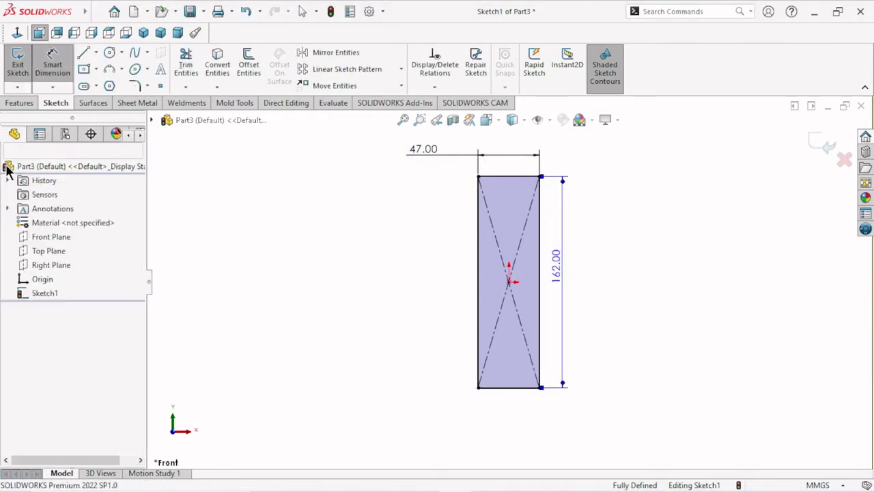
{"action": "left_click", "coordinate": [18, 102]}
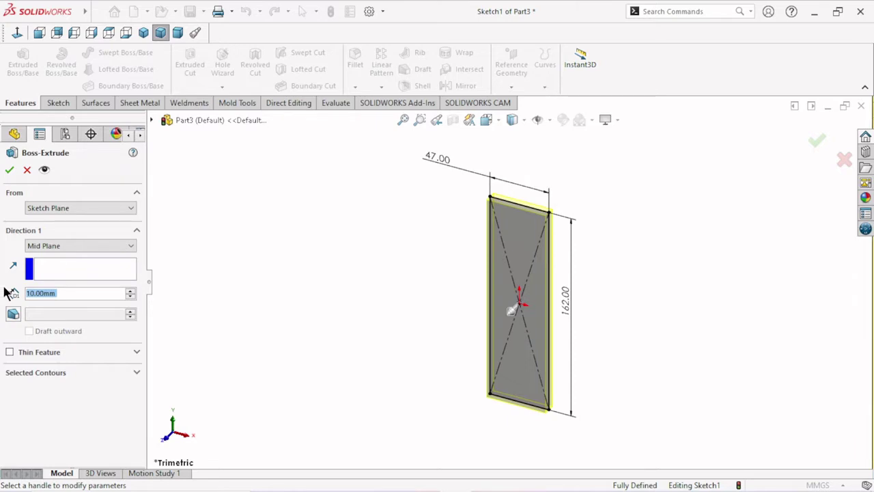
Extrude the rectangle 12 mm with a Mid Plane end condition
{"action": "type", "text": "12"}
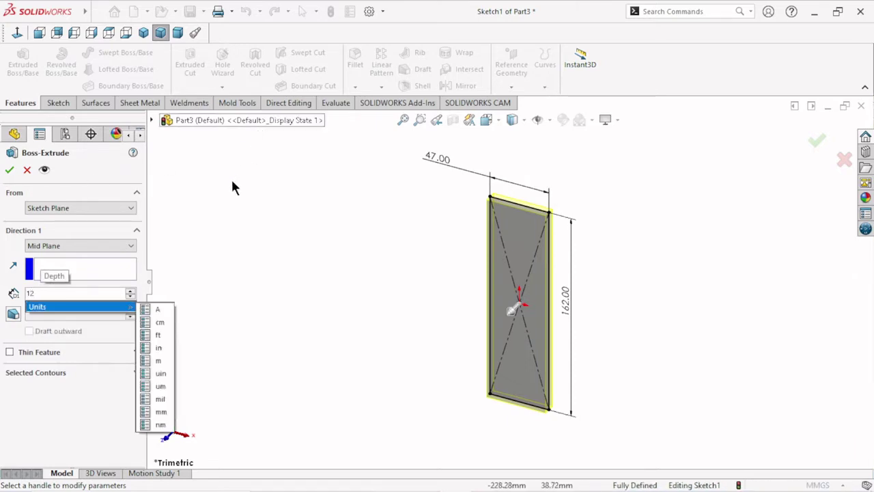
{"action": "key", "text": "Return"}
{"action": "left_click", "coordinate": [74, 244]}
{"action": "left_click", "coordinate": [55, 301]}
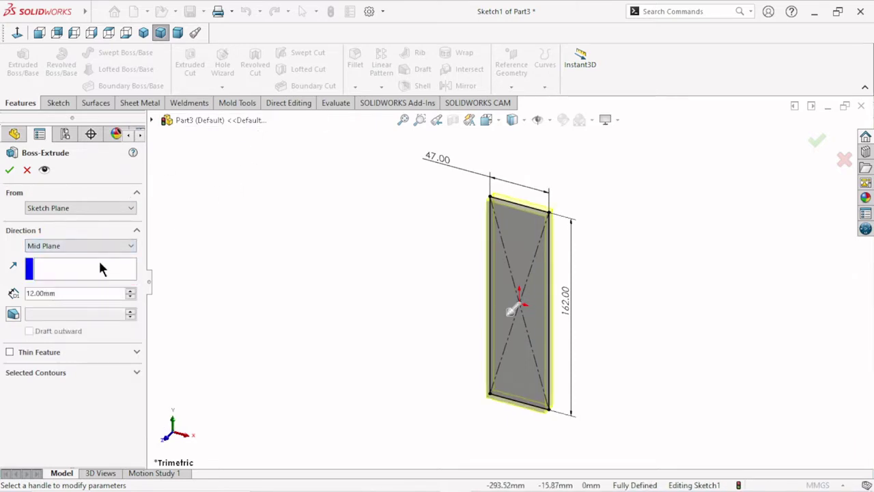
{"action": "left_click", "coordinate": [10, 169]}
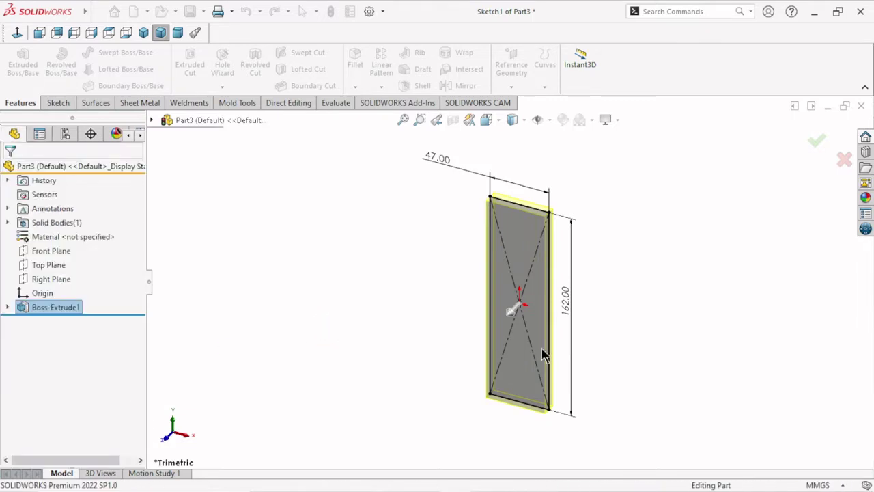
Sketch a vertical centrepoint straight slot from the origin on the bar's front face
{"action": "left_click", "coordinate": [491, 292]}
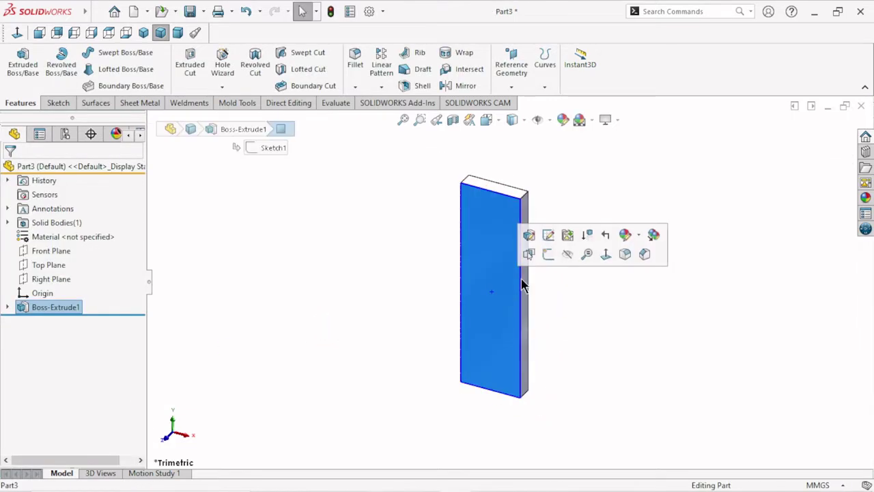
{"action": "left_click", "coordinate": [546, 260]}
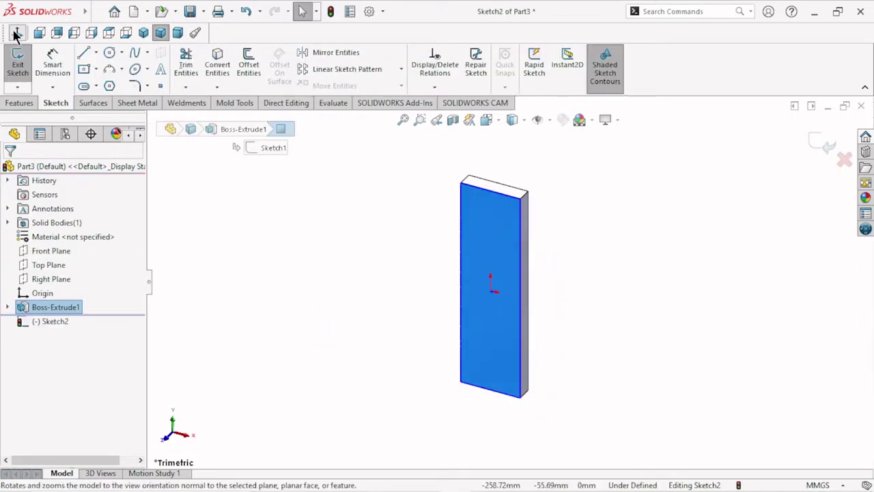
{"action": "left_click", "coordinate": [83, 85]}
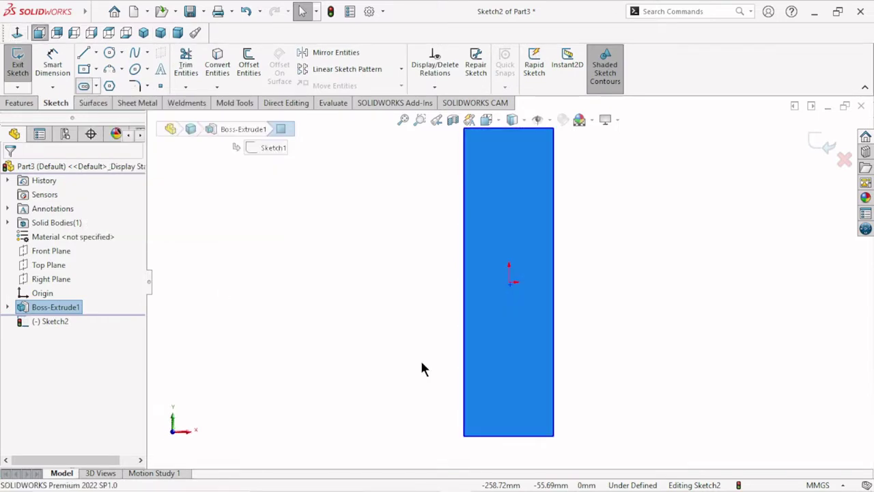
{"action": "left_click", "coordinate": [509, 282]}
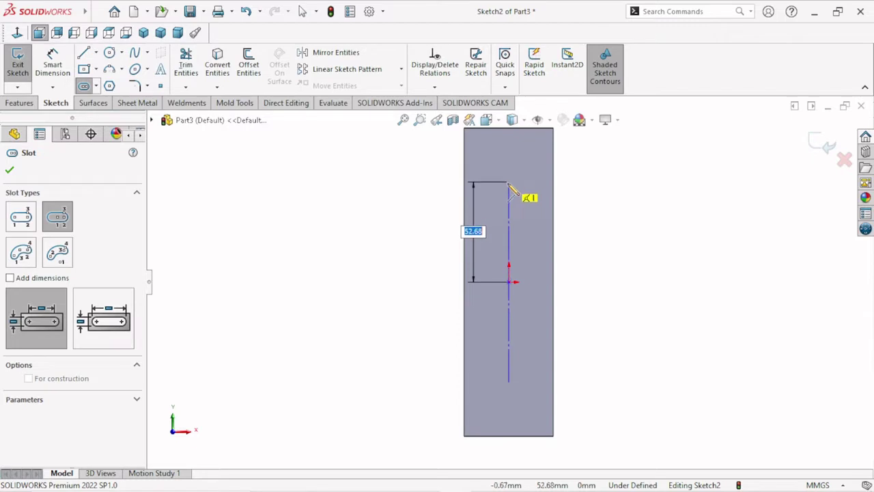
{"action": "left_click", "coordinate": [509, 183]}
{"action": "left_click", "coordinate": [526, 194]}
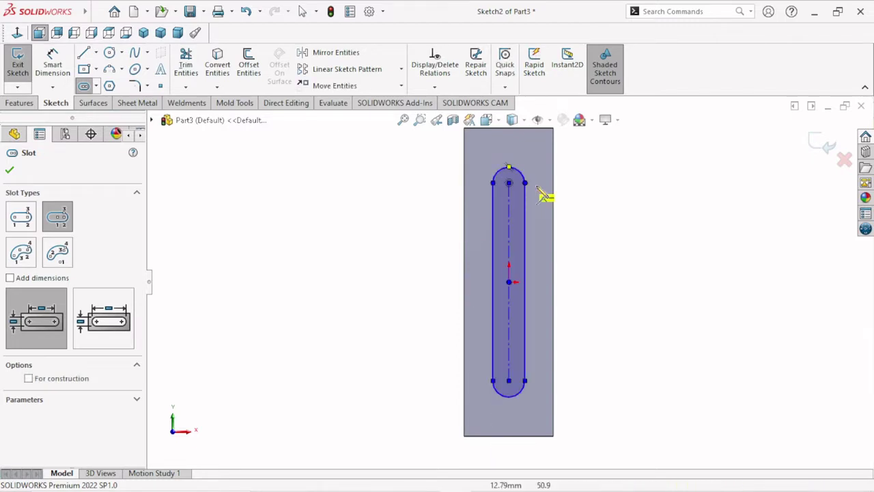
{"action": "right_click", "coordinate": [594, 211]}
{"action": "left_click", "coordinate": [595, 211]}
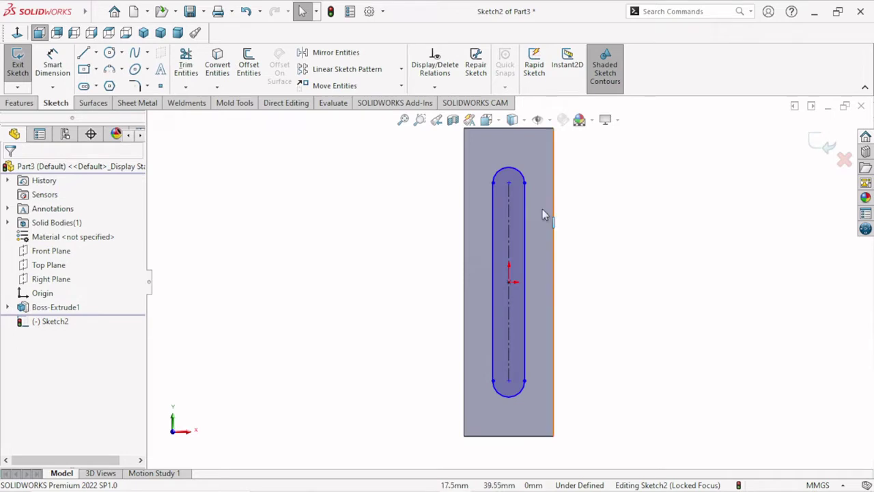
Dimension the slot width to 21 mm
{"action": "left_click", "coordinate": [65, 61]}
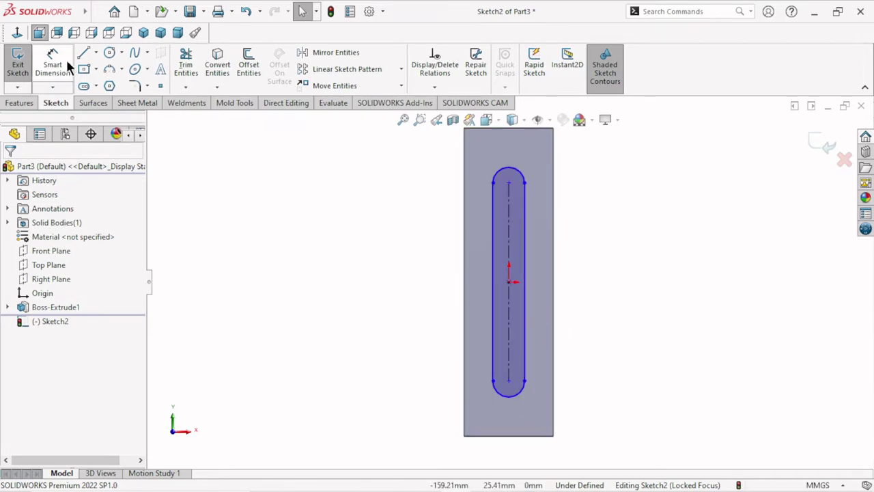
{"action": "left_click", "coordinate": [493, 230]}
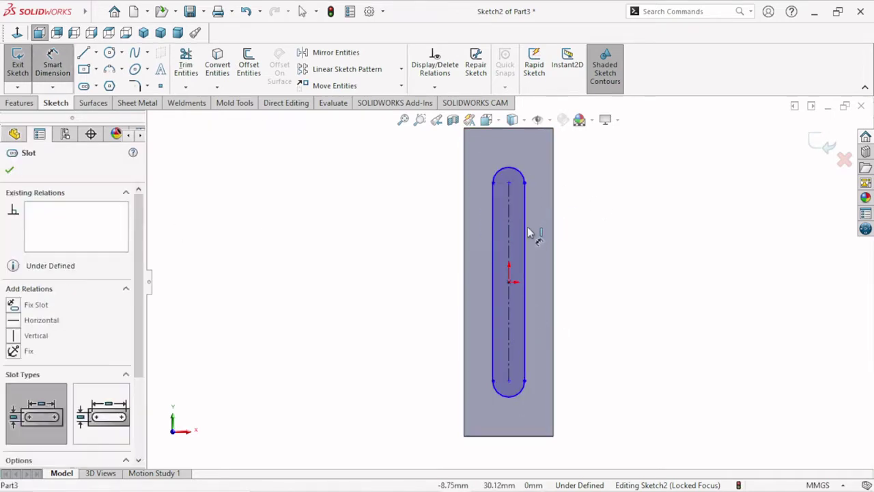
{"action": "left_click", "coordinate": [525, 232]}
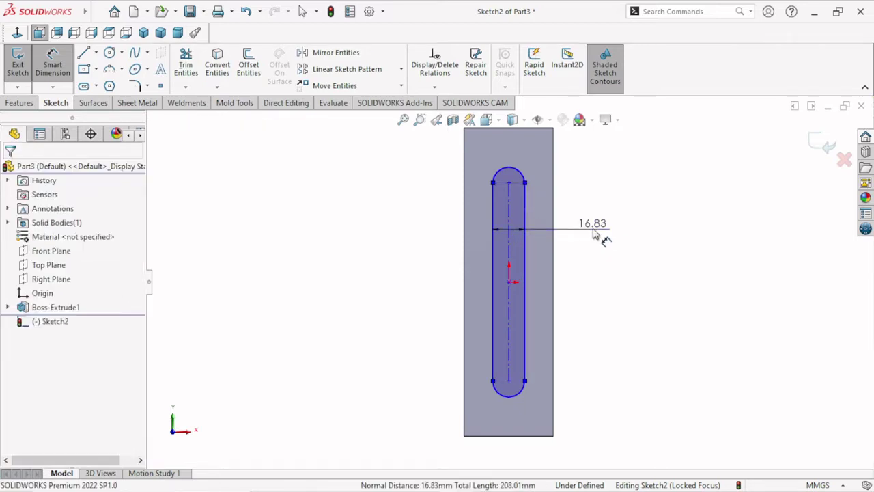
{"action": "left_click", "coordinate": [594, 234]}
{"action": "type", "text": "21"}
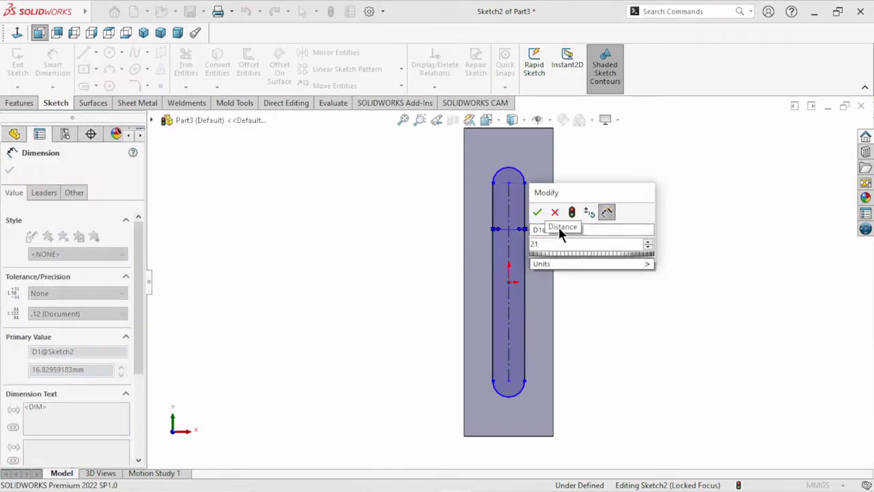
{"action": "left_click", "coordinate": [538, 213]}
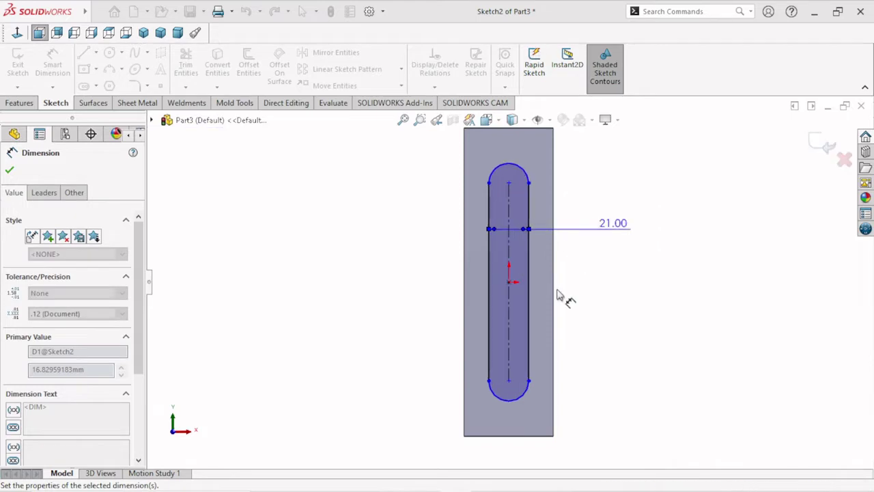
Dimension the slot's centre-to-centre length to 100 mm and tidy the dimension's position
{"action": "key", "text": "f"}
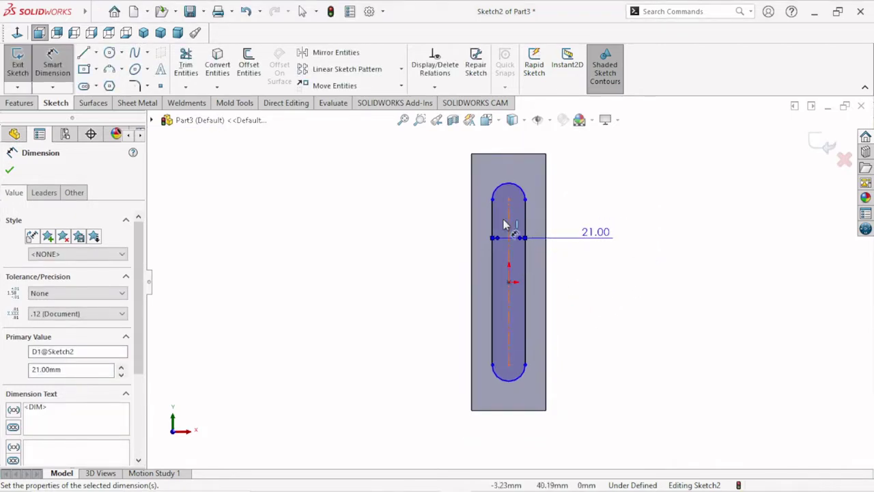
{"action": "left_click", "coordinate": [510, 253]}
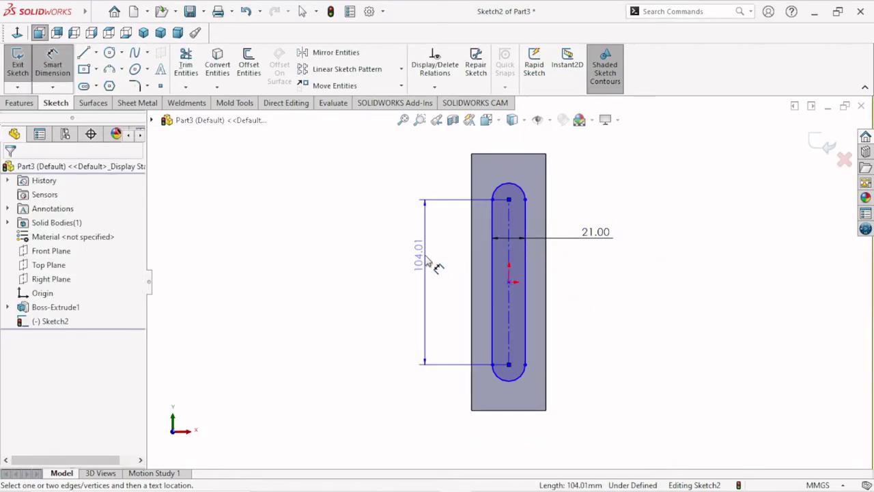
{"action": "left_click", "coordinate": [434, 266]}
{"action": "type", "text": "100"}
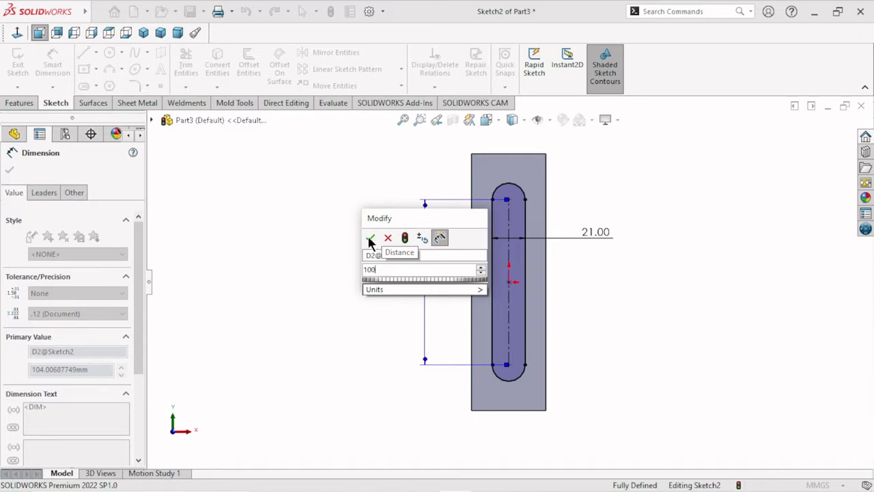
{"action": "left_click", "coordinate": [369, 239]}
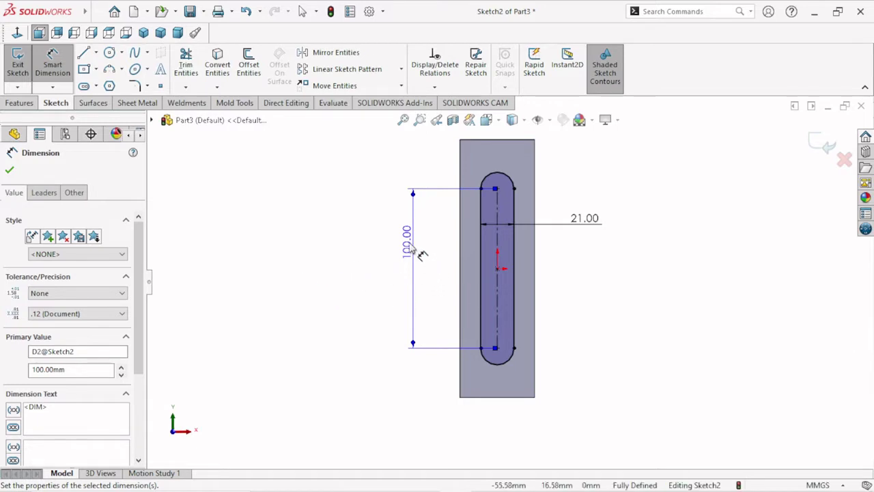
{"action": "left_click_drag", "start_coordinate": [412, 250], "coordinate": [433, 273]}
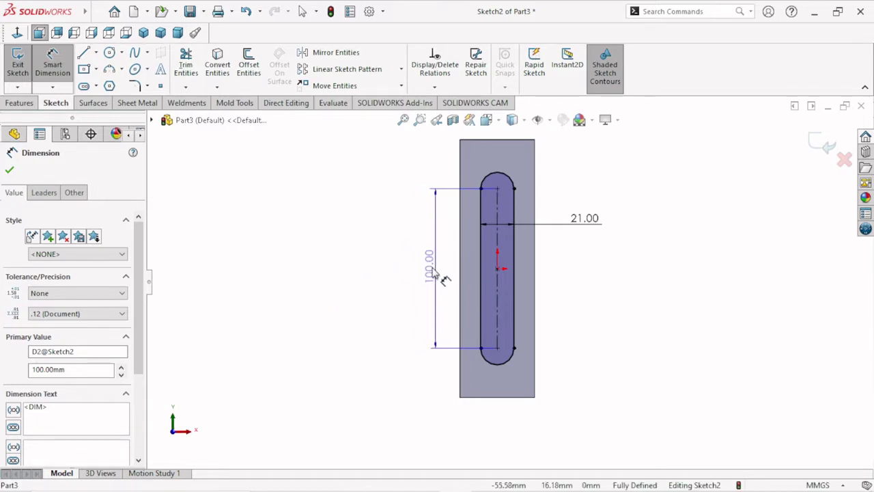
{"action": "left_click", "coordinate": [10, 170]}
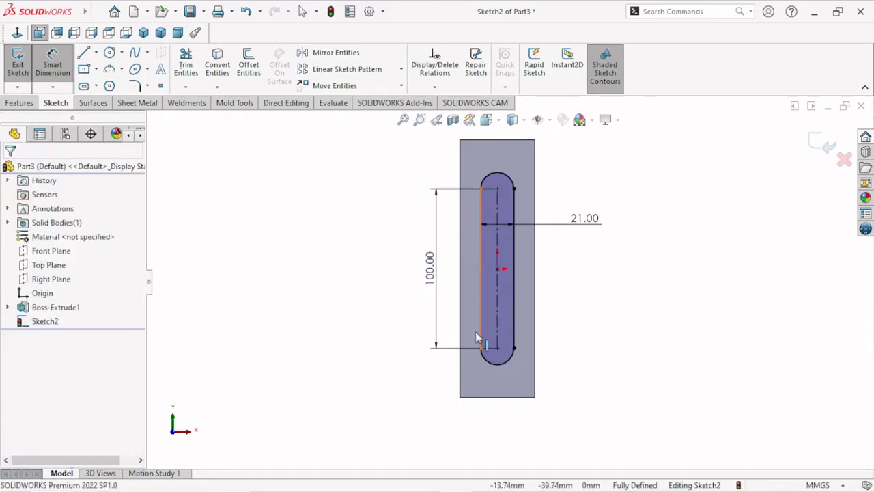
{"action": "left_click", "coordinate": [24, 106]}
Cut the slot Through All the bar and rotate the part to inspect it
{"action": "left_click", "coordinate": [188, 65]}
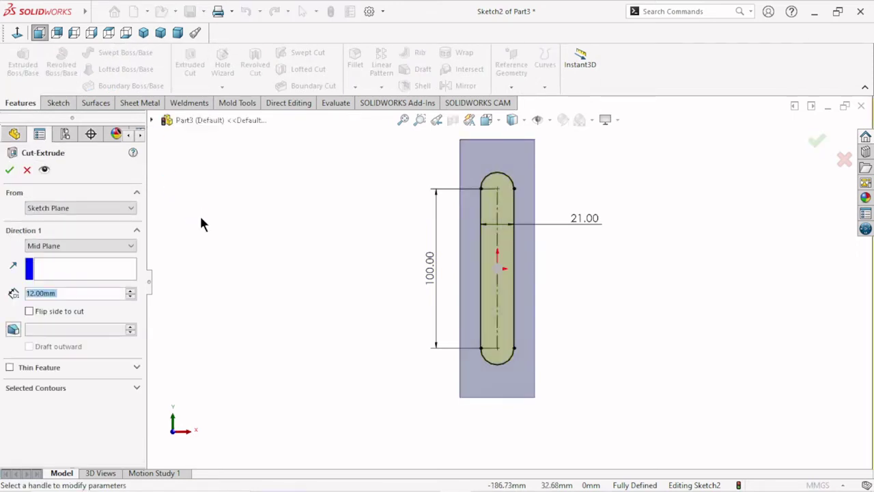
{"action": "left_click", "coordinate": [84, 245]}
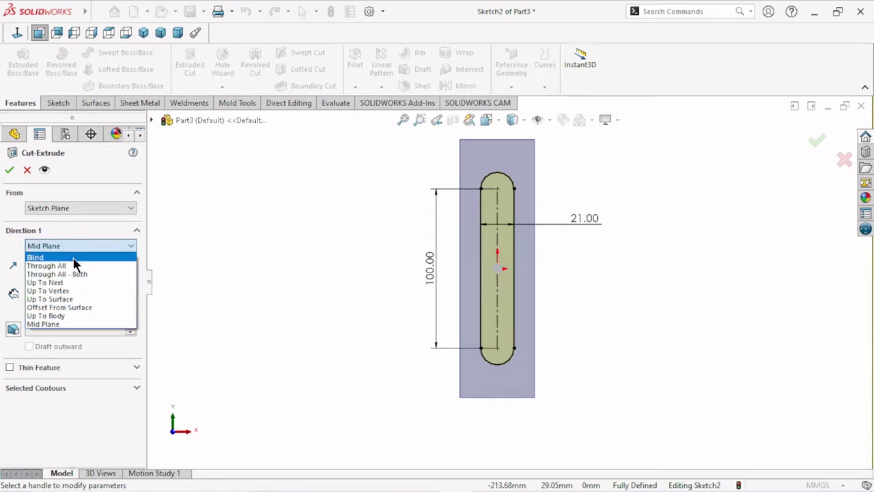
{"action": "left_click", "coordinate": [71, 266]}
{"action": "left_click", "coordinate": [10, 170]}
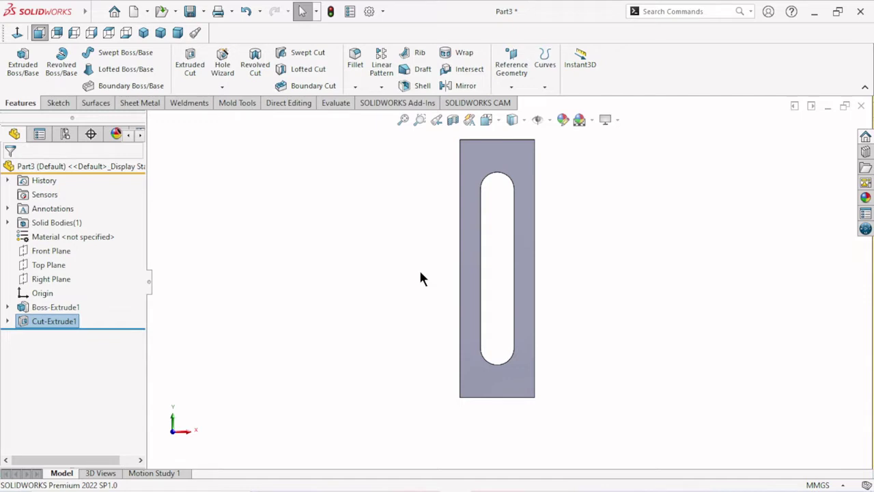
{"action": "mouse_move", "coordinate": [490, 409]}
{"action": "middle_mouse_down"}
{"action": "mouse_move", "coordinate": [478, 361]}
{"action": "mouse_move", "coordinate": [600, 243]}
{"action": "middle_mouse_up"}
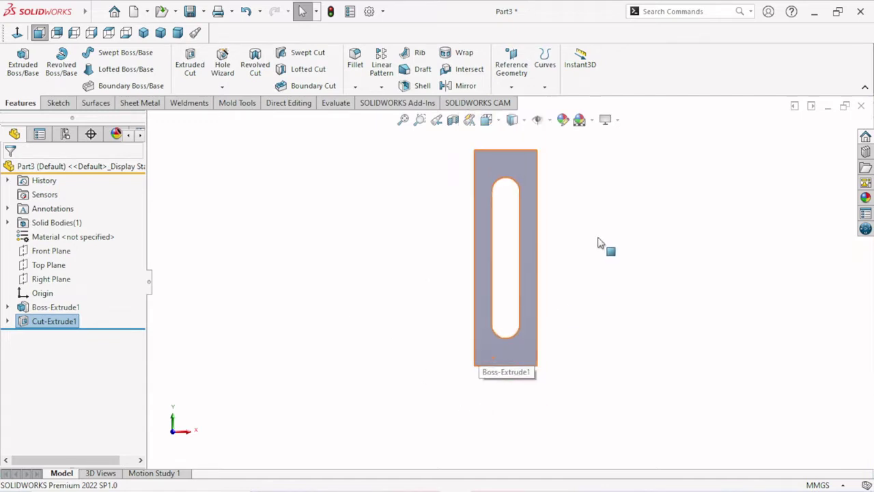
{"action": "scroll", "coordinate": [545, 196], "scroll_direction": "down", "scroll_amount": 2}
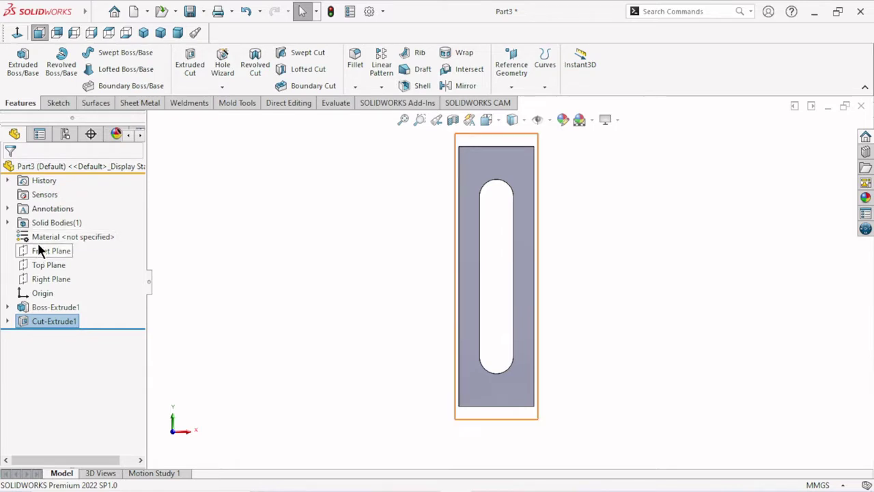
{"action": "mouse_move", "coordinate": [302, 262]}
{"action": "middle_mouse_down"}
{"action": "mouse_move", "coordinate": [289, 271]}
{"action": "mouse_move", "coordinate": [312, 275]}
{"action": "middle_mouse_up"}
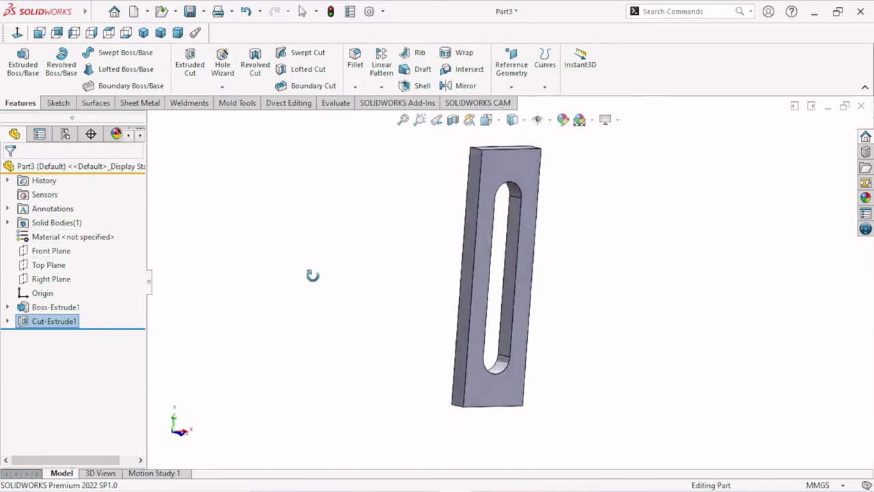
Start a new sketch on the Front Plane, viewed Normal To
{"action": "left_click", "coordinate": [54, 251]}
{"action": "left_click", "coordinate": [65, 232]}
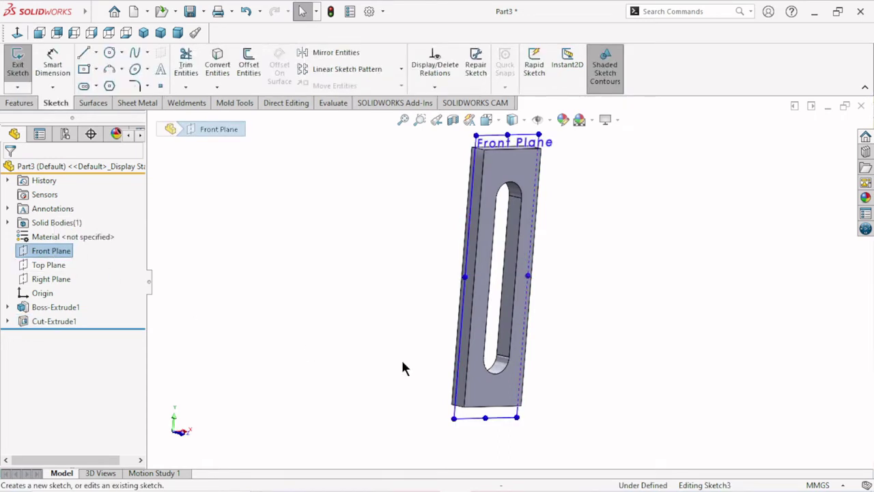
{"action": "left_click", "coordinate": [17, 32]}
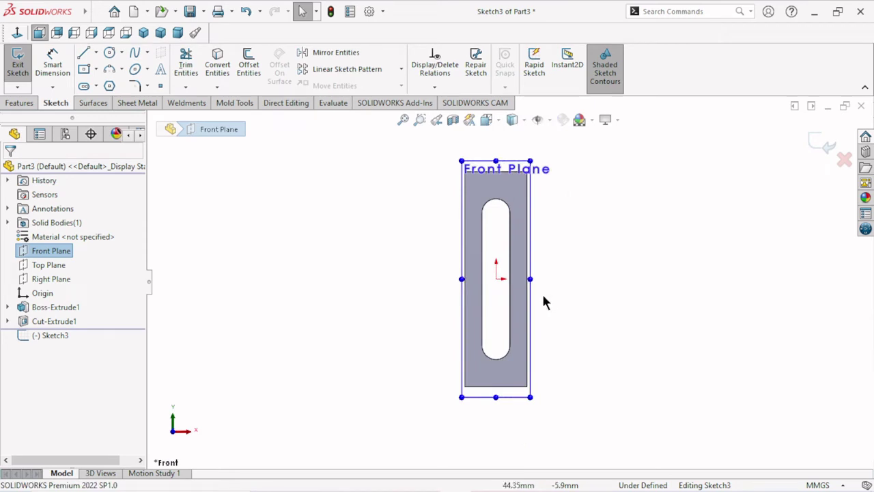
{"action": "scroll", "coordinate": [587, 278], "scroll_direction": "up", "scroll_amount": 1}
{"action": "scroll", "coordinate": [574, 287], "scroll_direction": "down", "scroll_amount": 2}
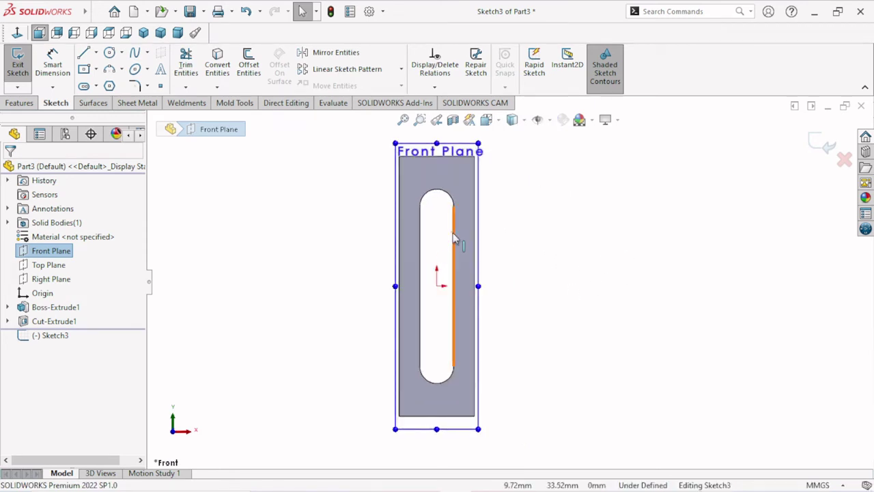
Offset the slot's two arcs and two sides by 2 mm into a closed loop
{"action": "left_click", "coordinate": [247, 68]}
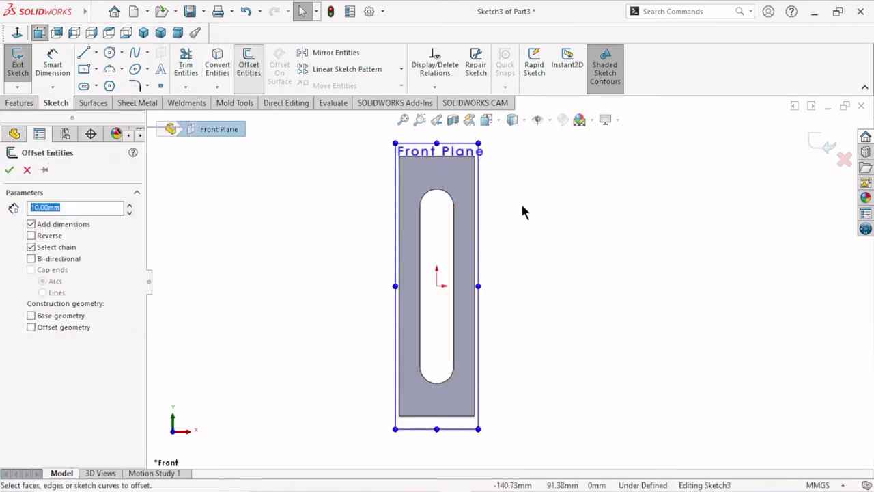
{"action": "left_click", "coordinate": [431, 192]}
{"action": "left_click", "coordinate": [421, 258]}
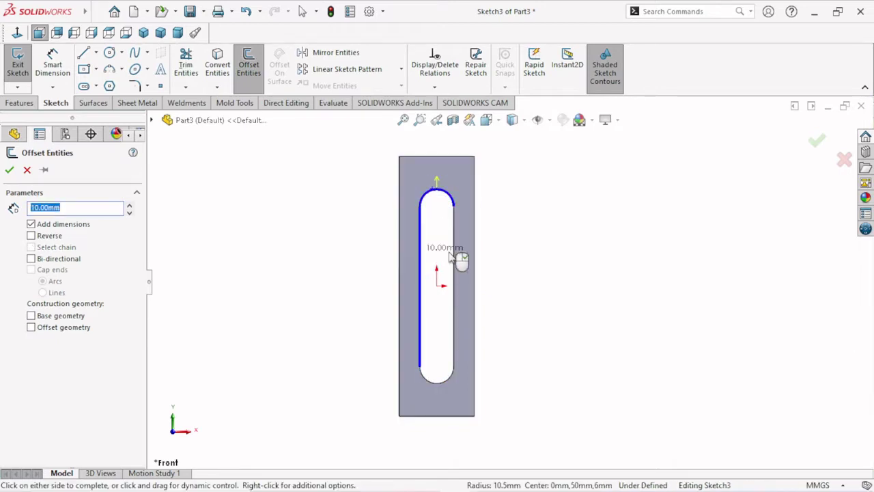
{"action": "left_click", "coordinate": [454, 260]}
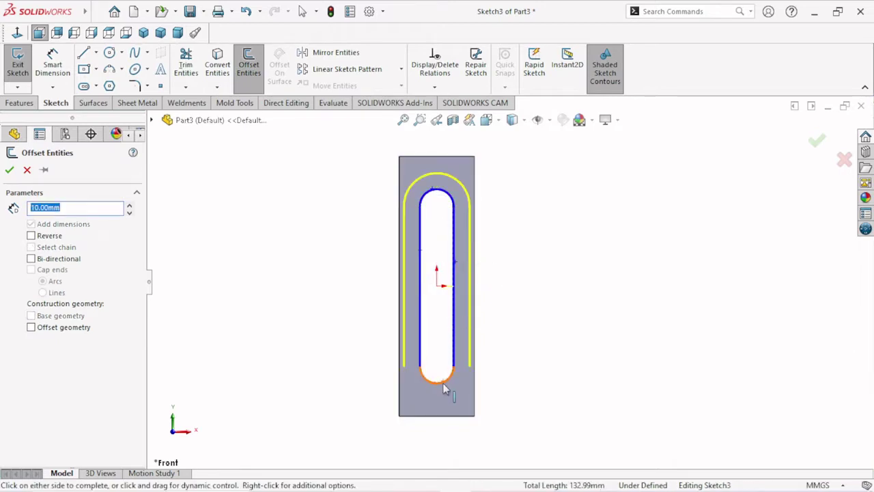
{"action": "left_click", "coordinate": [443, 387]}
{"action": "type", "text": "2.5"}
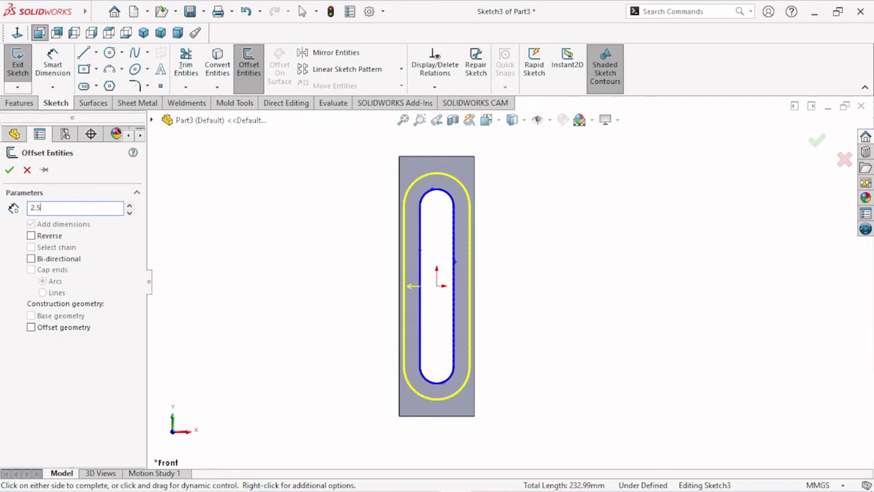
{"action": "key", "text": "Return"}
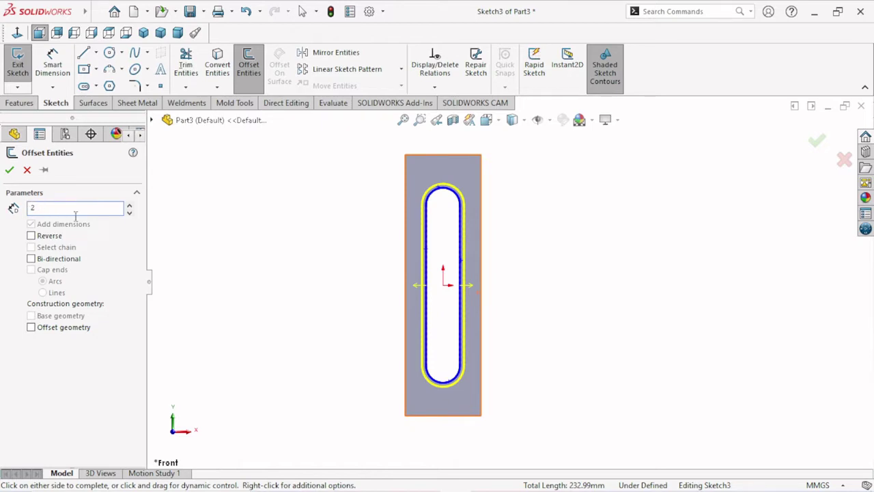
{"action": "key", "text": "Return"}
{"action": "left_click", "coordinate": [10, 171]}
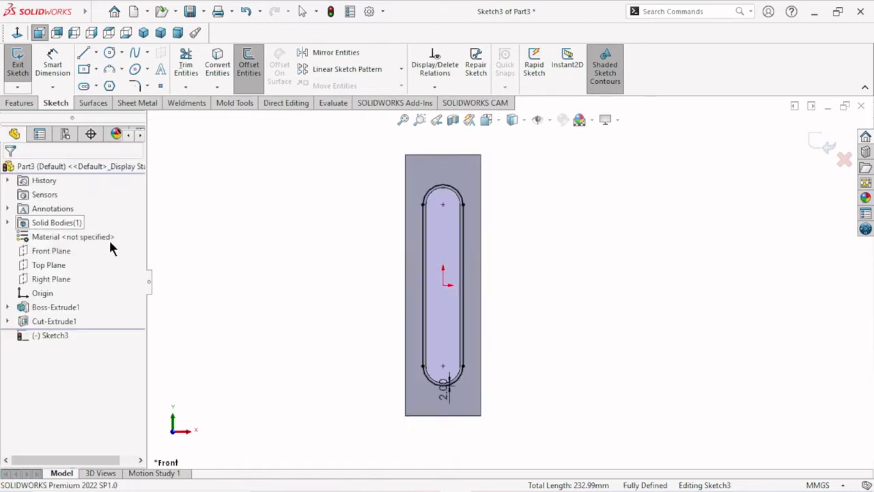
{"action": "left_click", "coordinate": [19, 108]}
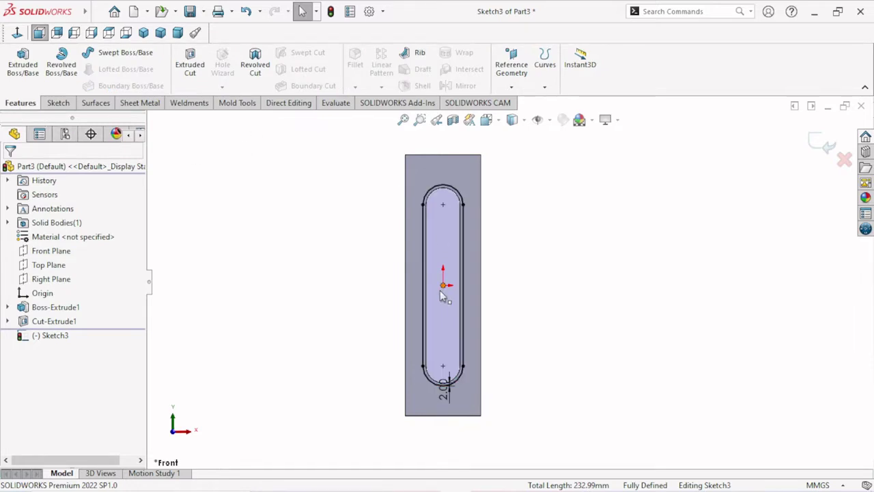
Cut the offset loop 6 mm deep with a Mid Plane end condition
{"action": "left_click", "coordinate": [187, 70]}
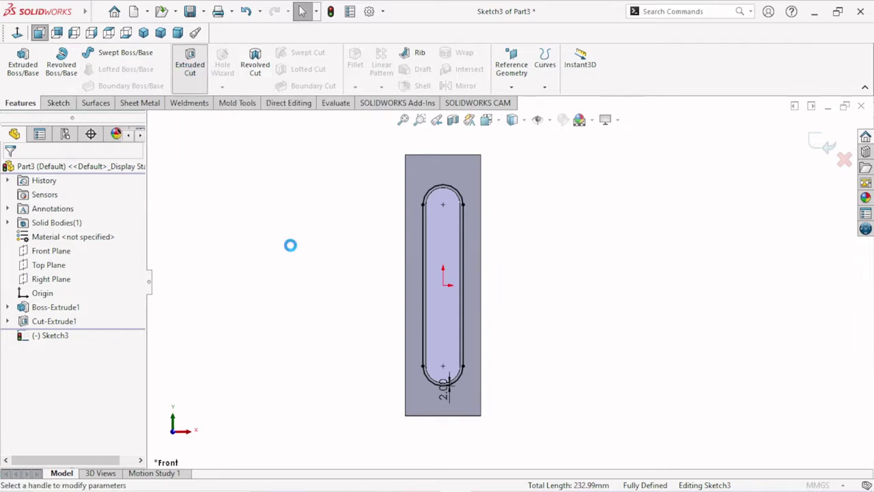
{"action": "left_click", "coordinate": [77, 246]}
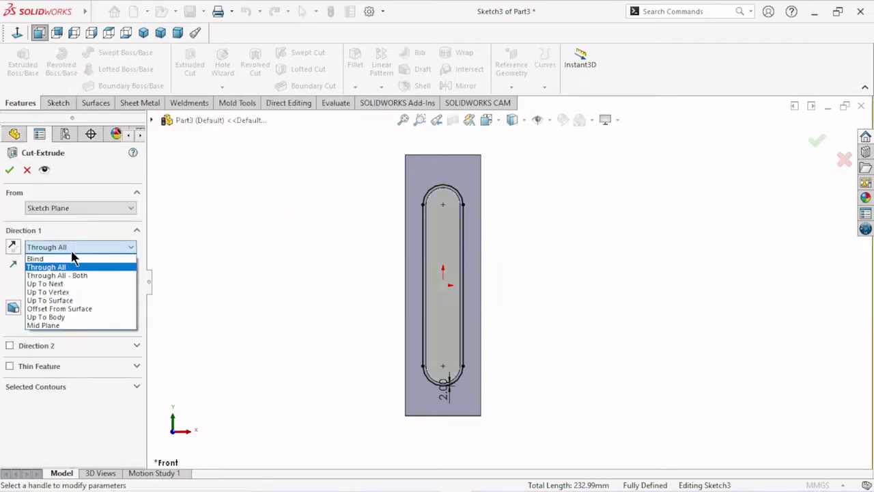
{"action": "left_click", "coordinate": [61, 326]}
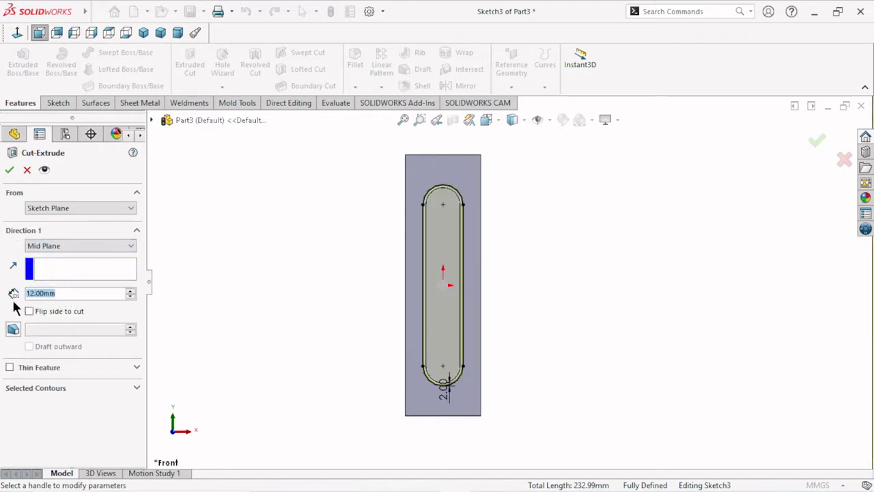
{"action": "type", "text": "6"}
{"action": "key", "text": "Return"}
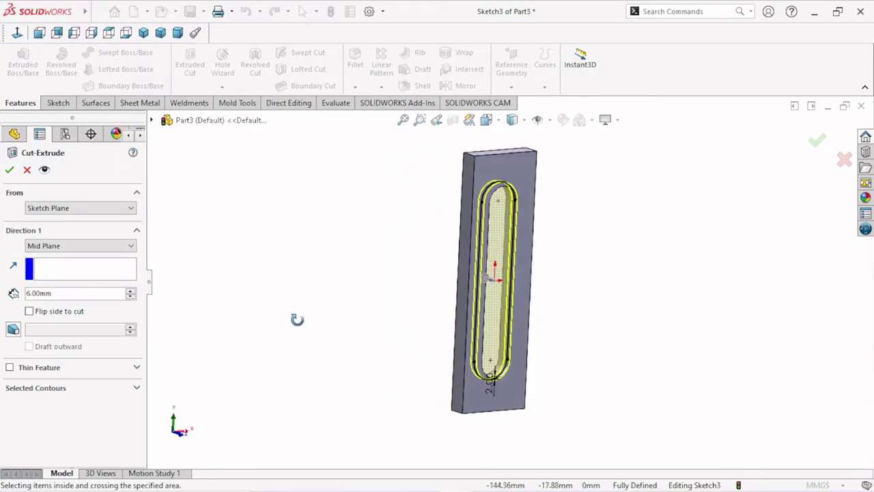
{"action": "left_click", "coordinate": [9, 171]}
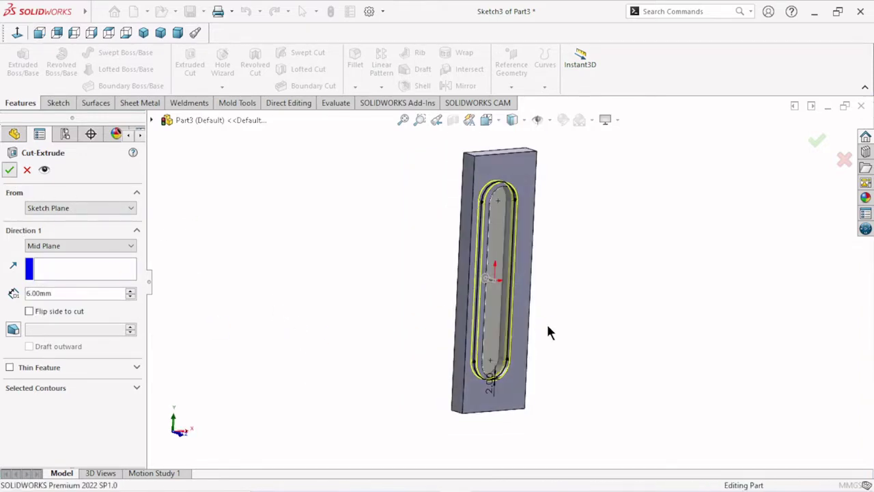
Zoom and rotate the part to inspect the stepped recess around the slot
{"action": "scroll", "coordinate": [516, 287], "scroll_direction": "down", "scroll_amount": 5}
{"action": "scroll", "coordinate": [482, 332], "scroll_direction": "down", "scroll_amount": 3}
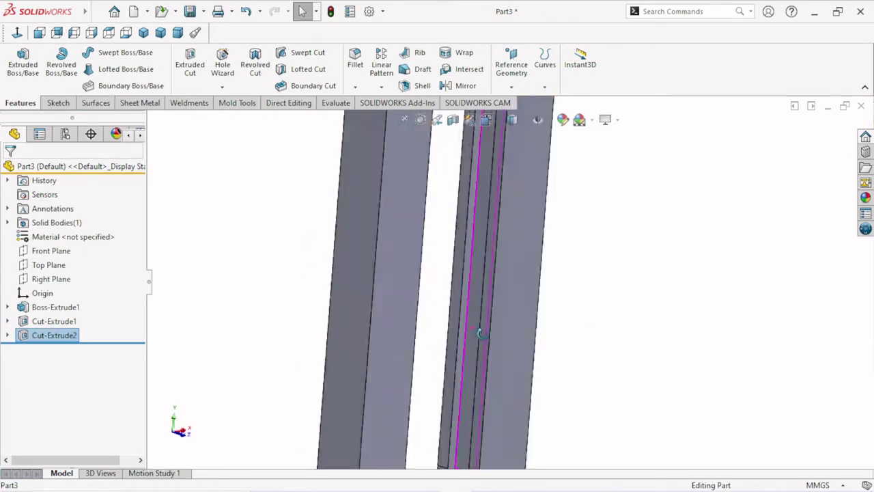
{"action": "scroll", "coordinate": [481, 332], "scroll_direction": "up", "scroll_amount": 2}
{"action": "scroll", "coordinate": [483, 328], "scroll_direction": "up", "scroll_amount": 2}
{"action": "scroll", "coordinate": [483, 321], "scroll_direction": "up", "scroll_amount": 3}
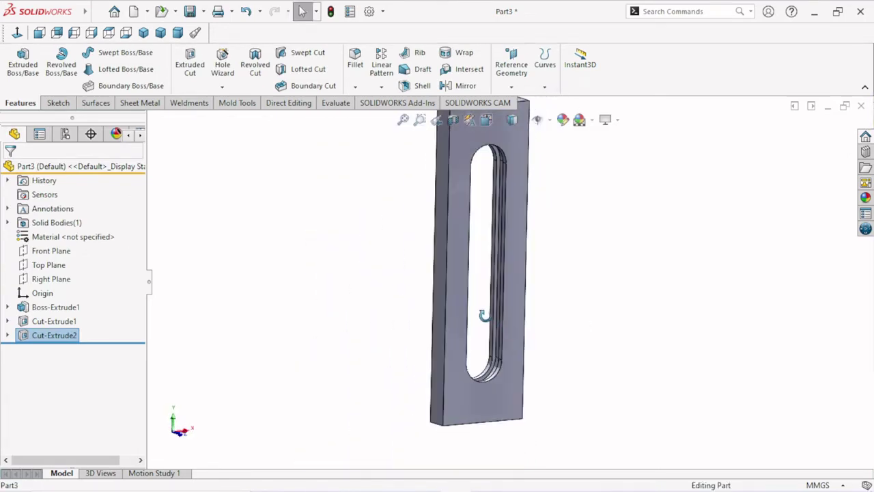
{"action": "mouse_move", "coordinate": [484, 316]}
{"action": "middle_mouse_down"}
{"action": "mouse_move", "coordinate": [437, 320]}
{"action": "mouse_move", "coordinate": [441, 288]}
{"action": "mouse_move", "coordinate": [455, 392]}
{"action": "mouse_move", "coordinate": [512, 328]}
{"action": "mouse_move", "coordinate": [511, 219]}
{"action": "middle_mouse_up"}
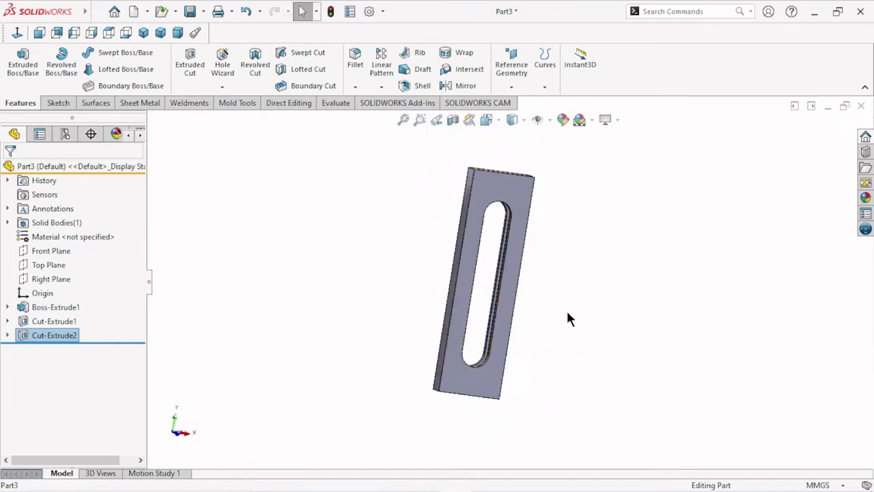
{"action": "middle_click_drag", "start_coordinate": [576, 299], "coordinate": [483, 396]}
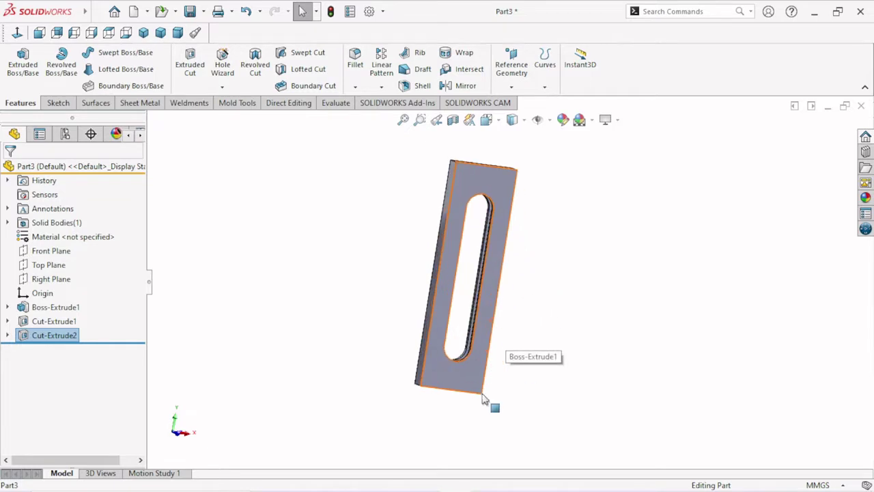
Sketch on the front face, viewed normal, an angled line from the left edge to the bottom edge
{"action": "left_click", "coordinate": [462, 385]}
{"action": "left_click", "coordinate": [501, 344]}
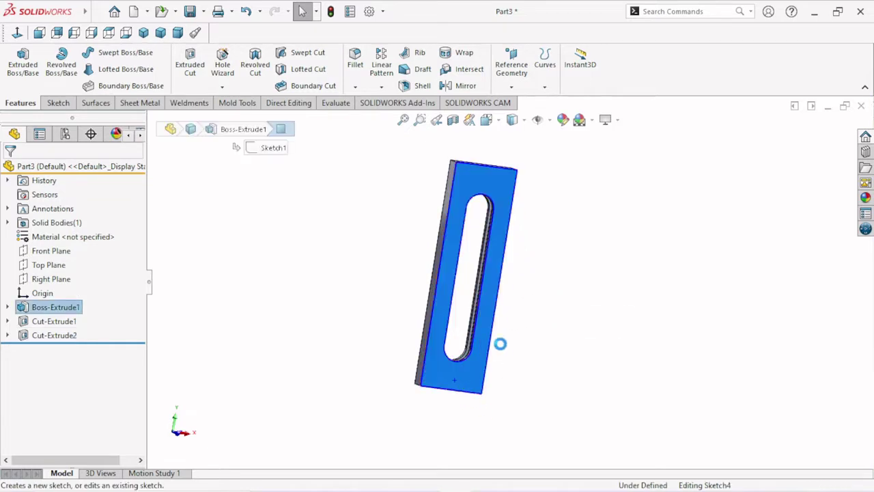
{"action": "left_click", "coordinate": [17, 36]}
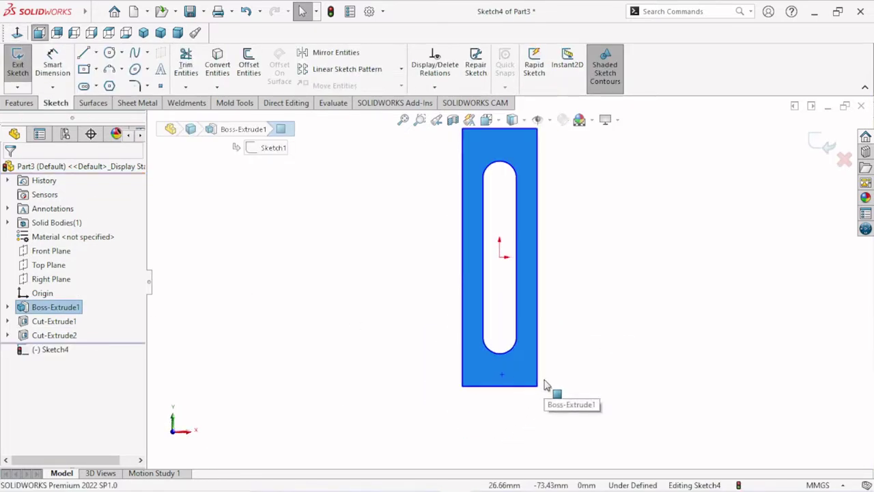
{"action": "left_click", "coordinate": [464, 341]}
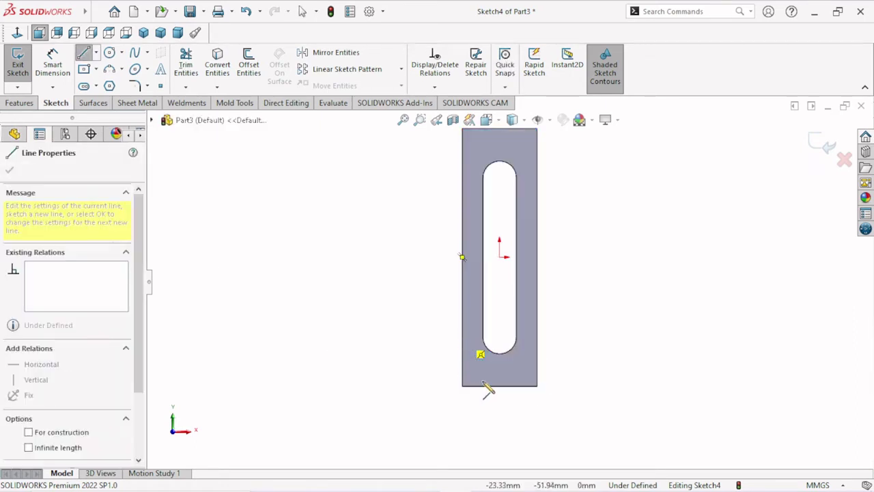
{"action": "left_click", "coordinate": [482, 386]}
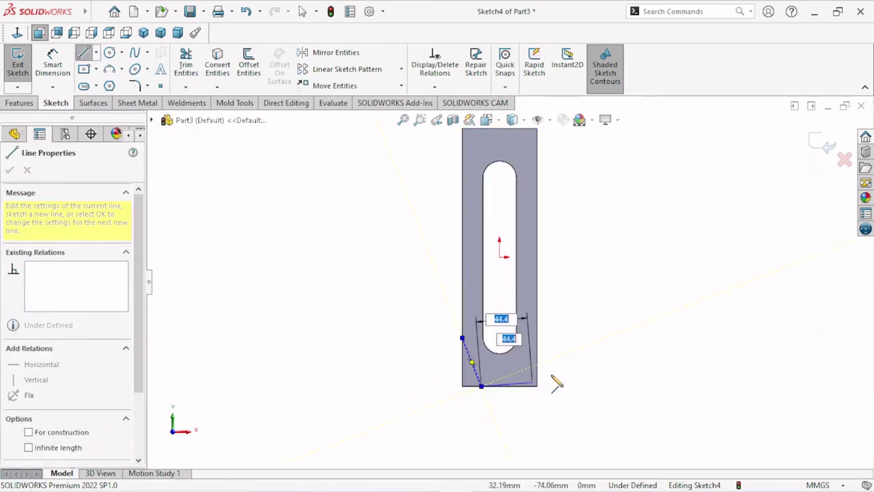
{"action": "right_click", "coordinate": [560, 335]}
{"action": "left_click", "coordinate": [564, 338]}
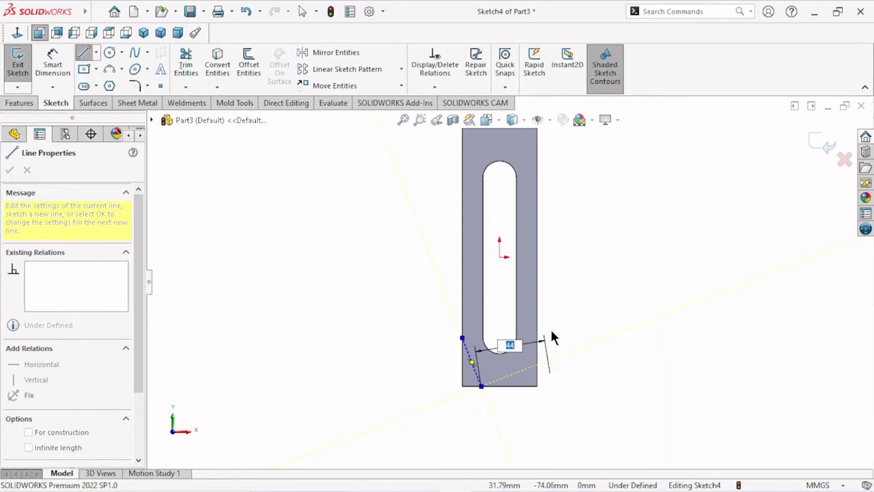
Dimension the line's lower endpoint 15 mm from the part's left edge
{"action": "left_click", "coordinate": [48, 73]}
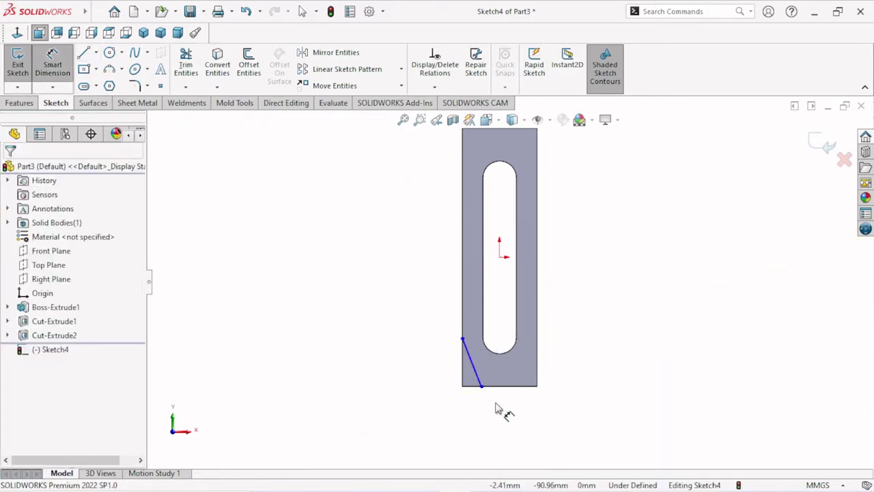
{"action": "scroll", "coordinate": [495, 383], "scroll_direction": "down", "scroll_amount": 3}
{"action": "scroll", "coordinate": [496, 355], "scroll_direction": "down", "scroll_amount": 3}
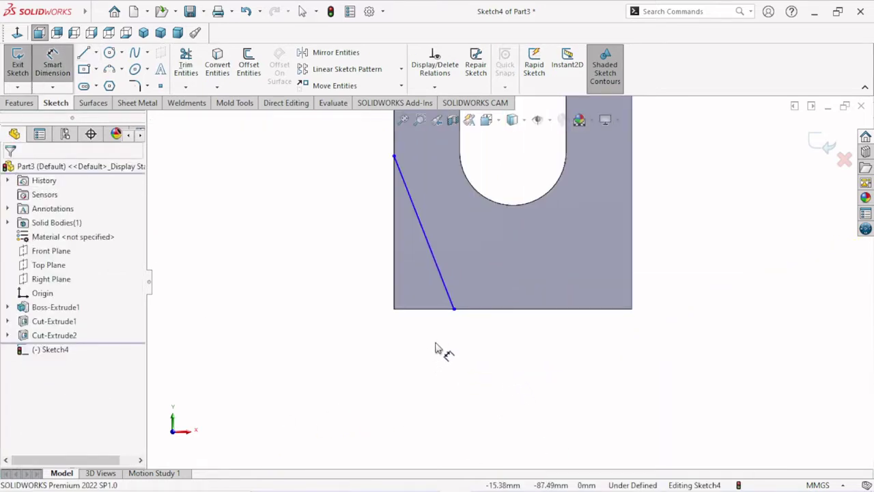
{"action": "left_click", "coordinate": [394, 304]}
{"action": "left_click", "coordinate": [454, 310]}
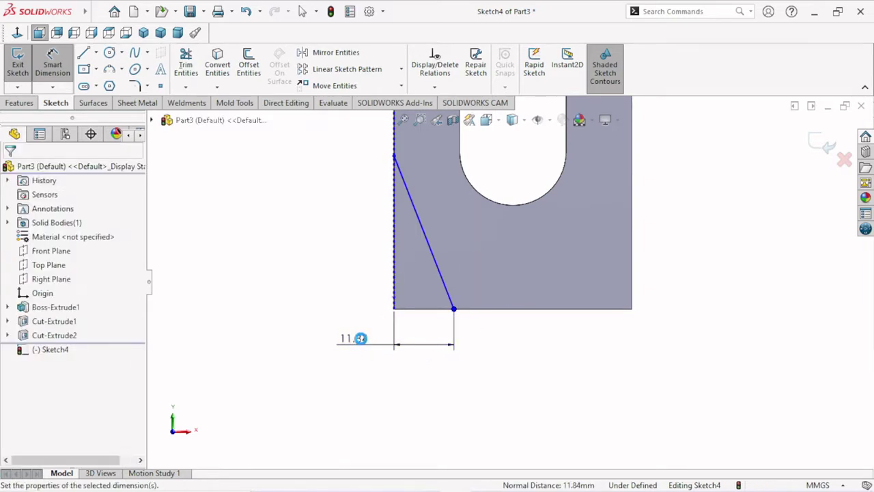
{"action": "left_click", "coordinate": [360, 338]}
{"action": "type", "text": "15"}
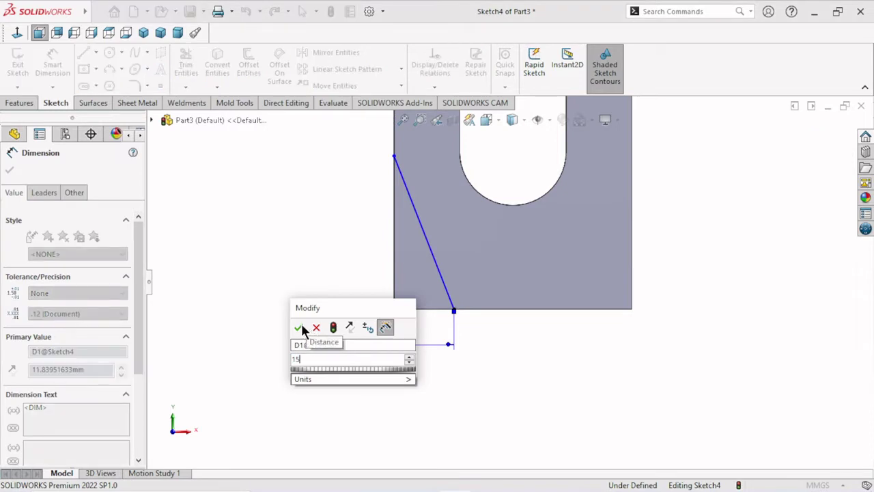
{"action": "left_click", "coordinate": [301, 327]}
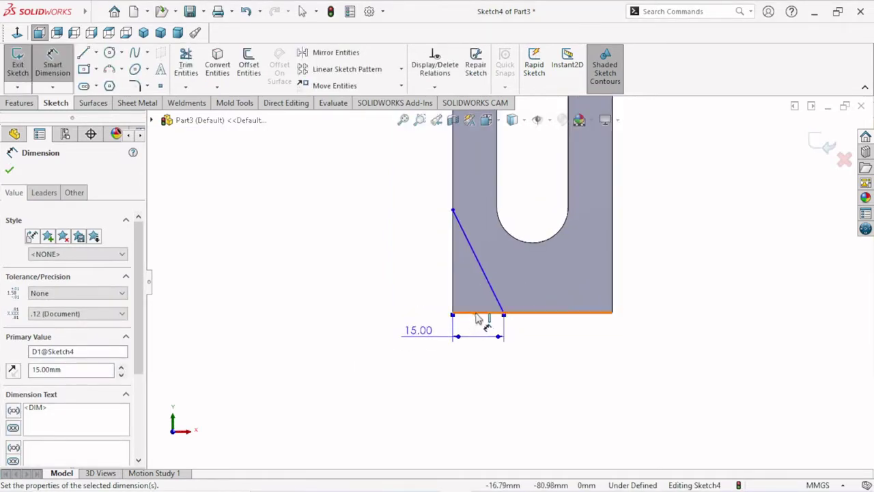
Dimension the angle between the line and the bottom edge to 60°
{"action": "left_click", "coordinate": [497, 301]}
{"action": "left_click", "coordinate": [504, 311]}
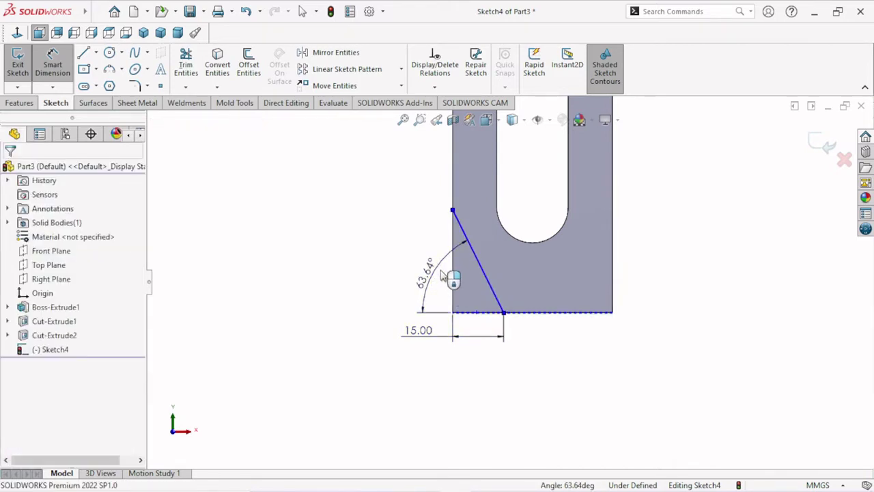
{"action": "left_click", "coordinate": [442, 273]}
{"action": "type", "text": "60"}
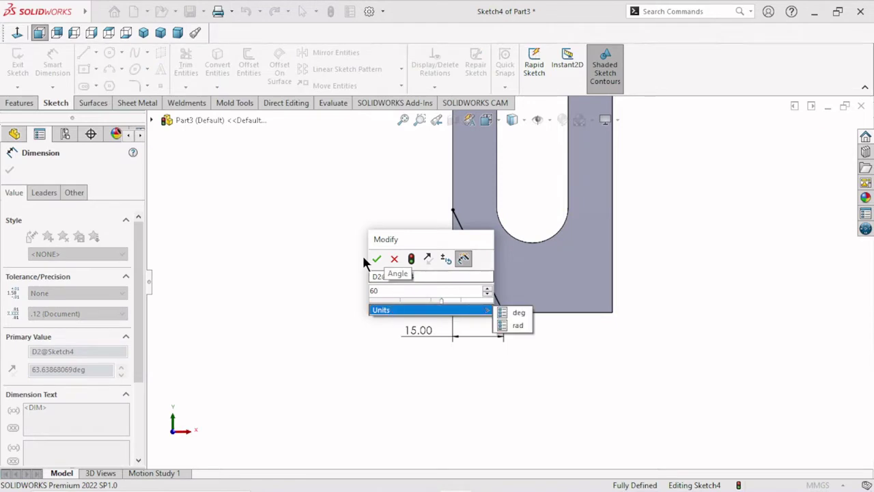
{"action": "left_click", "coordinate": [375, 259]}
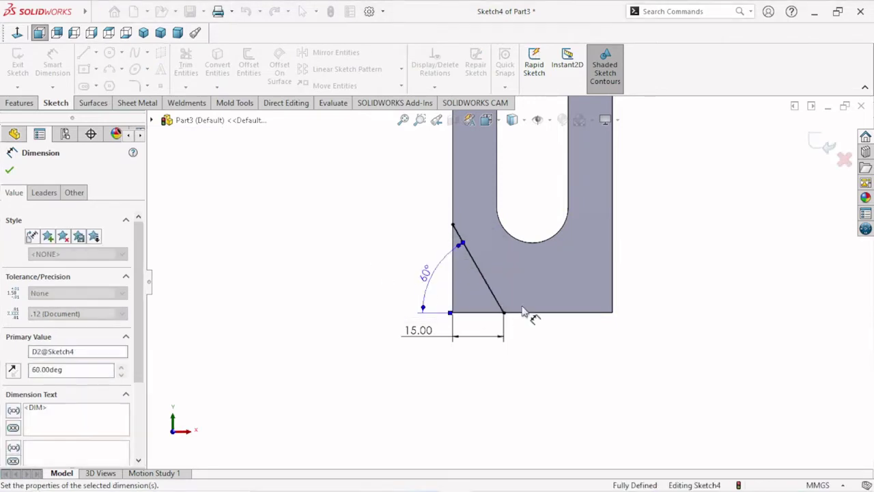
{"action": "scroll", "coordinate": [601, 277], "scroll_direction": "down", "scroll_amount": 2}
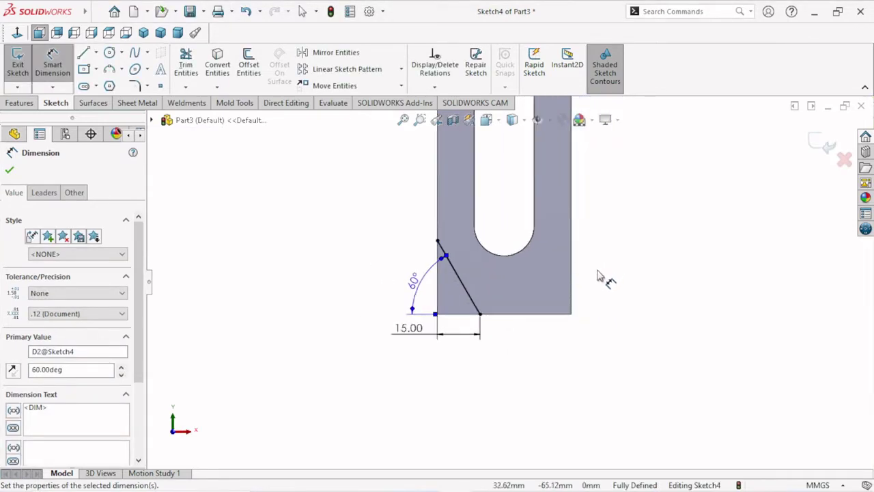
Draw a vertical centerline from the bottom edge up past the slot's round end
{"action": "left_click", "coordinate": [10, 170]}
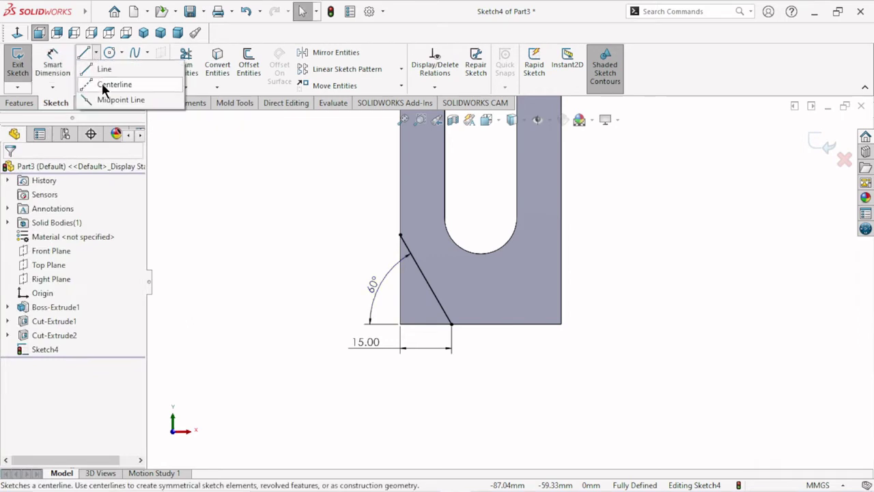
{"action": "key", "text": "l"}
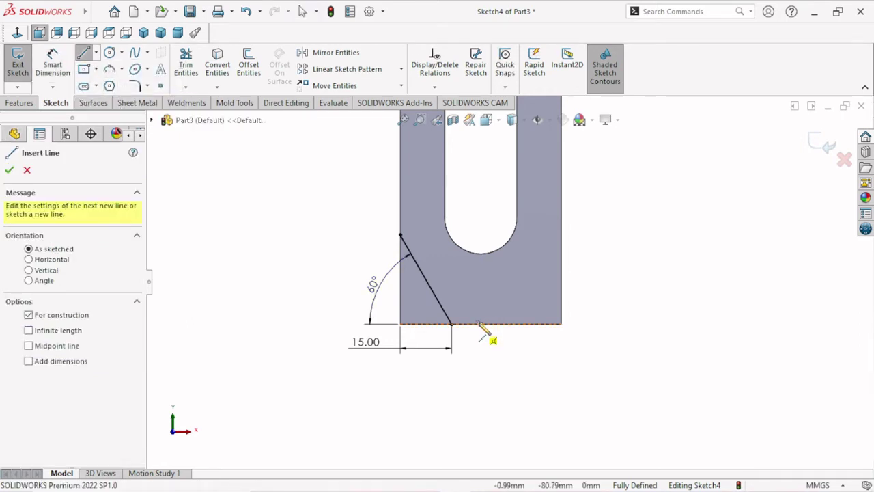
{"action": "left_click", "coordinate": [481, 324]}
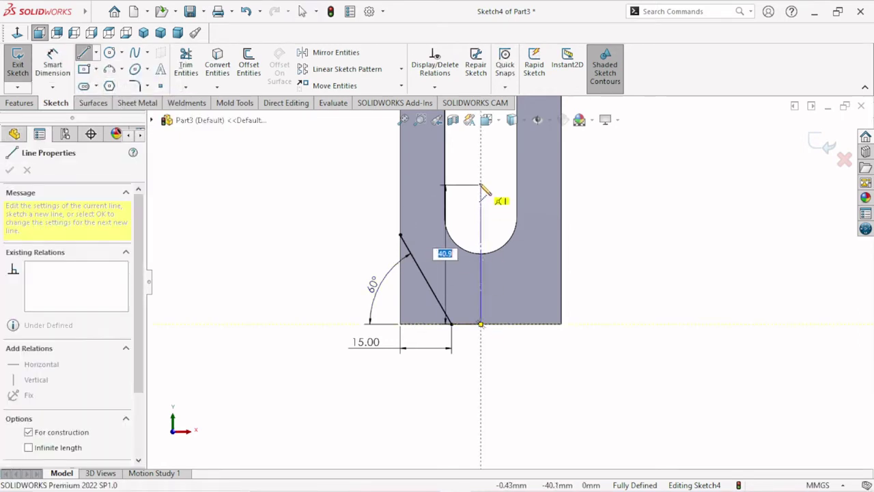
{"action": "left_click", "coordinate": [481, 184]}
{"action": "right_click", "coordinate": [608, 209]}
{"action": "left_click", "coordinate": [644, 226]}
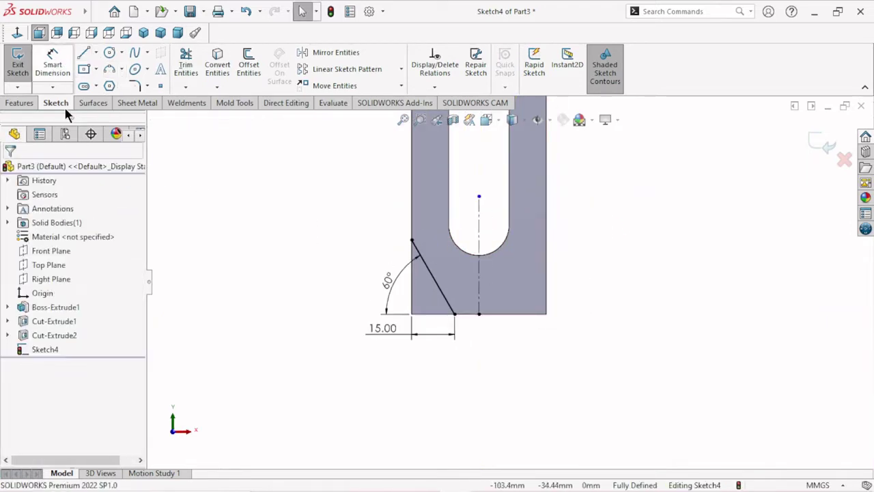
Close the left corner triangle with lines along the left and bottom edges
{"action": "key", "text": "l"}
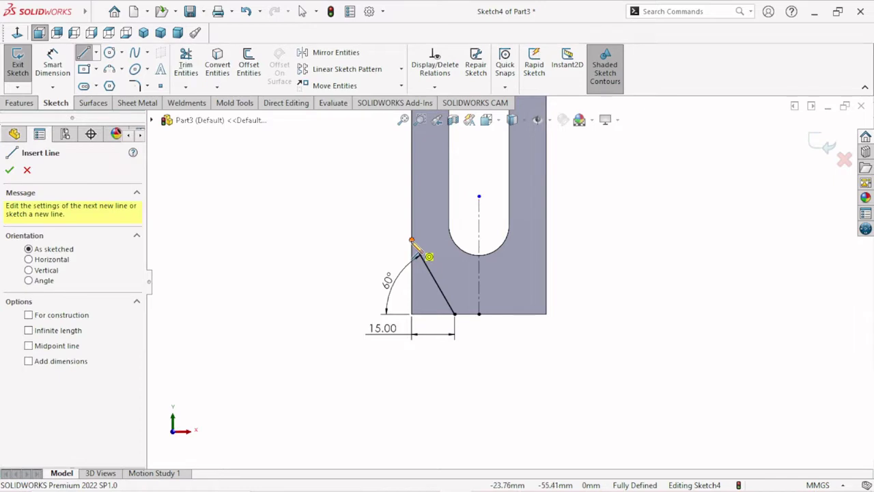
{"action": "left_click", "coordinate": [412, 240]}
{"action": "left_click", "coordinate": [412, 315]}
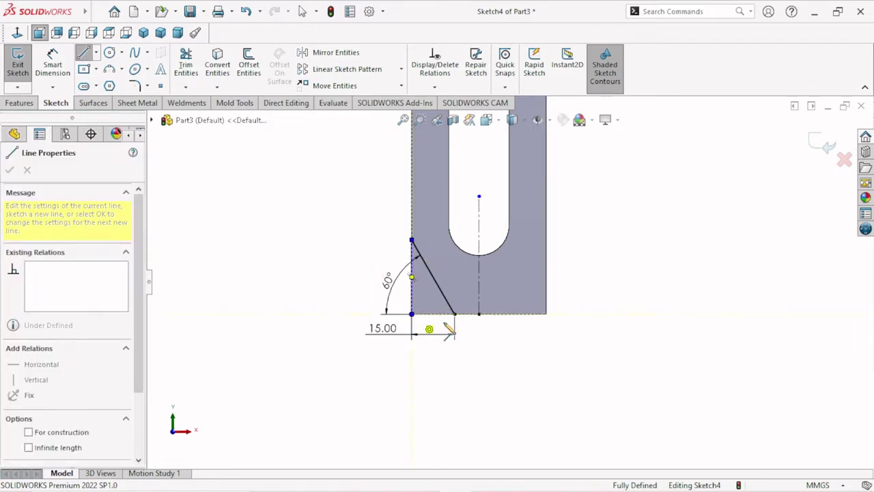
{"action": "left_click", "coordinate": [454, 315]}
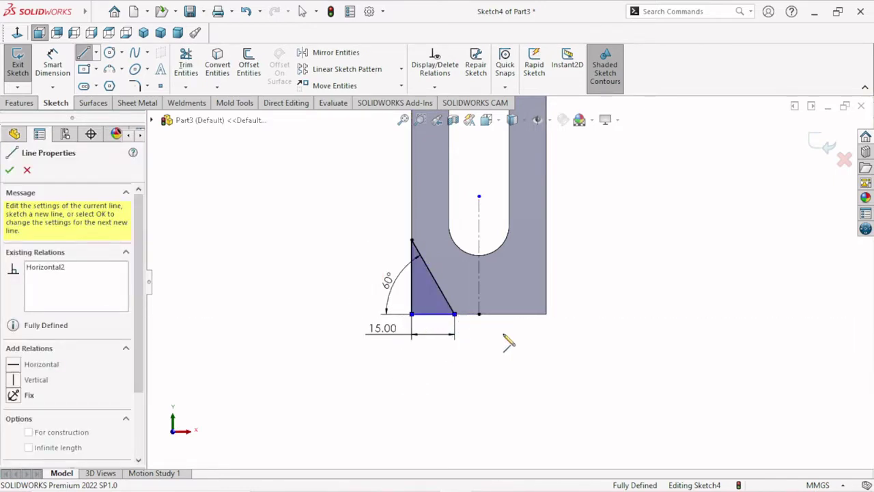
{"action": "right_click", "coordinate": [541, 366]}
{"action": "left_click", "coordinate": [560, 371]}
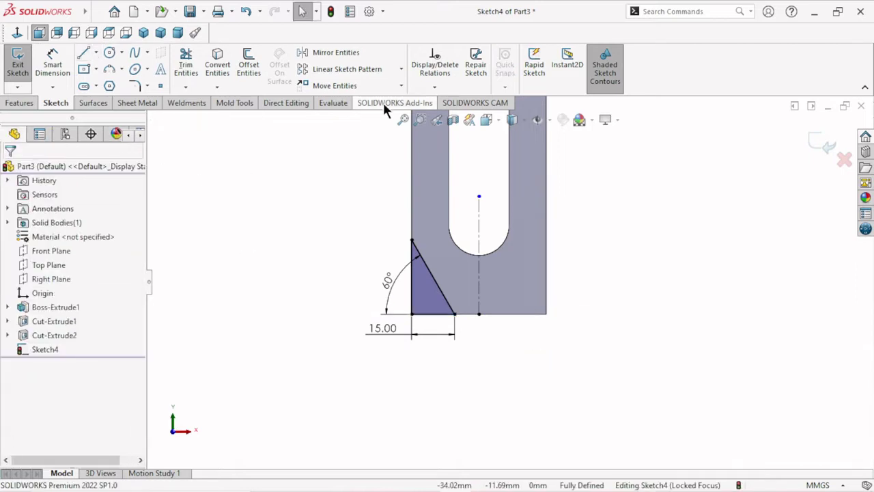
Mirror the triangle's three lines about the vertical centerline to the right corner
{"action": "left_click", "coordinate": [346, 55]}
{"action": "left_click", "coordinate": [435, 295]}
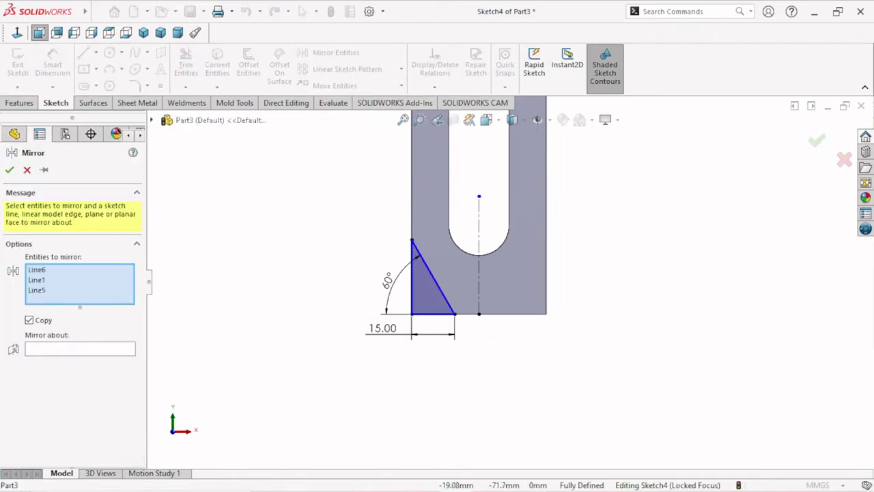
{"action": "left_click", "coordinate": [31, 349]}
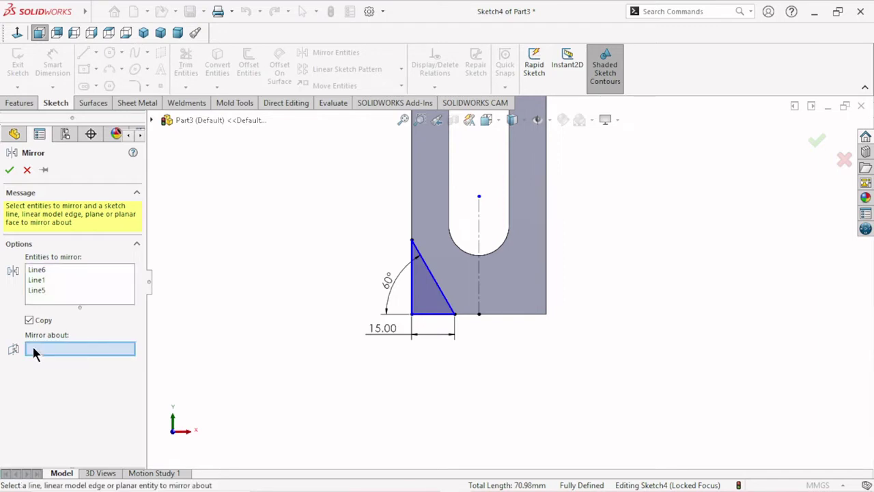
{"action": "left_click", "coordinate": [478, 274]}
{"action": "left_click", "coordinate": [9, 170]}
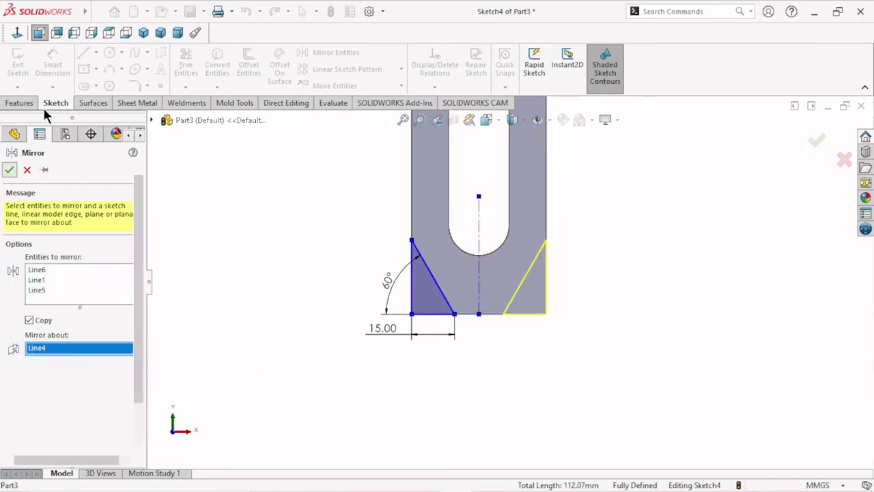
{"action": "left_click", "coordinate": [25, 101]}
{"action": "left_click", "coordinate": [204, 60]}
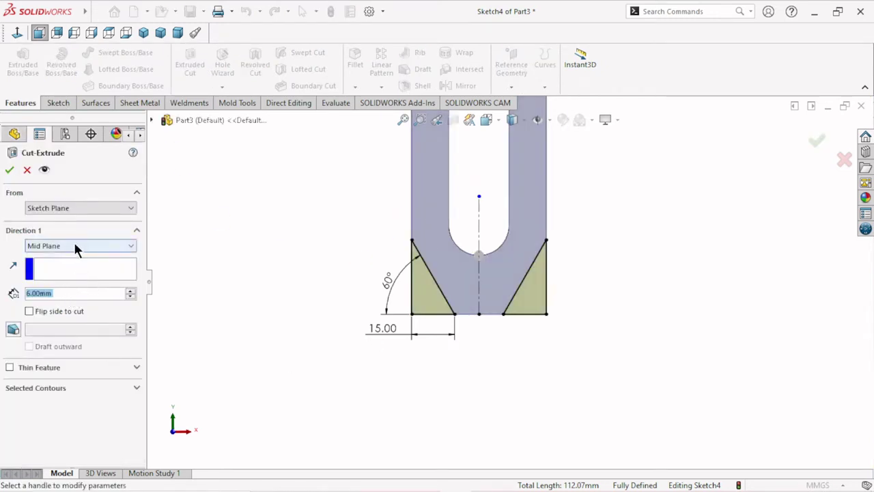
Change the extruded cut from Mid Plane to Through All, creating Cut-Extrude3
{"action": "left_click", "coordinate": [75, 247]}
{"action": "left_click", "coordinate": [104, 248]}
{"action": "left_click", "coordinate": [44, 246]}
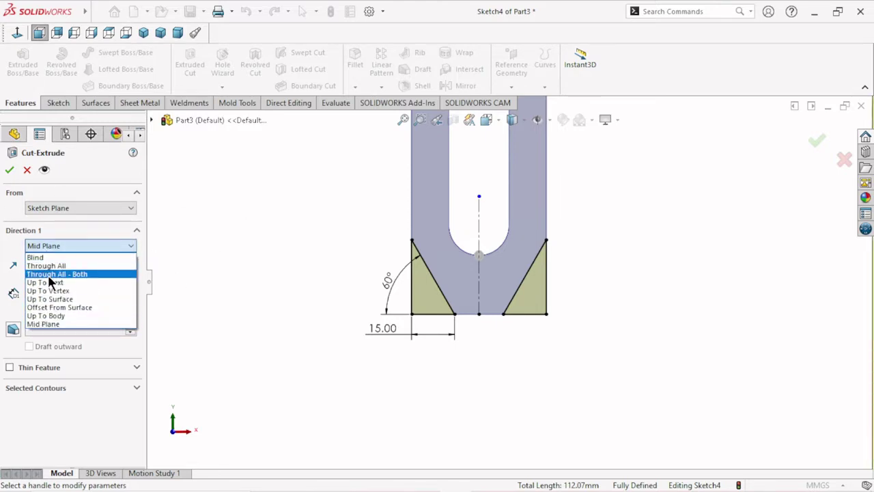
{"action": "left_click", "coordinate": [53, 265]}
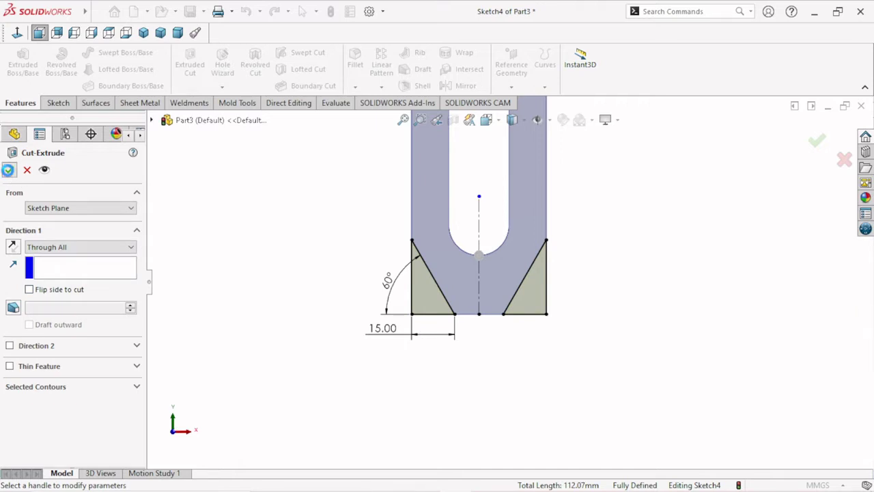
{"action": "left_click", "coordinate": [8, 169]}
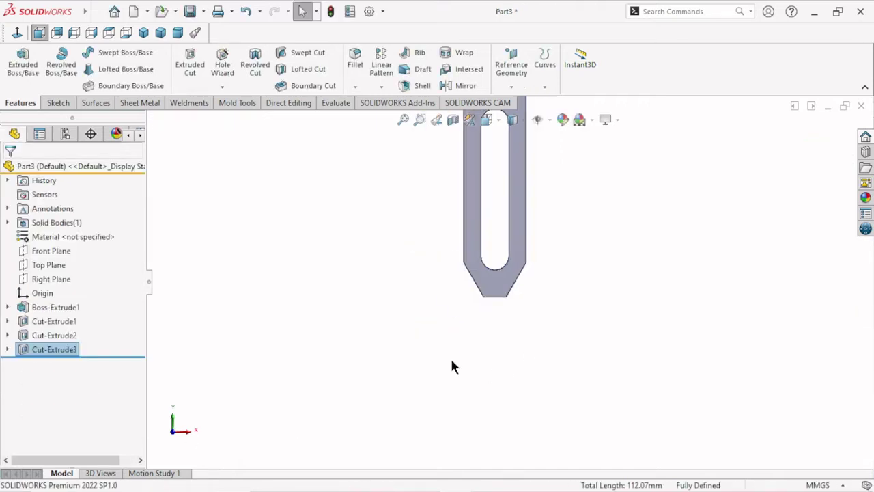
{"action": "scroll", "coordinate": [506, 287], "scroll_direction": "up", "scroll_amount": 2}
{"action": "scroll", "coordinate": [521, 176], "scroll_direction": "down", "scroll_amount": 1}
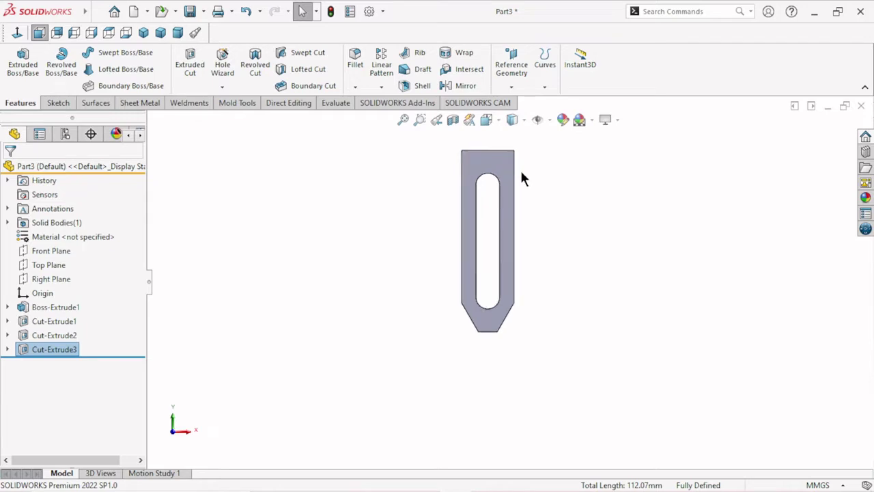
{"action": "scroll", "coordinate": [511, 354], "scroll_direction": "down", "scroll_amount": 1}
{"action": "scroll", "coordinate": [487, 265], "scroll_direction": "up", "scroll_amount": 1}
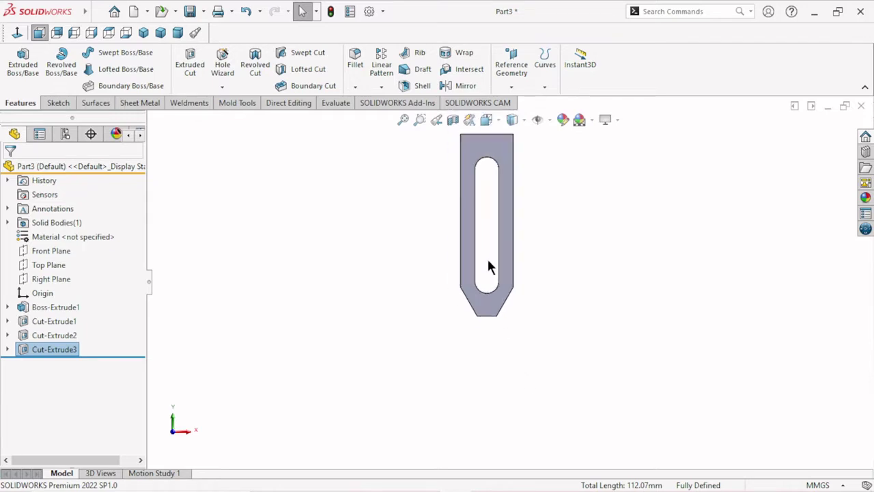
{"action": "scroll", "coordinate": [518, 345], "scroll_direction": "up", "scroll_amount": 1}
{"action": "scroll", "coordinate": [502, 190], "scroll_direction": "down", "scroll_amount": 1}
{"action": "scroll", "coordinate": [516, 334], "scroll_direction": "down", "scroll_amount": 1}
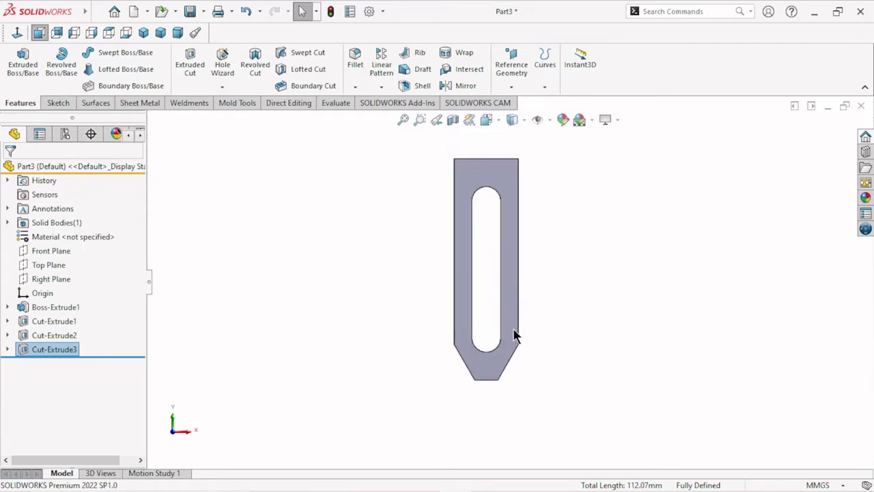
{"action": "scroll", "coordinate": [516, 331], "scroll_direction": "down", "scroll_amount": 1}
{"action": "scroll", "coordinate": [512, 324], "scroll_direction": "up", "scroll_amount": 1}
{"action": "scroll", "coordinate": [510, 318], "scroll_direction": "up", "scroll_amount": 1}
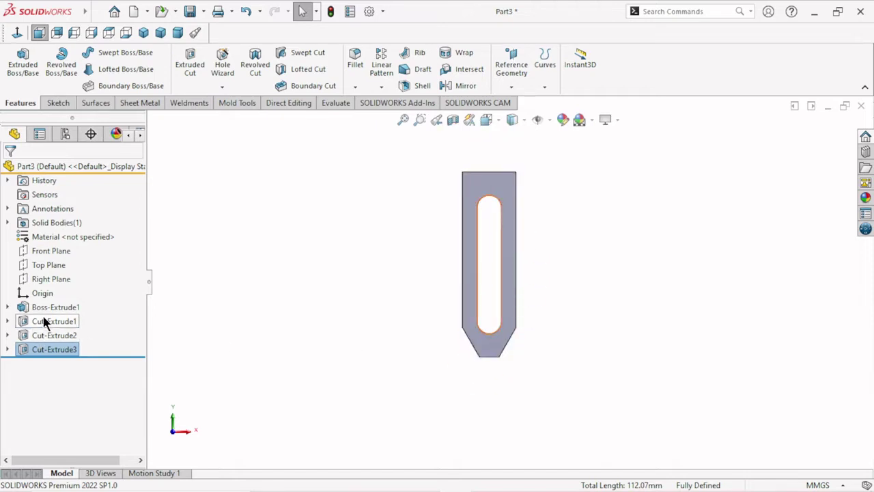
{"action": "left_click", "coordinate": [8, 322]}
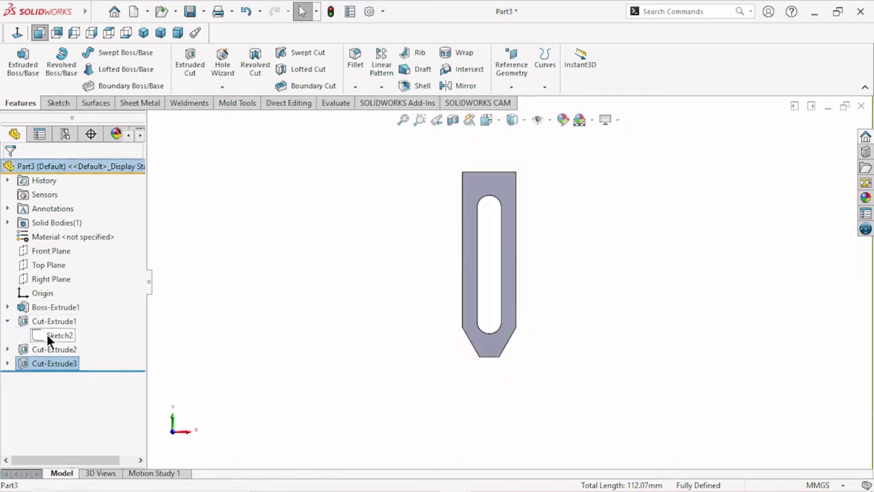
{"action": "left_click", "coordinate": [47, 334]}
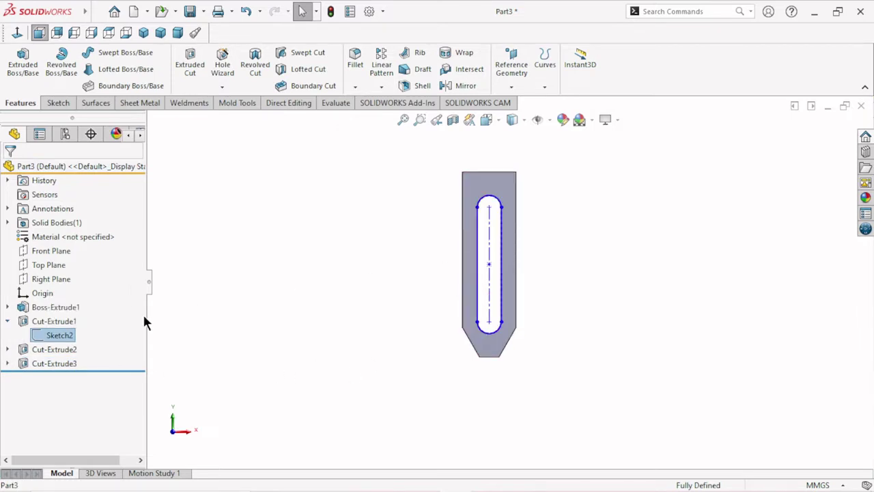
{"action": "left_click", "coordinate": [217, 327]}
{"action": "left_click", "coordinate": [55, 333]}
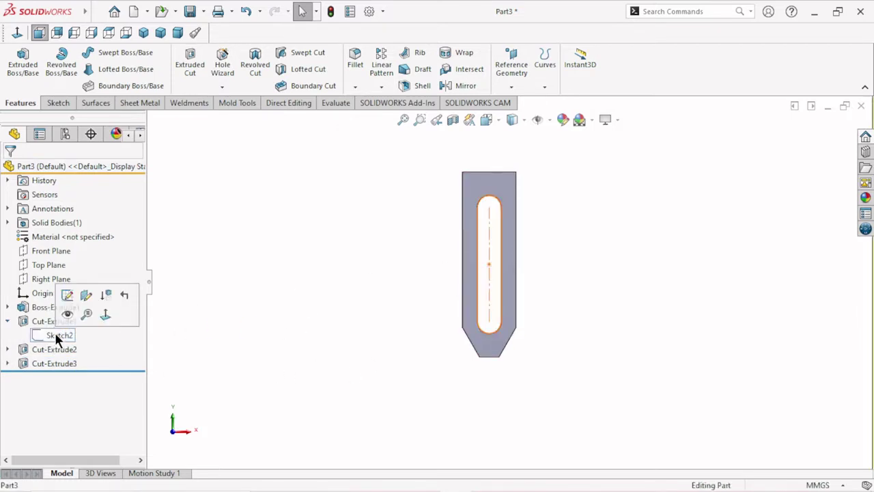
{"action": "left_click", "coordinate": [72, 295]}
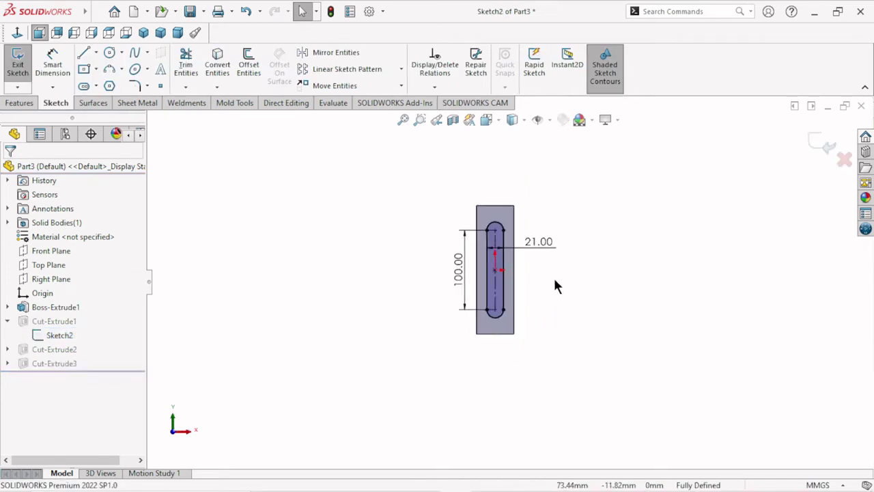
{"action": "scroll", "coordinate": [536, 251], "scroll_direction": "down", "scroll_amount": 2}
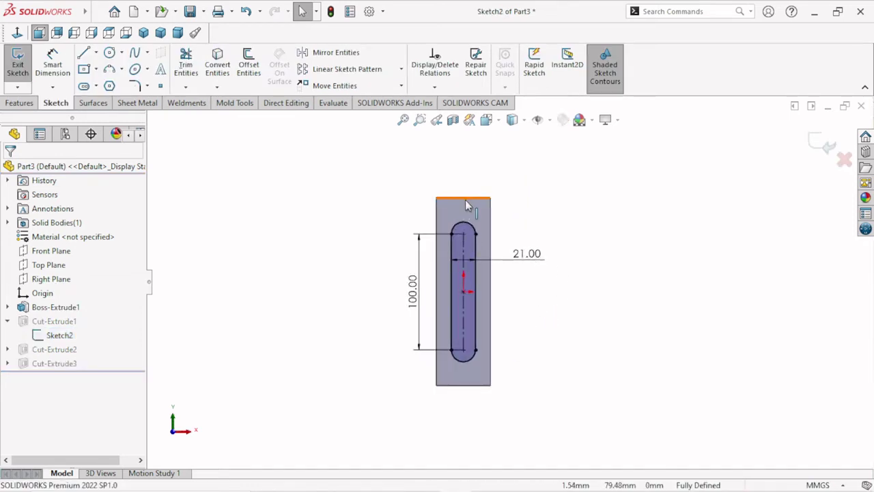
{"action": "left_click", "coordinate": [55, 63]}
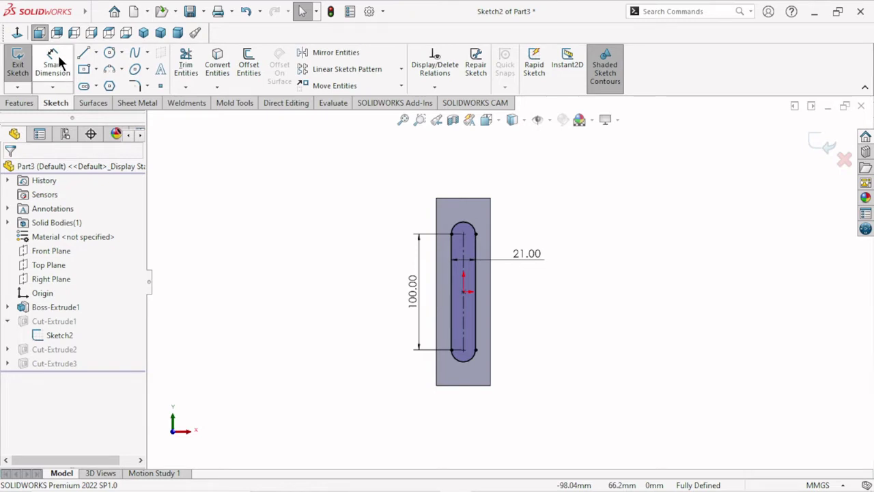
{"action": "left_click", "coordinate": [462, 199]}
{"action": "left_click", "coordinate": [496, 222]}
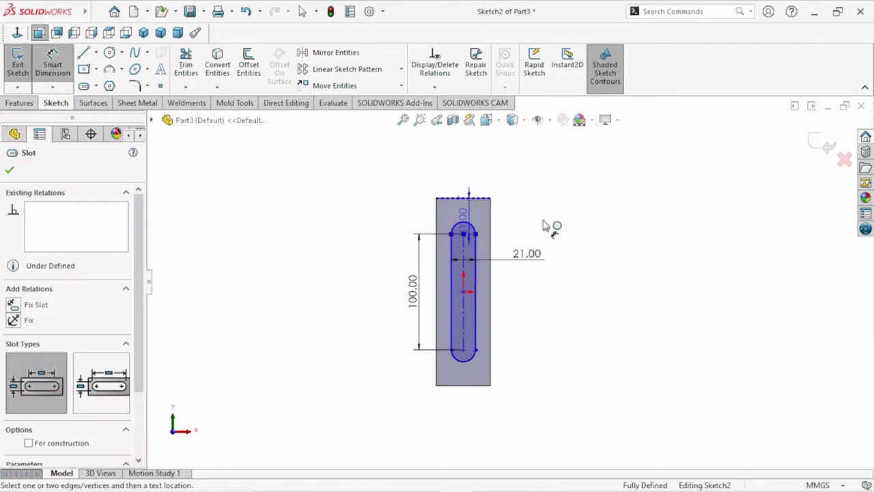
{"action": "left_click", "coordinate": [540, 219]}
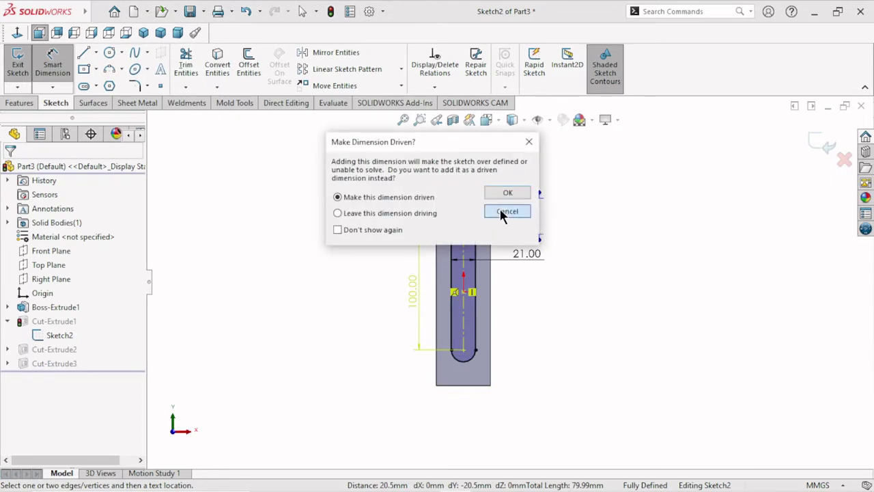
{"action": "left_click", "coordinate": [500, 208]}
{"action": "scroll", "coordinate": [487, 310], "scroll_direction": "up", "scroll_amount": 1}
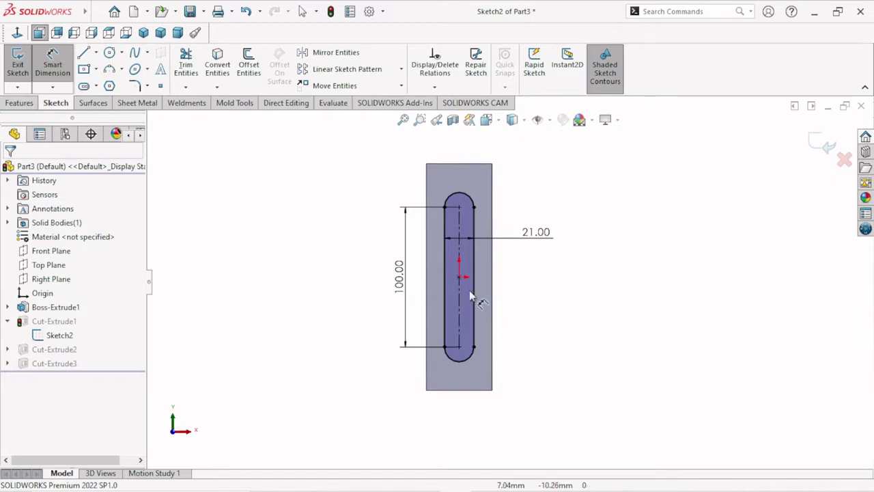
{"action": "key", "text": "Escape"}
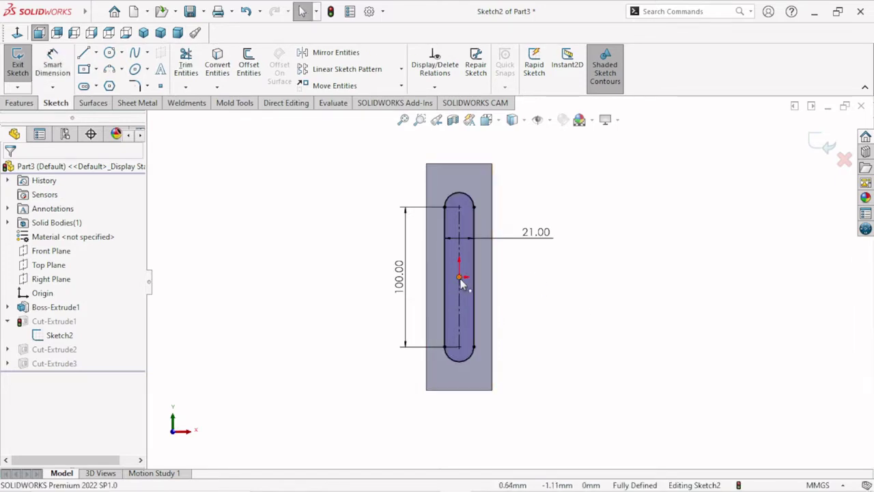
Remove the slot's origin relation and dimension its top arc centre 25 mm below the top edge
{"action": "left_click", "coordinate": [461, 283]}
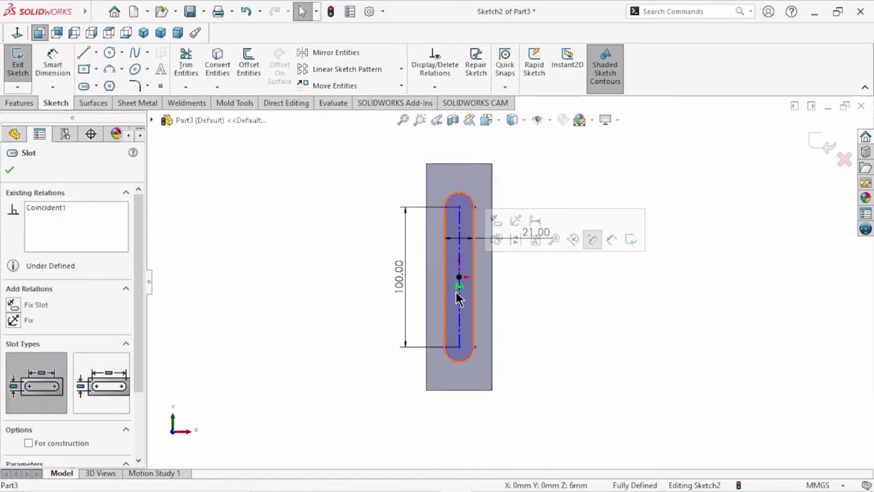
{"action": "key", "text": "Escape"}
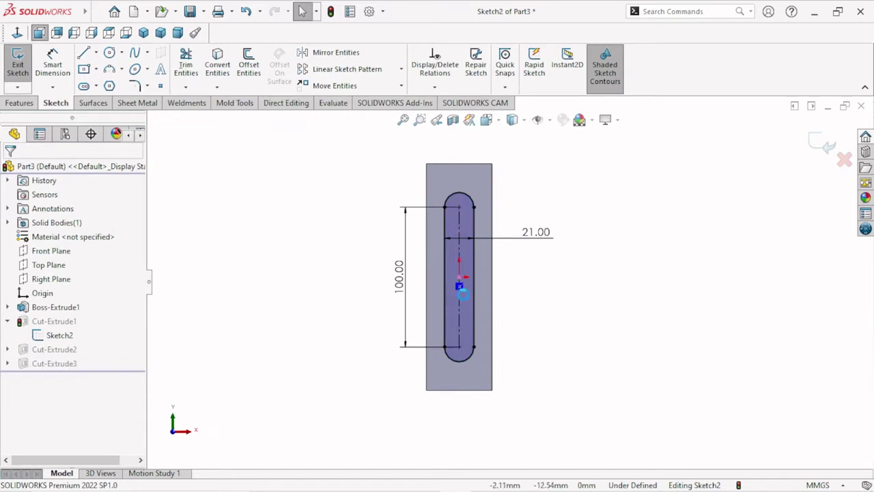
{"action": "left_click", "coordinate": [42, 65]}
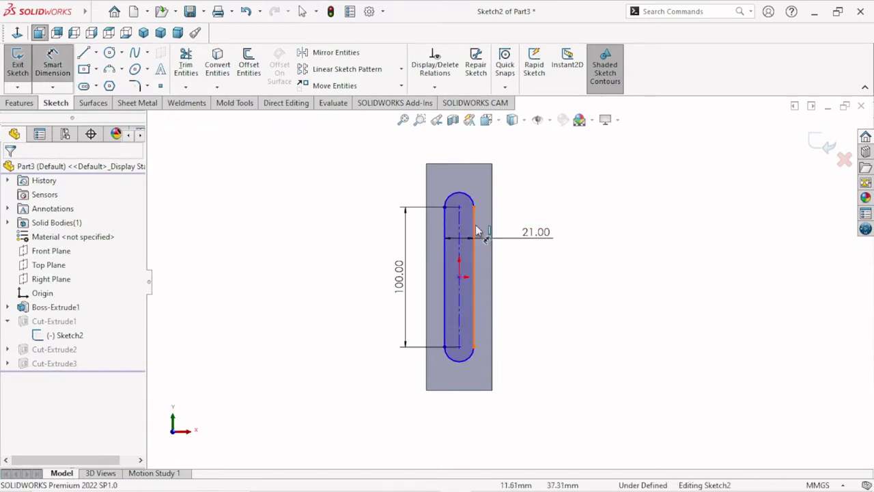
{"action": "left_click", "coordinate": [462, 165]}
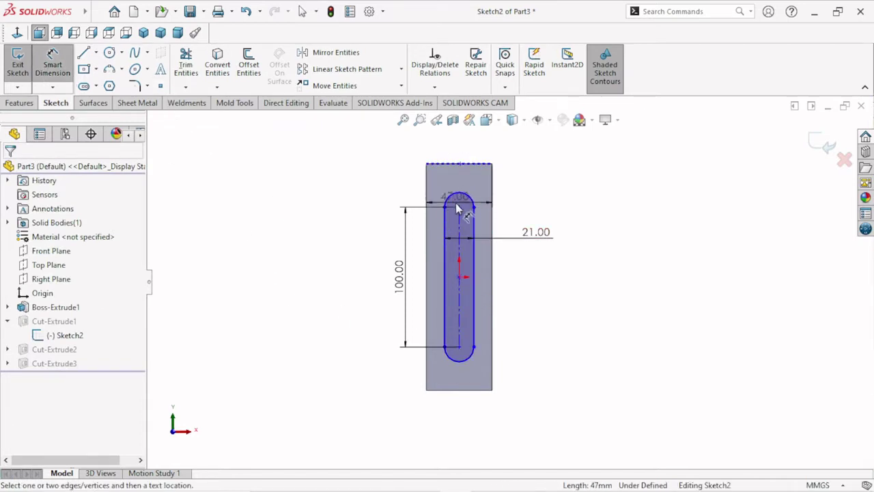
{"action": "left_click", "coordinate": [459, 206]}
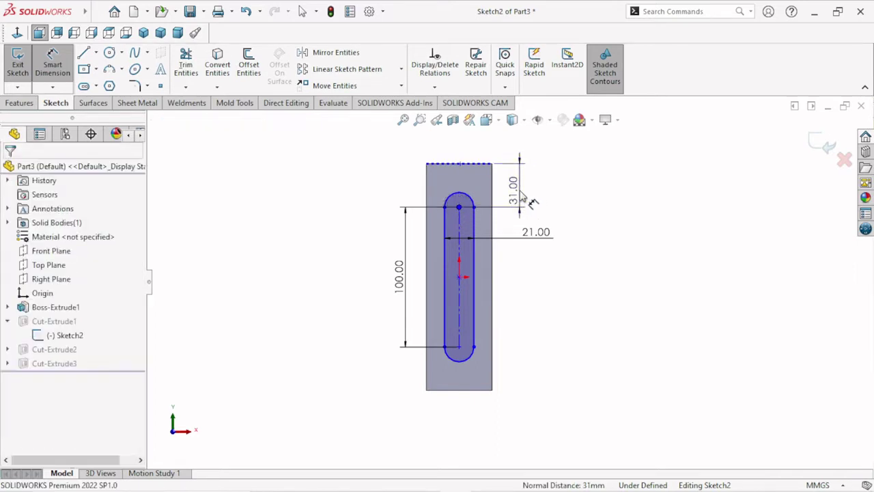
{"action": "left_click", "coordinate": [522, 194]}
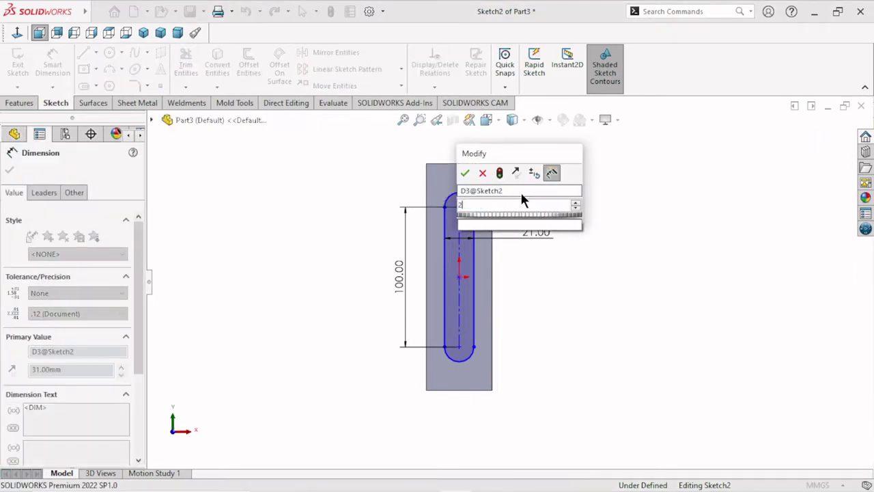
{"action": "type", "text": "25"}
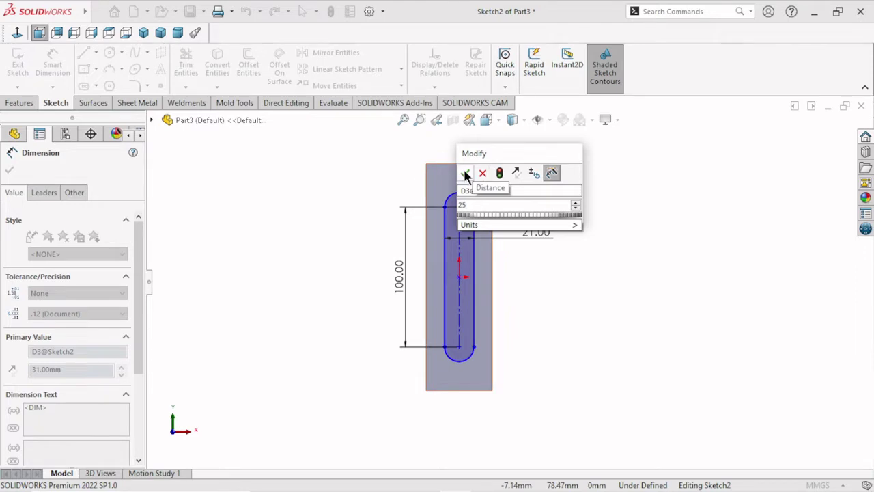
{"action": "left_click", "coordinate": [464, 174]}
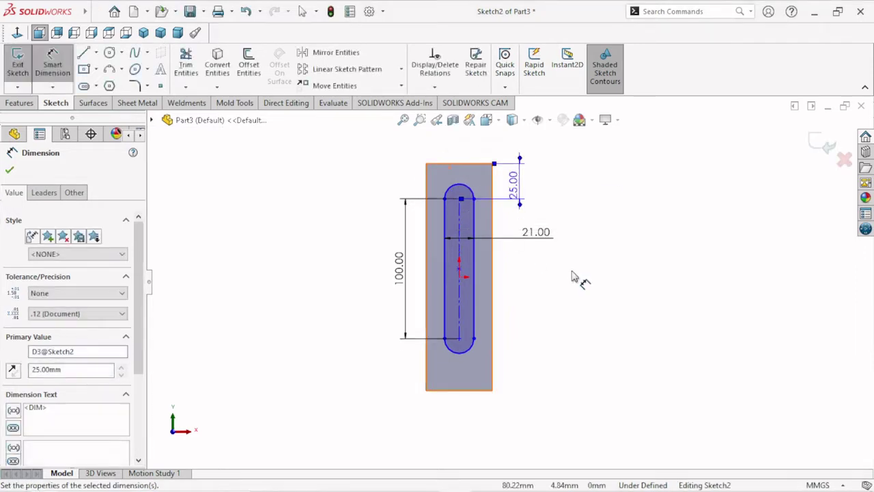
Exit the slot sketch with Ctrl+B so the bar rebuilds with the shifted slot
{"action": "left_click", "coordinate": [9, 169]}
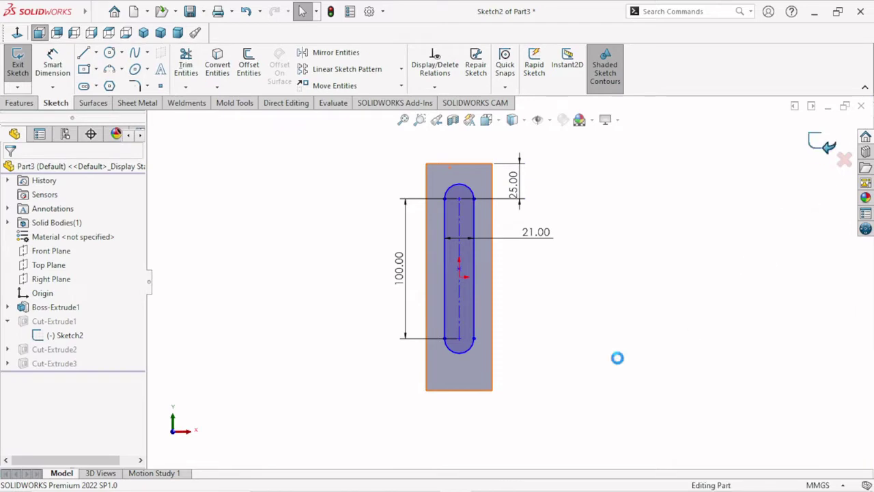
{"action": "key", "text": "ctrl+b"}
{"action": "scroll", "coordinate": [502, 387], "scroll_direction": "up", "scroll_amount": 1}
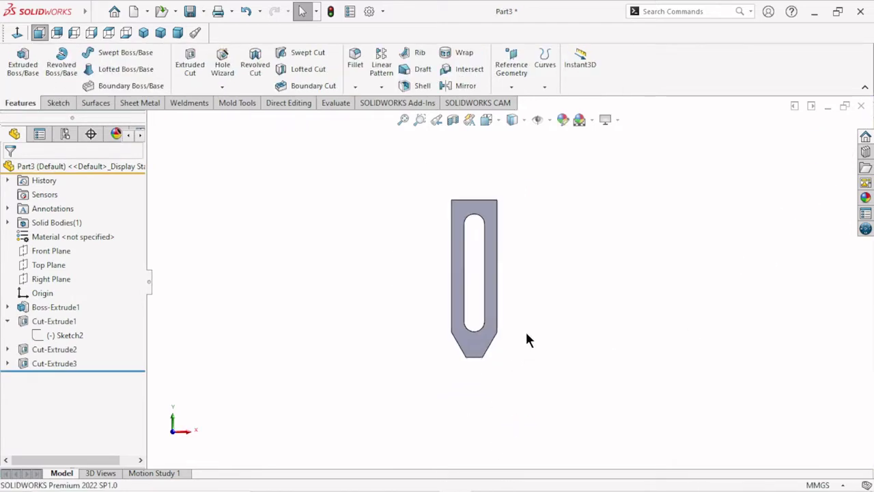
{"action": "scroll", "coordinate": [525, 330], "scroll_direction": "down", "scroll_amount": 1}
{"action": "scroll", "coordinate": [492, 353], "scroll_direction": "up", "scroll_amount": 1}
{"action": "scroll", "coordinate": [509, 261], "scroll_direction": "down", "scroll_amount": 1}
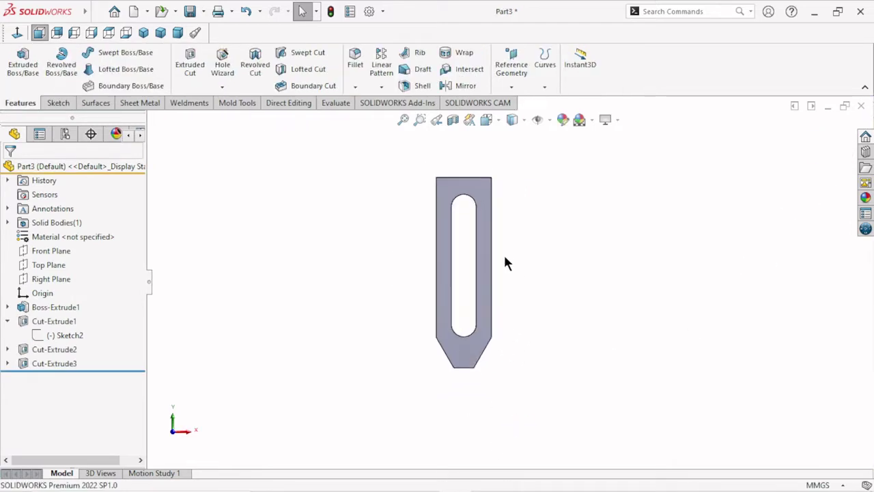
{"action": "scroll", "coordinate": [524, 341], "scroll_direction": "down", "scroll_amount": 1}
{"action": "scroll", "coordinate": [519, 350], "scroll_direction": "up", "scroll_amount": 1}
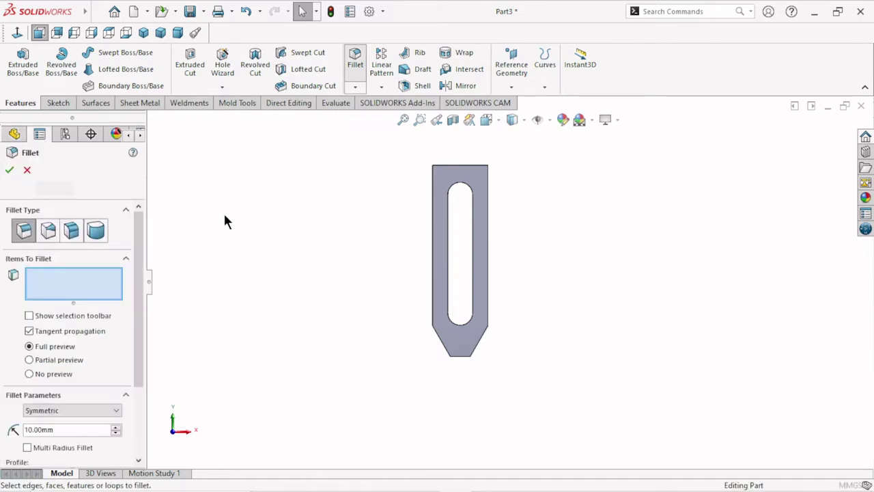
Set up a Full Round fillet on the left side, top end and right side faces
{"action": "left_click", "coordinate": [96, 230]}
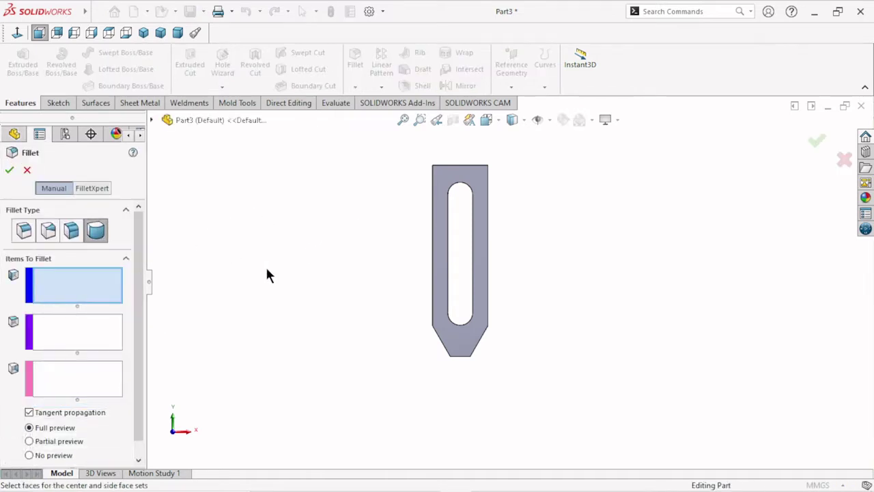
{"action": "mouse_move", "coordinate": [376, 225]}
{"action": "middle_mouse_down"}
{"action": "mouse_move", "coordinate": [406, 273]}
{"action": "mouse_move", "coordinate": [438, 267]}
{"action": "mouse_move", "coordinate": [450, 194]}
{"action": "middle_mouse_up"}
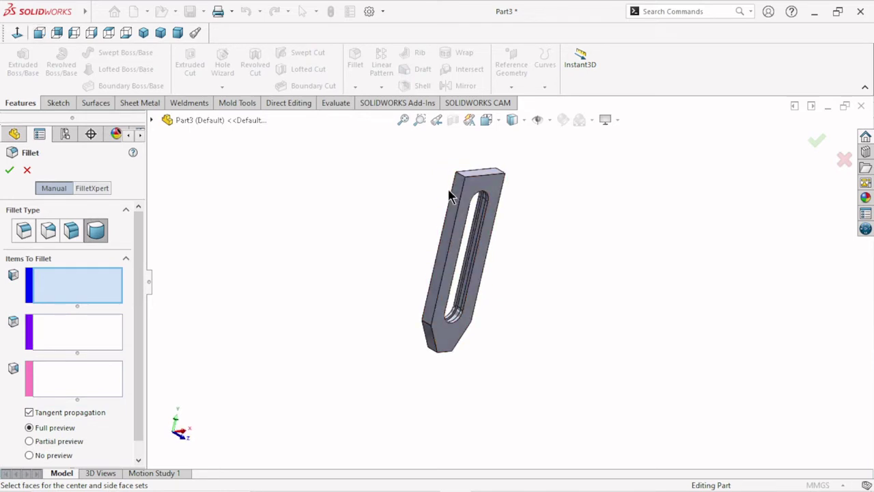
{"action": "left_click", "coordinate": [455, 189]}
{"action": "left_click", "coordinate": [102, 324]}
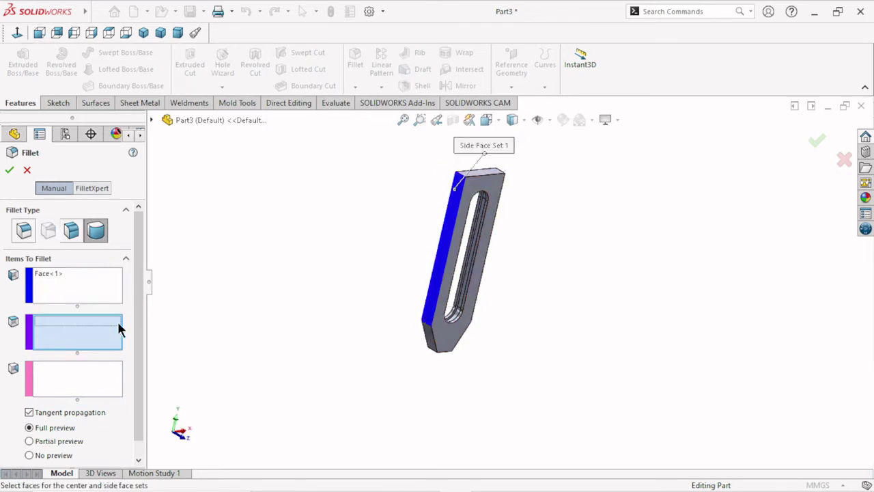
{"action": "middle_click_drag", "start_coordinate": [675, 213], "coordinate": [636, 283]}
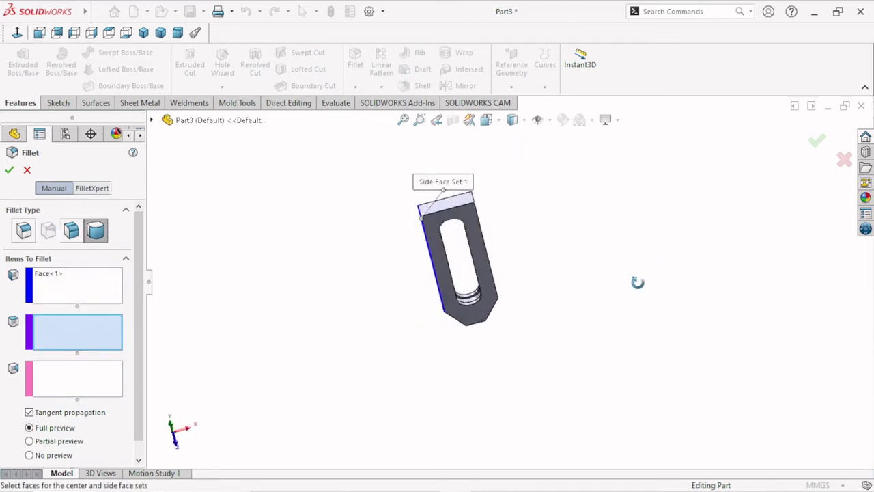
{"action": "left_click", "coordinate": [451, 205]}
{"action": "mouse_move", "coordinate": [583, 265]}
{"action": "middle_mouse_down"}
{"action": "mouse_move", "coordinate": [628, 275]}
{"action": "mouse_move", "coordinate": [578, 236]}
{"action": "mouse_move", "coordinate": [566, 278]}
{"action": "middle_mouse_up"}
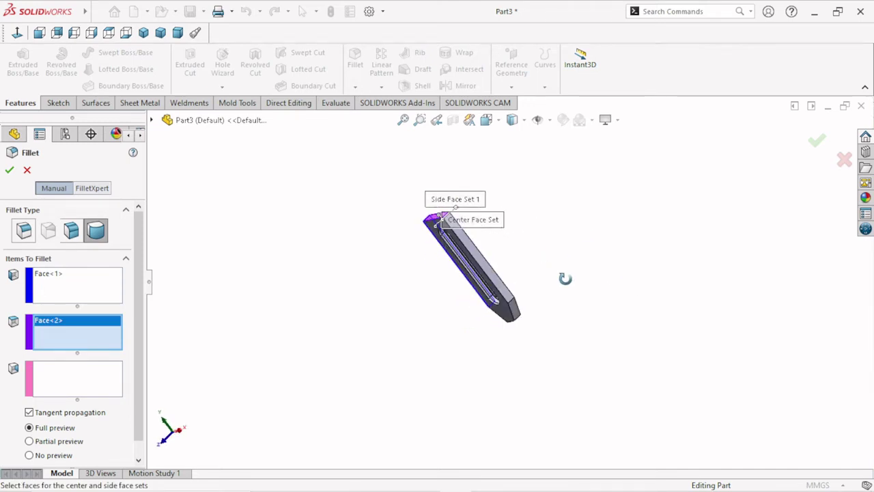
{"action": "left_click", "coordinate": [60, 374]}
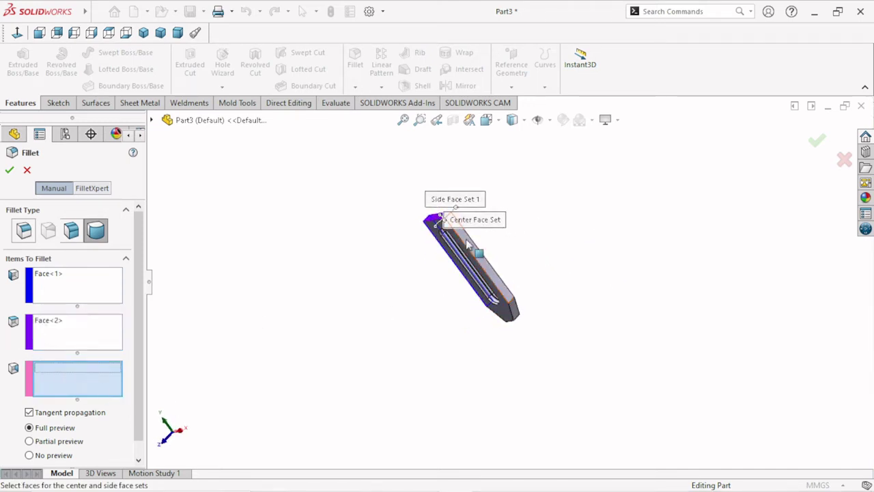
{"action": "left_click", "coordinate": [509, 294]}
Fit and orbit the part to inspect the rounded top end
{"action": "mouse_move", "coordinate": [551, 309]}
{"action": "middle_mouse_down"}
{"action": "mouse_move", "coordinate": [591, 330]}
{"action": "mouse_move", "coordinate": [645, 249]}
{"action": "middle_mouse_up"}
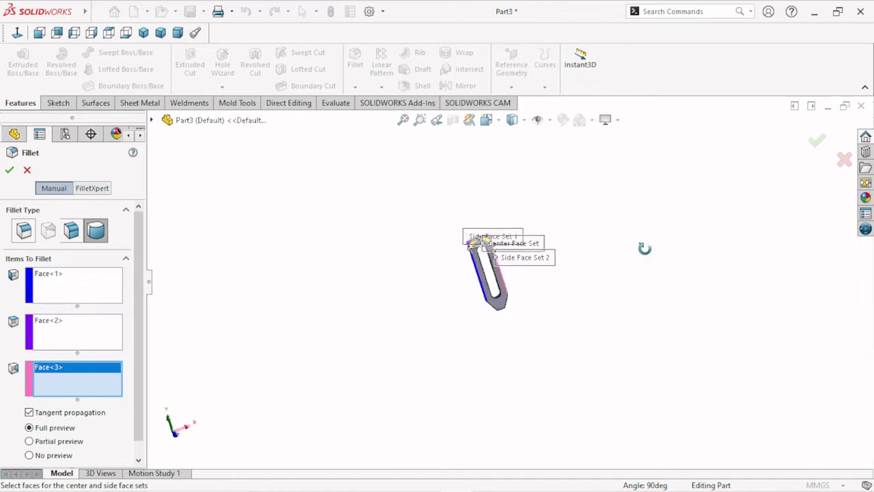
{"action": "key", "text": "f"}
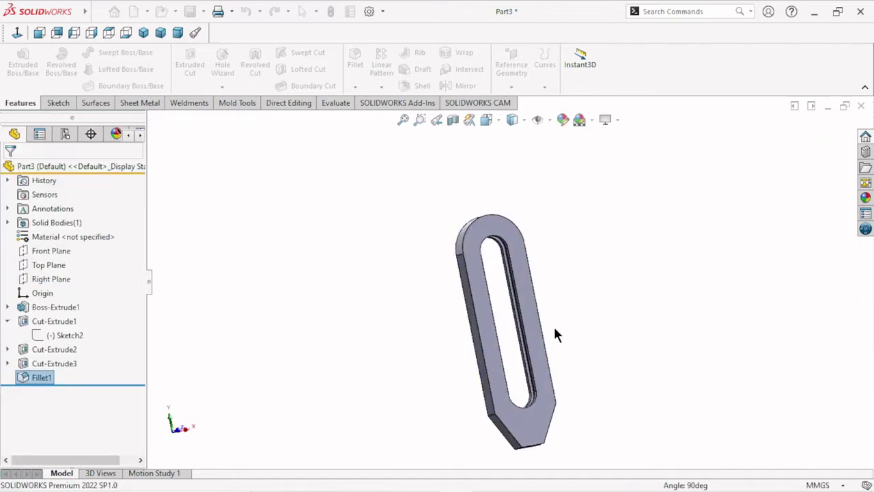
{"action": "mouse_move", "coordinate": [553, 324]}
{"action": "middle_mouse_down"}
{"action": "mouse_move", "coordinate": [587, 371]}
{"action": "mouse_move", "coordinate": [524, 350]}
{"action": "mouse_move", "coordinate": [574, 409]}
{"action": "middle_mouse_up"}
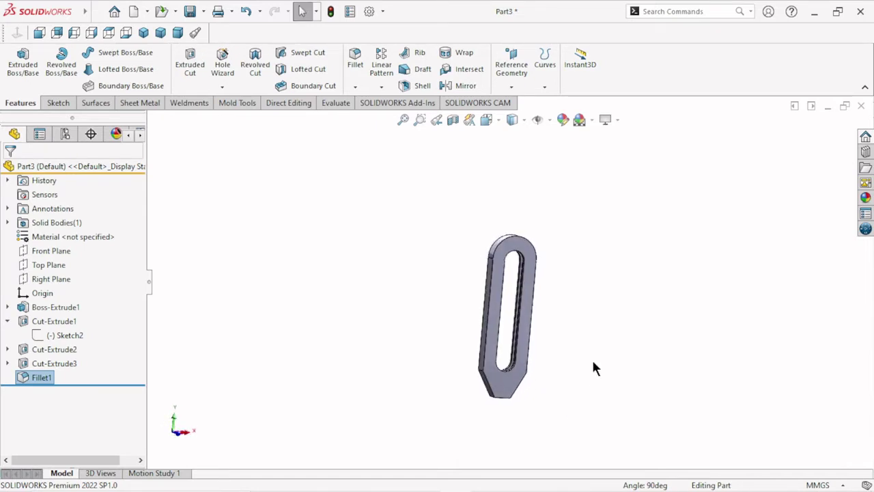
{"action": "scroll", "coordinate": [565, 333], "scroll_direction": "down", "scroll_amount": 3}
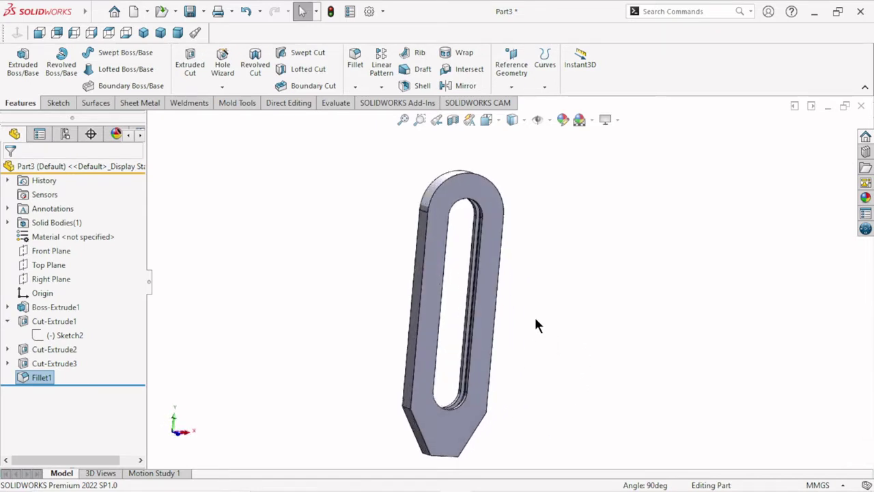
{"action": "mouse_move", "coordinate": [536, 325]}
{"action": "middle_mouse_down"}
{"action": "mouse_move", "coordinate": [554, 380]}
{"action": "mouse_move", "coordinate": [566, 361]}
{"action": "mouse_move", "coordinate": [429, 423]}
{"action": "middle_mouse_up"}
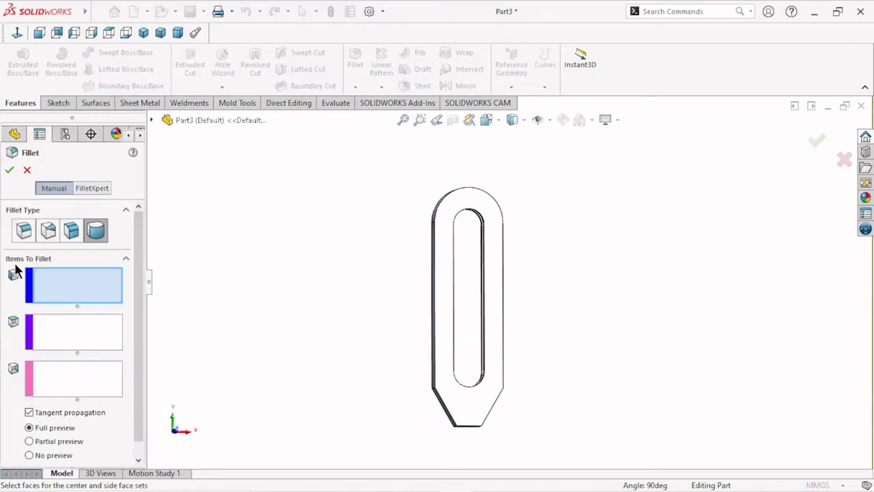
Set the fillet to Constant Size with a 50 mm radius
{"action": "left_click", "coordinate": [24, 232]}
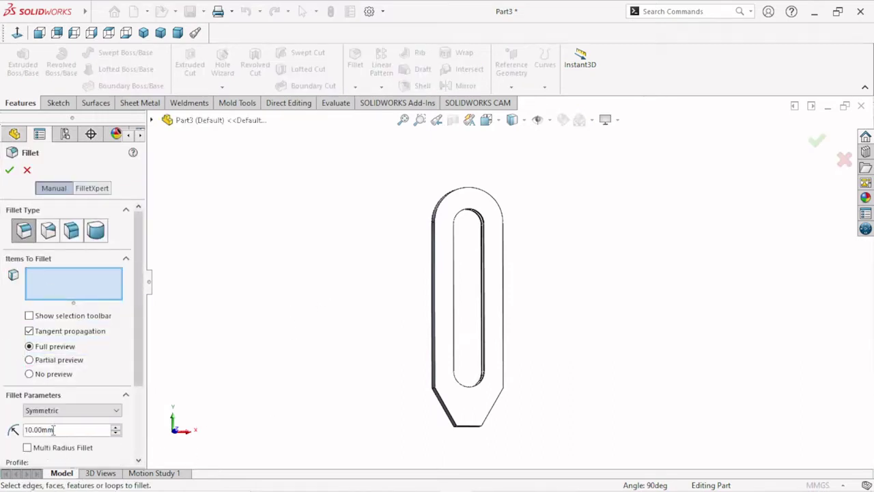
{"action": "type", "text": "5"}
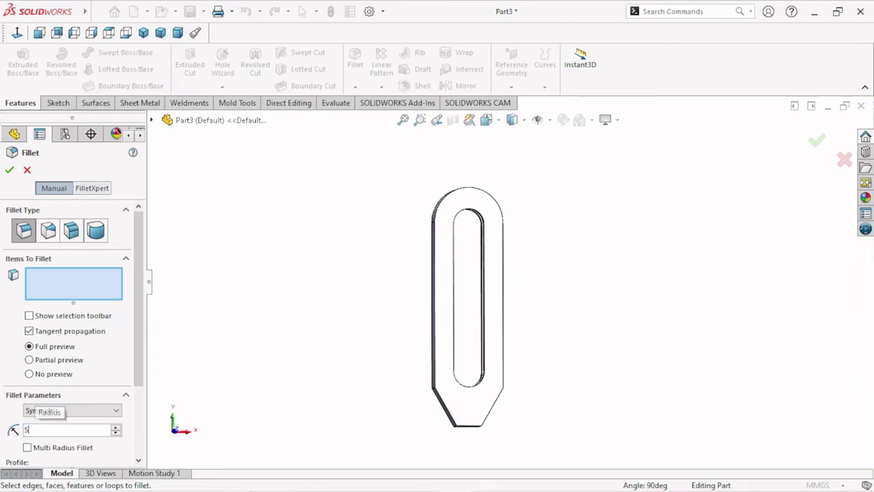
{"action": "type", "text": "0"}
{"action": "key", "text": "Return"}
{"action": "scroll", "coordinate": [452, 412], "scroll_direction": "down", "scroll_amount": 2}
Apply the 50 mm fillet to both edges above the taper, creating Fillet2
{"action": "mouse_move", "coordinate": [452, 413]}
{"action": "middle_mouse_down"}
{"action": "mouse_move", "coordinate": [373, 417]}
{"action": "mouse_move", "coordinate": [507, 384]}
{"action": "middle_mouse_up"}
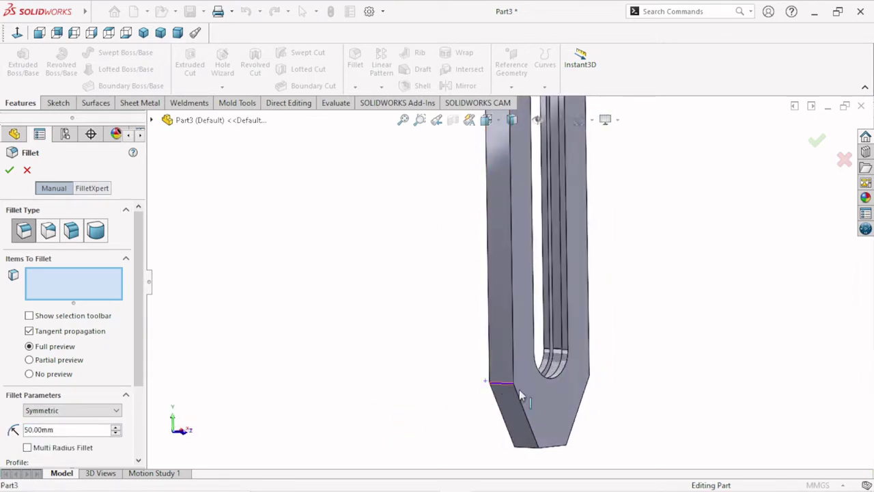
{"action": "left_click", "coordinate": [502, 388]}
{"action": "mouse_move", "coordinate": [667, 364]}
{"action": "middle_mouse_down"}
{"action": "mouse_move", "coordinate": [691, 358]}
{"action": "mouse_move", "coordinate": [592, 371]}
{"action": "mouse_move", "coordinate": [596, 351]}
{"action": "middle_mouse_up"}
{"action": "scroll", "coordinate": [597, 350], "scroll_direction": "down", "scroll_amount": 3}
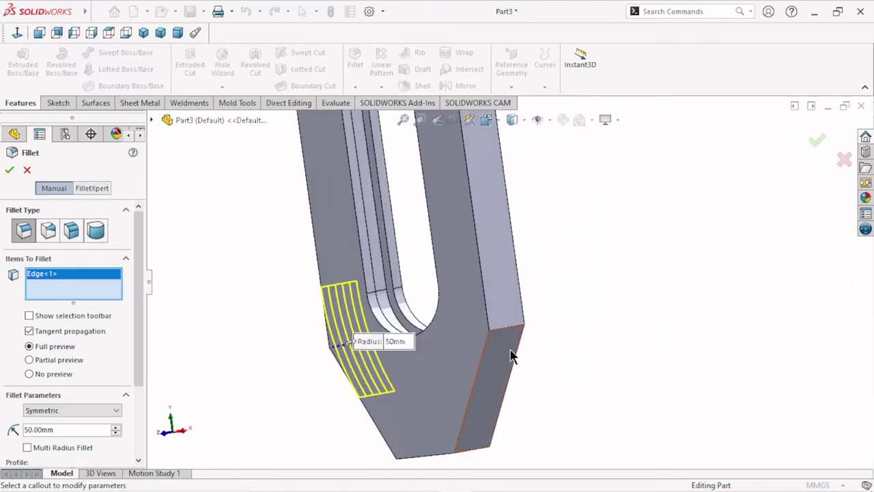
{"action": "left_click", "coordinate": [514, 332]}
{"action": "scroll", "coordinate": [546, 360], "scroll_direction": "up", "scroll_amount": 2}
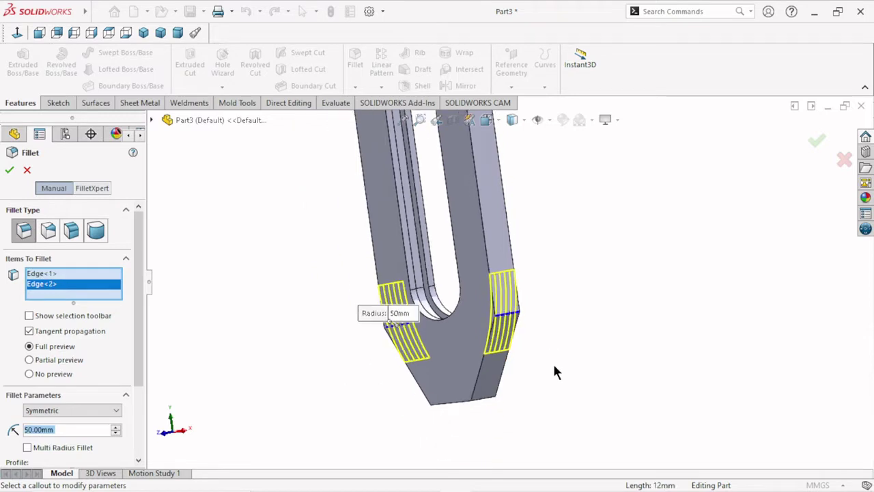
{"action": "mouse_move", "coordinate": [586, 364]}
{"action": "middle_mouse_down"}
{"action": "mouse_move", "coordinate": [611, 371]}
{"action": "mouse_move", "coordinate": [576, 389]}
{"action": "middle_mouse_up"}
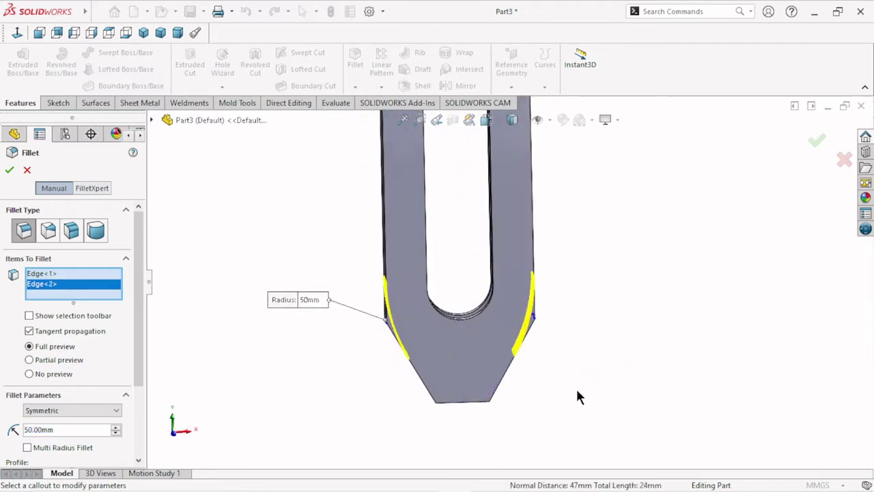
{"action": "left_click", "coordinate": [8, 171]}
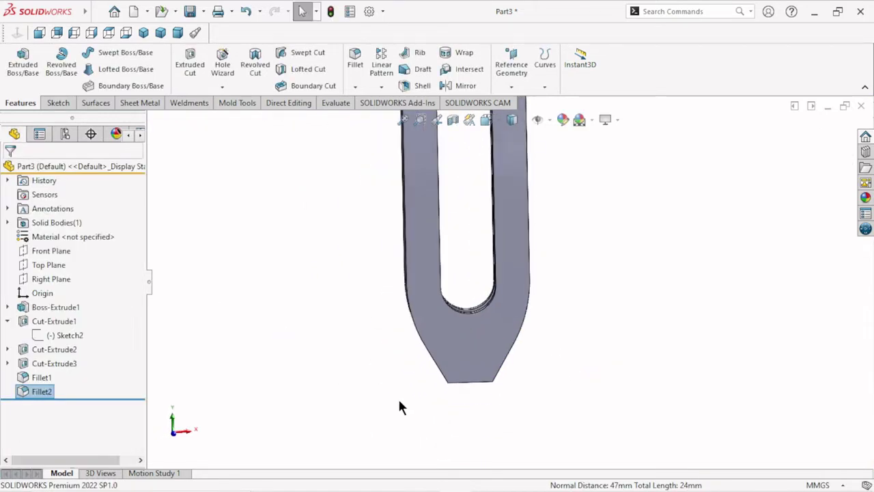
{"action": "key", "text": "f"}
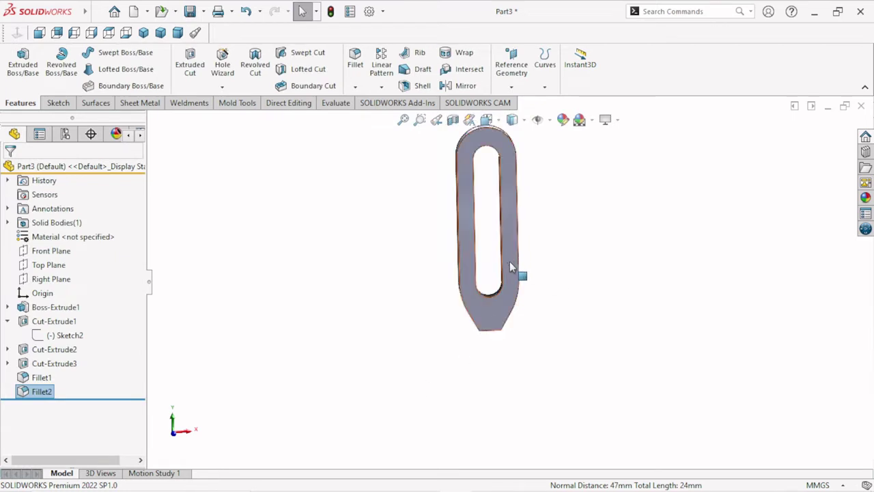
{"action": "scroll", "coordinate": [509, 261], "scroll_direction": "up", "scroll_amount": 2}
{"action": "scroll", "coordinate": [530, 244], "scroll_direction": "up", "scroll_amount": 1}
{"action": "middle_click_drag", "start_coordinate": [530, 244], "coordinate": [520, 252]}
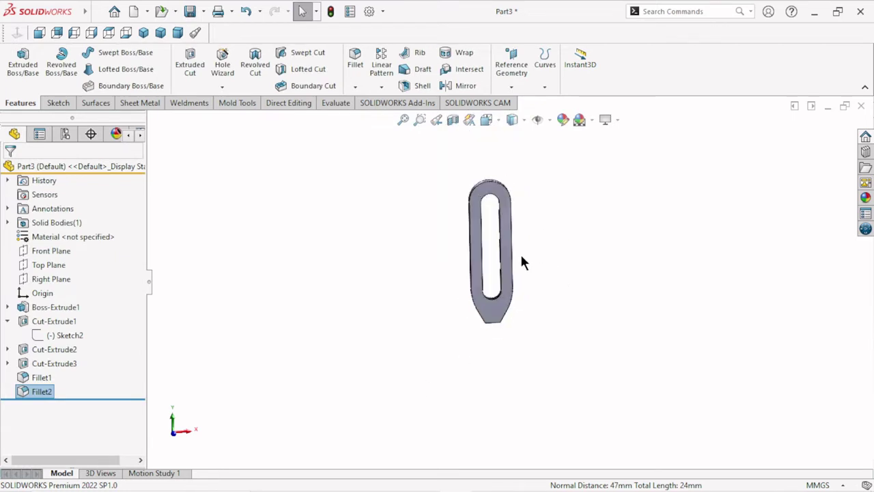
{"action": "scroll", "coordinate": [506, 303], "scroll_direction": "down", "scroll_amount": 2}
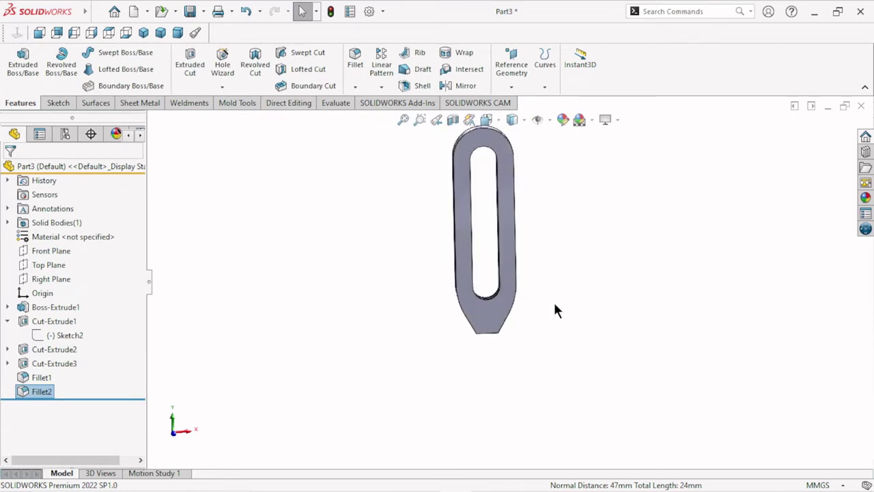
From an isometric view, open Sketch5 on the bar's front face
{"action": "left_click", "coordinate": [143, 33]}
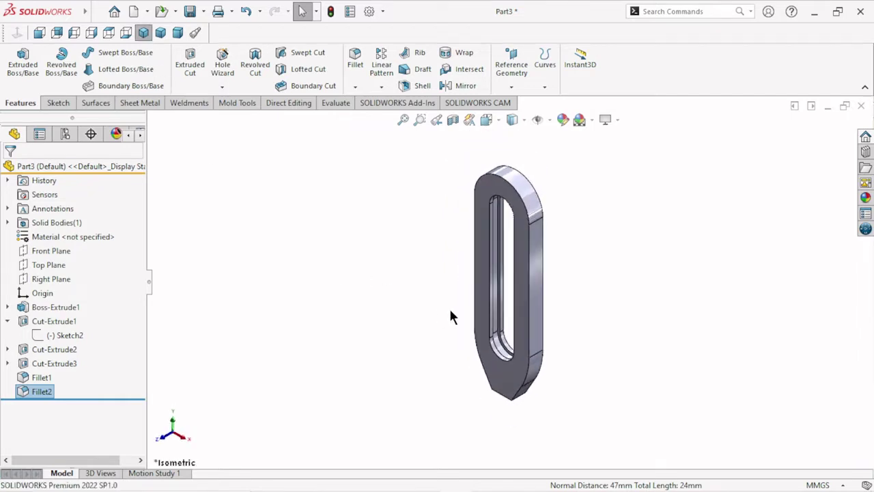
{"action": "scroll", "coordinate": [580, 299], "scroll_direction": "down", "scroll_amount": 2}
{"action": "mouse_move", "coordinate": [600, 278]}
{"action": "middle_mouse_down"}
{"action": "mouse_move", "coordinate": [556, 225]}
{"action": "mouse_move", "coordinate": [522, 251]}
{"action": "middle_mouse_up"}
{"action": "left_click", "coordinate": [519, 361]}
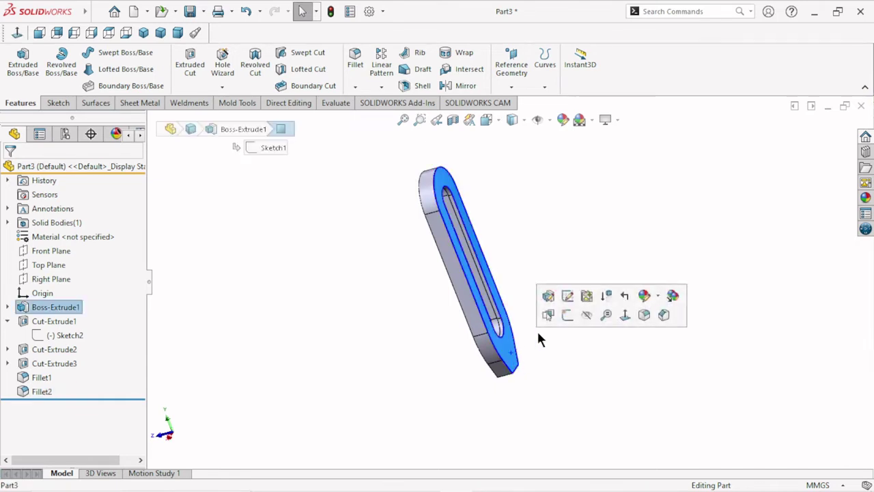
{"action": "left_click", "coordinate": [566, 315]}
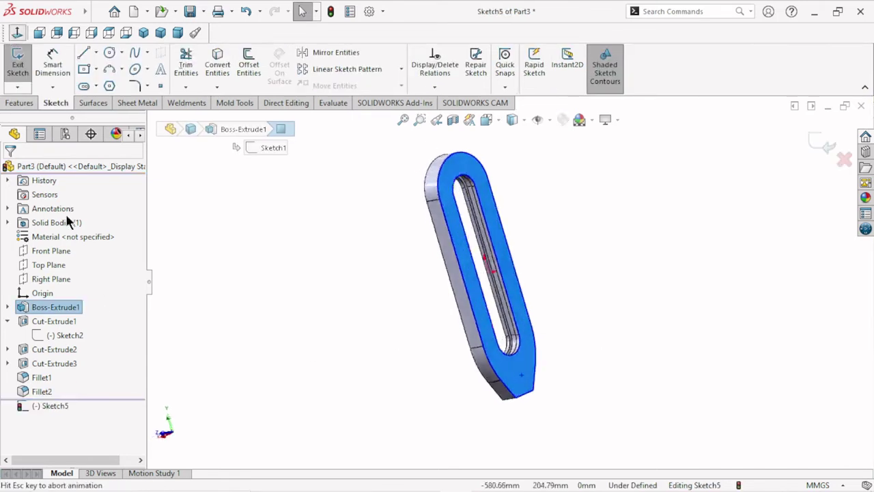
Draw a corner rectangle resting on the bottom edge of the tapered end
{"action": "left_click", "coordinate": [95, 68]}
{"action": "left_click", "coordinate": [94, 85]}
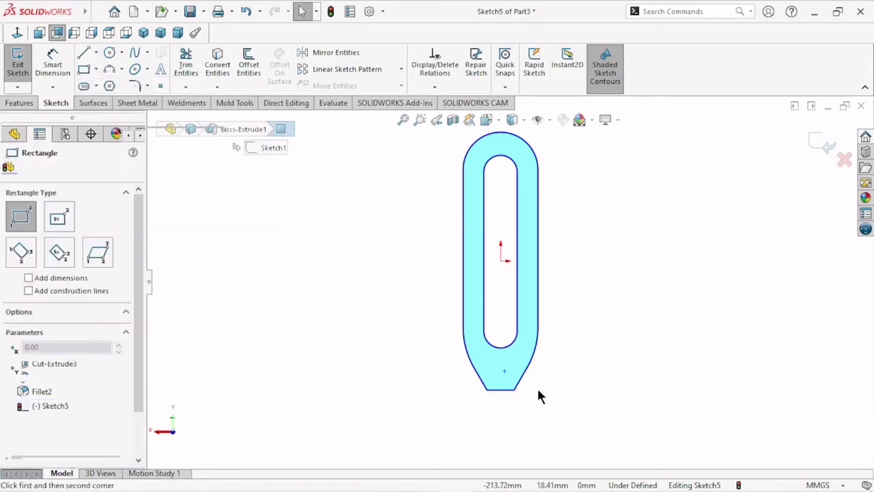
{"action": "scroll", "coordinate": [487, 391], "scroll_direction": "down", "scroll_amount": 1}
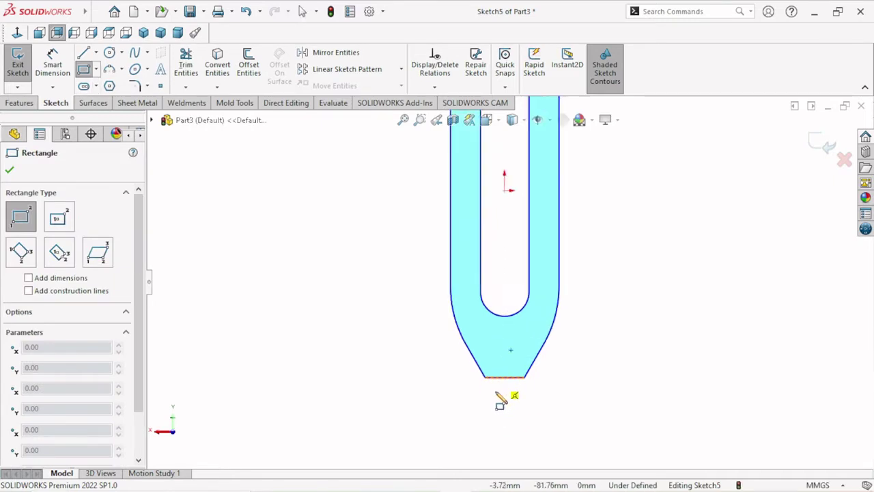
{"action": "scroll", "coordinate": [502, 400], "scroll_direction": "down", "scroll_amount": 3}
{"action": "scroll", "coordinate": [528, 338], "scroll_direction": "down", "scroll_amount": 1}
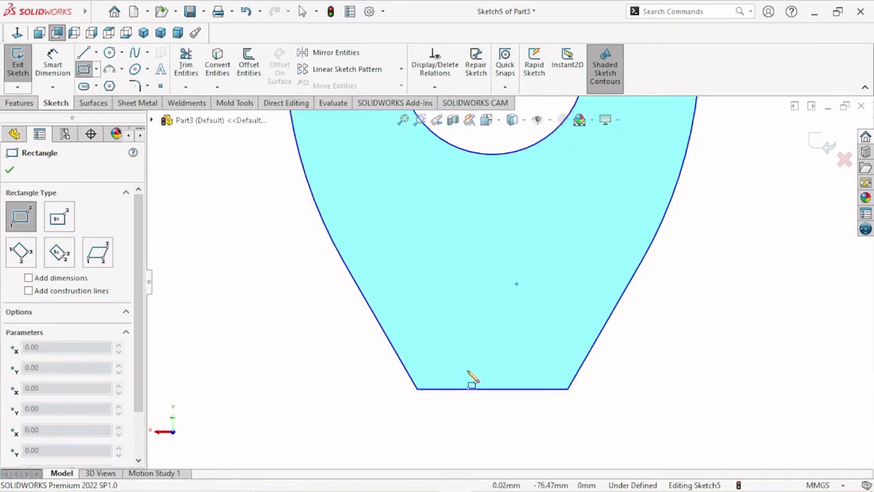
{"action": "left_click", "coordinate": [428, 389]}
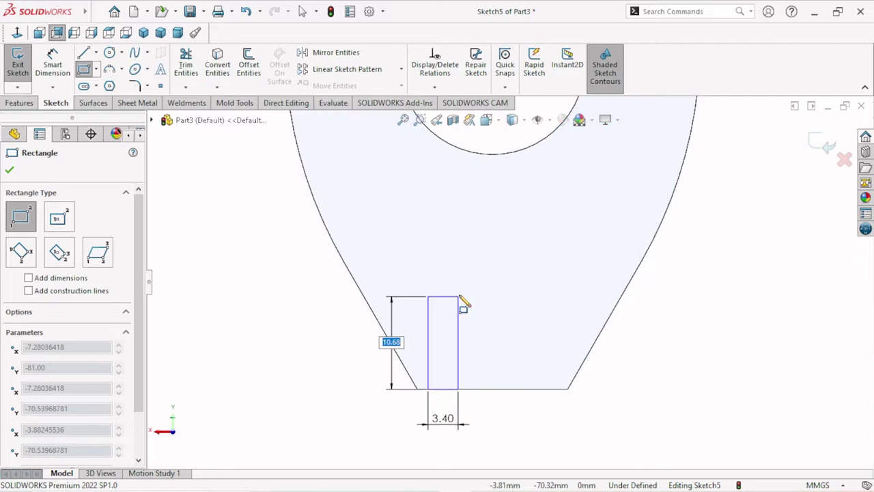
{"action": "left_click", "coordinate": [554, 268]}
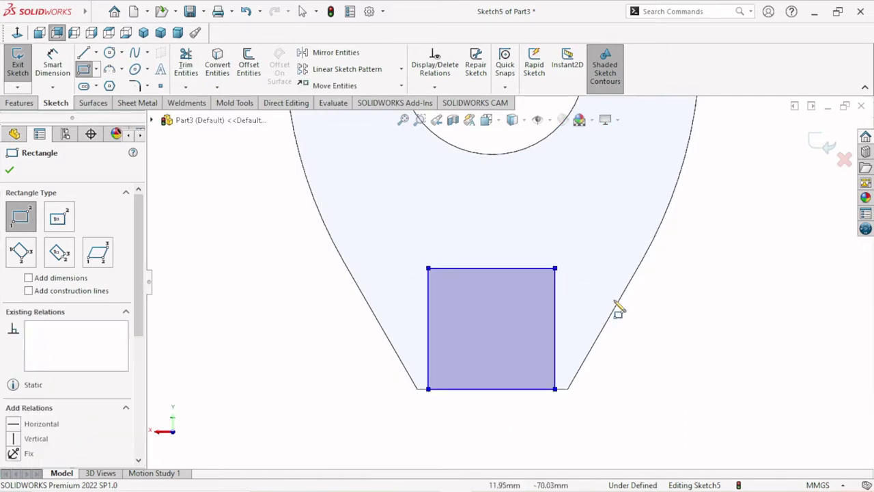
{"action": "right_click", "coordinate": [653, 319]}
{"action": "left_click", "coordinate": [660, 321]}
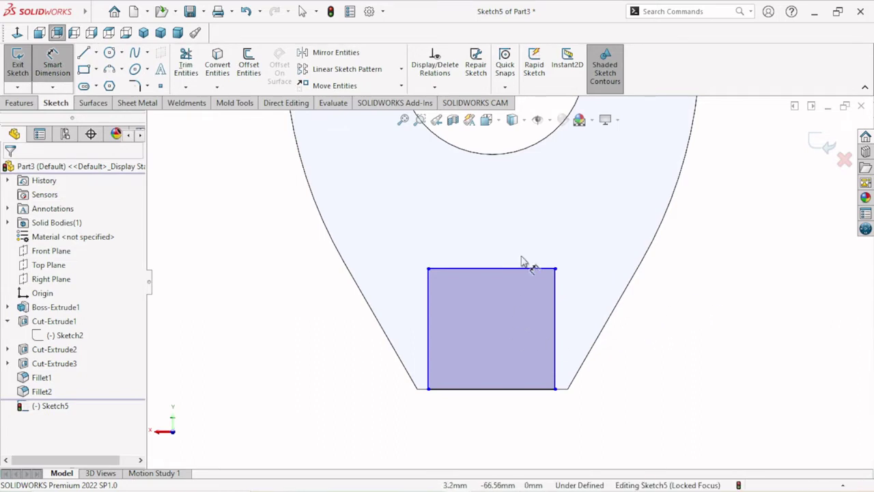
Dimension the rectangle's width and height to 15 mm each
{"action": "left_click", "coordinate": [498, 247]}
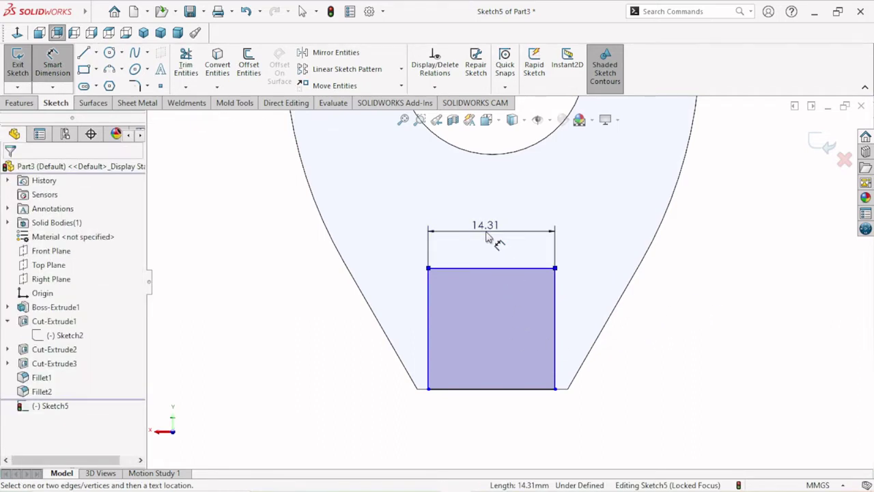
{"action": "left_click", "coordinate": [487, 235]}
{"action": "type", "text": "15"}
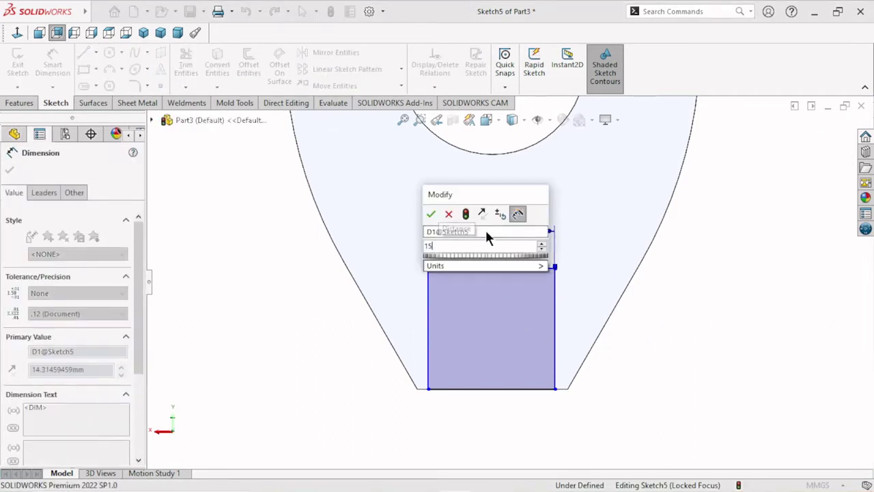
{"action": "left_click", "coordinate": [431, 214]}
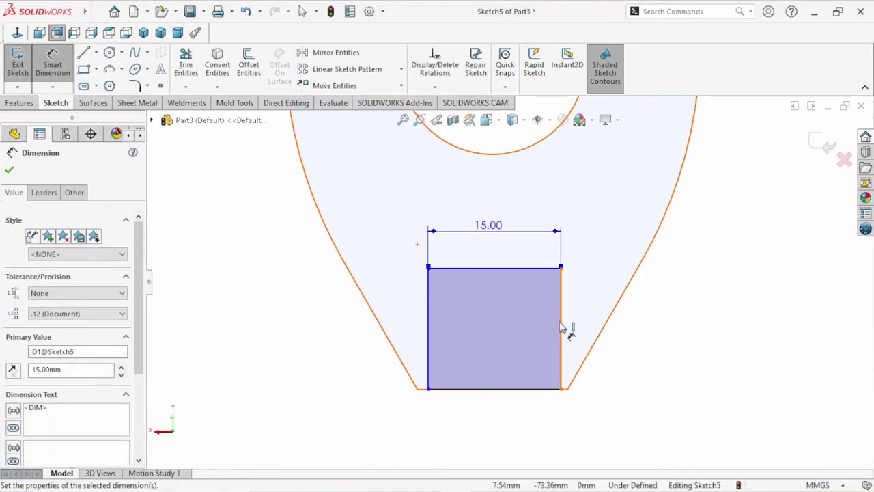
{"action": "left_click", "coordinate": [562, 327]}
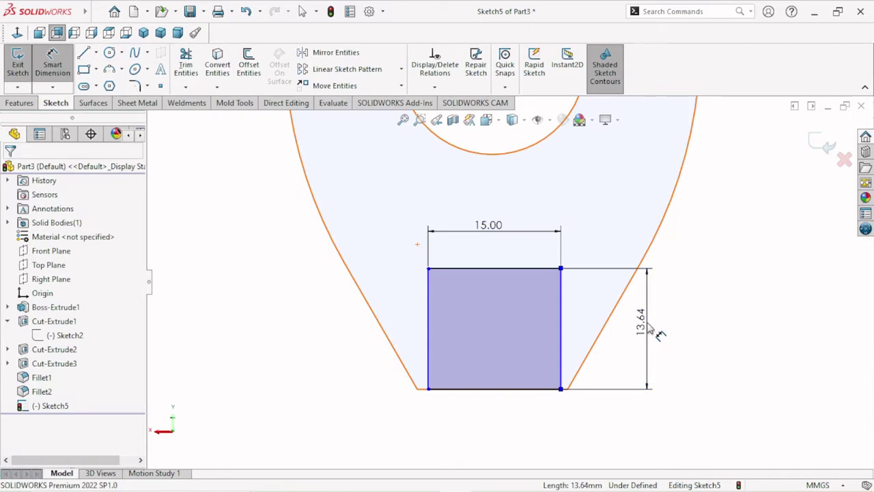
{"action": "left_click", "coordinate": [651, 328]}
{"action": "type", "text": "15"}
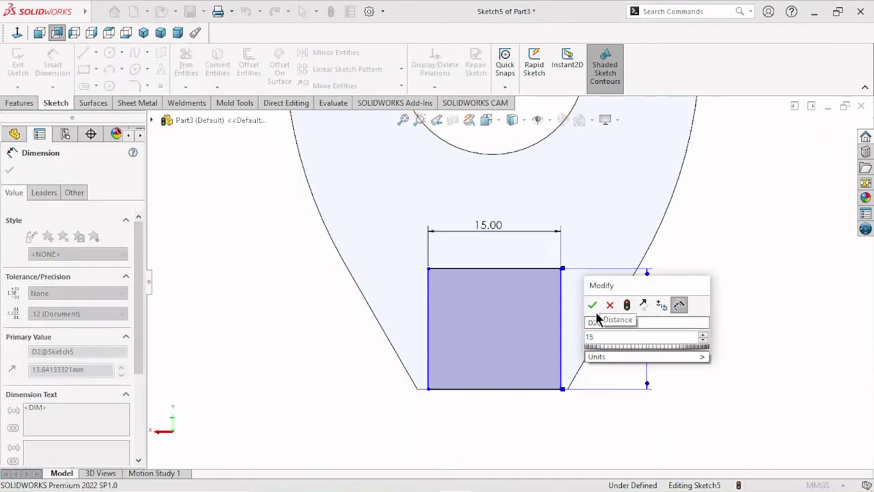
{"action": "left_click", "coordinate": [591, 307]}
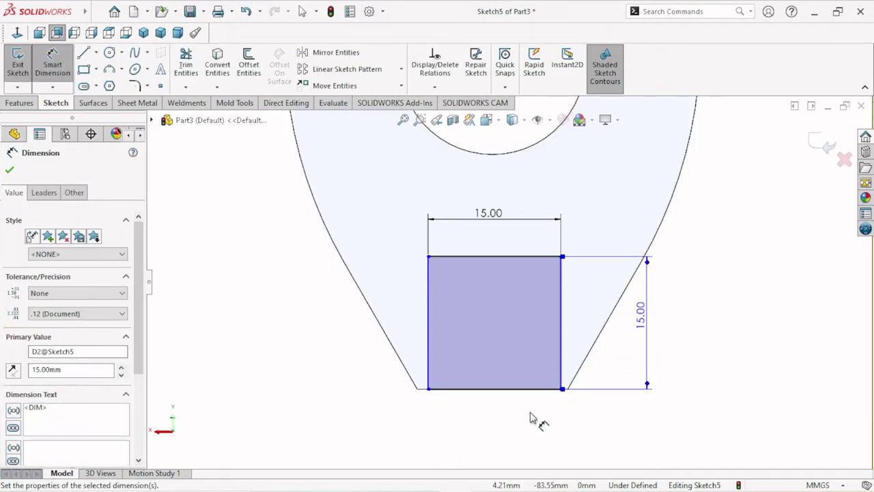
{"action": "scroll", "coordinate": [546, 274], "scroll_direction": "up", "scroll_amount": 2}
{"action": "scroll", "coordinate": [563, 271], "scroll_direction": "down", "scroll_amount": 1}
{"action": "left_click", "coordinate": [8, 170]}
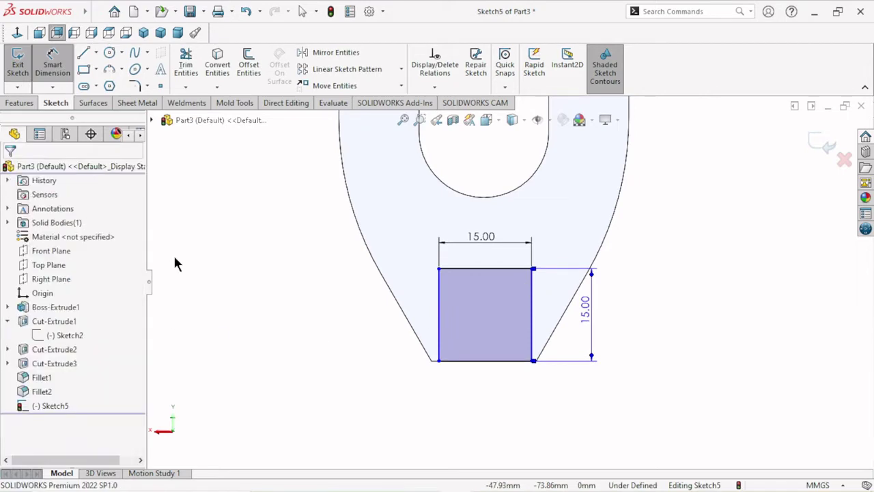
{"action": "scroll", "coordinate": [482, 371], "scroll_direction": "up", "scroll_amount": 2}
{"action": "scroll", "coordinate": [505, 225], "scroll_direction": "down", "scroll_amount": 1}
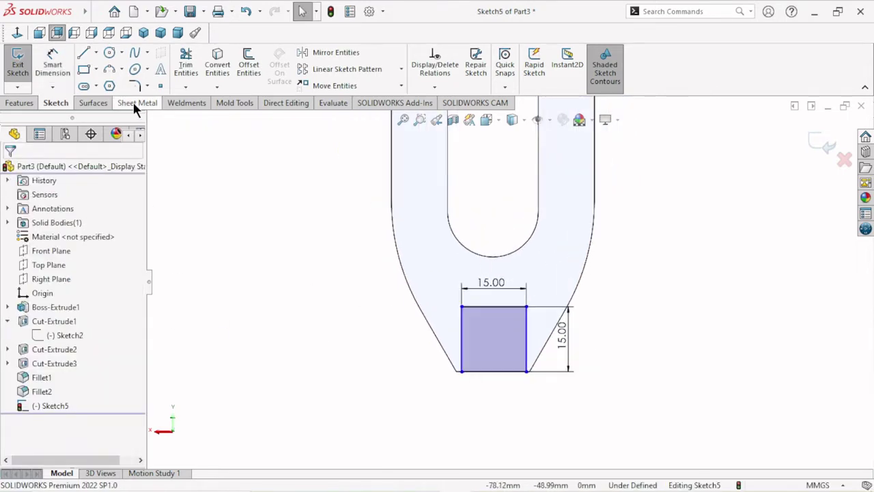
Draw a vertical centerline from the square's bottom midpoint up the bar
{"action": "left_click", "coordinate": [97, 53]}
{"action": "left_click", "coordinate": [98, 79]}
{"action": "scroll", "coordinate": [527, 369], "scroll_direction": "down", "scroll_amount": 2}
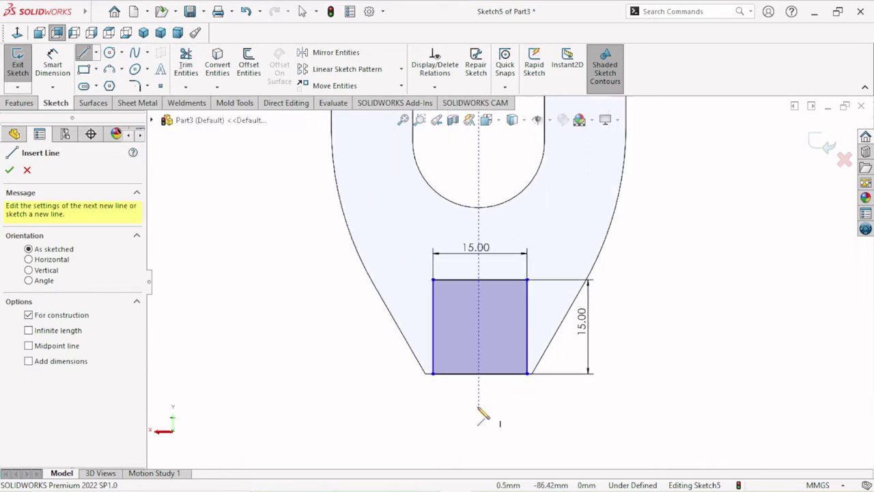
{"action": "left_click", "coordinate": [481, 374]}
{"action": "scroll", "coordinate": [506, 215], "scroll_direction": "up", "scroll_amount": 3}
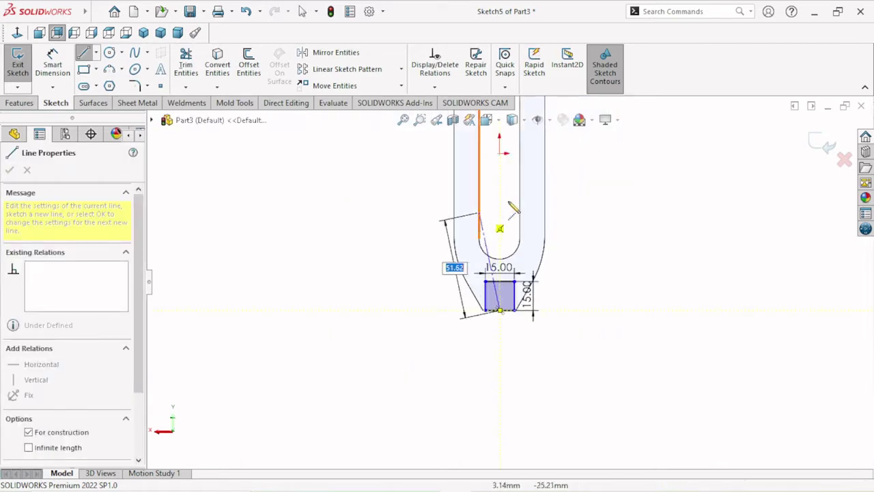
{"action": "left_click", "coordinate": [499, 153]}
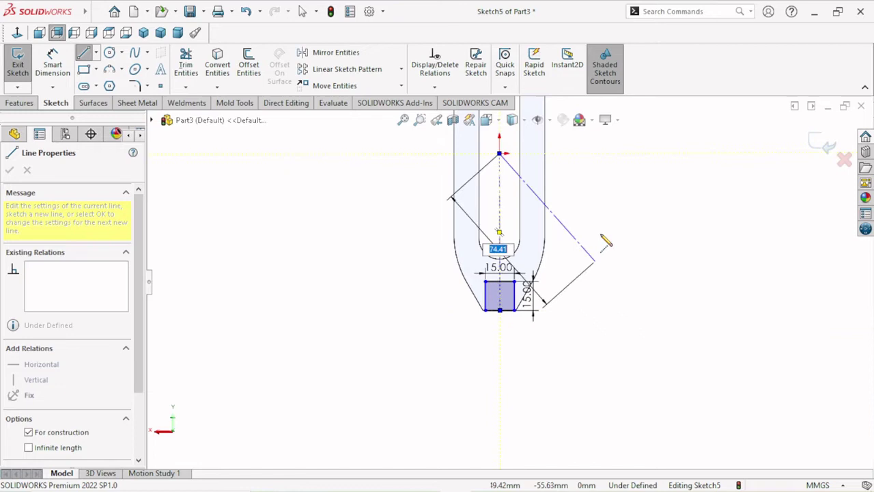
{"action": "right_click", "coordinate": [635, 256]}
{"action": "left_click", "coordinate": [632, 243]}
{"action": "scroll", "coordinate": [526, 273], "scroll_direction": "up", "scroll_amount": 2}
{"action": "scroll", "coordinate": [479, 328], "scroll_direction": "up", "scroll_amount": 2}
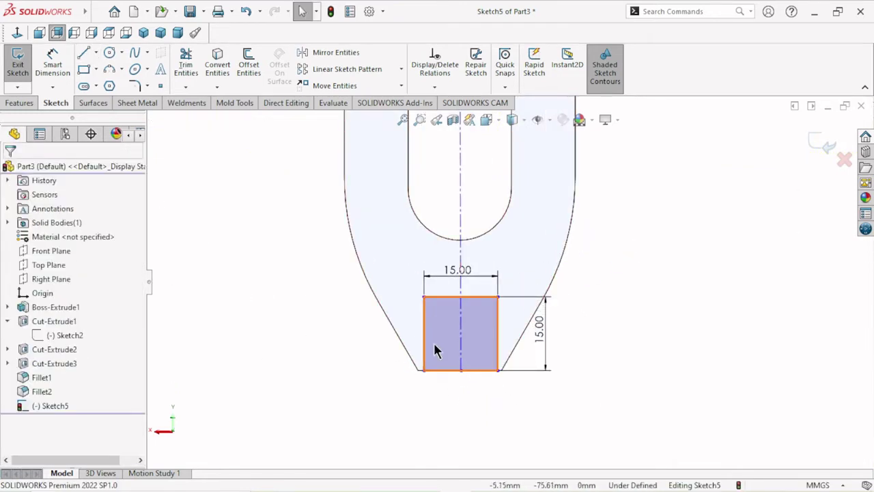
Make the square's left and right edges symmetric about the centerline, fully defining Sketch5
{"action": "left_click", "coordinate": [425, 345]}
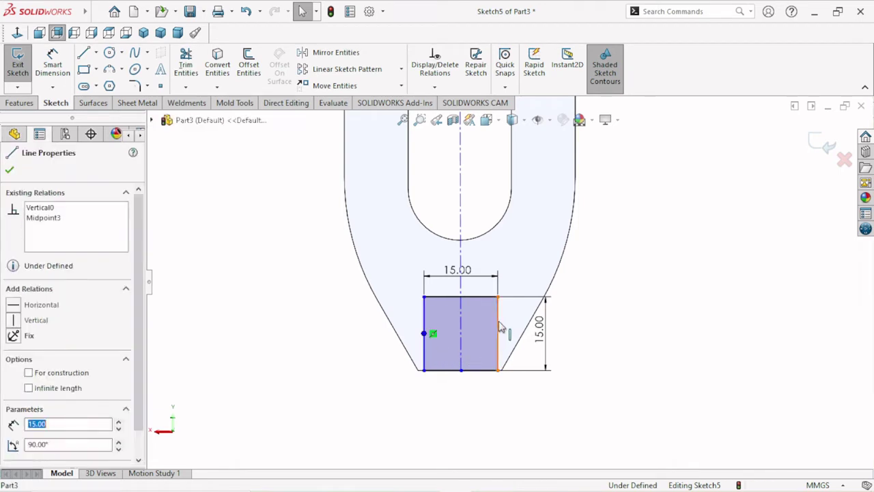
{"action": "left_click", "coordinate": [502, 334], "text": "ctrl"}
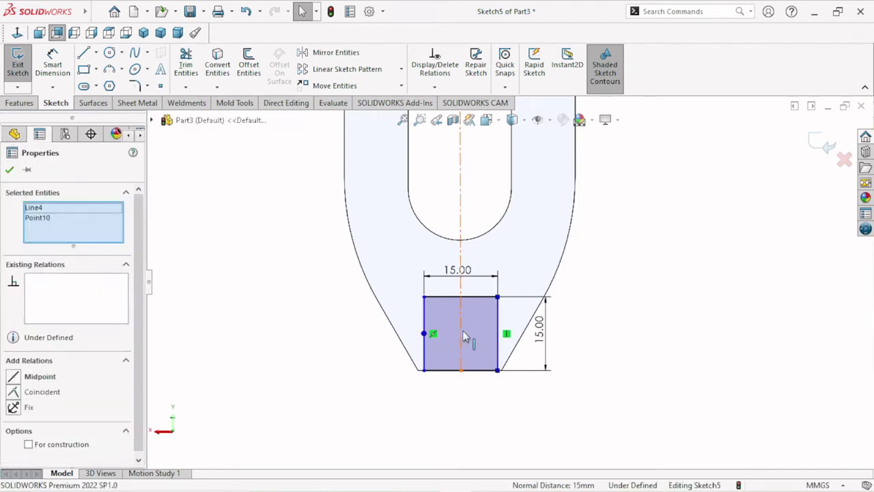
{"action": "left_click", "coordinate": [462, 337], "text": "ctrl"}
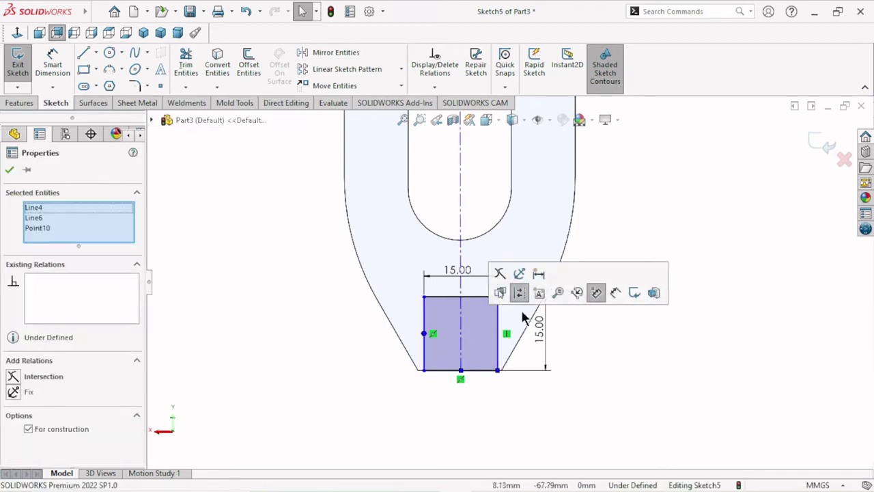
{"action": "left_click", "coordinate": [519, 292]}
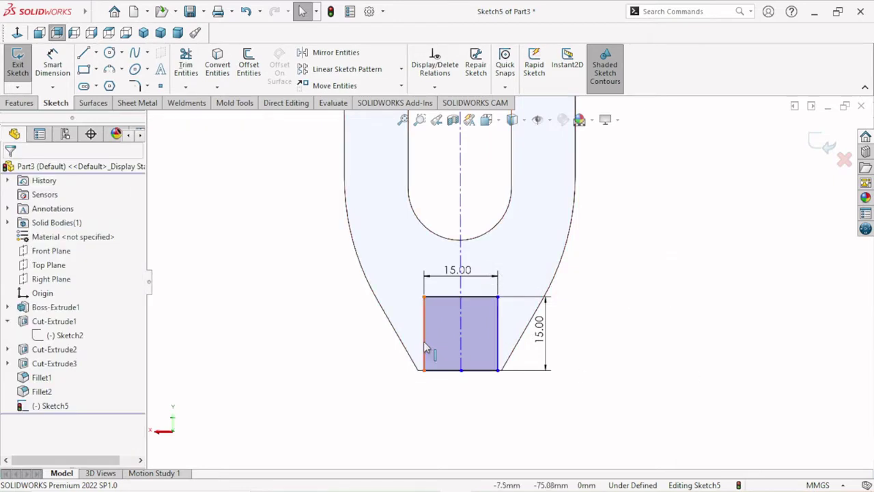
{"action": "left_click", "coordinate": [425, 348]}
{"action": "left_click", "coordinate": [499, 349], "text": "ctrl"}
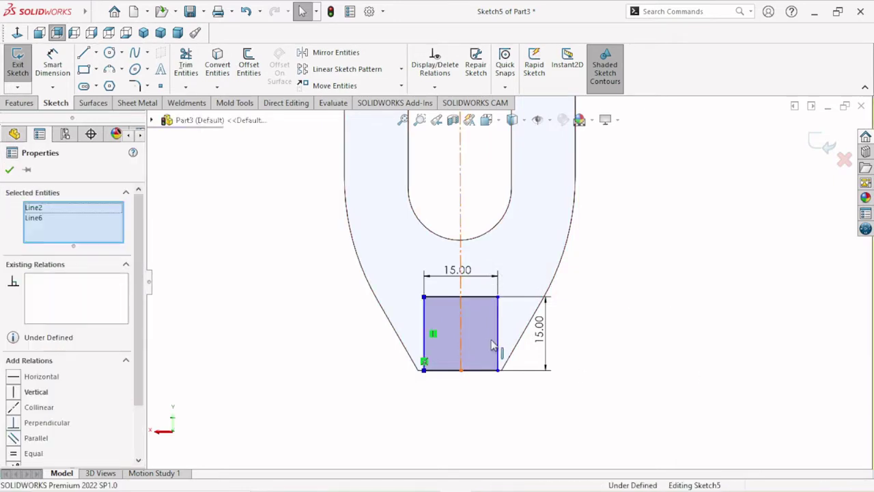
{"action": "left_click", "coordinate": [501, 348], "text": "ctrl"}
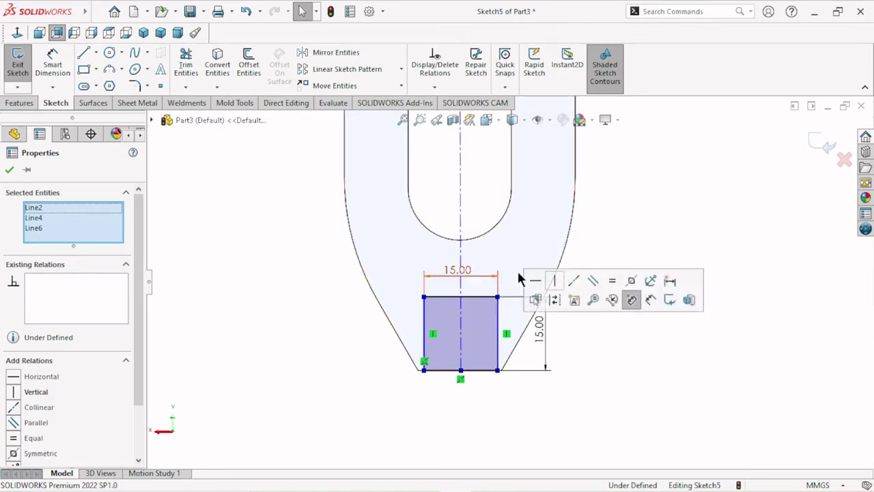
{"action": "left_click", "coordinate": [631, 281]}
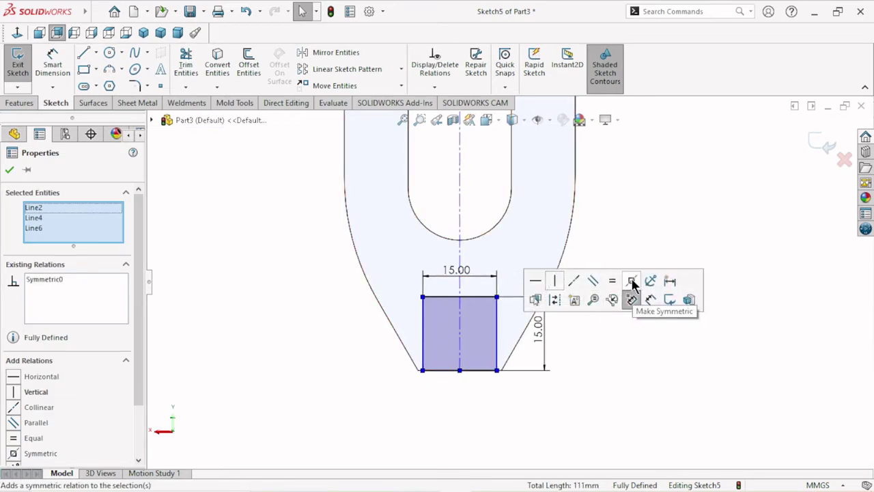
{"action": "left_click", "coordinate": [9, 170]}
{"action": "scroll", "coordinate": [497, 386], "scroll_direction": "up", "scroll_amount": 2}
{"action": "scroll", "coordinate": [505, 369], "scroll_direction": "up", "scroll_amount": 2}
{"action": "scroll", "coordinate": [505, 368], "scroll_direction": "up", "scroll_amount": 1}
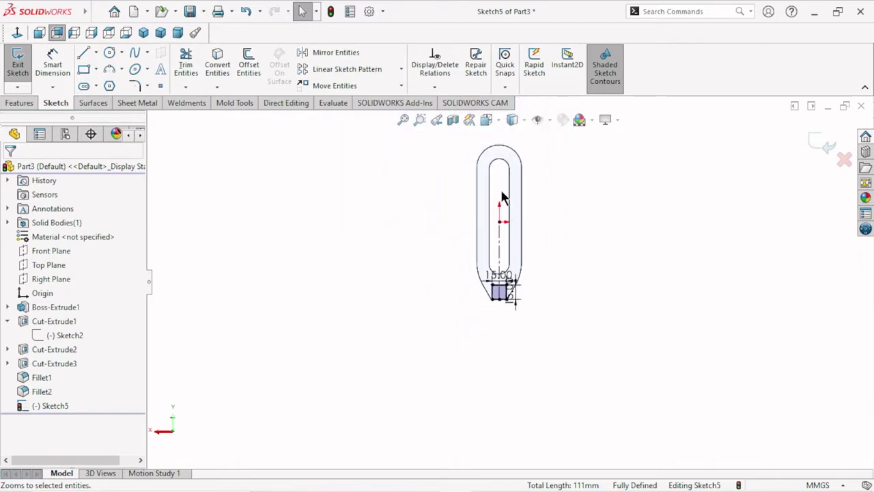
{"action": "scroll", "coordinate": [503, 197], "scroll_direction": "down", "scroll_amount": 2}
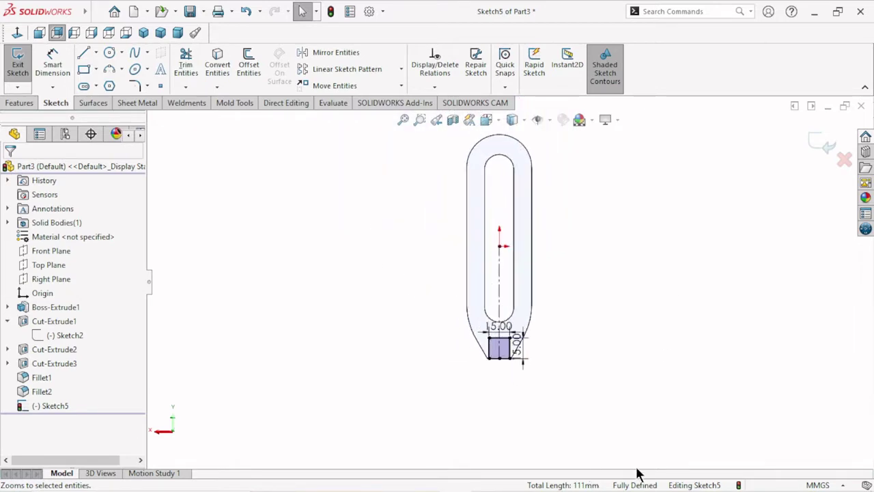
{"action": "middle_click_drag", "start_coordinate": [630, 376], "coordinate": [534, 333]}
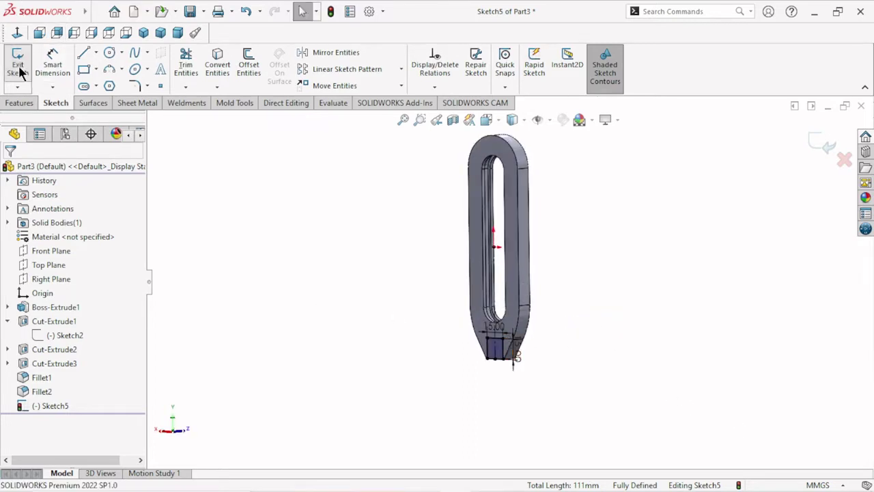
Extrude the 15 × 15 square as a Blind boss 30 mm deep
{"action": "left_click", "coordinate": [24, 103]}
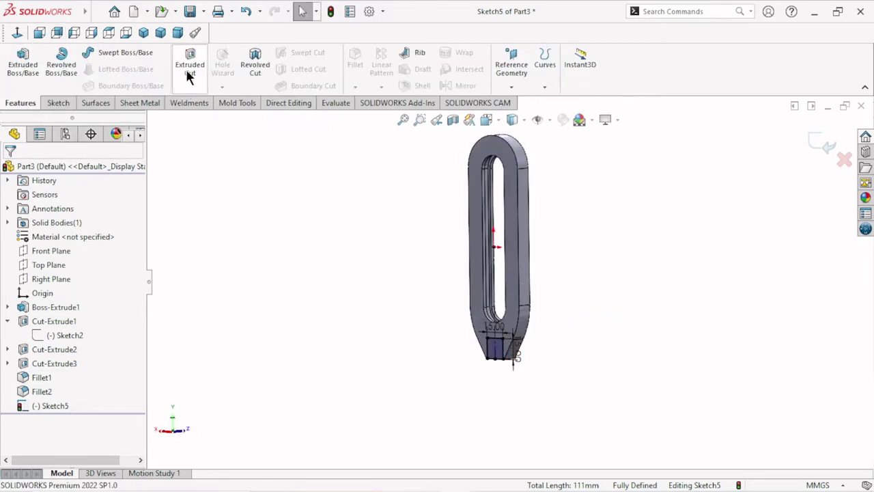
{"action": "left_click", "coordinate": [23, 68]}
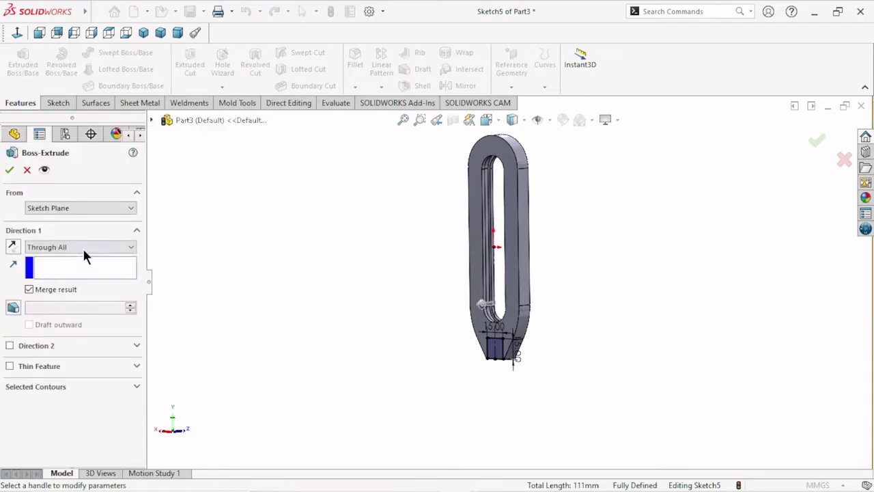
{"action": "left_click", "coordinate": [84, 251]}
{"action": "left_click", "coordinate": [78, 258]}
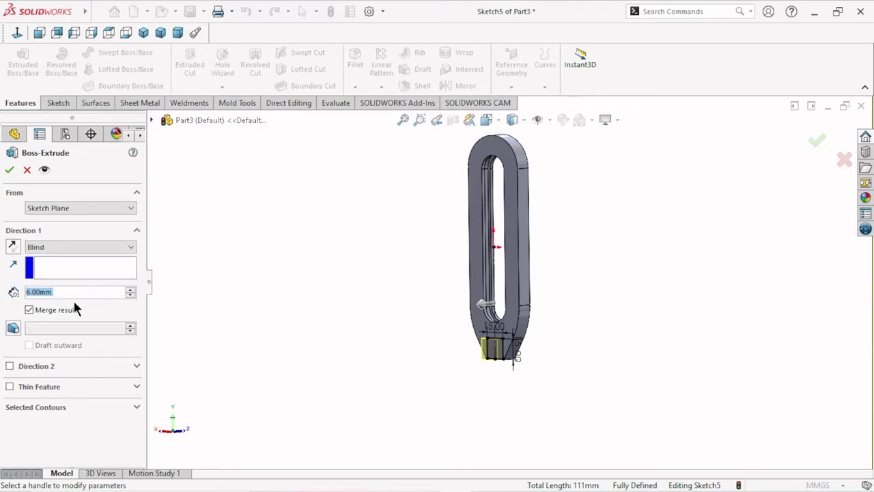
{"action": "type", "text": "30"}
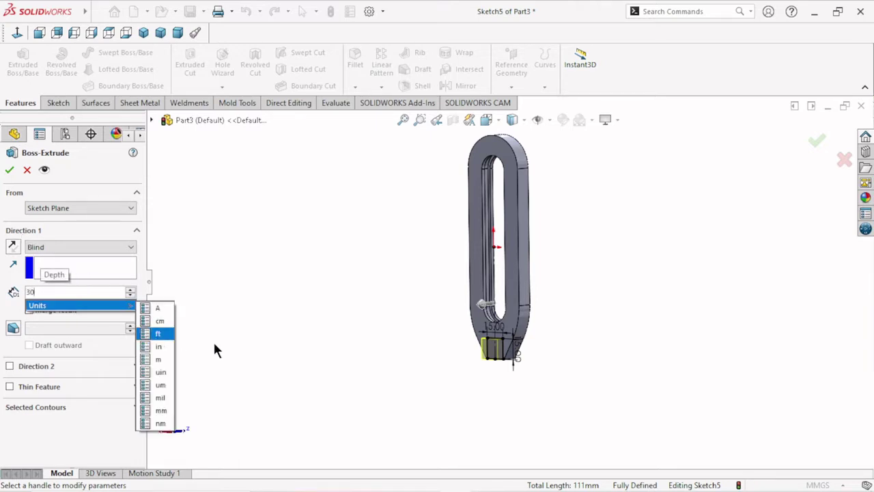
{"action": "key", "text": "Return"}
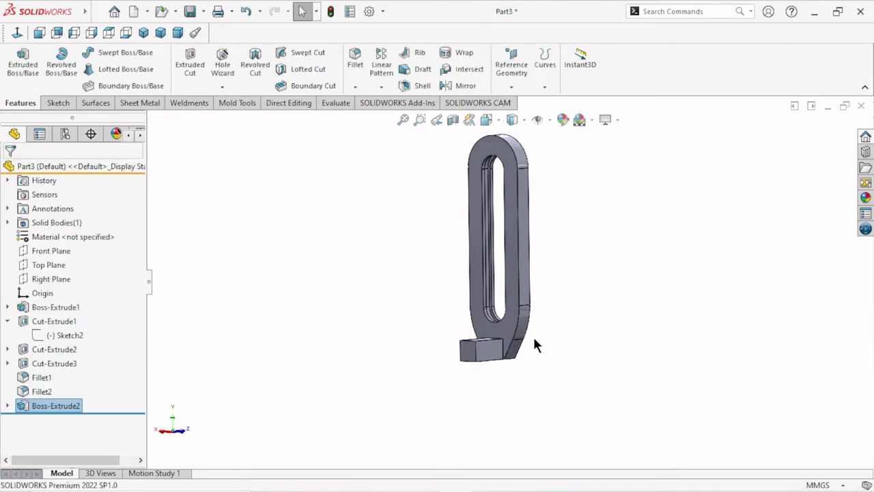
{"action": "scroll", "coordinate": [524, 248], "scroll_direction": "down", "scroll_amount": 3}
{"action": "scroll", "coordinate": [580, 389], "scroll_direction": "down", "scroll_amount": 2}
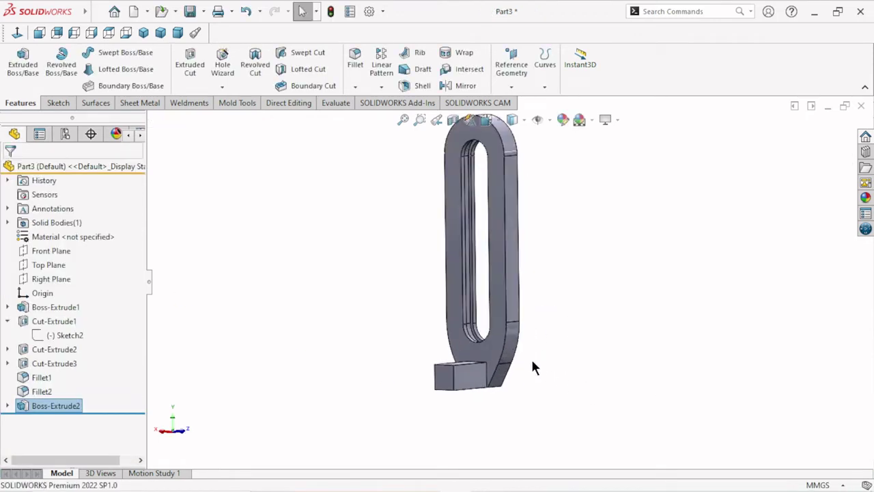
Zoom around the new block and begin a reference plane
{"action": "scroll", "coordinate": [526, 369], "scroll_direction": "down", "scroll_amount": 2}
{"action": "scroll", "coordinate": [547, 386], "scroll_direction": "up", "scroll_amount": 3}
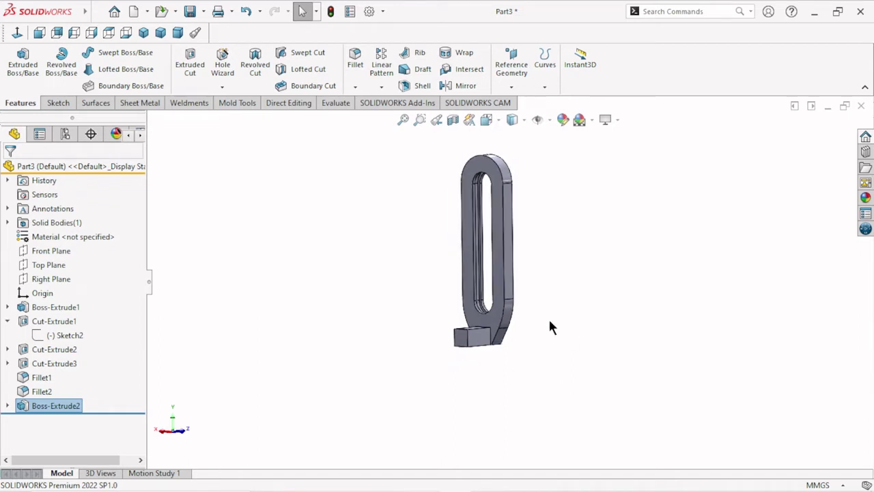
{"action": "scroll", "coordinate": [550, 329], "scroll_direction": "down", "scroll_amount": 1}
{"action": "scroll", "coordinate": [549, 333], "scroll_direction": "up", "scroll_amount": 2}
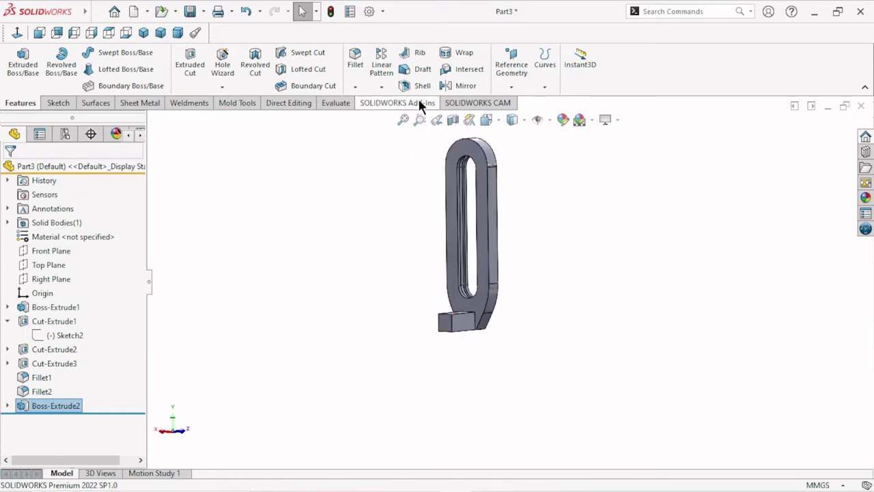
{"action": "left_click", "coordinate": [512, 87]}
{"action": "left_click", "coordinate": [519, 103]}
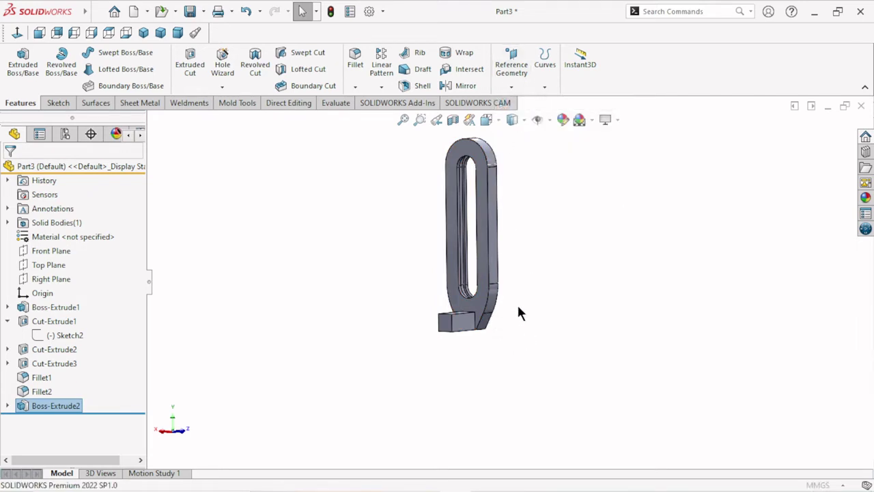
Create Plane1 as a mid plane between two opposite faces of the 30 mm block
{"action": "scroll", "coordinate": [500, 289], "scroll_direction": "down", "scroll_amount": 3}
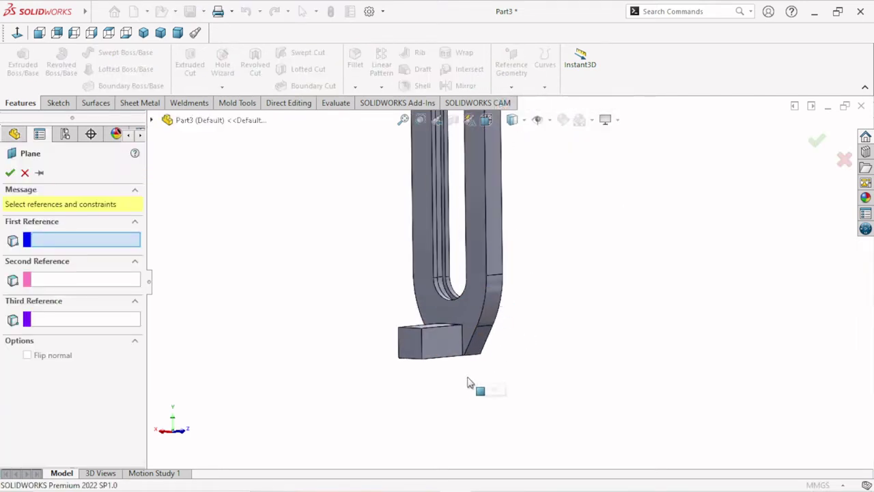
{"action": "left_click", "coordinate": [439, 352]}
{"action": "middle_click_drag", "start_coordinate": [537, 355], "coordinate": [596, 391]}
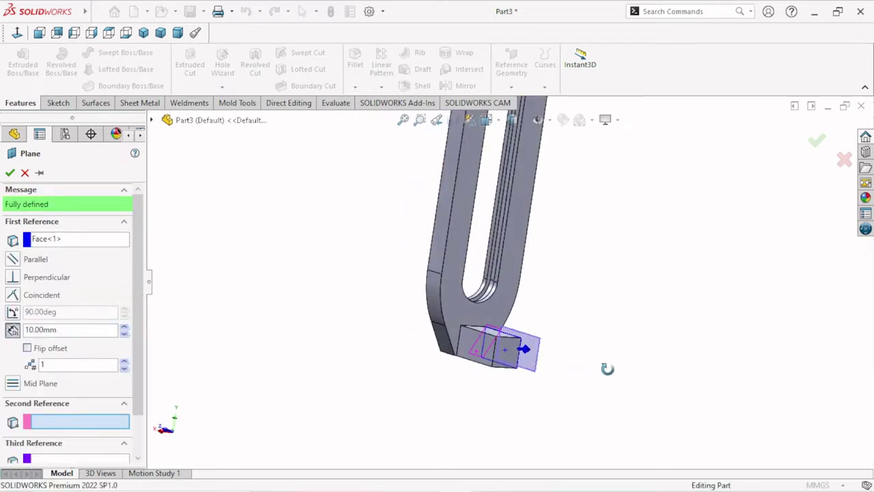
{"action": "left_click", "coordinate": [501, 352]}
{"action": "mouse_move", "coordinate": [500, 352]}
{"action": "middle_mouse_down"}
{"action": "mouse_move", "coordinate": [604, 352]}
{"action": "mouse_move", "coordinate": [555, 316]}
{"action": "middle_mouse_up"}
{"action": "scroll", "coordinate": [497, 335], "scroll_direction": "down", "scroll_amount": 3}
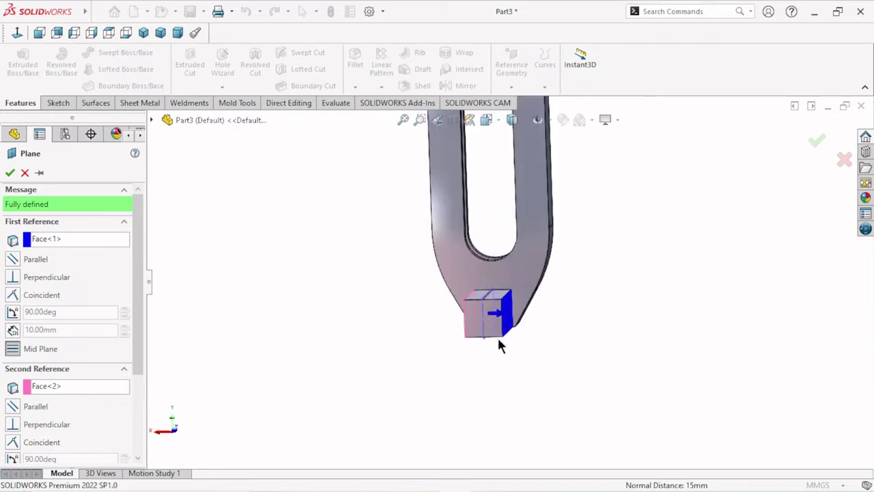
{"action": "scroll", "coordinate": [627, 314], "scroll_direction": "down", "scroll_amount": 3}
{"action": "scroll", "coordinate": [631, 304], "scroll_direction": "down", "scroll_amount": 2}
{"action": "middle_click_drag", "start_coordinate": [631, 305], "coordinate": [620, 319]}
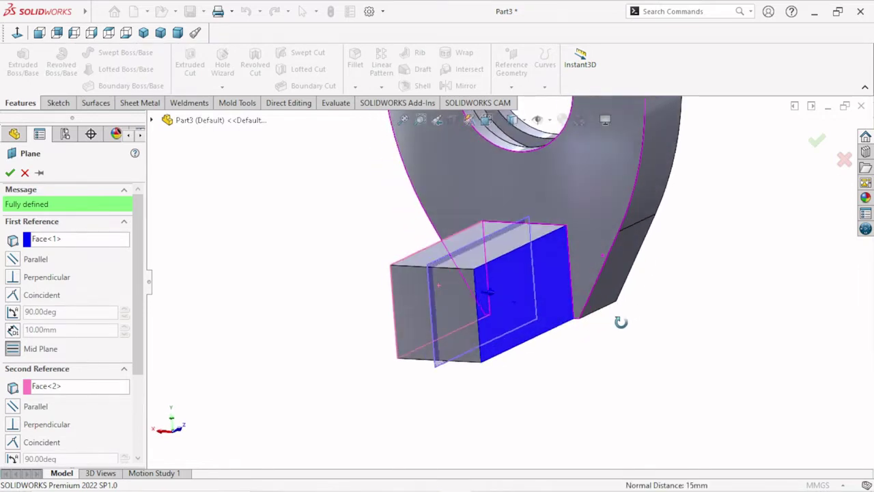
{"action": "left_click", "coordinate": [10, 173]}
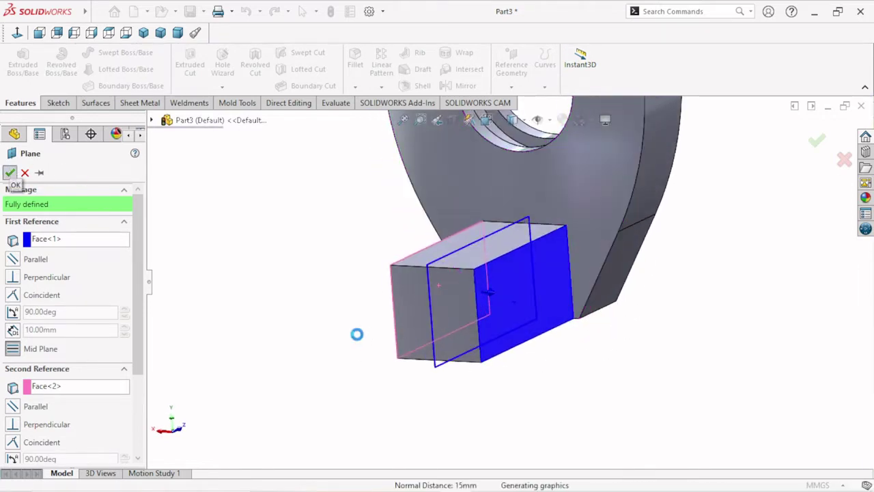
{"action": "middle_click_drag", "start_coordinate": [367, 333], "coordinate": [599, 285]}
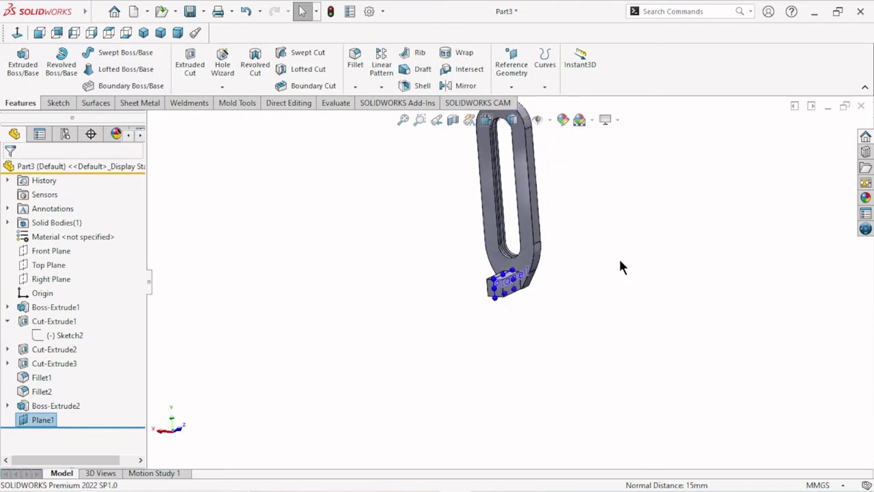
{"action": "left_click", "coordinate": [250, 406]}
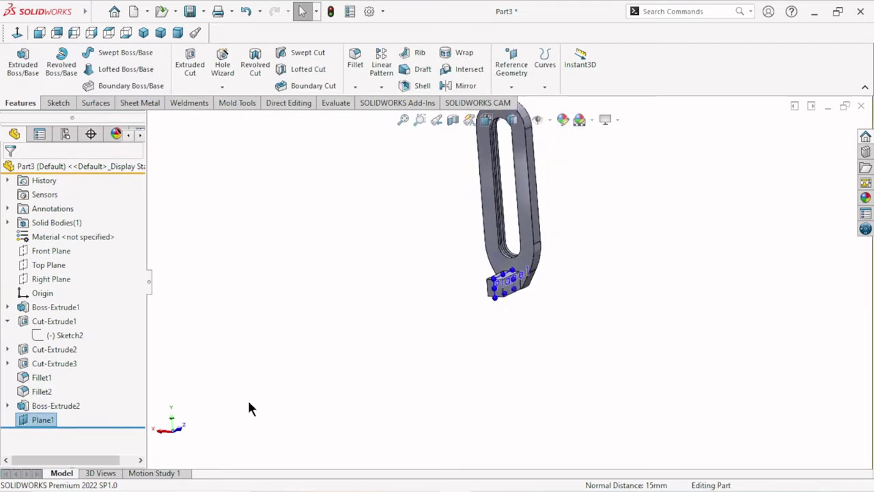
Start a sketch on Plane1 viewed normal to it, then orbit to a 3D angle
{"action": "left_click", "coordinate": [38, 419]}
{"action": "left_click", "coordinate": [47, 403]}
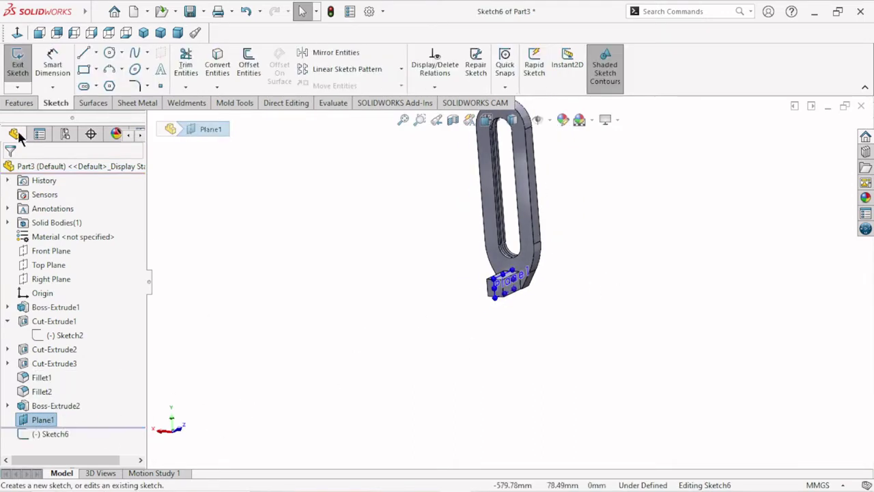
{"action": "left_click", "coordinate": [18, 39]}
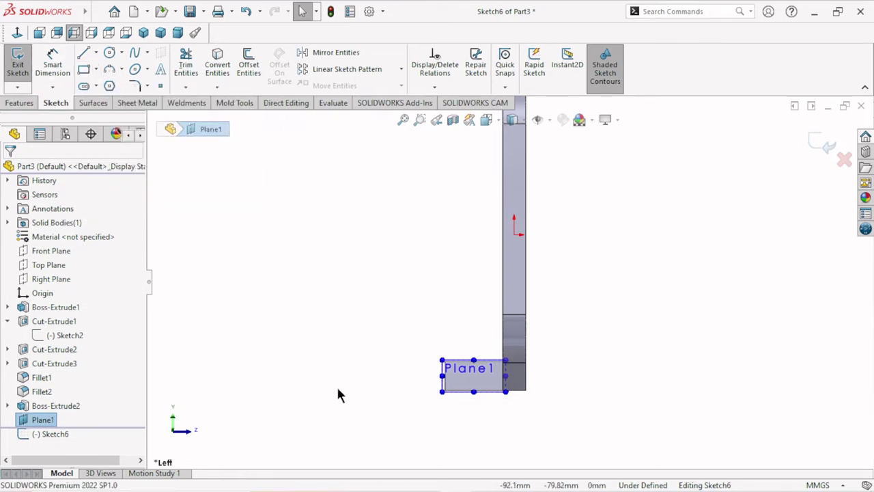
{"action": "middle_click_drag", "start_coordinate": [338, 392], "coordinate": [390, 400]}
{"action": "scroll", "coordinate": [476, 399], "scroll_direction": "down", "scroll_amount": 3}
{"action": "scroll", "coordinate": [475, 398], "scroll_direction": "down", "scroll_amount": 2}
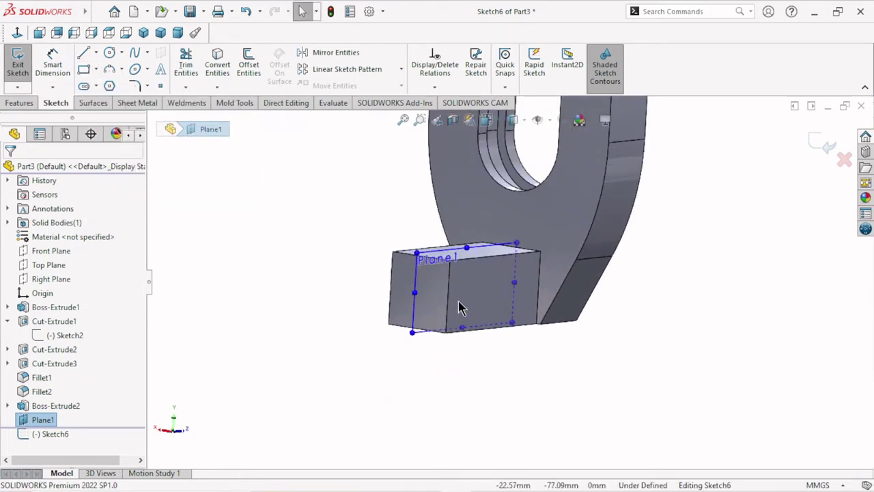
Try converting the boss face's edges, cancel, and discard the sketch without saving
{"action": "left_click", "coordinate": [441, 301]}
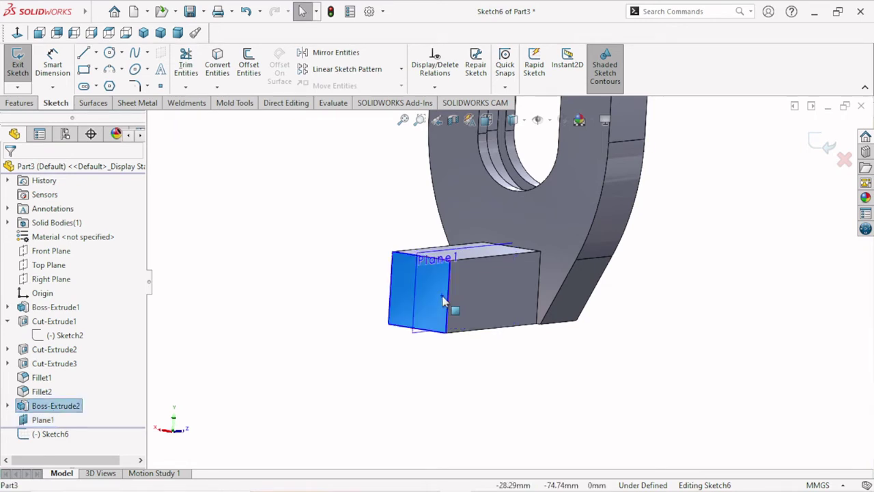
{"action": "left_click", "coordinate": [214, 72]}
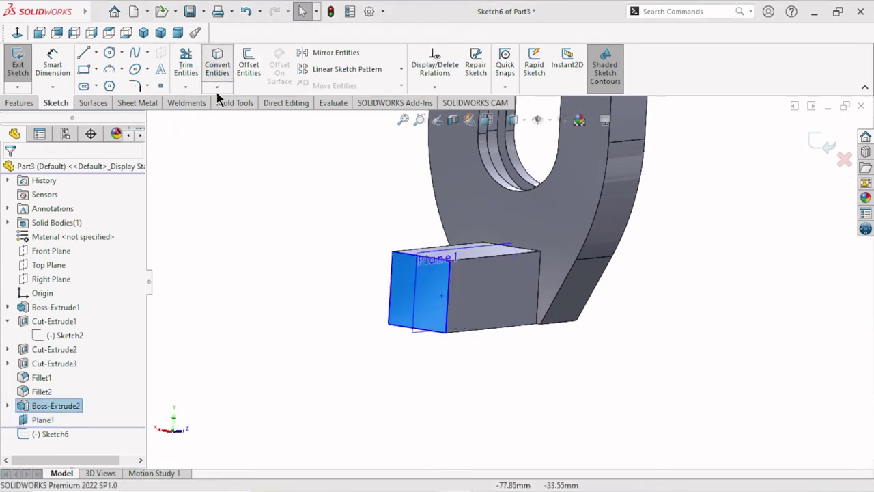
{"action": "left_click", "coordinate": [514, 254]}
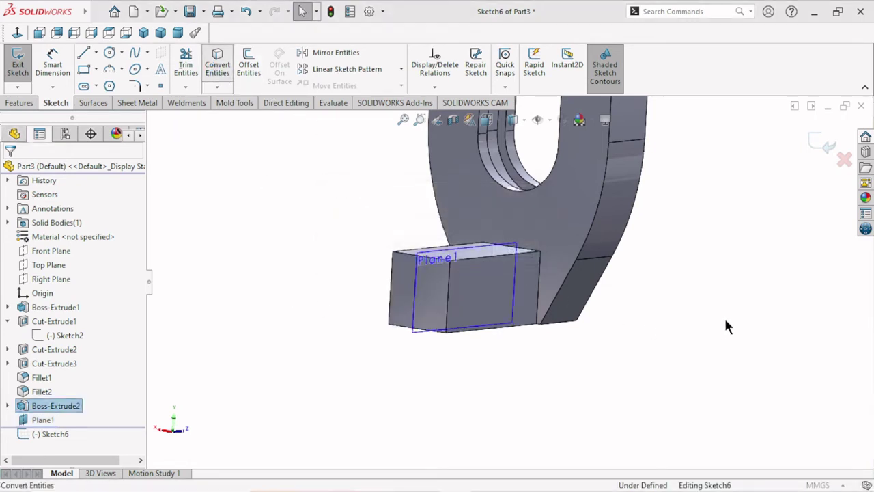
{"action": "left_click", "coordinate": [27, 170]}
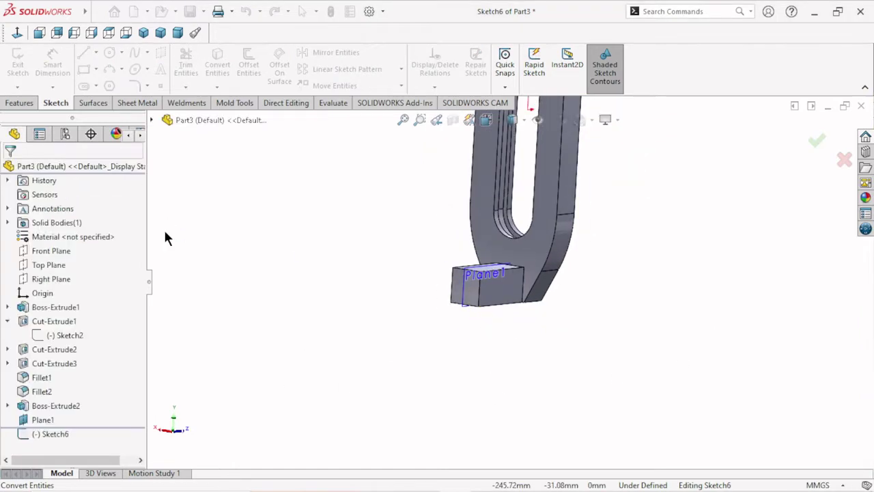
{"action": "mouse_move", "coordinate": [560, 314]}
{"action": "middle_mouse_down"}
{"action": "mouse_move", "coordinate": [587, 330]}
{"action": "mouse_move", "coordinate": [547, 335]}
{"action": "middle_mouse_up"}
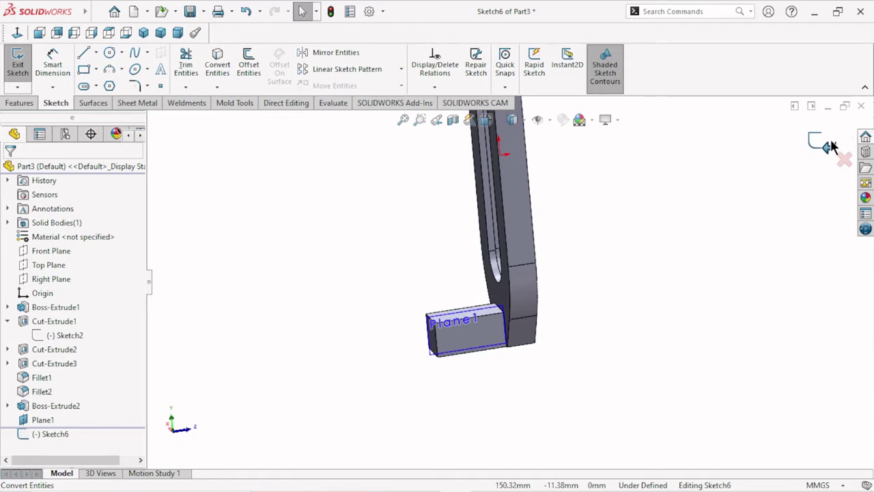
{"action": "left_click", "coordinate": [845, 158]}
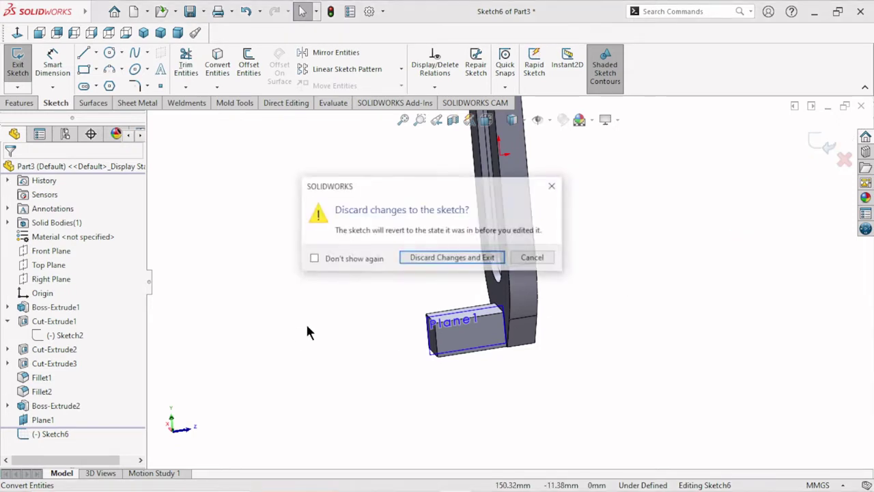
{"action": "left_click", "coordinate": [431, 259]}
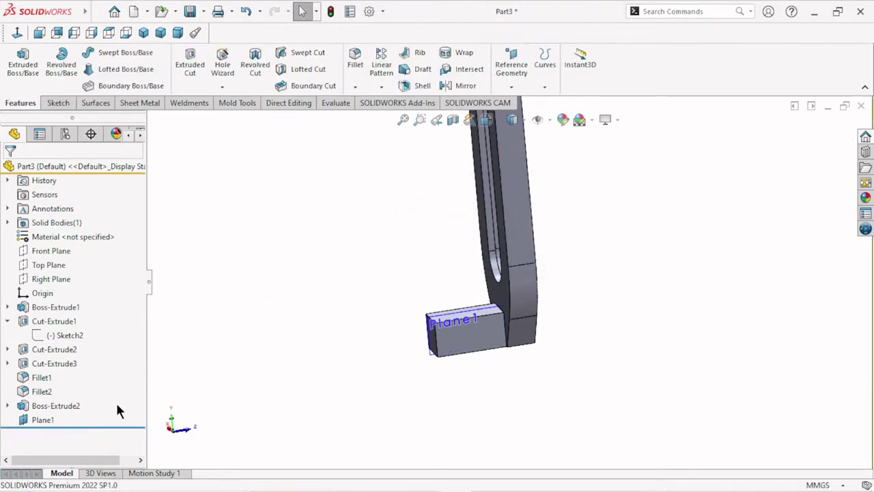
Start a new sketch on Plane1 viewed normal to the plane
{"action": "key", "text": "Left"}
{"action": "left_click", "coordinate": [44, 421]}
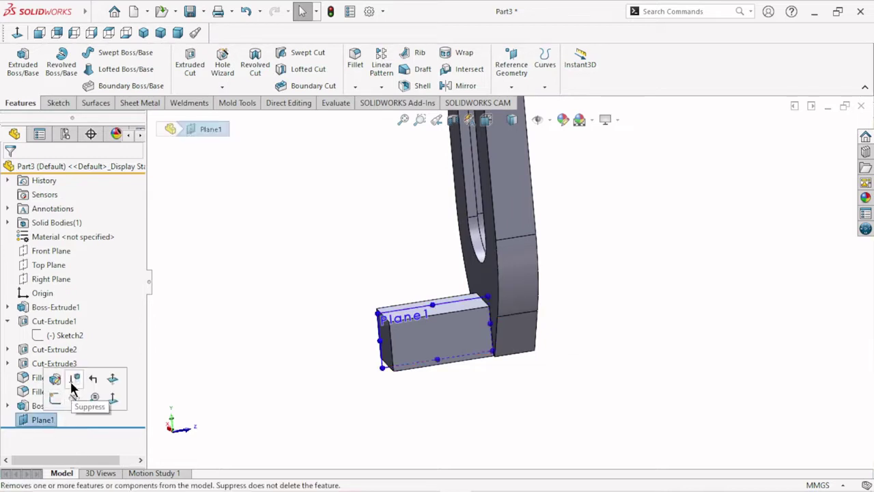
{"action": "left_click", "coordinate": [58, 395]}
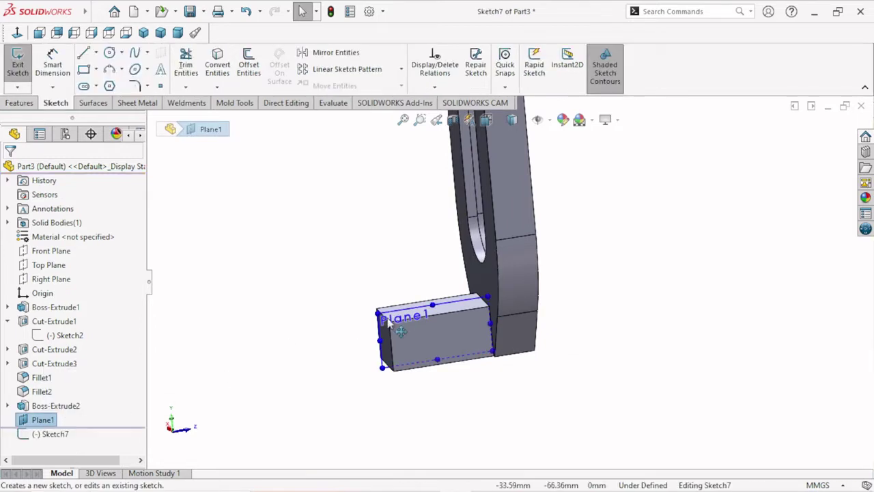
{"action": "left_click", "coordinate": [17, 35]}
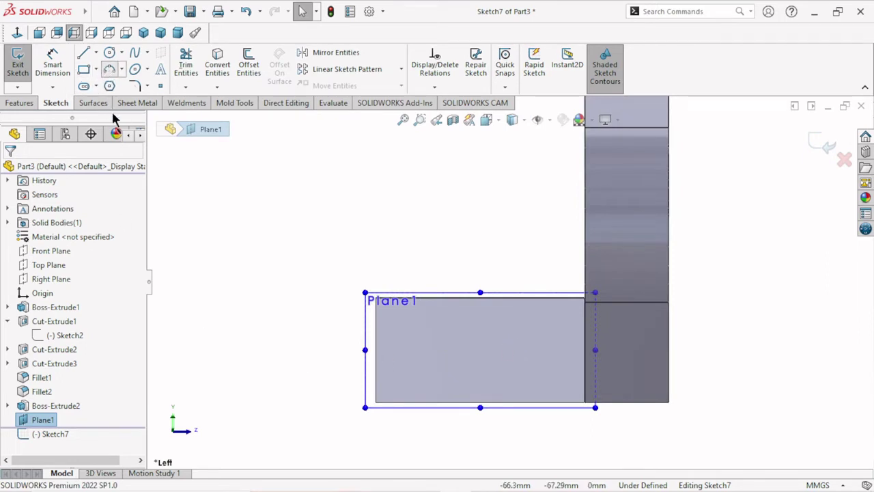
Draw a 3-point arc starting on the block's left edge, curving up and left
{"action": "left_click", "coordinate": [375, 350]}
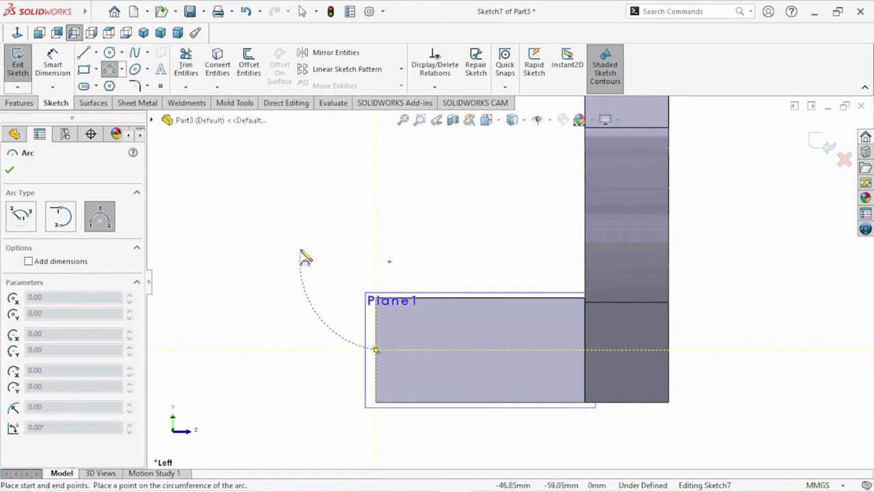
{"action": "left_click", "coordinate": [301, 258]}
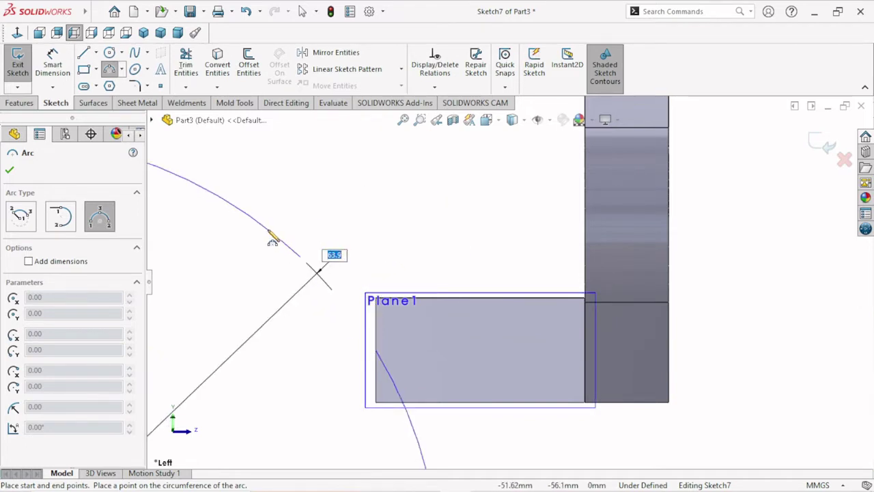
{"action": "left_click", "coordinate": [303, 280]}
{"action": "right_click", "coordinate": [275, 264]}
{"action": "left_click", "coordinate": [276, 264]}
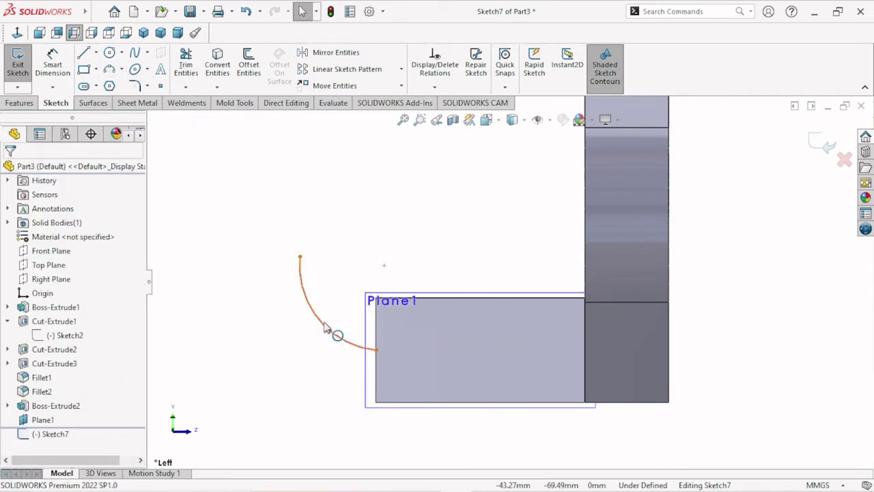
{"action": "scroll", "coordinate": [393, 301], "scroll_direction": "up", "scroll_amount": 3}
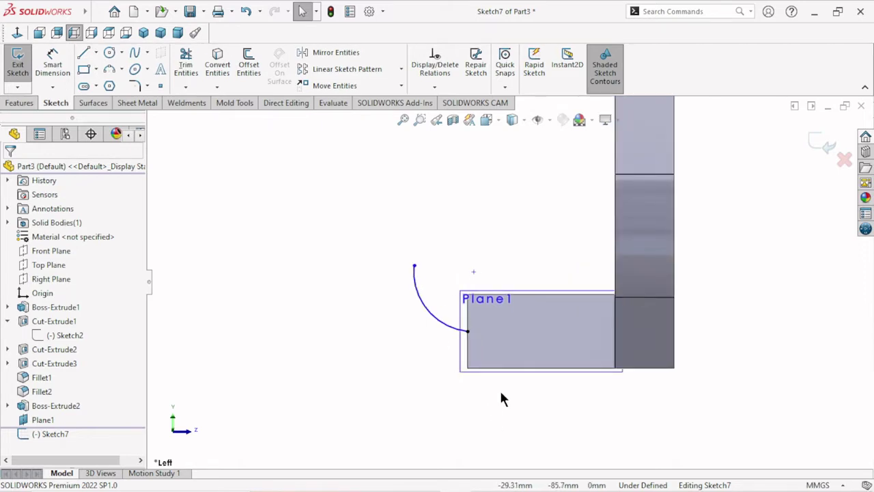
{"action": "scroll", "coordinate": [609, 375], "scroll_direction": "up", "scroll_amount": 2}
{"action": "scroll", "coordinate": [553, 306], "scroll_direction": "down", "scroll_amount": 1}
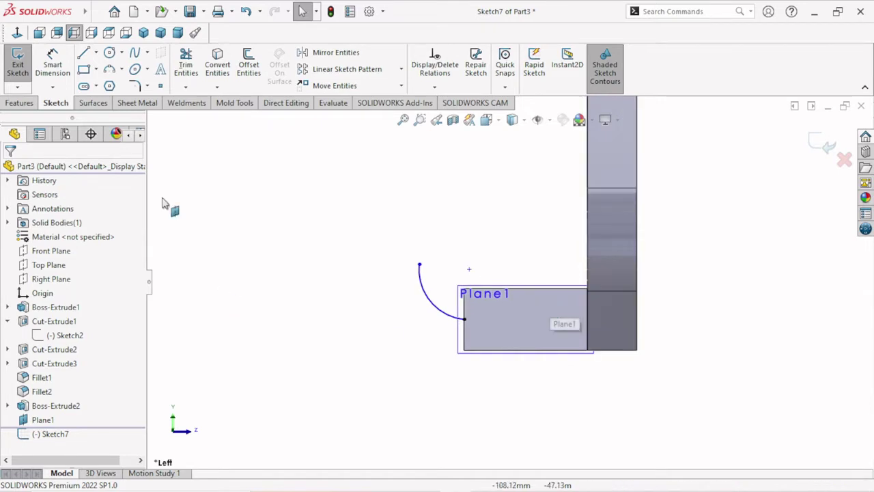
Dimension the arc's endpoints 19.5 mm apart vertically and drag the arc to reshape it
{"action": "left_click", "coordinate": [53, 65]}
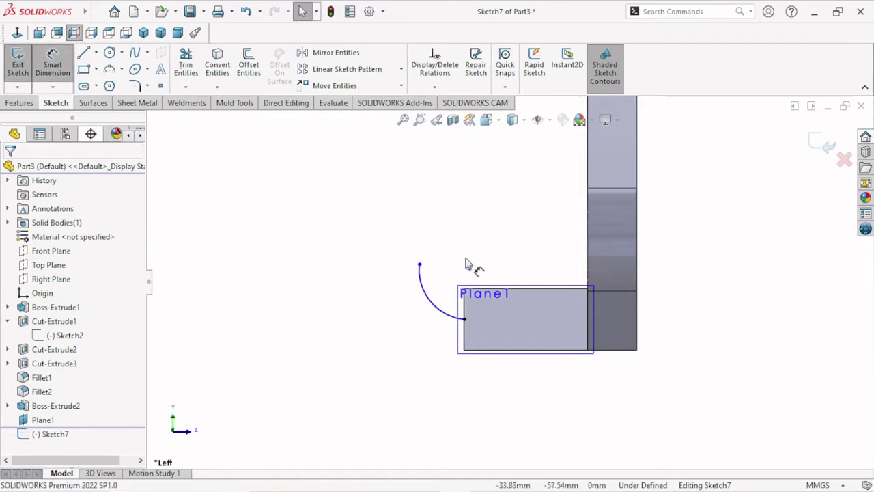
{"action": "left_click", "coordinate": [419, 264]}
{"action": "left_click", "coordinate": [465, 321]}
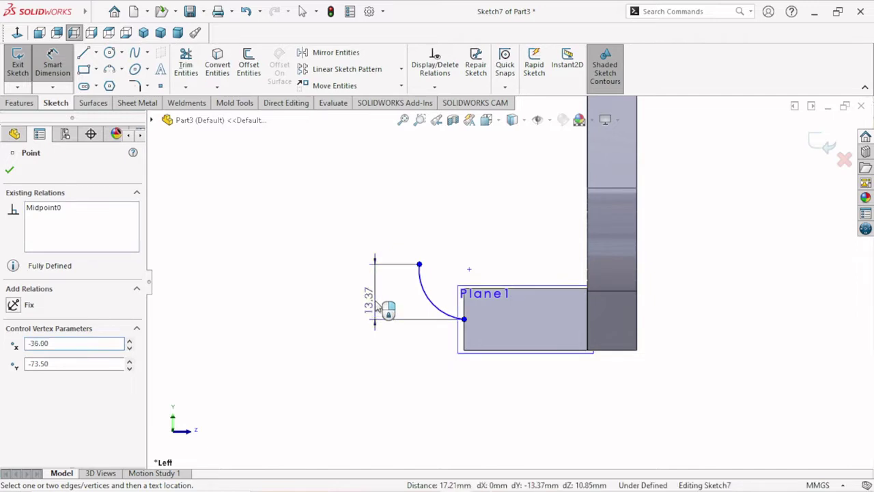
{"action": "left_click", "coordinate": [377, 308]}
{"action": "type", "text": "19"}
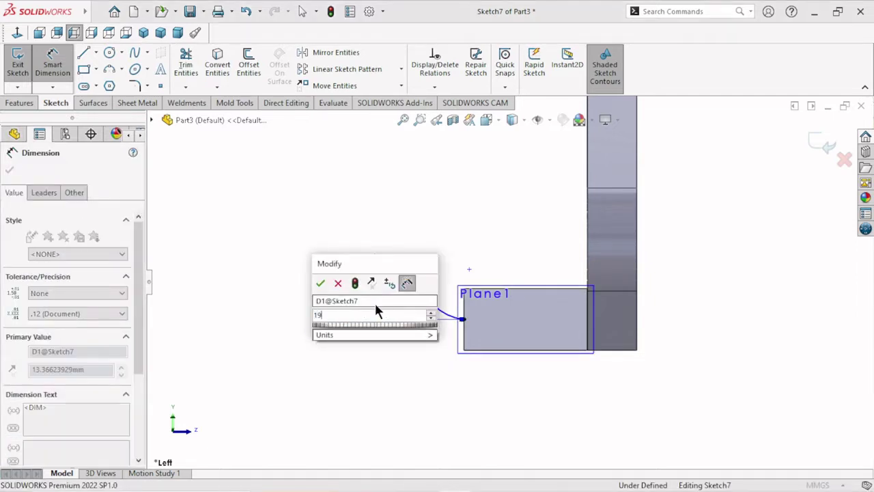
{"action": "type", "text": ".5"}
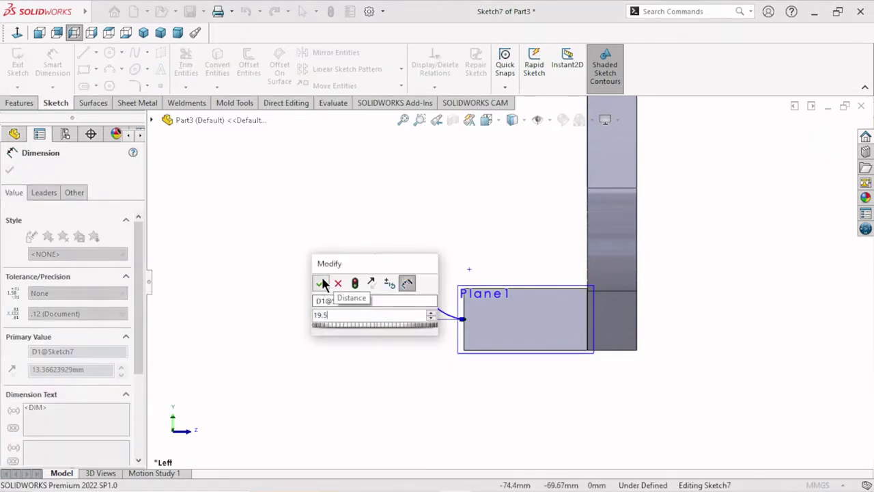
{"action": "left_click", "coordinate": [321, 283]}
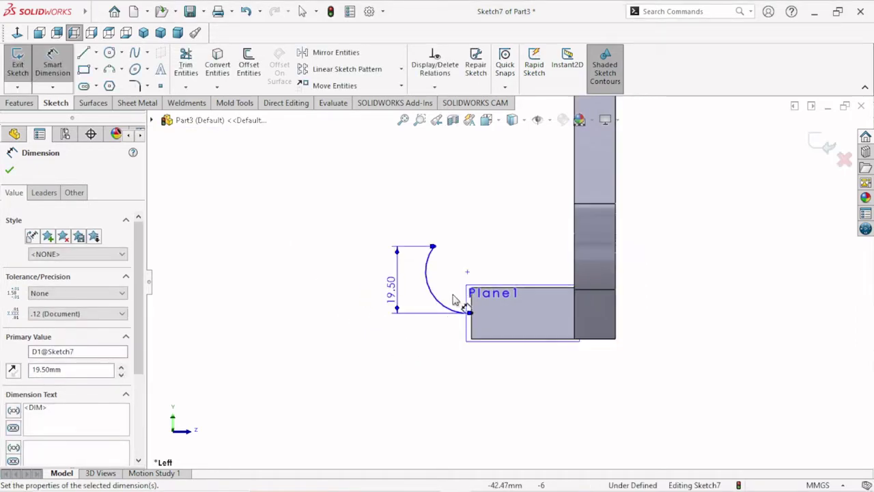
{"action": "scroll", "coordinate": [464, 283], "scroll_direction": "down", "scroll_amount": 1}
{"action": "left_click", "coordinate": [9, 171]}
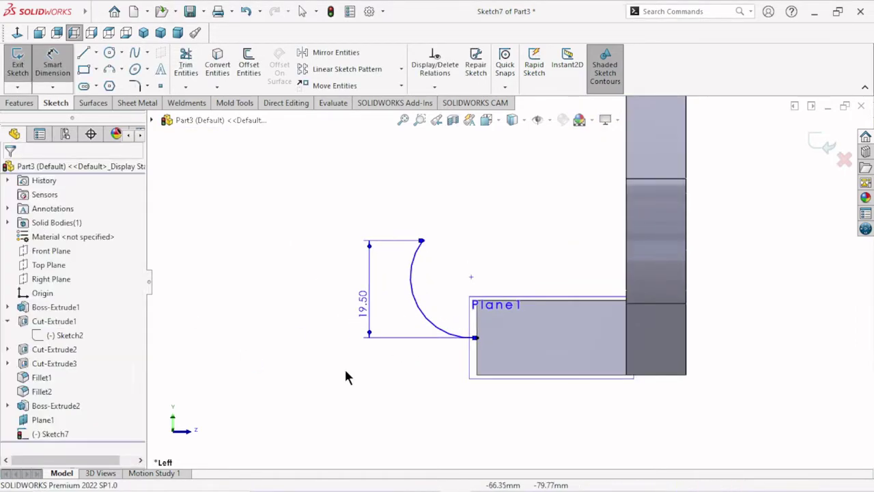
{"action": "left_click", "coordinate": [423, 310]}
{"action": "left_click_drag", "start_coordinate": [429, 309], "coordinate": [430, 301]}
Add an R16 radius dimension to the arc, placed below it
{"action": "left_click", "coordinate": [11, 171]}
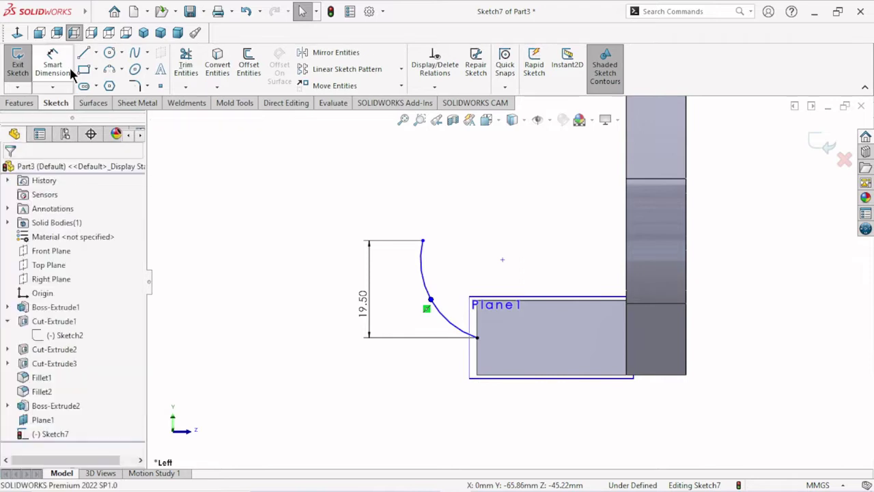
{"action": "left_click", "coordinate": [65, 68]}
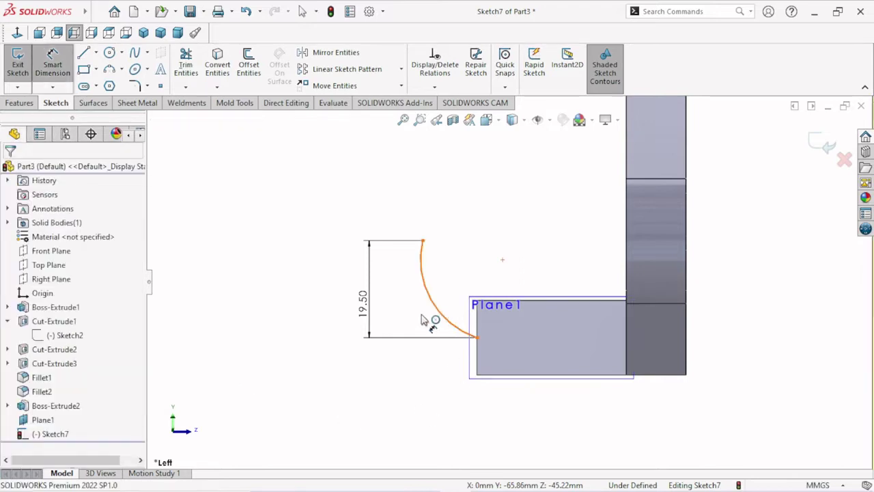
{"action": "left_click", "coordinate": [434, 317]}
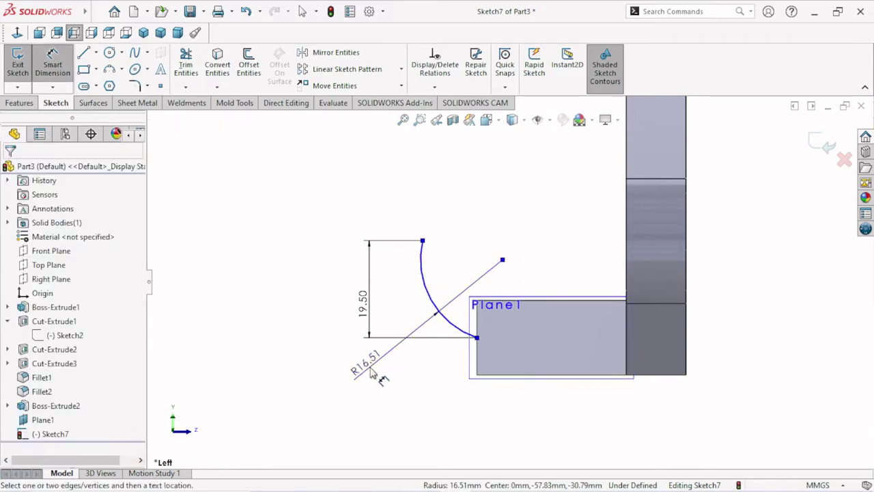
{"action": "left_click", "coordinate": [370, 371]}
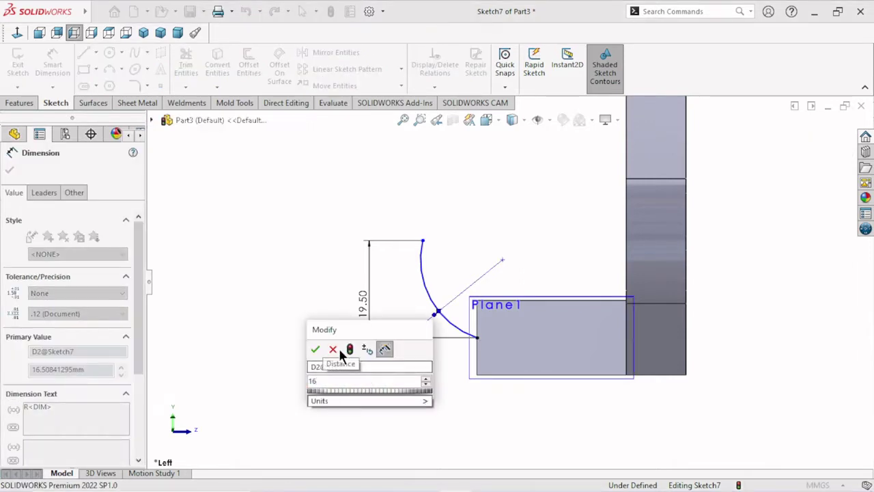
{"action": "left_click", "coordinate": [316, 350]}
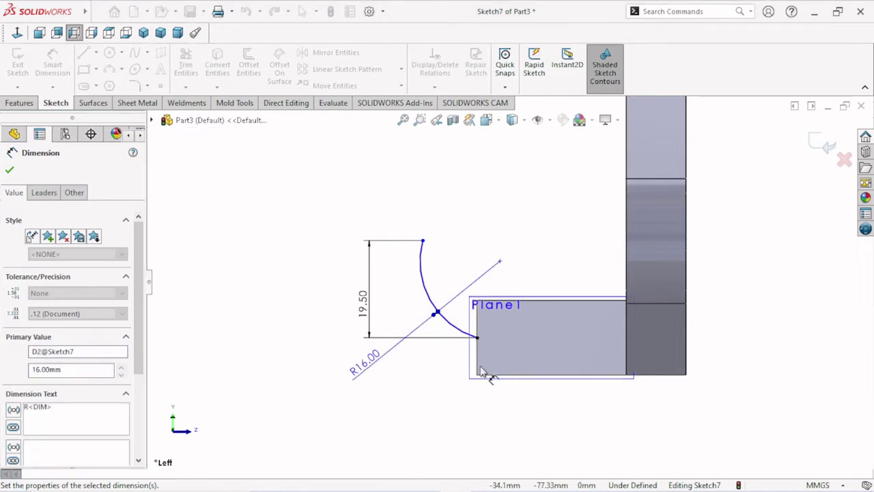
{"action": "scroll", "coordinate": [552, 276], "scroll_direction": "up", "scroll_amount": 3}
{"action": "scroll", "coordinate": [554, 280], "scroll_direction": "down", "scroll_amount": 4}
{"action": "scroll", "coordinate": [540, 291], "scroll_direction": "up", "scroll_amount": 2}
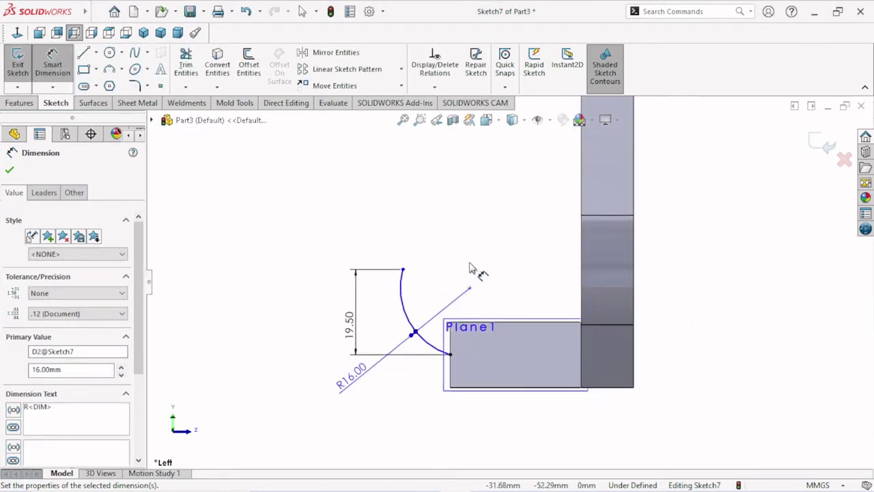
{"action": "scroll", "coordinate": [474, 269], "scroll_direction": "up", "scroll_amount": 3}
{"action": "scroll", "coordinate": [476, 284], "scroll_direction": "up", "scroll_amount": 2}
{"action": "scroll", "coordinate": [518, 171], "scroll_direction": "down", "scroll_amount": 2}
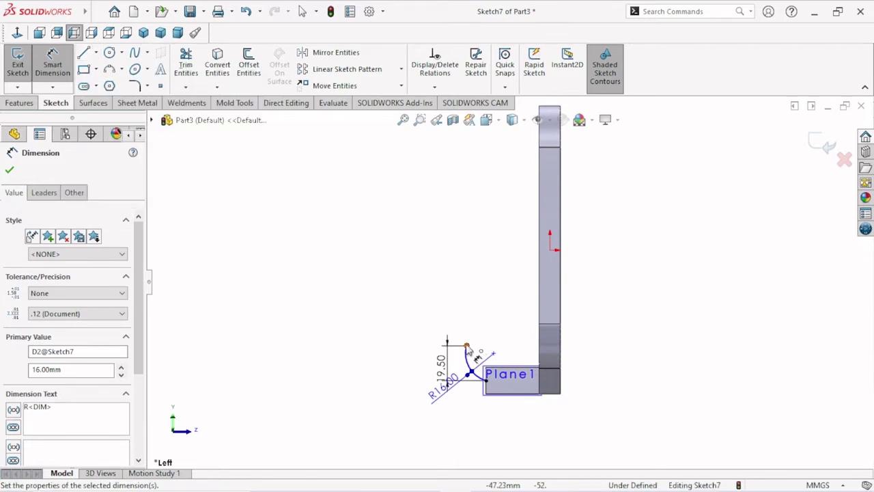
Draw a vertical line rising from the arc's upper endpoint
{"action": "left_click", "coordinate": [10, 170]}
{"action": "key", "text": "Escape"}
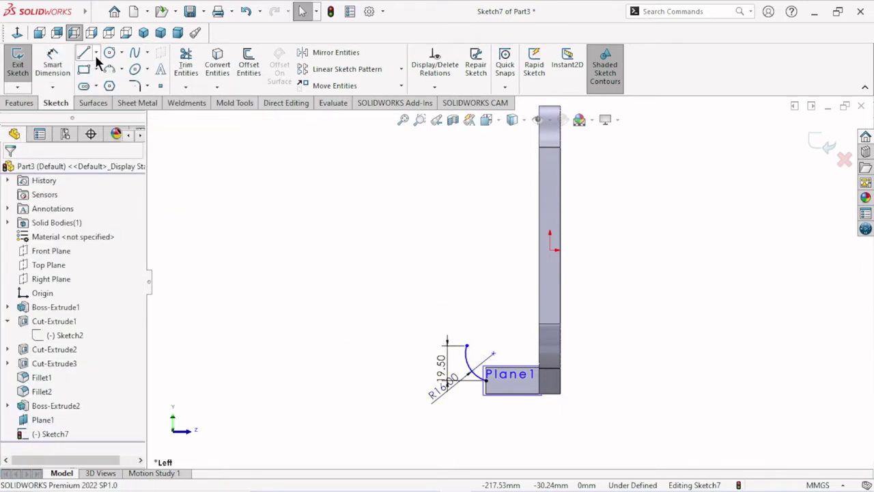
{"action": "left_click", "coordinate": [84, 54]}
{"action": "left_click", "coordinate": [466, 347]}
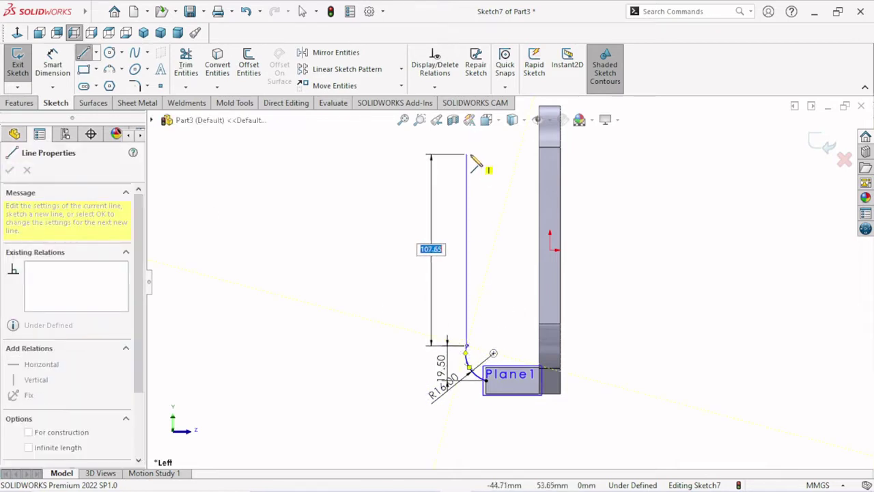
{"action": "left_click", "coordinate": [466, 150]}
{"action": "right_click", "coordinate": [610, 195]}
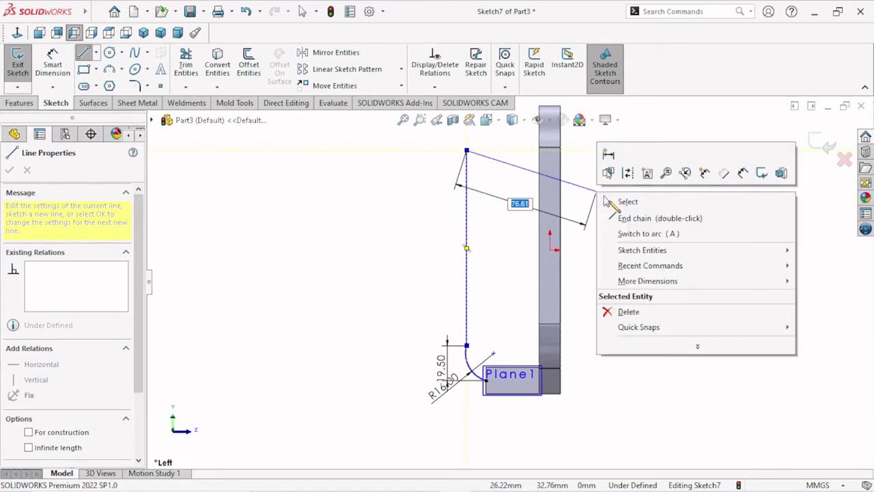
{"action": "left_click", "coordinate": [611, 198]}
Select the vertical line for a length dimension, currently 109.81
{"action": "scroll", "coordinate": [564, 256], "scroll_direction": "up", "scroll_amount": 2}
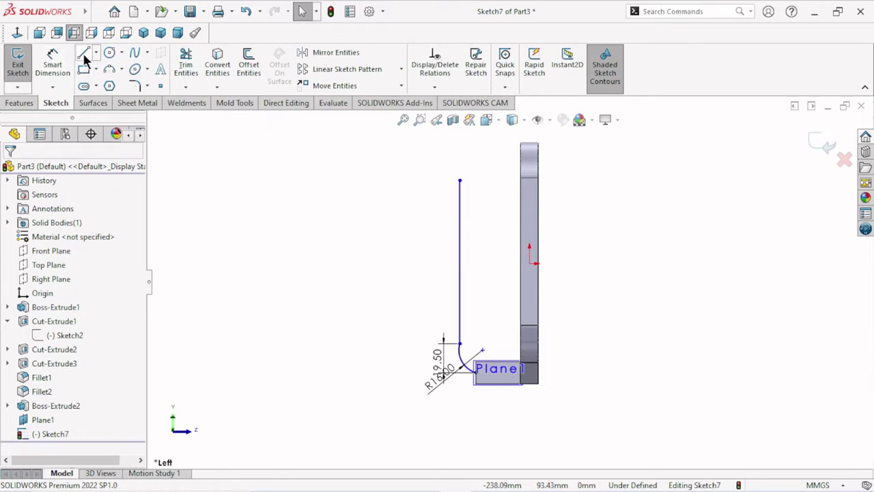
{"action": "left_click", "coordinate": [52, 65]}
{"action": "left_click", "coordinate": [460, 281]}
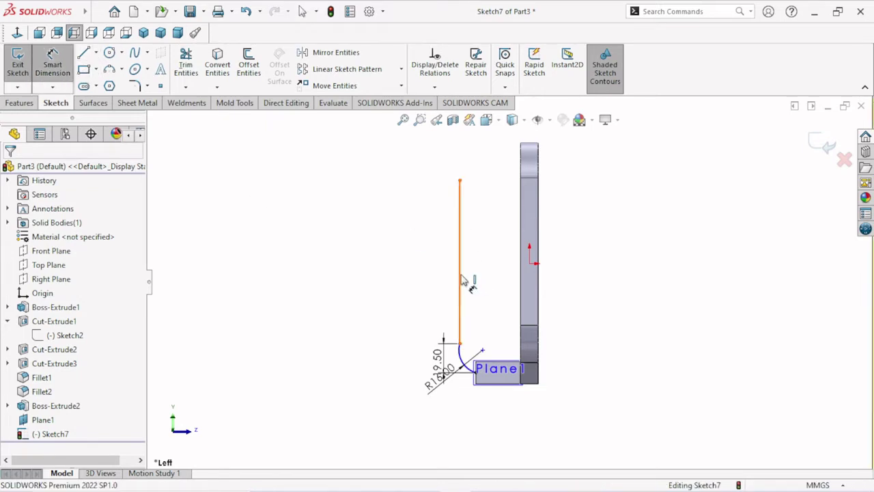
Place the line's length dimension to its left and set it to 112.70 mm
{"action": "left_click", "coordinate": [404, 270]}
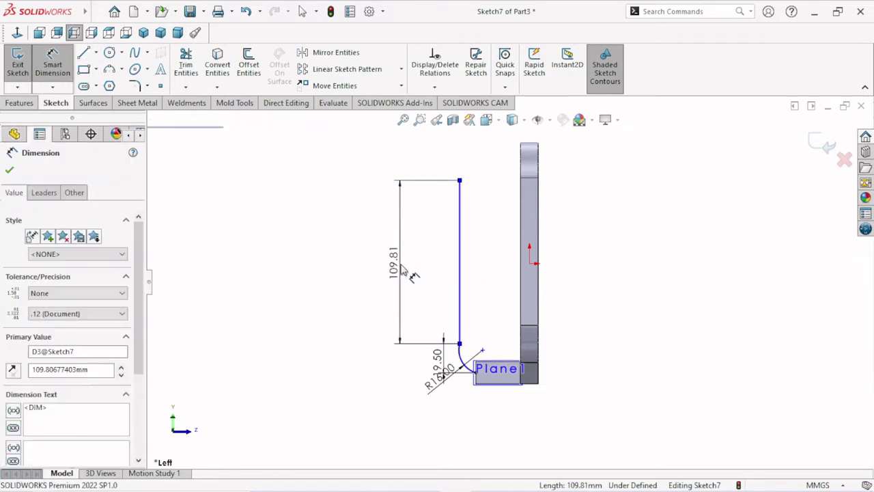
{"action": "type", "text": "112"}
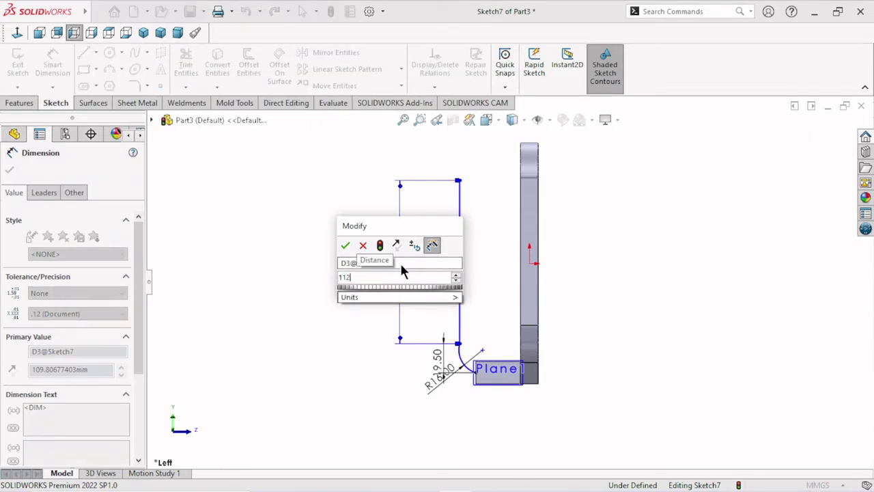
{"action": "type", "text": ".70"}
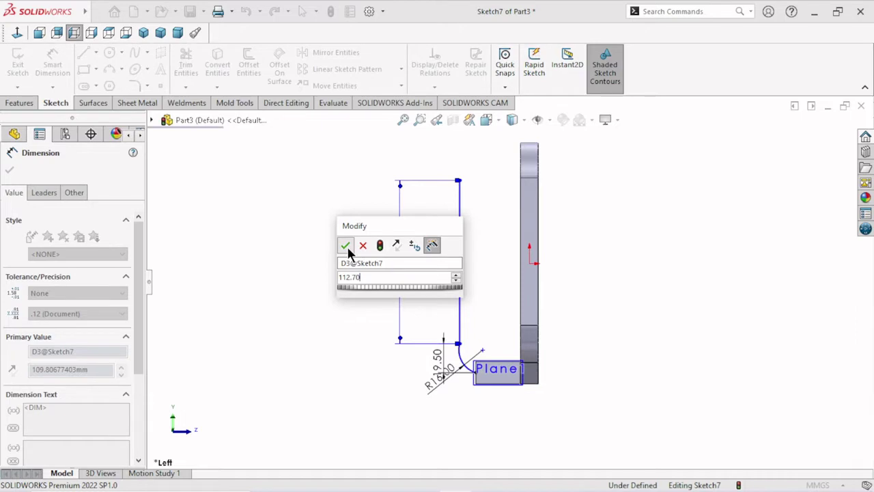
{"action": "left_click", "coordinate": [347, 248]}
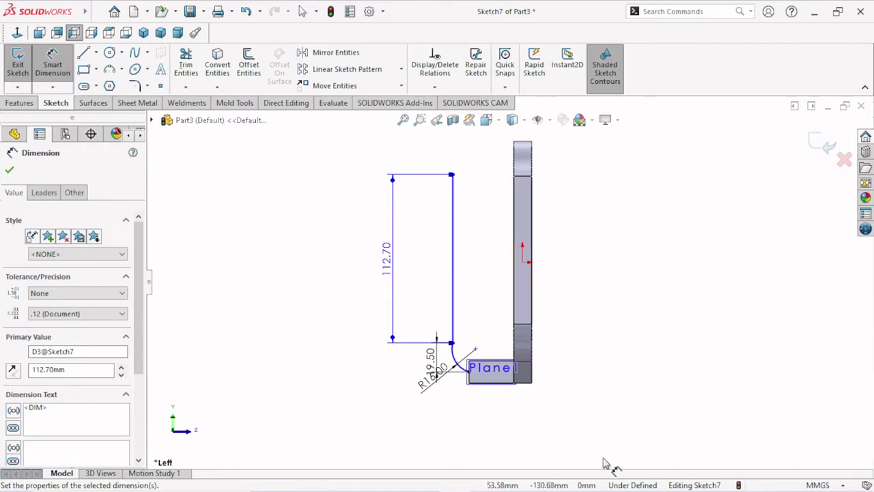
{"action": "scroll", "coordinate": [549, 344], "scroll_direction": "up", "scroll_amount": 2}
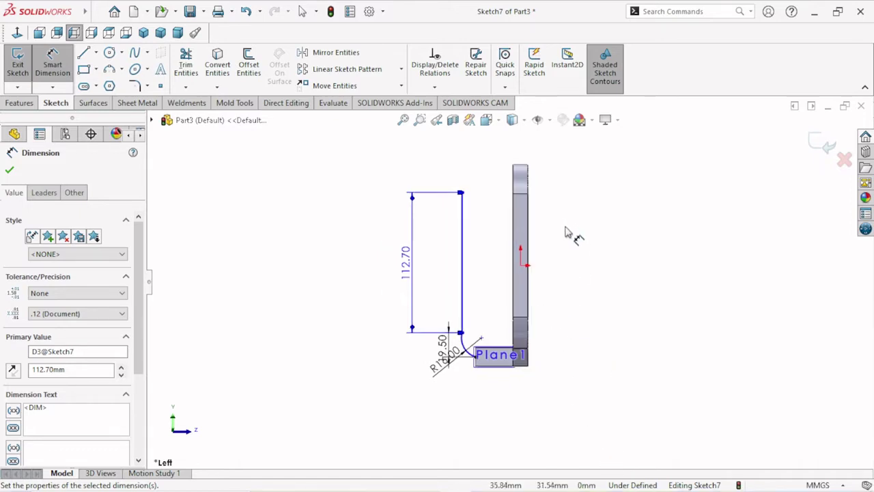
{"action": "scroll", "coordinate": [567, 239], "scroll_direction": "down", "scroll_amount": 1}
{"action": "scroll", "coordinate": [545, 263], "scroll_direction": "down", "scroll_amount": 1}
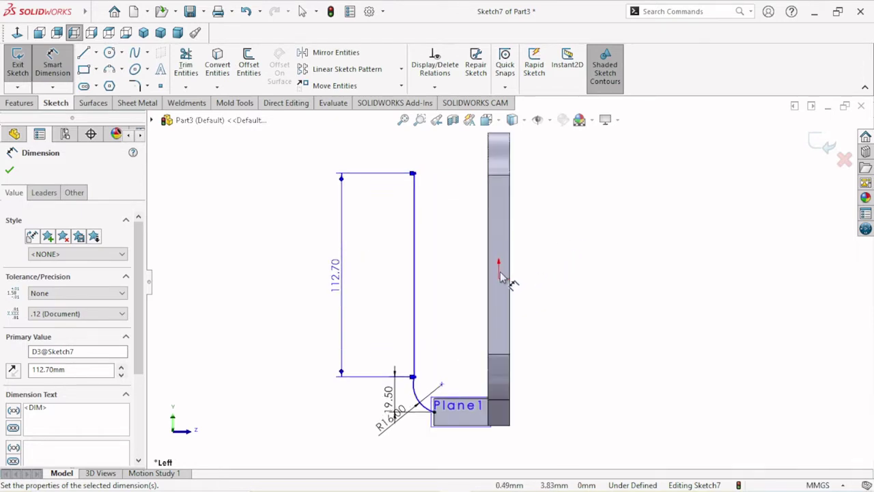
{"action": "scroll", "coordinate": [539, 295], "scroll_direction": "up", "scroll_amount": 2}
{"action": "scroll", "coordinate": [482, 348], "scroll_direction": "down", "scroll_amount": 2}
{"action": "scroll", "coordinate": [487, 336], "scroll_direction": "up", "scroll_amount": 3}
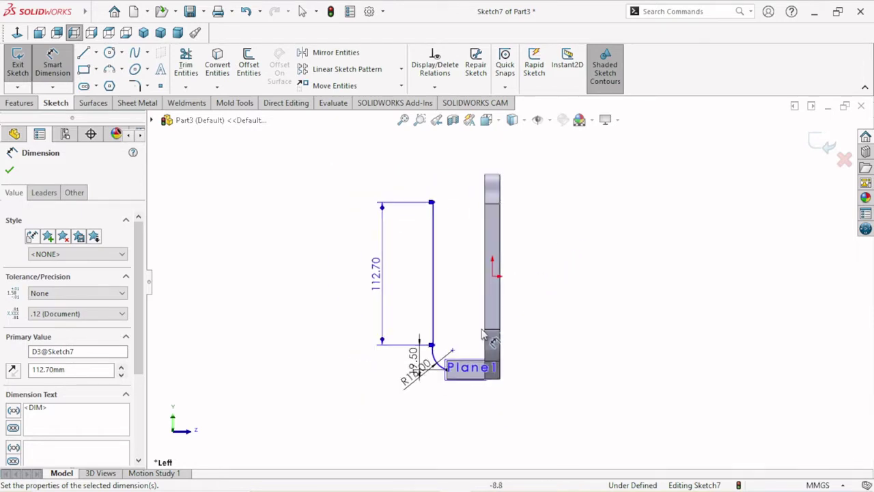
{"action": "scroll", "coordinate": [483, 333], "scroll_direction": "down", "scroll_amount": 2}
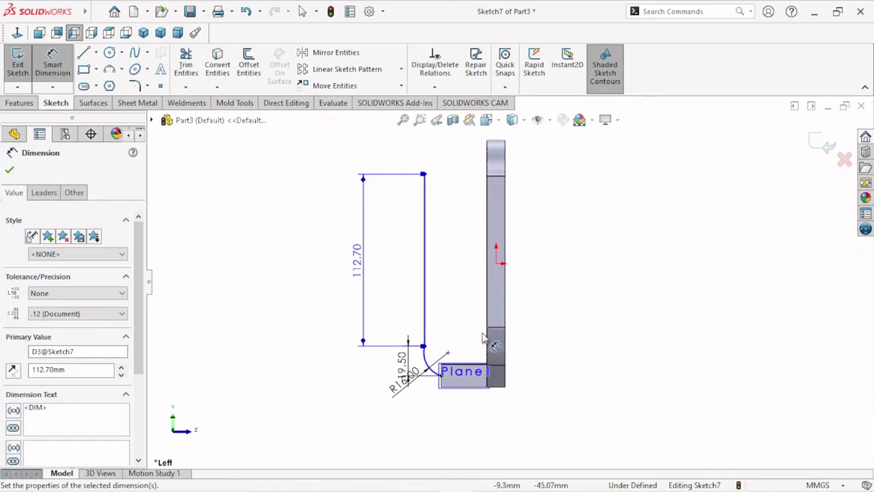
{"action": "scroll", "coordinate": [483, 337], "scroll_direction": "down", "scroll_amount": 1}
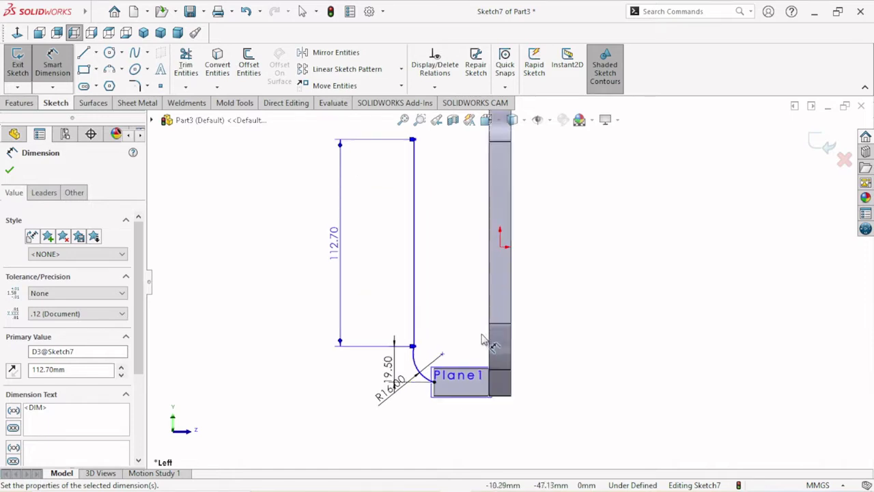
{"action": "scroll", "coordinate": [482, 339], "scroll_direction": "down", "scroll_amount": 1}
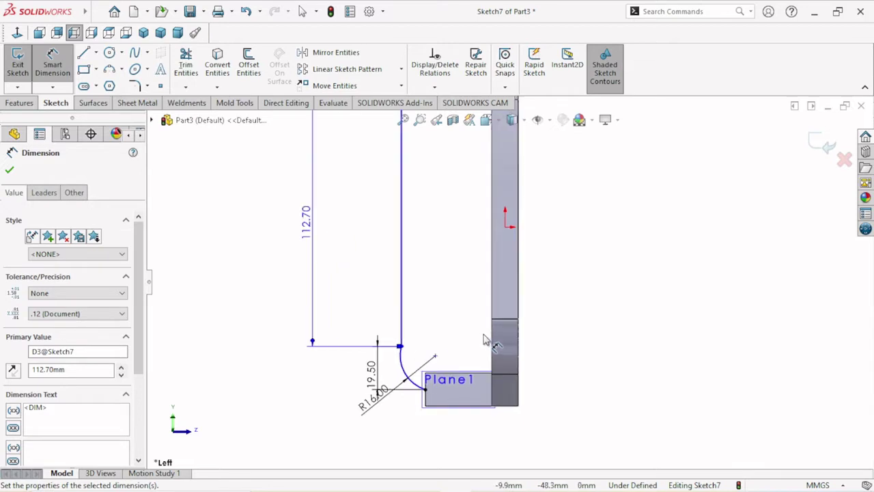
{"action": "scroll", "coordinate": [482, 340], "scroll_direction": "up", "scroll_amount": 2}
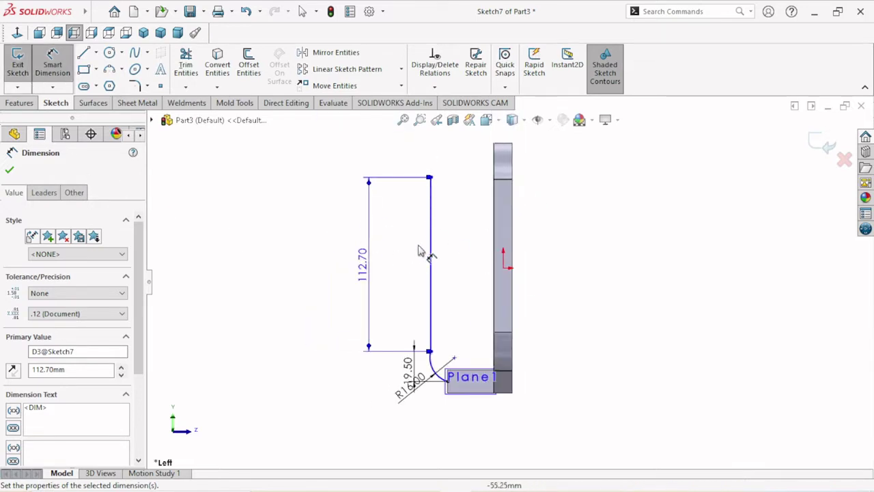
Dimension the vertical line to the part edge as 38.24+7.5, giving 45.74 mm
{"action": "left_click", "coordinate": [430, 248]}
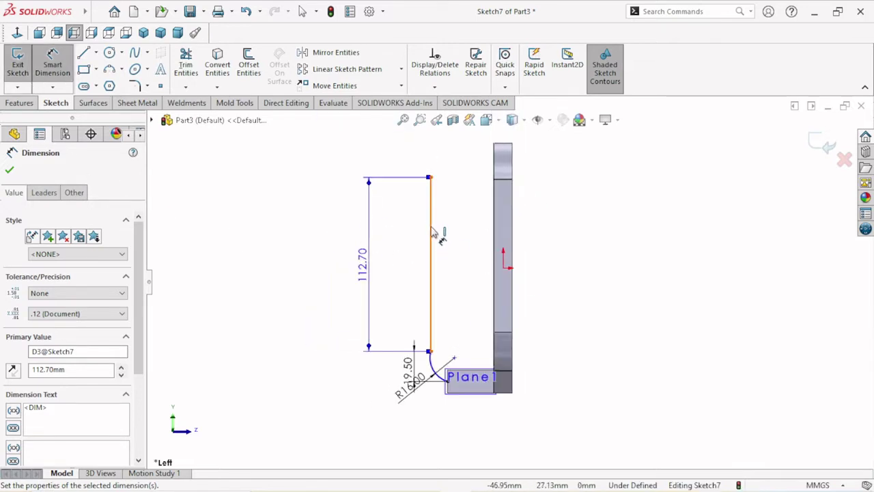
{"action": "left_click", "coordinate": [489, 228]}
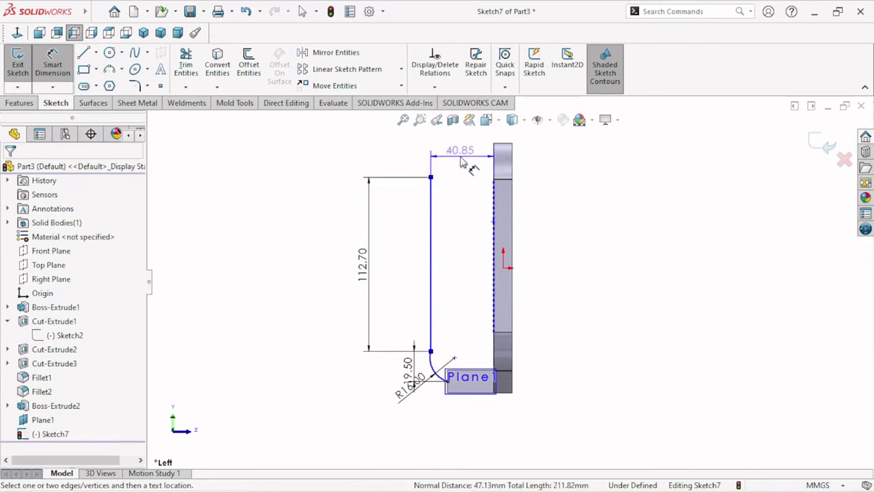
{"action": "left_click", "coordinate": [461, 162]}
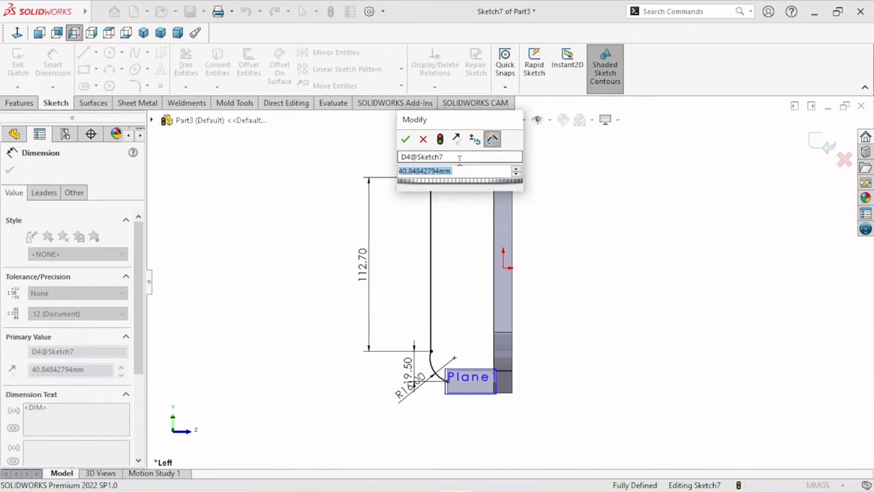
{"action": "type", "text": "3"}
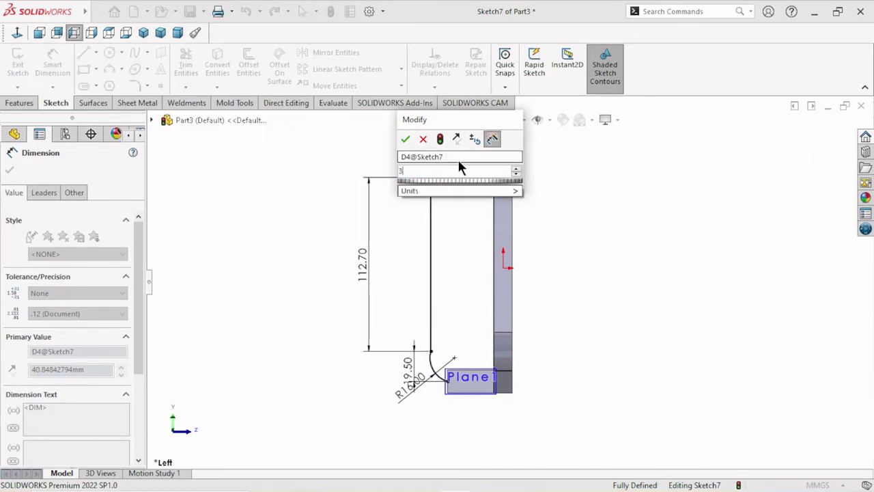
{"action": "type", "text": "8.2"}
{"action": "type", "text": "4+"}
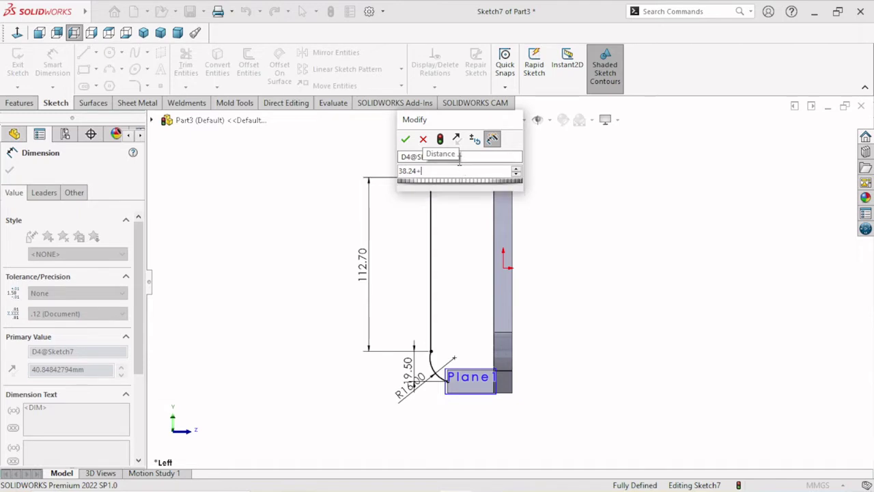
{"action": "type", "text": "7."}
{"action": "type", "text": "5"}
{"action": "key", "text": "Return"}
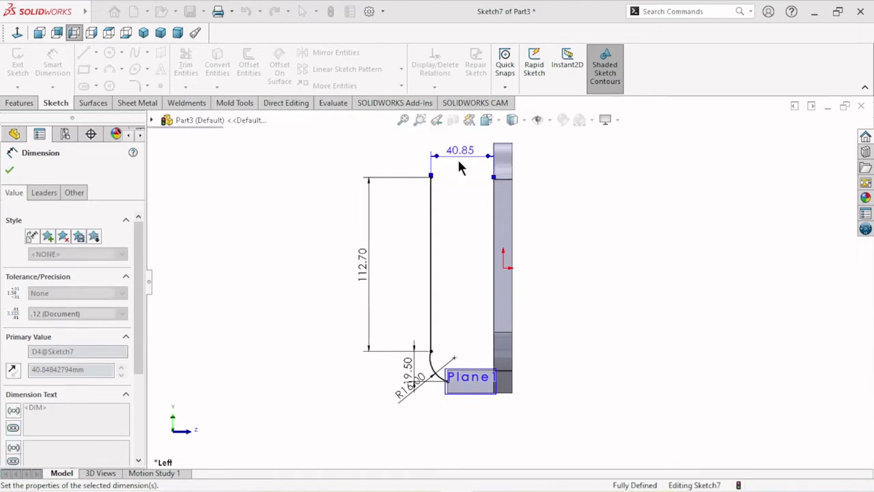
{"action": "scroll", "coordinate": [480, 335], "scroll_direction": "up", "scroll_amount": 2}
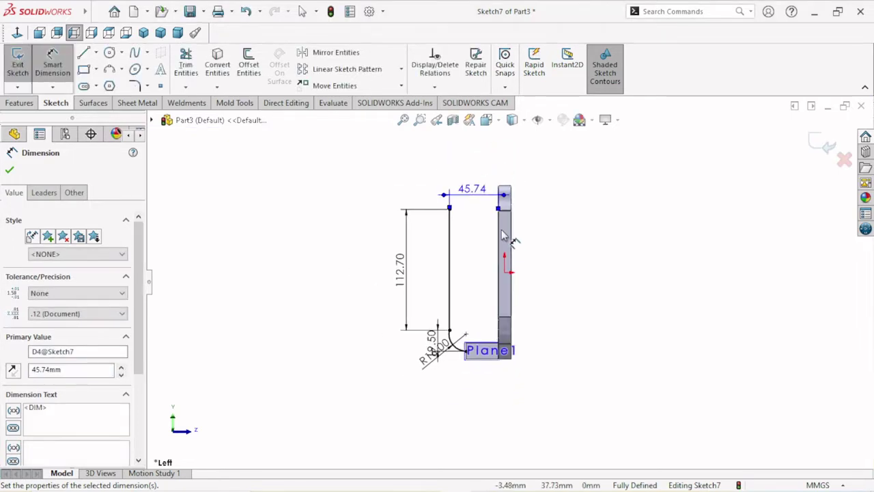
{"action": "scroll", "coordinate": [475, 267], "scroll_direction": "down", "scroll_amount": 2}
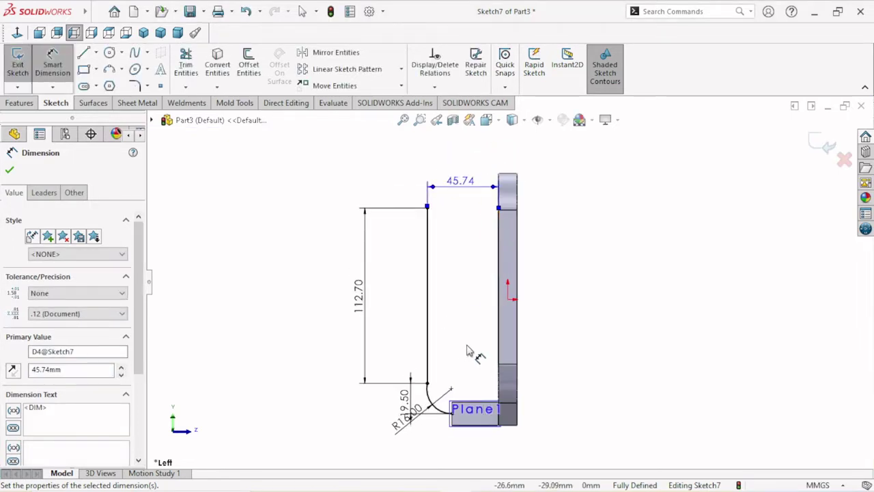
{"action": "scroll", "coordinate": [493, 274], "scroll_direction": "up", "scroll_amount": 1}
{"action": "scroll", "coordinate": [490, 280], "scroll_direction": "down", "scroll_amount": 2}
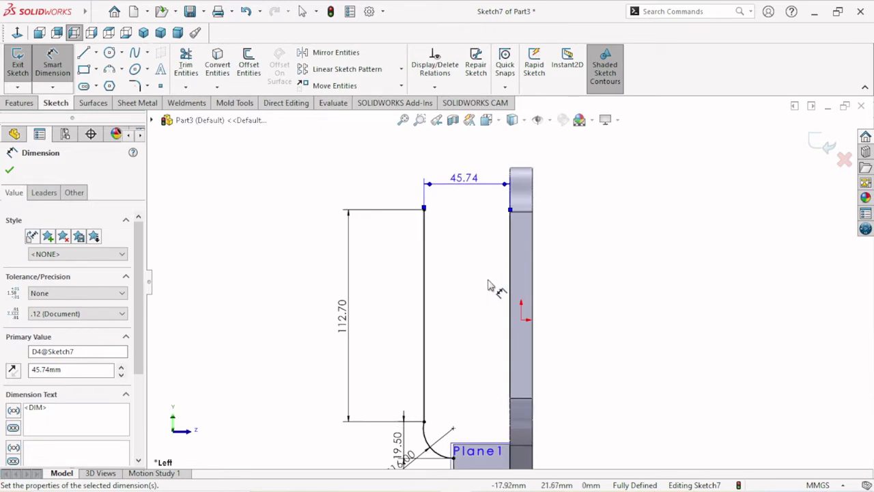
{"action": "scroll", "coordinate": [522, 311], "scroll_direction": "up", "scroll_amount": 1}
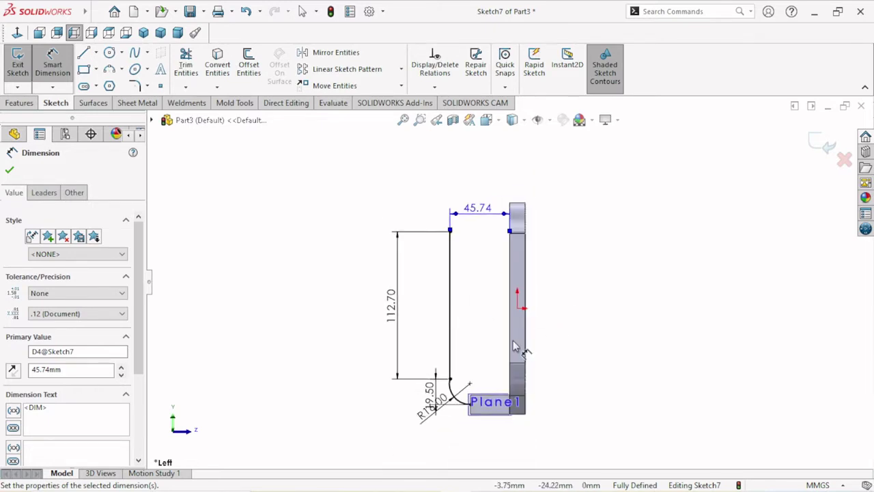
{"action": "scroll", "coordinate": [518, 369], "scroll_direction": "up", "scroll_amount": 1}
{"action": "scroll", "coordinate": [505, 418], "scroll_direction": "up", "scroll_amount": 1}
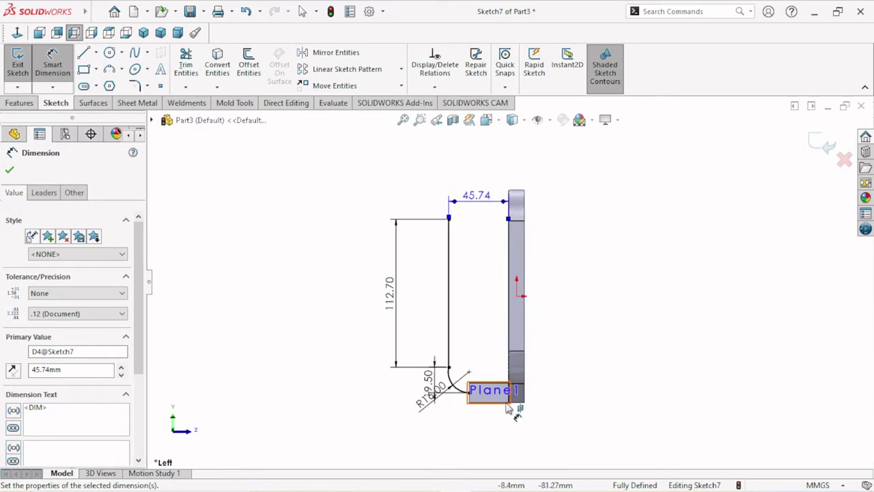
Reposition the R16.00, 19.50 and 112.70 dimension labels to clear spots
{"action": "left_click_drag", "start_coordinate": [428, 407], "coordinate": [407, 417]}
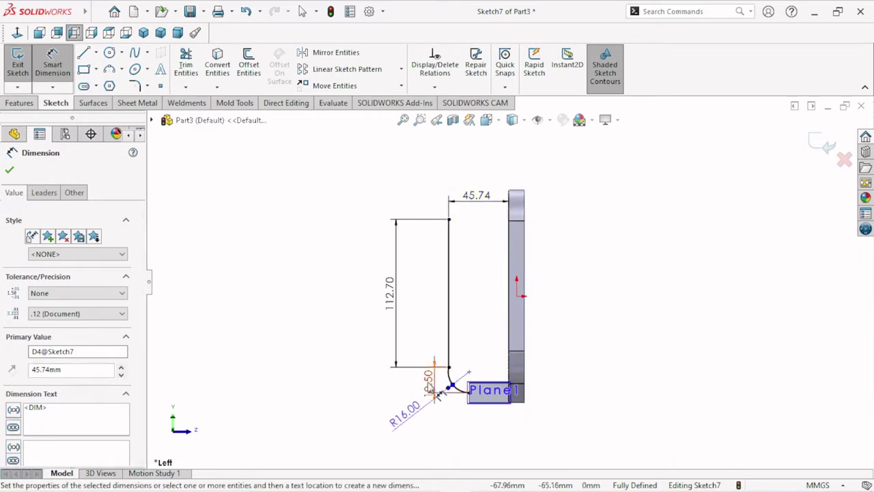
{"action": "mouse_move", "coordinate": [429, 379]}
{"action": "left_mouse_down"}
{"action": "mouse_move", "coordinate": [362, 369]}
{"action": "mouse_move", "coordinate": [431, 351]}
{"action": "left_mouse_up"}
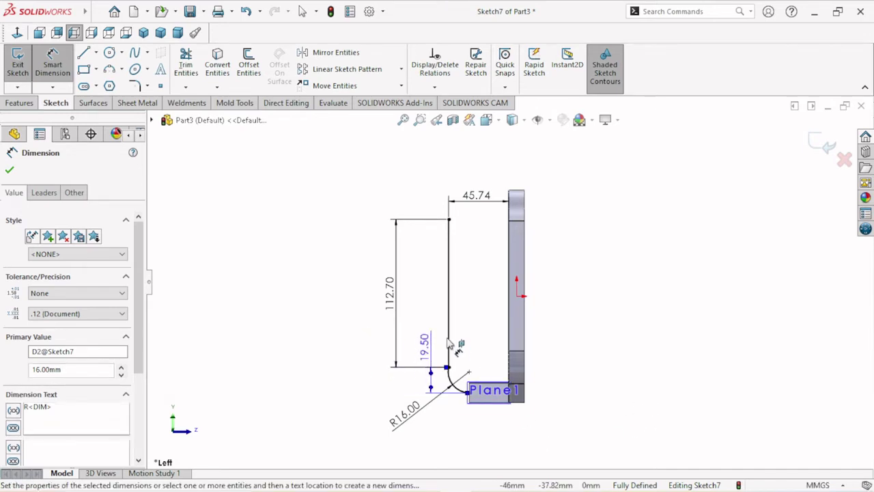
{"action": "mouse_move", "coordinate": [395, 295]}
{"action": "left_mouse_down"}
{"action": "mouse_move", "coordinate": [415, 304]}
{"action": "mouse_move", "coordinate": [407, 298]}
{"action": "left_mouse_up"}
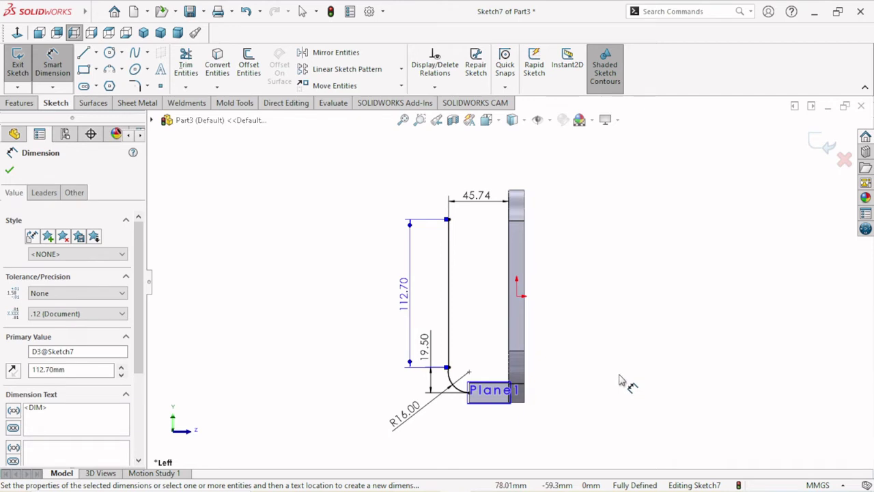
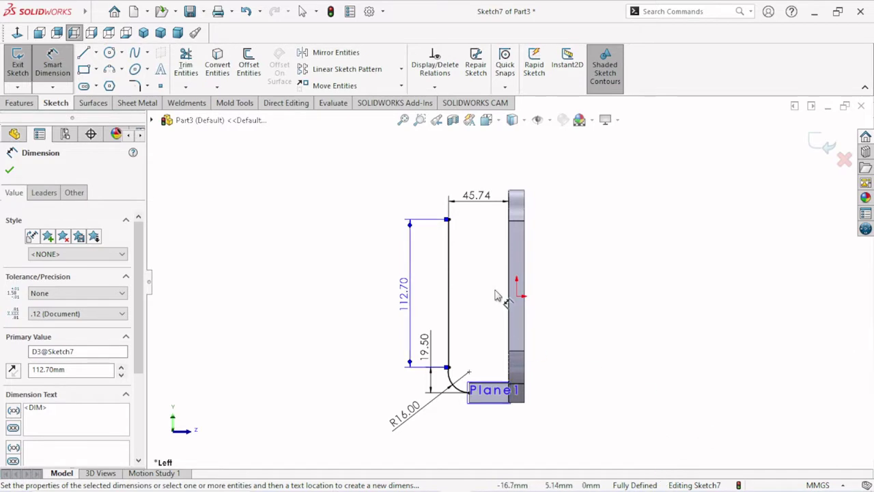
Finish the 112.70 dimension and try making the corner arc tangent to the vertical line
{"action": "left_click", "coordinate": [14, 174]}
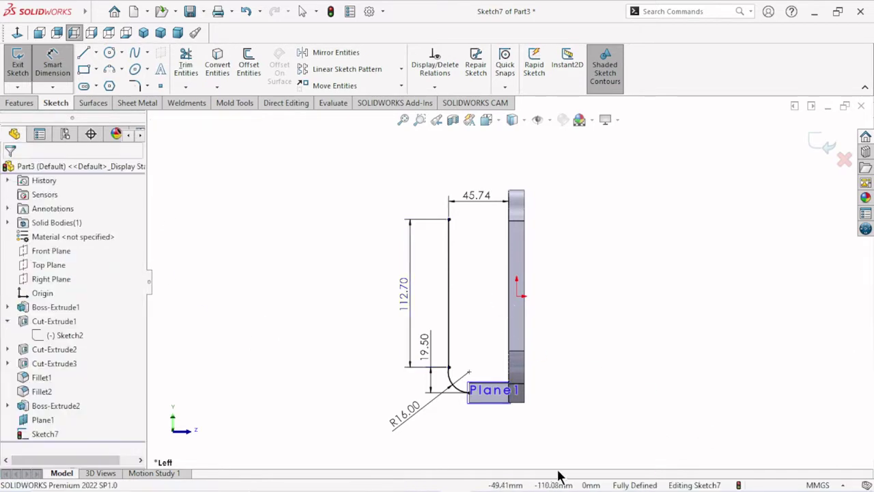
{"action": "scroll", "coordinate": [410, 326], "scroll_direction": "down", "scroll_amount": 3}
{"action": "left_click_drag", "start_coordinate": [480, 244], "coordinate": [419, 302]}
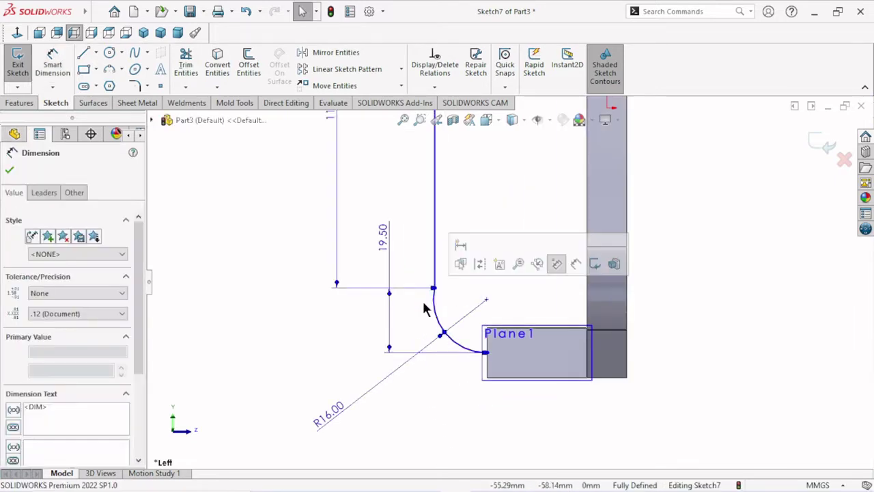
{"action": "left_click", "coordinate": [744, 257]}
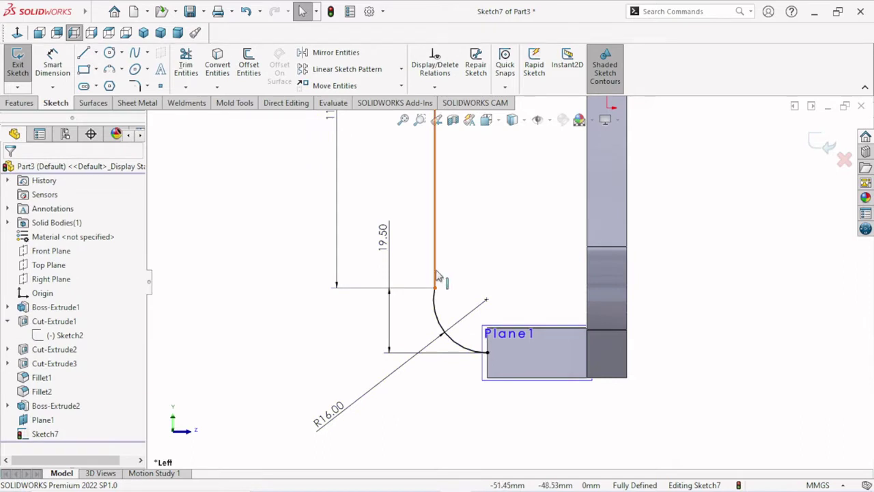
{"action": "left_click", "coordinate": [436, 277]}
{"action": "left_click", "coordinate": [438, 311]}
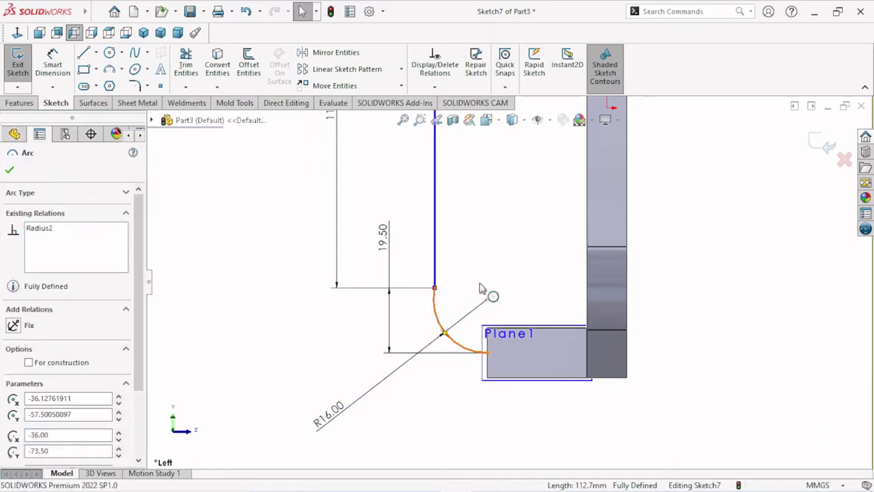
{"action": "left_click", "coordinate": [484, 300], "text": "ctrl"}
{"action": "left_click", "coordinate": [471, 253]}
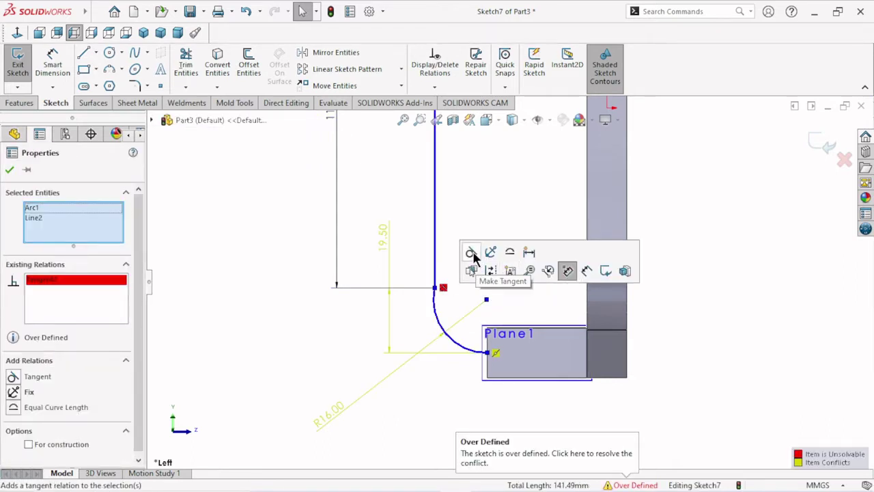
Delete the conflicting Tangent2 relation and the R16.00 radius dimension
{"action": "right_click", "coordinate": [74, 281]}
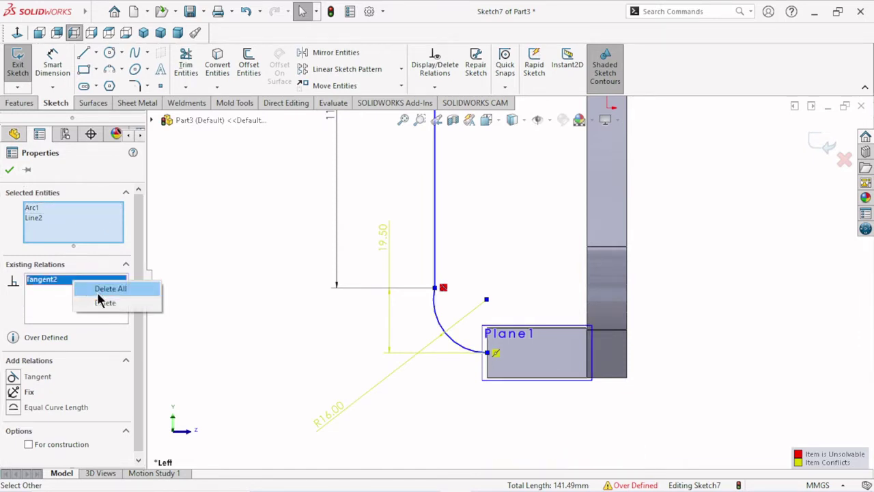
{"action": "left_click", "coordinate": [104, 303]}
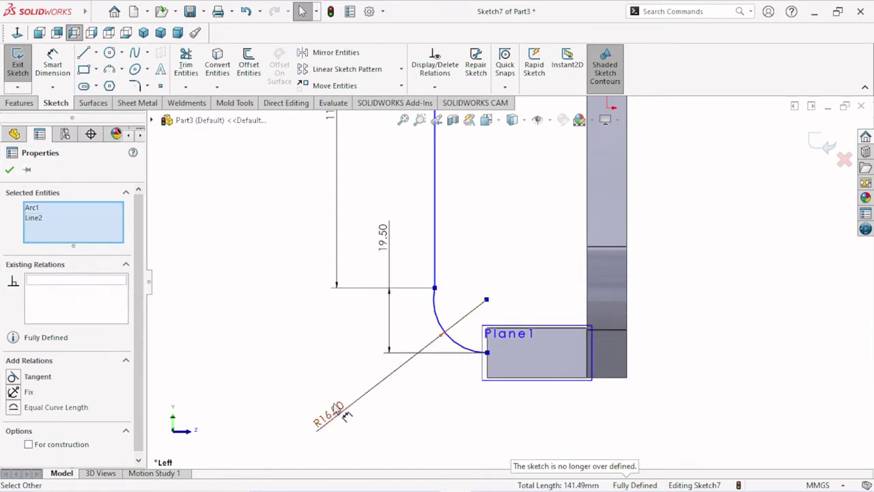
{"action": "left_click", "coordinate": [331, 413]}
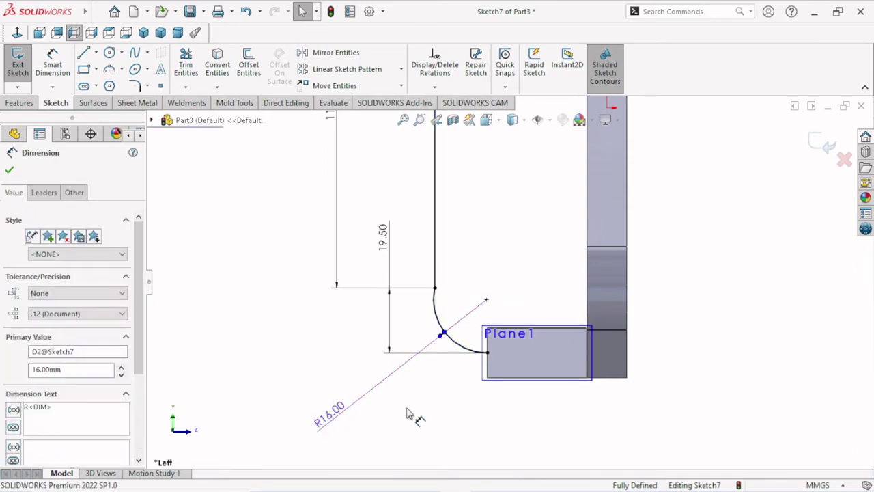
{"action": "key", "text": "Delete"}
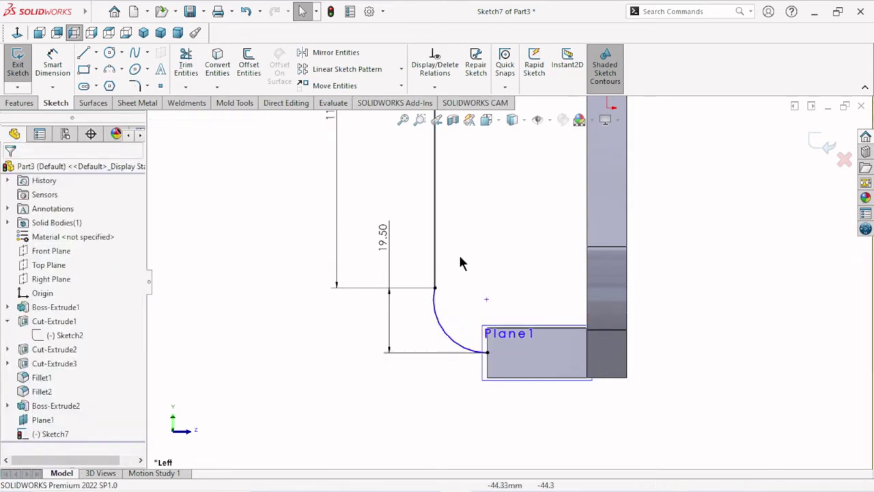
Add a Tangent relation between the corner arc and the vertical line
{"action": "left_click", "coordinate": [426, 306]}
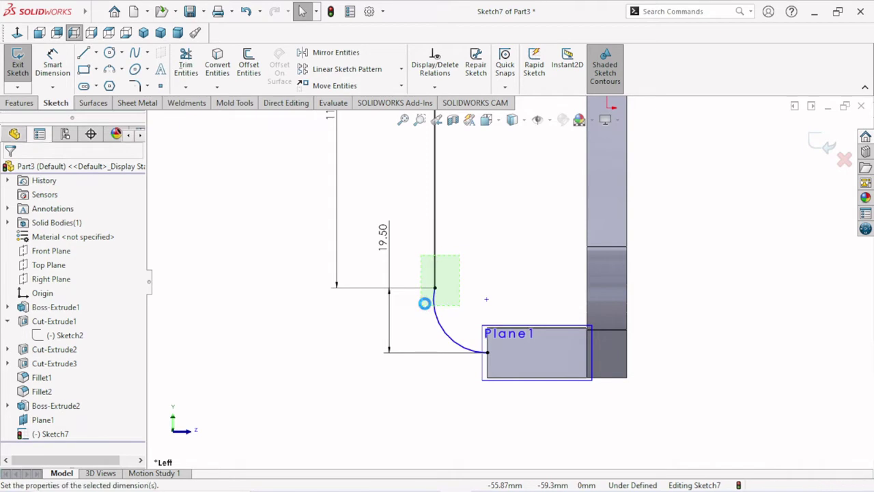
{"action": "key", "text": "Escape"}
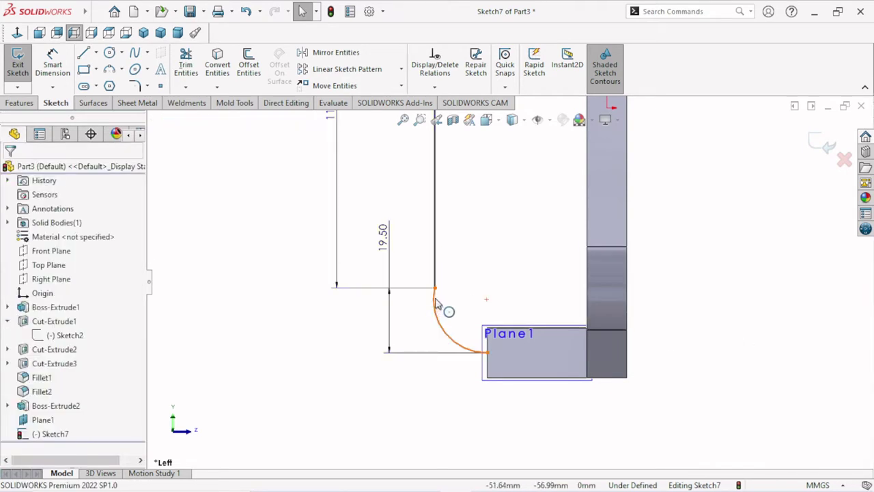
{"action": "left_click", "coordinate": [442, 280]}
{"action": "left_click", "coordinate": [435, 274], "text": "ctrl"}
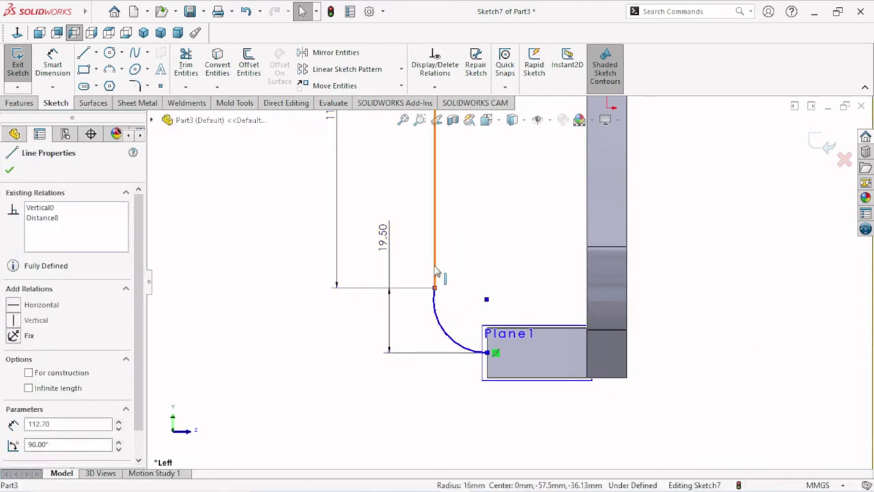
{"action": "left_click", "coordinate": [469, 206]}
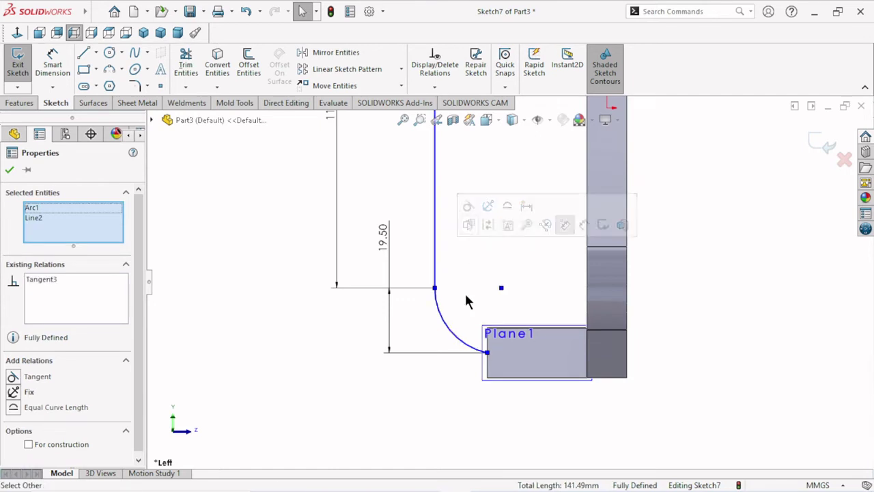
{"action": "left_click", "coordinate": [9, 170]}
Zoom and orbit the view to show the path against the part's depth
{"action": "scroll", "coordinate": [488, 416], "scroll_direction": "up", "scroll_amount": 5}
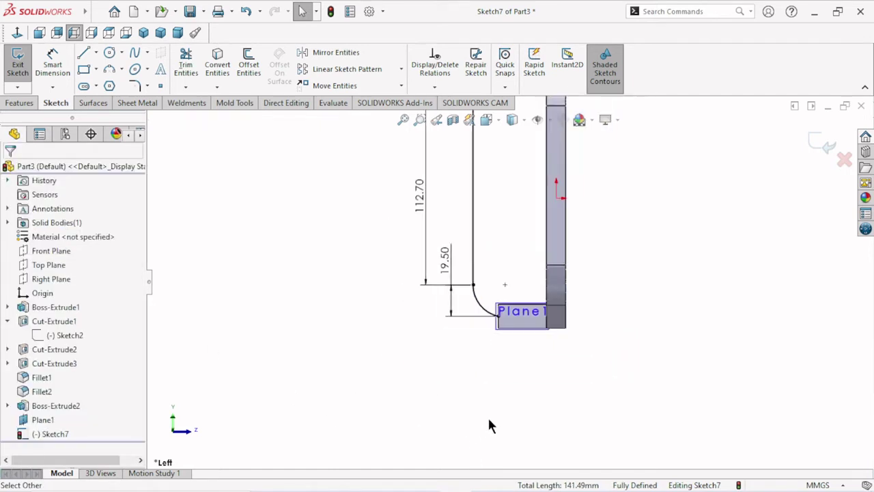
{"action": "scroll", "coordinate": [519, 362], "scroll_direction": "up", "scroll_amount": 3}
{"action": "scroll", "coordinate": [532, 339], "scroll_direction": "down", "scroll_amount": 3}
{"action": "scroll", "coordinate": [571, 302], "scroll_direction": "down", "scroll_amount": 1}
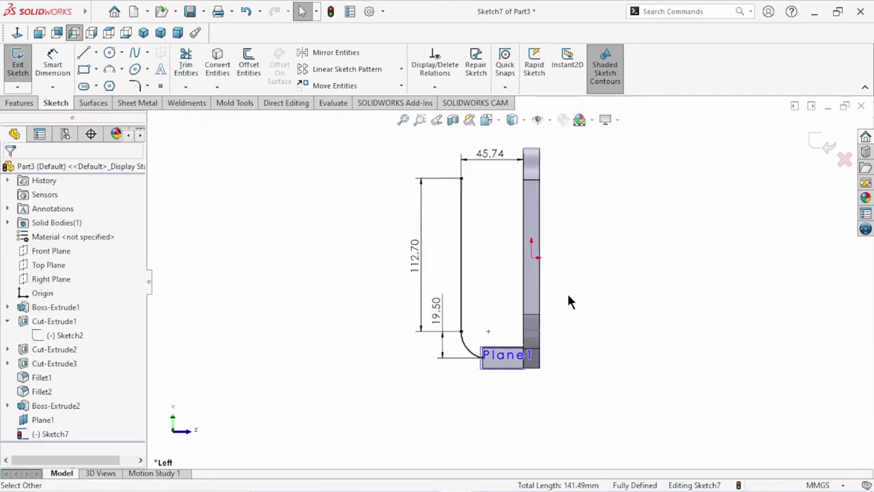
{"action": "middle_click_drag", "start_coordinate": [594, 371], "coordinate": [586, 355]}
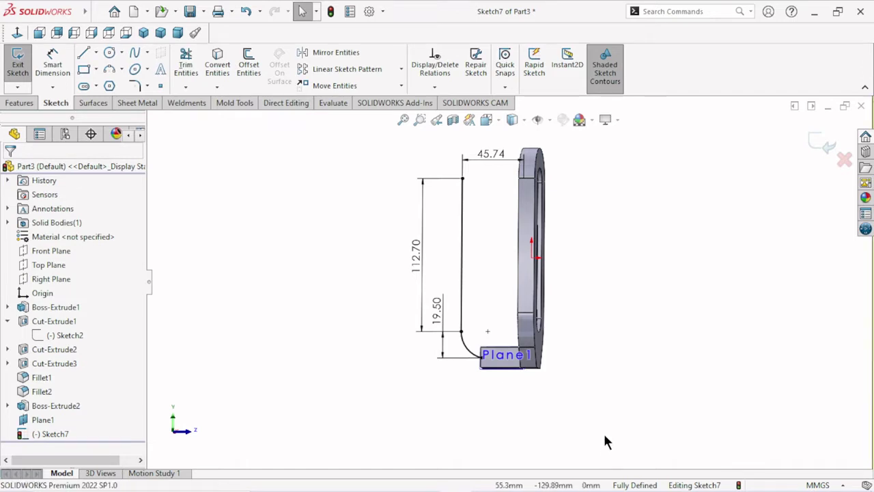
{"action": "middle_click_drag", "start_coordinate": [559, 420], "coordinate": [523, 326]}
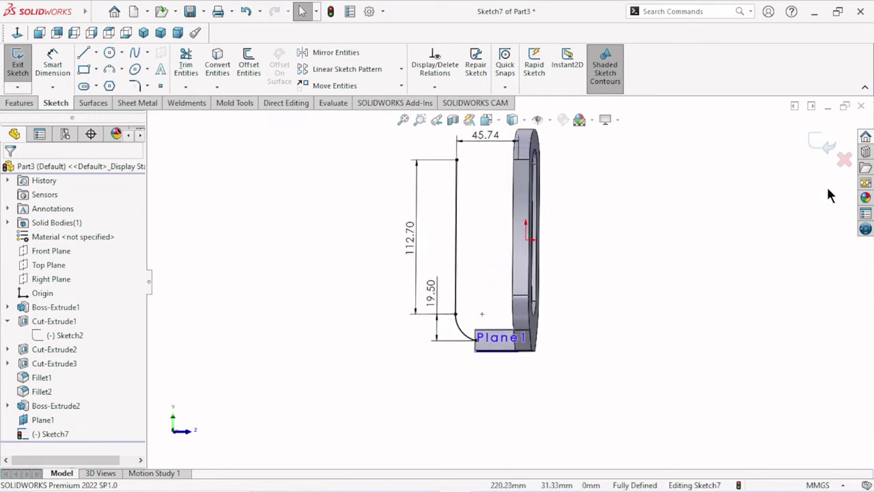
Exit the Sketch7 path sketch and orbit to see the slotted body and block
{"action": "left_click", "coordinate": [822, 143]}
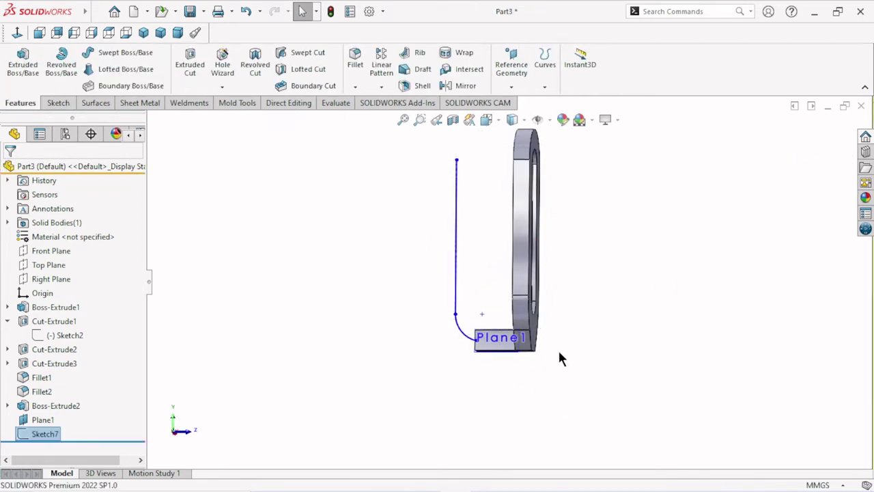
{"action": "scroll", "coordinate": [610, 354], "scroll_direction": "down", "scroll_amount": 2}
{"action": "mouse_move", "coordinate": [610, 354]}
{"action": "middle_mouse_down"}
{"action": "mouse_move", "coordinate": [644, 369]}
{"action": "mouse_move", "coordinate": [513, 432]}
{"action": "middle_mouse_up"}
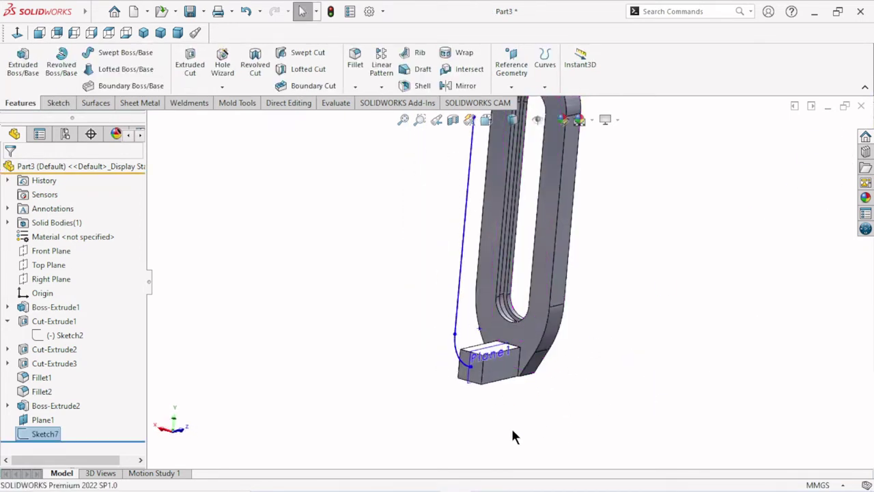
Create Sketch8 by converting the small block's end-face edges, then hide Plane1
{"action": "left_click", "coordinate": [476, 366]}
{"action": "left_click", "coordinate": [530, 339]}
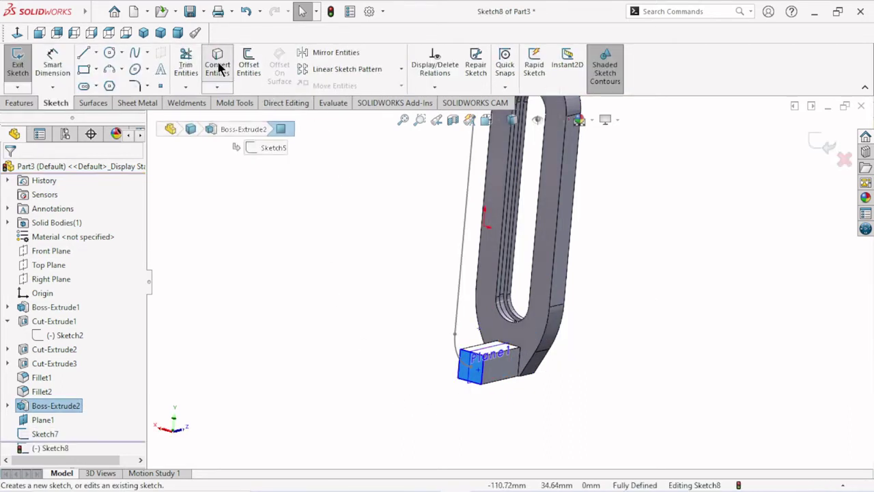
{"action": "left_click", "coordinate": [219, 66]}
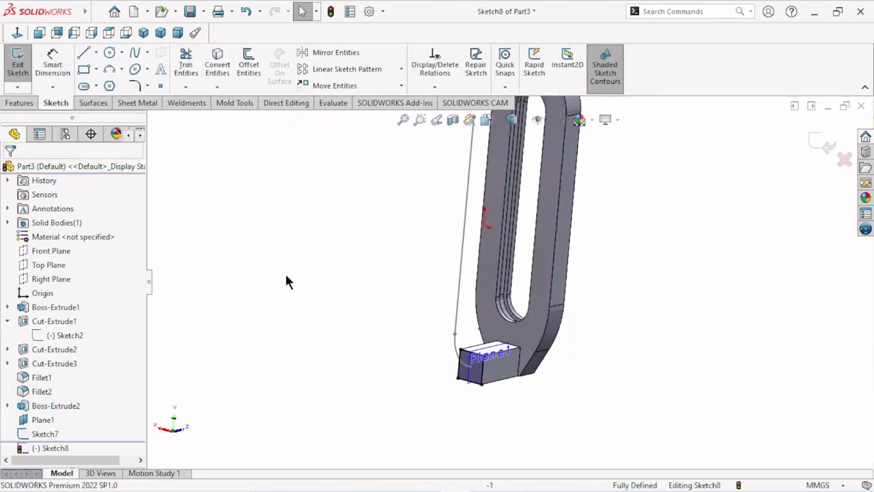
{"action": "left_click", "coordinate": [824, 152]}
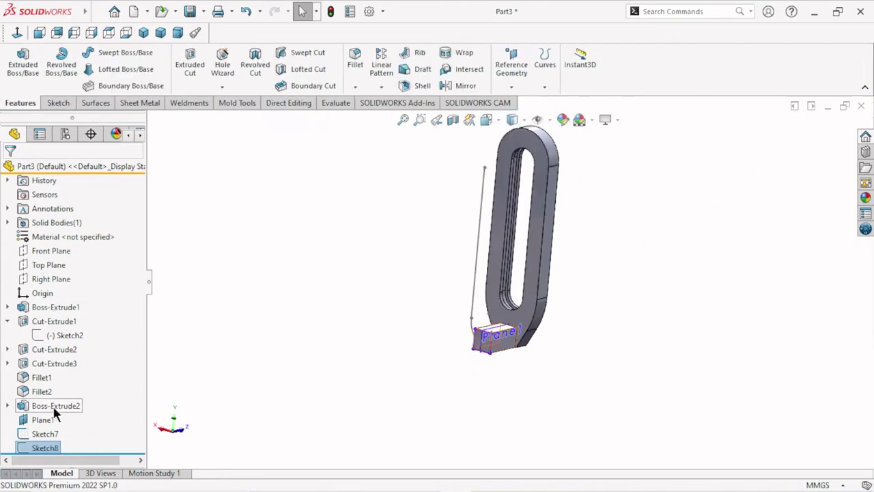
{"action": "left_click", "coordinate": [30, 417]}
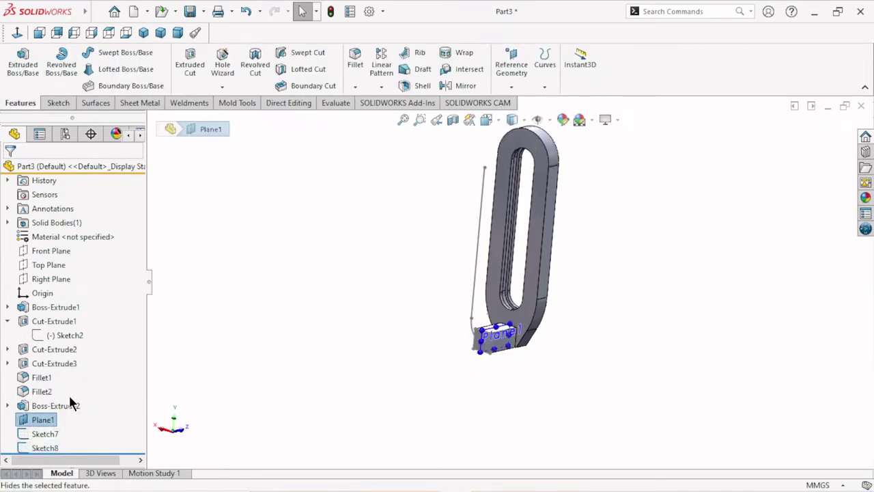
{"action": "mouse_move", "coordinate": [536, 332]}
{"action": "middle_mouse_down"}
{"action": "mouse_move", "coordinate": [631, 329]}
{"action": "mouse_move", "coordinate": [612, 305]}
{"action": "middle_mouse_up"}
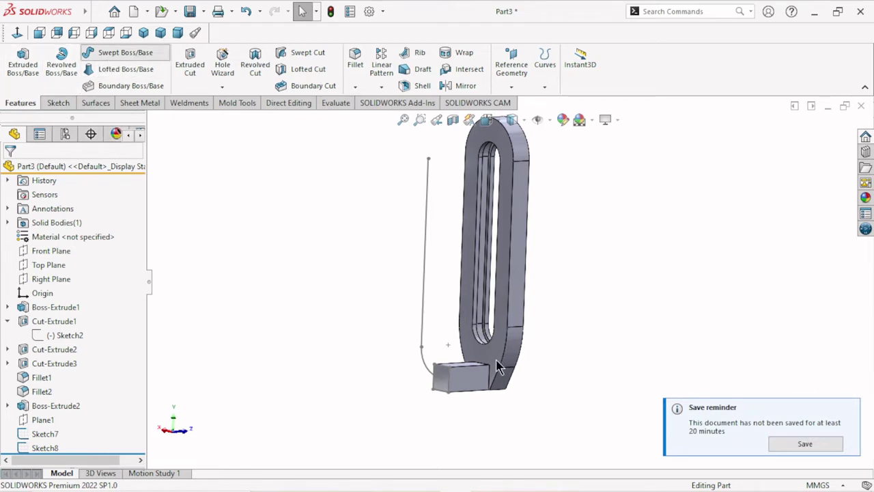
Sweep the Sketch8 block-face profile along the Sketch7 path into the U-shaped Sweep1
{"action": "left_click", "coordinate": [852, 408]}
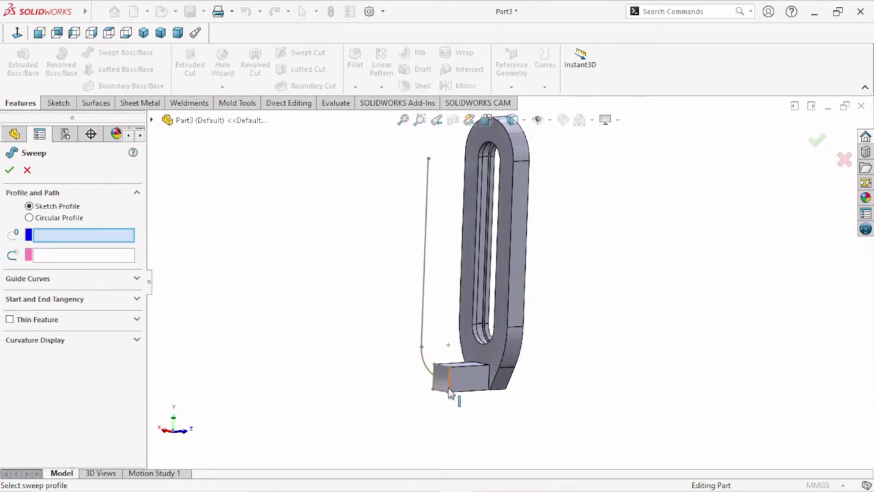
{"action": "left_click", "coordinate": [449, 391]}
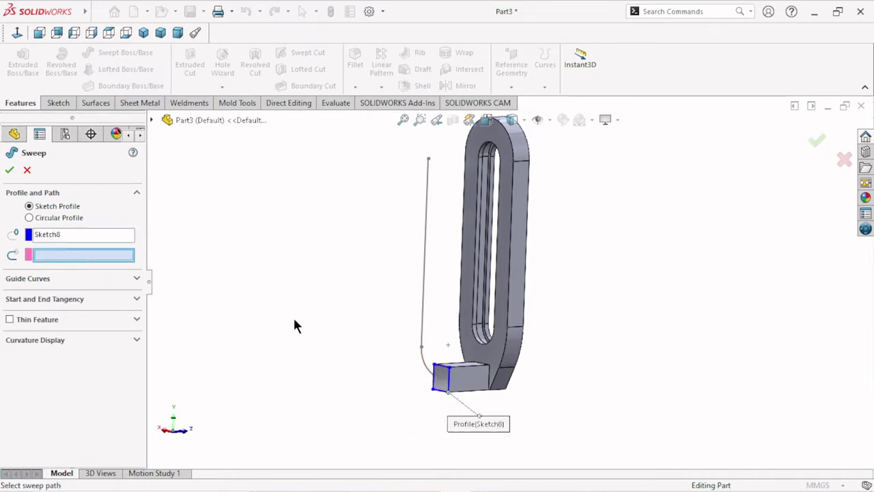
{"action": "left_click", "coordinate": [423, 367]}
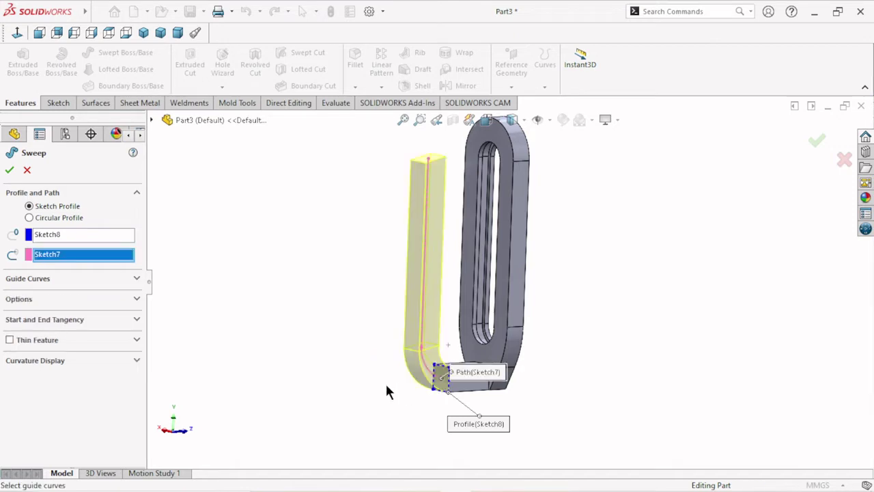
{"action": "mouse_move", "coordinate": [480, 384]}
{"action": "middle_mouse_down"}
{"action": "mouse_move", "coordinate": [572, 330]}
{"action": "mouse_move", "coordinate": [585, 307]}
{"action": "middle_mouse_up"}
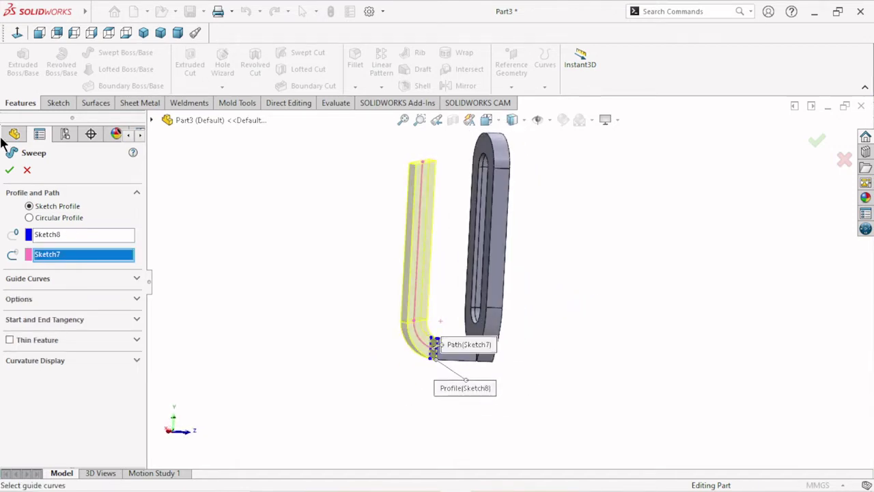
{"action": "left_click", "coordinate": [10, 171]}
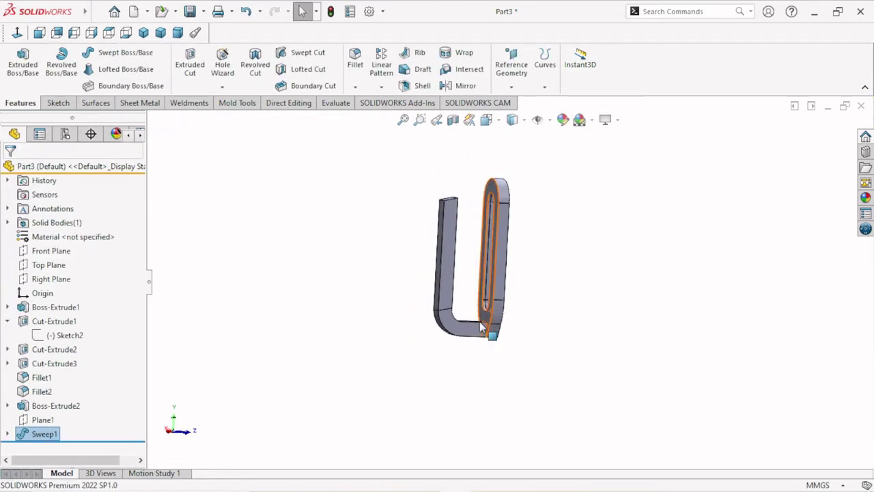
{"action": "mouse_move", "coordinate": [530, 231]}
{"action": "middle_mouse_down"}
{"action": "mouse_move", "coordinate": [537, 332]}
{"action": "mouse_move", "coordinate": [542, 298]}
{"action": "mouse_move", "coordinate": [548, 346]}
{"action": "mouse_move", "coordinate": [541, 337]}
{"action": "middle_mouse_up"}
{"action": "middle_click_drag", "start_coordinate": [462, 306], "coordinate": [576, 350]}
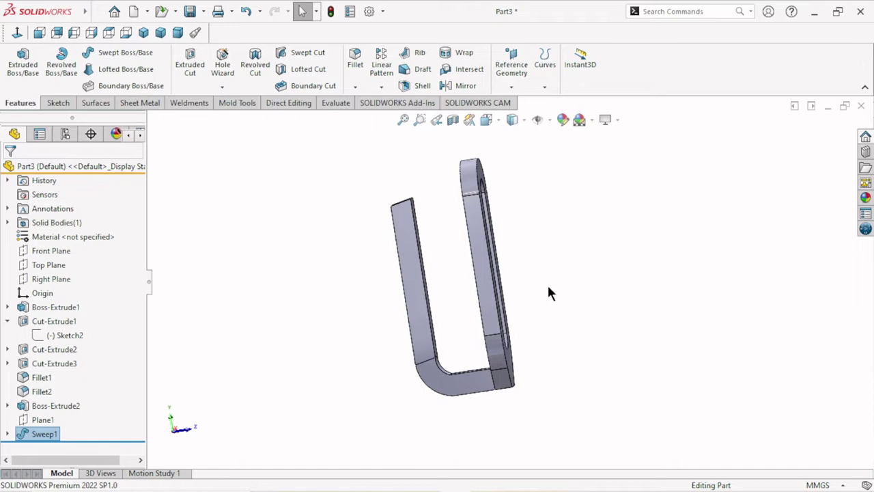
{"action": "middle_click_drag", "start_coordinate": [550, 293], "coordinate": [532, 314]}
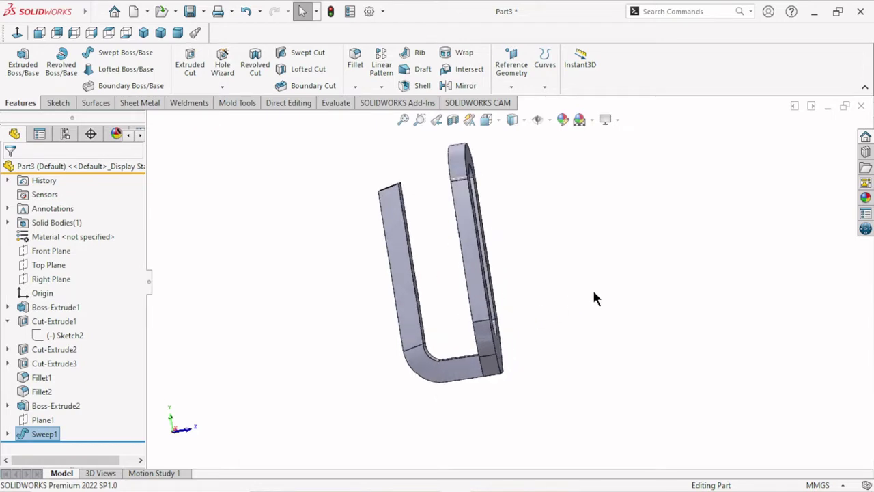
{"action": "mouse_move", "coordinate": [595, 296]}
{"action": "middle_mouse_down"}
{"action": "mouse_move", "coordinate": [537, 289]}
{"action": "mouse_move", "coordinate": [568, 331]}
{"action": "mouse_move", "coordinate": [552, 272]}
{"action": "mouse_move", "coordinate": [570, 301]}
{"action": "mouse_move", "coordinate": [560, 294]}
{"action": "middle_mouse_up"}
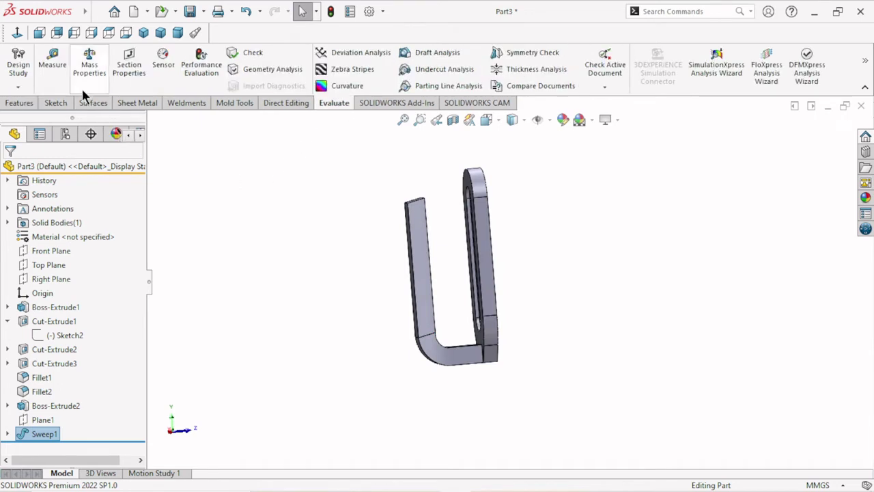
{"action": "left_click", "coordinate": [58, 67]}
{"action": "scroll", "coordinate": [446, 217], "scroll_direction": "down", "scroll_amount": 2}
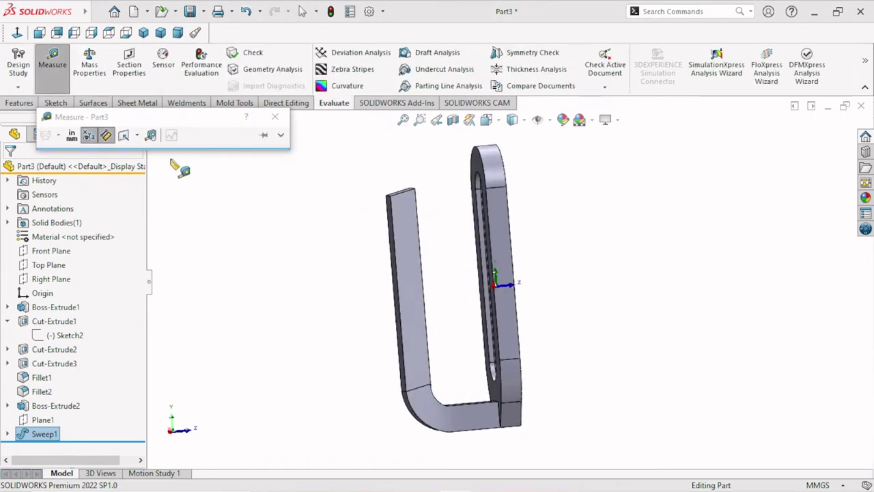
{"action": "scroll", "coordinate": [472, 287], "scroll_direction": "down", "scroll_amount": 2}
{"action": "scroll", "coordinate": [512, 202], "scroll_direction": "down", "scroll_amount": 2}
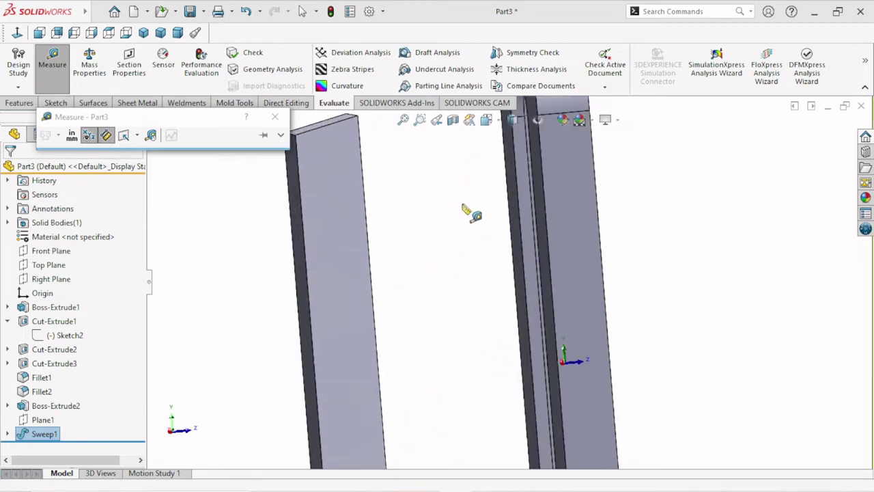
{"action": "scroll", "coordinate": [472, 214], "scroll_direction": "up", "scroll_amount": 2}
{"action": "scroll", "coordinate": [615, 236], "scroll_direction": "up", "scroll_amount": 1}
{"action": "left_click", "coordinate": [637, 214]}
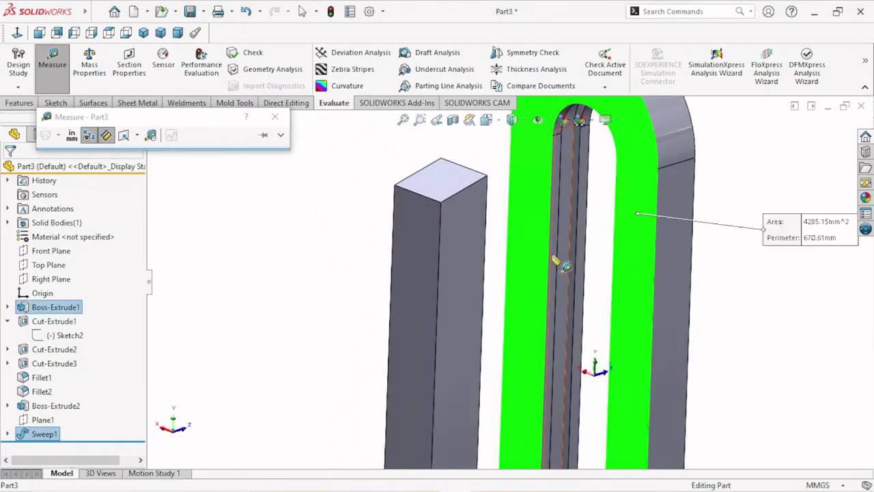
{"action": "scroll", "coordinate": [557, 262], "scroll_direction": "up", "scroll_amount": 3}
{"action": "middle_click_drag", "start_coordinate": [557, 262], "coordinate": [466, 231]}
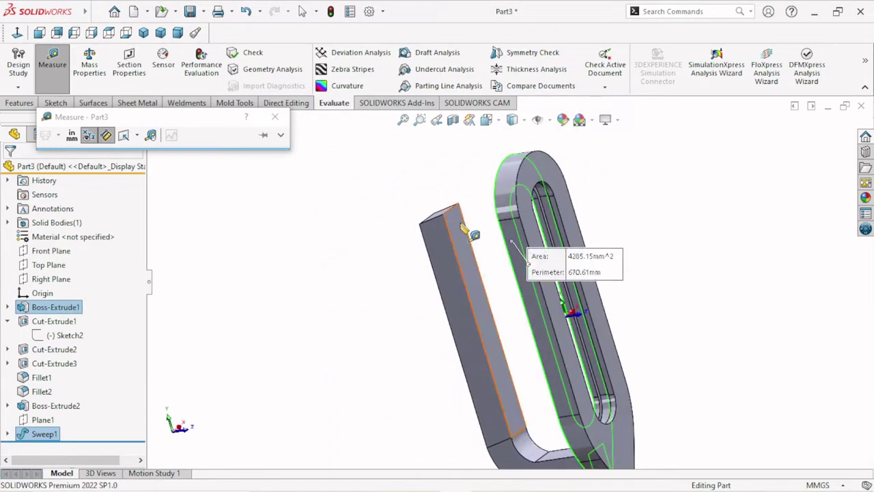
{"action": "left_click", "coordinate": [466, 232]}
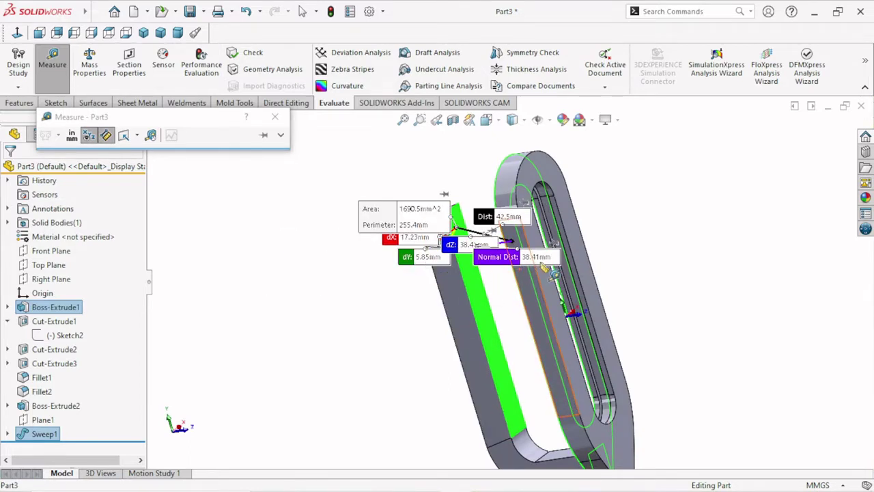
{"action": "scroll", "coordinate": [546, 270], "scroll_direction": "down", "scroll_amount": 2}
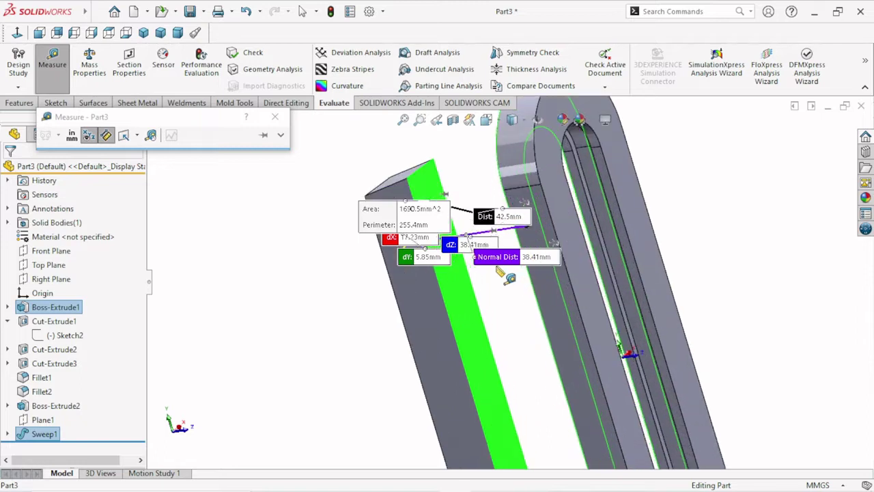
{"action": "scroll", "coordinate": [522, 273], "scroll_direction": "down", "scroll_amount": 2}
{"action": "scroll", "coordinate": [502, 279], "scroll_direction": "down", "scroll_amount": 2}
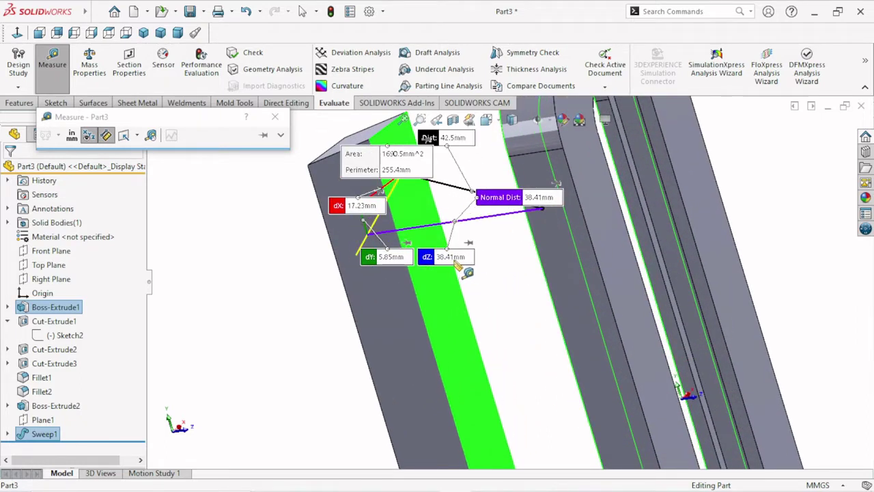
{"action": "scroll", "coordinate": [451, 271], "scroll_direction": "up", "scroll_amount": 2}
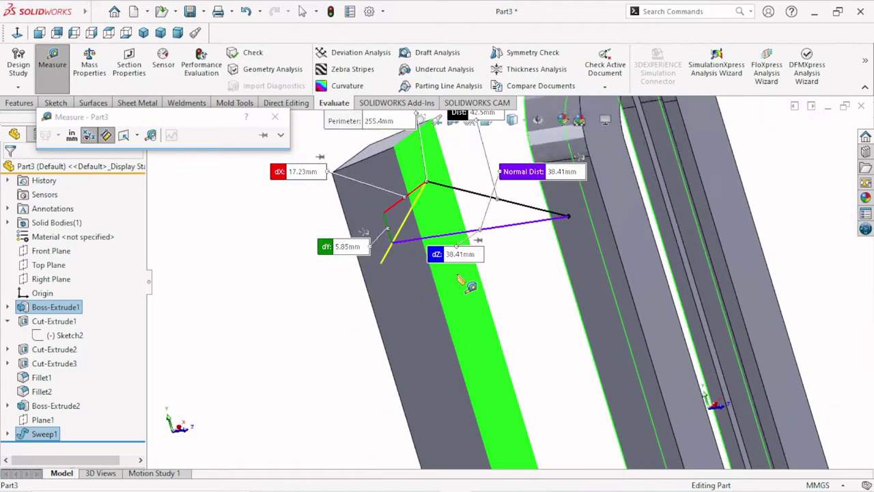
{"action": "scroll", "coordinate": [472, 283], "scroll_direction": "up", "scroll_amount": 2}
{"action": "scroll", "coordinate": [531, 301], "scroll_direction": "down", "scroll_amount": 2}
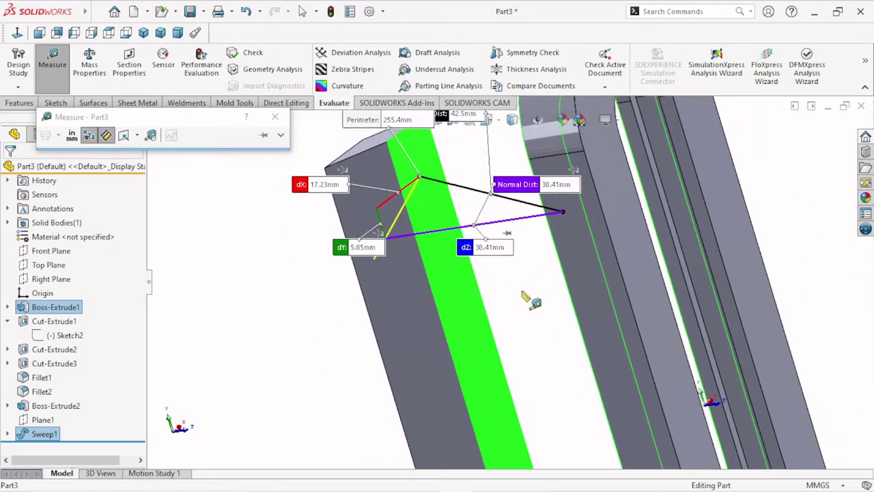
{"action": "middle_click_drag", "start_coordinate": [514, 288], "coordinate": [581, 324]}
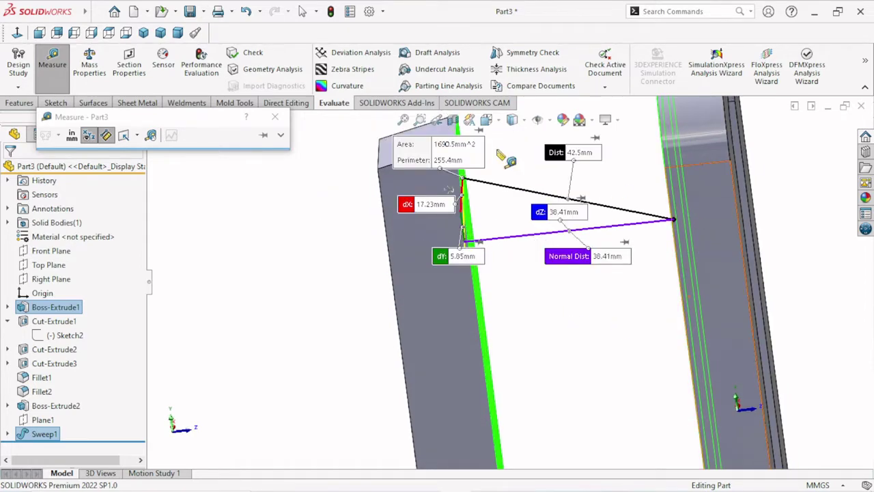
{"action": "left_click", "coordinate": [277, 126]}
{"action": "scroll", "coordinate": [469, 293], "scroll_direction": "up", "scroll_amount": 3}
{"action": "scroll", "coordinate": [546, 315], "scroll_direction": "up", "scroll_amount": 2}
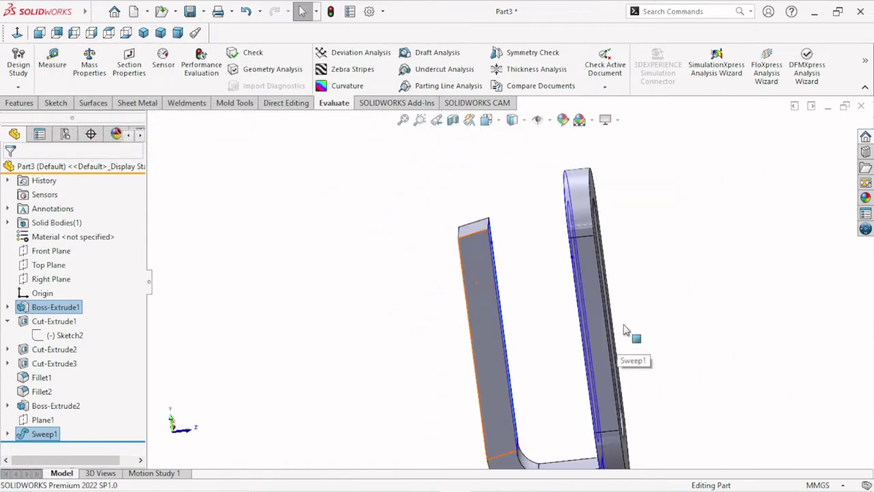
{"action": "scroll", "coordinate": [642, 340], "scroll_direction": "up", "scroll_amount": 2}
{"action": "mouse_move", "coordinate": [652, 345]}
{"action": "middle_mouse_down"}
{"action": "mouse_move", "coordinate": [606, 368]}
{"action": "mouse_move", "coordinate": [586, 347]}
{"action": "middle_mouse_up"}
{"action": "scroll", "coordinate": [663, 332], "scroll_direction": "down", "scroll_amount": 2}
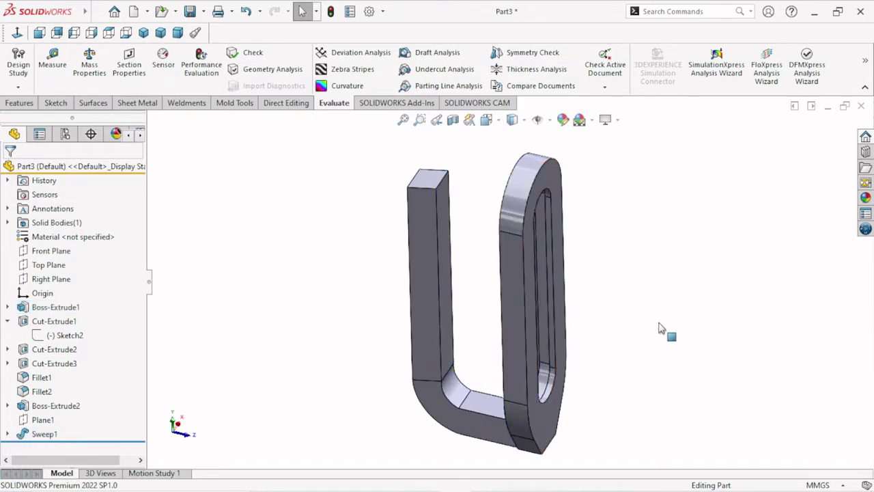
{"action": "scroll", "coordinate": [513, 284], "scroll_direction": "down", "scroll_amount": 2}
{"action": "scroll", "coordinate": [511, 276], "scroll_direction": "up", "scroll_amount": 3}
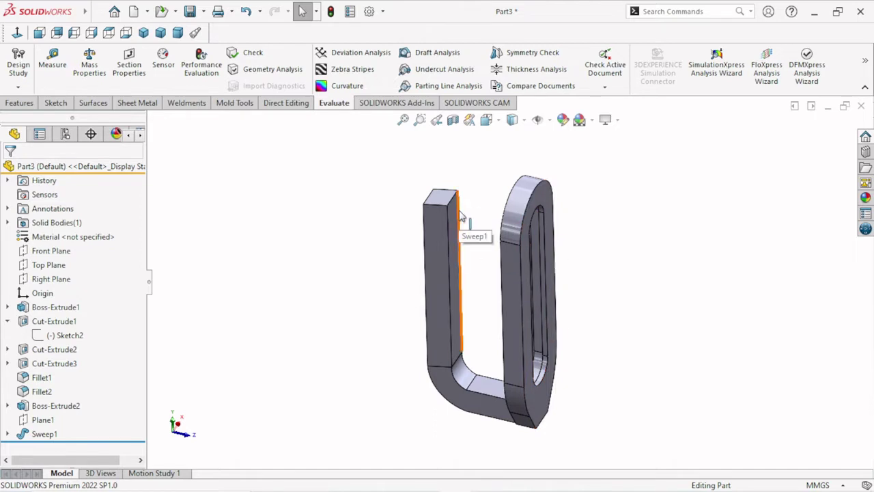
{"action": "mouse_move", "coordinate": [594, 281]}
{"action": "middle_mouse_down"}
{"action": "mouse_move", "coordinate": [583, 228]}
{"action": "mouse_move", "coordinate": [589, 231]}
{"action": "middle_mouse_up"}
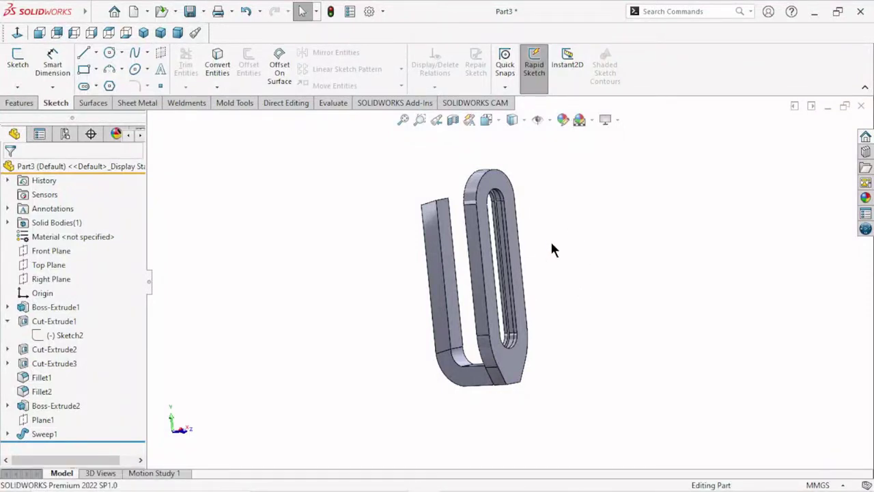
{"action": "middle_click_drag", "start_coordinate": [574, 254], "coordinate": [446, 314]}
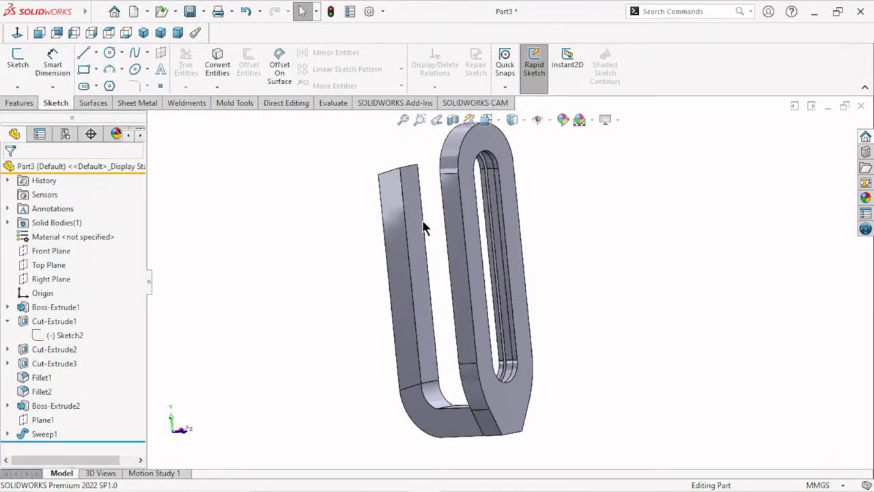
Start Sketch9 on the plain leg's inner face and orbit to face the slotted plate
{"action": "left_click", "coordinate": [409, 207]}
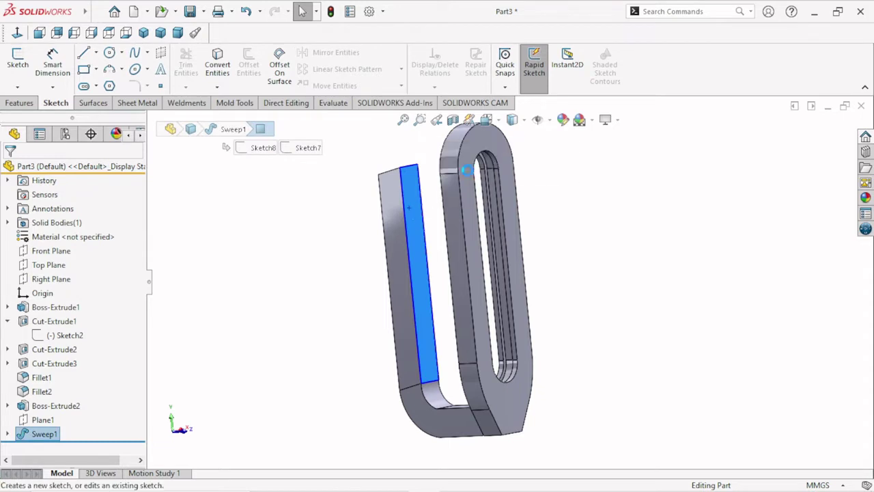
{"action": "left_click", "coordinate": [110, 52]}
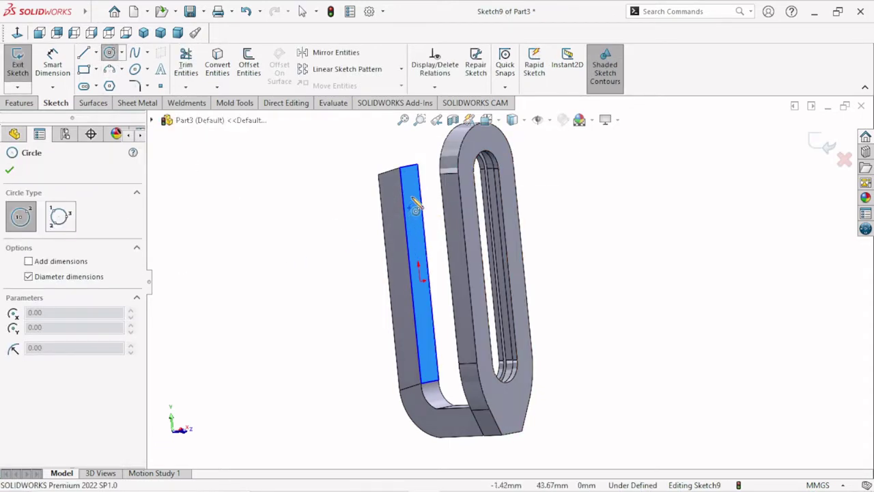
{"action": "mouse_move", "coordinate": [550, 225]}
{"action": "middle_mouse_down"}
{"action": "mouse_move", "coordinate": [535, 196]}
{"action": "mouse_move", "coordinate": [492, 228]}
{"action": "mouse_move", "coordinate": [498, 220]}
{"action": "middle_mouse_up"}
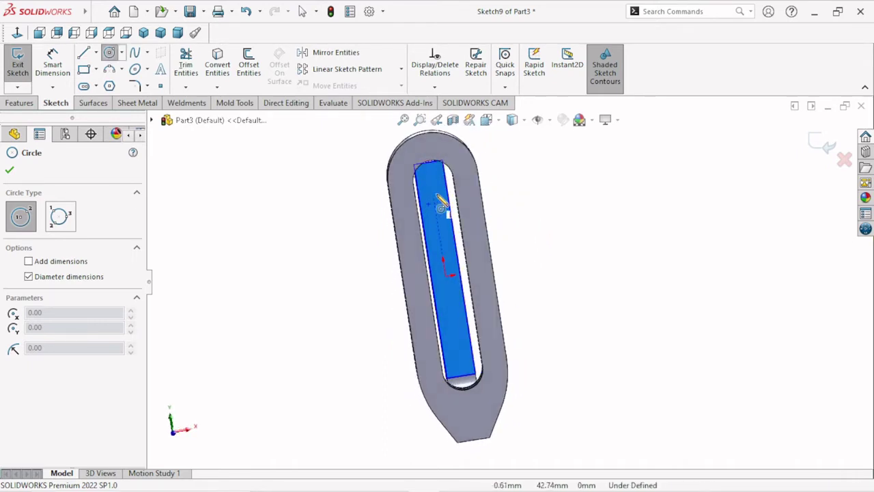
{"action": "scroll", "coordinate": [456, 228], "scroll_direction": "down", "scroll_amount": 2}
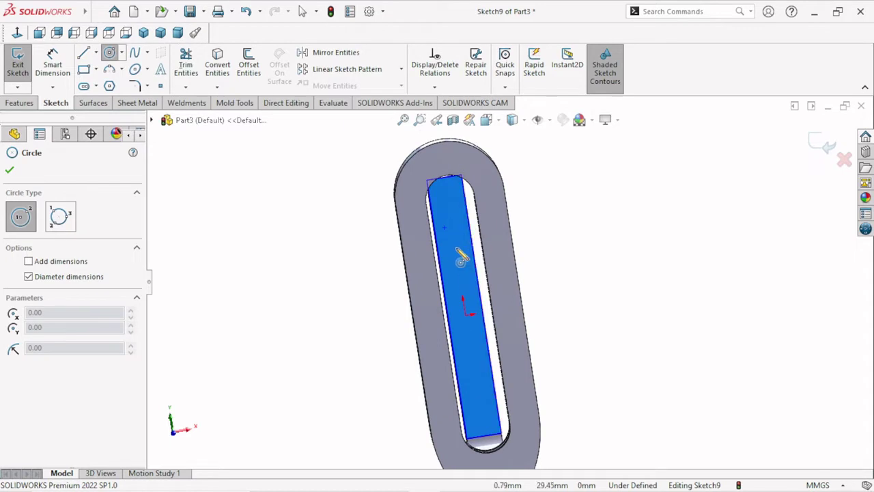
{"action": "scroll", "coordinate": [462, 257], "scroll_direction": "down", "scroll_amount": 1}
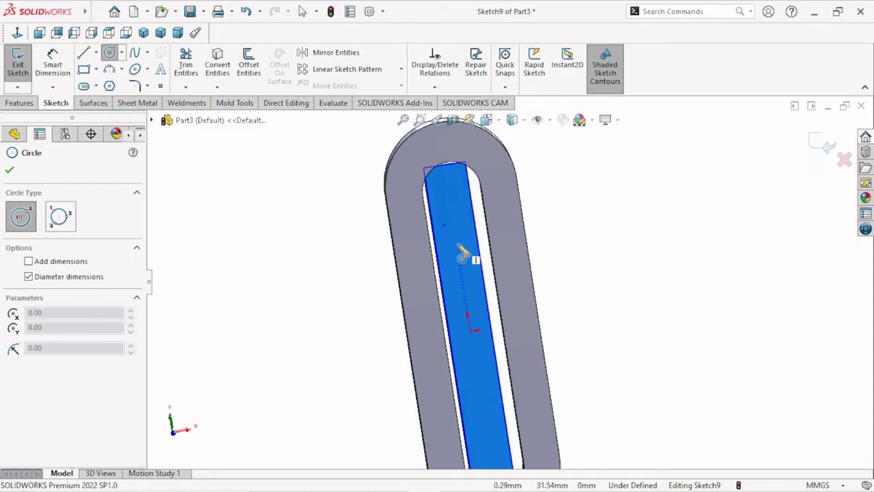
Draw a construction centerline from the origin up to the slot's rounded top
{"action": "left_click", "coordinate": [97, 52]}
{"action": "left_click", "coordinate": [103, 84]}
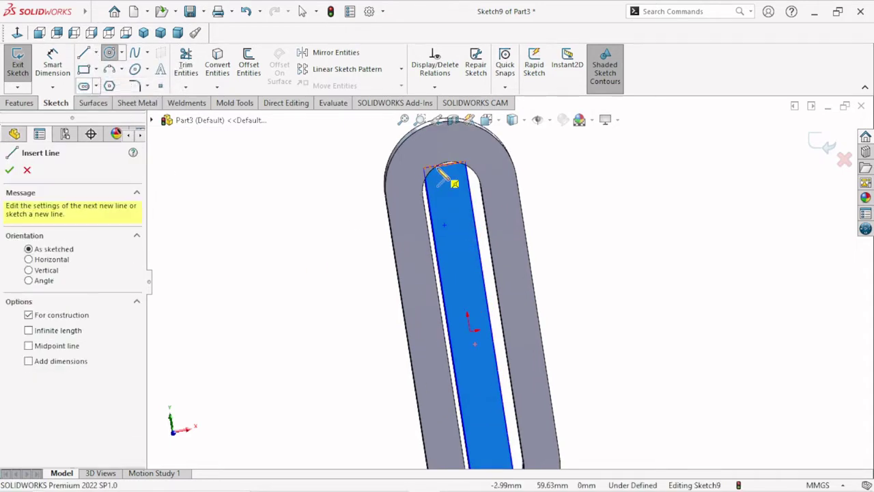
{"action": "left_click", "coordinate": [470, 332]}
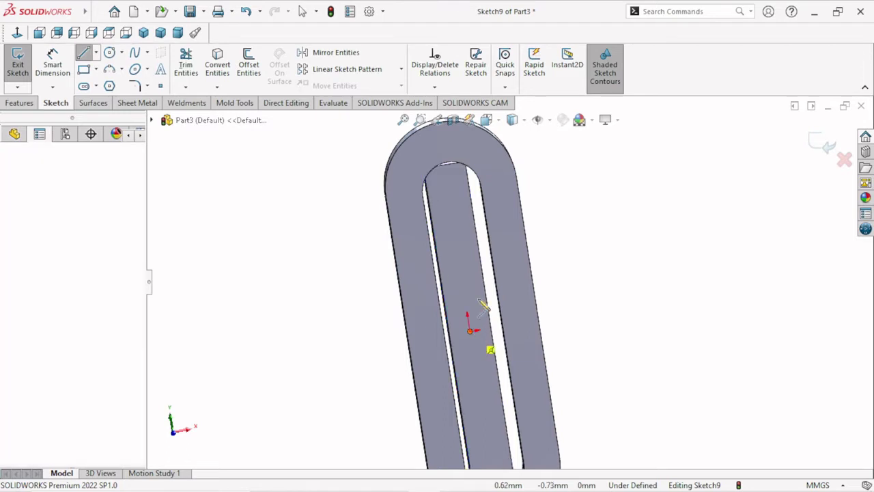
{"action": "left_click", "coordinate": [445, 166]}
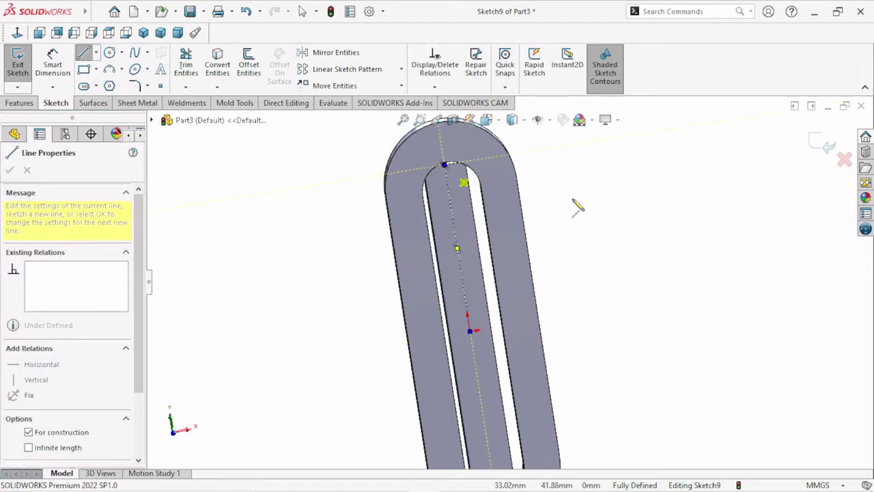
{"action": "right_click", "coordinate": [601, 180]}
{"action": "left_click", "coordinate": [619, 187]}
{"action": "key", "text": "Escape"}
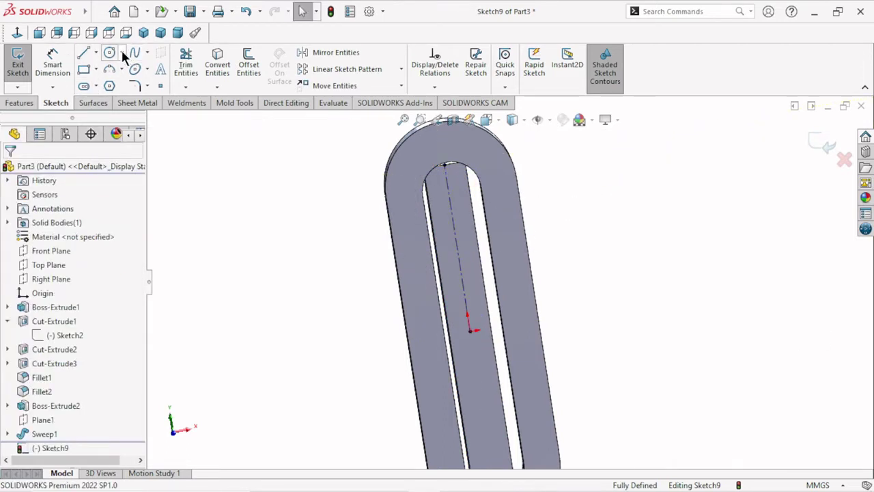
Draw a circle centred on the construction centerline
{"action": "left_click", "coordinate": [109, 52]}
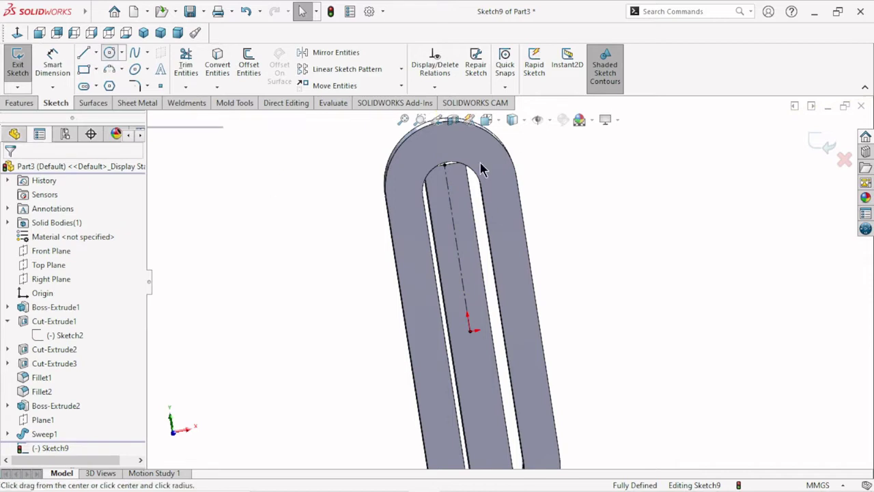
{"action": "left_click", "coordinate": [450, 203]}
{"action": "left_click", "coordinate": [476, 208]}
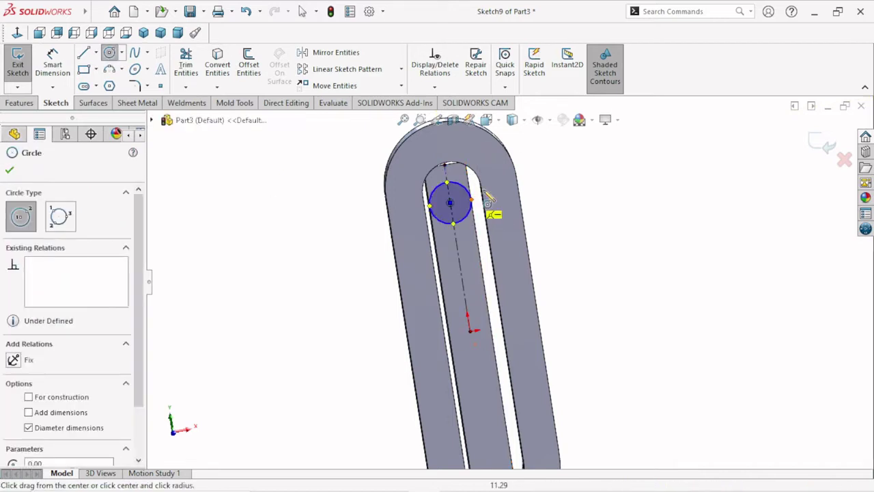
{"action": "right_click", "coordinate": [551, 170]}
{"action": "left_click", "coordinate": [555, 171]}
{"action": "scroll", "coordinate": [461, 237], "scroll_direction": "down", "scroll_amount": 2}
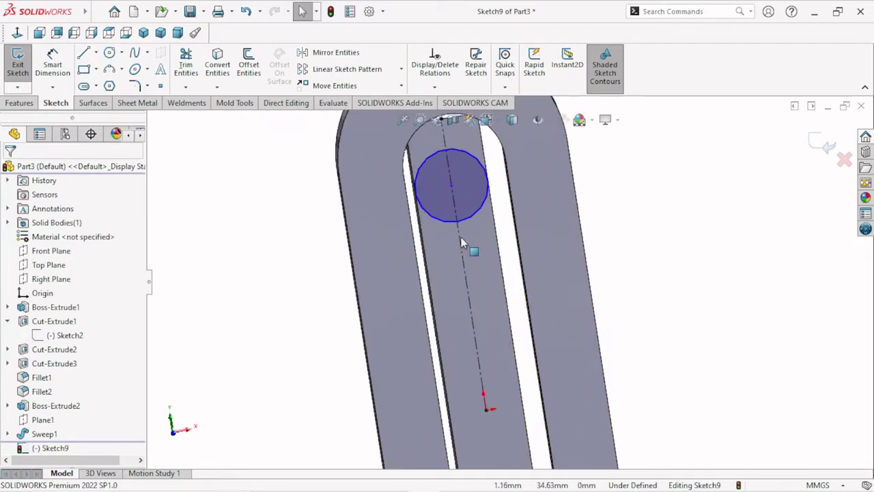
{"action": "scroll", "coordinate": [469, 246], "scroll_direction": "down", "scroll_amount": 2}
Dimension the circle's diameter to 22 mm
{"action": "left_click", "coordinate": [53, 65]}
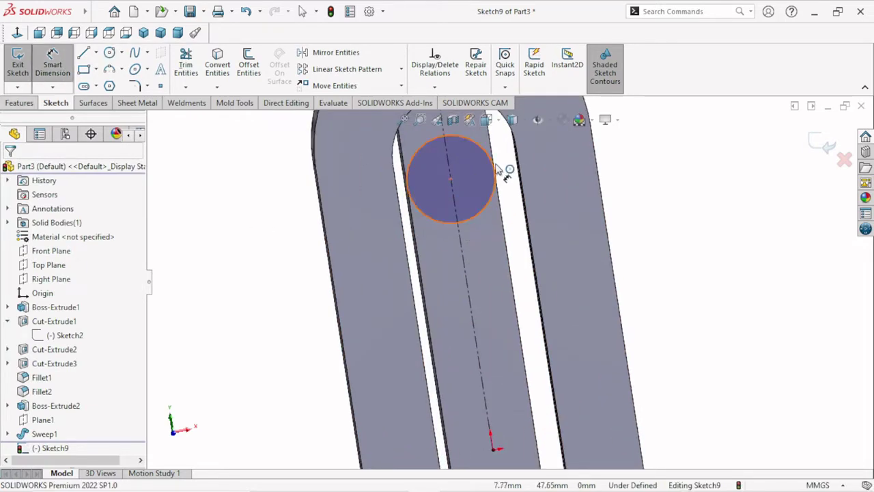
{"action": "left_click", "coordinate": [501, 149]}
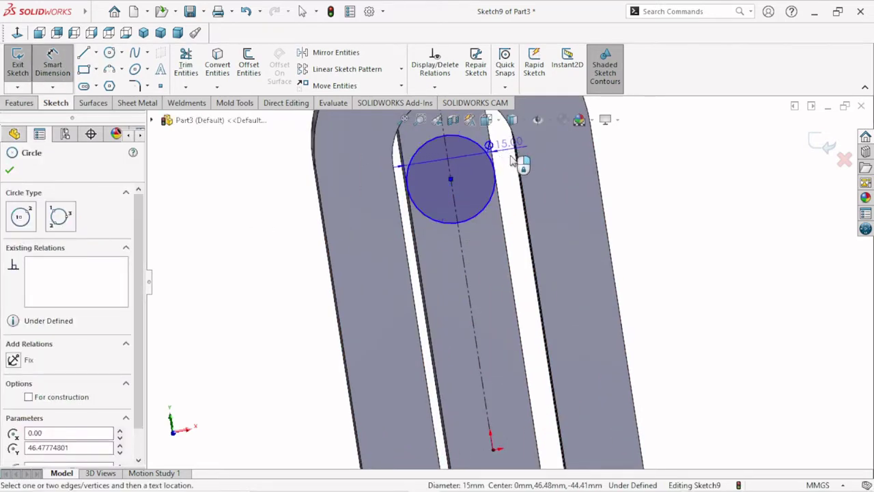
{"action": "left_click", "coordinate": [628, 165]}
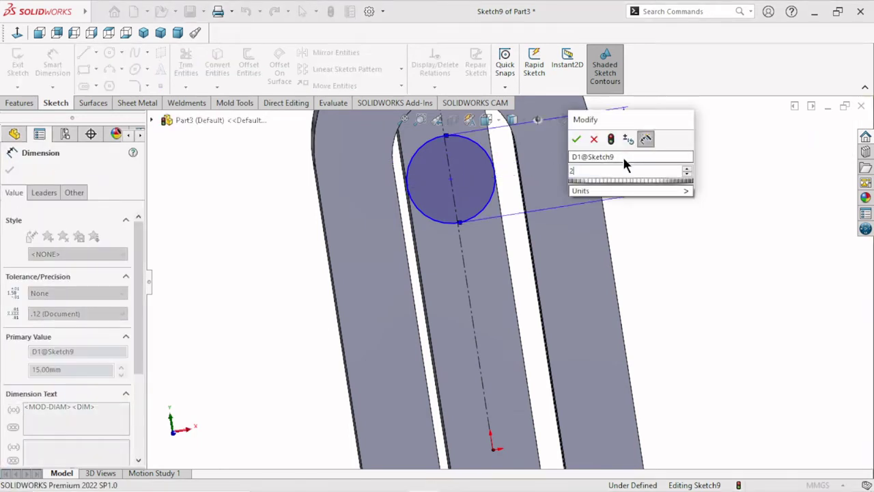
{"action": "type", "text": "22"}
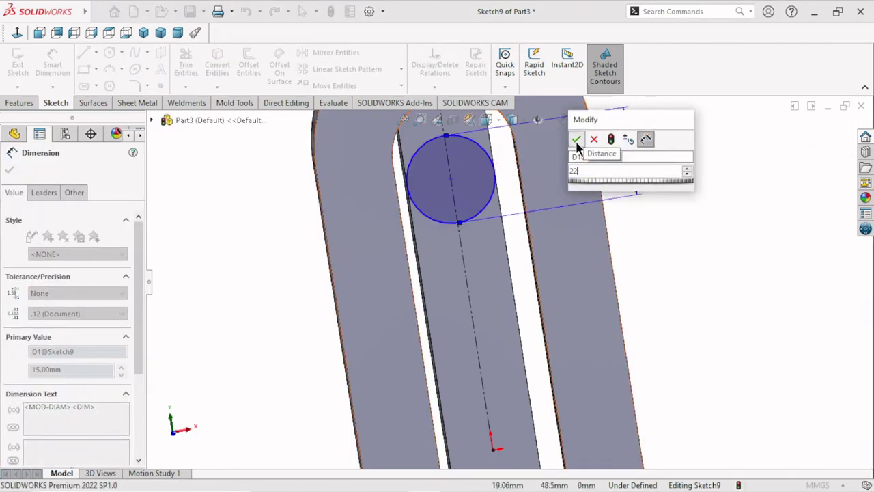
{"action": "left_click", "coordinate": [576, 140]}
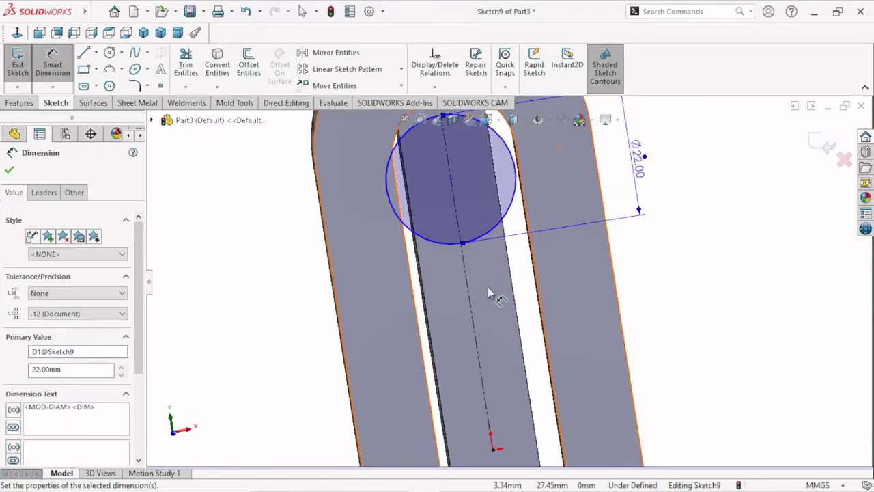
{"action": "scroll", "coordinate": [488, 287], "scroll_direction": "up", "scroll_amount": 3}
{"action": "scroll", "coordinate": [506, 307], "scroll_direction": "down", "scroll_amount": 2}
{"action": "scroll", "coordinate": [502, 321], "scroll_direction": "up", "scroll_amount": 2}
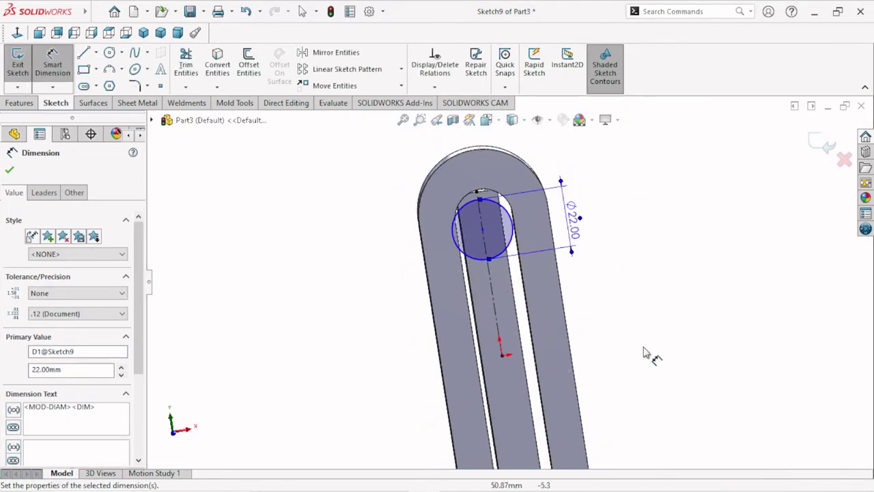
{"action": "mouse_move", "coordinate": [585, 368]}
{"action": "middle_mouse_down"}
{"action": "mouse_move", "coordinate": [728, 327]}
{"action": "mouse_move", "coordinate": [762, 287]}
{"action": "mouse_move", "coordinate": [689, 275]}
{"action": "mouse_move", "coordinate": [644, 328]}
{"action": "mouse_move", "coordinate": [635, 315]}
{"action": "middle_mouse_up"}
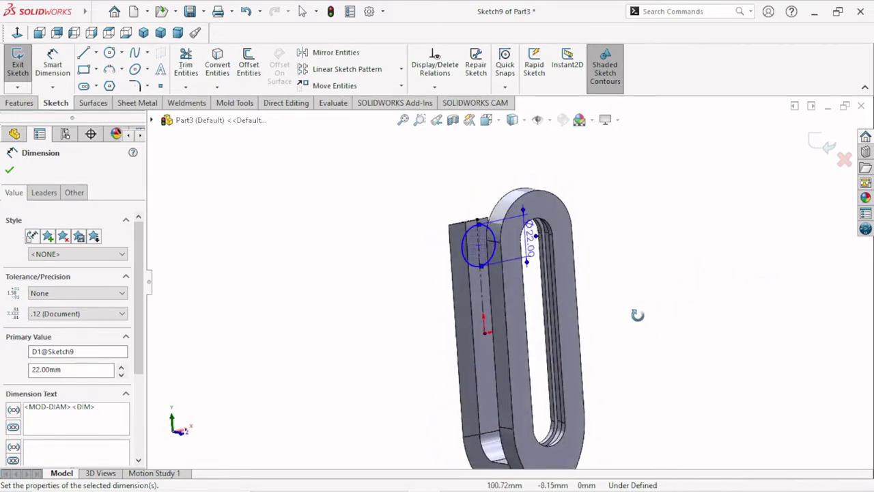
{"action": "middle_click_drag", "start_coordinate": [552, 403], "coordinate": [563, 359]}
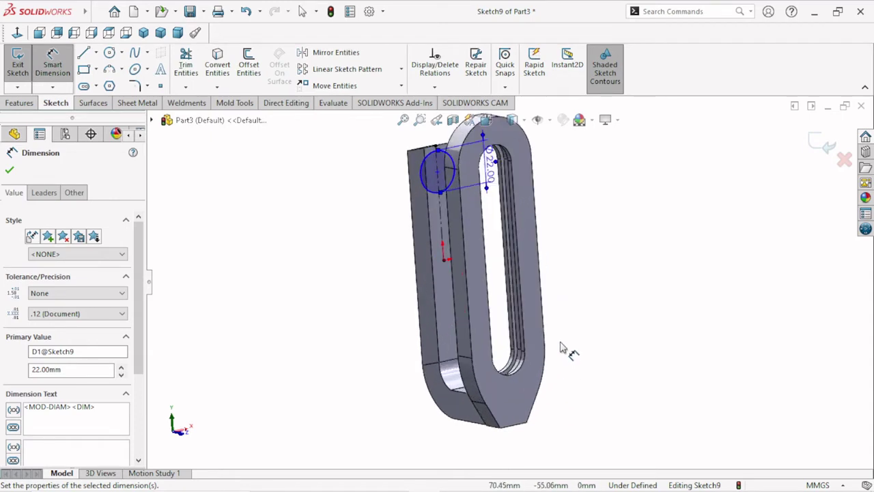
{"action": "mouse_move", "coordinate": [536, 374]}
{"action": "middle_mouse_down"}
{"action": "mouse_move", "coordinate": [556, 332]}
{"action": "mouse_move", "coordinate": [502, 304]}
{"action": "middle_mouse_up"}
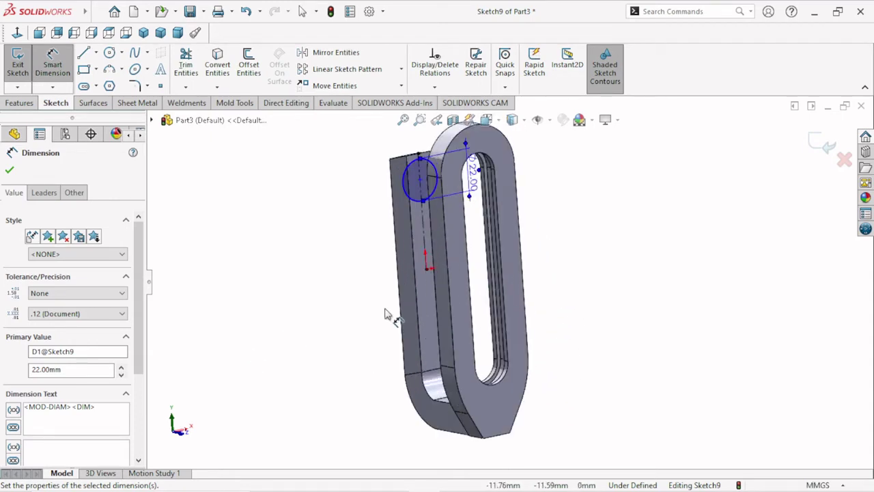
{"action": "scroll", "coordinate": [465, 321], "scroll_direction": "down", "scroll_amount": 2}
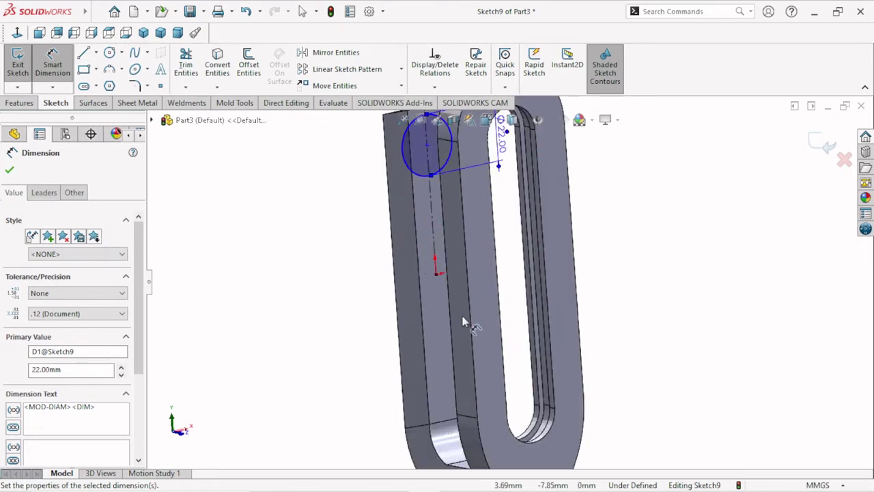
{"action": "scroll", "coordinate": [480, 344], "scroll_direction": "up", "scroll_amount": 3}
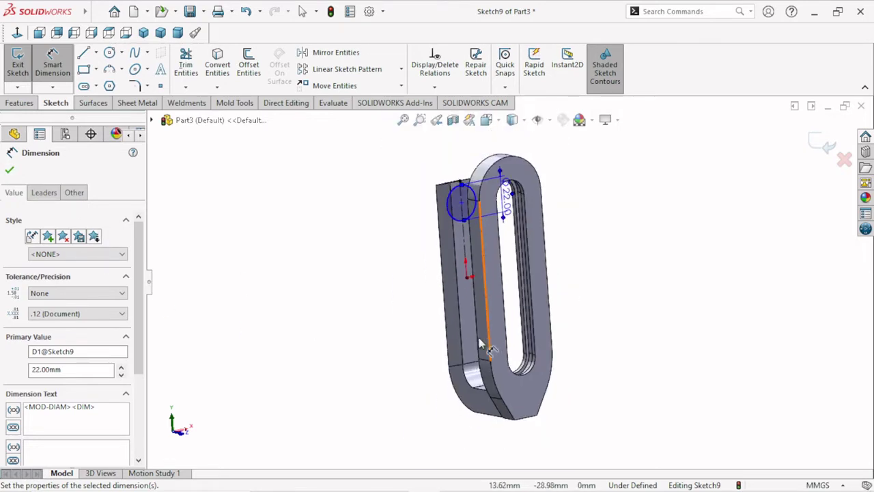
{"action": "left_click", "coordinate": [463, 205]}
{"action": "mouse_move", "coordinate": [494, 453]}
{"action": "middle_mouse_down"}
{"action": "mouse_move", "coordinate": [505, 412]}
{"action": "mouse_move", "coordinate": [533, 406]}
{"action": "middle_mouse_up"}
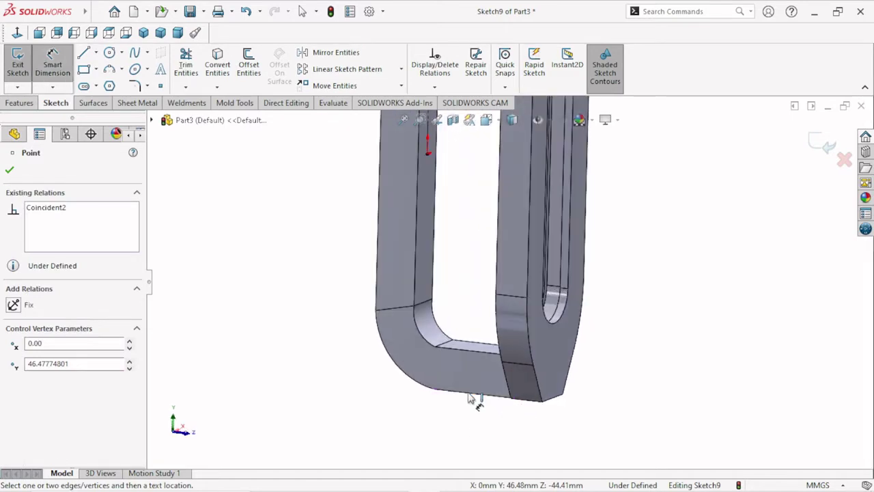
{"action": "key", "text": "f"}
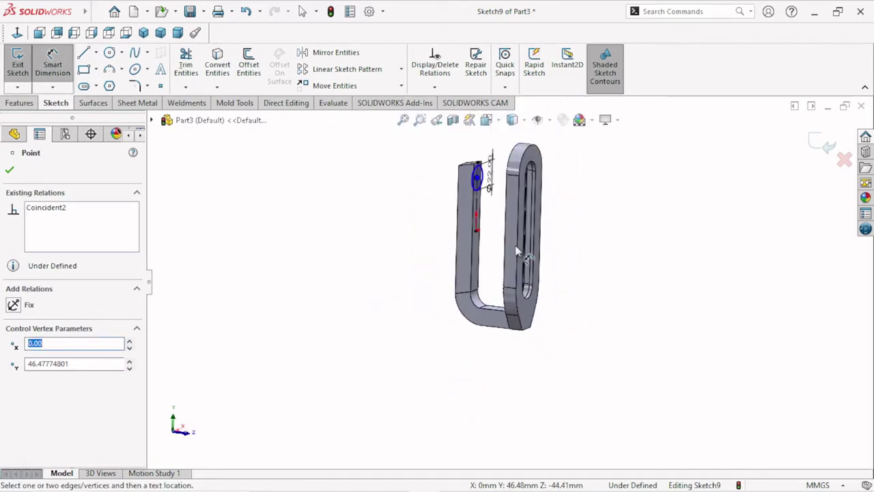
{"action": "scroll", "coordinate": [481, 238], "scroll_direction": "down", "scroll_amount": 2}
{"action": "scroll", "coordinate": [482, 237], "scroll_direction": "down", "scroll_amount": 2}
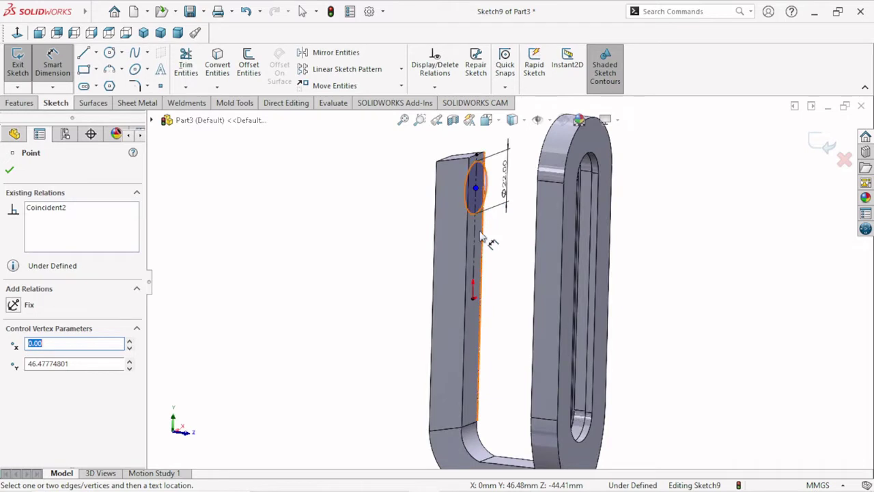
{"action": "left_click", "coordinate": [9, 172]}
{"action": "mouse_move", "coordinate": [504, 299]}
{"action": "middle_mouse_down"}
{"action": "mouse_move", "coordinate": [653, 316]}
{"action": "mouse_move", "coordinate": [644, 289]}
{"action": "mouse_move", "coordinate": [632, 318]}
{"action": "middle_mouse_up"}
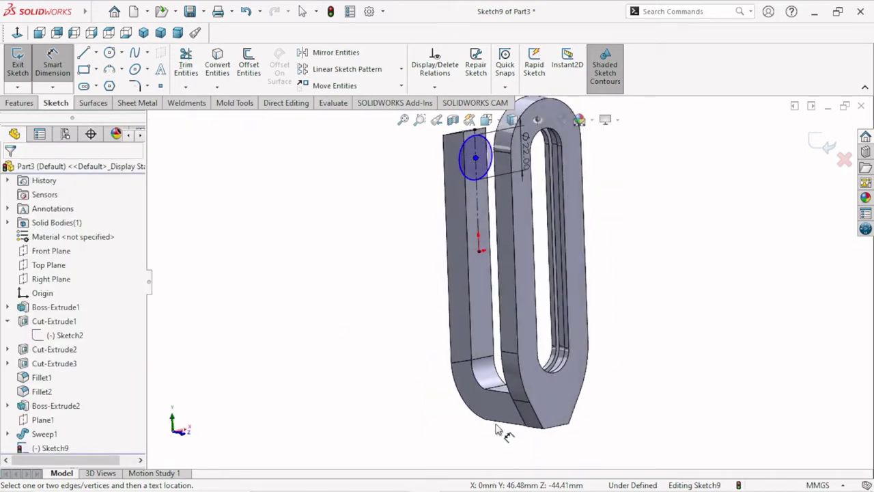
{"action": "left_click", "coordinate": [500, 351]}
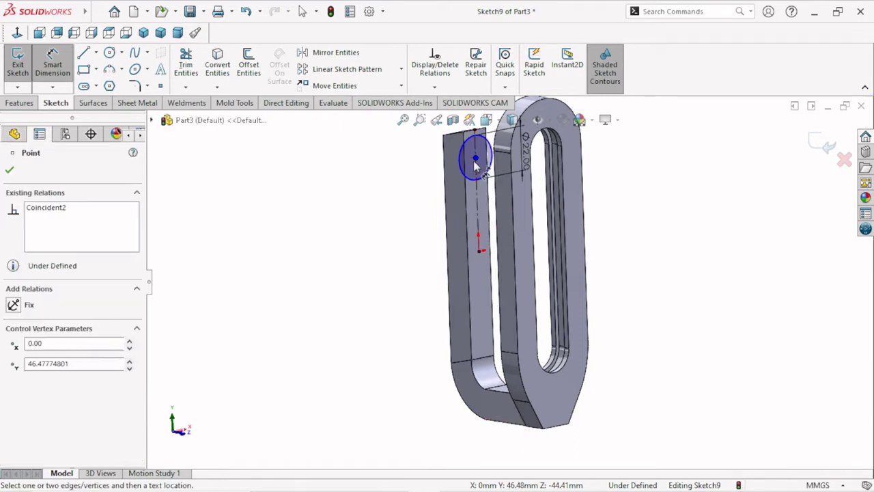
{"action": "left_click", "coordinate": [420, 171]}
{"action": "mouse_move", "coordinate": [419, 172]}
{"action": "middle_mouse_down"}
{"action": "mouse_move", "coordinate": [478, 225]}
{"action": "mouse_move", "coordinate": [518, 285]}
{"action": "middle_mouse_up"}
{"action": "right_click", "coordinate": [611, 239]}
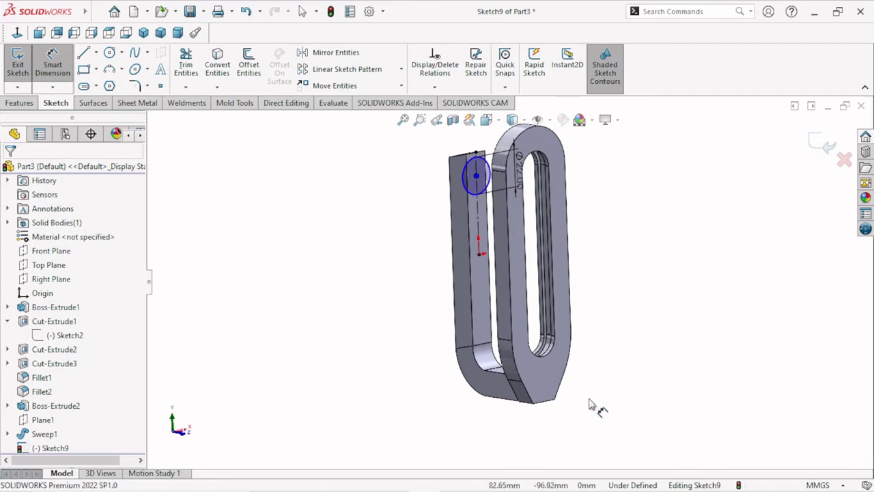
{"action": "scroll", "coordinate": [592, 403], "scroll_direction": "up", "scroll_amount": 2}
{"action": "scroll", "coordinate": [547, 342], "scroll_direction": "down", "scroll_amount": 3}
{"action": "scroll", "coordinate": [483, 290], "scroll_direction": "up", "scroll_amount": 2}
{"action": "scroll", "coordinate": [481, 290], "scroll_direction": "up", "scroll_amount": 1}
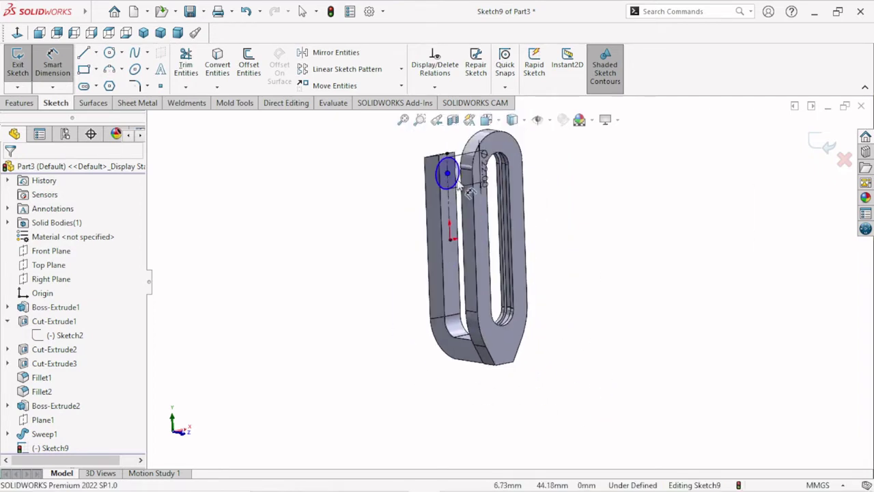
{"action": "scroll", "coordinate": [478, 280], "scroll_direction": "down", "scroll_amount": 2}
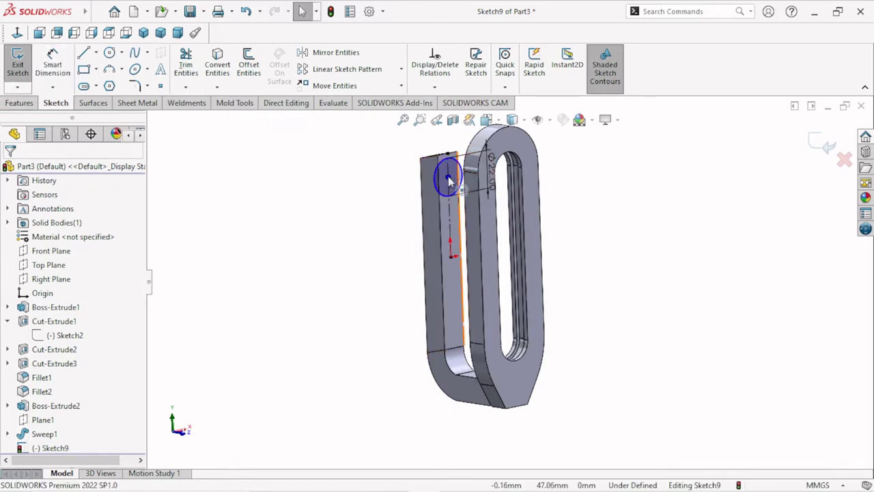
Drag the pin circle's centre lower along the construction line and fit the part in view
{"action": "mouse_move", "coordinate": [449, 175]}
{"action": "left_mouse_down"}
{"action": "mouse_move", "coordinate": [442, 208]}
{"action": "mouse_move", "coordinate": [440, 198]}
{"action": "left_mouse_up"}
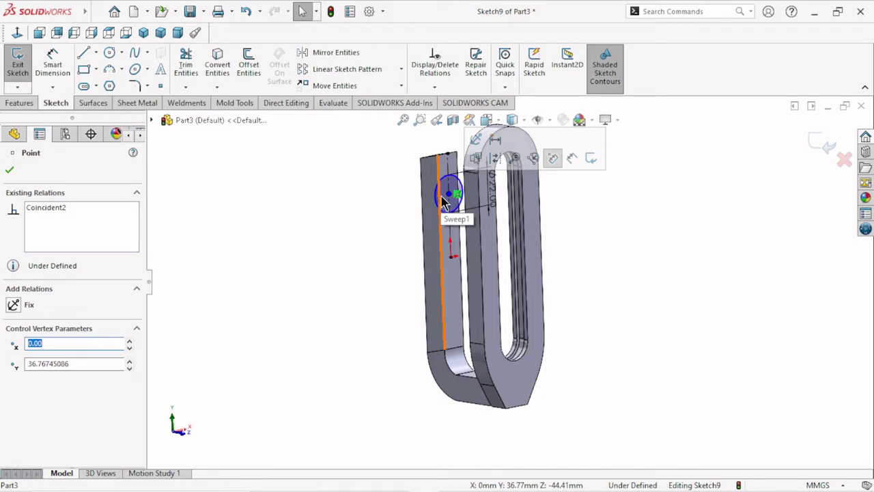
{"action": "scroll", "coordinate": [465, 205], "scroll_direction": "down", "scroll_amount": 2}
{"action": "scroll", "coordinate": [492, 222], "scroll_direction": "down", "scroll_amount": 2}
{"action": "mouse_move", "coordinate": [496, 225]}
{"action": "middle_mouse_down"}
{"action": "mouse_move", "coordinate": [584, 260]}
{"action": "mouse_move", "coordinate": [597, 255]}
{"action": "mouse_move", "coordinate": [591, 242]}
{"action": "mouse_move", "coordinate": [617, 285]}
{"action": "mouse_move", "coordinate": [631, 273]}
{"action": "mouse_move", "coordinate": [590, 300]}
{"action": "middle_mouse_up"}
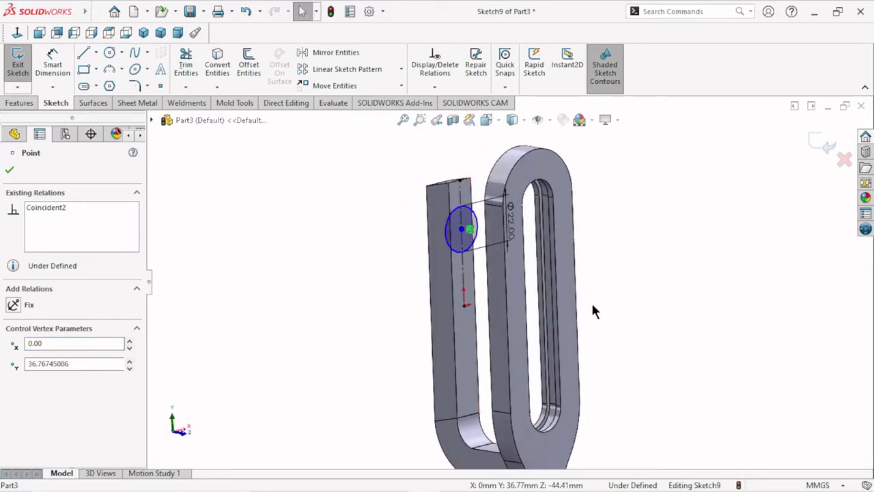
{"action": "scroll", "coordinate": [506, 273], "scroll_direction": "down", "scroll_amount": 2}
{"action": "scroll", "coordinate": [507, 274], "scroll_direction": "down", "scroll_amount": 1}
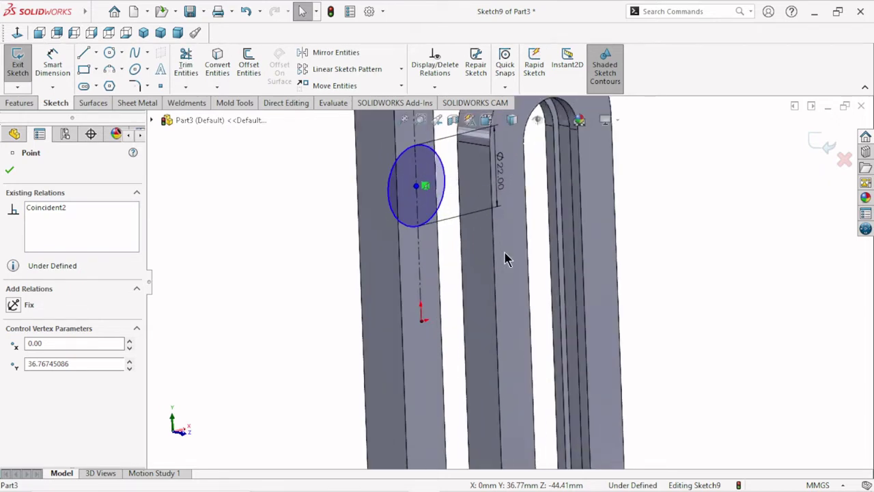
{"action": "scroll", "coordinate": [478, 273], "scroll_direction": "up", "scroll_amount": 3}
{"action": "left_click", "coordinate": [608, 270]}
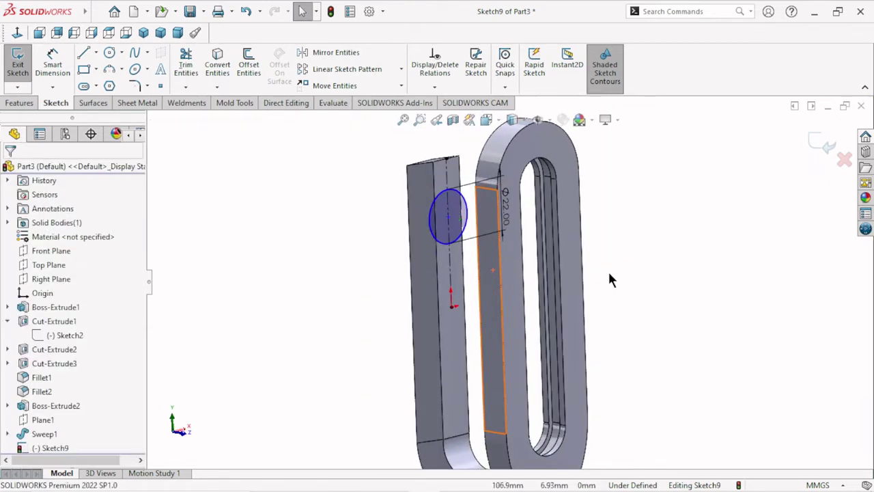
{"action": "scroll", "coordinate": [518, 320], "scroll_direction": "down", "scroll_amount": 2}
{"action": "scroll", "coordinate": [507, 307], "scroll_direction": "up", "scroll_amount": 2}
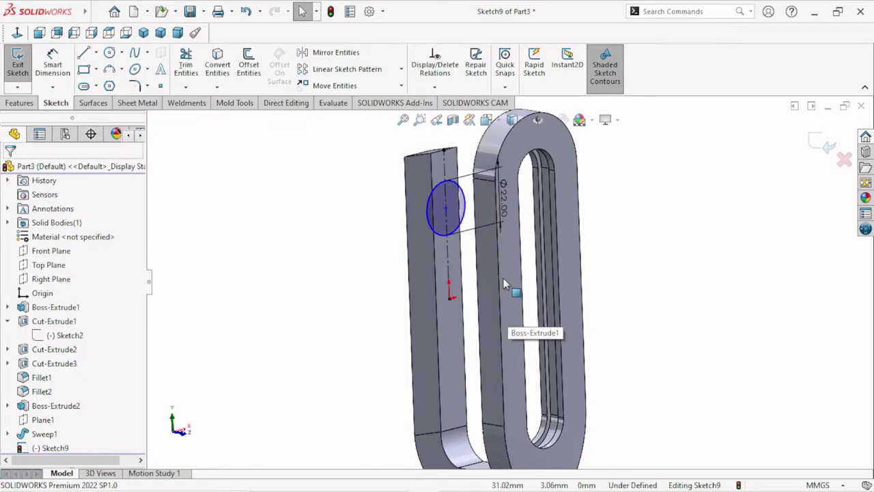
{"action": "scroll", "coordinate": [503, 279], "scroll_direction": "down", "scroll_amount": 2}
{"action": "scroll", "coordinate": [495, 291], "scroll_direction": "up", "scroll_amount": 1}
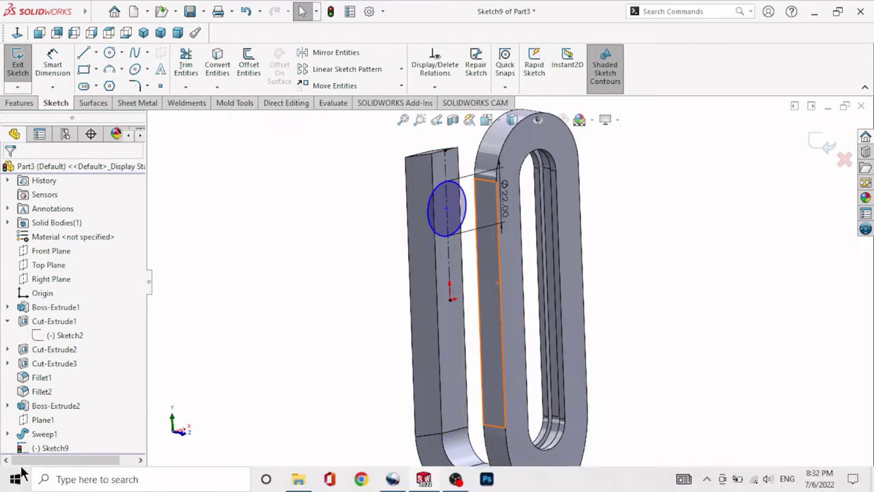
{"action": "key", "text": "f"}
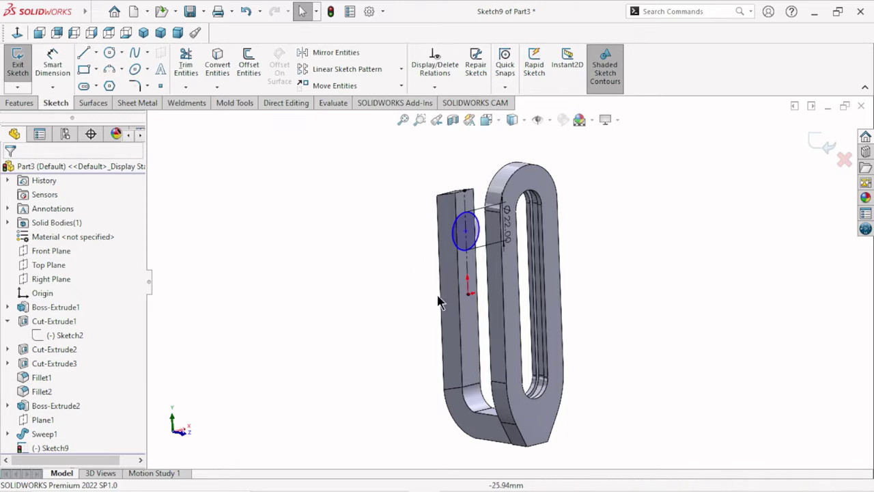
Check the vertical construction line and its lower endpoint
{"action": "left_click", "coordinate": [469, 298]}
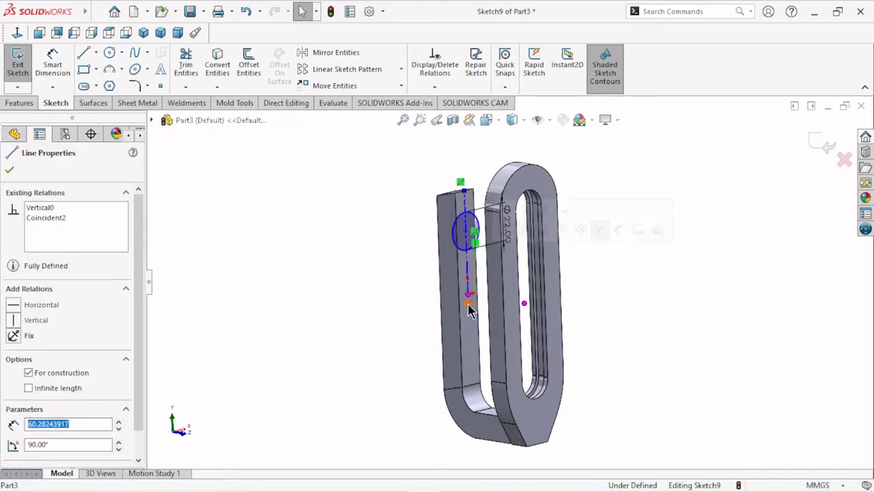
{"action": "left_click", "coordinate": [468, 296]}
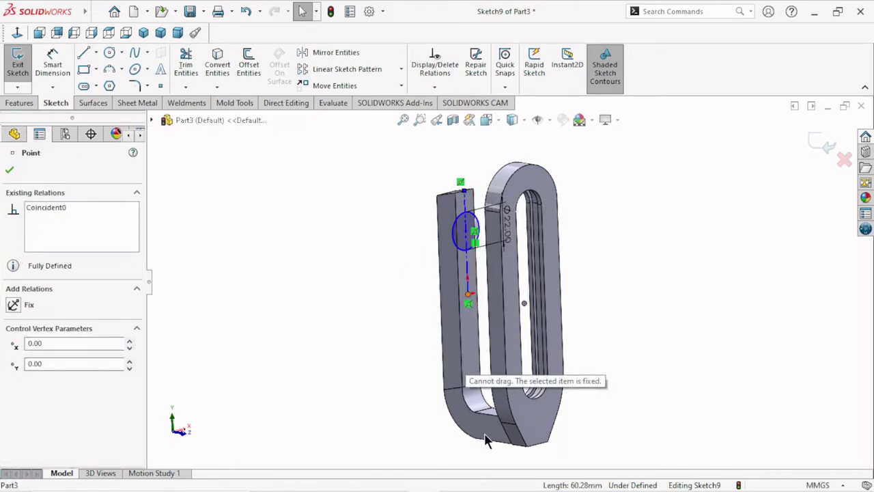
{"action": "scroll", "coordinate": [489, 360], "scroll_direction": "down", "scroll_amount": 2}
{"action": "scroll", "coordinate": [473, 327], "scroll_direction": "up", "scroll_amount": 2}
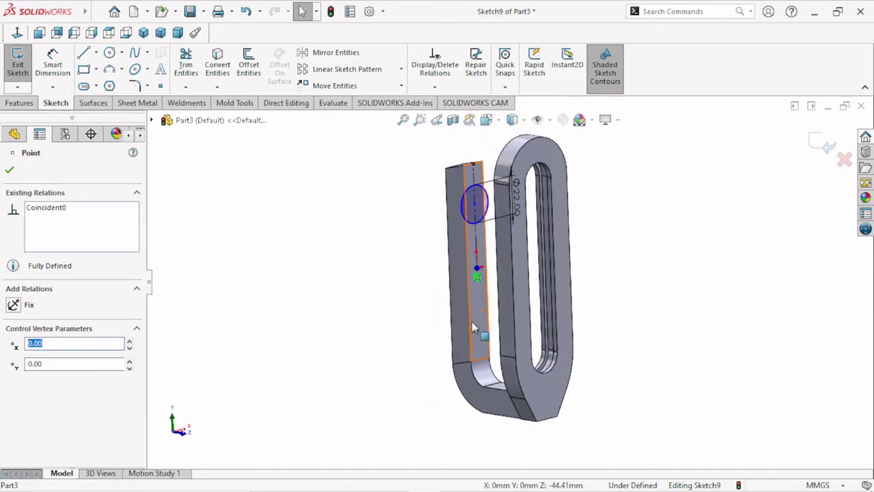
Draw a construction centerline from the origin down to the link's bottom edge
{"action": "left_click", "coordinate": [96, 54]}
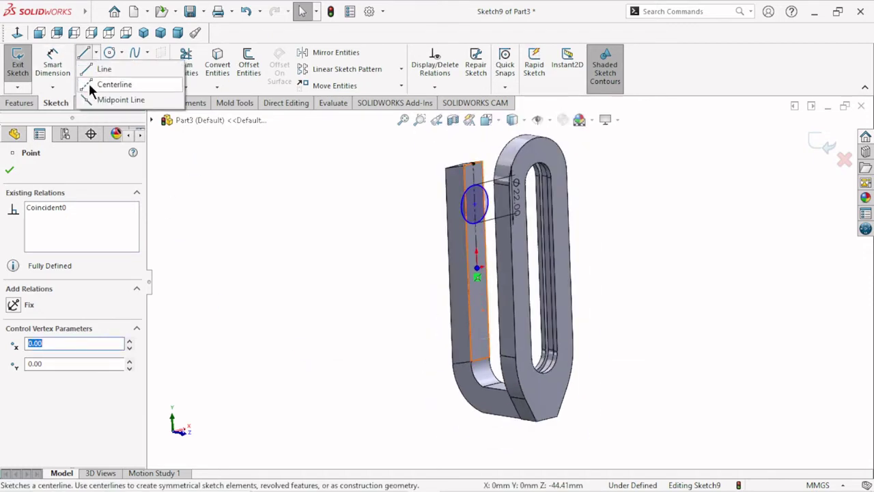
{"action": "left_click", "coordinate": [88, 81]}
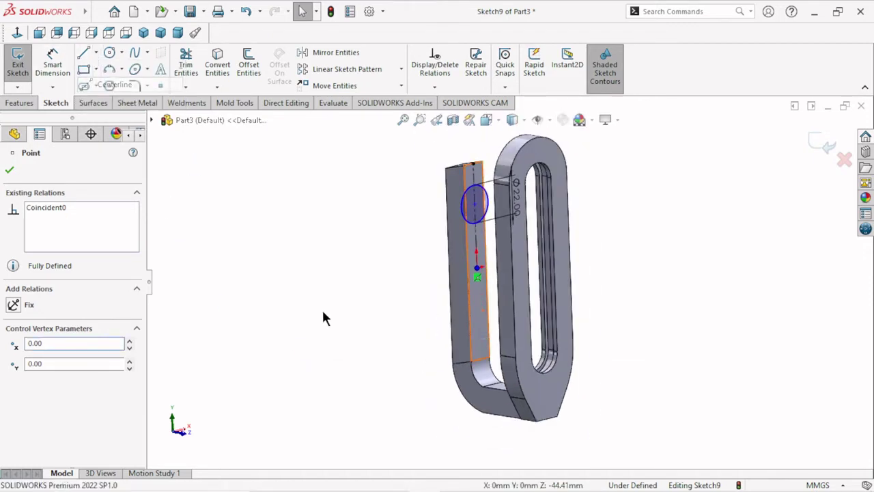
{"action": "left_click", "coordinate": [477, 276]}
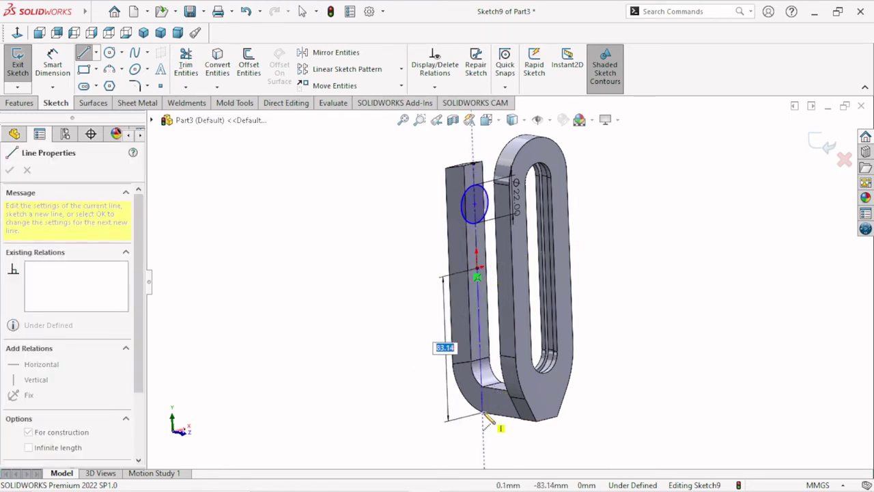
{"action": "scroll", "coordinate": [486, 417], "scroll_direction": "down", "scroll_amount": 3}
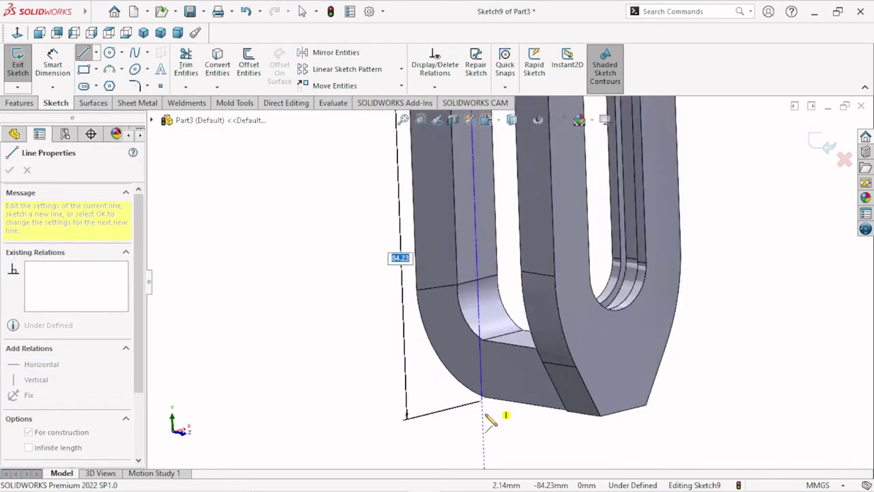
{"action": "scroll", "coordinate": [489, 416], "scroll_direction": "down", "scroll_amount": 2}
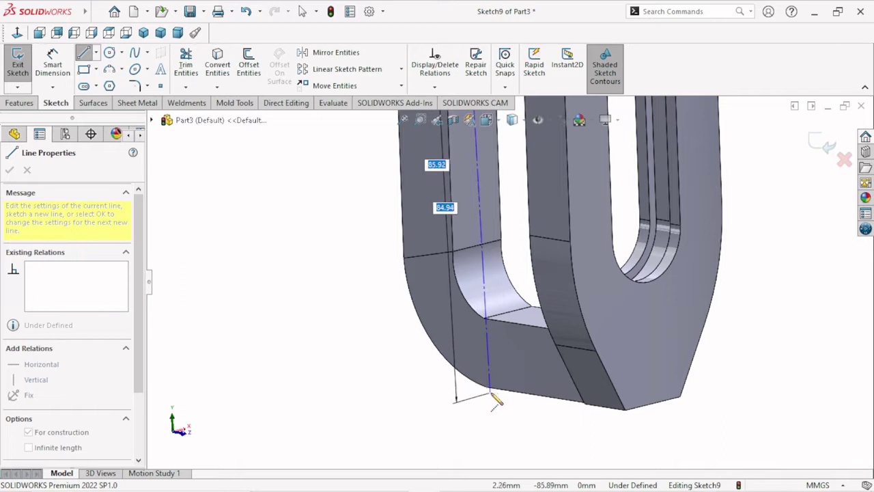
{"action": "scroll", "coordinate": [491, 393], "scroll_direction": "down", "scroll_amount": 3}
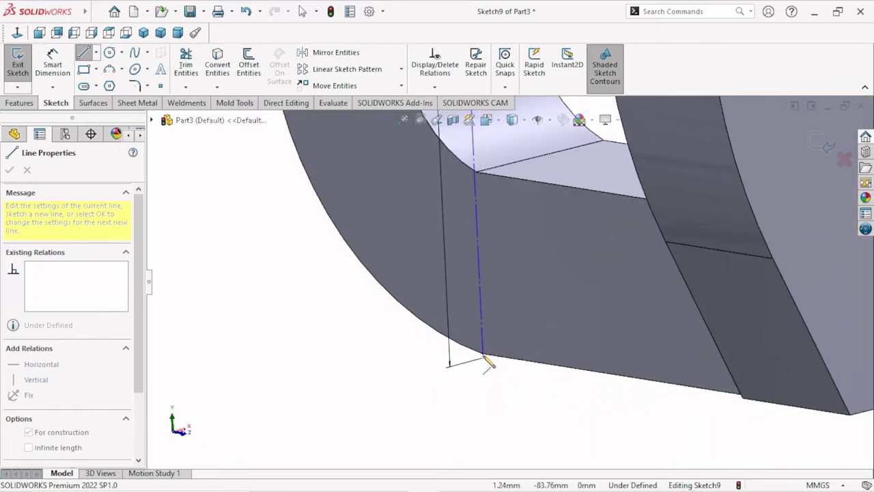
{"action": "left_click", "coordinate": [484, 354]}
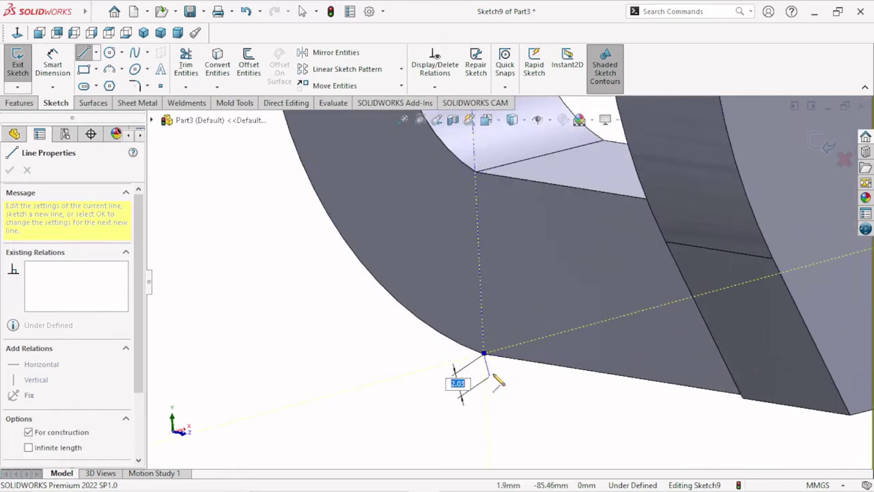
{"action": "right_click", "coordinate": [499, 374]}
{"action": "left_click", "coordinate": [495, 344]}
{"action": "scroll", "coordinate": [496, 344], "scroll_direction": "down", "scroll_amount": 3}
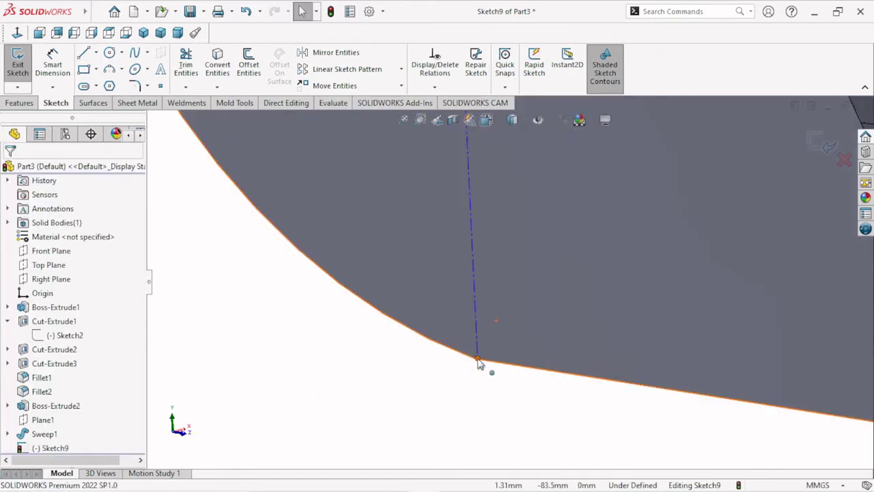
Inspect the centerline's endpoint and the bottom edge, then orbit to see the whole link
{"action": "left_click", "coordinate": [478, 359]}
{"action": "scroll", "coordinate": [495, 398], "scroll_direction": "up", "scroll_amount": 1}
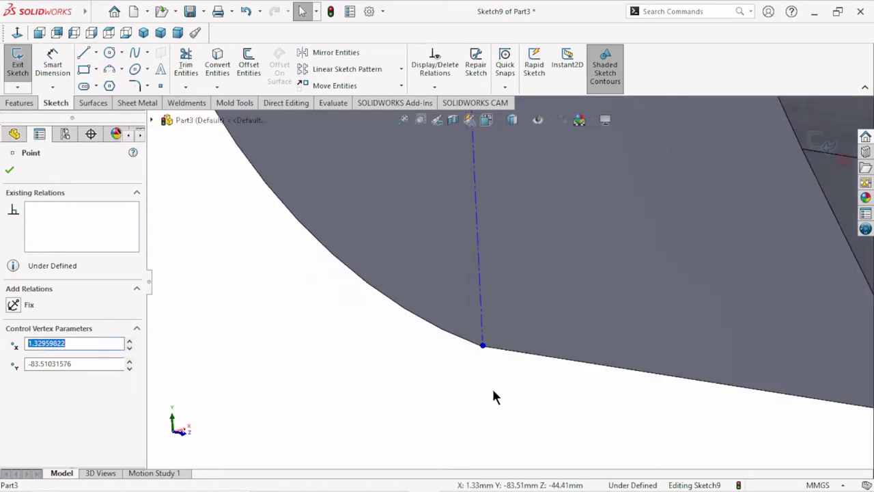
{"action": "scroll", "coordinate": [517, 343], "scroll_direction": "down", "scroll_amount": 1}
{"action": "left_click", "coordinate": [509, 348]}
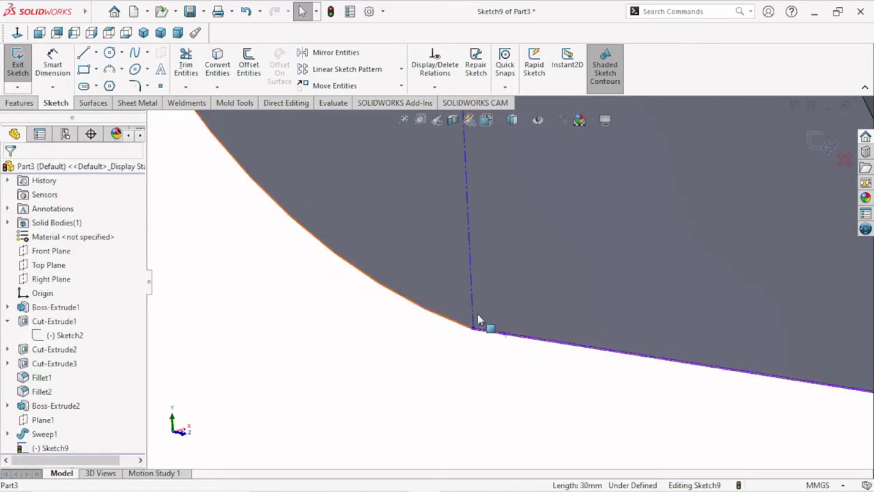
{"action": "left_click", "coordinate": [473, 309], "text": "ctrl"}
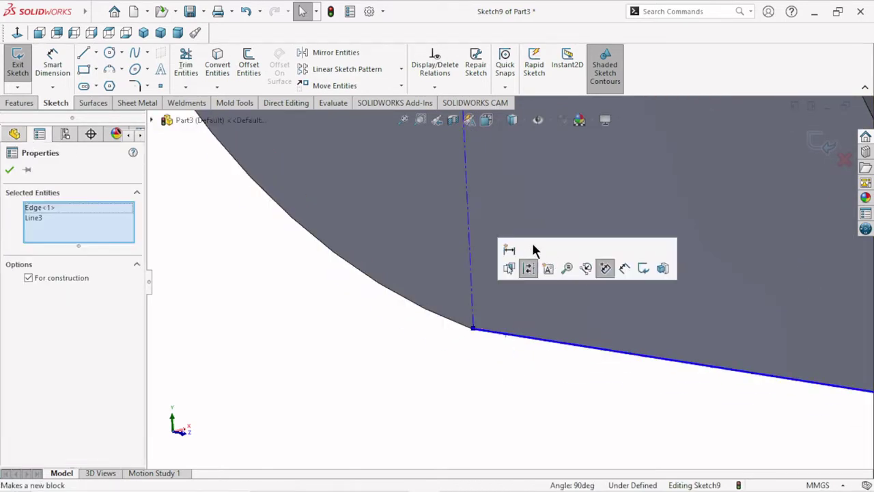
{"action": "left_click", "coordinate": [403, 403]}
{"action": "mouse_move", "coordinate": [465, 326]}
{"action": "middle_mouse_down"}
{"action": "mouse_move", "coordinate": [565, 254]}
{"action": "mouse_move", "coordinate": [628, 261]}
{"action": "mouse_move", "coordinate": [606, 239]}
{"action": "mouse_move", "coordinate": [596, 253]}
{"action": "middle_mouse_up"}
In Front view, make the centerline vertical and snap its lower end to the bottom-edge midpoint
{"action": "left_click", "coordinate": [17, 34]}
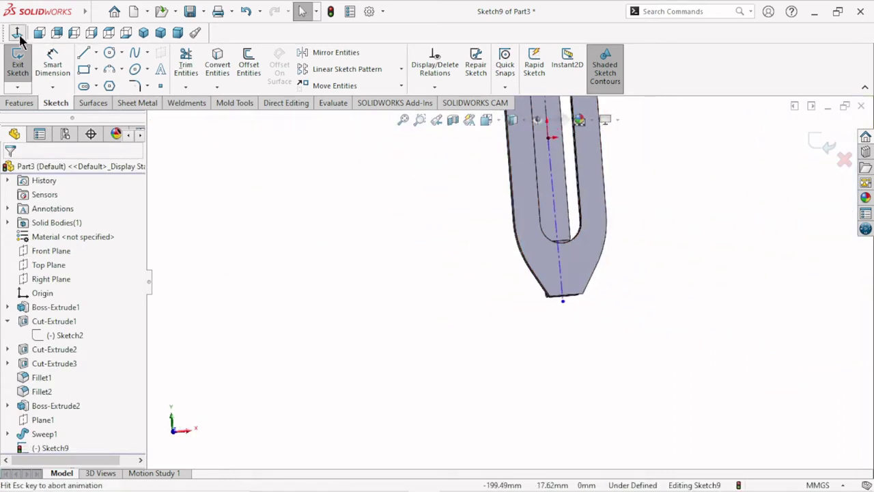
{"action": "scroll", "coordinate": [509, 439], "scroll_direction": "down", "scroll_amount": 2}
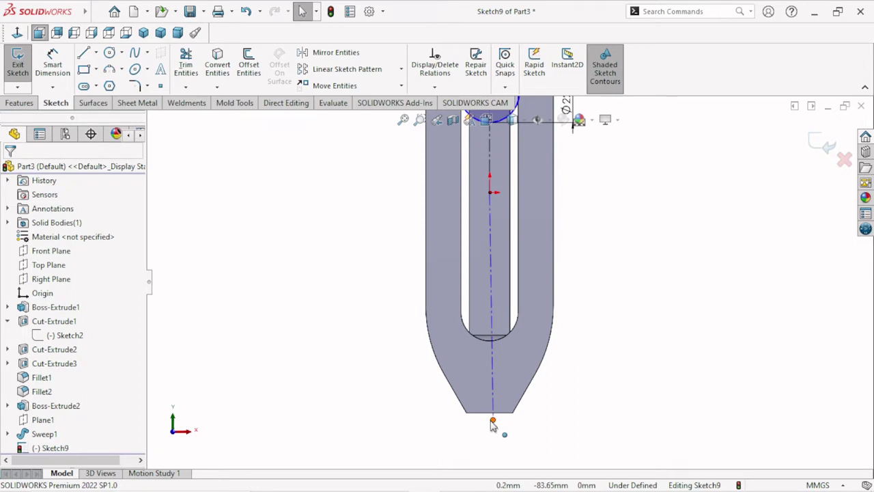
{"action": "scroll", "coordinate": [509, 273], "scroll_direction": "up", "scroll_amount": 1}
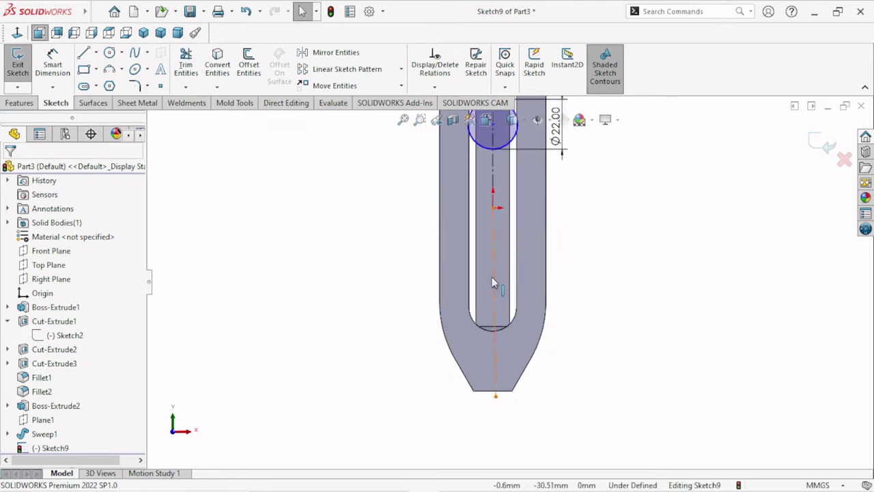
{"action": "left_click", "coordinate": [493, 276]}
{"action": "left_click", "coordinate": [549, 220]}
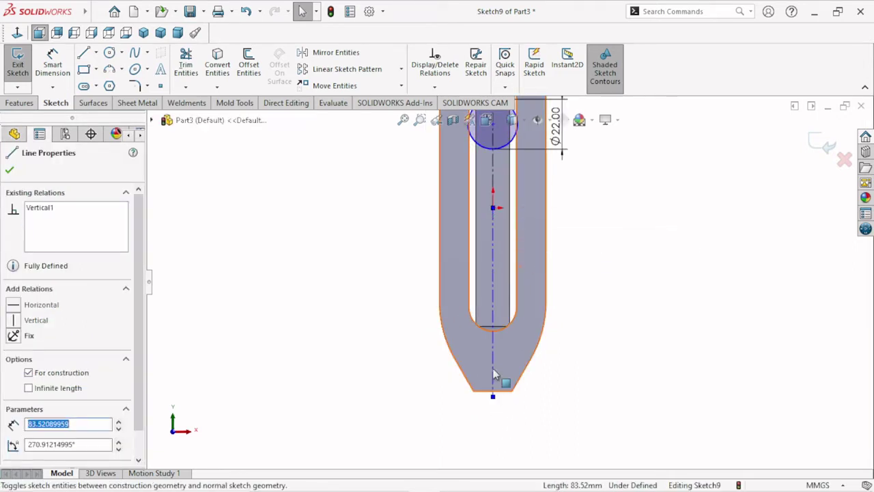
{"action": "left_click", "coordinate": [493, 398]}
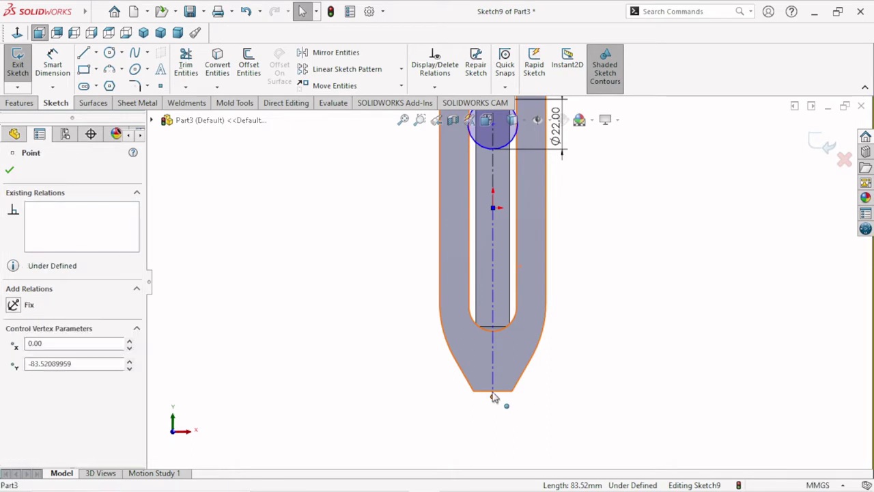
{"action": "left_click_drag", "start_coordinate": [494, 394], "coordinate": [492, 392]}
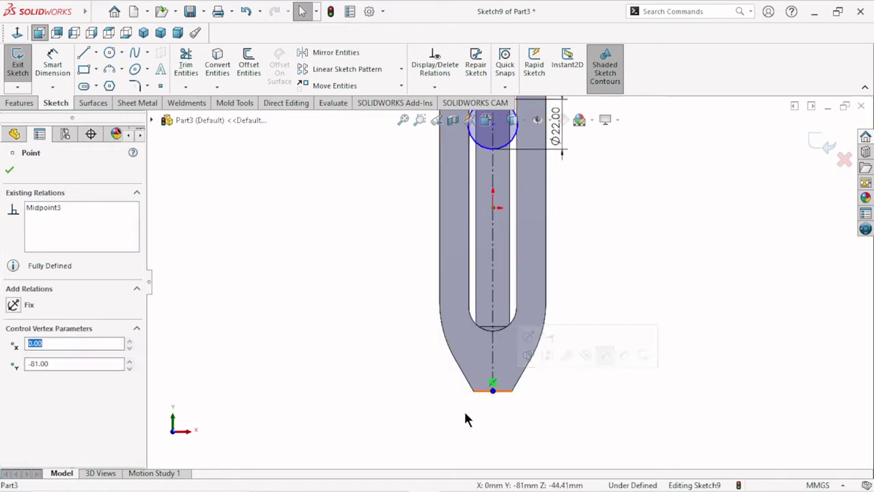
{"action": "left_click", "coordinate": [10, 171]}
{"action": "mouse_move", "coordinate": [356, 256]}
{"action": "middle_mouse_down"}
{"action": "mouse_move", "coordinate": [654, 293]}
{"action": "mouse_move", "coordinate": [646, 308]}
{"action": "middle_mouse_up"}
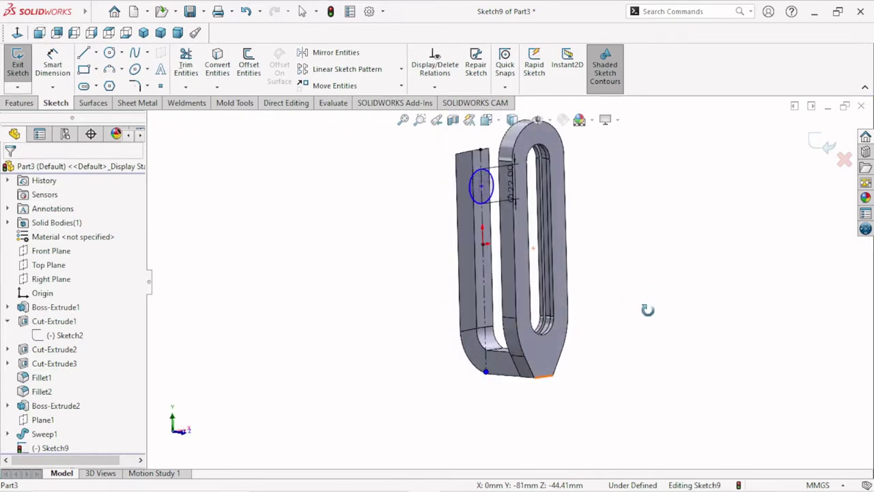
Dimension the circle centre 119.59 mm above the centerline's bottom endpoint
{"action": "left_click", "coordinate": [54, 62]}
{"action": "scroll", "coordinate": [519, 273], "scroll_direction": "down", "scroll_amount": 2}
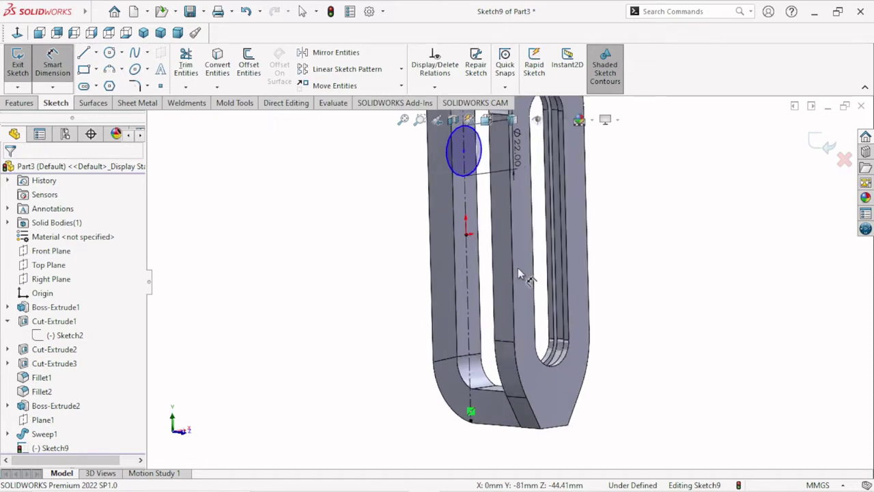
{"action": "left_click", "coordinate": [464, 151]}
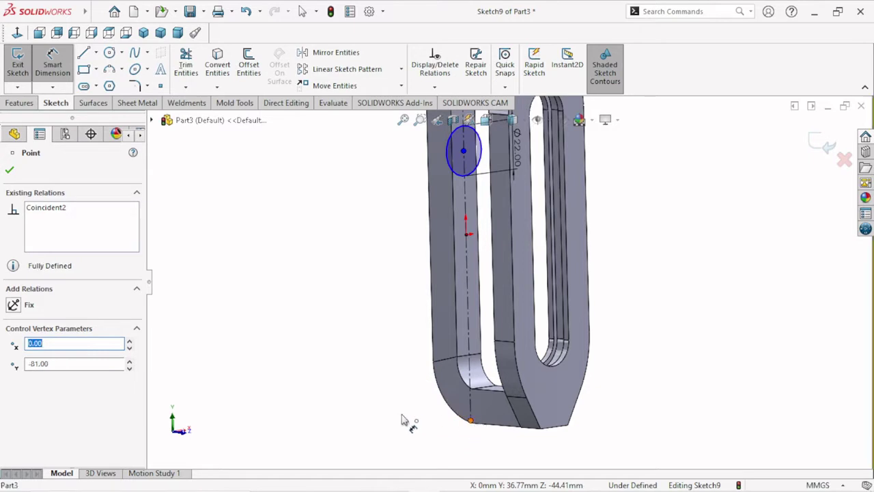
{"action": "left_click", "coordinate": [471, 421]}
{"action": "left_click", "coordinate": [399, 331]}
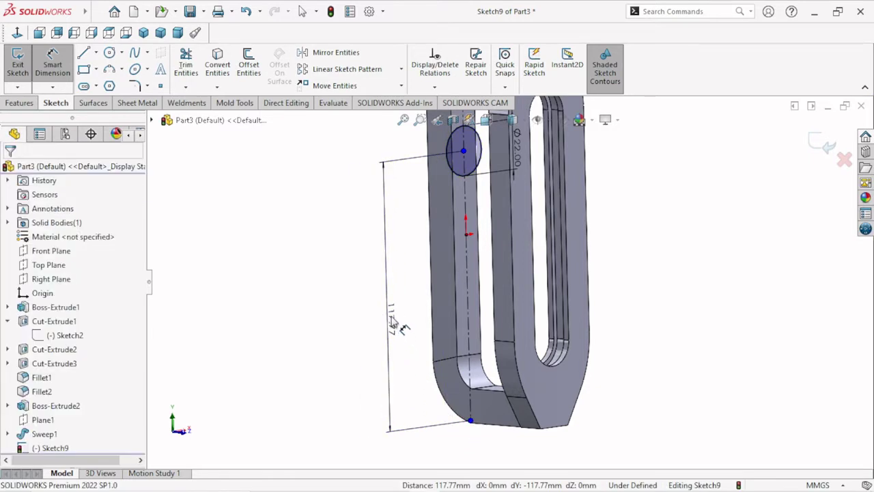
{"action": "type", "text": "1"}
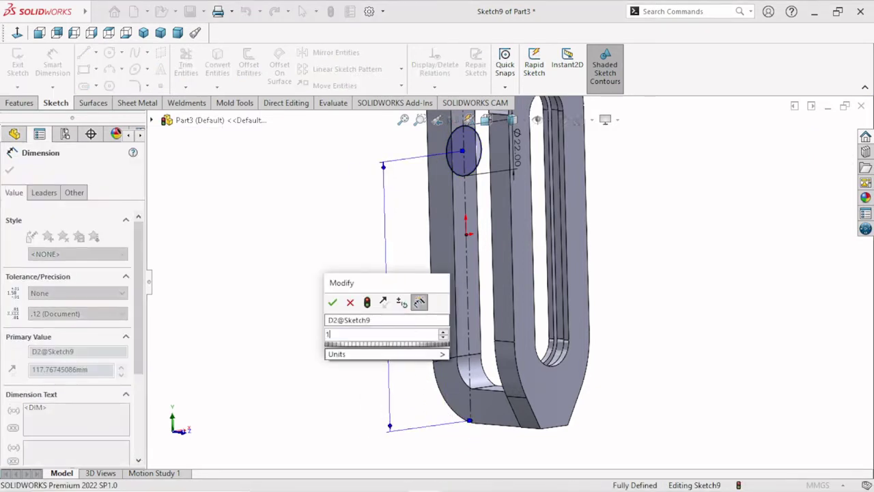
{"action": "type", "text": "19.5"}
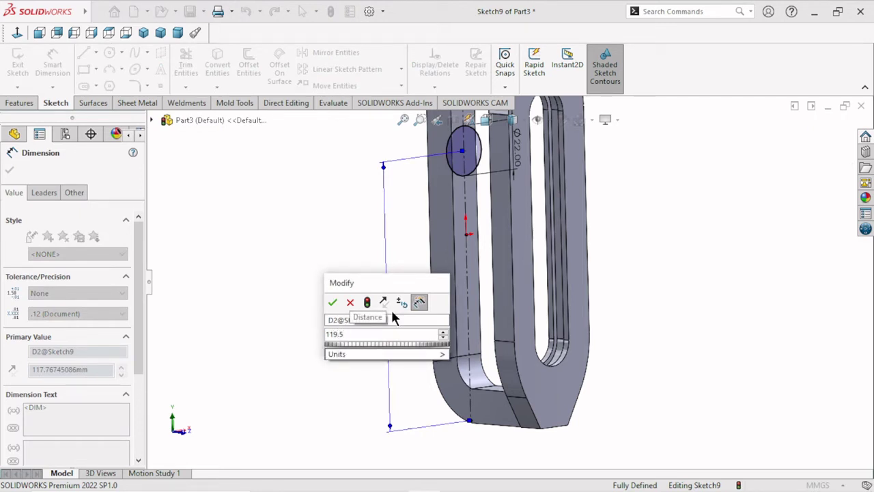
{"action": "type", "text": "9"}
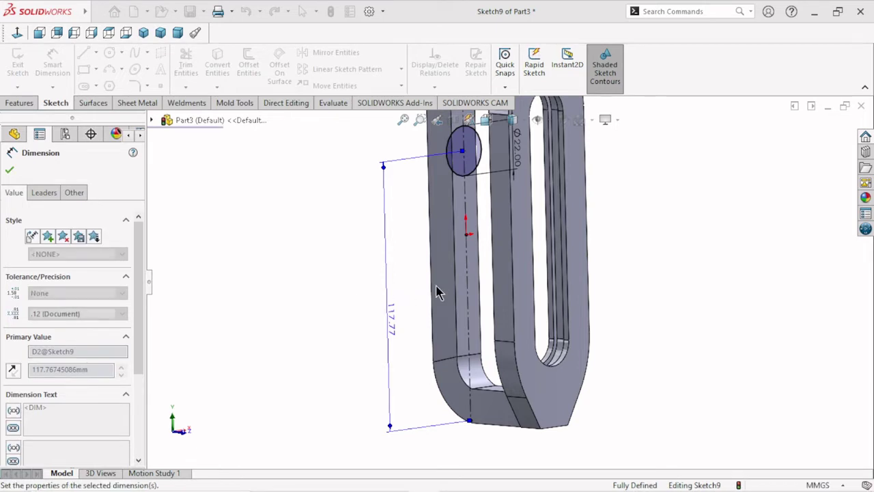
{"action": "scroll", "coordinate": [433, 292], "scroll_direction": "up", "scroll_amount": 4}
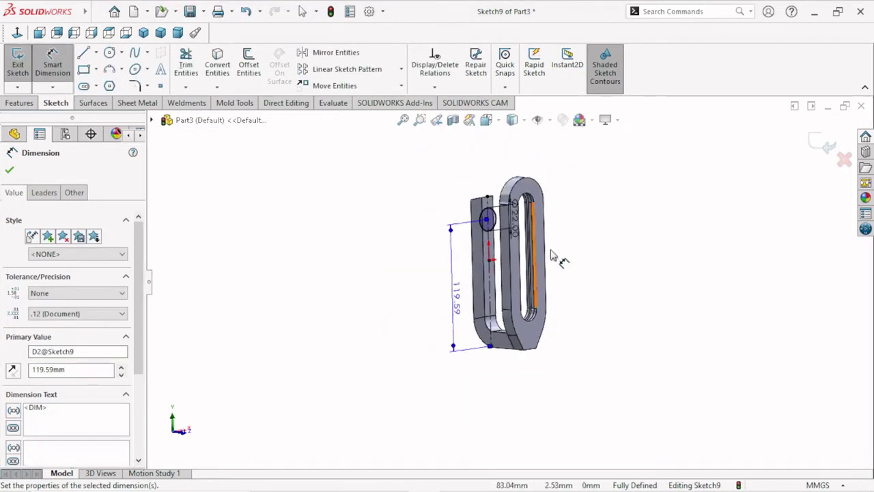
{"action": "left_click", "coordinate": [8, 171]}
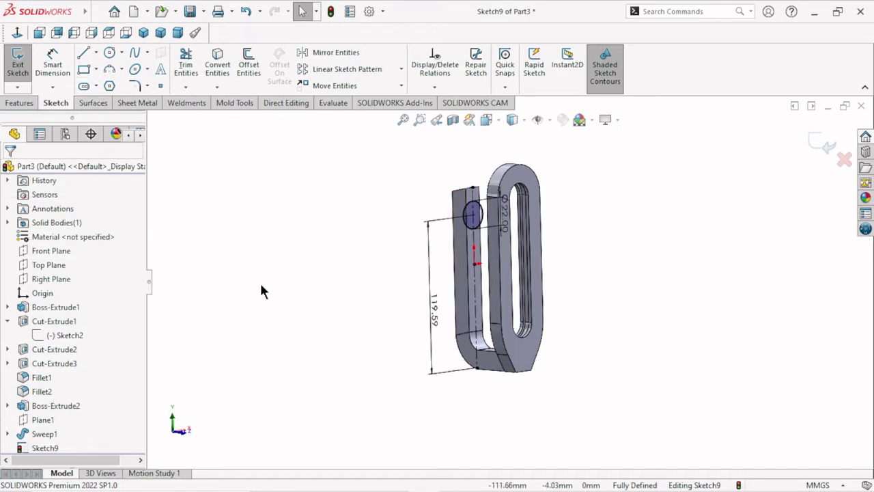
Extrude the Ø22 circle 25.74 mm Blind, merged, into the Boss-Extrude3 pin
{"action": "left_click", "coordinate": [21, 103]}
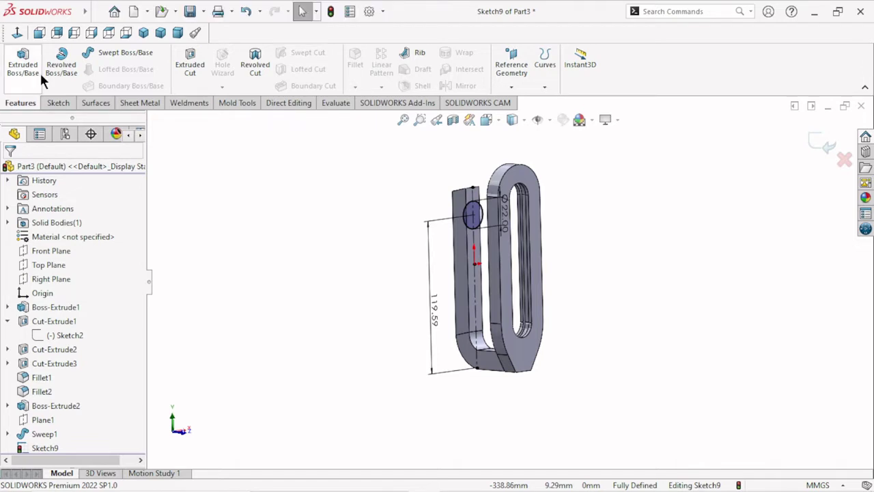
{"action": "left_click", "coordinate": [23, 63]}
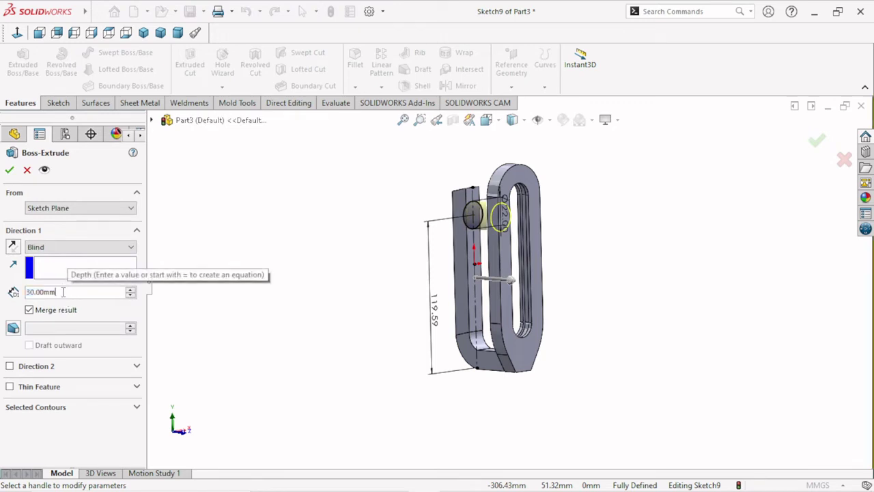
{"action": "type", "text": "2"}
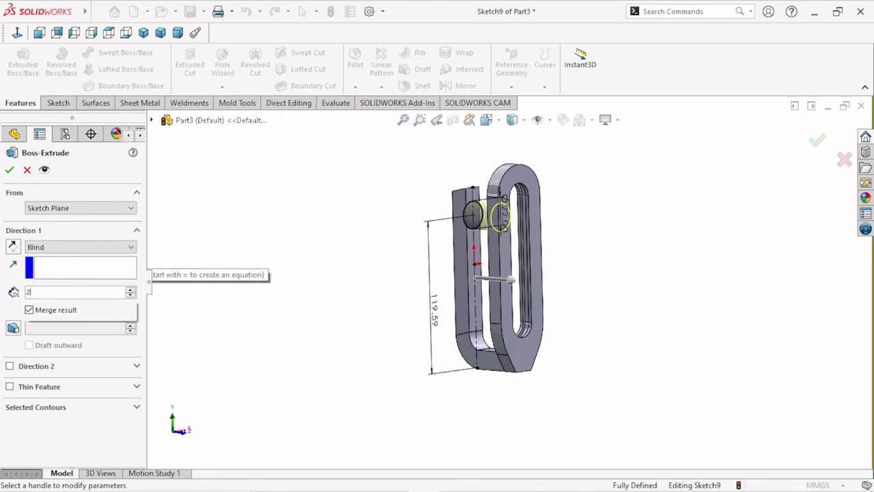
{"action": "type", "text": "5.74"}
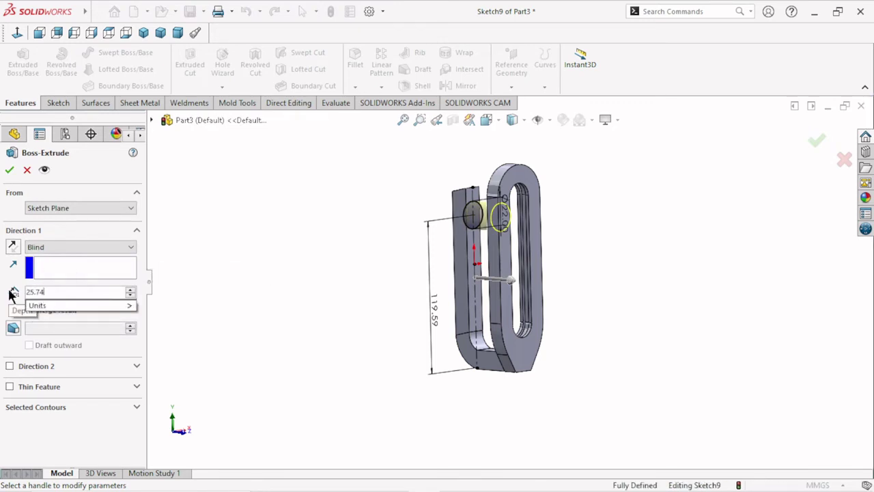
{"action": "key", "text": "Return"}
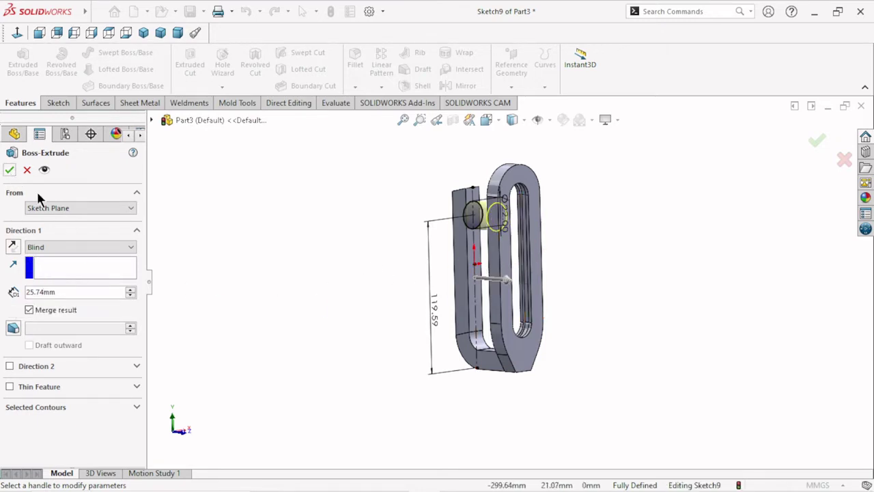
{"action": "left_click", "coordinate": [8, 171]}
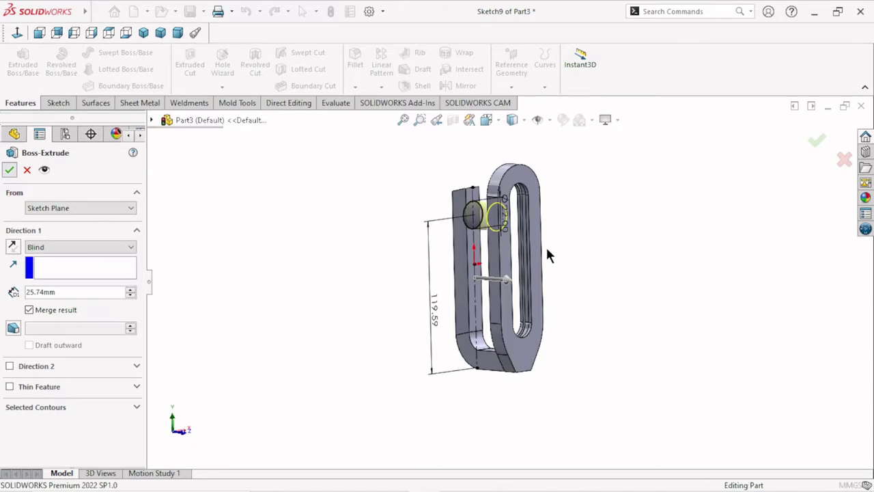
{"action": "mouse_move", "coordinate": [590, 266]}
{"action": "middle_mouse_down"}
{"action": "mouse_move", "coordinate": [612, 232]}
{"action": "mouse_move", "coordinate": [597, 201]}
{"action": "mouse_move", "coordinate": [588, 312]}
{"action": "mouse_move", "coordinate": [669, 277]}
{"action": "mouse_move", "coordinate": [663, 302]}
{"action": "mouse_move", "coordinate": [622, 326]}
{"action": "mouse_move", "coordinate": [598, 270]}
{"action": "middle_mouse_up"}
{"action": "scroll", "coordinate": [597, 269], "scroll_direction": "up", "scroll_amount": 2}
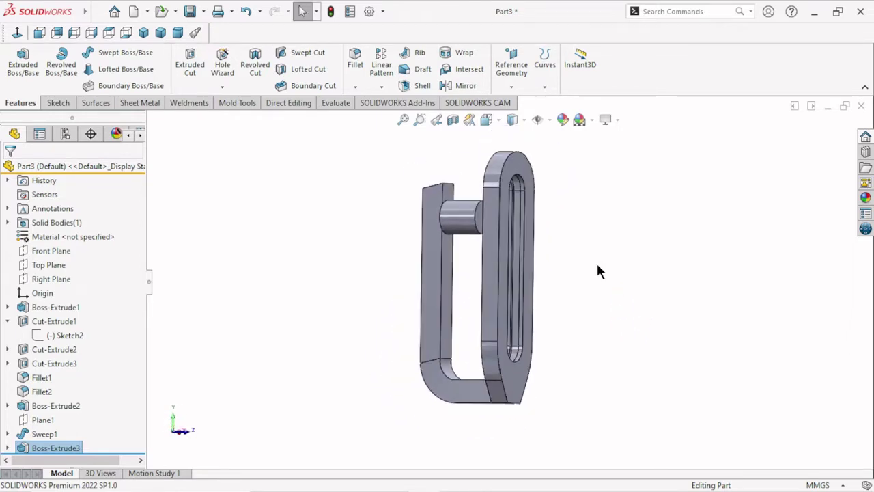
{"action": "scroll", "coordinate": [502, 298], "scroll_direction": "down", "scroll_amount": 2}
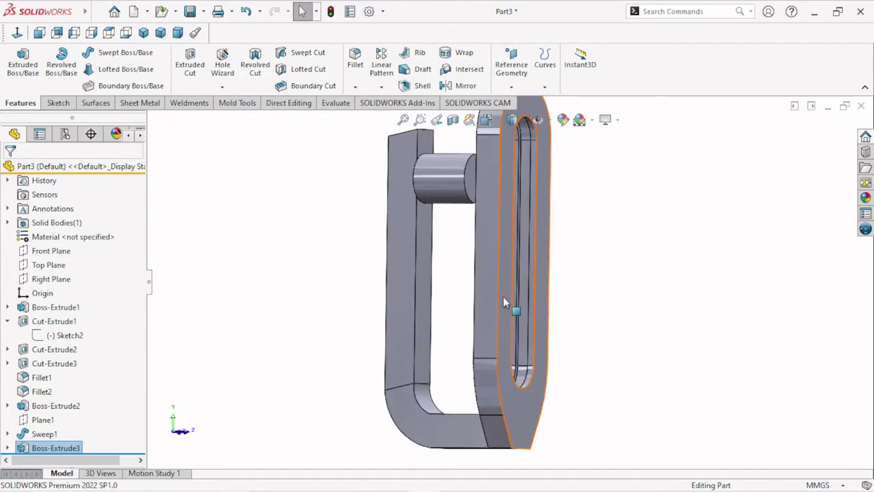
{"action": "scroll", "coordinate": [504, 297], "scroll_direction": "up", "scroll_amount": 2}
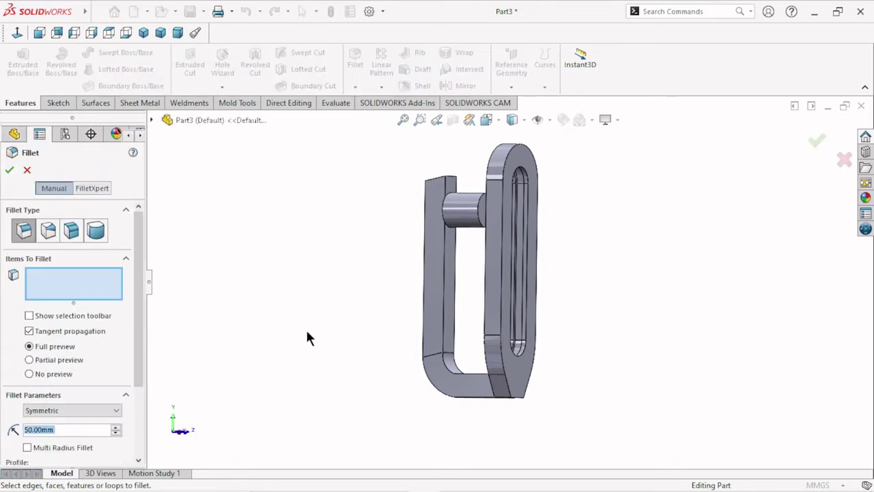
Set the fillet radius to 0.5 mm and pick the first long edge inside the slot
{"action": "double_click", "coordinate": [68, 428]}
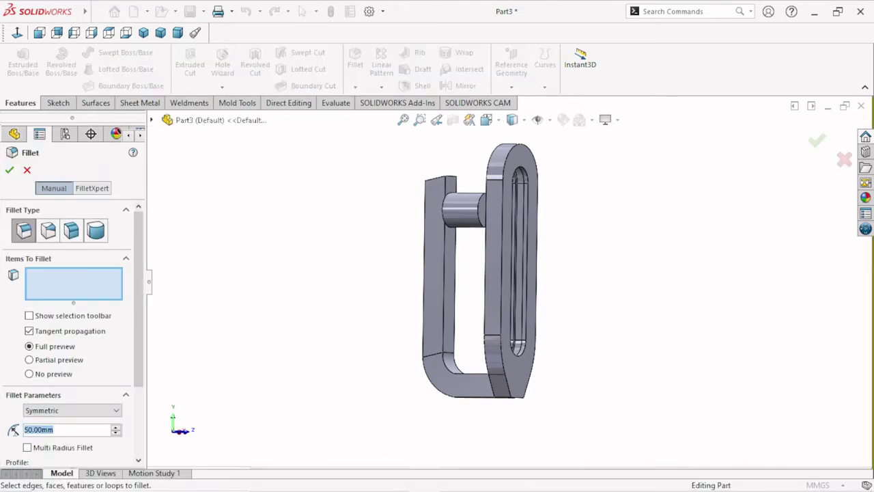
{"action": "type", "text": "0.5"}
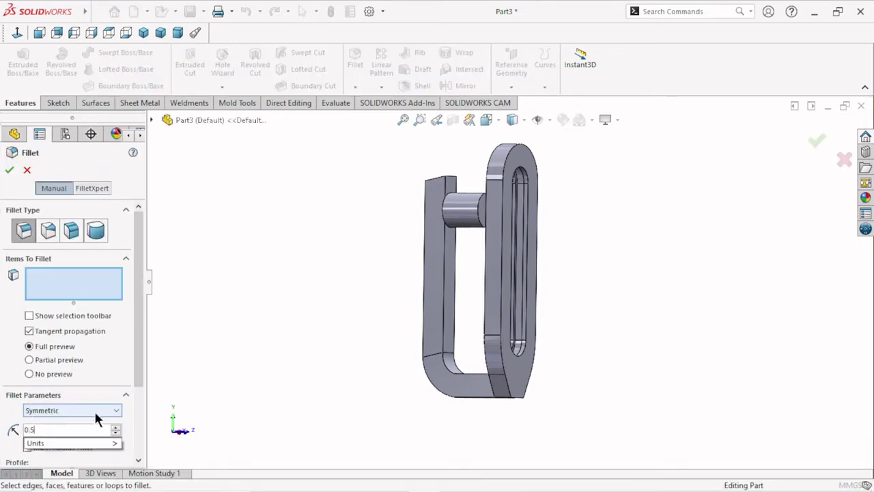
{"action": "scroll", "coordinate": [483, 334], "scroll_direction": "down", "scroll_amount": 3}
{"action": "mouse_move", "coordinate": [568, 298]}
{"action": "middle_mouse_down"}
{"action": "mouse_move", "coordinate": [673, 244]}
{"action": "mouse_move", "coordinate": [665, 267]}
{"action": "mouse_move", "coordinate": [538, 240]}
{"action": "middle_mouse_up"}
{"action": "scroll", "coordinate": [538, 241], "scroll_direction": "down", "scroll_amount": 5}
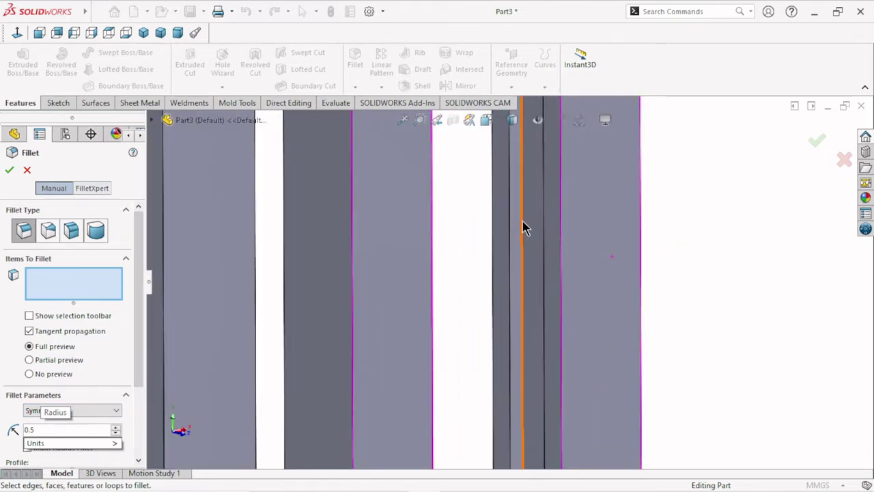
{"action": "left_click", "coordinate": [521, 224]}
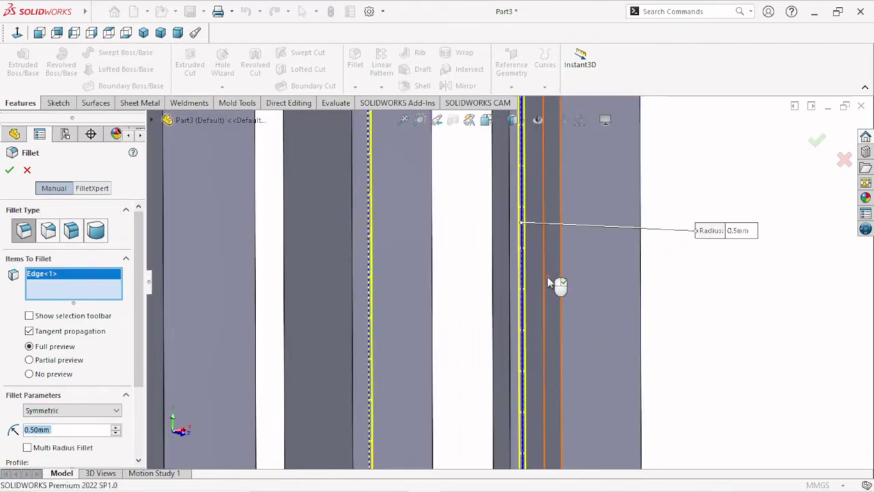
Add the second long slot edge and apply the 0.5 mm fillet
{"action": "scroll", "coordinate": [547, 277], "scroll_direction": "up", "scroll_amount": 3}
{"action": "scroll", "coordinate": [519, 311], "scroll_direction": "up", "scroll_amount": 3}
{"action": "middle_click_drag", "start_coordinate": [519, 310], "coordinate": [514, 315]}
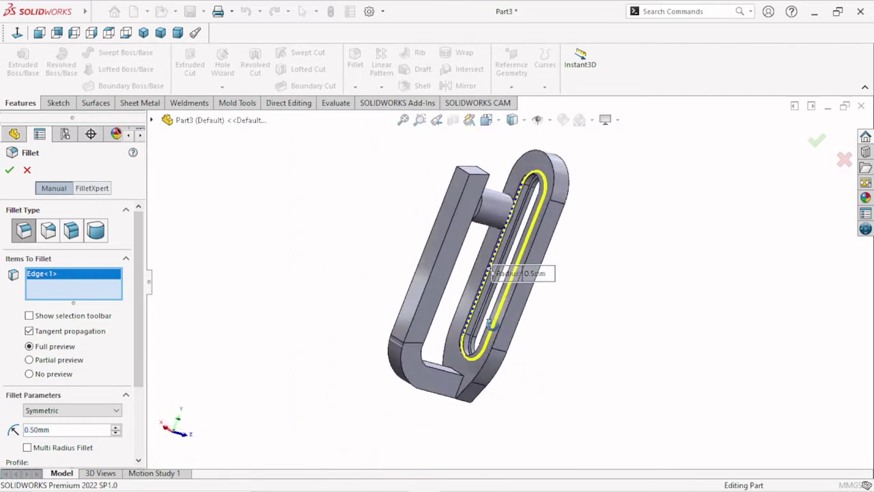
{"action": "scroll", "coordinate": [514, 315], "scroll_direction": "down", "scroll_amount": 3}
{"action": "scroll", "coordinate": [517, 304], "scroll_direction": "down", "scroll_amount": 3}
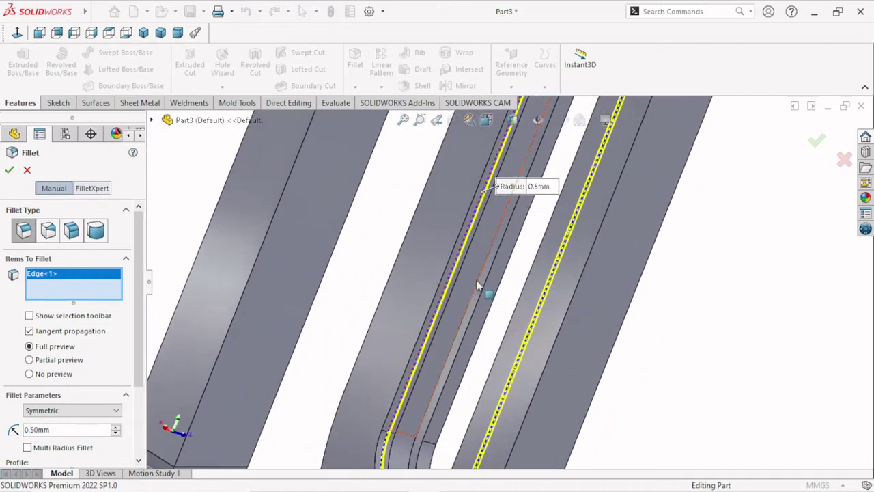
{"action": "left_click", "coordinate": [508, 301]}
{"action": "scroll", "coordinate": [497, 312], "scroll_direction": "up", "scroll_amount": 3}
{"action": "scroll", "coordinate": [497, 312], "scroll_direction": "up", "scroll_amount": 3}
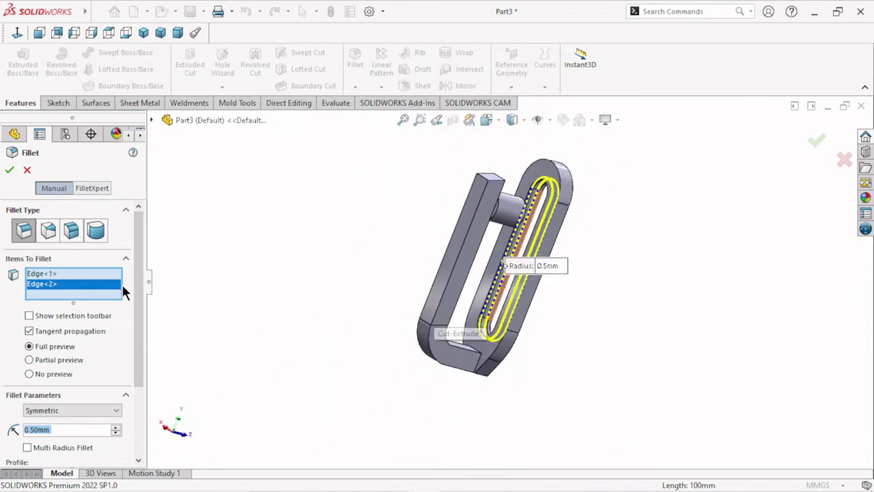
{"action": "left_click", "coordinate": [10, 169]}
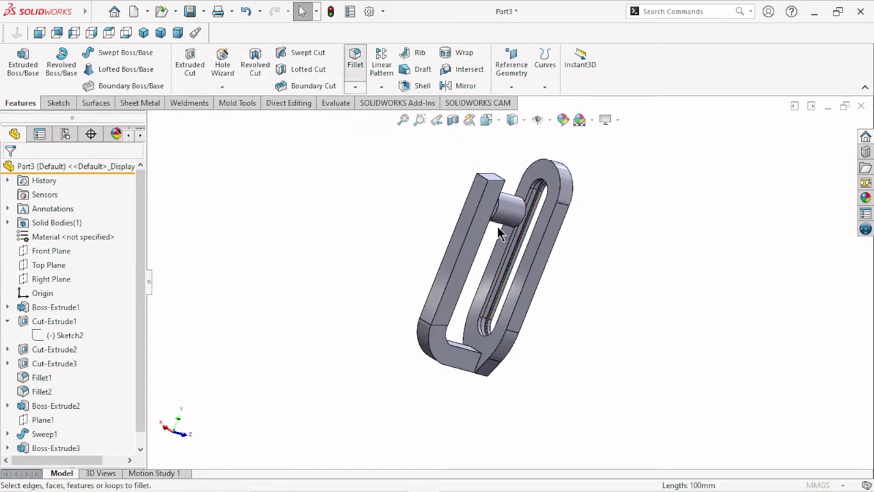
Set the fillet radius to 10 mm and pick the pin's circular edge at the flat arm
{"action": "scroll", "coordinate": [498, 217], "scroll_direction": "down", "scroll_amount": 3}
{"action": "left_click", "coordinate": [60, 430]}
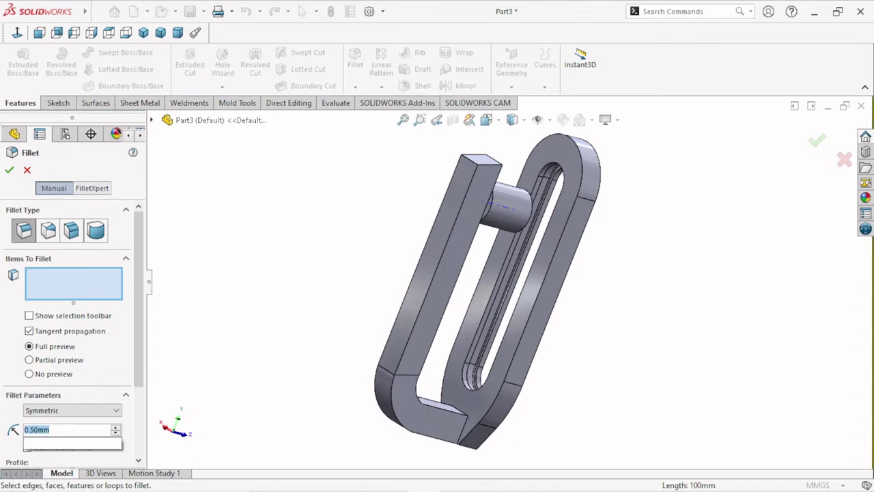
{"action": "type", "text": "10"}
{"action": "key", "text": "Return"}
{"action": "scroll", "coordinate": [450, 235], "scroll_direction": "down", "scroll_amount": 3}
{"action": "scroll", "coordinate": [450, 235], "scroll_direction": "down", "scroll_amount": 2}
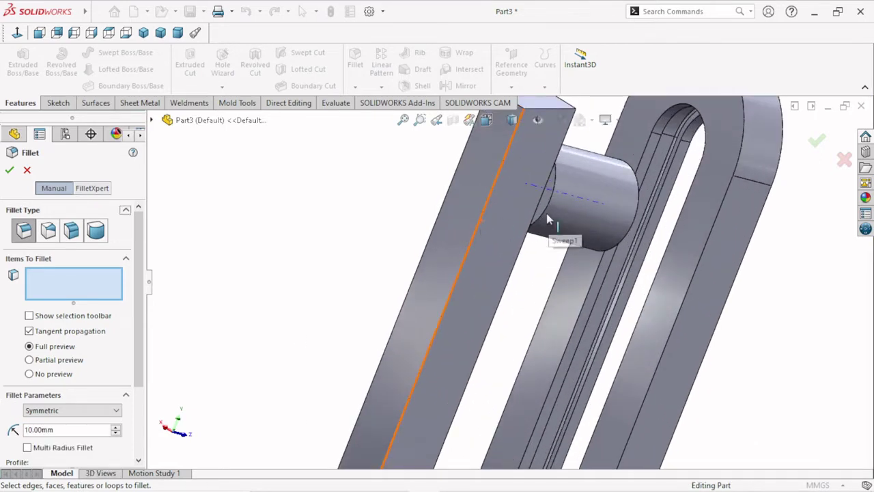
{"action": "left_click", "coordinate": [545, 208]}
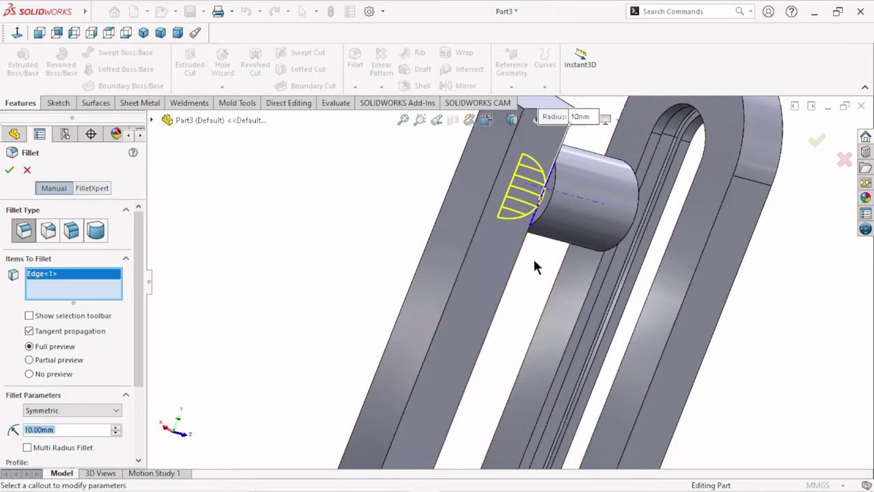
Add the pin's second circular edge and apply the 10 mm fillet
{"action": "scroll", "coordinate": [533, 257], "scroll_direction": "up", "scroll_amount": 3}
{"action": "mouse_move", "coordinate": [463, 283]}
{"action": "middle_mouse_down"}
{"action": "mouse_move", "coordinate": [455, 254]}
{"action": "mouse_move", "coordinate": [515, 300]}
{"action": "mouse_move", "coordinate": [566, 287]}
{"action": "middle_mouse_up"}
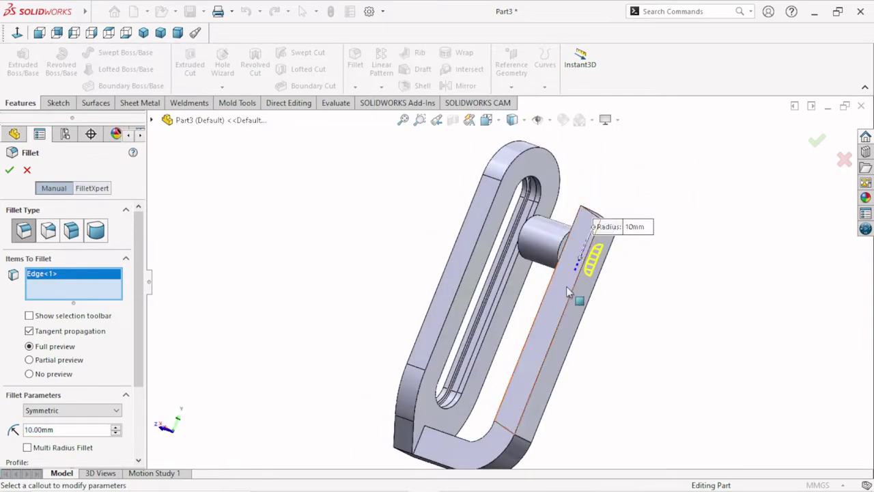
{"action": "scroll", "coordinate": [566, 286], "scroll_direction": "down", "scroll_amount": 3}
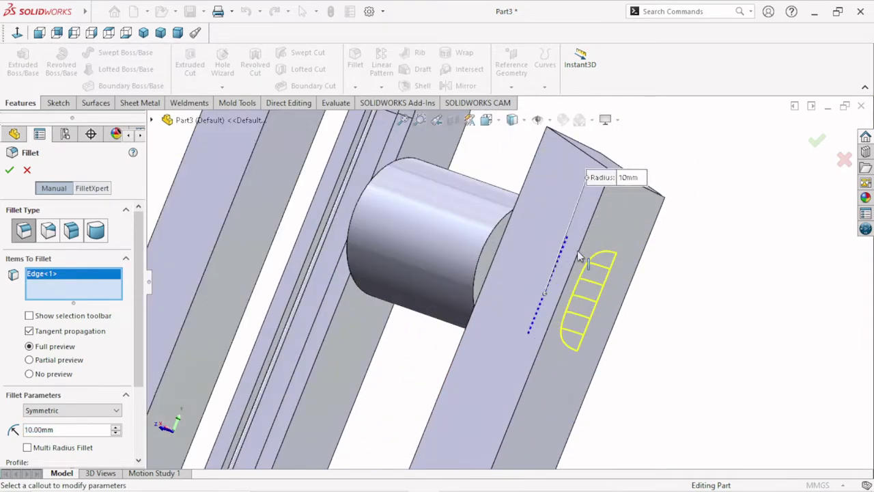
{"action": "left_click", "coordinate": [504, 250]}
{"action": "scroll", "coordinate": [469, 307], "scroll_direction": "up", "scroll_amount": 3}
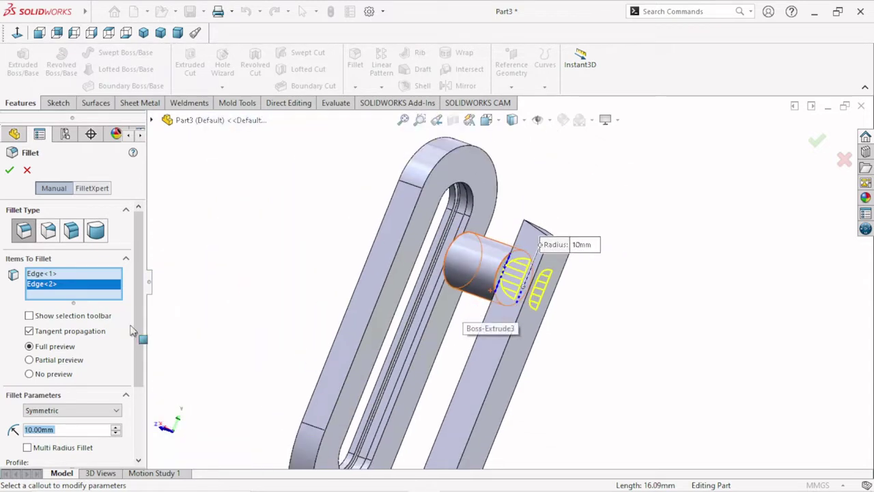
{"action": "left_click", "coordinate": [8, 170]}
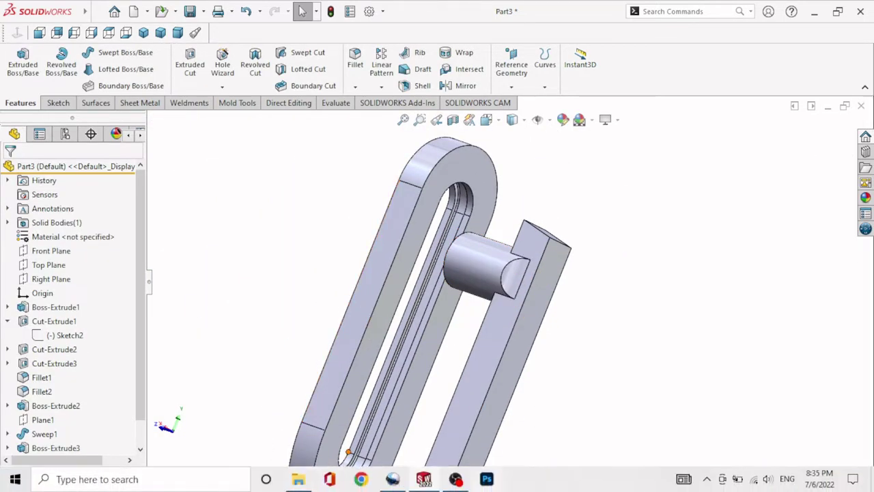
Fillet the flat arm's outer face (Face<1>) with a 3 mm radius
{"action": "scroll", "coordinate": [605, 377], "scroll_direction": "up", "scroll_amount": 5}
{"action": "mouse_move", "coordinate": [604, 377]}
{"action": "middle_mouse_down"}
{"action": "mouse_move", "coordinate": [520, 260]}
{"action": "mouse_move", "coordinate": [541, 313]}
{"action": "mouse_move", "coordinate": [479, 311]}
{"action": "mouse_move", "coordinate": [479, 266]}
{"action": "middle_mouse_up"}
{"action": "scroll", "coordinate": [478, 310], "scroll_direction": "down", "scroll_amount": 3}
{"action": "scroll", "coordinate": [440, 314], "scroll_direction": "up", "scroll_amount": 1}
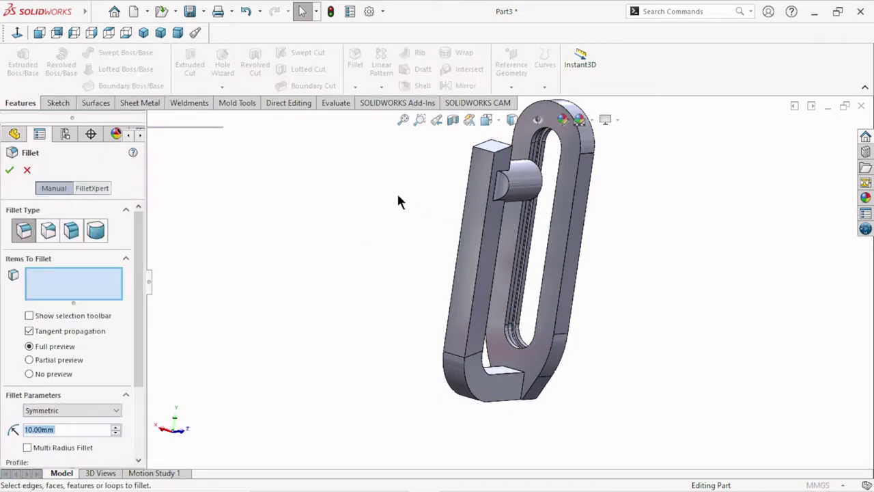
{"action": "type", "text": "3"}
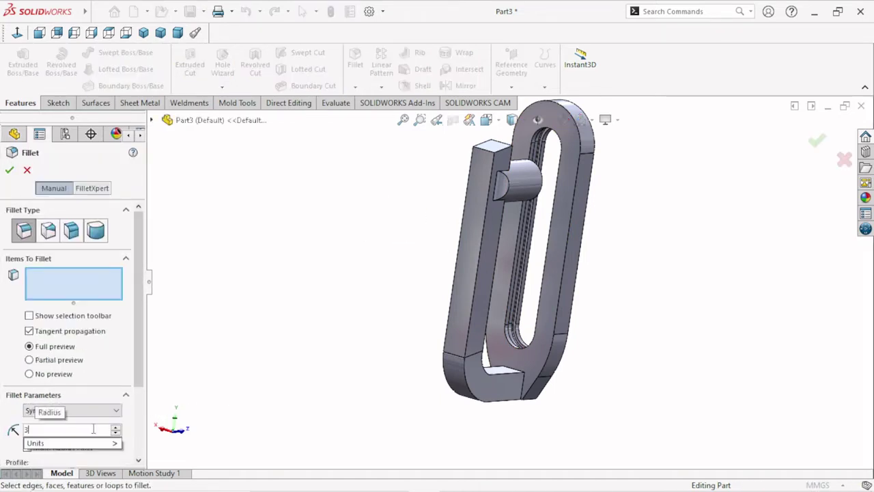
{"action": "left_click", "coordinate": [473, 270]}
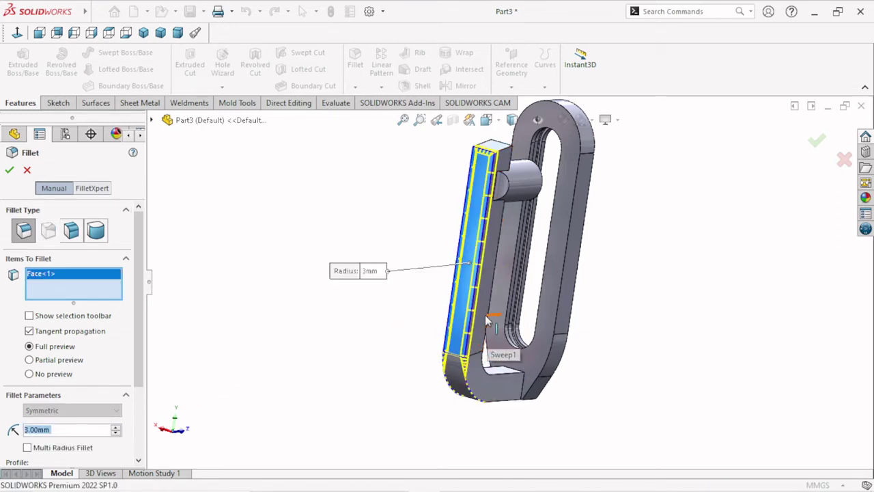
{"action": "left_click", "coordinate": [9, 171]}
{"action": "scroll", "coordinate": [465, 318], "scroll_direction": "up", "scroll_amount": 2}
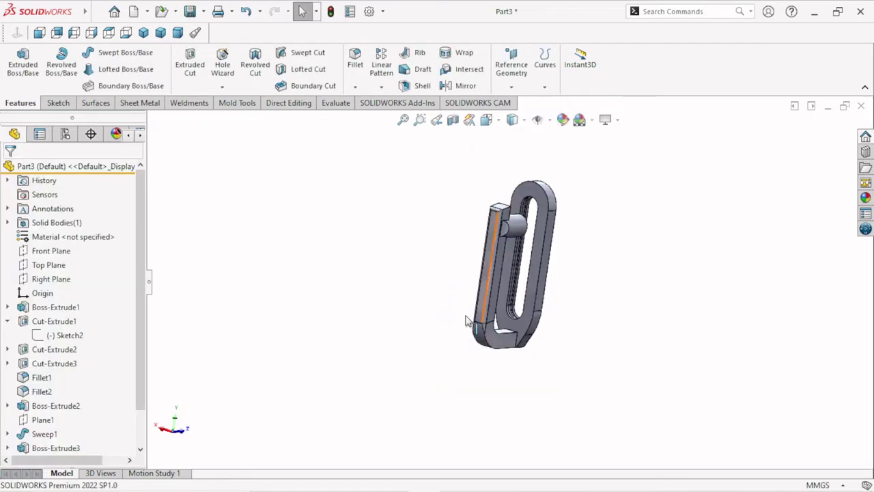
Fillet the slotted plate's outer face (Face<1>) with a 6 mm radius
{"action": "middle_click_drag", "start_coordinate": [648, 326], "coordinate": [576, 275]}
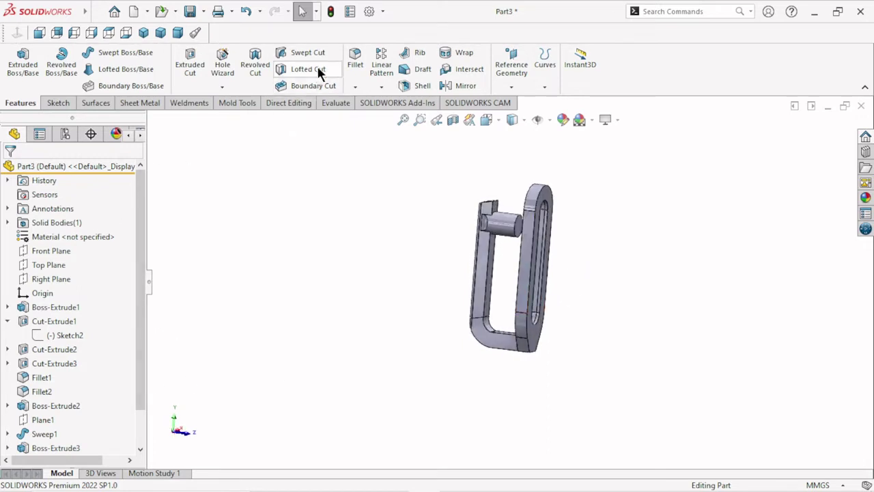
{"action": "left_click", "coordinate": [353, 62]}
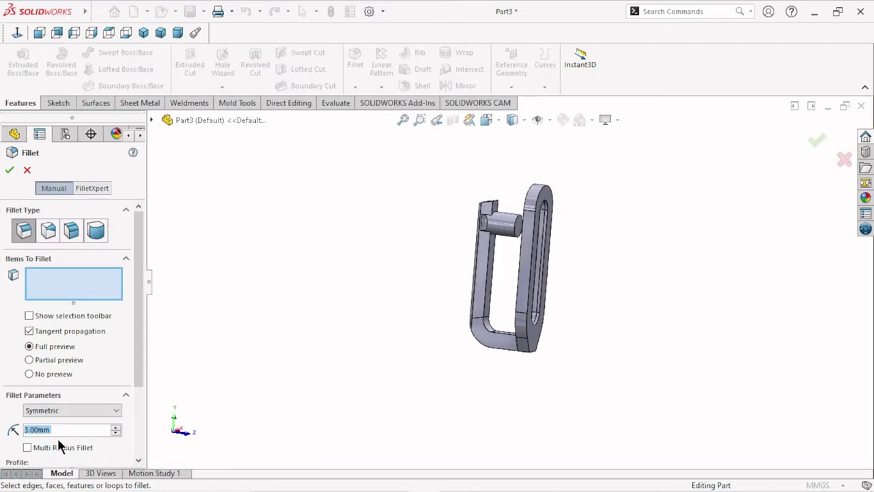
{"action": "type", "text": "6"}
{"action": "key", "text": "Return"}
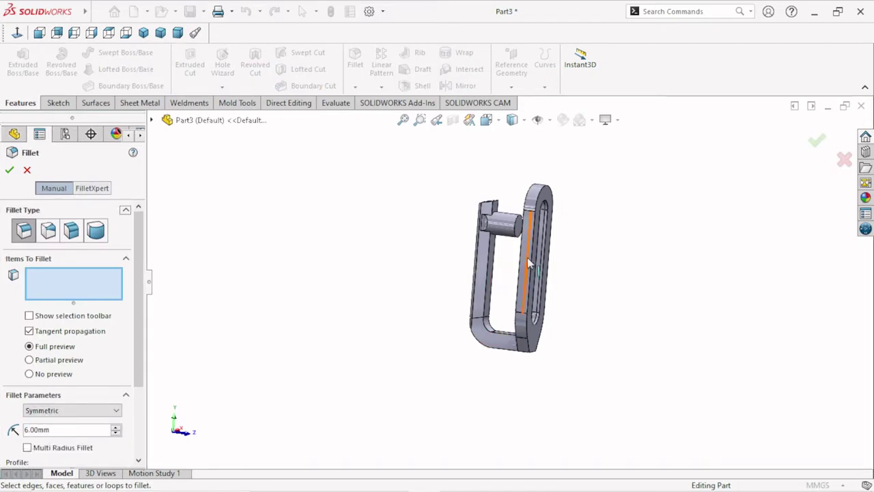
{"action": "scroll", "coordinate": [536, 263], "scroll_direction": "down", "scroll_amount": 3}
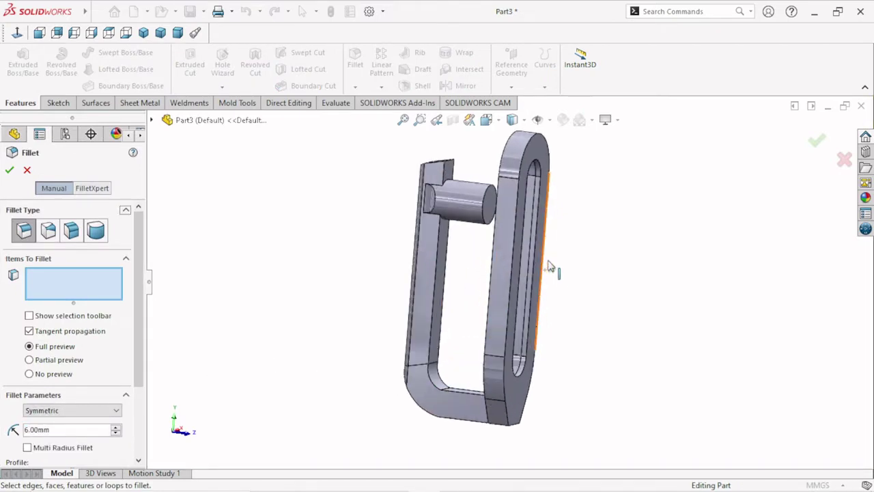
{"action": "left_click", "coordinate": [520, 149]}
{"action": "scroll", "coordinate": [575, 313], "scroll_direction": "up", "scroll_amount": 2}
{"action": "scroll", "coordinate": [575, 313], "scroll_direction": "up", "scroll_amount": 2}
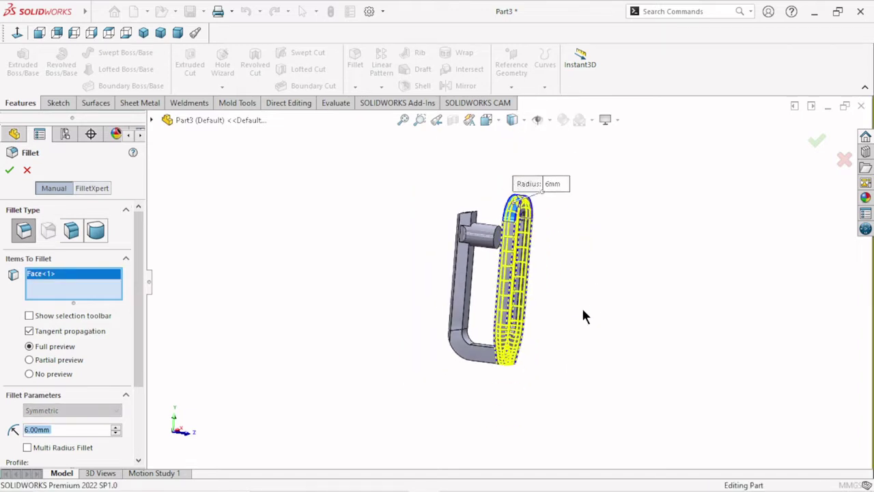
{"action": "middle_click_drag", "start_coordinate": [584, 316], "coordinate": [433, 264]}
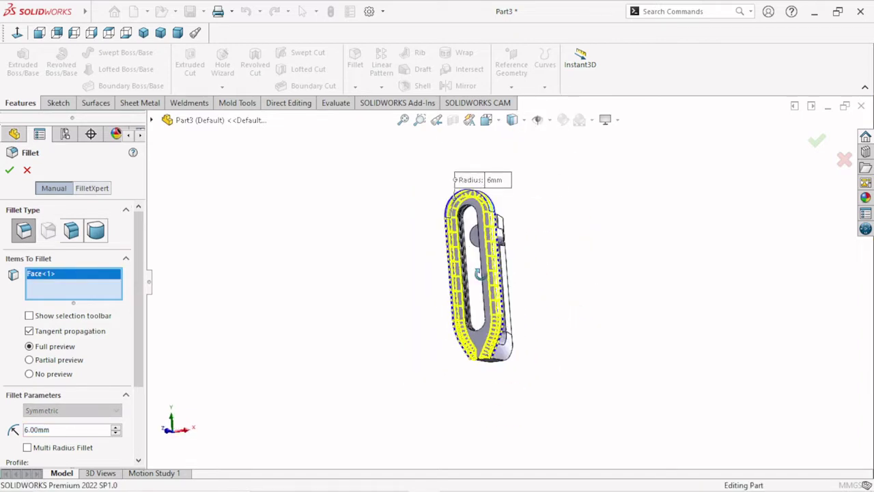
{"action": "left_click", "coordinate": [10, 171]}
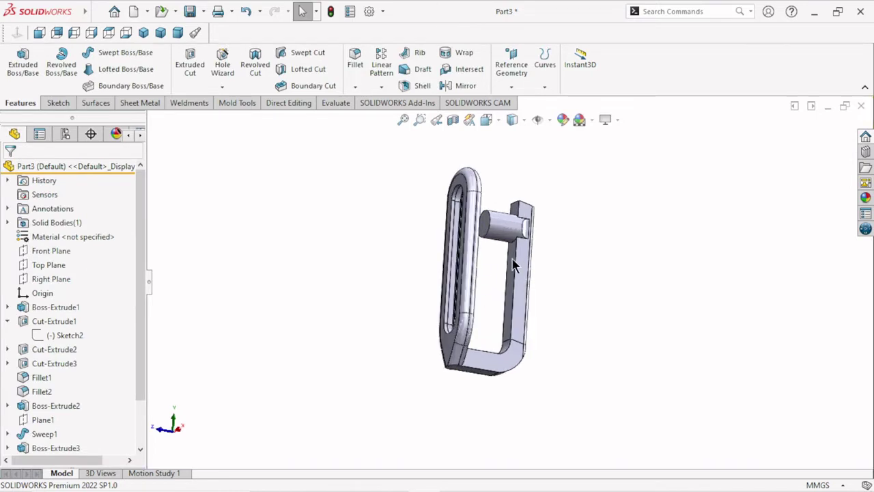
{"action": "mouse_move", "coordinate": [514, 265]}
{"action": "middle_mouse_down"}
{"action": "mouse_move", "coordinate": [560, 260]}
{"action": "mouse_move", "coordinate": [629, 315]}
{"action": "mouse_move", "coordinate": [654, 312]}
{"action": "mouse_move", "coordinate": [650, 281]}
{"action": "mouse_move", "coordinate": [655, 292]}
{"action": "middle_mouse_up"}
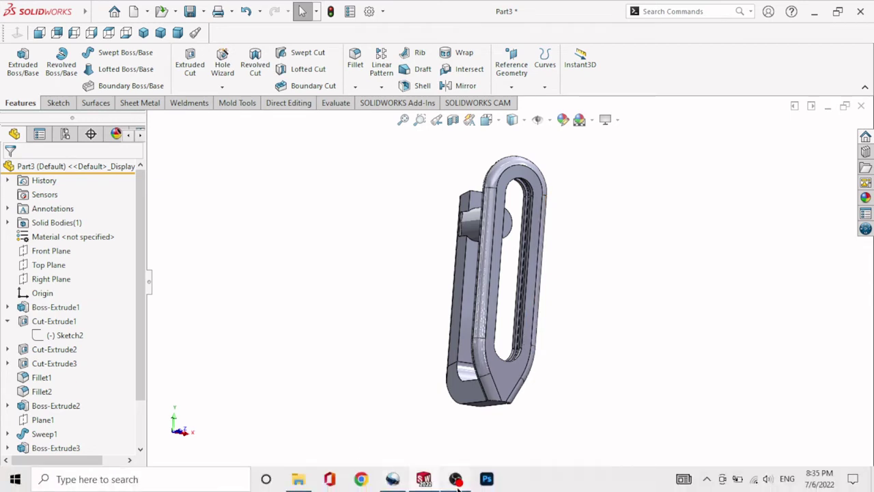
Fillet the two bottom-end edges of the connecting block (Boss-Extrude2) at 6 mm
{"action": "middle_click_drag", "start_coordinate": [538, 400], "coordinate": [537, 349]}
{"action": "scroll", "coordinate": [527, 367], "scroll_direction": "up", "scroll_amount": 3}
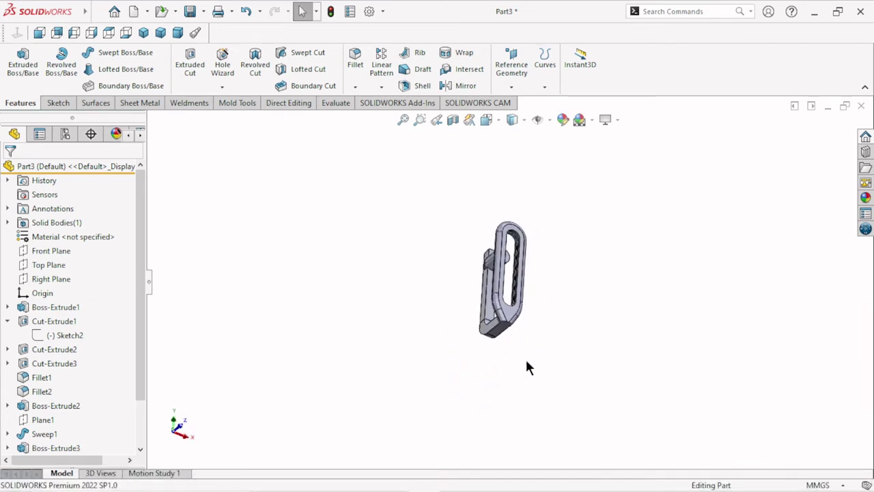
{"action": "scroll", "coordinate": [527, 362], "scroll_direction": "down", "scroll_amount": 3}
{"action": "scroll", "coordinate": [508, 303], "scroll_direction": "down", "scroll_amount": 2}
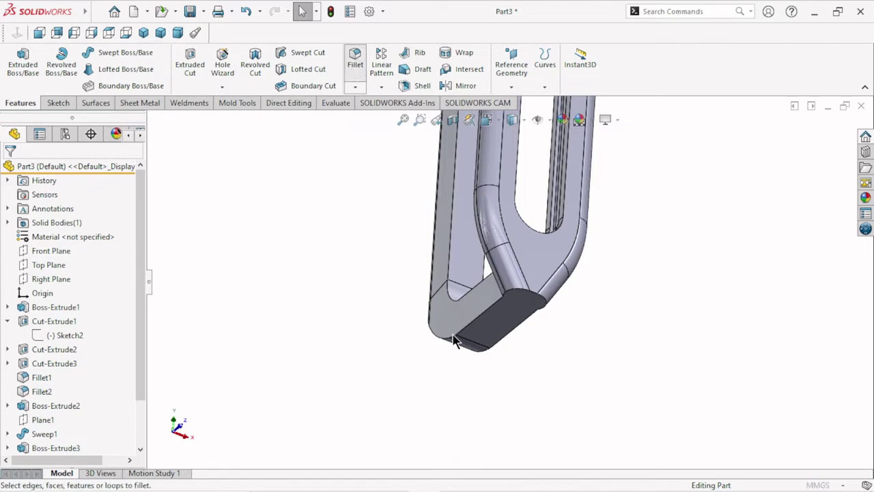
{"action": "left_click", "coordinate": [355, 60]}
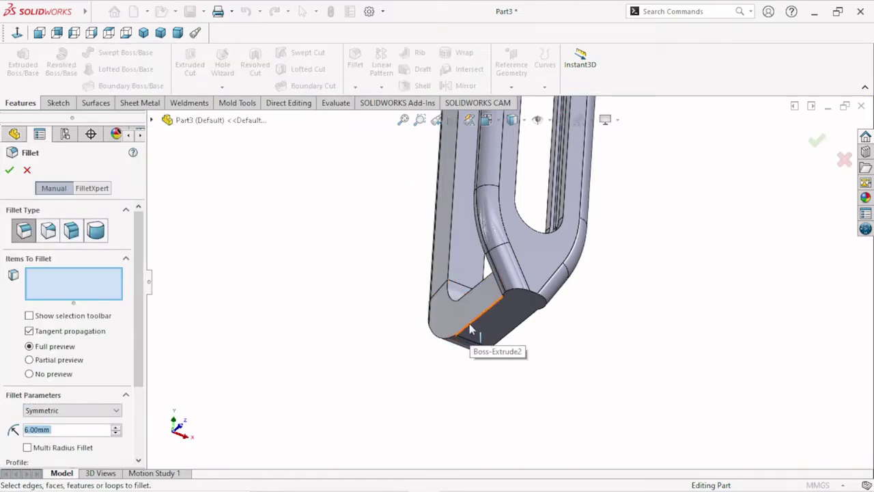
{"action": "left_click", "coordinate": [470, 330]}
{"action": "mouse_move", "coordinate": [622, 335]}
{"action": "middle_mouse_down"}
{"action": "mouse_move", "coordinate": [578, 321]}
{"action": "mouse_move", "coordinate": [550, 355]}
{"action": "middle_mouse_up"}
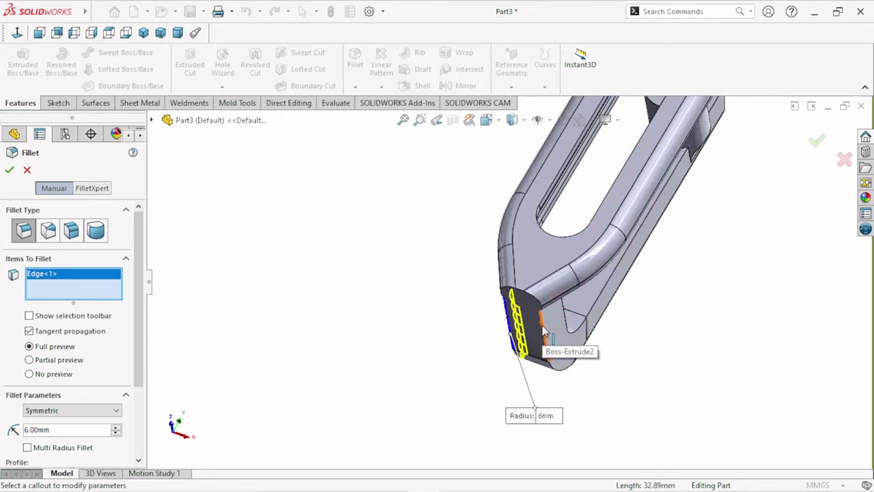
{"action": "left_click", "coordinate": [544, 330]}
{"action": "middle_click_drag", "start_coordinate": [544, 330], "coordinate": [562, 348]}
{"action": "mouse_move", "coordinate": [573, 287]}
{"action": "middle_mouse_down"}
{"action": "mouse_move", "coordinate": [618, 320]}
{"action": "mouse_move", "coordinate": [561, 360]}
{"action": "middle_mouse_up"}
{"action": "left_click", "coordinate": [11, 170]}
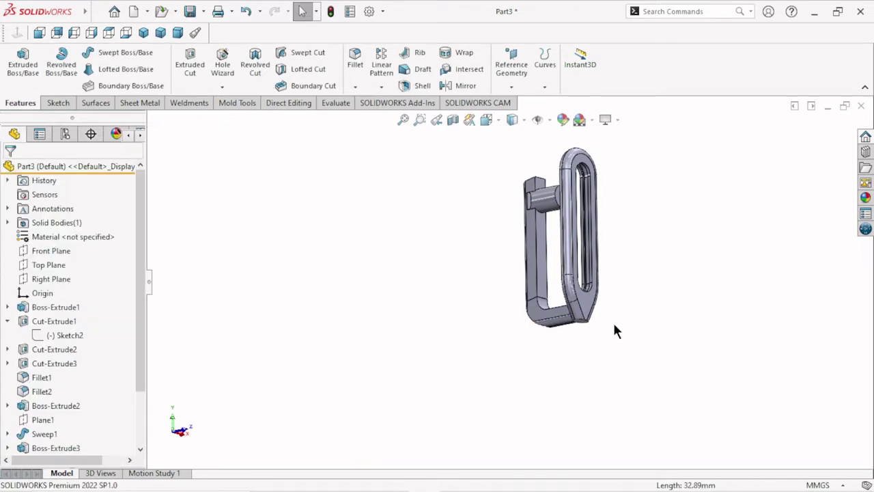
Apply a 3 mm fillet to the curved face at the handle's lower bend
{"action": "scroll", "coordinate": [549, 318], "scroll_direction": "down", "scroll_amount": 3}
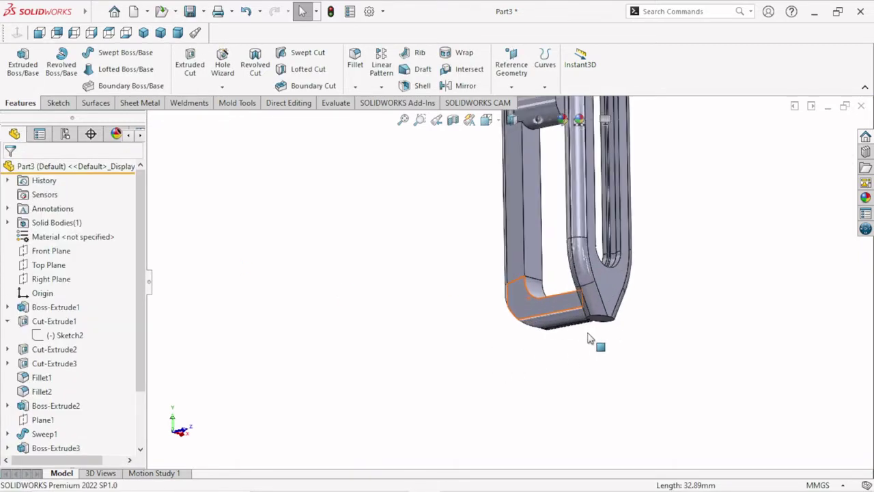
{"action": "mouse_move", "coordinate": [595, 344]}
{"action": "middle_mouse_down"}
{"action": "mouse_move", "coordinate": [644, 287]}
{"action": "mouse_move", "coordinate": [636, 291]}
{"action": "middle_mouse_up"}
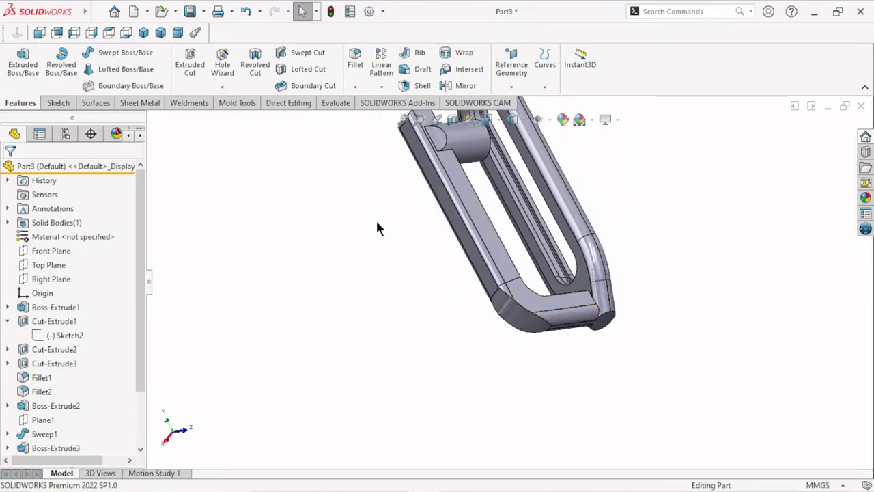
{"action": "left_click", "coordinate": [354, 69]}
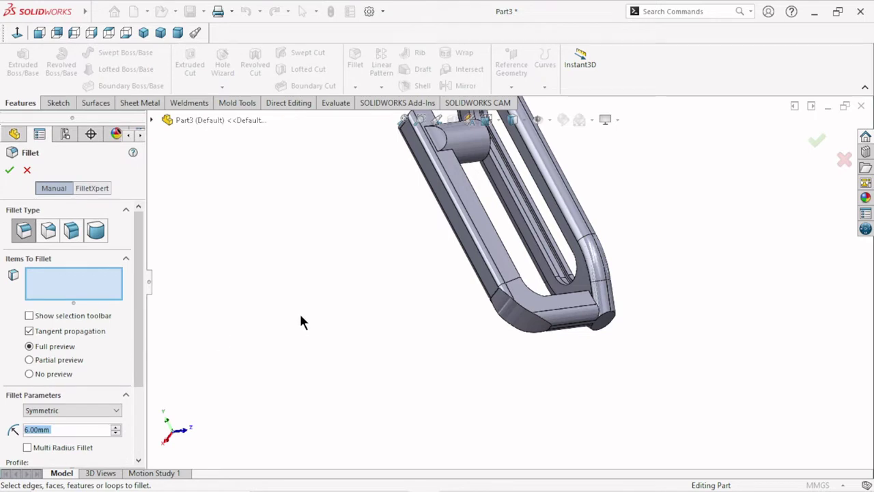
{"action": "type", "text": "3"}
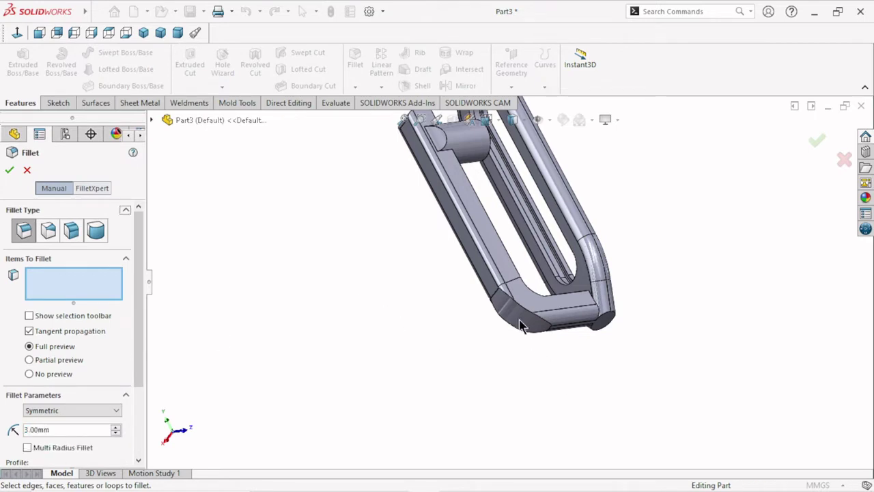
{"action": "left_click", "coordinate": [523, 315]}
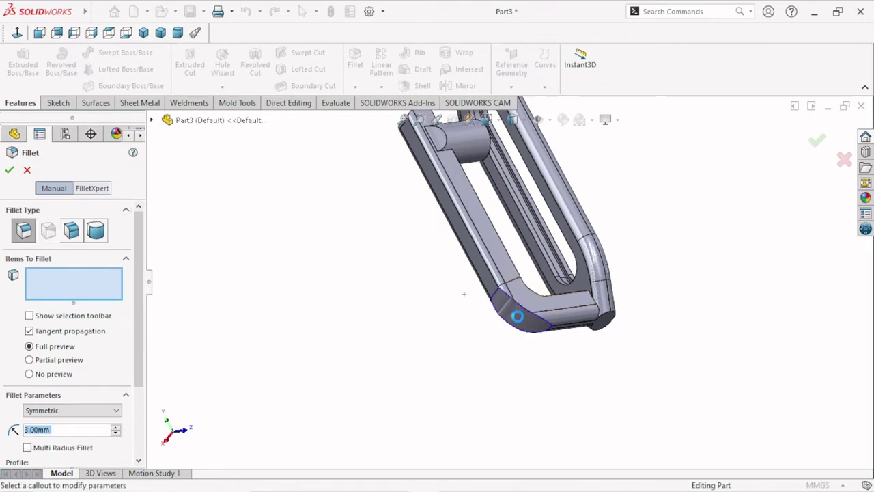
{"action": "left_click", "coordinate": [9, 171]}
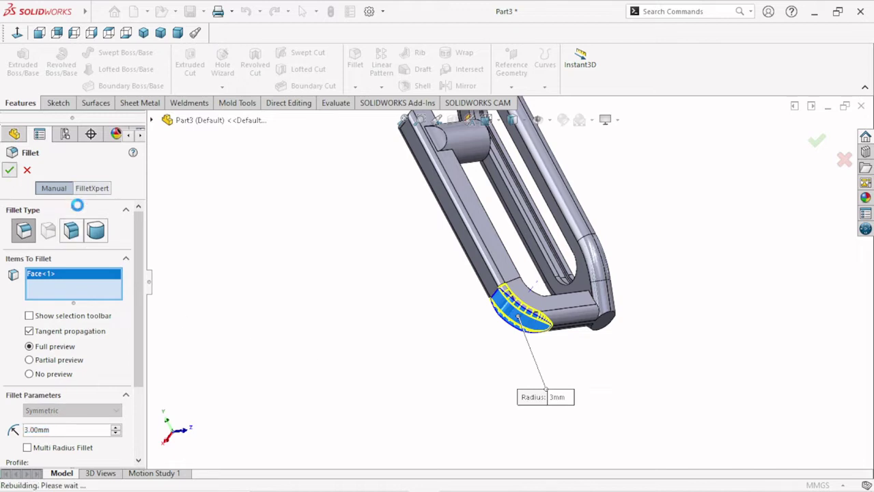
{"action": "scroll", "coordinate": [437, 321], "scroll_direction": "up", "scroll_amount": 3}
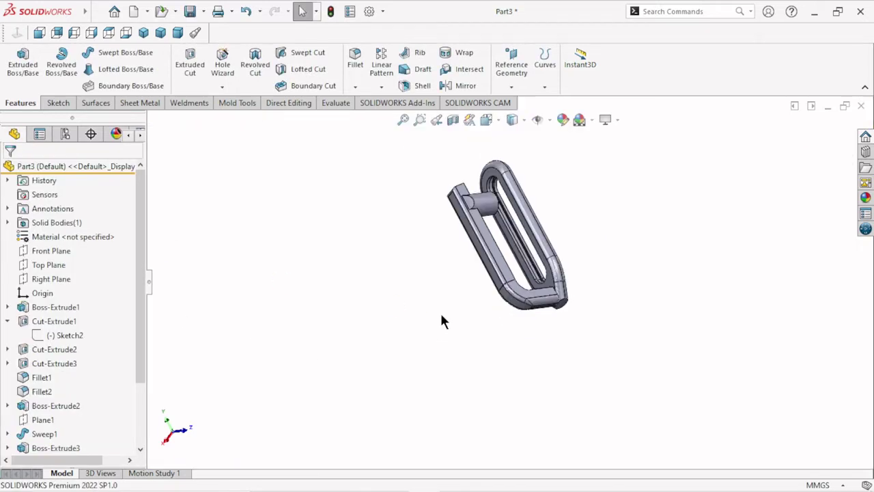
{"action": "mouse_move", "coordinate": [442, 318]}
{"action": "middle_mouse_down"}
{"action": "mouse_move", "coordinate": [603, 269]}
{"action": "mouse_move", "coordinate": [545, 308]}
{"action": "mouse_move", "coordinate": [423, 250]}
{"action": "mouse_move", "coordinate": [375, 254]}
{"action": "middle_mouse_up"}
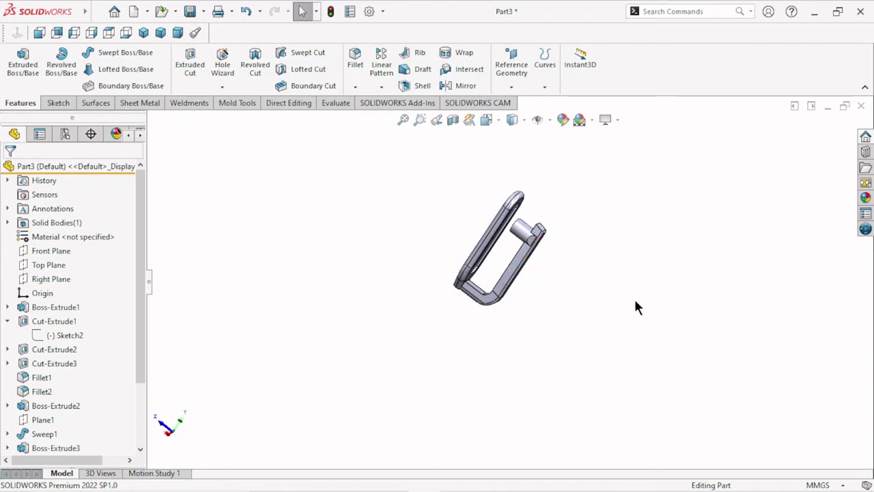
Start a 3 mm fillet and pick the first edge where the pin meets the plate
{"action": "middle_click_drag", "start_coordinate": [636, 307], "coordinate": [453, 301]}
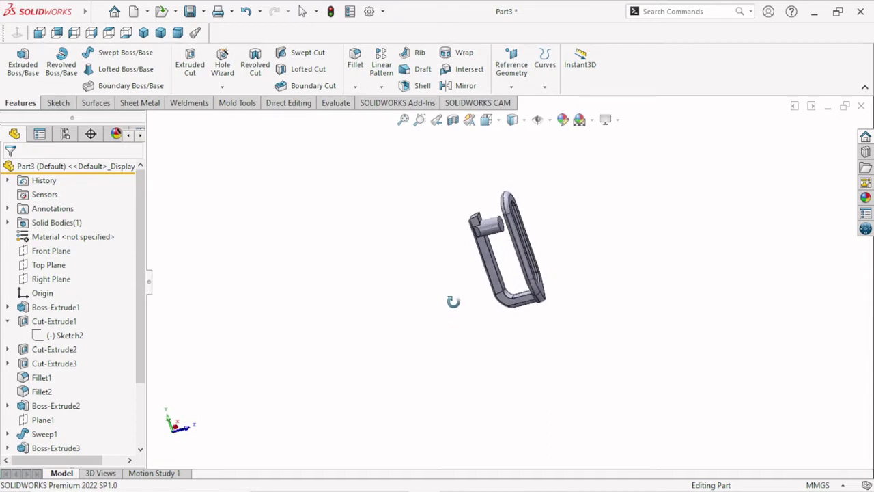
{"action": "scroll", "coordinate": [489, 215], "scroll_direction": "down", "scroll_amount": 3}
{"action": "scroll", "coordinate": [524, 300], "scroll_direction": "down", "scroll_amount": 1}
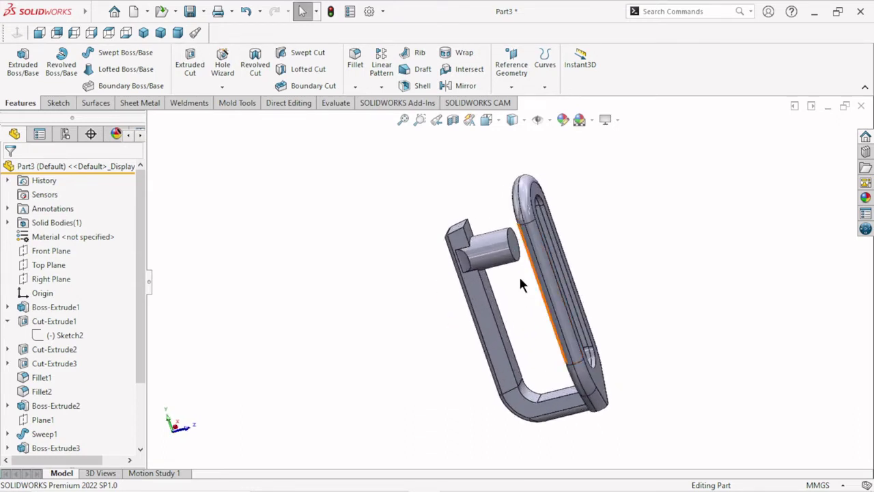
{"action": "left_click", "coordinate": [355, 63]}
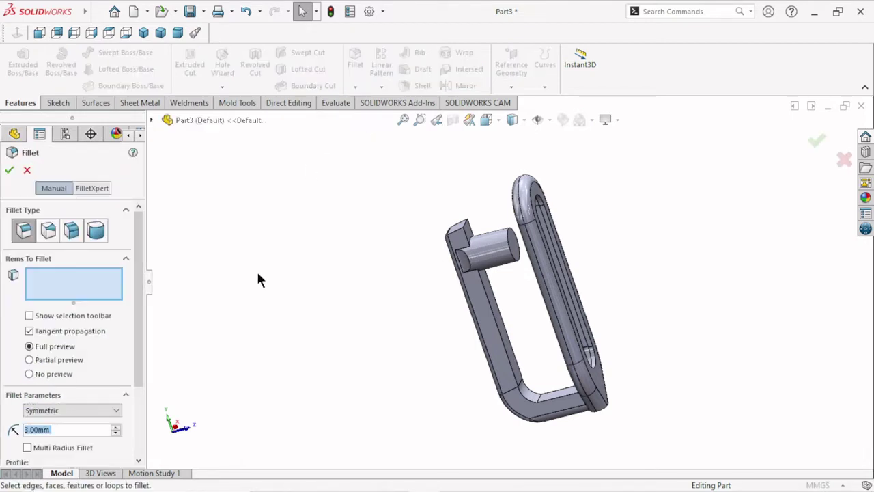
{"action": "scroll", "coordinate": [478, 287], "scroll_direction": "down", "scroll_amount": 3}
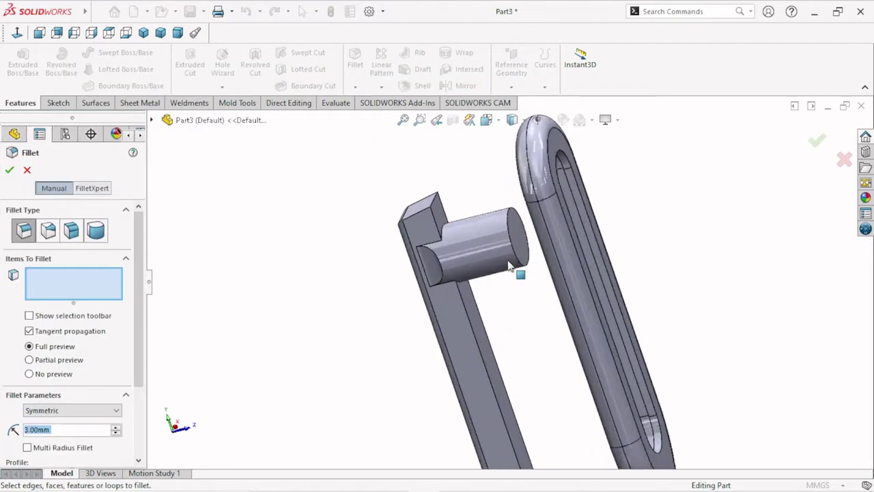
{"action": "middle_click_drag", "start_coordinate": [511, 273], "coordinate": [484, 298]}
{"action": "scroll", "coordinate": [466, 239], "scroll_direction": "down", "scroll_amount": 2}
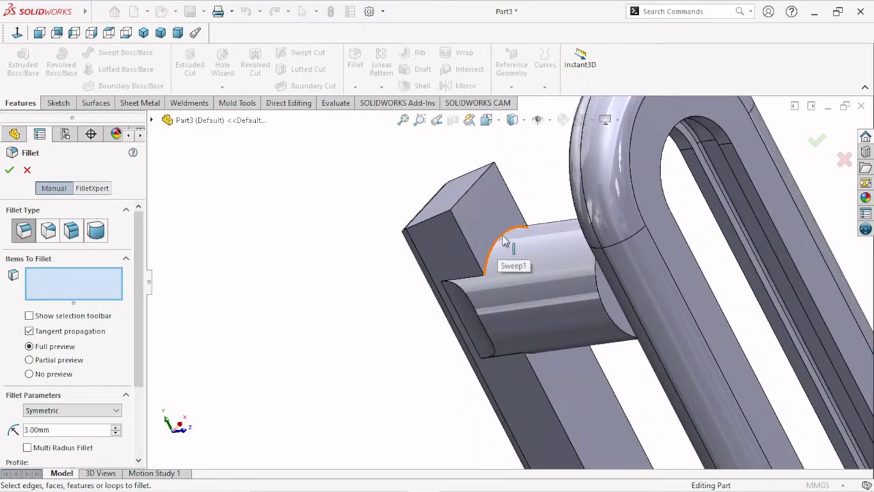
{"action": "left_click", "coordinate": [505, 260]}
Add the second pin-to-plate edge and apply the 3 mm fillet
{"action": "scroll", "coordinate": [502, 285], "scroll_direction": "up", "scroll_amount": 3}
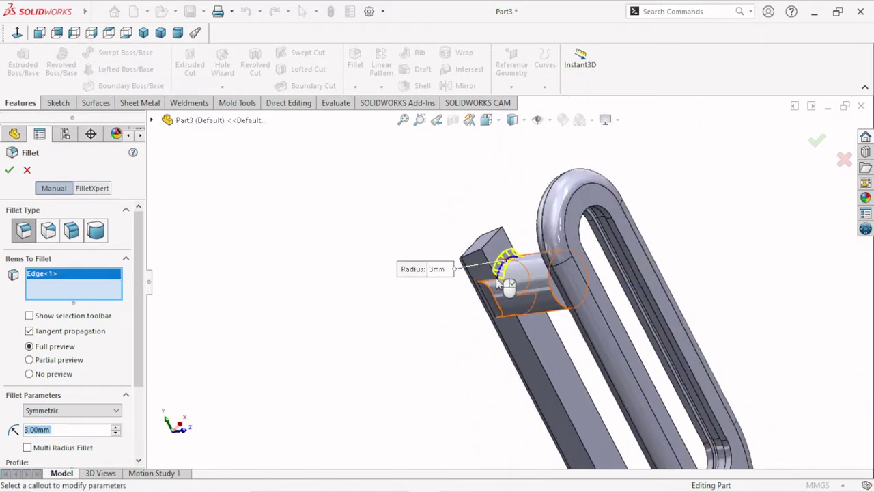
{"action": "middle_click_drag", "start_coordinate": [539, 331], "coordinate": [527, 327]}
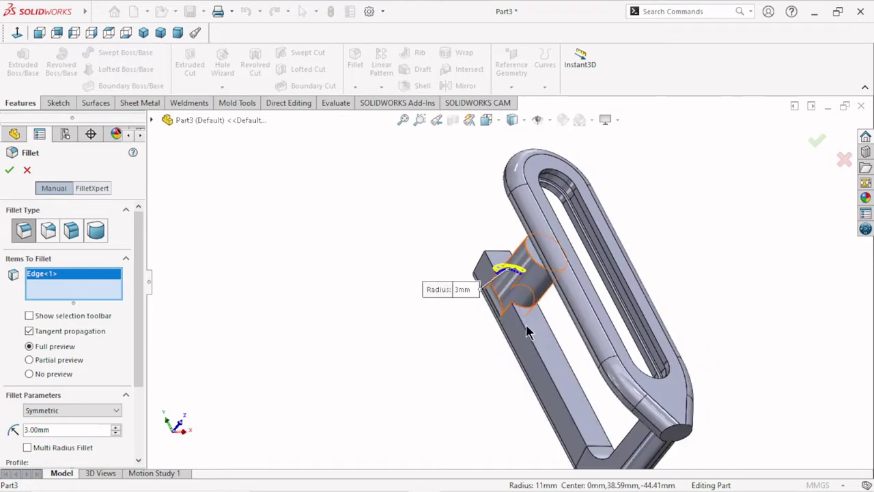
{"action": "scroll", "coordinate": [531, 313], "scroll_direction": "down", "scroll_amount": 5}
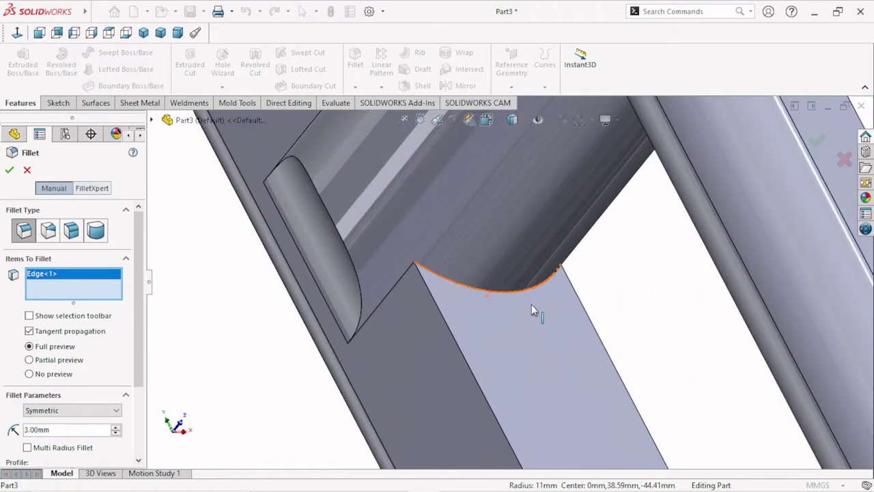
{"action": "left_click", "coordinate": [489, 304]}
{"action": "scroll", "coordinate": [488, 318], "scroll_direction": "up", "scroll_amount": 2}
{"action": "scroll", "coordinate": [444, 301], "scroll_direction": "up", "scroll_amount": 3}
{"action": "middle_click_drag", "start_coordinate": [406, 285], "coordinate": [441, 333]}
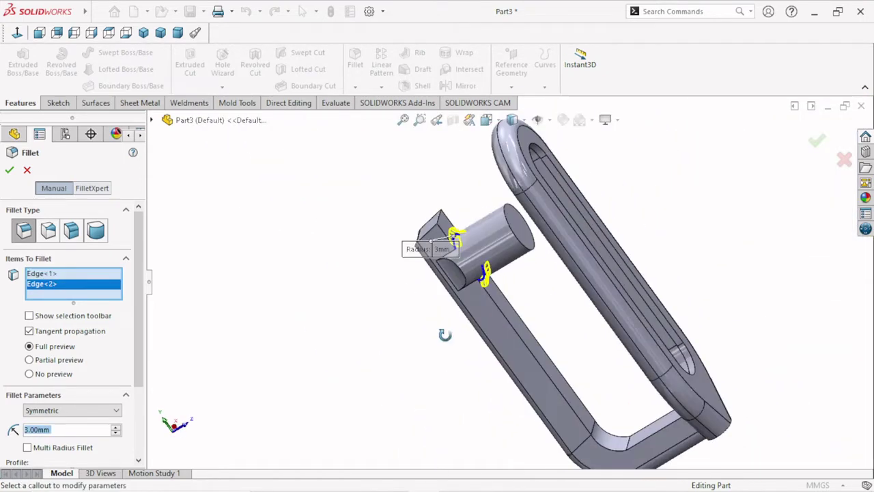
{"action": "left_click", "coordinate": [19, 170]}
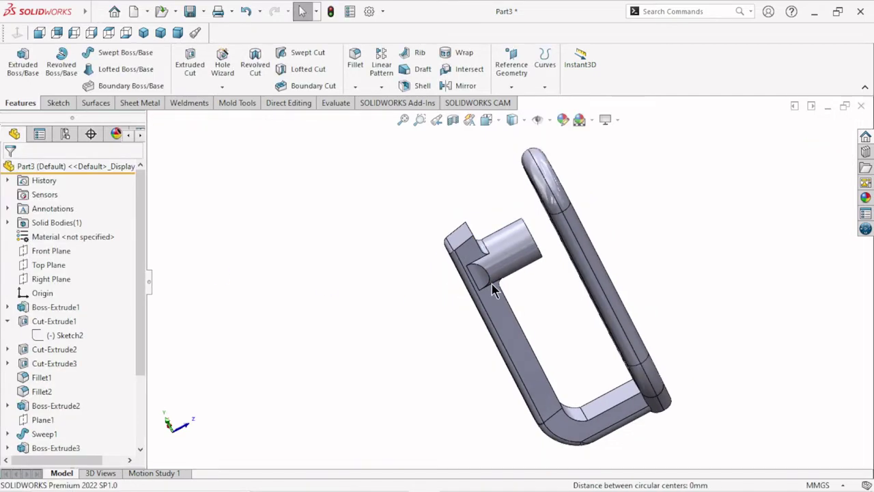
Chamfer the pin's free end face at 1 mm × 45°
{"action": "scroll", "coordinate": [558, 311], "scroll_direction": "down", "scroll_amount": 2}
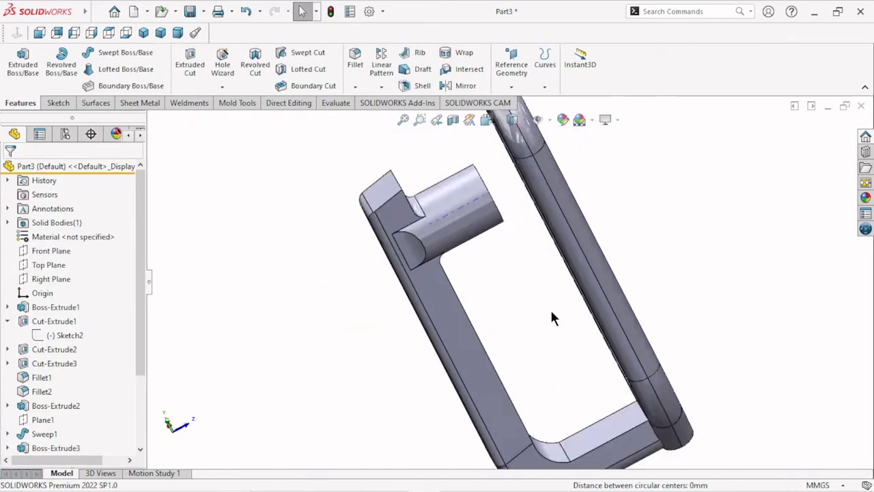
{"action": "scroll", "coordinate": [550, 308], "scroll_direction": "up", "scroll_amount": 3}
{"action": "middle_click_drag", "start_coordinate": [540, 321], "coordinate": [527, 326]}
{"action": "scroll", "coordinate": [511, 255], "scroll_direction": "down", "scroll_amount": 1}
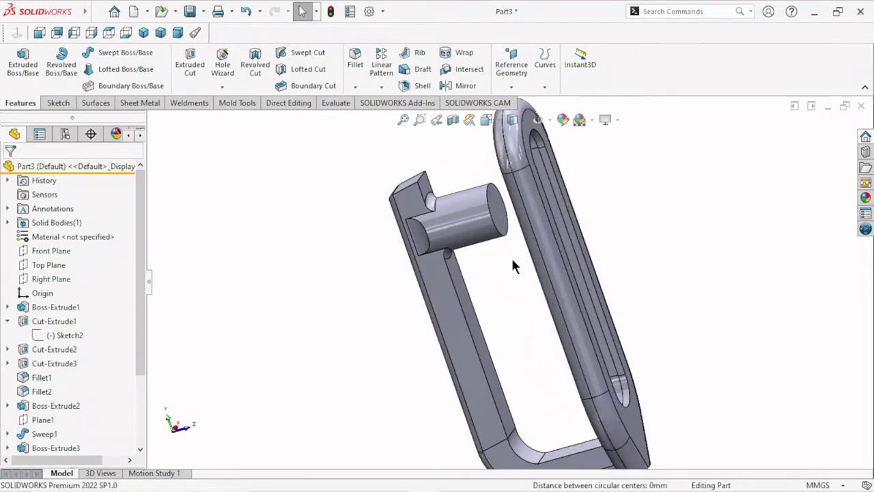
{"action": "scroll", "coordinate": [498, 263], "scroll_direction": "down", "scroll_amount": 2}
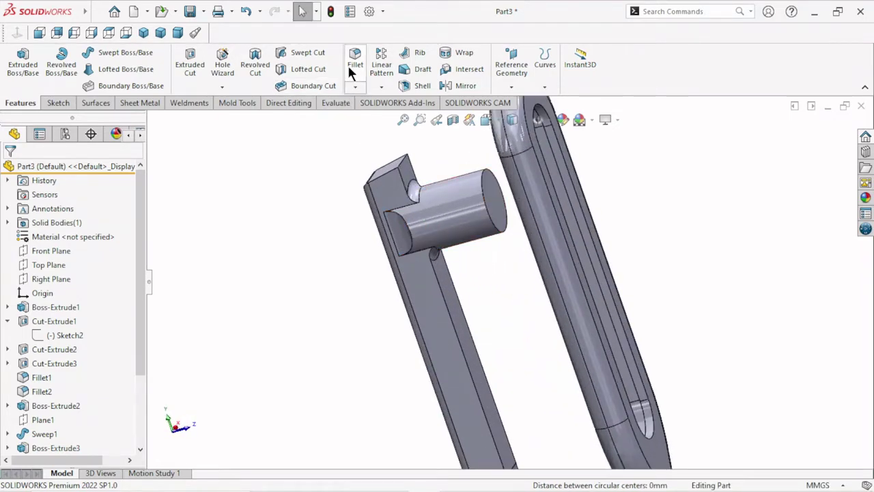
{"action": "left_click", "coordinate": [356, 86]}
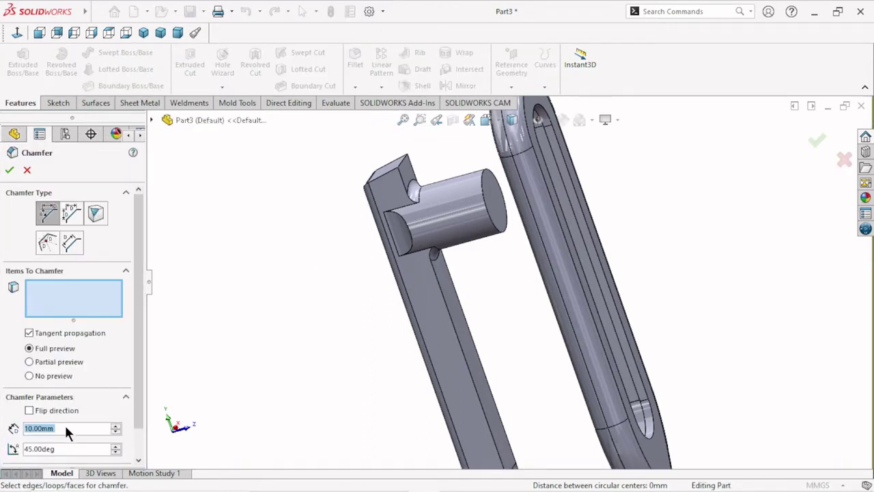
{"action": "type", "text": "1"}
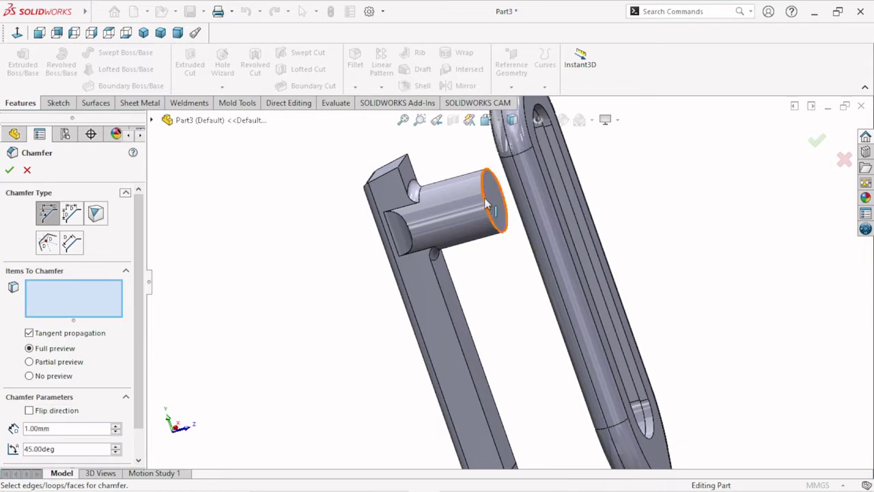
{"action": "left_click", "coordinate": [489, 202]}
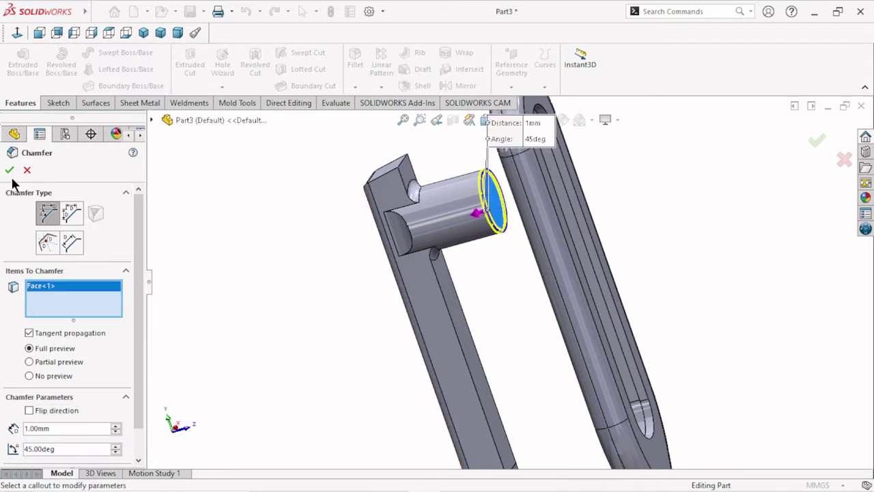
{"action": "key", "text": "Return"}
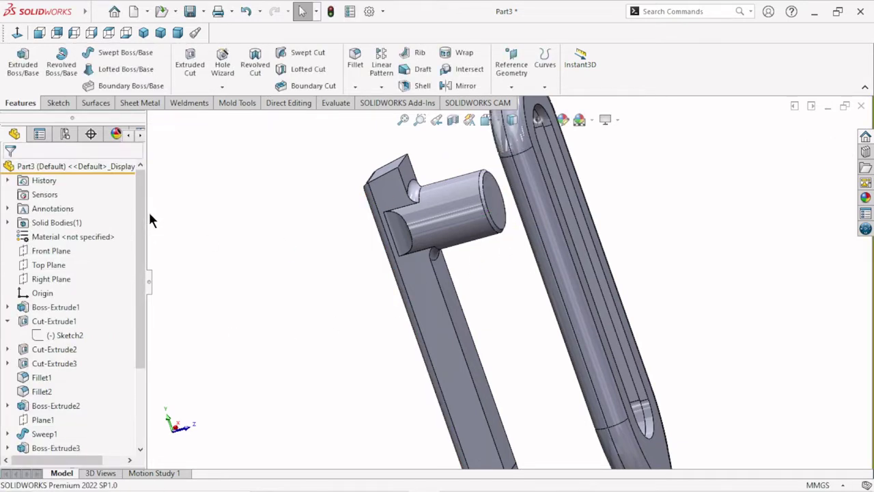
Reorient the part and expand Appearances(color) > Metal in the task pane
{"action": "key", "text": "ctrl+7"}
{"action": "scroll", "coordinate": [517, 295], "scroll_direction": "up", "scroll_amount": 3}
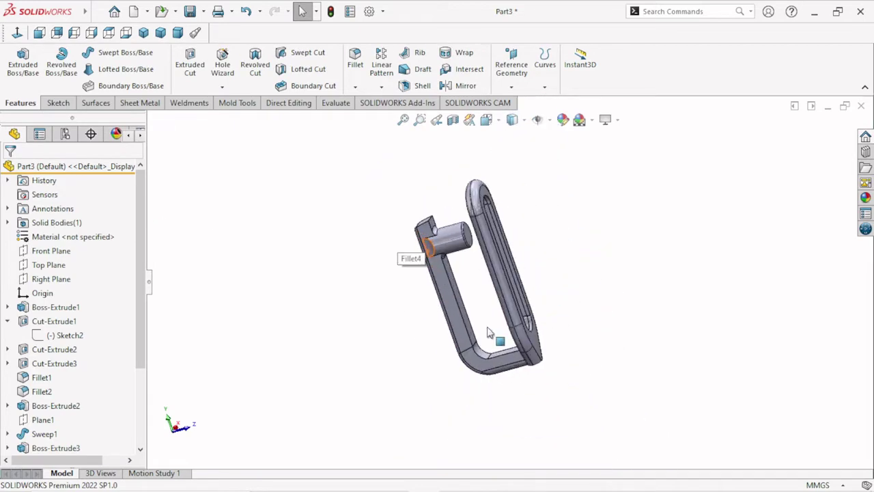
{"action": "mouse_move", "coordinate": [586, 312]}
{"action": "middle_mouse_down"}
{"action": "mouse_move", "coordinate": [581, 387]}
{"action": "mouse_move", "coordinate": [626, 351]}
{"action": "mouse_move", "coordinate": [608, 297]}
{"action": "mouse_move", "coordinate": [552, 298]}
{"action": "mouse_move", "coordinate": [488, 252]}
{"action": "mouse_move", "coordinate": [444, 267]}
{"action": "mouse_move", "coordinate": [579, 312]}
{"action": "middle_mouse_up"}
{"action": "scroll", "coordinate": [567, 280], "scroll_direction": "down", "scroll_amount": 3}
{"action": "scroll", "coordinate": [565, 285], "scroll_direction": "up", "scroll_amount": 2}
{"action": "scroll", "coordinate": [537, 301], "scroll_direction": "up", "scroll_amount": 1}
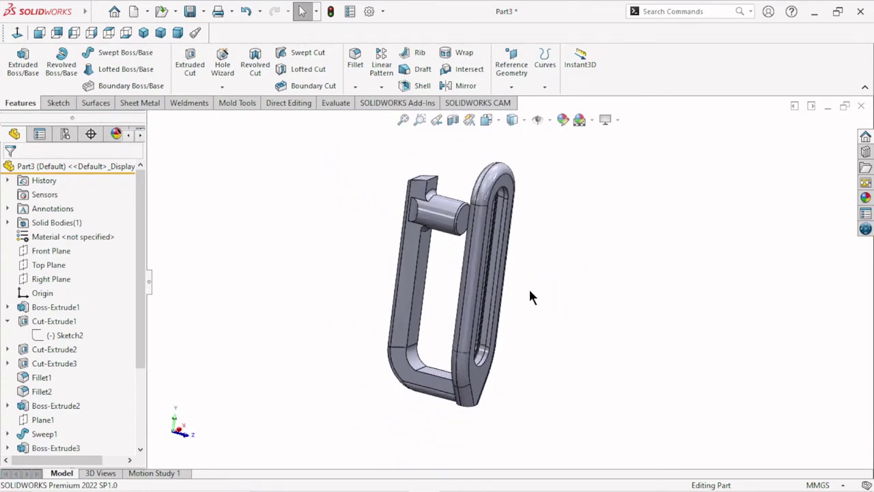
{"action": "scroll", "coordinate": [527, 296], "scroll_direction": "down", "scroll_amount": 2}
{"action": "scroll", "coordinate": [530, 296], "scroll_direction": "up", "scroll_amount": 1}
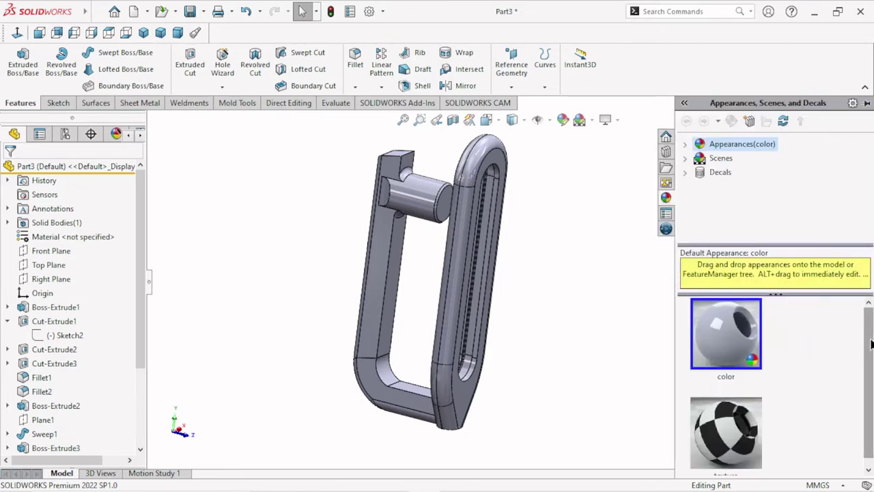
{"action": "left_click", "coordinate": [685, 145]}
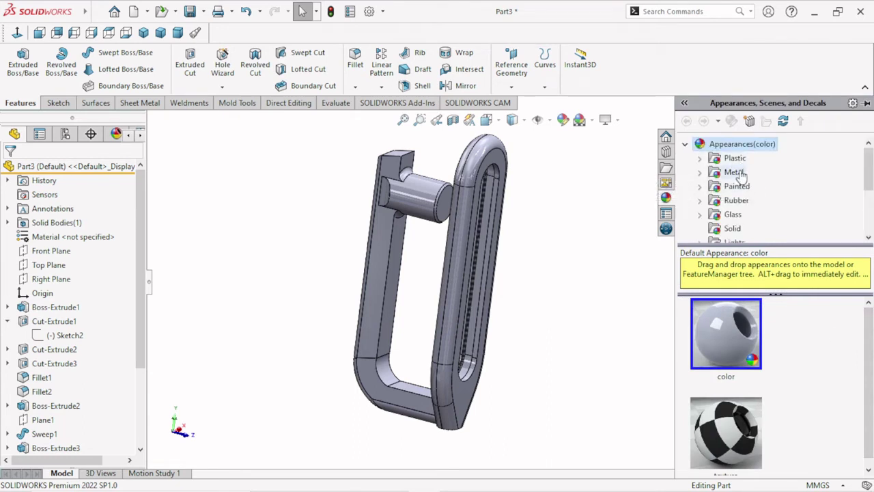
{"action": "left_click", "coordinate": [736, 173]}
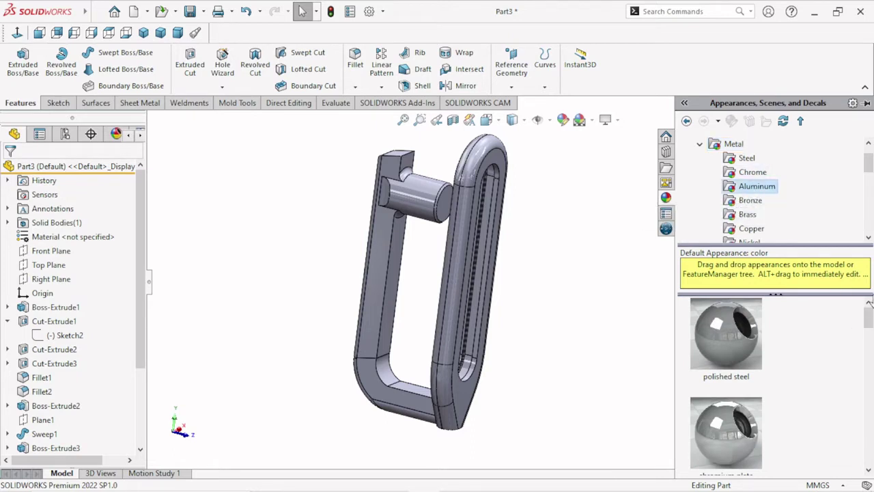
Apply the polished aluminum appearance to the whole part
{"action": "left_click_drag", "start_coordinate": [870, 330], "coordinate": [871, 347]}
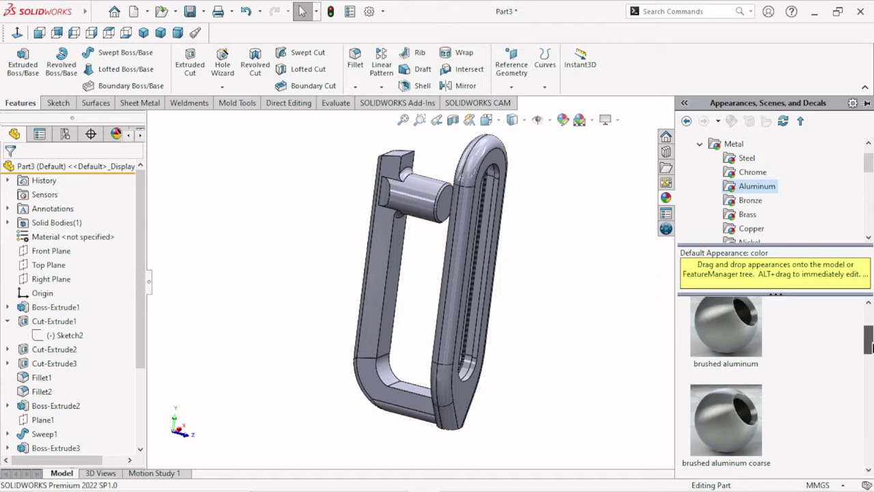
{"action": "left_click_drag", "start_coordinate": [871, 347], "coordinate": [870, 321]}
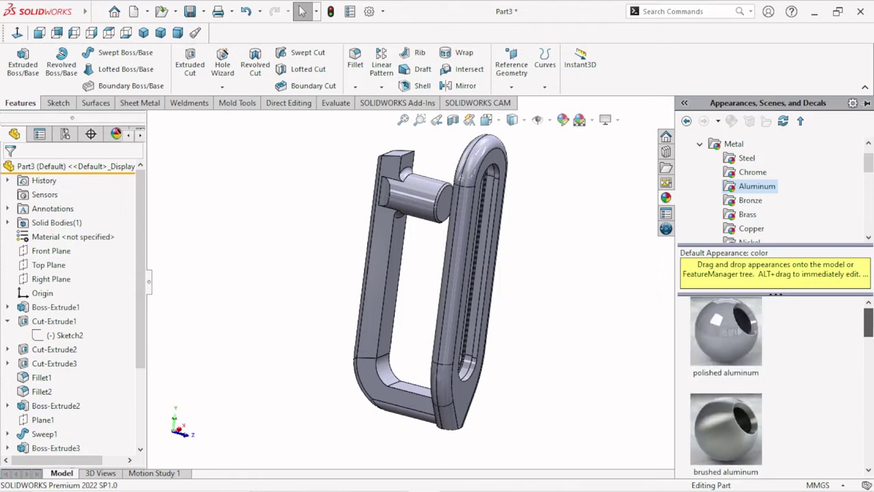
{"action": "left_click", "coordinate": [750, 359]}
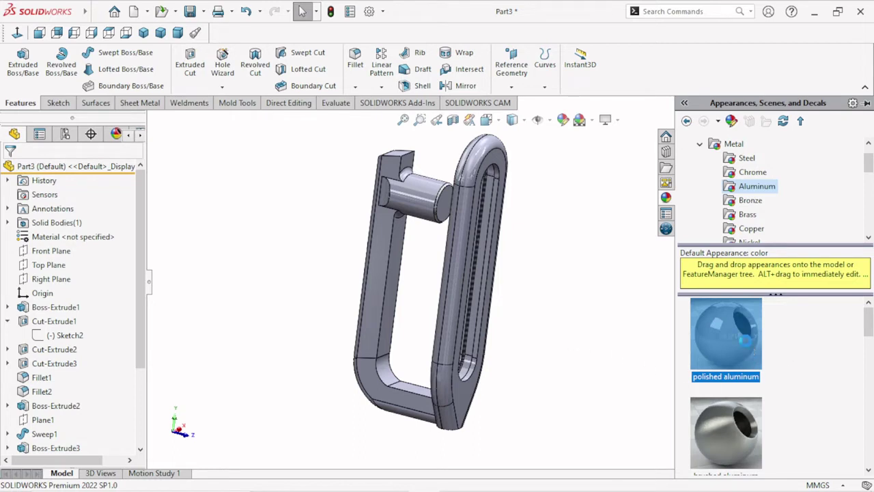
{"action": "left_click_drag", "start_coordinate": [744, 338], "coordinate": [458, 317]}
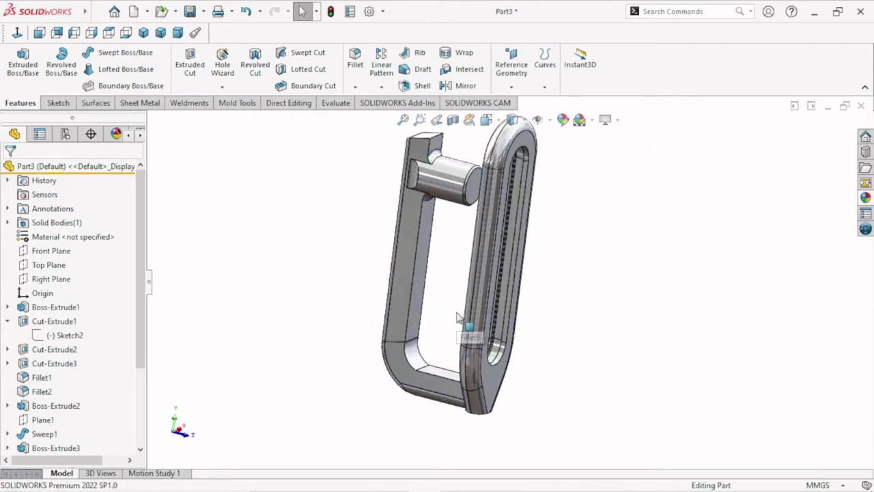
{"action": "scroll", "coordinate": [459, 315], "scroll_direction": "up", "scroll_amount": 2}
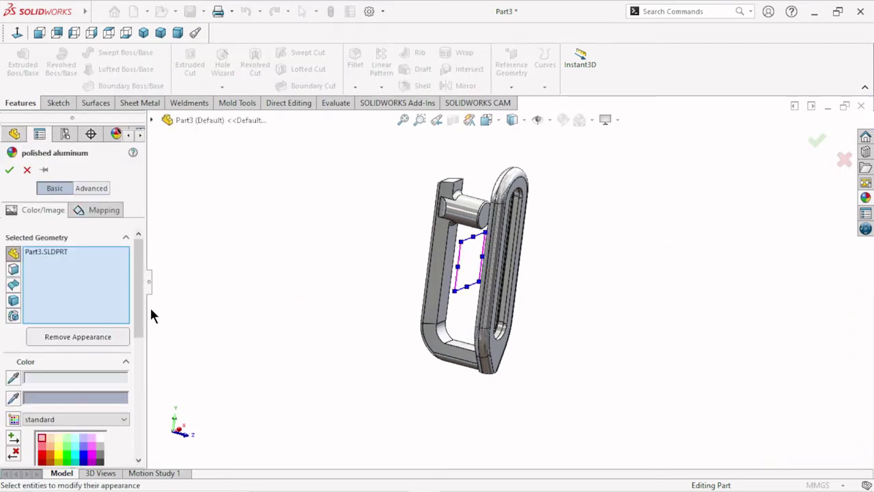
Try several green swatches, settle on dark green, and confirm the appearance
{"action": "left_click_drag", "start_coordinate": [141, 309], "coordinate": [143, 352]}
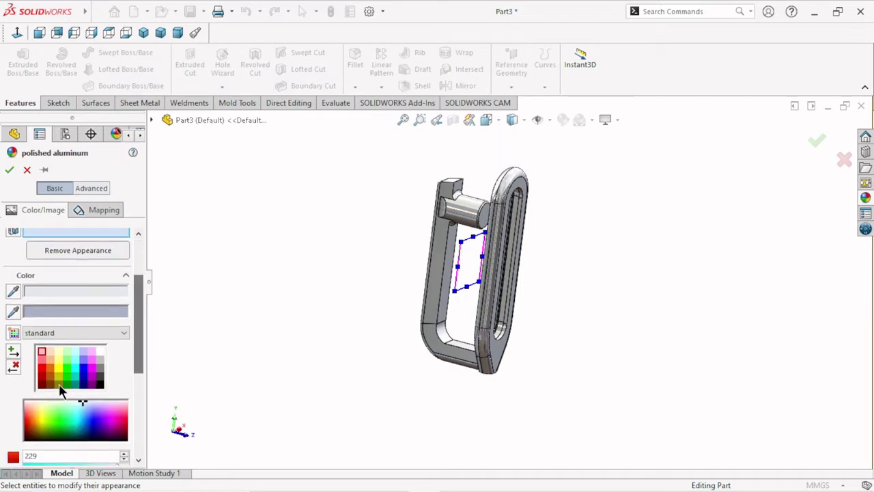
{"action": "left_click", "coordinate": [66, 377]}
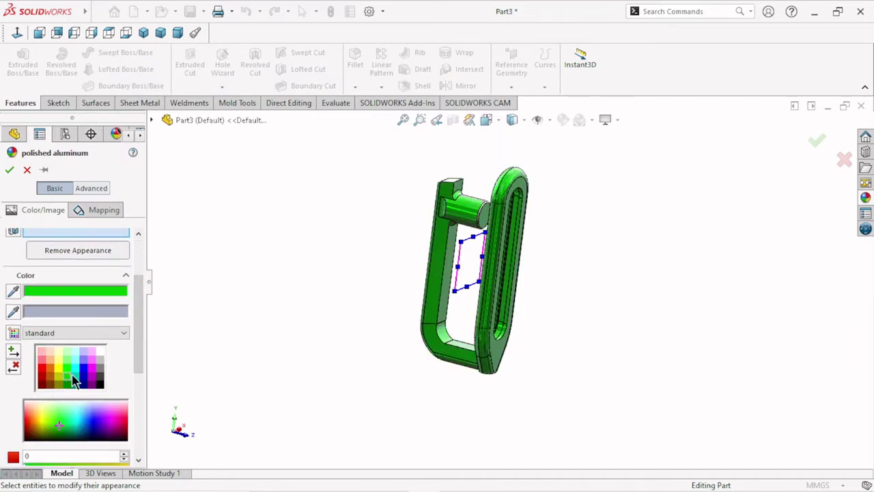
{"action": "left_click", "coordinate": [68, 384]}
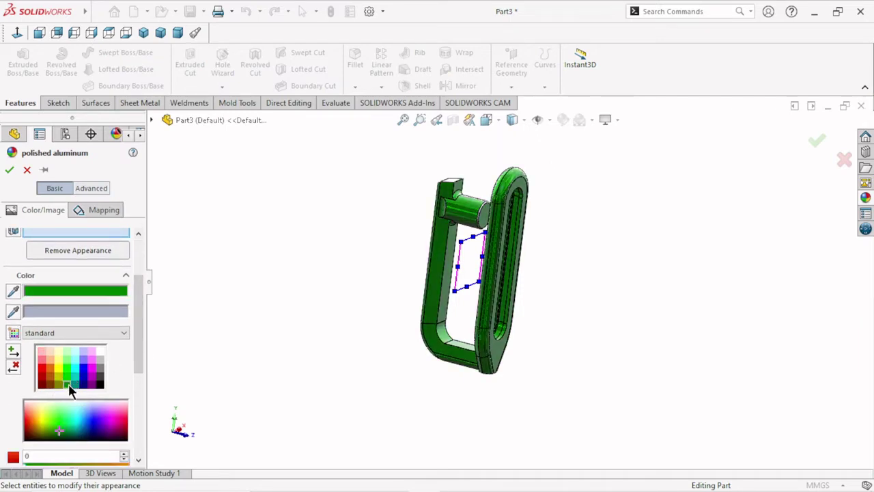
{"action": "left_click", "coordinate": [67, 375]}
{"action": "mouse_move", "coordinate": [511, 340]}
{"action": "middle_mouse_down"}
{"action": "mouse_move", "coordinate": [502, 267]}
{"action": "mouse_move", "coordinate": [353, 266]}
{"action": "mouse_move", "coordinate": [357, 219]}
{"action": "mouse_move", "coordinate": [552, 201]}
{"action": "mouse_move", "coordinate": [588, 244]}
{"action": "mouse_move", "coordinate": [553, 213]}
{"action": "middle_mouse_up"}
{"action": "mouse_move", "coordinate": [514, 252]}
{"action": "middle_mouse_down"}
{"action": "mouse_move", "coordinate": [597, 261]}
{"action": "mouse_move", "coordinate": [403, 273]}
{"action": "middle_mouse_up"}
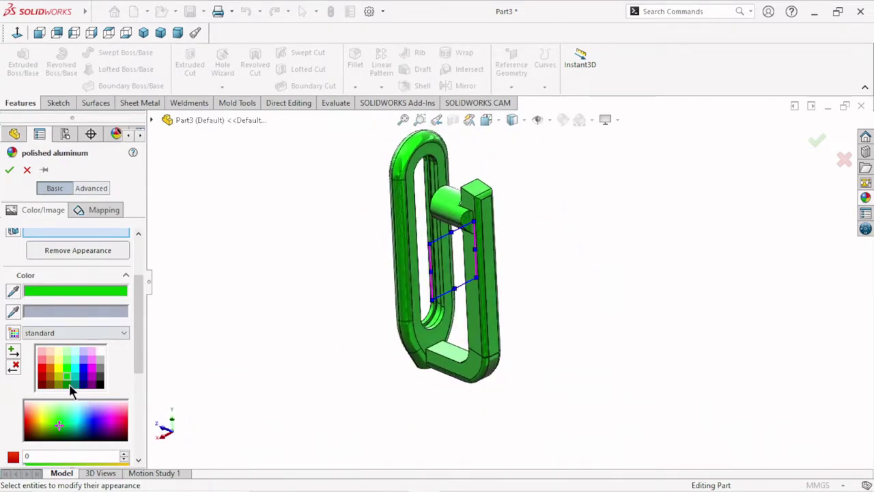
{"action": "left_click", "coordinate": [69, 385]}
{"action": "mouse_move", "coordinate": [601, 226]}
{"action": "middle_mouse_down"}
{"action": "mouse_move", "coordinate": [664, 219]}
{"action": "mouse_move", "coordinate": [683, 321]}
{"action": "mouse_move", "coordinate": [513, 359]}
{"action": "mouse_move", "coordinate": [457, 340]}
{"action": "mouse_move", "coordinate": [614, 271]}
{"action": "middle_mouse_up"}
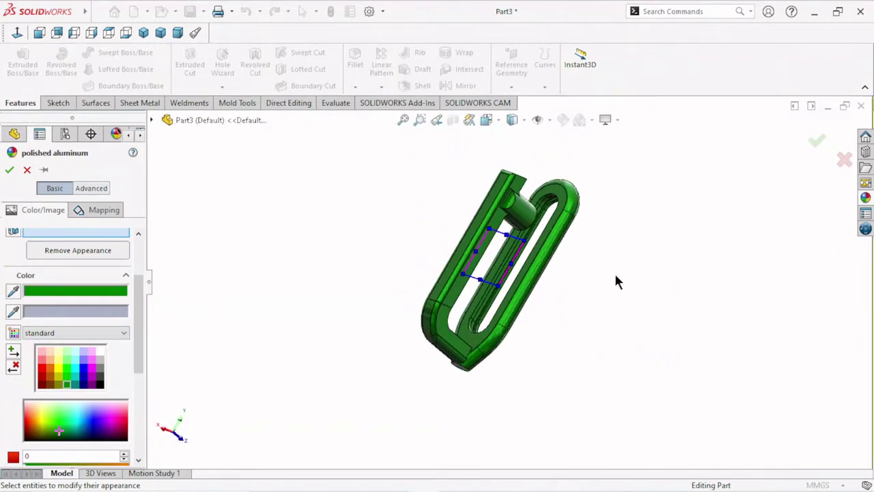
{"action": "left_click", "coordinate": [9, 169]}
{"action": "mouse_move", "coordinate": [549, 254]}
{"action": "middle_mouse_down"}
{"action": "mouse_move", "coordinate": [562, 267]}
{"action": "mouse_move", "coordinate": [629, 286]}
{"action": "mouse_move", "coordinate": [515, 193]}
{"action": "mouse_move", "coordinate": [502, 247]}
{"action": "mouse_move", "coordinate": [592, 308]}
{"action": "mouse_move", "coordinate": [585, 373]}
{"action": "mouse_move", "coordinate": [548, 369]}
{"action": "mouse_move", "coordinate": [551, 257]}
{"action": "mouse_move", "coordinate": [607, 275]}
{"action": "mouse_move", "coordinate": [644, 258]}
{"action": "mouse_move", "coordinate": [605, 260]}
{"action": "middle_mouse_up"}
Turn on RealView Graphics realistic shading from the View Settings menu
{"action": "scroll", "coordinate": [514, 285], "scroll_direction": "down", "scroll_amount": 5}
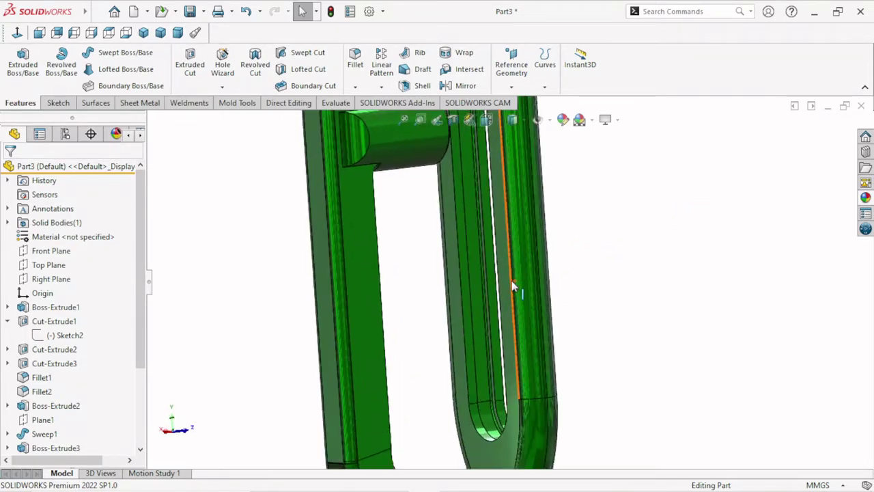
{"action": "scroll", "coordinate": [514, 286], "scroll_direction": "up", "scroll_amount": 5}
{"action": "mouse_move", "coordinate": [512, 300]}
{"action": "middle_mouse_down"}
{"action": "mouse_move", "coordinate": [565, 317]}
{"action": "mouse_move", "coordinate": [505, 300]}
{"action": "mouse_move", "coordinate": [462, 309]}
{"action": "mouse_move", "coordinate": [371, 298]}
{"action": "mouse_move", "coordinate": [410, 301]}
{"action": "middle_mouse_up"}
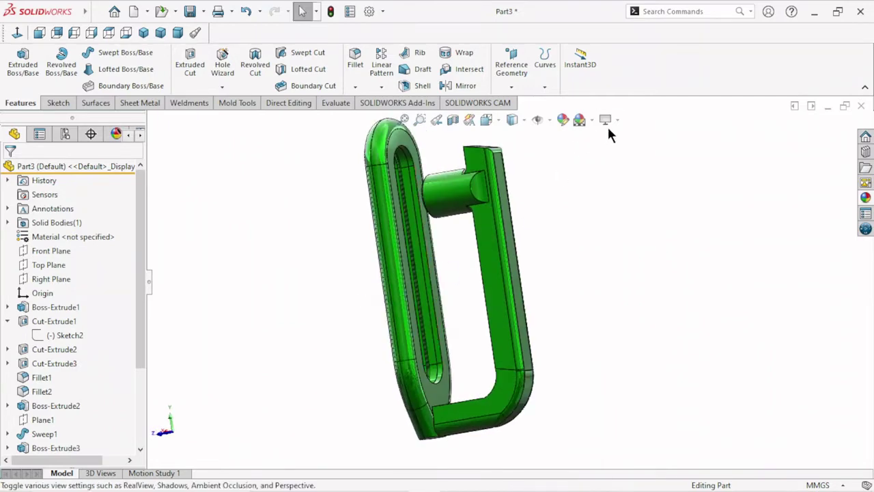
{"action": "left_click", "coordinate": [616, 120]}
{"action": "left_click", "coordinate": [615, 134]}
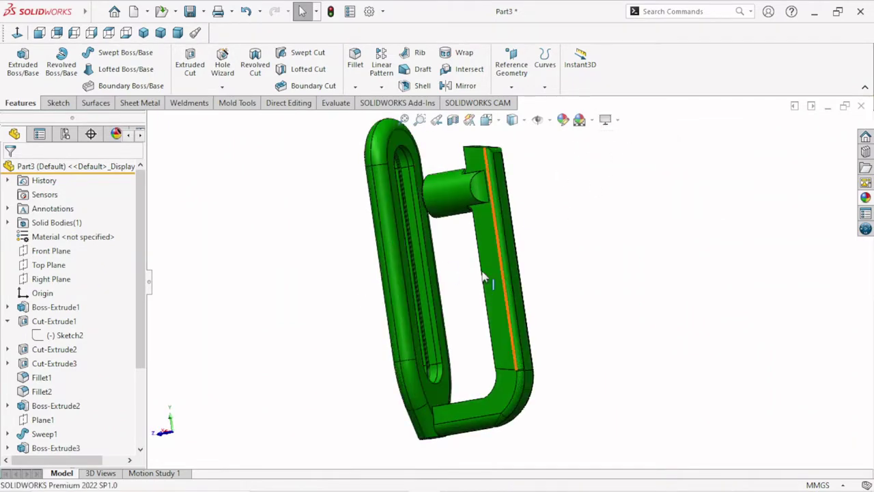
{"action": "mouse_move", "coordinate": [458, 278]}
{"action": "middle_mouse_down"}
{"action": "mouse_move", "coordinate": [479, 296]}
{"action": "mouse_move", "coordinate": [580, 269]}
{"action": "mouse_move", "coordinate": [619, 285]}
{"action": "mouse_move", "coordinate": [642, 312]}
{"action": "mouse_move", "coordinate": [574, 160]}
{"action": "middle_mouse_up"}
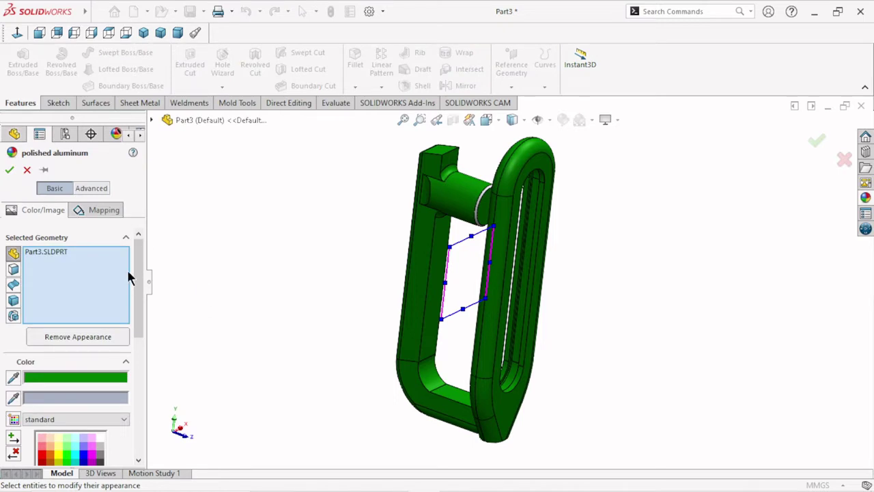
Recolour the whole Part3.SLDPRT from green to a teal swatch
{"action": "left_click", "coordinate": [50, 251]}
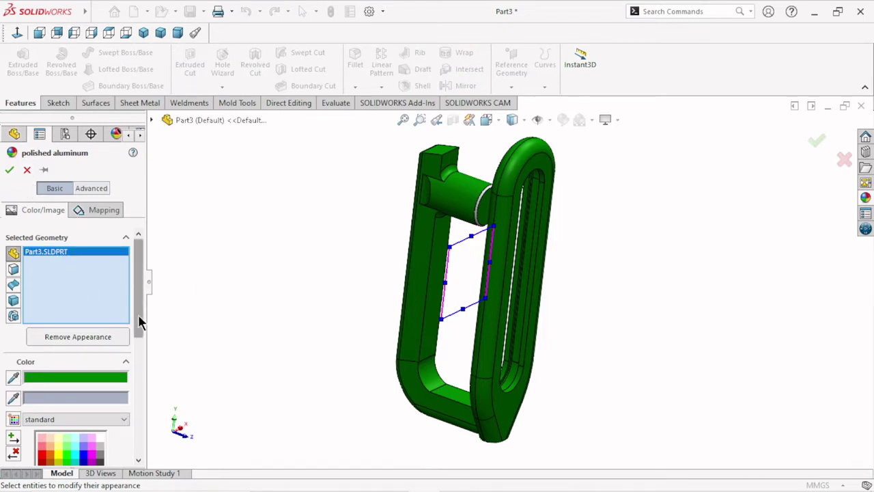
{"action": "left_click_drag", "start_coordinate": [138, 314], "coordinate": [129, 362]}
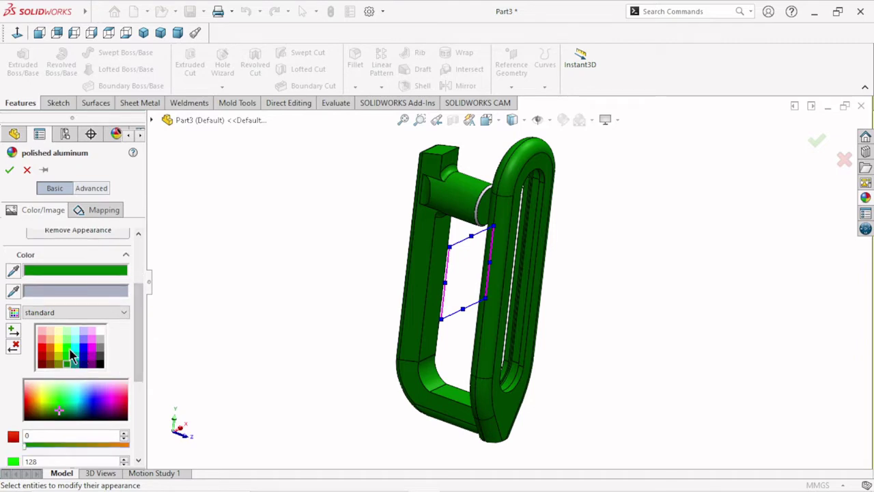
{"action": "left_click", "coordinate": [75, 361]}
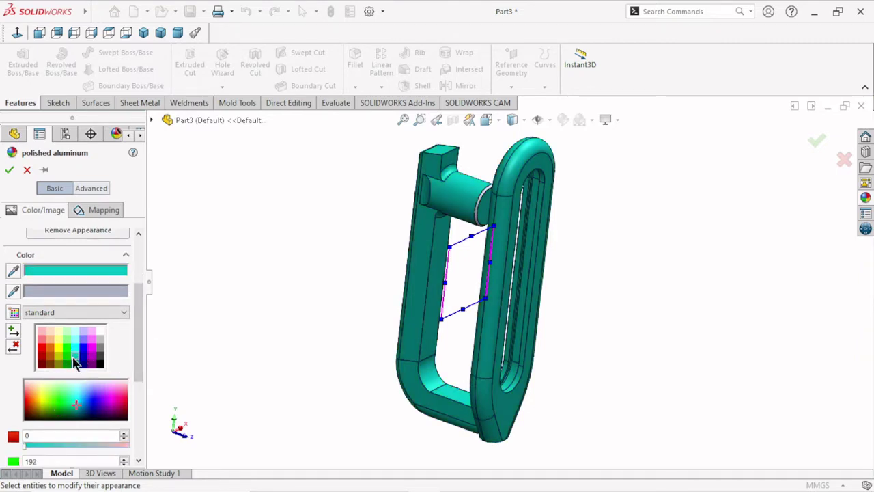
{"action": "left_click", "coordinate": [9, 170]}
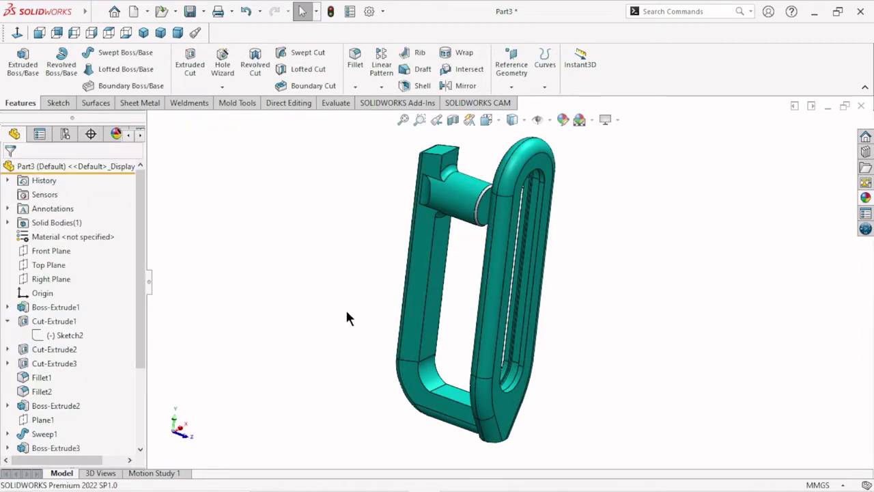
Colour the pin's chamfer face teal (RGB 0, 192, 192) to match the part
{"action": "scroll", "coordinate": [506, 321], "scroll_direction": "down", "scroll_amount": 2}
{"action": "mouse_move", "coordinate": [652, 327]}
{"action": "middle_mouse_down"}
{"action": "mouse_move", "coordinate": [649, 284]}
{"action": "mouse_move", "coordinate": [466, 237]}
{"action": "middle_mouse_up"}
{"action": "scroll", "coordinate": [466, 237], "scroll_direction": "down", "scroll_amount": 3}
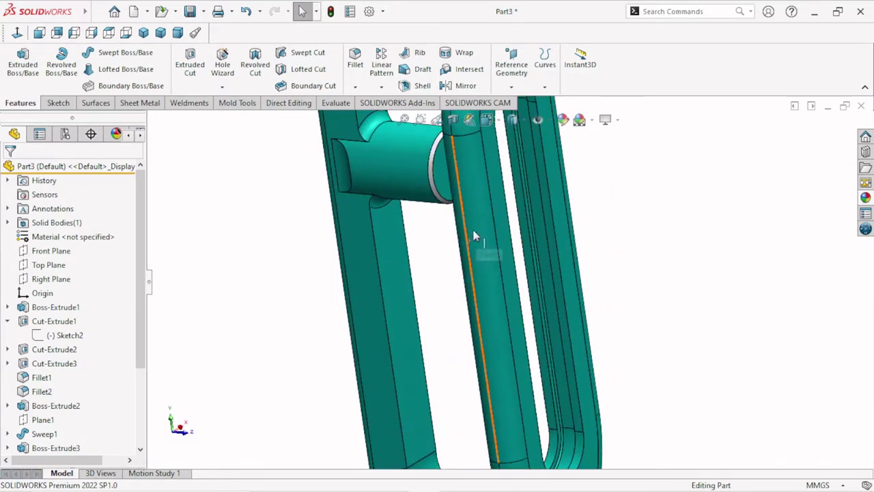
{"action": "scroll", "coordinate": [451, 232], "scroll_direction": "up", "scroll_amount": 3}
{"action": "scroll", "coordinate": [439, 220], "scroll_direction": "down", "scroll_amount": 3}
{"action": "left_click", "coordinate": [423, 190]}
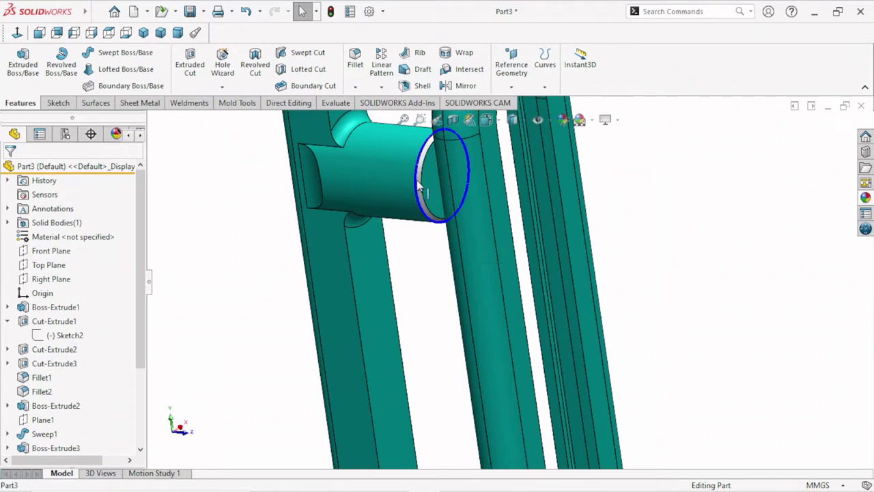
{"action": "key", "text": "Escape"}
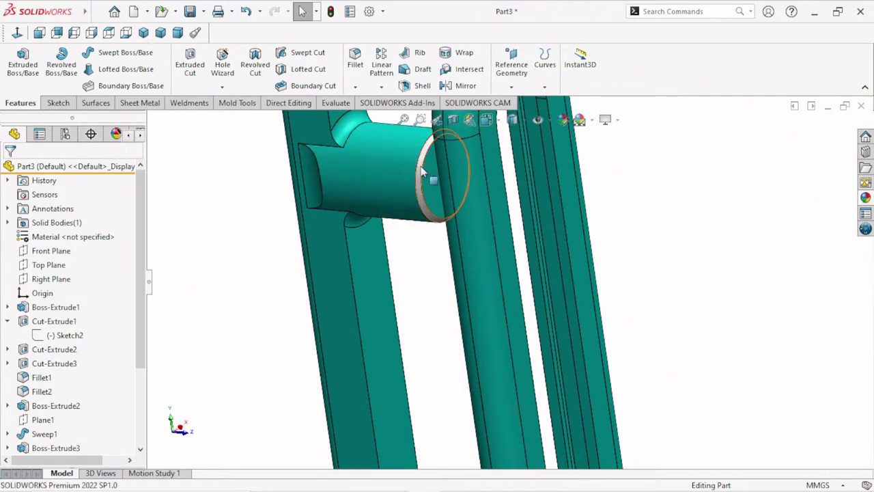
{"action": "left_click", "coordinate": [422, 172]}
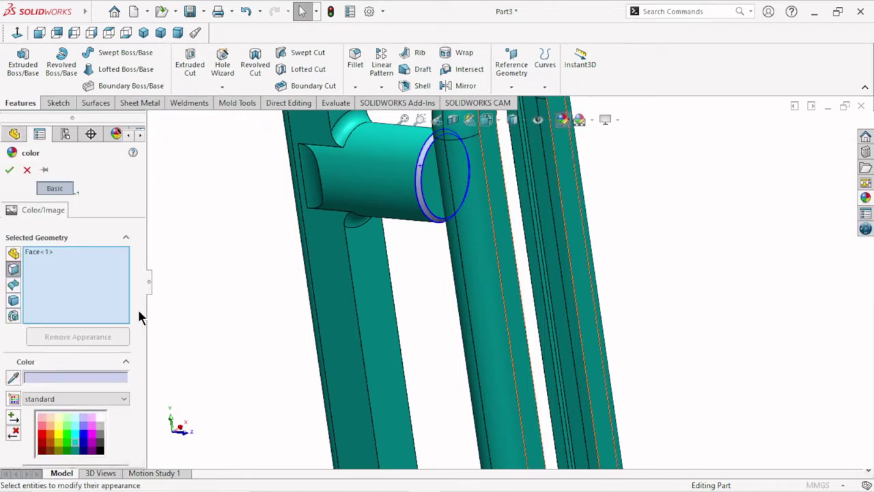
{"action": "scroll", "coordinate": [138, 340], "scroll_direction": "down", "scroll_amount": 3}
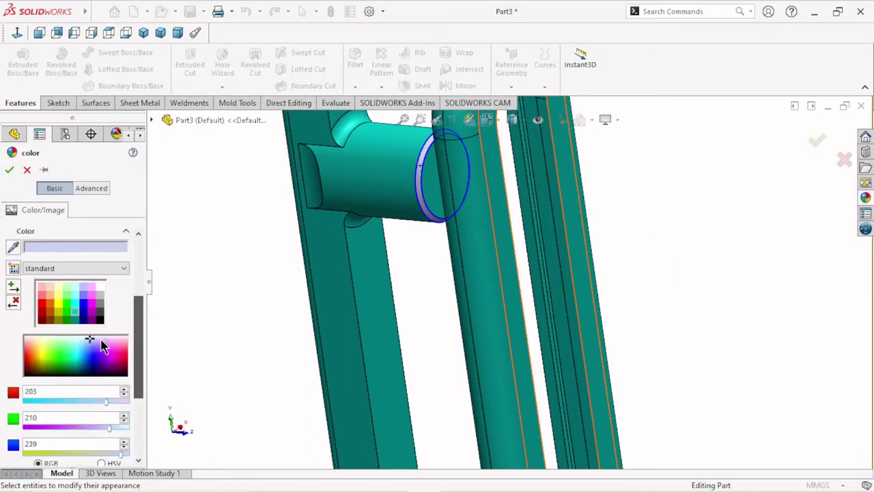
{"action": "left_click", "coordinate": [75, 316]}
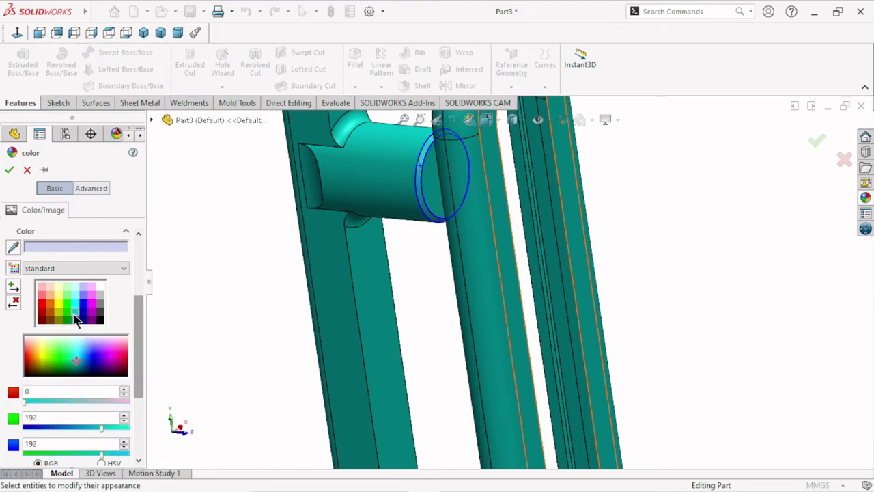
{"action": "left_click", "coordinate": [10, 170]}
Start a new sketch on the face at the link's lower tip
{"action": "scroll", "coordinate": [556, 299], "scroll_direction": "up", "scroll_amount": 5}
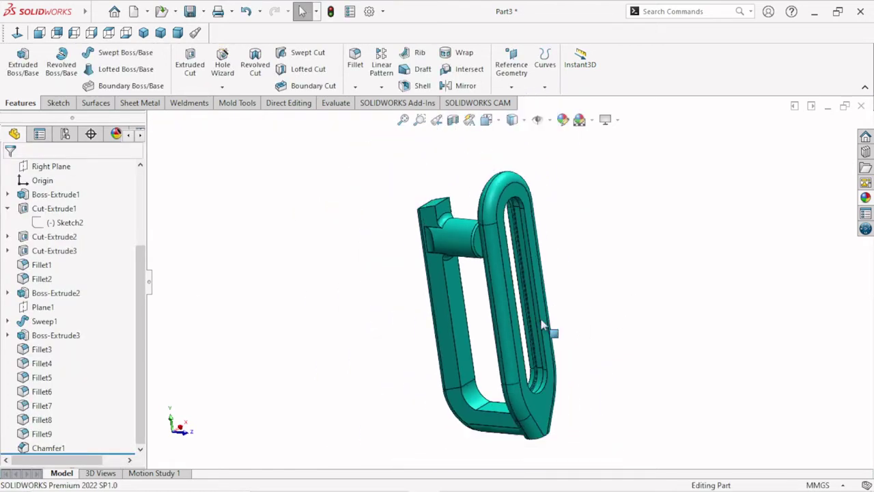
{"action": "mouse_move", "coordinate": [611, 407]}
{"action": "middle_mouse_down"}
{"action": "mouse_move", "coordinate": [570, 353]}
{"action": "mouse_move", "coordinate": [564, 373]}
{"action": "mouse_move", "coordinate": [514, 400]}
{"action": "middle_mouse_up"}
{"action": "scroll", "coordinate": [511, 382], "scroll_direction": "down", "scroll_amount": 3}
{"action": "scroll", "coordinate": [509, 369], "scroll_direction": "down", "scroll_amount": 3}
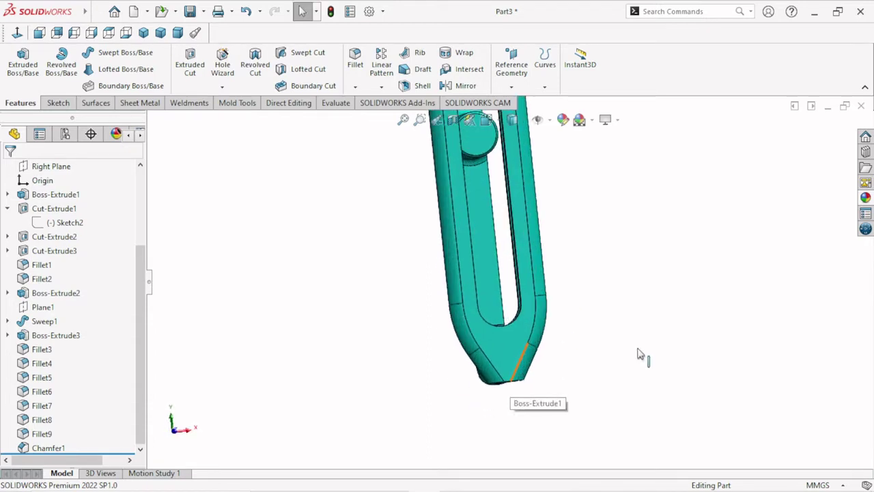
{"action": "left_click", "coordinate": [505, 364]}
{"action": "left_click", "coordinate": [563, 327]}
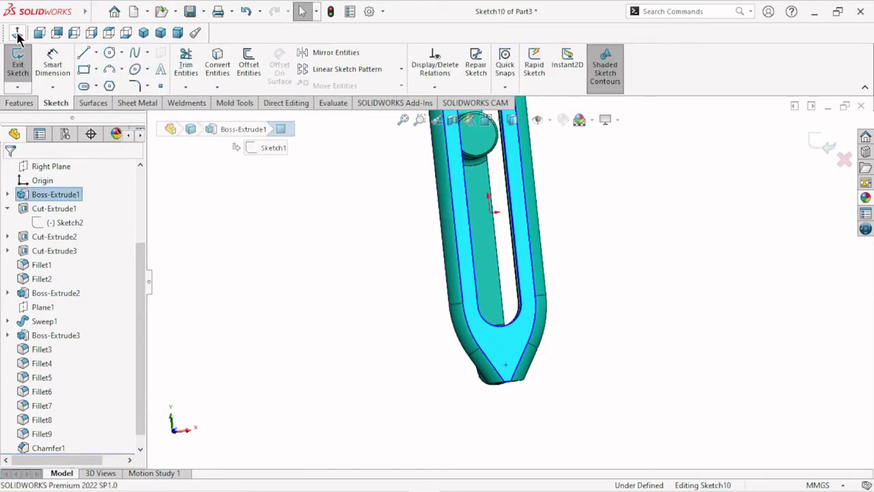
Draw a centre rectangle centred at the link's tip, spanning below it
{"action": "scroll", "coordinate": [505, 406], "scroll_direction": "up", "scroll_amount": 2}
{"action": "scroll", "coordinate": [527, 410], "scroll_direction": "down", "scroll_amount": 4}
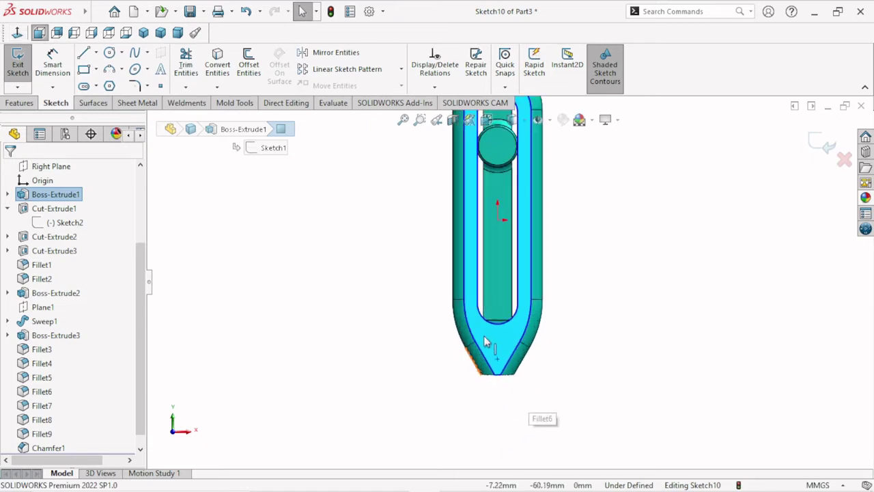
{"action": "scroll", "coordinate": [543, 396], "scroll_direction": "down", "scroll_amount": 1}
{"action": "scroll", "coordinate": [546, 385], "scroll_direction": "down", "scroll_amount": 2}
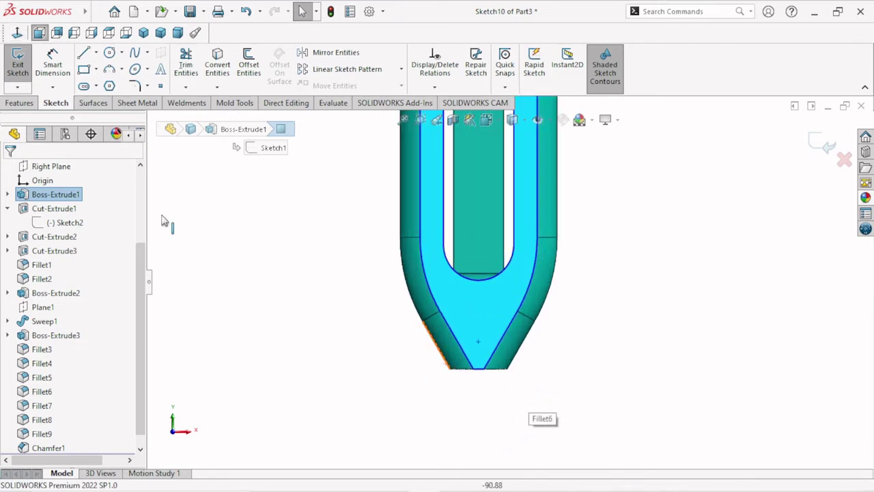
{"action": "left_click", "coordinate": [95, 69]}
{"action": "left_click", "coordinate": [92, 100]}
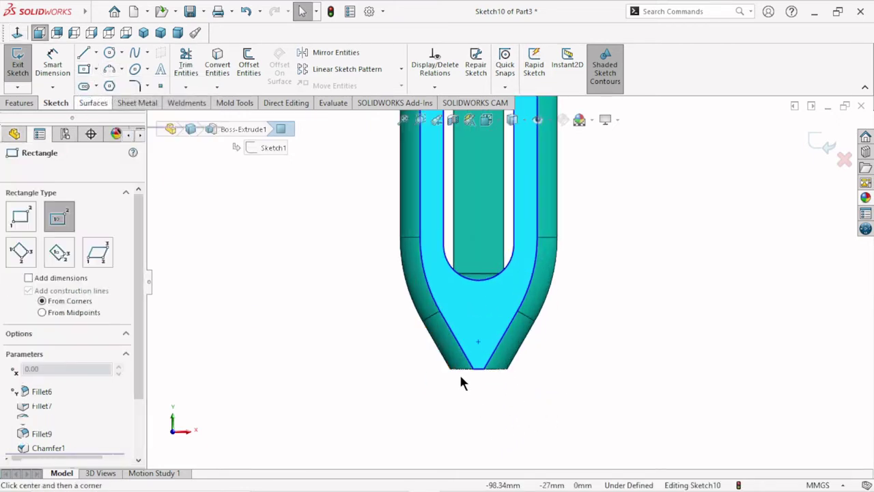
{"action": "left_click", "coordinate": [478, 402]}
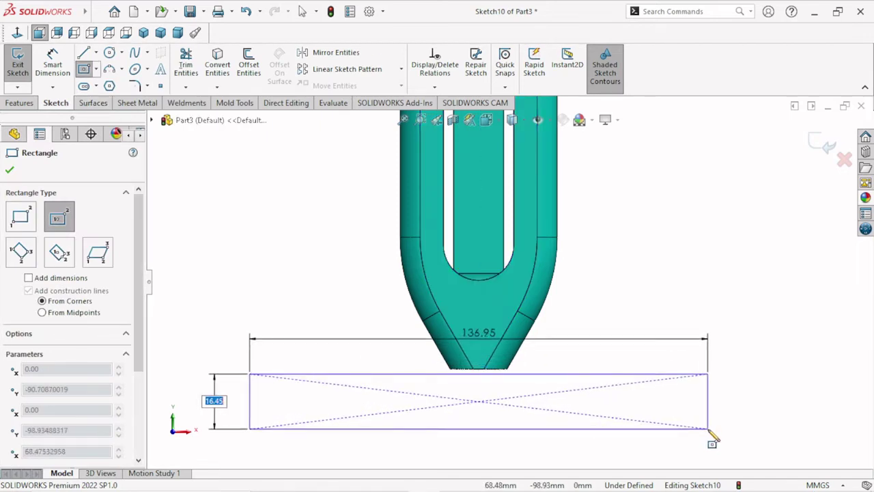
{"action": "left_click", "coordinate": [708, 429]}
{"action": "right_click", "coordinate": [687, 360]}
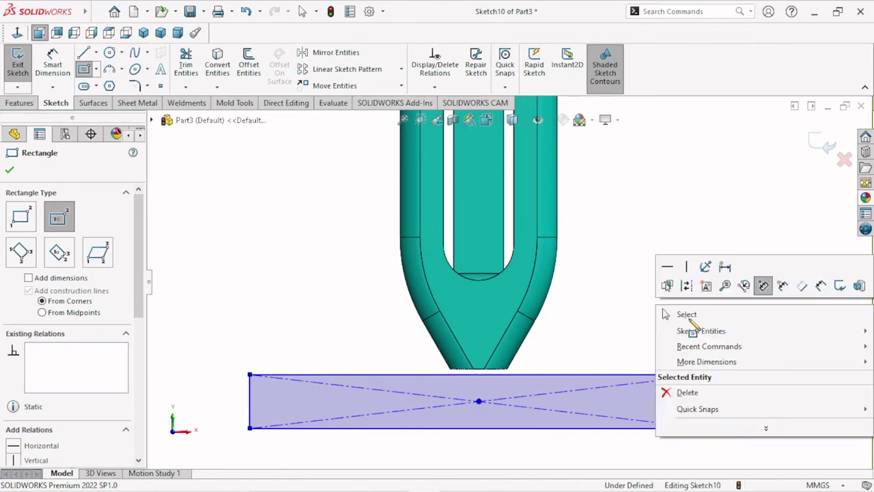
{"action": "left_click", "coordinate": [687, 314]}
{"action": "scroll", "coordinate": [495, 375], "scroll_direction": "up", "scroll_amount": 2}
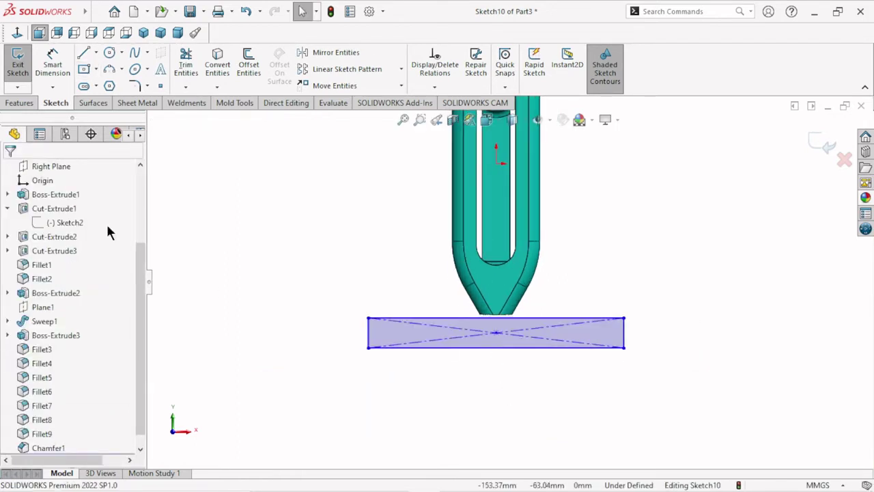
Dimension the rectangle to 15 mm high and 140 mm wide
{"action": "key", "text": "d"}
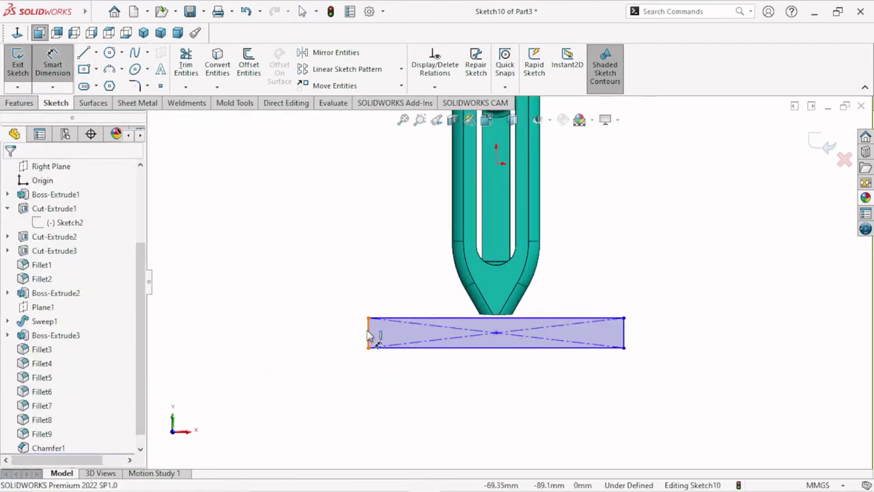
{"action": "left_click", "coordinate": [368, 333]}
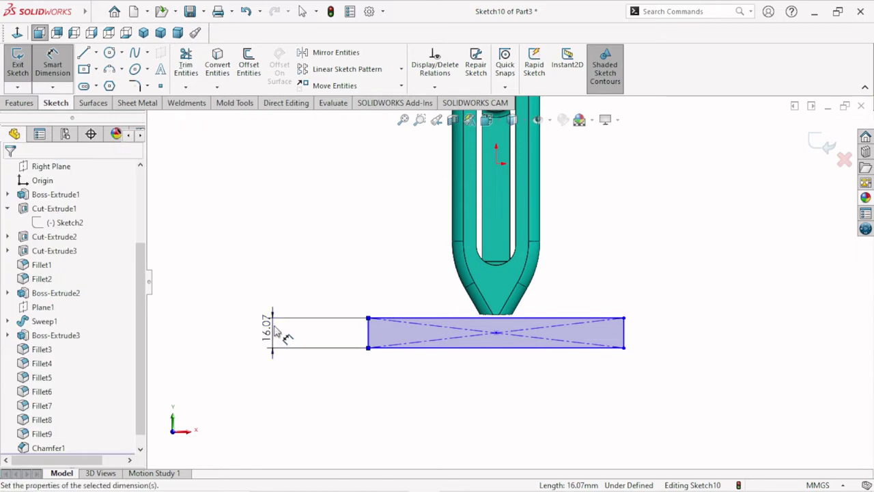
{"action": "left_click", "coordinate": [277, 331]}
{"action": "type", "text": "15"}
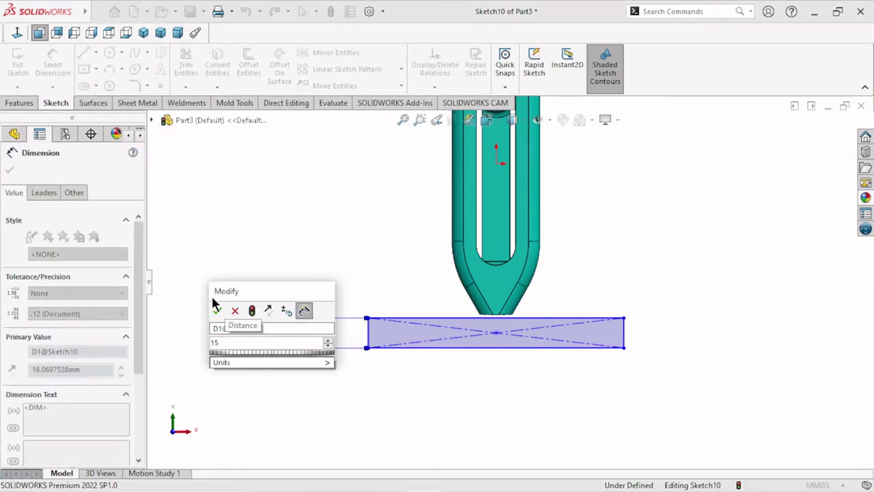
{"action": "key", "text": "Escape"}
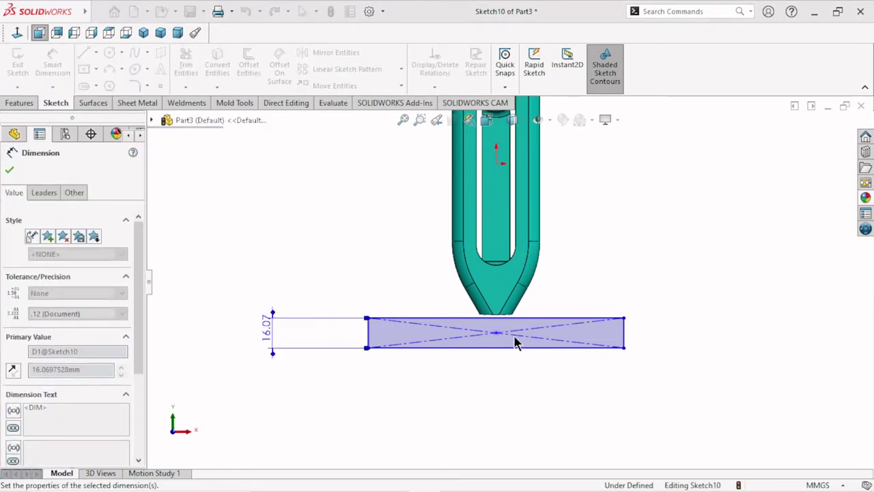
{"action": "scroll", "coordinate": [516, 342], "scroll_direction": "up", "scroll_amount": 3}
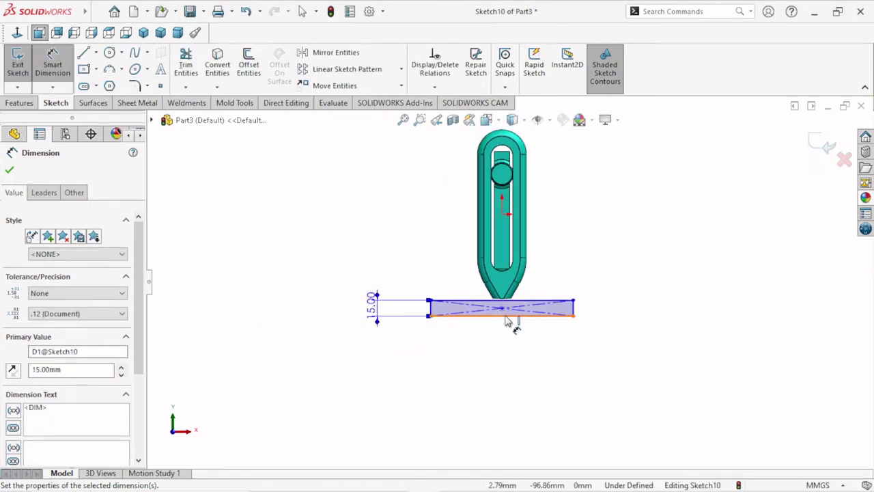
{"action": "left_click", "coordinate": [506, 317]}
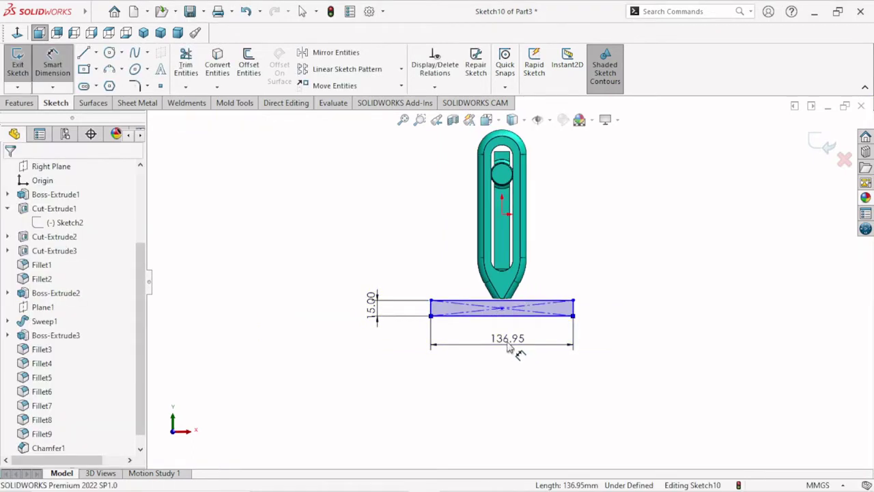
{"action": "left_click", "coordinate": [507, 349]}
{"action": "type", "text": "140"}
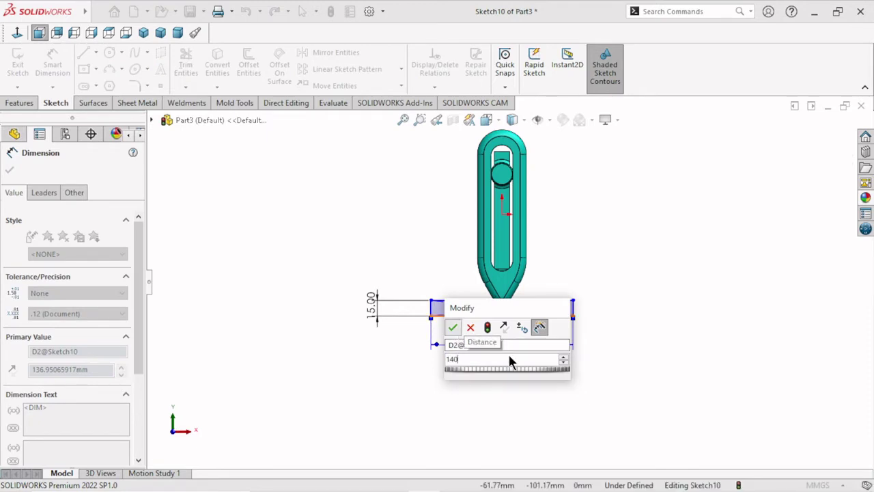
{"action": "key", "text": "Return"}
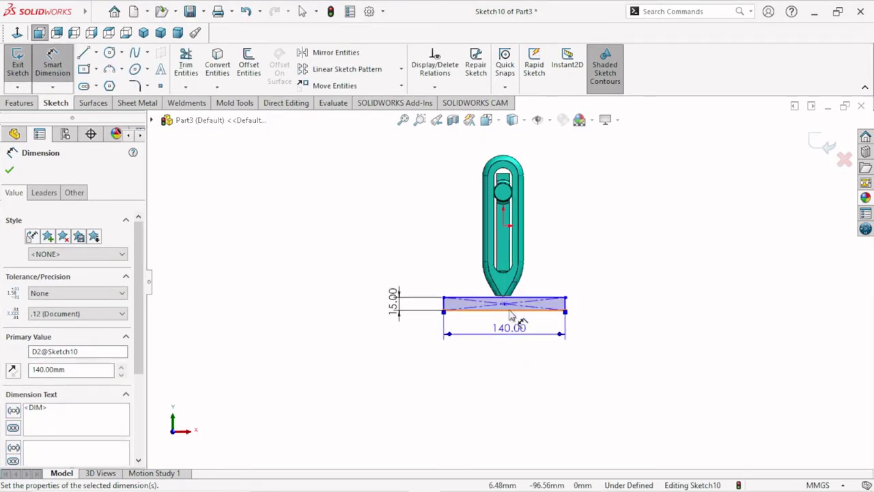
{"action": "scroll", "coordinate": [508, 314], "scroll_direction": "down", "scroll_amount": 2}
{"action": "scroll", "coordinate": [503, 301], "scroll_direction": "down", "scroll_amount": 4}
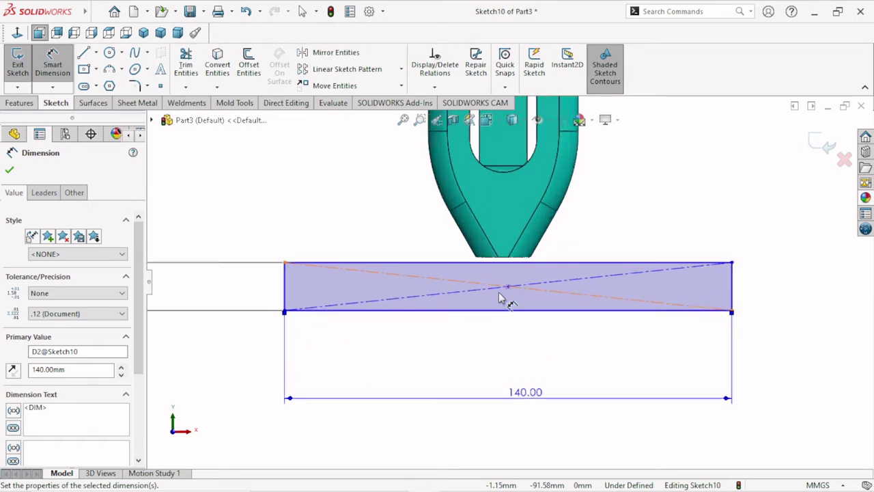
{"action": "left_click", "coordinate": [15, 171]}
Add a Vertical relation between the sketch origin and the rectangle's centre
{"action": "scroll", "coordinate": [508, 281], "scroll_direction": "up", "scroll_amount": 3}
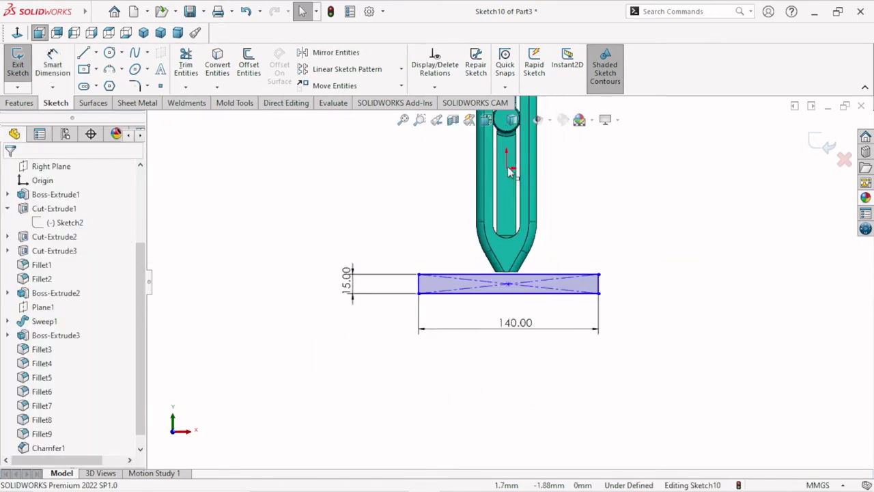
{"action": "left_click", "coordinate": [507, 167]}
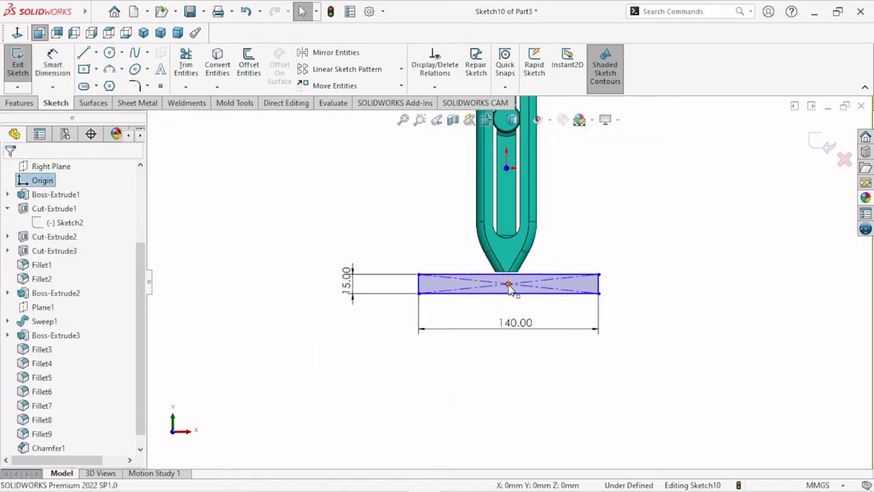
{"action": "left_click", "coordinate": [509, 285], "text": "ctrl"}
{"action": "left_click", "coordinate": [566, 229]}
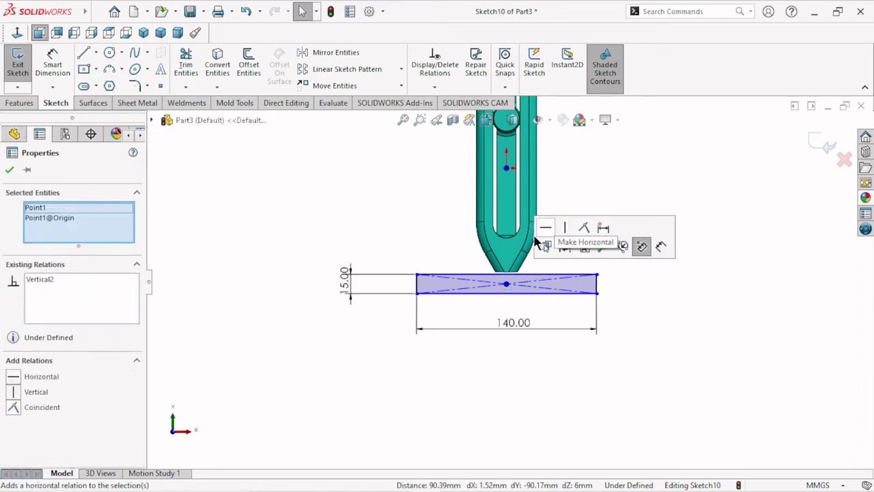
{"action": "left_click", "coordinate": [9, 169]}
Make the rectangle's top edge collinear with the link's bottom edge
{"action": "scroll", "coordinate": [481, 272], "scroll_direction": "down", "scroll_amount": 3}
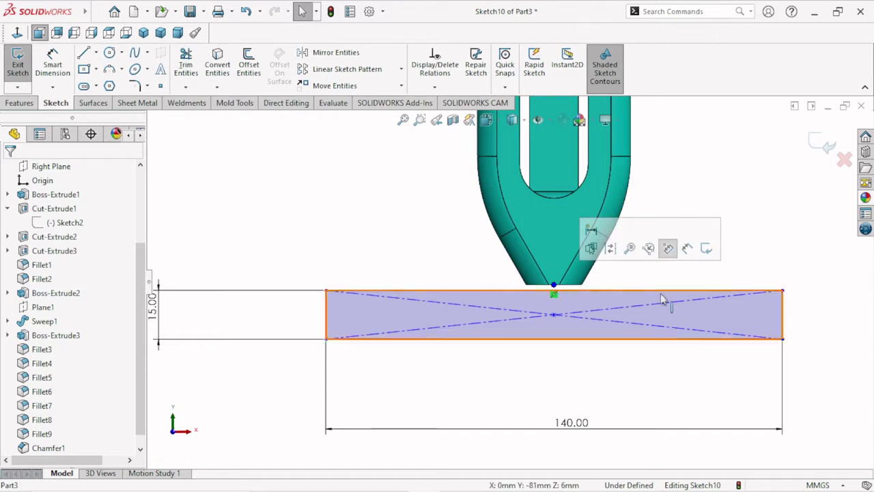
{"action": "scroll", "coordinate": [566, 308], "scroll_direction": "down", "scroll_amount": 3}
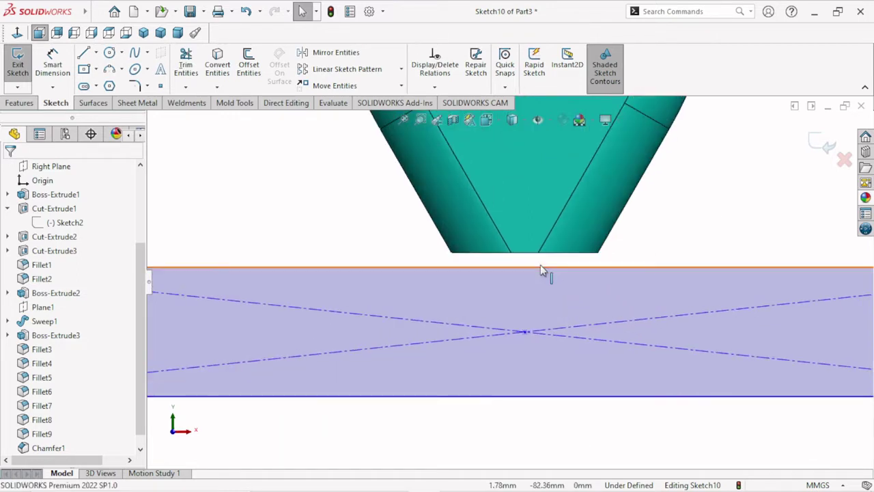
{"action": "left_click", "coordinate": [546, 267]}
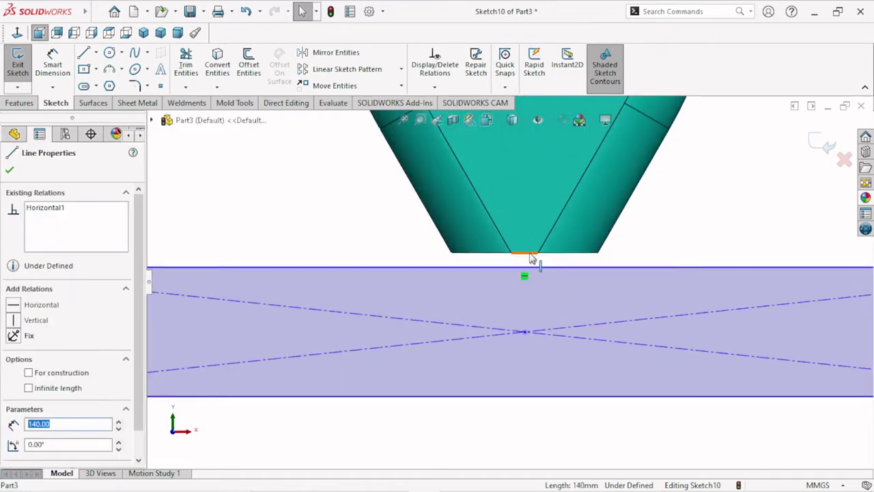
{"action": "left_click", "coordinate": [499, 254], "text": "ctrl"}
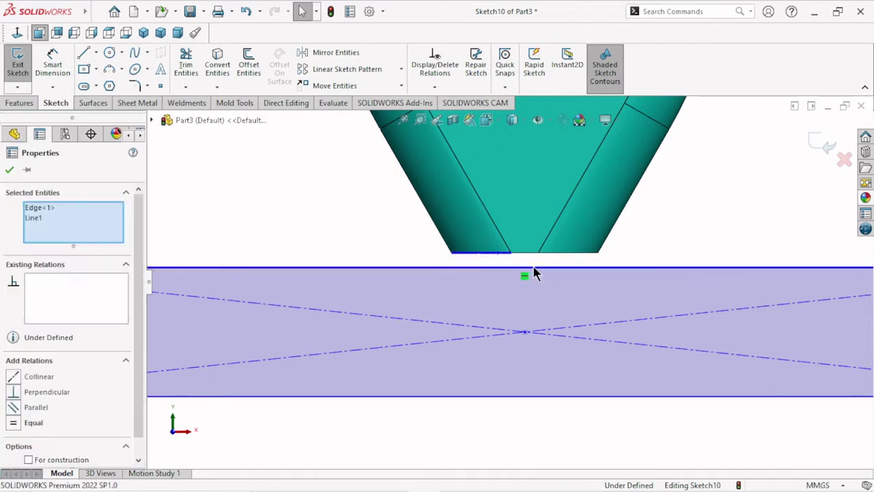
{"action": "left_click", "coordinate": [537, 199]}
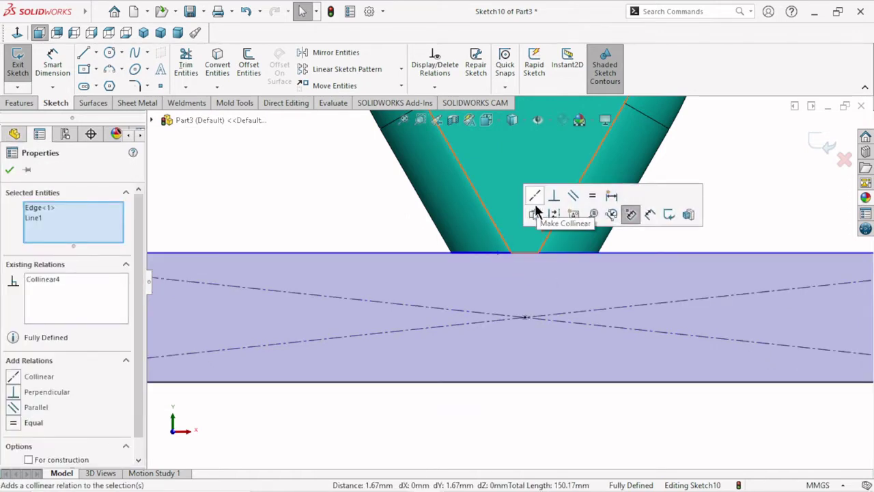
{"action": "scroll", "coordinate": [509, 283], "scroll_direction": "up", "scroll_amount": 5}
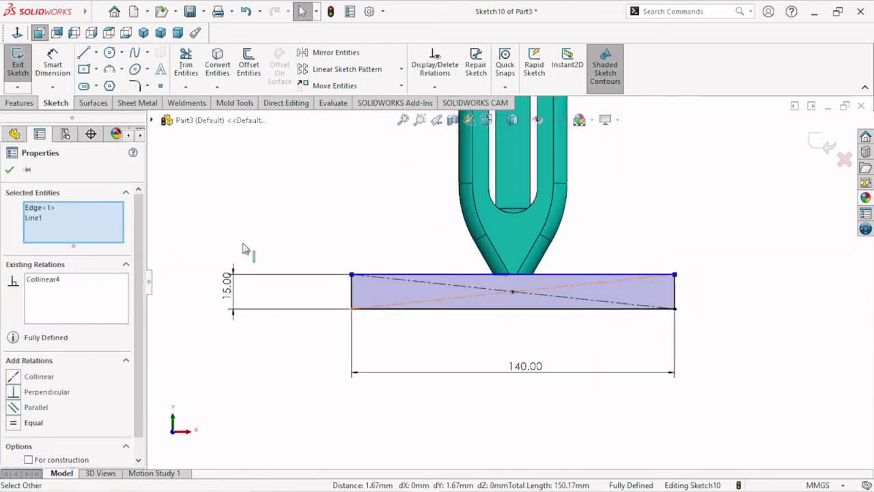
{"action": "left_click", "coordinate": [10, 170]}
{"action": "left_click", "coordinate": [32, 103]}
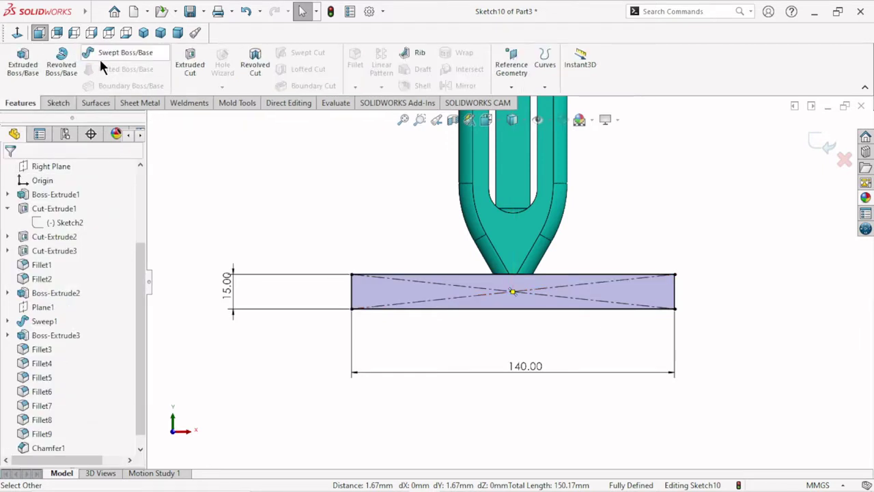
Boss-extrude the rectangle, flipped, with an 80 mm Direction 1 blind depth
{"action": "left_click", "coordinate": [22, 62]}
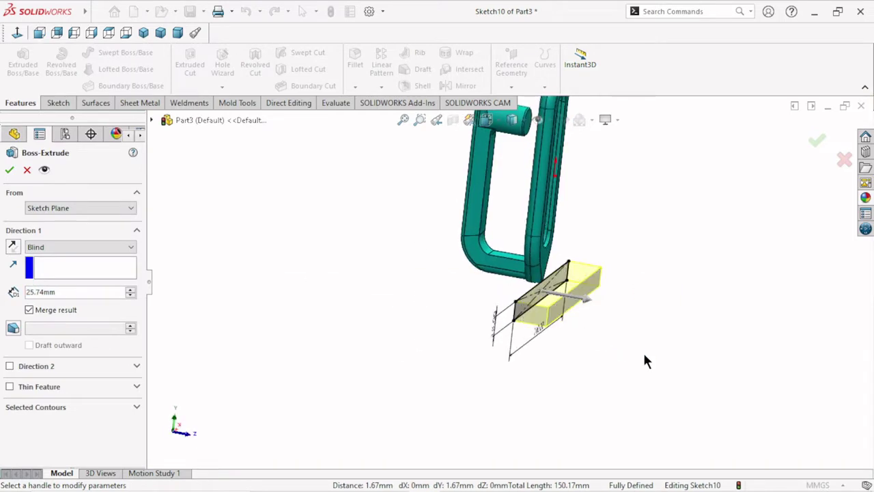
{"action": "left_click", "coordinate": [12, 246]}
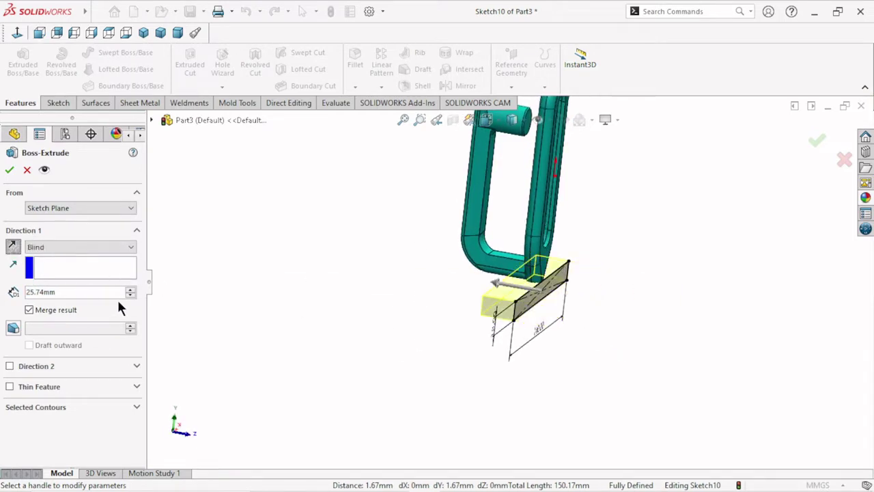
{"action": "left_click", "coordinate": [496, 291]}
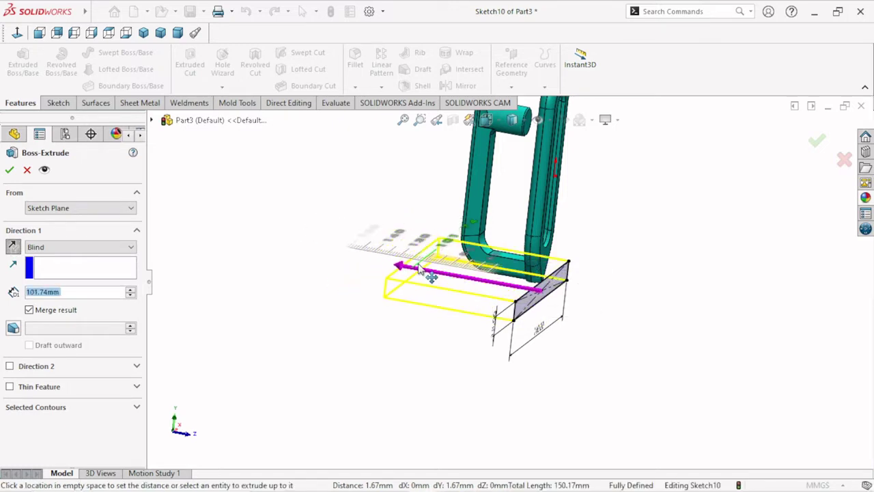
{"action": "left_click", "coordinate": [410, 268]}
{"action": "left_click", "coordinate": [82, 292]}
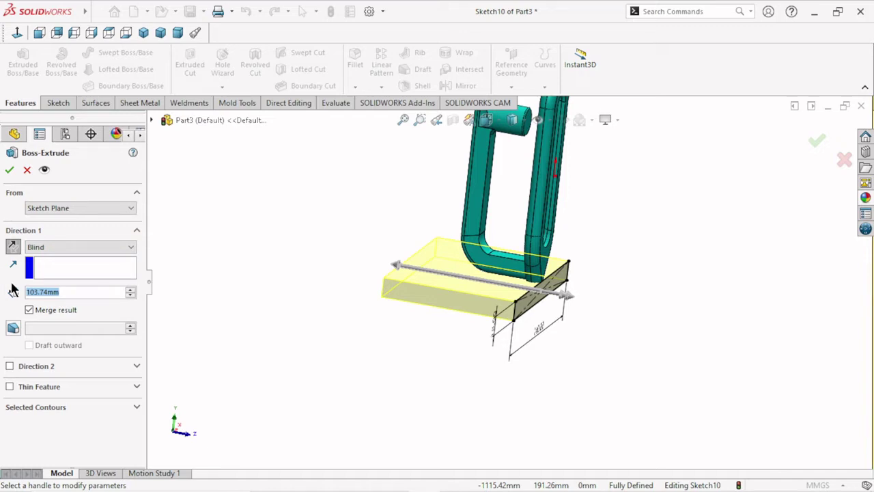
{"action": "type", "text": "100"}
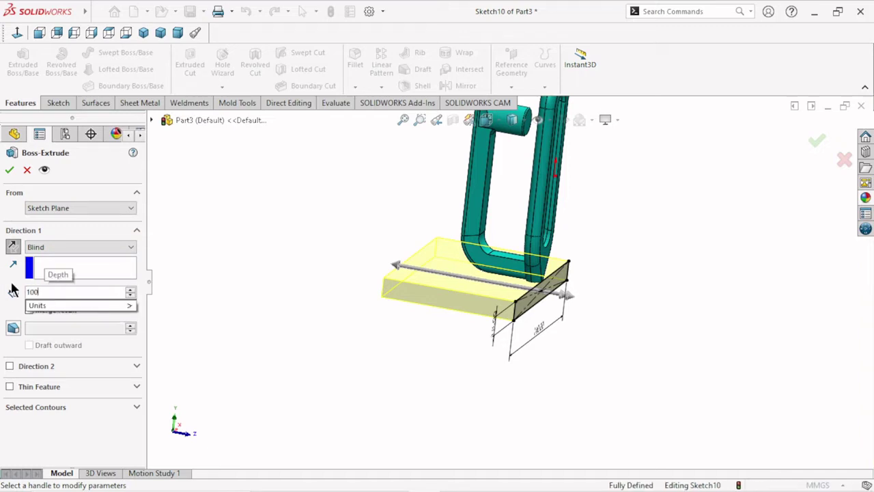
{"action": "key", "text": "Return"}
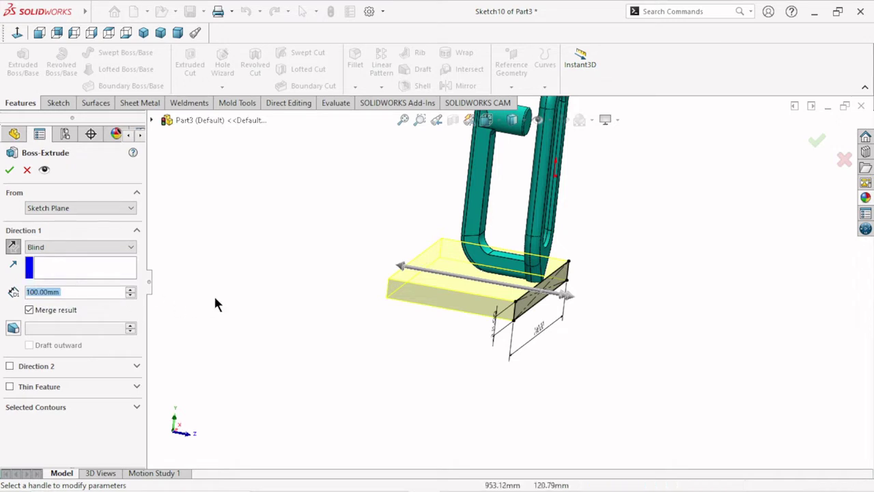
{"action": "mouse_move", "coordinate": [420, 299]}
{"action": "middle_mouse_down"}
{"action": "mouse_move", "coordinate": [612, 318]}
{"action": "mouse_move", "coordinate": [566, 321]}
{"action": "middle_mouse_up"}
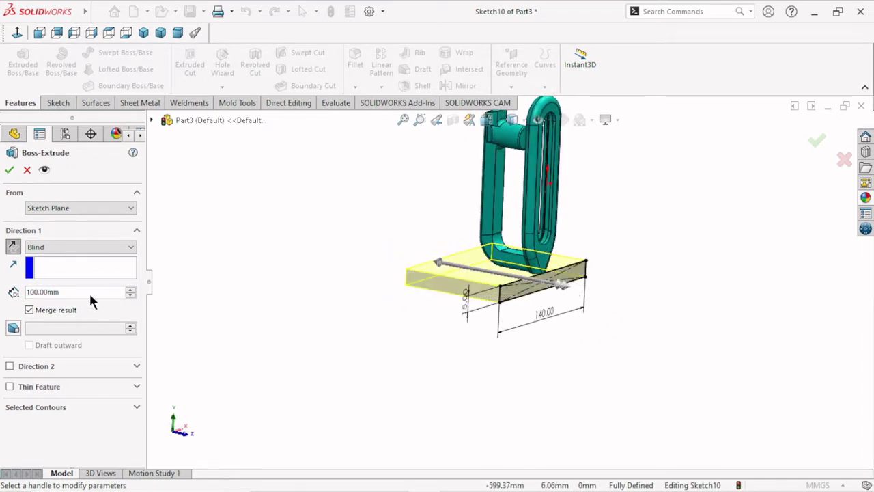
{"action": "left_click_drag", "start_coordinate": [431, 259], "coordinate": [469, 290]}
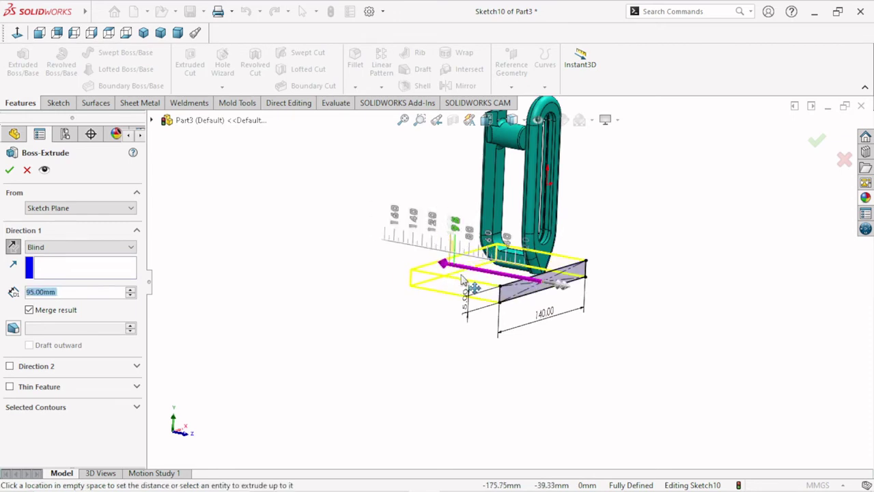
{"action": "mouse_move", "coordinate": [559, 339]}
{"action": "middle_mouse_down"}
{"action": "mouse_move", "coordinate": [610, 318]}
{"action": "mouse_move", "coordinate": [593, 328]}
{"action": "middle_mouse_up"}
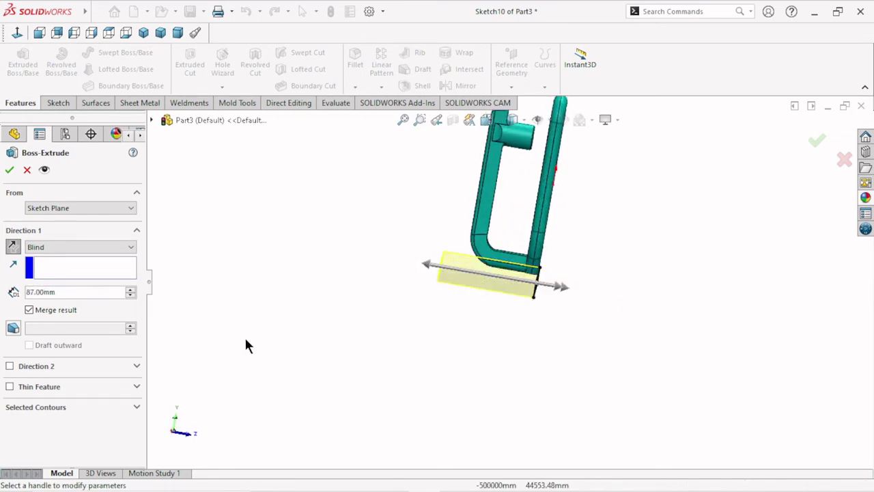
{"action": "left_click", "coordinate": [68, 292]}
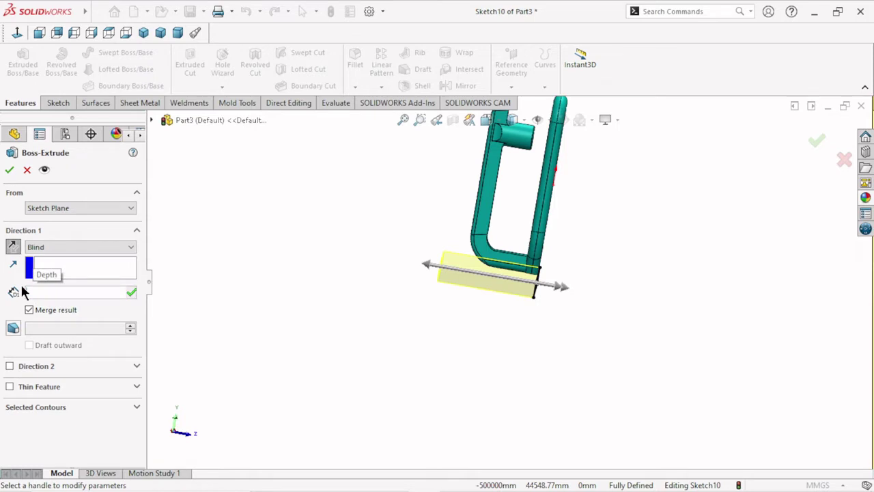
{"action": "type", "text": "3"}
{"action": "key", "text": "Return"}
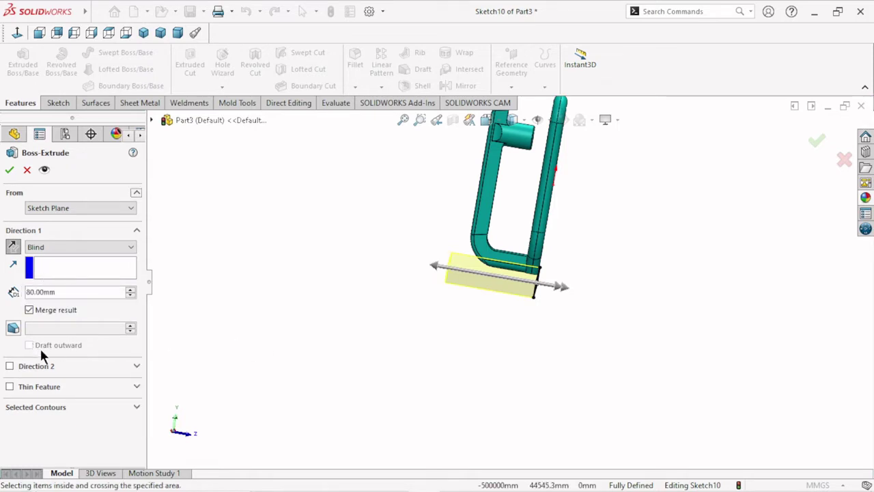
Add a 25 mm Direction 2 depth and accept the base plate extrusion
{"action": "left_click", "coordinate": [10, 366]}
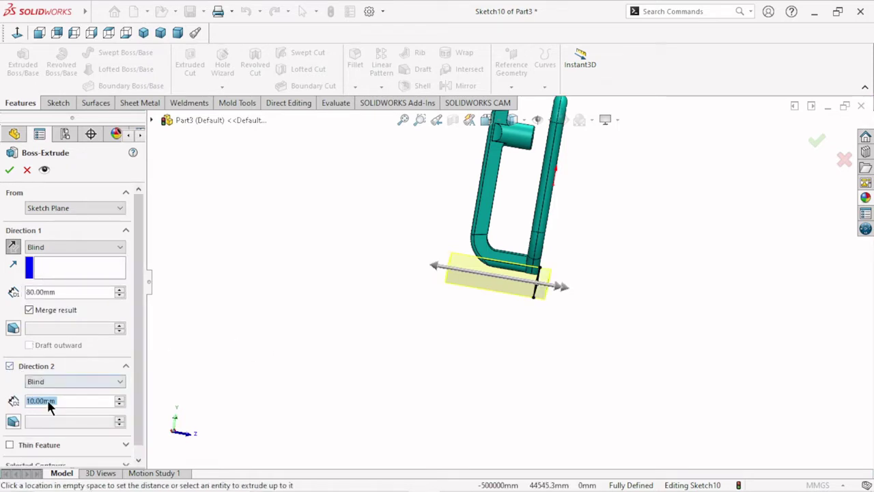
{"action": "type", "text": "30"}
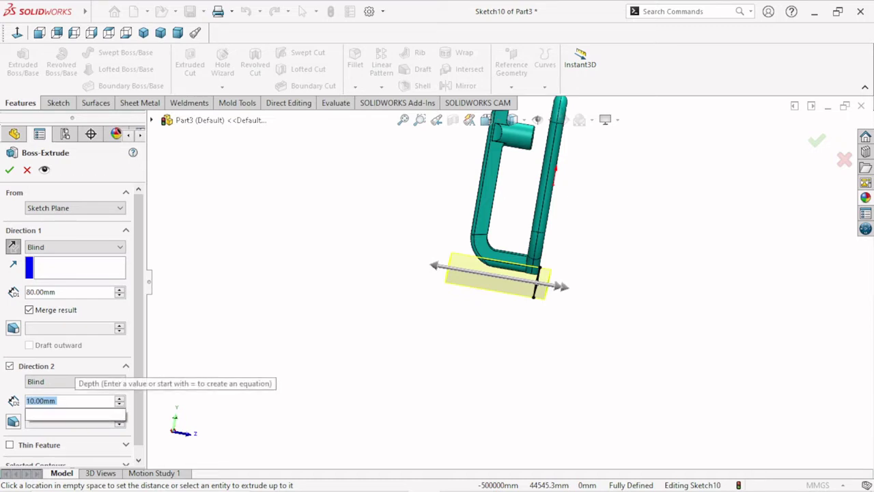
{"action": "key", "text": "Return"}
{"action": "scroll", "coordinate": [504, 308], "scroll_direction": "down", "scroll_amount": 2}
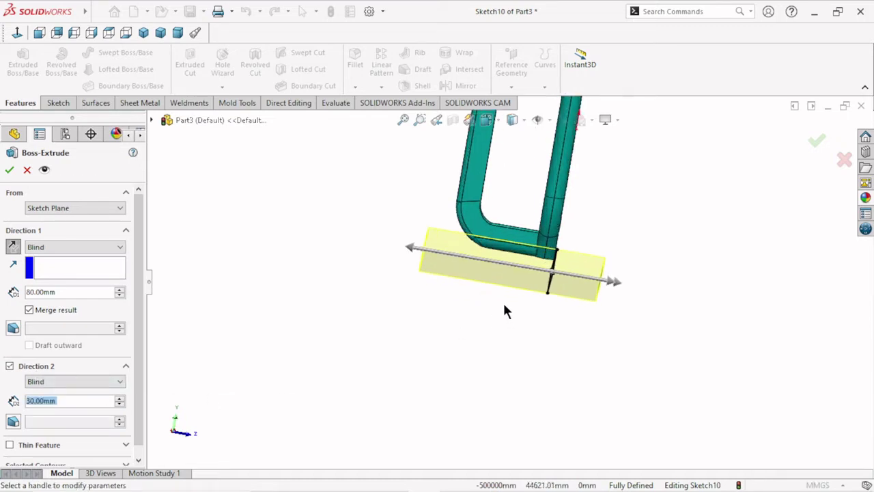
{"action": "scroll", "coordinate": [591, 318], "scroll_direction": "up", "scroll_amount": 3}
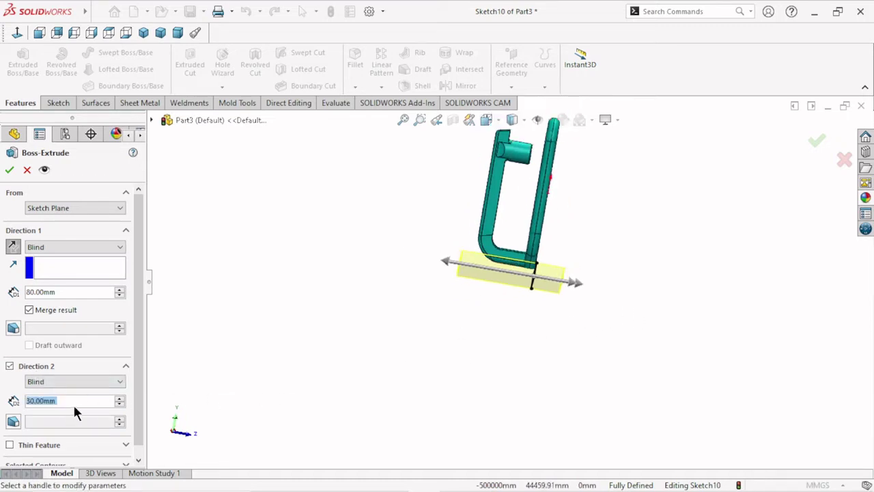
{"action": "type", "text": "25"}
{"action": "key", "text": "Return"}
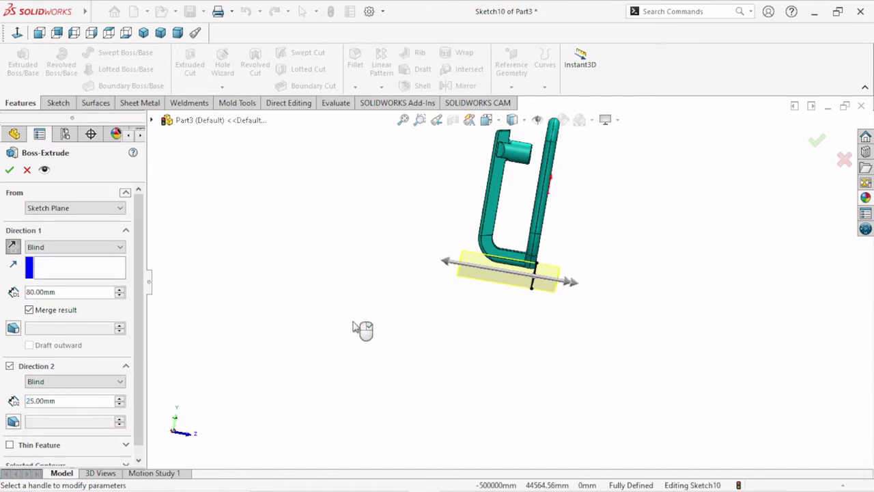
{"action": "scroll", "coordinate": [591, 318], "scroll_direction": "down", "scroll_amount": 1}
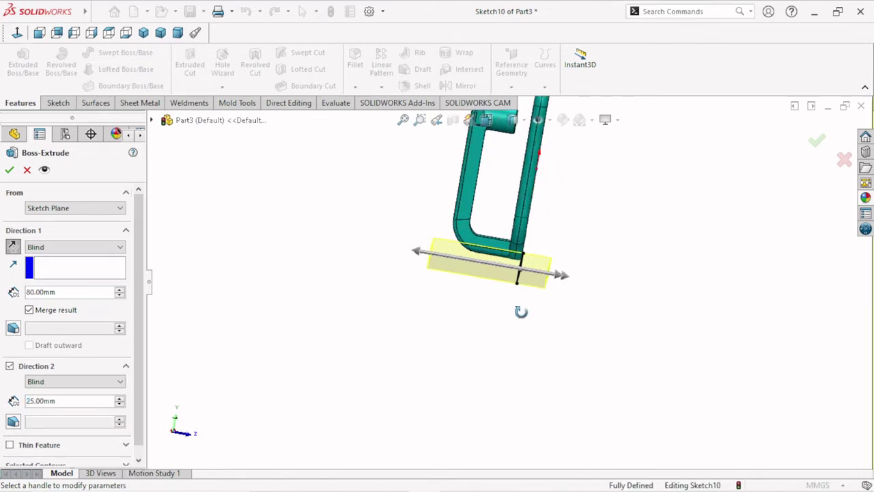
{"action": "mouse_move", "coordinate": [422, 314]}
{"action": "middle_mouse_down"}
{"action": "mouse_move", "coordinate": [469, 307]}
{"action": "mouse_move", "coordinate": [452, 293]}
{"action": "mouse_move", "coordinate": [288, 287]}
{"action": "middle_mouse_up"}
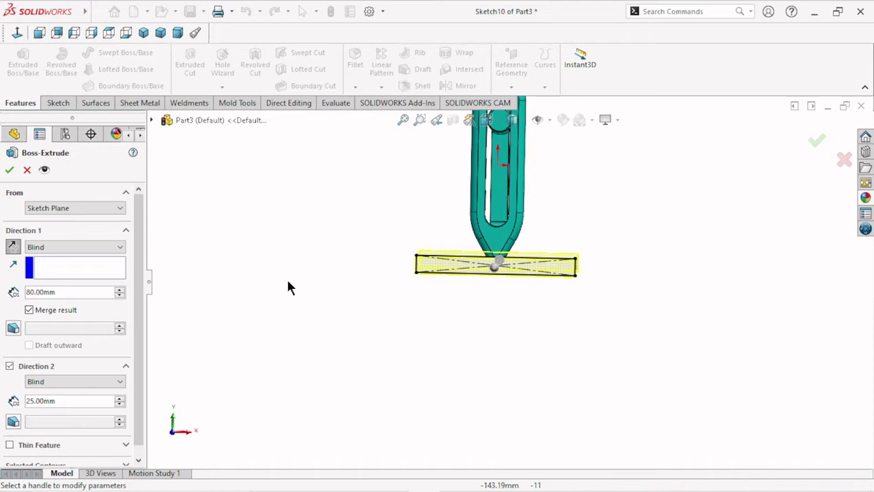
{"action": "left_click", "coordinate": [10, 172]}
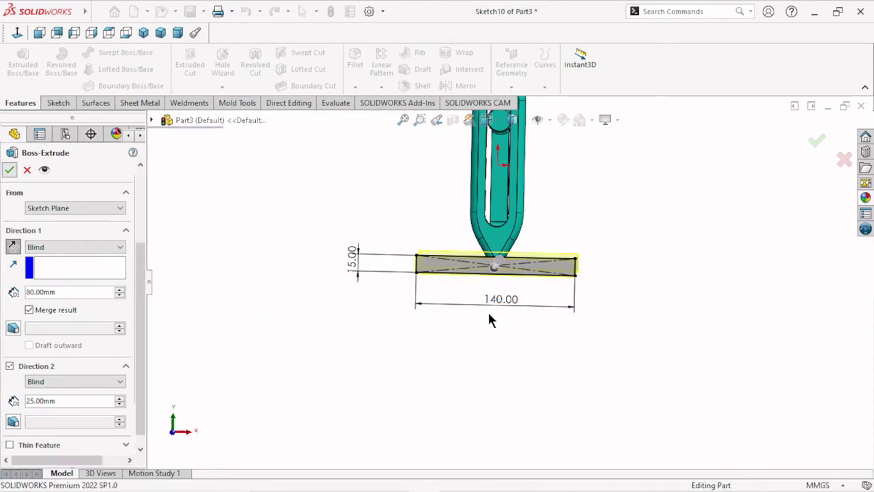
Orbit and zoom the model to inspect the new base plate
{"action": "scroll", "coordinate": [489, 320], "scroll_direction": "up", "scroll_amount": 2}
{"action": "scroll", "coordinate": [550, 292], "scroll_direction": "up", "scroll_amount": 1}
{"action": "mouse_move", "coordinate": [550, 292]}
{"action": "middle_mouse_down"}
{"action": "mouse_move", "coordinate": [599, 347]}
{"action": "mouse_move", "coordinate": [568, 289]}
{"action": "mouse_move", "coordinate": [526, 240]}
{"action": "mouse_move", "coordinate": [548, 302]}
{"action": "middle_mouse_up"}
{"action": "scroll", "coordinate": [548, 303], "scroll_direction": "down", "scroll_amount": 1}
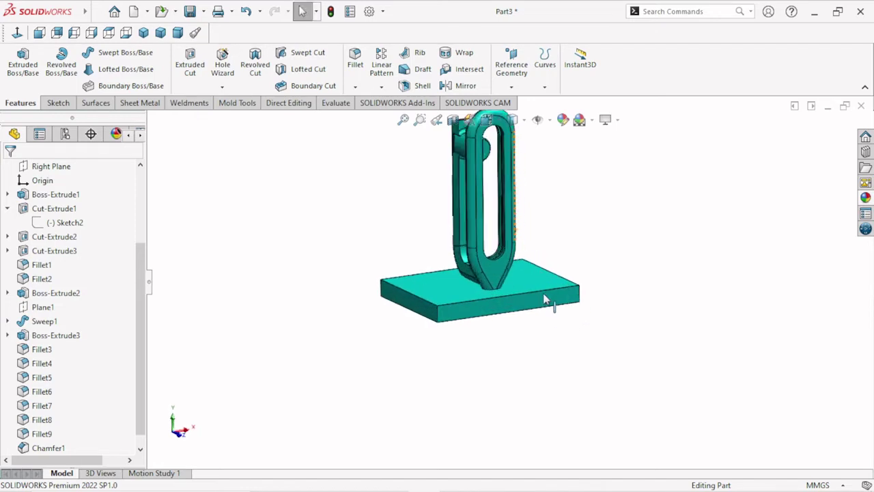
{"action": "scroll", "coordinate": [470, 296], "scroll_direction": "down", "scroll_amount": 2}
{"action": "mouse_move", "coordinate": [471, 299]}
{"action": "middle_mouse_down"}
{"action": "mouse_move", "coordinate": [537, 273]}
{"action": "mouse_move", "coordinate": [553, 306]}
{"action": "mouse_move", "coordinate": [635, 287]}
{"action": "mouse_move", "coordinate": [546, 299]}
{"action": "mouse_move", "coordinate": [630, 328]}
{"action": "mouse_move", "coordinate": [663, 280]}
{"action": "mouse_move", "coordinate": [626, 318]}
{"action": "mouse_move", "coordinate": [646, 324]}
{"action": "mouse_move", "coordinate": [639, 328]}
{"action": "middle_mouse_up"}
Fillet the two link-to-plate junction edges with a 10 mm radius
{"action": "left_click", "coordinate": [364, 64]}
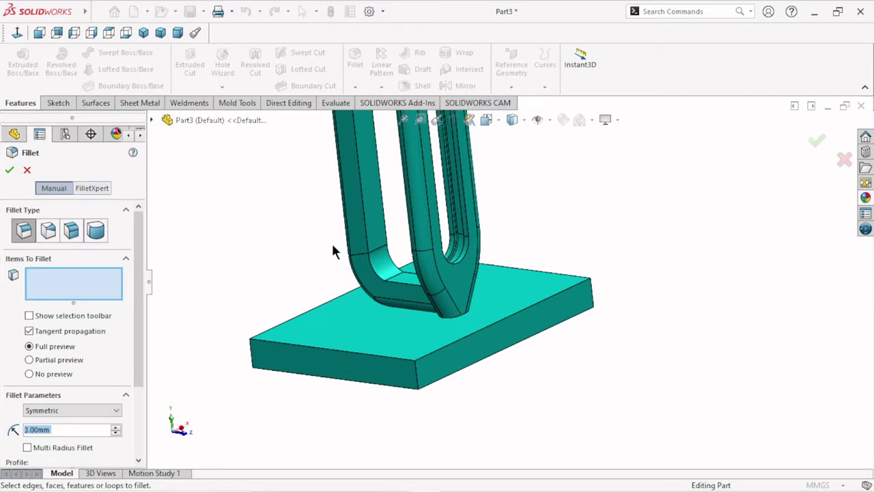
{"action": "type", "text": "10"}
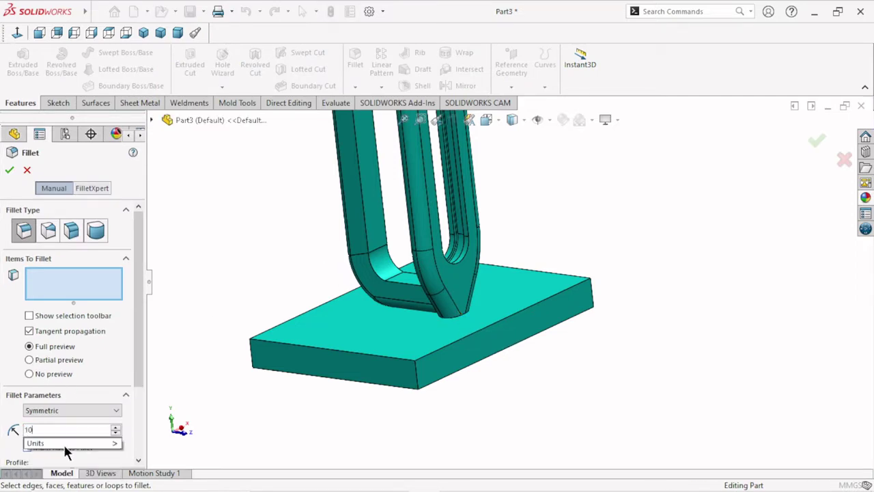
{"action": "key", "text": "Return"}
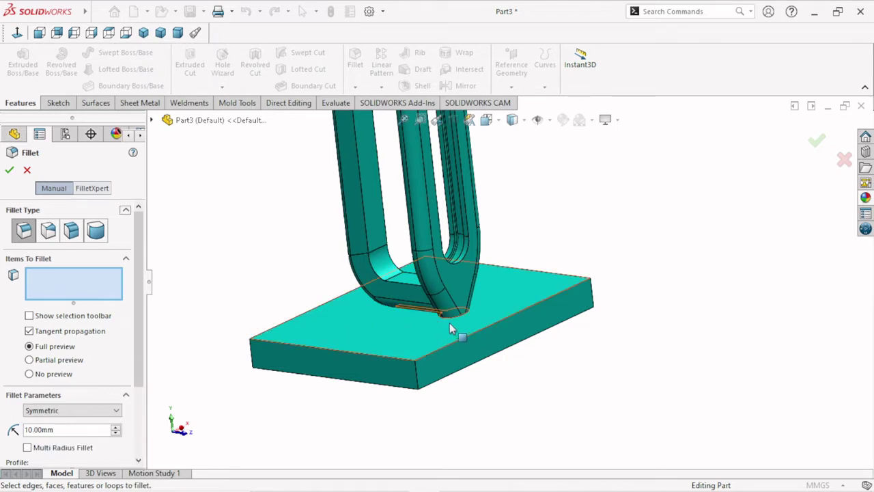
{"action": "left_click", "coordinate": [451, 316]}
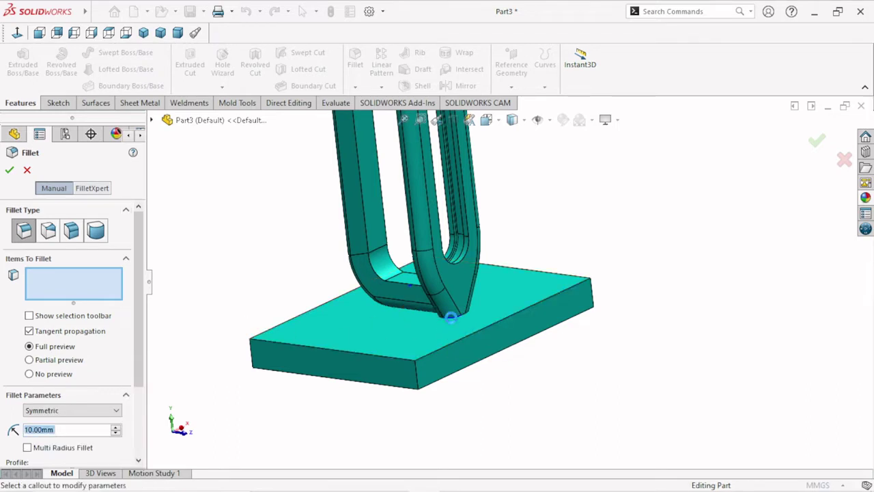
{"action": "left_click", "coordinate": [409, 313]}
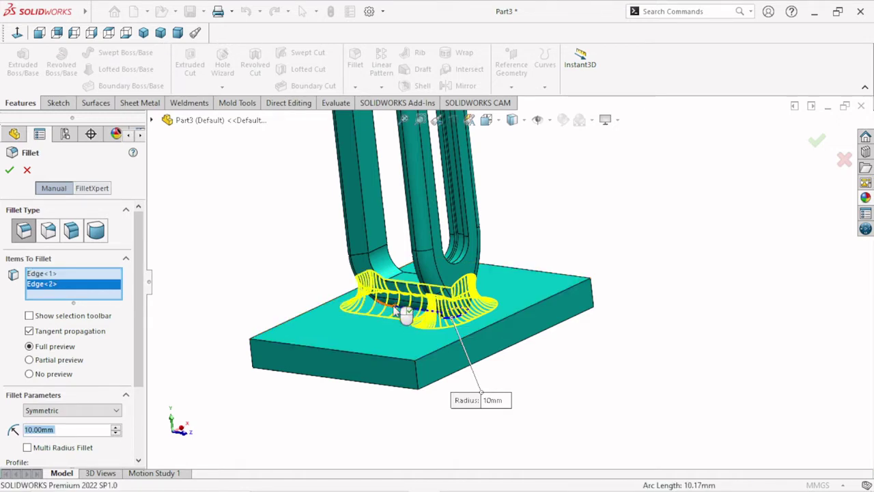
{"action": "mouse_move", "coordinate": [408, 313]}
{"action": "middle_mouse_down"}
{"action": "mouse_move", "coordinate": [392, 366]}
{"action": "mouse_move", "coordinate": [531, 351]}
{"action": "middle_mouse_up"}
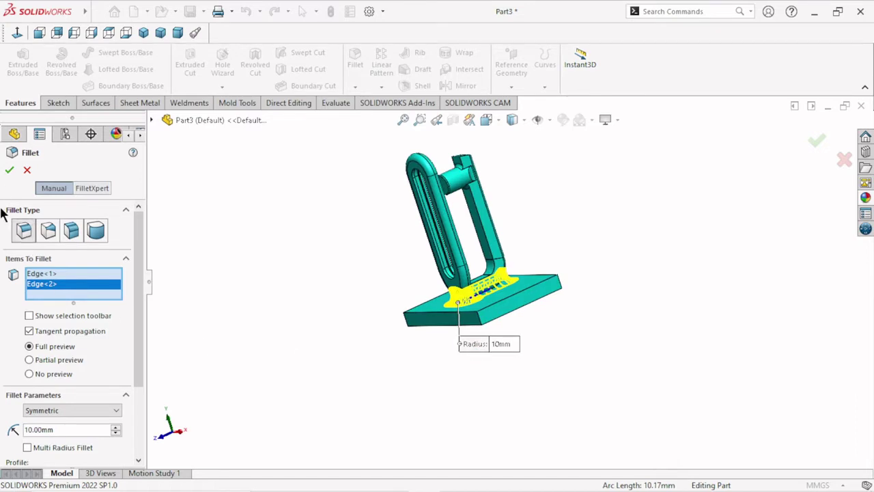
{"action": "left_click", "coordinate": [10, 171]}
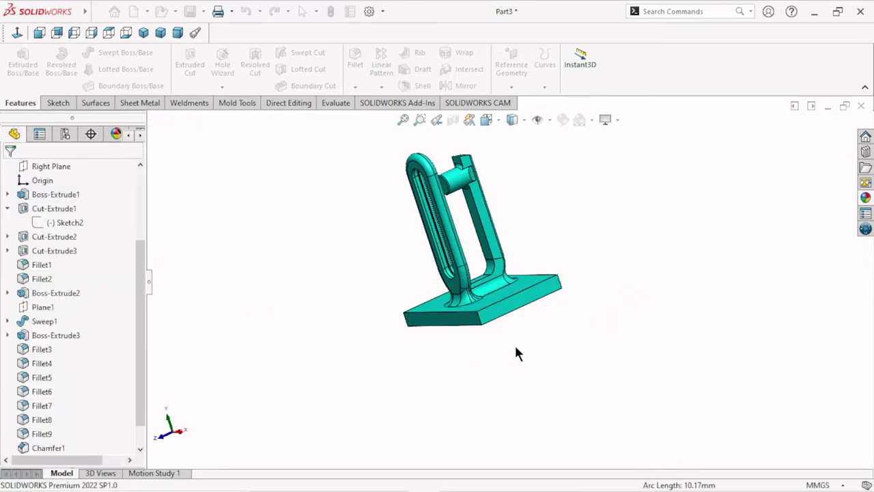
{"action": "middle_click_drag", "start_coordinate": [520, 345], "coordinate": [621, 341]}
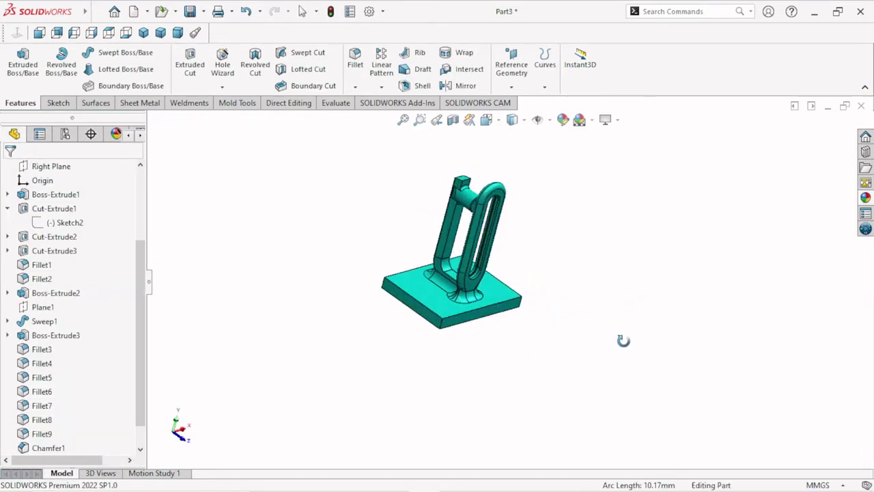
{"action": "scroll", "coordinate": [507, 295], "scroll_direction": "down", "scroll_amount": 3}
{"action": "scroll", "coordinate": [506, 296], "scroll_direction": "up", "scroll_amount": 2}
{"action": "scroll", "coordinate": [537, 283], "scroll_direction": "up", "scroll_amount": 1}
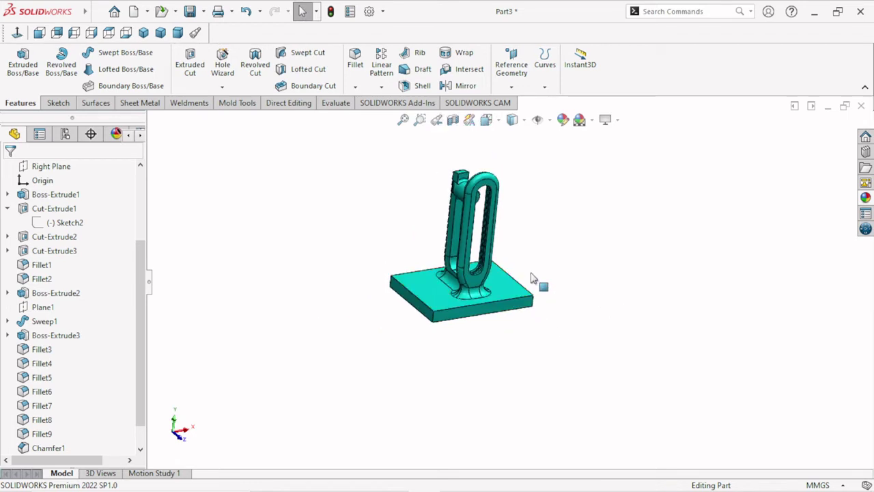
{"action": "scroll", "coordinate": [540, 319], "scroll_direction": "down", "scroll_amount": 1}
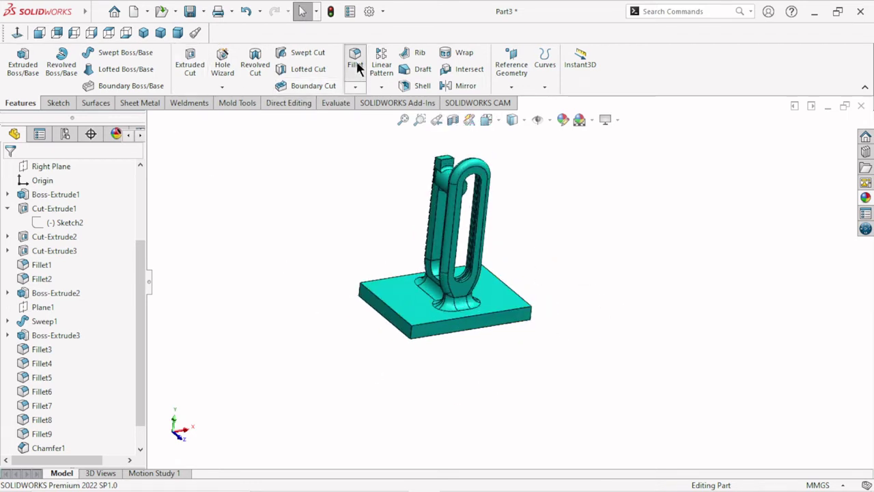
Start a 50 mm fillet and pick the first two vertical plate corner edges
{"action": "key", "text": "ctrl+f"}
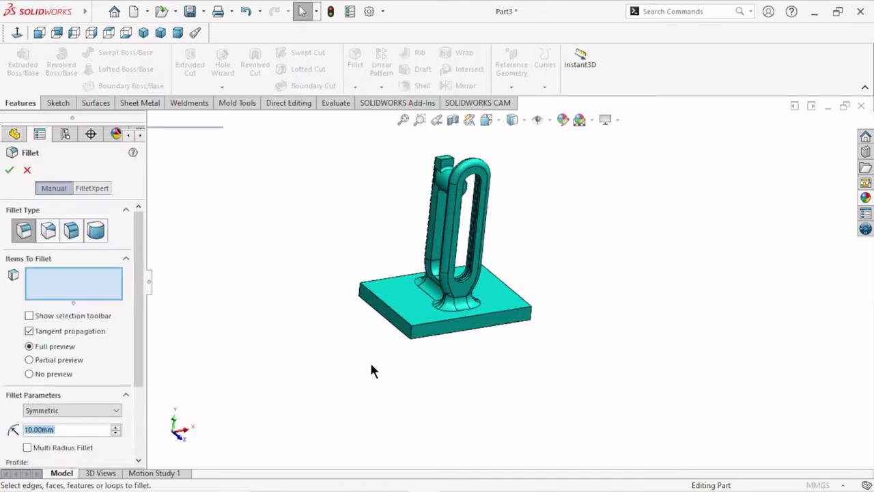
{"action": "left_click", "coordinate": [69, 429]}
{"action": "type", "text": "20"}
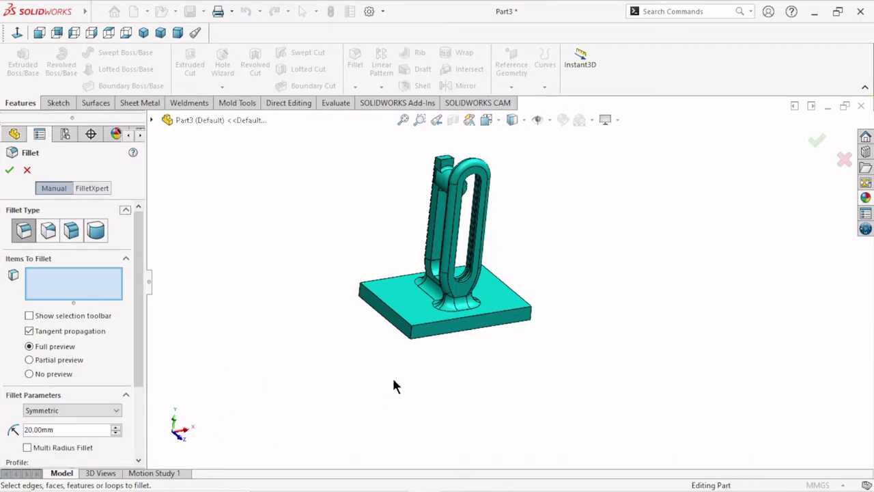
{"action": "left_click", "coordinate": [412, 333]}
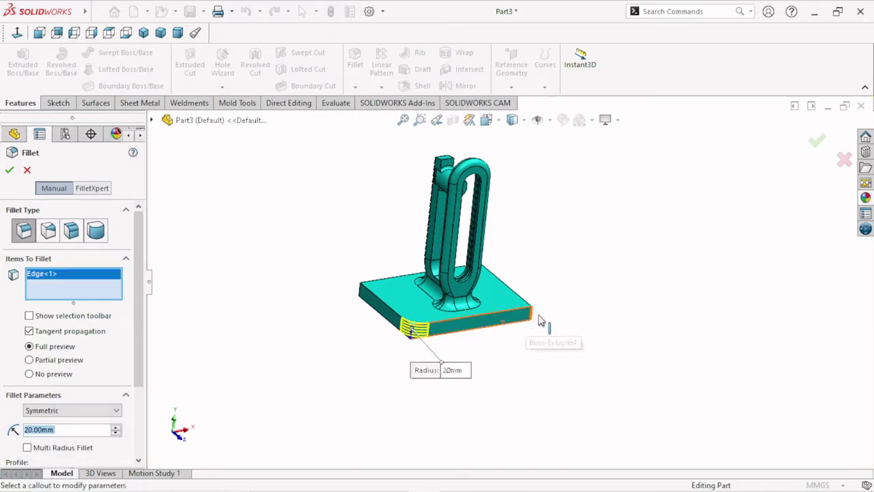
{"action": "type", "text": "50"}
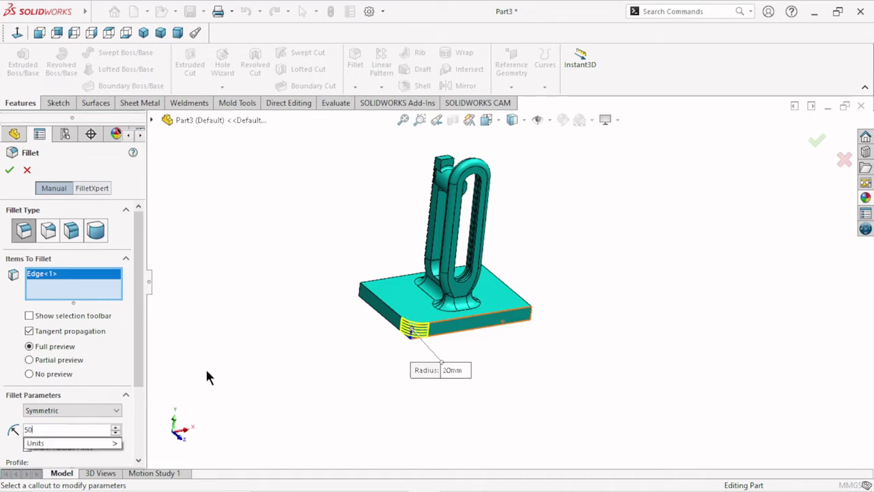
{"action": "key", "text": "Return"}
{"action": "middle_click_drag", "start_coordinate": [589, 319], "coordinate": [535, 348]}
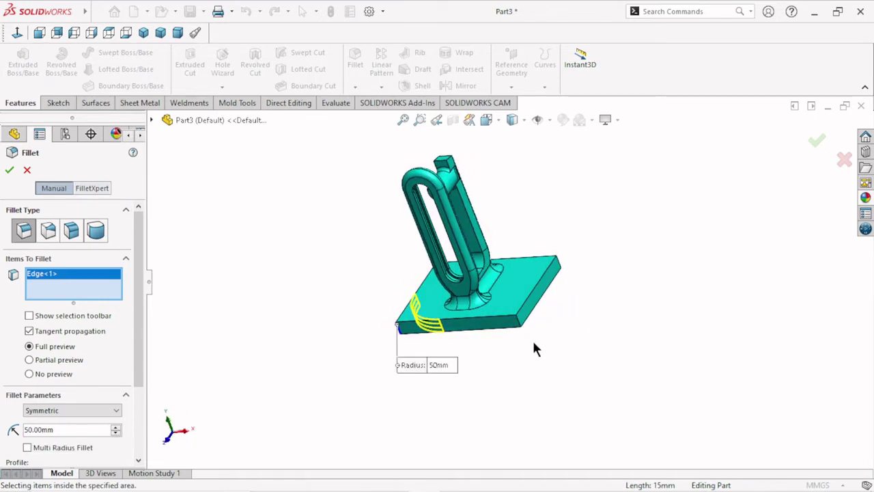
{"action": "left_click", "coordinate": [521, 327]}
Add the remaining two corner edges and apply the 50 mm corner fillet
{"action": "middle_click_drag", "start_coordinate": [629, 262], "coordinate": [554, 280]}
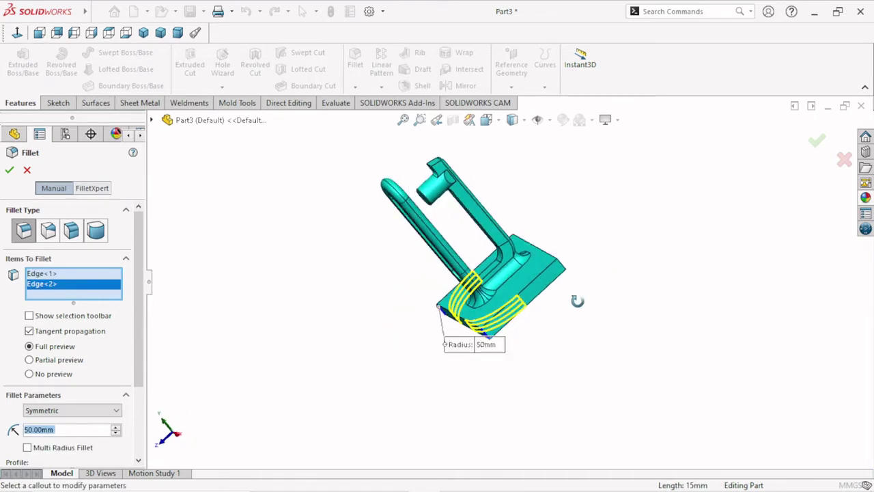
{"action": "left_click", "coordinate": [560, 276]}
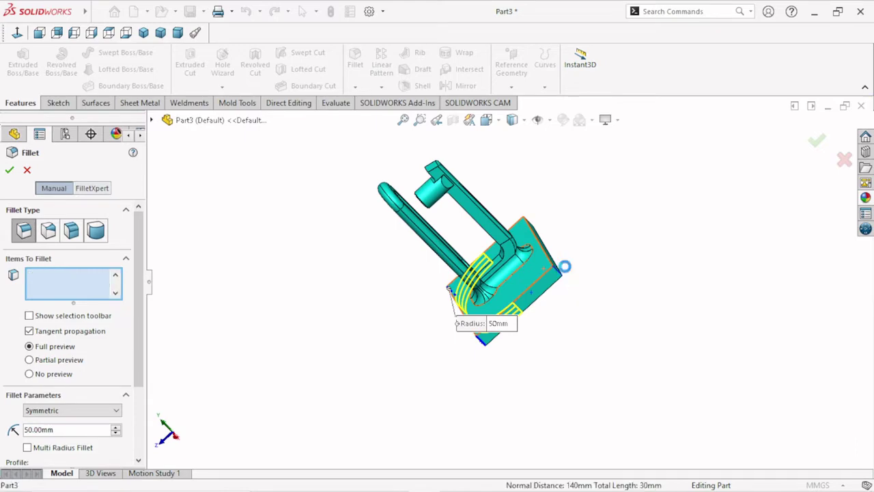
{"action": "mouse_move", "coordinate": [609, 185]}
{"action": "middle_mouse_down"}
{"action": "mouse_move", "coordinate": [578, 259]}
{"action": "mouse_move", "coordinate": [578, 239]}
{"action": "middle_mouse_up"}
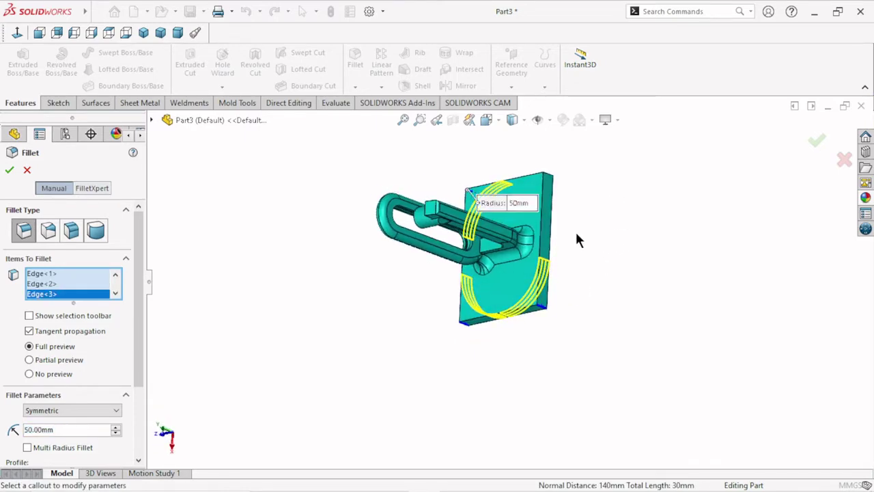
{"action": "left_click", "coordinate": [546, 173]}
{"action": "mouse_move", "coordinate": [509, 357]}
{"action": "middle_mouse_down"}
{"action": "mouse_move", "coordinate": [546, 264]}
{"action": "mouse_move", "coordinate": [605, 283]}
{"action": "mouse_move", "coordinate": [513, 303]}
{"action": "mouse_move", "coordinate": [545, 326]}
{"action": "mouse_move", "coordinate": [546, 287]}
{"action": "mouse_move", "coordinate": [533, 259]}
{"action": "mouse_move", "coordinate": [519, 273]}
{"action": "middle_mouse_up"}
{"action": "left_click", "coordinate": [11, 175]}
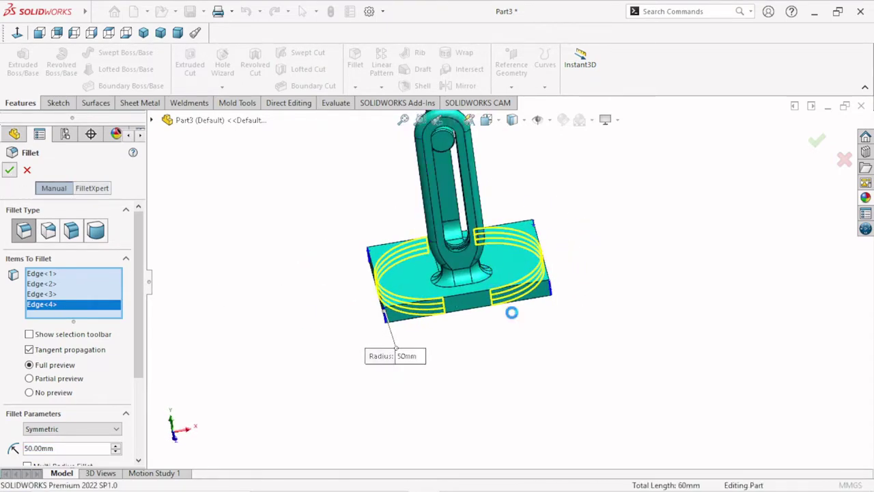
{"action": "mouse_move", "coordinate": [541, 325]}
{"action": "middle_mouse_down"}
{"action": "mouse_move", "coordinate": [537, 312]}
{"action": "mouse_move", "coordinate": [577, 306]}
{"action": "mouse_move", "coordinate": [494, 253]}
{"action": "mouse_move", "coordinate": [511, 239]}
{"action": "middle_mouse_up"}
{"action": "scroll", "coordinate": [499, 249], "scroll_direction": "down", "scroll_amount": 2}
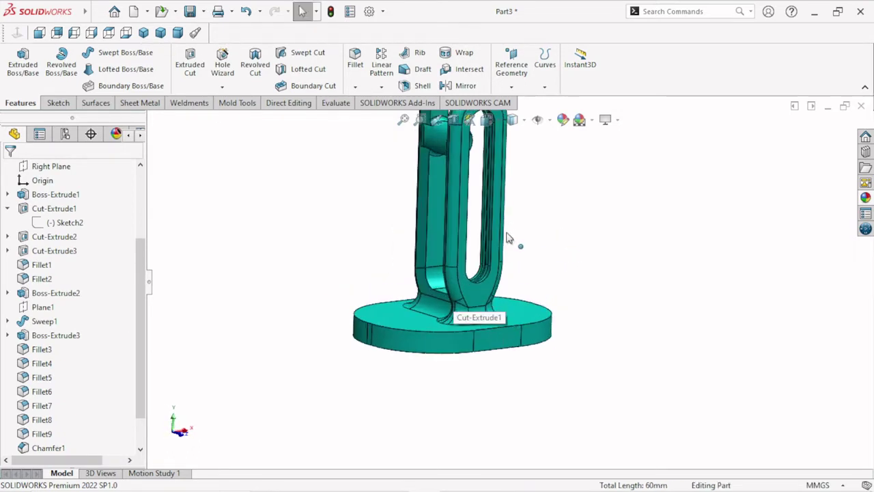
Set up a 5 mm fillet on the base plate's bottom and top faces
{"action": "left_click", "coordinate": [364, 70]}
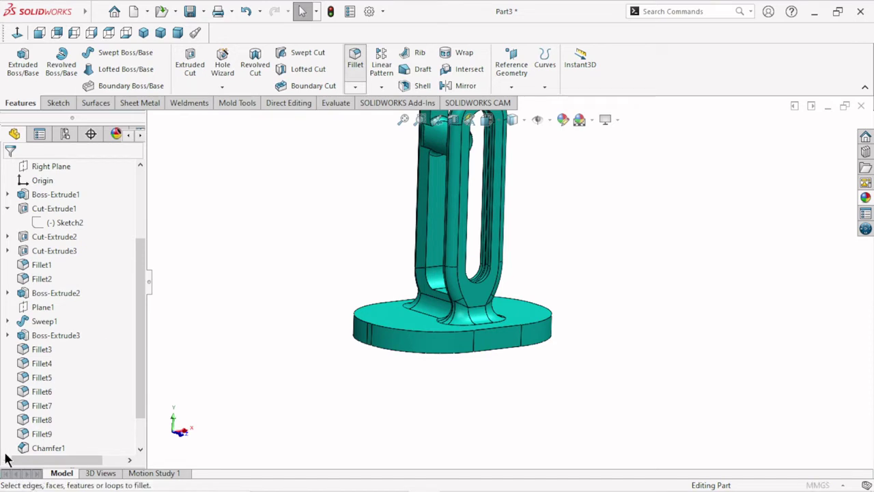
{"action": "type", "text": "5.00mm"}
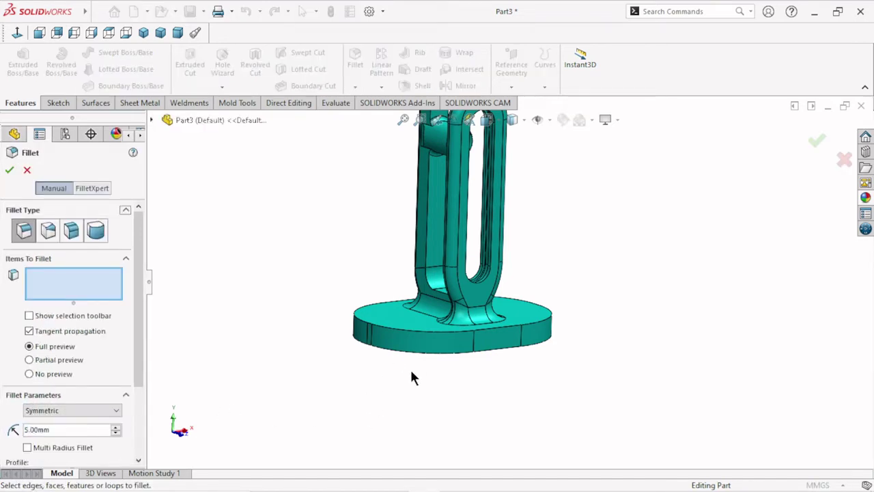
{"action": "middle_click_drag", "start_coordinate": [412, 378], "coordinate": [462, 318]}
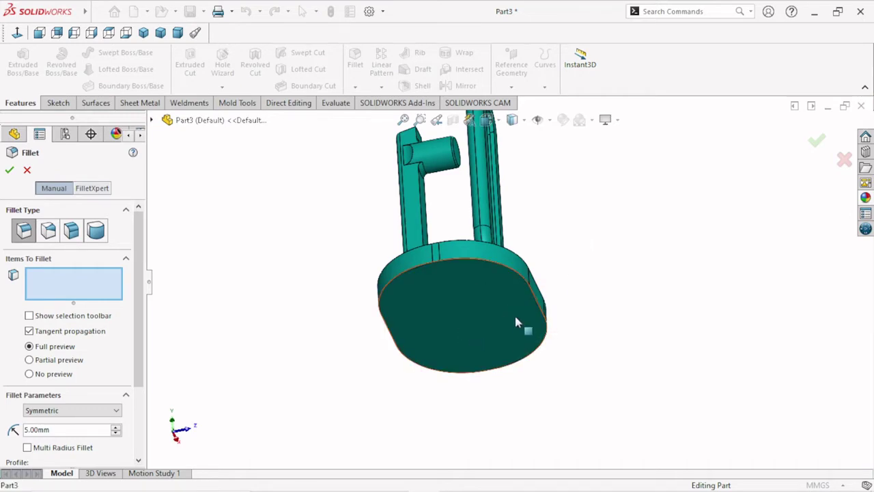
{"action": "left_click", "coordinate": [518, 341]}
{"action": "mouse_move", "coordinate": [595, 280]}
{"action": "middle_mouse_down"}
{"action": "mouse_move", "coordinate": [561, 386]}
{"action": "mouse_move", "coordinate": [404, 308]}
{"action": "middle_mouse_up"}
{"action": "left_click", "coordinate": [398, 304]}
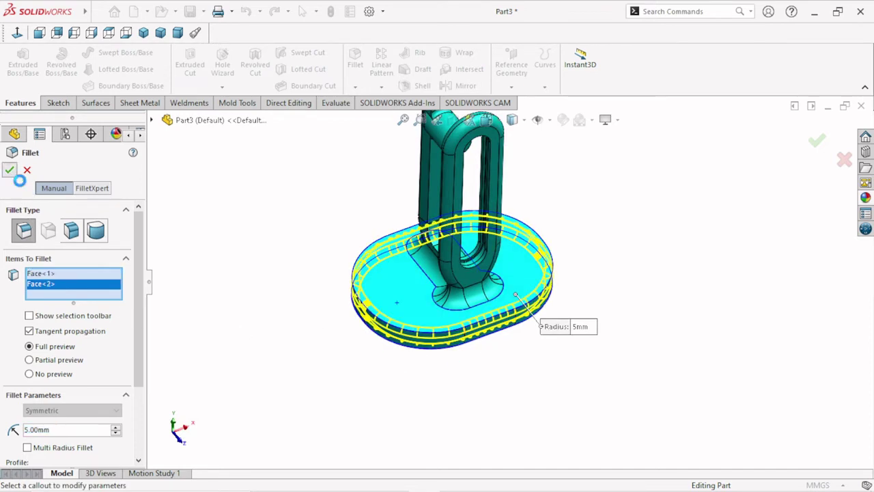
Orbit around the finished part and display it as plain Shaded without edges
{"action": "scroll", "coordinate": [497, 344], "scroll_direction": "up", "scroll_amount": 5}
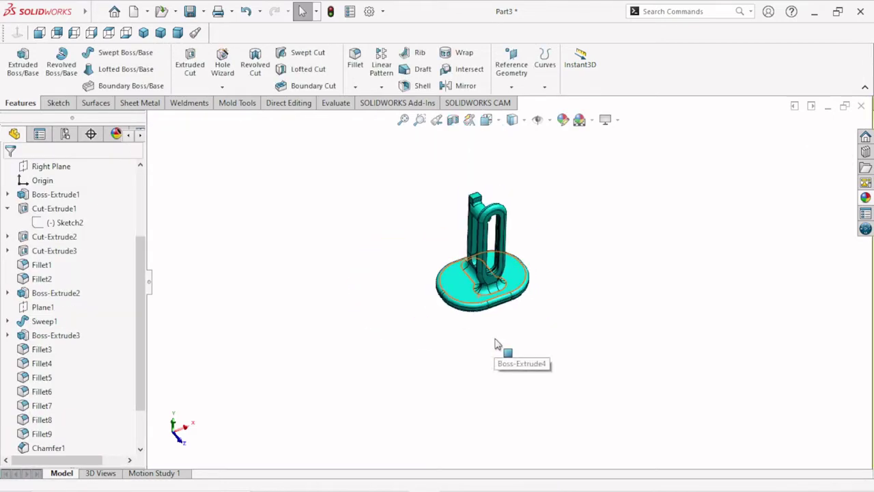
{"action": "middle_click_drag", "start_coordinate": [497, 344], "coordinate": [497, 257]}
{"action": "scroll", "coordinate": [496, 257], "scroll_direction": "down", "scroll_amount": 4}
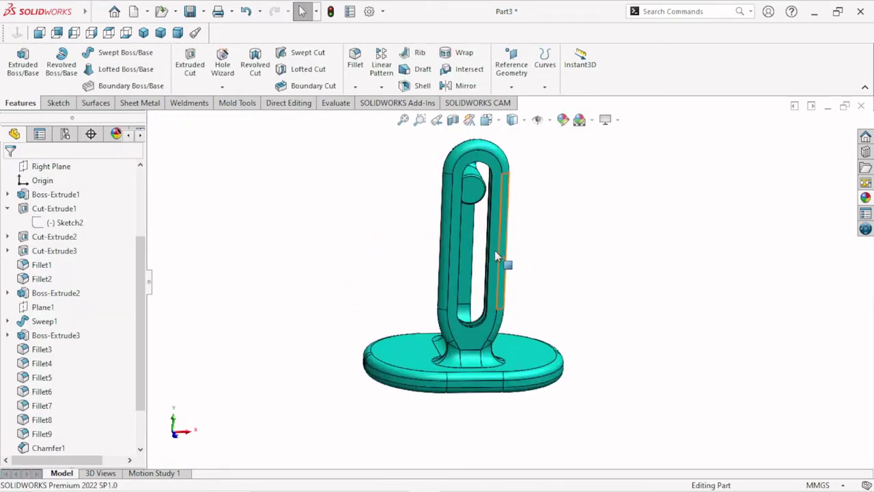
{"action": "scroll", "coordinate": [499, 273], "scroll_direction": "down", "scroll_amount": 2}
{"action": "mouse_move", "coordinate": [554, 287]}
{"action": "middle_mouse_down"}
{"action": "mouse_move", "coordinate": [571, 265]}
{"action": "mouse_move", "coordinate": [538, 167]}
{"action": "middle_mouse_up"}
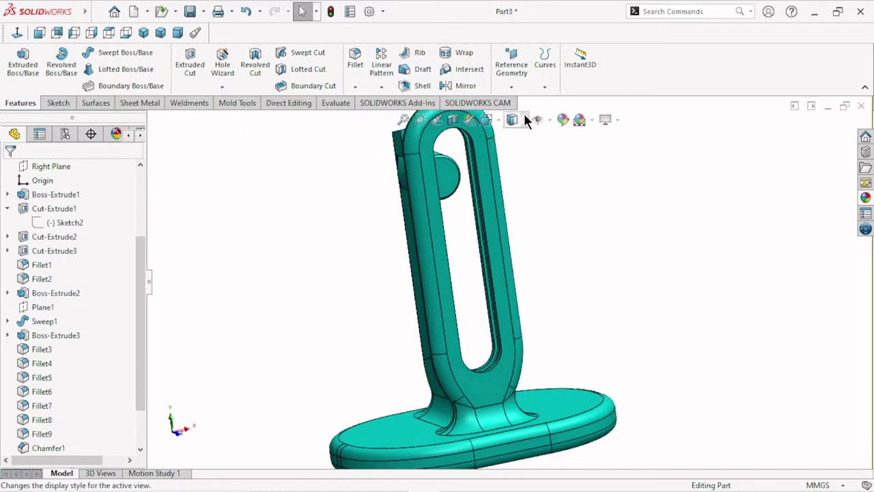
{"action": "left_click", "coordinate": [525, 120]}
{"action": "left_click", "coordinate": [512, 152]}
{"action": "scroll", "coordinate": [516, 271], "scroll_direction": "up", "scroll_amount": 3}
{"action": "mouse_move", "coordinate": [516, 271]}
{"action": "middle_mouse_down"}
{"action": "mouse_move", "coordinate": [574, 268]}
{"action": "mouse_move", "coordinate": [556, 316]}
{"action": "mouse_move", "coordinate": [611, 267]}
{"action": "mouse_move", "coordinate": [647, 308]}
{"action": "mouse_move", "coordinate": [637, 291]}
{"action": "mouse_move", "coordinate": [519, 347]}
{"action": "mouse_move", "coordinate": [456, 360]}
{"action": "mouse_move", "coordinate": [604, 278]}
{"action": "mouse_move", "coordinate": [410, 319]}
{"action": "mouse_move", "coordinate": [512, 312]}
{"action": "mouse_move", "coordinate": [592, 283]}
{"action": "mouse_move", "coordinate": [611, 313]}
{"action": "mouse_move", "coordinate": [595, 273]}
{"action": "middle_mouse_up"}
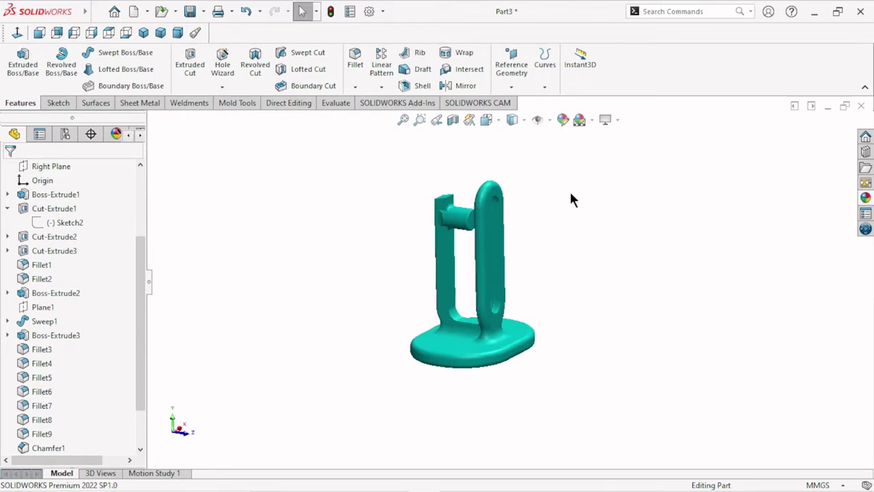
Switch the display to Shaded with Edges and turn on RealView Graphics
{"action": "left_click", "coordinate": [524, 121]}
{"action": "left_click", "coordinate": [514, 136]}
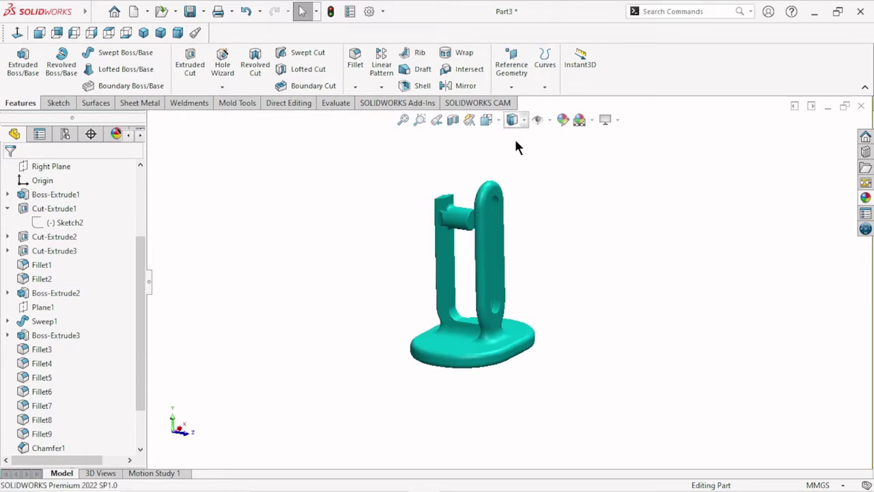
{"action": "left_click", "coordinate": [592, 119]}
{"action": "left_click", "coordinate": [617, 121]}
{"action": "left_click", "coordinate": [616, 121]}
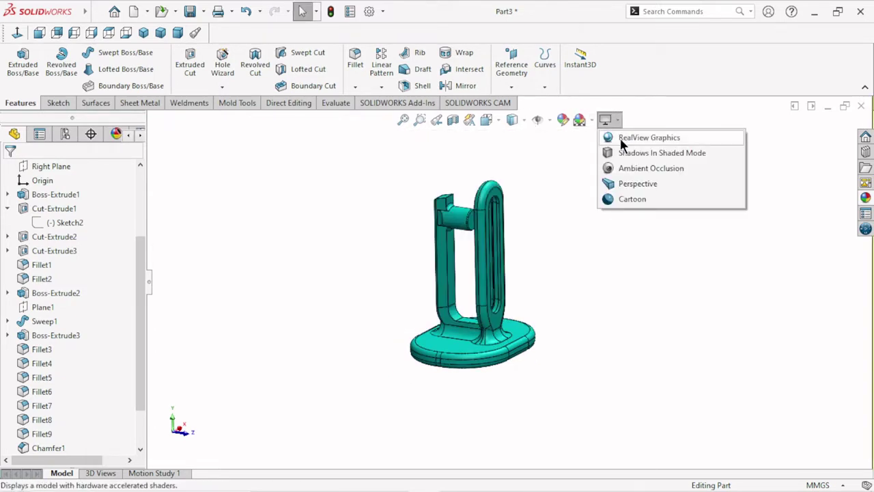
{"action": "left_click", "coordinate": [620, 137]}
{"action": "mouse_move", "coordinate": [524, 308]}
{"action": "middle_mouse_down"}
{"action": "mouse_move", "coordinate": [543, 269]}
{"action": "mouse_move", "coordinate": [533, 300]}
{"action": "middle_mouse_up"}
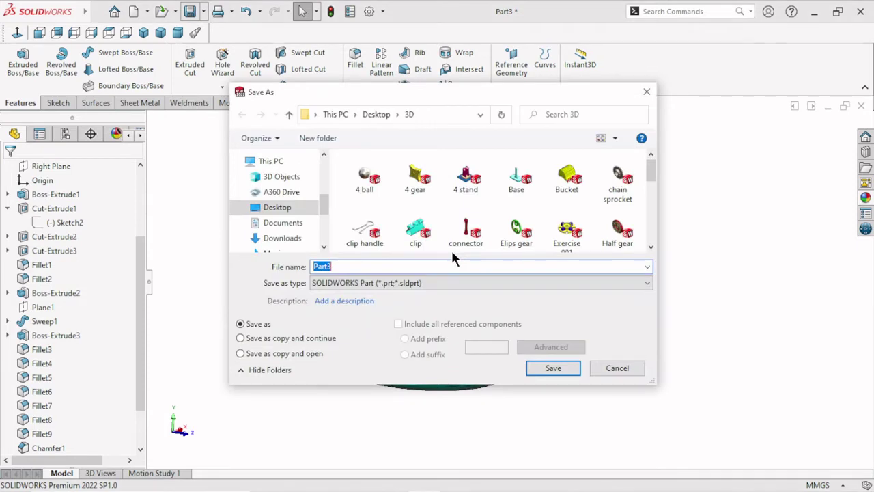
Point the Save As dialog at the Desktop folder and name the file 'Base'
{"action": "left_click", "coordinate": [279, 208]}
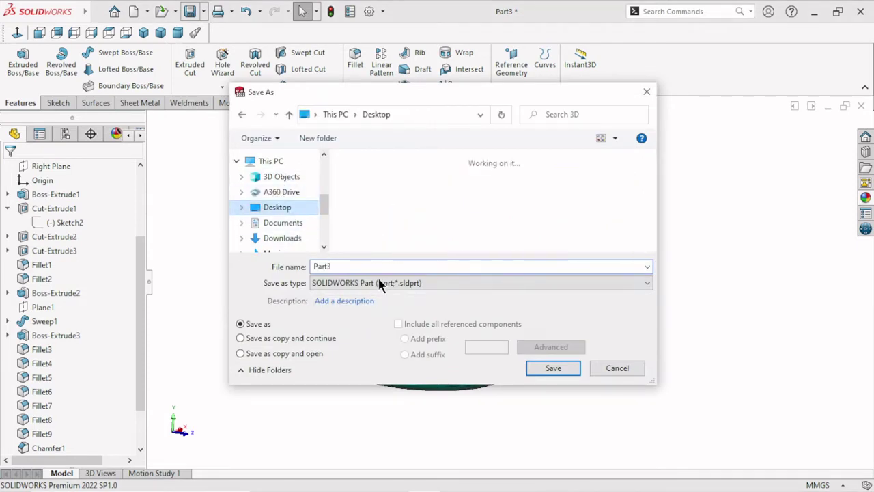
{"action": "left_click_drag", "start_coordinate": [649, 187], "coordinate": [649, 225]}
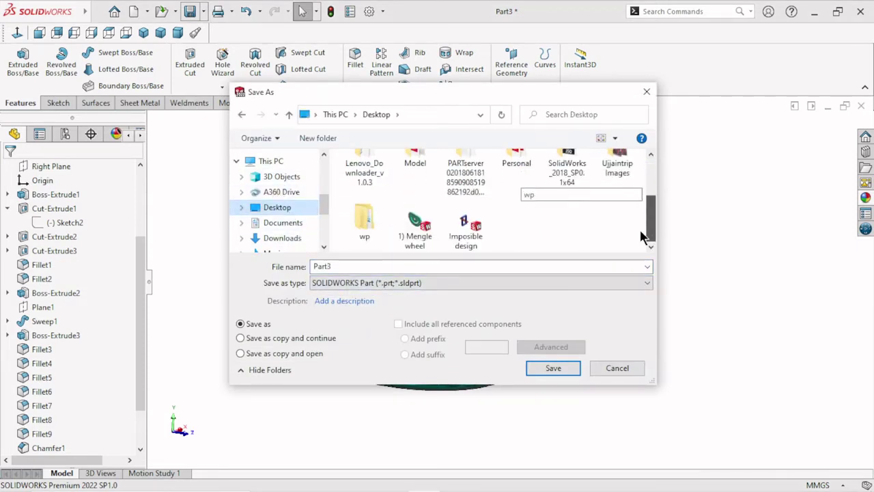
{"action": "left_click", "coordinate": [369, 266]}
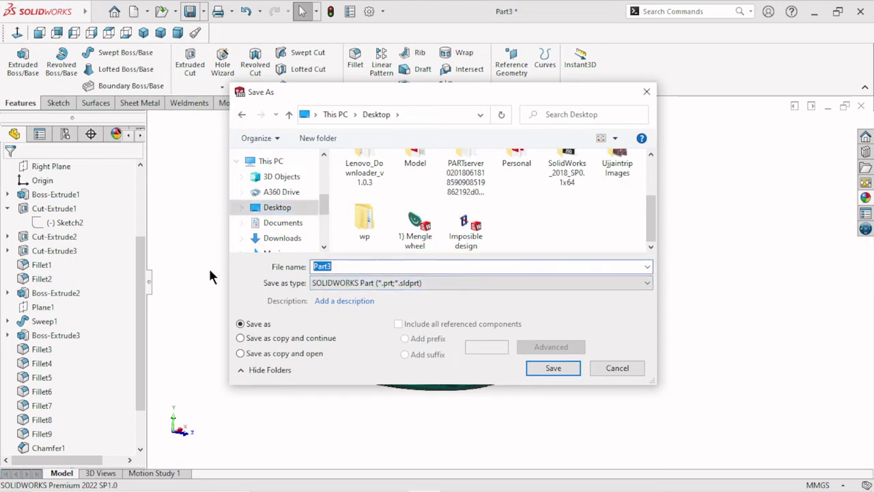
{"action": "type", "text": "Base"}
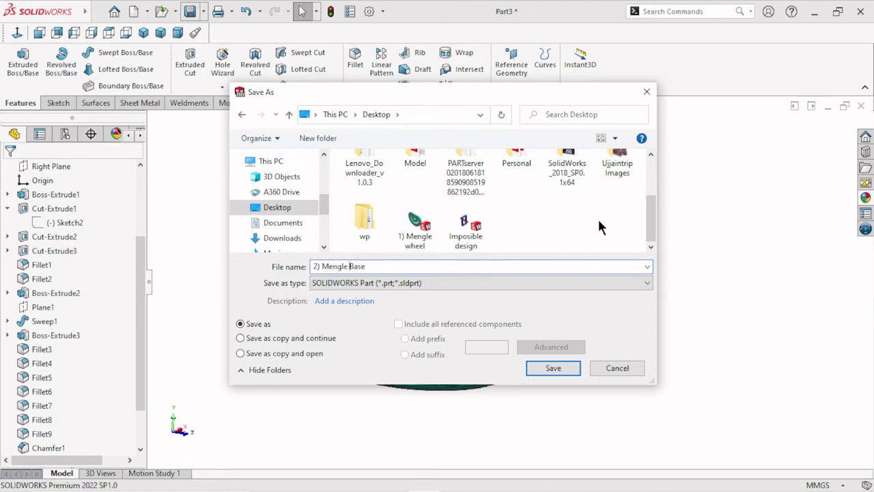
Save the part as '2) Mengle Base', toggle model shadows on and off, and save again
{"action": "left_click", "coordinate": [539, 368]}
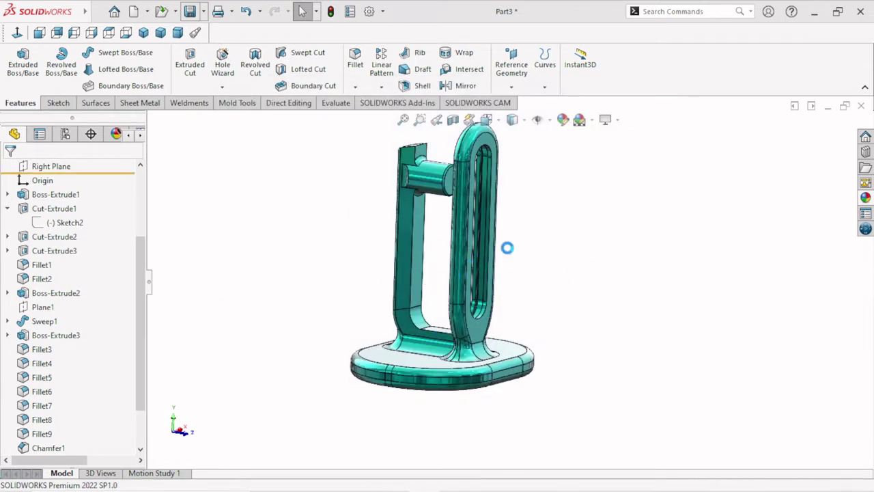
{"action": "left_click", "coordinate": [618, 120]}
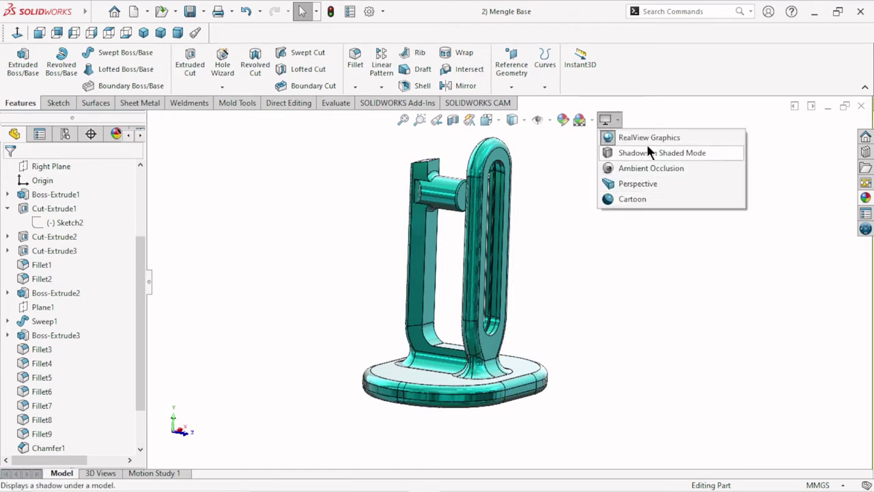
{"action": "left_click", "coordinate": [639, 153]}
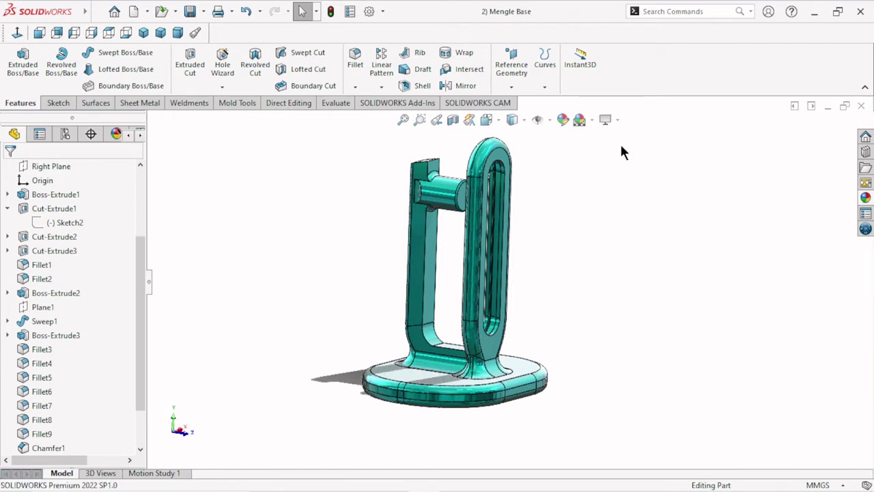
{"action": "left_click", "coordinate": [617, 121]}
{"action": "left_click", "coordinate": [618, 135]}
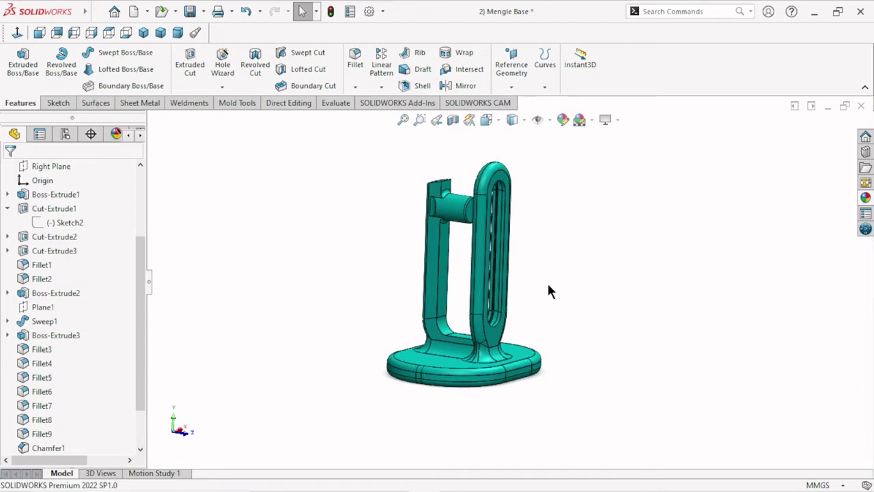
{"action": "middle_click_drag", "start_coordinate": [549, 286], "coordinate": [631, 284]}
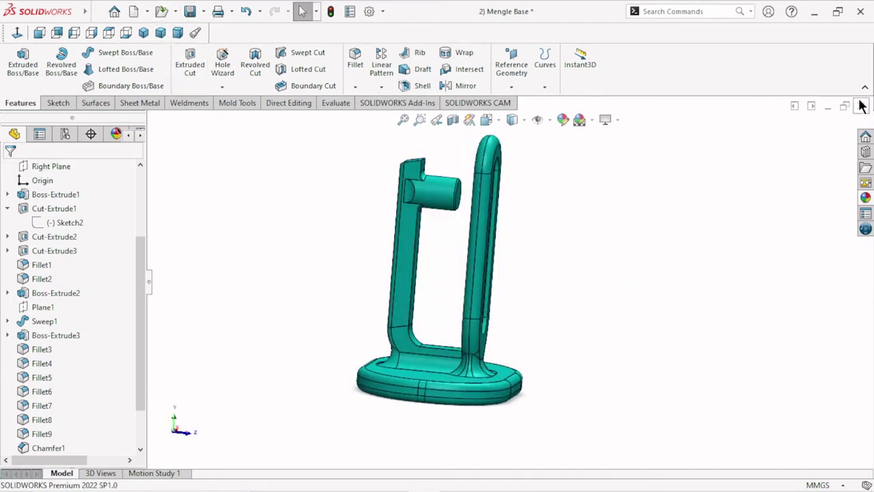
{"action": "left_click", "coordinate": [191, 13]}
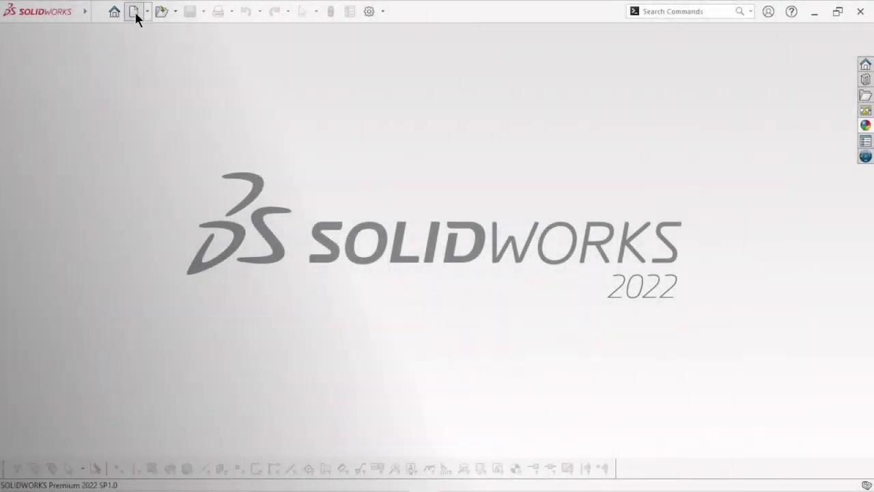
Create a new part document with a Plain White scene background
{"action": "left_click", "coordinate": [135, 11]}
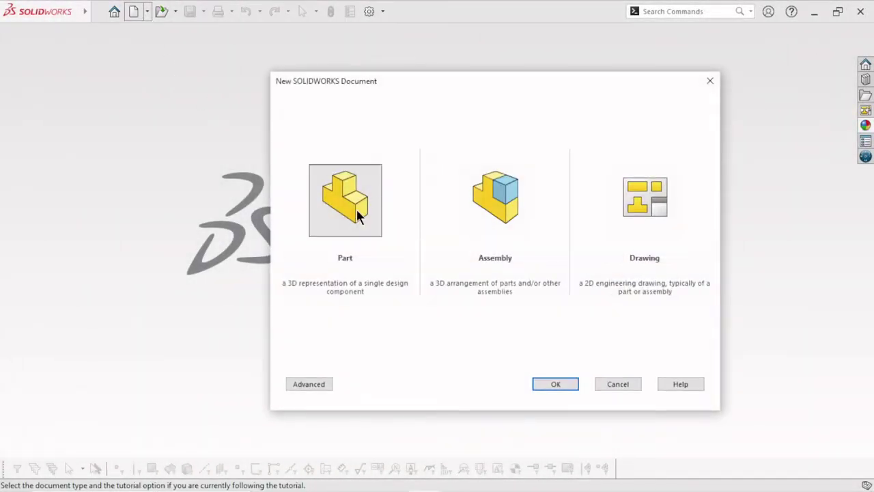
{"action": "left_click", "coordinate": [535, 384]}
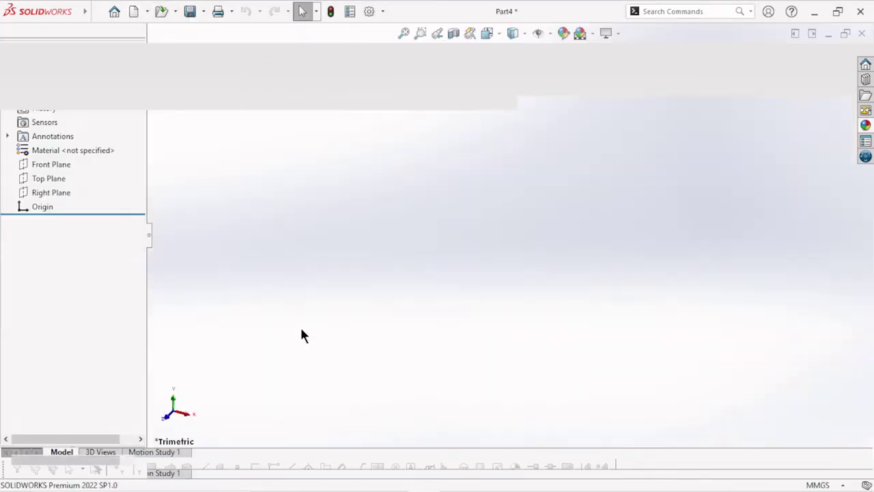
{"action": "left_click", "coordinate": [591, 120]}
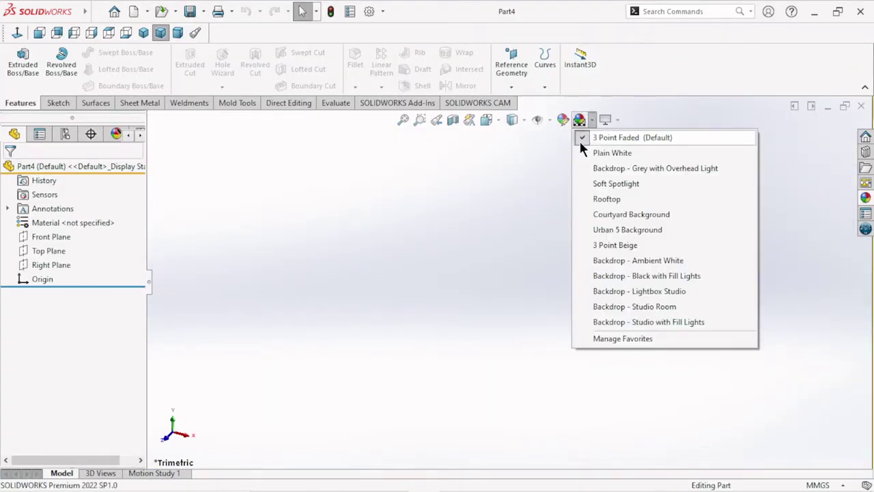
{"action": "left_click", "coordinate": [589, 152]}
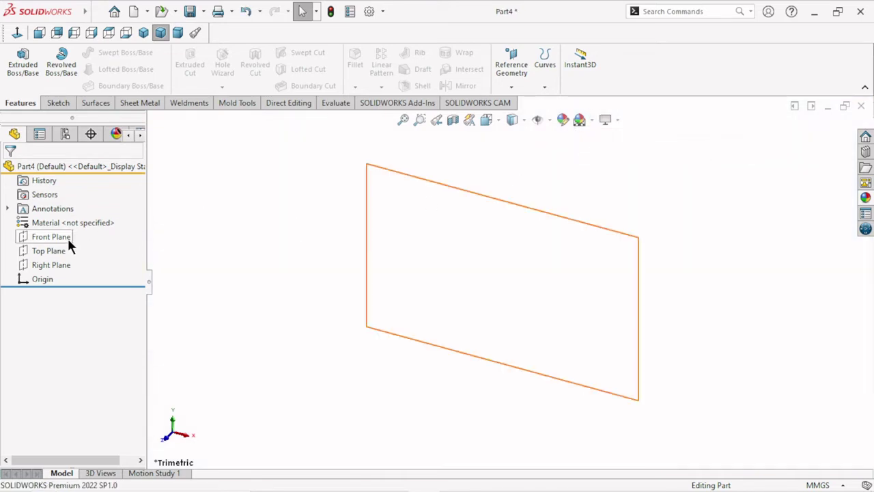
Sketch a center rectangle at the origin on the Front Plane
{"action": "left_click", "coordinate": [67, 237]}
{"action": "left_click", "coordinate": [74, 219]}
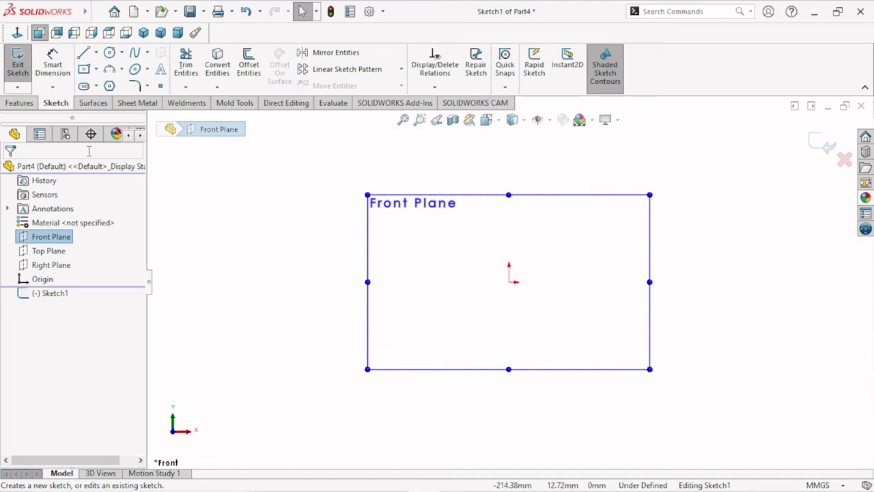
{"action": "left_click", "coordinate": [596, 69]}
{"action": "mouse_move", "coordinate": [36, 11]}
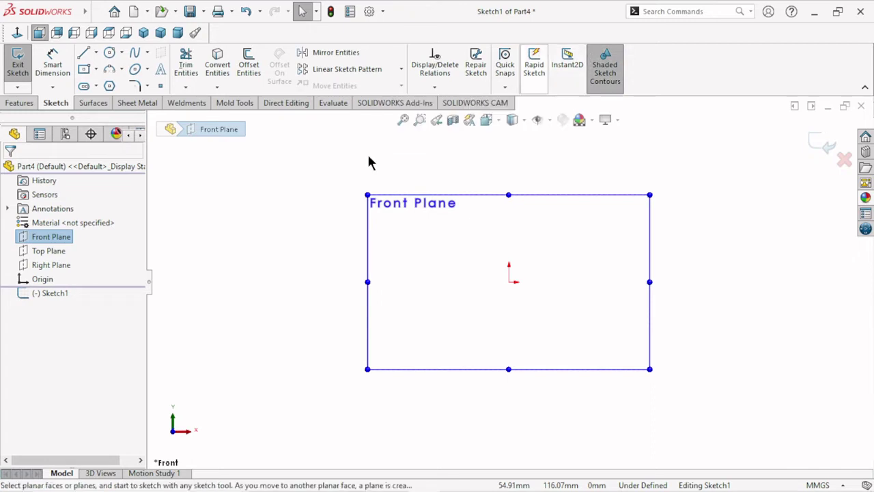
{"action": "left_click", "coordinate": [84, 69]}
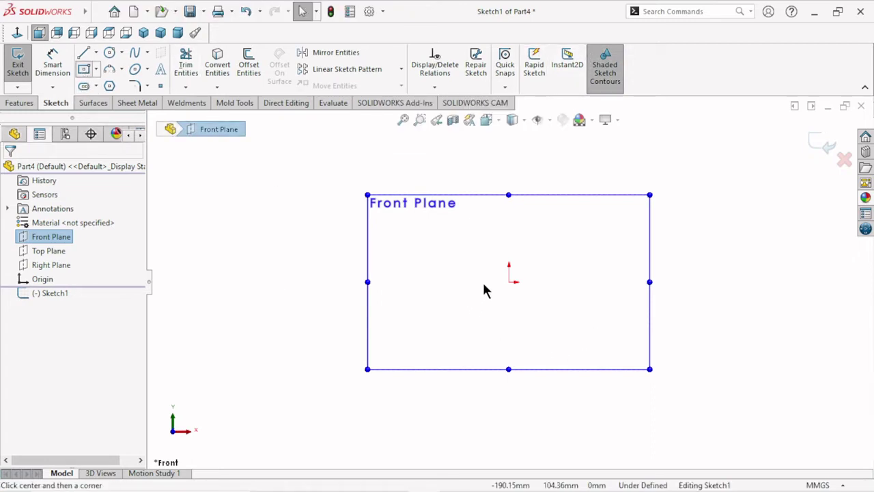
{"action": "left_click", "coordinate": [509, 282]}
{"action": "left_click", "coordinate": [574, 216]}
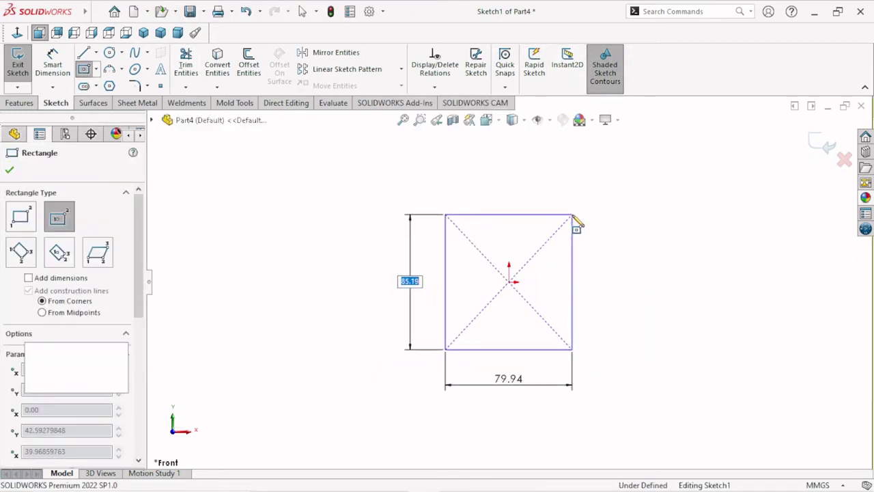
{"action": "right_click", "coordinate": [604, 237]}
{"action": "left_click", "coordinate": [632, 244]}
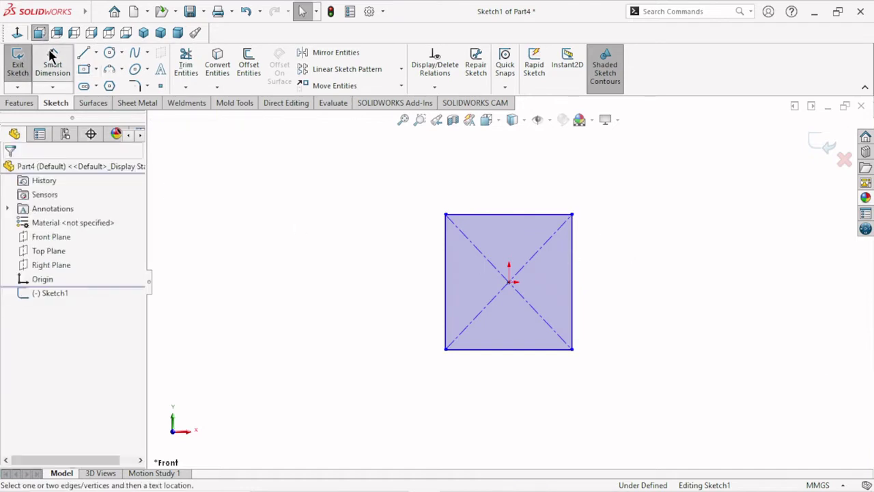
Dimension the rectangle to 25 mm wide and 35 mm high
{"action": "left_click", "coordinate": [484, 216]}
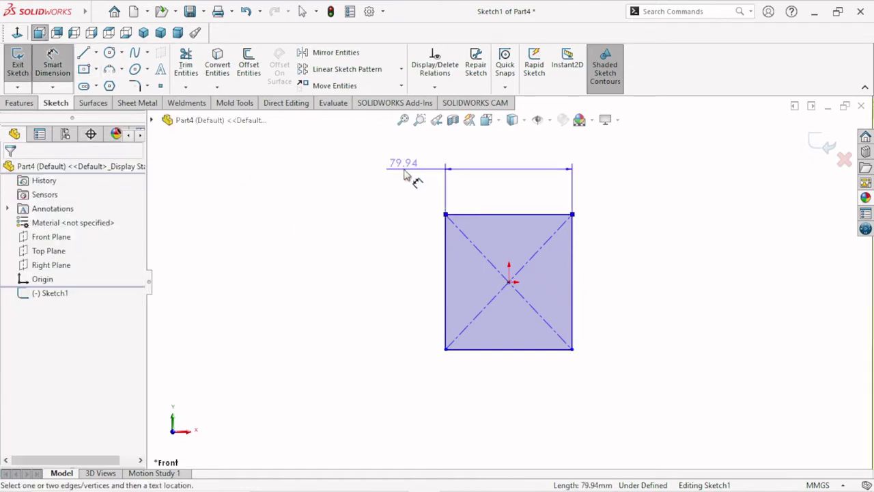
{"action": "left_click", "coordinate": [405, 172]}
{"action": "type", "text": "2"}
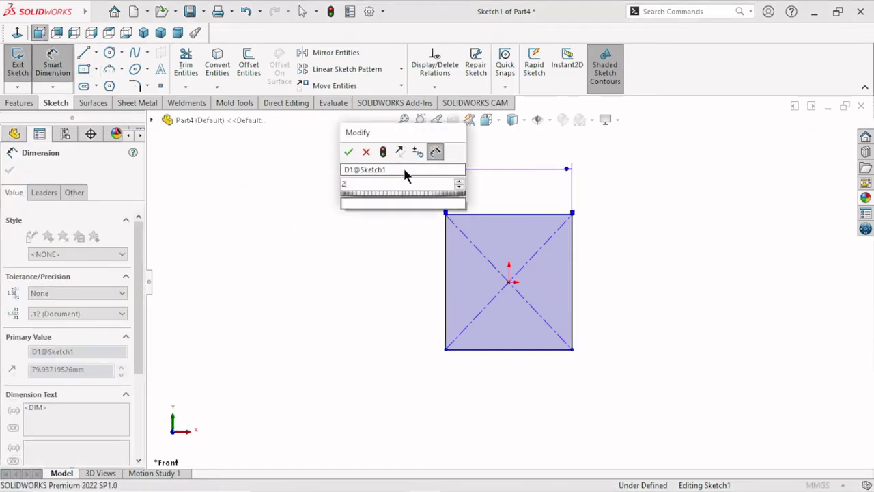
{"action": "type", "text": "5"}
{"action": "left_click", "coordinate": [348, 154]}
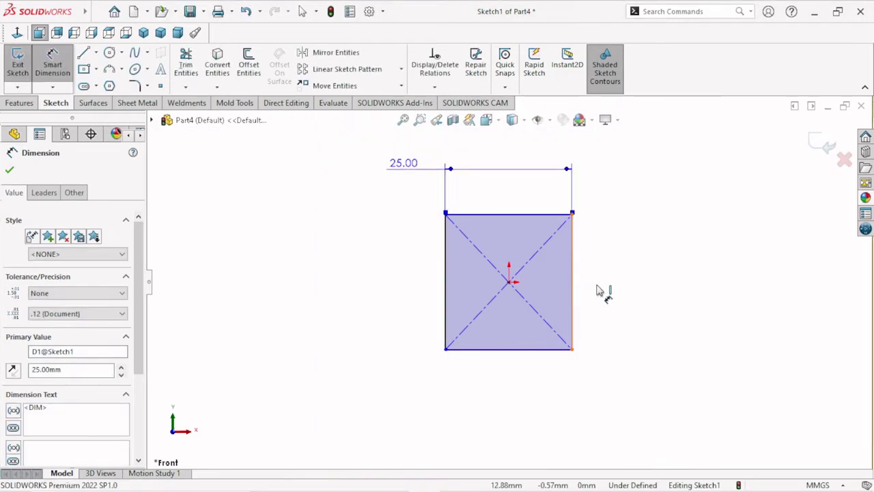
{"action": "left_click", "coordinate": [599, 291]}
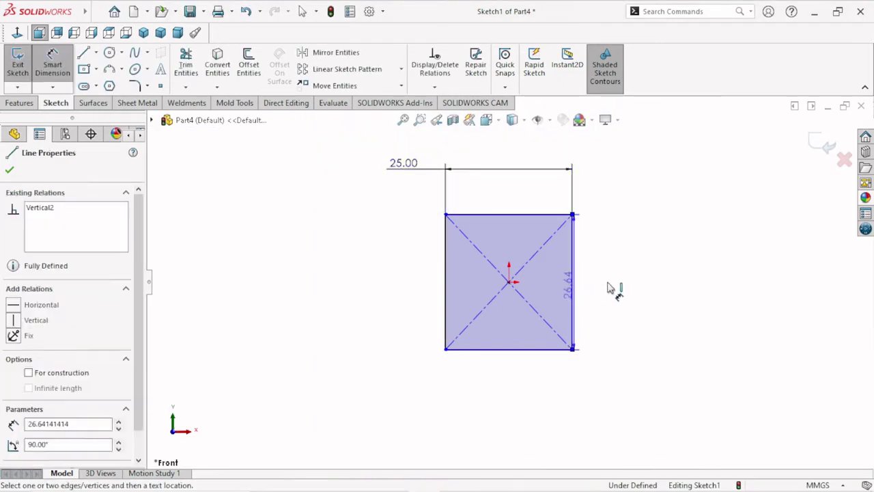
{"action": "left_click", "coordinate": [613, 291]}
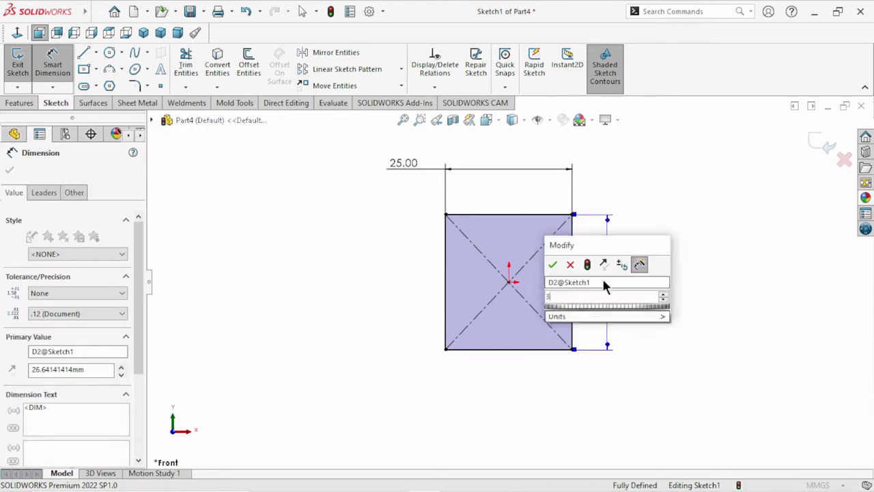
{"action": "type", "text": "35"}
{"action": "left_click", "coordinate": [554, 265]}
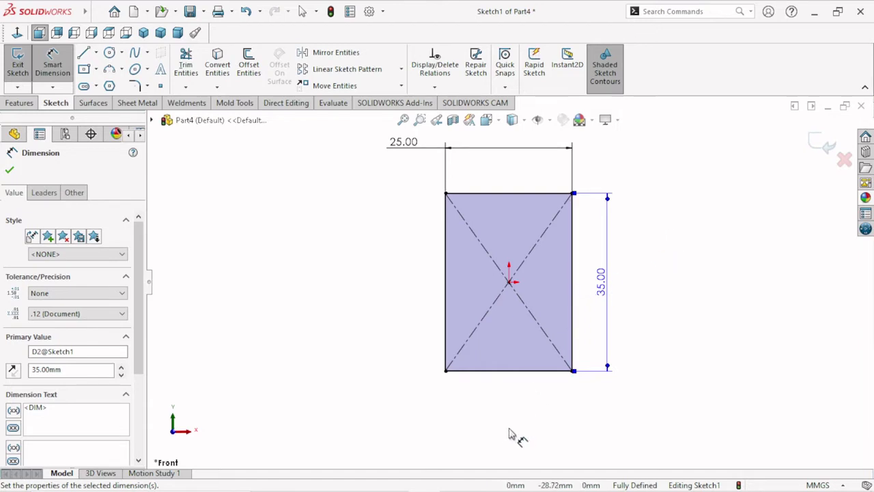
{"action": "left_click", "coordinate": [9, 170]}
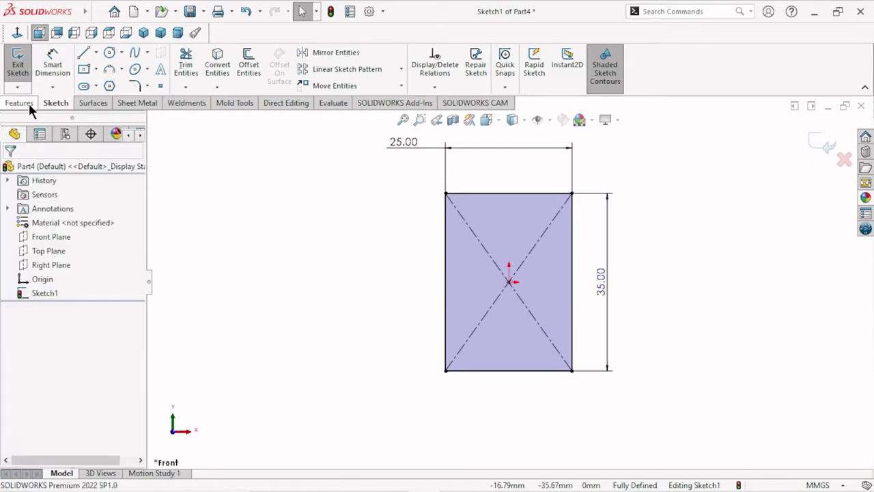
{"action": "left_click", "coordinate": [20, 102]}
Extrude the 25 × 35 rectangle 12 mm with a Mid Plane end condition
{"action": "left_click", "coordinate": [19, 69]}
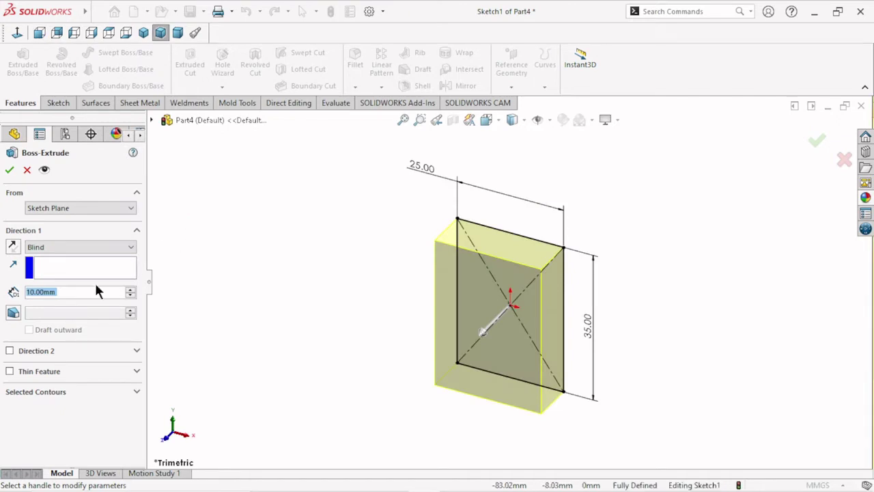
{"action": "double_click", "coordinate": [65, 292]}
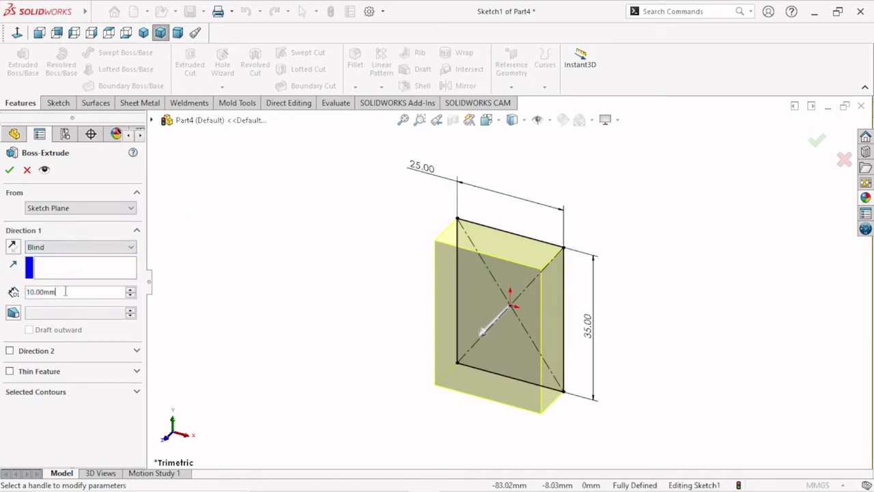
{"action": "type", "text": "12"}
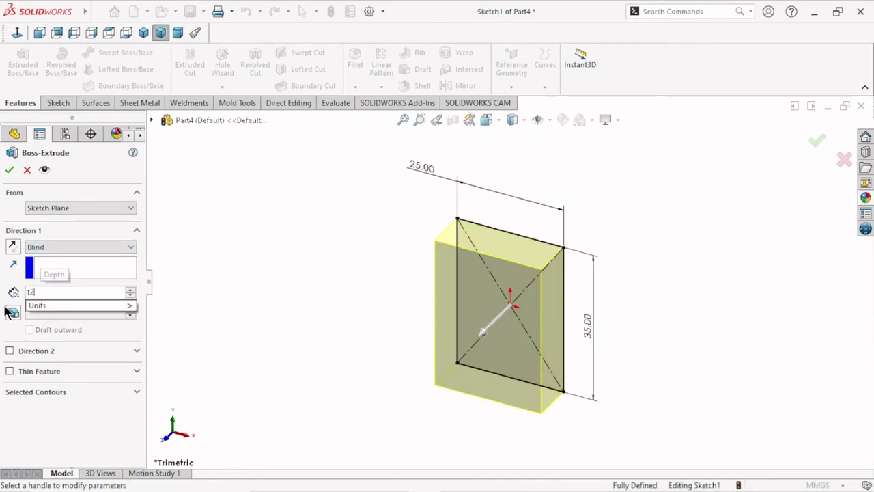
{"action": "left_click", "coordinate": [72, 246]}
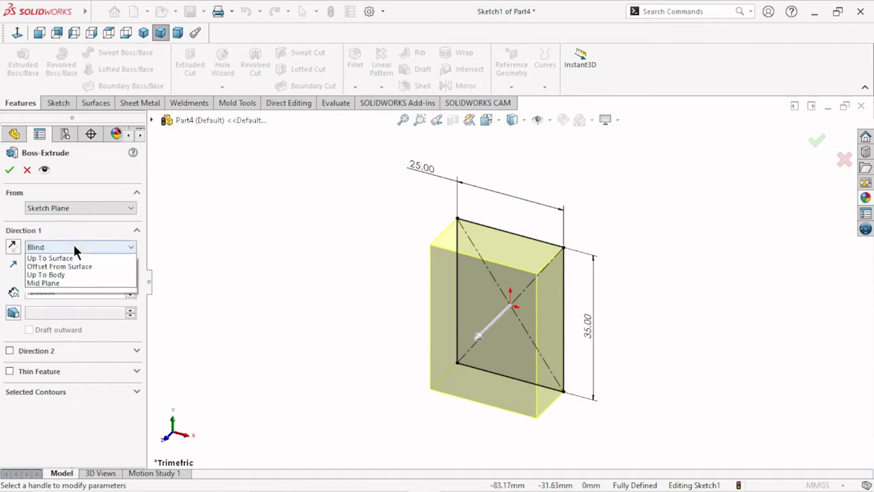
{"action": "left_click", "coordinate": [41, 301]}
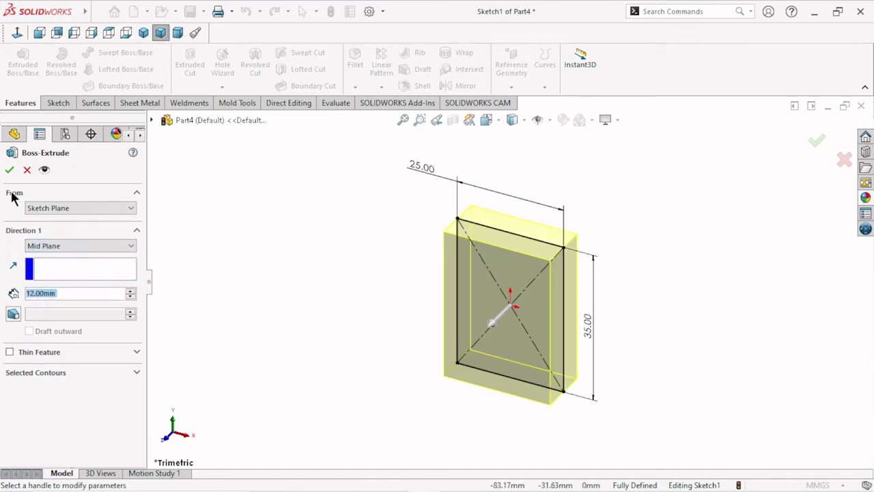
{"action": "left_click", "coordinate": [10, 169]}
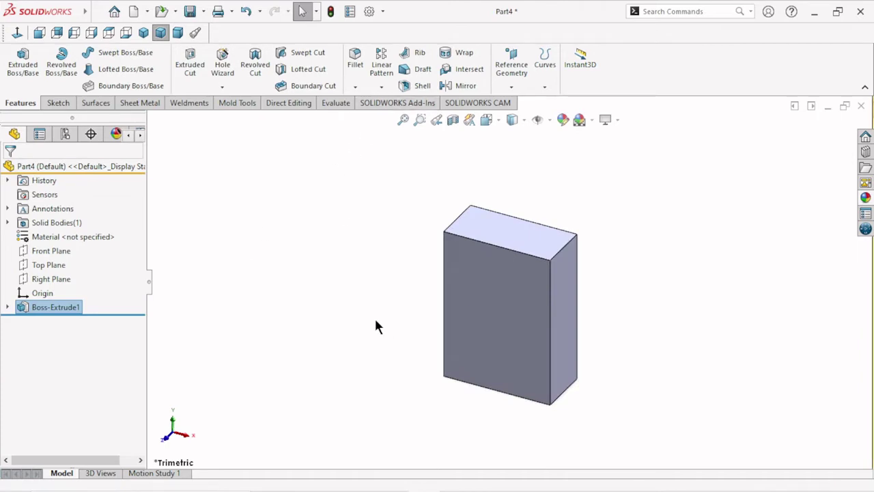
Add a full round fillet across the block's top face between its left and right faces
{"action": "mouse_move", "coordinate": [376, 326]}
{"action": "middle_mouse_down"}
{"action": "mouse_move", "coordinate": [406, 242]}
{"action": "mouse_move", "coordinate": [389, 284]}
{"action": "middle_mouse_up"}
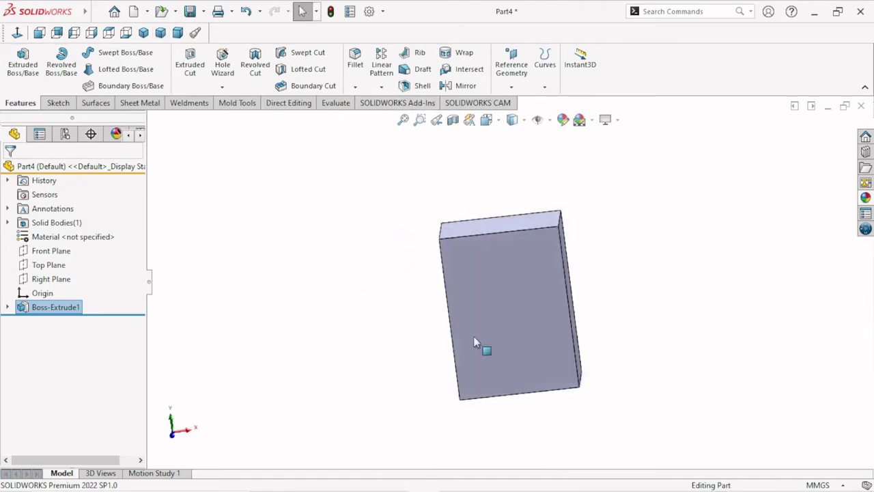
{"action": "scroll", "coordinate": [605, 375], "scroll_direction": "up", "scroll_amount": 2}
{"action": "scroll", "coordinate": [628, 334], "scroll_direction": "down", "scroll_amount": 1}
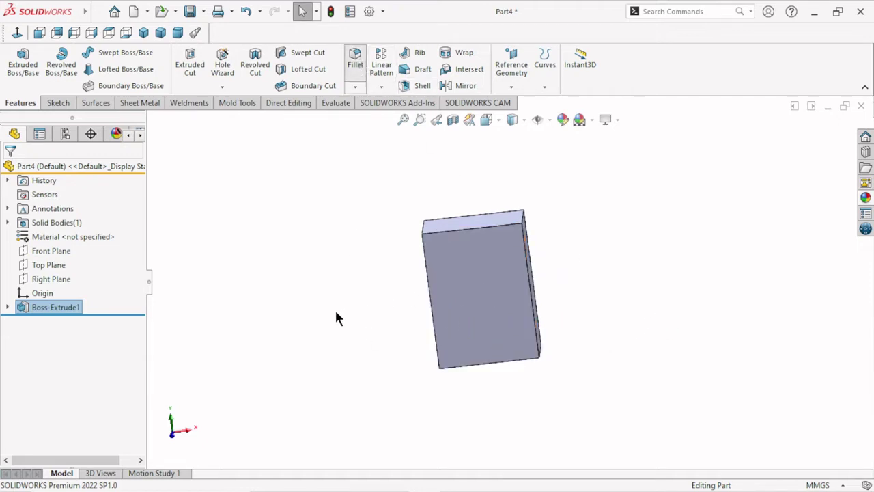
{"action": "left_click", "coordinate": [95, 230]}
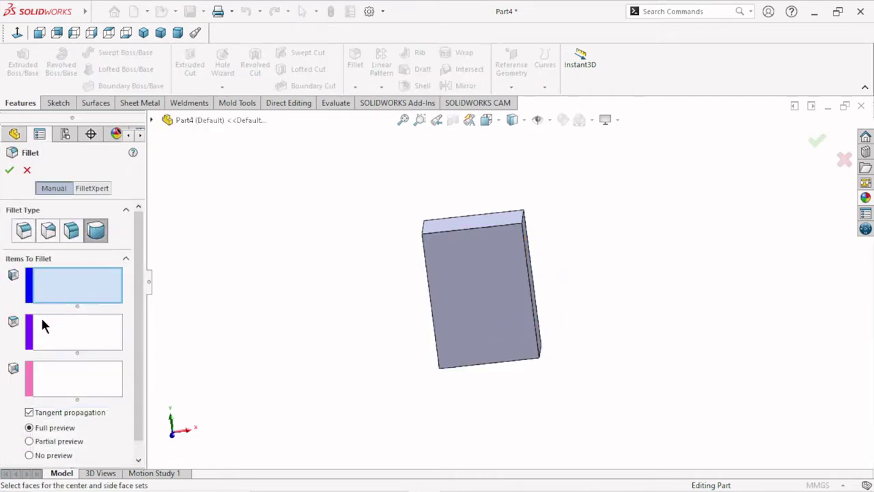
{"action": "middle_click_drag", "start_coordinate": [347, 279], "coordinate": [410, 276]}
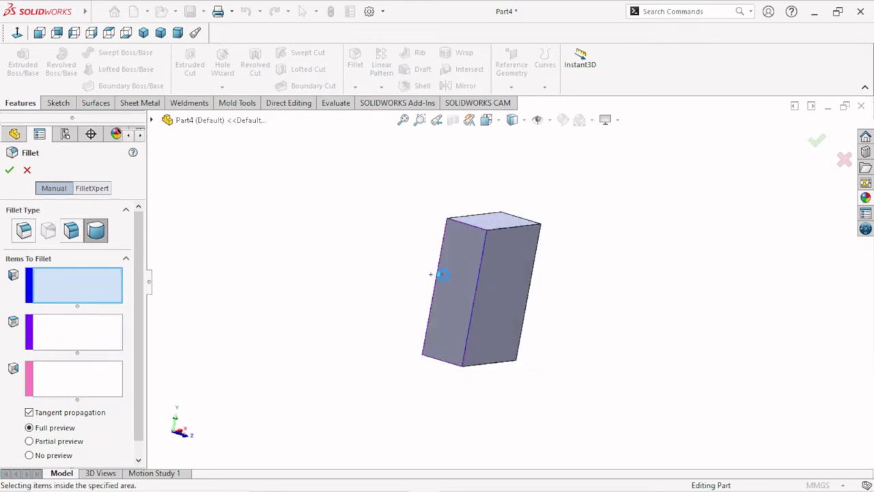
{"action": "left_click", "coordinate": [441, 273]}
{"action": "left_click", "coordinate": [74, 337]}
{"action": "left_click", "coordinate": [507, 230]}
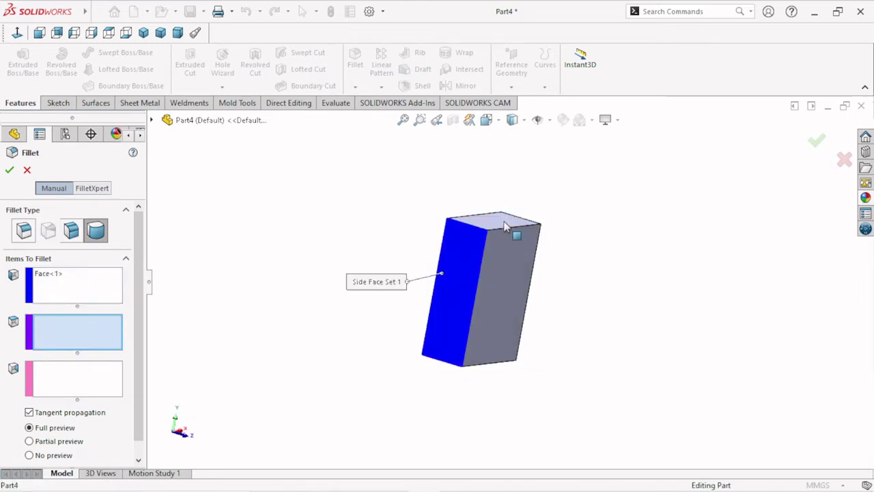
{"action": "middle_click_drag", "start_coordinate": [631, 288], "coordinate": [426, 336]}
{"action": "left_click", "coordinate": [48, 386]}
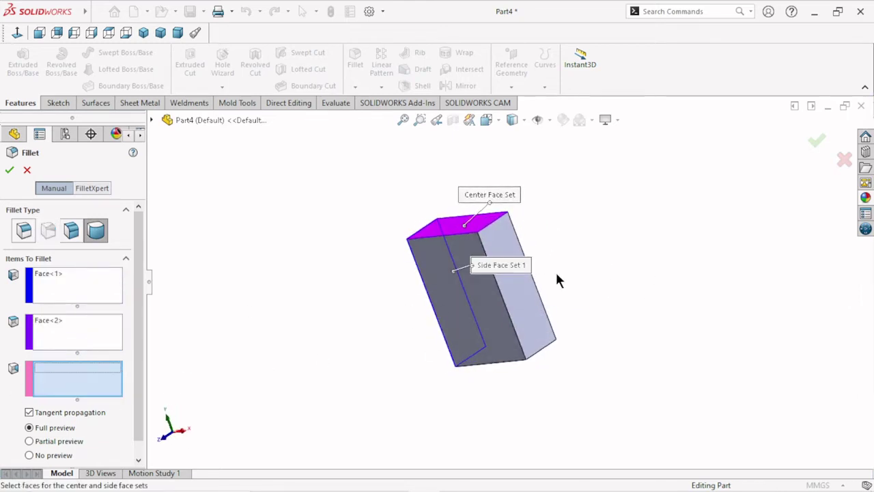
{"action": "left_click", "coordinate": [527, 290]}
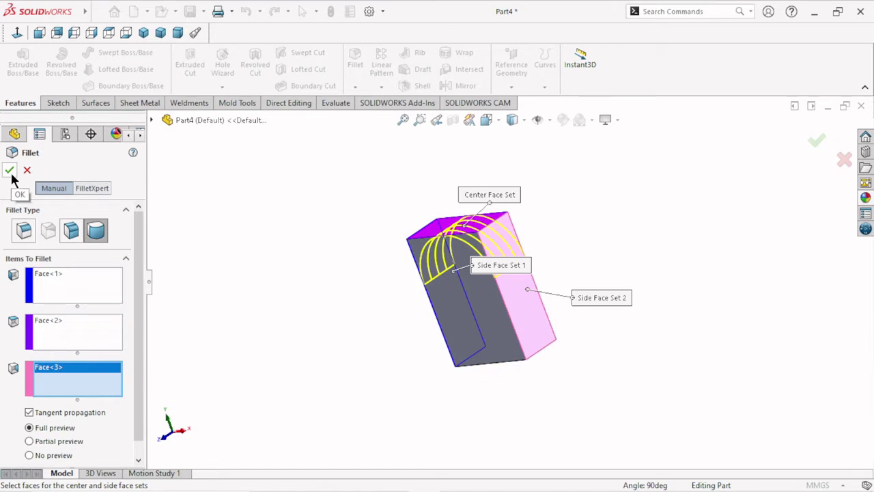
{"action": "scroll", "coordinate": [132, 394], "scroll_direction": "down", "scroll_amount": 1}
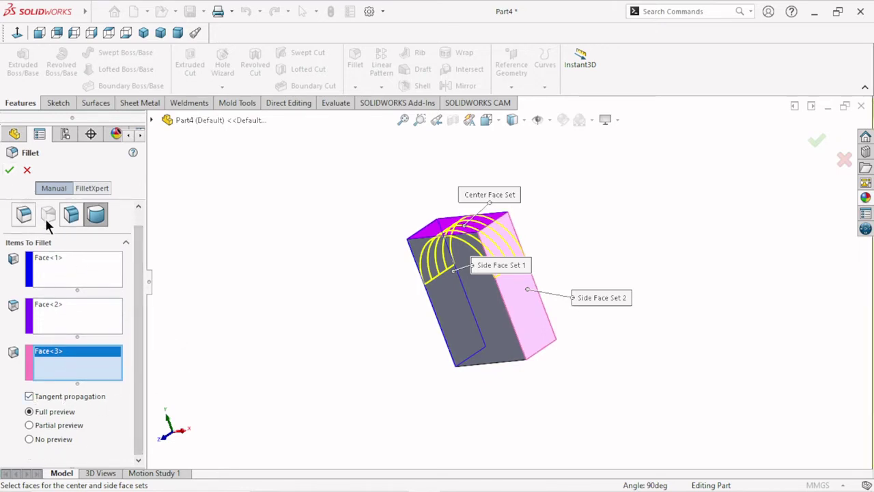
{"action": "left_click", "coordinate": [10, 171]}
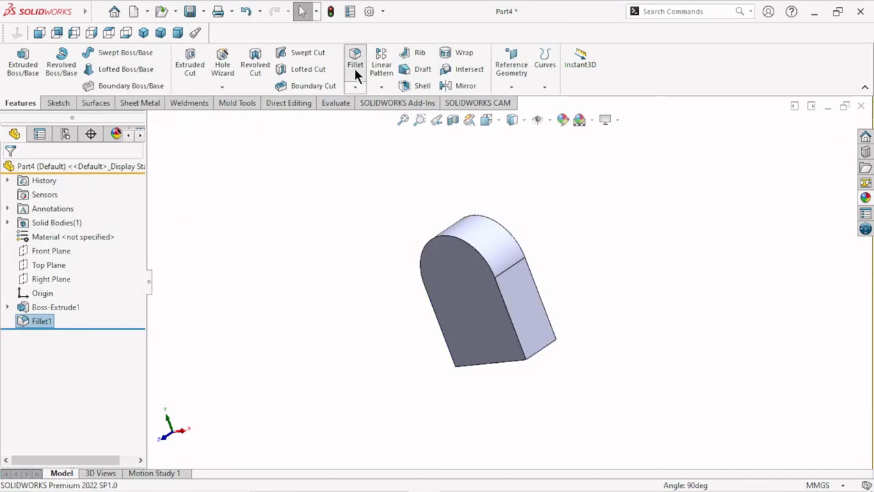
Add a second full round fillet across the bottom face between the side faces
{"action": "key", "text": "Return"}
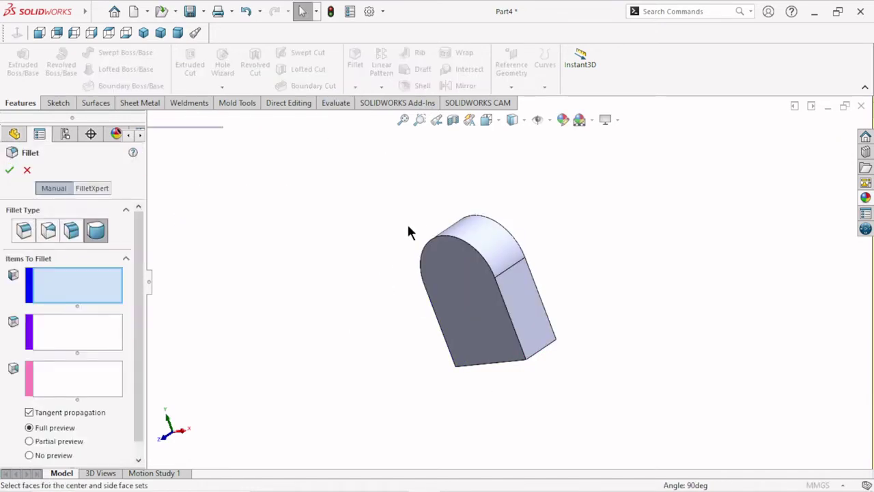
{"action": "middle_click_drag", "start_coordinate": [408, 230], "coordinate": [383, 403]}
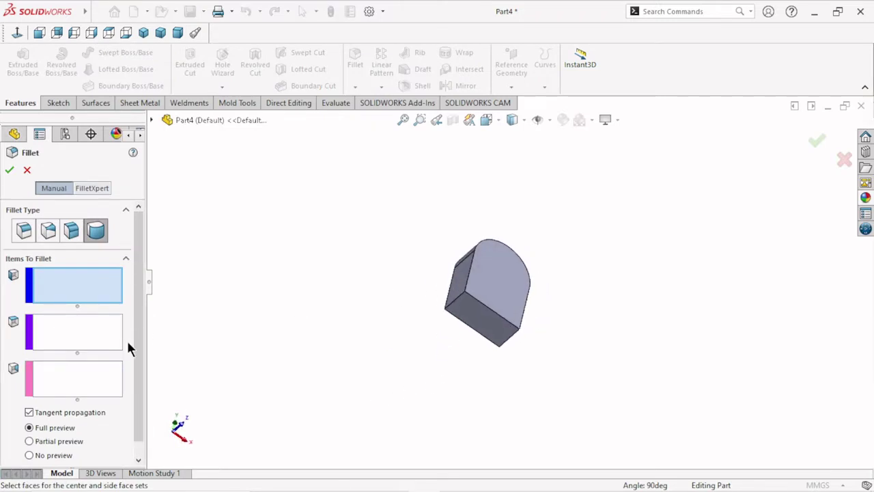
{"action": "left_click", "coordinate": [467, 295]}
{"action": "left_click", "coordinate": [67, 334]}
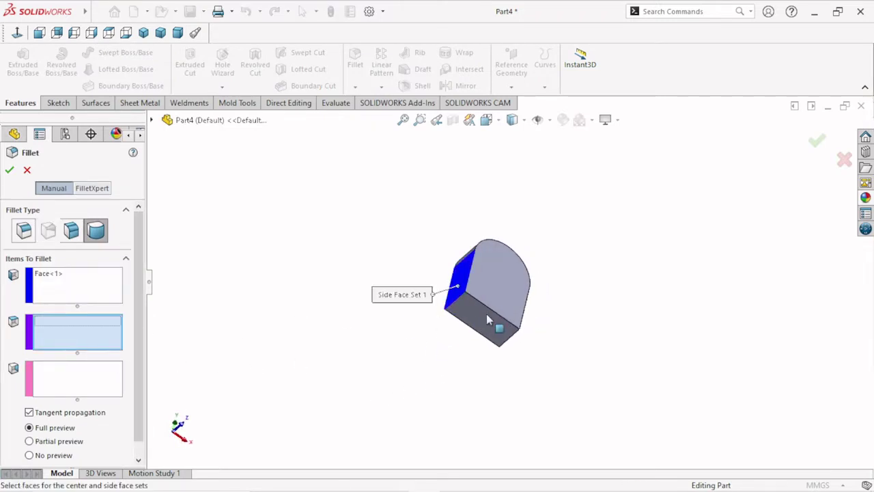
{"action": "left_click", "coordinate": [468, 309]}
{"action": "mouse_move", "coordinate": [465, 375]}
{"action": "middle_mouse_down"}
{"action": "mouse_move", "coordinate": [564, 246]}
{"action": "mouse_move", "coordinate": [473, 332]}
{"action": "middle_mouse_up"}
{"action": "left_click", "coordinate": [503, 310]}
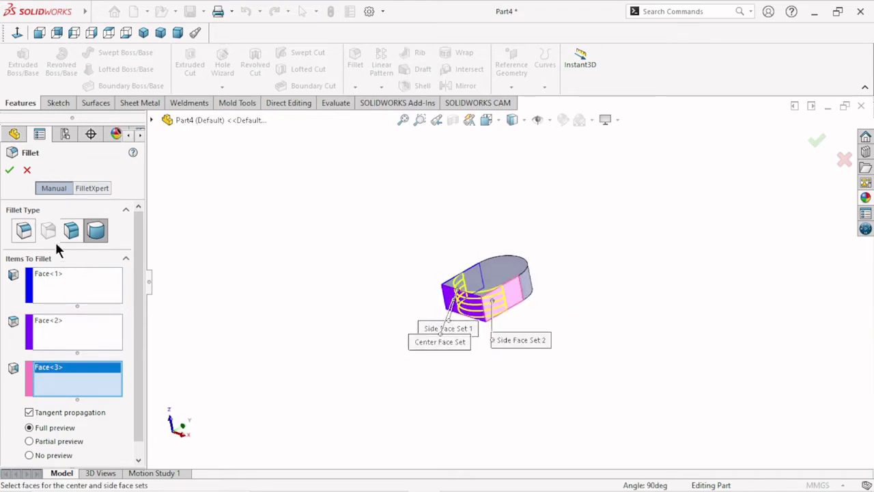
{"action": "left_click", "coordinate": [9, 171]}
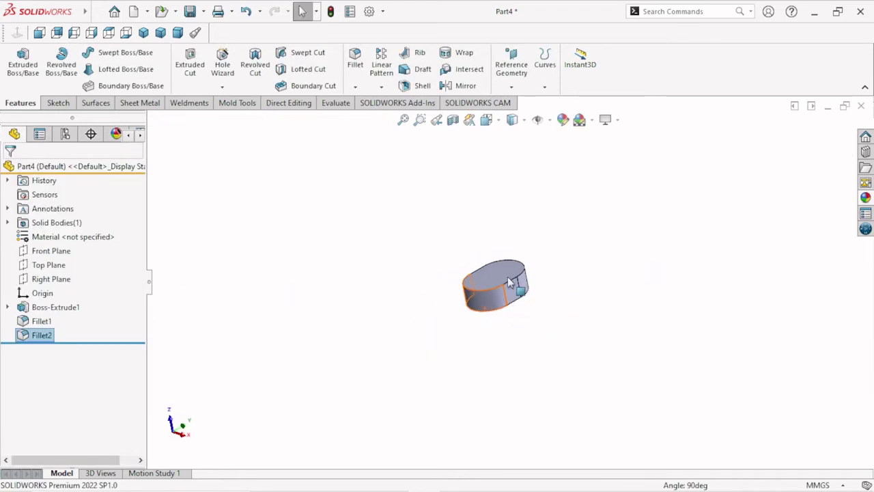
Orbit the part upright and select its flat front face
{"action": "scroll", "coordinate": [509, 282], "scroll_direction": "down", "scroll_amount": 2}
{"action": "mouse_move", "coordinate": [656, 326]}
{"action": "middle_mouse_down"}
{"action": "mouse_move", "coordinate": [697, 221]}
{"action": "mouse_move", "coordinate": [556, 334]}
{"action": "mouse_move", "coordinate": [587, 366]}
{"action": "middle_mouse_up"}
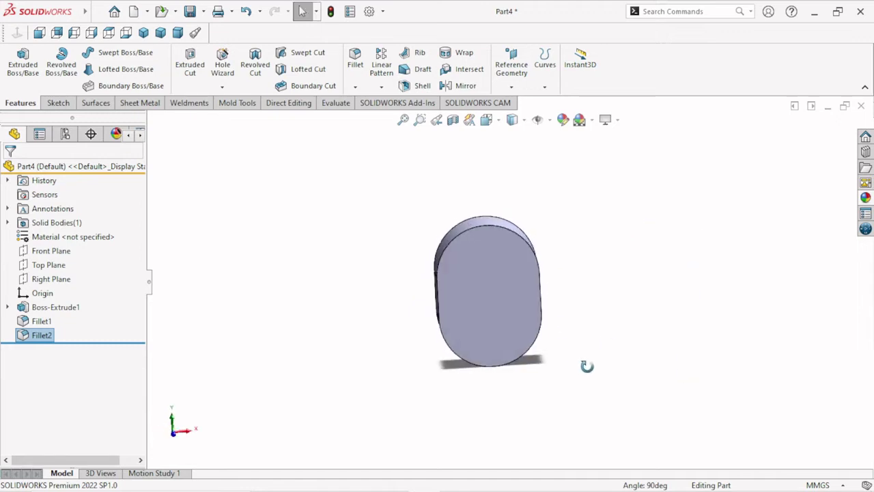
{"action": "scroll", "coordinate": [517, 328], "scroll_direction": "down", "scroll_amount": 3}
{"action": "scroll", "coordinate": [546, 331], "scroll_direction": "up", "scroll_amount": 2}
{"action": "scroll", "coordinate": [557, 300], "scroll_direction": "down", "scroll_amount": 1}
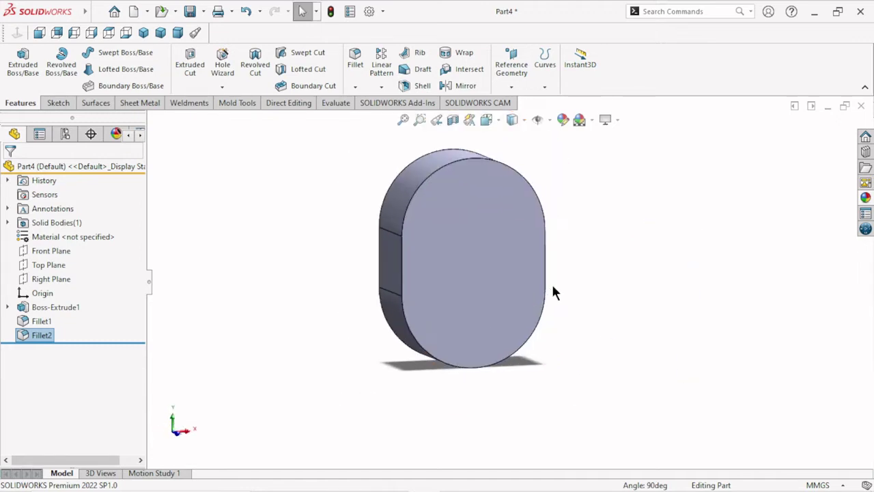
{"action": "left_click", "coordinate": [430, 294]}
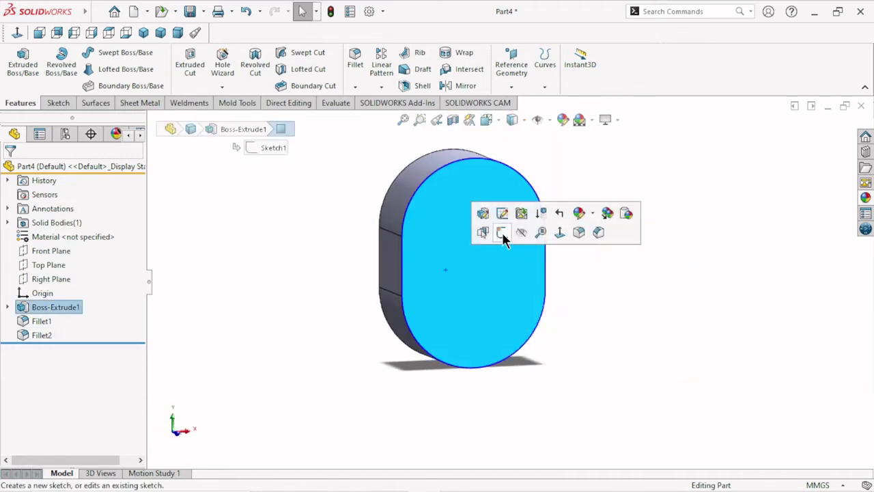
Sketch on the front face an outline offset 2 mm inward from its edge
{"action": "left_click", "coordinate": [502, 232]}
{"action": "left_click", "coordinate": [17, 32]}
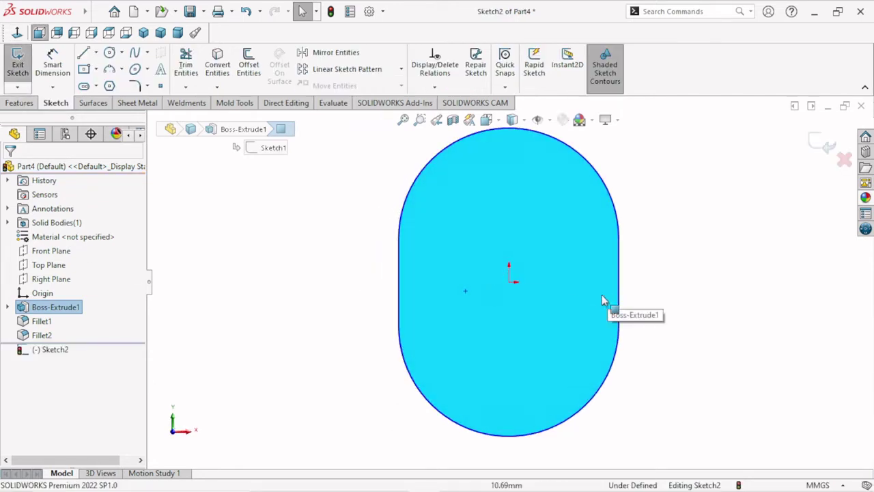
{"action": "key", "text": "z"}
{"action": "left_click", "coordinate": [239, 70]}
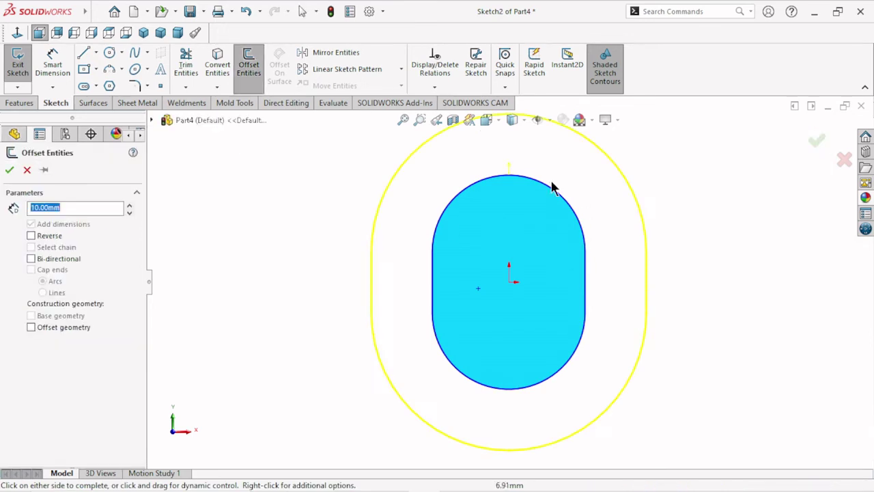
{"action": "left_click", "coordinate": [32, 237]}
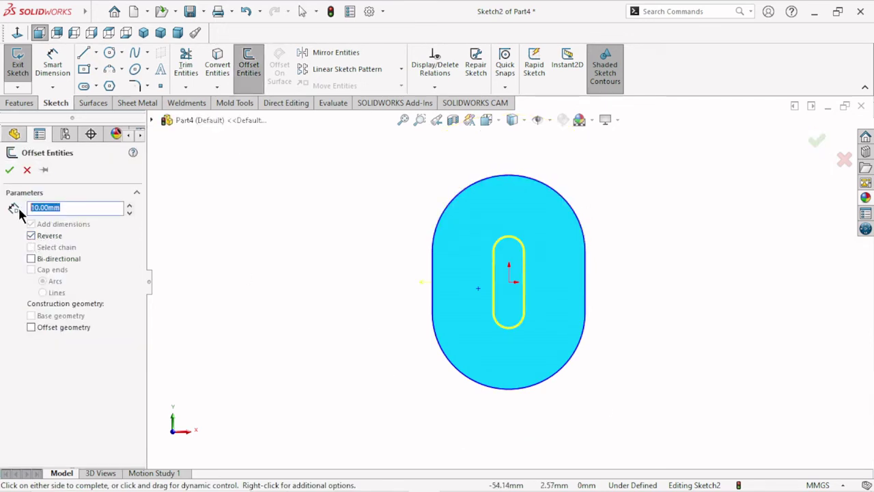
{"action": "type", "text": "2"}
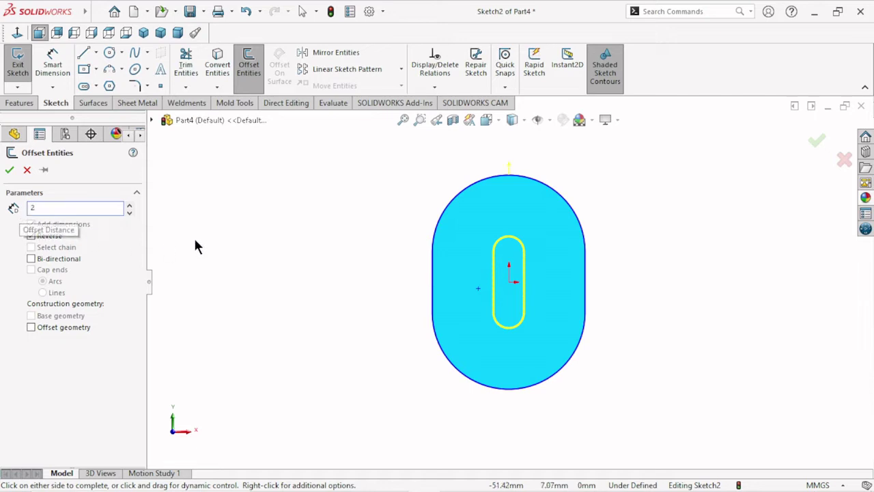
{"action": "key", "text": "Return"}
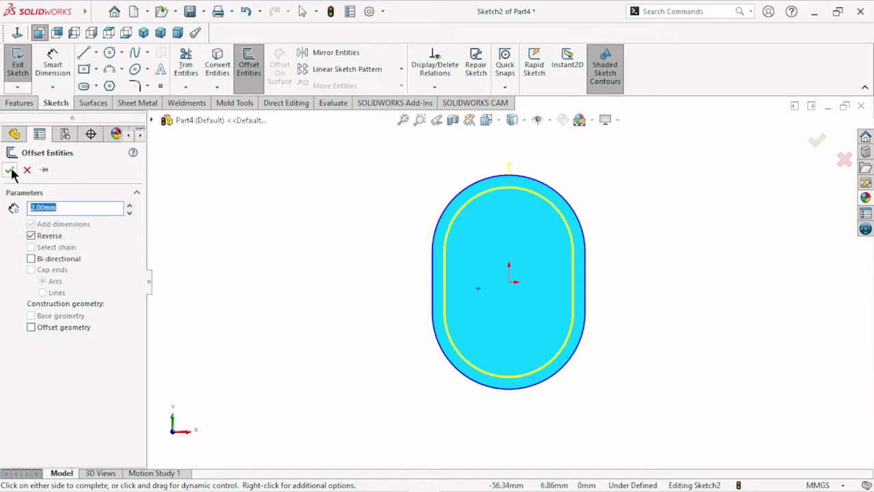
{"action": "left_click", "coordinate": [8, 170]}
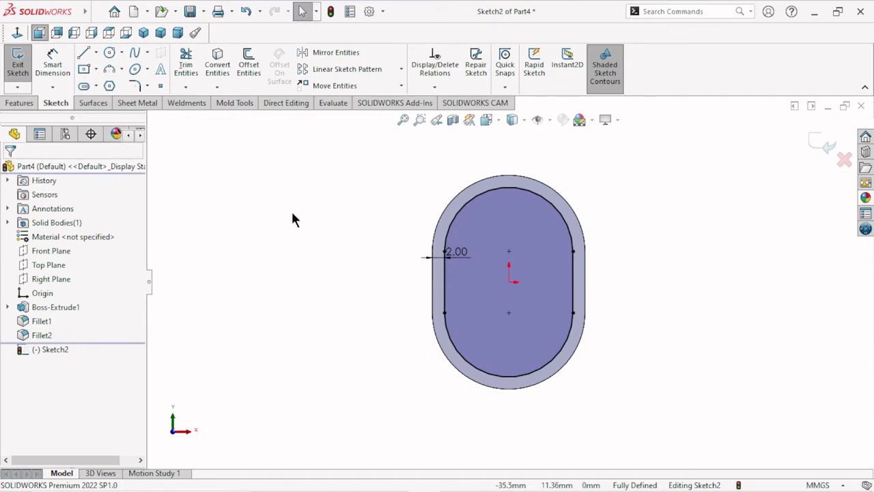
Extruded-cut the outer band 3 mm deep, Blind, with Flip side to cut
{"action": "left_click", "coordinate": [19, 104]}
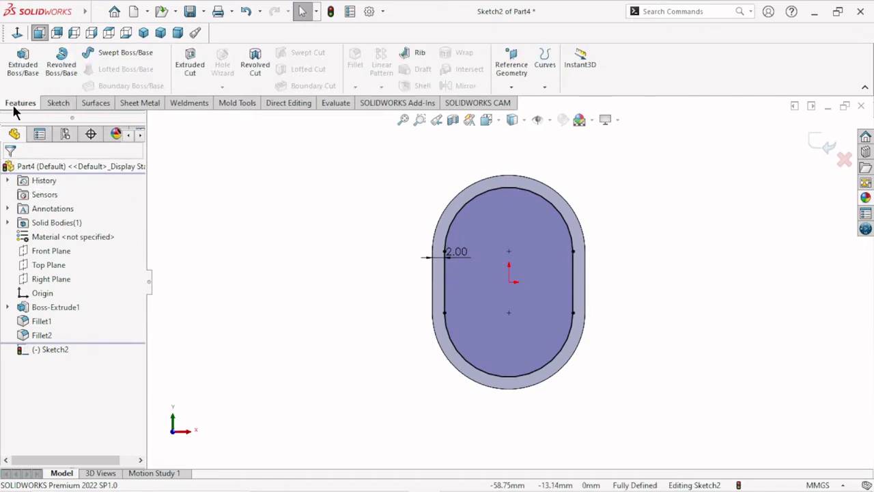
{"action": "left_click", "coordinate": [189, 66]}
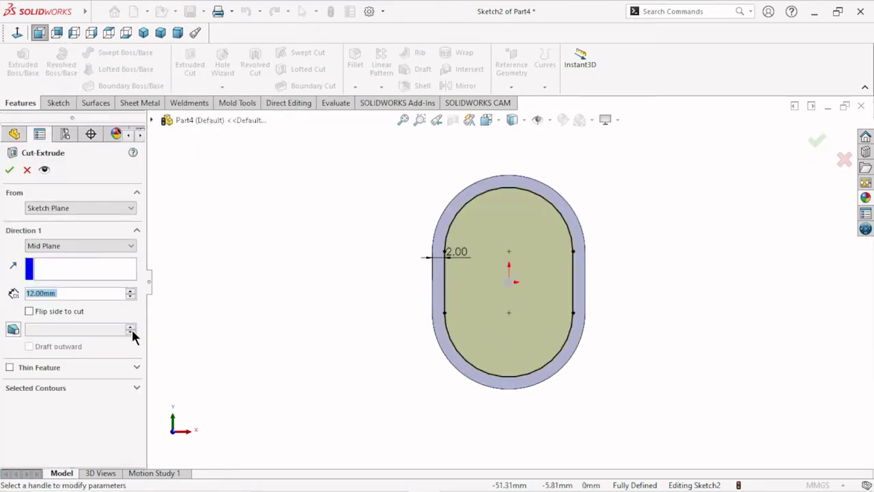
{"action": "double_click", "coordinate": [66, 292]}
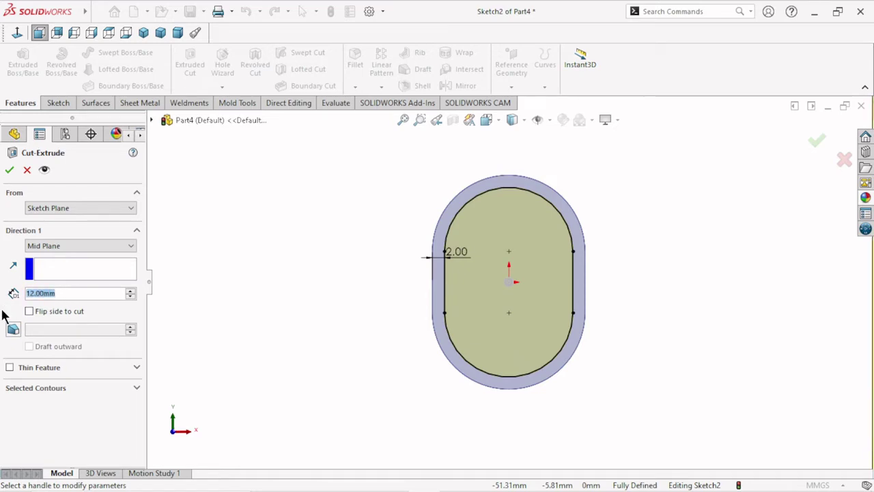
{"action": "type", "text": "3"}
{"action": "key", "text": "Return"}
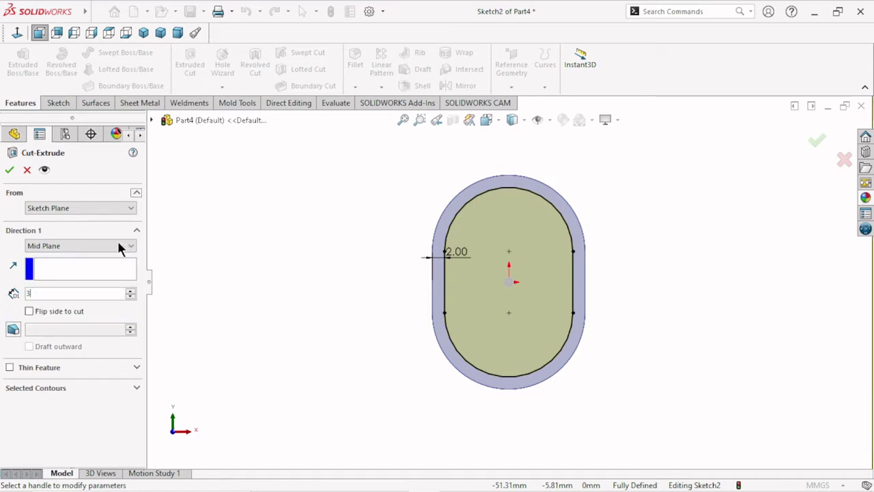
{"action": "left_click", "coordinate": [83, 246]}
{"action": "left_click", "coordinate": [57, 259]}
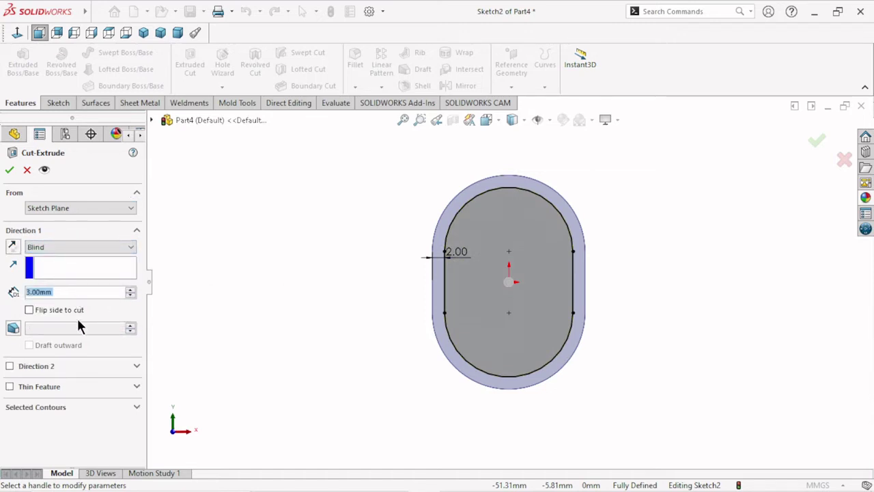
{"action": "left_click", "coordinate": [29, 311]}
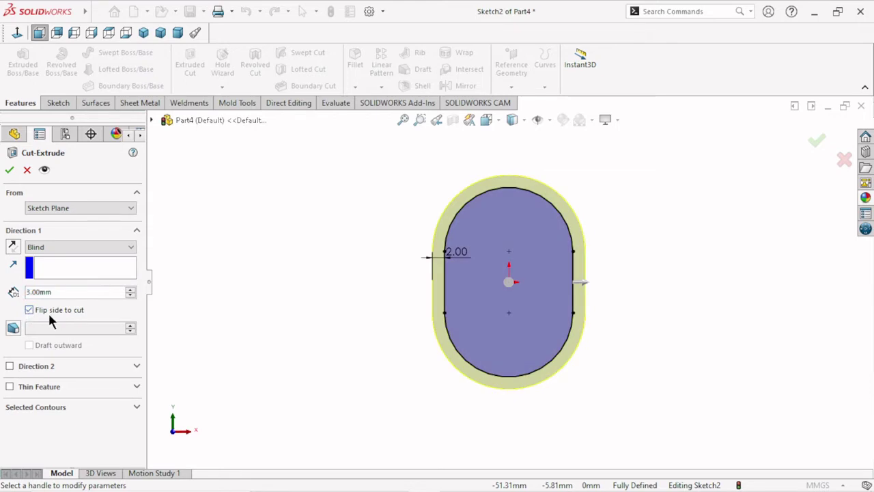
{"action": "left_click", "coordinate": [11, 170]}
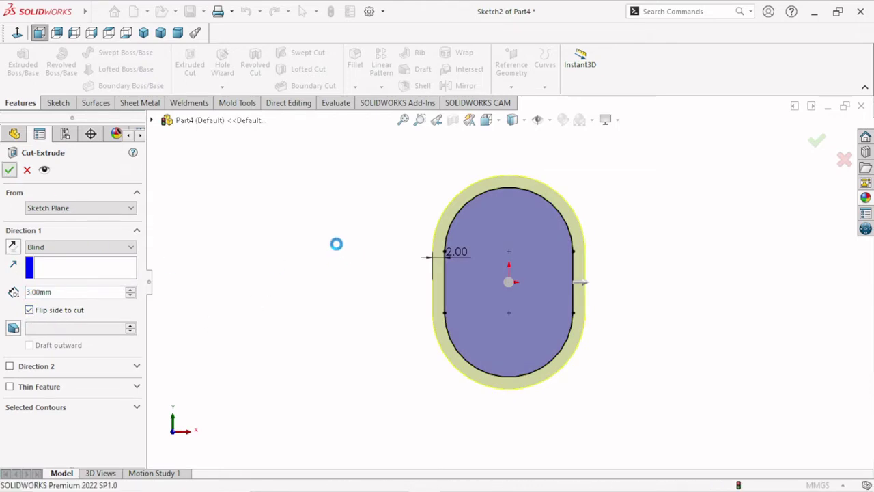
{"action": "middle_click_drag", "start_coordinate": [321, 293], "coordinate": [374, 323]}
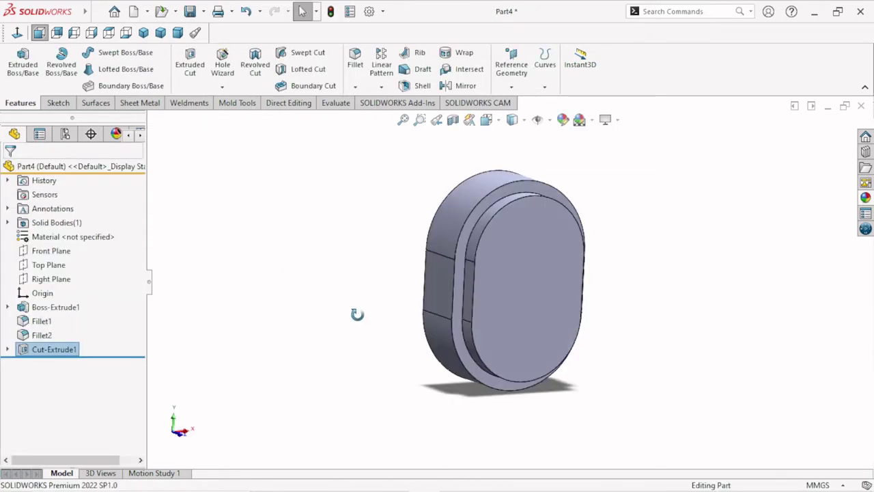
Mirror Cut-Extrude1 about the Front Plane so both faces get a raised boss
{"action": "left_click", "coordinate": [380, 88]}
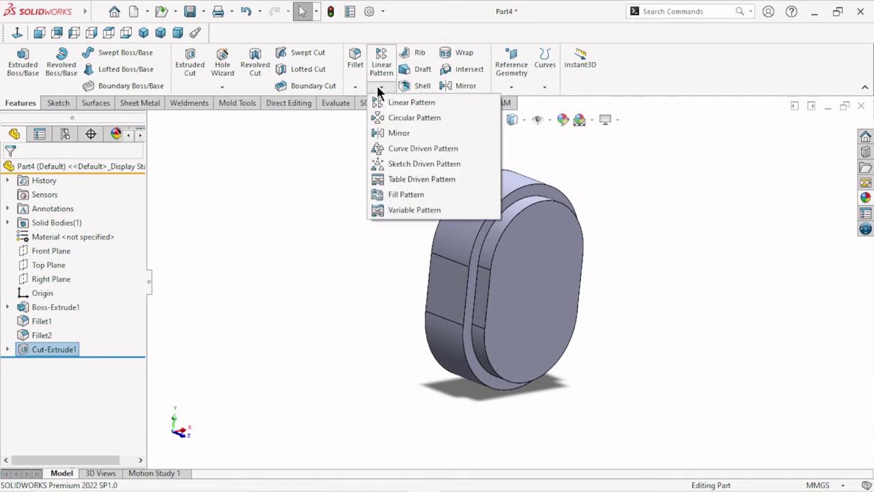
{"action": "left_click", "coordinate": [392, 133]}
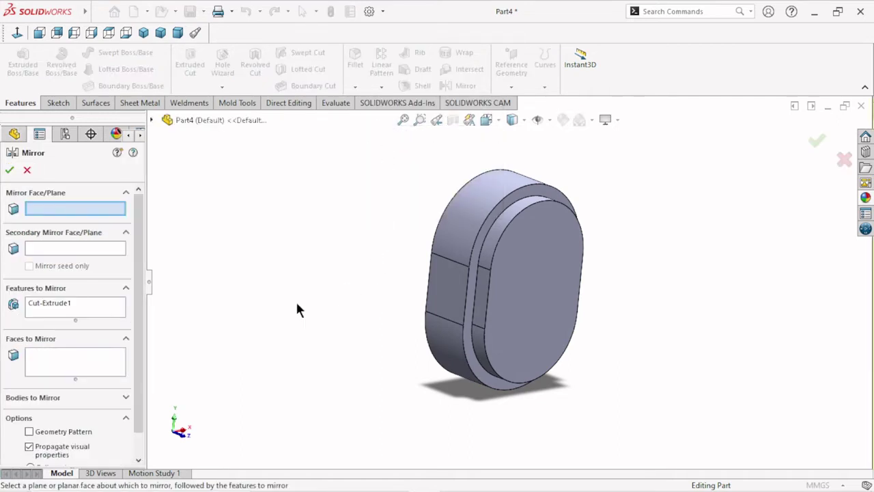
{"action": "left_click", "coordinate": [152, 119]}
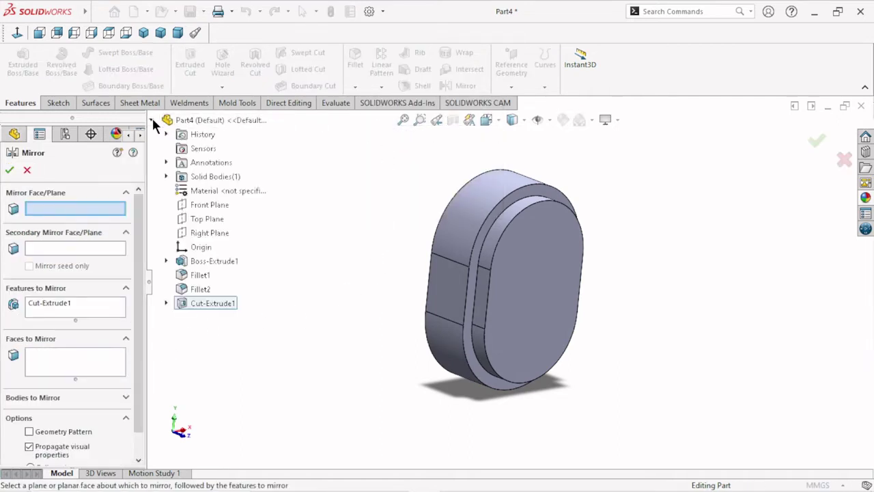
{"action": "left_click", "coordinate": [209, 205]}
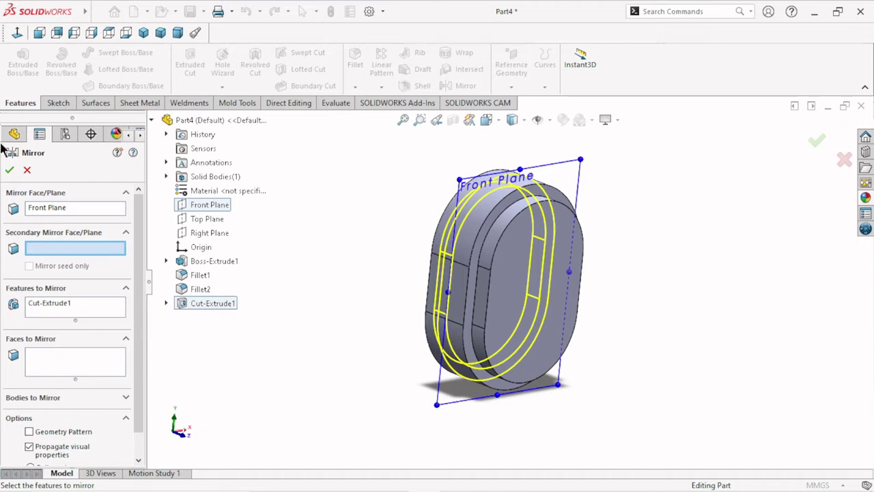
{"action": "left_click", "coordinate": [9, 170]}
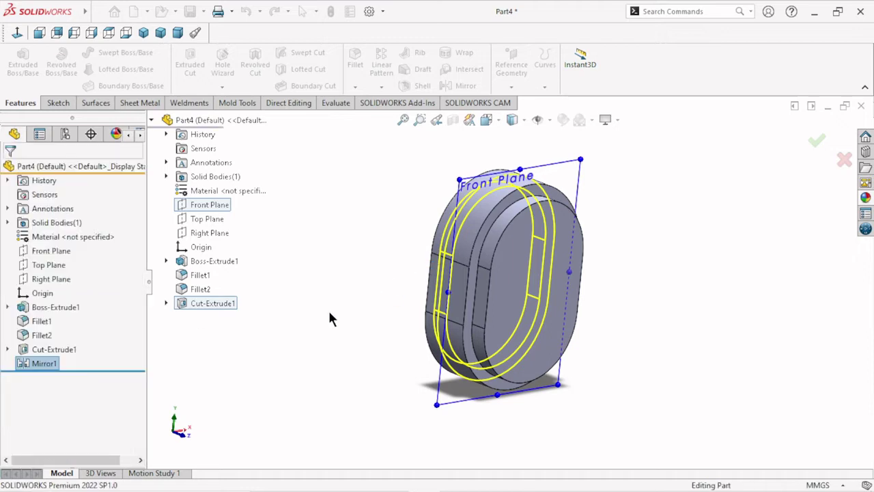
{"action": "mouse_move", "coordinate": [636, 288]}
{"action": "middle_mouse_down"}
{"action": "mouse_move", "coordinate": [453, 238]}
{"action": "mouse_move", "coordinate": [661, 299]}
{"action": "mouse_move", "coordinate": [655, 273]}
{"action": "middle_mouse_up"}
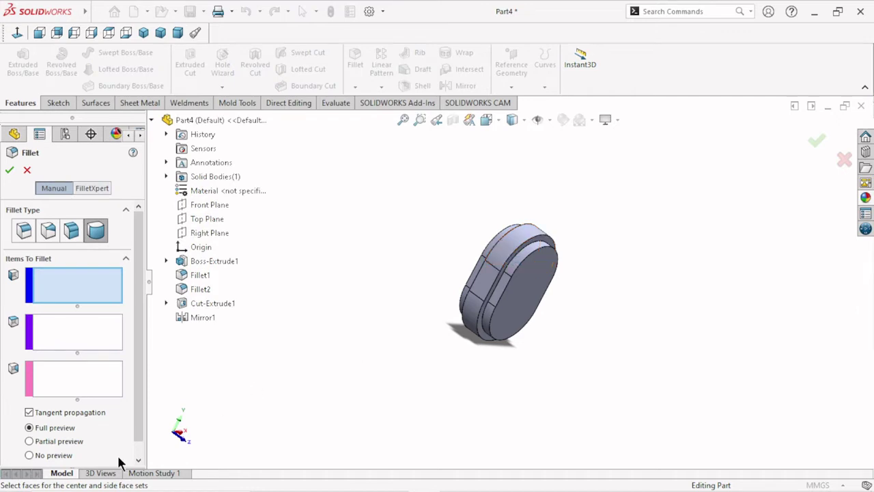
Apply a 0.5 mm constant-size fillet to three faces of the raised bosses
{"action": "left_click", "coordinate": [24, 232]}
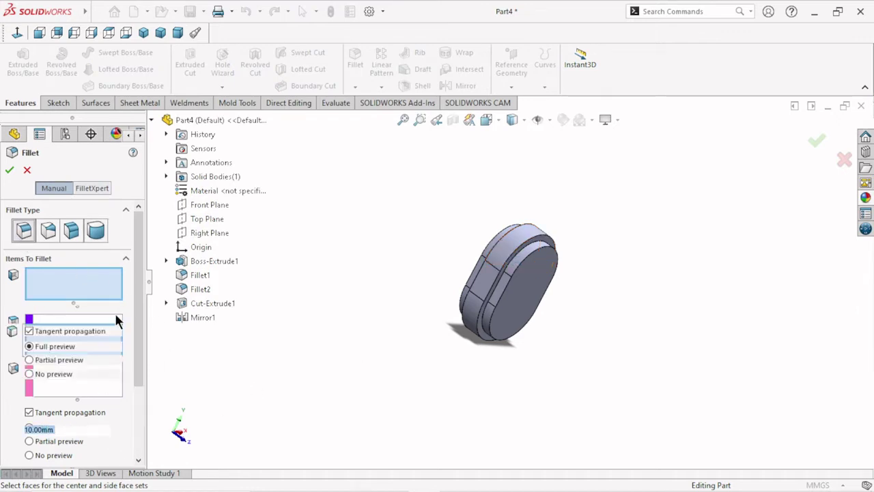
{"action": "double_click", "coordinate": [61, 429]}
{"action": "type", "text": "0.5"}
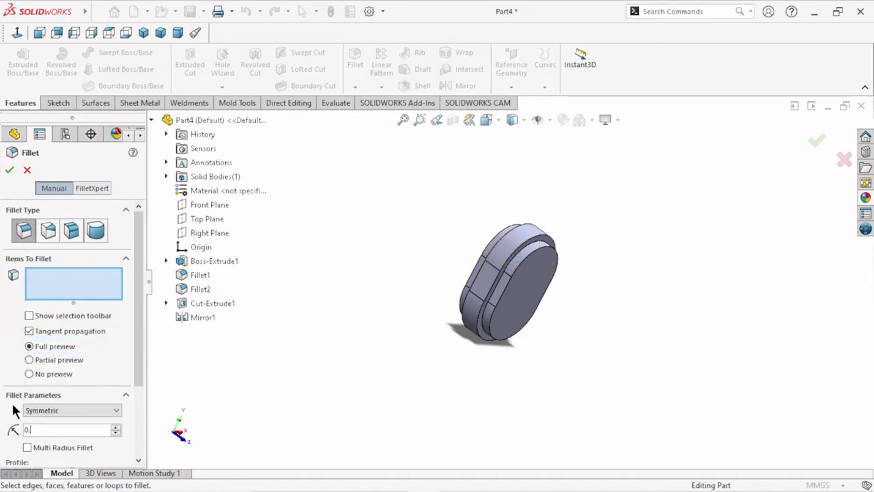
{"action": "key", "text": "Return"}
{"action": "middle_click_drag", "start_coordinate": [326, 280], "coordinate": [479, 259]}
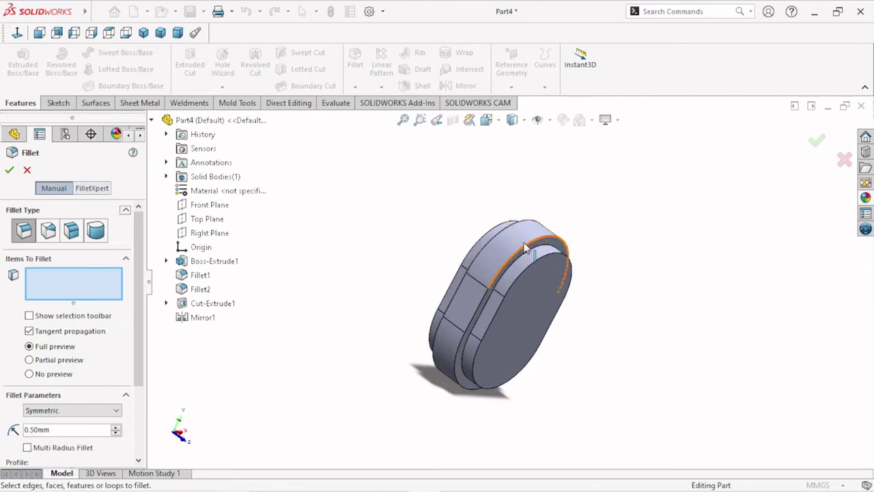
{"action": "left_click", "coordinate": [494, 254]}
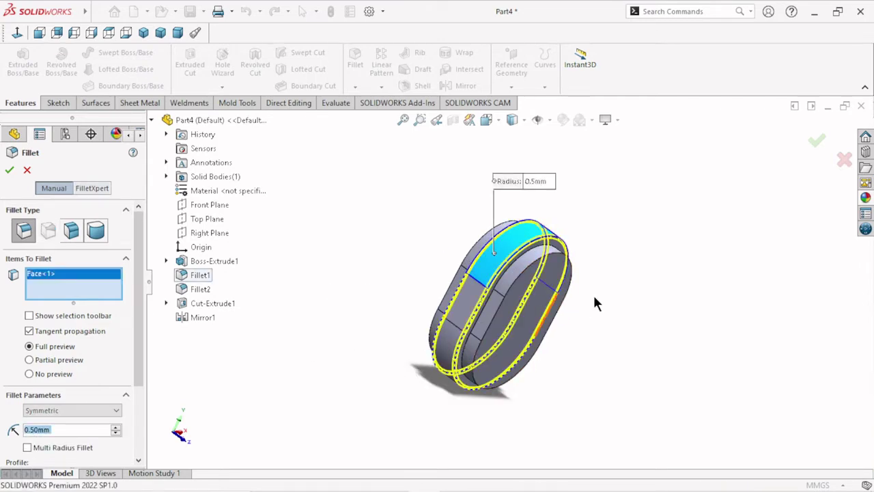
{"action": "left_click", "coordinate": [521, 290]}
{"action": "middle_click_drag", "start_coordinate": [334, 301], "coordinate": [502, 292]}
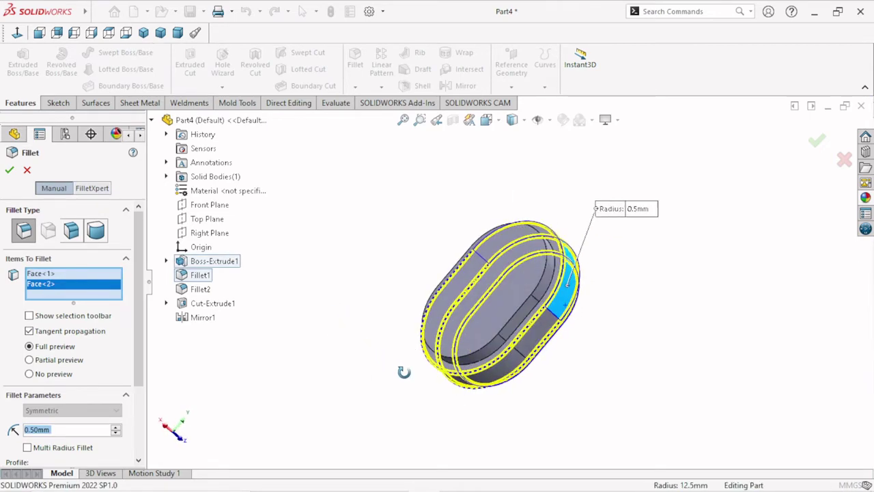
{"action": "left_click", "coordinate": [514, 286]}
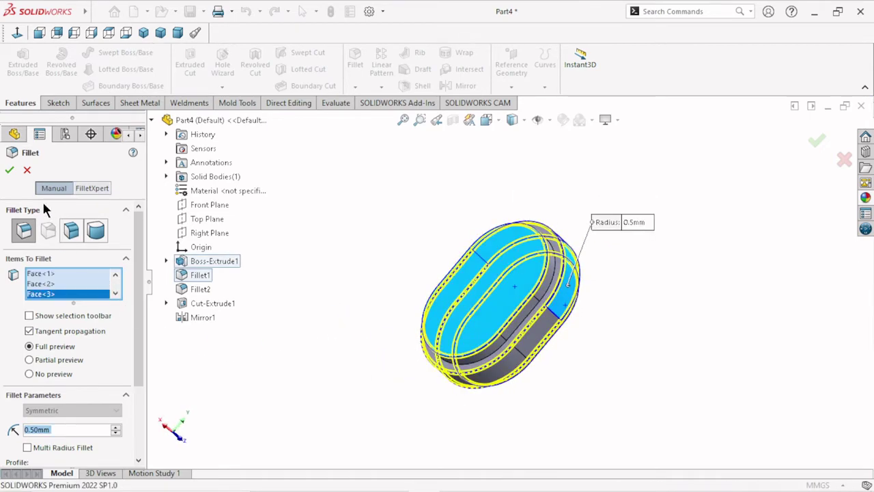
{"action": "left_click", "coordinate": [9, 171]}
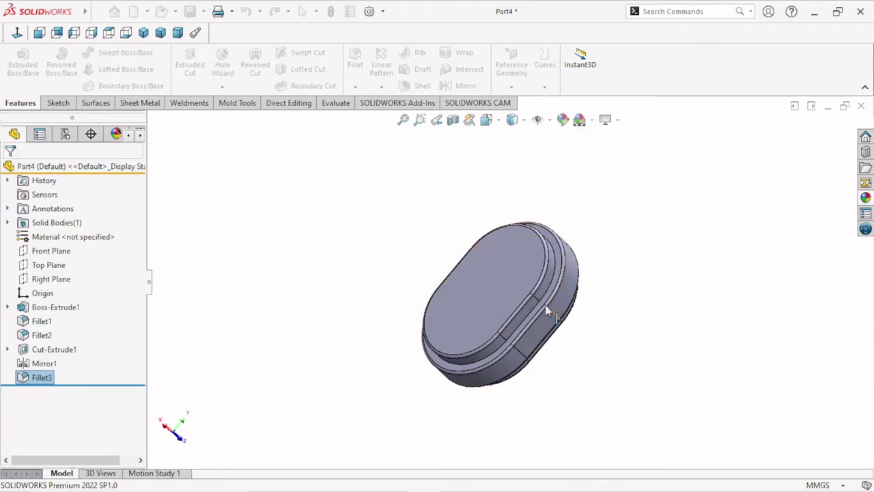
{"action": "mouse_move", "coordinate": [594, 333]}
{"action": "middle_mouse_down"}
{"action": "mouse_move", "coordinate": [522, 232]}
{"action": "mouse_move", "coordinate": [511, 236]}
{"action": "middle_mouse_up"}
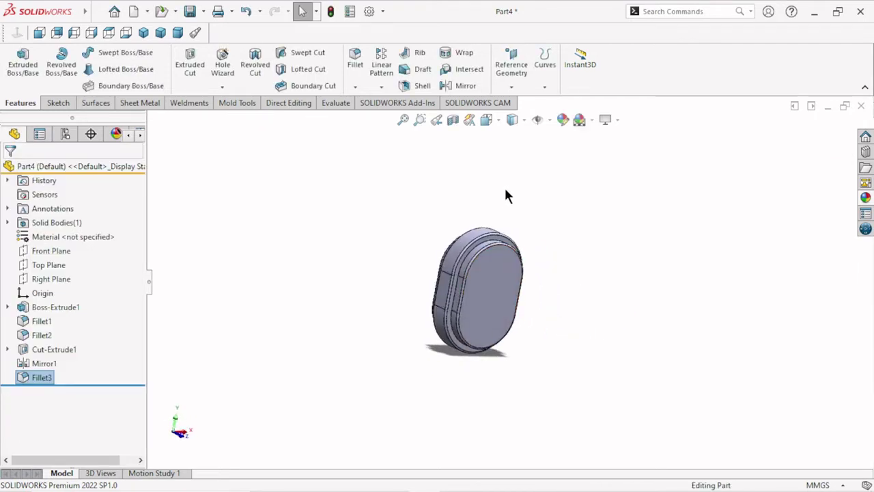
Sketch a circle centred on the origin on the part's front face
{"action": "left_click", "coordinate": [489, 276]}
{"action": "left_click", "coordinate": [544, 239]}
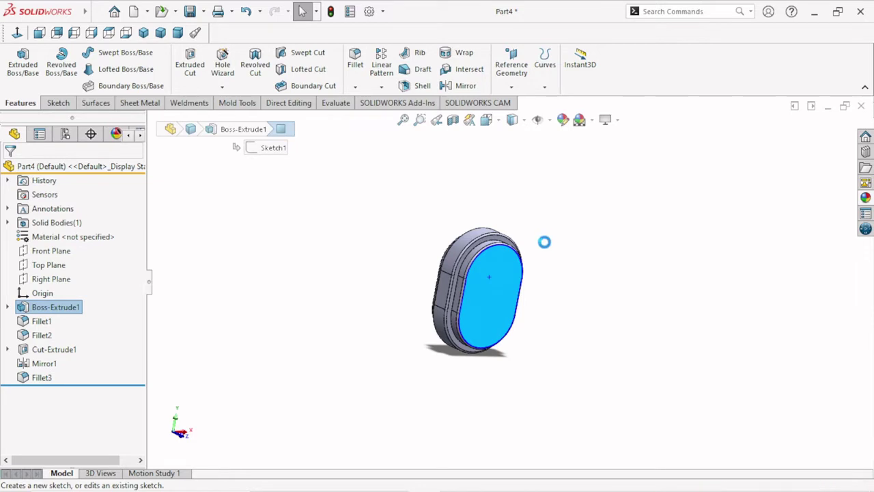
{"action": "left_click", "coordinate": [17, 33]}
{"action": "left_click", "coordinate": [110, 55]}
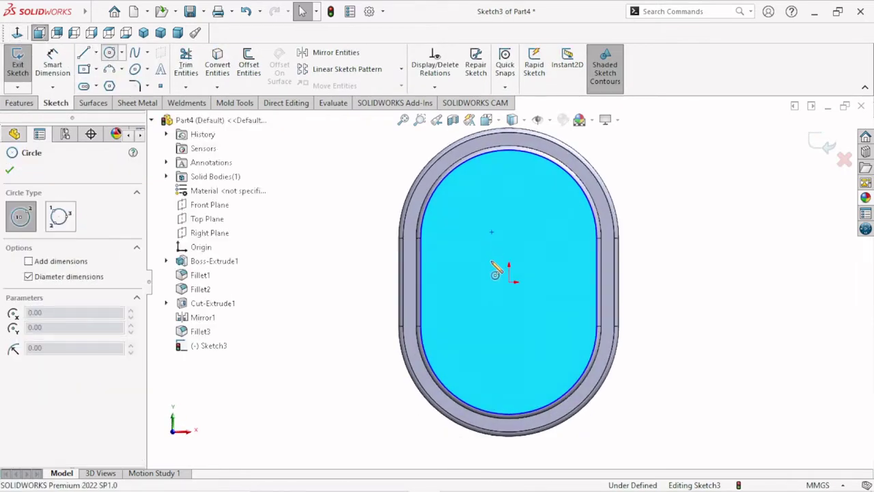
{"action": "left_click", "coordinate": [509, 282]}
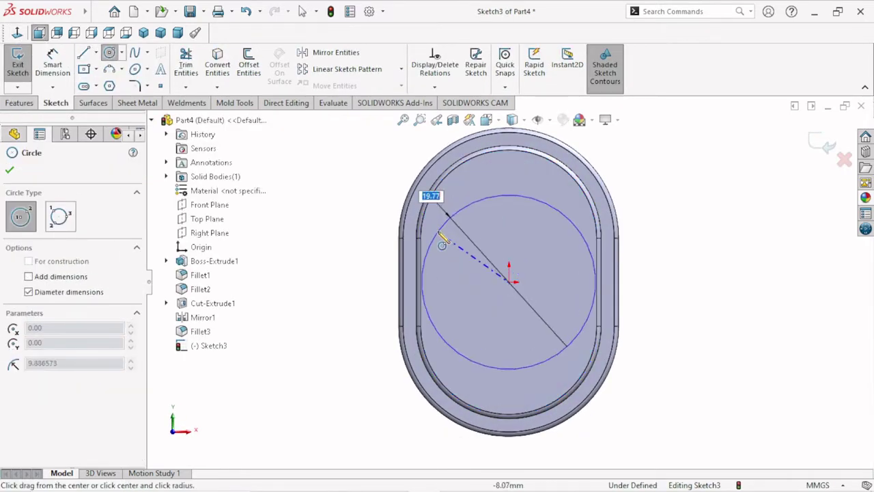
{"action": "left_click", "coordinate": [448, 238]}
{"action": "right_click", "coordinate": [344, 269]}
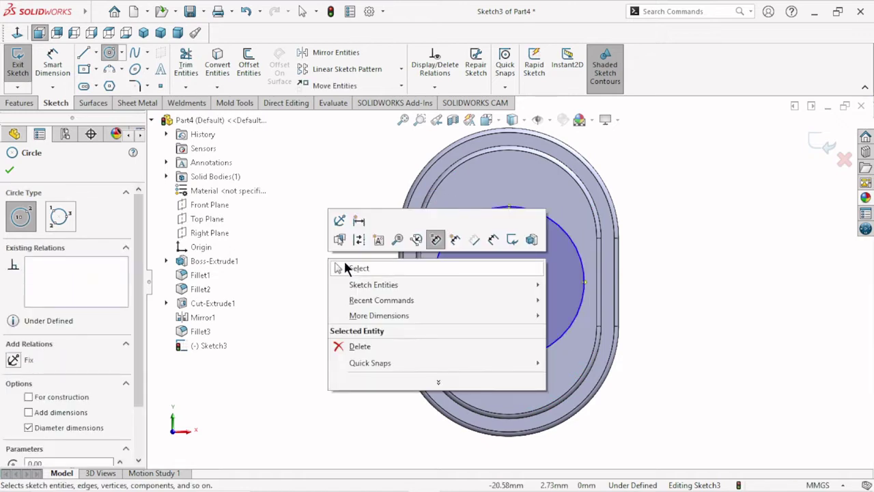
{"action": "left_click", "coordinate": [341, 267]}
Dimension the circle to a 19 mm diameter
{"action": "left_click", "coordinate": [54, 68]}
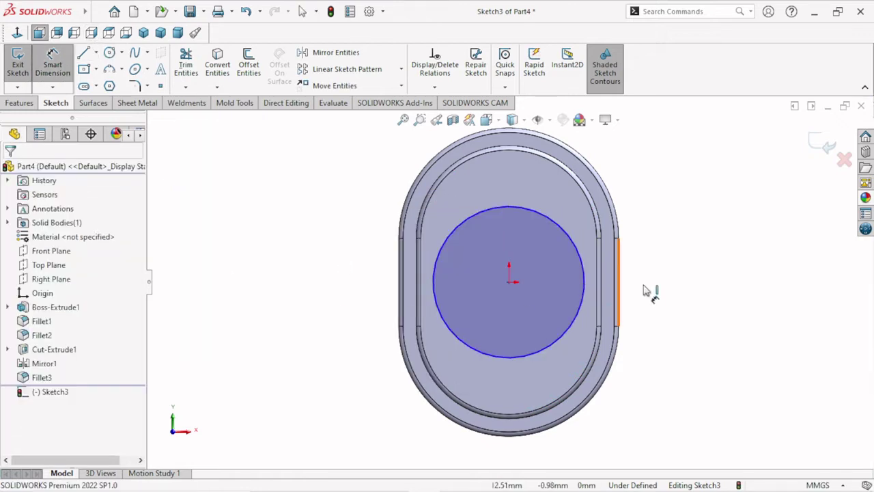
{"action": "left_click", "coordinate": [605, 280]}
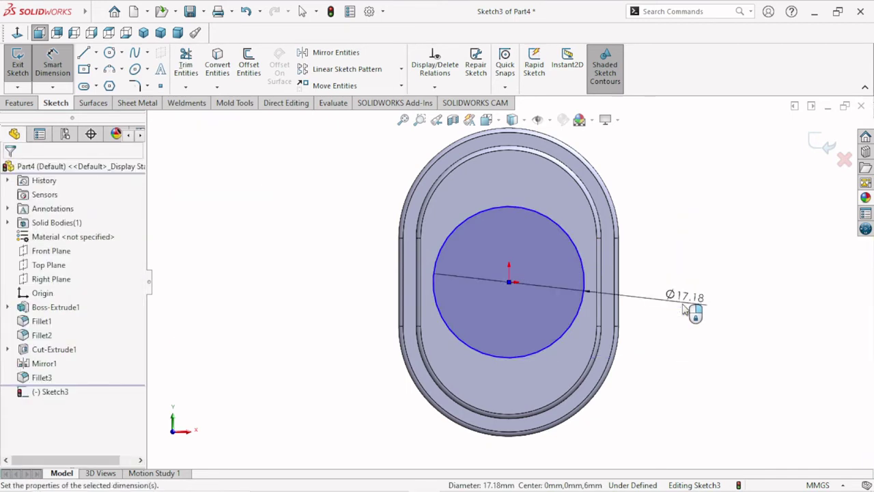
{"action": "left_click", "coordinate": [683, 306]}
{"action": "type", "text": "9"}
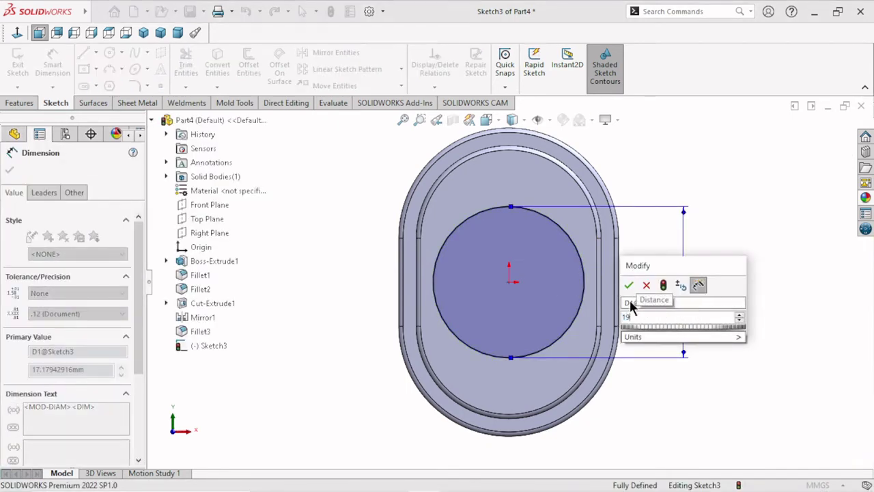
{"action": "left_click", "coordinate": [628, 286]}
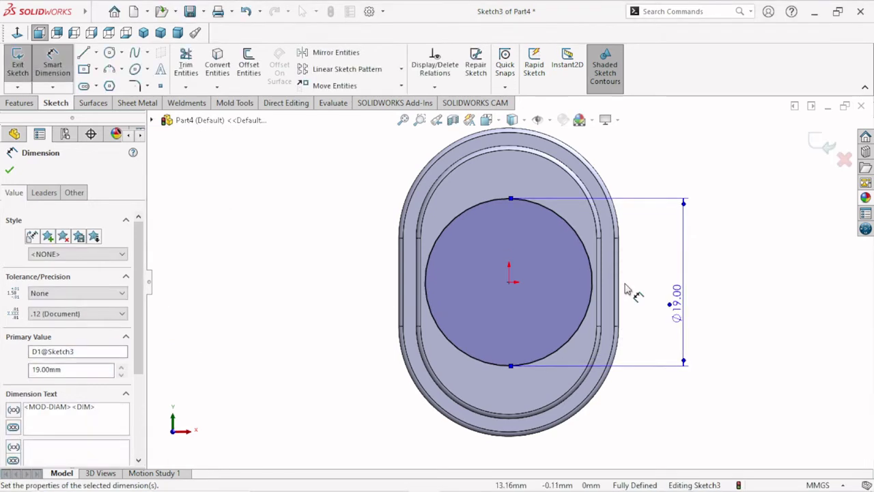
Extruded-cut the circle Through All to bore the hole
{"action": "left_click", "coordinate": [19, 103]}
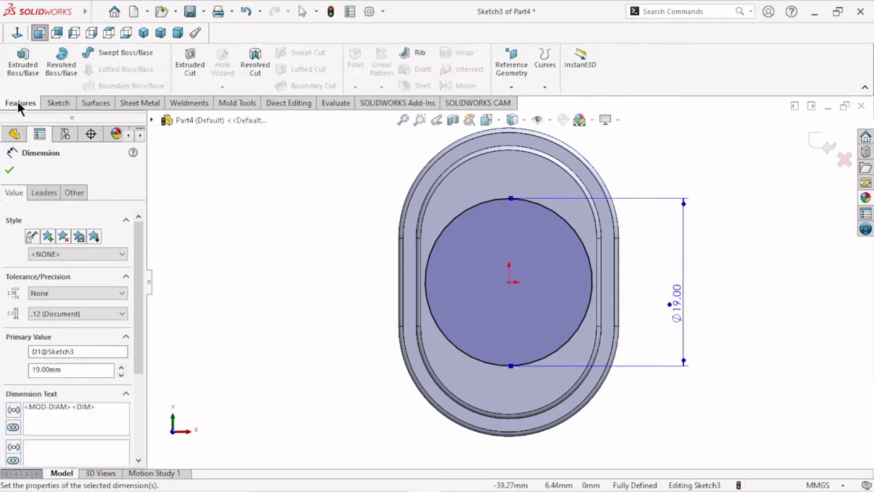
{"action": "left_click", "coordinate": [191, 81]}
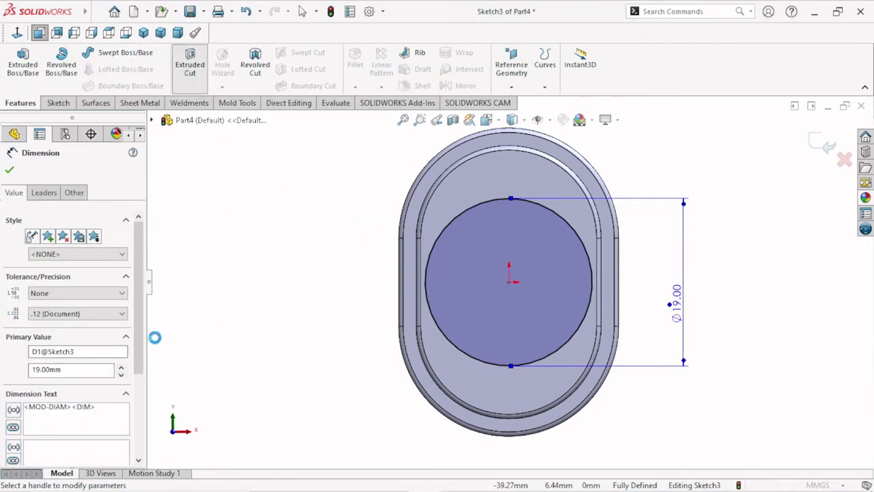
{"action": "left_click", "coordinate": [73, 250]}
{"action": "left_click", "coordinate": [57, 266]}
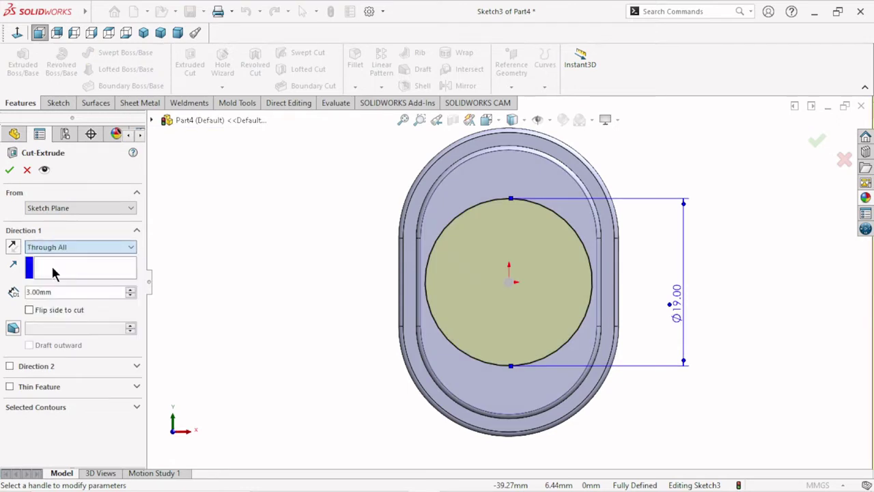
{"action": "left_click", "coordinate": [8, 171]}
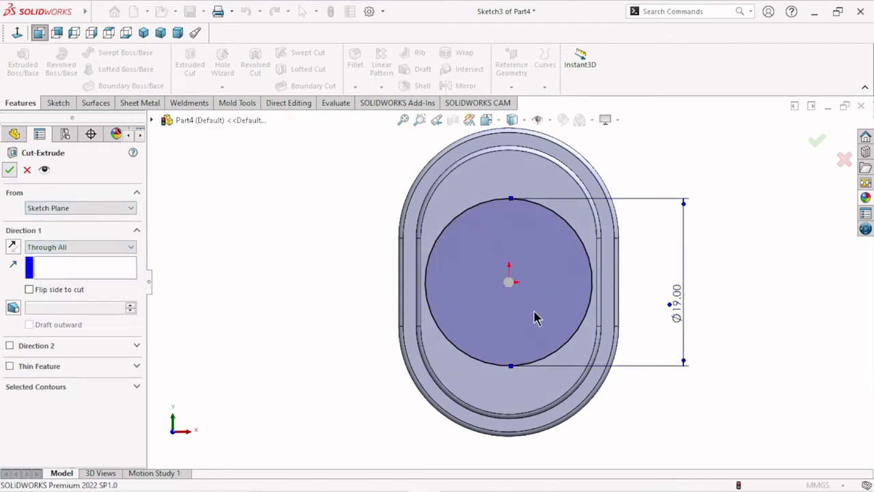
{"action": "key", "text": "ctrl+7"}
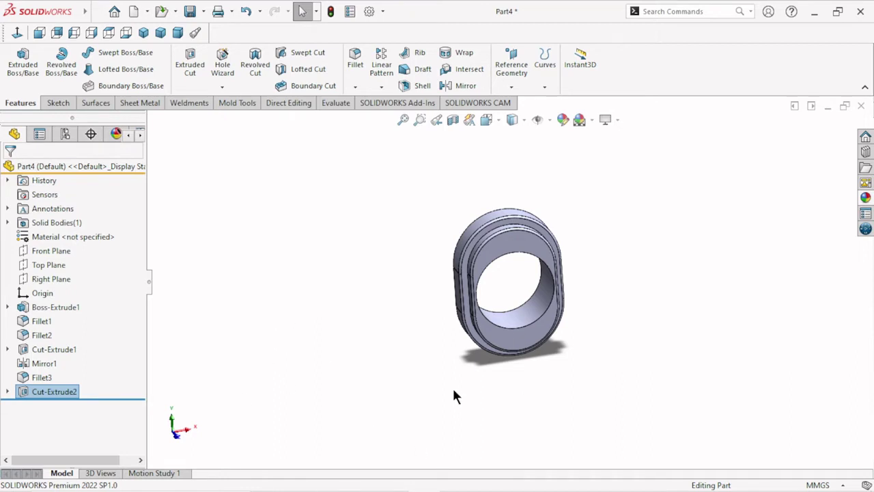
Chamfer the hole's inner face 0.1 mm at 45° and orbit to inspect it
{"action": "left_click", "coordinate": [355, 88]}
{"action": "type", "text": "0"}
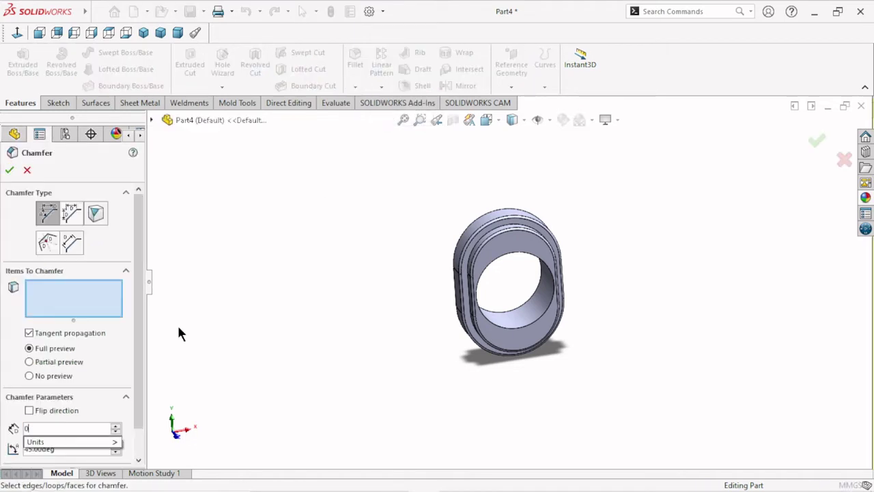
{"action": "type", "text": ".1"}
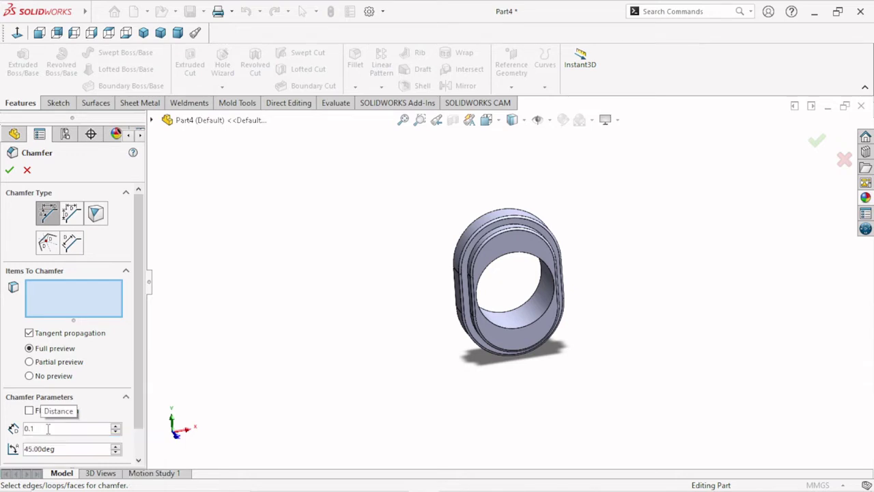
{"action": "key", "text": "Return"}
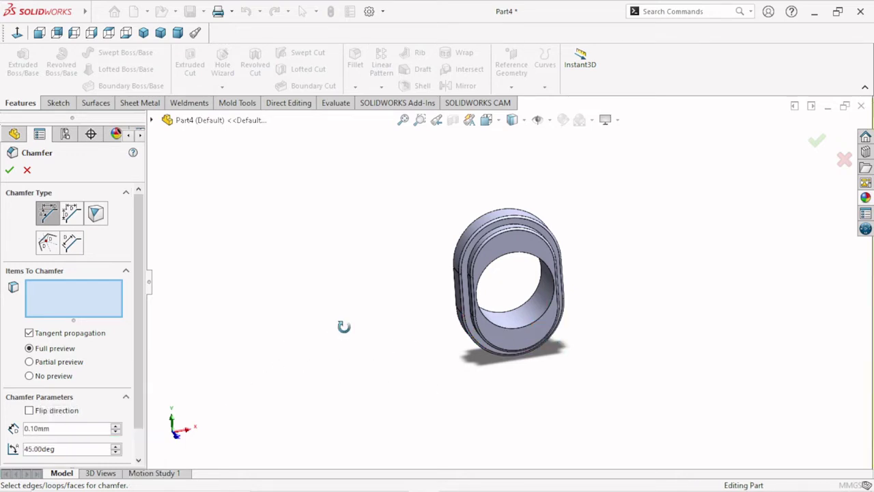
{"action": "middle_click_drag", "start_coordinate": [344, 326], "coordinate": [584, 356]}
{"action": "left_click", "coordinate": [531, 305]}
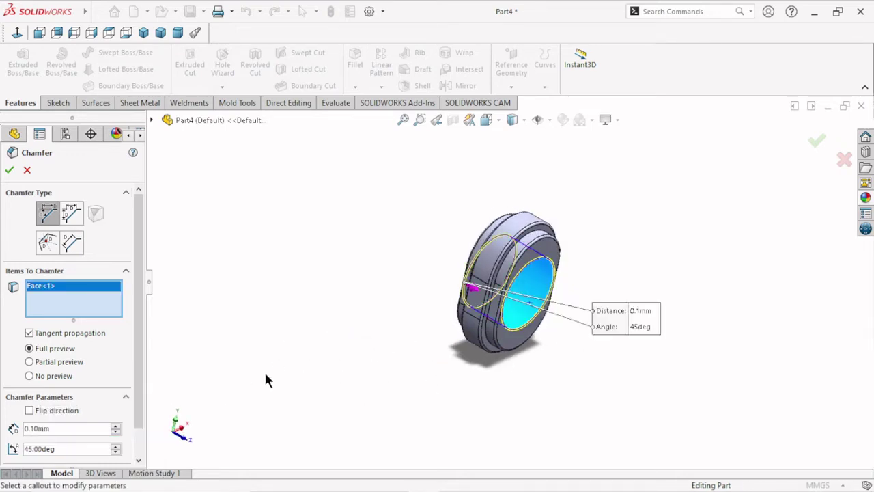
{"action": "left_click", "coordinate": [9, 170]}
{"action": "mouse_move", "coordinate": [551, 297]}
{"action": "middle_mouse_down"}
{"action": "mouse_move", "coordinate": [570, 243]}
{"action": "mouse_move", "coordinate": [556, 228]}
{"action": "mouse_move", "coordinate": [610, 312]}
{"action": "middle_mouse_up"}
{"action": "scroll", "coordinate": [550, 298], "scroll_direction": "up", "scroll_amount": 3}
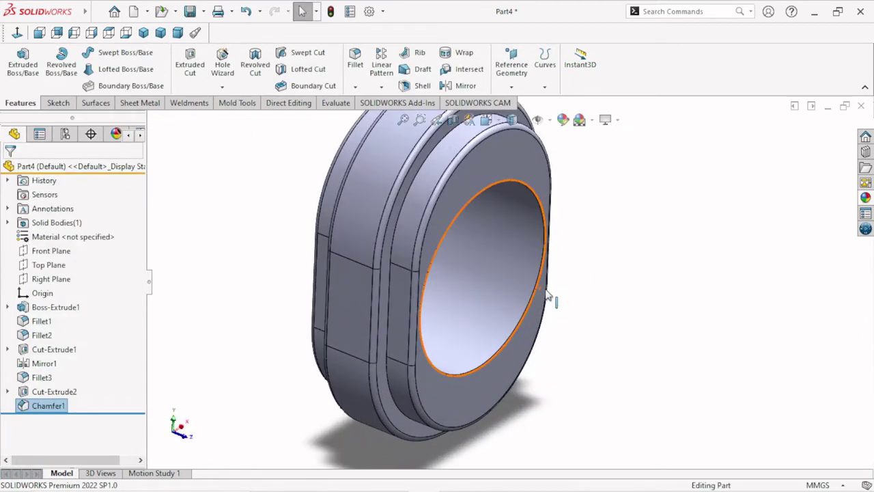
{"action": "scroll", "coordinate": [536, 282], "scroll_direction": "down", "scroll_amount": 3}
{"action": "mouse_move", "coordinate": [537, 282]}
{"action": "middle_mouse_down"}
{"action": "mouse_move", "coordinate": [599, 253]}
{"action": "mouse_move", "coordinate": [403, 153]}
{"action": "mouse_move", "coordinate": [350, 206]}
{"action": "mouse_move", "coordinate": [574, 299]}
{"action": "mouse_move", "coordinate": [615, 363]}
{"action": "mouse_move", "coordinate": [557, 295]}
{"action": "middle_mouse_up"}
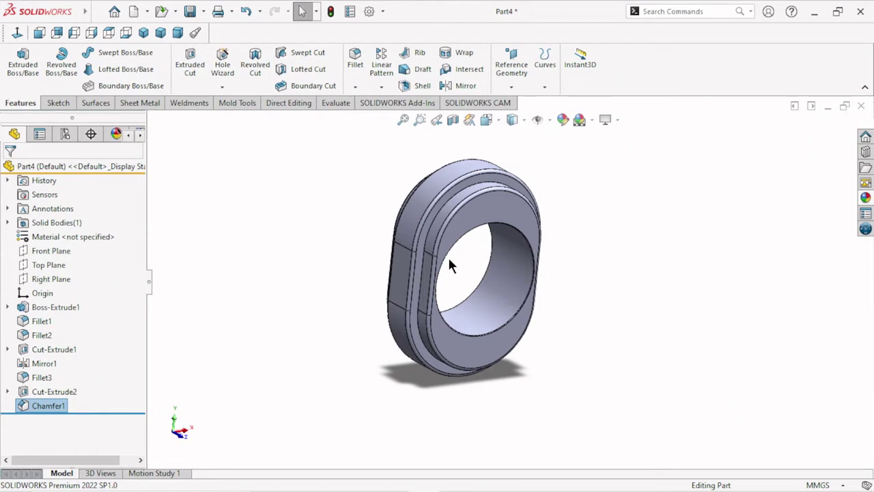
{"action": "middle_click_drag", "start_coordinate": [448, 257], "coordinate": [500, 291]}
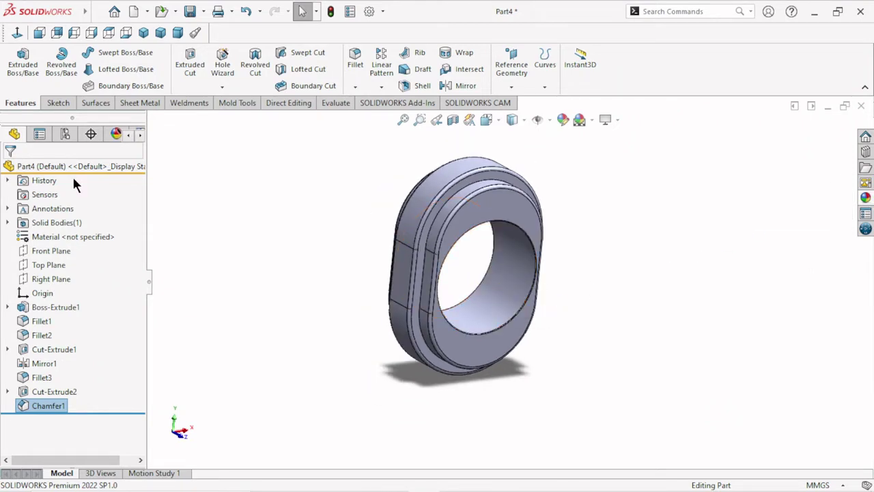
Apply the polished brass appearance to the part
{"action": "left_click", "coordinate": [866, 199]}
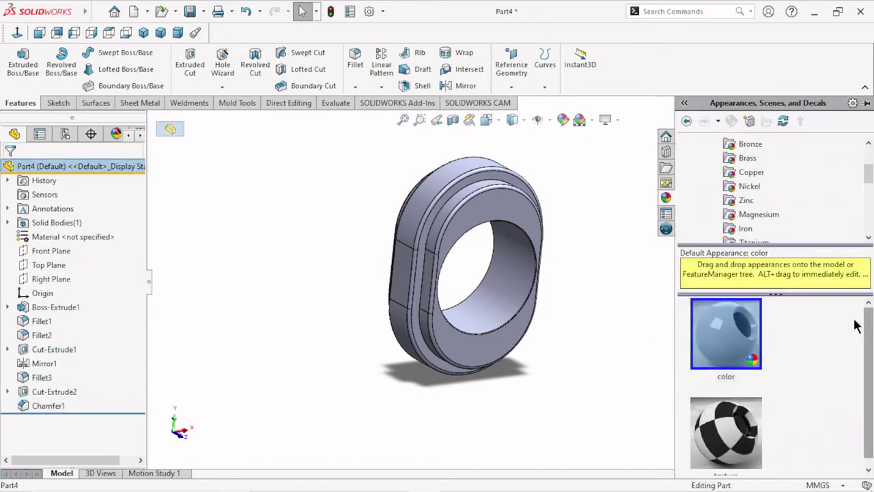
{"action": "left_click_drag", "start_coordinate": [872, 179], "coordinate": [872, 162]}
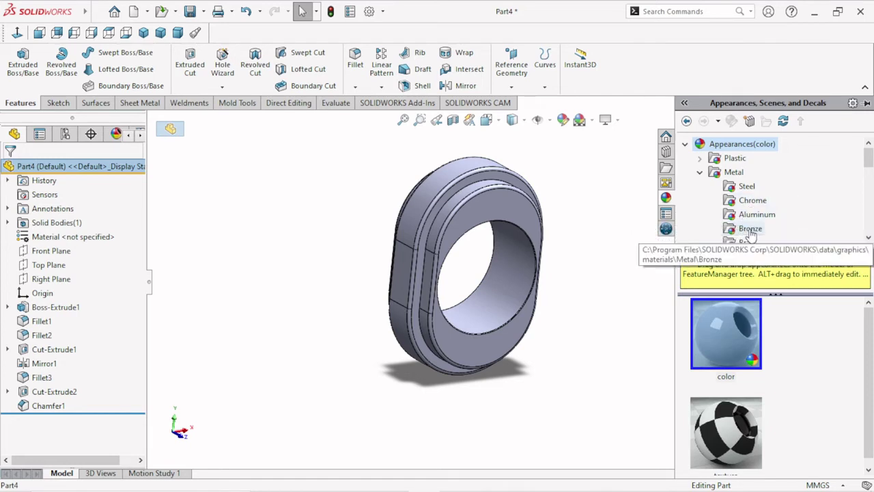
{"action": "left_click_drag", "start_coordinate": [866, 167], "coordinate": [866, 170]}
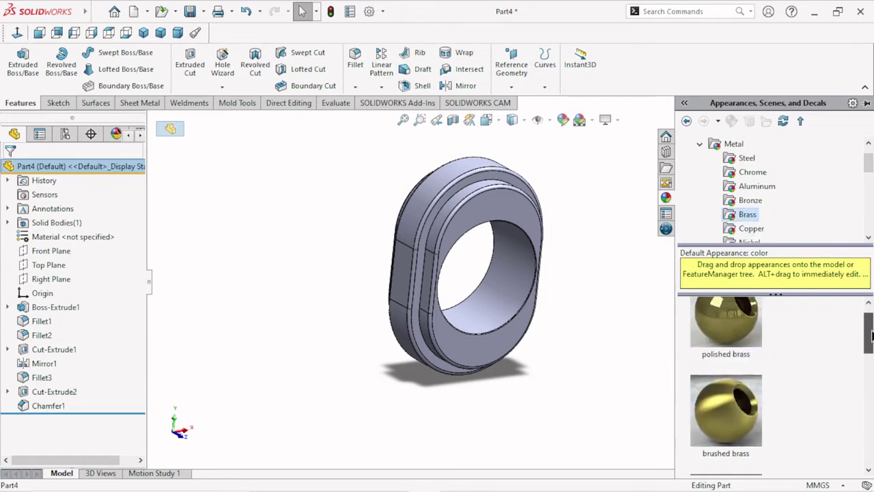
{"action": "double_click", "coordinate": [743, 336]}
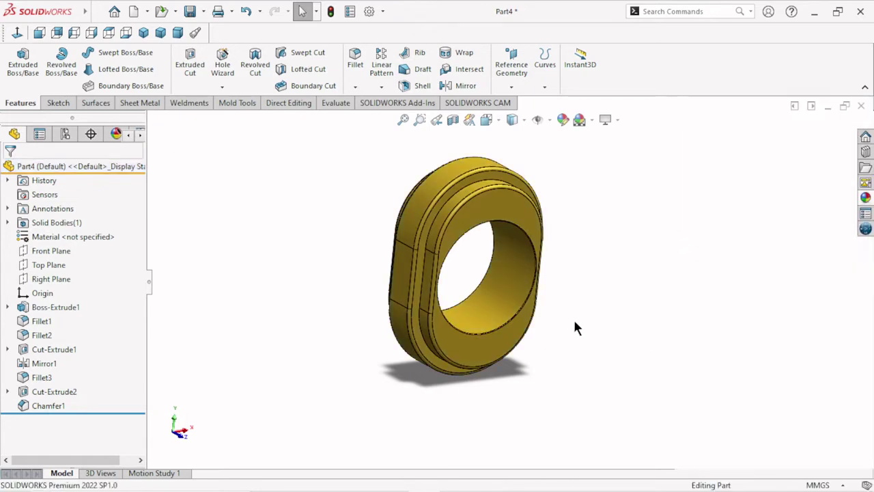
{"action": "mouse_move", "coordinate": [574, 318]}
{"action": "middle_mouse_down"}
{"action": "mouse_move", "coordinate": [590, 269]}
{"action": "mouse_move", "coordinate": [526, 218]}
{"action": "mouse_move", "coordinate": [484, 257]}
{"action": "mouse_move", "coordinate": [608, 277]}
{"action": "middle_mouse_up"}
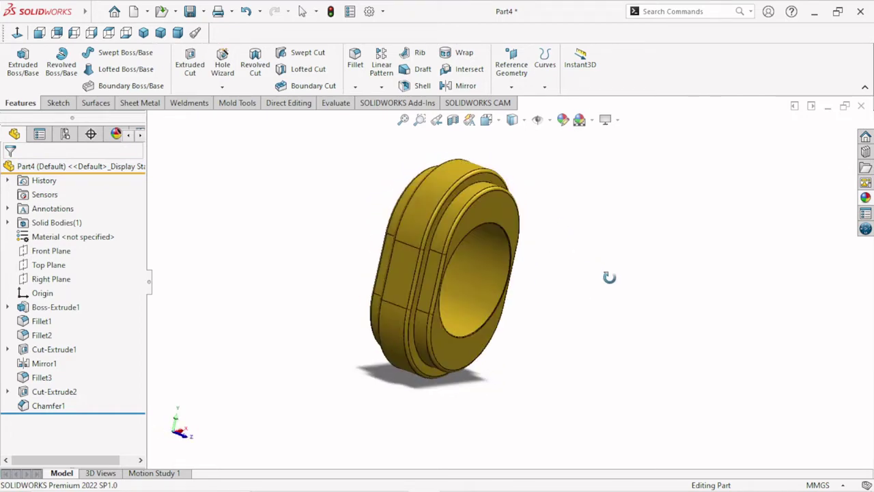
Enable RealView Graphics for glossy rendering and inspect the model
{"action": "left_click", "coordinate": [617, 120]}
{"action": "left_click", "coordinate": [619, 135]}
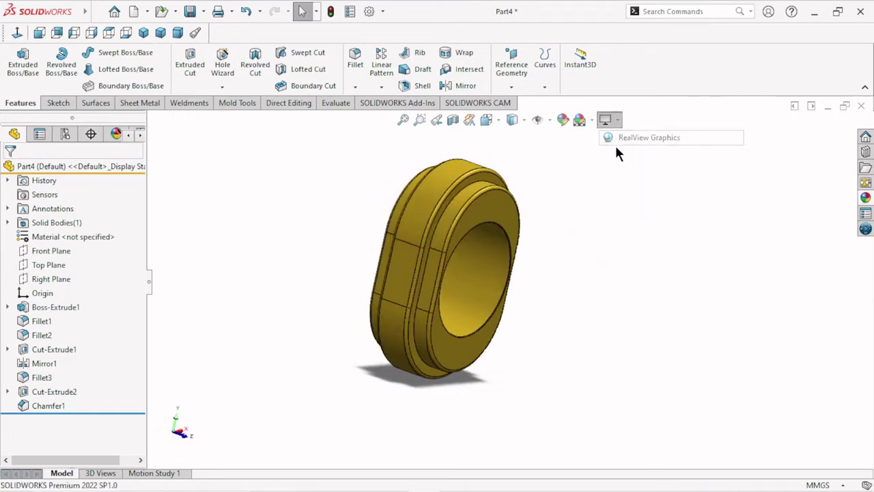
{"action": "mouse_move", "coordinate": [598, 275]}
{"action": "middle_mouse_down"}
{"action": "mouse_move", "coordinate": [568, 276]}
{"action": "mouse_move", "coordinate": [327, 162]}
{"action": "mouse_move", "coordinate": [454, 200]}
{"action": "mouse_move", "coordinate": [599, 299]}
{"action": "mouse_move", "coordinate": [566, 316]}
{"action": "mouse_move", "coordinate": [478, 260]}
{"action": "middle_mouse_up"}
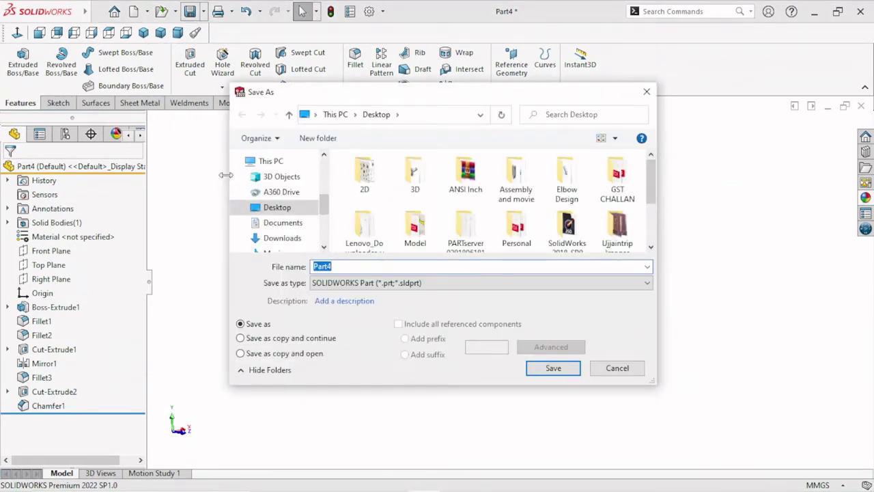
Save the part to the Desktop under the file name '3) mengle housing'
{"action": "double_click", "coordinate": [344, 267]}
{"action": "type", "text": "3) mengle housing"}
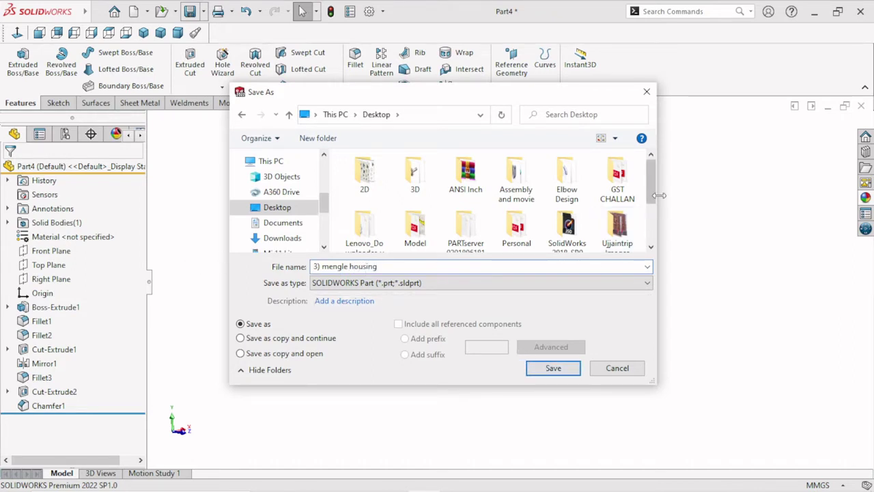
{"action": "left_click_drag", "start_coordinate": [652, 179], "coordinate": [652, 220]}
{"action": "left_click", "coordinate": [553, 368]}
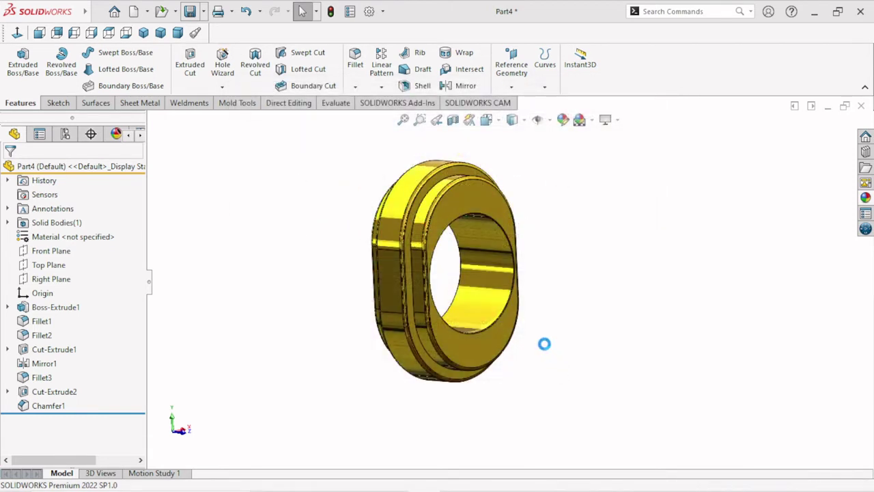
{"action": "scroll", "coordinate": [483, 271], "scroll_direction": "up", "scroll_amount": 2}
{"action": "scroll", "coordinate": [489, 269], "scroll_direction": "down", "scroll_amount": 4}
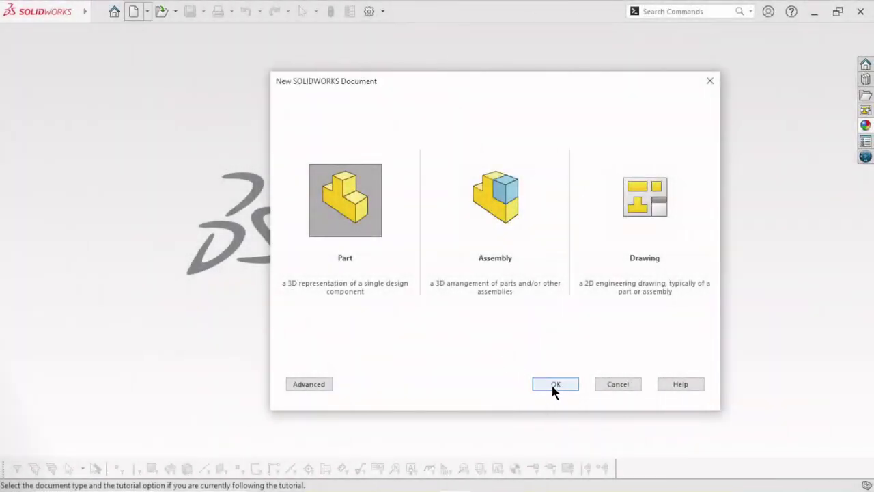
Create a new part with a plain white background and start a sketch on the Front Plane
{"action": "left_click", "coordinate": [552, 382]}
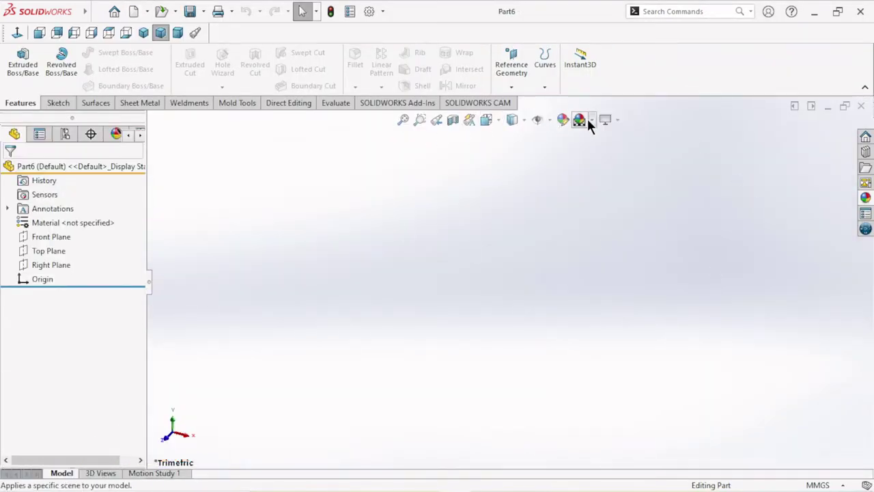
{"action": "left_click", "coordinate": [591, 120]}
{"action": "left_click", "coordinate": [595, 153]}
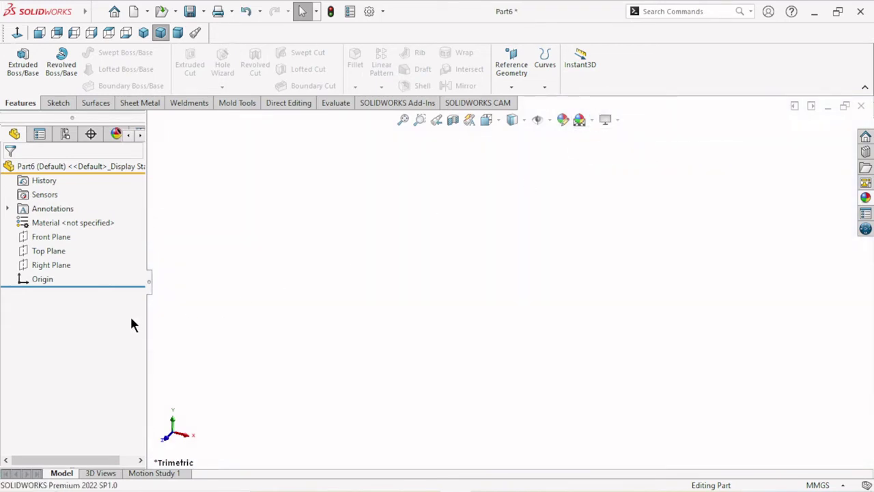
{"action": "left_click", "coordinate": [66, 236]}
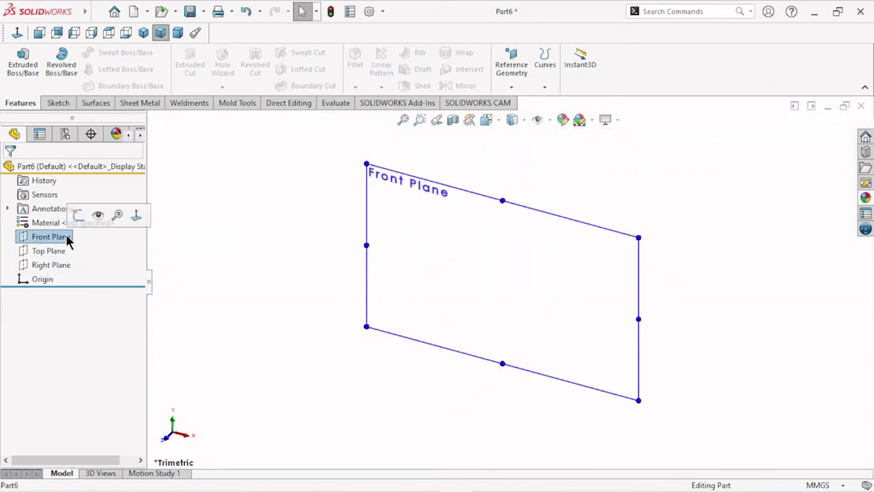
{"action": "left_click", "coordinate": [80, 215]}
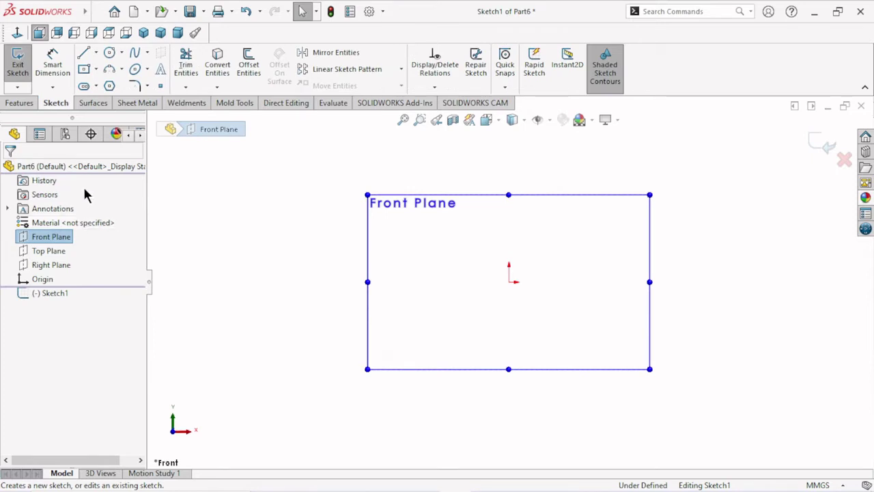
Draw a circle centred at the origin
{"action": "left_click", "coordinate": [110, 54]}
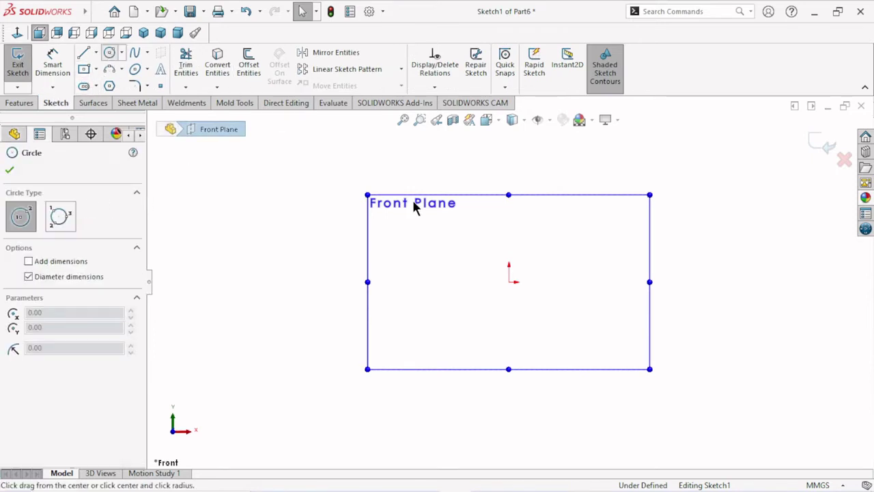
{"action": "left_click", "coordinate": [509, 281]}
{"action": "left_click", "coordinate": [423, 254]}
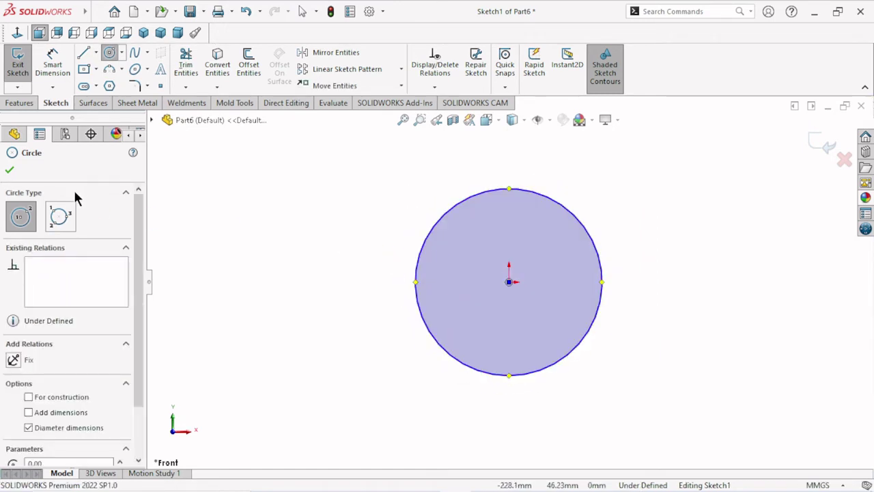
{"action": "left_click", "coordinate": [10, 170]}
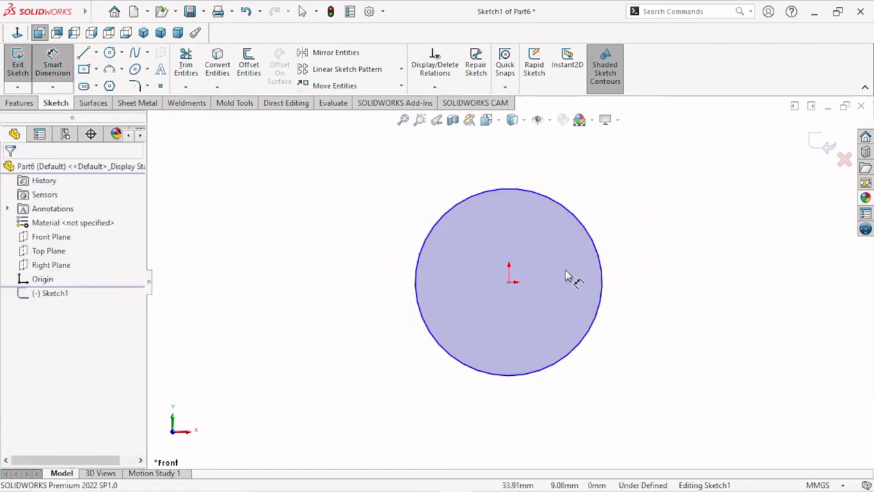
Dimension the circle's diameter to 15.5 mm
{"action": "left_click", "coordinate": [602, 284]}
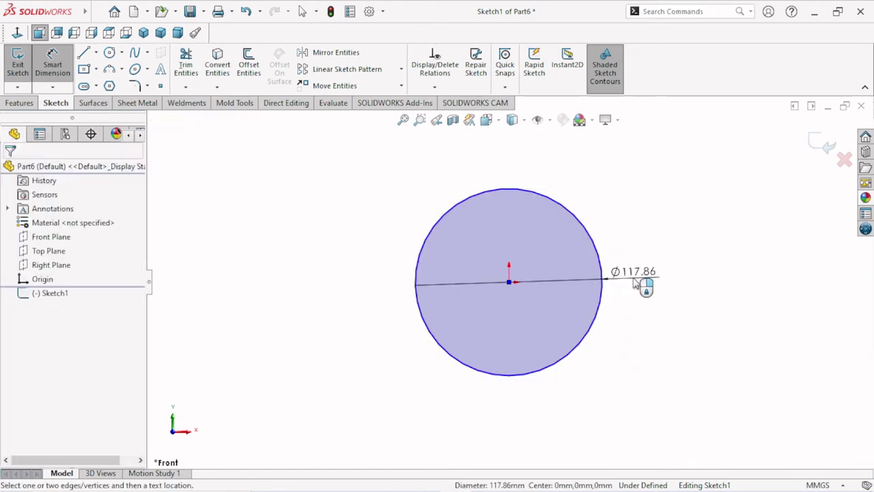
{"action": "left_click", "coordinate": [634, 284]}
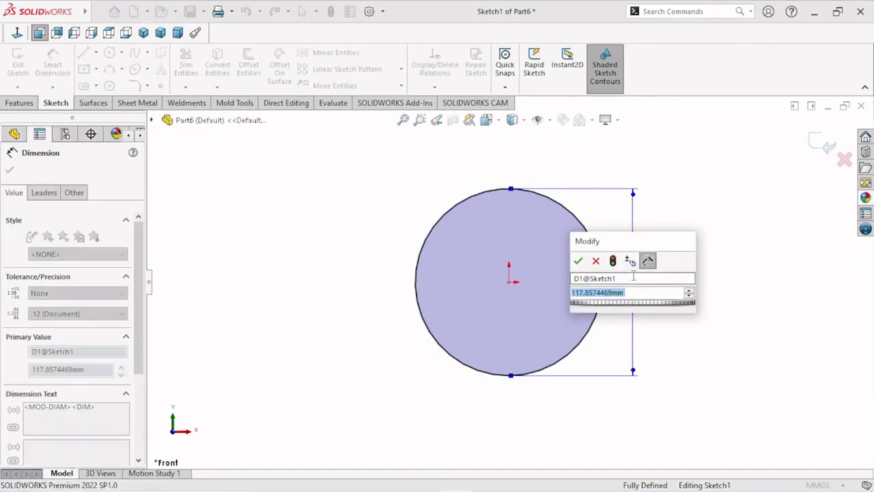
{"action": "type", "text": "15.5"}
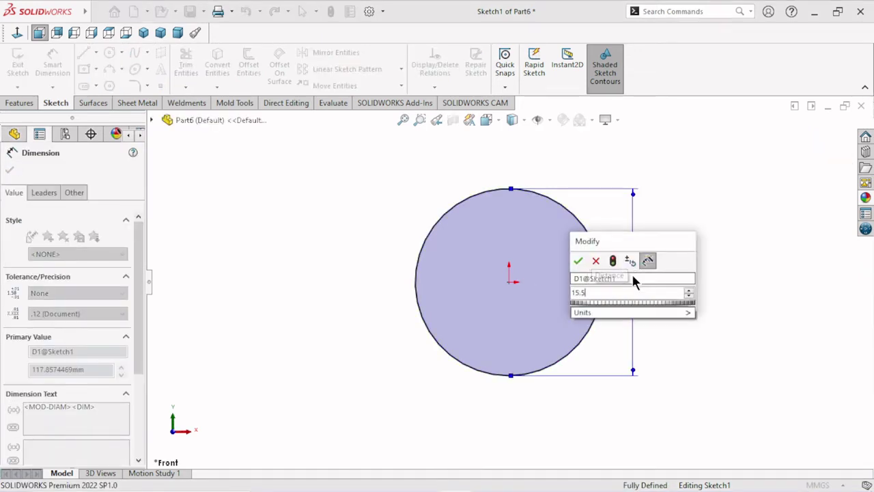
{"action": "left_click", "coordinate": [578, 260]}
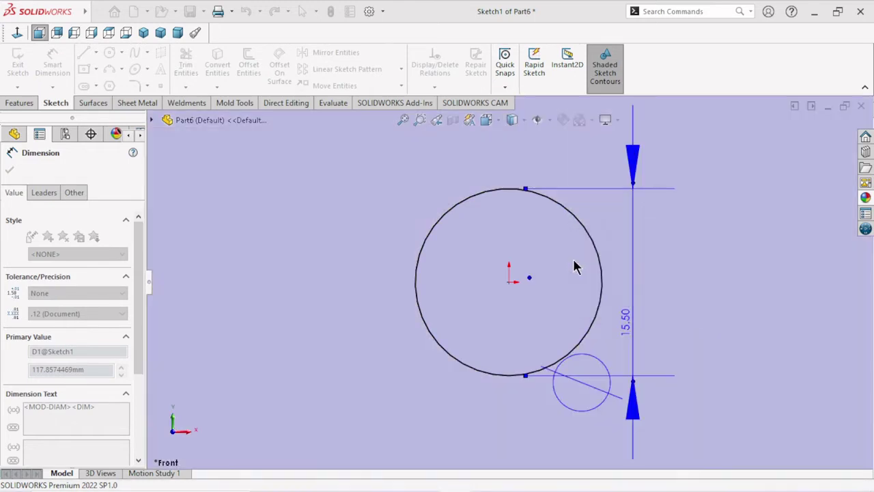
{"action": "scroll", "coordinate": [488, 267], "scroll_direction": "down", "scroll_amount": 3}
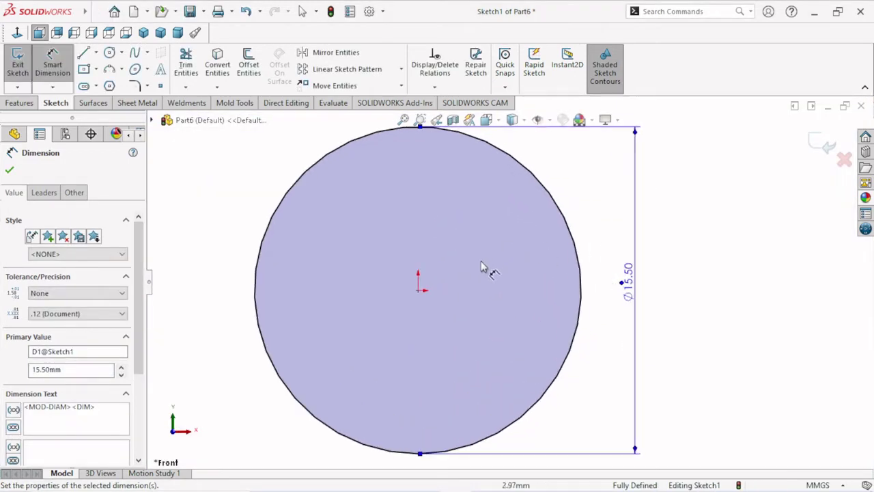
{"action": "scroll", "coordinate": [431, 284], "scroll_direction": "up", "scroll_amount": 2}
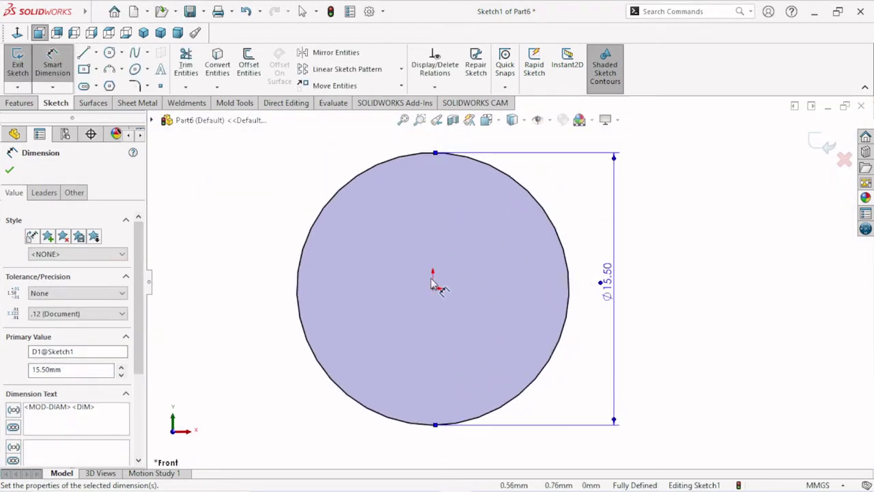
{"action": "left_click", "coordinate": [10, 173]}
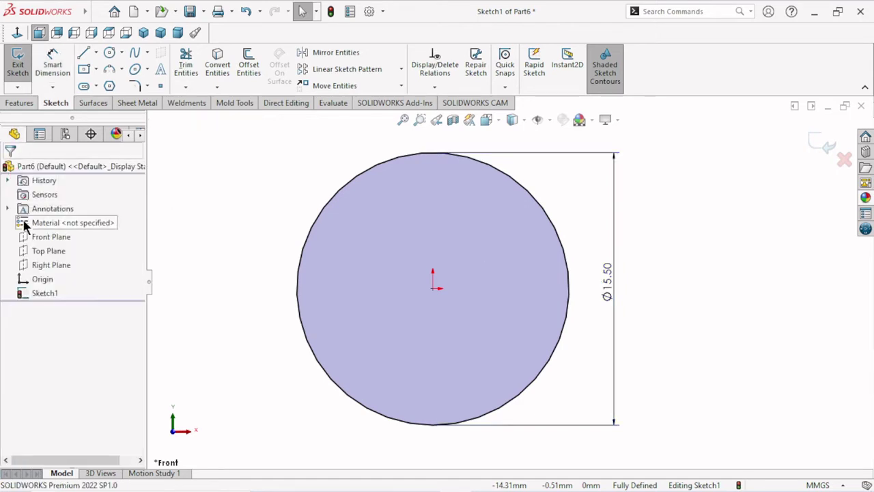
{"action": "left_click", "coordinate": [22, 102]}
Extrude the circle 12 mm into a solid cylinder
{"action": "left_click", "coordinate": [22, 67]}
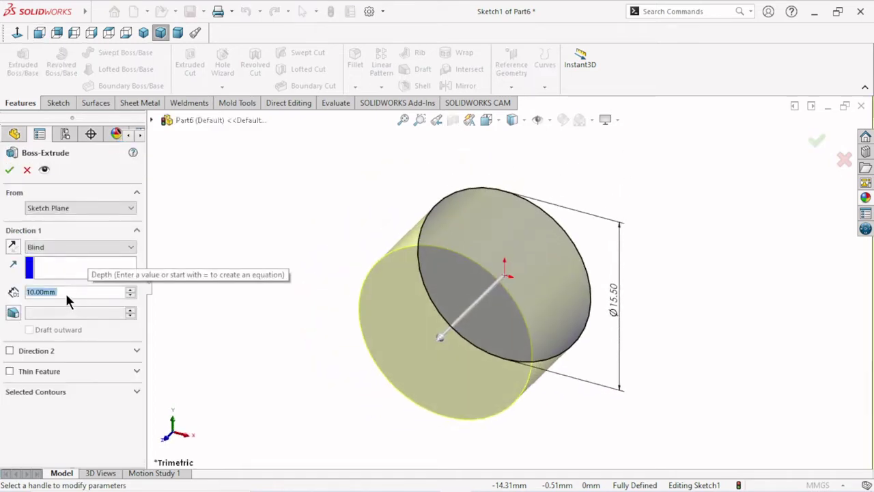
{"action": "left_click", "coordinate": [65, 291]}
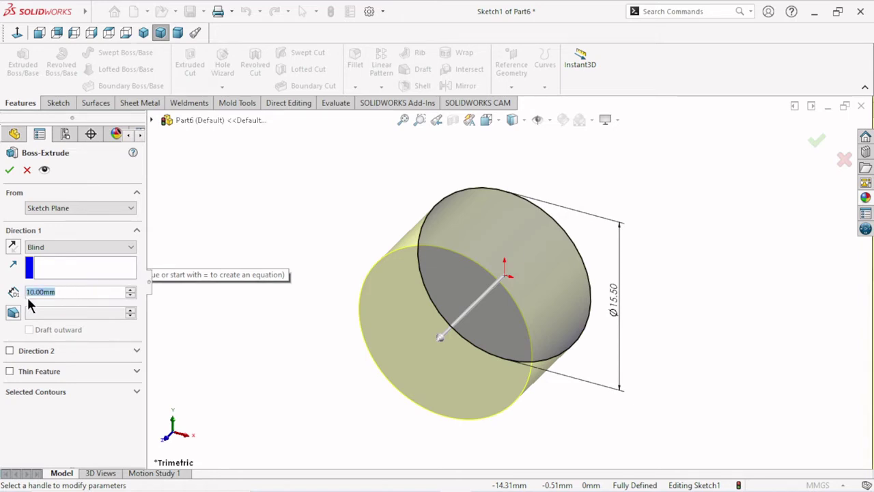
{"action": "type", "text": "12"}
{"action": "left_click", "coordinate": [10, 172]}
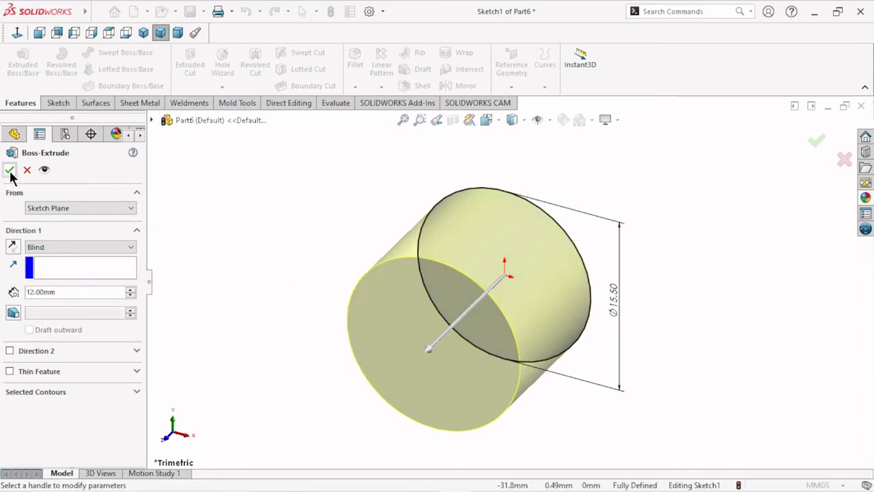
{"action": "left_click", "coordinate": [11, 171]}
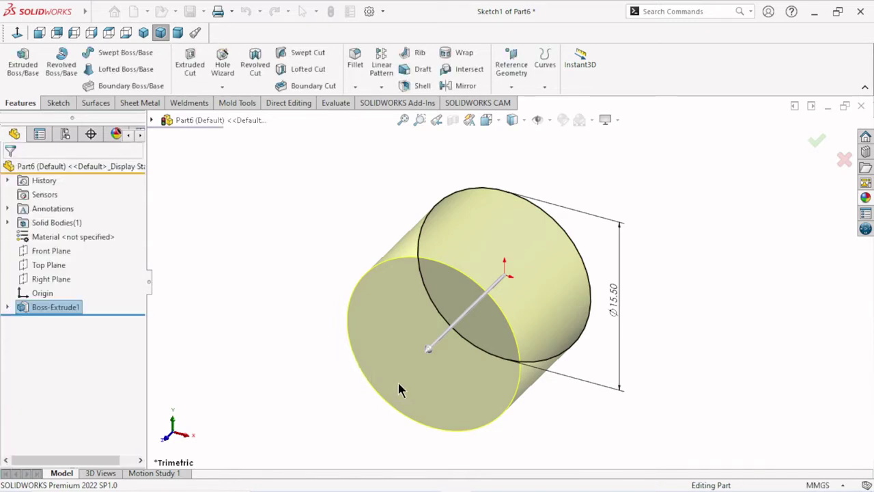
{"action": "mouse_move", "coordinate": [465, 359]}
{"action": "middle_mouse_down"}
{"action": "mouse_move", "coordinate": [504, 234]}
{"action": "mouse_move", "coordinate": [469, 226]}
{"action": "mouse_move", "coordinate": [472, 197]}
{"action": "mouse_move", "coordinate": [540, 230]}
{"action": "middle_mouse_up"}
{"action": "scroll", "coordinate": [541, 235], "scroll_direction": "up", "scroll_amount": 2}
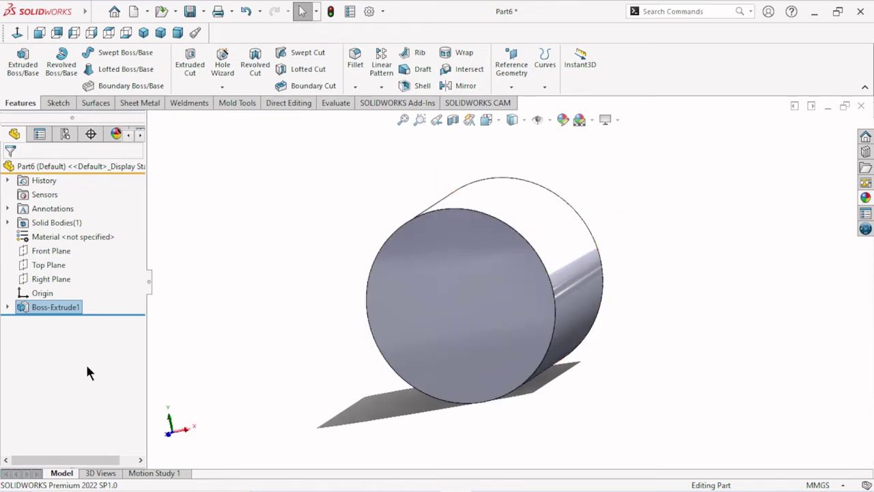
Edit Boss-Extrude1 to a 6 mm depth and view the disc's front face
{"action": "left_click", "coordinate": [53, 311]}
{"action": "left_click", "coordinate": [67, 266]}
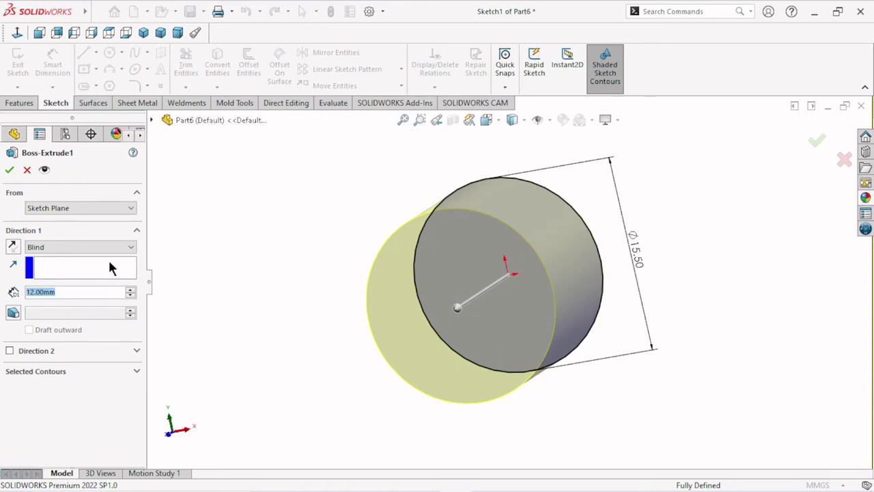
{"action": "type", "text": "6"}
{"action": "key", "text": "Return"}
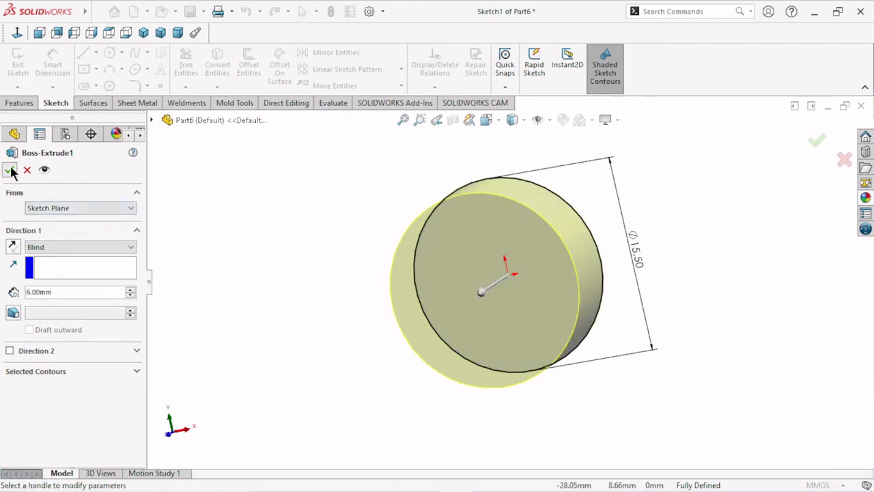
{"action": "left_click", "coordinate": [10, 171]}
{"action": "mouse_move", "coordinate": [482, 289]}
{"action": "middle_mouse_down"}
{"action": "mouse_move", "coordinate": [564, 273]}
{"action": "mouse_move", "coordinate": [547, 238]}
{"action": "mouse_move", "coordinate": [599, 269]}
{"action": "middle_mouse_up"}
{"action": "key", "text": "ctrl+1"}
Sketch on the disc's front face a vertical centerline from the origin to the top
{"action": "left_click", "coordinate": [521, 325]}
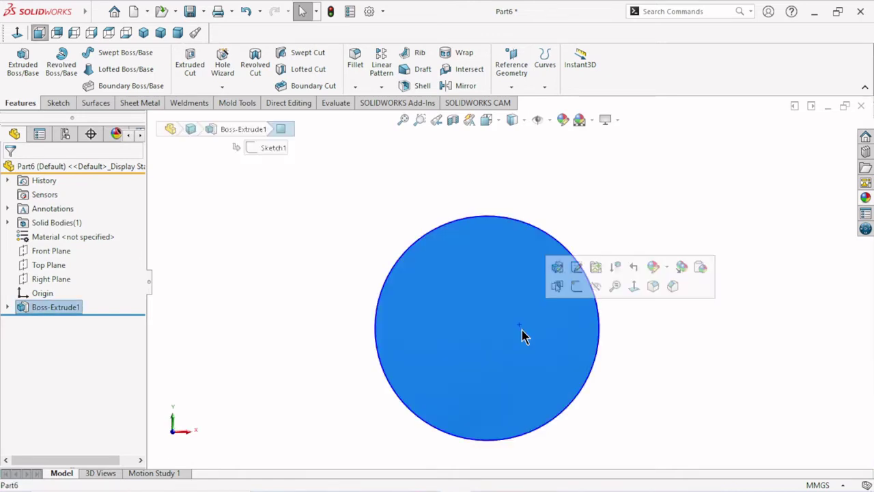
{"action": "left_click", "coordinate": [576, 286]}
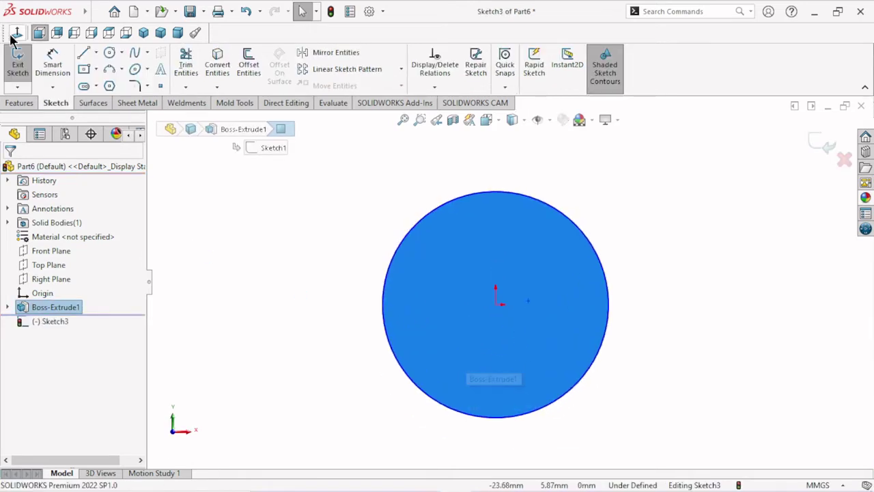
{"action": "left_click", "coordinate": [96, 53]}
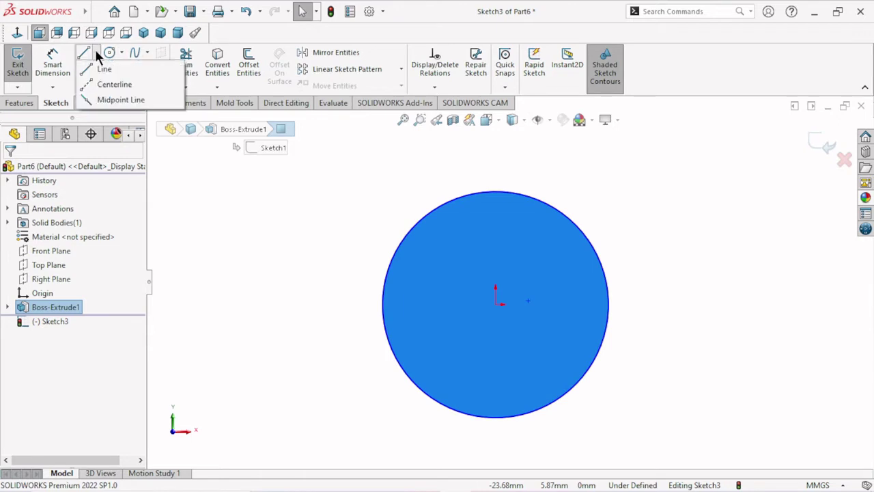
{"action": "left_click", "coordinate": [109, 84]}
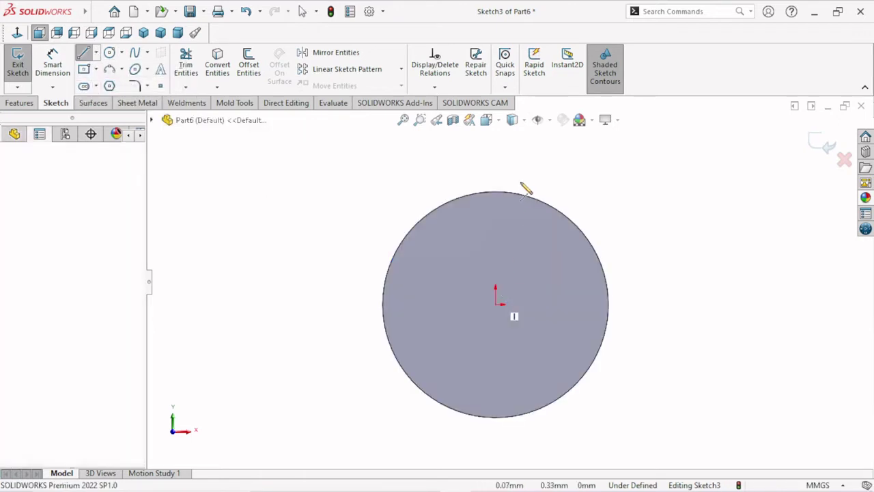
{"action": "left_click", "coordinate": [496, 192]}
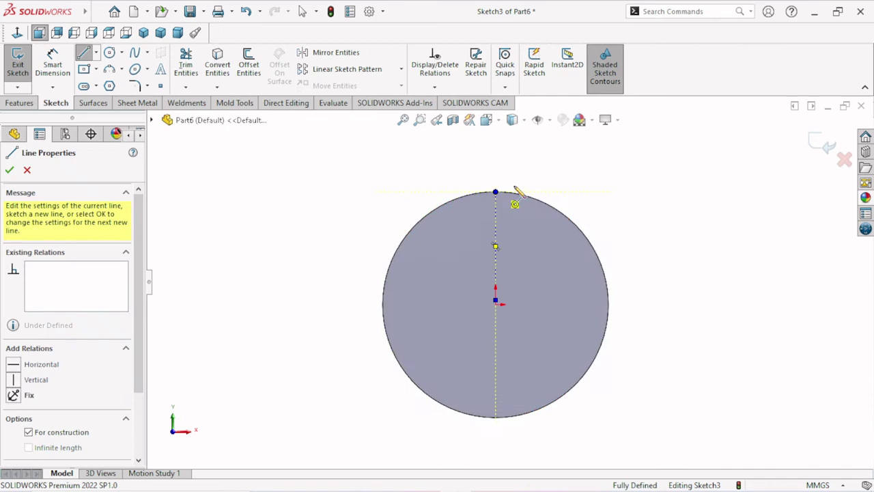
{"action": "right_click", "coordinate": [574, 167]}
{"action": "left_click", "coordinate": [589, 168]}
{"action": "scroll", "coordinate": [504, 263], "scroll_direction": "down", "scroll_amount": 2}
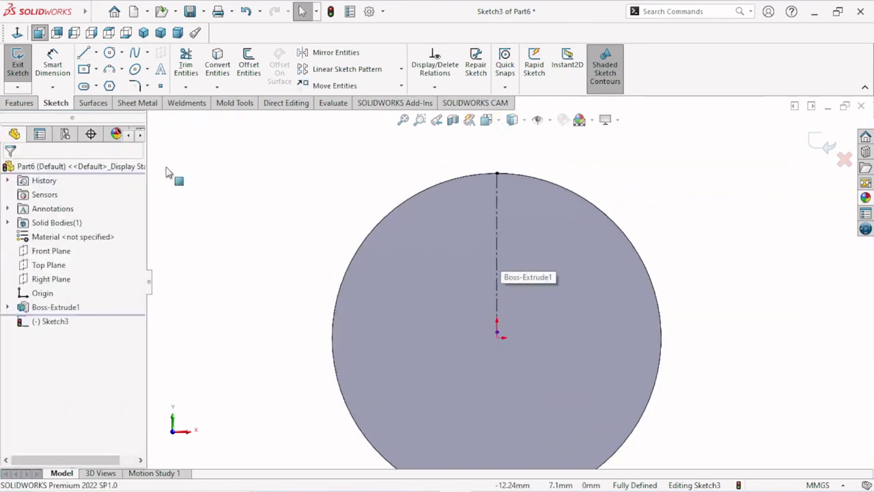
Draw a three-point arc at the disc's rim beside the centerline
{"action": "left_click", "coordinate": [106, 69]}
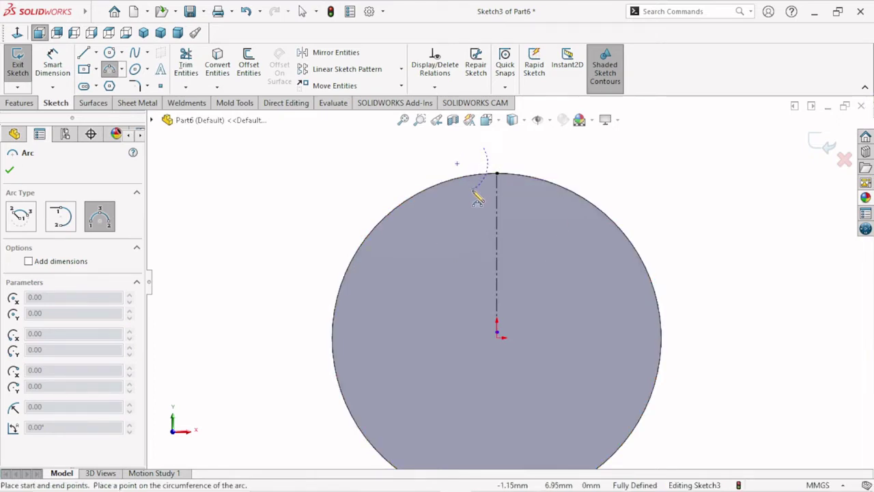
{"action": "left_click", "coordinate": [468, 178]}
{"action": "scroll", "coordinate": [501, 181], "scroll_direction": "down", "scroll_amount": 2}
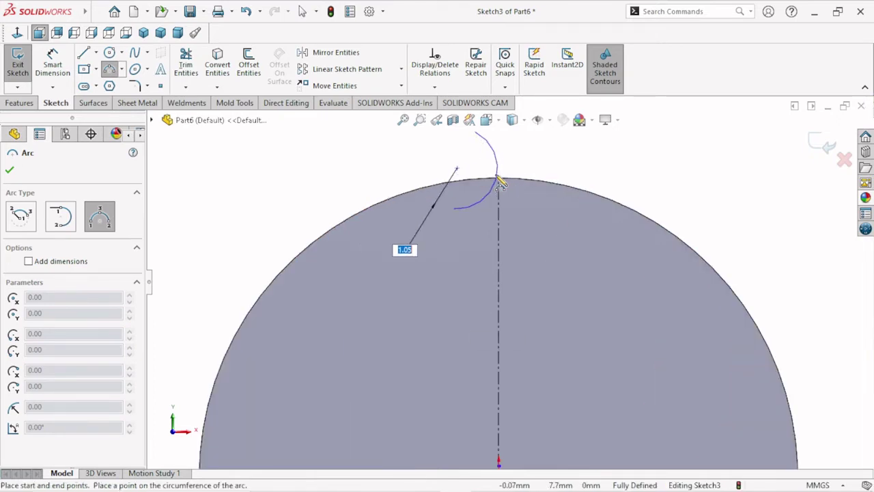
{"action": "scroll", "coordinate": [478, 188], "scroll_direction": "down", "scroll_amount": 1}
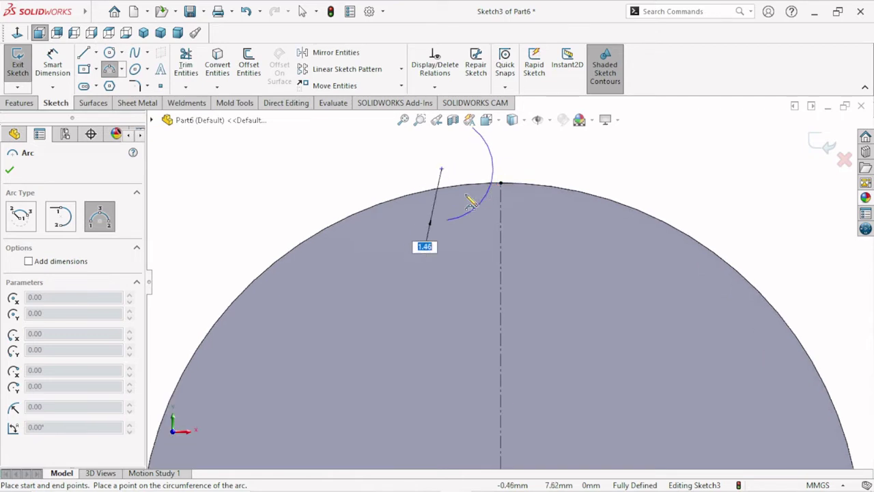
{"action": "left_click", "coordinate": [455, 173]}
{"action": "right_click", "coordinate": [572, 144]}
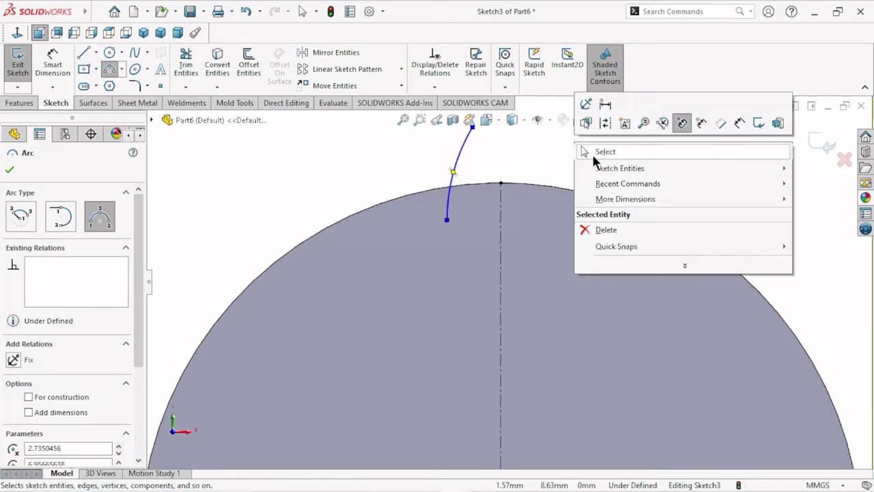
{"action": "left_click", "coordinate": [597, 151]}
{"action": "scroll", "coordinate": [465, 278], "scroll_direction": "up", "scroll_amount": 1}
{"action": "scroll", "coordinate": [510, 236], "scroll_direction": "up", "scroll_amount": 1}
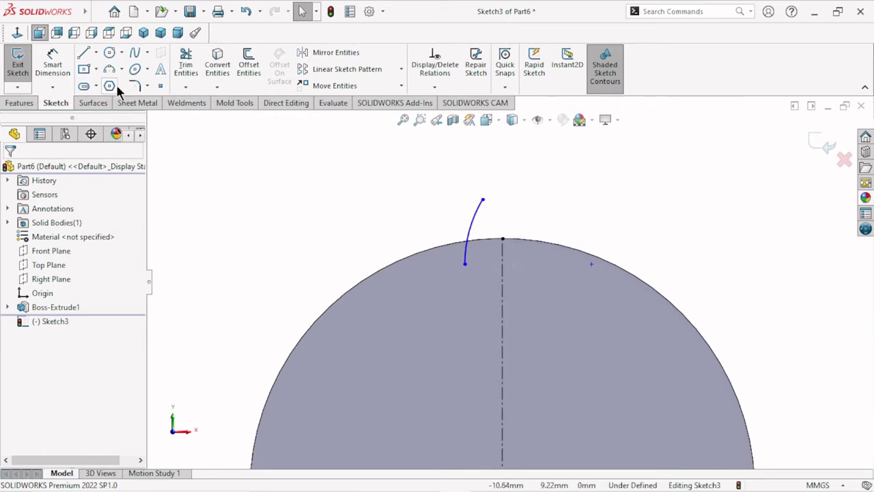
{"action": "left_click", "coordinate": [67, 78]}
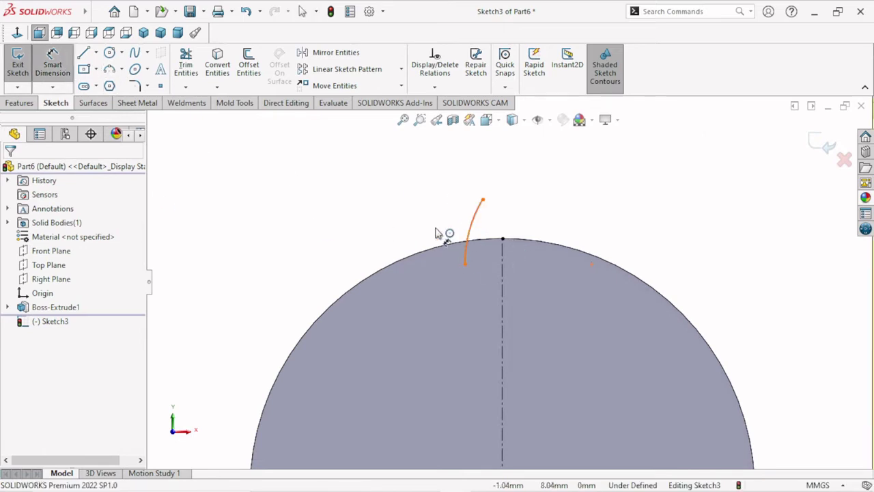
Dimension the arc's radius to 11 mm
{"action": "left_click", "coordinate": [459, 234]}
{"action": "left_click", "coordinate": [370, 213]}
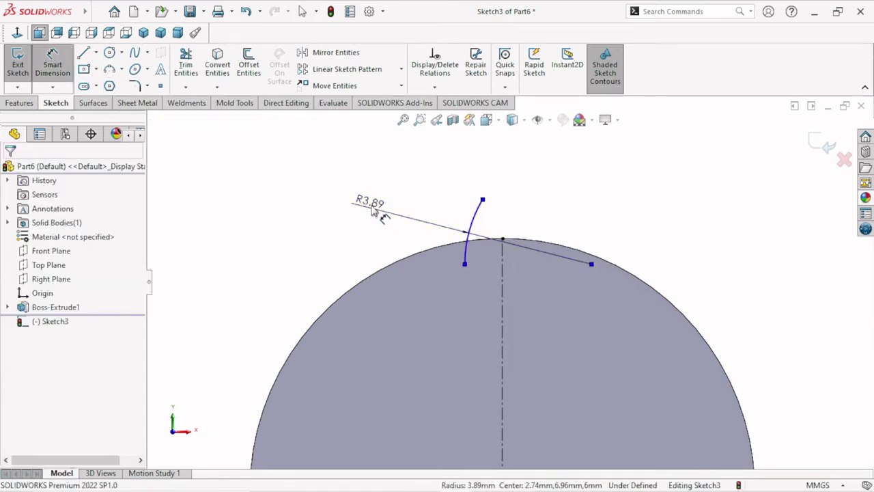
{"action": "left_click", "coordinate": [379, 208]}
{"action": "type", "text": "11"}
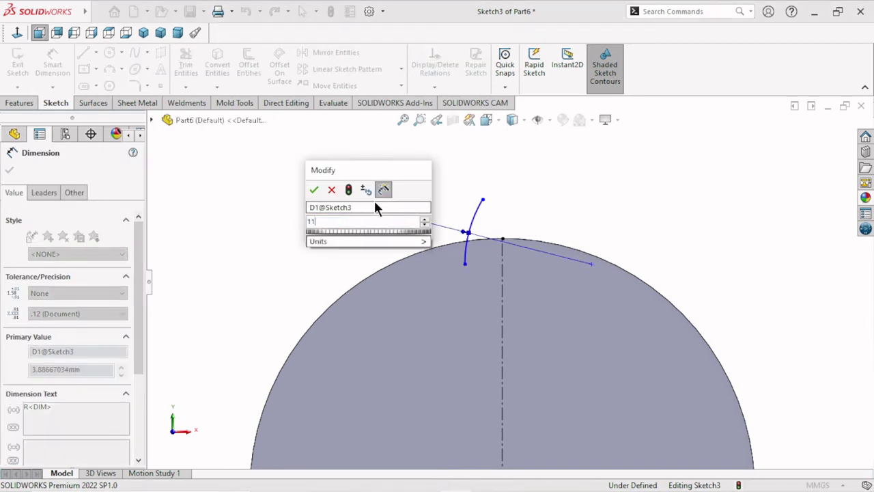
{"action": "left_click", "coordinate": [314, 189]}
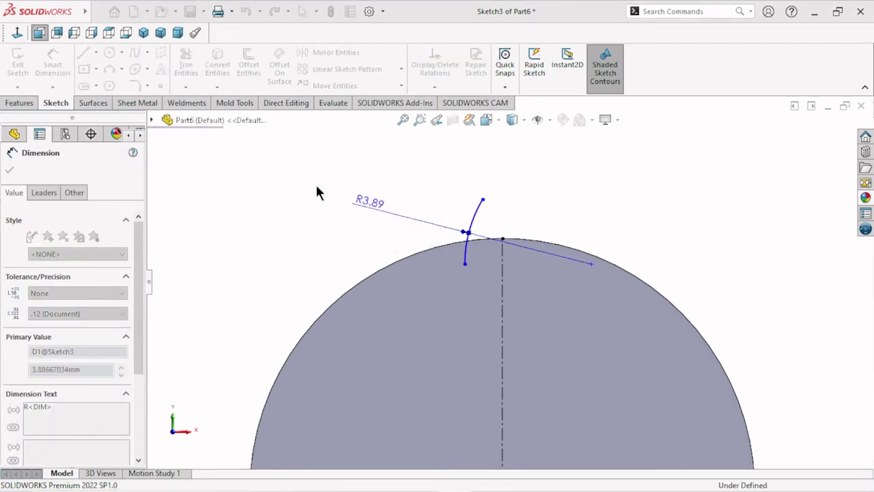
{"action": "scroll", "coordinate": [503, 293], "scroll_direction": "up", "scroll_amount": 3}
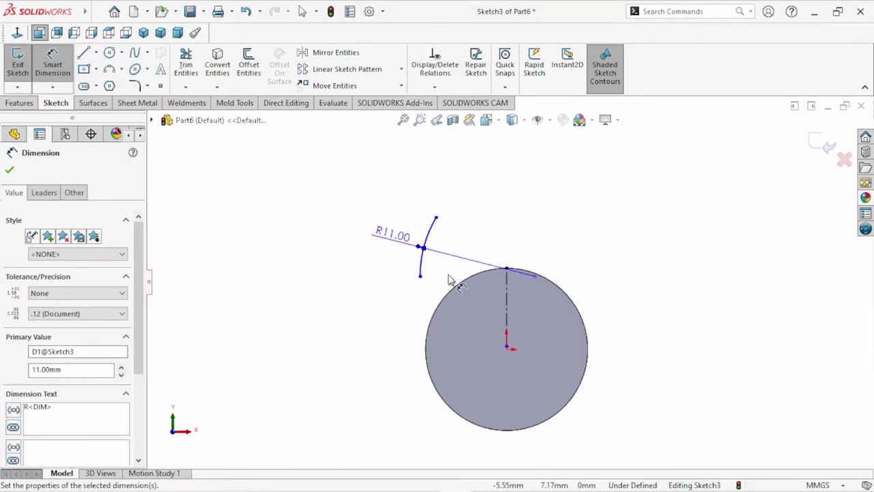
{"action": "scroll", "coordinate": [448, 279], "scroll_direction": "down", "scroll_amount": 2}
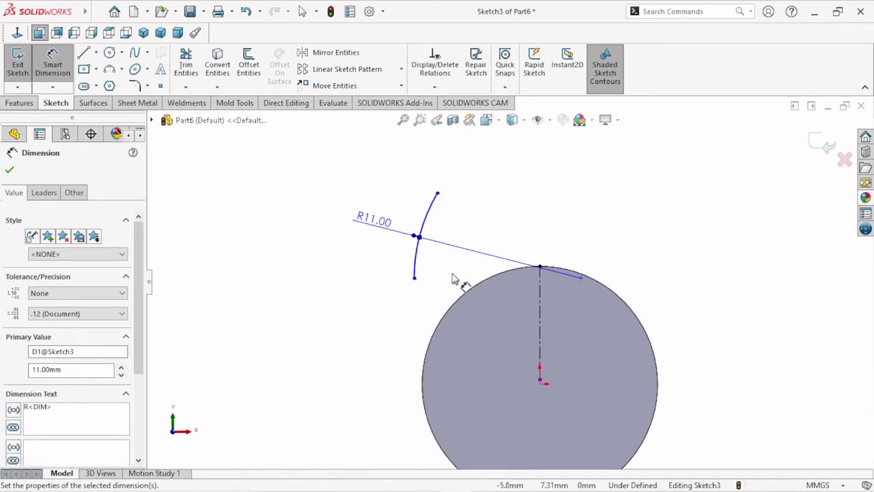
{"action": "left_click", "coordinate": [11, 171]}
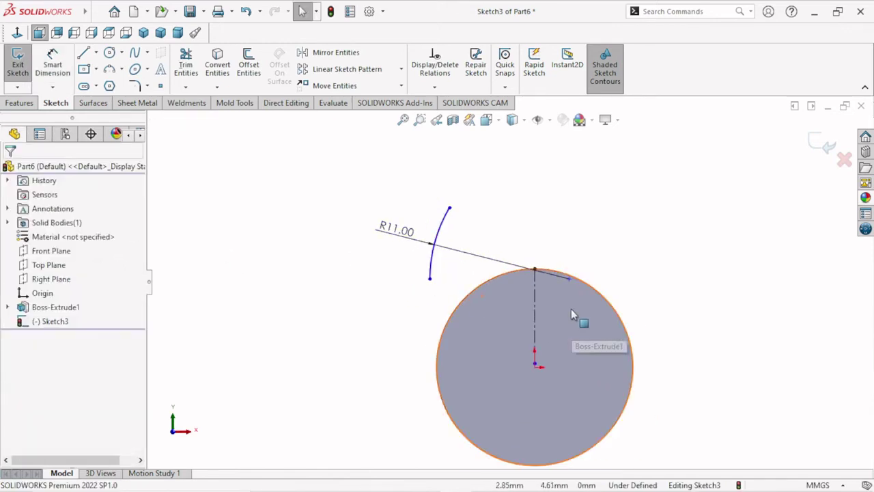
Try reshaping and moving the arc by dragging, then undo both changes
{"action": "mouse_move", "coordinate": [418, 220]}
{"action": "left_mouse_down"}
{"action": "mouse_move", "coordinate": [469, 240]}
{"action": "mouse_move", "coordinate": [412, 235]}
{"action": "mouse_move", "coordinate": [424, 236]}
{"action": "left_mouse_up"}
{"action": "scroll", "coordinate": [464, 273], "scroll_direction": "up", "scroll_amount": 3}
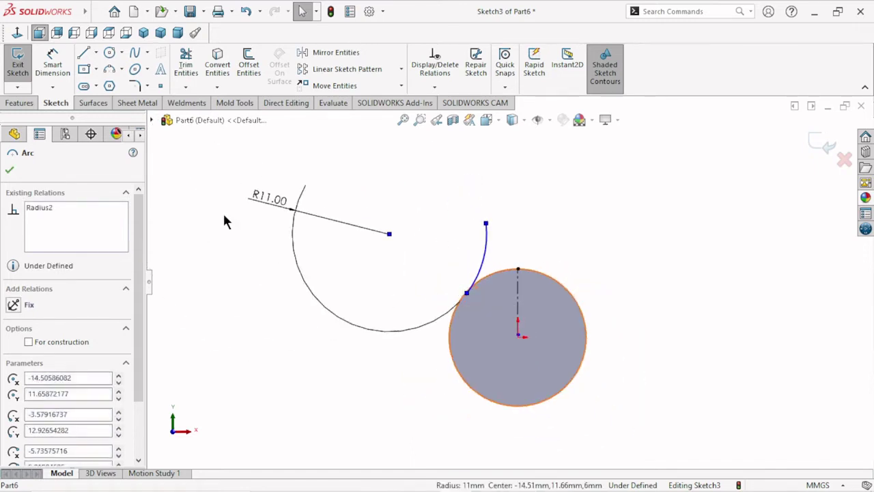
{"action": "left_click", "coordinate": [247, 13]}
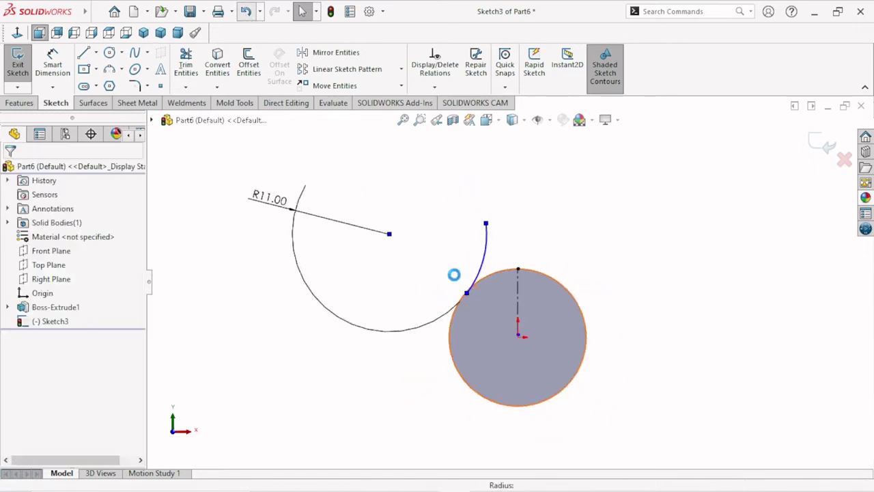
{"action": "scroll", "coordinate": [483, 261], "scroll_direction": "down", "scroll_amount": 2}
{"action": "scroll", "coordinate": [493, 263], "scroll_direction": "down", "scroll_amount": 2}
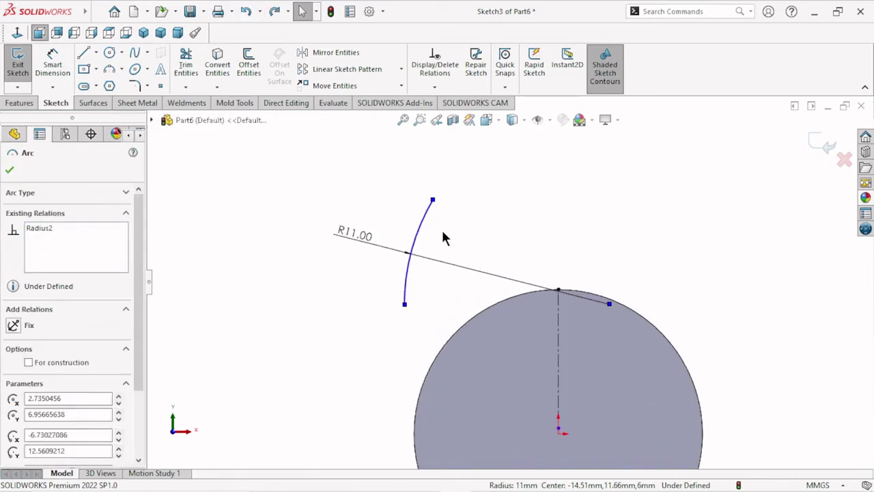
{"action": "left_click", "coordinate": [355, 239]}
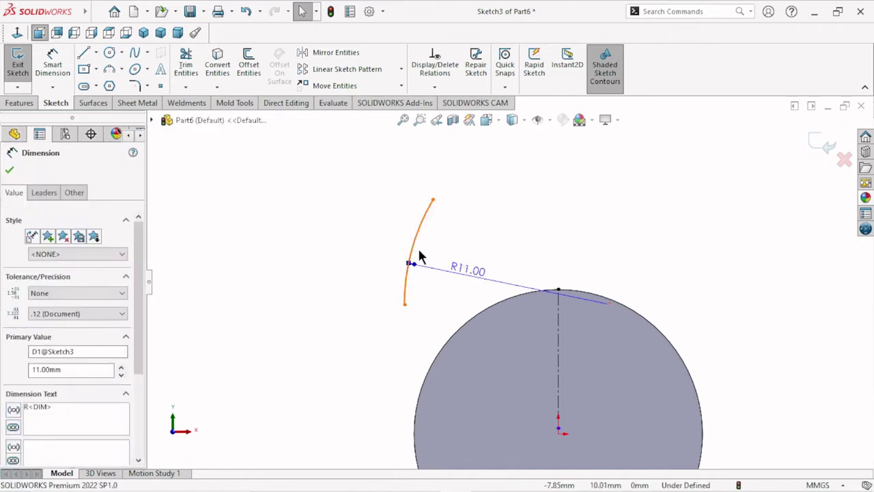
{"action": "left_click_drag", "start_coordinate": [416, 251], "coordinate": [496, 309]}
{"action": "key", "text": "z"}
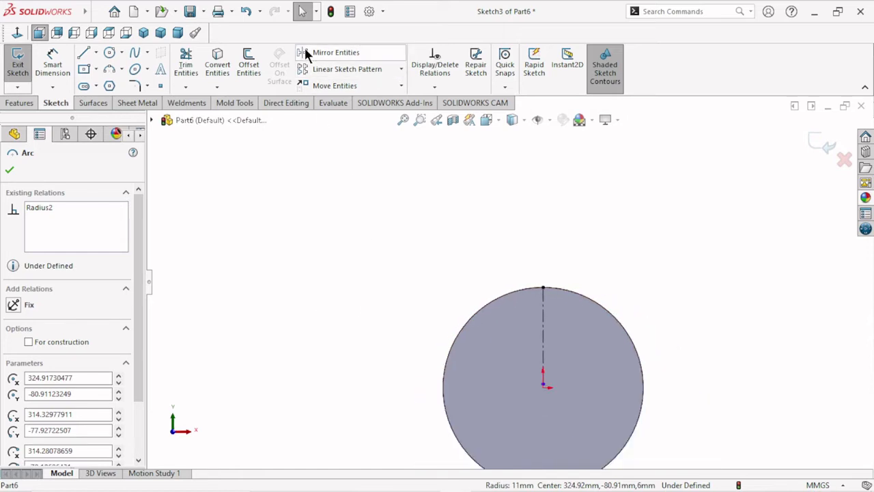
{"action": "left_click", "coordinate": [247, 11]}
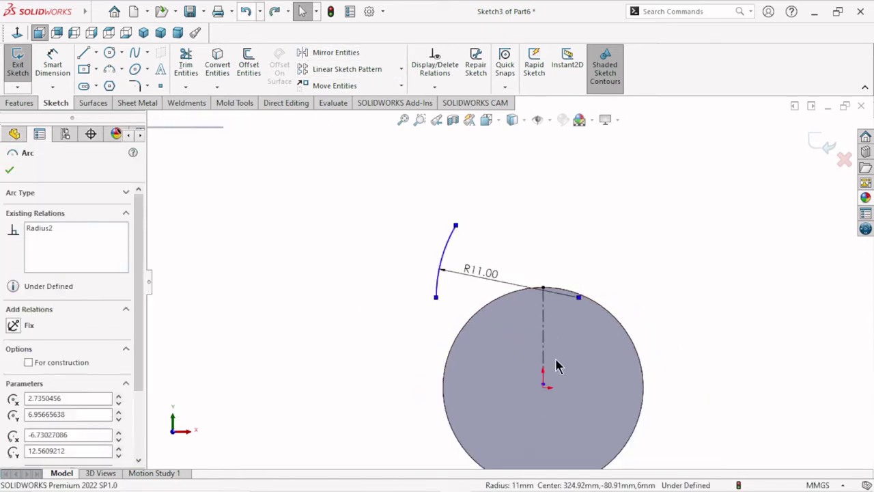
{"action": "scroll", "coordinate": [564, 361], "scroll_direction": "down", "scroll_amount": 1}
Dimension the arc's upper endpoint 0.75 mm horizontally from the centerline top
{"action": "left_click", "coordinate": [69, 63]}
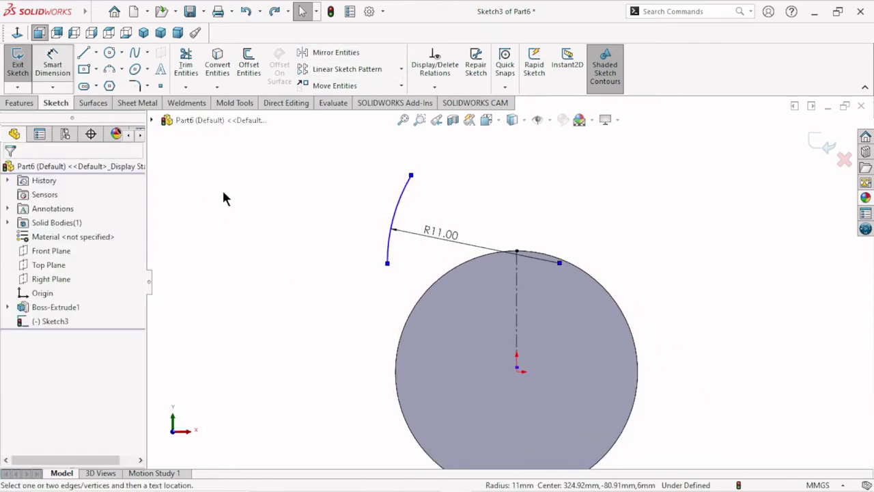
{"action": "left_click", "coordinate": [517, 252]}
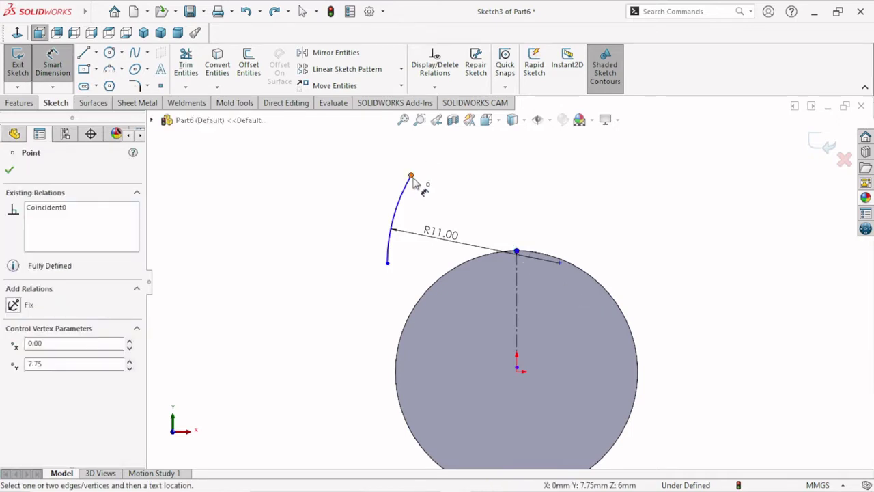
{"action": "left_click", "coordinate": [410, 175]}
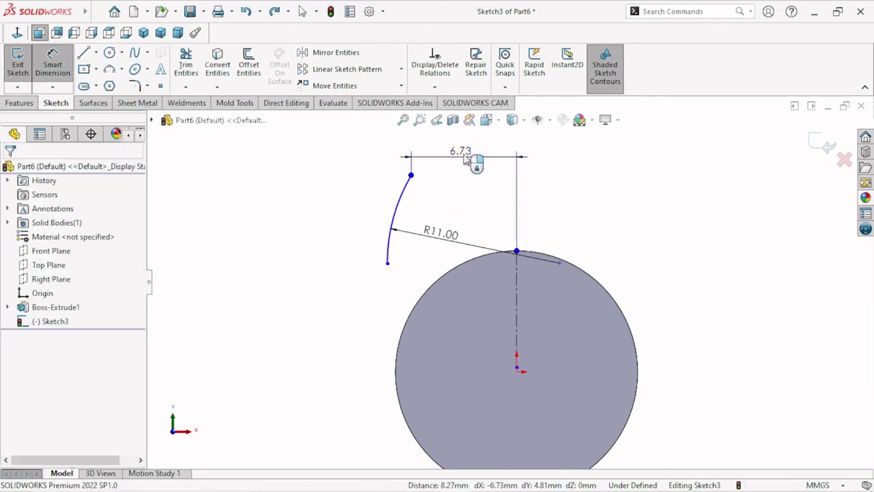
{"action": "left_click", "coordinate": [467, 156]}
{"action": "type", "text": "0"}
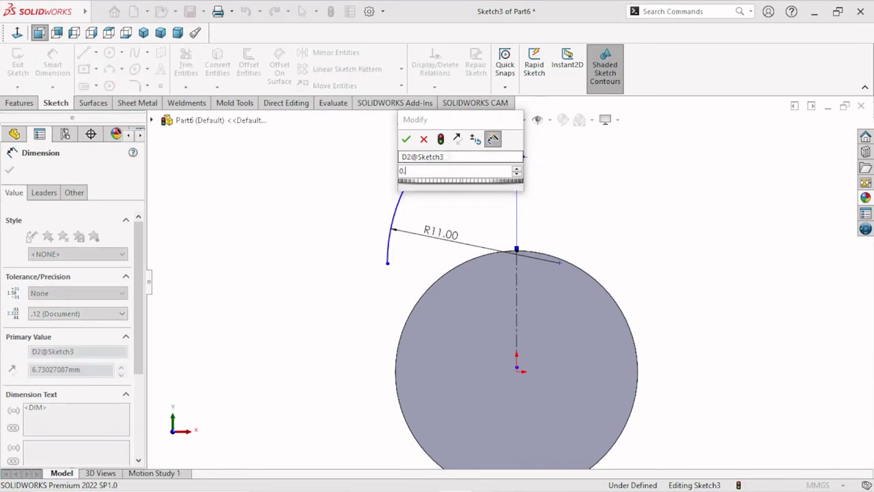
{"action": "type", "text": ".75"}
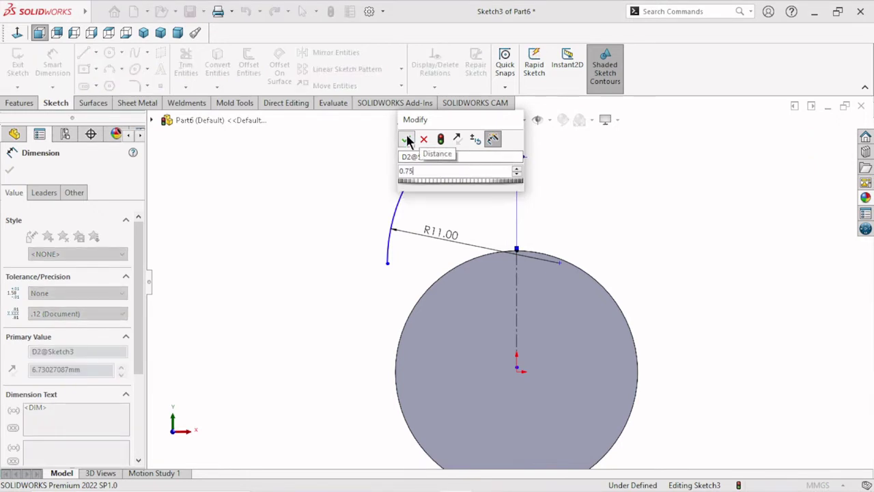
{"action": "left_click", "coordinate": [406, 138]}
Move the 0.75 dimension label further left and close the dimension settings
{"action": "scroll", "coordinate": [506, 226], "scroll_direction": "up", "scroll_amount": 2}
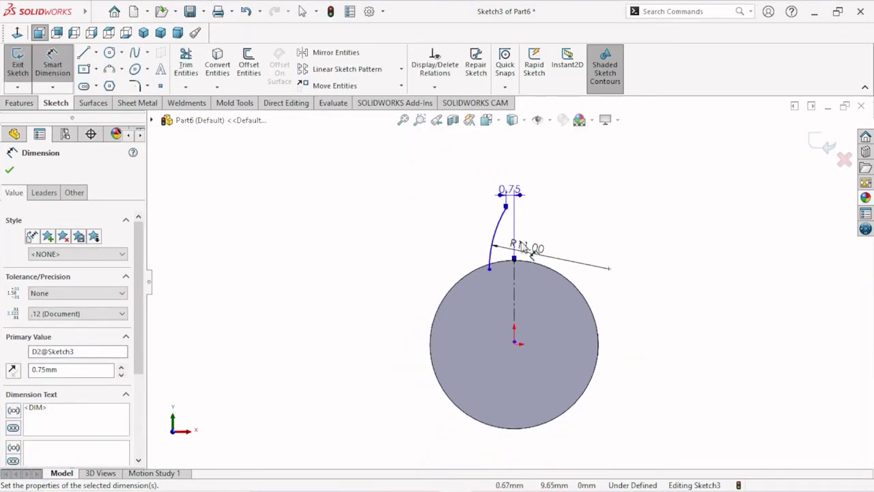
{"action": "scroll", "coordinate": [499, 218], "scroll_direction": "down", "scroll_amount": 4}
{"action": "scroll", "coordinate": [499, 218], "scroll_direction": "down", "scroll_amount": 1}
{"action": "scroll", "coordinate": [549, 311], "scroll_direction": "up", "scroll_amount": 1}
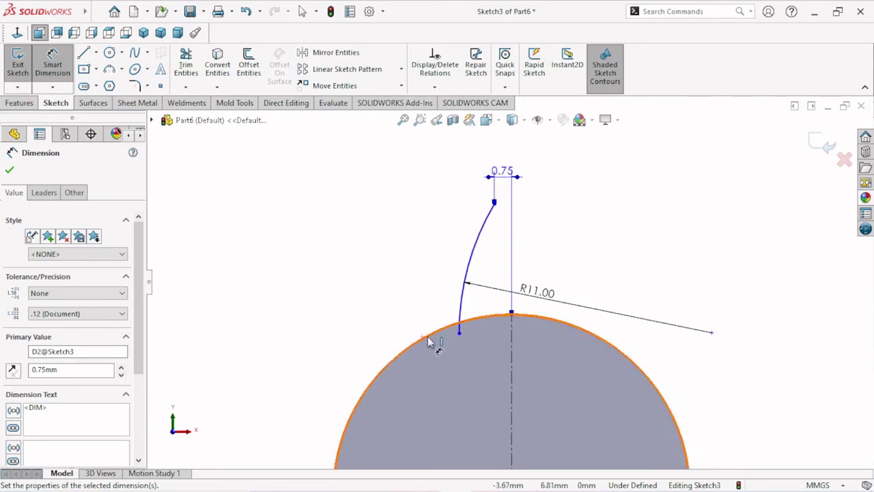
{"action": "left_click_drag", "start_coordinate": [482, 181], "coordinate": [420, 174]}
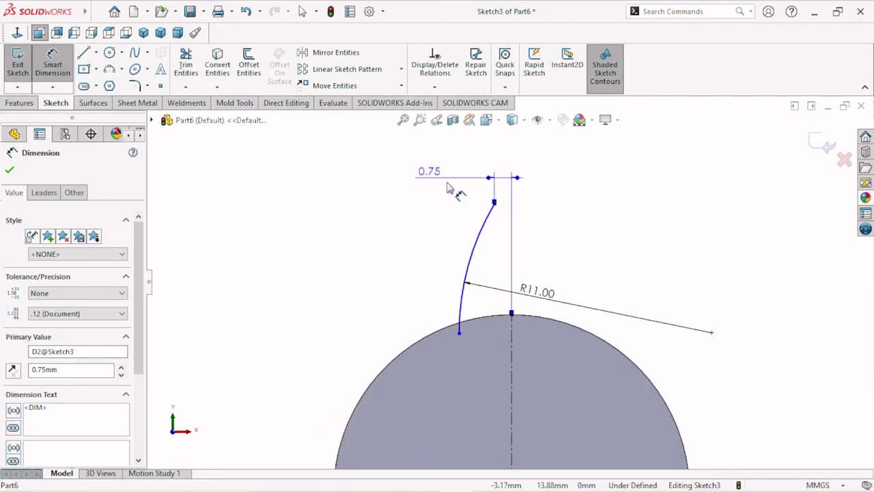
{"action": "scroll", "coordinate": [502, 385], "scroll_direction": "up", "scroll_amount": 1}
{"action": "scroll", "coordinate": [515, 365], "scroll_direction": "down", "scroll_amount": 1}
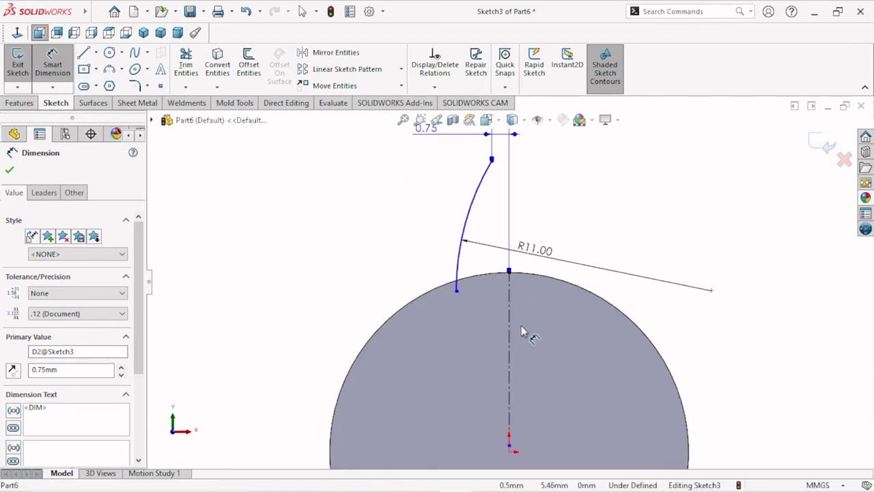
{"action": "scroll", "coordinate": [522, 330], "scroll_direction": "up", "scroll_amount": 1}
{"action": "scroll", "coordinate": [571, 183], "scroll_direction": "down", "scroll_amount": 1}
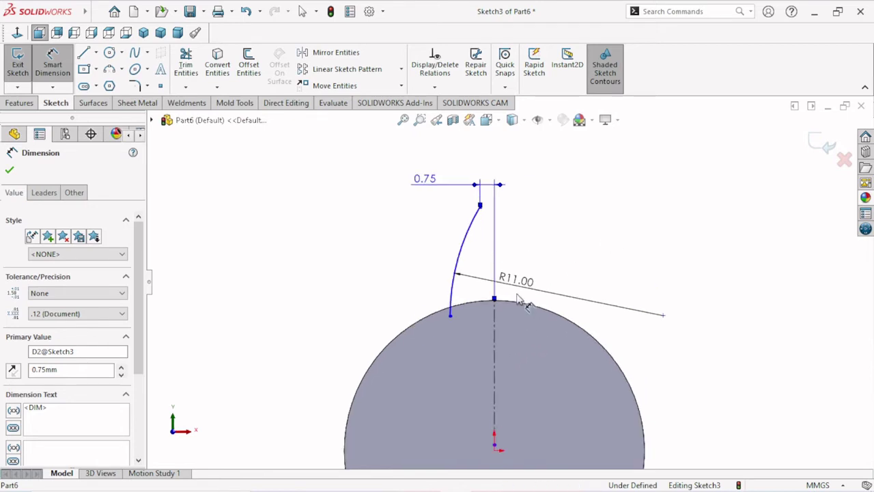
{"action": "left_click", "coordinate": [14, 170]}
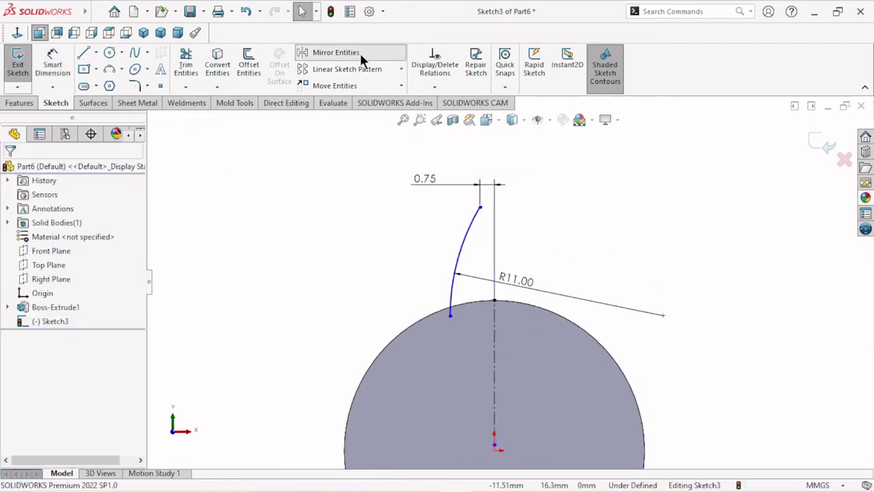
Mirror the R11 arc about the vertical centerline
{"action": "left_click", "coordinate": [358, 53]}
{"action": "left_click", "coordinate": [459, 259]}
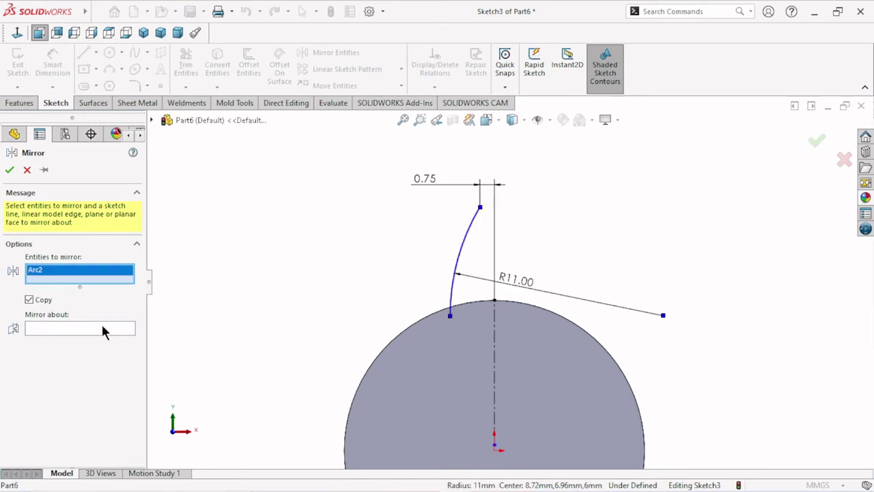
{"action": "left_click", "coordinate": [40, 329]}
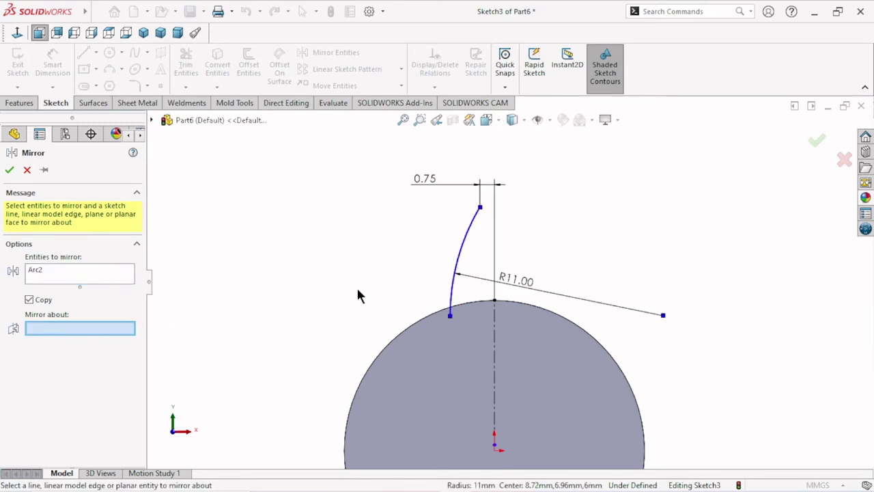
{"action": "left_click", "coordinate": [494, 338]}
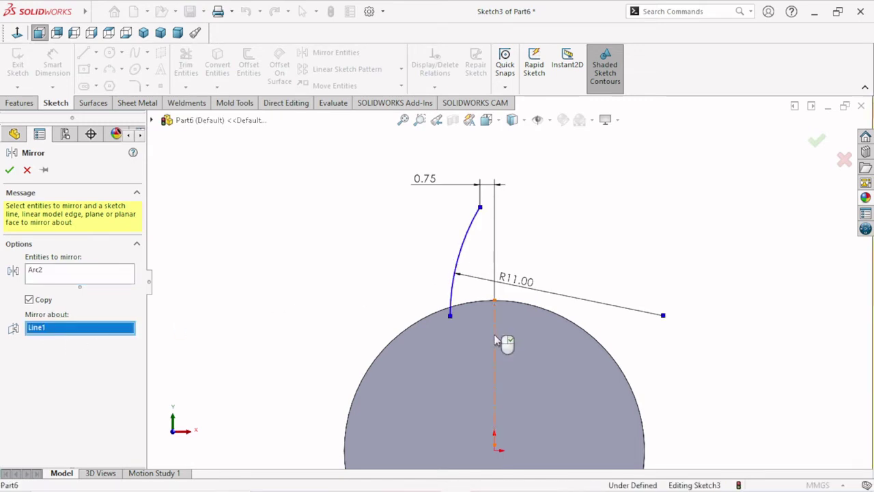
{"action": "left_click", "coordinate": [10, 170]}
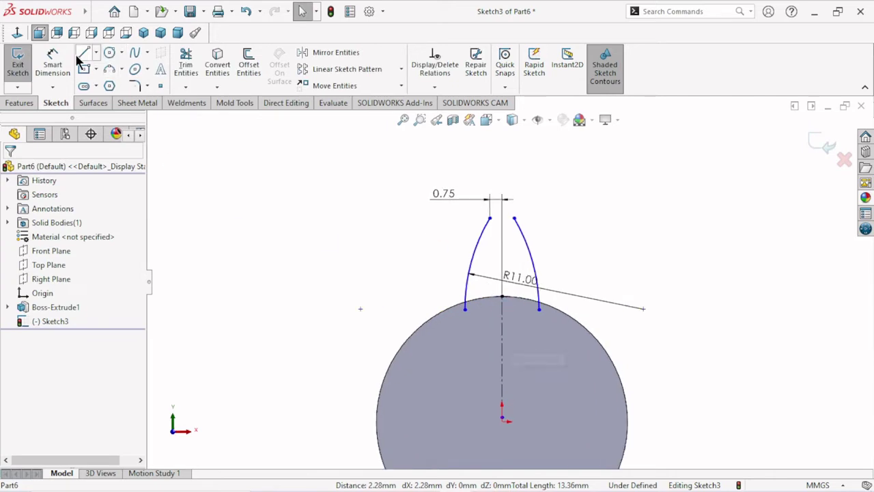
Draw a straight line joining the top ends of the two arcs
{"action": "key", "text": "l"}
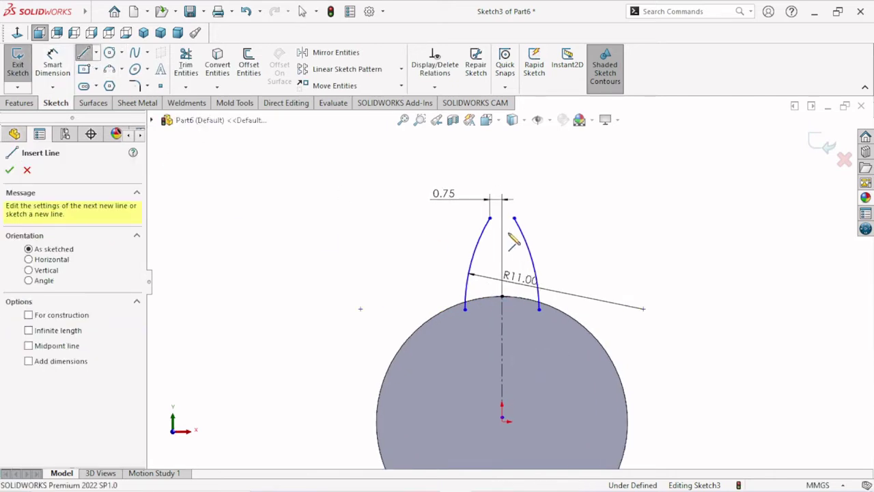
{"action": "scroll", "coordinate": [507, 222], "scroll_direction": "down", "scroll_amount": 3}
{"action": "left_click", "coordinate": [524, 218]}
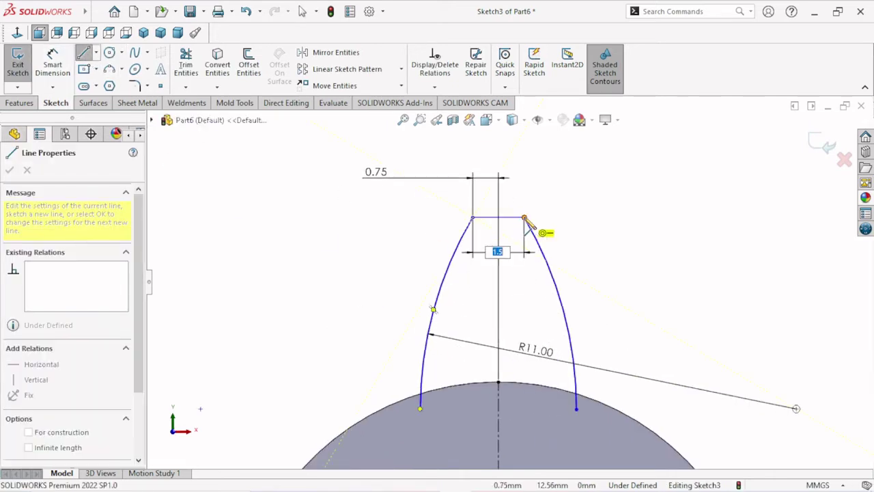
{"action": "right_click", "coordinate": [579, 200]}
{"action": "left_click", "coordinate": [605, 216]}
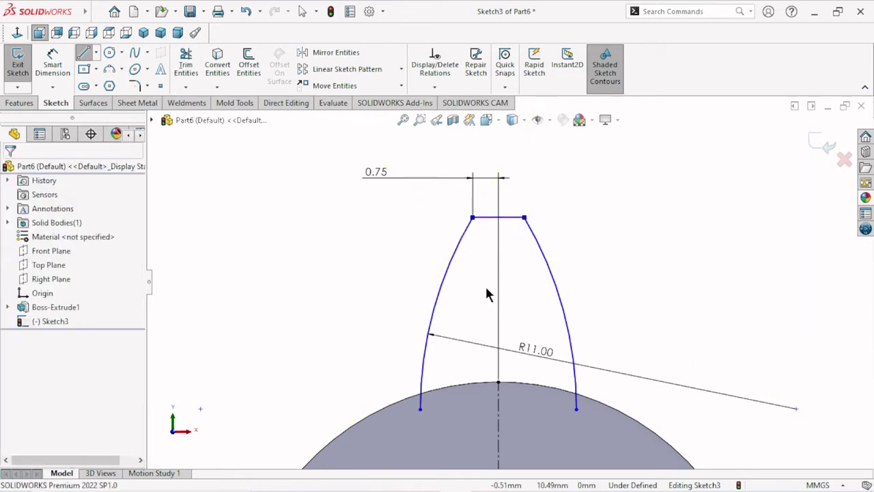
{"action": "scroll", "coordinate": [488, 292], "scroll_direction": "up", "scroll_amount": 3}
{"action": "scroll", "coordinate": [526, 351], "scroll_direction": "down", "scroll_amount": 2}
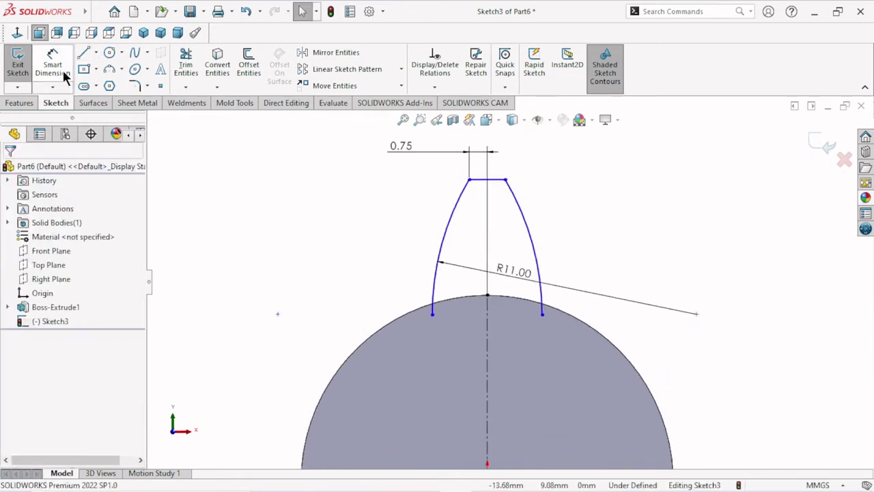
Draw a straight line joining the lower ends of the two arcs
{"action": "key", "text": "l"}
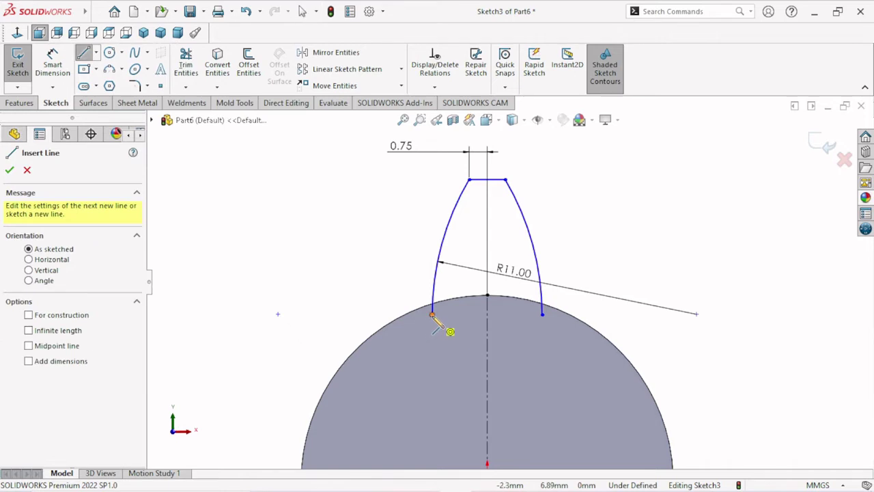
{"action": "left_click", "coordinate": [432, 315]}
{"action": "left_click", "coordinate": [541, 315]}
{"action": "right_click", "coordinate": [609, 228]}
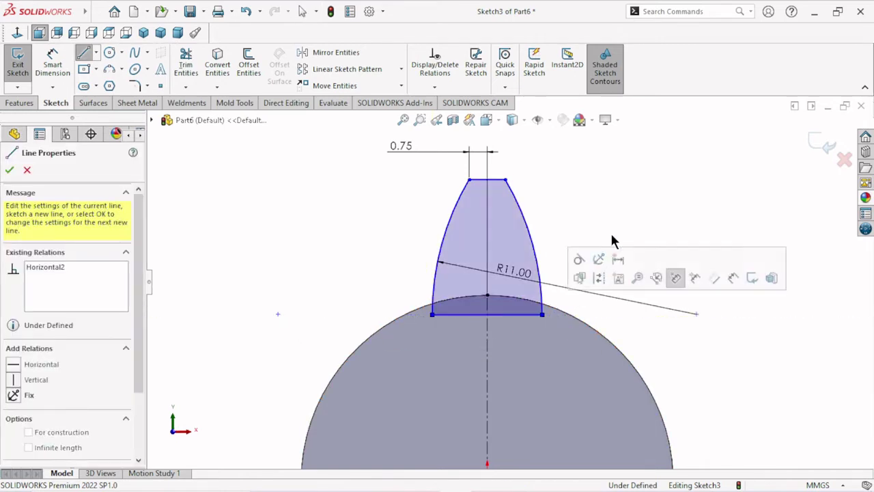
{"action": "left_click", "coordinate": [625, 238]}
{"action": "scroll", "coordinate": [496, 239], "scroll_direction": "down", "scroll_amount": 2}
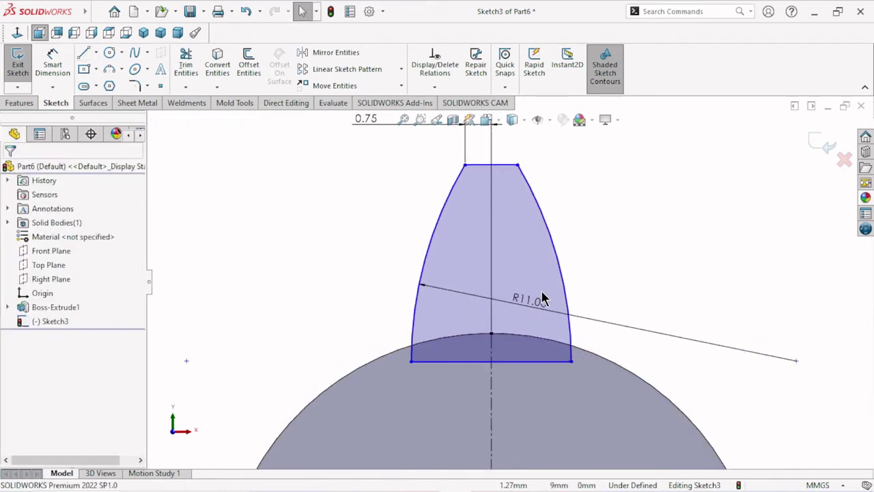
Dimension the tooth's top line 2.80 mm above the rim point on the centerline
{"action": "left_click", "coordinate": [67, 60]}
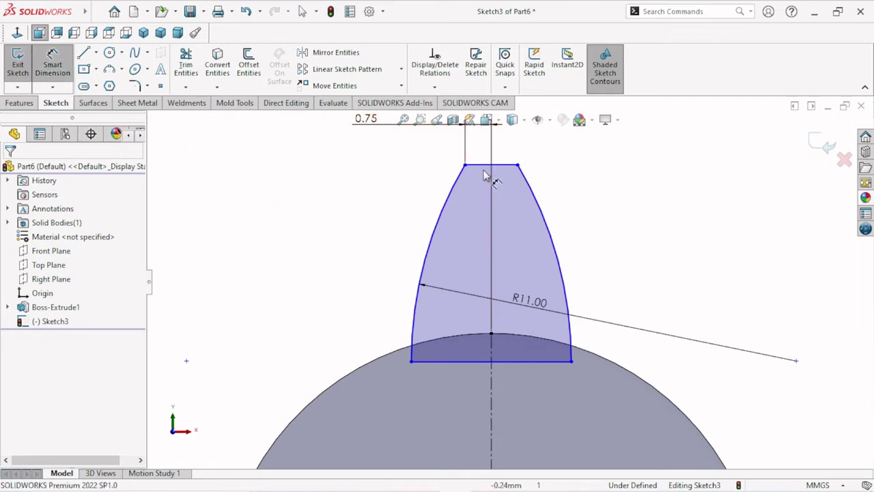
{"action": "left_click", "coordinate": [479, 186]}
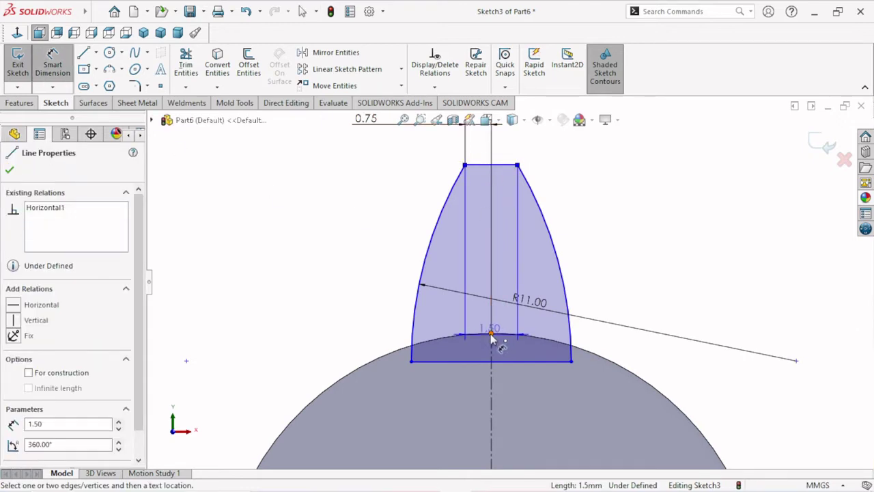
{"action": "left_click", "coordinate": [490, 334]}
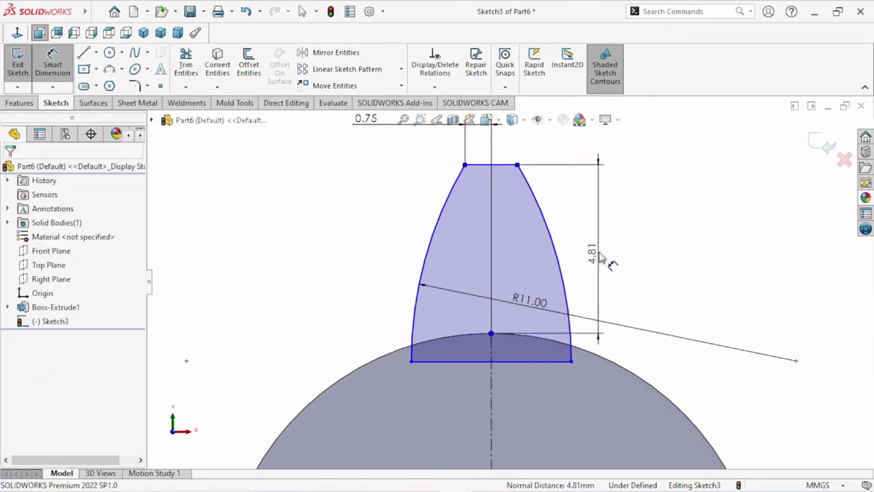
{"action": "left_click", "coordinate": [604, 255]}
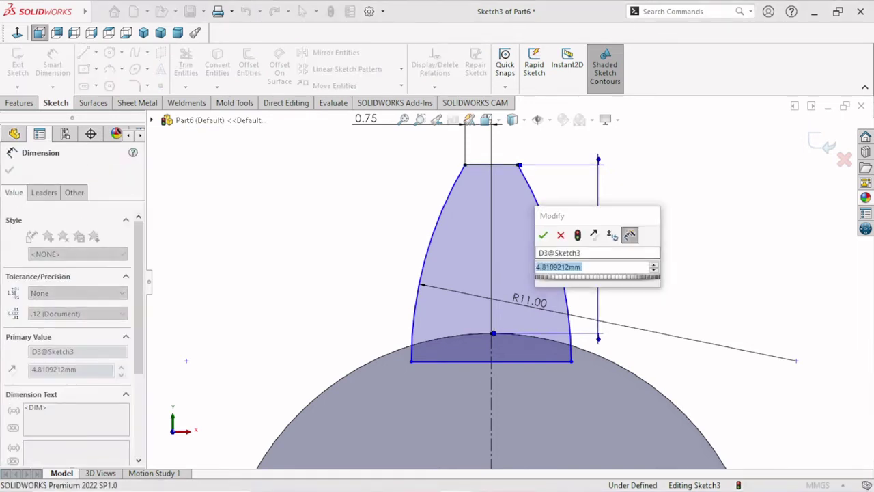
{"action": "type", "text": "2.8"}
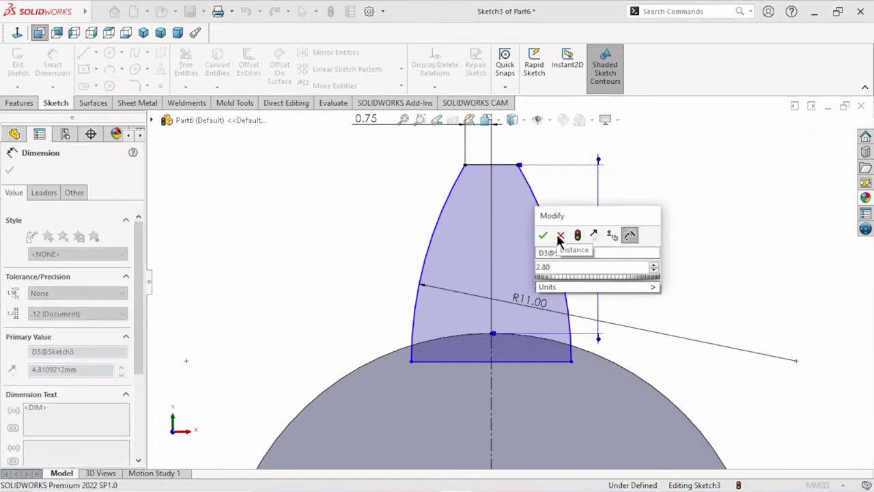
{"action": "type", "text": "0"}
{"action": "left_click", "coordinate": [543, 235]}
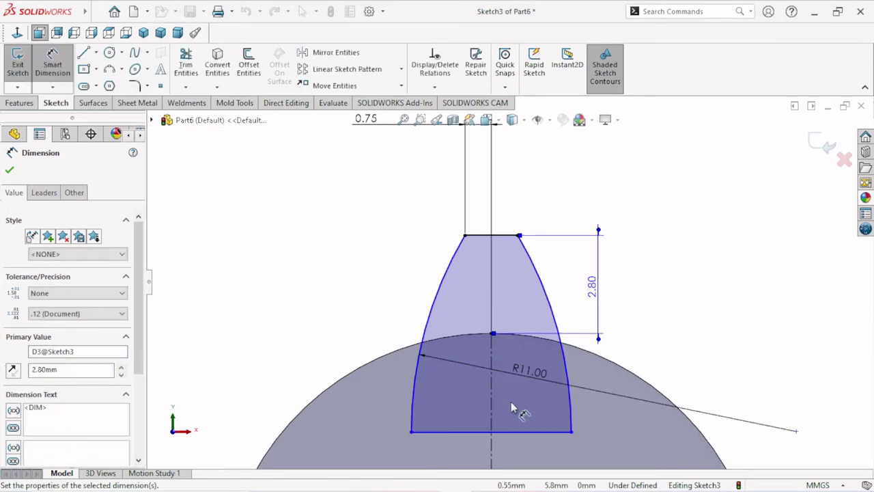
{"action": "scroll", "coordinate": [500, 403], "scroll_direction": "up", "scroll_amount": 3}
{"action": "scroll", "coordinate": [497, 382], "scroll_direction": "up", "scroll_amount": 1}
{"action": "scroll", "coordinate": [506, 373], "scroll_direction": "up", "scroll_amount": 3}
{"action": "scroll", "coordinate": [526, 350], "scroll_direction": "up", "scroll_amount": 1}
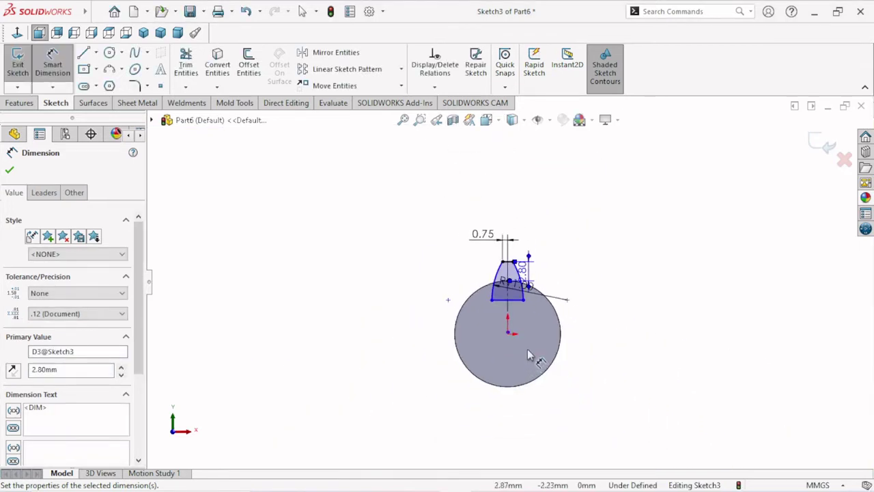
{"action": "scroll", "coordinate": [526, 351], "scroll_direction": "up", "scroll_amount": 2}
{"action": "scroll", "coordinate": [526, 351], "scroll_direction": "down", "scroll_amount": 3}
{"action": "scroll", "coordinate": [524, 321], "scroll_direction": "down", "scroll_amount": 2}
{"action": "scroll", "coordinate": [526, 294], "scroll_direction": "down", "scroll_amount": 1}
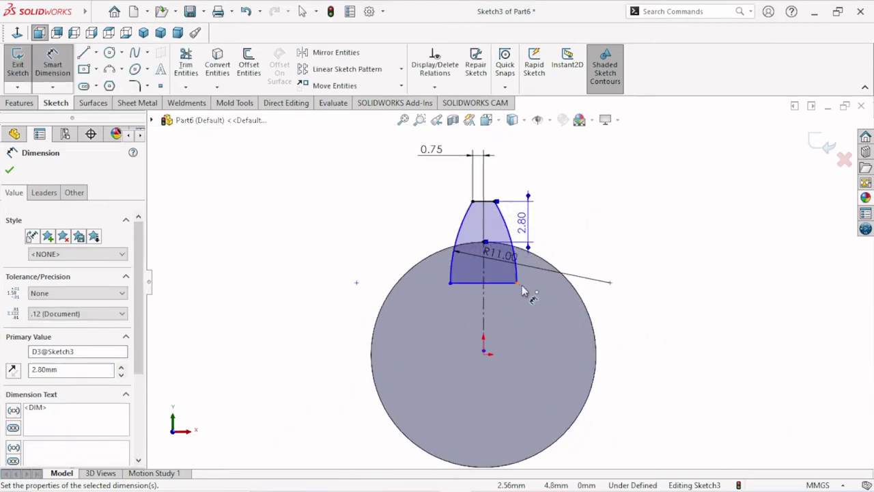
{"action": "scroll", "coordinate": [528, 290], "scroll_direction": "down", "scroll_amount": 1}
{"action": "scroll", "coordinate": [512, 296], "scroll_direction": "down", "scroll_amount": 1}
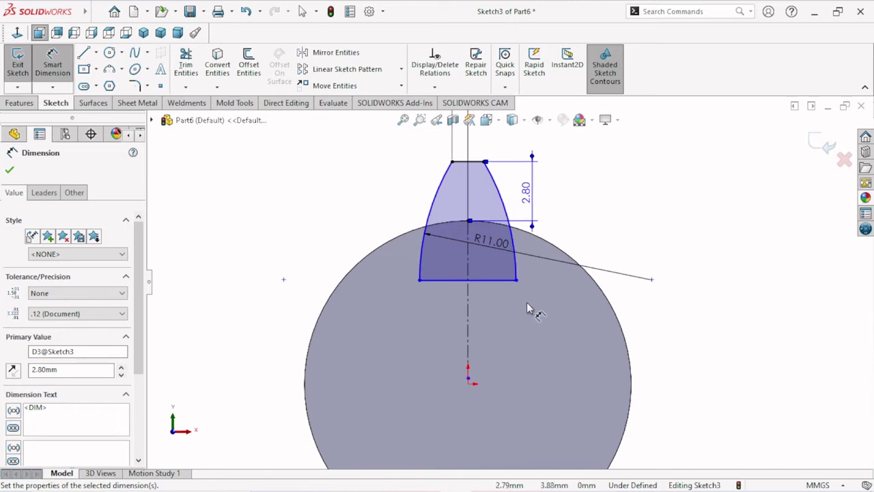
{"action": "scroll", "coordinate": [527, 308], "scroll_direction": "up", "scroll_amount": 1}
{"action": "scroll", "coordinate": [499, 284], "scroll_direction": "down", "scroll_amount": 1}
{"action": "scroll", "coordinate": [514, 295], "scroll_direction": "up", "scroll_amount": 1}
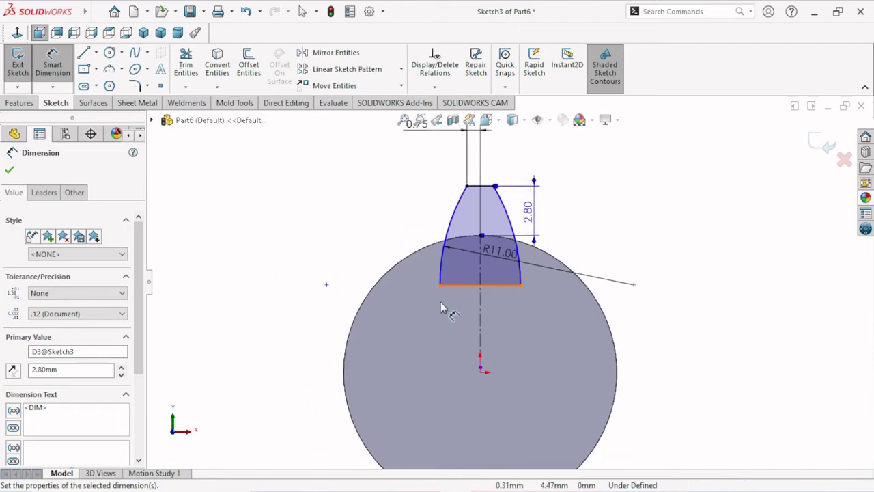
{"action": "left_click", "coordinate": [11, 171]}
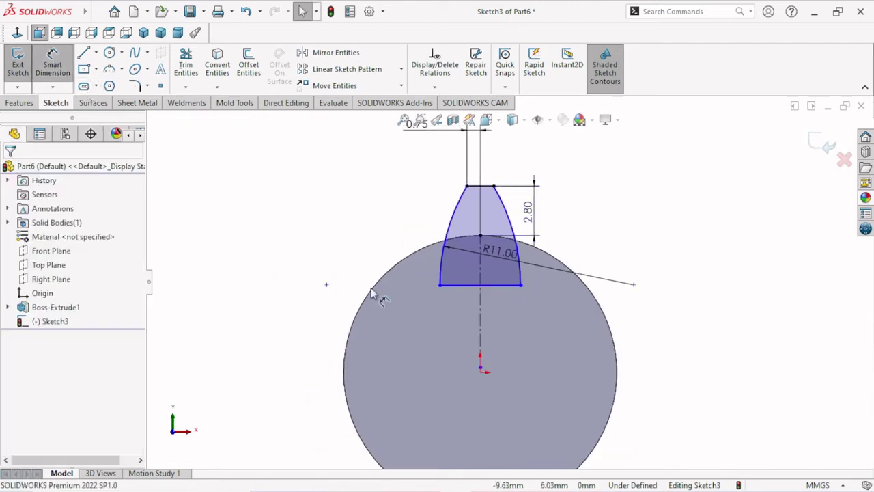
Add a 3.00 mm width dimension to the tooth's bottom line
{"action": "left_click", "coordinate": [467, 291]}
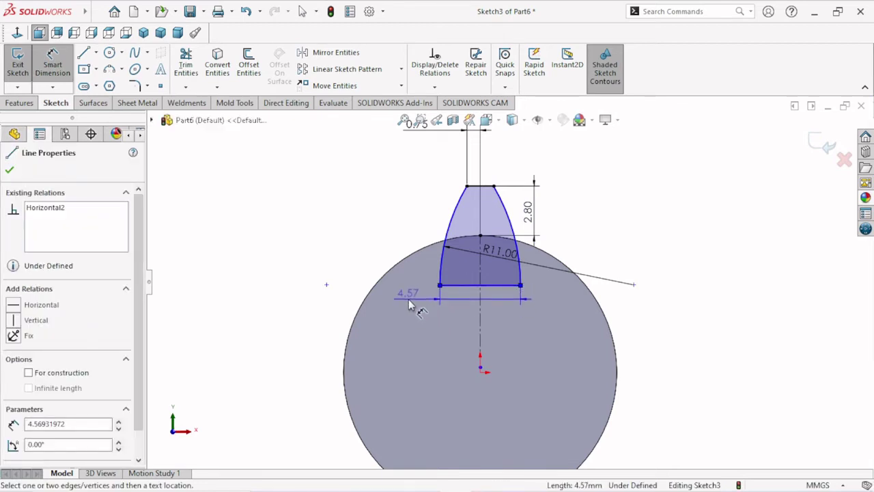
{"action": "left_click", "coordinate": [408, 305]}
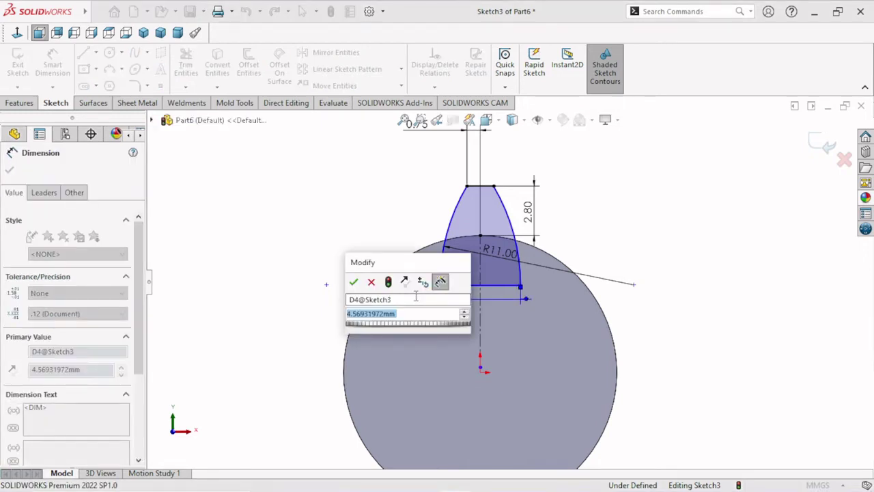
{"action": "type", "text": "3"}
{"action": "left_click", "coordinate": [354, 281]}
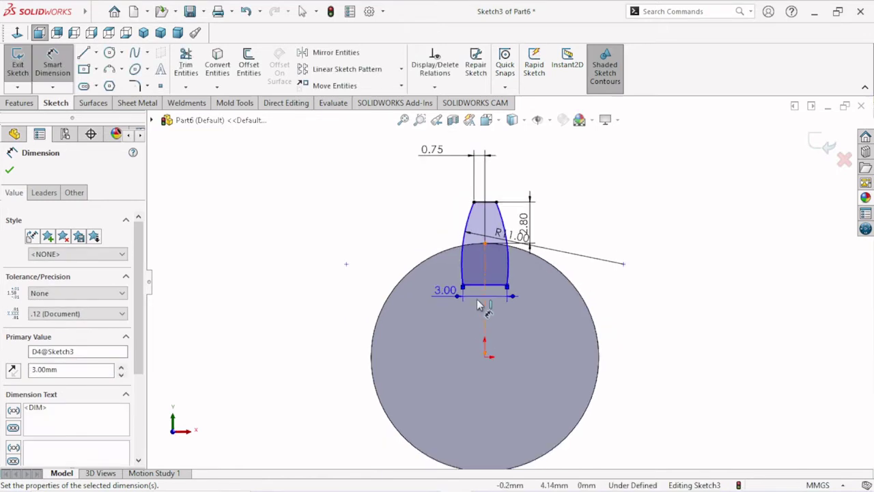
{"action": "scroll", "coordinate": [499, 258], "scroll_direction": "down", "scroll_amount": 1}
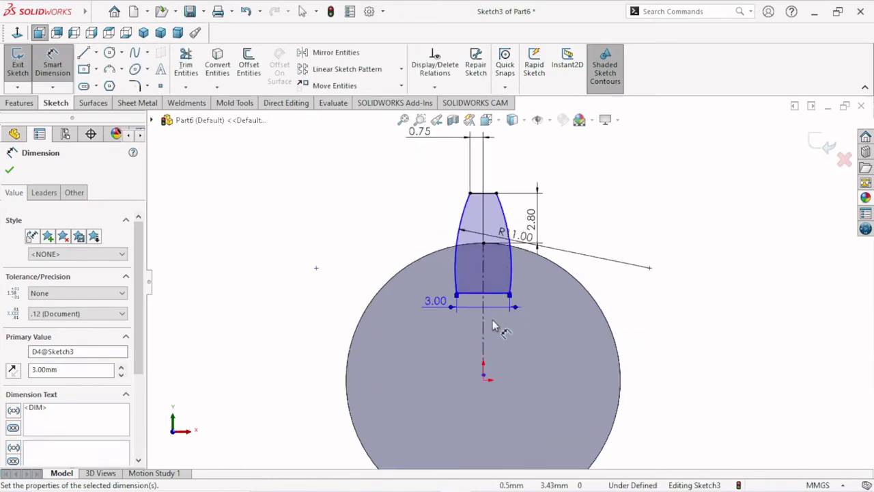
{"action": "scroll", "coordinate": [496, 322], "scroll_direction": "down", "scroll_amount": 1}
{"action": "scroll", "coordinate": [497, 321], "scroll_direction": "down", "scroll_amount": 1}
{"action": "scroll", "coordinate": [497, 321], "scroll_direction": "up", "scroll_amount": 1}
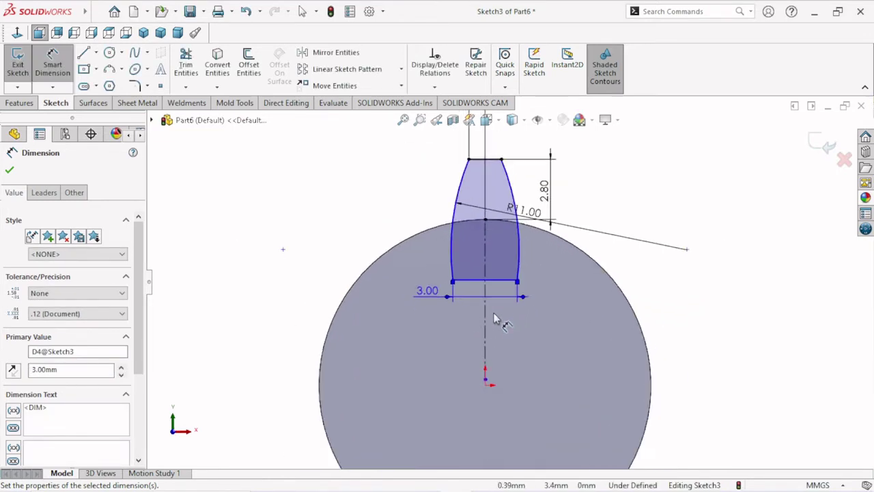
{"action": "middle_click_drag", "start_coordinate": [492, 268], "coordinate": [495, 275], "text": "ctrl"}
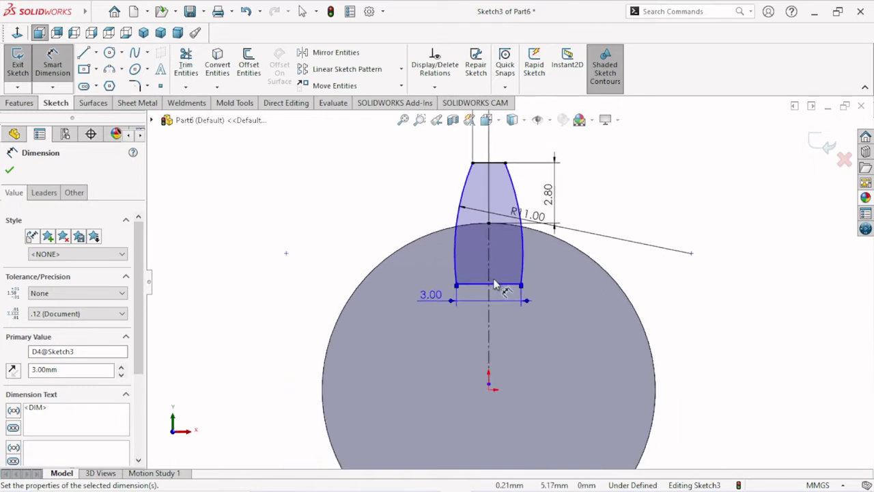
{"action": "middle_click_drag", "start_coordinate": [520, 301], "coordinate": [520, 315], "text": "ctrl"}
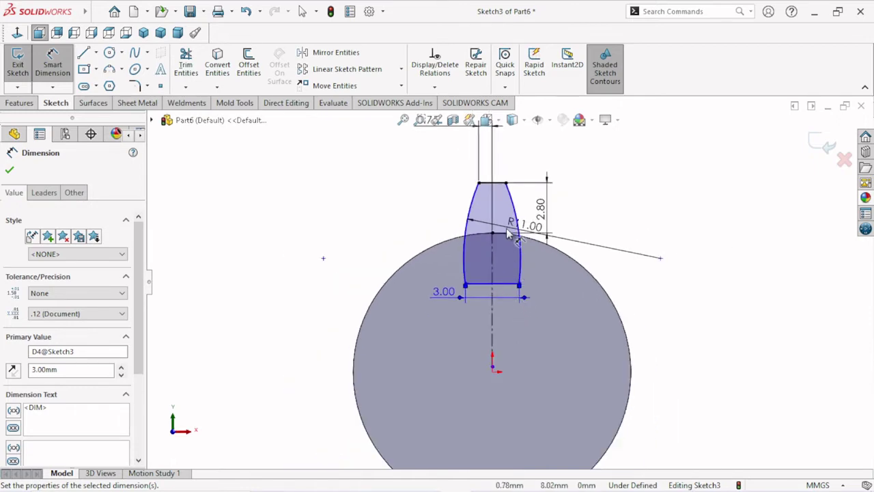
{"action": "left_click", "coordinate": [10, 170]}
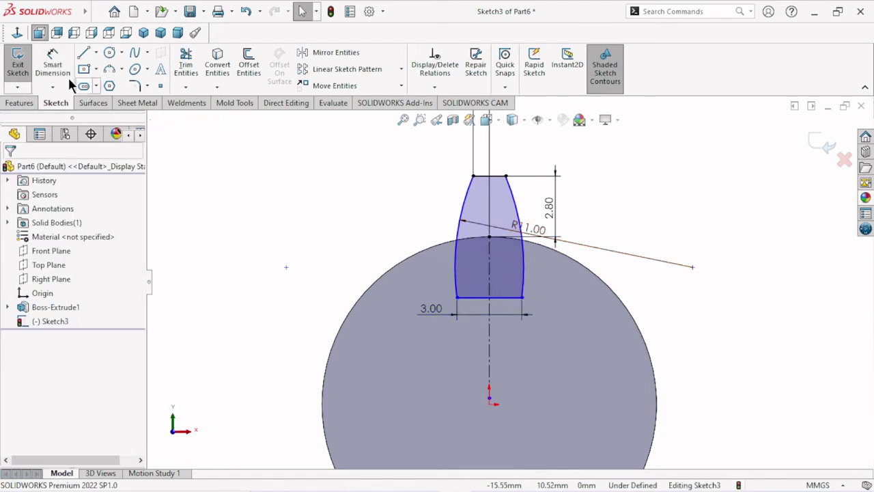
{"action": "right_click_drag", "start_coordinate": [499, 381], "coordinate": [511, 328]}
Dimension the tooth's base line from the origin, trying 12 mm and then undoing it
{"action": "left_click", "coordinate": [511, 298]}
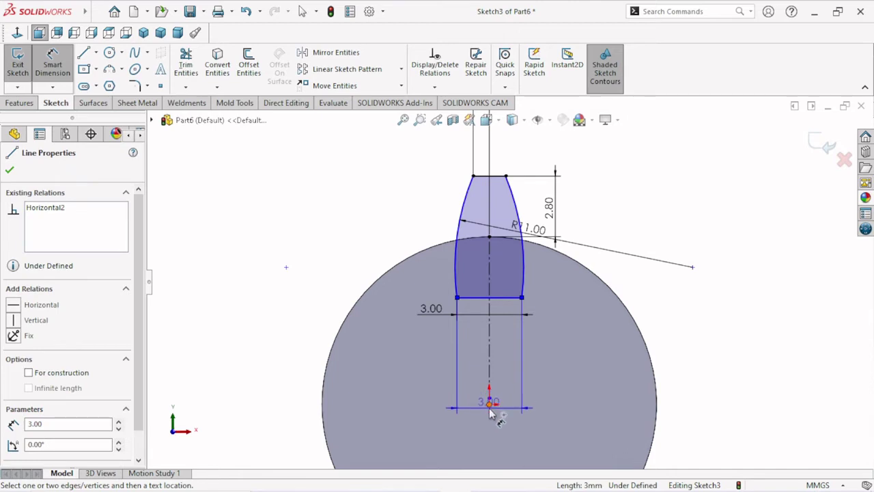
{"action": "left_click", "coordinate": [489, 405]}
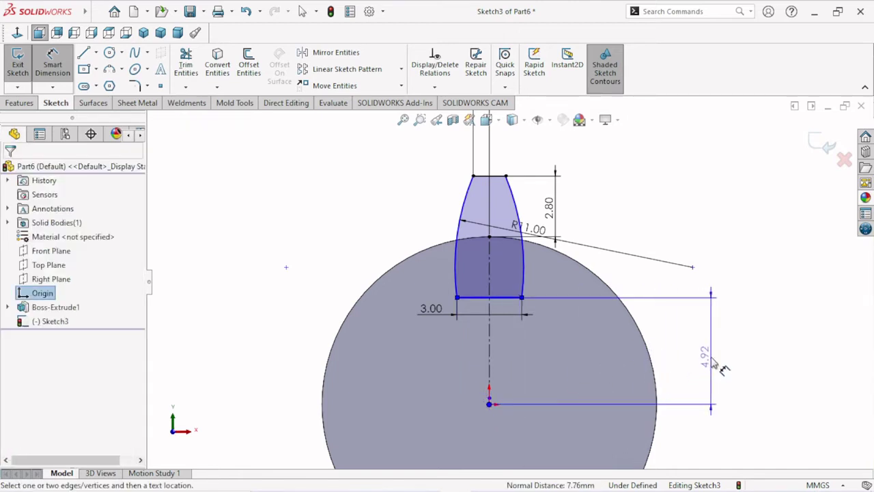
{"action": "left_click", "coordinate": [720, 366]}
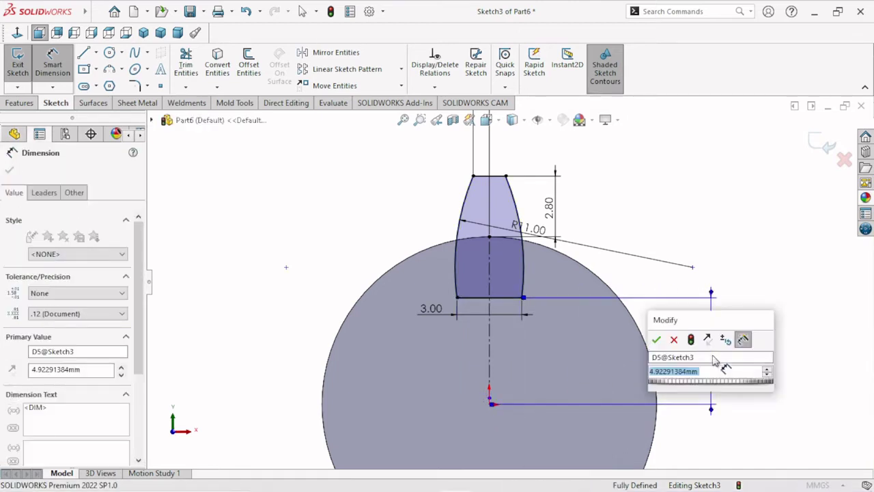
{"action": "key", "text": "f"}
{"action": "scroll", "coordinate": [532, 323], "scroll_direction": "down", "scroll_amount": 5}
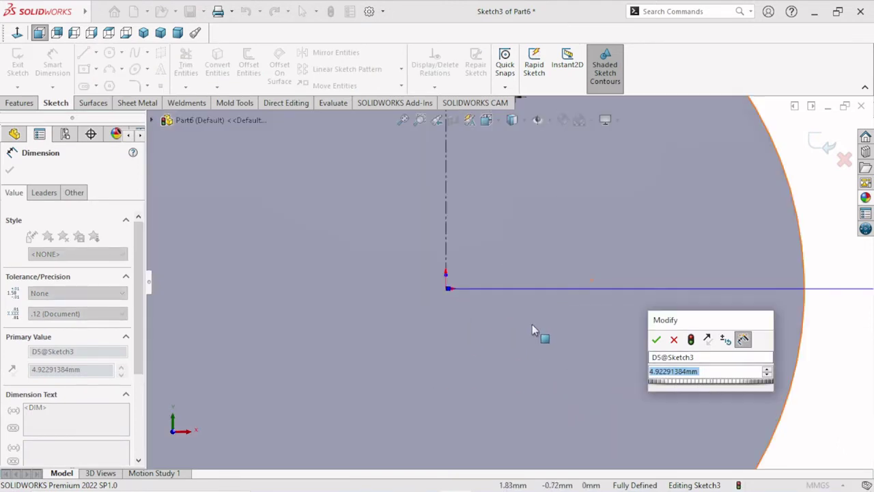
{"action": "scroll", "coordinate": [531, 323], "scroll_direction": "up", "scroll_amount": 5}
{"action": "scroll", "coordinate": [561, 227], "scroll_direction": "down", "scroll_amount": 1}
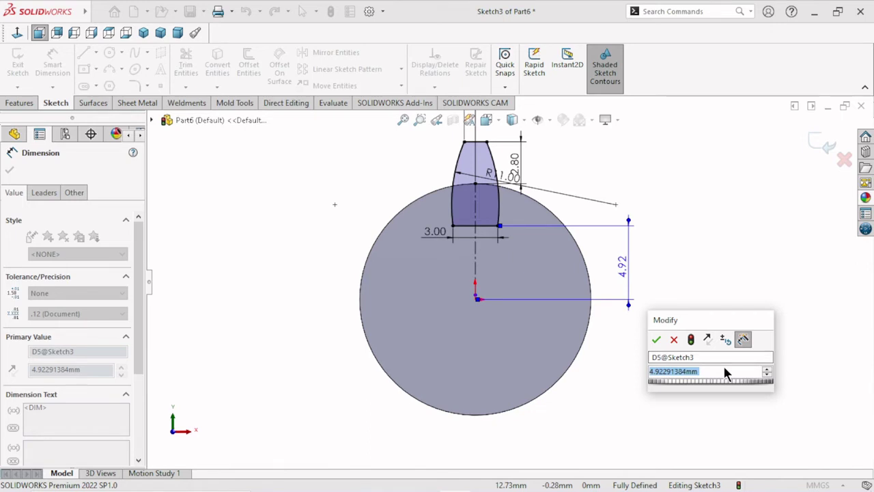
{"action": "type", "text": "5"}
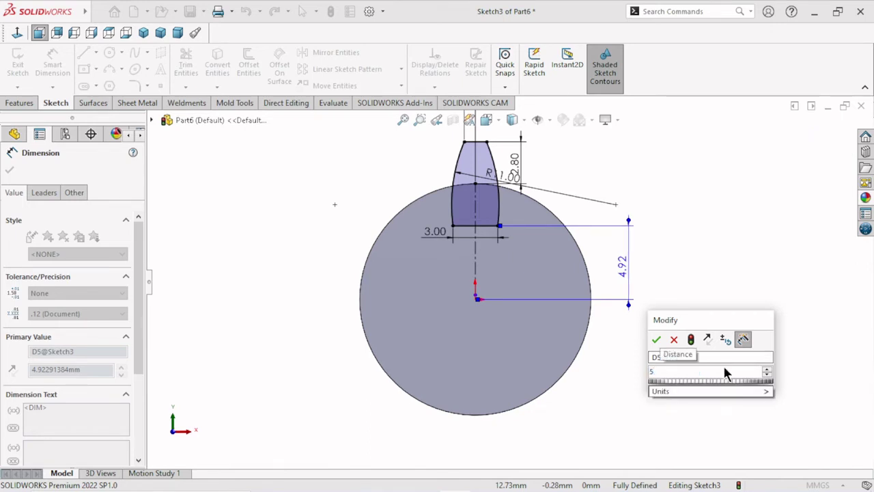
{"action": "key", "text": "BackSpace"}
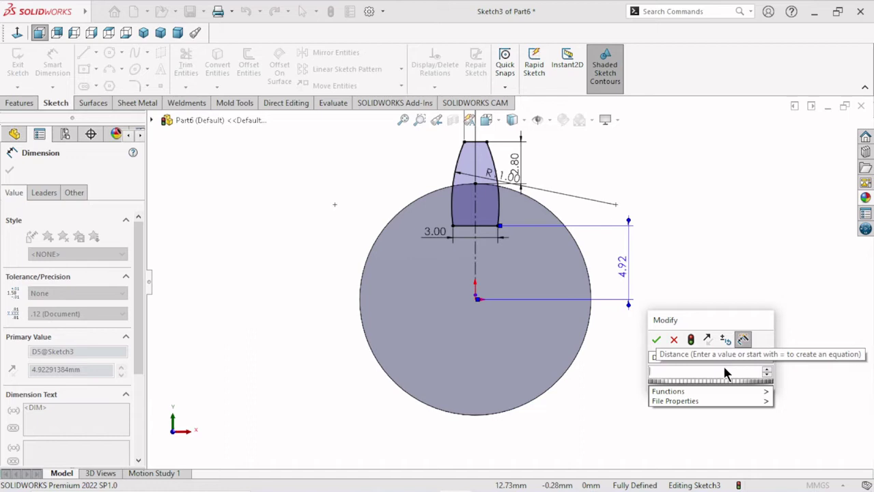
{"action": "type", "text": "12"}
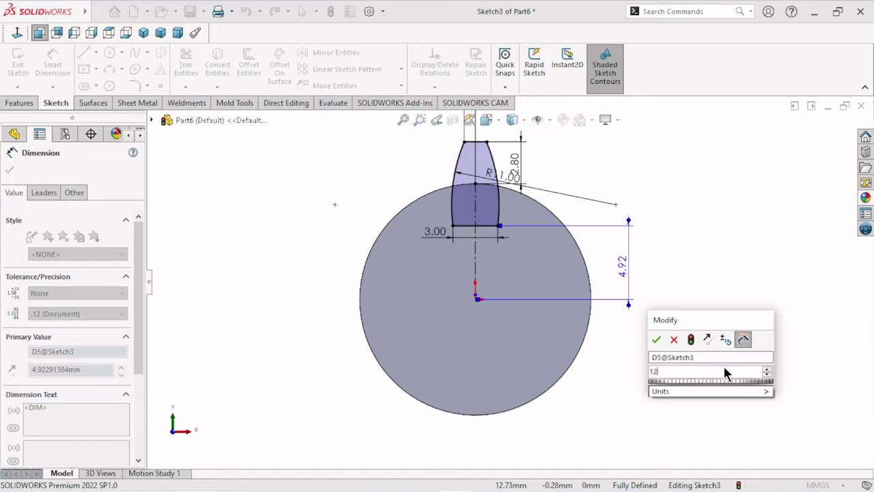
{"action": "left_click", "coordinate": [655, 340]}
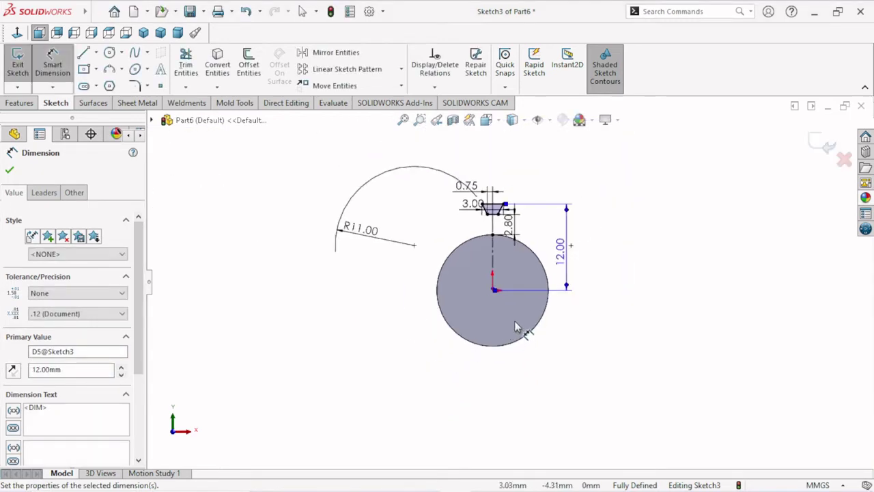
{"action": "left_click", "coordinate": [246, 11]}
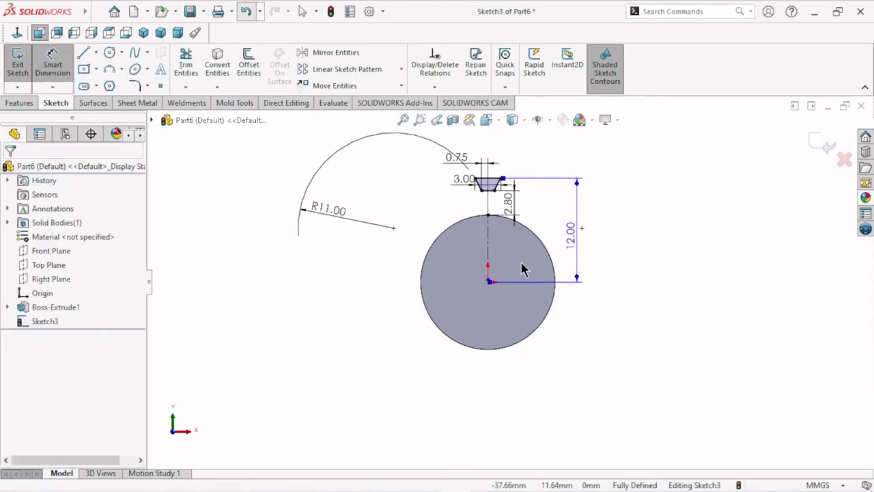
{"action": "scroll", "coordinate": [500, 262], "scroll_direction": "down", "scroll_amount": 2}
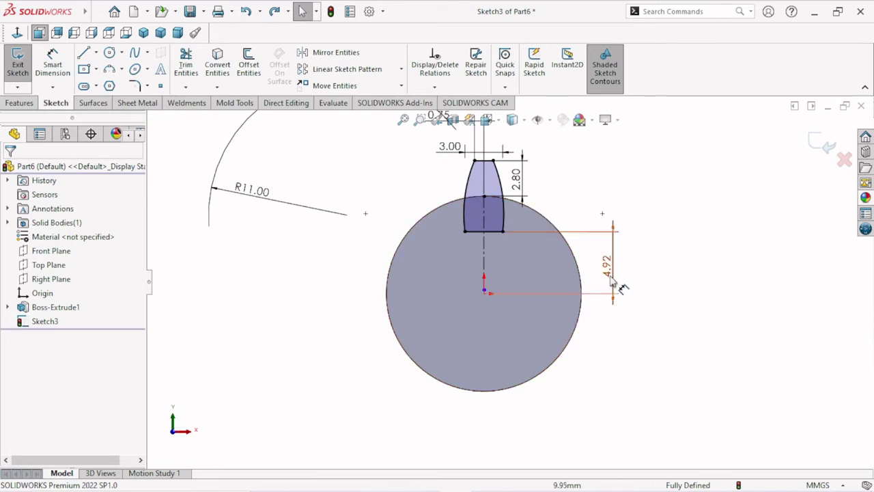
Change the centre-to-tooth-base dimension from 4.92 to 6.5 mm
{"action": "double_click", "coordinate": [610, 265]}
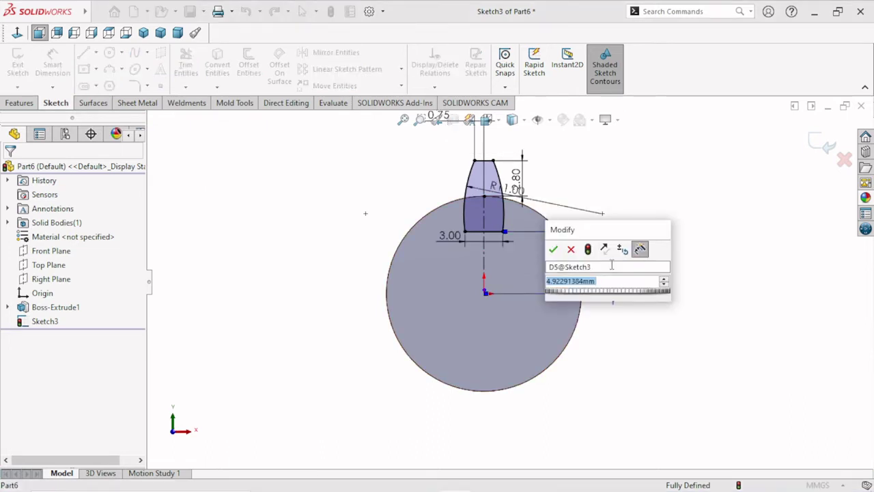
{"action": "type", "text": "5.5"}
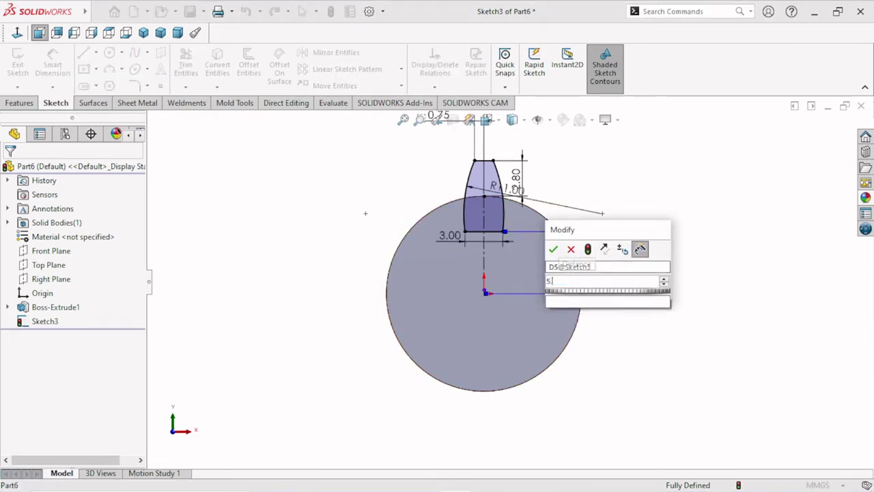
{"action": "key", "text": "BackSpace"}
{"action": "key", "text": "BackSpace"}
{"action": "key", "text": "BackSpace"}
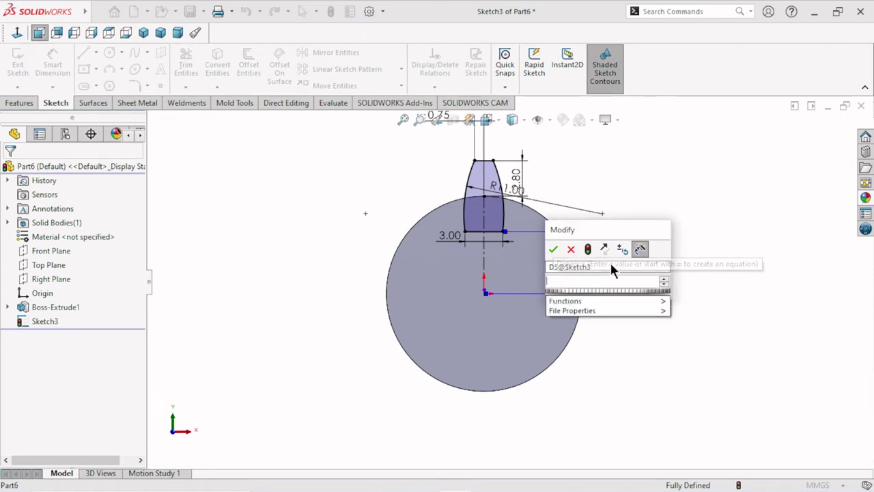
{"action": "type", "text": "6.5"}
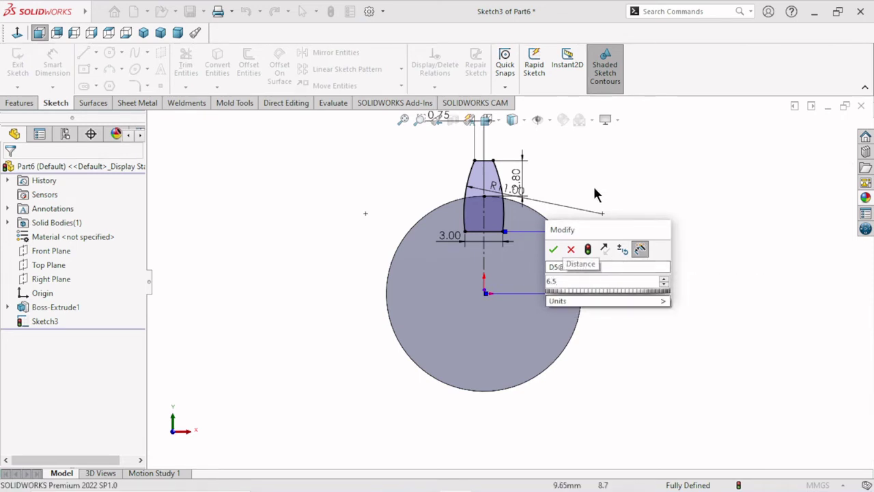
{"action": "left_click", "coordinate": [552, 254]}
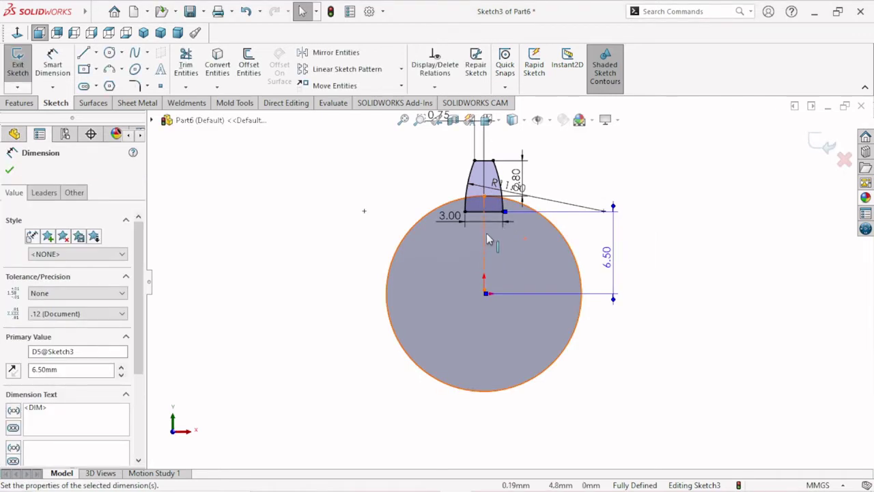
{"action": "scroll", "coordinate": [487, 233], "scroll_direction": "down", "scroll_amount": 2}
{"action": "scroll", "coordinate": [526, 257], "scroll_direction": "up", "scroll_amount": 4}
{"action": "scroll", "coordinate": [508, 261], "scroll_direction": "down", "scroll_amount": 1}
{"action": "scroll", "coordinate": [501, 265], "scroll_direction": "down", "scroll_amount": 1}
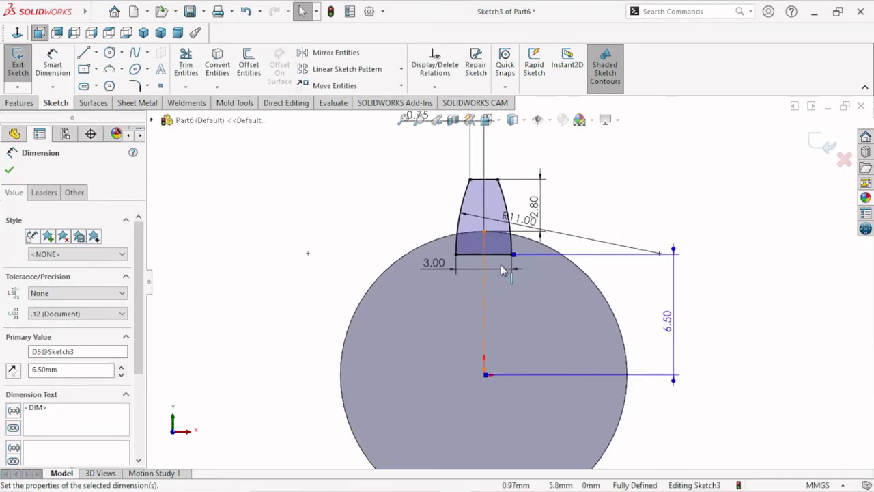
{"action": "scroll", "coordinate": [496, 268], "scroll_direction": "down", "scroll_amount": 1}
{"action": "scroll", "coordinate": [497, 269], "scroll_direction": "up", "scroll_amount": 5}
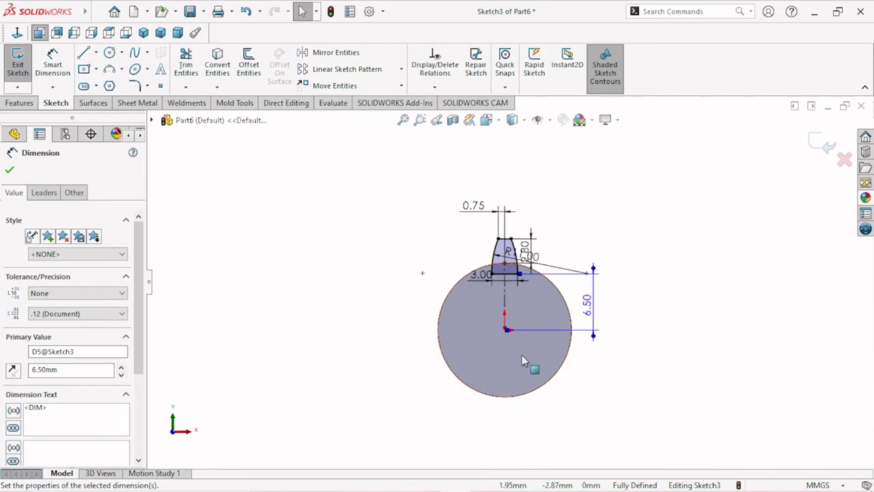
{"action": "scroll", "coordinate": [523, 338], "scroll_direction": "down", "scroll_amount": 1}
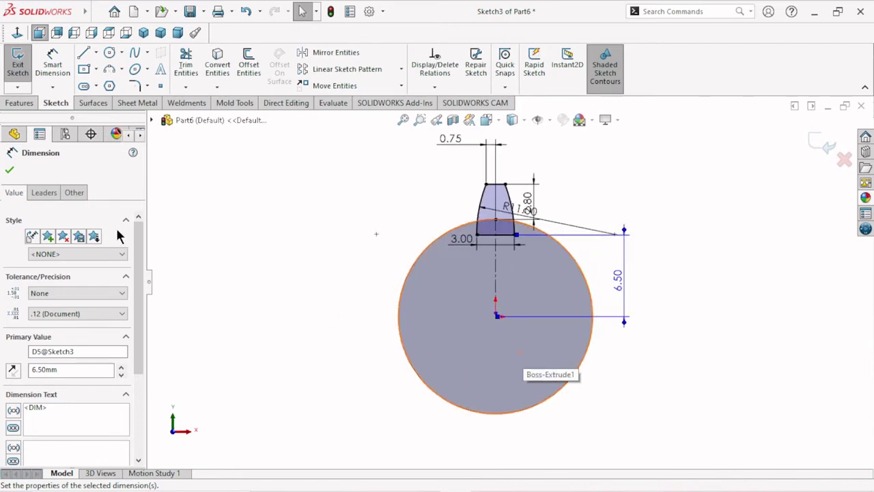
Round the tooth's top left and top right corners with 0.50 mm sketch fillets
{"action": "left_click", "coordinate": [10, 170]}
{"action": "left_click", "coordinate": [134, 86]}
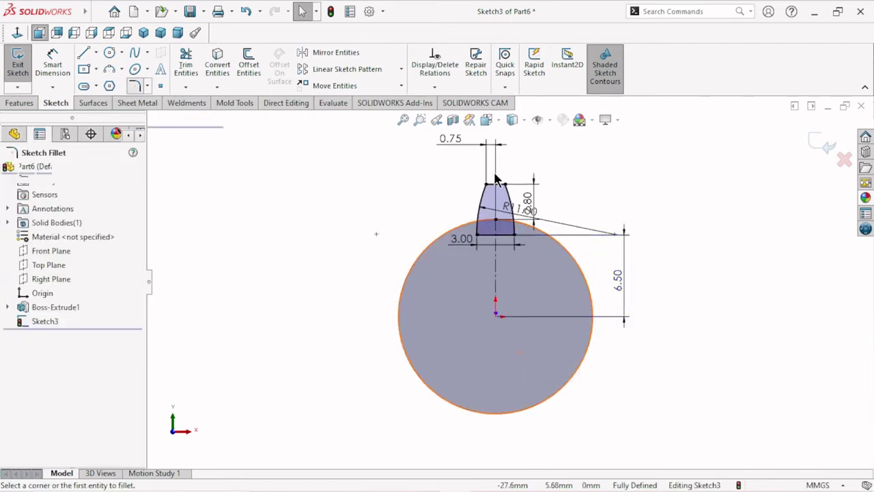
{"action": "scroll", "coordinate": [509, 202], "scroll_direction": "down", "scroll_amount": 1}
{"action": "scroll", "coordinate": [498, 164], "scroll_direction": "down", "scroll_amount": 4}
{"action": "left_click", "coordinate": [467, 227]}
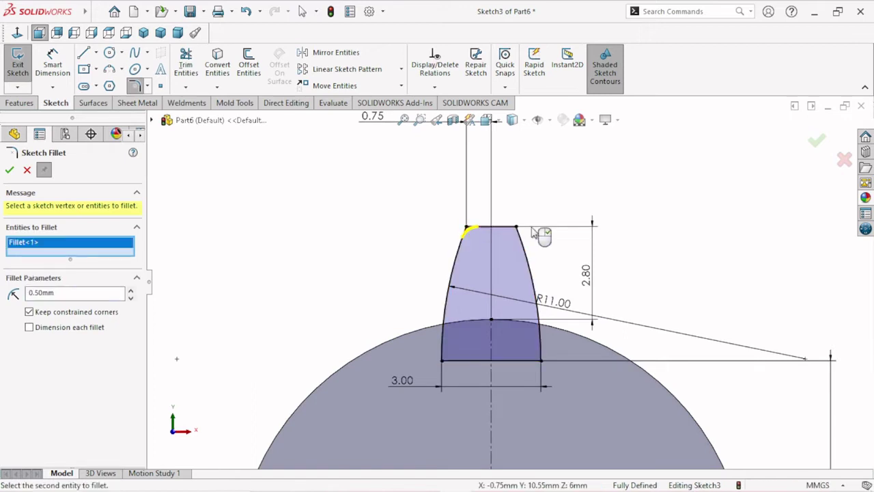
{"action": "left_click", "coordinate": [517, 226]}
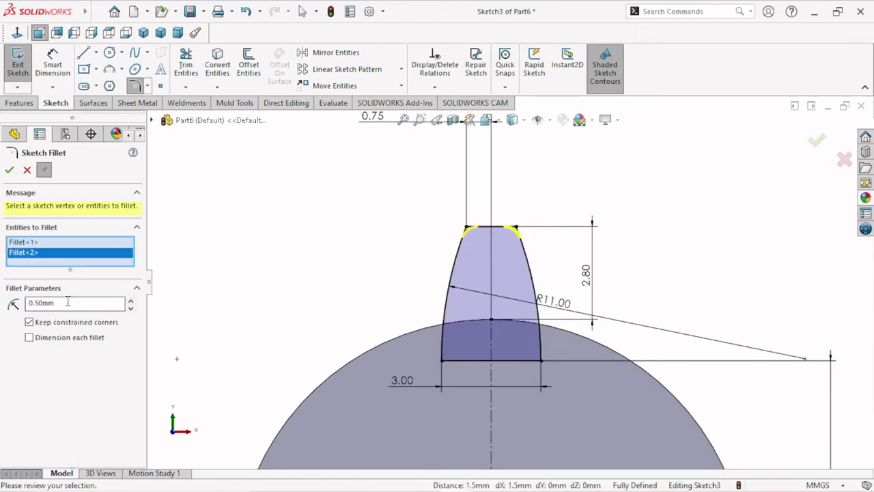
{"action": "left_click", "coordinate": [8, 171]}
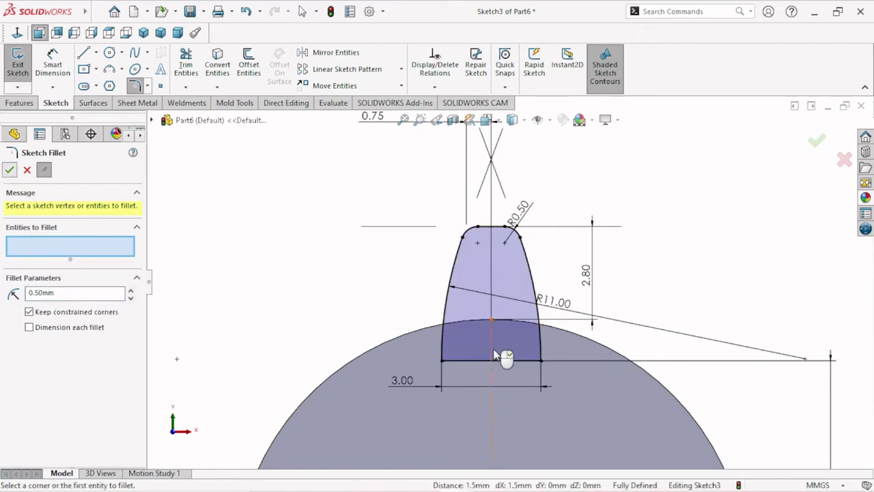
{"action": "scroll", "coordinate": [505, 355], "scroll_direction": "up", "scroll_amount": 6}
{"action": "scroll", "coordinate": [505, 335], "scroll_direction": "down", "scroll_amount": 1}
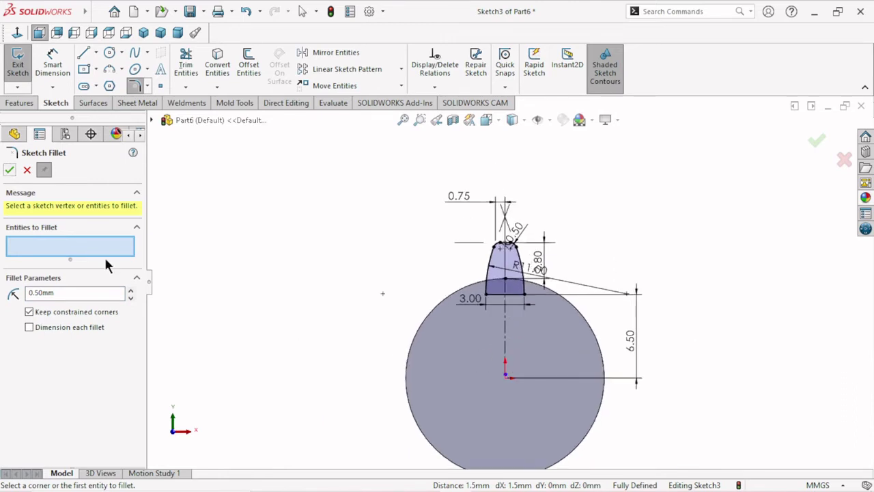
{"action": "left_click", "coordinate": [18, 103]}
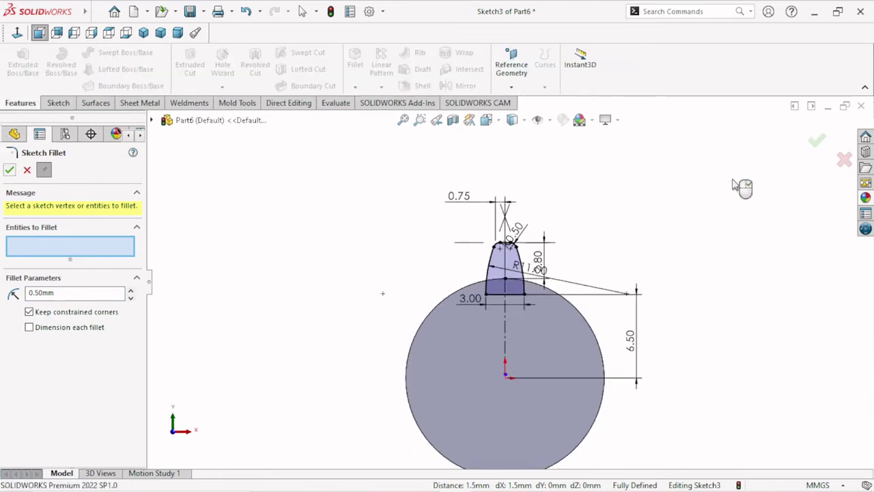
Extrude the filleted tooth profile Up To Surface on the disc's flat face, creating Boss-Extrude2
{"action": "left_click", "coordinate": [12, 170]}
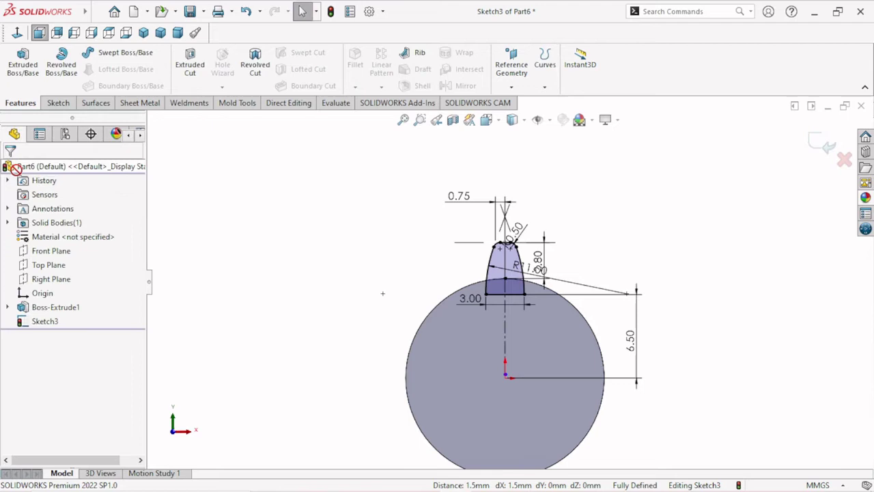
{"action": "left_click", "coordinate": [21, 77]}
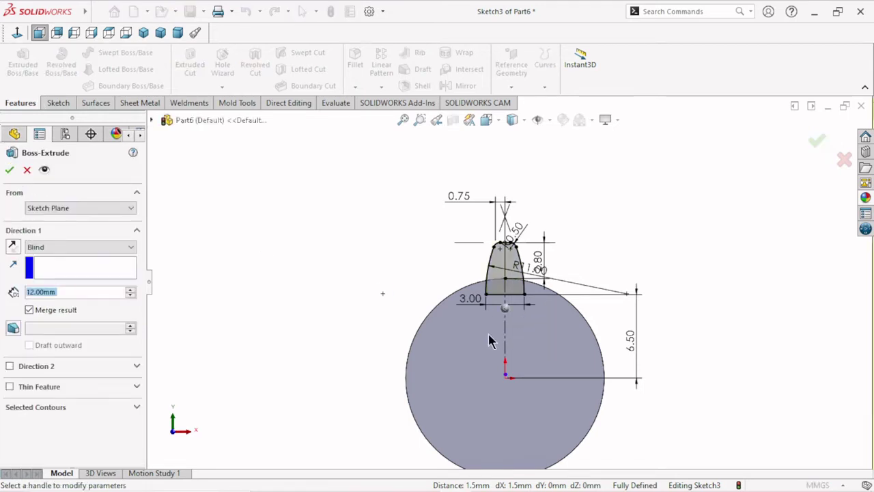
{"action": "left_click", "coordinate": [85, 246]}
{"action": "left_click", "coordinate": [81, 284]}
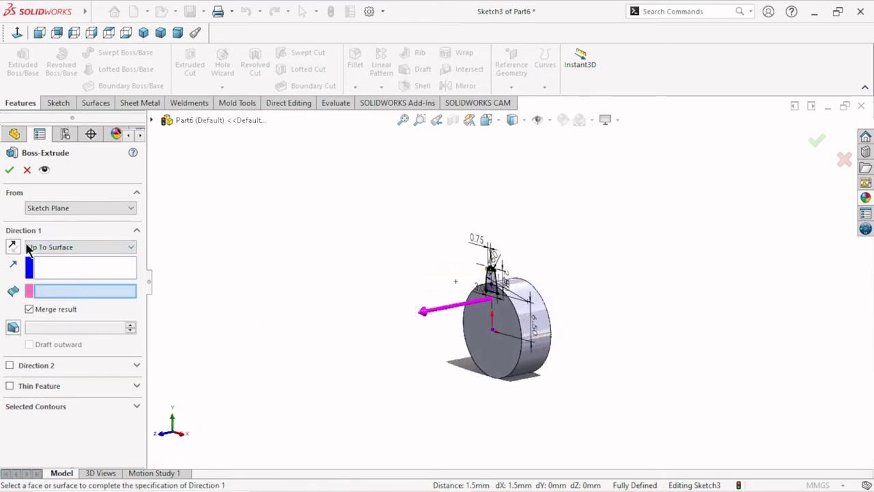
{"action": "scroll", "coordinate": [681, 307], "scroll_direction": "up", "scroll_amount": 3}
{"action": "middle_click_drag", "start_coordinate": [681, 307], "coordinate": [532, 338]}
{"action": "scroll", "coordinate": [532, 334], "scroll_direction": "down", "scroll_amount": 5}
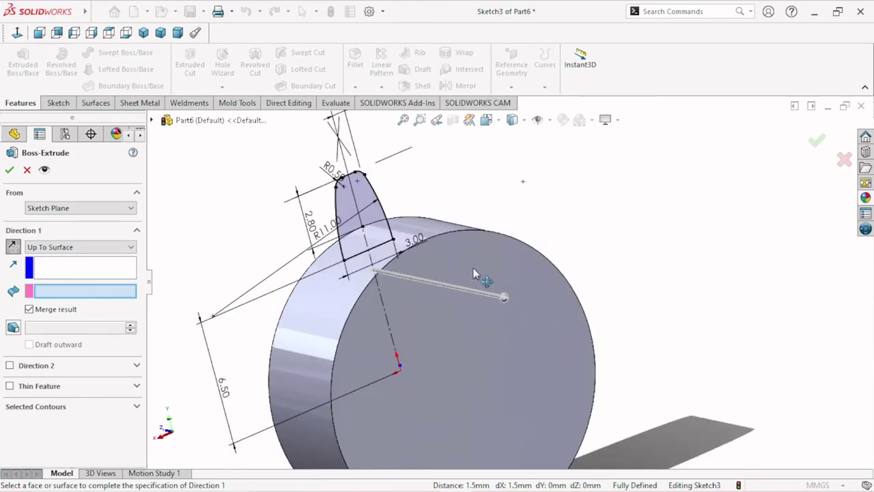
{"action": "left_click", "coordinate": [475, 274]}
{"action": "scroll", "coordinate": [628, 322], "scroll_direction": "up", "scroll_amount": 3}
{"action": "middle_click_drag", "start_coordinate": [674, 327], "coordinate": [703, 292]}
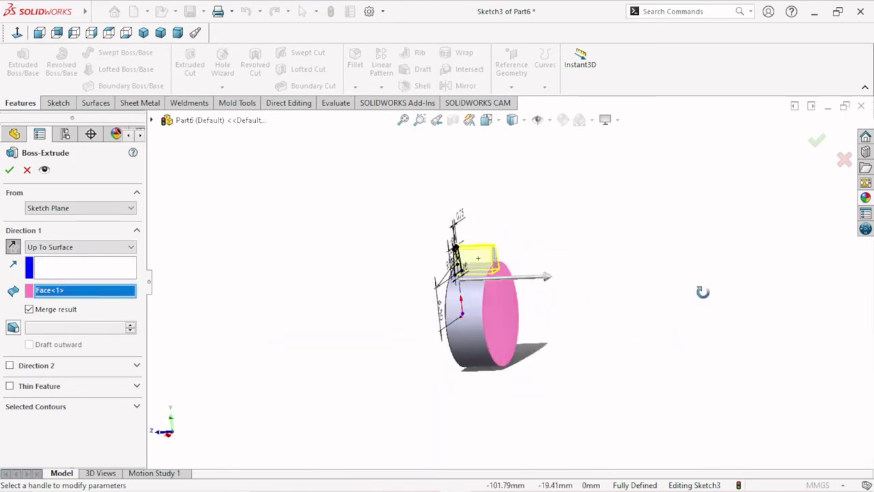
{"action": "left_click", "coordinate": [11, 171]}
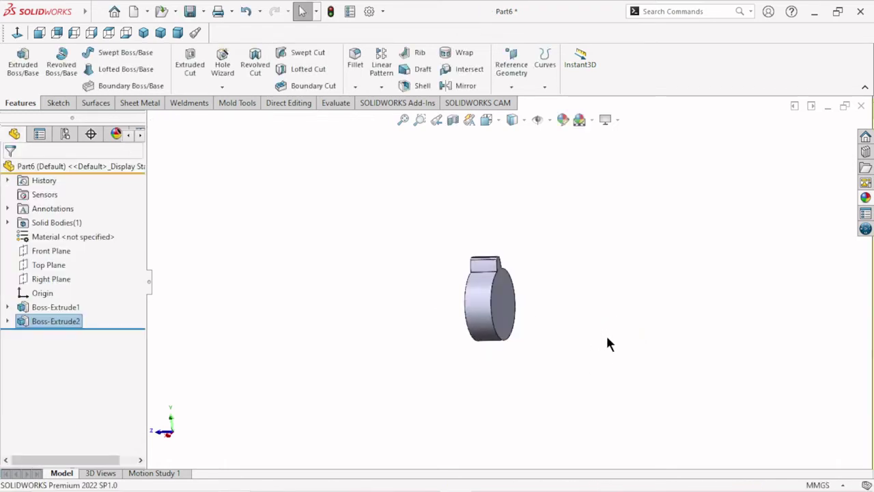
{"action": "mouse_move", "coordinate": [536, 347]}
{"action": "middle_mouse_down"}
{"action": "mouse_move", "coordinate": [488, 307]}
{"action": "mouse_move", "coordinate": [578, 195]}
{"action": "mouse_move", "coordinate": [627, 276]}
{"action": "mouse_move", "coordinate": [616, 263]}
{"action": "mouse_move", "coordinate": [666, 237]}
{"action": "mouse_move", "coordinate": [664, 221]}
{"action": "mouse_move", "coordinate": [639, 244]}
{"action": "middle_mouse_up"}
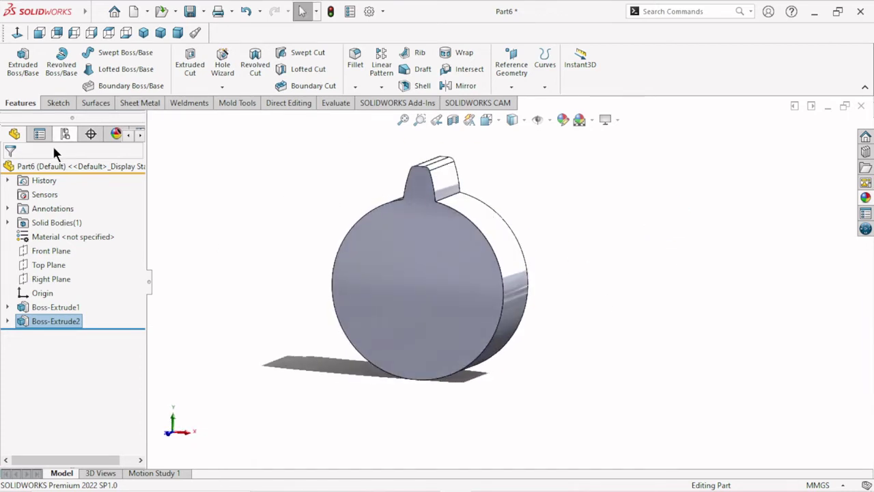
Start a circular pattern of Boss-Extrude2 around the disc's cylindrical face
{"action": "left_click", "coordinate": [376, 87]}
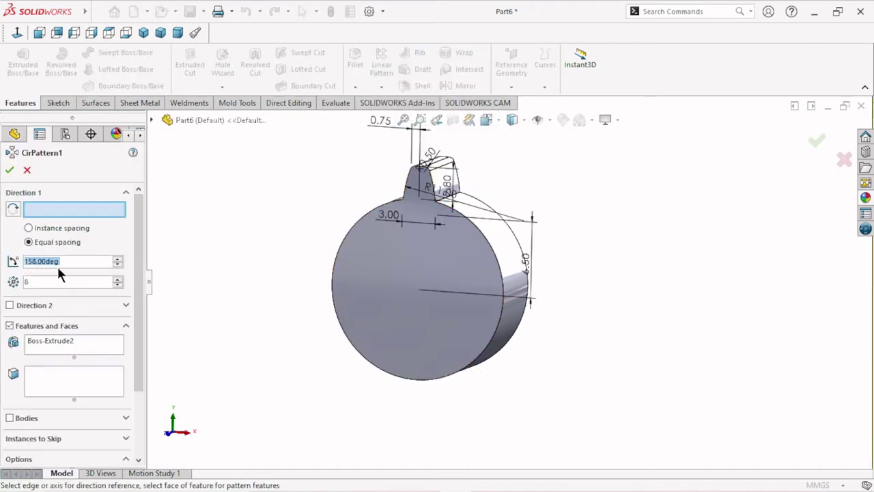
{"action": "left_click", "coordinate": [511, 320]}
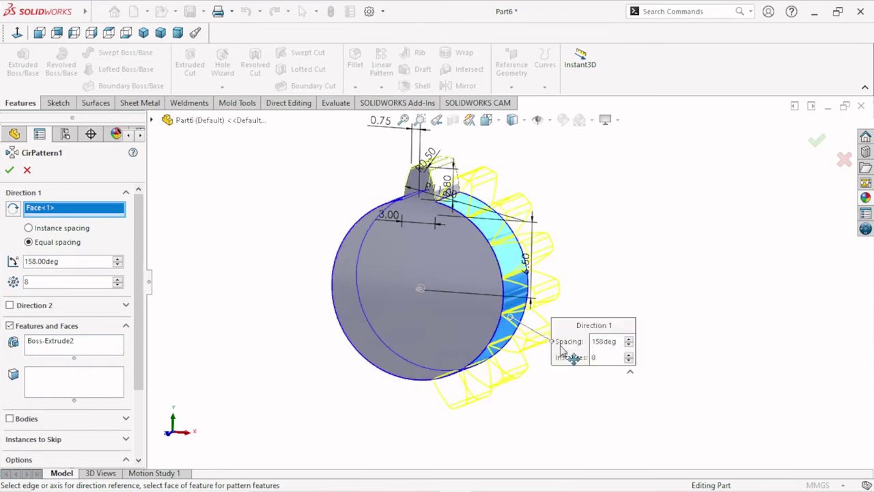
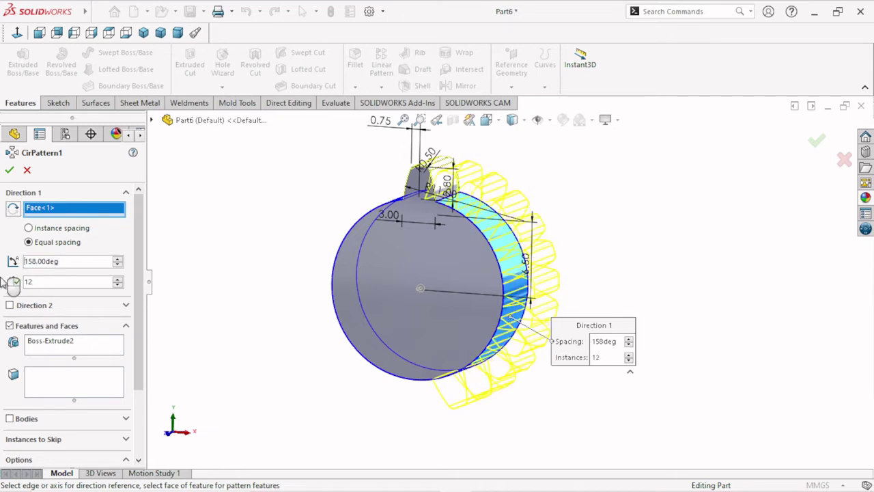
Spread the circular tooth pattern equally over 360° with 12 instances and confirm it
{"action": "double_click", "coordinate": [66, 262]}
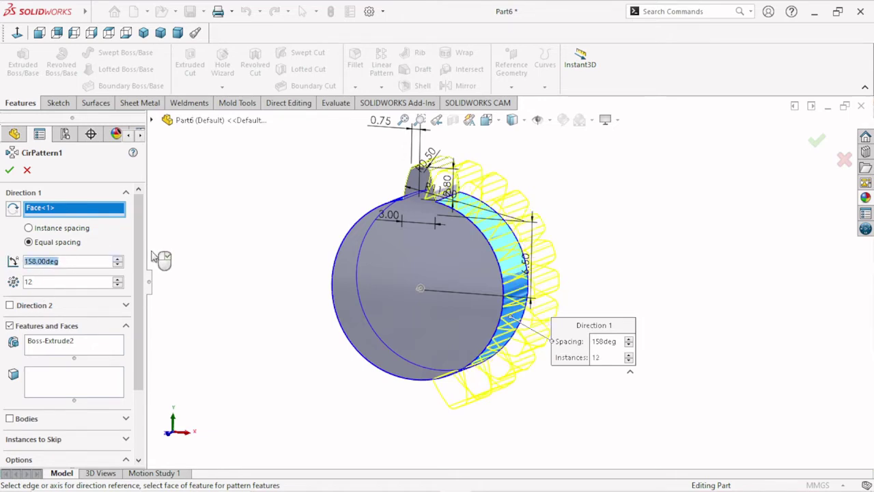
{"action": "type", "text": "360"}
{"action": "key", "text": "Return"}
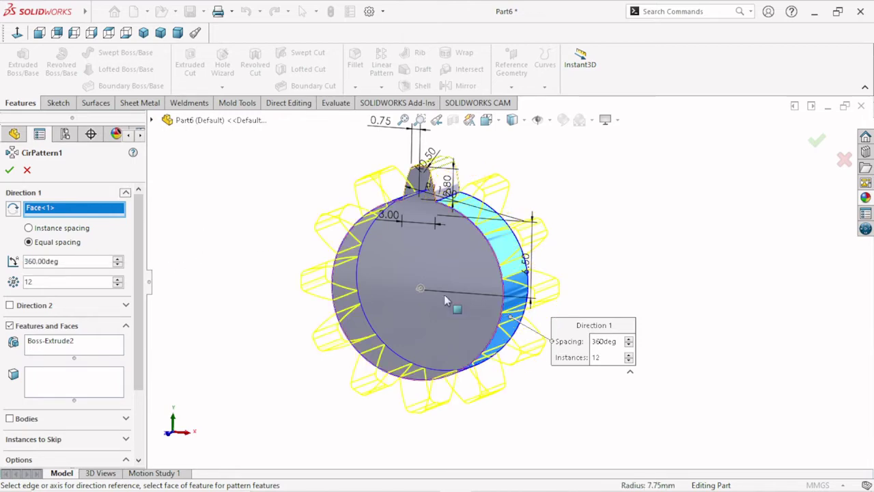
{"action": "mouse_move", "coordinate": [629, 312]}
{"action": "middle_mouse_down"}
{"action": "mouse_move", "coordinate": [660, 241]}
{"action": "mouse_move", "coordinate": [638, 276]}
{"action": "mouse_move", "coordinate": [646, 289]}
{"action": "middle_mouse_up"}
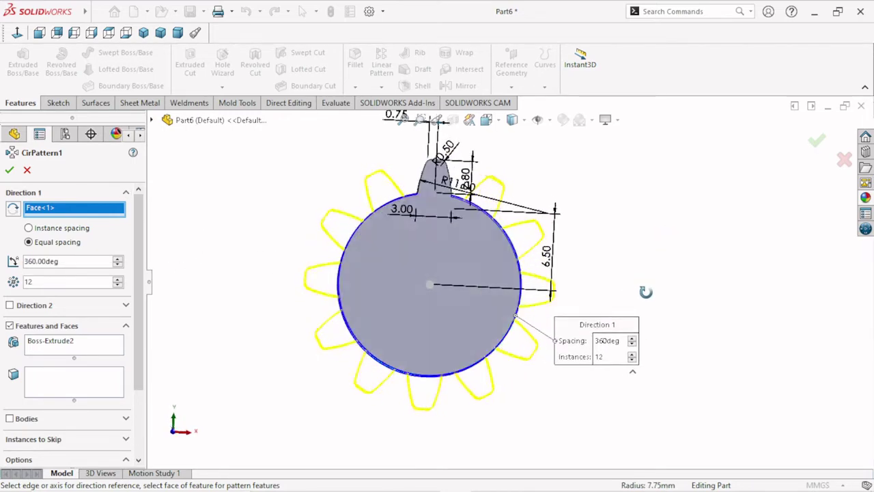
{"action": "left_click", "coordinate": [10, 172]}
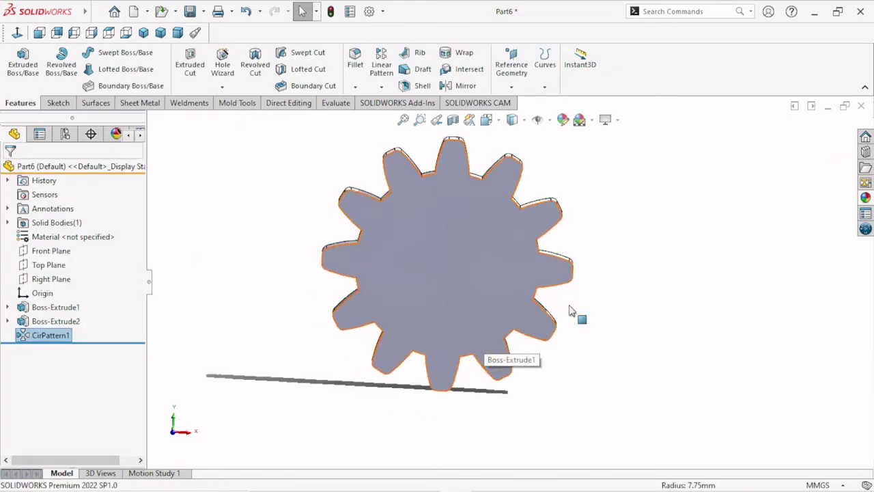
Show the gear in isometric view and select its front face
{"action": "mouse_move", "coordinate": [571, 308]}
{"action": "middle_mouse_down"}
{"action": "mouse_move", "coordinate": [633, 230]}
{"action": "mouse_move", "coordinate": [568, 285]}
{"action": "mouse_move", "coordinate": [644, 314]}
{"action": "mouse_move", "coordinate": [649, 307]}
{"action": "middle_mouse_up"}
{"action": "scroll", "coordinate": [546, 222], "scroll_direction": "down", "scroll_amount": 3}
{"action": "scroll", "coordinate": [545, 243], "scroll_direction": "up", "scroll_amount": 2}
{"action": "mouse_move", "coordinate": [545, 248]}
{"action": "middle_mouse_down"}
{"action": "mouse_move", "coordinate": [653, 263]}
{"action": "mouse_move", "coordinate": [662, 200]}
{"action": "mouse_move", "coordinate": [568, 170]}
{"action": "mouse_move", "coordinate": [634, 248]}
{"action": "mouse_move", "coordinate": [650, 338]}
{"action": "middle_mouse_up"}
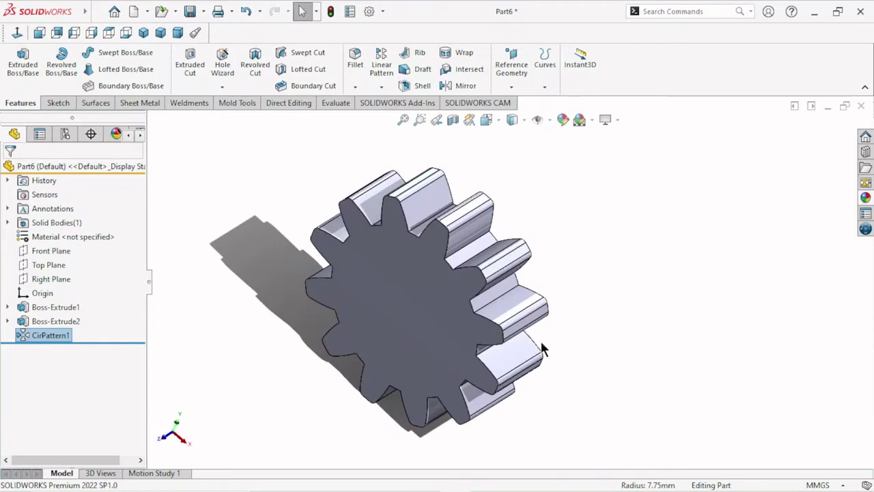
{"action": "scroll", "coordinate": [541, 344], "scroll_direction": "up", "scroll_amount": 2}
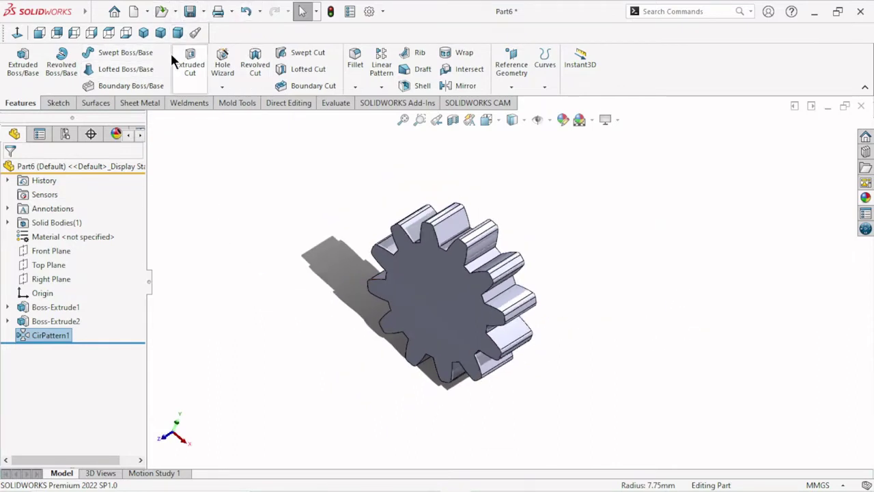
{"action": "left_click", "coordinate": [144, 34]}
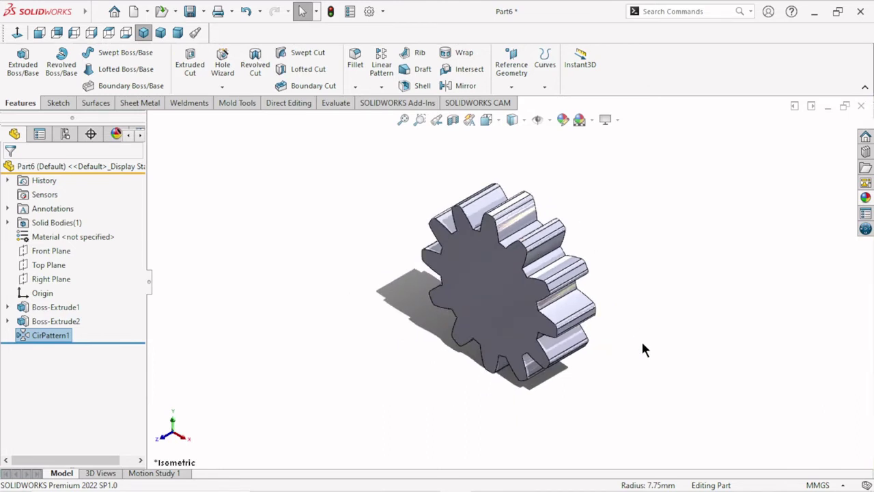
{"action": "scroll", "coordinate": [648, 339], "scroll_direction": "down", "scroll_amount": 1}
{"action": "middle_click_drag", "start_coordinate": [648, 332], "coordinate": [524, 283]}
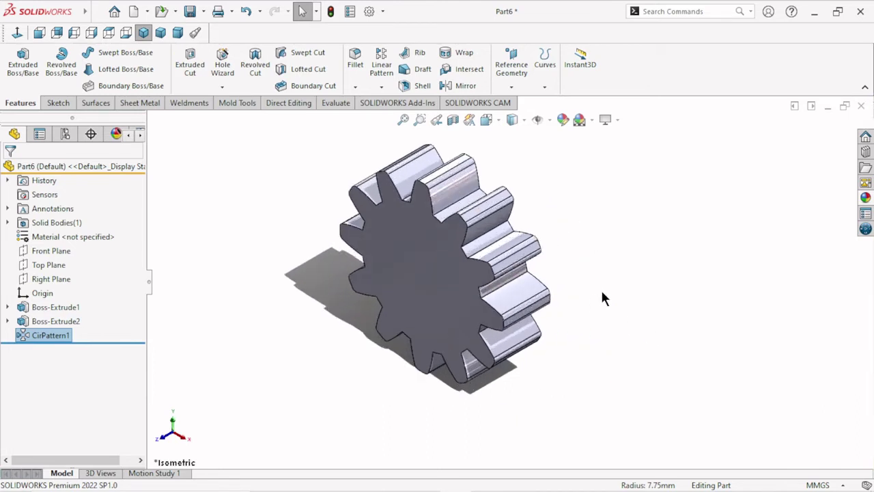
{"action": "left_click", "coordinate": [505, 272]}
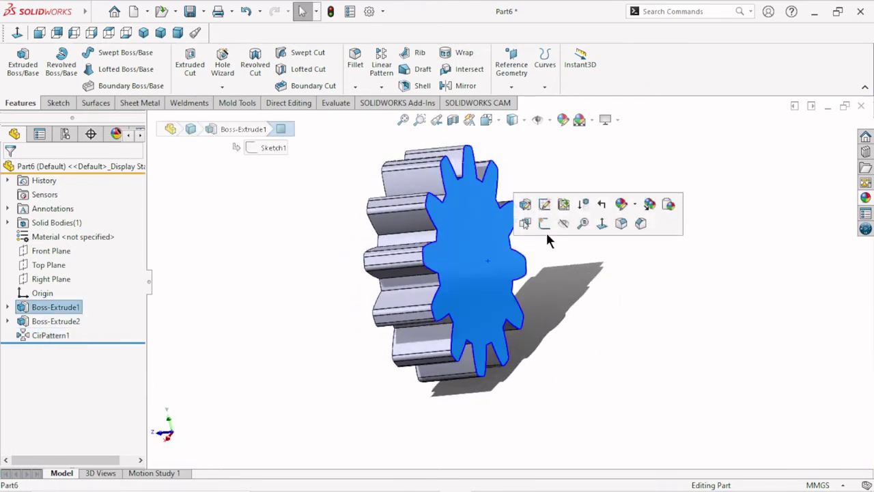
Sketch a circle centred on the origin on the gear's front face, viewed Normal To
{"action": "left_click", "coordinate": [544, 203]}
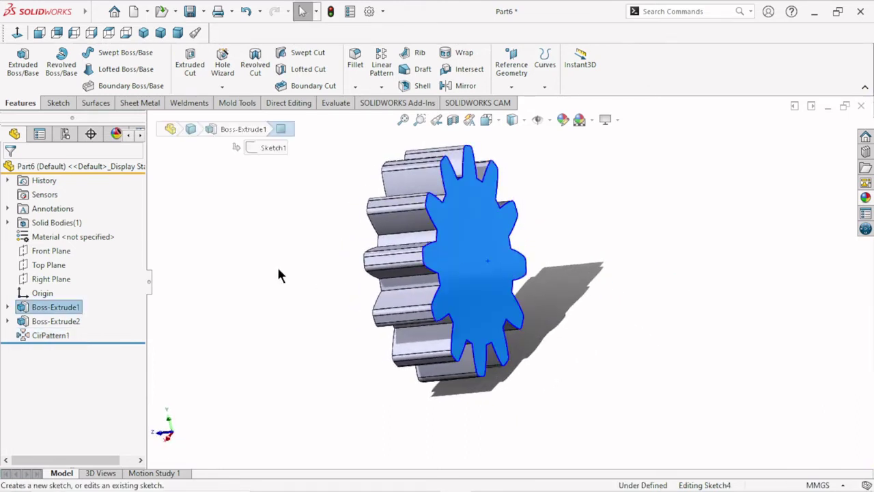
{"action": "left_click", "coordinate": [24, 38]}
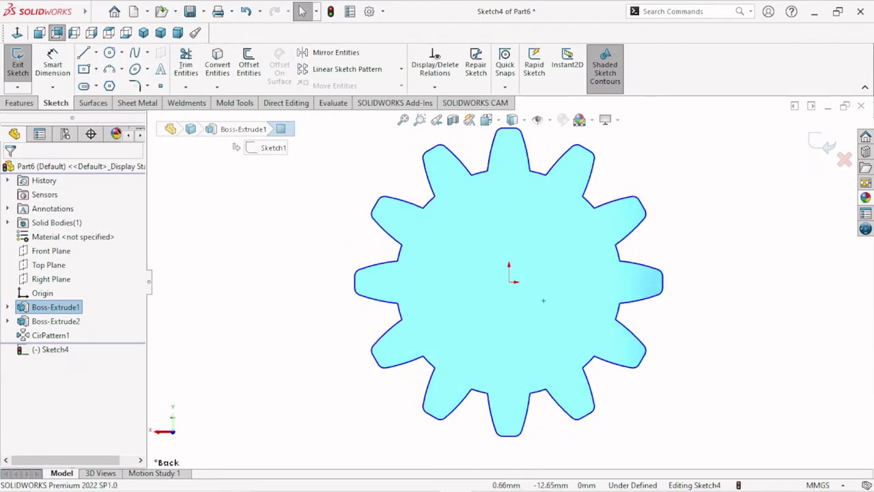
{"action": "key", "text": "Escape"}
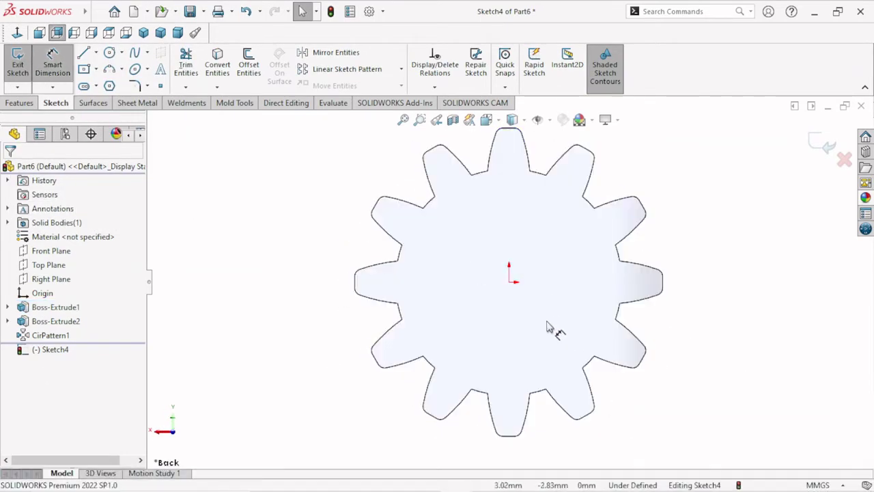
{"action": "left_click", "coordinate": [109, 53]}
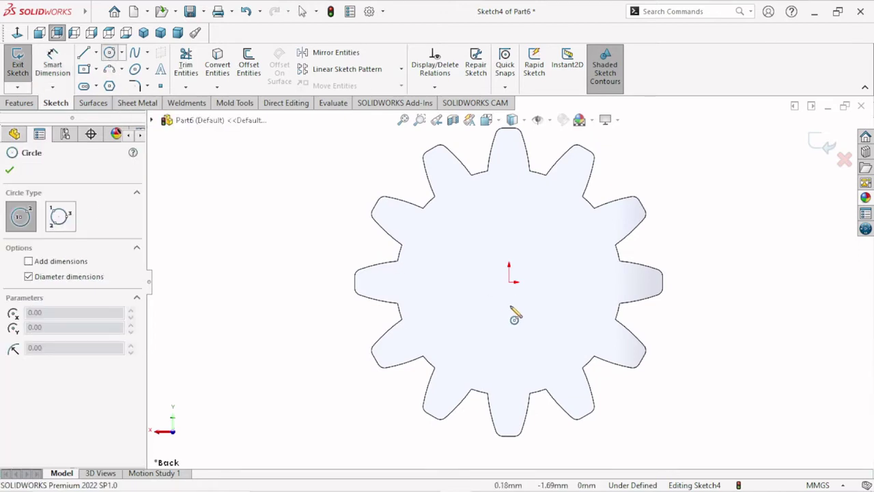
{"action": "left_click", "coordinate": [509, 280]}
{"action": "left_click", "coordinate": [436, 266]}
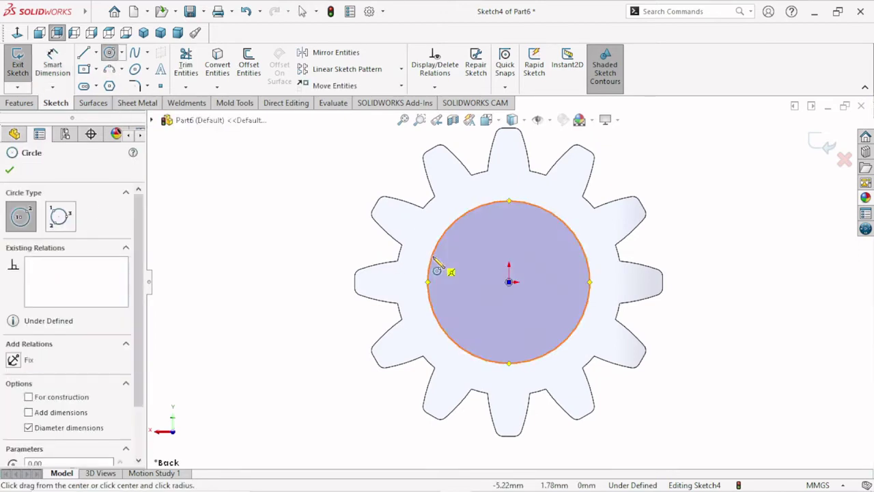
{"action": "right_click", "coordinate": [257, 262]}
{"action": "left_click", "coordinate": [282, 262]}
Dimension the circle to a 10 mm diameter
{"action": "left_click", "coordinate": [61, 68]}
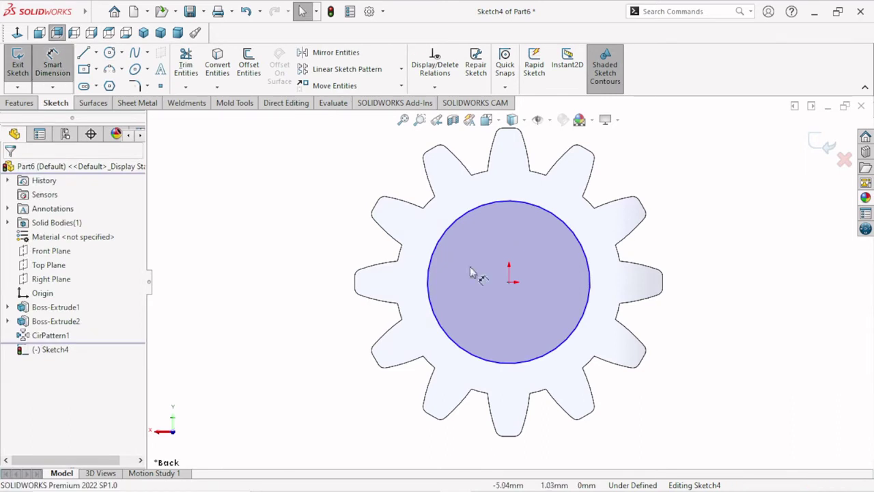
{"action": "left_click", "coordinate": [429, 285]}
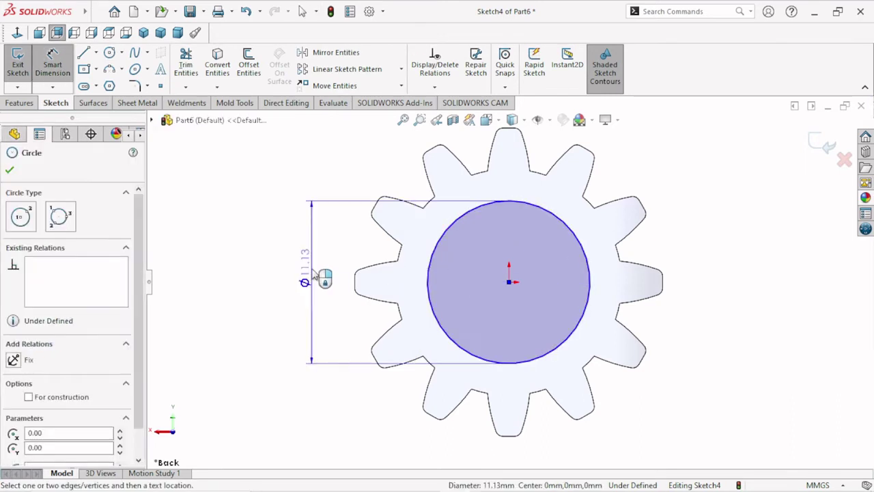
{"action": "left_click", "coordinate": [319, 275]}
{"action": "left_click", "coordinate": [316, 270]}
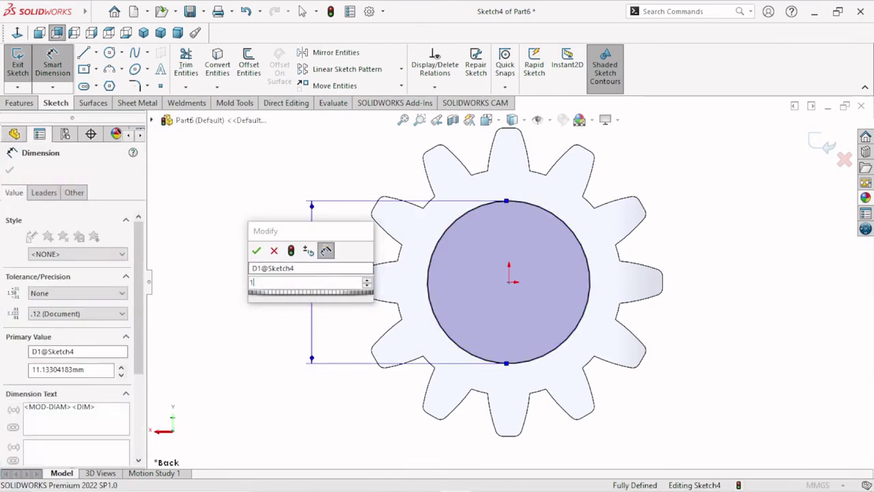
{"action": "type", "text": "10"}
{"action": "left_click", "coordinate": [257, 252]}
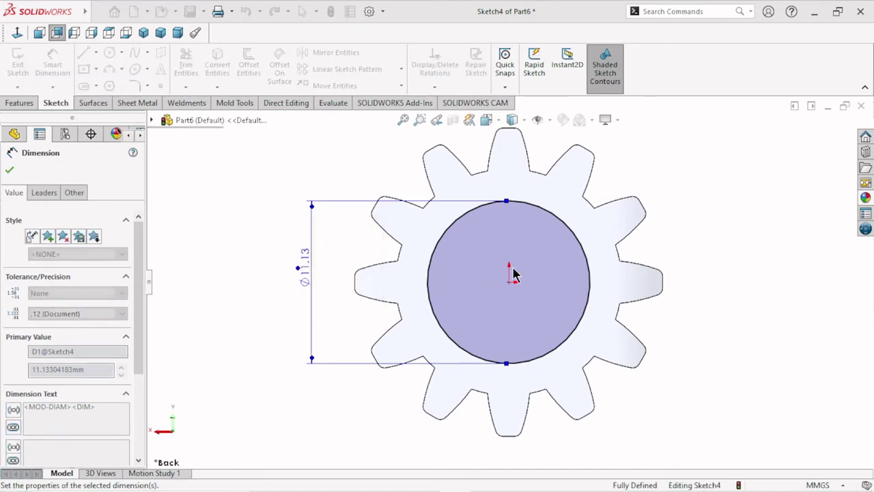
{"action": "left_click", "coordinate": [9, 173]}
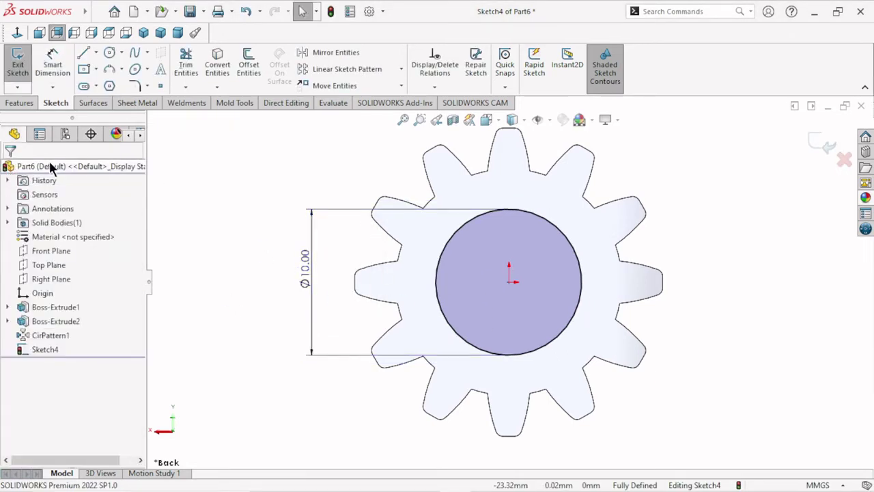
Extrude the circle Blind 10 mm to form the hub
{"action": "left_click", "coordinate": [18, 104]}
{"action": "left_click", "coordinate": [24, 65]}
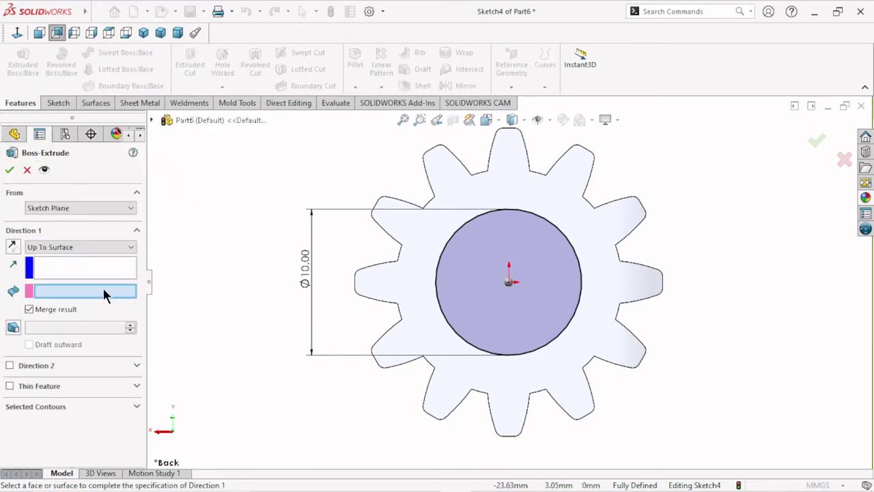
{"action": "left_click", "coordinate": [66, 250]}
{"action": "left_click", "coordinate": [41, 257]}
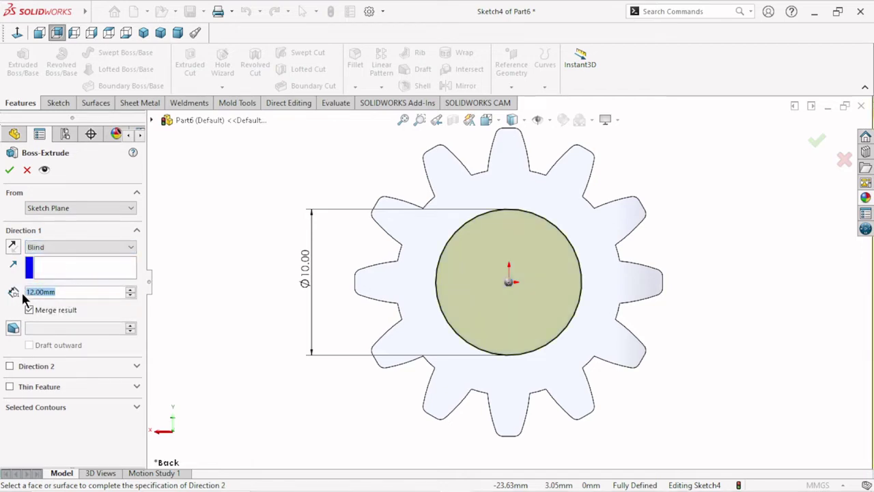
{"action": "type", "text": "10"}
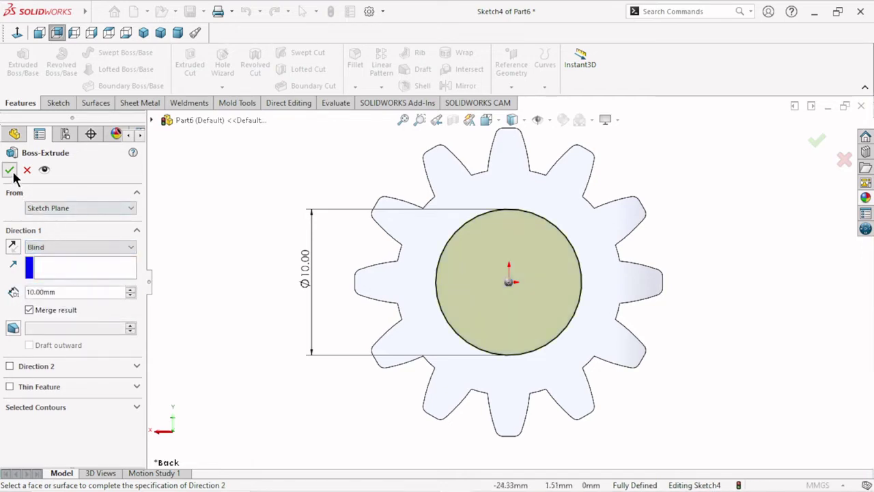
{"action": "left_click", "coordinate": [13, 173]}
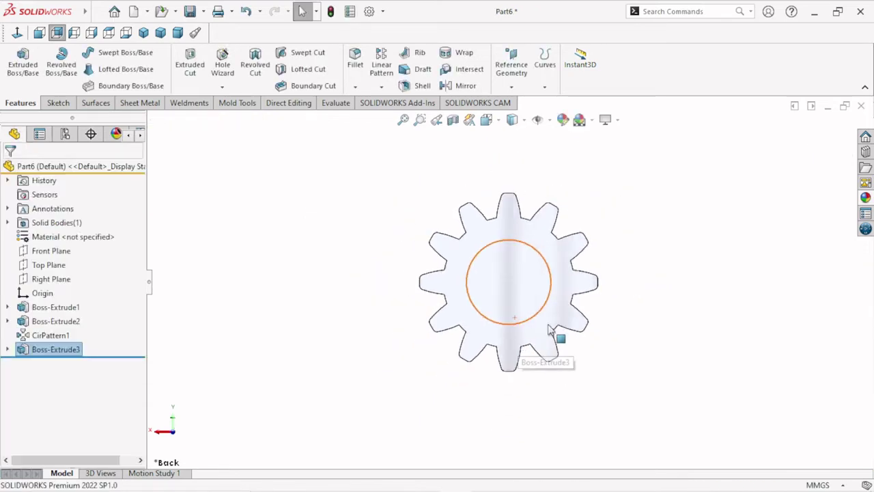
Sketch a circle centred on the origin on the gear's front face
{"action": "mouse_move", "coordinate": [671, 316]}
{"action": "middle_mouse_down"}
{"action": "mouse_move", "coordinate": [636, 322]}
{"action": "mouse_move", "coordinate": [552, 276]}
{"action": "middle_mouse_up"}
{"action": "left_click", "coordinate": [592, 271]}
{"action": "left_click", "coordinate": [607, 233]}
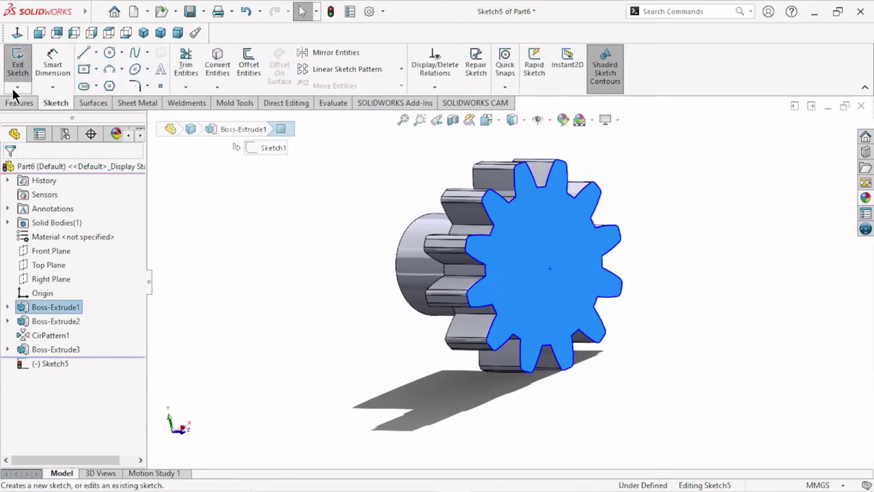
{"action": "left_click", "coordinate": [40, 32]}
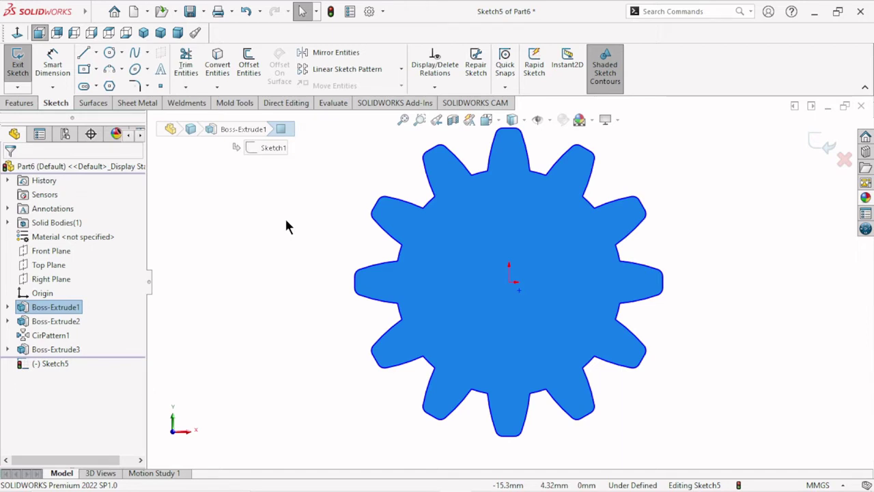
{"action": "left_click", "coordinate": [108, 54]}
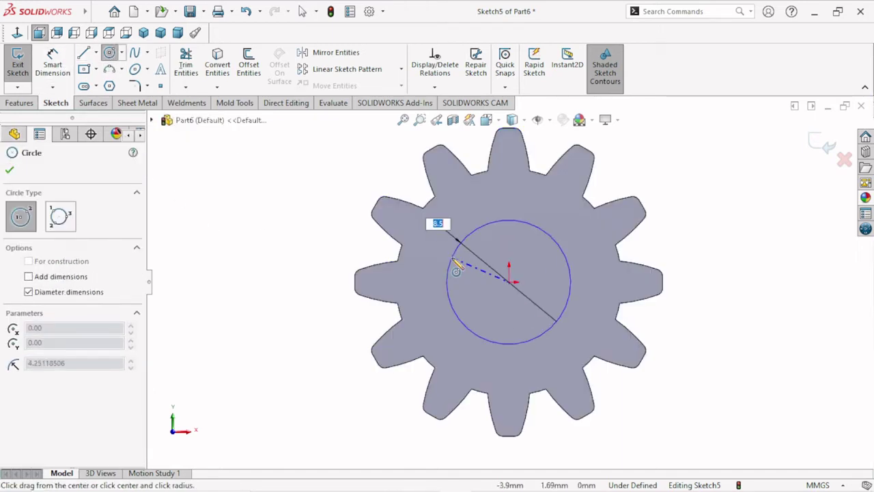
{"action": "left_click_drag", "start_coordinate": [509, 281], "coordinate": [449, 270]}
{"action": "left_click", "coordinate": [10, 171]}
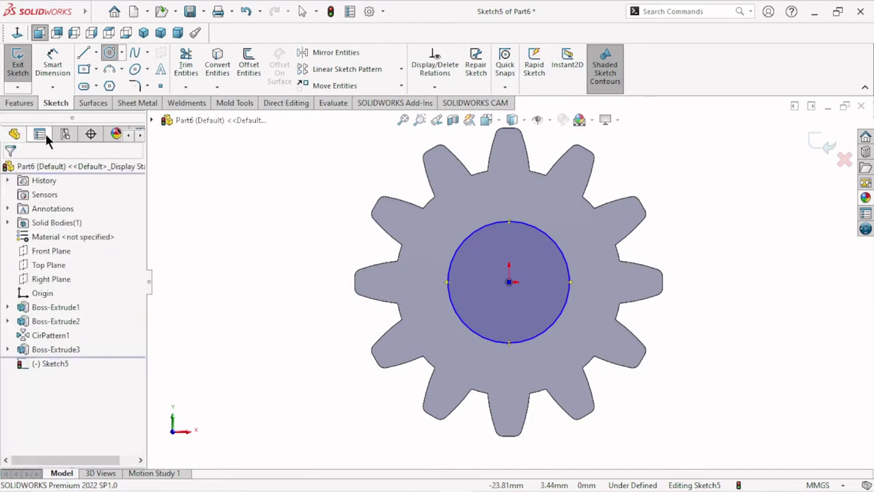
Dimension the circle to a 7 mm diameter
{"action": "left_click", "coordinate": [59, 68]}
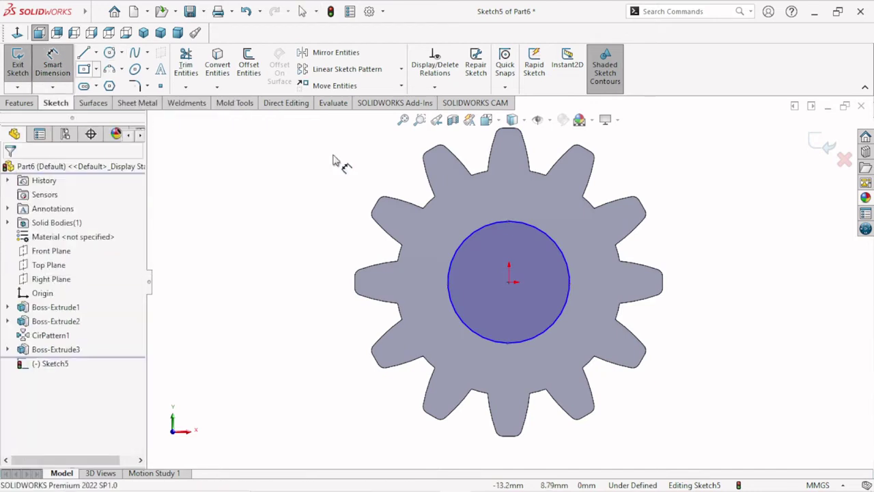
{"action": "left_click", "coordinate": [692, 257]}
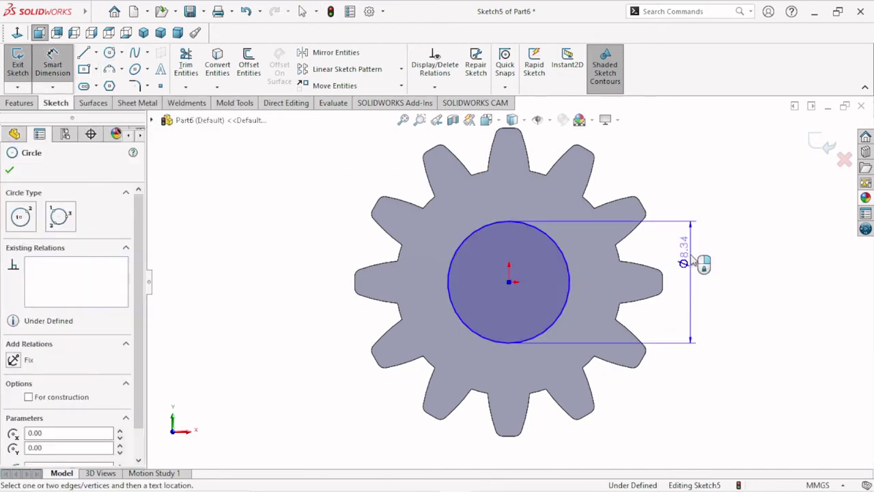
{"action": "left_click", "coordinate": [689, 267]}
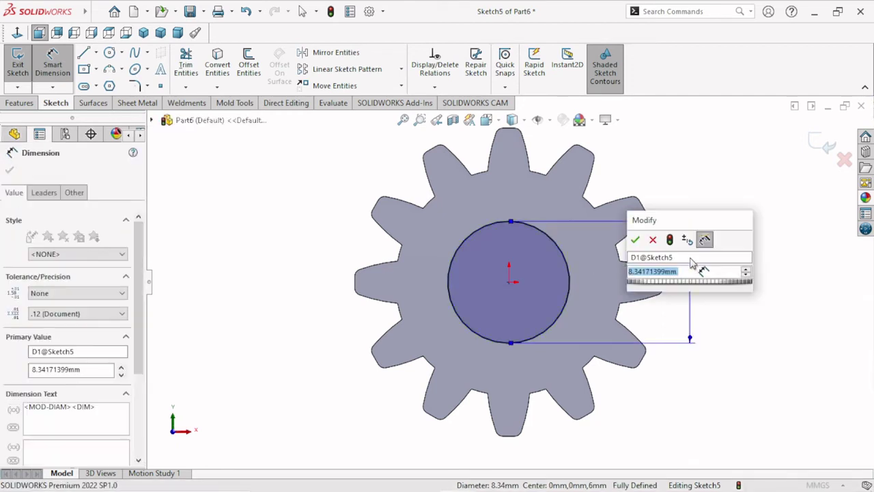
{"action": "type", "text": "7"}
{"action": "left_click", "coordinate": [635, 241]}
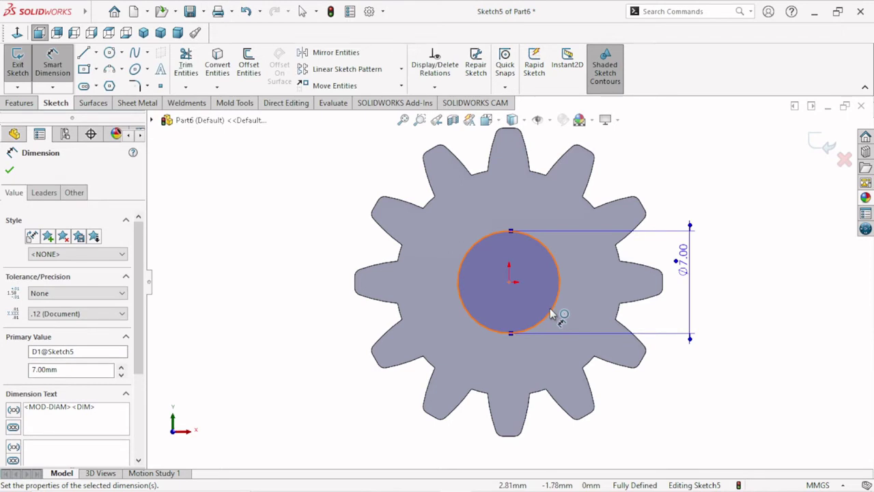
{"action": "middle_click_drag", "start_coordinate": [441, 291], "coordinate": [126, 197]}
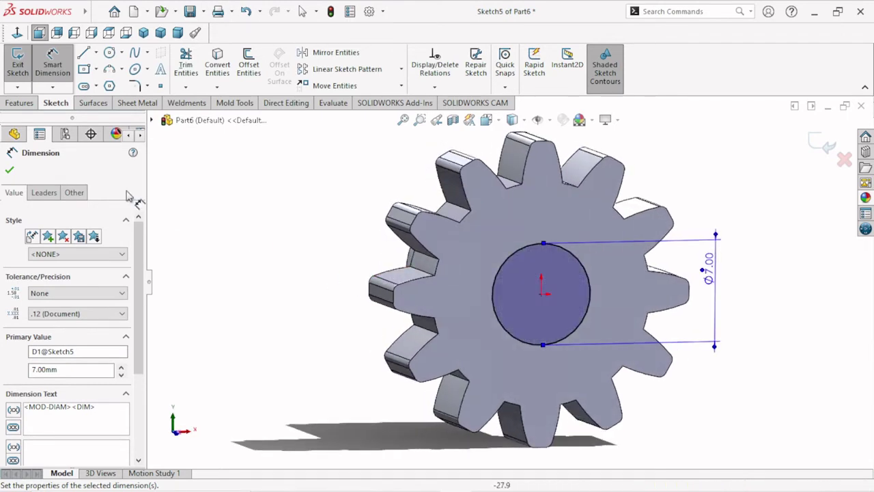
{"action": "left_click", "coordinate": [9, 171]}
Extrude the Ø7 circle 30 mm into a shaft
{"action": "left_click", "coordinate": [21, 103]}
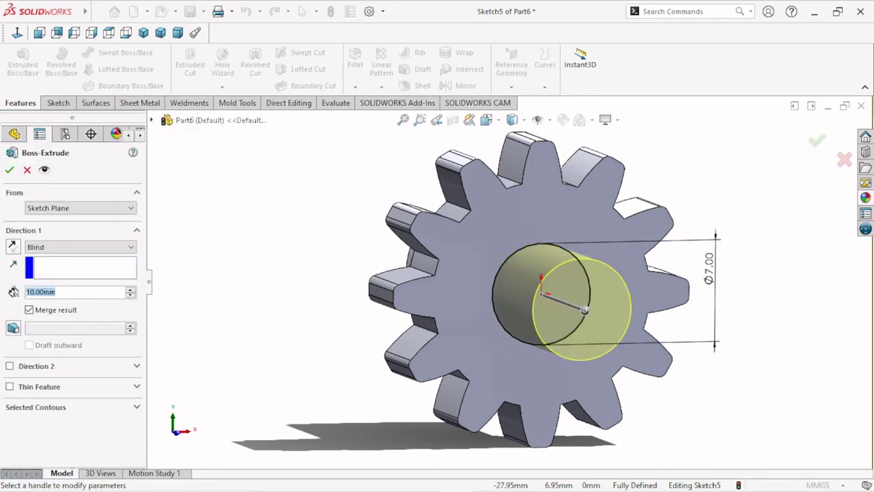
{"action": "type", "text": "30"}
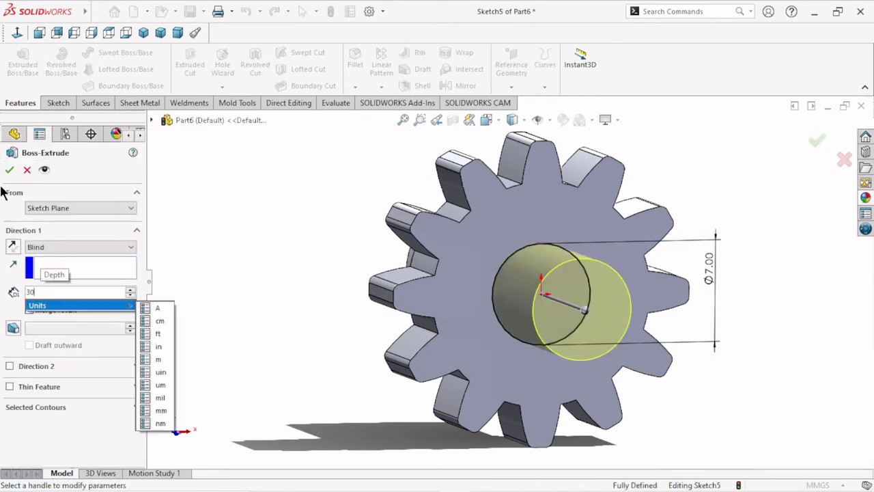
{"action": "key", "text": "Return"}
{"action": "left_click", "coordinate": [10, 170]}
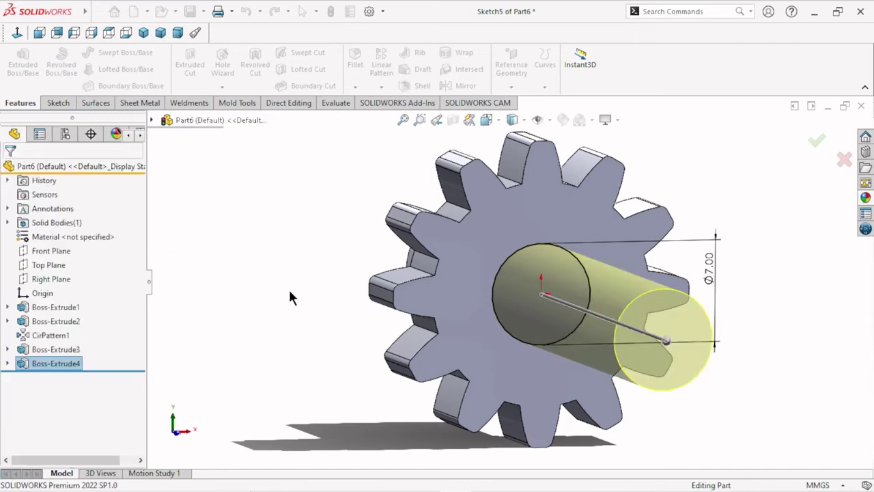
{"action": "key", "text": "z"}
{"action": "mouse_move", "coordinate": [375, 318]}
{"action": "middle_mouse_down"}
{"action": "mouse_move", "coordinate": [476, 347]}
{"action": "mouse_move", "coordinate": [428, 238]}
{"action": "middle_mouse_up"}
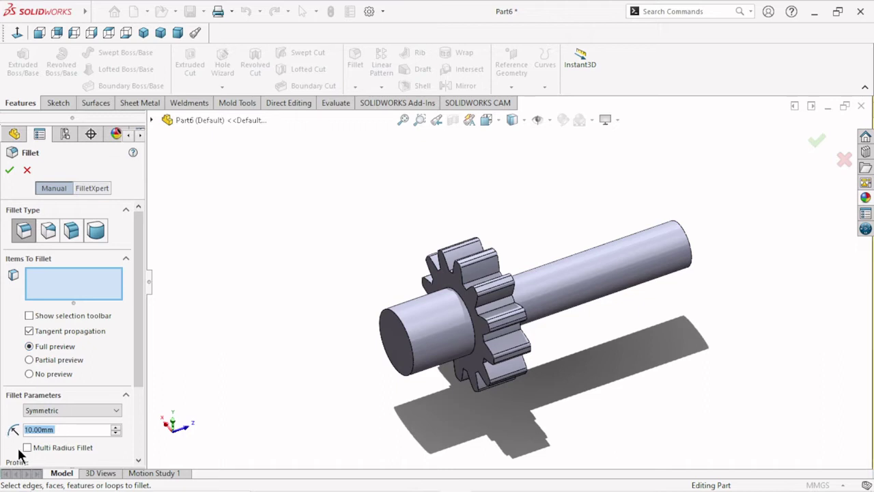
Apply a 3 mm fillet to the shaft's short end face
{"action": "type", "text": "3"}
{"action": "key", "text": "Return"}
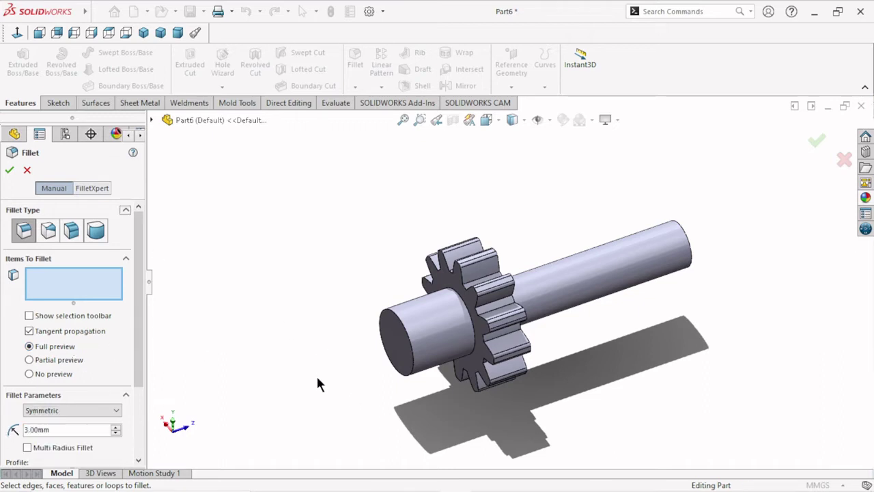
{"action": "middle_click_drag", "start_coordinate": [317, 378], "coordinate": [318, 326]}
{"action": "left_click", "coordinate": [405, 322]}
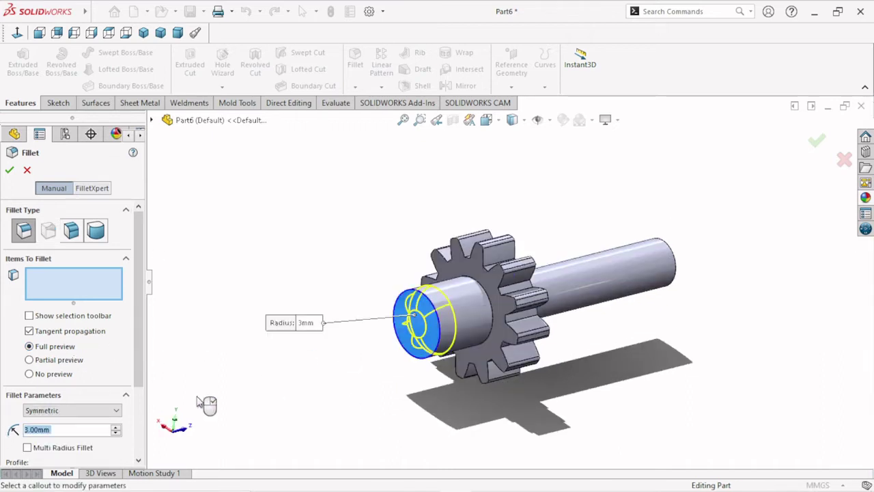
{"action": "left_click", "coordinate": [10, 168]}
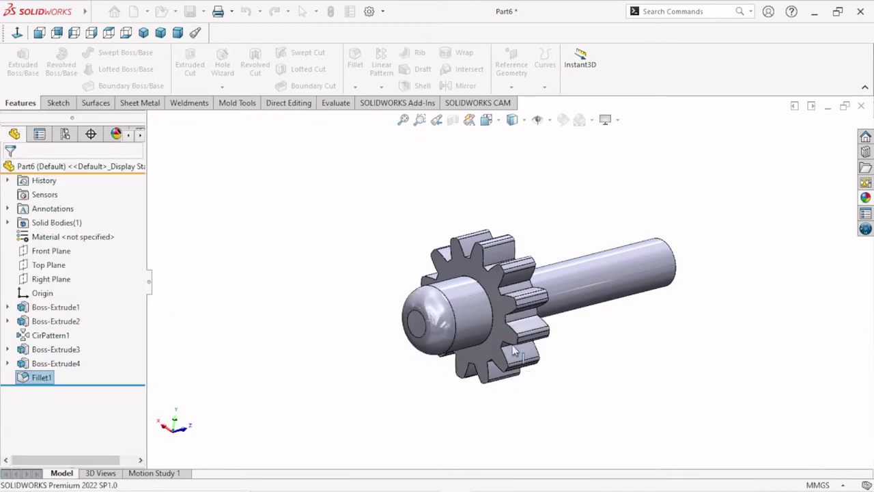
{"action": "middle_click_drag", "start_coordinate": [587, 315], "coordinate": [525, 351]}
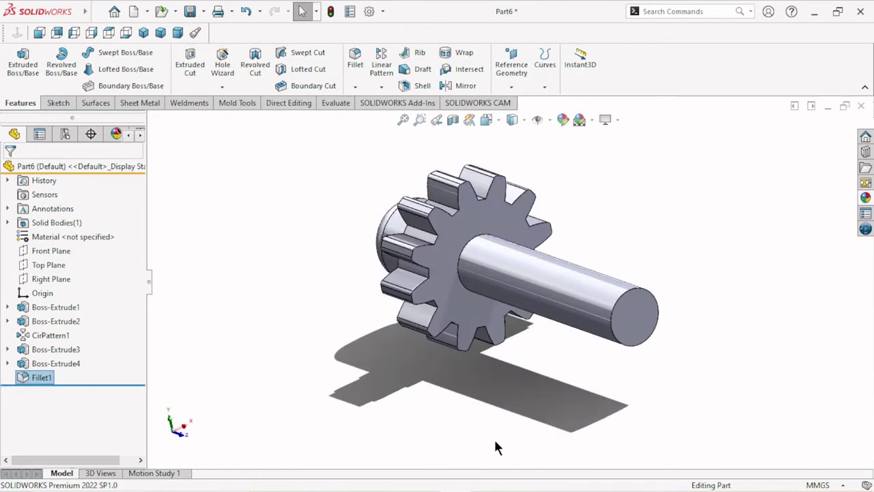
Chamfer the long shaft's end face 0.5 mm at 45°, then reselect that face
{"action": "left_click", "coordinate": [355, 87]}
{"action": "left_click", "coordinate": [359, 117]}
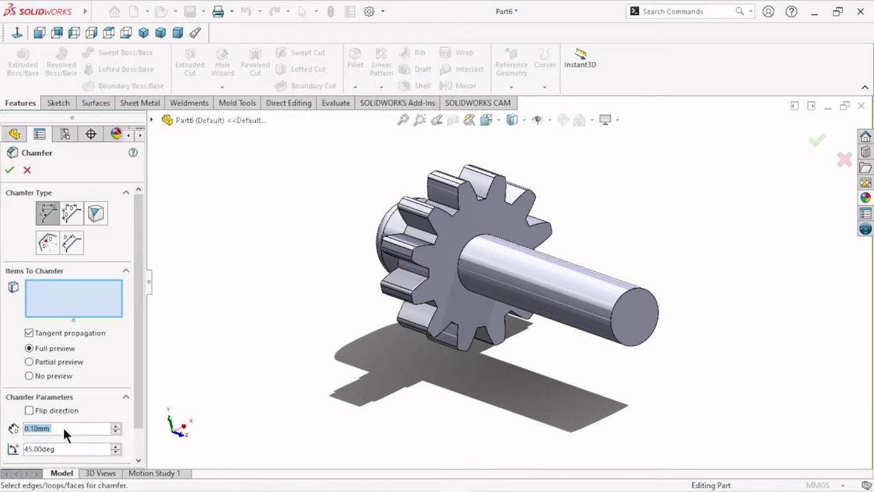
{"action": "type", "text": "0."}
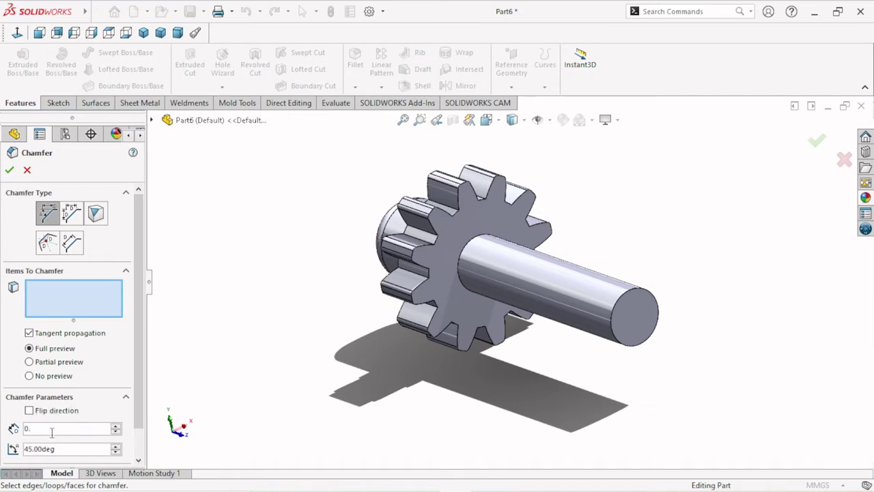
{"action": "type", "text": "5"}
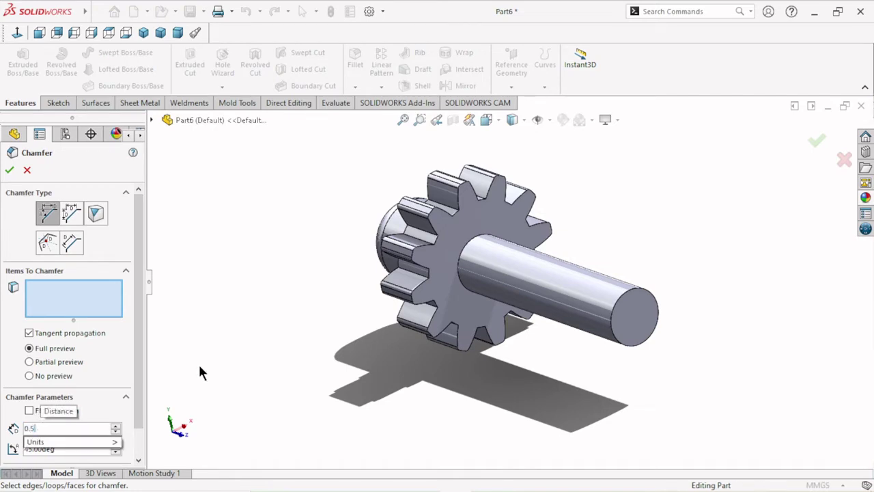
{"action": "key", "text": "Return"}
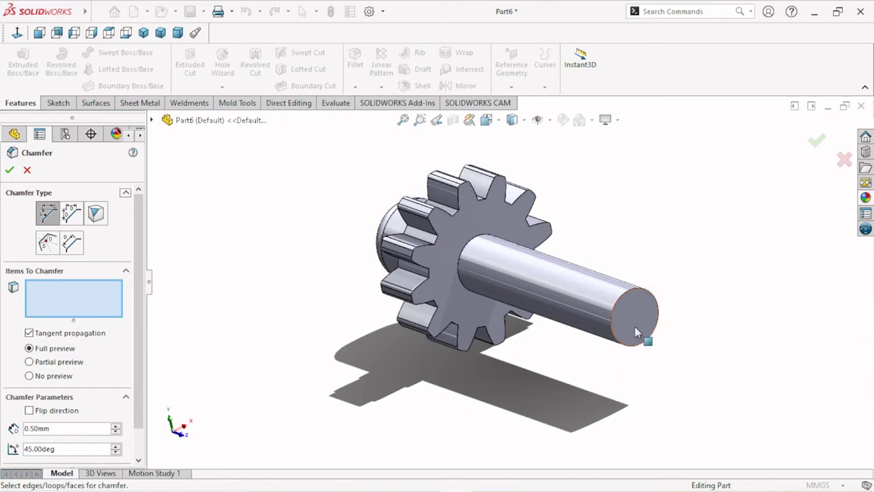
{"action": "left_click", "coordinate": [635, 328]}
{"action": "left_click", "coordinate": [11, 173]}
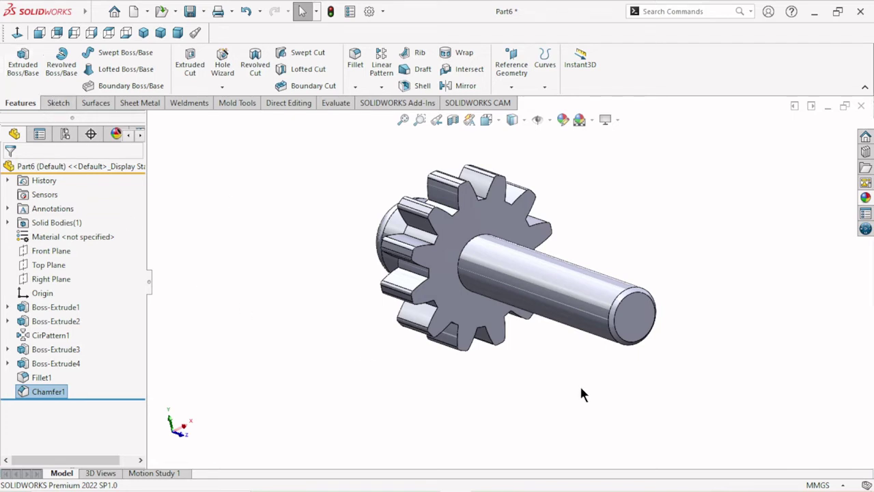
{"action": "left_click", "coordinate": [632, 331]}
Sketch a centre-point keyway rectangle on the shaft end face, viewed Normal To
{"action": "left_click", "coordinate": [673, 280]}
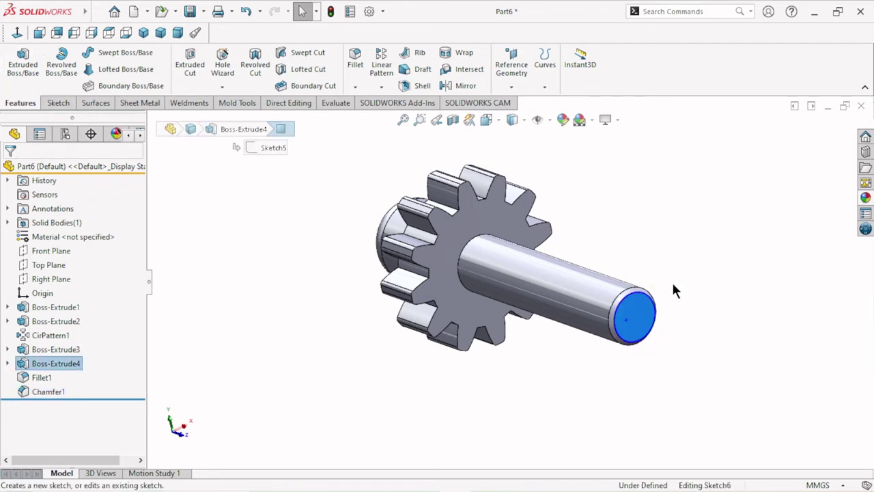
{"action": "left_click", "coordinate": [97, 12]}
{"action": "left_click", "coordinate": [40, 32]}
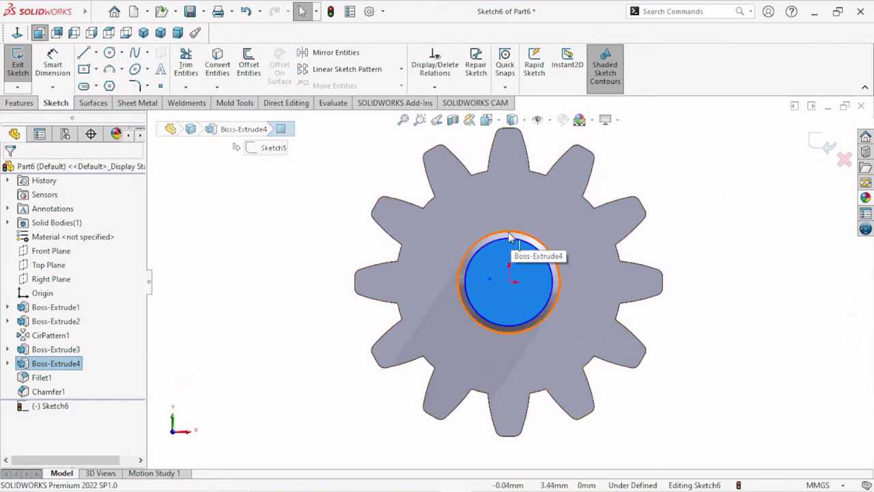
{"action": "left_click", "coordinate": [84, 68]}
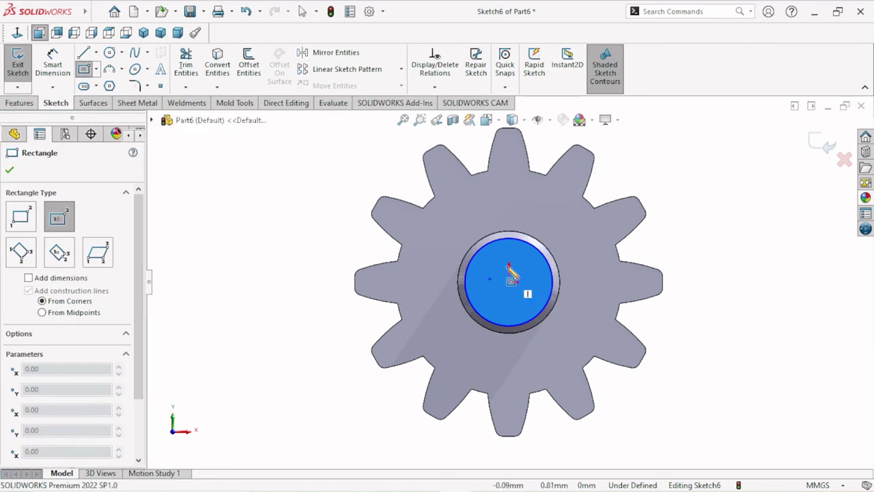
{"action": "left_click", "coordinate": [510, 237]}
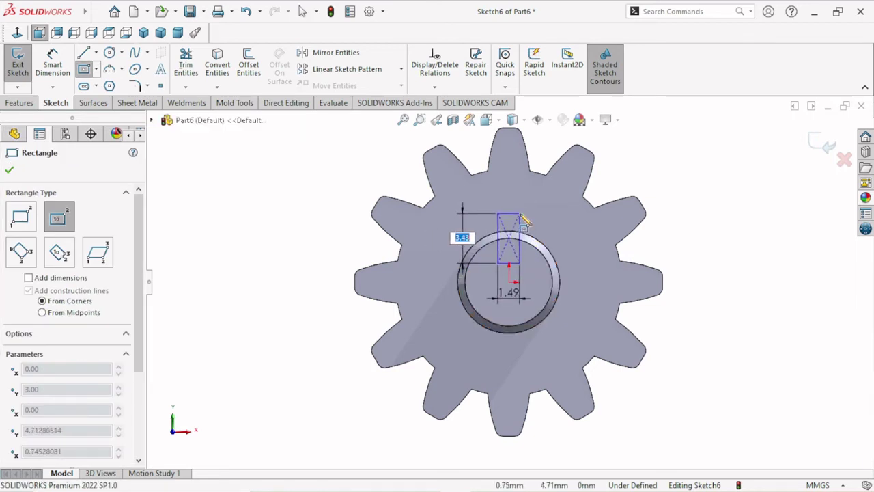
{"action": "left_click", "coordinate": [520, 214]}
{"action": "right_click", "coordinate": [620, 193]}
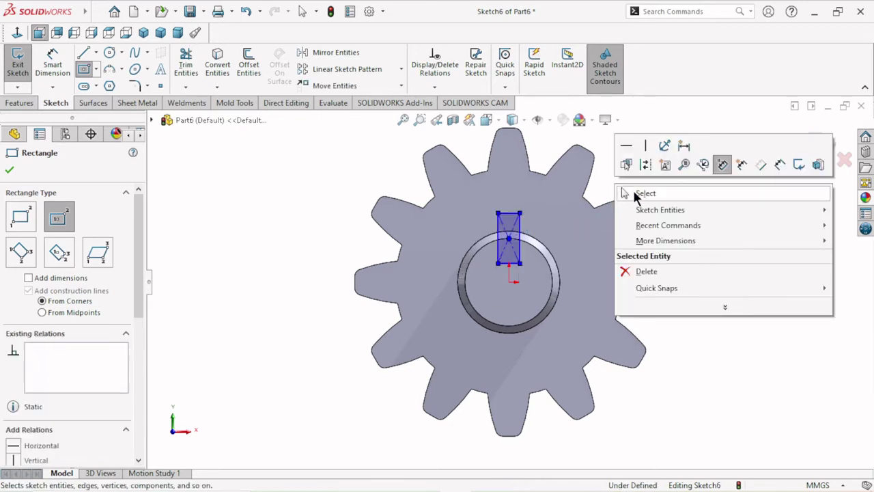
{"action": "left_click", "coordinate": [635, 194]}
{"action": "scroll", "coordinate": [506, 242], "scroll_direction": "down", "scroll_amount": 3}
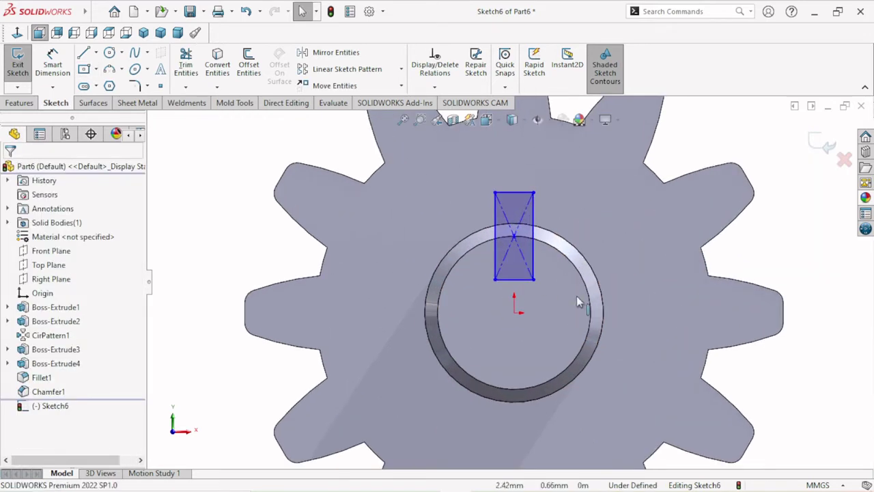
Dimension the keyway rectangle's width to 1 mm
{"action": "left_click", "coordinate": [59, 70]}
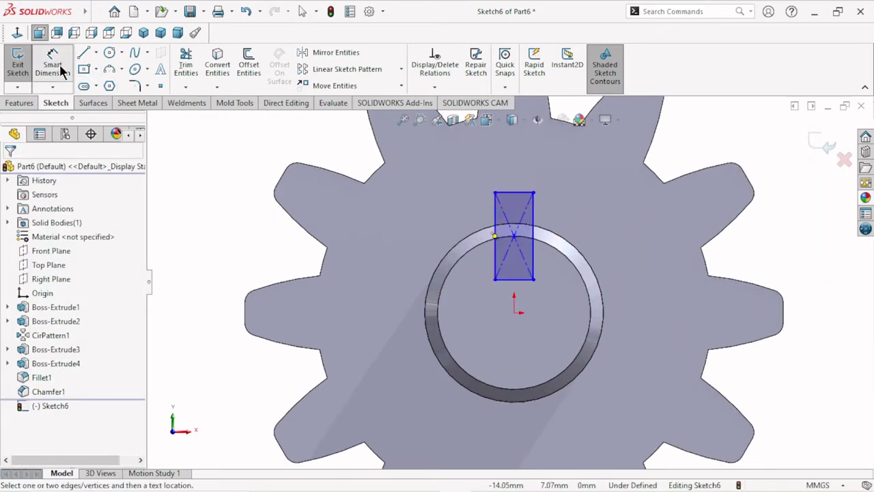
{"action": "left_click", "coordinate": [526, 193]}
{"action": "left_click", "coordinate": [580, 173]}
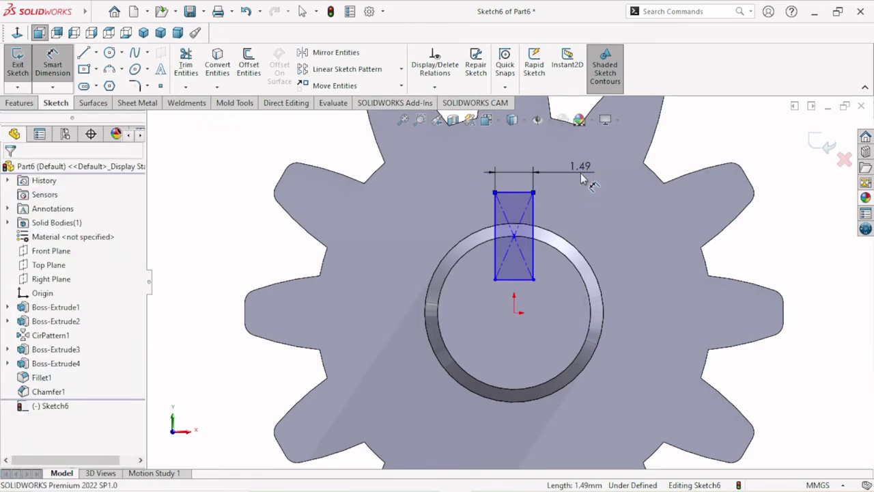
{"action": "type", "text": "1"}
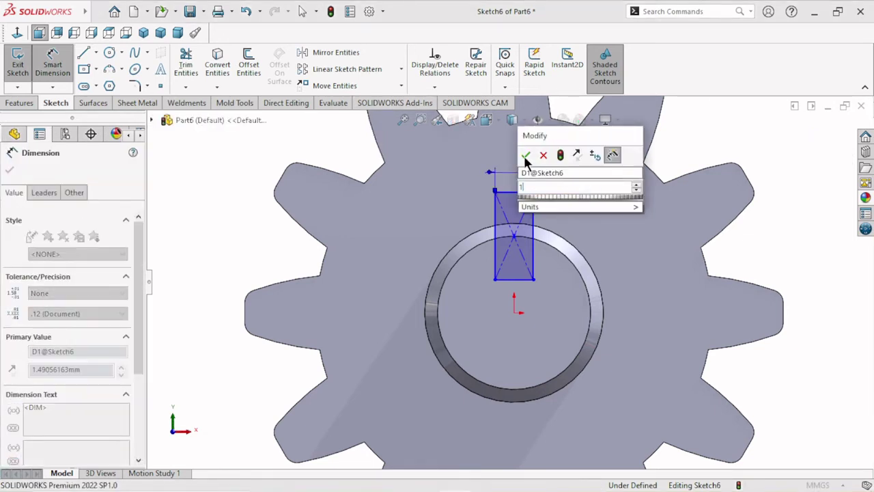
{"action": "left_click", "coordinate": [526, 156]}
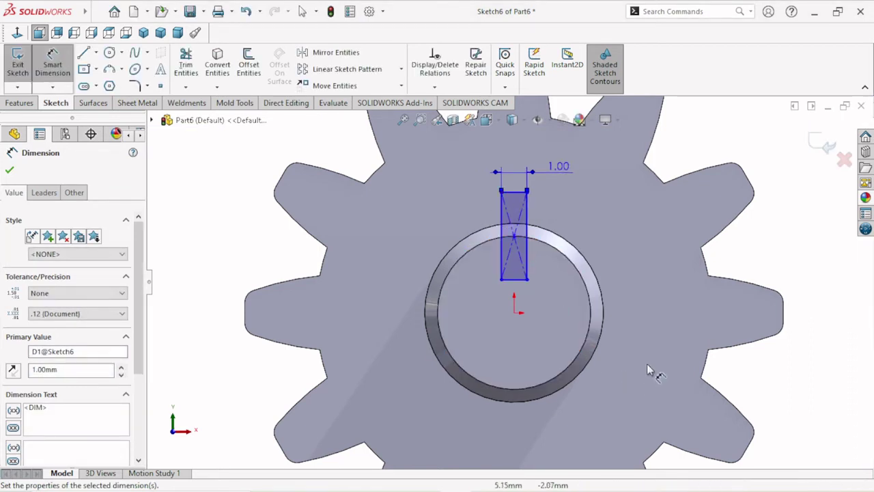
Try a 3 mm vertical dimension from the origin, then undo back to 1.29
{"action": "left_click", "coordinate": [514, 315]}
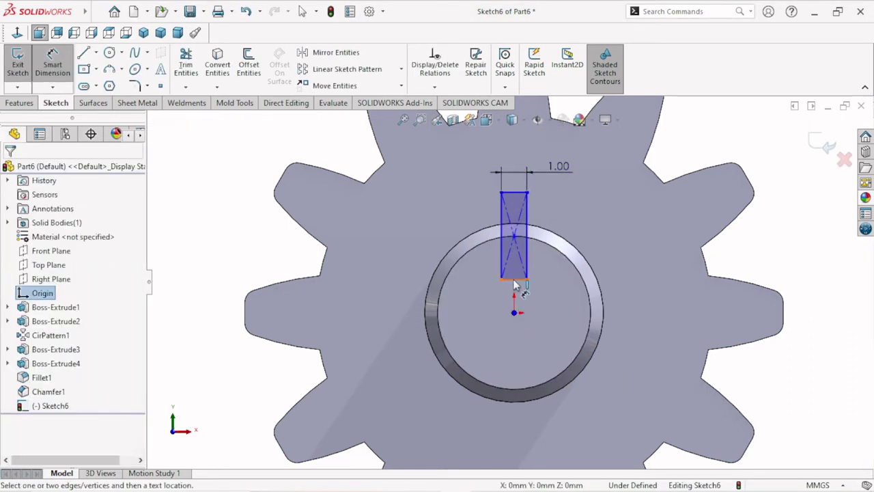
{"action": "left_click", "coordinate": [514, 281]}
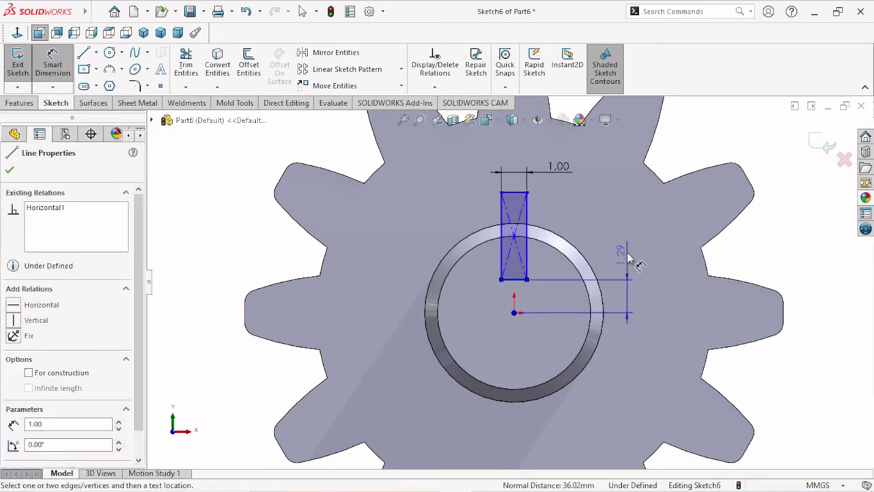
{"action": "left_click", "coordinate": [625, 256]}
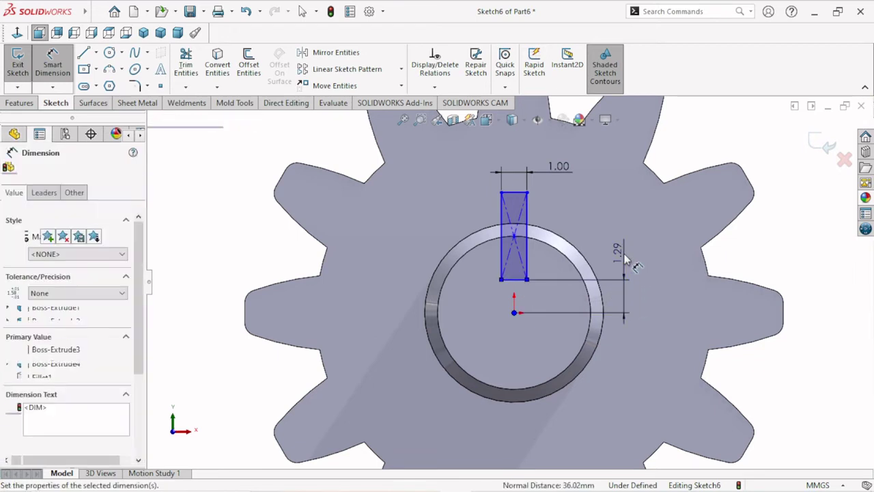
{"action": "type", "text": "3"}
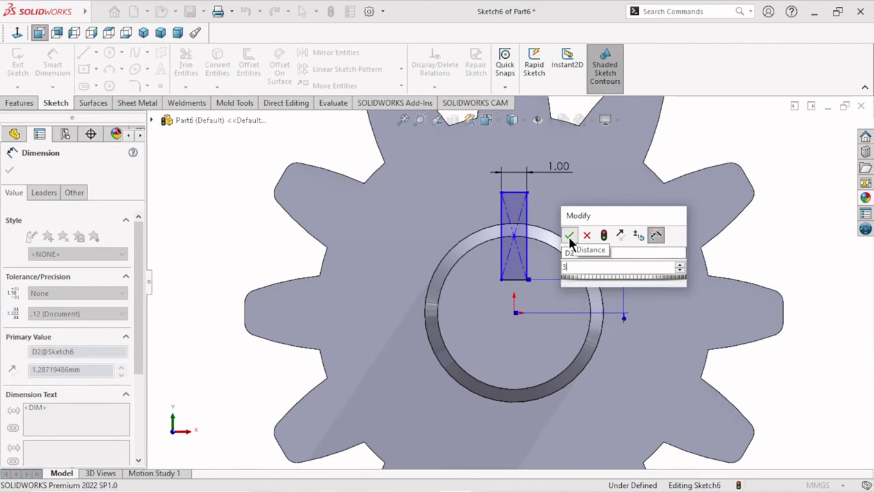
{"action": "left_click", "coordinate": [568, 235]}
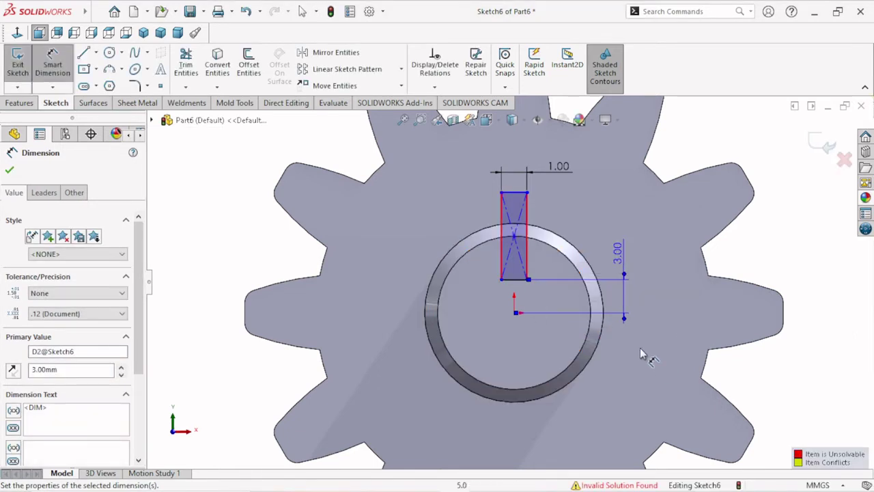
{"action": "left_click", "coordinate": [244, 17]}
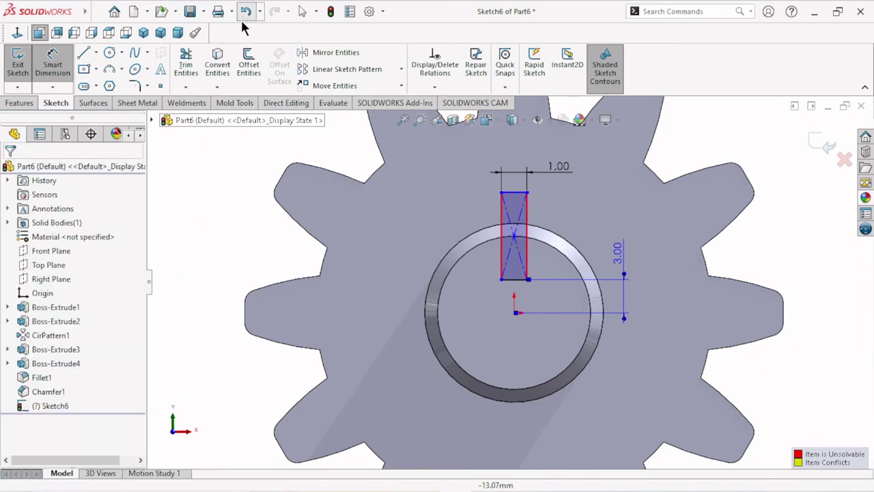
Drag the rectangle's centre onto the bore circle and set its distance to 3 mm
{"action": "left_click", "coordinate": [515, 237]}
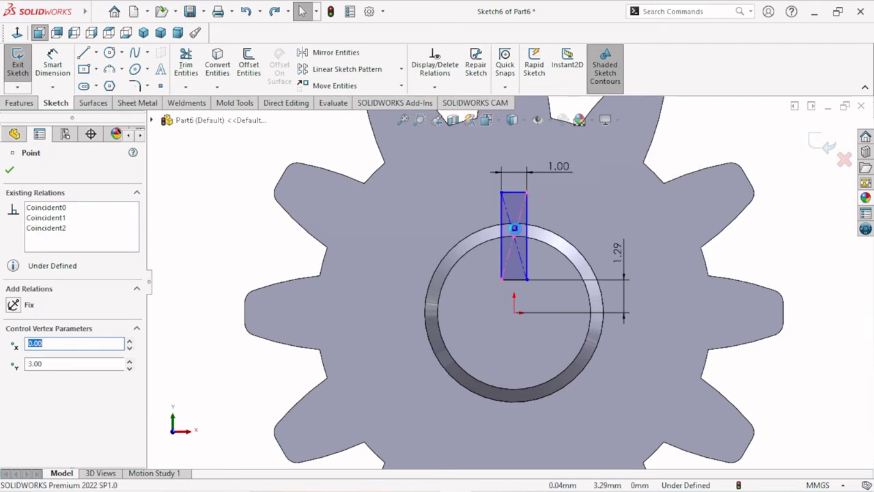
{"action": "left_click_drag", "start_coordinate": [515, 228], "coordinate": [516, 245]}
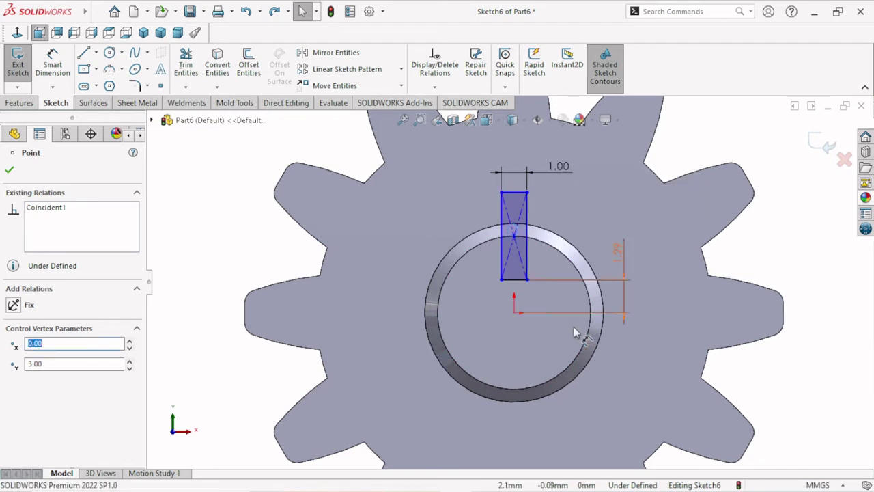
{"action": "double_click", "coordinate": [617, 251]}
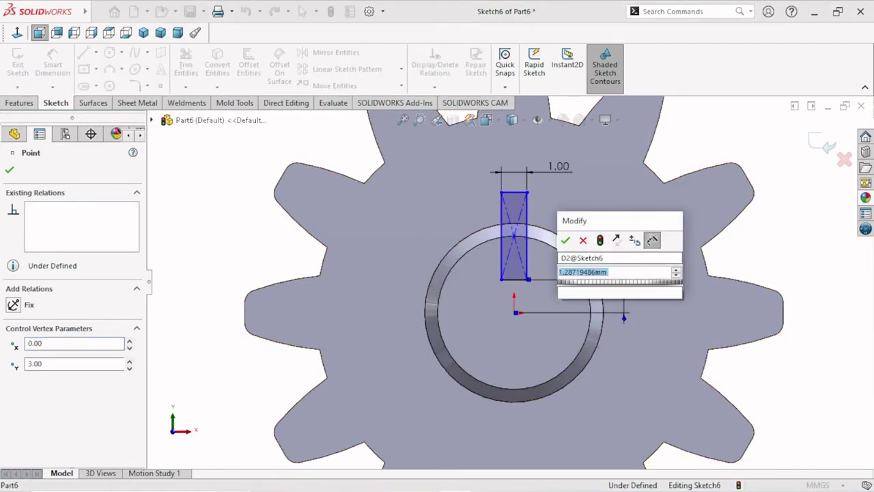
{"action": "type", "text": "3"}
{"action": "left_click", "coordinate": [567, 240]}
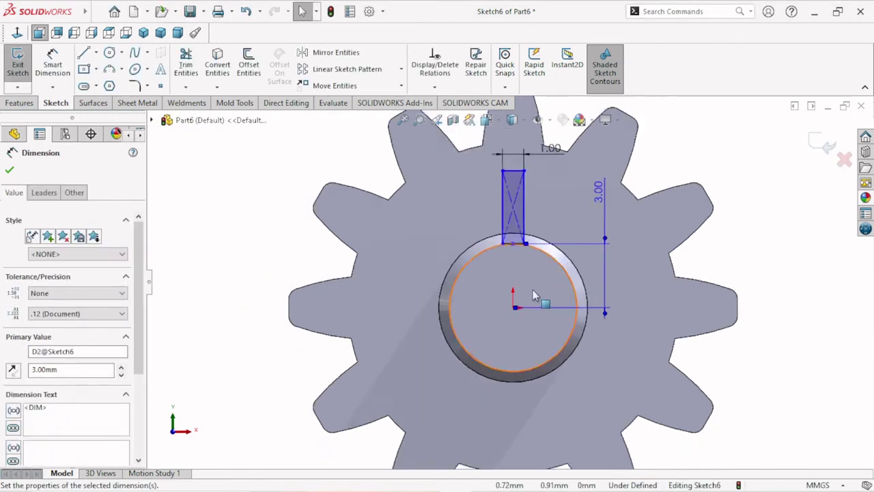
Dimension the keyway rectangle's left edge to 2 mm tall
{"action": "scroll", "coordinate": [533, 297], "scroll_direction": "up", "scroll_amount": 3}
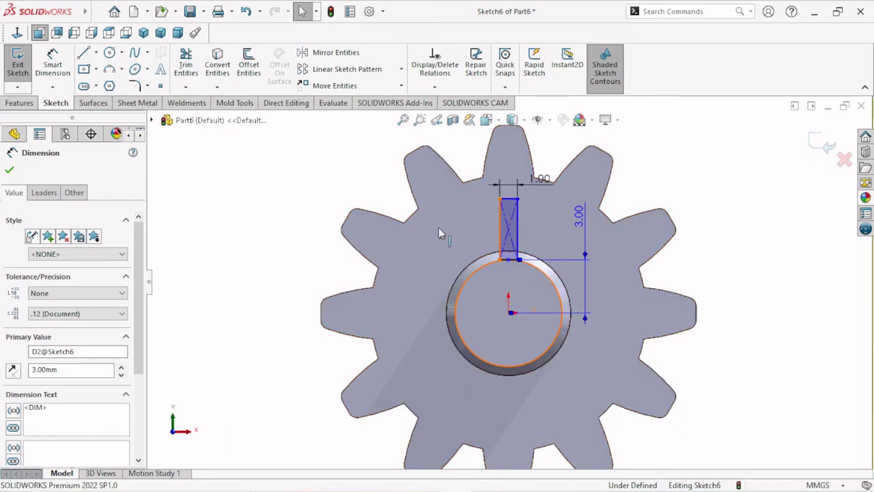
{"action": "left_click", "coordinate": [501, 229]}
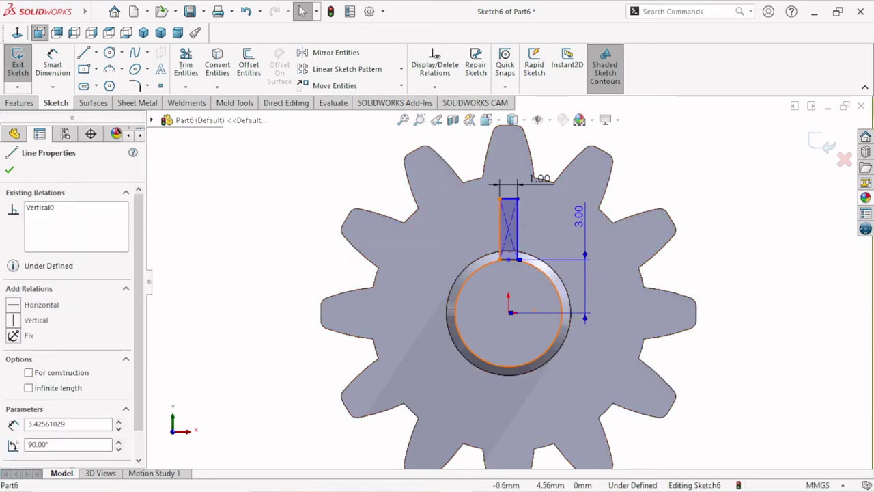
{"action": "left_click", "coordinate": [43, 63]}
{"action": "left_click", "coordinate": [500, 230]}
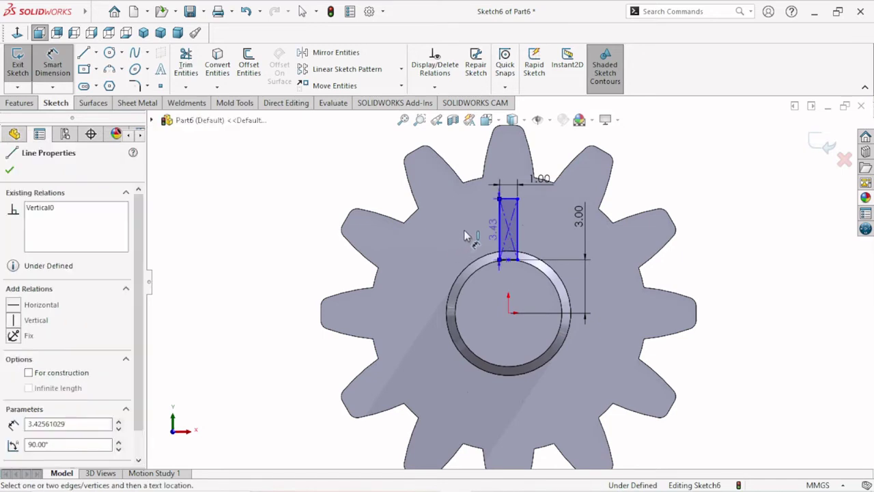
{"action": "left_click", "coordinate": [468, 234]}
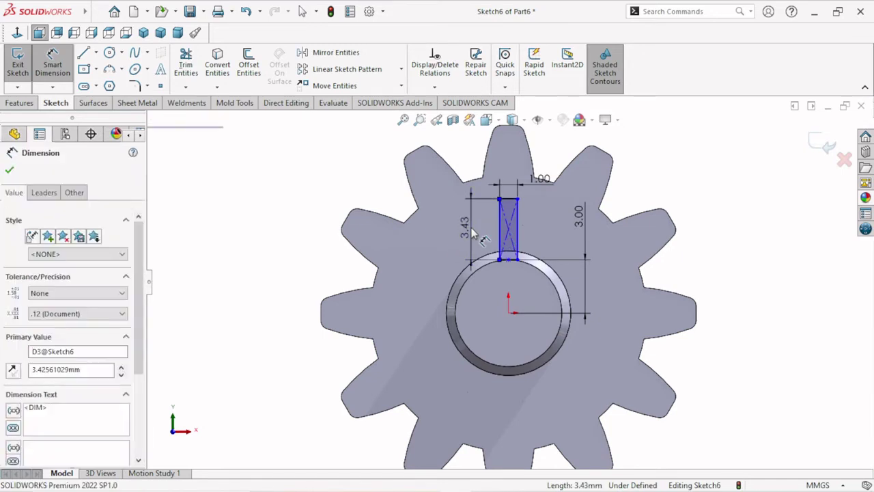
{"action": "type", "text": "2"}
{"action": "left_click", "coordinate": [417, 211]}
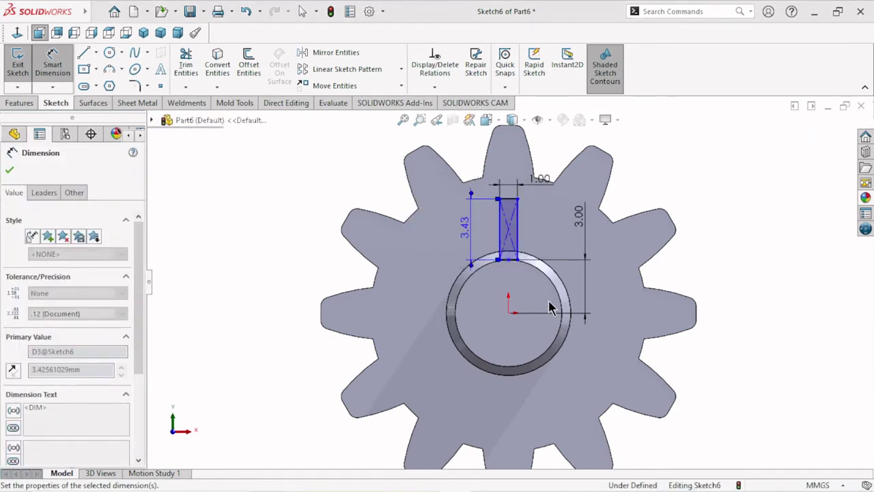
{"action": "scroll", "coordinate": [516, 287], "scroll_direction": "down", "scroll_amount": 2}
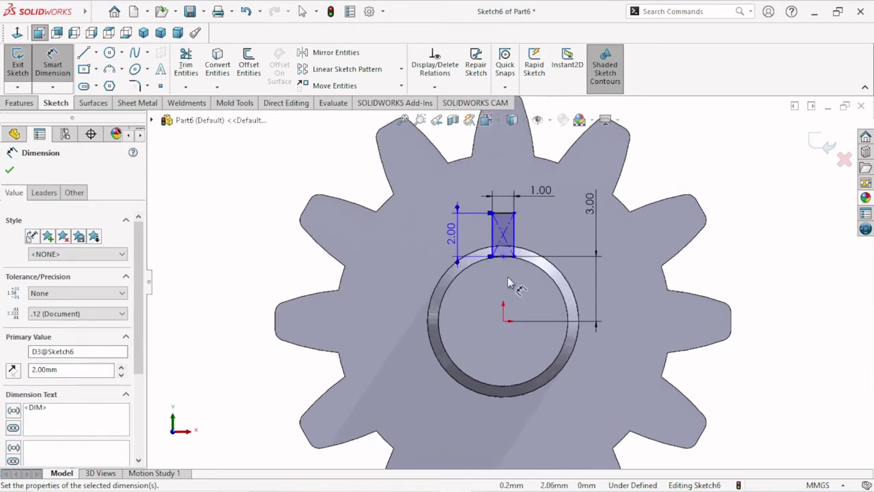
{"action": "scroll", "coordinate": [509, 277], "scroll_direction": "down", "scroll_amount": 2}
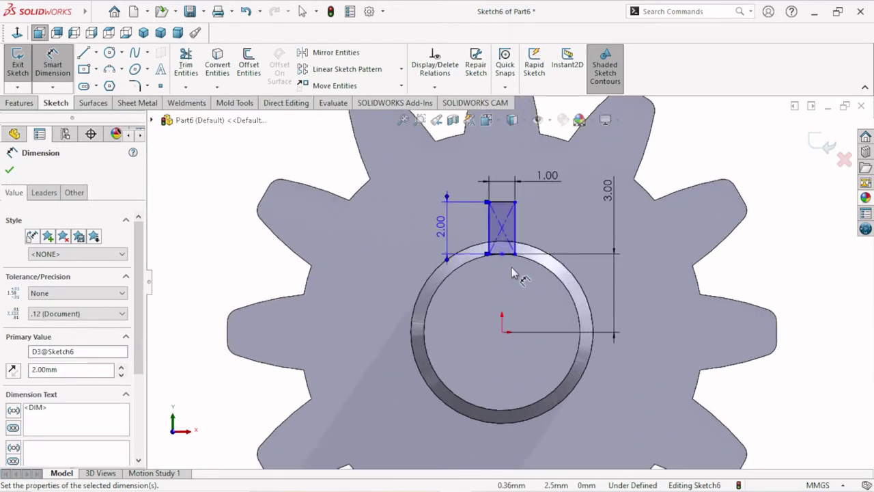
{"action": "scroll", "coordinate": [514, 273], "scroll_direction": "up", "scroll_amount": 1}
{"action": "scroll", "coordinate": [514, 273], "scroll_direction": "down", "scroll_amount": 1}
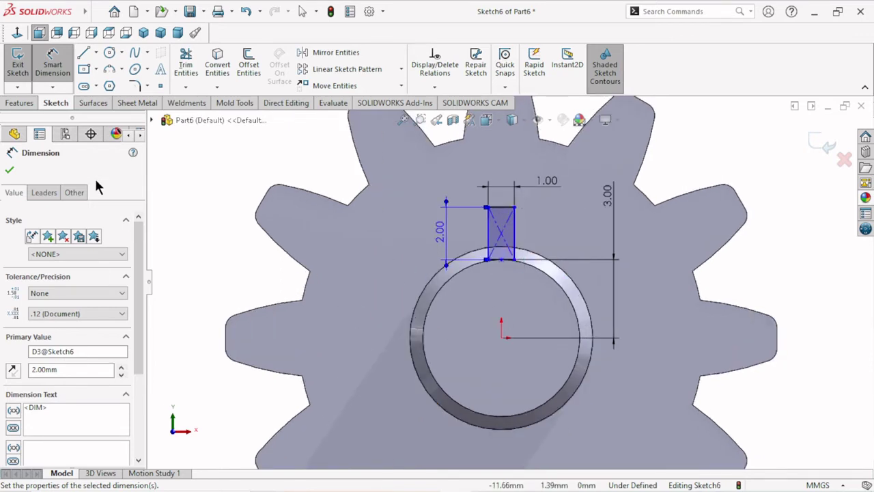
{"action": "left_click", "coordinate": [9, 170]}
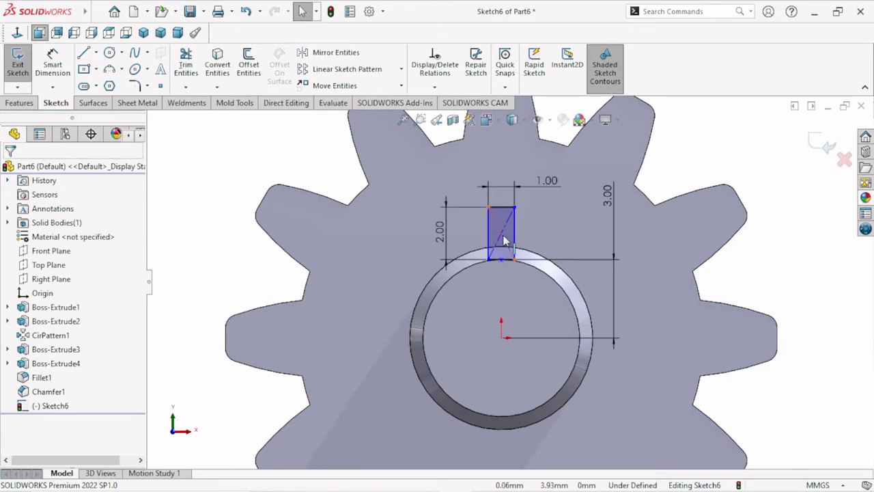
Add a Vertical relation between the top edge's midpoint and the origin
{"action": "scroll", "coordinate": [500, 257], "scroll_direction": "down", "scroll_amount": 3}
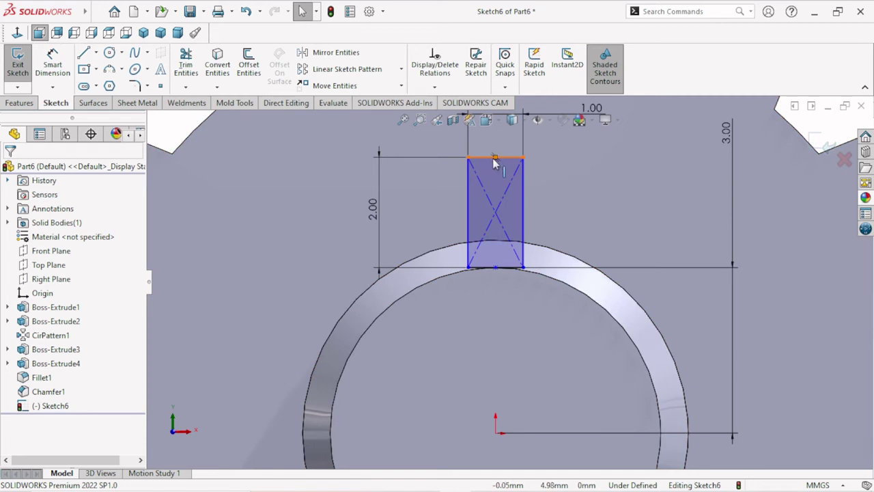
{"action": "left_click", "coordinate": [495, 159]}
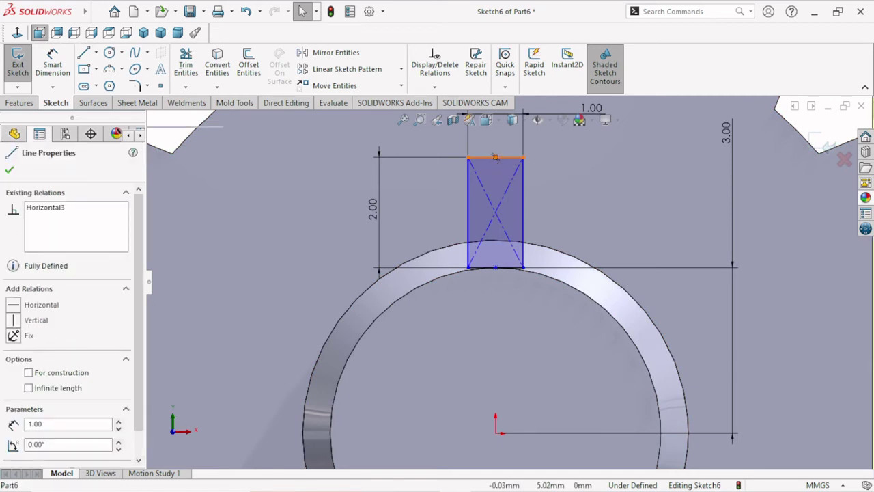
{"action": "left_click", "coordinate": [496, 438]}
{"action": "left_click", "coordinate": [496, 432], "text": "ctrl"}
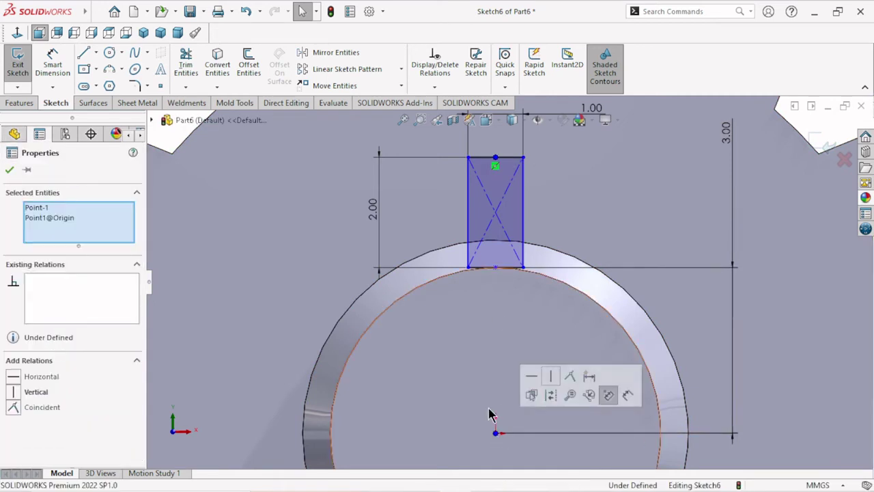
{"action": "left_click", "coordinate": [553, 378]}
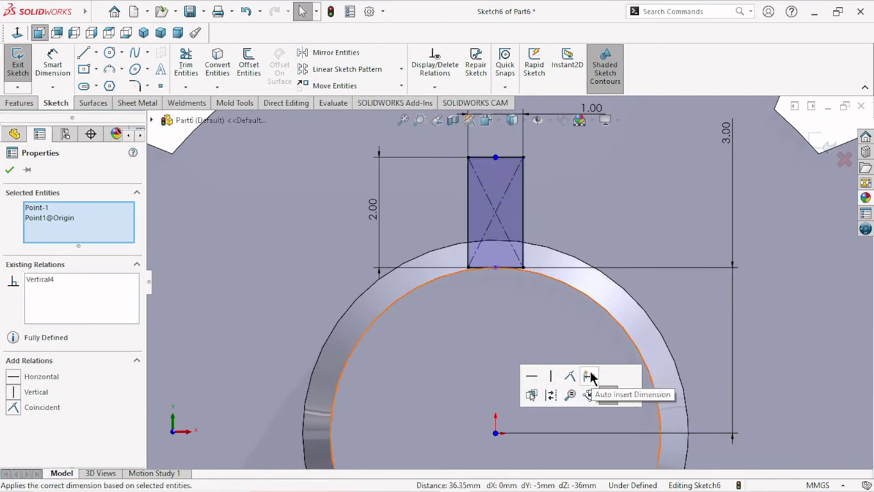
{"action": "left_click", "coordinate": [6, 172]}
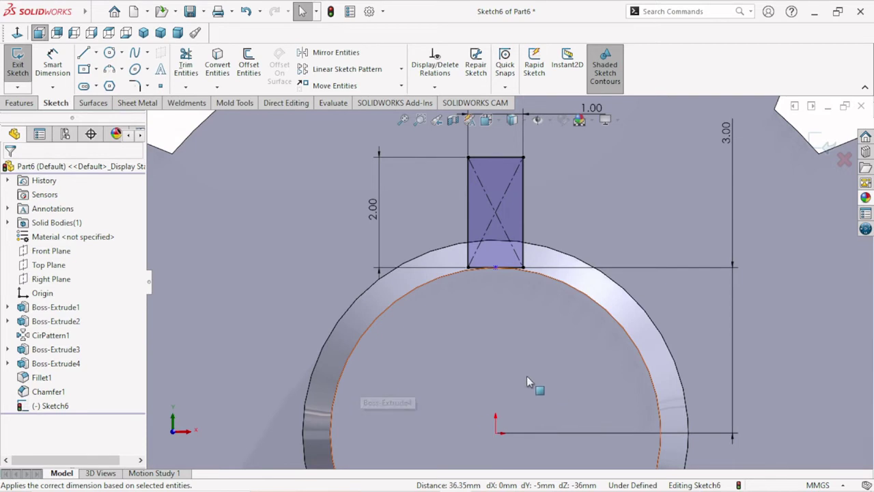
{"action": "key", "text": "f"}
{"action": "left_click", "coordinate": [14, 104]}
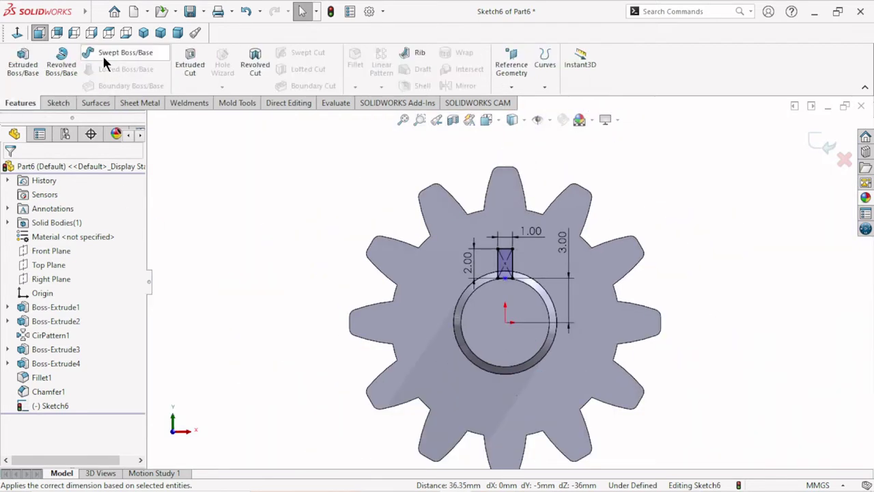
Extrude-cut the keyway sketch Blind 10 mm into the shaft end
{"action": "left_click", "coordinate": [191, 68]}
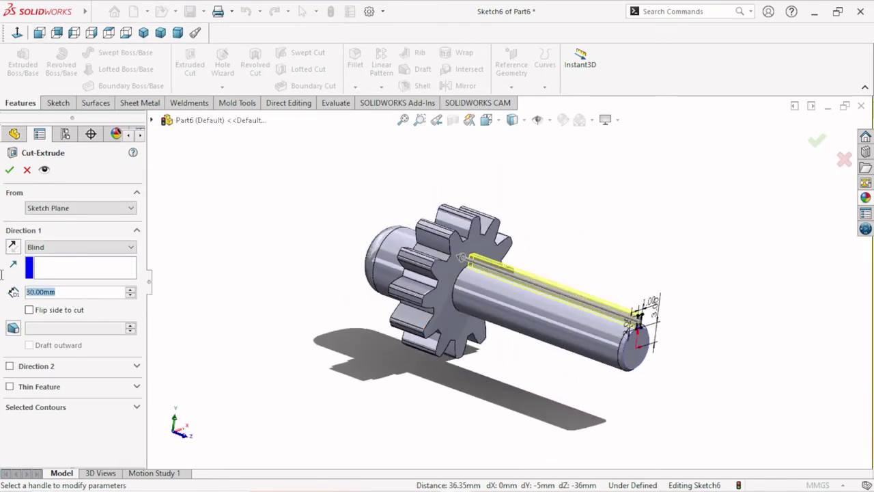
{"action": "type", "text": "10"}
{"action": "key", "text": "Return"}
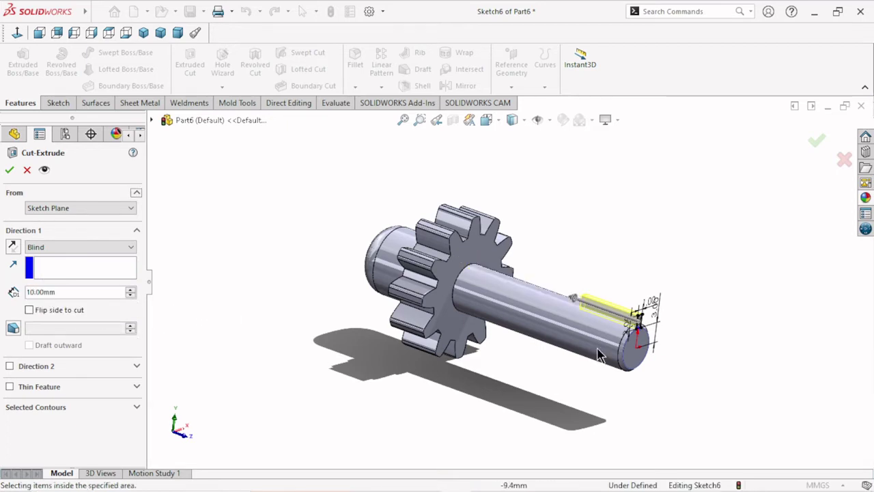
{"action": "scroll", "coordinate": [618, 334], "scroll_direction": "down", "scroll_amount": 1}
{"action": "scroll", "coordinate": [619, 333], "scroll_direction": "down", "scroll_amount": 1}
{"action": "left_click", "coordinate": [8, 171]}
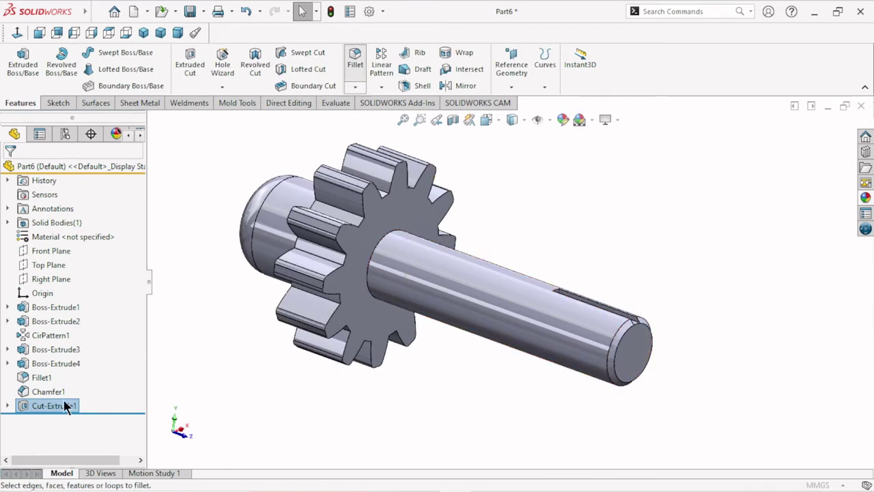
Fillet the keyway slot's inner end edge with a 5 mm radius
{"action": "left_click", "coordinate": [61, 430]}
{"action": "left_click_drag", "start_coordinate": [60, 429], "coordinate": [2, 416]}
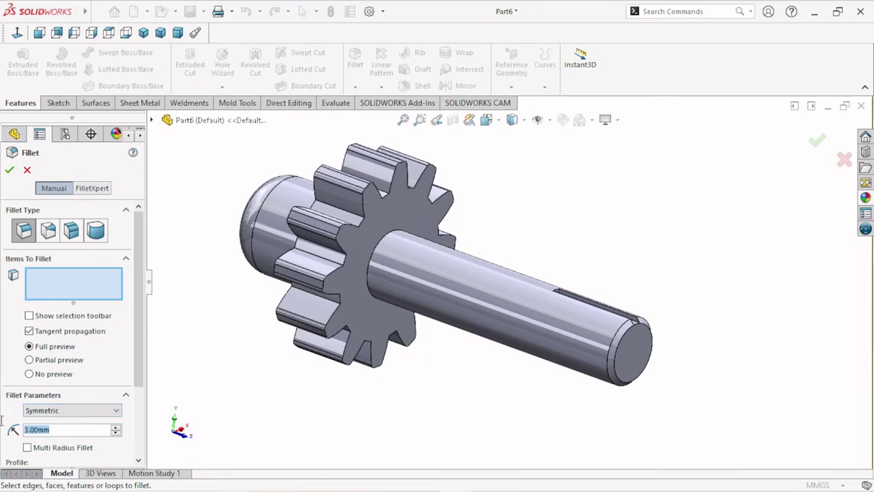
{"action": "type", "text": "5"}
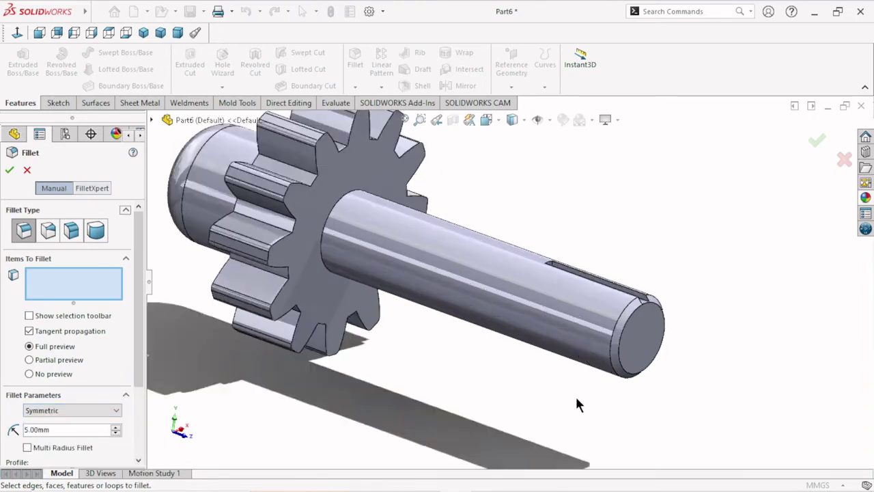
{"action": "scroll", "coordinate": [575, 394], "scroll_direction": "down", "scroll_amount": 3}
{"action": "scroll", "coordinate": [688, 396], "scroll_direction": "down", "scroll_amount": 2}
{"action": "scroll", "coordinate": [606, 201], "scroll_direction": "down", "scroll_amount": 2}
{"action": "scroll", "coordinate": [469, 195], "scroll_direction": "down", "scroll_amount": 3}
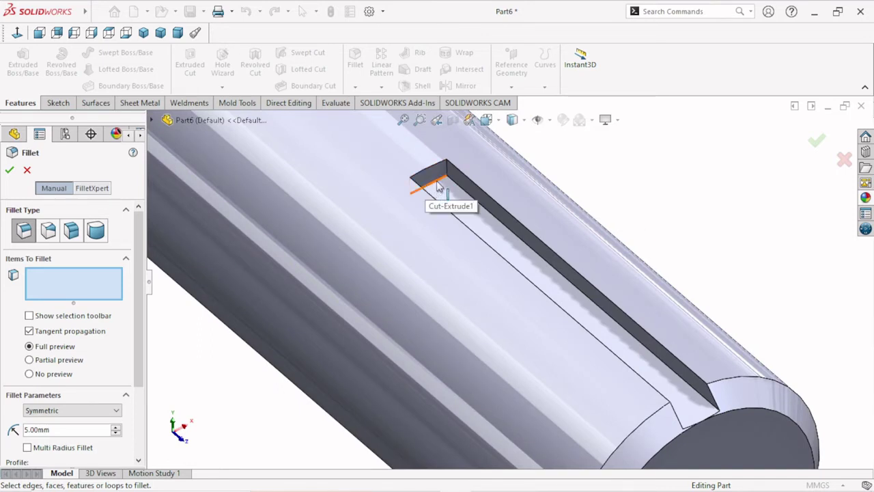
{"action": "left_click", "coordinate": [439, 185]}
{"action": "scroll", "coordinate": [509, 289], "scroll_direction": "up", "scroll_amount": 3}
{"action": "scroll", "coordinate": [502, 292], "scroll_direction": "up", "scroll_amount": 2}
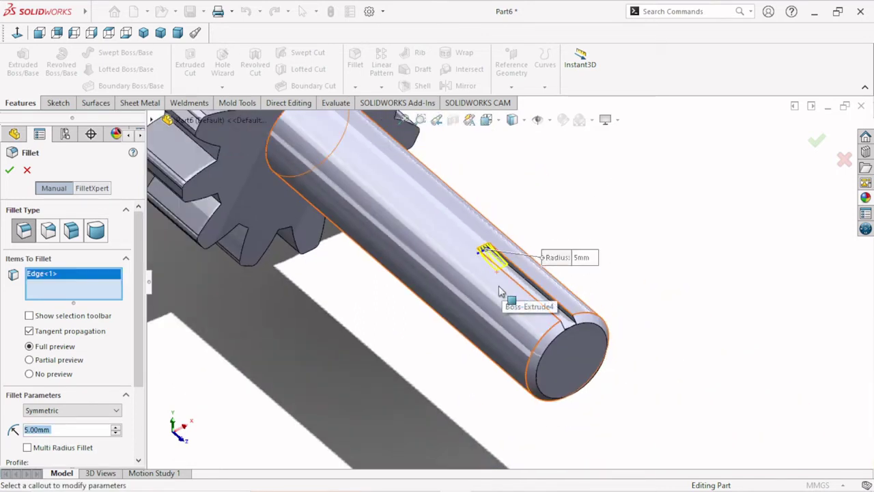
{"action": "left_click", "coordinate": [9, 173]}
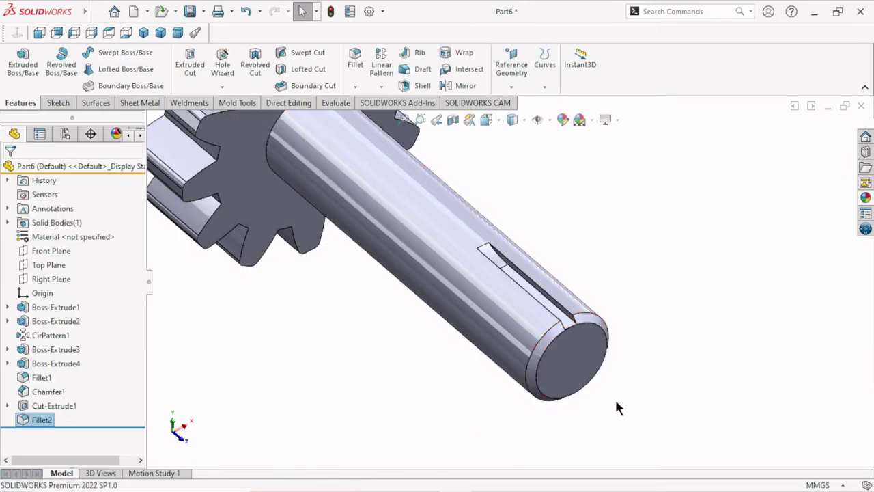
Set up a circular pattern around the shaft face, patterning Cut-Extrude1 and Fillet2
{"action": "left_click", "coordinate": [381, 87]}
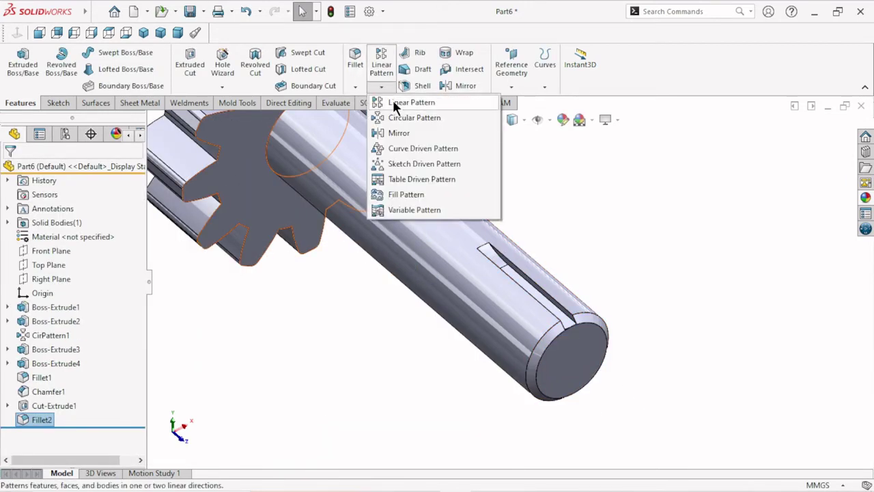
{"action": "left_click", "coordinate": [500, 339]}
{"action": "key", "text": "f"}
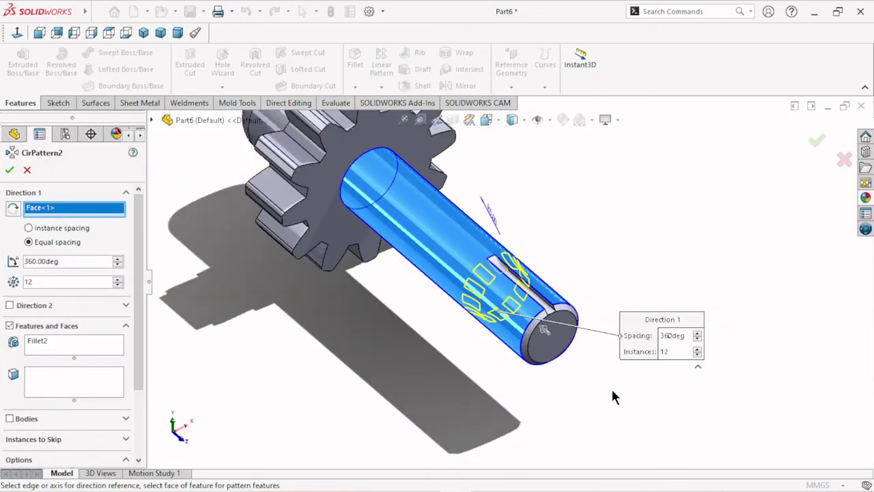
{"action": "left_click", "coordinate": [152, 120]}
{"action": "left_click", "coordinate": [208, 345]}
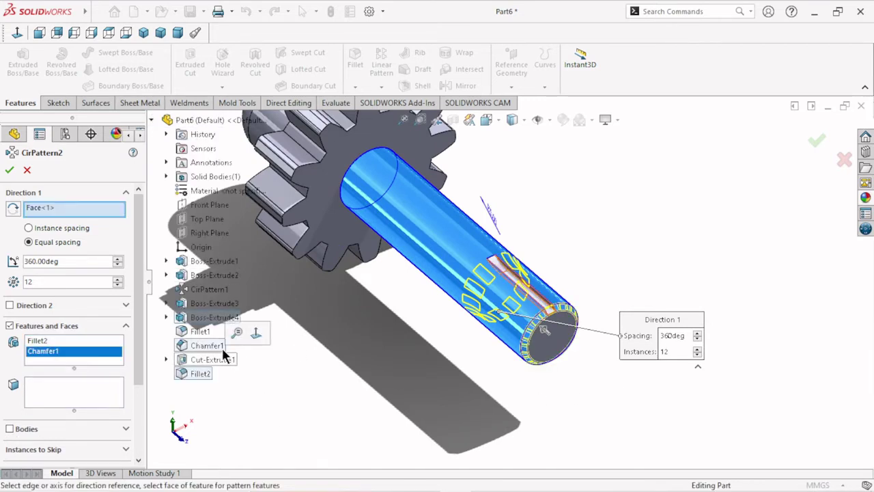
{"action": "left_click", "coordinate": [219, 346]}
{"action": "left_click", "coordinate": [222, 359]}
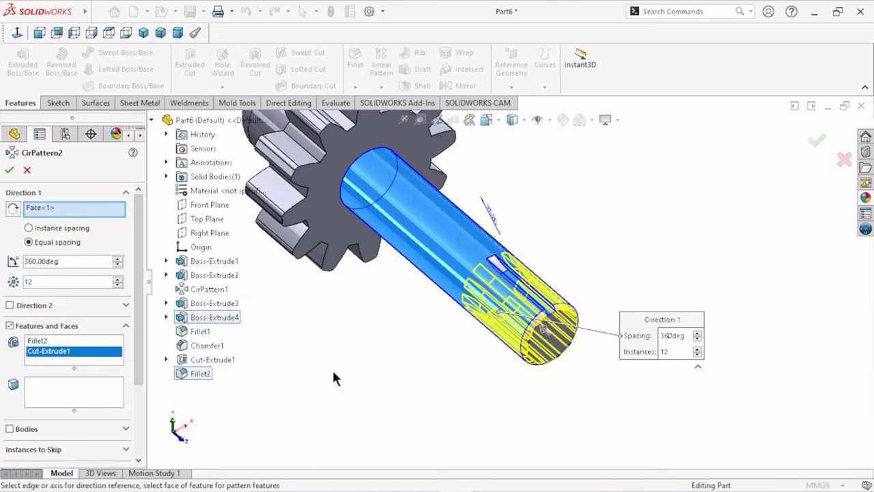
{"action": "right_click", "coordinate": [38, 347]}
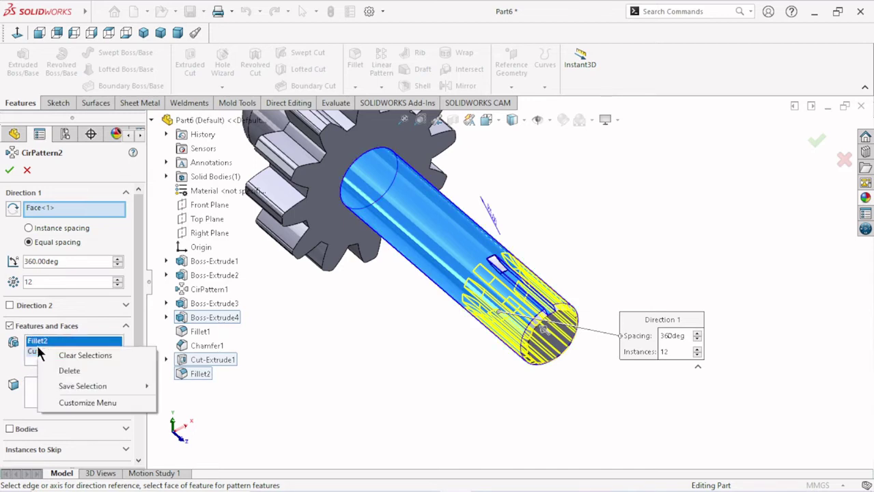
{"action": "left_click", "coordinate": [98, 355]}
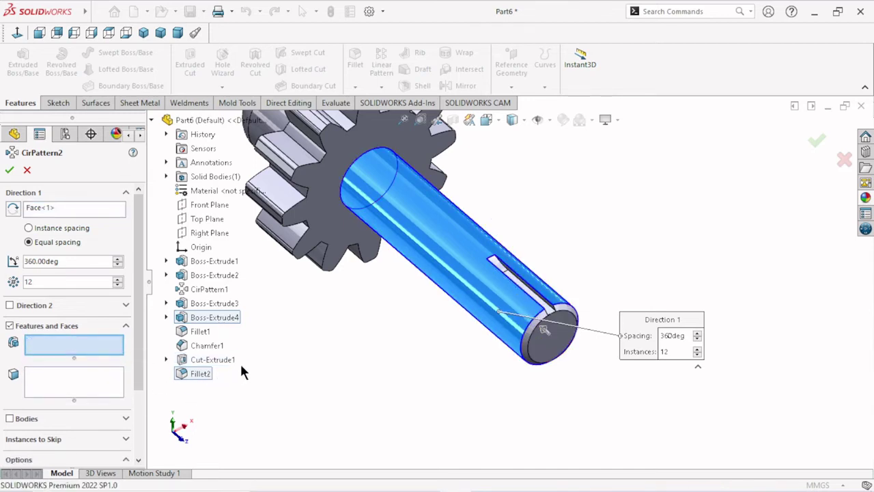
{"action": "left_click", "coordinate": [228, 356]}
{"action": "left_click", "coordinate": [195, 372]}
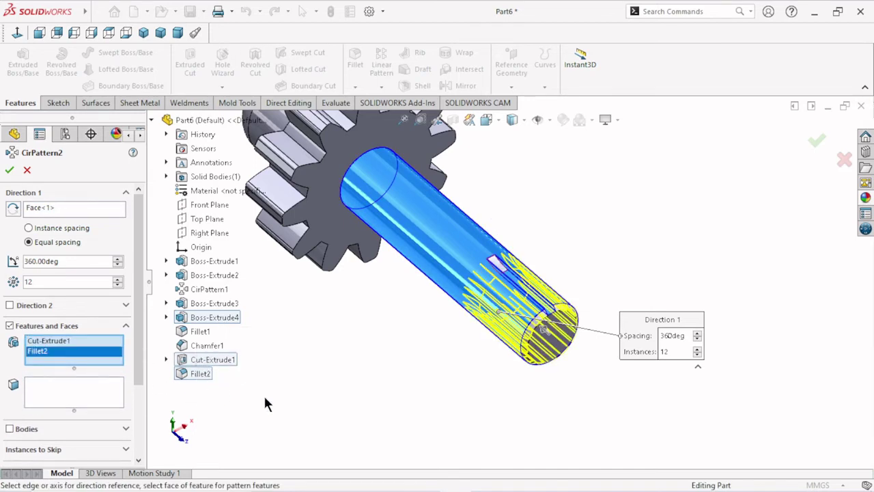
Change the instance count from 12 to 10, confirm, and inspect the new splines
{"action": "double_click", "coordinate": [44, 280]}
{"action": "type", "text": "10"}
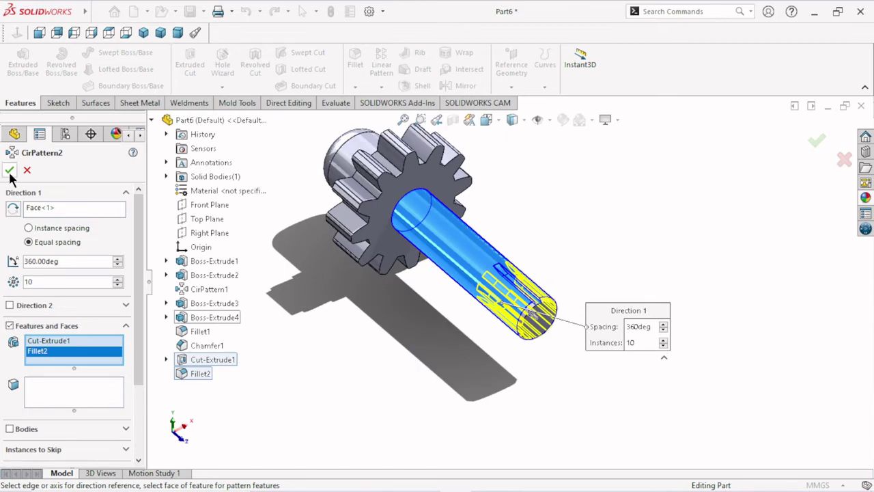
{"action": "key", "text": "Return"}
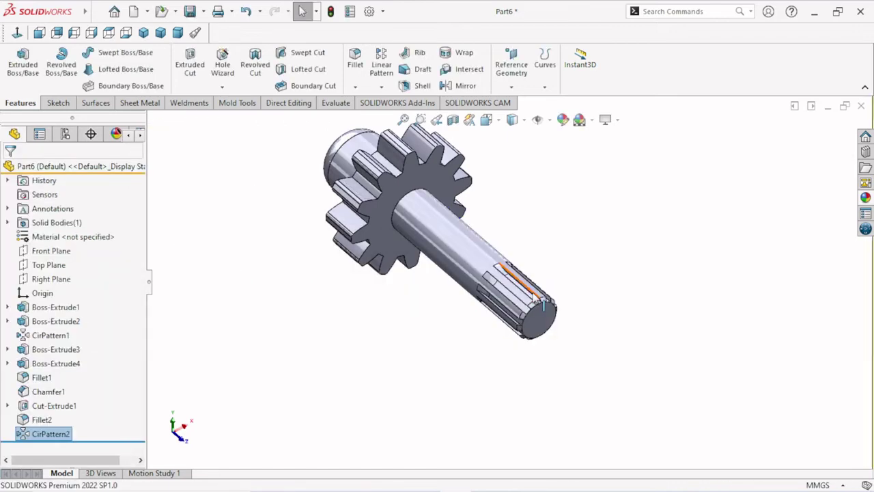
{"action": "mouse_move", "coordinate": [661, 336]}
{"action": "middle_mouse_down"}
{"action": "mouse_move", "coordinate": [632, 262]}
{"action": "mouse_move", "coordinate": [607, 306]}
{"action": "mouse_move", "coordinate": [650, 303]}
{"action": "mouse_move", "coordinate": [700, 228]}
{"action": "mouse_move", "coordinate": [718, 329]}
{"action": "mouse_move", "coordinate": [750, 357]}
{"action": "mouse_move", "coordinate": [647, 227]}
{"action": "mouse_move", "coordinate": [610, 308]}
{"action": "mouse_move", "coordinate": [654, 354]}
{"action": "middle_mouse_up"}
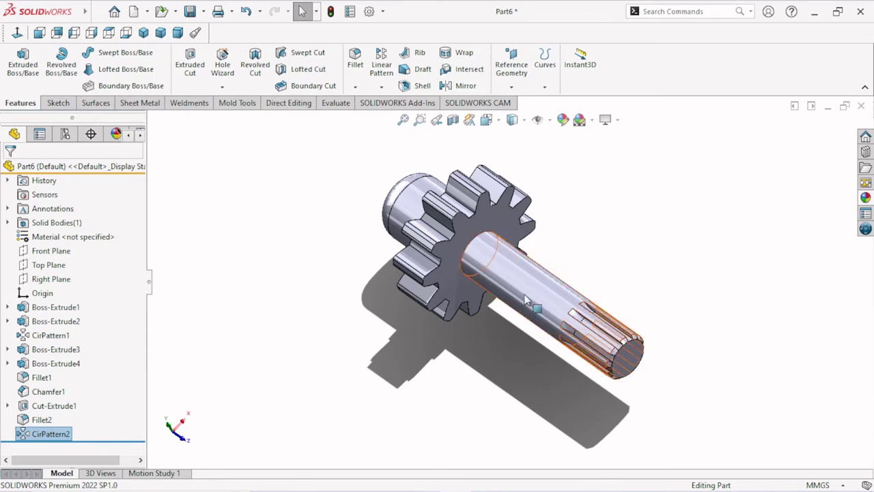
{"action": "middle_click_drag", "start_coordinate": [651, 352], "coordinate": [691, 293]}
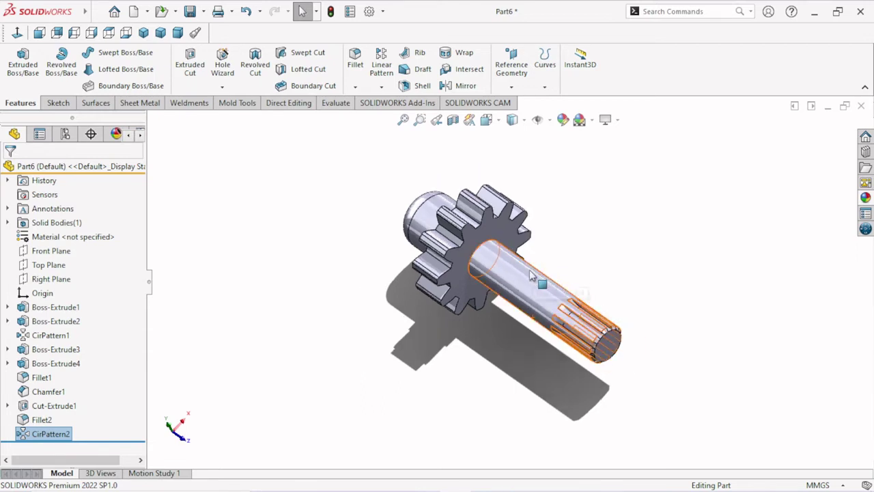
Apply the Metal > Steel brushed steel appearance to the whole pinion part
{"action": "left_click", "coordinate": [866, 198]}
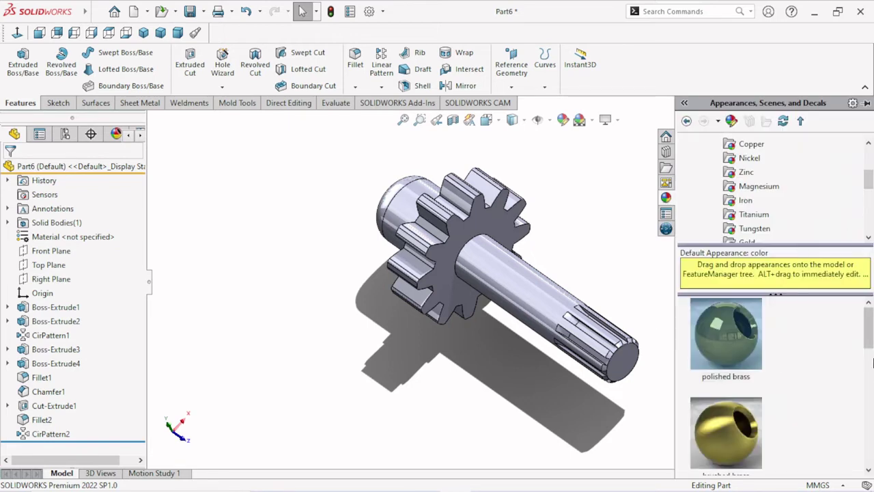
{"action": "scroll", "coordinate": [704, 181], "scroll_direction": "up", "scroll_amount": 3}
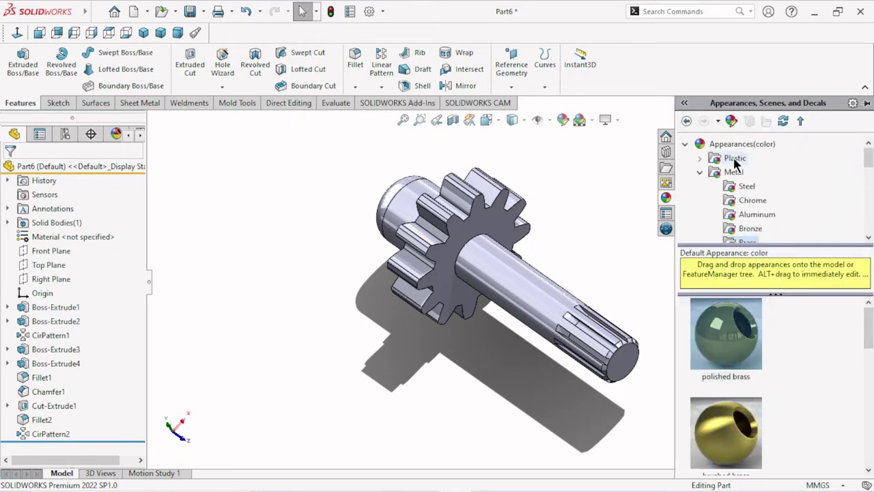
{"action": "left_click", "coordinate": [701, 172]}
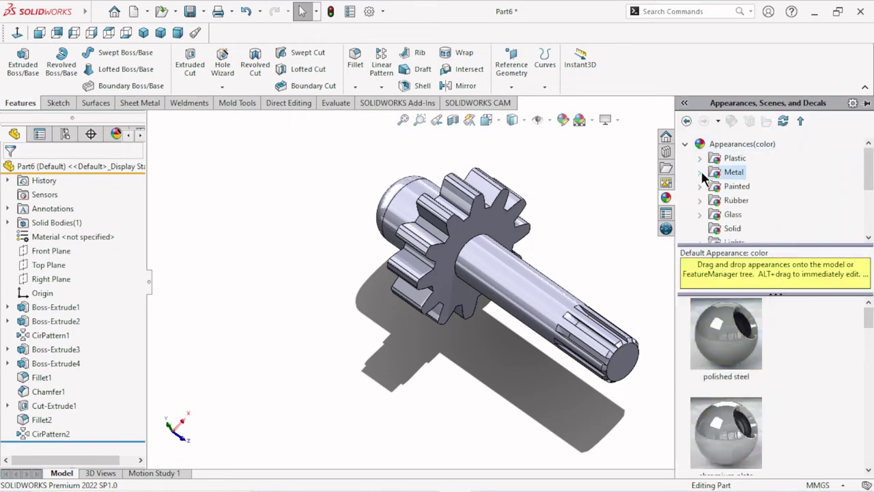
{"action": "scroll", "coordinate": [738, 171], "scroll_direction": "down", "scroll_amount": 1}
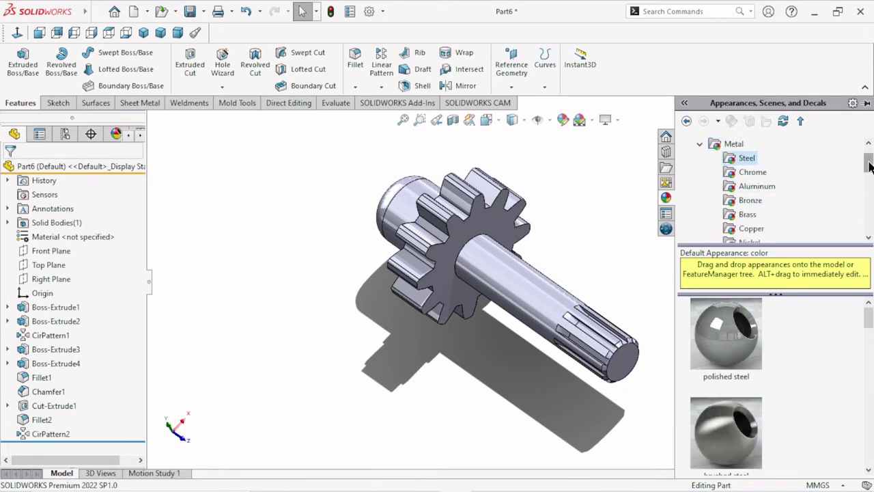
{"action": "mouse_move", "coordinate": [870, 166]}
{"action": "left_mouse_down"}
{"action": "mouse_move", "coordinate": [869, 179]}
{"action": "mouse_move", "coordinate": [870, 156]}
{"action": "left_mouse_up"}
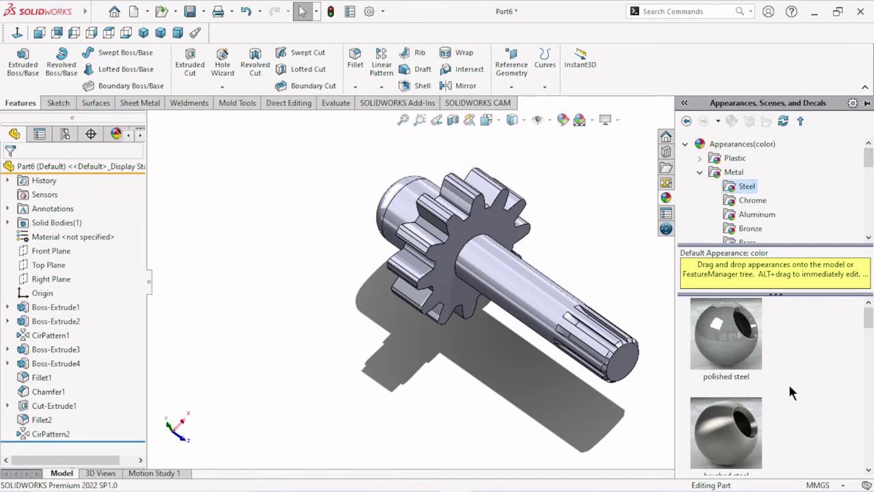
{"action": "left_click_drag", "start_coordinate": [869, 324], "coordinate": [870, 331]}
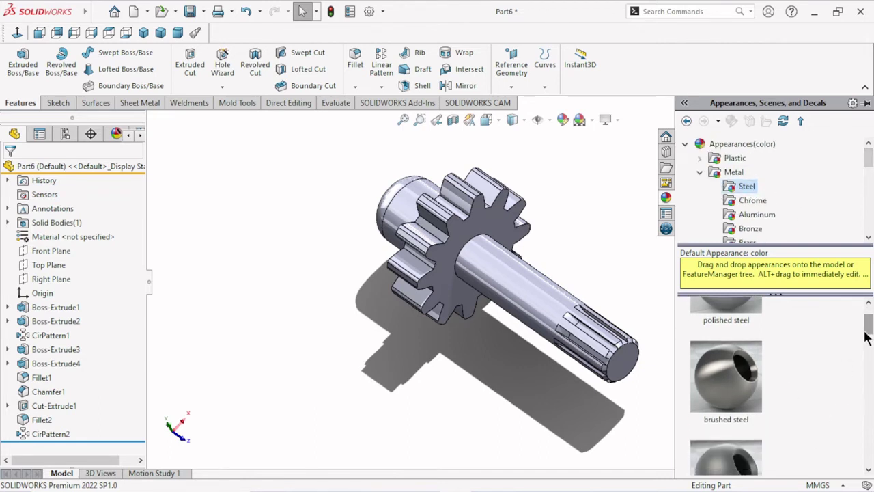
{"action": "left_click_drag", "start_coordinate": [739, 387], "coordinate": [595, 306]}
Orbit, zoom and reorient the shaft to inspect the brushed steel finish
{"action": "mouse_move", "coordinate": [588, 296]}
{"action": "middle_mouse_down"}
{"action": "mouse_move", "coordinate": [600, 253]}
{"action": "mouse_move", "coordinate": [567, 215]}
{"action": "mouse_move", "coordinate": [410, 268]}
{"action": "middle_mouse_up"}
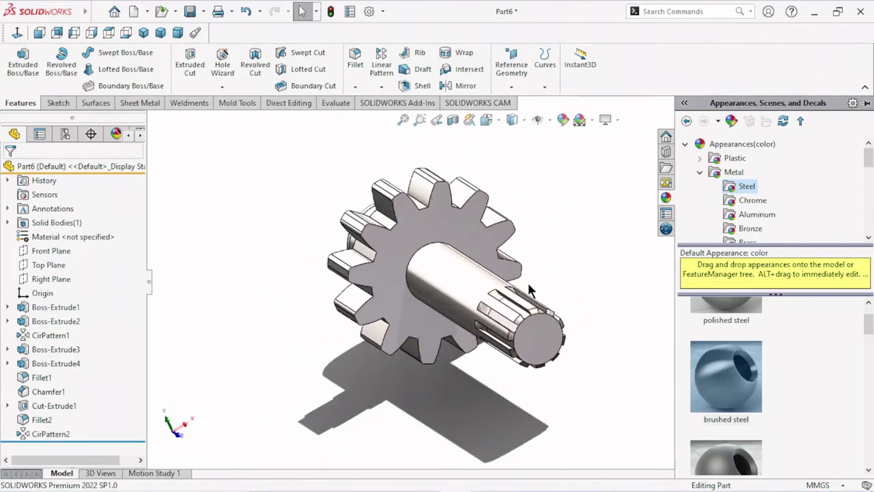
{"action": "scroll", "coordinate": [396, 246], "scroll_direction": "down", "scroll_amount": 5}
{"action": "scroll", "coordinate": [388, 236], "scroll_direction": "down", "scroll_amount": 2}
{"action": "scroll", "coordinate": [519, 308], "scroll_direction": "up", "scroll_amount": 5}
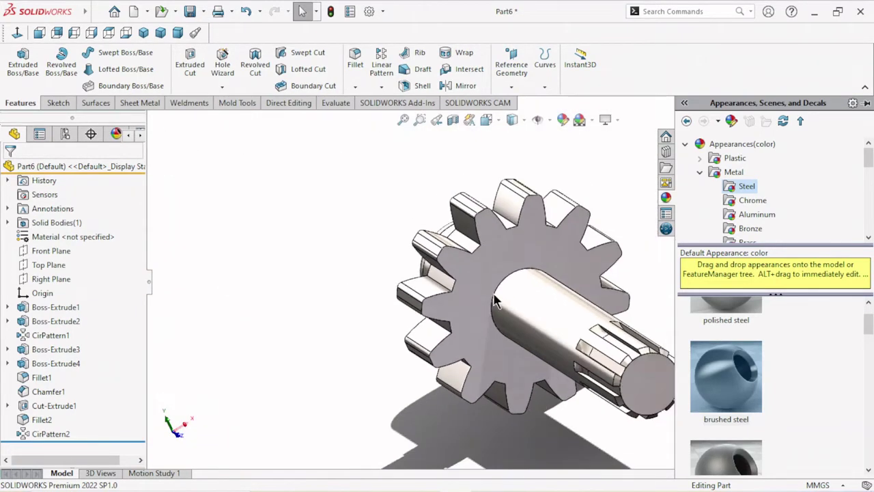
{"action": "scroll", "coordinate": [520, 308], "scroll_direction": "up", "scroll_amount": 3}
{"action": "key", "text": "ctrl+7"}
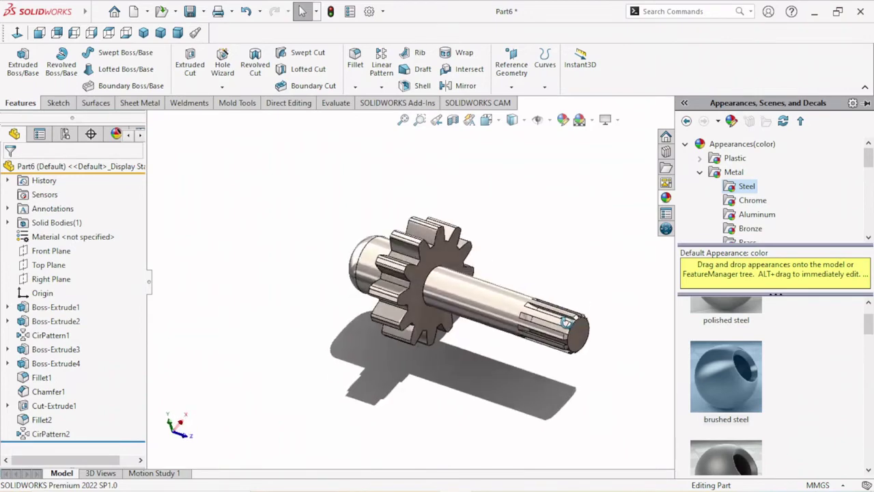
{"action": "scroll", "coordinate": [553, 301], "scroll_direction": "up", "scroll_amount": 2}
{"action": "scroll", "coordinate": [614, 294], "scroll_direction": "down", "scroll_amount": 2}
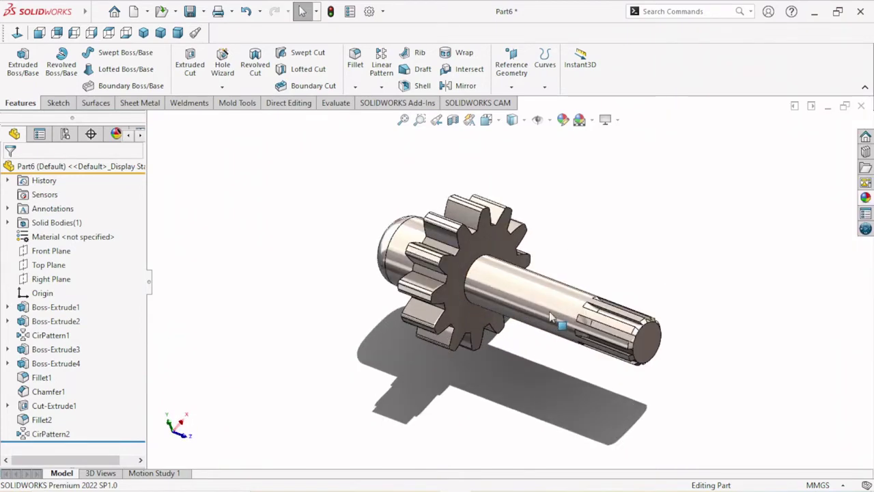
{"action": "scroll", "coordinate": [658, 299], "scroll_direction": "down", "scroll_amount": 3}
{"action": "scroll", "coordinate": [656, 307], "scroll_direction": "up", "scroll_amount": 3}
{"action": "mouse_move", "coordinate": [656, 307]}
{"action": "middle_mouse_down"}
{"action": "mouse_move", "coordinate": [469, 255]}
{"action": "mouse_move", "coordinate": [573, 341]}
{"action": "mouse_move", "coordinate": [706, 416]}
{"action": "mouse_move", "coordinate": [697, 280]}
{"action": "mouse_move", "coordinate": [652, 228]}
{"action": "middle_mouse_up"}
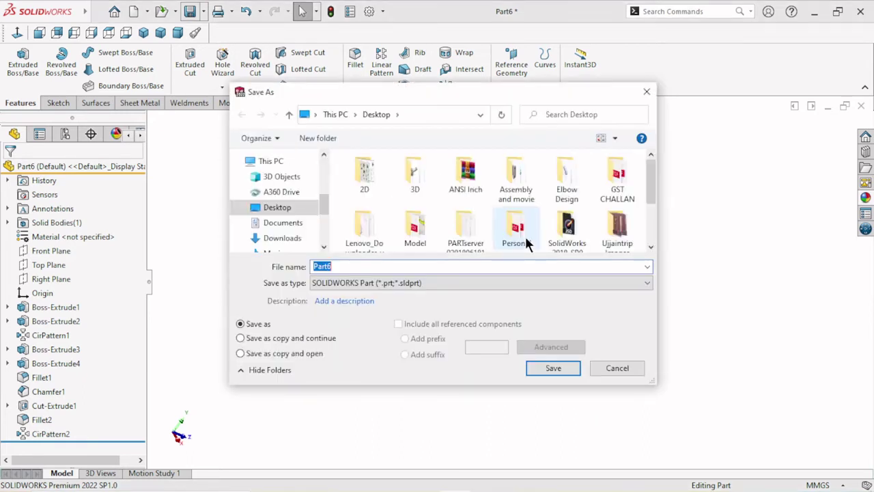
{"action": "left_click", "coordinate": [280, 210]}
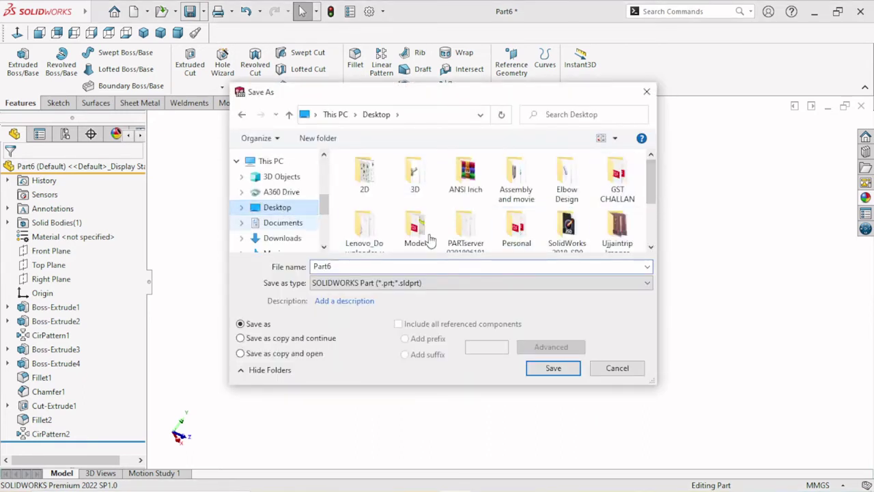
{"action": "left_click", "coordinate": [653, 197]}
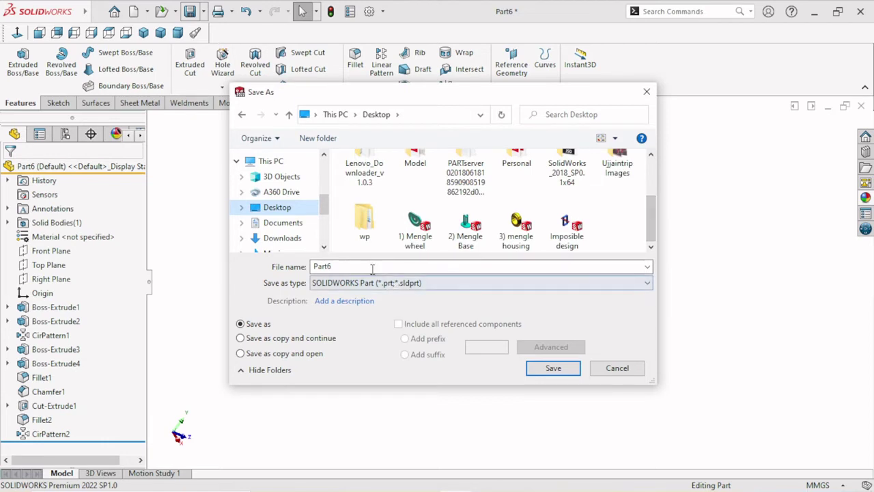
{"action": "double_click", "coordinate": [323, 266]}
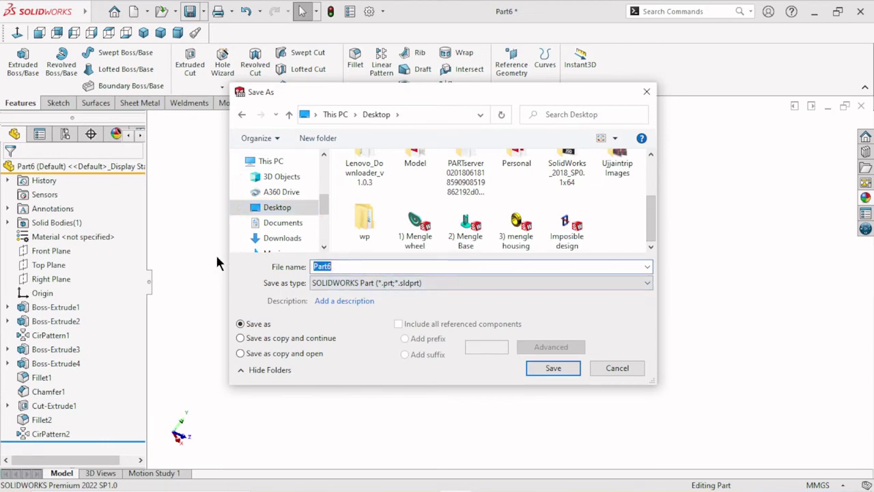
{"action": "type", "text": "4"}
{"action": "type", "text": ")me pinion"}
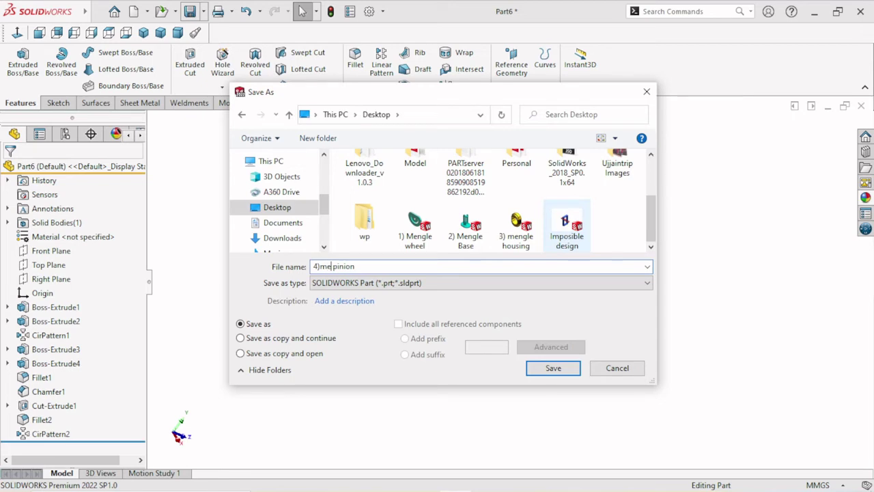
{"action": "mouse_move", "coordinate": [566, 229]}
{"action": "type", "text": "gle"}
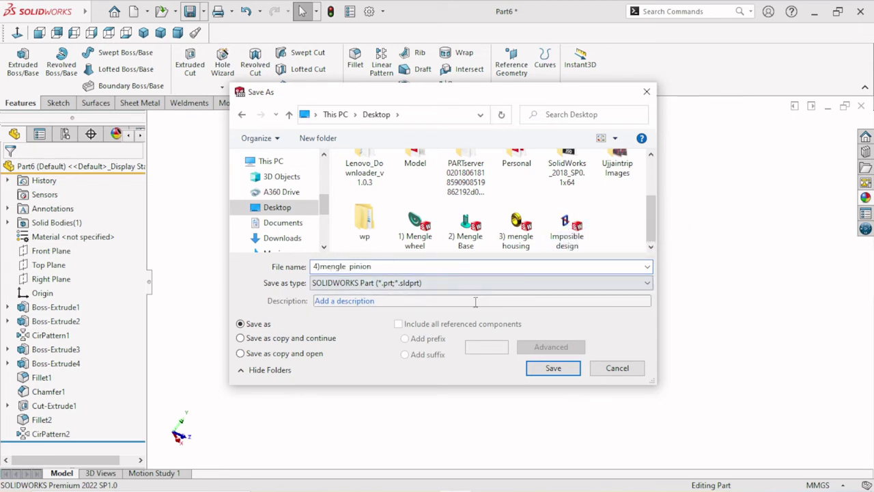
{"action": "key", "text": "BackSpace"}
{"action": "left_click", "coordinate": [542, 368]}
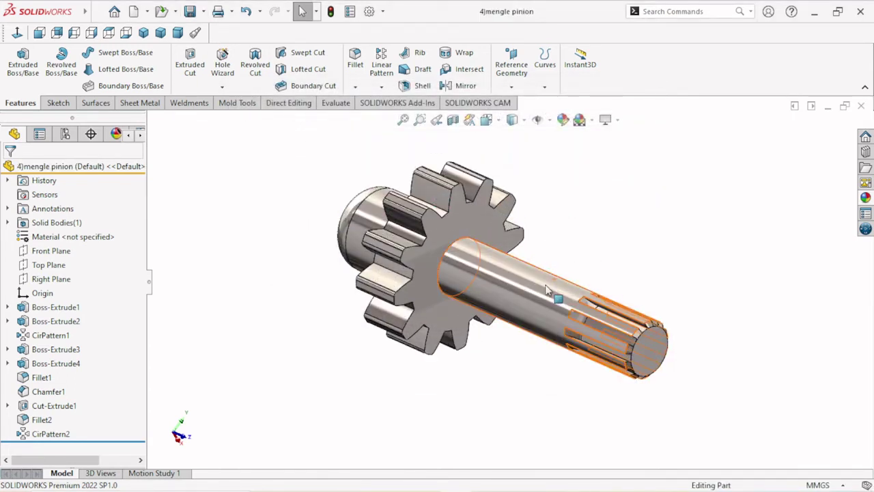
{"action": "scroll", "coordinate": [505, 286], "scroll_direction": "up", "scroll_amount": 2}
{"action": "scroll", "coordinate": [458, 246], "scroll_direction": "up", "scroll_amount": 1}
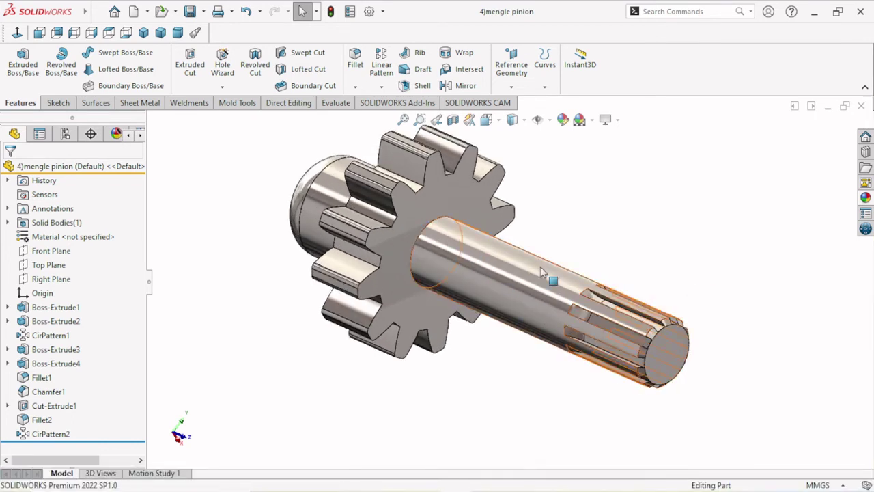
{"action": "middle_click_drag", "start_coordinate": [541, 266], "coordinate": [530, 247]}
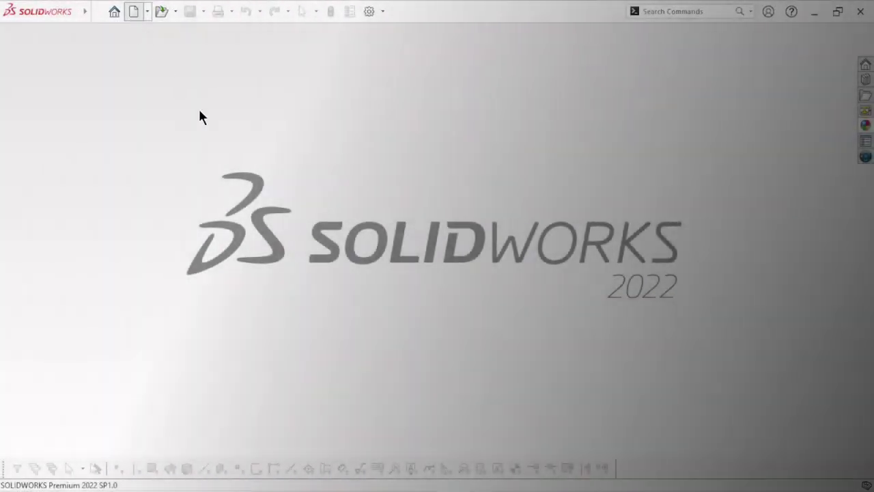
Create a new assembly and load the 2) Mengle Base part from the Desktop
{"action": "left_click", "coordinate": [134, 11]}
{"action": "left_click", "coordinate": [495, 201]}
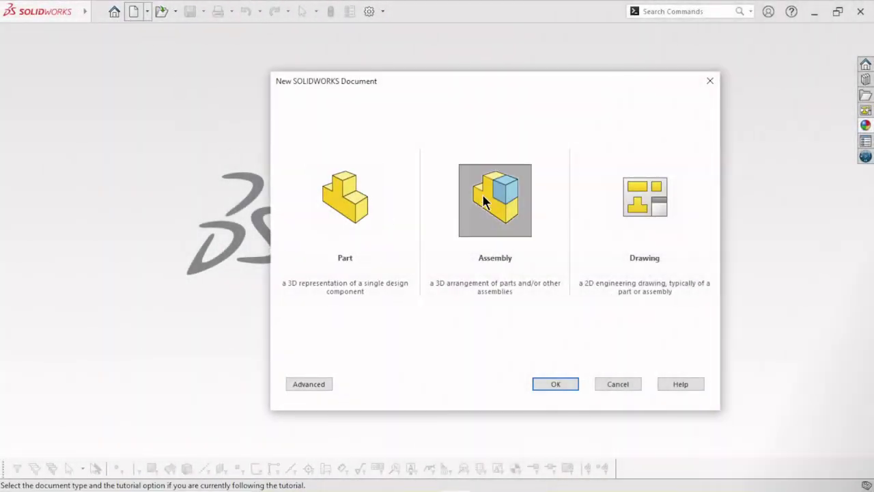
{"action": "left_click", "coordinate": [554, 382]}
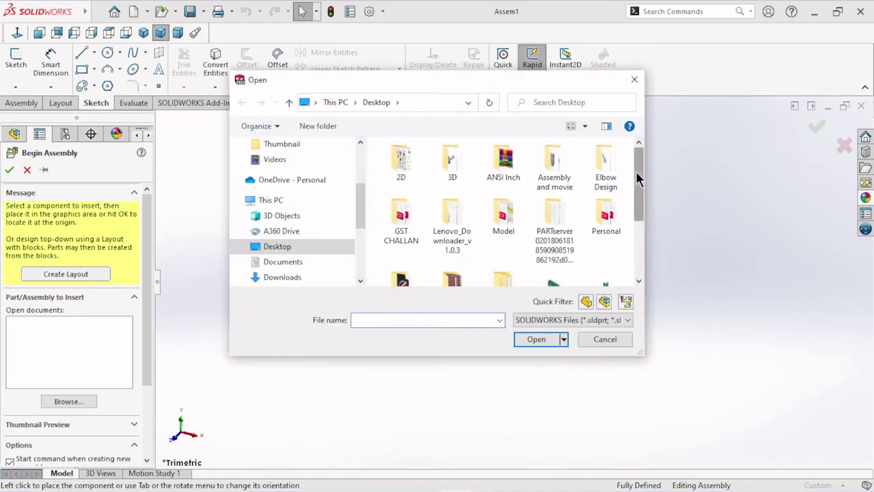
{"action": "left_click_drag", "start_coordinate": [641, 179], "coordinate": [647, 234]}
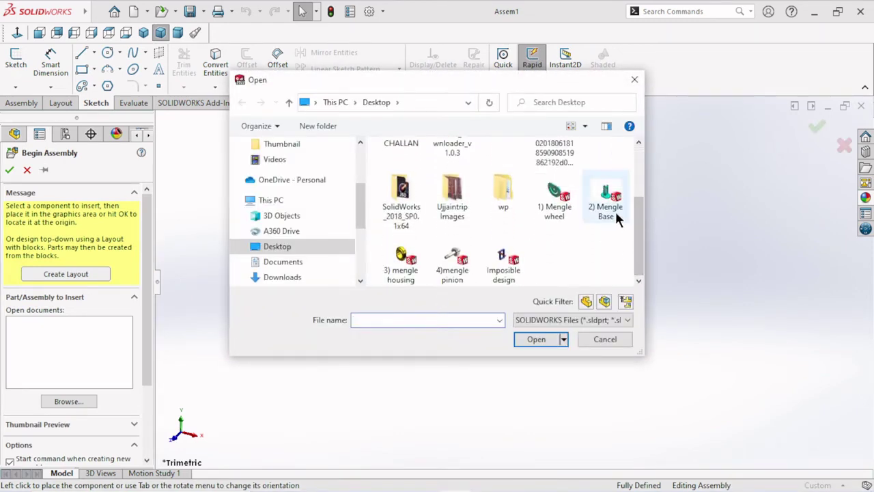
{"action": "left_click", "coordinate": [606, 195]}
{"action": "left_click", "coordinate": [539, 342]}
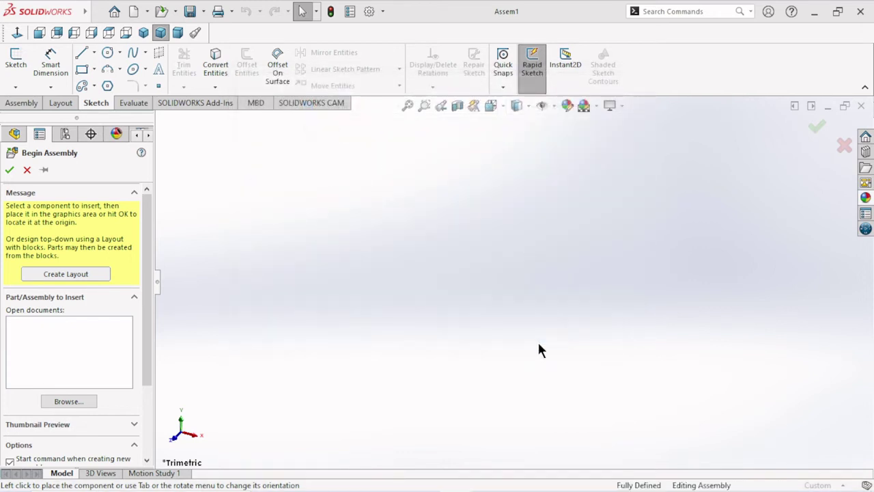
{"action": "left_click", "coordinate": [554, 106]}
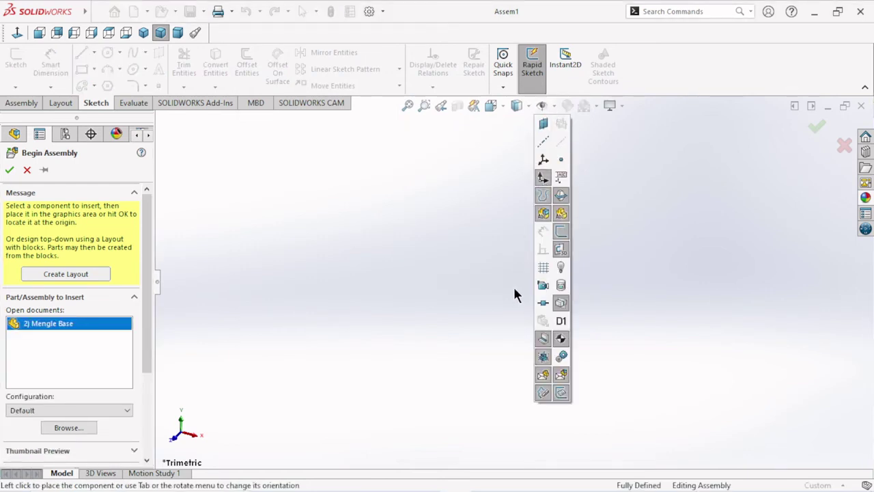
Show the assembly origin and place 2) Mengle Base fixed at it
{"action": "left_click", "coordinate": [554, 106]}
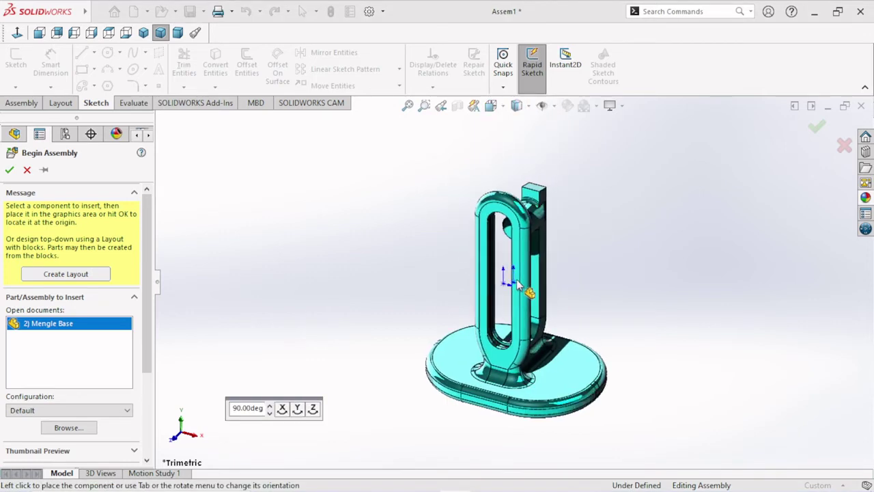
{"action": "scroll", "coordinate": [524, 293], "scroll_direction": "down", "scroll_amount": 5}
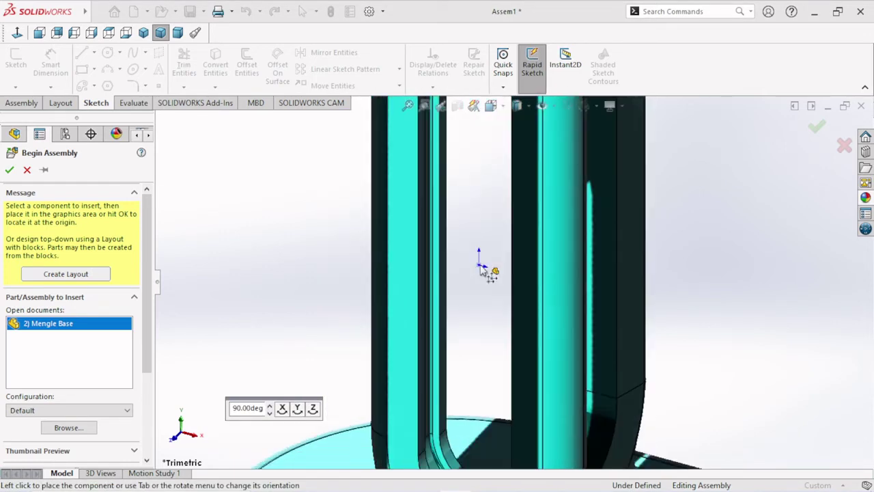
{"action": "left_click", "coordinate": [480, 266]}
{"action": "scroll", "coordinate": [482, 268], "scroll_direction": "up", "scroll_amount": 5}
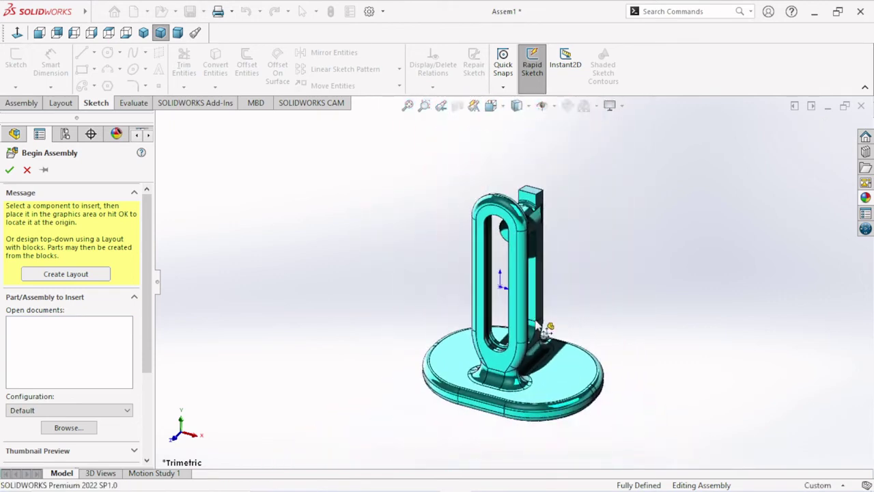
{"action": "scroll", "coordinate": [527, 328], "scroll_direction": "down", "scroll_amount": 1}
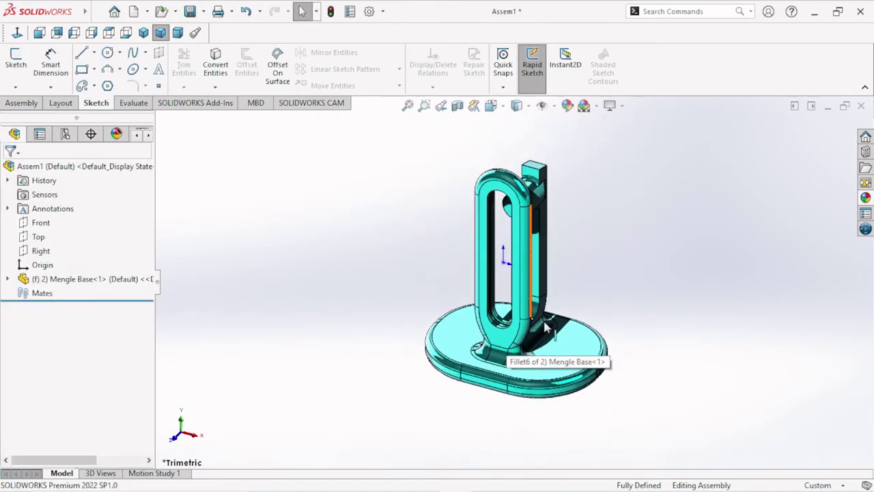
{"action": "scroll", "coordinate": [533, 327], "scroll_direction": "up", "scroll_amount": 1}
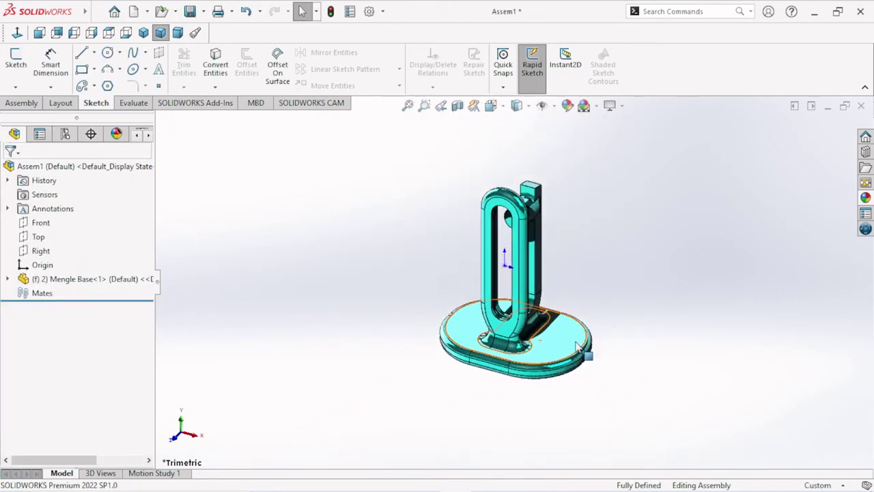
{"action": "scroll", "coordinate": [550, 342], "scroll_direction": "down", "scroll_amount": 2}
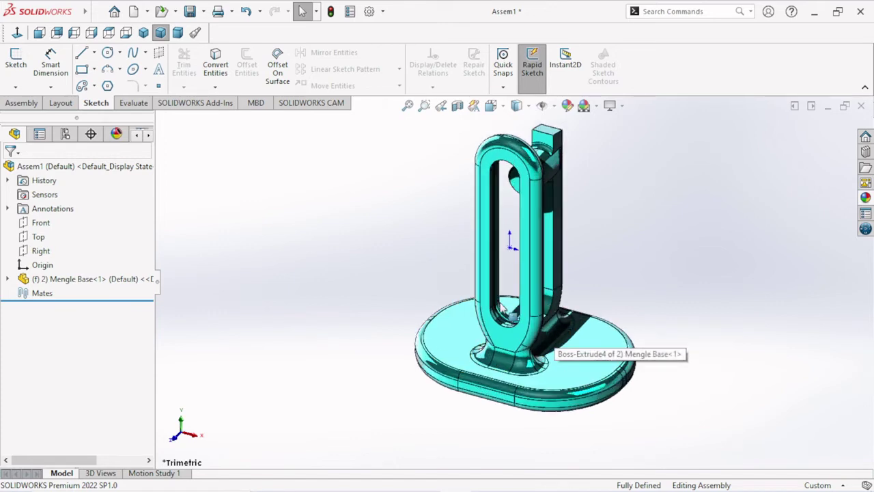
Apply the Plain White background scene and orbit the base to a front view
{"action": "left_click", "coordinate": [595, 107]}
{"action": "left_click", "coordinate": [596, 139]}
{"action": "scroll", "coordinate": [601, 280], "scroll_direction": "up", "scroll_amount": 2}
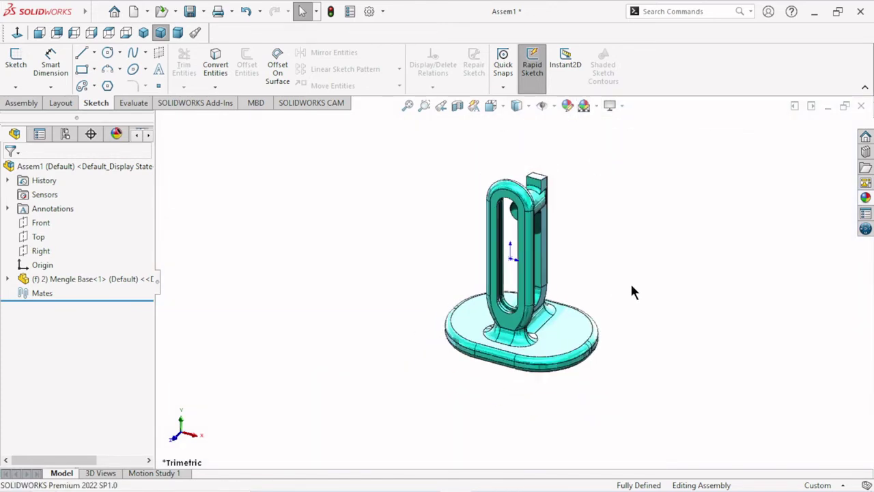
{"action": "scroll", "coordinate": [638, 304], "scroll_direction": "down", "scroll_amount": 2}
{"action": "scroll", "coordinate": [638, 327], "scroll_direction": "up", "scroll_amount": 1}
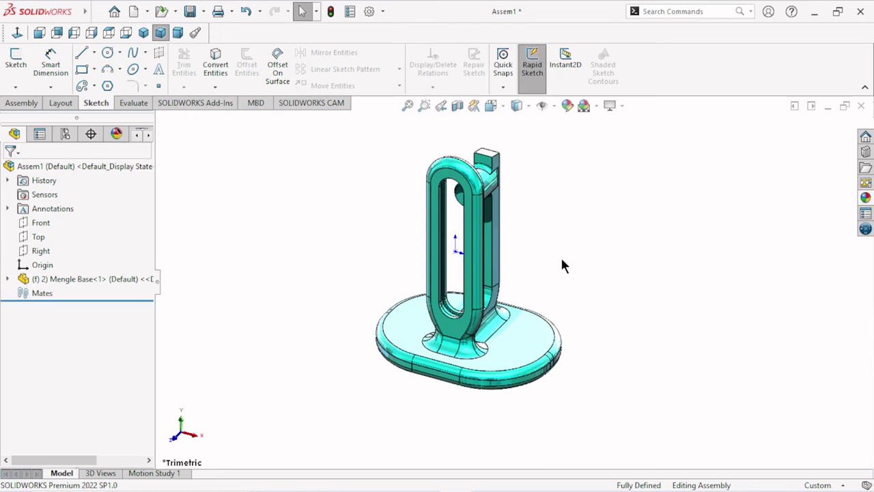
{"action": "mouse_move", "coordinate": [562, 263]}
{"action": "middle_mouse_down"}
{"action": "mouse_move", "coordinate": [626, 315]}
{"action": "mouse_move", "coordinate": [624, 242]}
{"action": "mouse_move", "coordinate": [638, 244]}
{"action": "mouse_move", "coordinate": [633, 253]}
{"action": "middle_mouse_up"}
{"action": "scroll", "coordinate": [502, 232], "scroll_direction": "down", "scroll_amount": 2}
{"action": "mouse_move", "coordinate": [660, 287]}
{"action": "middle_mouse_down"}
{"action": "mouse_move", "coordinate": [595, 256]}
{"action": "mouse_move", "coordinate": [622, 246]}
{"action": "middle_mouse_up"}
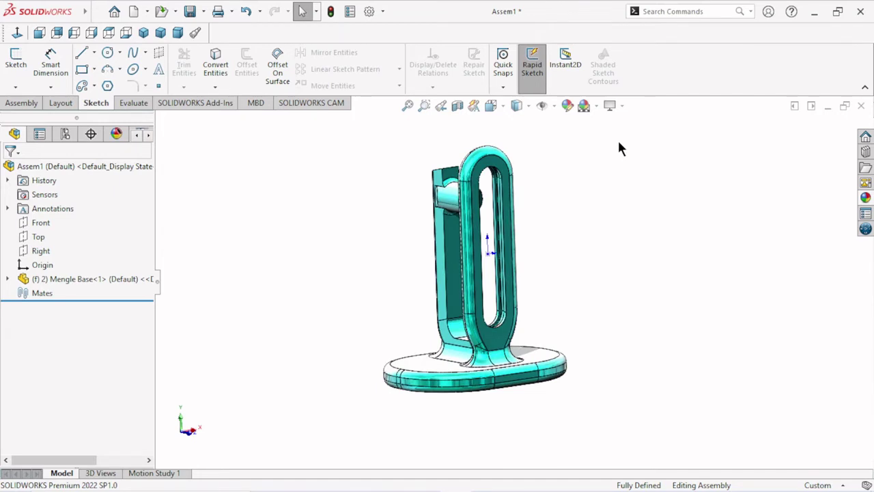
Turn off RealView Graphics and view the stand from a three-quarter angle
{"action": "left_click", "coordinate": [554, 105]}
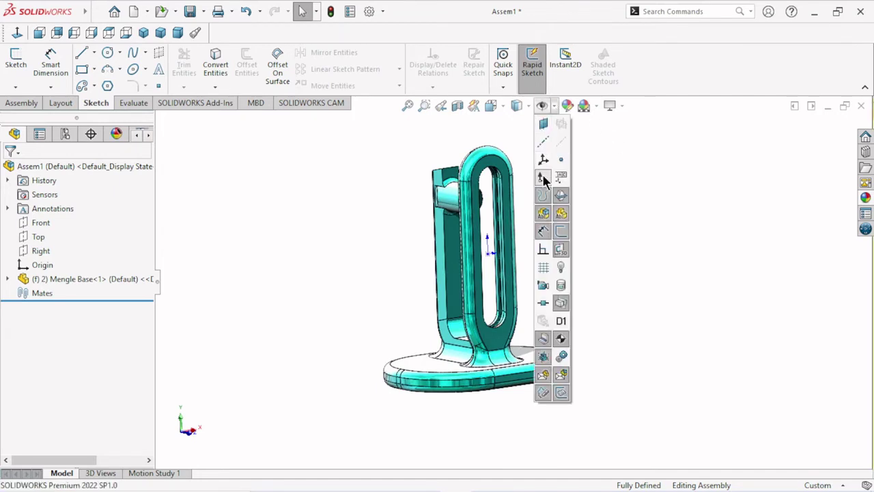
{"action": "mouse_move", "coordinate": [610, 327]}
{"action": "middle_mouse_down"}
{"action": "mouse_move", "coordinate": [595, 303]}
{"action": "mouse_move", "coordinate": [603, 305]}
{"action": "mouse_move", "coordinate": [649, 157]}
{"action": "middle_mouse_up"}
{"action": "left_click", "coordinate": [622, 105]}
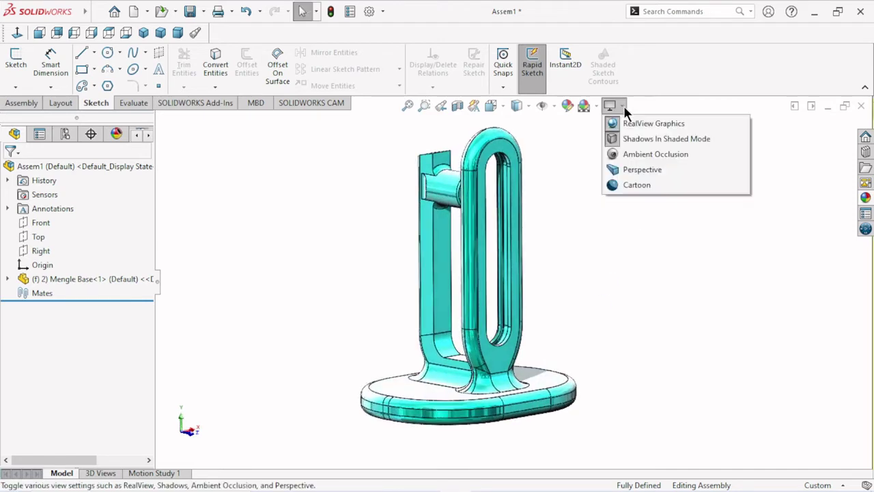
{"action": "left_click", "coordinate": [628, 121]}
{"action": "middle_click_drag", "start_coordinate": [599, 275], "coordinate": [613, 301]}
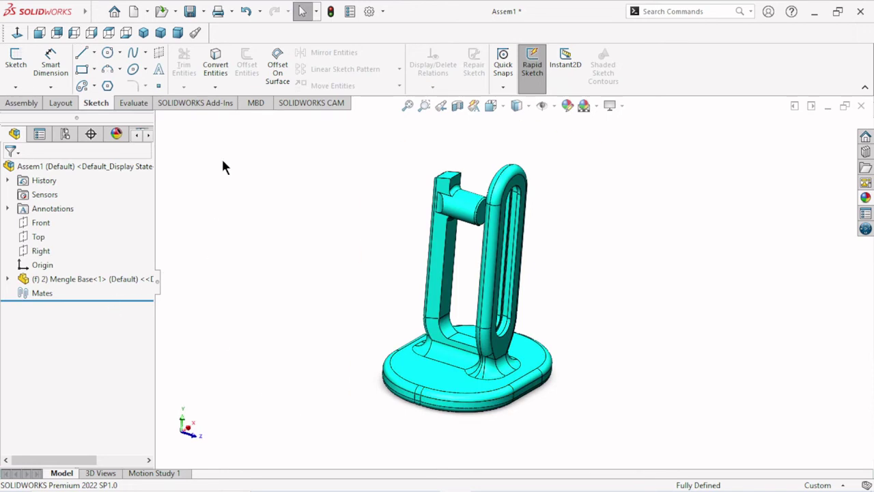
Insert components, selecting 1) Mengle wheel and 4)mengle pinion from the Desktop
{"action": "left_click", "coordinate": [30, 104]}
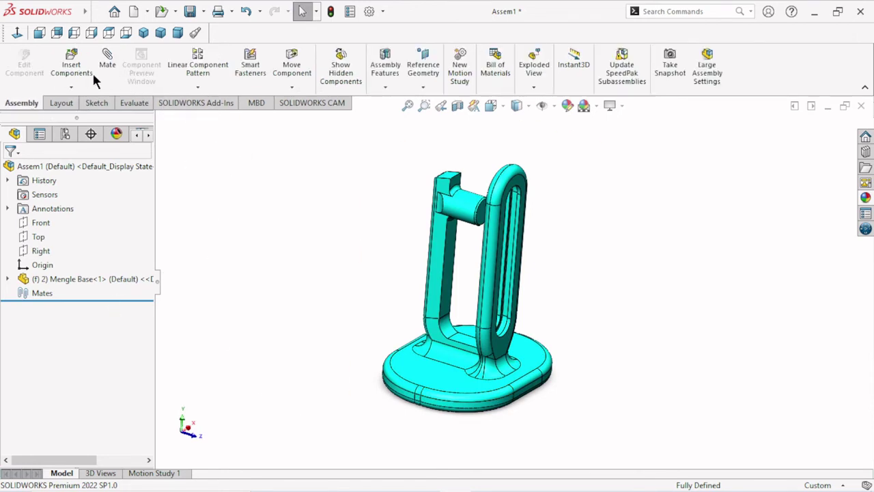
{"action": "left_click", "coordinate": [68, 69]}
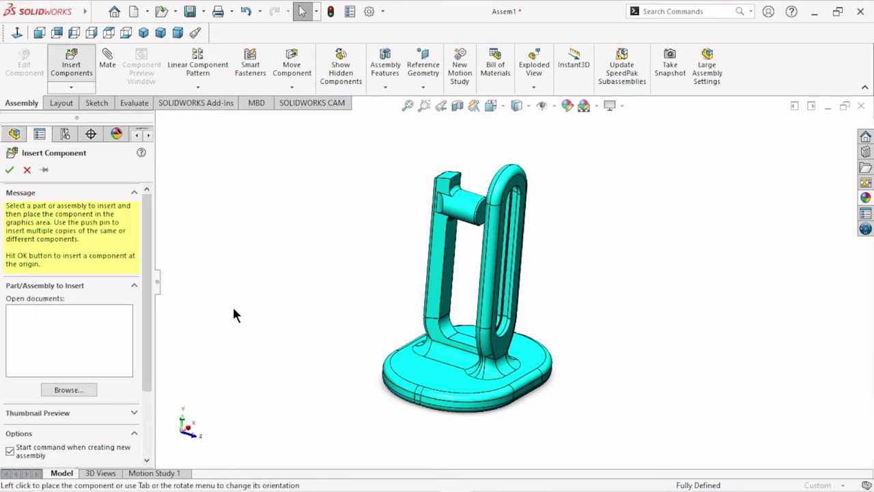
{"action": "left_click", "coordinate": [82, 393]}
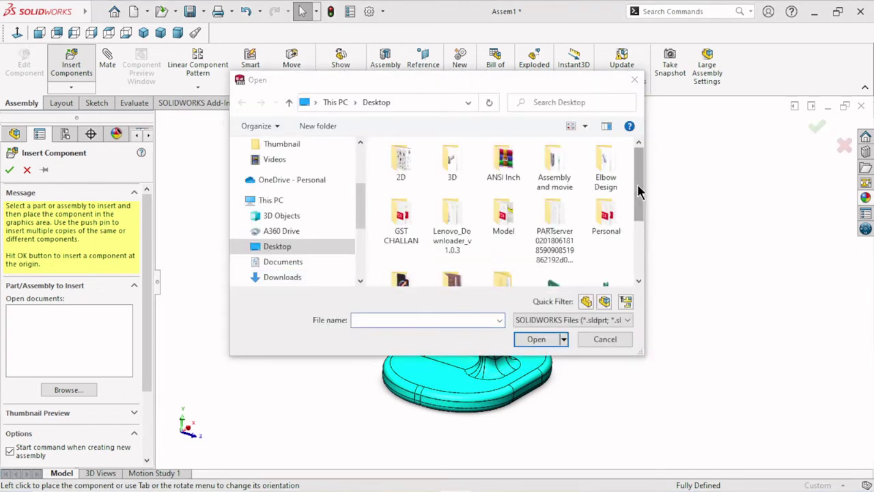
{"action": "left_click_drag", "start_coordinate": [637, 184], "coordinate": [634, 276]}
{"action": "left_click", "coordinate": [549, 209]}
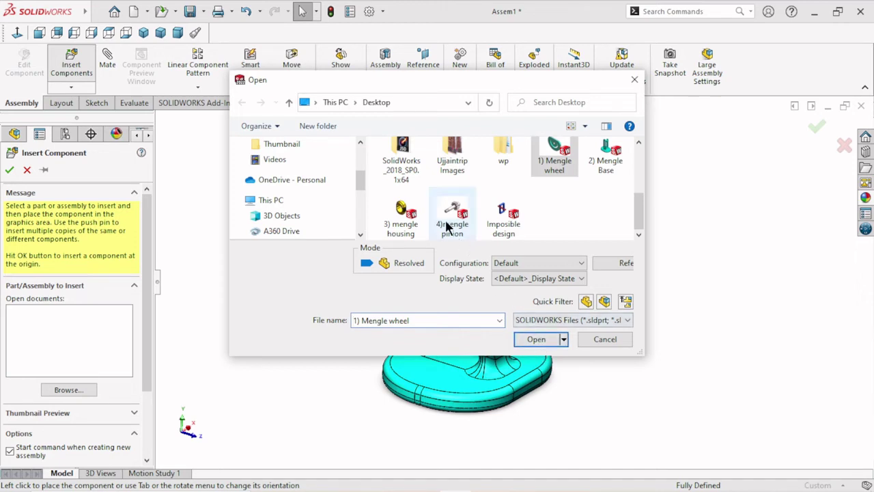
{"action": "left_click", "coordinate": [452, 222], "text": "ctrl"}
{"action": "left_click", "coordinate": [544, 346]}
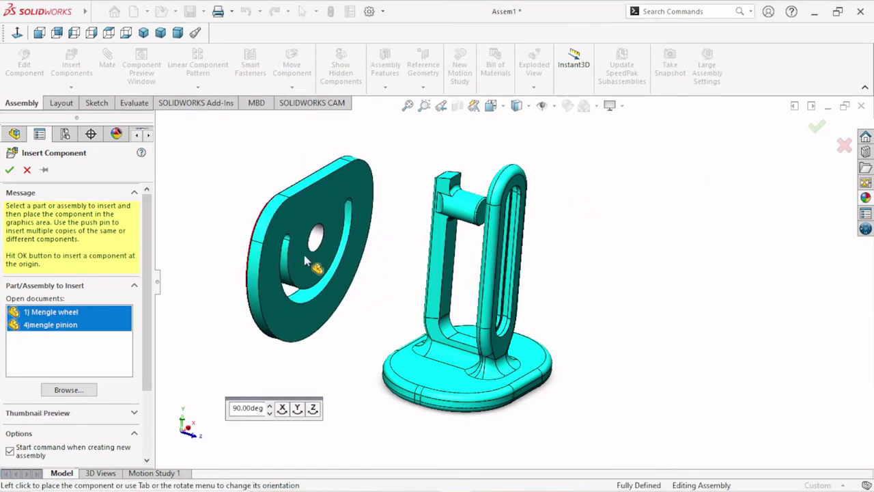
Place the wheel to the left of the base and the pinion to its right
{"action": "left_click", "coordinate": [305, 261]}
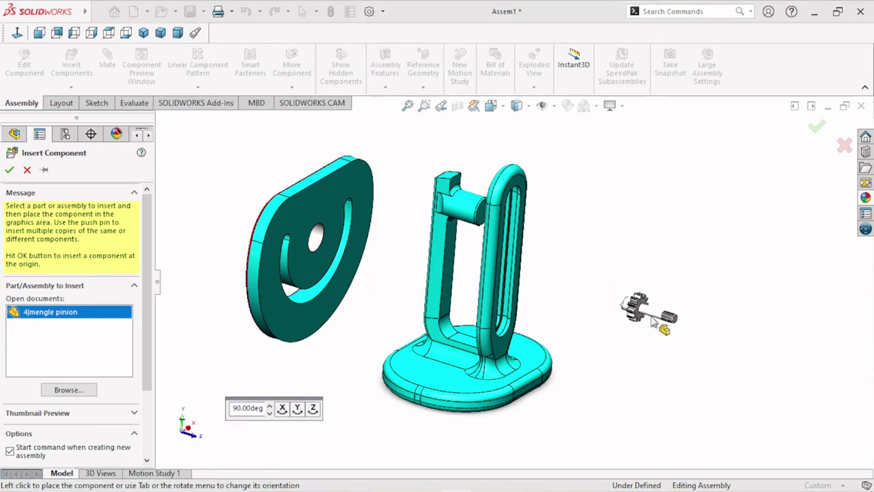
{"action": "left_click", "coordinate": [631, 315]}
{"action": "scroll", "coordinate": [453, 345], "scroll_direction": "up", "scroll_amount": 2}
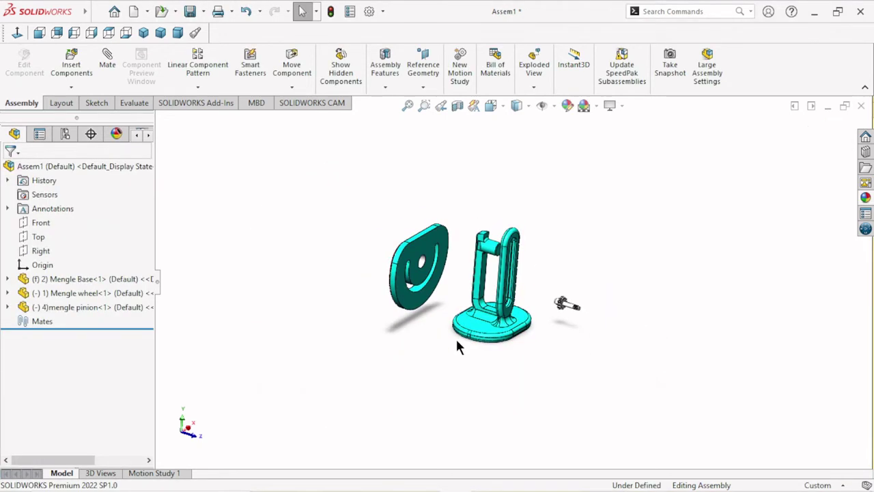
{"action": "scroll", "coordinate": [452, 298], "scroll_direction": "down", "scroll_amount": 3}
{"action": "scroll", "coordinate": [545, 252], "scroll_direction": "down", "scroll_amount": 1}
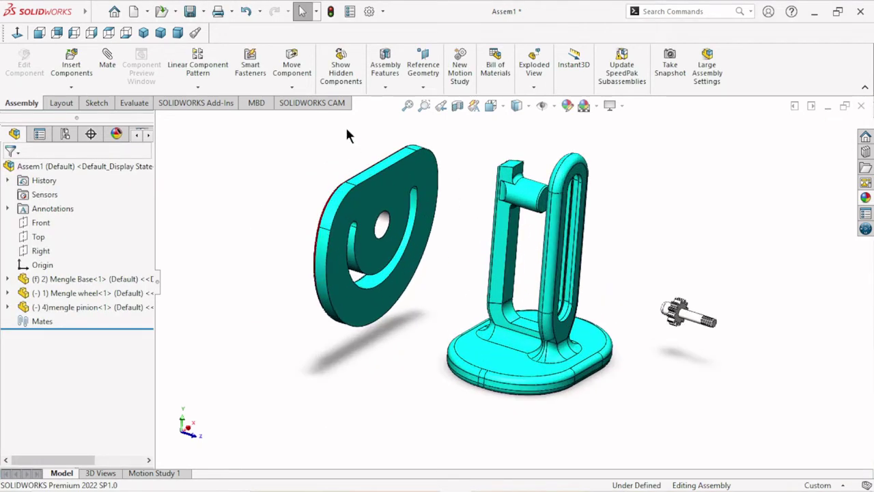
{"action": "left_click", "coordinate": [292, 86]}
Rotate the Mengle wheel until its gear-toothed side faces front, then exit rotation
{"action": "left_click", "coordinate": [311, 121]}
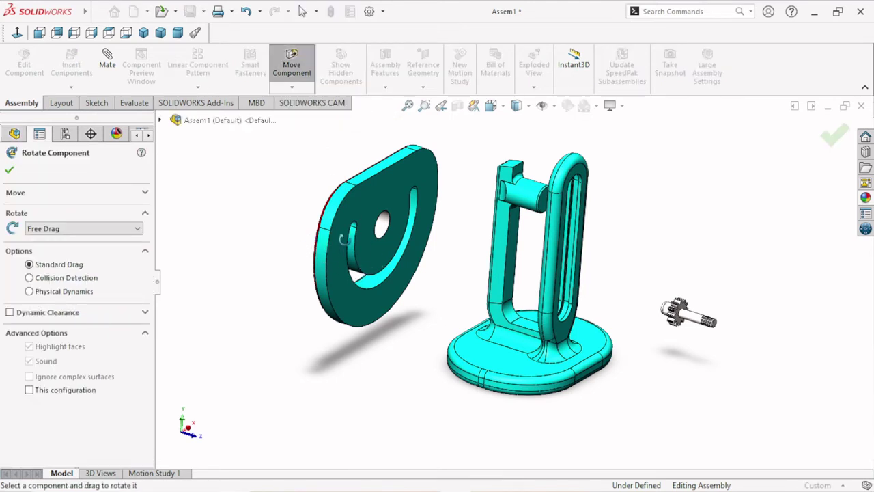
{"action": "mouse_move", "coordinate": [353, 238]}
{"action": "left_mouse_down"}
{"action": "mouse_move", "coordinate": [389, 278]}
{"action": "mouse_move", "coordinate": [342, 276]}
{"action": "left_mouse_up"}
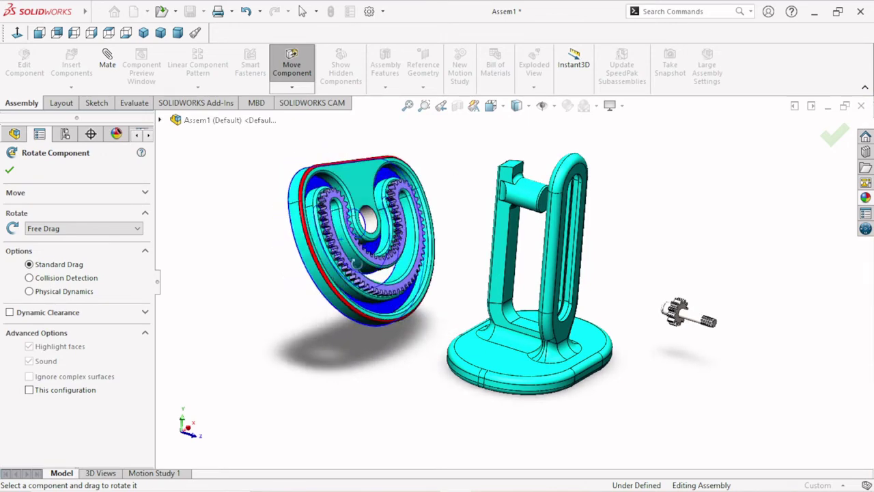
{"action": "mouse_move", "coordinate": [345, 314]}
{"action": "left_mouse_down"}
{"action": "mouse_move", "coordinate": [347, 333]}
{"action": "mouse_move", "coordinate": [365, 337]}
{"action": "mouse_move", "coordinate": [353, 340]}
{"action": "mouse_move", "coordinate": [367, 375]}
{"action": "left_mouse_up"}
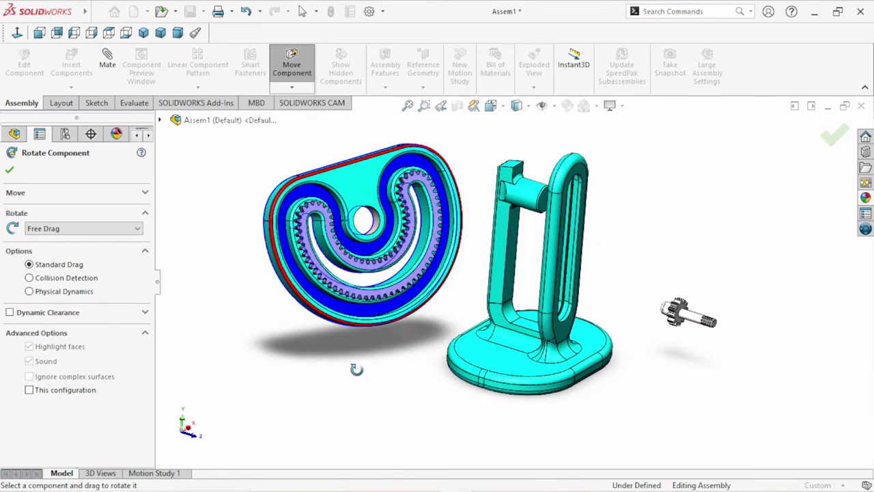
{"action": "right_click", "coordinate": [349, 357]}
{"action": "left_click", "coordinate": [357, 365]}
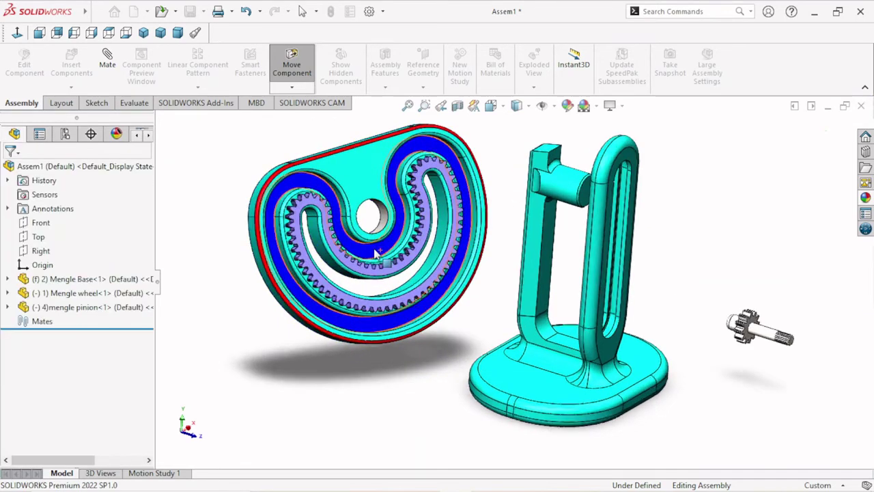
{"action": "scroll", "coordinate": [329, 238], "scroll_direction": "down", "scroll_amount": 3}
{"action": "scroll", "coordinate": [469, 278], "scroll_direction": "up", "scroll_amount": 2}
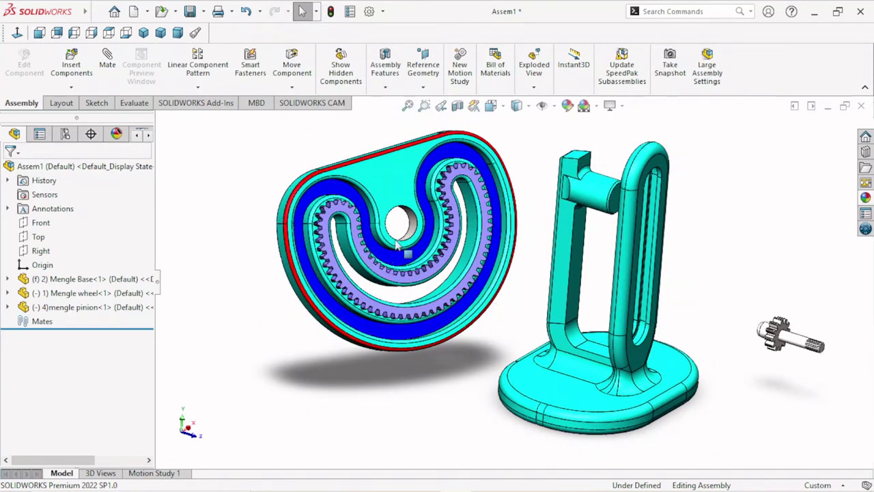
{"action": "scroll", "coordinate": [440, 239], "scroll_direction": "down", "scroll_amount": 1}
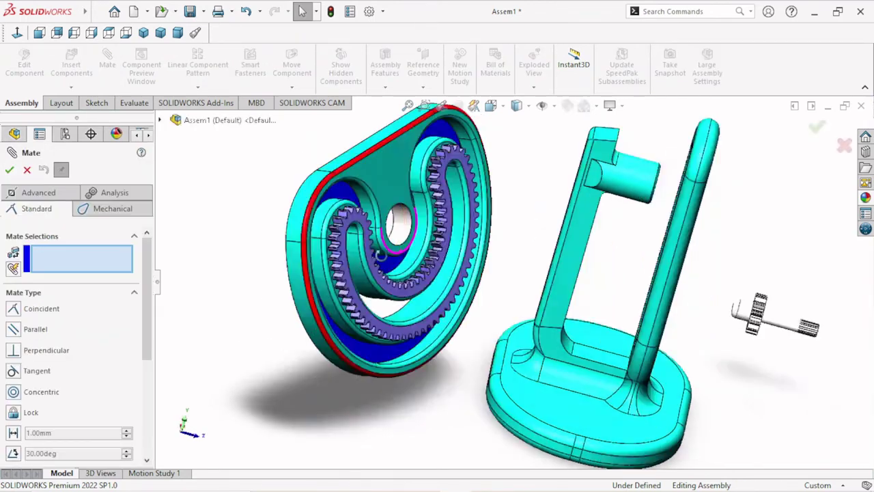
Mate the wheel's hole concentric with the base's cylindrical boss
{"action": "left_click", "coordinate": [406, 220]}
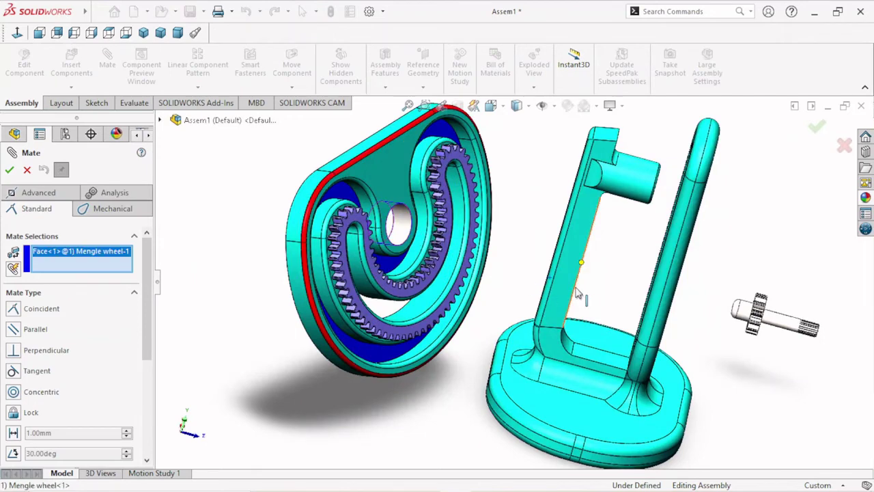
{"action": "left_click", "coordinate": [641, 186]}
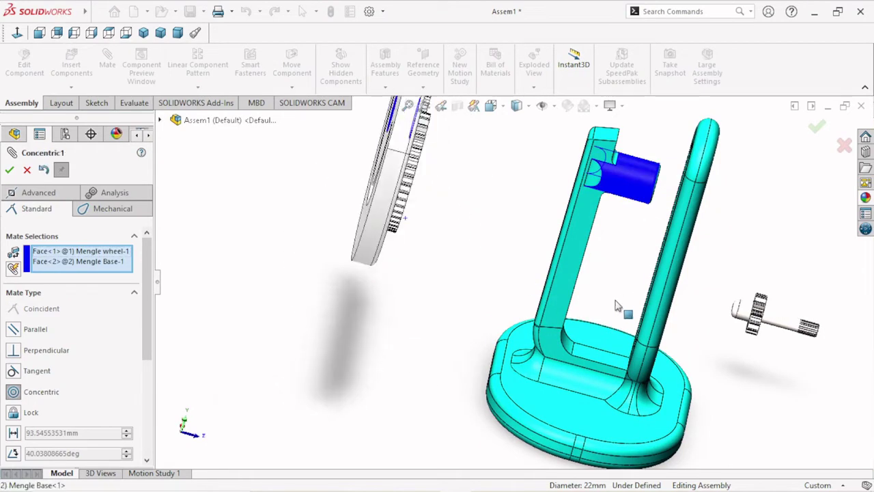
{"action": "scroll", "coordinate": [476, 258], "scroll_direction": "up", "scroll_amount": 2}
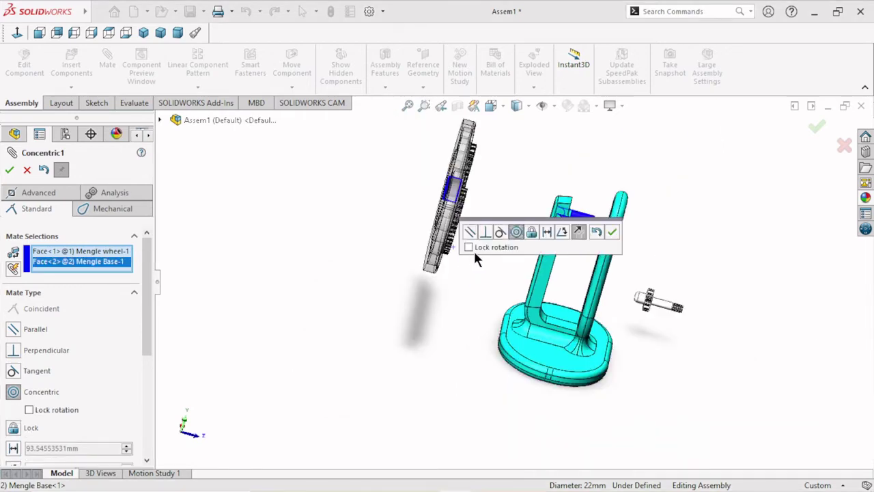
{"action": "left_click", "coordinate": [613, 232]}
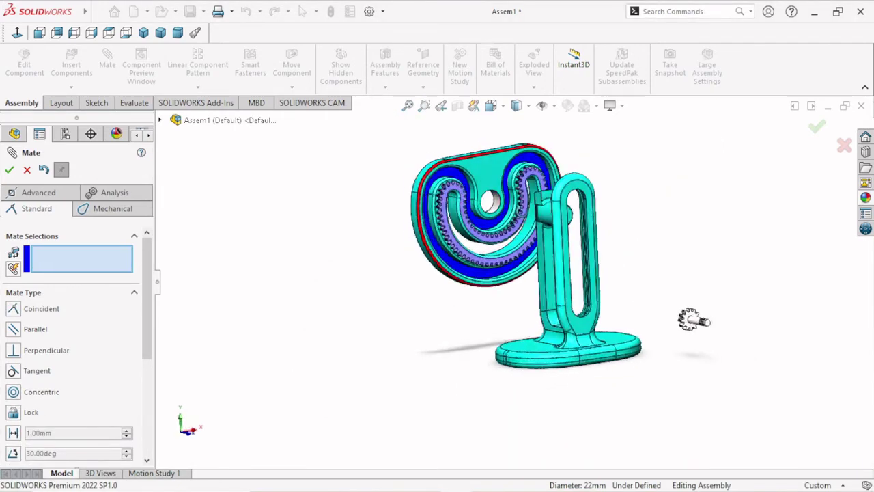
{"action": "middle_click_drag", "start_coordinate": [547, 260], "coordinate": [593, 258]}
{"action": "scroll", "coordinate": [593, 258], "scroll_direction": "down", "scroll_amount": 2}
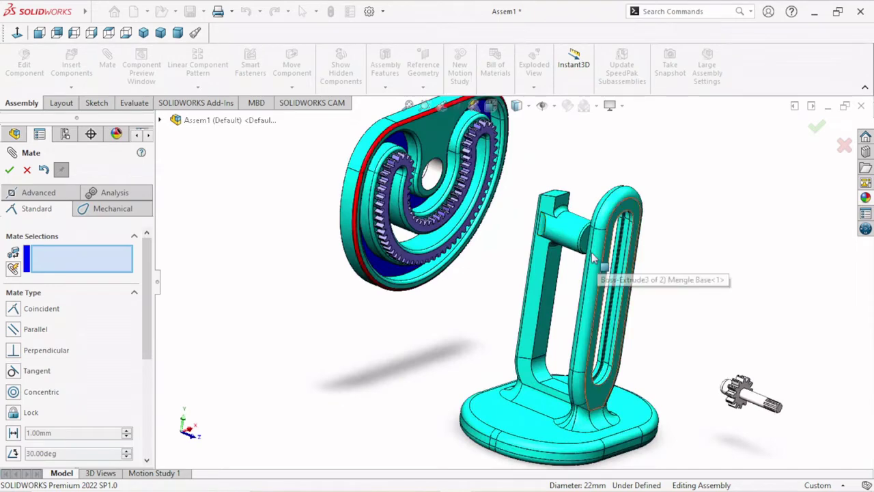
{"action": "scroll", "coordinate": [592, 258], "scroll_direction": "down", "scroll_amount": 3}
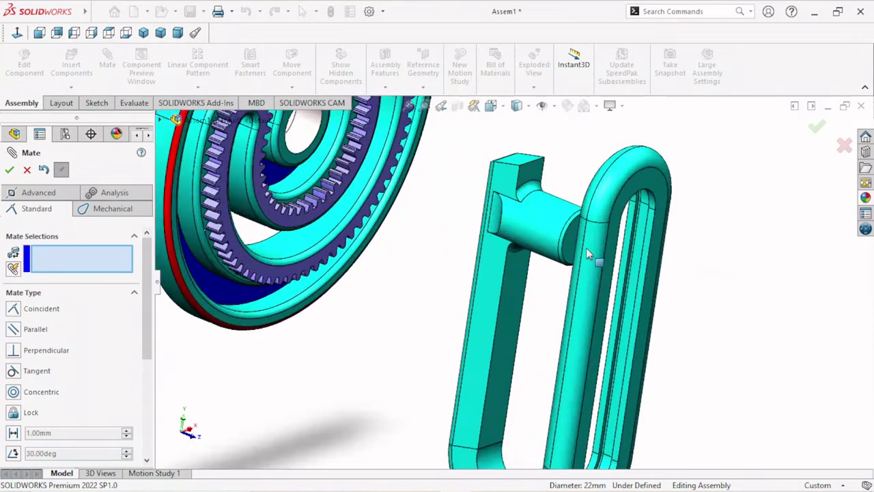
Make a flat wheel face coincident with the stand's upright face
{"action": "left_click", "coordinate": [301, 162]}
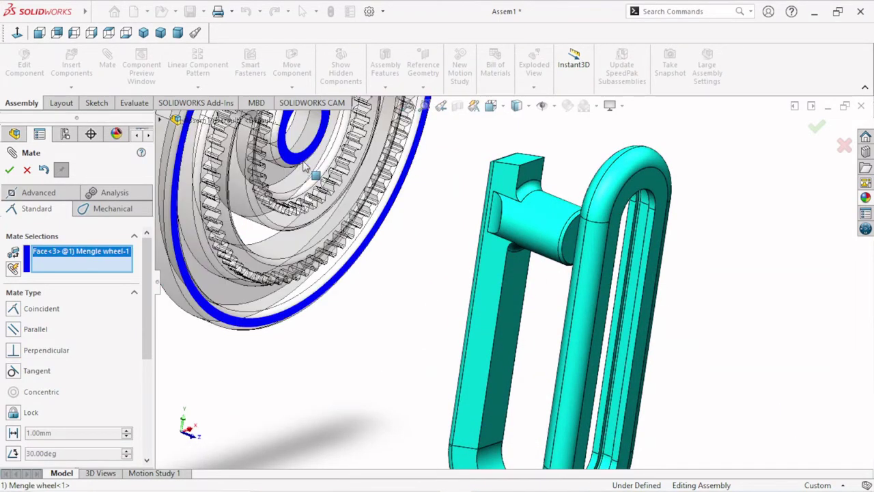
{"action": "left_click", "coordinate": [574, 257]}
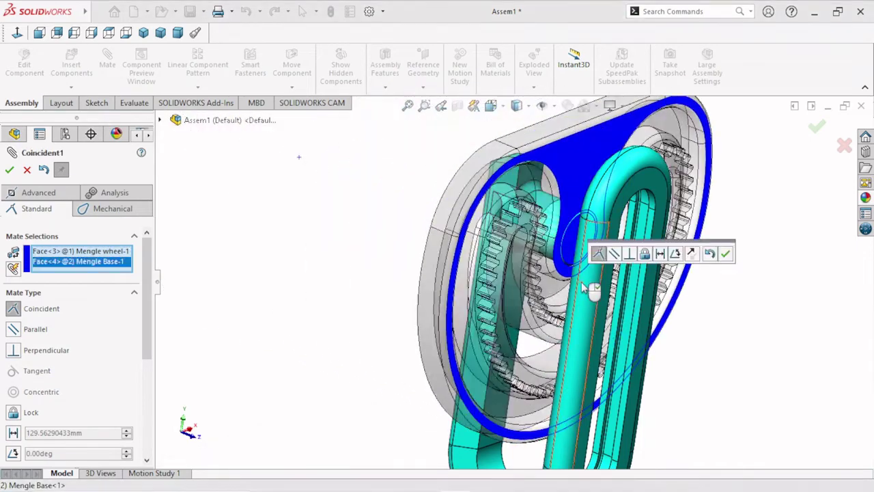
{"action": "left_click", "coordinate": [726, 254]}
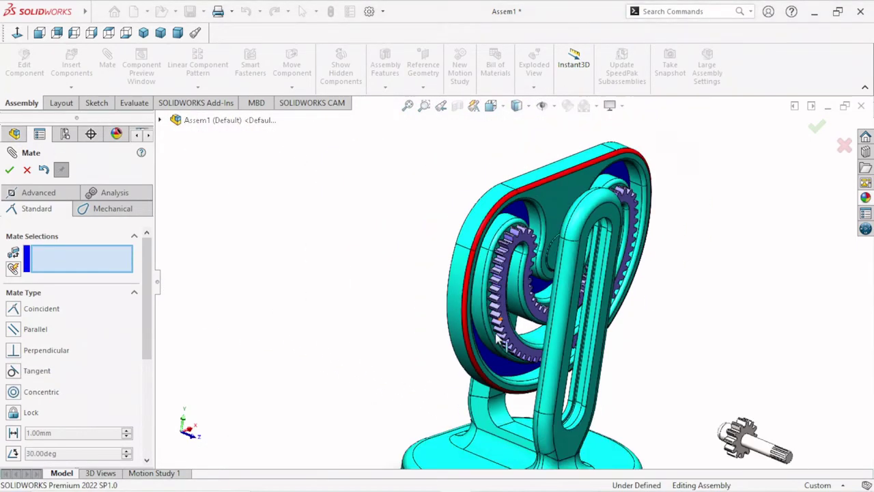
{"action": "middle_click_drag", "start_coordinate": [679, 312], "coordinate": [638, 307]}
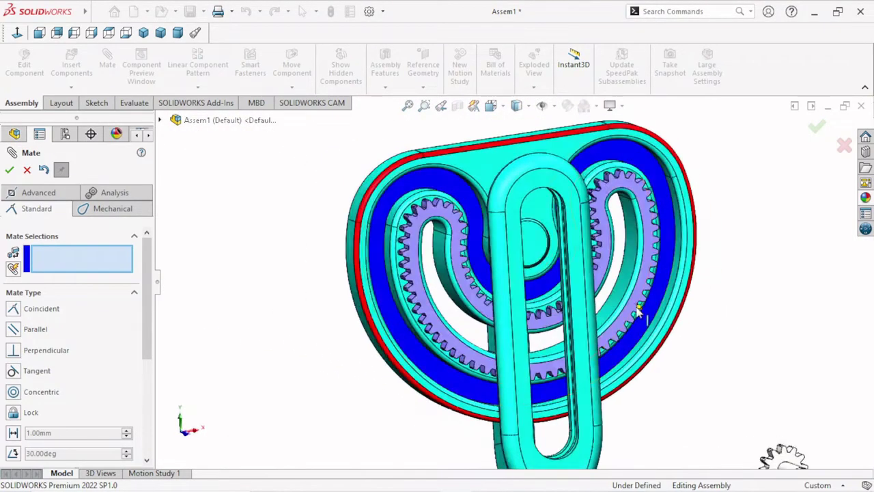
{"action": "scroll", "coordinate": [564, 311], "scroll_direction": "up", "scroll_amount": 3}
{"action": "scroll", "coordinate": [564, 311], "scroll_direction": "down", "scroll_amount": 3}
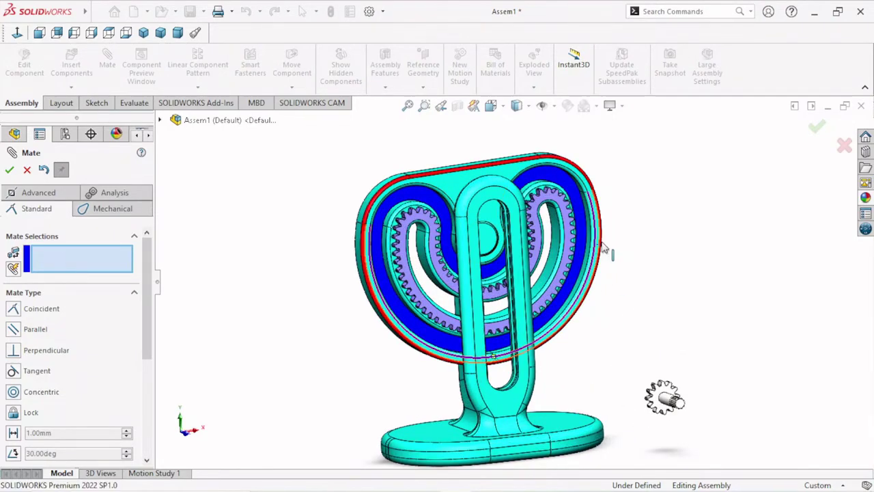
Spin the wheel to check it turns, inspect the gear ring, and close Mate
{"action": "mouse_move", "coordinate": [606, 250]}
{"action": "left_mouse_down"}
{"action": "mouse_move", "coordinate": [536, 332]}
{"action": "mouse_move", "coordinate": [604, 247]}
{"action": "left_mouse_up"}
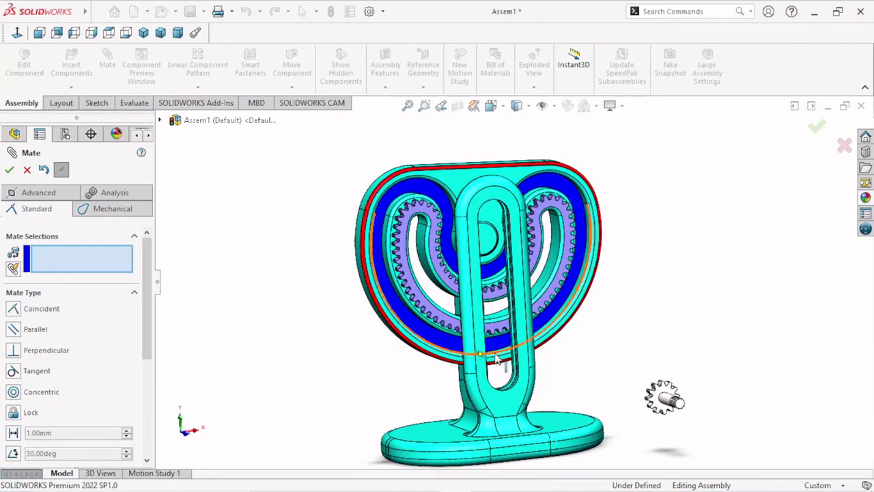
{"action": "scroll", "coordinate": [682, 346], "scroll_direction": "down", "scroll_amount": 3}
{"action": "mouse_move", "coordinate": [720, 295]}
{"action": "middle_mouse_down"}
{"action": "mouse_move", "coordinate": [699, 293]}
{"action": "mouse_move", "coordinate": [771, 314]}
{"action": "mouse_move", "coordinate": [811, 341]}
{"action": "mouse_move", "coordinate": [791, 314]}
{"action": "mouse_move", "coordinate": [757, 296]}
{"action": "mouse_move", "coordinate": [617, 332]}
{"action": "middle_mouse_up"}
{"action": "scroll", "coordinate": [595, 325], "scroll_direction": "up", "scroll_amount": 2}
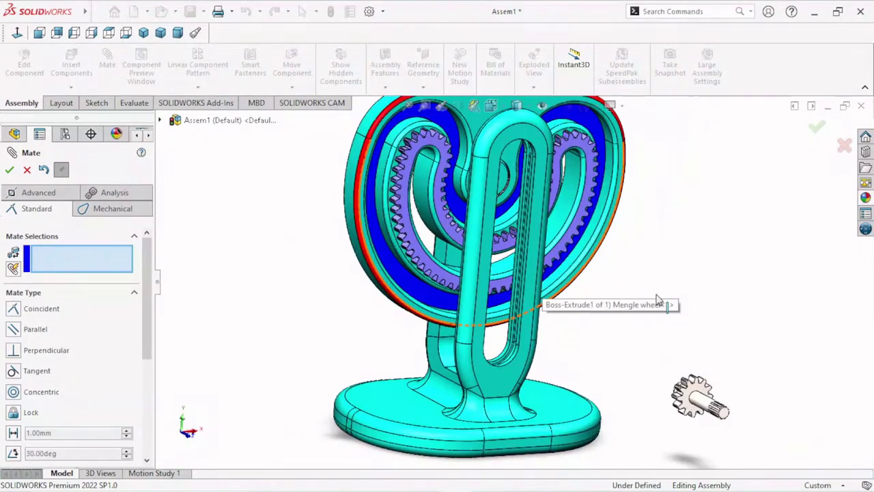
{"action": "mouse_move", "coordinate": [658, 302]}
{"action": "middle_mouse_down"}
{"action": "mouse_move", "coordinate": [621, 289]}
{"action": "mouse_move", "coordinate": [638, 226]}
{"action": "mouse_move", "coordinate": [684, 244]}
{"action": "mouse_move", "coordinate": [671, 266]}
{"action": "mouse_move", "coordinate": [689, 281]}
{"action": "mouse_move", "coordinate": [665, 241]}
{"action": "mouse_move", "coordinate": [676, 251]}
{"action": "mouse_move", "coordinate": [656, 260]}
{"action": "middle_mouse_up"}
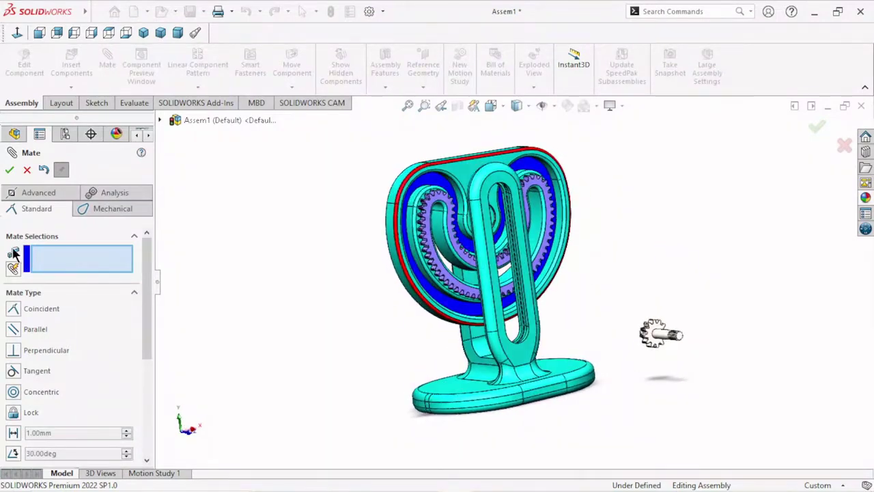
{"action": "key", "text": "Escape"}
{"action": "scroll", "coordinate": [575, 318], "scroll_direction": "down", "scroll_amount": 3}
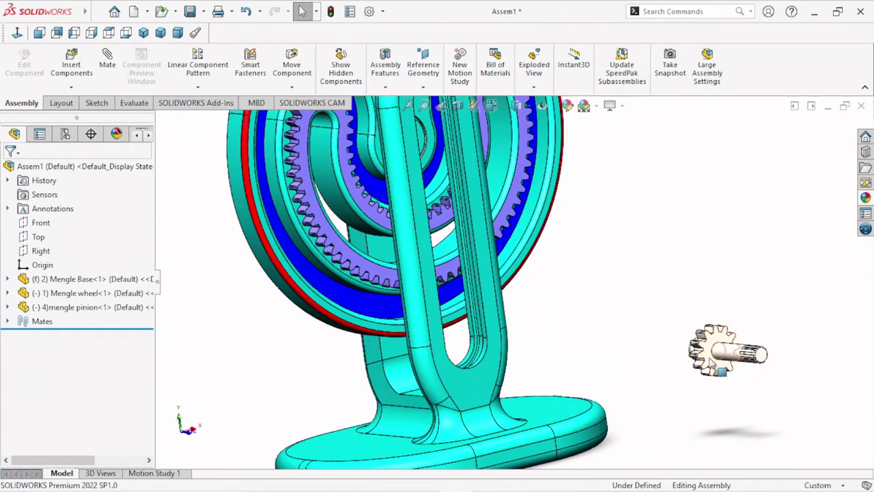
Drag the pinion beside the base and discard a first wheel-face mate selection
{"action": "left_click_drag", "start_coordinate": [727, 352], "coordinate": [284, 375]}
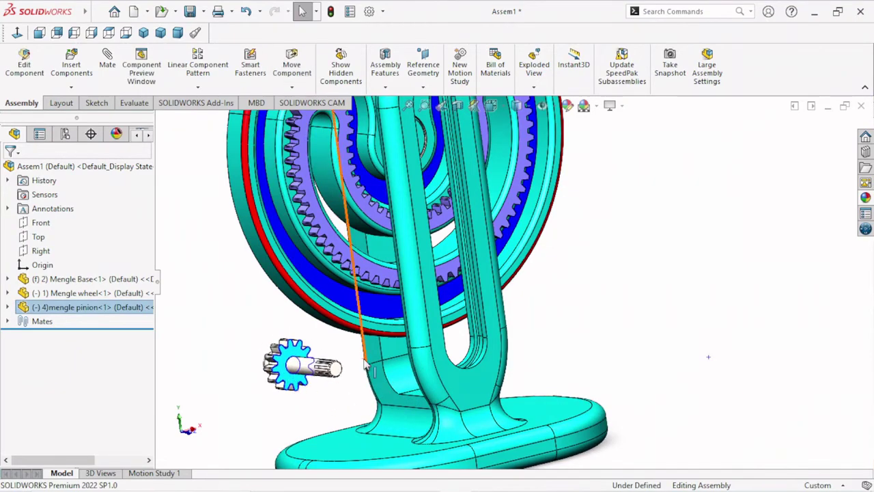
{"action": "scroll", "coordinate": [574, 308], "scroll_direction": "up", "scroll_amount": 3}
{"action": "scroll", "coordinate": [531, 337], "scroll_direction": "down", "scroll_amount": 2}
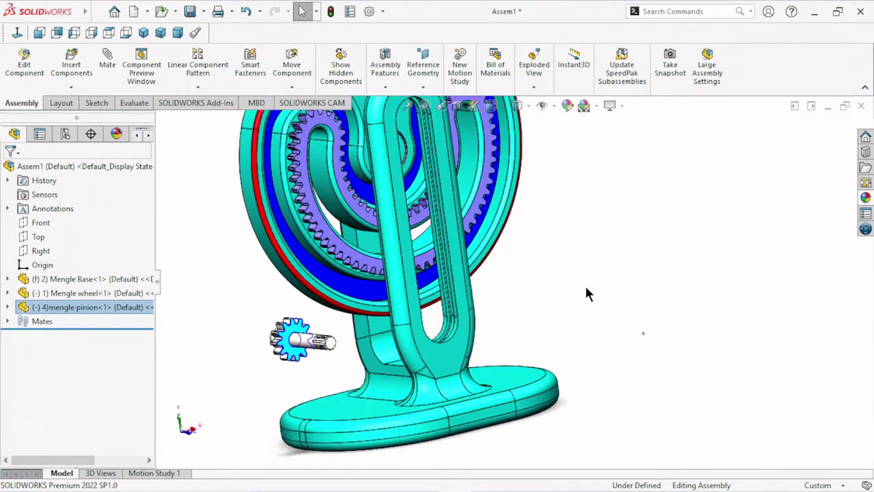
{"action": "middle_click_drag", "start_coordinate": [586, 289], "coordinate": [485, 356]}
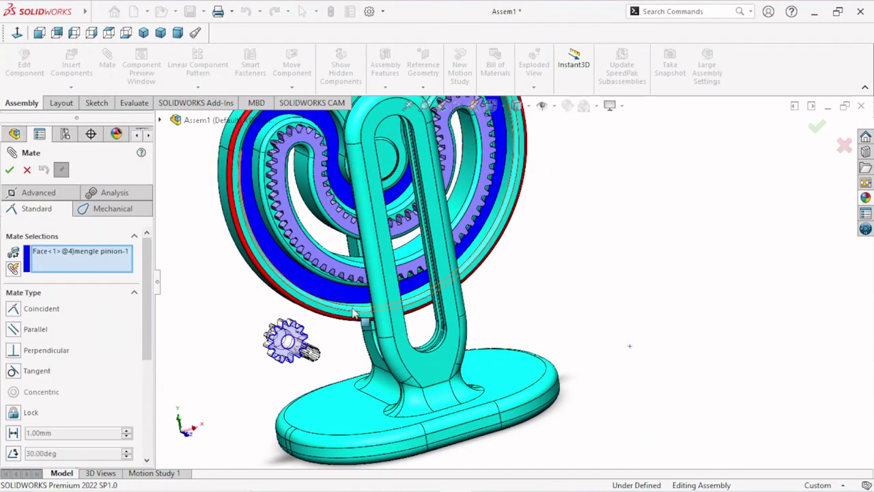
{"action": "left_click", "coordinate": [335, 293]}
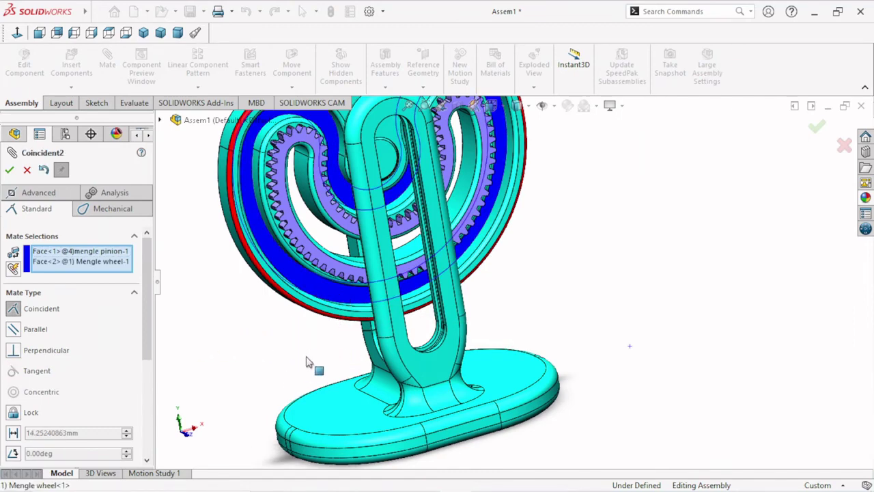
{"action": "right_click", "coordinate": [84, 260]}
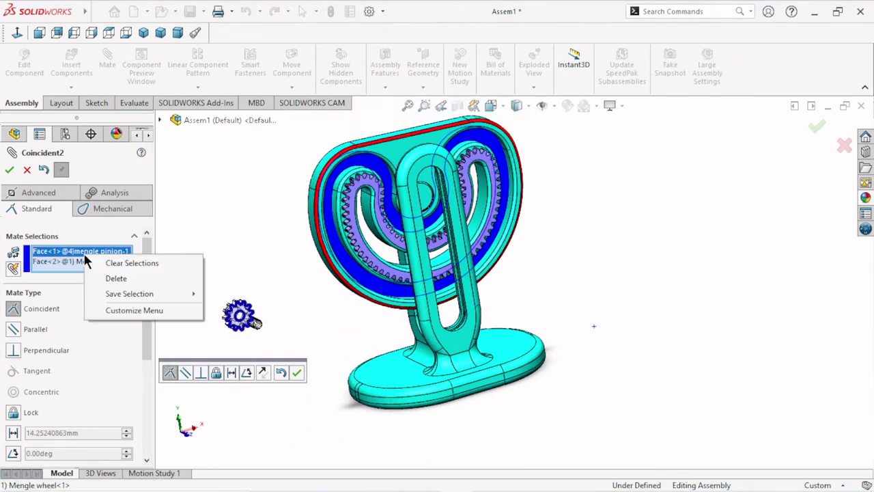
{"action": "left_click", "coordinate": [124, 263]}
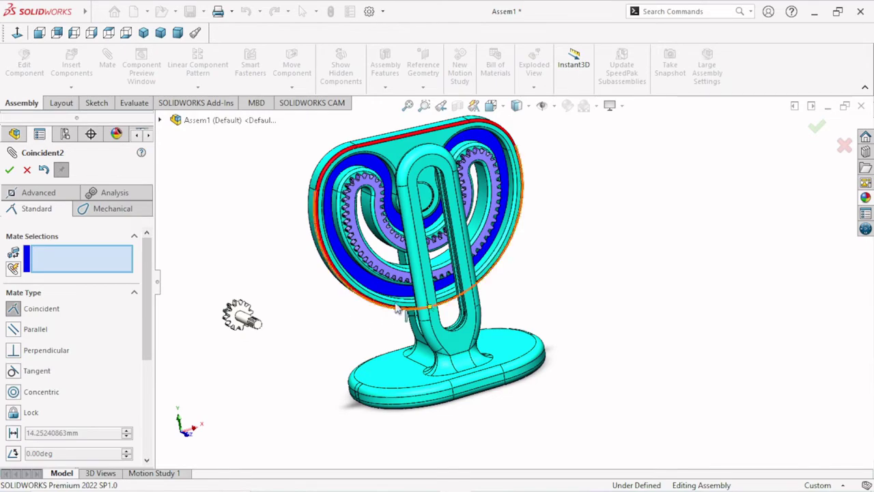
Make a wheel face coincident with a pinion face with flipped alignment
{"action": "left_click", "coordinate": [241, 315]}
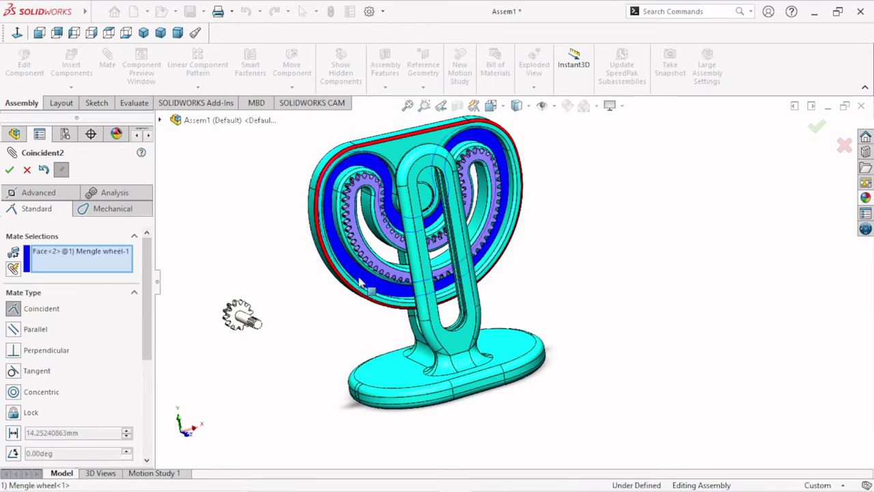
{"action": "mouse_move", "coordinate": [240, 353]}
{"action": "middle_mouse_down"}
{"action": "mouse_move", "coordinate": [273, 323]}
{"action": "mouse_move", "coordinate": [486, 341]}
{"action": "middle_mouse_up"}
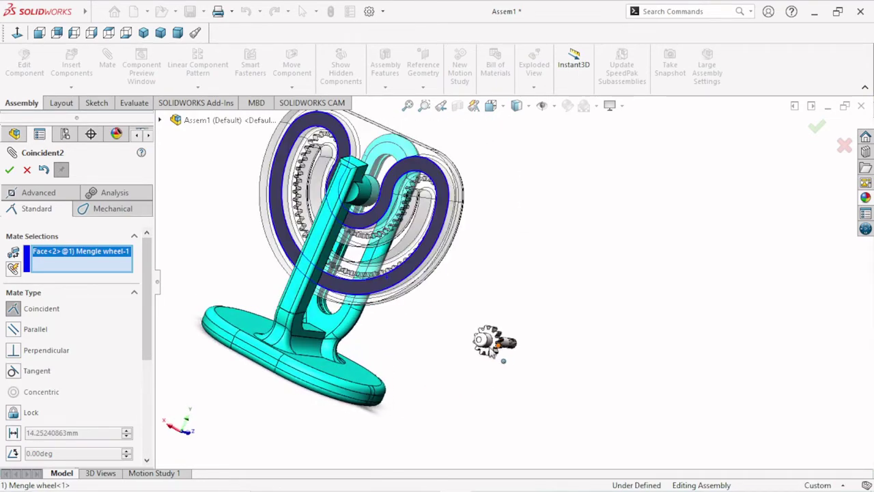
{"action": "scroll", "coordinate": [486, 342], "scroll_direction": "down", "scroll_amount": 5}
{"action": "scroll", "coordinate": [508, 295], "scroll_direction": "down", "scroll_amount": 3}
{"action": "left_click", "coordinate": [523, 280]}
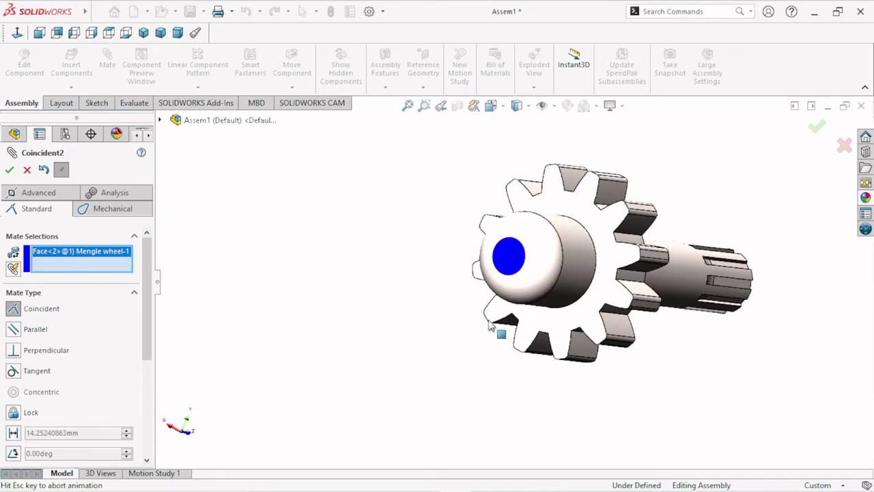
{"action": "scroll", "coordinate": [479, 342], "scroll_direction": "up", "scroll_amount": 5}
{"action": "mouse_move", "coordinate": [436, 367]}
{"action": "middle_mouse_down"}
{"action": "mouse_move", "coordinate": [572, 342]}
{"action": "mouse_move", "coordinate": [517, 317]}
{"action": "mouse_move", "coordinate": [452, 303]}
{"action": "mouse_move", "coordinate": [381, 402]}
{"action": "middle_mouse_up"}
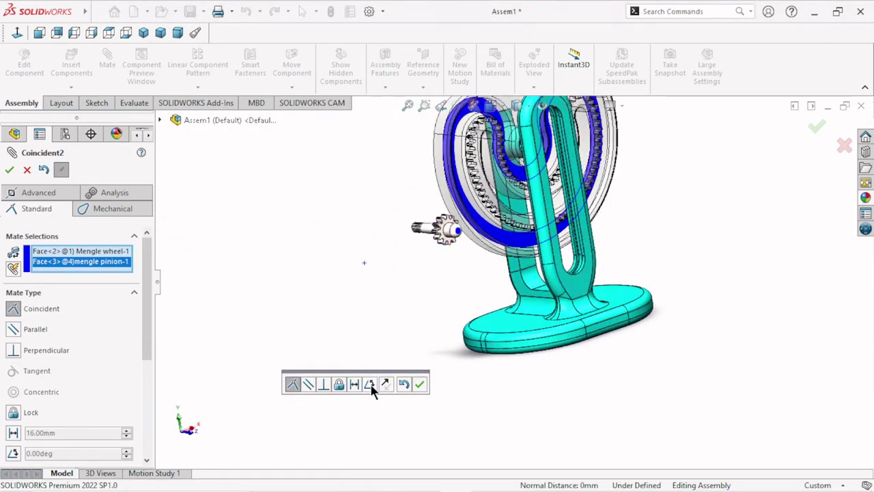
{"action": "left_click", "coordinate": [386, 384]}
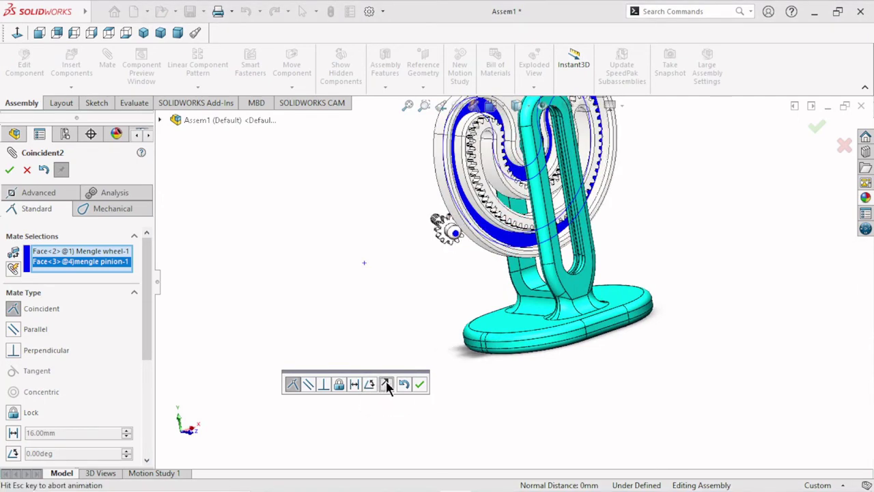
{"action": "left_click", "coordinate": [386, 383]}
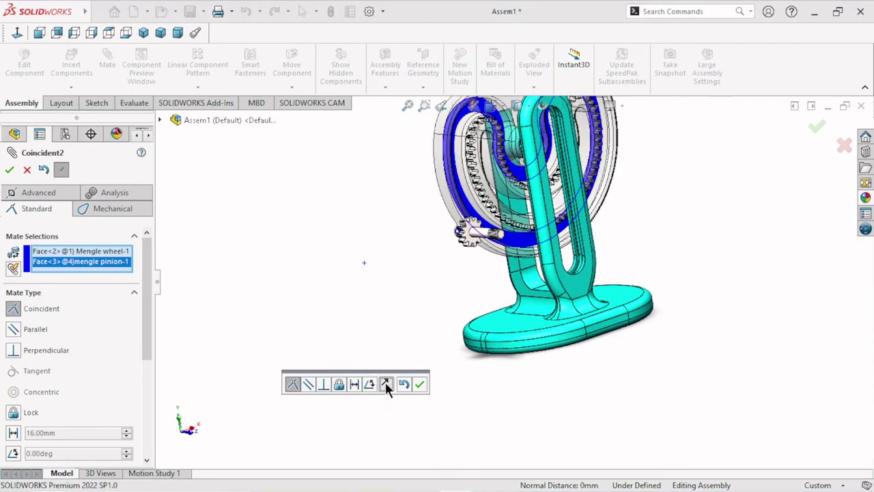
{"action": "left_click", "coordinate": [9, 169]}
Drag the pinion left toward the stand's slot to check its movement
{"action": "scroll", "coordinate": [527, 307], "scroll_direction": "down", "scroll_amount": 1}
{"action": "scroll", "coordinate": [528, 307], "scroll_direction": "down", "scroll_amount": 3}
{"action": "scroll", "coordinate": [528, 306], "scroll_direction": "down", "scroll_amount": 2}
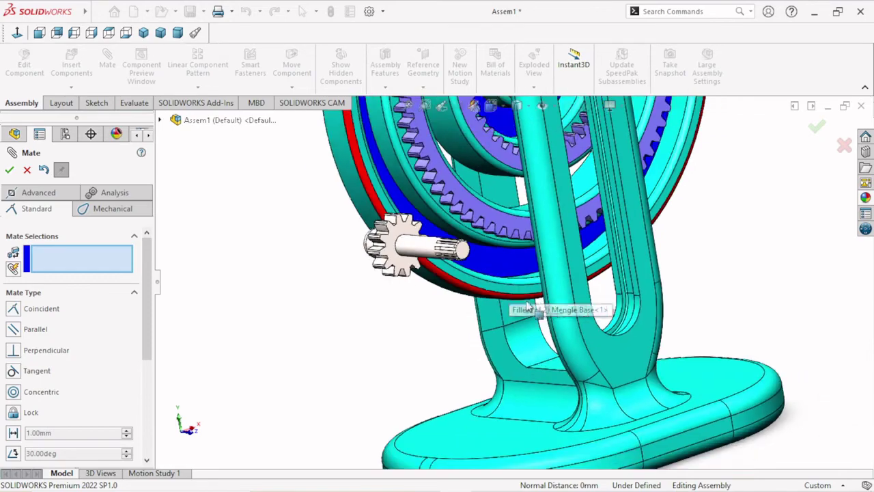
{"action": "middle_click_drag", "start_coordinate": [711, 267], "coordinate": [351, 335]}
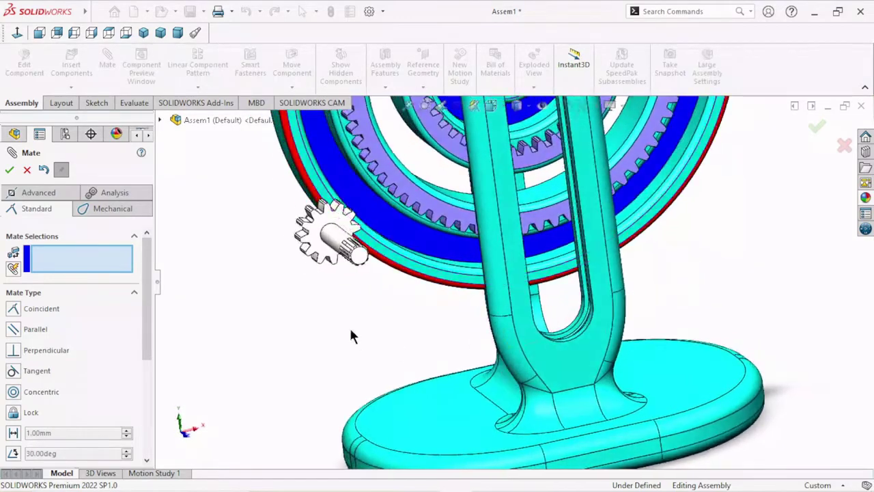
{"action": "mouse_move", "coordinate": [327, 261]}
{"action": "left_mouse_down"}
{"action": "mouse_move", "coordinate": [606, 275]}
{"action": "mouse_move", "coordinate": [478, 299]}
{"action": "left_mouse_up"}
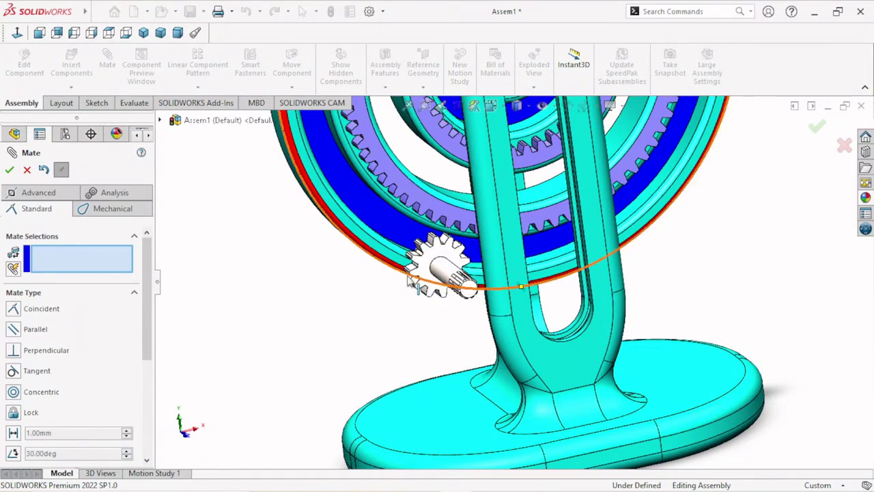
{"action": "mouse_move", "coordinate": [442, 277]}
{"action": "left_mouse_down"}
{"action": "mouse_move", "coordinate": [345, 316]}
{"action": "mouse_move", "coordinate": [295, 316]}
{"action": "left_mouse_up"}
Close Mate, insert 3) mengle housing from the Desktop, and place it left of the pinion
{"action": "left_click", "coordinate": [10, 171]}
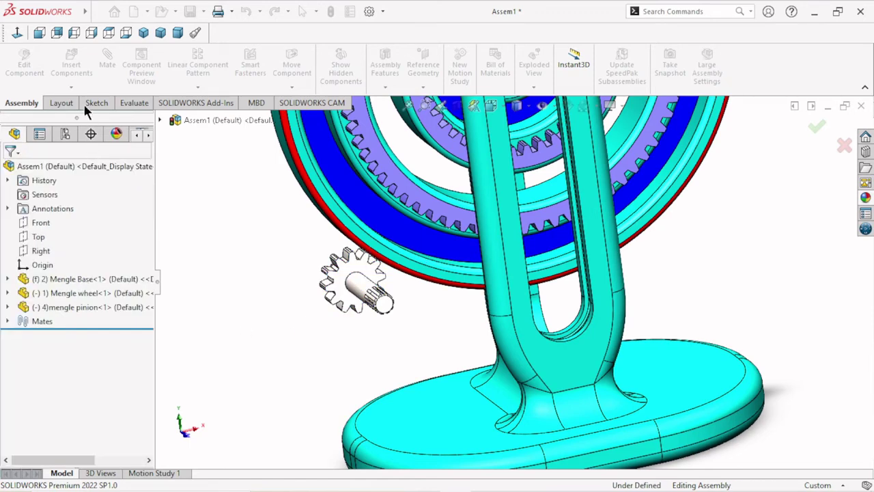
{"action": "left_click", "coordinate": [70, 68]}
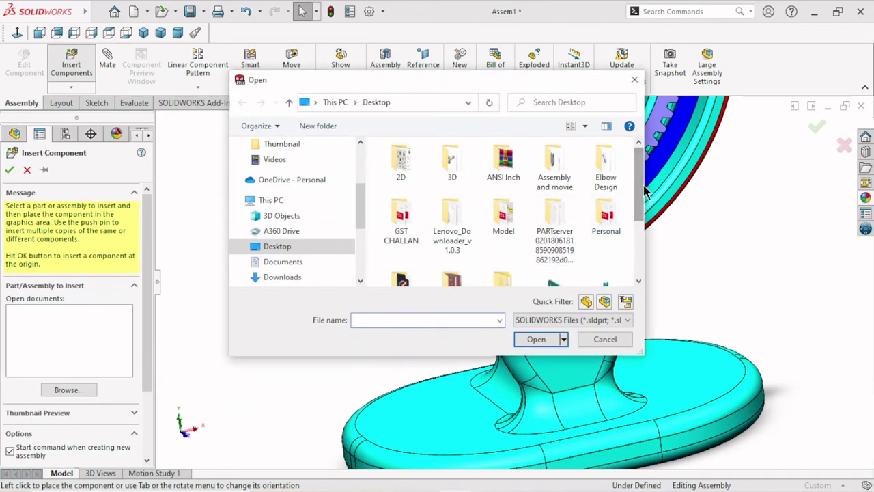
{"action": "scroll", "coordinate": [638, 193], "scroll_direction": "down", "scroll_amount": 2}
{"action": "left_click", "coordinate": [401, 217]}
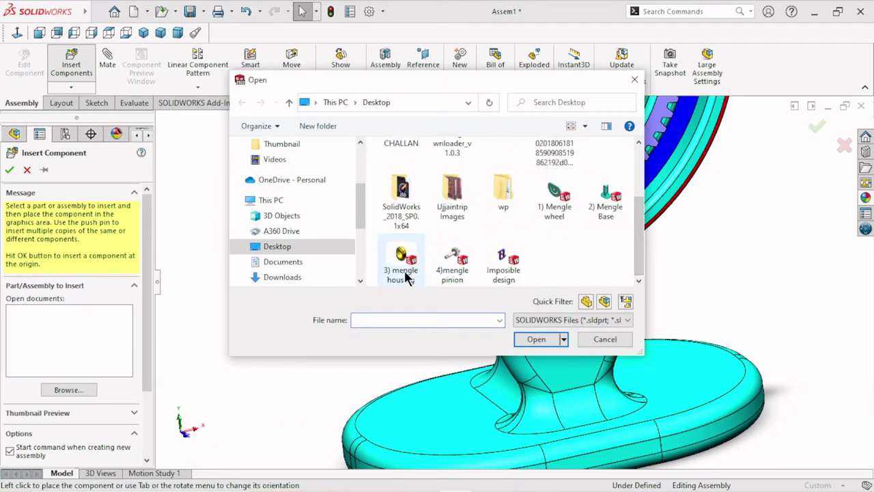
{"action": "left_click", "coordinate": [537, 339]}
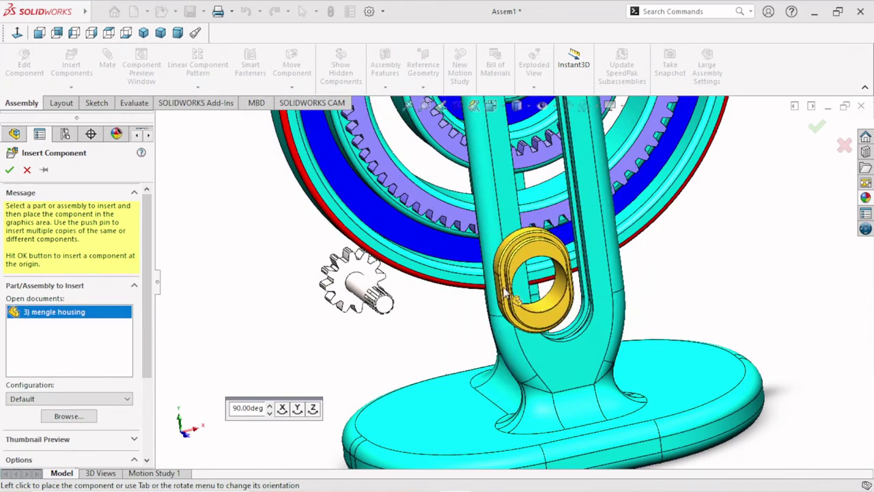
{"action": "left_click", "coordinate": [261, 321]}
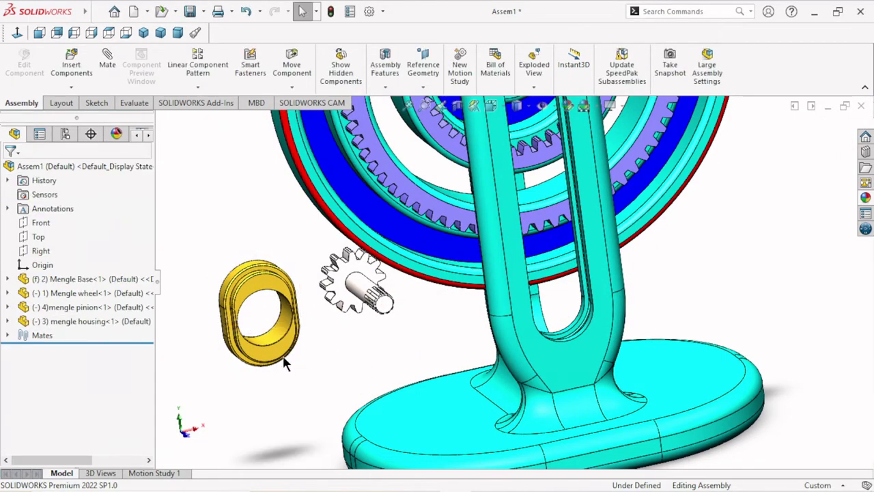
{"action": "scroll", "coordinate": [295, 358], "scroll_direction": "down", "scroll_amount": 3}
{"action": "scroll", "coordinate": [295, 359], "scroll_direction": "down", "scroll_amount": 2}
{"action": "scroll", "coordinate": [359, 357], "scroll_direction": "up", "scroll_amount": 2}
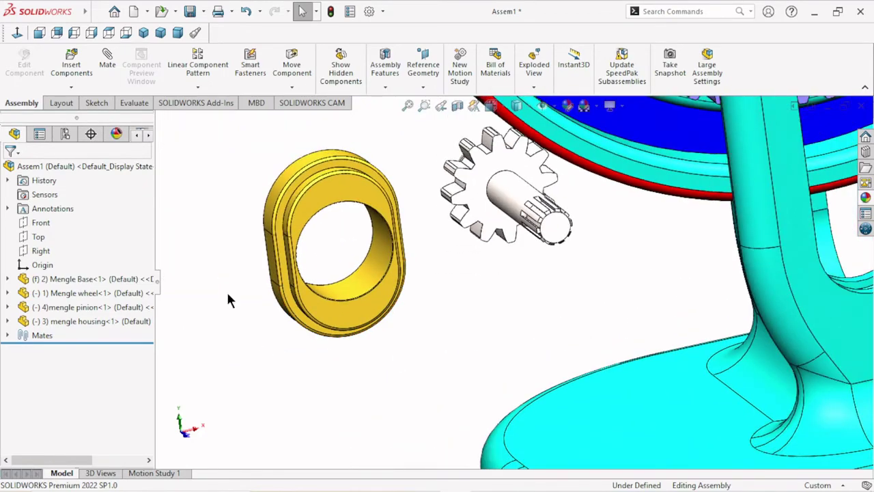
{"action": "scroll", "coordinate": [681, 272], "scroll_direction": "up", "scroll_amount": 2}
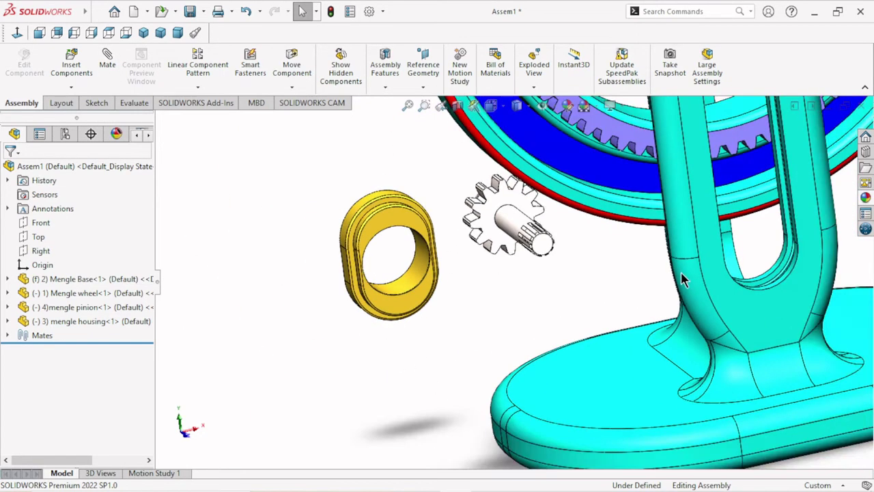
{"action": "scroll", "coordinate": [708, 269], "scroll_direction": "down", "scroll_amount": 2}
{"action": "scroll", "coordinate": [709, 269], "scroll_direction": "up", "scroll_amount": 3}
{"action": "scroll", "coordinate": [811, 245], "scroll_direction": "down", "scroll_amount": 2}
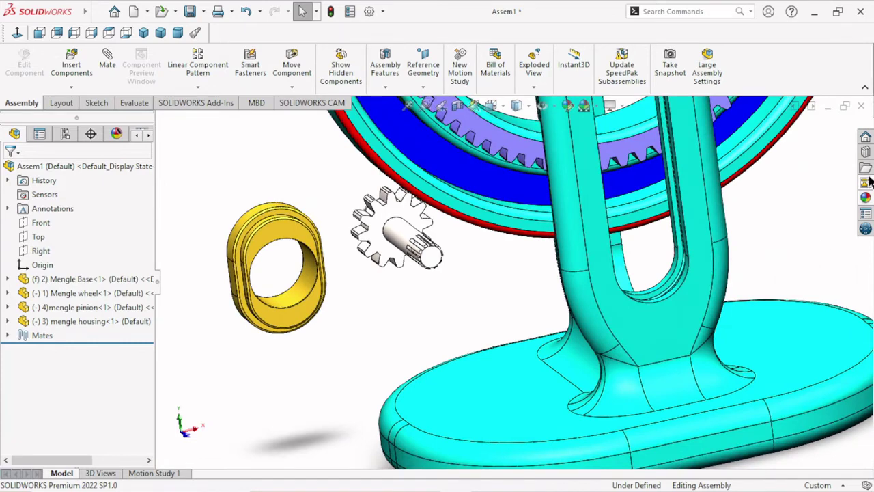
Browse Design Library Toolbox > SKF > Bearings > Ball Bearings and drag a Radial Ball Bearing into the assembly
{"action": "left_click", "coordinate": [865, 153]}
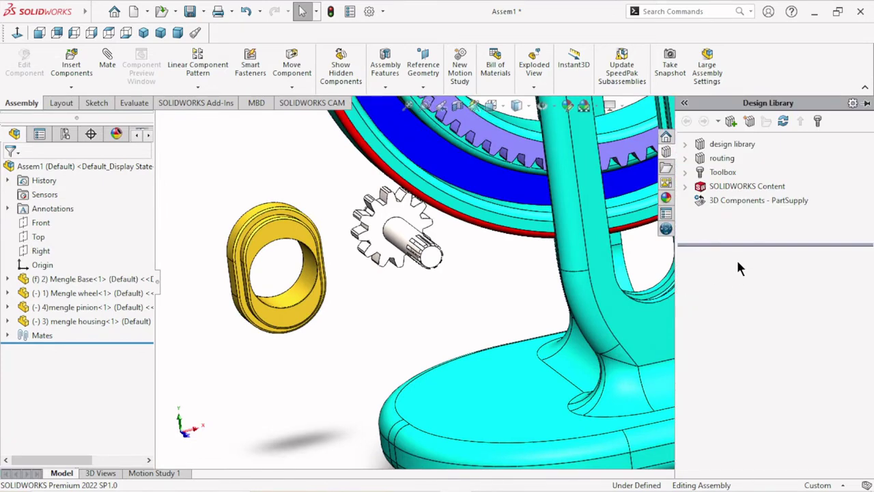
{"action": "left_click", "coordinate": [722, 172]}
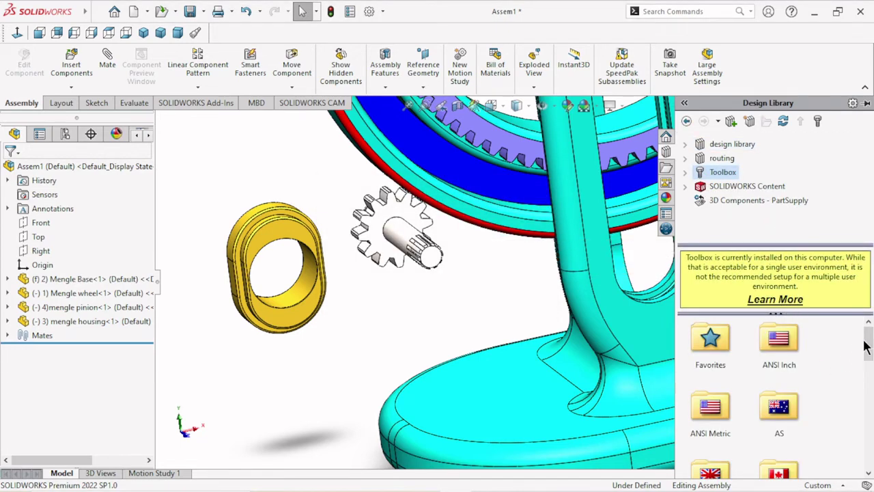
{"action": "left_click_drag", "start_coordinate": [866, 347], "coordinate": [867, 438]}
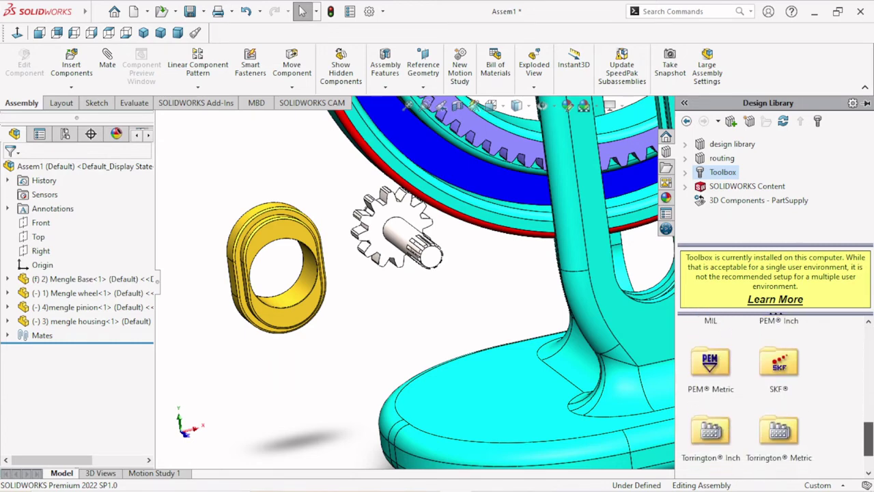
{"action": "scroll", "coordinate": [805, 420], "scroll_direction": "up", "scroll_amount": 1}
{"action": "double_click", "coordinate": [790, 375]}
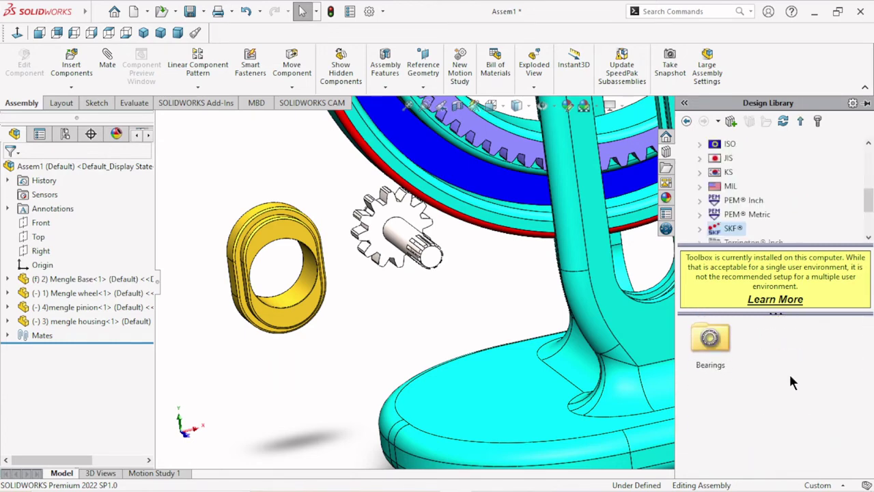
{"action": "double_click", "coordinate": [710, 349]}
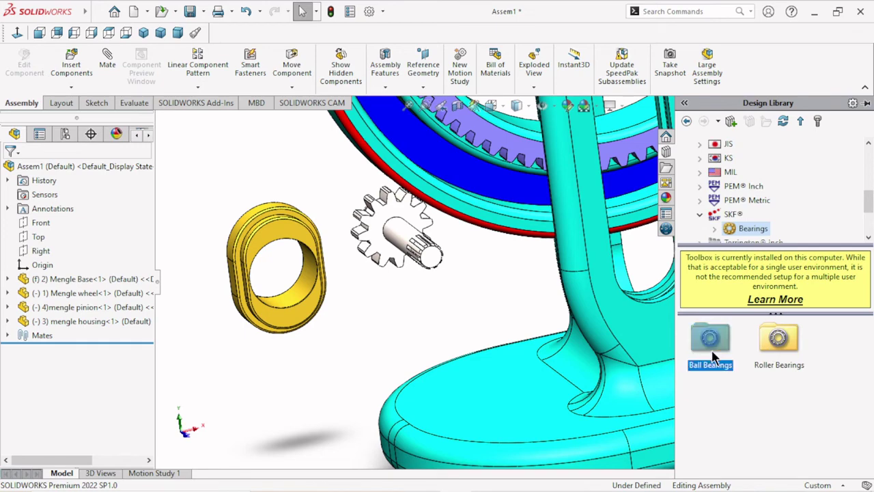
{"action": "double_click", "coordinate": [712, 356]}
{"action": "left_click_drag", "start_coordinate": [780, 345], "coordinate": [377, 319]}
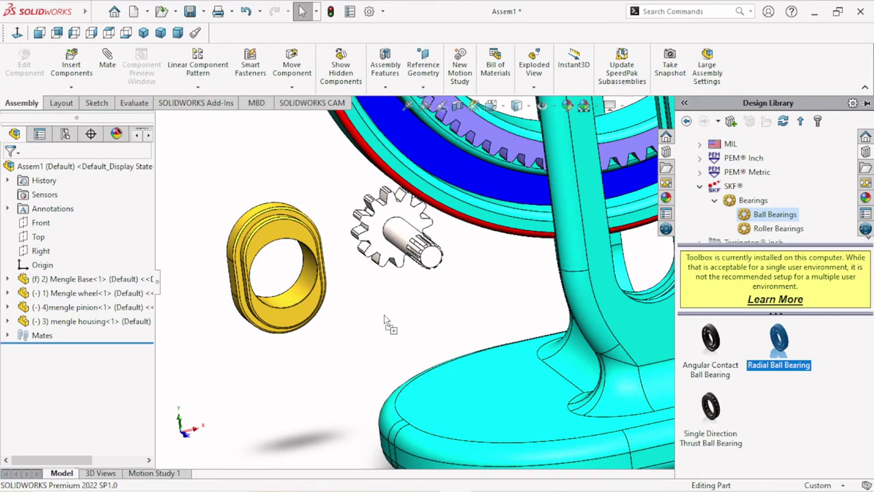
{"action": "left_click_drag", "start_coordinate": [384, 322], "coordinate": [383, 314]}
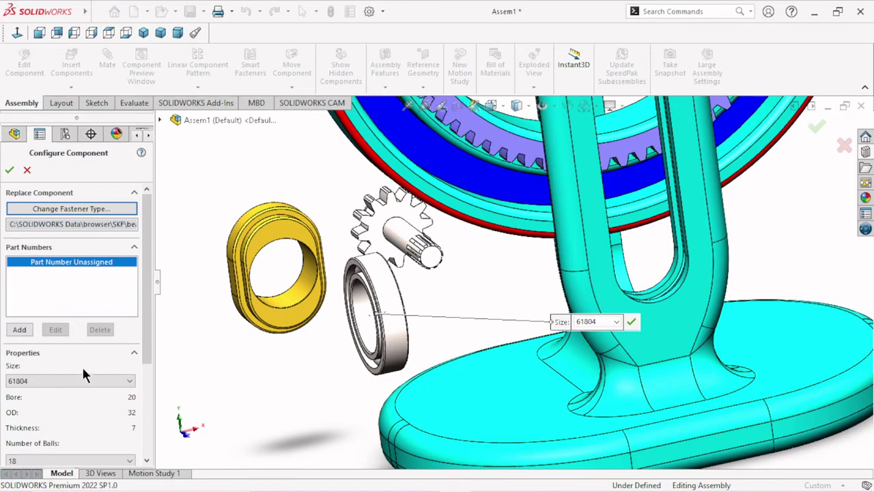
Set the bearing size to 607 and its display to Detailed
{"action": "left_click", "coordinate": [130, 383]}
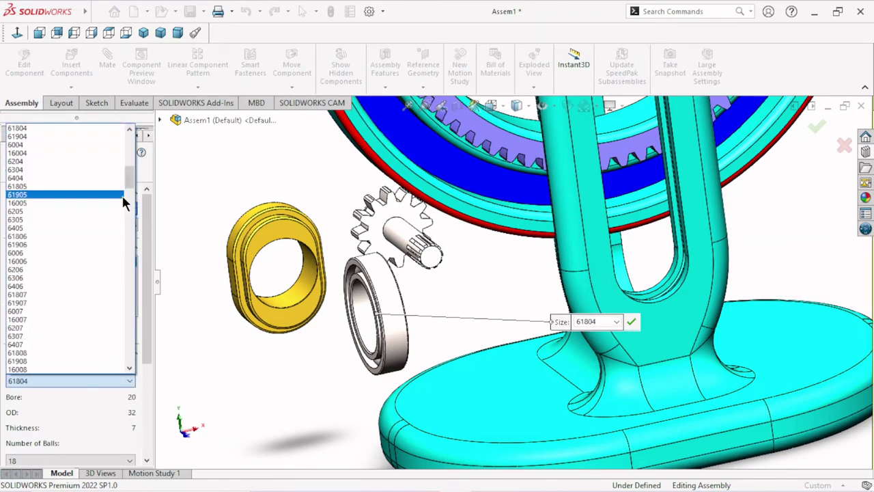
{"action": "left_click_drag", "start_coordinate": [134, 182], "coordinate": [137, 147]}
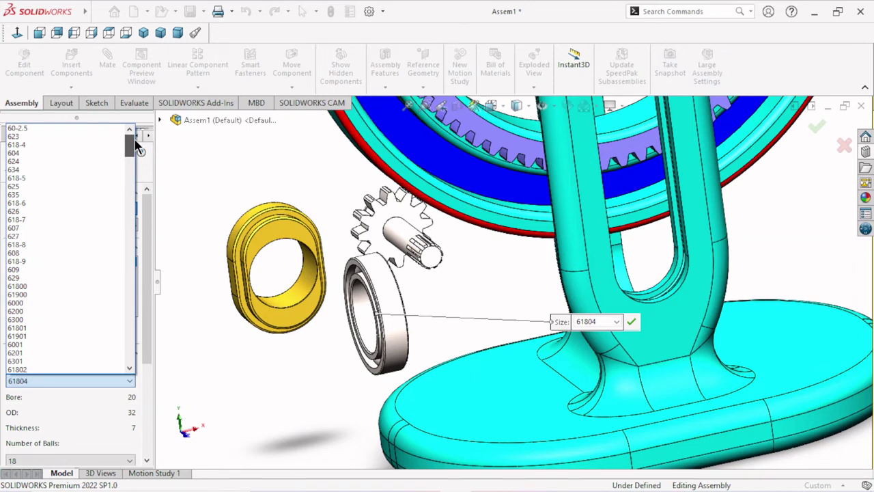
{"action": "left_click_drag", "start_coordinate": [132, 151], "coordinate": [130, 157]}
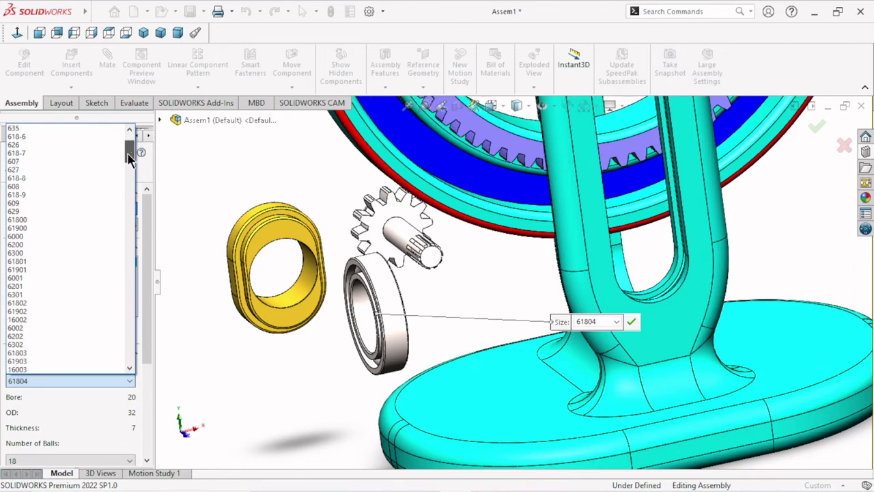
{"action": "mouse_move", "coordinate": [129, 157]}
{"action": "left_mouse_down"}
{"action": "mouse_move", "coordinate": [125, 188]}
{"action": "mouse_move", "coordinate": [130, 147]}
{"action": "left_mouse_up"}
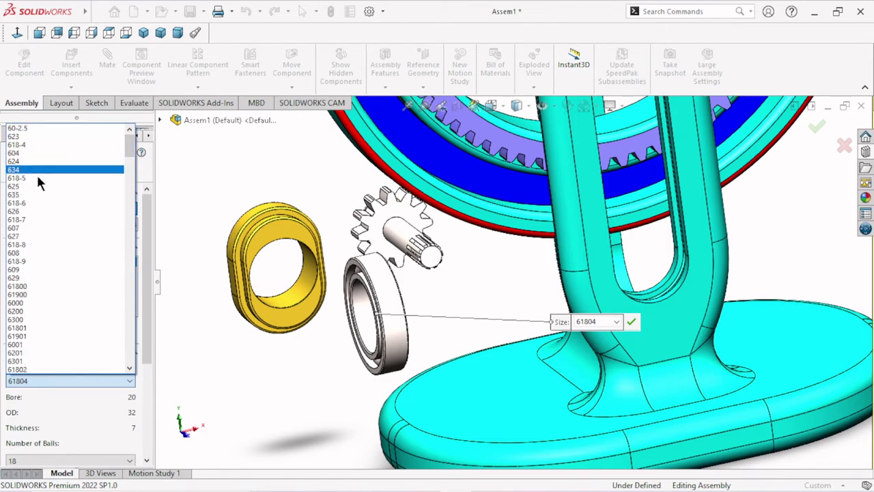
{"action": "left_click", "coordinate": [29, 229]}
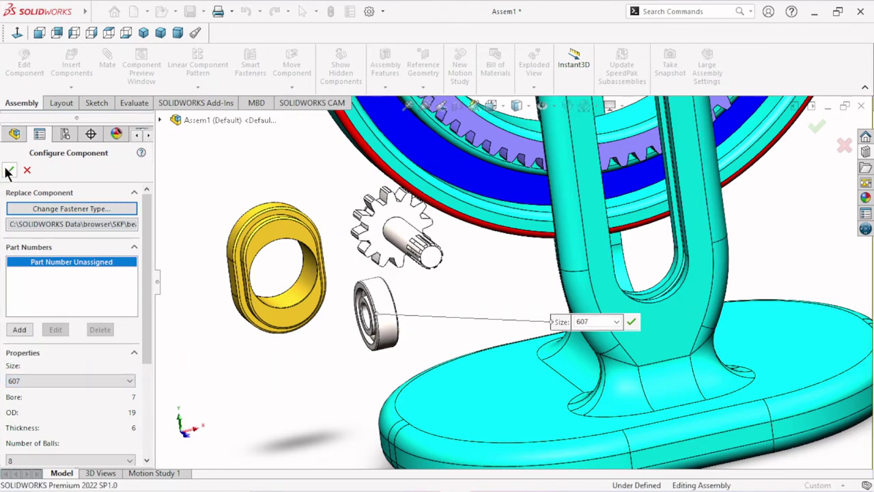
{"action": "left_click_drag", "start_coordinate": [148, 358], "coordinate": [146, 446]}
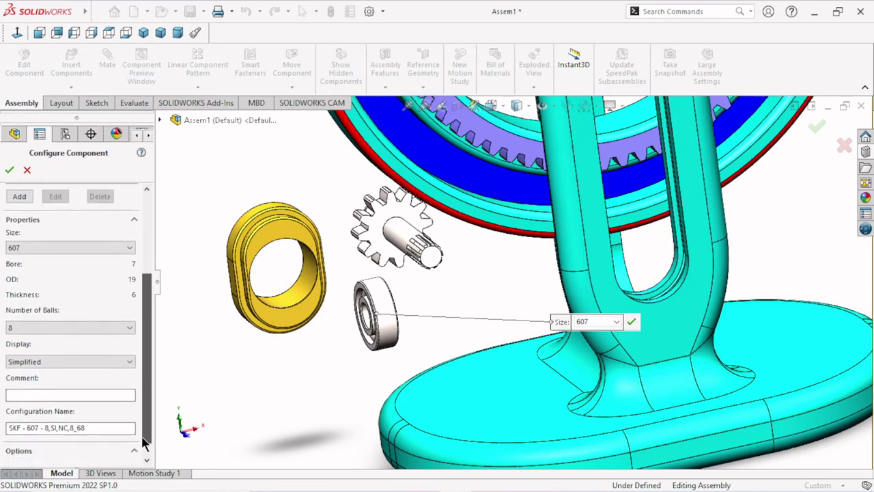
{"action": "left_click", "coordinate": [117, 354]}
{"action": "left_click", "coordinate": [82, 375]}
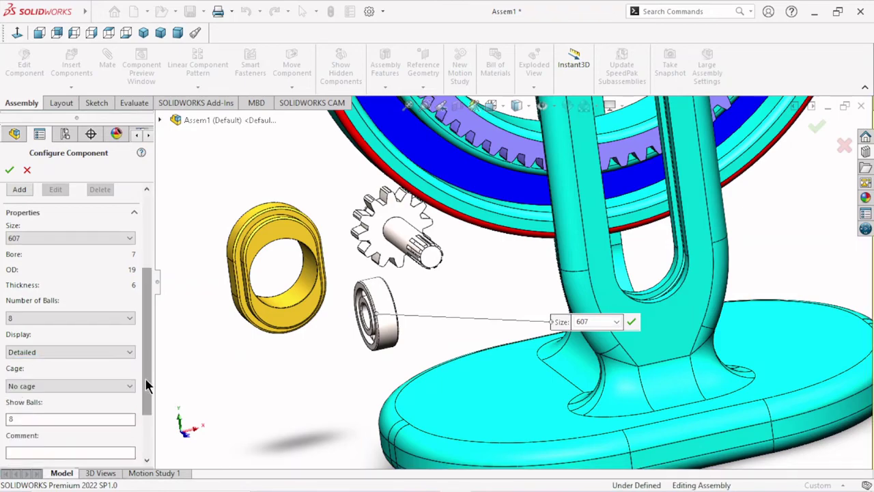
View the bearing face-on, add a cage, try Simplified display, then return to Detailed
{"action": "left_click", "coordinate": [367, 314]}
{"action": "key", "text": "ctrl+8"}
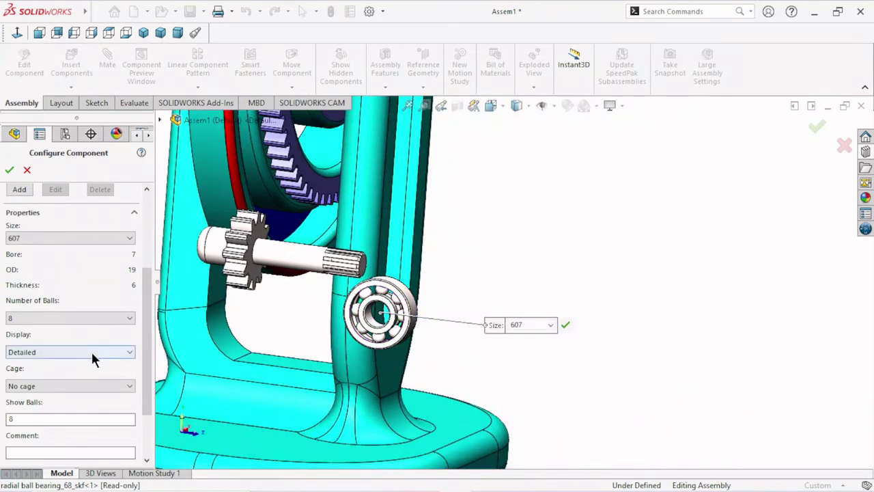
{"action": "left_click", "coordinate": [116, 387]}
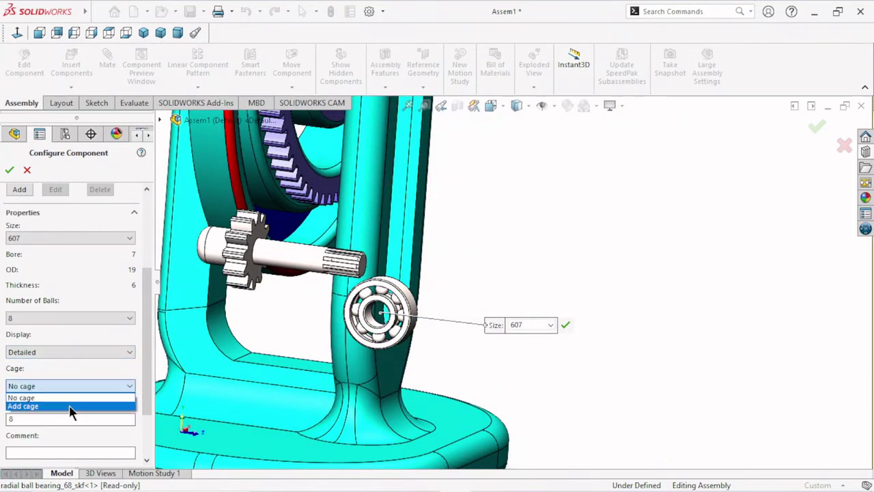
{"action": "left_click", "coordinate": [73, 409]}
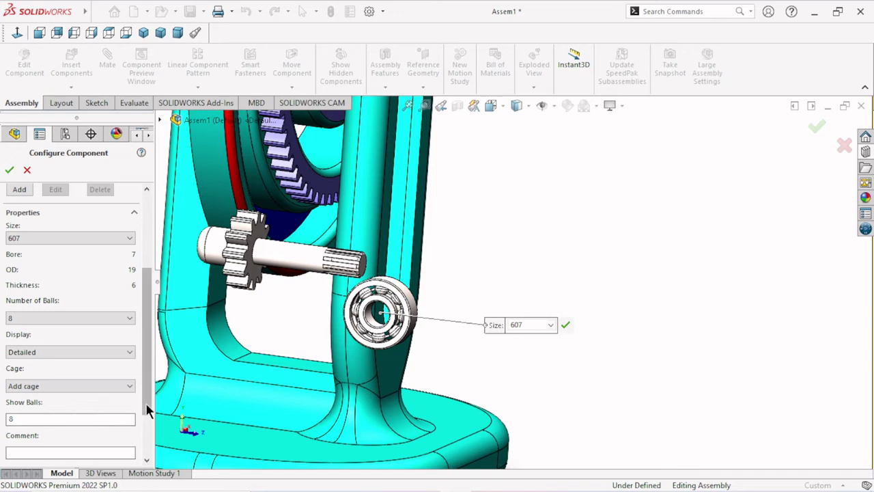
{"action": "left_click_drag", "start_coordinate": [146, 409], "coordinate": [146, 393]}
{"action": "left_click", "coordinate": [93, 355]}
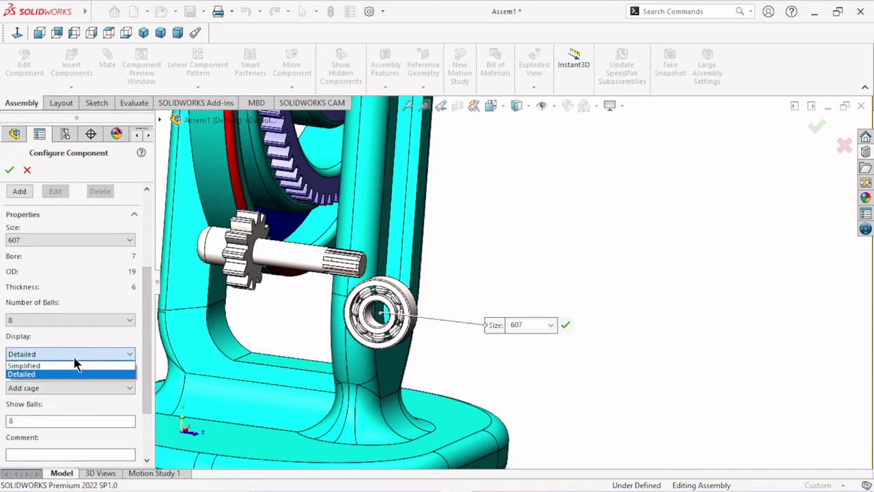
{"action": "left_click", "coordinate": [68, 366]}
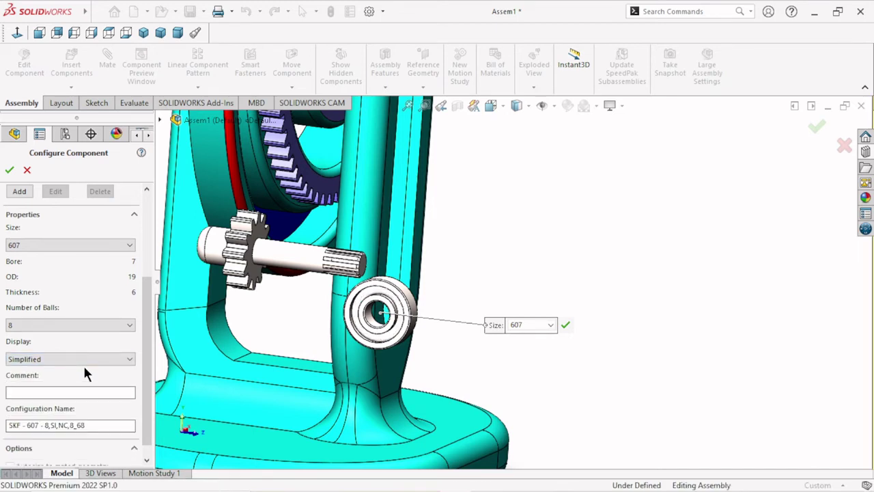
{"action": "left_click", "coordinate": [99, 359]}
{"action": "left_click", "coordinate": [73, 379]}
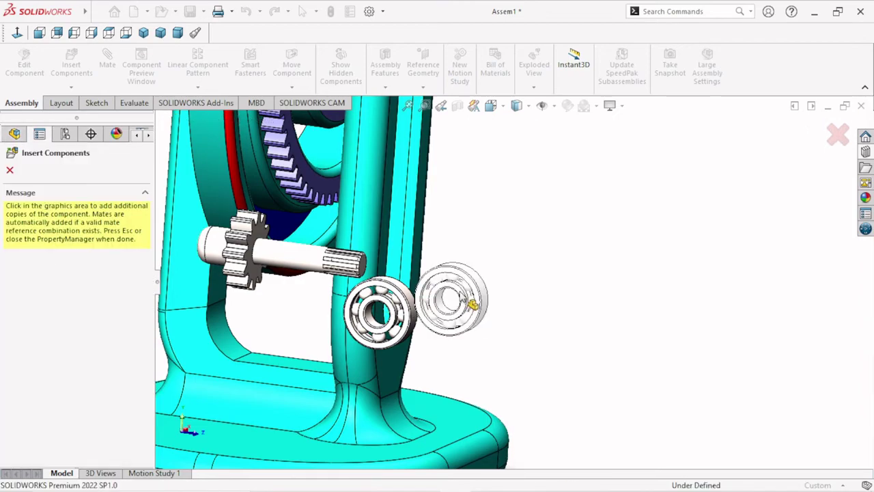
Confirm the 607 configuration and drop bearing copy <2> inside the yellow housing, ending insertion
{"action": "key", "text": "f"}
{"action": "scroll", "coordinate": [453, 304], "scroll_direction": "down", "scroll_amount": 2}
{"action": "scroll", "coordinate": [448, 294], "scroll_direction": "down", "scroll_amount": 3}
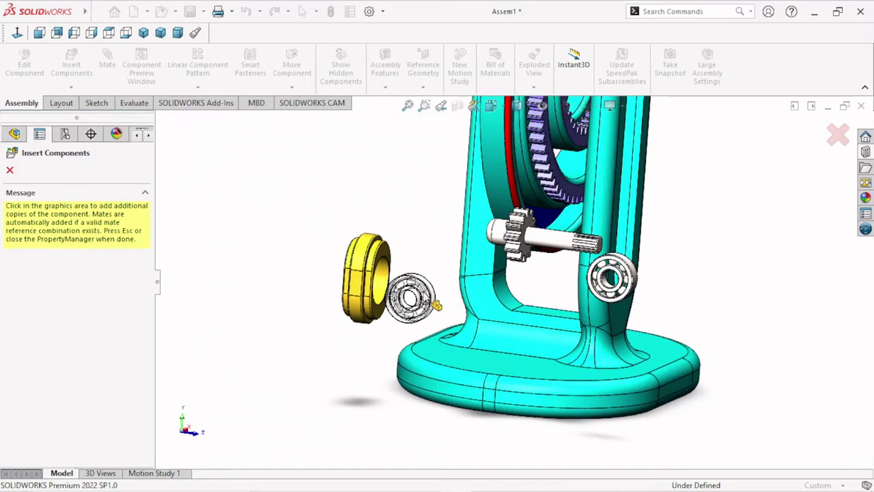
{"action": "mouse_move", "coordinate": [444, 284]}
{"action": "middle_mouse_down"}
{"action": "mouse_move", "coordinate": [273, 294]}
{"action": "mouse_move", "coordinate": [334, 296]}
{"action": "middle_mouse_up"}
{"action": "scroll", "coordinate": [334, 295], "scroll_direction": "down", "scroll_amount": 3}
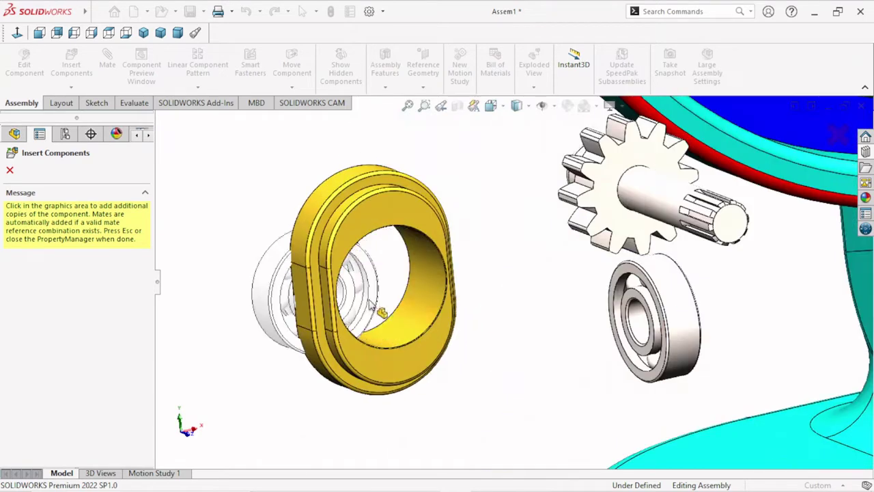
{"action": "scroll", "coordinate": [435, 281], "scroll_direction": "down", "scroll_amount": 2}
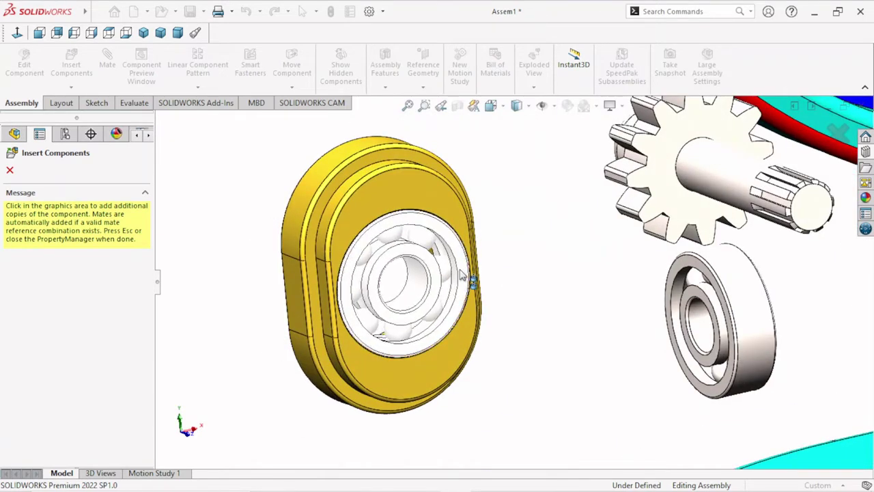
{"action": "left_click", "coordinate": [459, 274]}
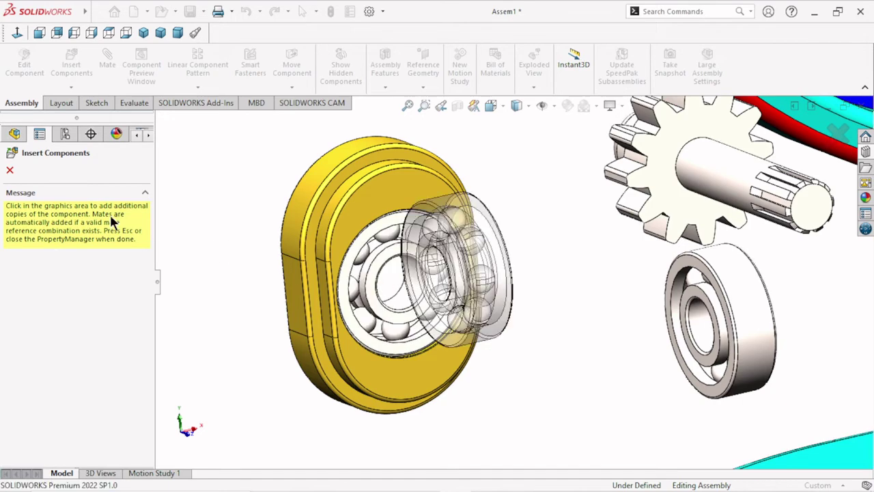
{"action": "key", "text": "Escape"}
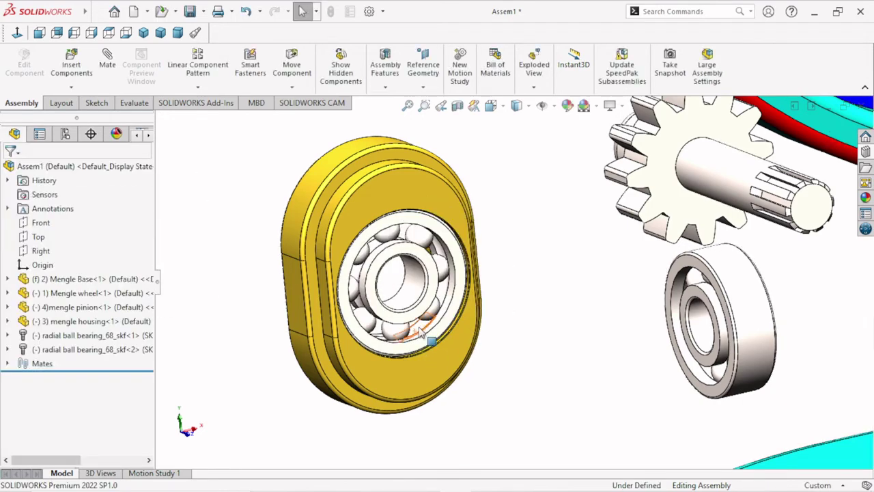
{"action": "scroll", "coordinate": [519, 311], "scroll_direction": "up", "scroll_amount": 1}
{"action": "scroll", "coordinate": [522, 306], "scroll_direction": "up", "scroll_amount": 1}
{"action": "scroll", "coordinate": [519, 311], "scroll_direction": "up", "scroll_amount": 1}
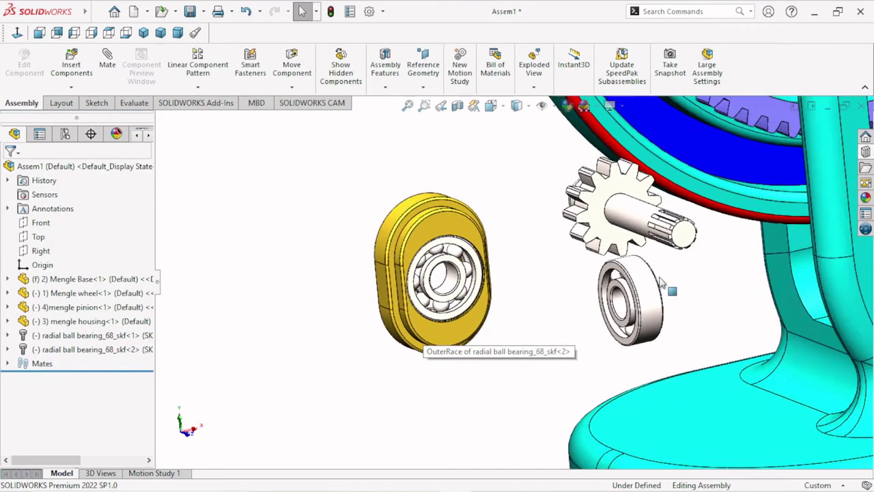
Enable RealView Graphics from the View Settings menu for a metallic bearing finish
{"action": "left_click", "coordinate": [626, 106]}
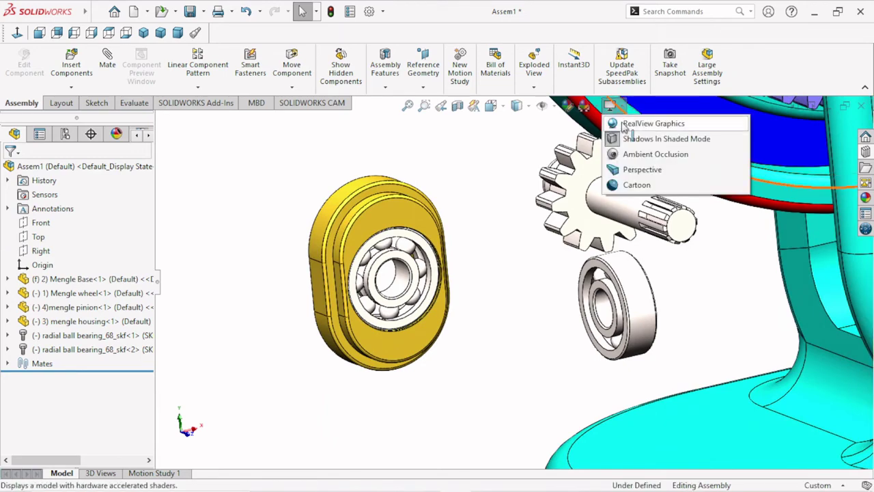
{"action": "left_click", "coordinate": [624, 123]}
{"action": "scroll", "coordinate": [481, 327], "scroll_direction": "up", "scroll_amount": 2}
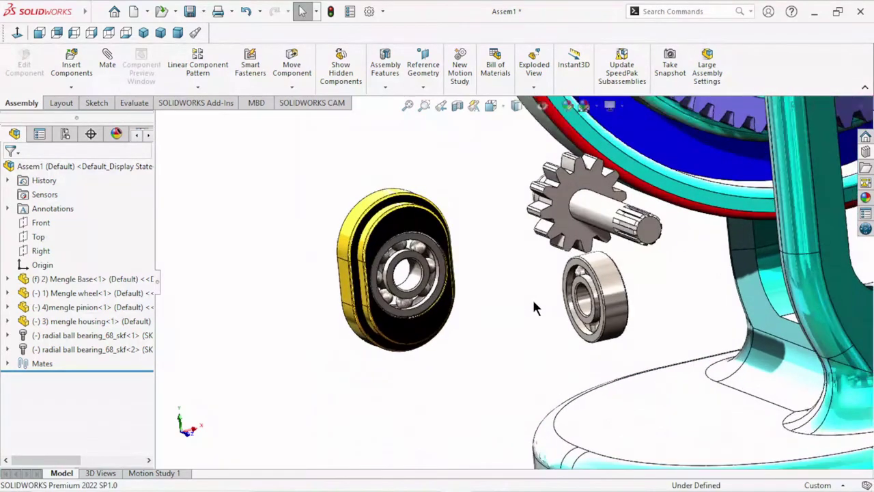
{"action": "scroll", "coordinate": [496, 321], "scroll_direction": "down", "scroll_amount": 2}
{"action": "scroll", "coordinate": [496, 317], "scroll_direction": "down", "scroll_amount": 2}
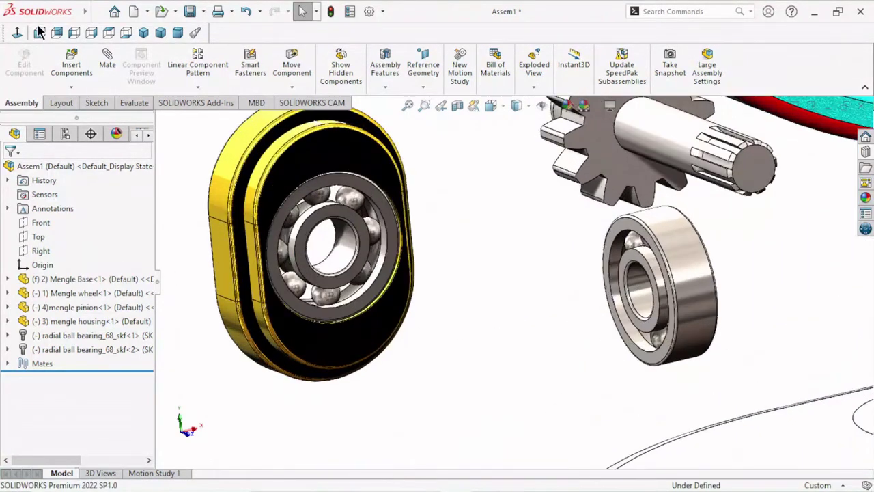
Mate the bearing side face coincident and its outer cylinder concentric with the housing bore
{"action": "left_click", "coordinate": [388, 196]}
{"action": "left_click", "coordinate": [393, 189]}
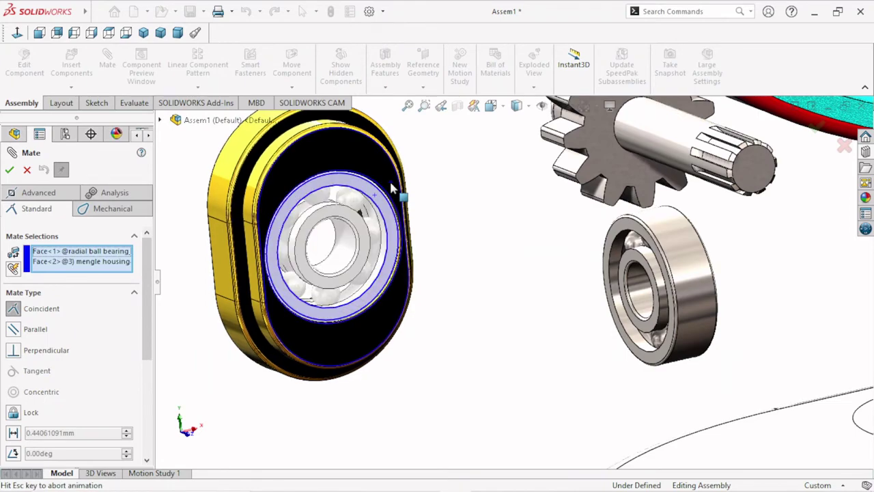
{"action": "left_click", "coordinate": [10, 170]}
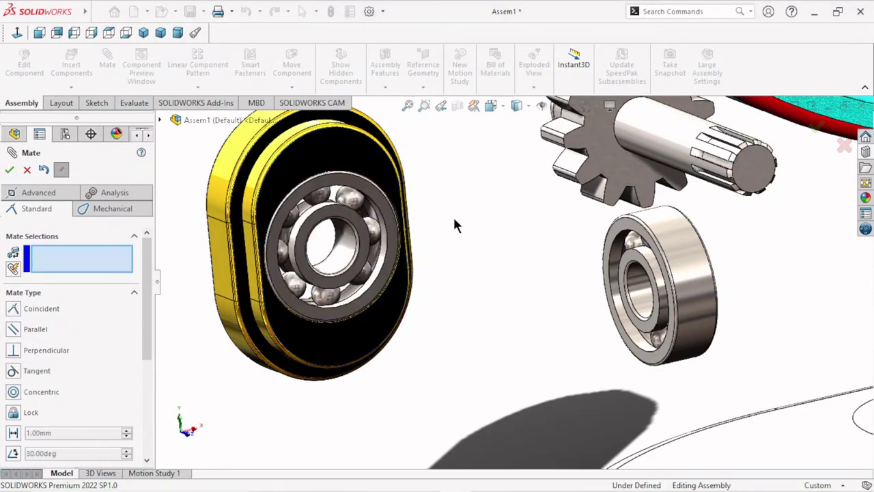
{"action": "left_click", "coordinate": [702, 288]}
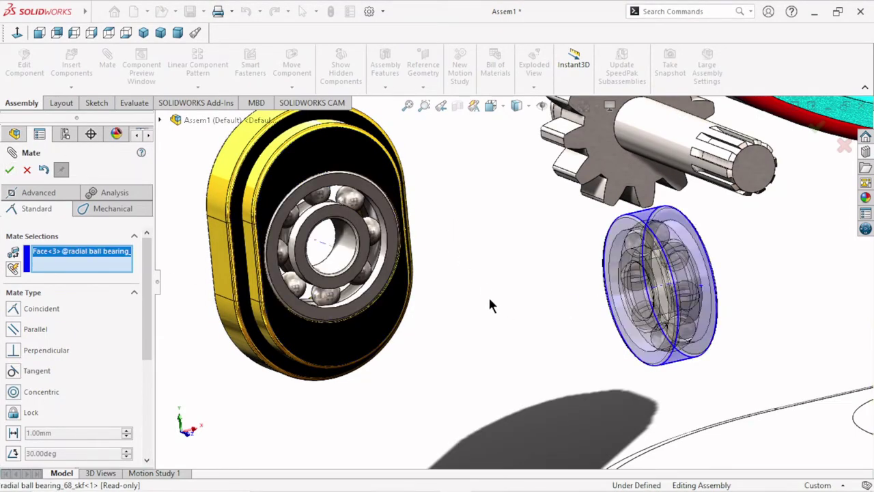
{"action": "middle_click_drag", "start_coordinate": [490, 303], "coordinate": [558, 253]}
{"action": "scroll", "coordinate": [416, 311], "scroll_direction": "up", "scroll_amount": 5}
{"action": "scroll", "coordinate": [401, 309], "scroll_direction": "down", "scroll_amount": 3}
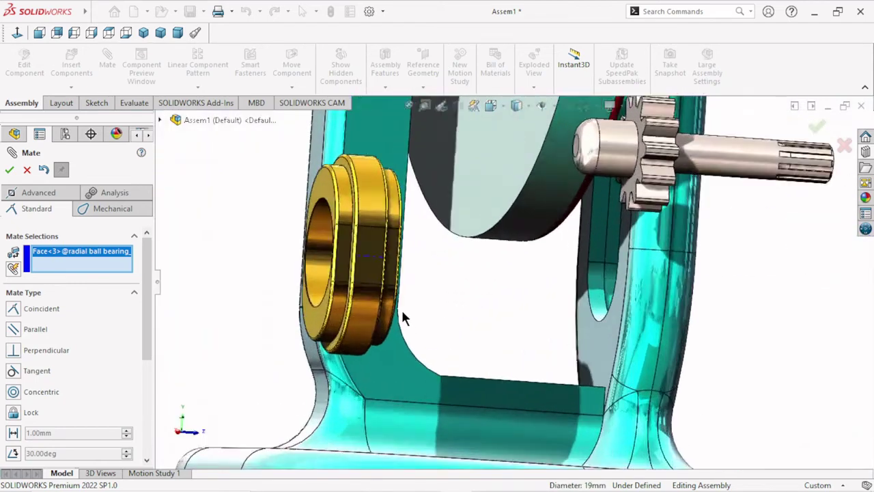
{"action": "scroll", "coordinate": [307, 249], "scroll_direction": "down", "scroll_amount": 3}
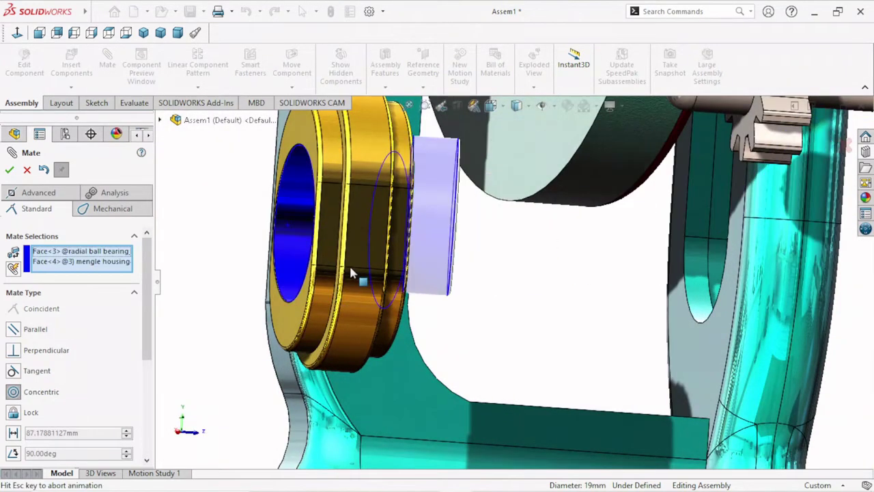
{"action": "left_click", "coordinate": [334, 253]}
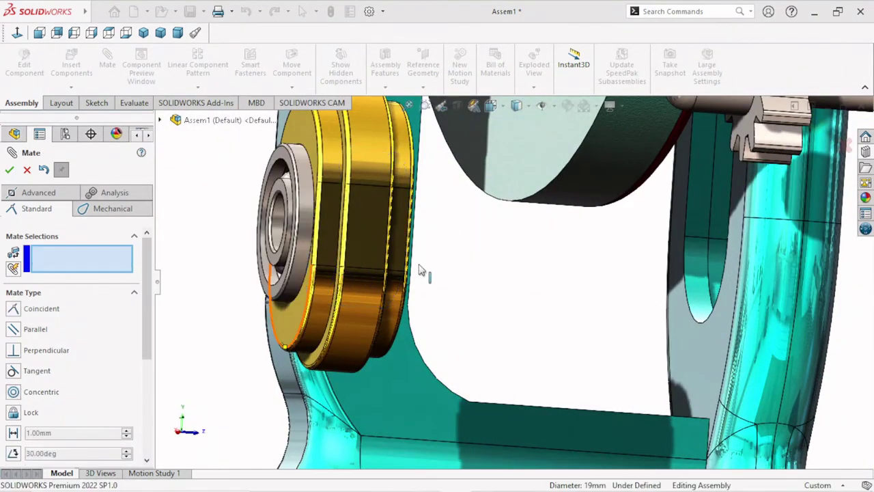
Add a coincident mate between the housing face and the bearing's outer race, then close Mate
{"action": "middle_click_drag", "start_coordinate": [464, 231], "coordinate": [485, 271]}
{"action": "scroll", "coordinate": [485, 271], "scroll_direction": "up", "scroll_amount": 3}
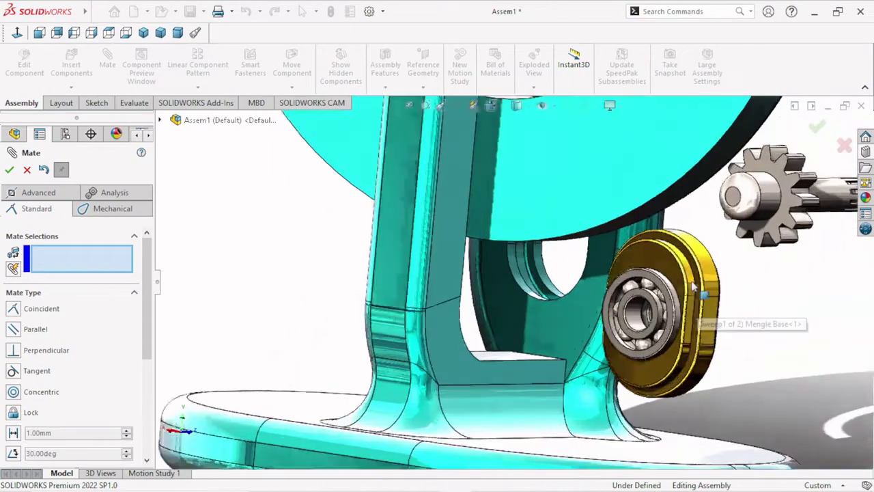
{"action": "scroll", "coordinate": [619, 280], "scroll_direction": "down", "scroll_amount": 4}
{"action": "left_click", "coordinate": [617, 319]}
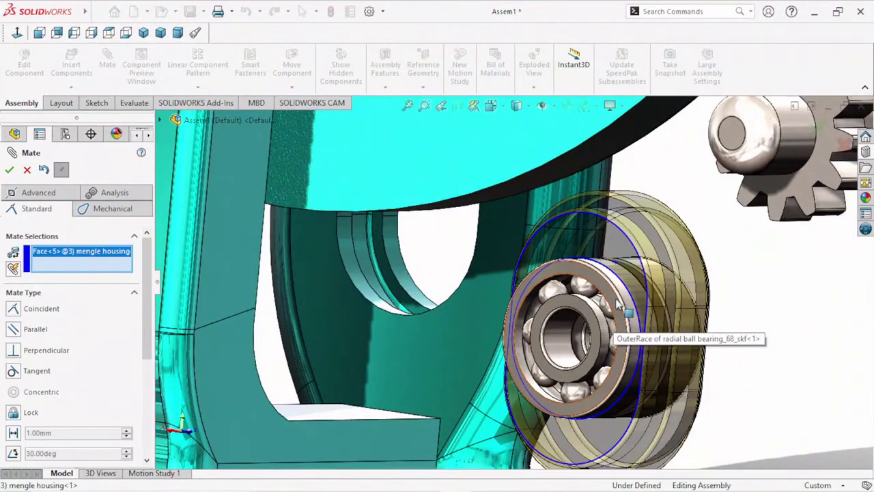
{"action": "left_click", "coordinate": [617, 305]}
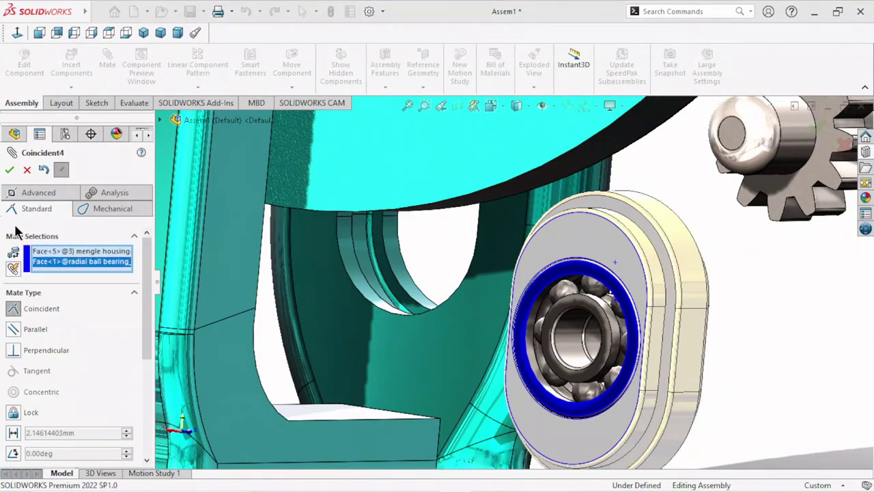
{"action": "left_click", "coordinate": [9, 171]}
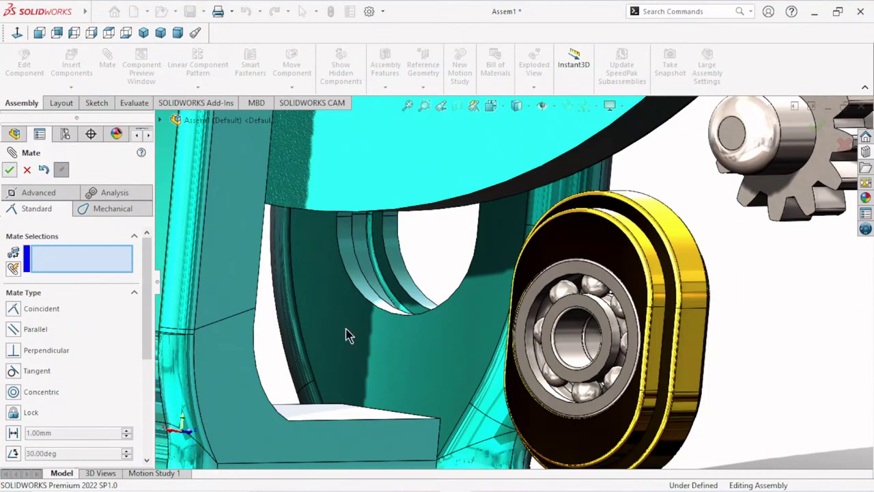
{"action": "key", "text": "Escape"}
{"action": "key", "text": "ctrl+3"}
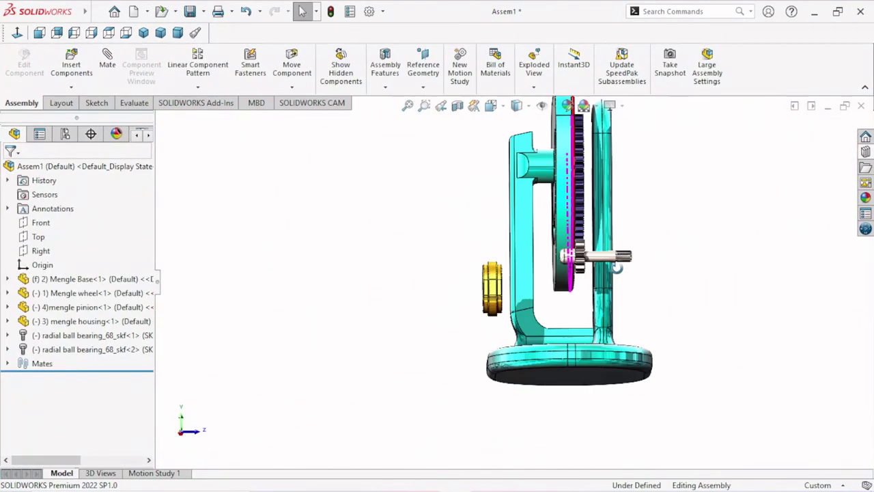
{"action": "middle_click_drag", "start_coordinate": [617, 268], "coordinate": [582, 273]}
{"action": "scroll", "coordinate": [642, 272], "scroll_direction": "down", "scroll_amount": 5}
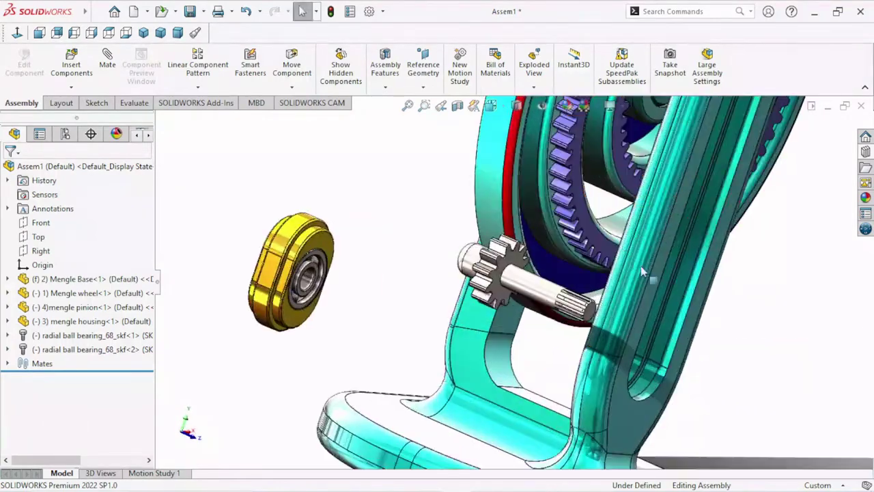
{"action": "middle_click_drag", "start_coordinate": [642, 272], "coordinate": [651, 294]}
{"action": "scroll", "coordinate": [651, 295], "scroll_direction": "down", "scroll_amount": 2}
{"action": "mouse_move", "coordinate": [728, 293]}
{"action": "middle_mouse_down"}
{"action": "mouse_move", "coordinate": [715, 289]}
{"action": "mouse_move", "coordinate": [707, 308]}
{"action": "middle_mouse_up"}
{"action": "scroll", "coordinate": [721, 311], "scroll_direction": "down", "scroll_amount": 2}
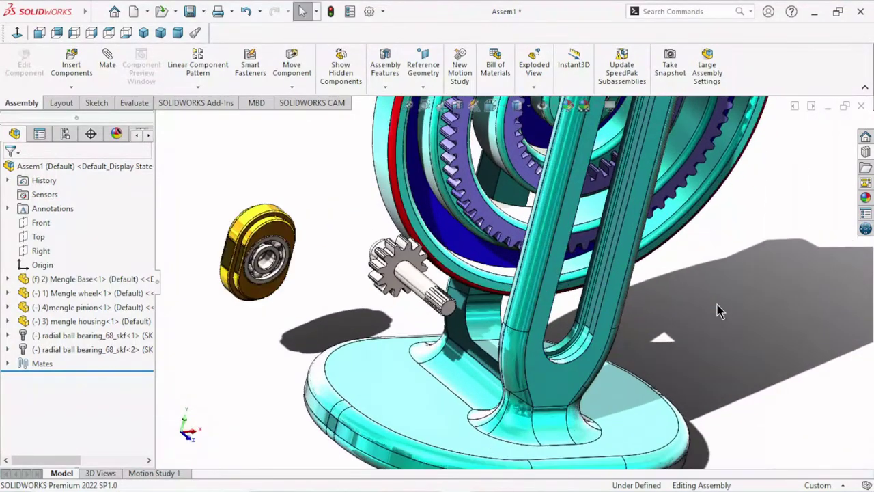
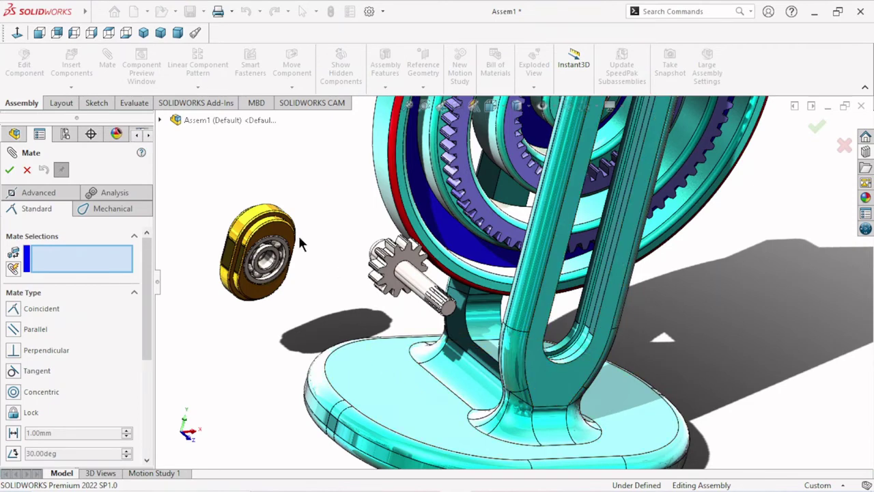
Make the base's support arm face coincident with the bearing housing face
{"action": "left_click", "coordinate": [614, 298]}
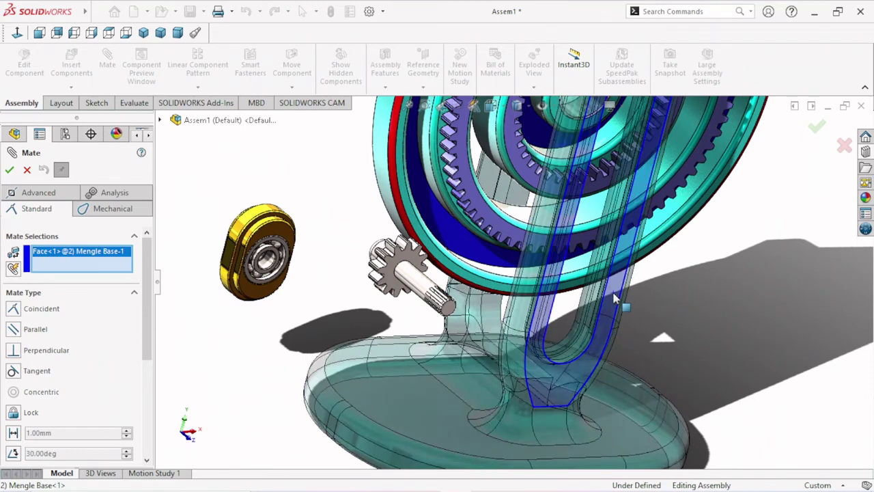
{"action": "left_click", "coordinate": [280, 235]}
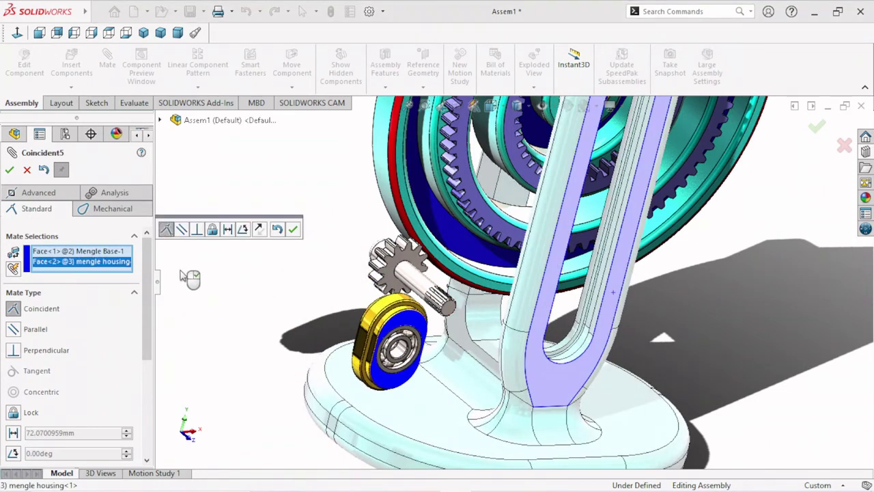
{"action": "left_click", "coordinate": [293, 230]}
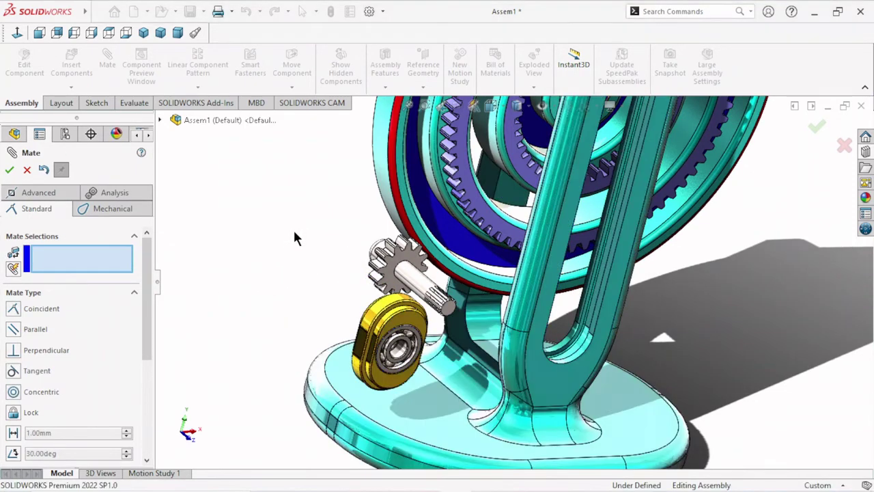
{"action": "left_click", "coordinate": [118, 208]}
{"action": "left_click_drag", "start_coordinate": [149, 264], "coordinate": [151, 301]}
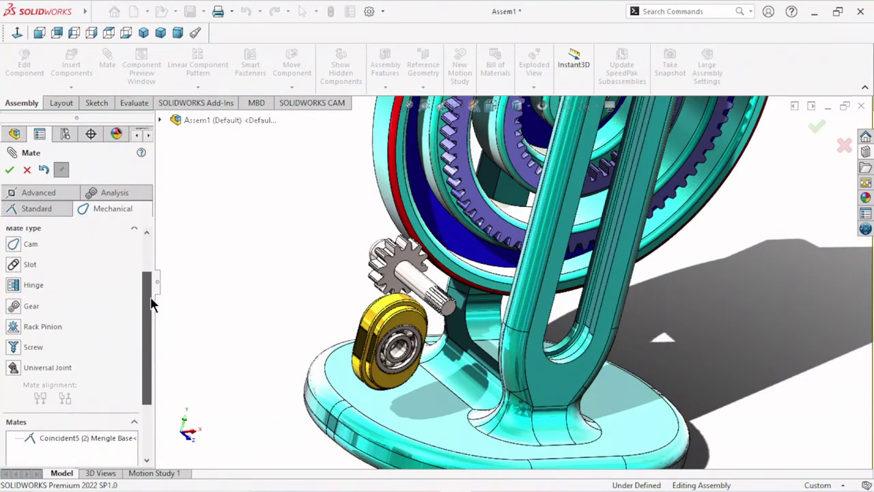
Start a Slot mate with Free constraint and pick the housing's round face
{"action": "left_click", "coordinate": [15, 266]}
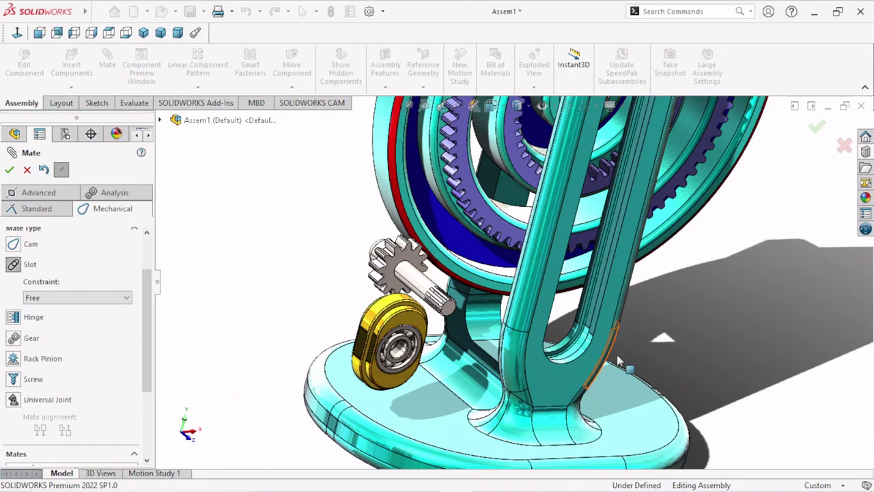
{"action": "scroll", "coordinate": [645, 312], "scroll_direction": "down", "scroll_amount": 2}
{"action": "scroll", "coordinate": [615, 327], "scroll_direction": "down", "scroll_amount": 2}
{"action": "scroll", "coordinate": [279, 449], "scroll_direction": "down", "scroll_amount": 2}
{"action": "scroll", "coordinate": [205, 367], "scroll_direction": "down", "scroll_amount": 2}
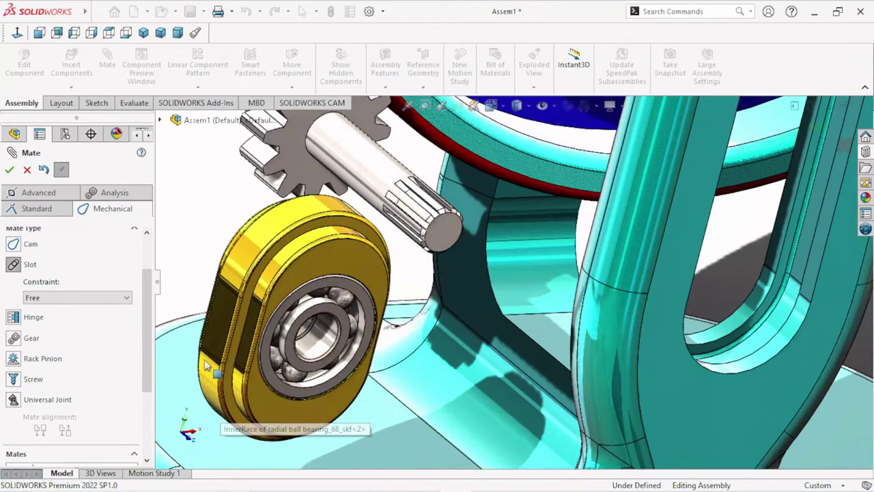
{"action": "left_click", "coordinate": [227, 328]}
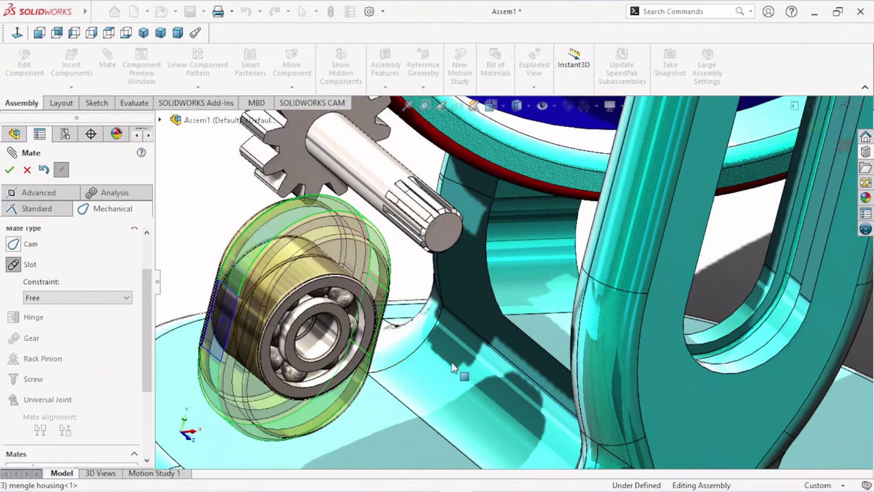
Pick the slot face in the U-shaped arm and accept the Slot mate
{"action": "scroll", "coordinate": [465, 362], "scroll_direction": "up", "scroll_amount": 3}
{"action": "mouse_move", "coordinate": [481, 352]}
{"action": "middle_mouse_down"}
{"action": "mouse_move", "coordinate": [631, 267]}
{"action": "mouse_move", "coordinate": [584, 243]}
{"action": "middle_mouse_up"}
{"action": "scroll", "coordinate": [584, 242], "scroll_direction": "down", "scroll_amount": 4}
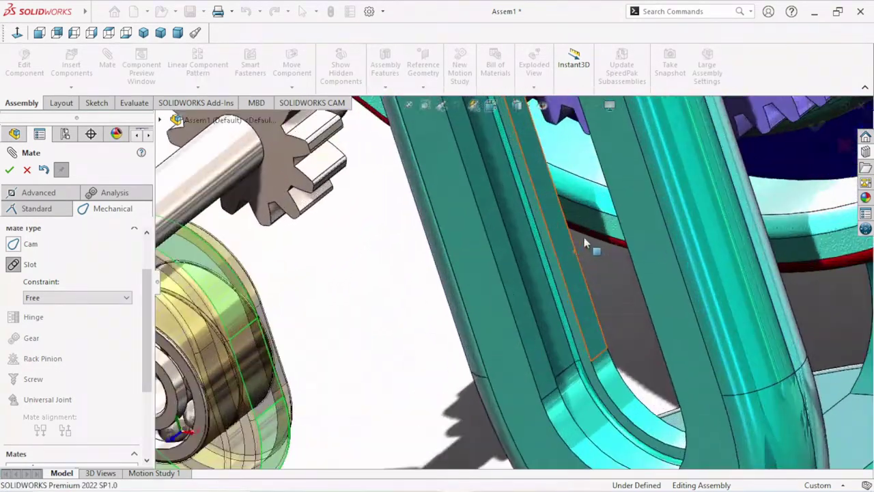
{"action": "left_click", "coordinate": [540, 306]}
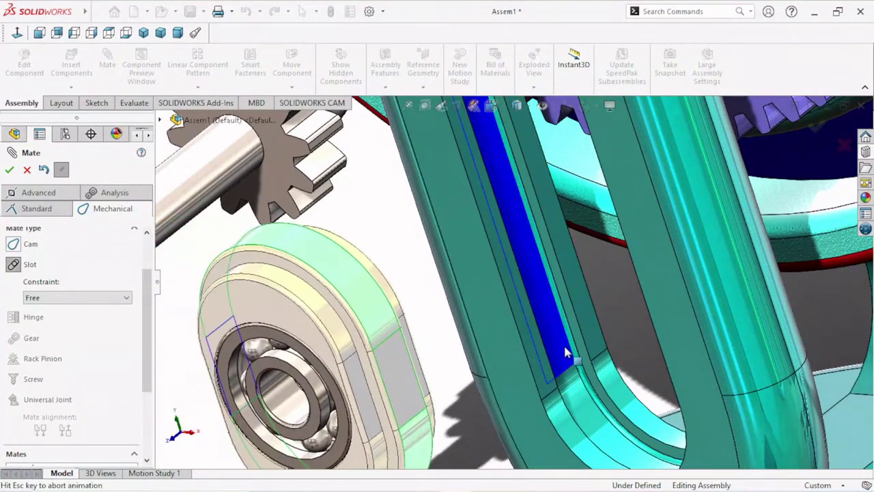
{"action": "scroll", "coordinate": [564, 371], "scroll_direction": "up", "scroll_amount": 5}
{"action": "mouse_move", "coordinate": [547, 382]}
{"action": "middle_mouse_down"}
{"action": "mouse_move", "coordinate": [635, 326]}
{"action": "mouse_move", "coordinate": [262, 315]}
{"action": "middle_mouse_up"}
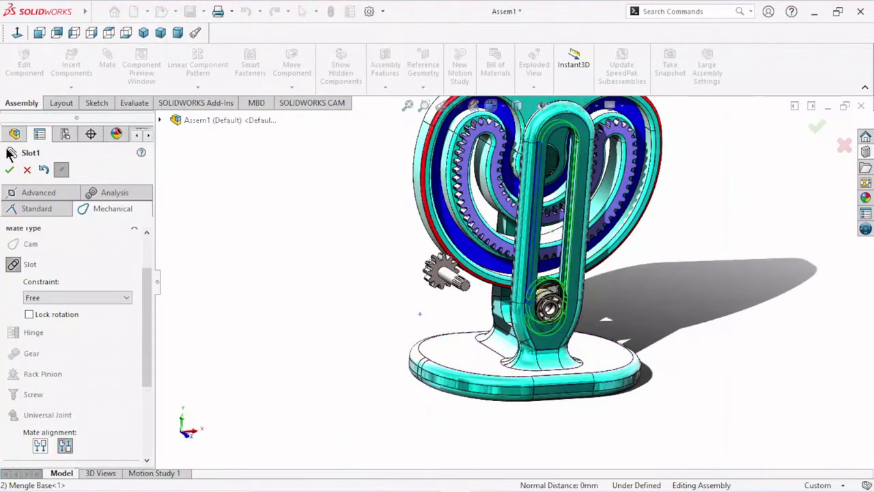
{"action": "left_click", "coordinate": [9, 170]}
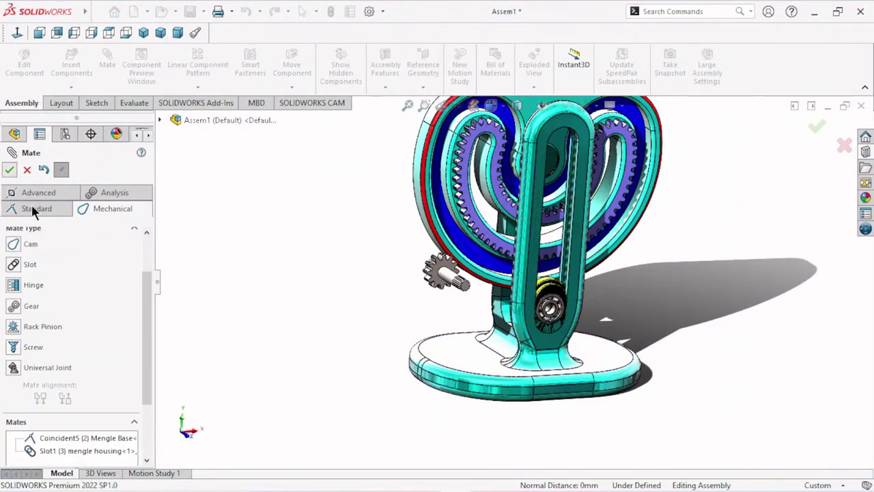
{"action": "key", "text": "Escape"}
Slide the bearing housing up the slot to test its free movement
{"action": "scroll", "coordinate": [568, 314], "scroll_direction": "down", "scroll_amount": 5}
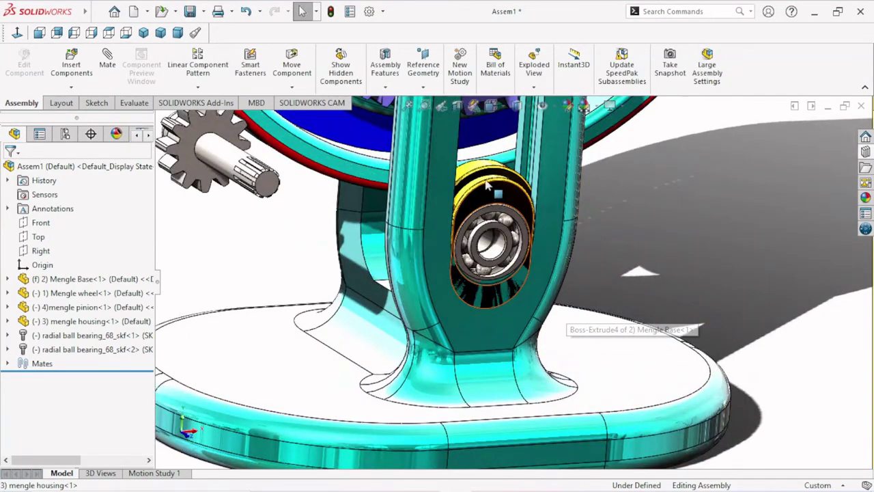
{"action": "left_click_drag", "start_coordinate": [488, 186], "coordinate": [490, 137]}
{"action": "scroll", "coordinate": [579, 276], "scroll_direction": "up", "scroll_amount": 3}
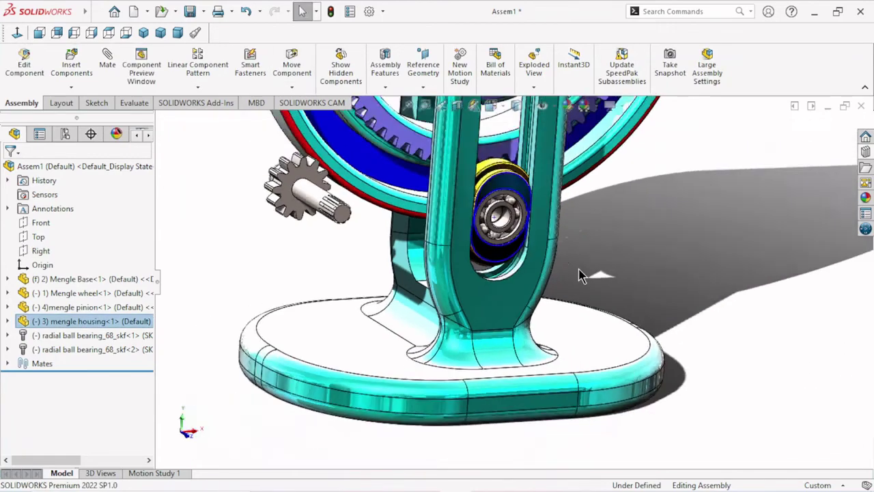
{"action": "scroll", "coordinate": [581, 273], "scroll_direction": "down", "scroll_amount": 2}
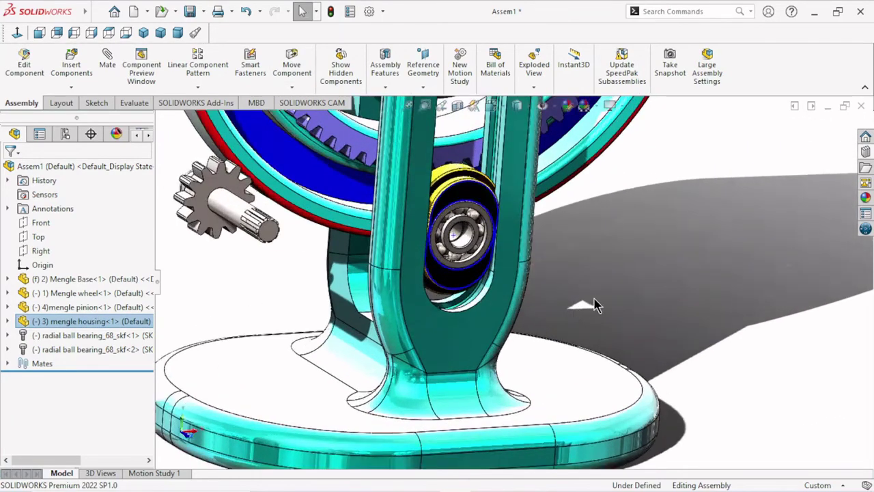
{"action": "scroll", "coordinate": [608, 301], "scroll_direction": "up", "scroll_amount": 3}
{"action": "middle_click_drag", "start_coordinate": [604, 279], "coordinate": [569, 286]}
{"action": "scroll", "coordinate": [334, 233], "scroll_direction": "down", "scroll_amount": 3}
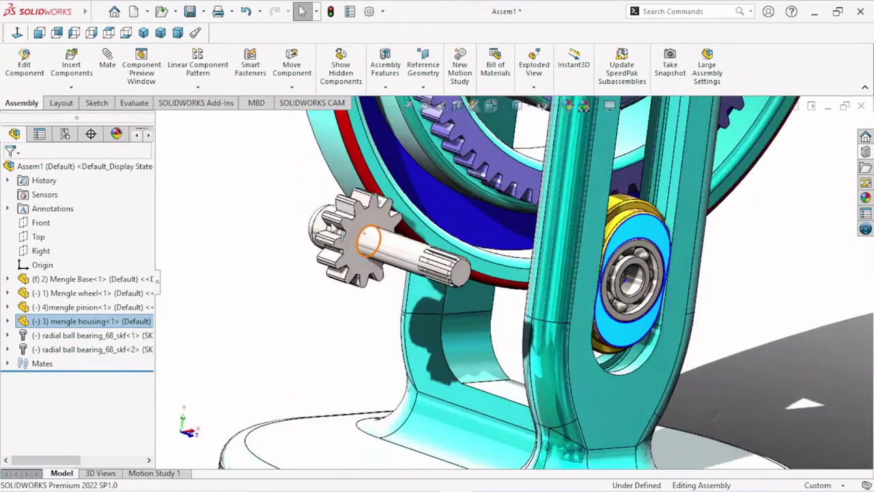
Turn off Shadows In Shaded Mode from the heads-up View Settings
{"action": "left_click", "coordinate": [385, 256]}
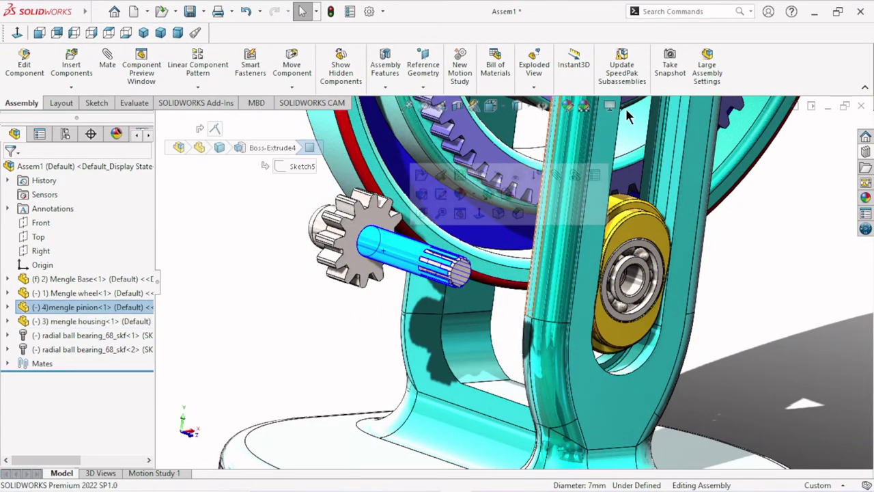
{"action": "left_click", "coordinate": [623, 108]}
{"action": "left_click", "coordinate": [618, 137]}
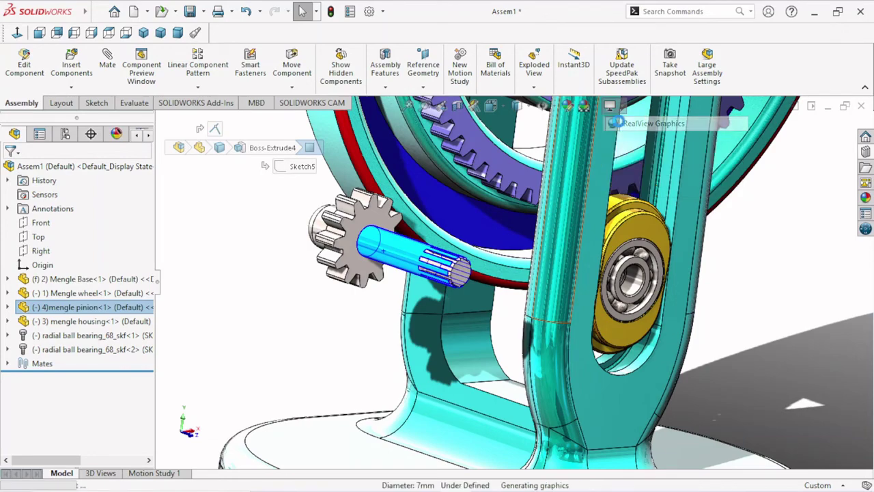
{"action": "left_click", "coordinate": [315, 289]}
{"action": "middle_click_drag", "start_coordinate": [315, 289], "coordinate": [555, 320]}
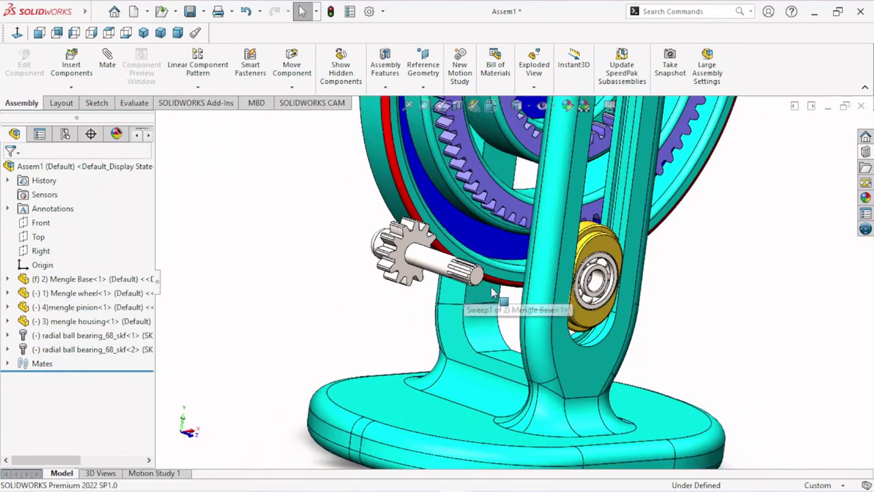
{"action": "middle_click_drag", "start_coordinate": [649, 319], "coordinate": [697, 303]}
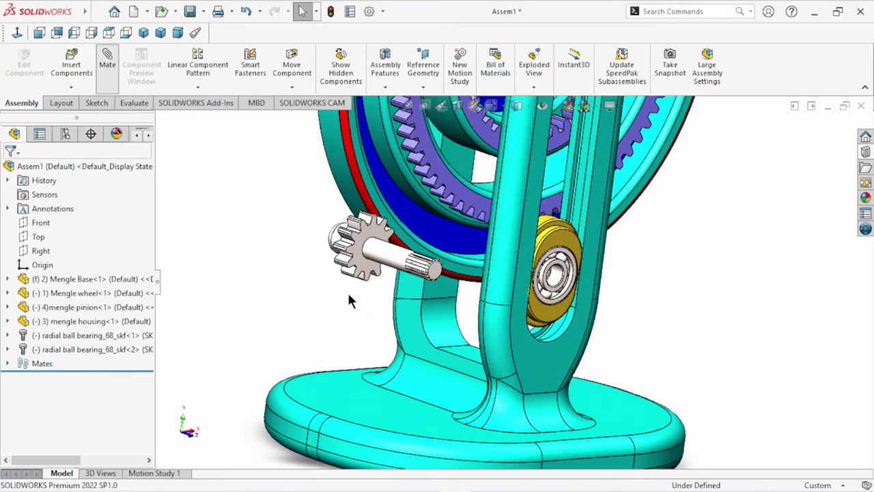
Mate the pinion shaft face concentric with the second bearing's inner bore
{"action": "left_click", "coordinate": [400, 267]}
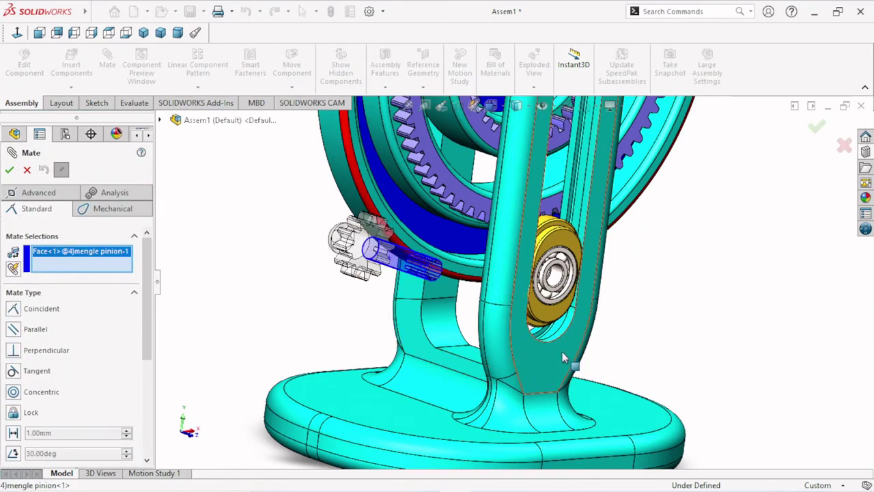
{"action": "scroll", "coordinate": [671, 309], "scroll_direction": "down", "scroll_amount": 3}
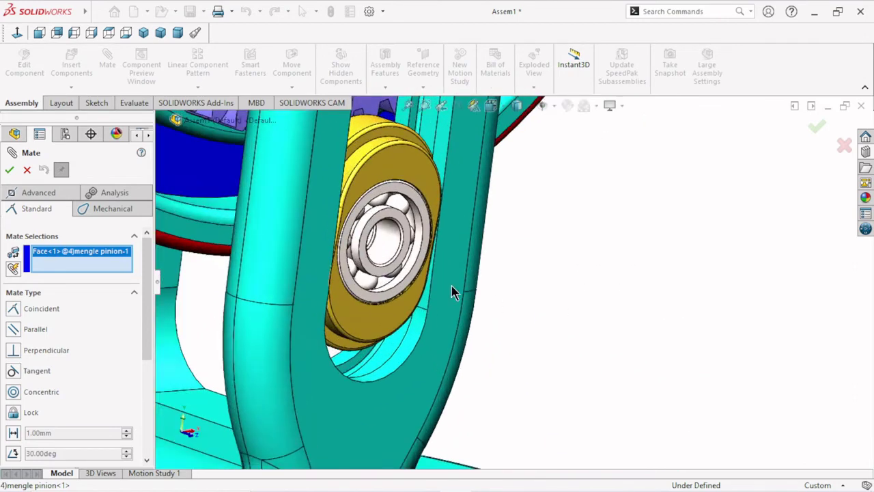
{"action": "left_click", "coordinate": [392, 250]}
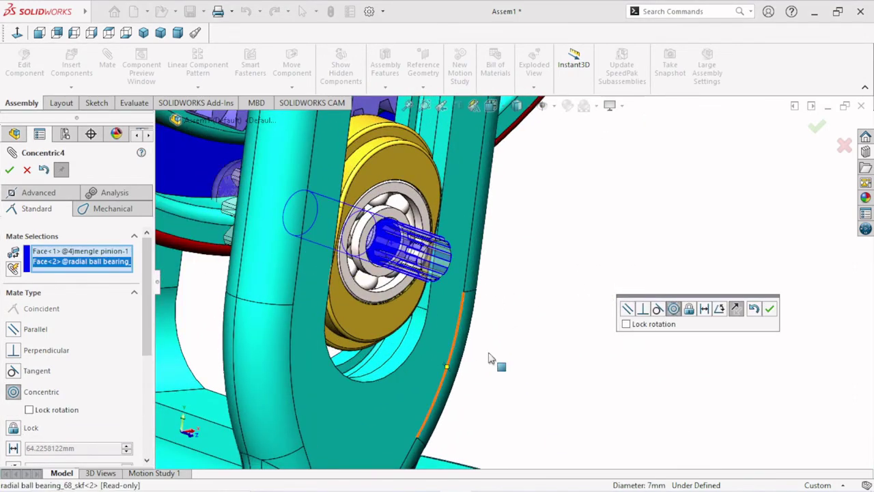
{"action": "left_click", "coordinate": [771, 309]}
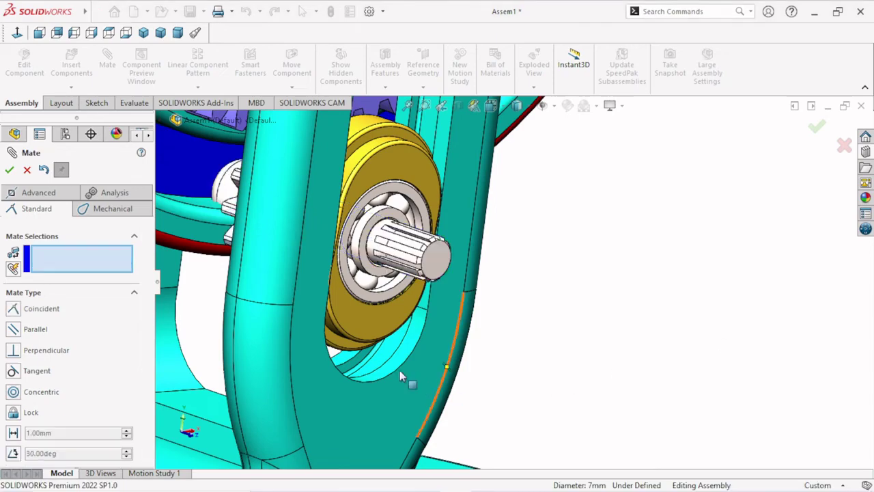
{"action": "scroll", "coordinate": [345, 344], "scroll_direction": "up", "scroll_amount": 2}
{"action": "scroll", "coordinate": [344, 344], "scroll_direction": "up", "scroll_amount": 3}
{"action": "mouse_move", "coordinate": [468, 309]}
{"action": "middle_mouse_down"}
{"action": "mouse_move", "coordinate": [581, 274]}
{"action": "mouse_move", "coordinate": [616, 291]}
{"action": "mouse_move", "coordinate": [597, 297]}
{"action": "mouse_move", "coordinate": [580, 285]}
{"action": "mouse_move", "coordinate": [555, 249]}
{"action": "mouse_move", "coordinate": [519, 274]}
{"action": "middle_mouse_up"}
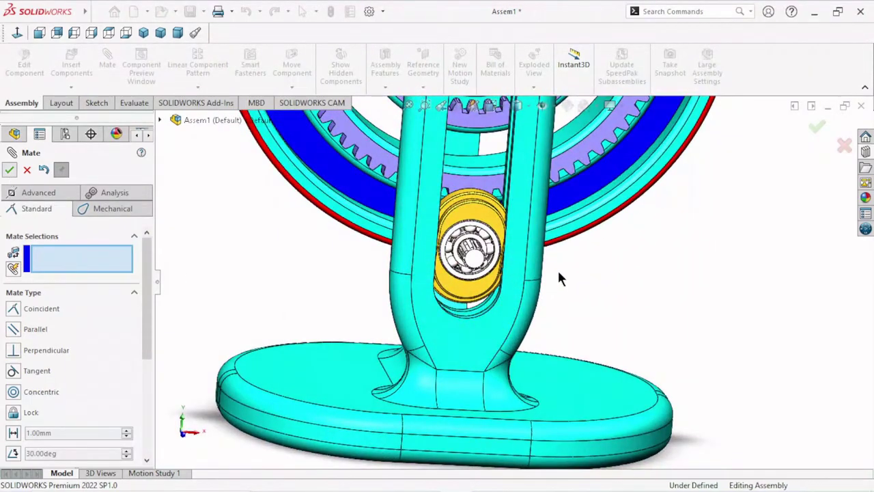
{"action": "key", "text": "Escape"}
Zoom out and drag the bearing housing to check its motion in the slot
{"action": "scroll", "coordinate": [557, 278], "scroll_direction": "up", "scroll_amount": 3}
{"action": "scroll", "coordinate": [517, 331], "scroll_direction": "down", "scroll_amount": 5}
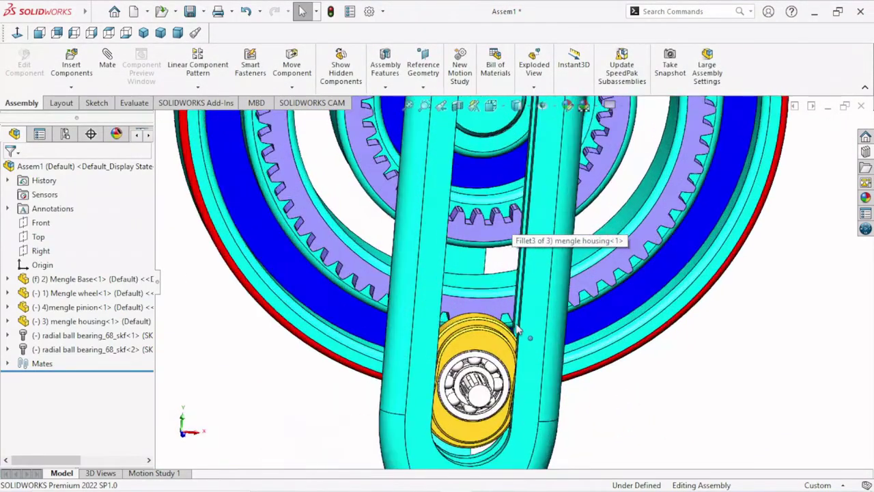
{"action": "scroll", "coordinate": [517, 331], "scroll_direction": "up", "scroll_amount": 3}
{"action": "middle_click_drag", "start_coordinate": [554, 342], "coordinate": [558, 357]}
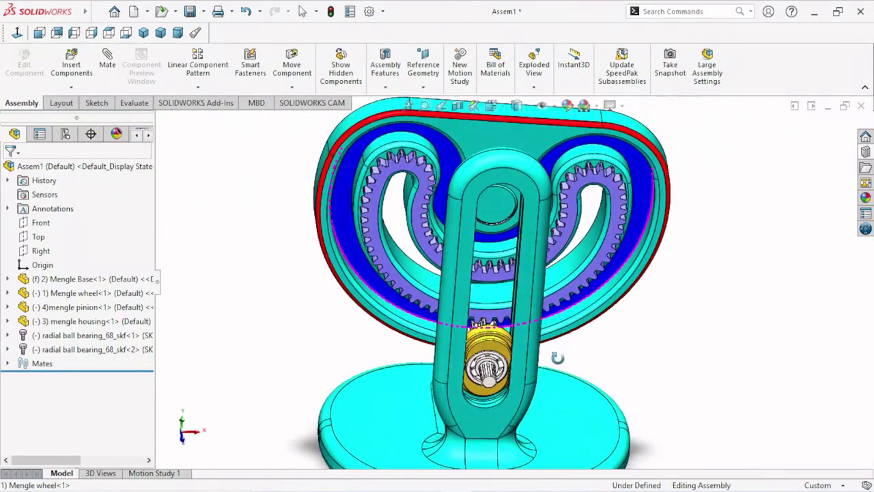
{"action": "scroll", "coordinate": [557, 357], "scroll_direction": "down", "scroll_amount": 2}
{"action": "scroll", "coordinate": [546, 348], "scroll_direction": "down", "scroll_amount": 3}
{"action": "scroll", "coordinate": [532, 341], "scroll_direction": "down", "scroll_amount": 2}
{"action": "left_click", "coordinate": [531, 337]}
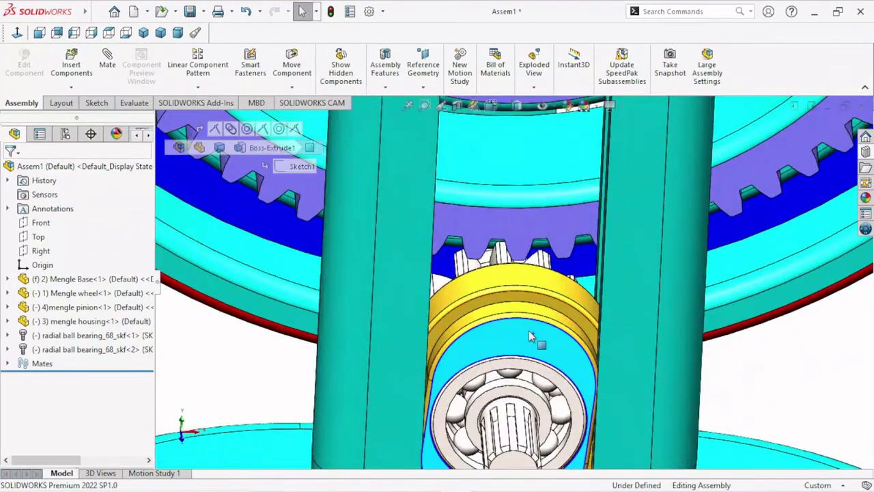
{"action": "left_click_drag", "start_coordinate": [532, 336], "coordinate": [519, 330]}
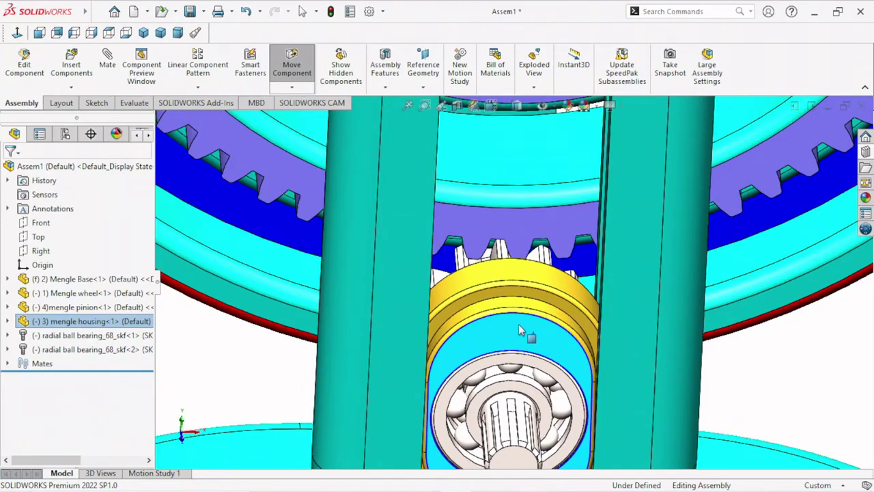
Turn the view to face the gear stand front-on and select the housing at the bearing
{"action": "scroll", "coordinate": [518, 335], "scroll_direction": "up", "scroll_amount": 3}
{"action": "scroll", "coordinate": [513, 347], "scroll_direction": "up", "scroll_amount": 2}
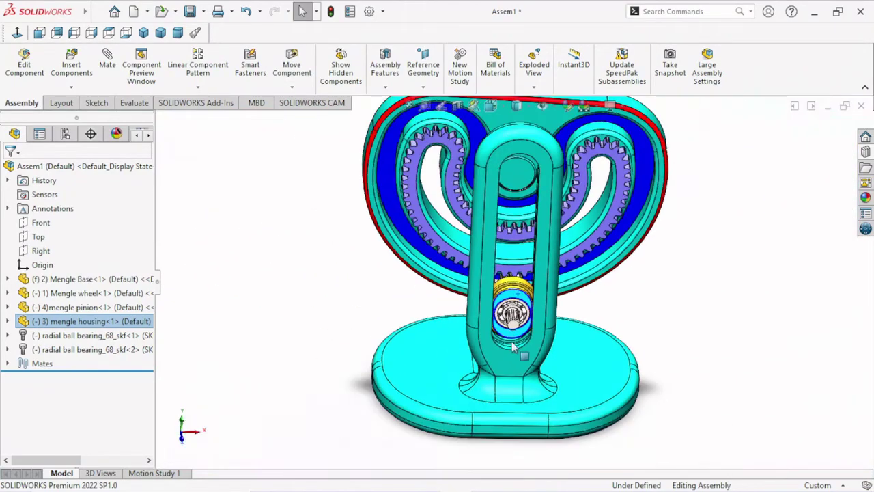
{"action": "left_click", "coordinate": [697, 269]}
{"action": "middle_click_drag", "start_coordinate": [611, 345], "coordinate": [506, 329]}
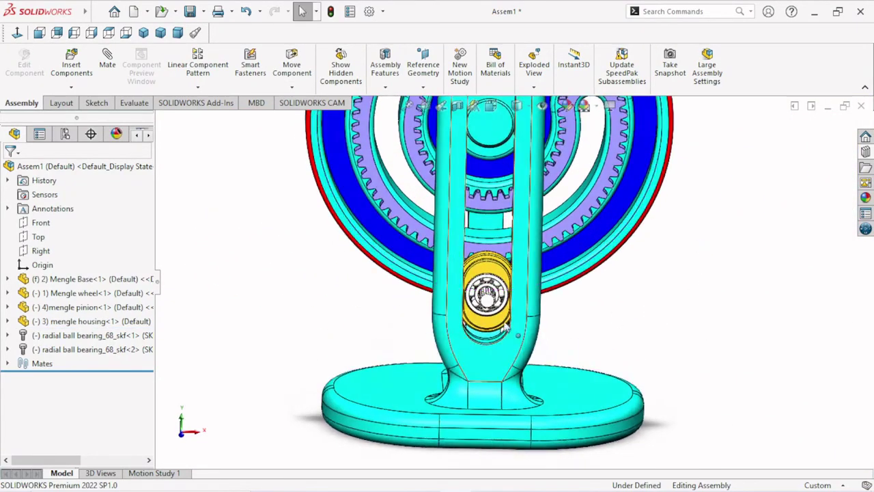
{"action": "left_click", "coordinate": [498, 273]}
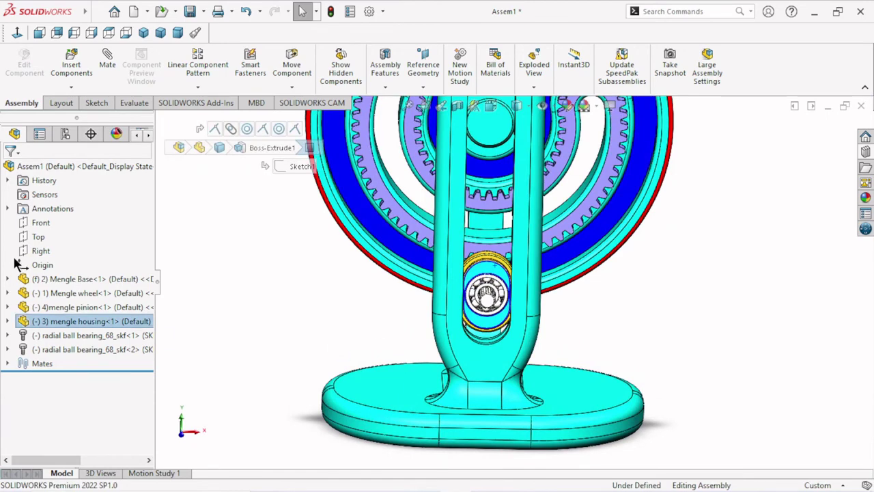
Hide mengle housing, then both radial ball bearings, from the FeatureManager tree
{"action": "left_click", "coordinate": [39, 321]}
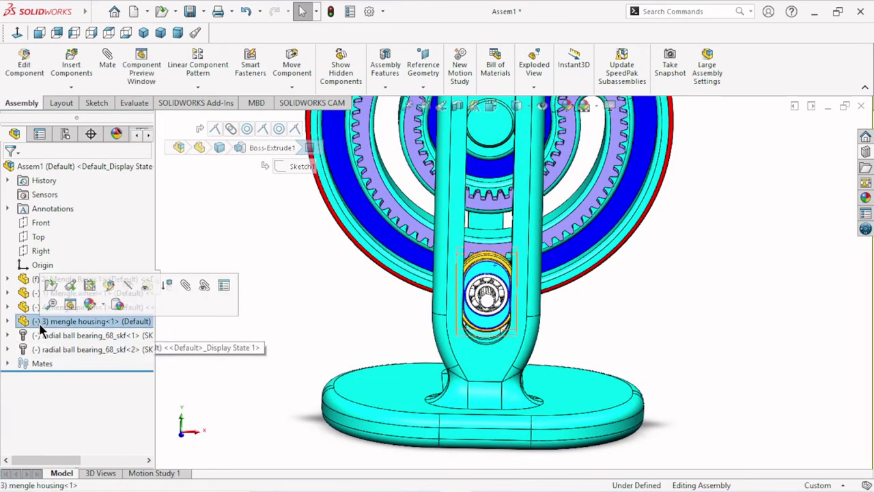
{"action": "left_click", "coordinate": [125, 284]}
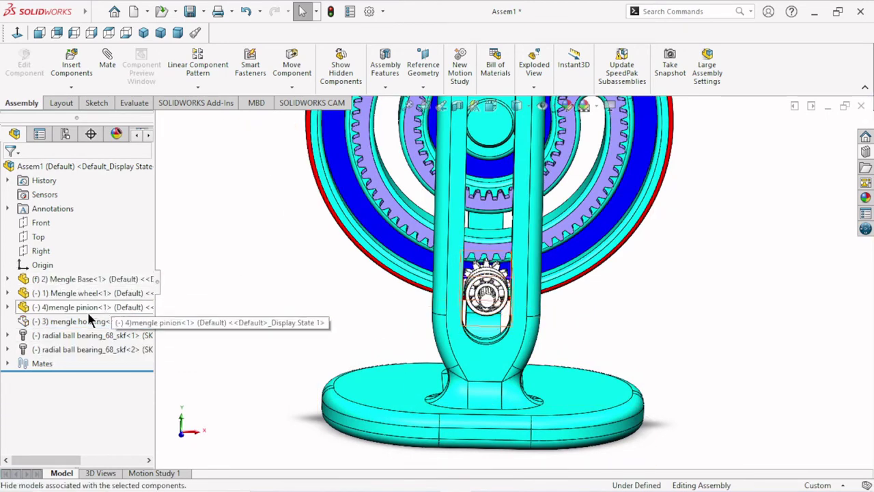
{"action": "left_click", "coordinate": [81, 333]}
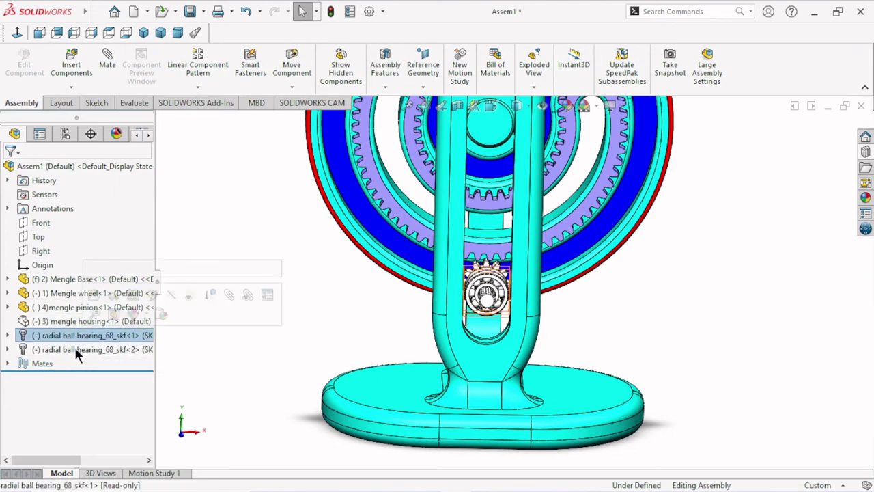
{"action": "left_click", "coordinate": [75, 347], "text": "ctrl"}
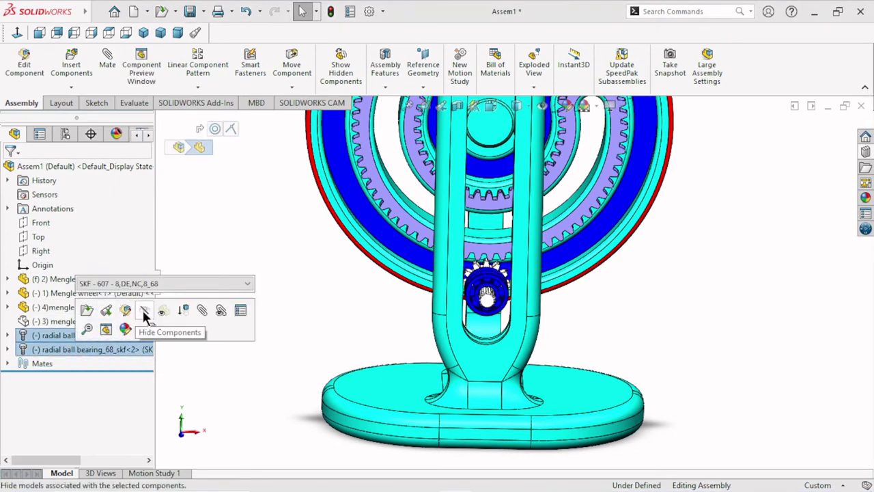
{"action": "left_click", "coordinate": [144, 311]}
{"action": "scroll", "coordinate": [485, 301], "scroll_direction": "down", "scroll_amount": 2}
{"action": "scroll", "coordinate": [481, 301], "scroll_direction": "down", "scroll_amount": 4}
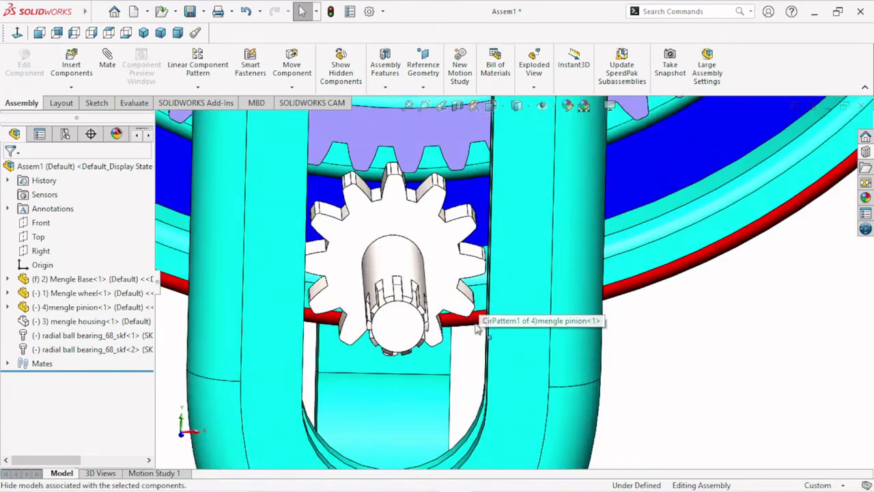
{"action": "scroll", "coordinate": [478, 328], "scroll_direction": "up", "scroll_amount": 2}
In Front view, roughly turn the pinion and Mengle wheel into position
{"action": "left_click", "coordinate": [17, 32]}
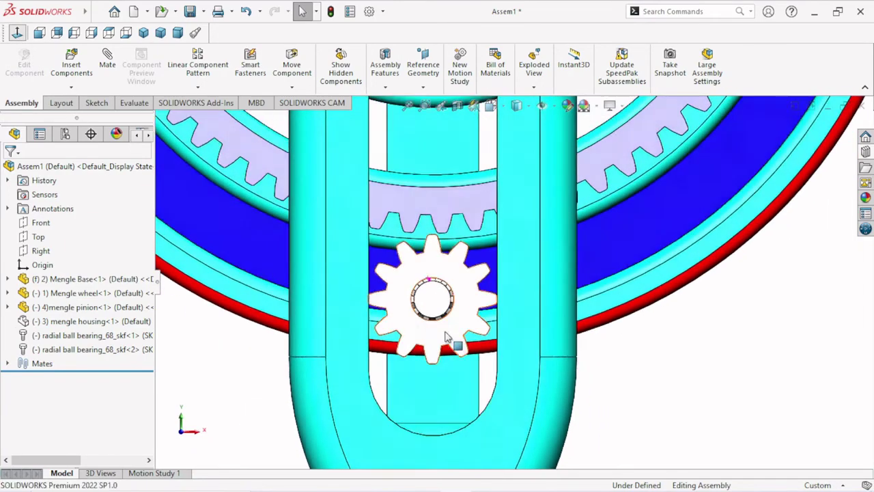
{"action": "scroll", "coordinate": [478, 315], "scroll_direction": "down", "scroll_amount": 2}
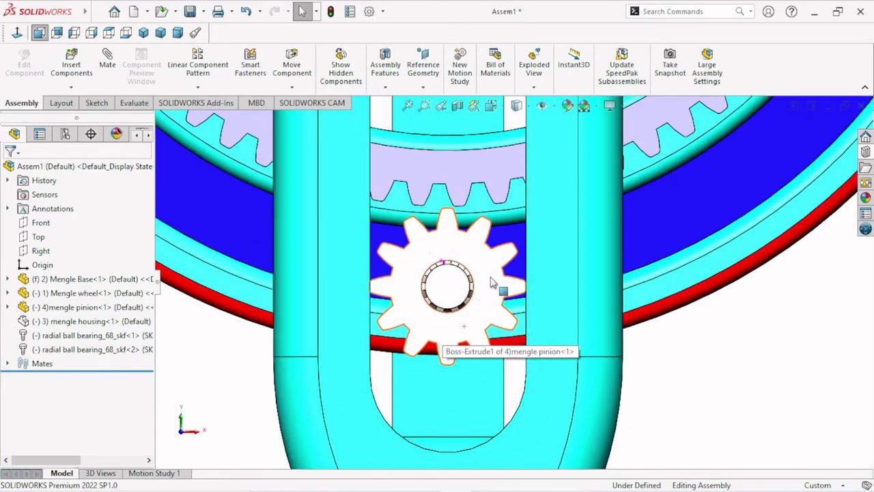
{"action": "mouse_move", "coordinate": [492, 282]}
{"action": "left_mouse_down"}
{"action": "mouse_move", "coordinate": [494, 252]}
{"action": "mouse_move", "coordinate": [483, 277]}
{"action": "left_mouse_up"}
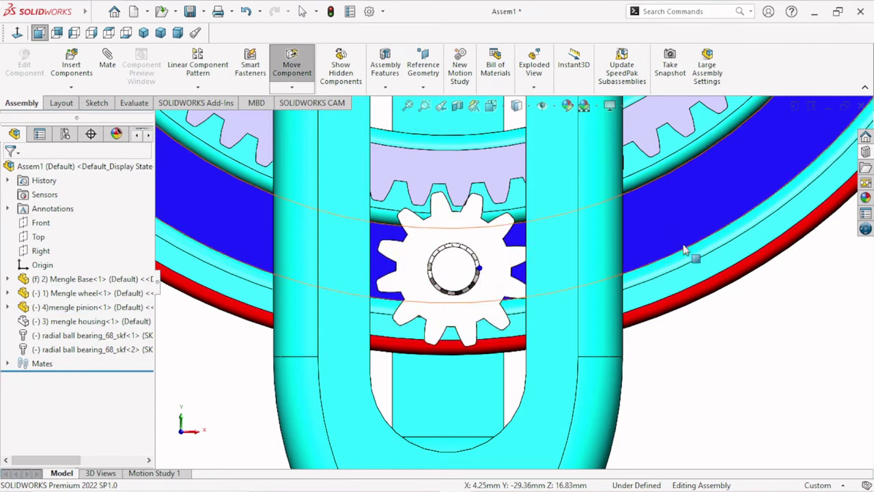
{"action": "left_click", "coordinate": [703, 279]}
{"action": "left_click_drag", "start_coordinate": [692, 278], "coordinate": [697, 274]}
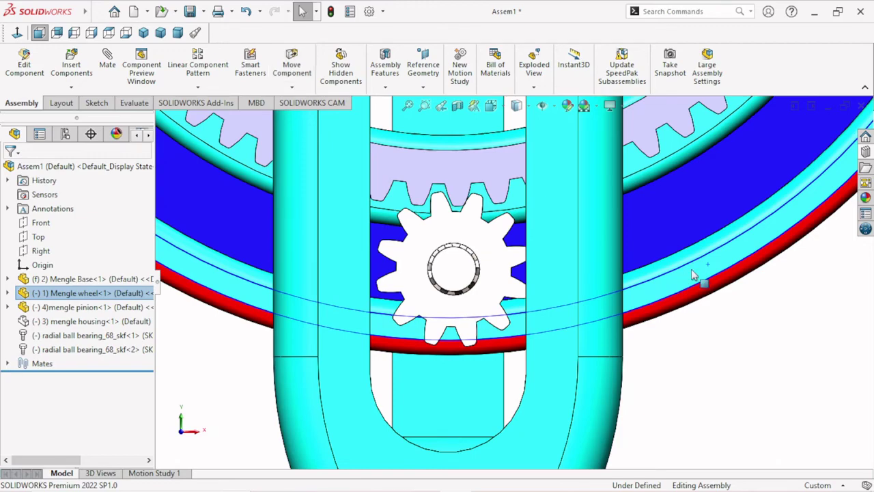
{"action": "key", "text": "f"}
{"action": "scroll", "coordinate": [553, 267], "scroll_direction": "down", "scroll_amount": 2}
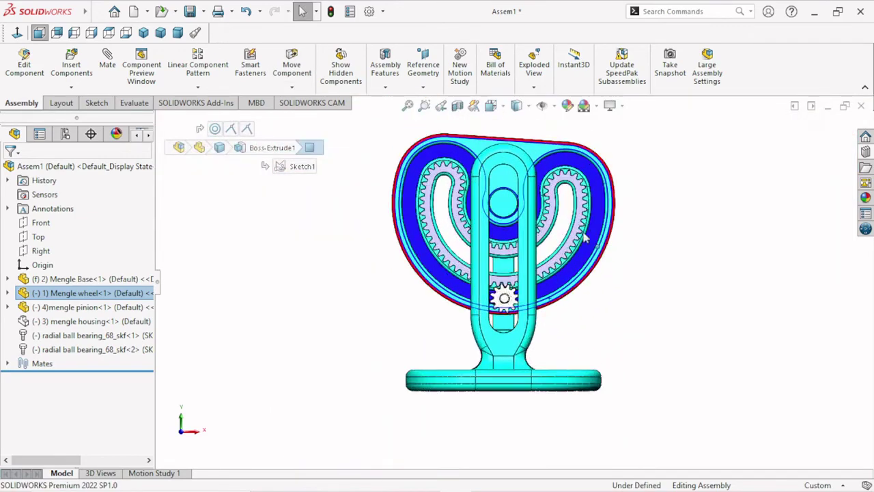
{"action": "scroll", "coordinate": [605, 224], "scroll_direction": "down", "scroll_amount": 2}
{"action": "scroll", "coordinate": [603, 225], "scroll_direction": "down", "scroll_amount": 2}
{"action": "scroll", "coordinate": [603, 266], "scroll_direction": "up", "scroll_amount": 3}
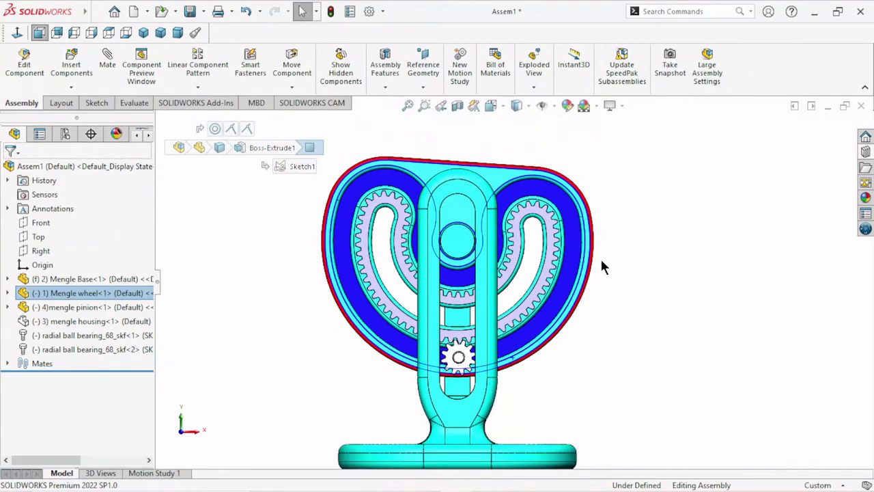
{"action": "left_click_drag", "start_coordinate": [589, 267], "coordinate": [589, 257]}
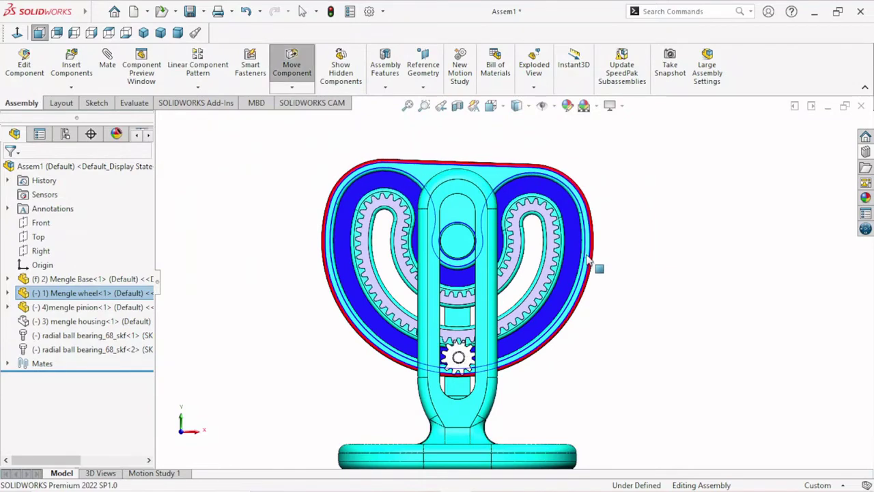
{"action": "key", "text": "Escape"}
Rotate and shift the pinion gear until its teeth seat against the wheel
{"action": "scroll", "coordinate": [465, 356], "scroll_direction": "down", "scroll_amount": 3}
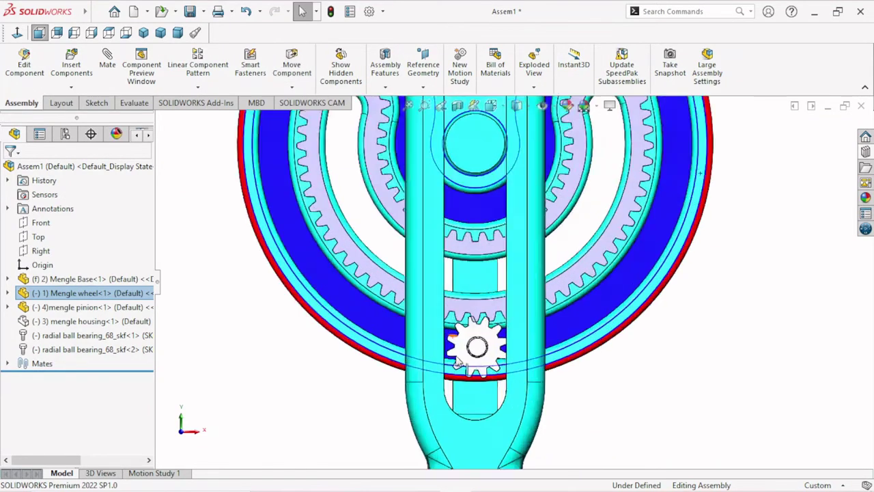
{"action": "scroll", "coordinate": [495, 349], "scroll_direction": "down", "scroll_amount": 6}
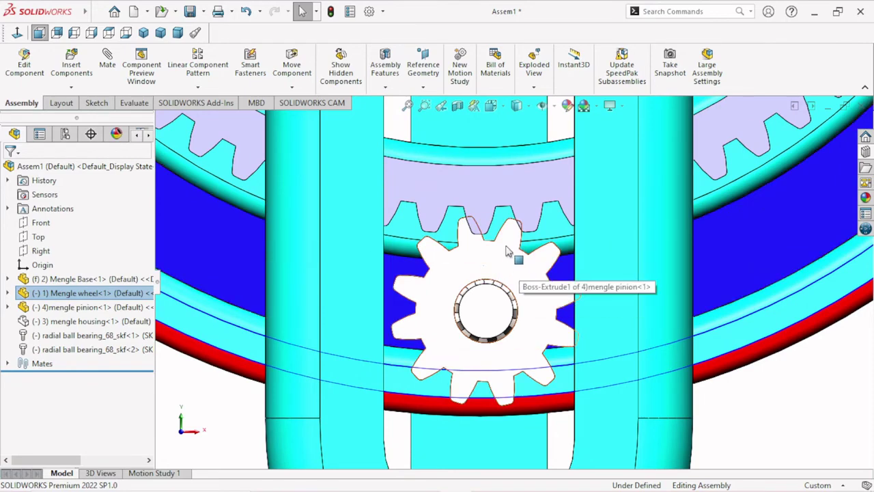
{"action": "mouse_move", "coordinate": [506, 252]}
{"action": "left_mouse_down"}
{"action": "mouse_move", "coordinate": [414, 296]}
{"action": "mouse_move", "coordinate": [412, 318]}
{"action": "mouse_move", "coordinate": [402, 309]}
{"action": "left_mouse_up"}
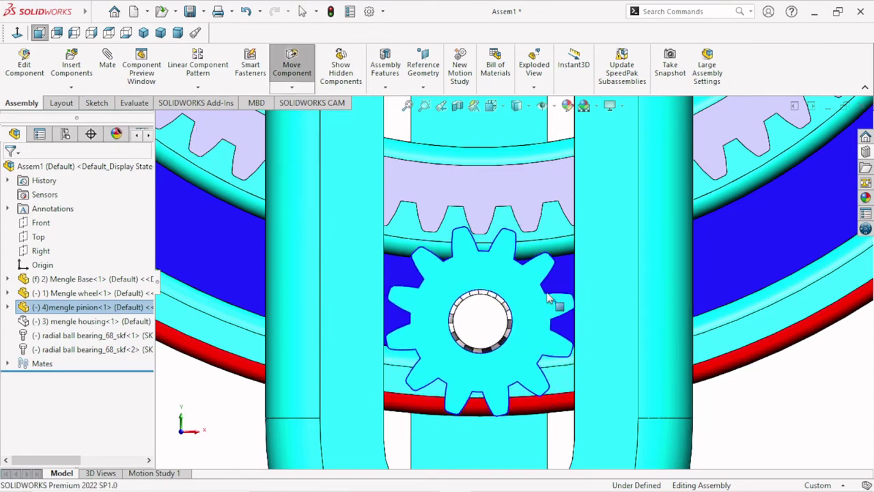
{"action": "left_click_drag", "start_coordinate": [554, 308], "coordinate": [547, 288]}
{"action": "left_click_drag", "start_coordinate": [544, 291], "coordinate": [541, 289]}
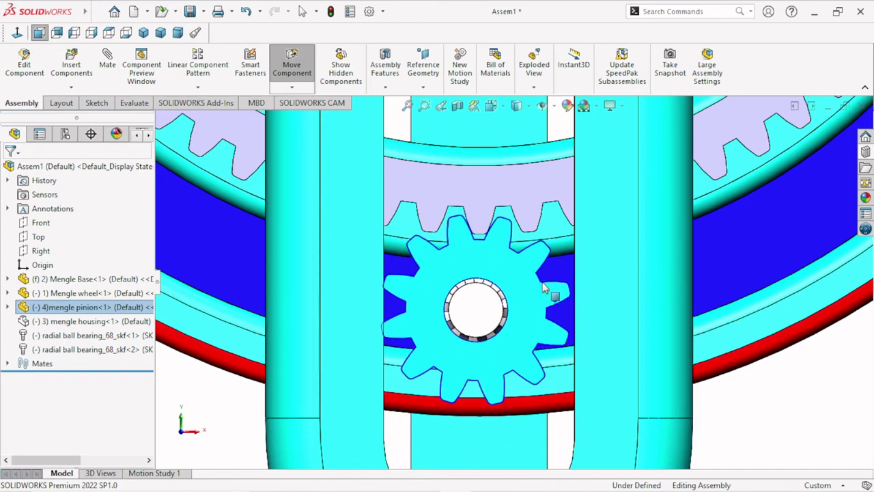
{"action": "key", "text": "Escape"}
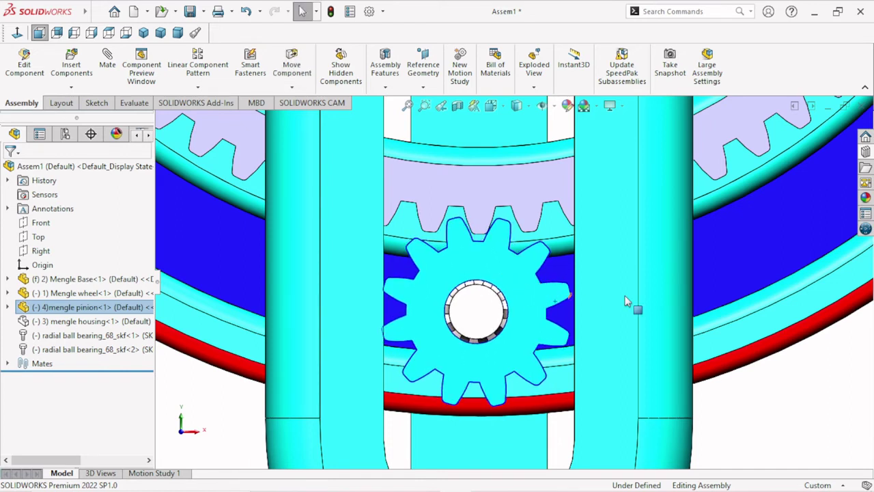
Turn the Mengle wheel slightly so its teeth mesh with the pinion's
{"action": "left_click", "coordinate": [764, 330]}
{"action": "key", "text": "m"}
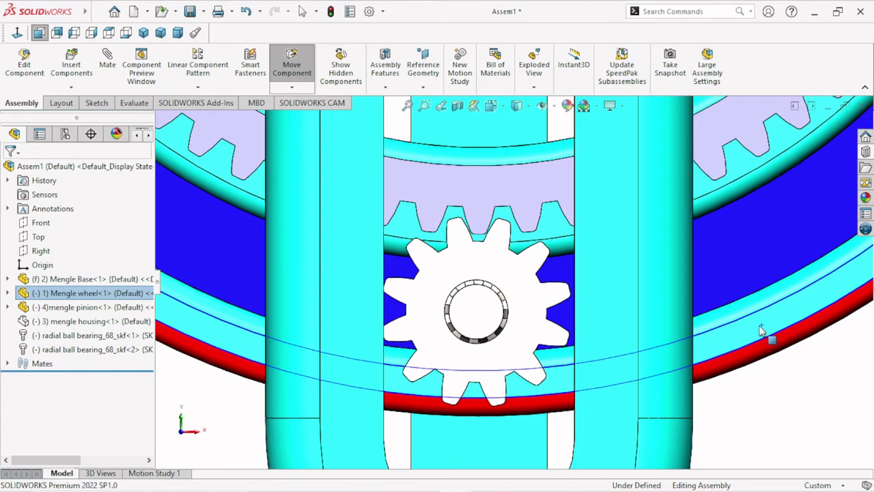
{"action": "key", "text": "Escape"}
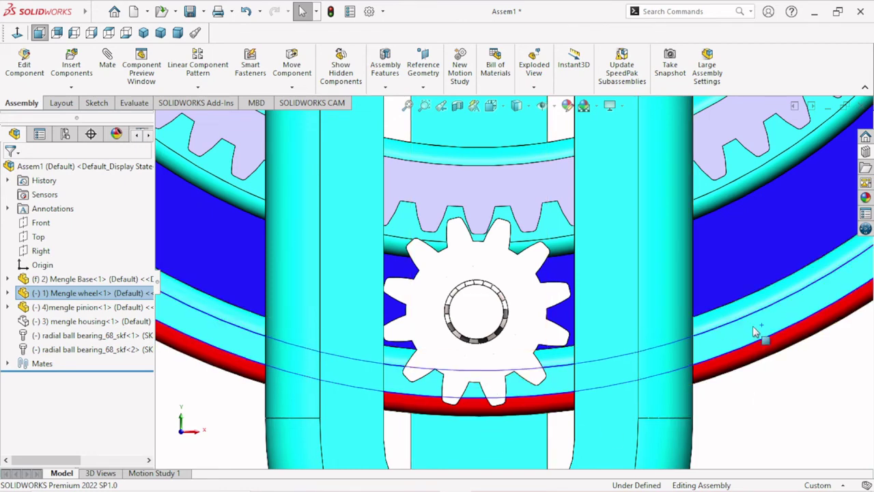
{"action": "left_click", "coordinate": [740, 347]}
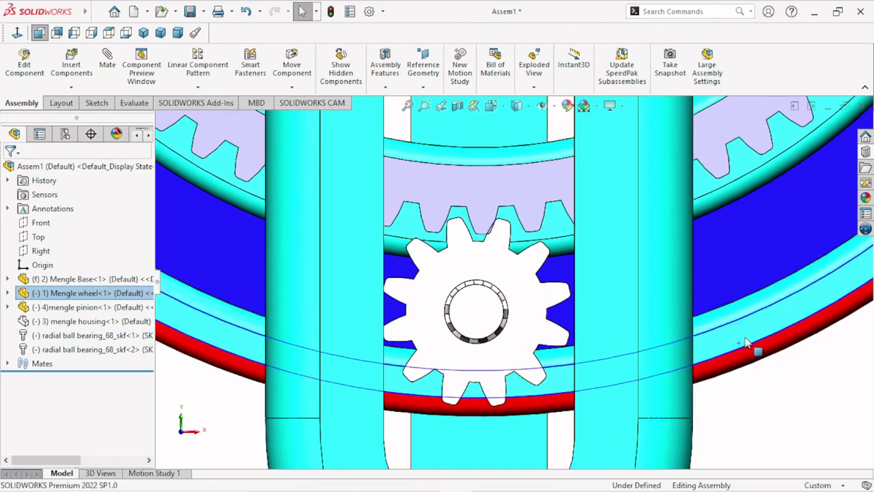
{"action": "left_click_drag", "start_coordinate": [741, 347], "coordinate": [744, 344]}
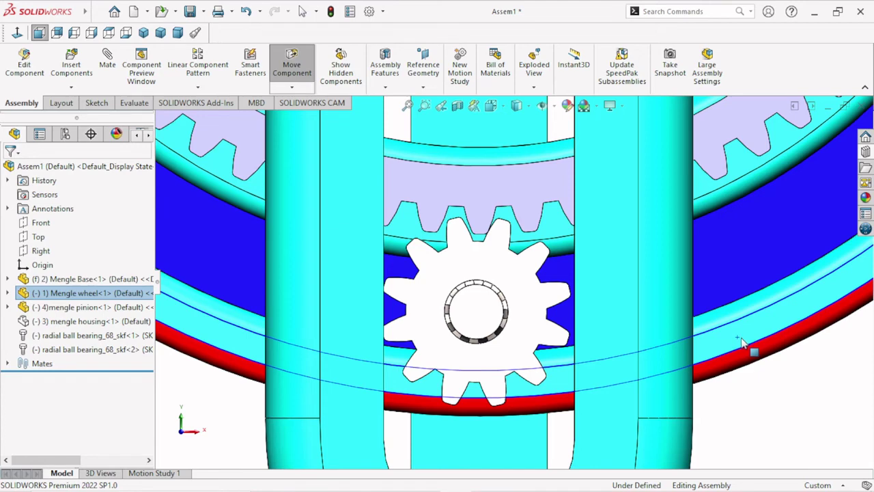
{"action": "left_click_drag", "start_coordinate": [742, 339], "coordinate": [741, 339]}
Show both radial ball bearings and mengle housing<1> again via Show Components
{"action": "key", "text": "Escape"}
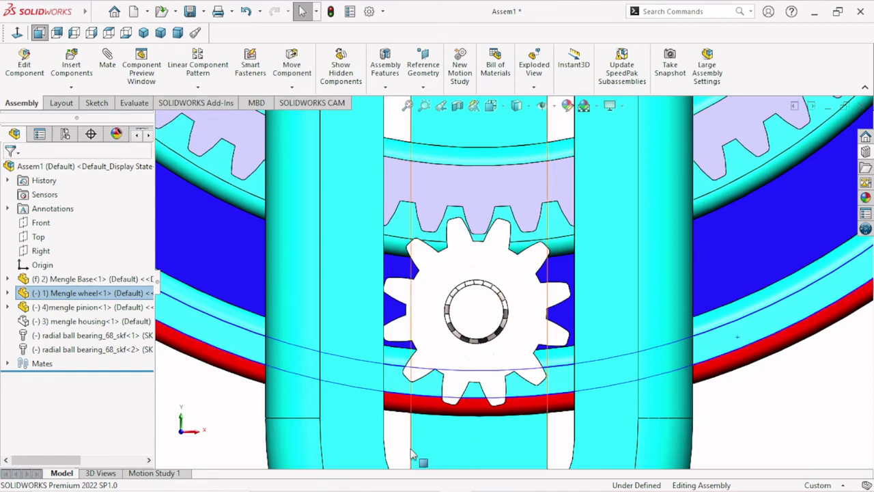
{"action": "key", "text": "f"}
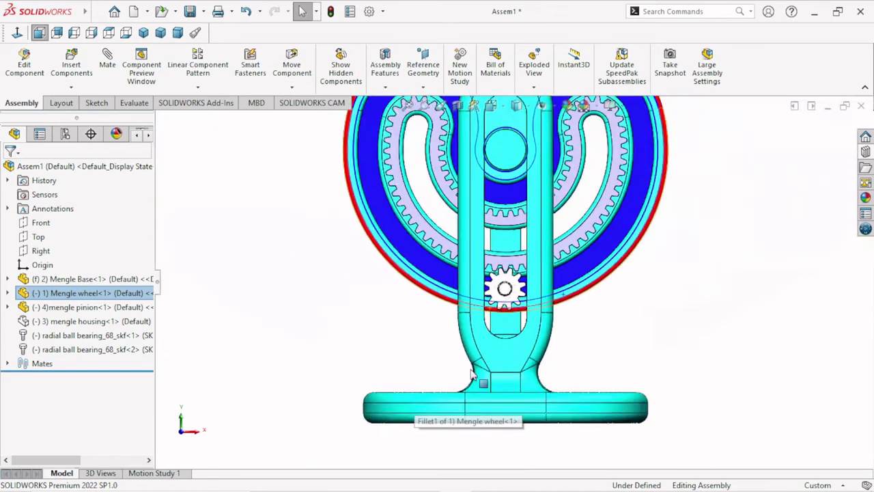
{"action": "scroll", "coordinate": [564, 213], "scroll_direction": "down", "scroll_amount": 1}
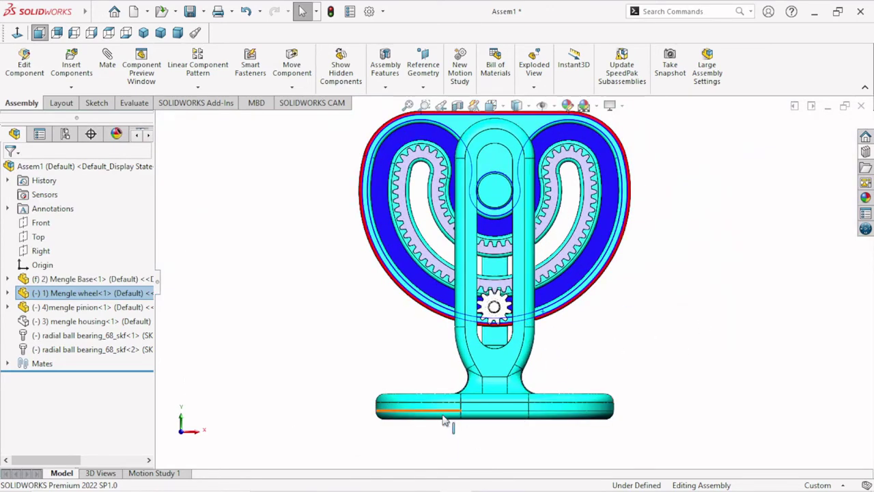
{"action": "middle_click_drag", "start_coordinate": [685, 362], "coordinate": [688, 305]}
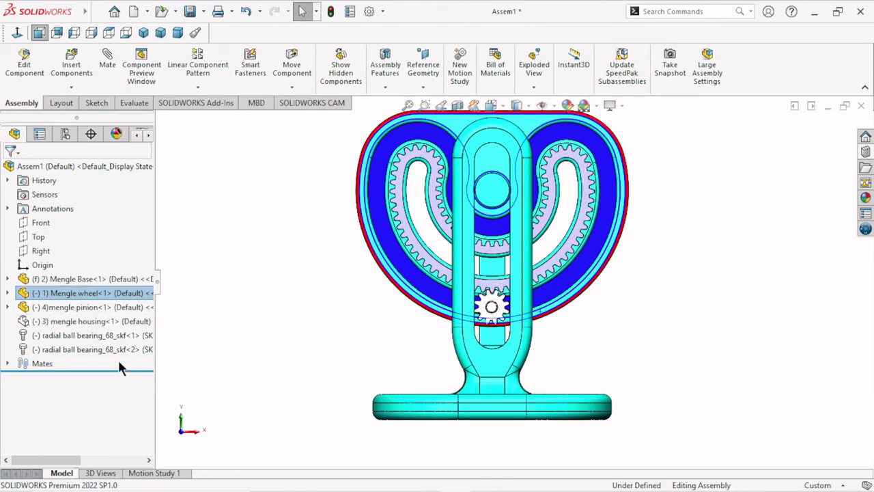
{"action": "left_click", "coordinate": [86, 348]}
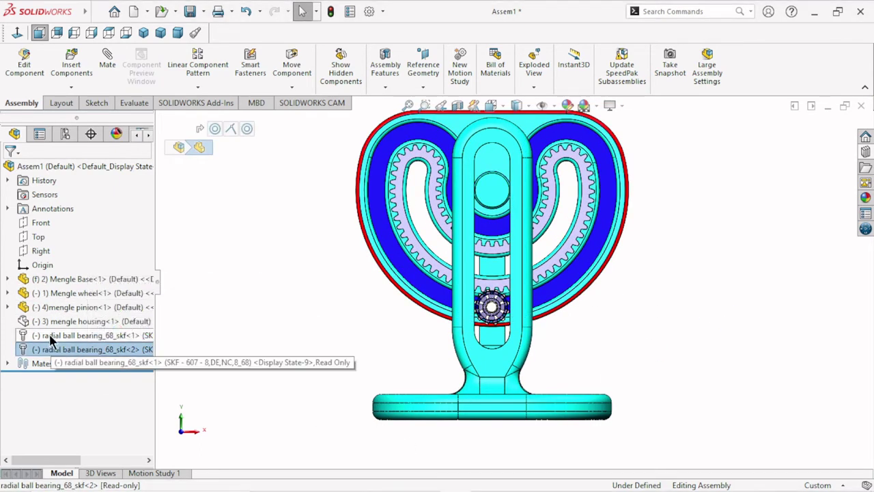
{"action": "left_click", "coordinate": [59, 336], "text": "ctrl"}
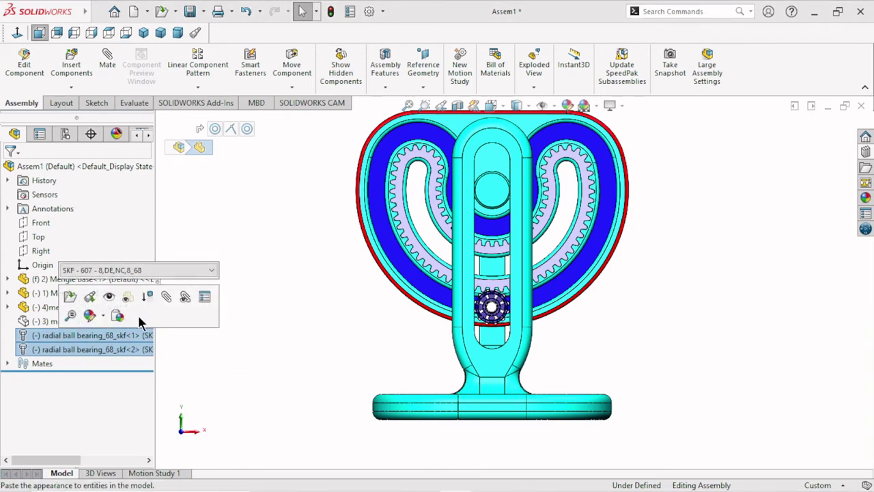
{"action": "left_click", "coordinate": [108, 300]}
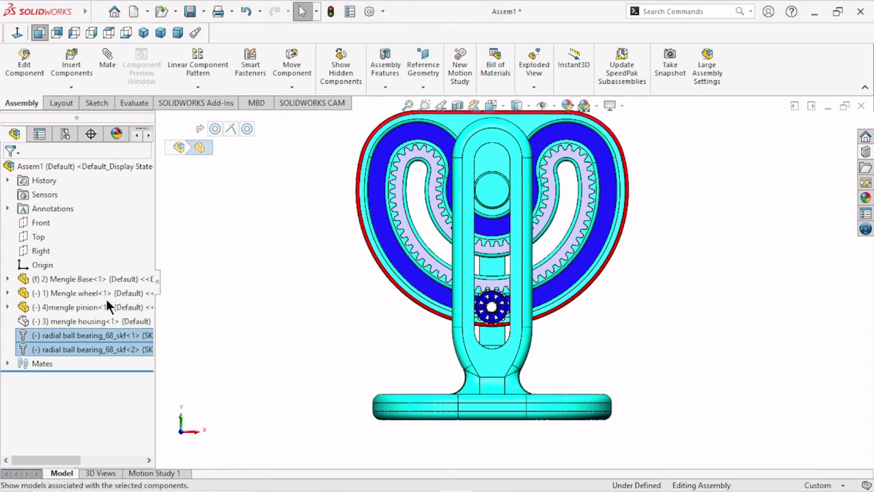
{"action": "left_click", "coordinate": [80, 322]}
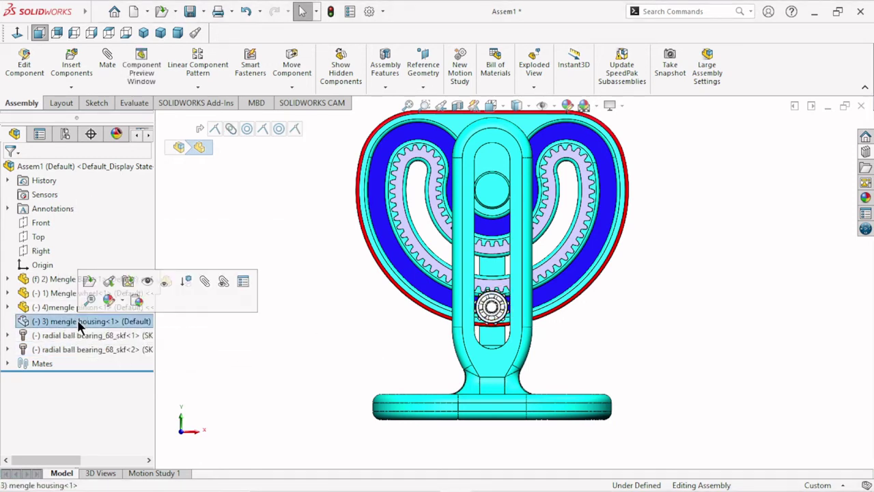
{"action": "left_click", "coordinate": [146, 284]}
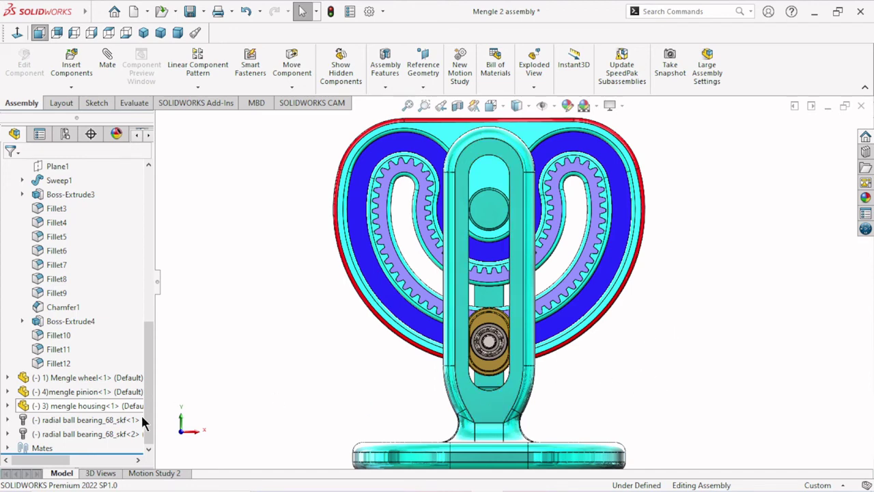
Open Motion Study 2 and start a Rotary Motor, orbiting to the pinion shaft
{"action": "left_click", "coordinate": [164, 474]}
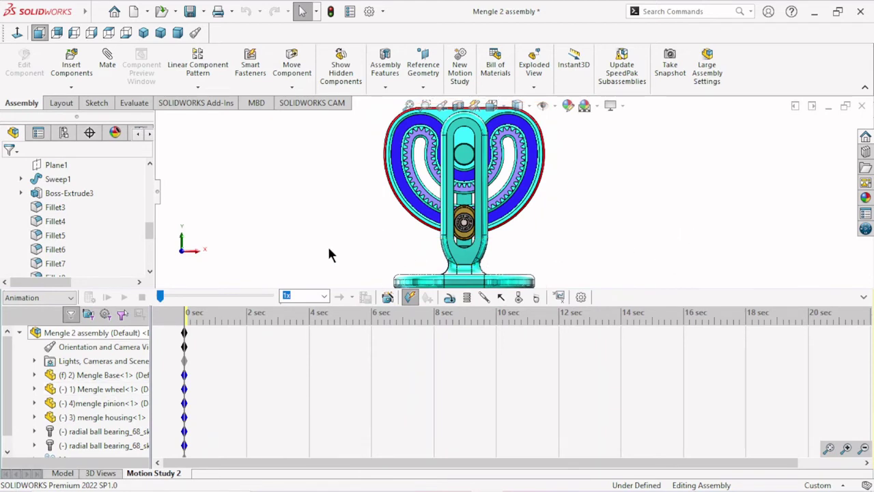
{"action": "left_click", "coordinate": [450, 298]}
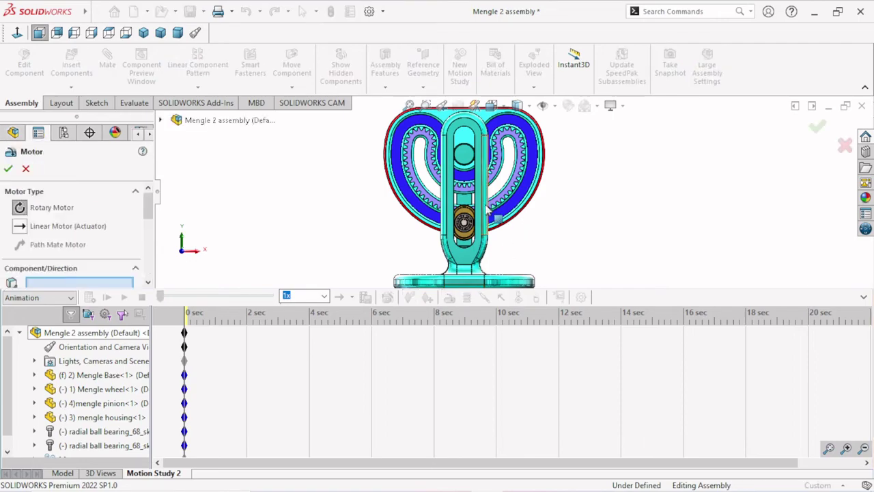
{"action": "scroll", "coordinate": [487, 212], "scroll_direction": "down", "scroll_amount": 2}
{"action": "scroll", "coordinate": [486, 213], "scroll_direction": "down", "scroll_amount": 2}
{"action": "scroll", "coordinate": [487, 215], "scroll_direction": "down", "scroll_amount": 2}
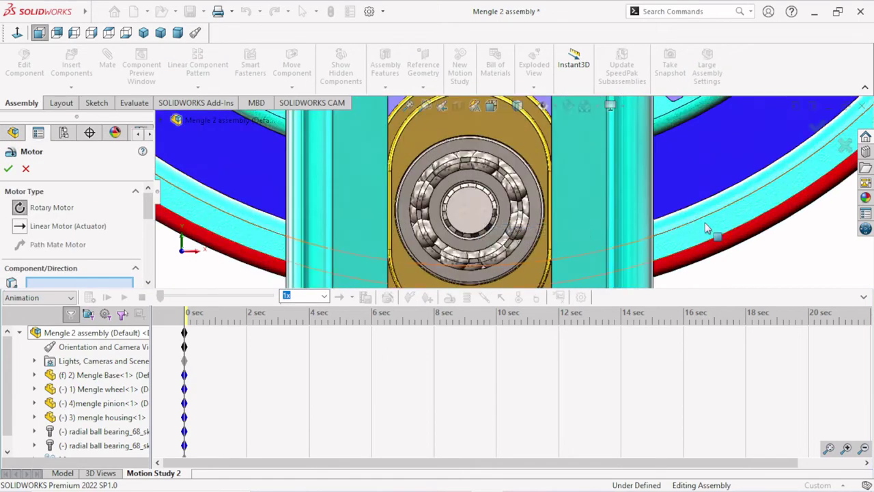
{"action": "middle_click_drag", "start_coordinate": [707, 229], "coordinate": [428, 215]}
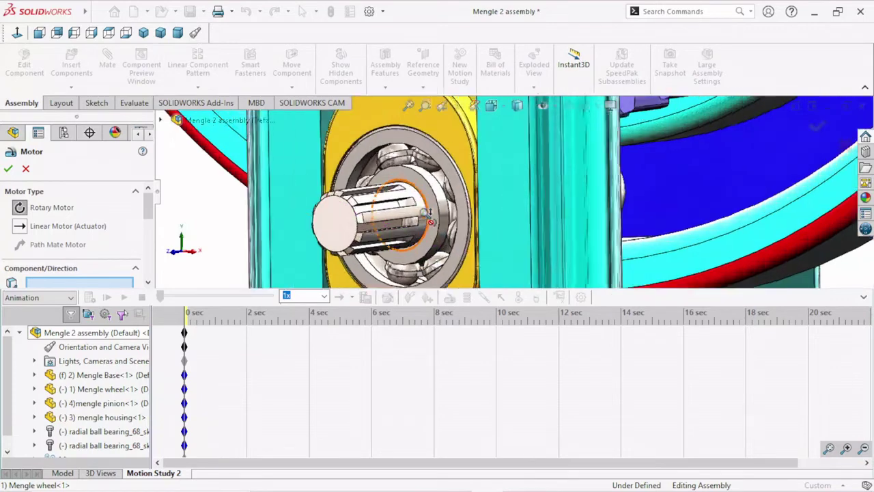
{"action": "scroll", "coordinate": [429, 216], "scroll_direction": "down", "scroll_amount": 2}
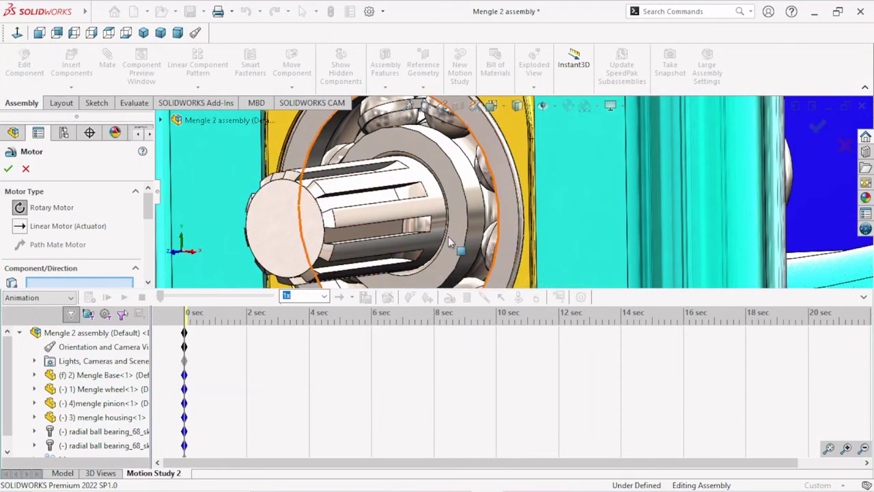
{"action": "left_click_drag", "start_coordinate": [147, 206], "coordinate": [152, 222]}
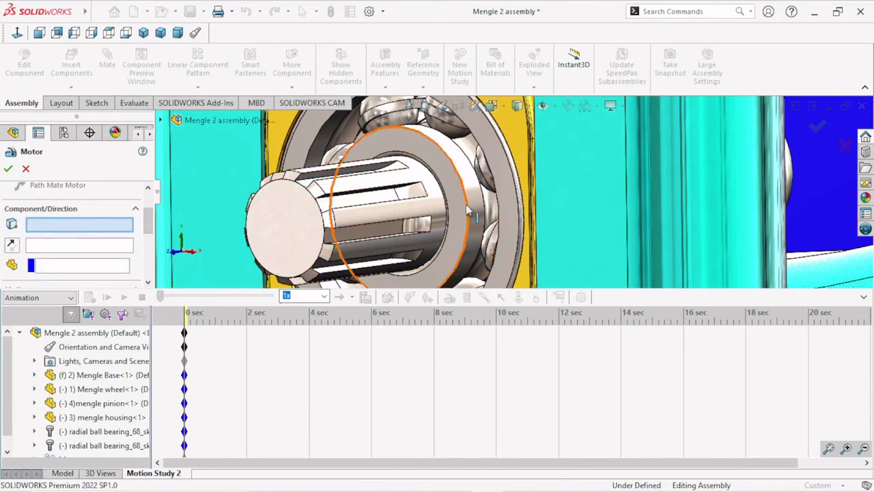
Clear the bearing-axis selections from the motor's location and direction fields
{"action": "left_click", "coordinate": [435, 210]}
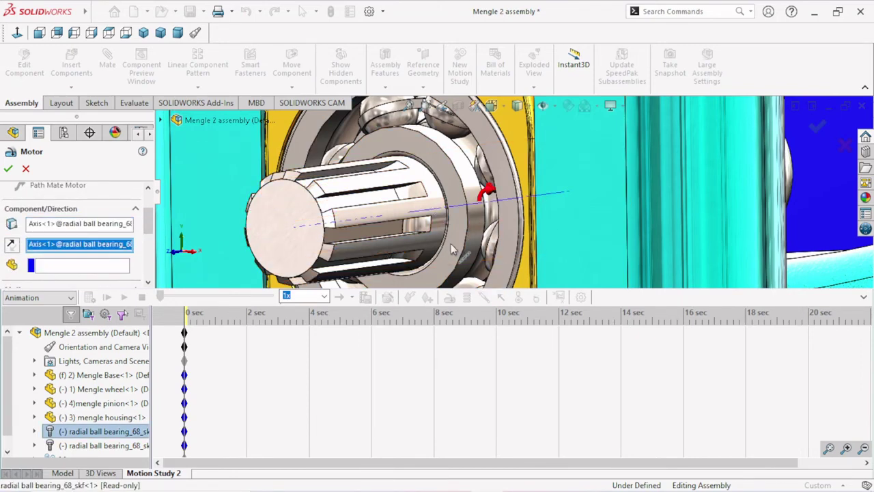
{"action": "scroll", "coordinate": [450, 249], "scroll_direction": "up", "scroll_amount": 3}
{"action": "scroll", "coordinate": [485, 204], "scroll_direction": "down", "scroll_amount": 2}
{"action": "scroll", "coordinate": [492, 198], "scroll_direction": "down", "scroll_amount": 2}
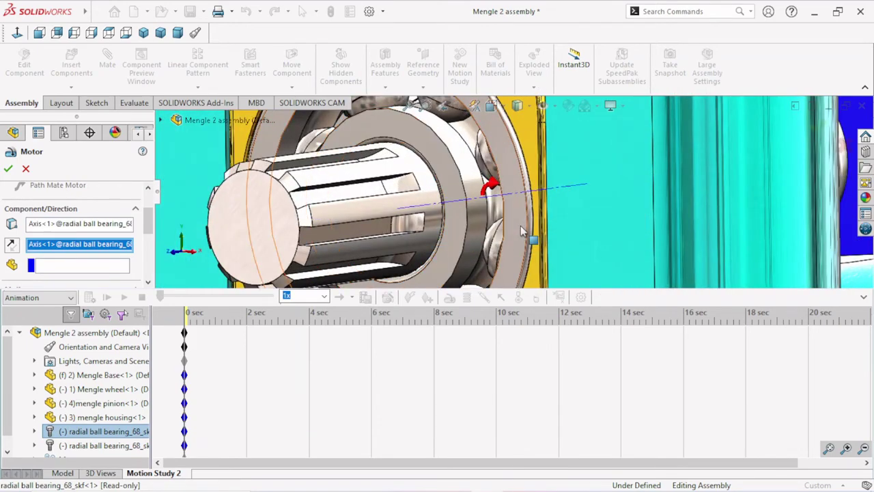
{"action": "scroll", "coordinate": [522, 229], "scroll_direction": "up", "scroll_amount": 2}
{"action": "scroll", "coordinate": [530, 217], "scroll_direction": "up", "scroll_amount": 1}
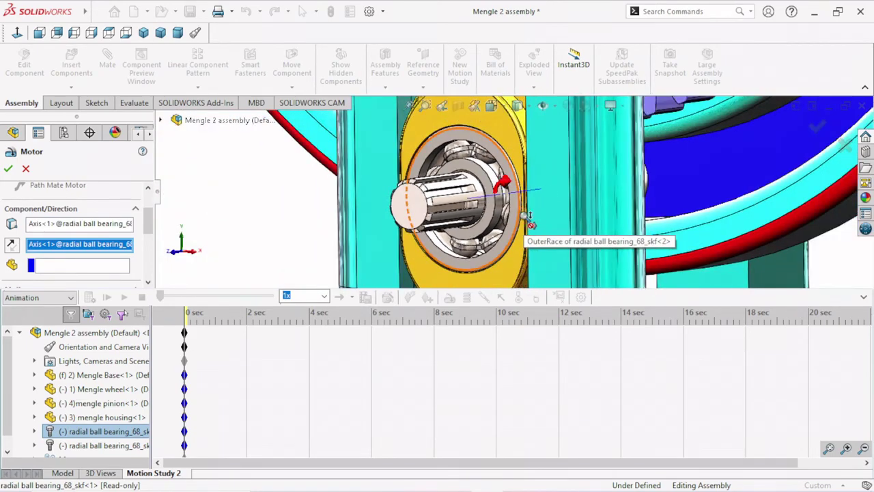
{"action": "mouse_move", "coordinate": [530, 217]}
{"action": "middle_mouse_down"}
{"action": "mouse_move", "coordinate": [540, 226]}
{"action": "mouse_move", "coordinate": [518, 223]}
{"action": "middle_mouse_up"}
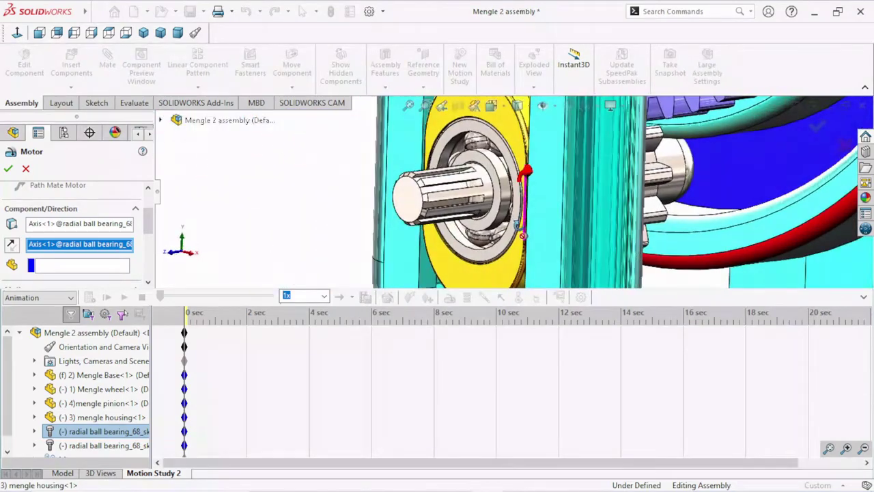
{"action": "right_click", "coordinate": [76, 252]}
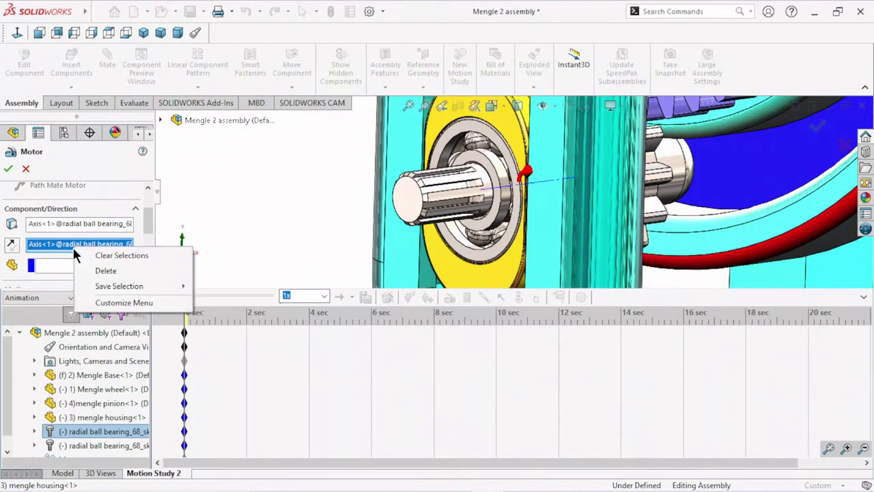
{"action": "left_click", "coordinate": [119, 254]}
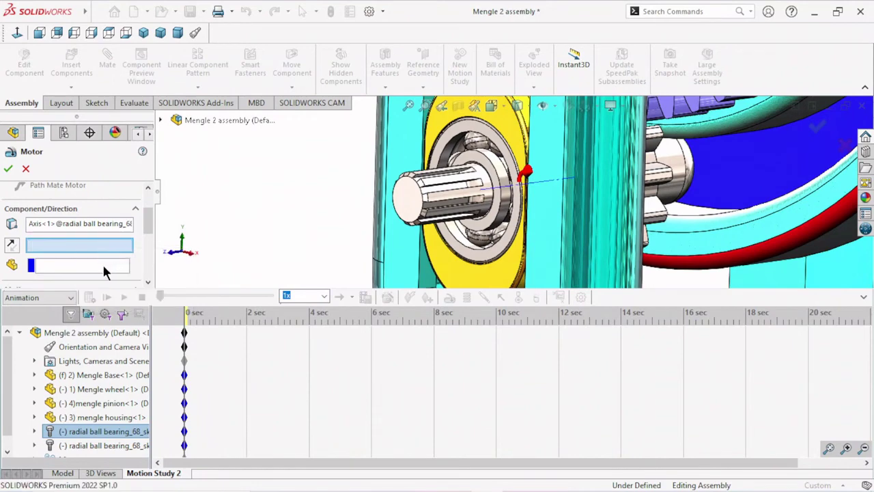
{"action": "right_click", "coordinate": [81, 230]}
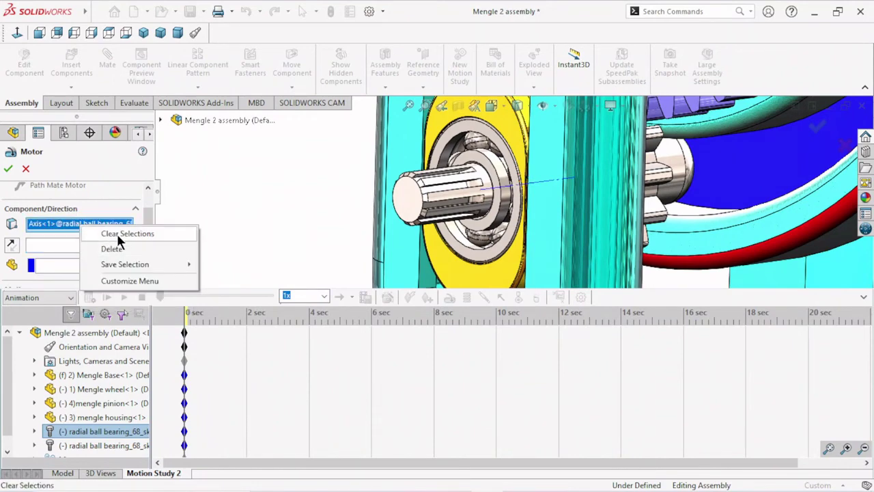
{"action": "left_click", "coordinate": [119, 235]}
Try the pinion shaft face as motor direction, then clear that pick again
{"action": "left_click", "coordinate": [86, 246]}
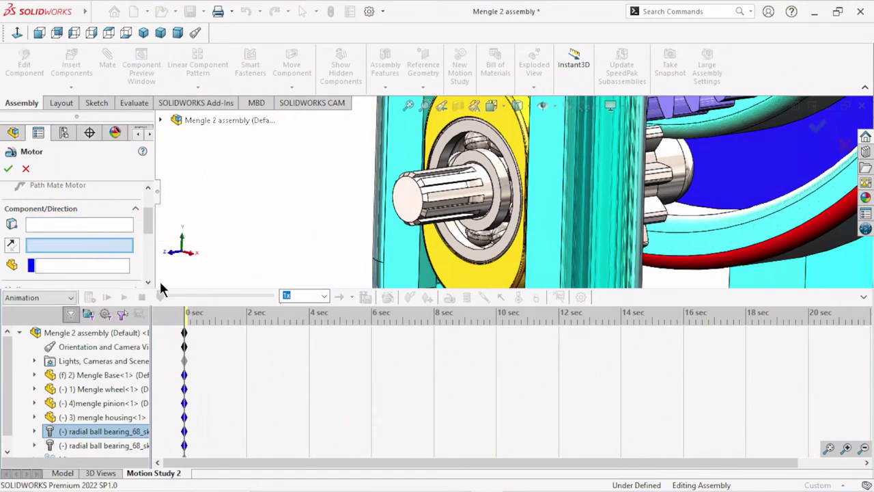
{"action": "scroll", "coordinate": [458, 188], "scroll_direction": "down", "scroll_amount": 2}
{"action": "scroll", "coordinate": [458, 188], "scroll_direction": "down", "scroll_amount": 3}
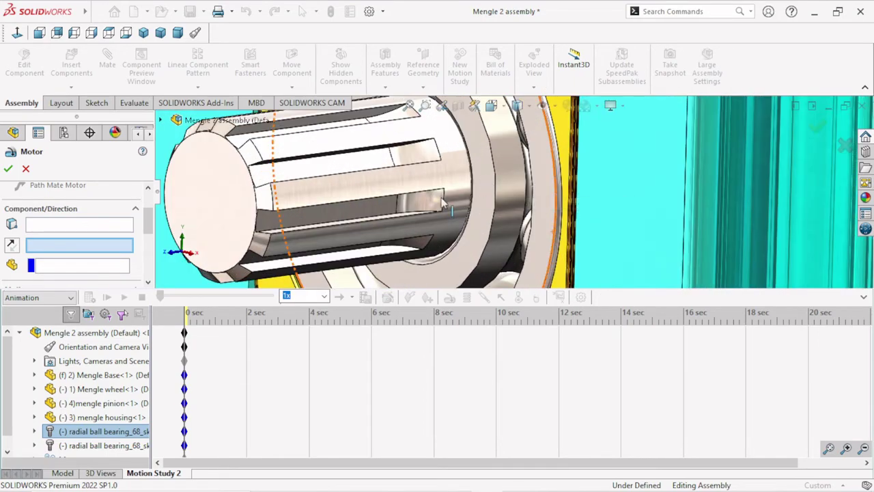
{"action": "left_click", "coordinate": [454, 187]}
{"action": "scroll", "coordinate": [445, 226], "scroll_direction": "up", "scroll_amount": 2}
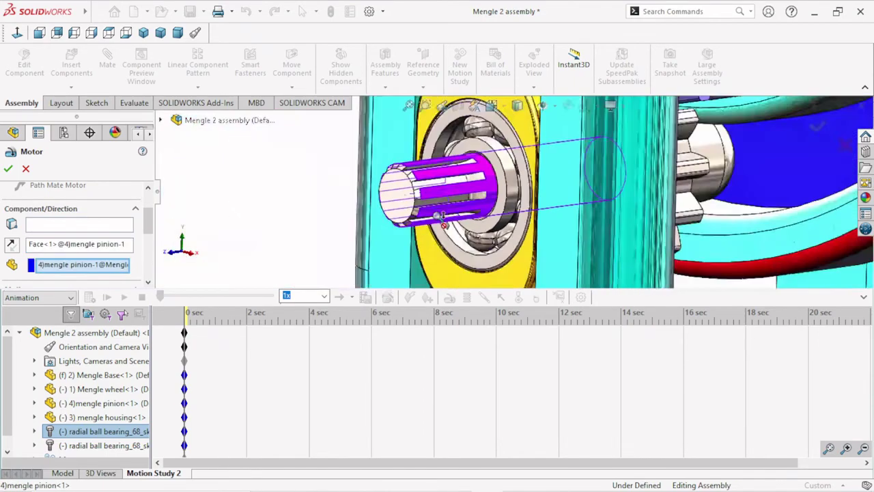
{"action": "scroll", "coordinate": [446, 225], "scroll_direction": "up", "scroll_amount": 2}
{"action": "scroll", "coordinate": [478, 232], "scroll_direction": "down", "scroll_amount": 1}
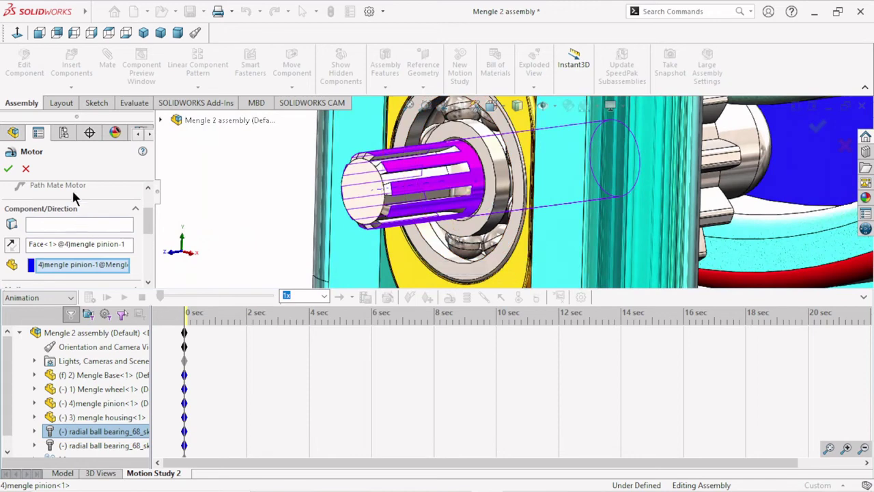
{"action": "left_click", "coordinate": [86, 246]}
{"action": "right_click", "coordinate": [85, 246]}
{"action": "left_click", "coordinate": [133, 252]}
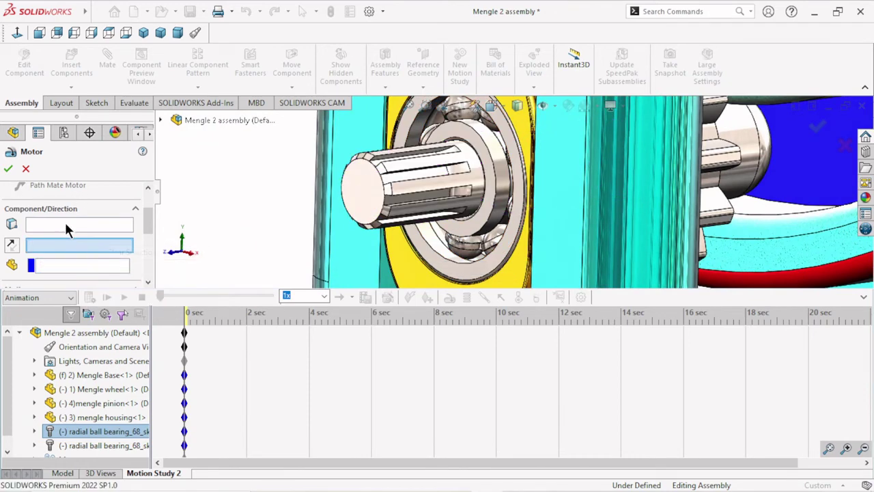
Set the pinion shaft face as motor location and direction at Constant Speed 100 RPM
{"action": "scroll", "coordinate": [469, 198], "scroll_direction": "down", "scroll_amount": 3}
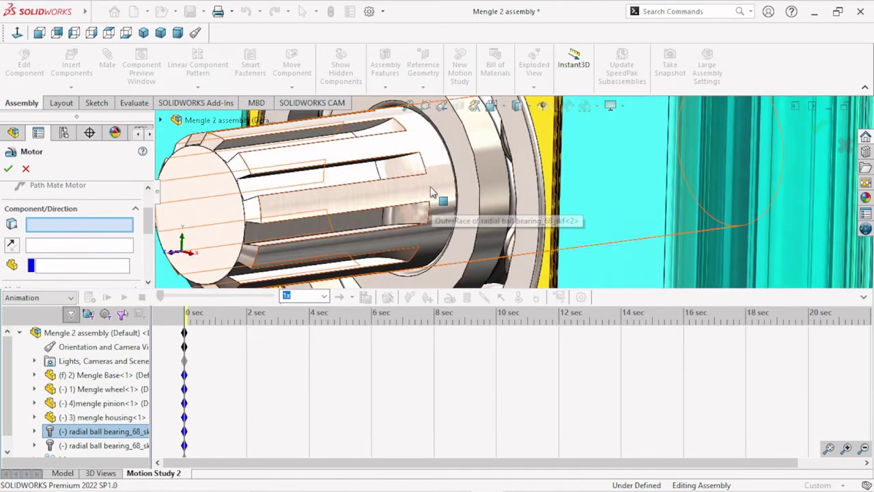
{"action": "left_click", "coordinate": [434, 195]}
{"action": "scroll", "coordinate": [425, 198], "scroll_direction": "up", "scroll_amount": 2}
{"action": "scroll", "coordinate": [425, 198], "scroll_direction": "up", "scroll_amount": 1}
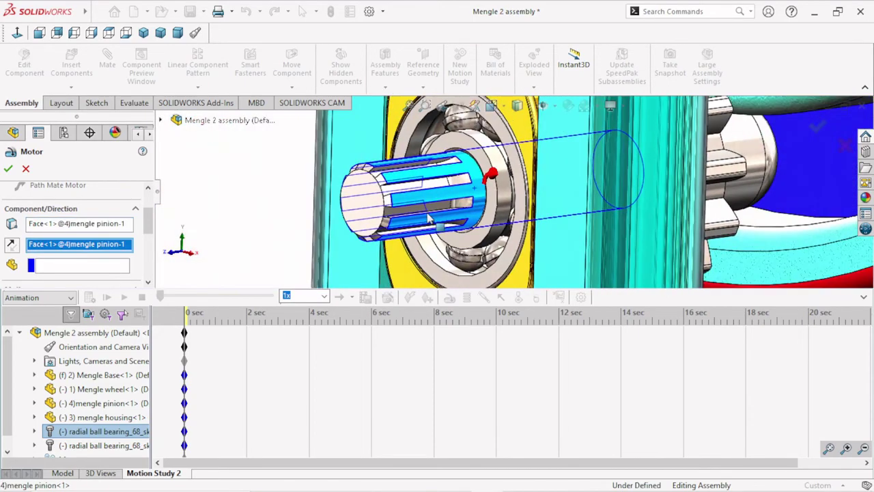
{"action": "scroll", "coordinate": [429, 212], "scroll_direction": "up", "scroll_amount": 1}
{"action": "scroll", "coordinate": [469, 212], "scroll_direction": "down", "scroll_amount": 1}
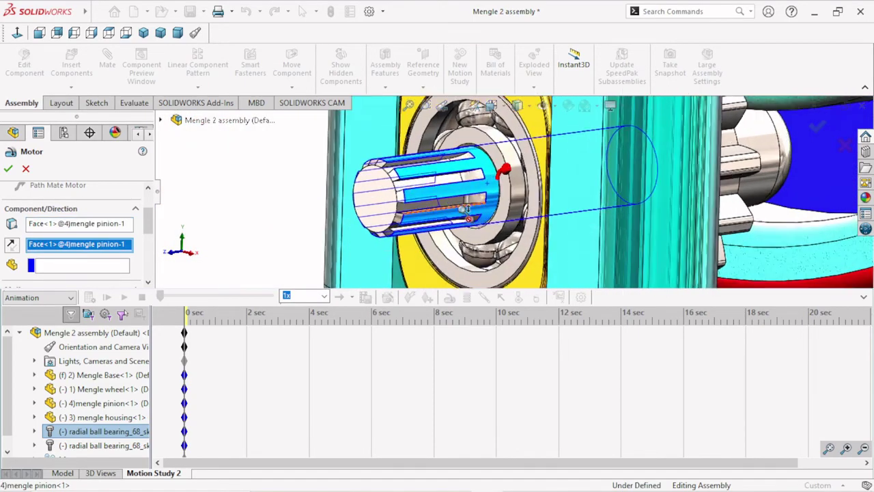
{"action": "left_click_drag", "start_coordinate": [148, 227], "coordinate": [153, 253]}
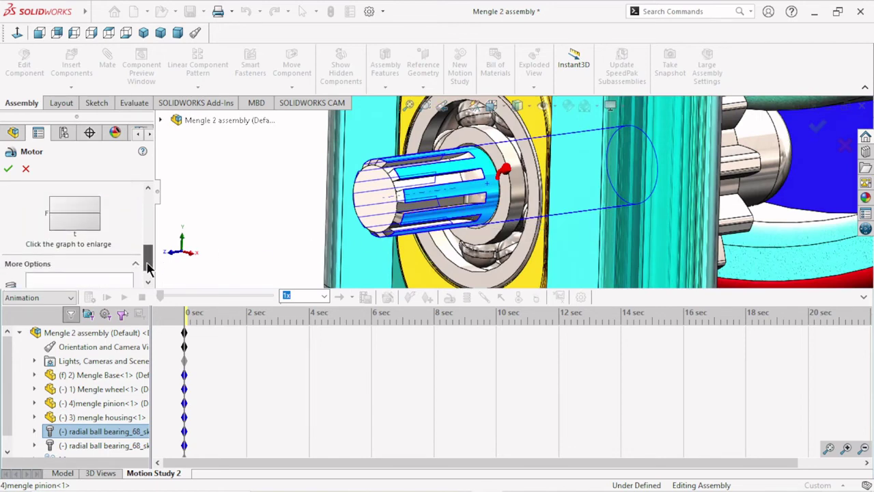
{"action": "scroll", "coordinate": [91, 268], "scroll_direction": "up", "scroll_amount": 1}
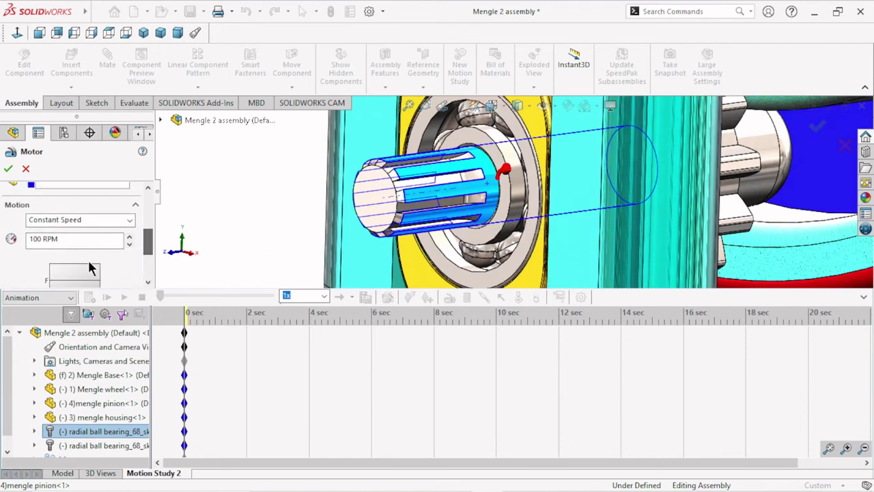
{"action": "left_click", "coordinate": [9, 171]}
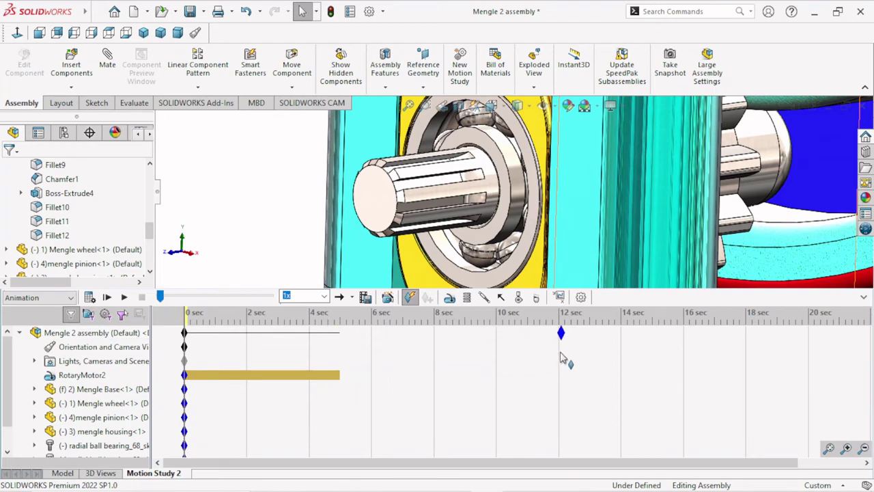
Extend the study to about 12 s and add a solid-body contact between mengle pinion and Mengle wheel
{"action": "left_click_drag", "start_coordinate": [558, 353], "coordinate": [556, 353]}
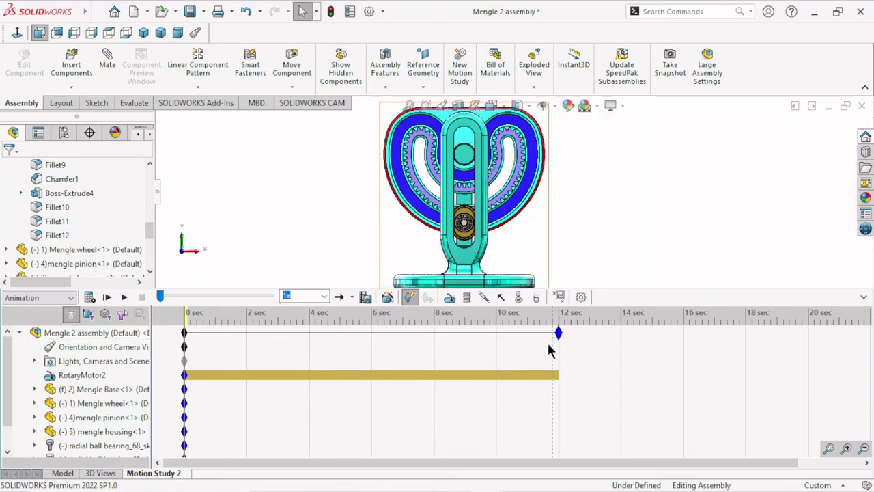
{"action": "left_click", "coordinate": [519, 296]}
{"action": "scroll", "coordinate": [513, 258], "scroll_direction": "down", "scroll_amount": 2}
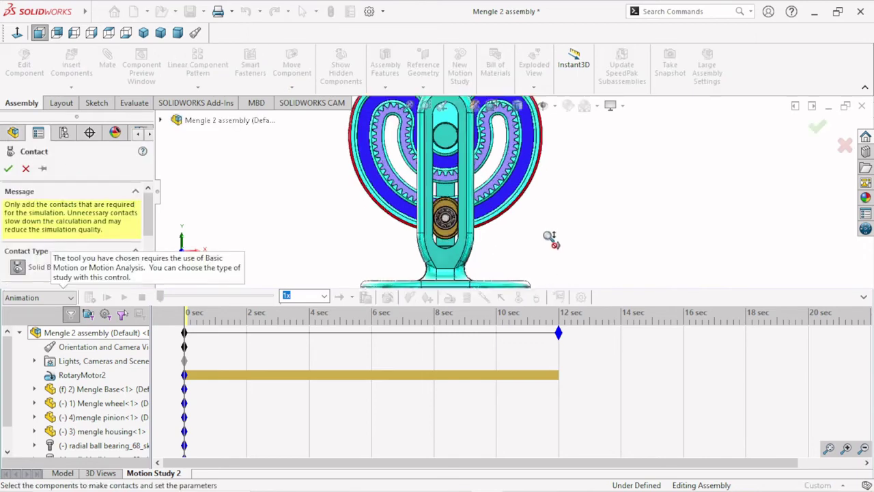
{"action": "scroll", "coordinate": [506, 239], "scroll_direction": "down", "scroll_amount": 3}
{"action": "scroll", "coordinate": [520, 225], "scroll_direction": "down", "scroll_amount": 3}
{"action": "middle_click_drag", "start_coordinate": [557, 195], "coordinate": [478, 179]}
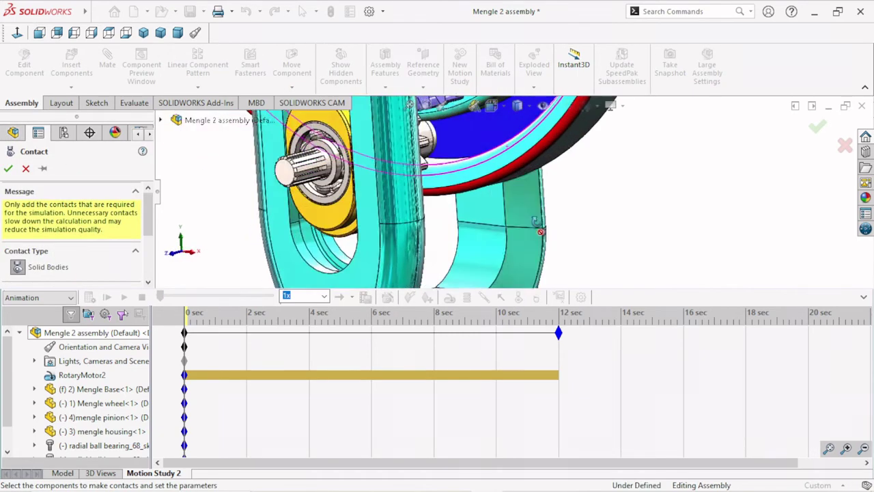
{"action": "scroll", "coordinate": [474, 176], "scroll_direction": "down", "scroll_amount": 3}
{"action": "scroll", "coordinate": [449, 191], "scroll_direction": "up", "scroll_amount": 2}
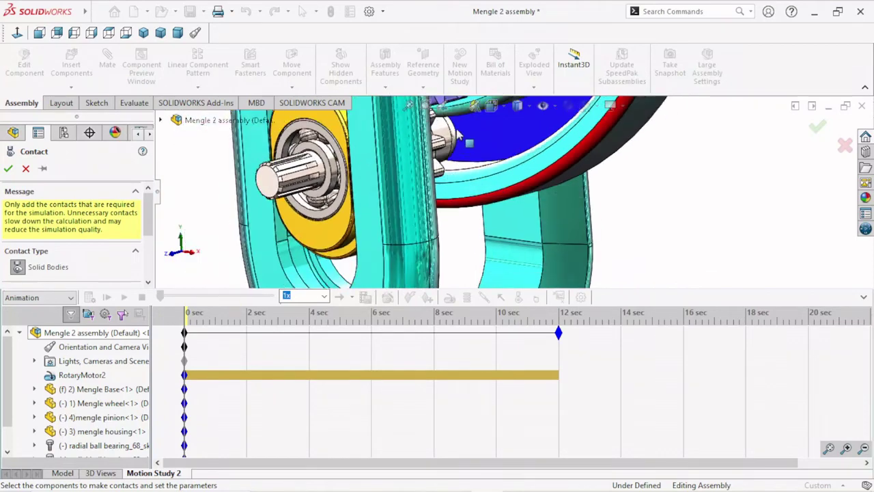
{"action": "scroll", "coordinate": [464, 157], "scroll_direction": "down", "scroll_amount": 1}
{"action": "left_click", "coordinate": [446, 142]}
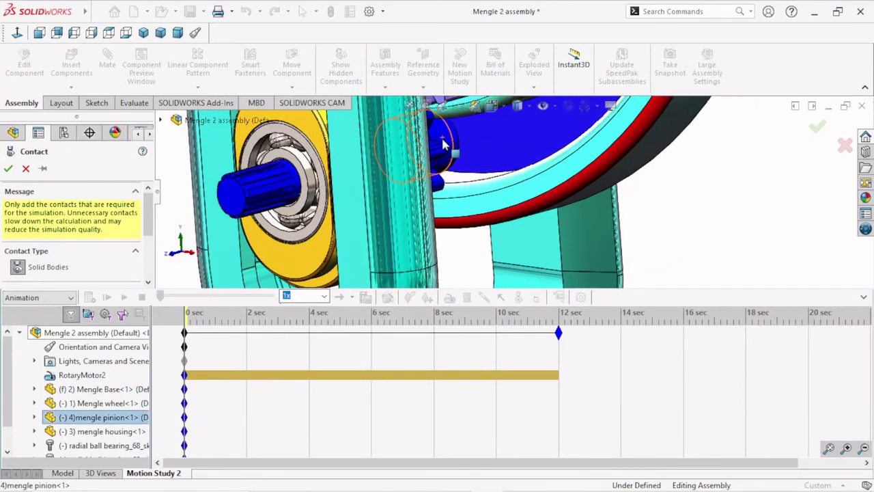
{"action": "left_click", "coordinate": [561, 183]}
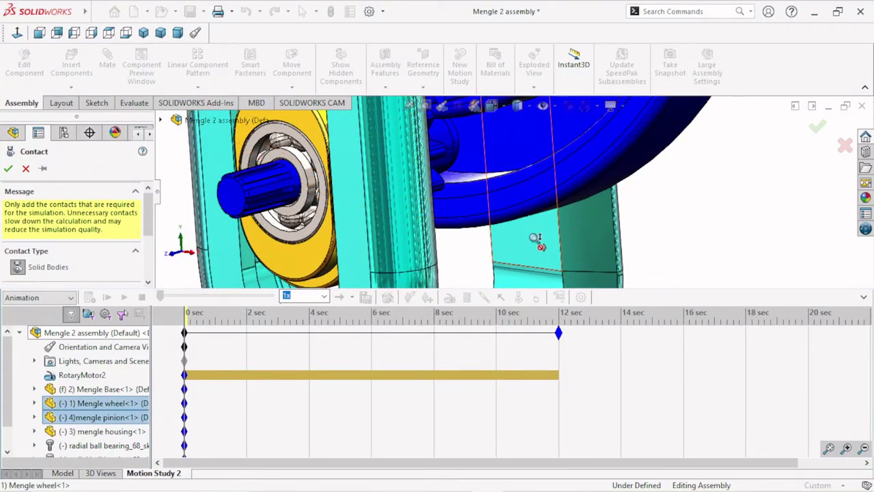
{"action": "scroll", "coordinate": [539, 242], "scroll_direction": "up", "scroll_amount": 2}
{"action": "left_click", "coordinate": [9, 169]}
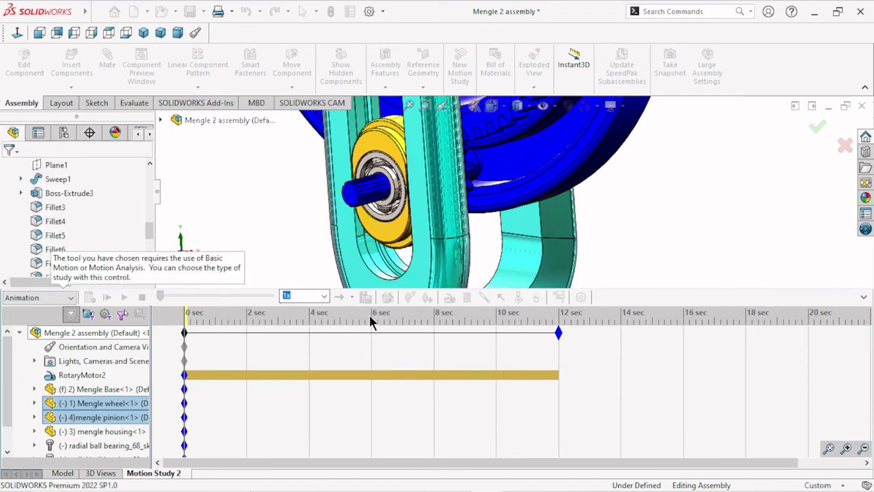
Add a second solid-body contact between the mengle housing and Mengle Base
{"action": "left_click", "coordinate": [519, 298]}
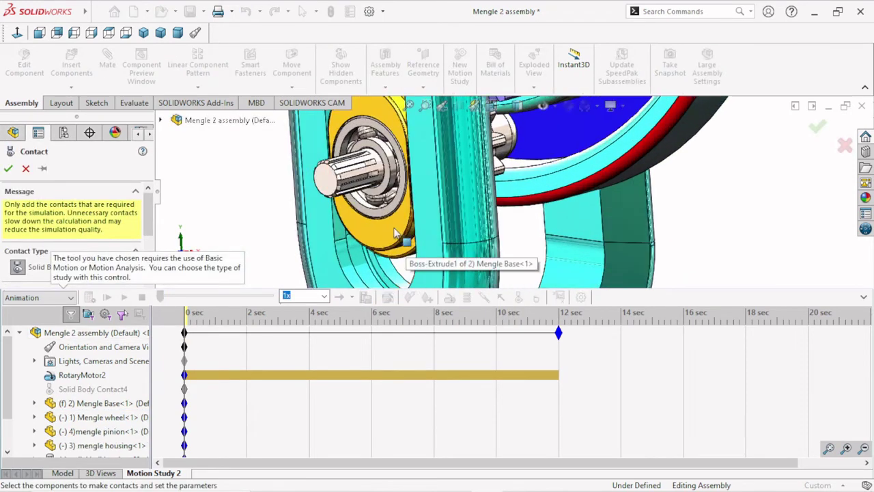
{"action": "left_click", "coordinate": [471, 233]}
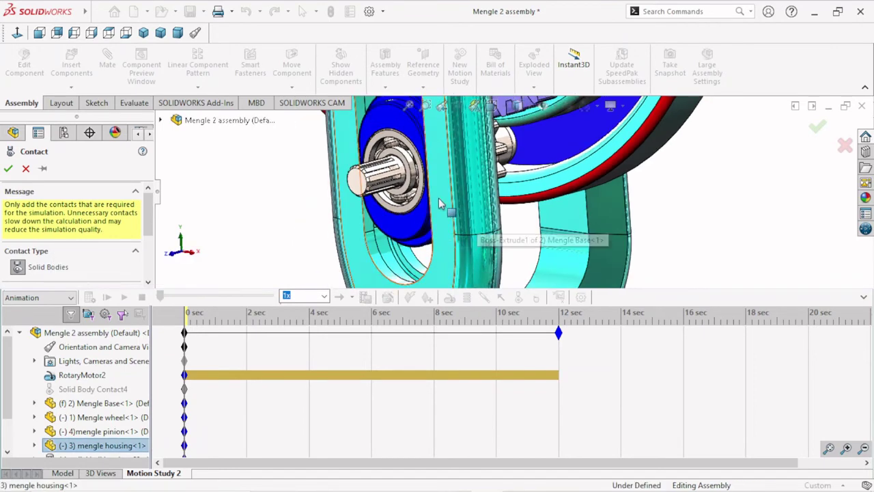
{"action": "left_click", "coordinate": [455, 208]}
{"action": "scroll", "coordinate": [476, 262], "scroll_direction": "up", "scroll_amount": 3}
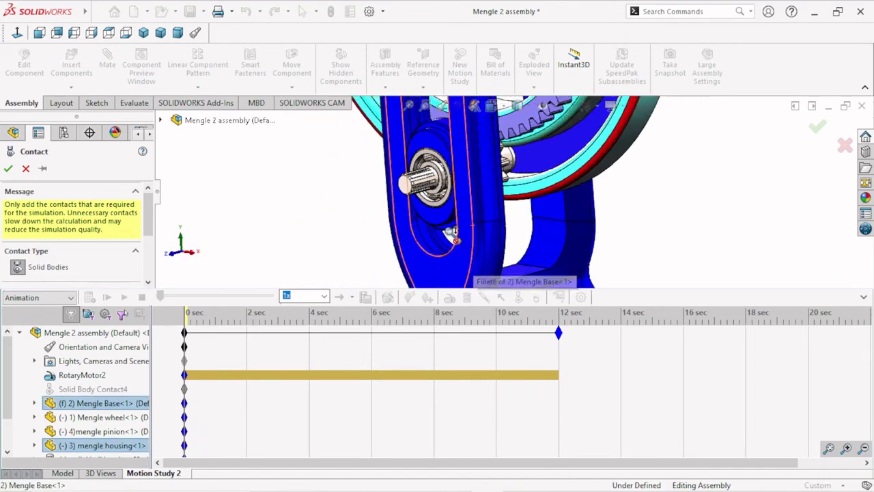
{"action": "left_click", "coordinate": [9, 169]}
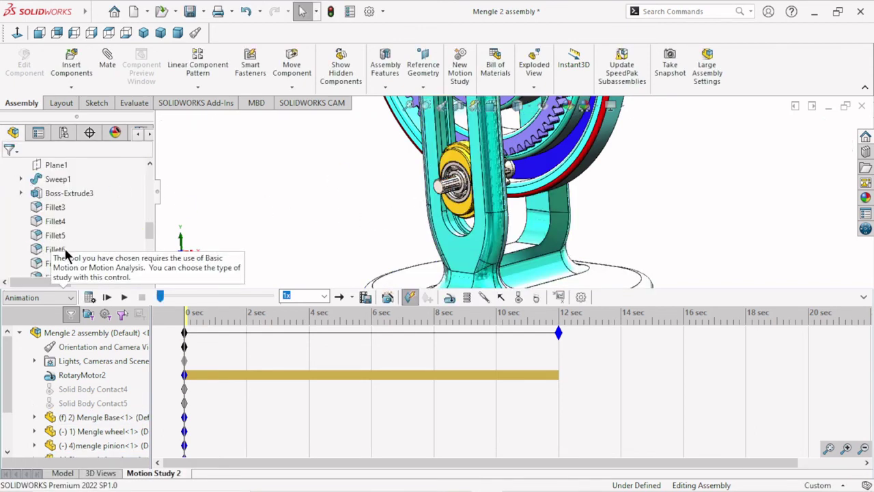
Set the study type to Motion Analysis and calculate the 12-second simulation
{"action": "left_click", "coordinate": [71, 298]}
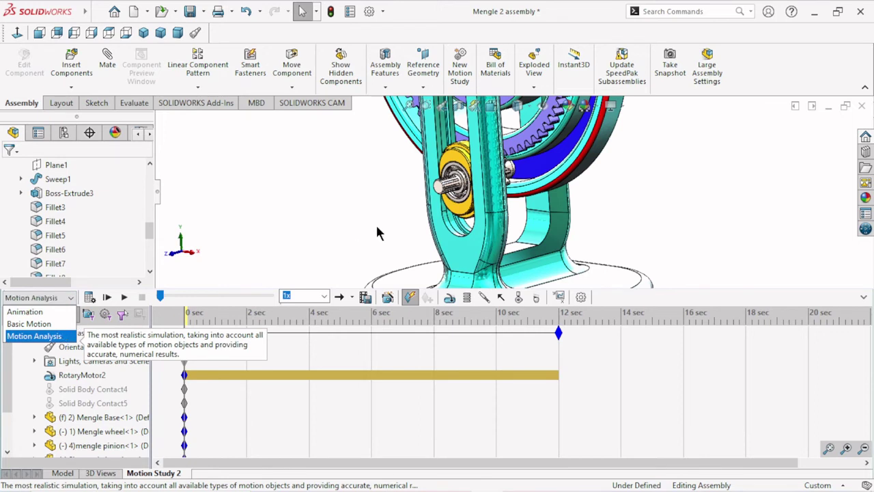
{"action": "key", "text": "Return"}
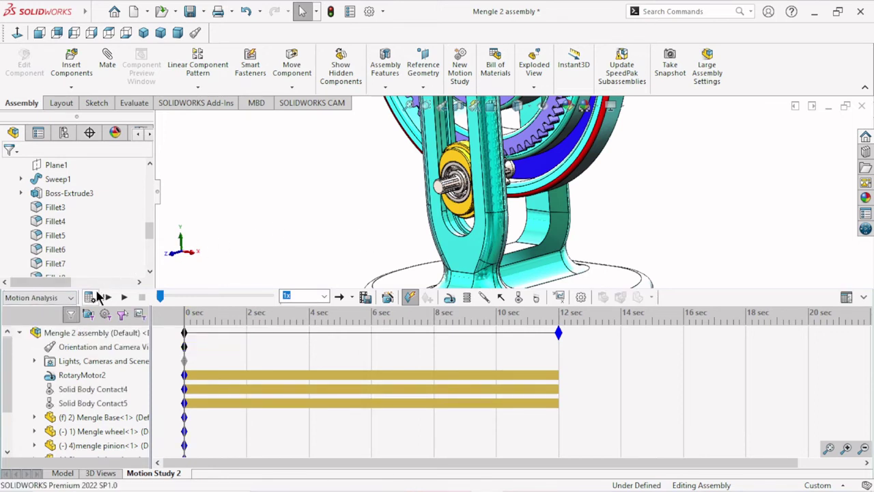
{"action": "left_click", "coordinate": [90, 299]}
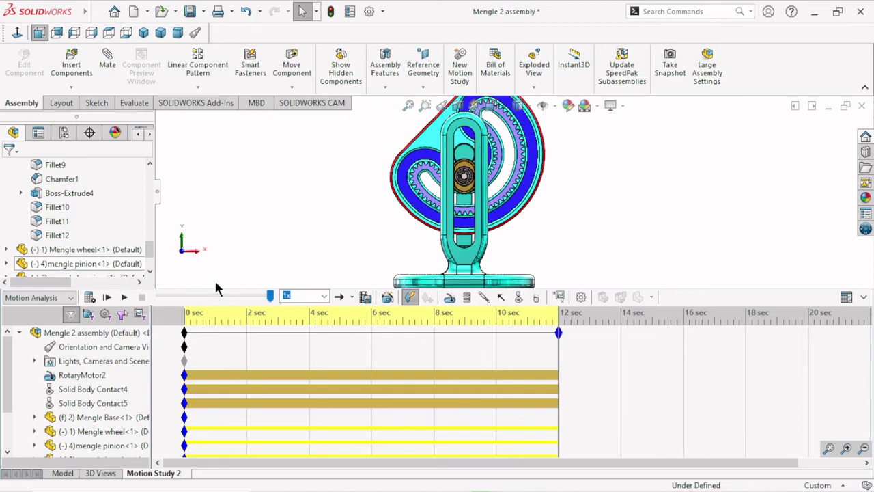
Collapse the timeline, play the simulation and zoom in on the bearing and wheel
{"action": "left_click", "coordinate": [864, 299]}
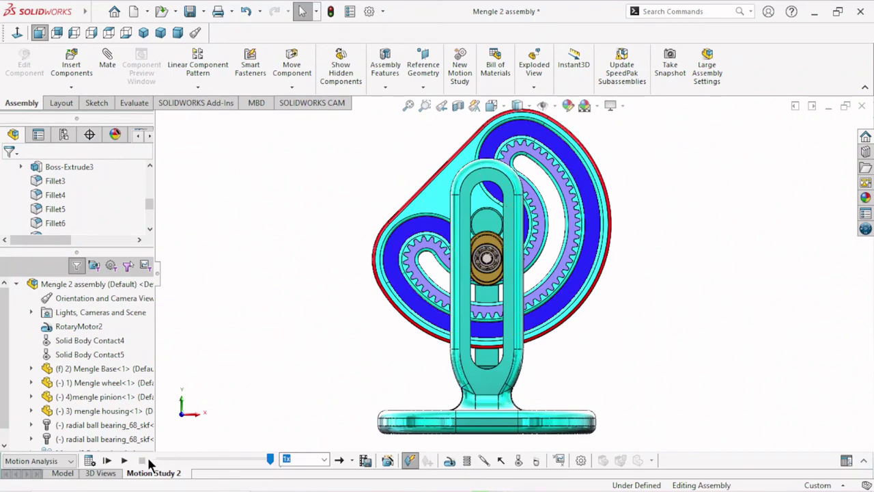
{"action": "left_click", "coordinate": [124, 461]}
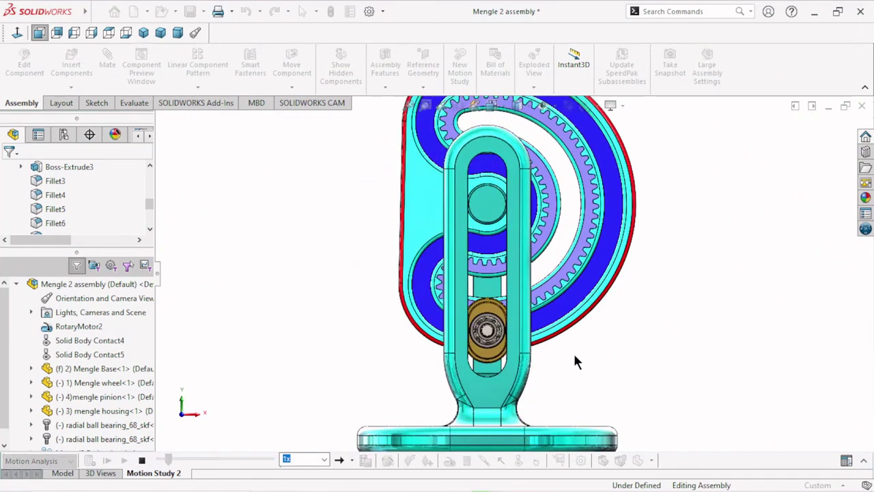
{"action": "scroll", "coordinate": [605, 284], "scroll_direction": "down", "scroll_amount": 2}
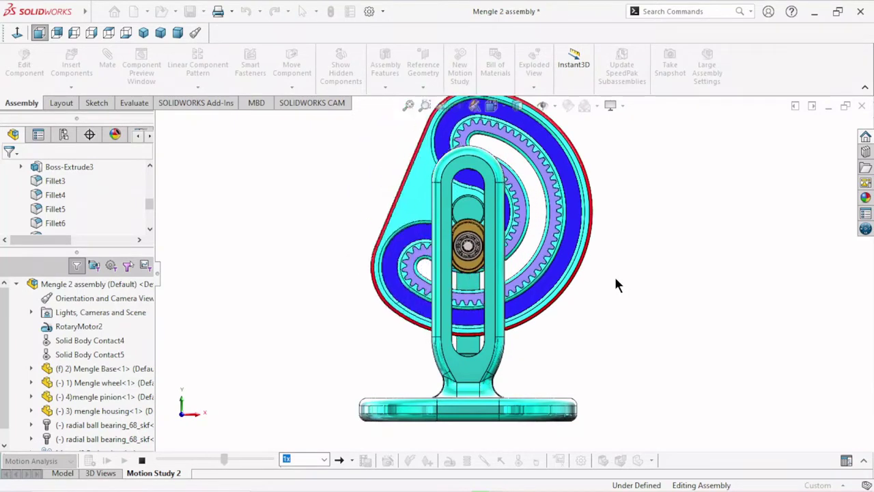
{"action": "scroll", "coordinate": [498, 289], "scroll_direction": "down", "scroll_amount": 2}
{"action": "scroll", "coordinate": [492, 263], "scroll_direction": "down", "scroll_amount": 2}
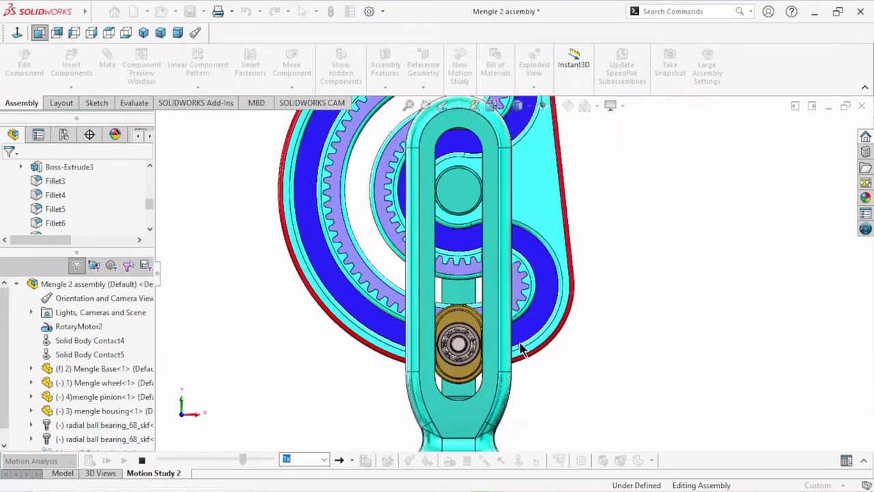
{"action": "scroll", "coordinate": [517, 371], "scroll_direction": "down", "scroll_amount": 2}
{"action": "scroll", "coordinate": [539, 345], "scroll_direction": "down", "scroll_amount": 2}
{"action": "scroll", "coordinate": [482, 352], "scroll_direction": "down", "scroll_amount": 2}
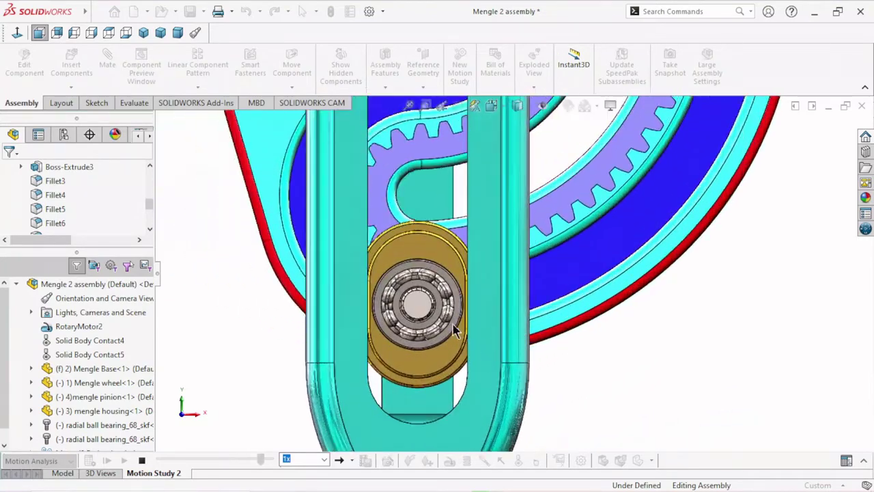
{"action": "scroll", "coordinate": [445, 328], "scroll_direction": "down", "scroll_amount": 2}
{"action": "scroll", "coordinate": [474, 314], "scroll_direction": "up", "scroll_amount": 3}
{"action": "scroll", "coordinate": [477, 308], "scroll_direction": "down", "scroll_amount": 1}
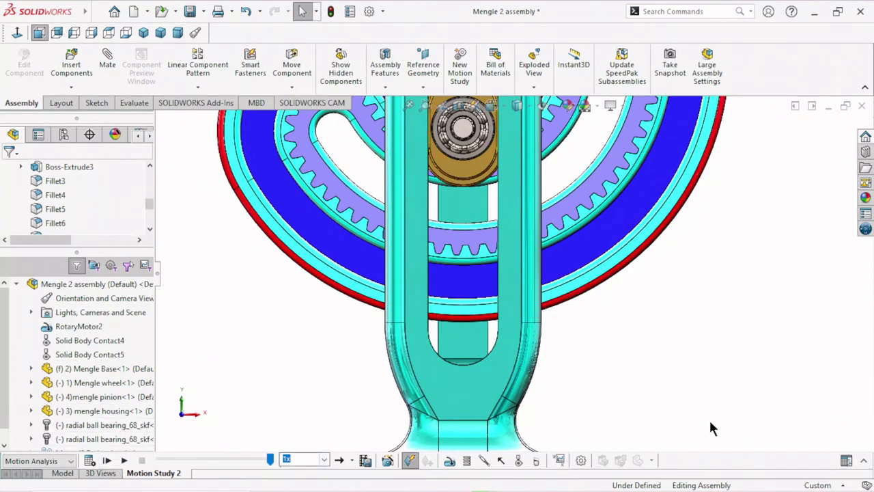
Restore the MotionManager timeline and orbit to an oblique view of the gears
{"action": "left_click", "coordinate": [865, 465]}
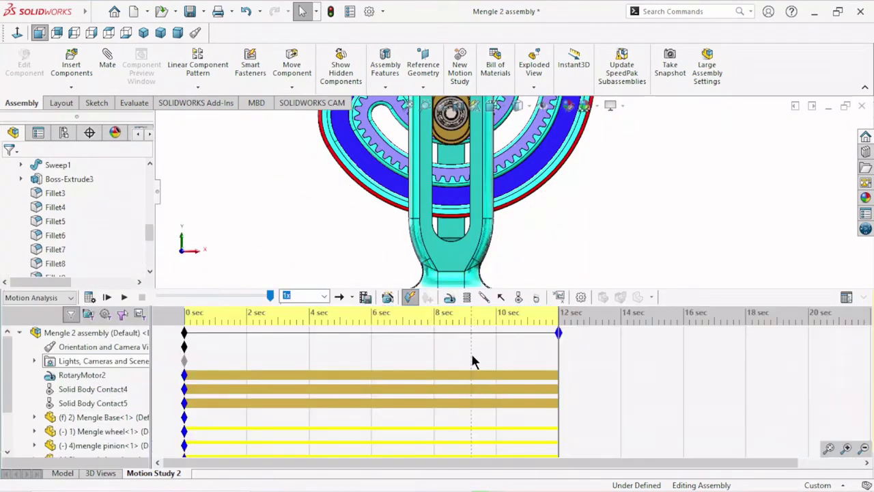
{"action": "scroll", "coordinate": [471, 225], "scroll_direction": "up", "scroll_amount": 3}
{"action": "scroll", "coordinate": [492, 178], "scroll_direction": "down", "scroll_amount": 2}
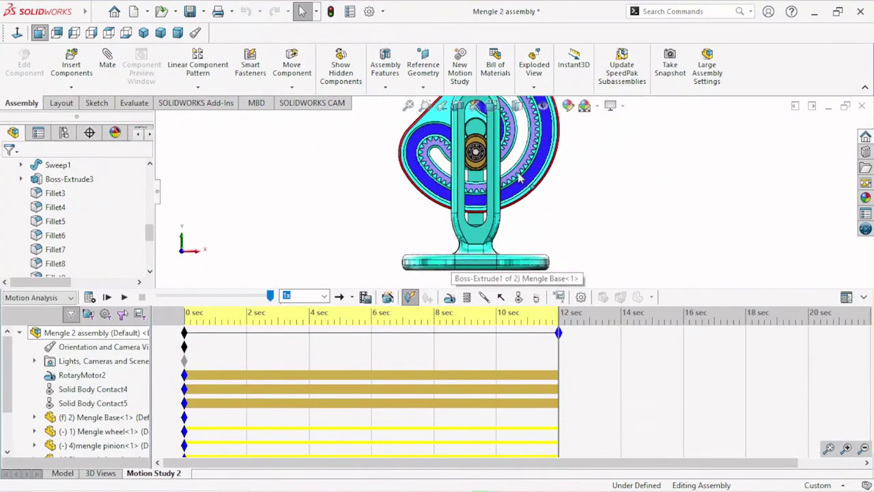
{"action": "scroll", "coordinate": [497, 171], "scroll_direction": "down", "scroll_amount": 2}
{"action": "scroll", "coordinate": [497, 171], "scroll_direction": "down", "scroll_amount": 1}
{"action": "middle_click_drag", "start_coordinate": [485, 175], "coordinate": [437, 149]}
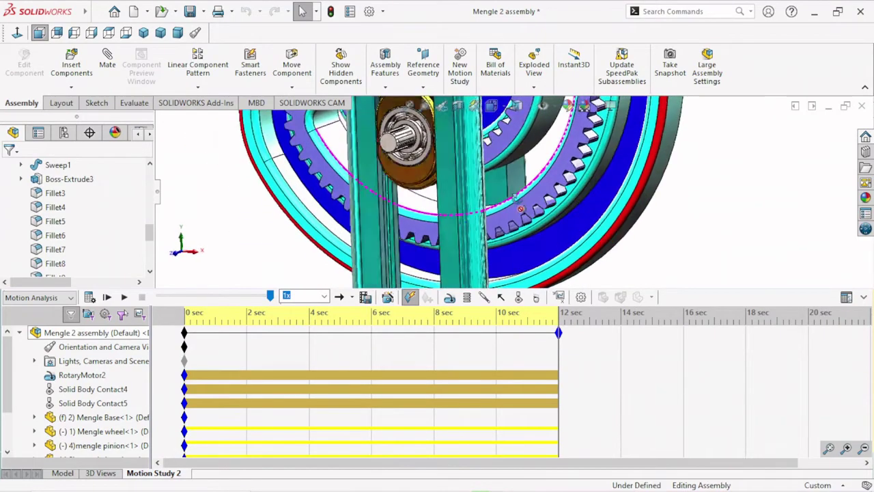
{"action": "scroll", "coordinate": [437, 149], "scroll_direction": "down", "scroll_amount": 3}
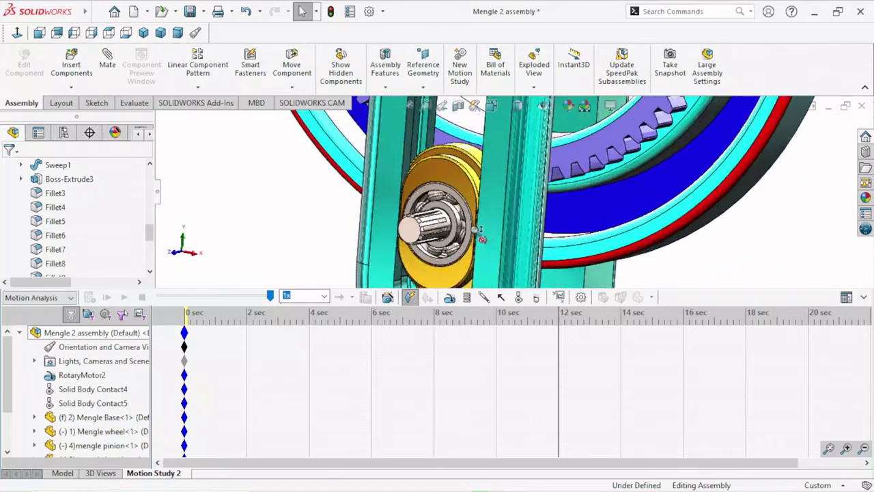
Add Solid Body Contact6 between the radial ball bearing and mengle pinion, then extend the study to 12 s
{"action": "left_click", "coordinate": [518, 298]}
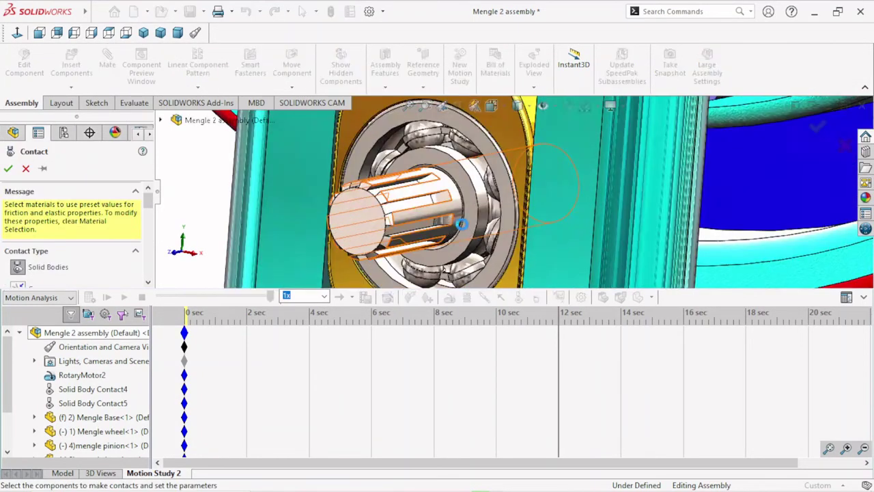
{"action": "left_click", "coordinate": [473, 211]}
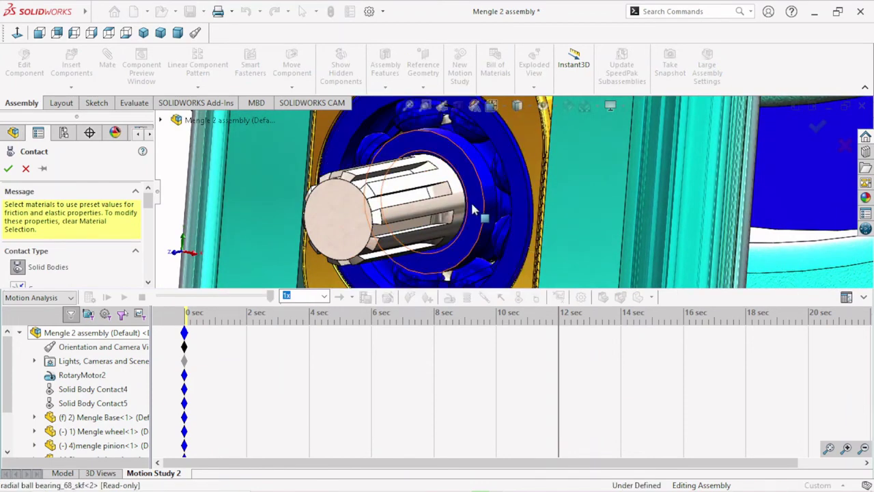
{"action": "left_click", "coordinate": [474, 211]}
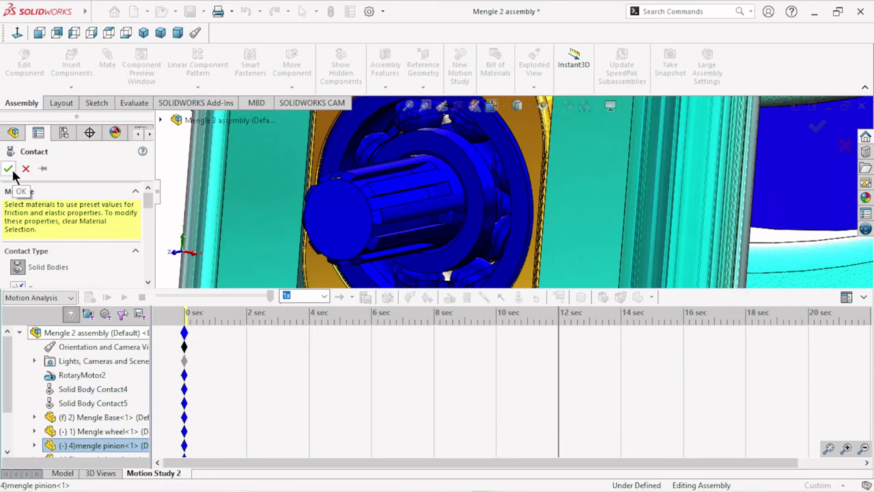
{"action": "mouse_move", "coordinate": [410, 205]}
{"action": "middle_mouse_down"}
{"action": "mouse_move", "coordinate": [553, 201]}
{"action": "mouse_move", "coordinate": [680, 236]}
{"action": "middle_mouse_up"}
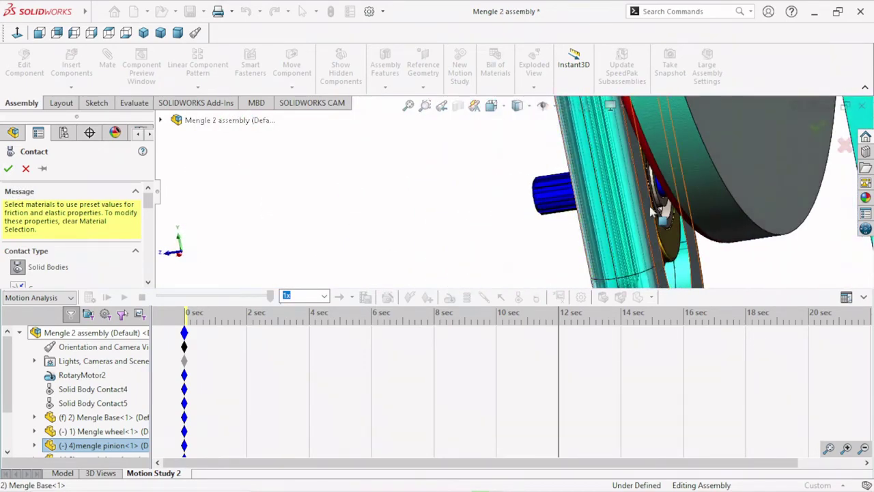
{"action": "scroll", "coordinate": [676, 234], "scroll_direction": "down", "scroll_amount": 5}
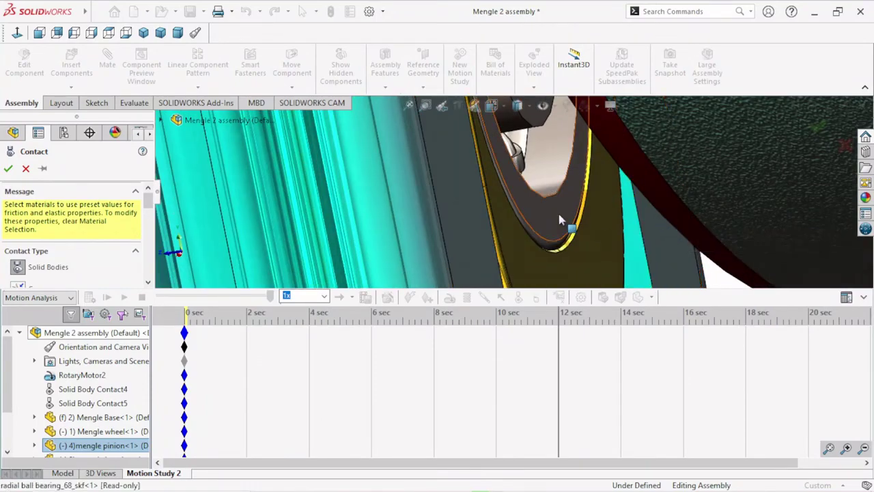
{"action": "scroll", "coordinate": [498, 228], "scroll_direction": "up", "scroll_amount": 3}
{"action": "scroll", "coordinate": [488, 234], "scroll_direction": "up", "scroll_amount": 3}
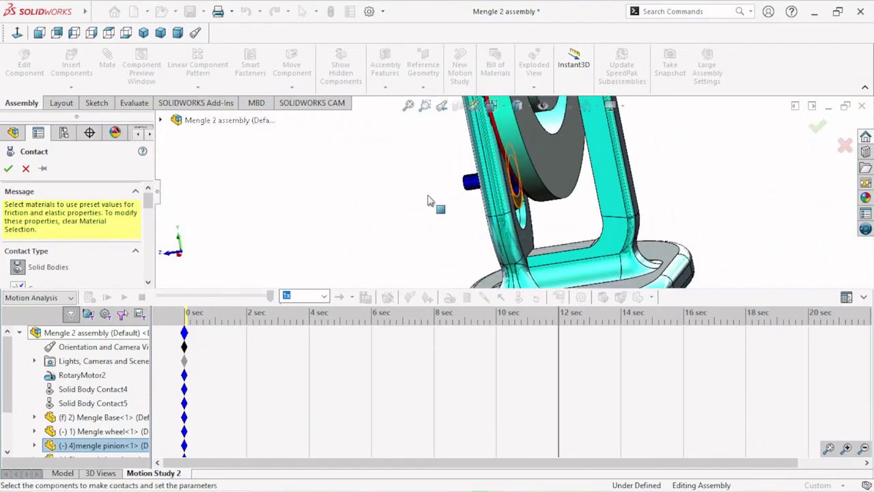
{"action": "mouse_move", "coordinate": [429, 195]}
{"action": "middle_mouse_down"}
{"action": "mouse_move", "coordinate": [463, 198]}
{"action": "mouse_move", "coordinate": [401, 209]}
{"action": "middle_mouse_up"}
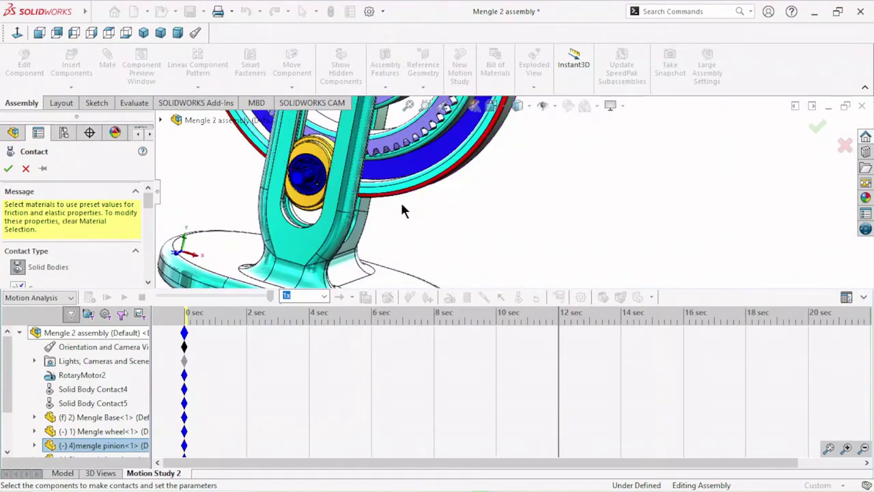
{"action": "left_click", "coordinate": [10, 168]}
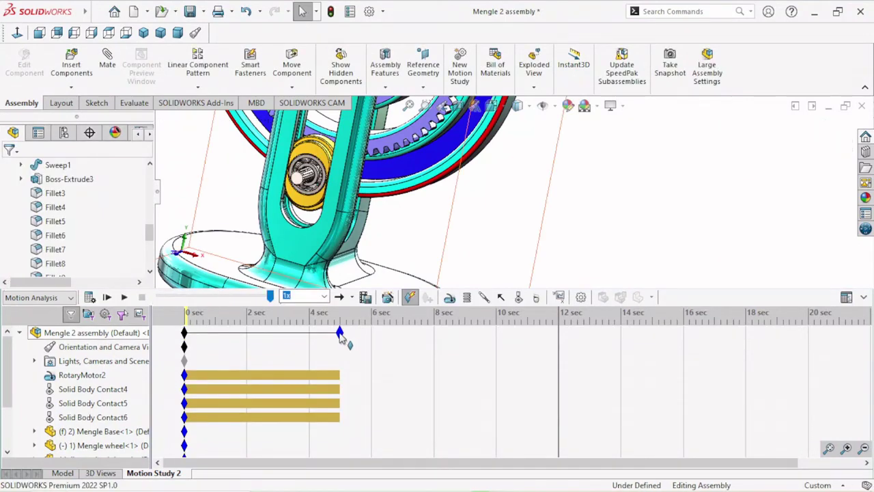
{"action": "left_click_drag", "start_coordinate": [559, 363], "coordinate": [558, 362]}
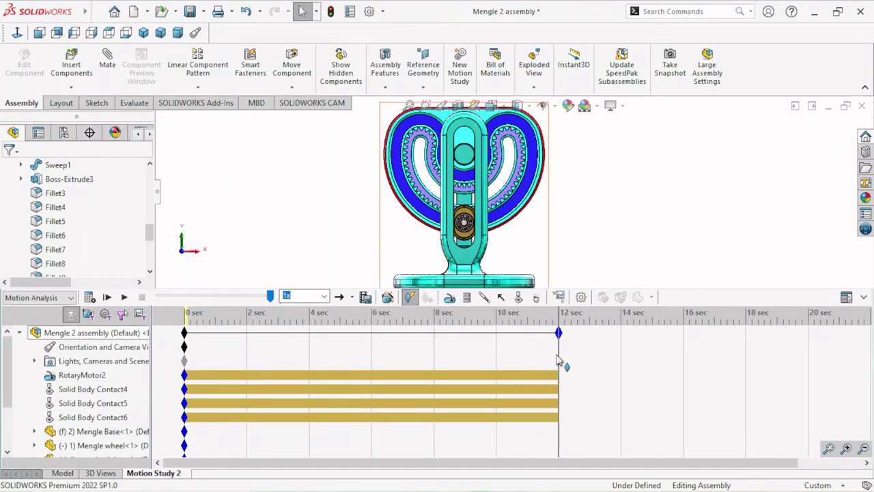
Calculate Motion Study 2 across 12 seconds with all three solid-body contacts
{"action": "left_click", "coordinate": [93, 302]}
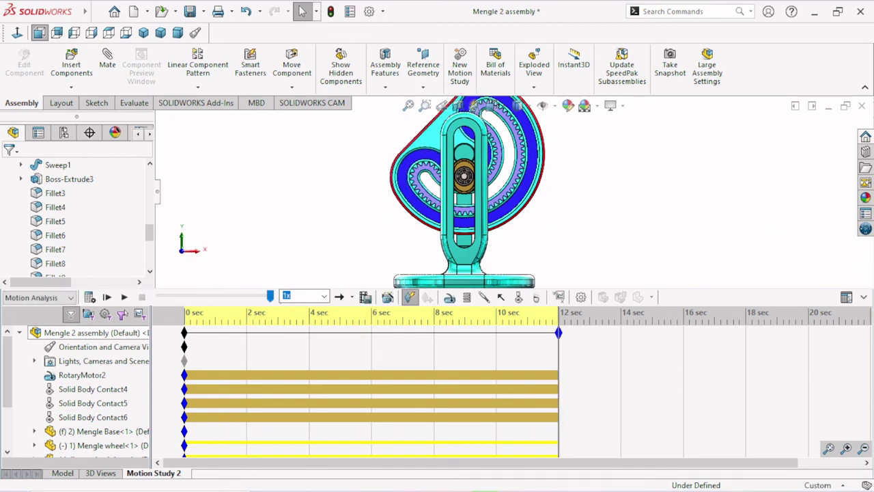
Hide the timeline, switch to the Isometric view, and play back the gear motion
{"action": "left_click", "coordinate": [865, 297]}
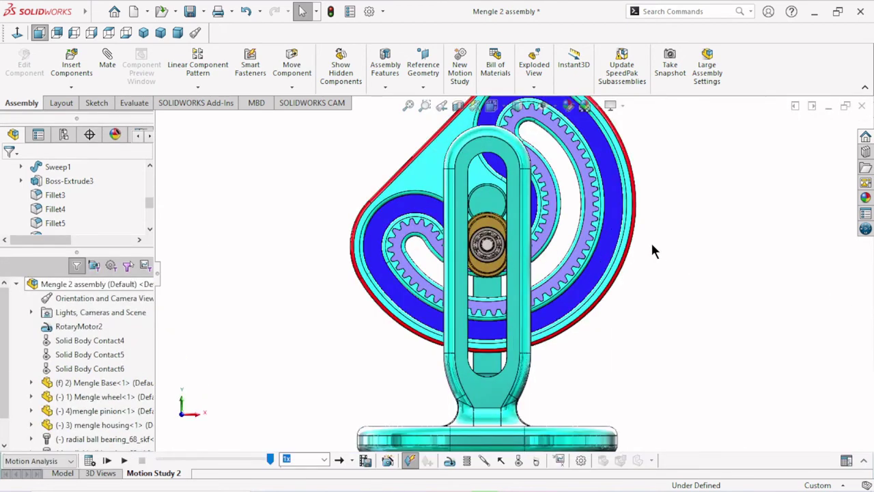
{"action": "scroll", "coordinate": [545, 238], "scroll_direction": "up", "scroll_amount": 2}
{"action": "scroll", "coordinate": [545, 237], "scroll_direction": "up", "scroll_amount": 2}
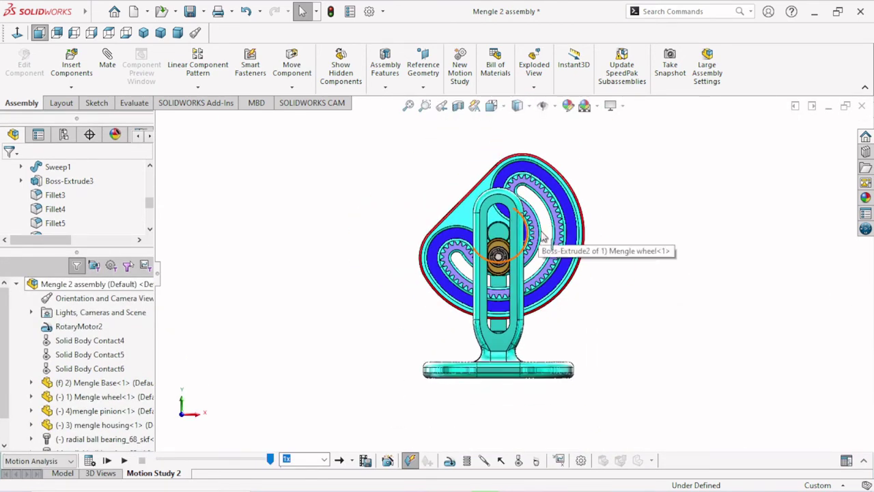
{"action": "scroll", "coordinate": [544, 238], "scroll_direction": "down", "scroll_amount": 1}
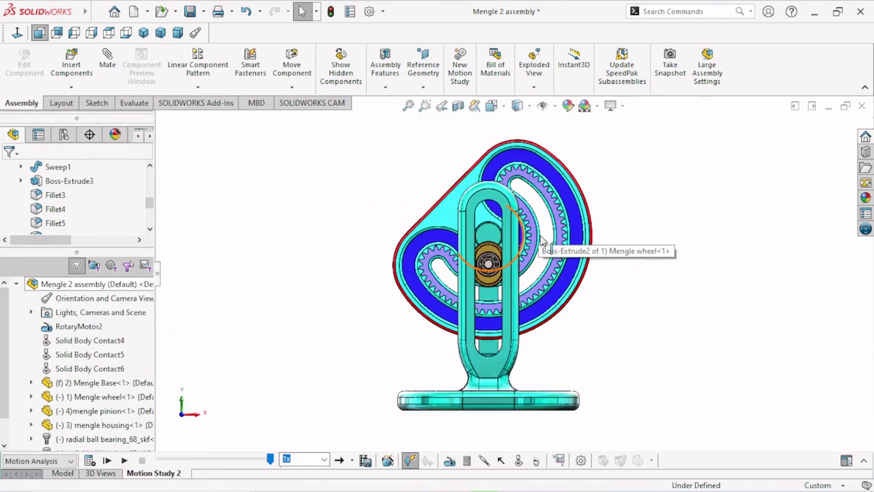
{"action": "left_click", "coordinate": [144, 33]}
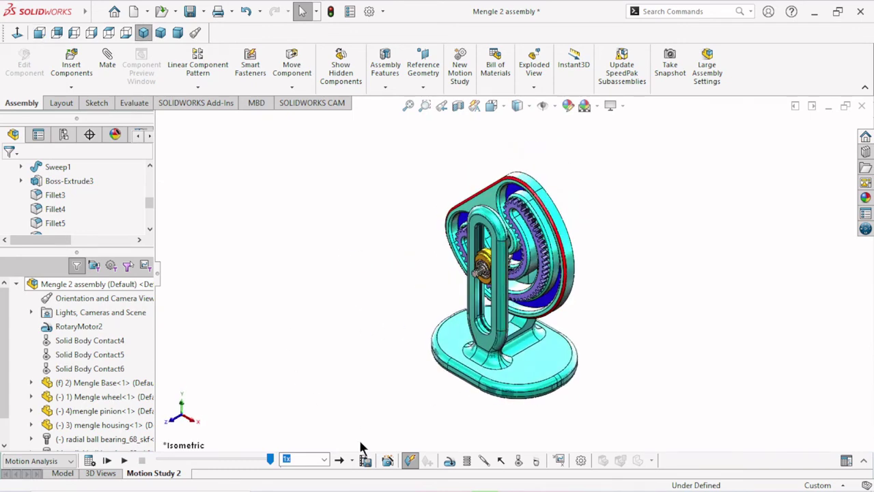
{"action": "left_click", "coordinate": [123, 462]}
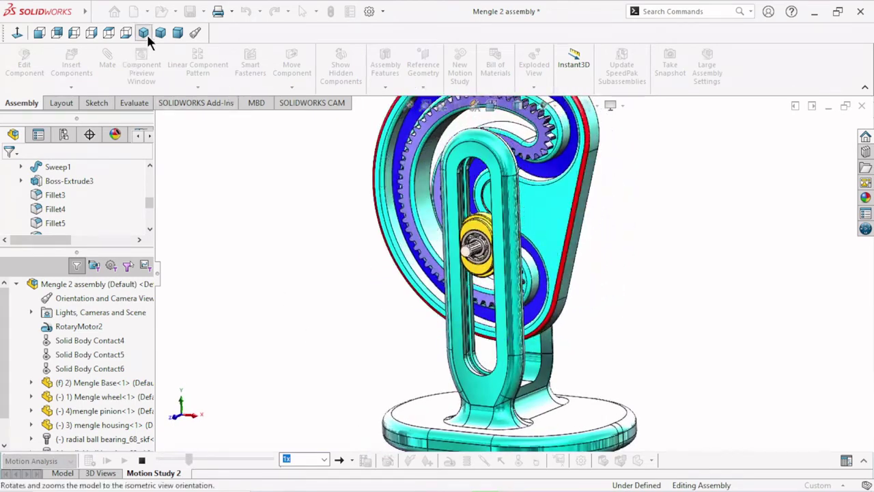
{"action": "left_click", "coordinate": [145, 34]}
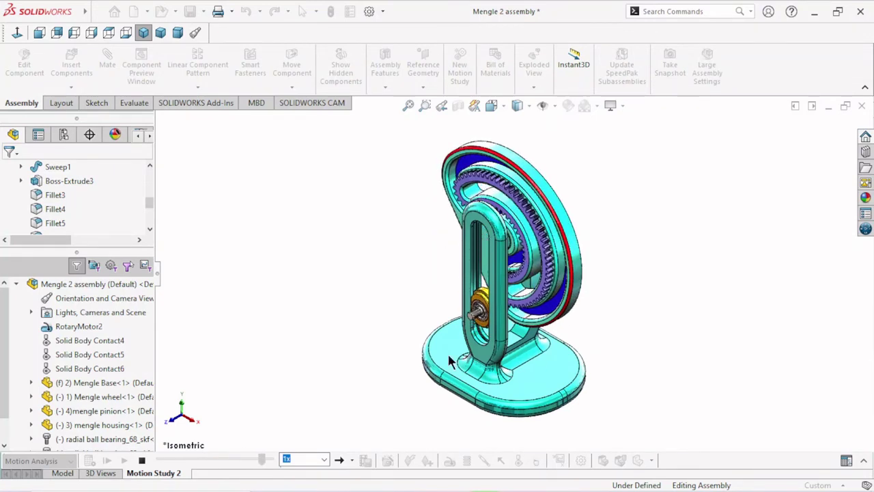
Set the playback speed to 0.25x and replay the motion study
{"action": "left_click", "coordinate": [325, 461]}
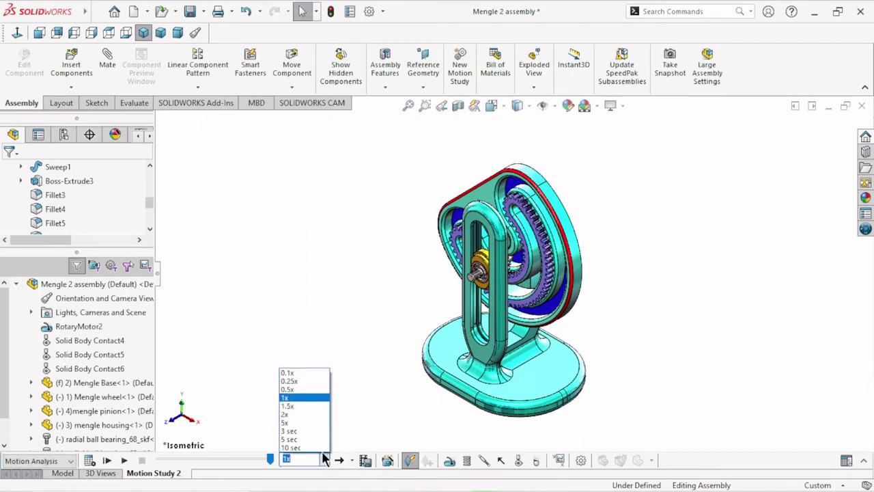
{"action": "left_click", "coordinate": [300, 381]}
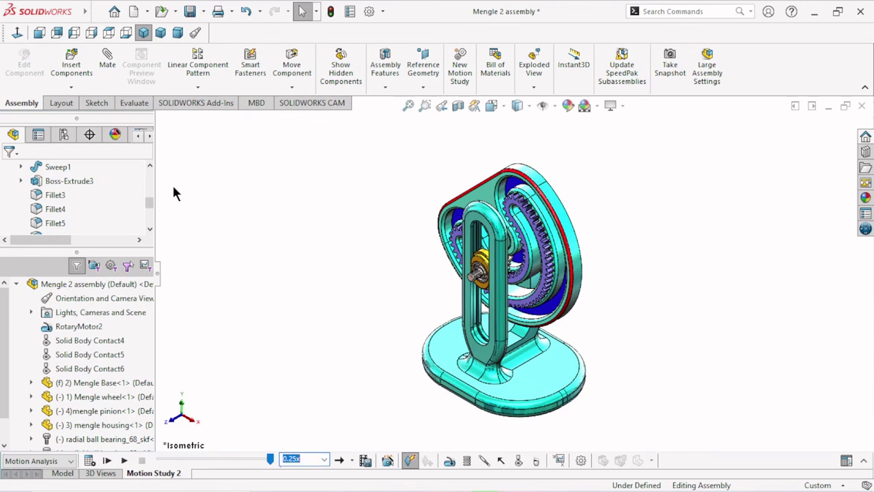
{"action": "left_click", "coordinate": [125, 460]}
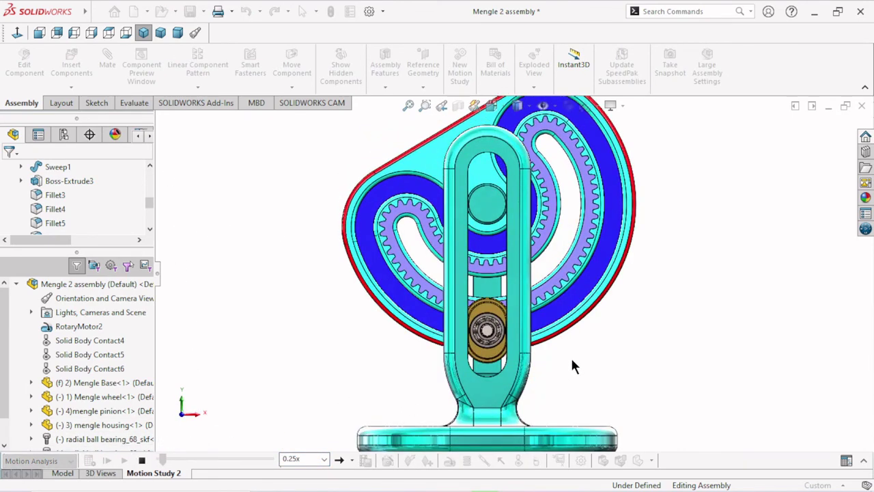
{"action": "scroll", "coordinate": [498, 341], "scroll_direction": "down", "scroll_amount": 5}
{"action": "scroll", "coordinate": [503, 338], "scroll_direction": "down", "scroll_amount": 5}
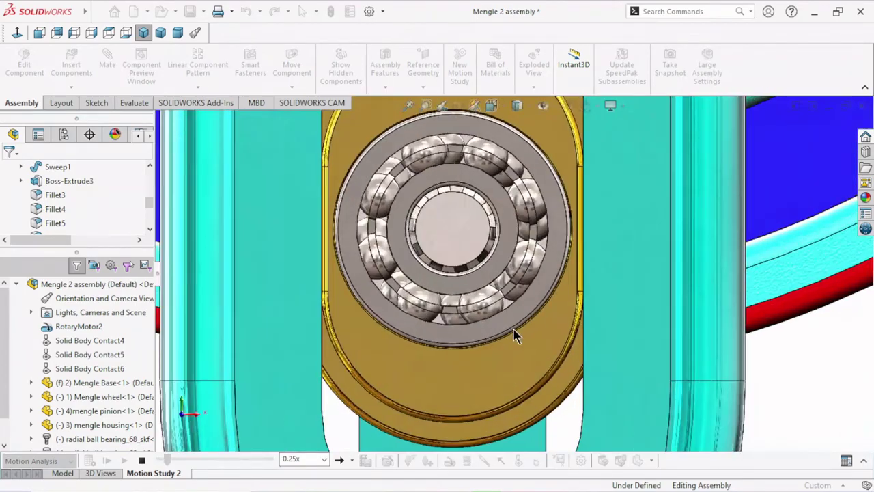
{"action": "scroll", "coordinate": [587, 342], "scroll_direction": "up", "scroll_amount": 2}
Orbit and zoom to an angled close-up of the bearing during playback
{"action": "middle_click_drag", "start_coordinate": [589, 331], "coordinate": [638, 319]}
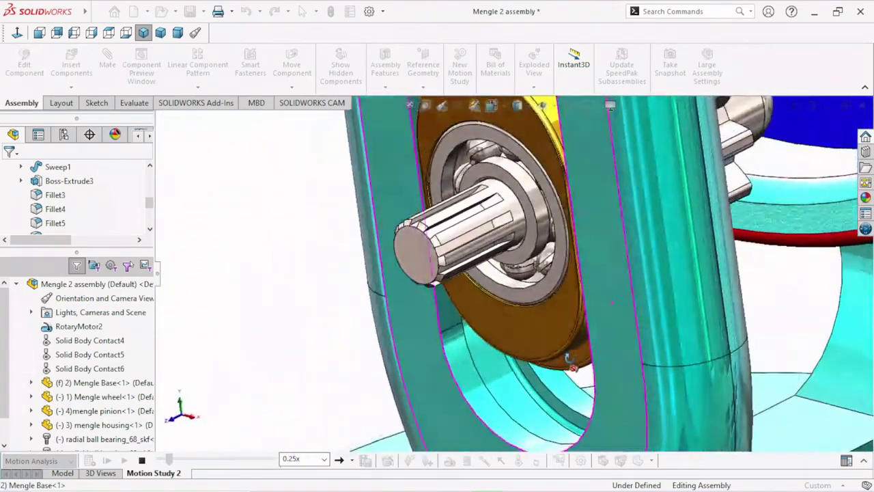
{"action": "scroll", "coordinate": [640, 319], "scroll_direction": "up", "scroll_amount": 5}
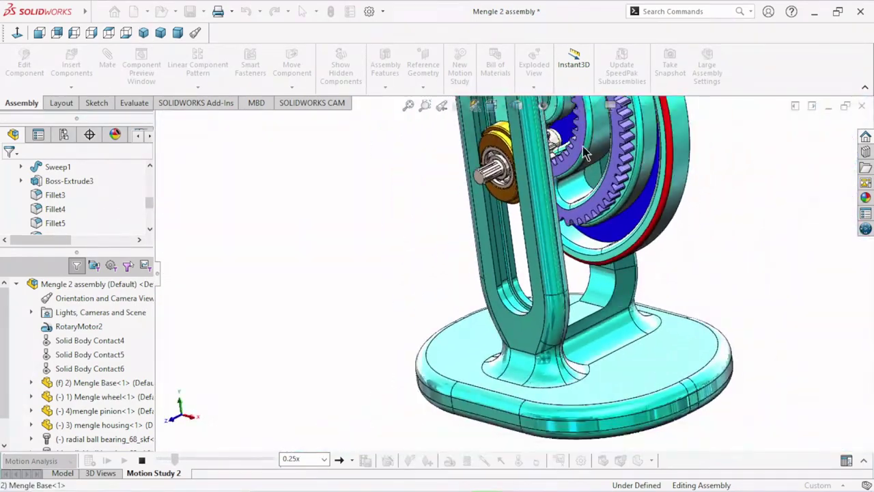
{"action": "scroll", "coordinate": [615, 273], "scroll_direction": "down", "scroll_amount": 2}
{"action": "scroll", "coordinate": [588, 205], "scroll_direction": "down", "scroll_amount": 3}
{"action": "scroll", "coordinate": [593, 219], "scroll_direction": "down", "scroll_amount": 2}
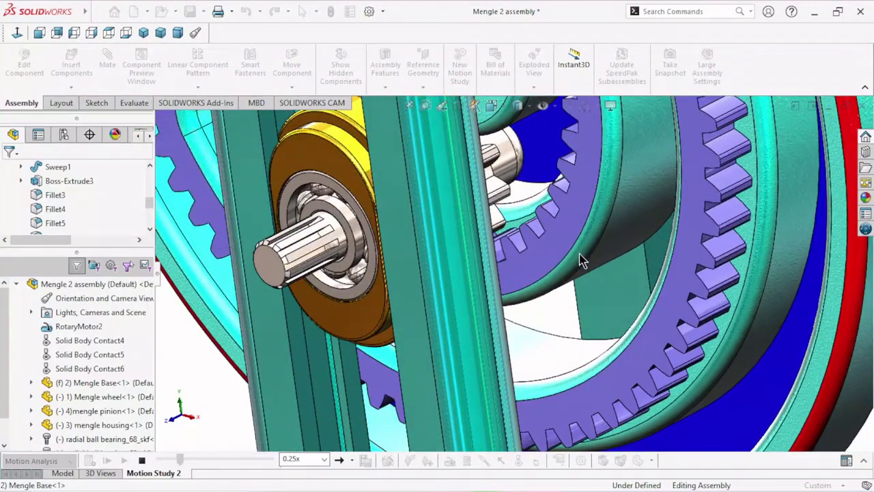
Inspect the shaft and ring gear up close, return to a front view, and select the mengle housing
{"action": "middle_click_drag", "start_coordinate": [579, 253], "coordinate": [561, 251]}
{"action": "scroll", "coordinate": [561, 250], "scroll_direction": "down", "scroll_amount": 3}
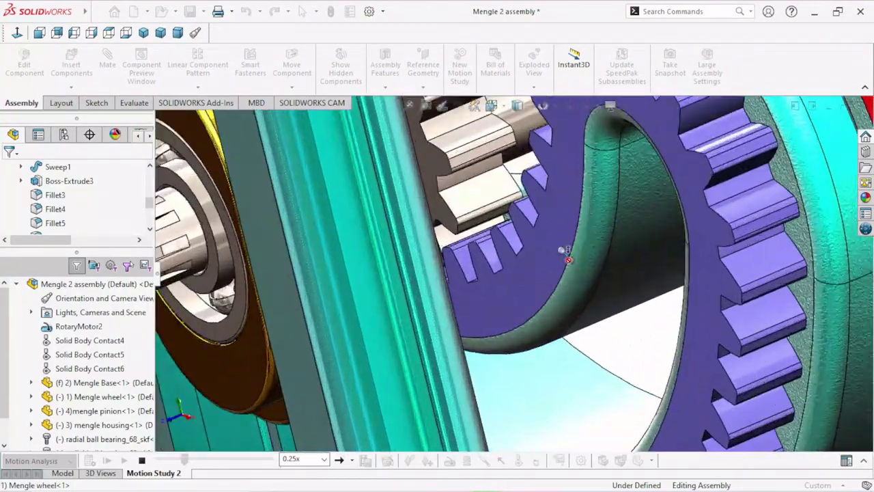
{"action": "scroll", "coordinate": [560, 252], "scroll_direction": "down", "scroll_amount": 3}
{"action": "scroll", "coordinate": [552, 333], "scroll_direction": "up", "scroll_amount": 2}
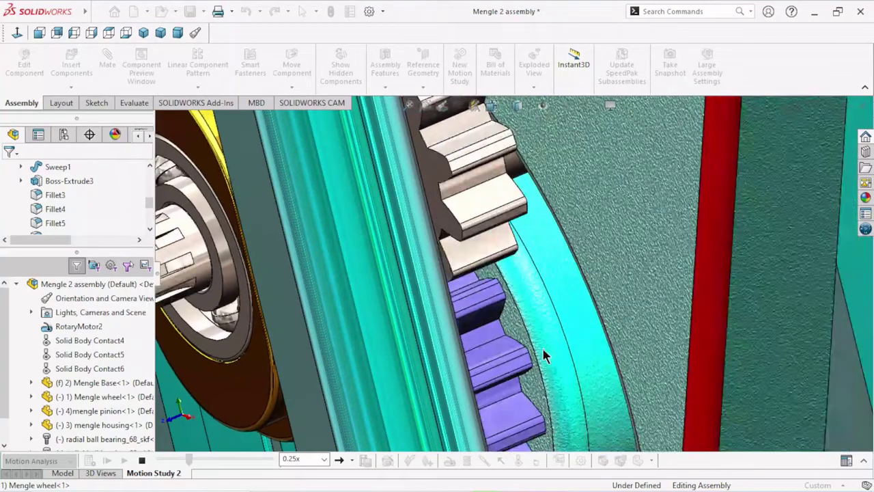
{"action": "scroll", "coordinate": [544, 348], "scroll_direction": "up", "scroll_amount": 5}
{"action": "scroll", "coordinate": [560, 362], "scroll_direction": "up", "scroll_amount": 2}
{"action": "middle_click_drag", "start_coordinate": [569, 371], "coordinate": [612, 343]}
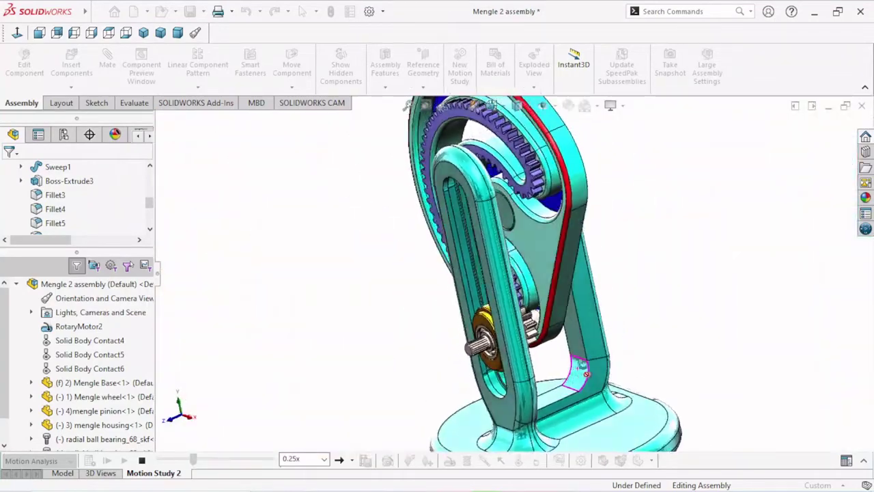
{"action": "scroll", "coordinate": [612, 345], "scroll_direction": "down", "scroll_amount": 3}
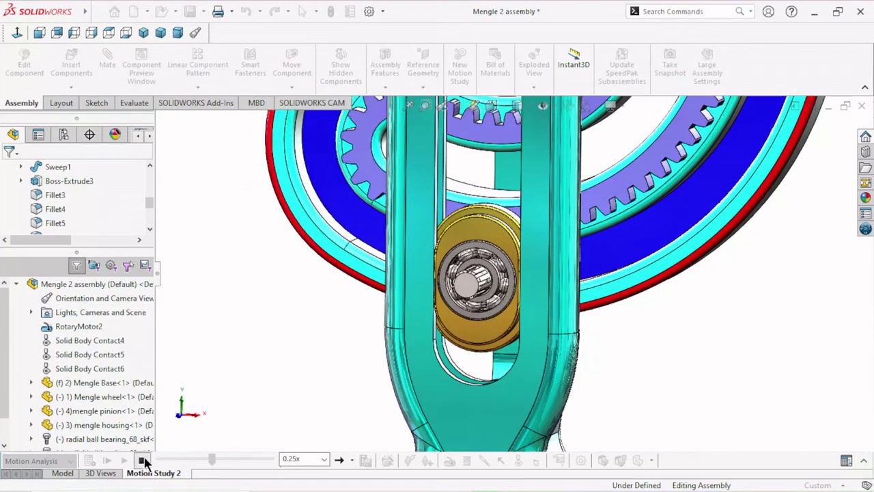
{"action": "left_click", "coordinate": [499, 244]}
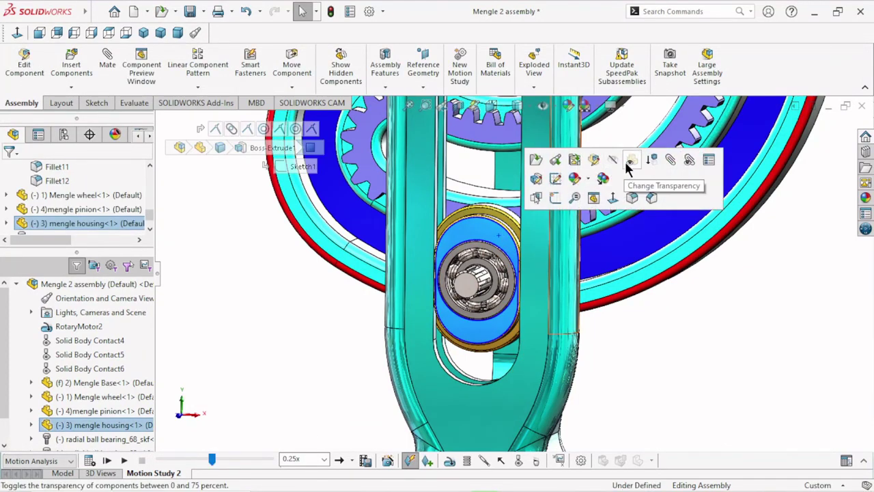
Make the mengle housing transparent and replay the motion at 0.25x
{"action": "left_click", "coordinate": [681, 369]}
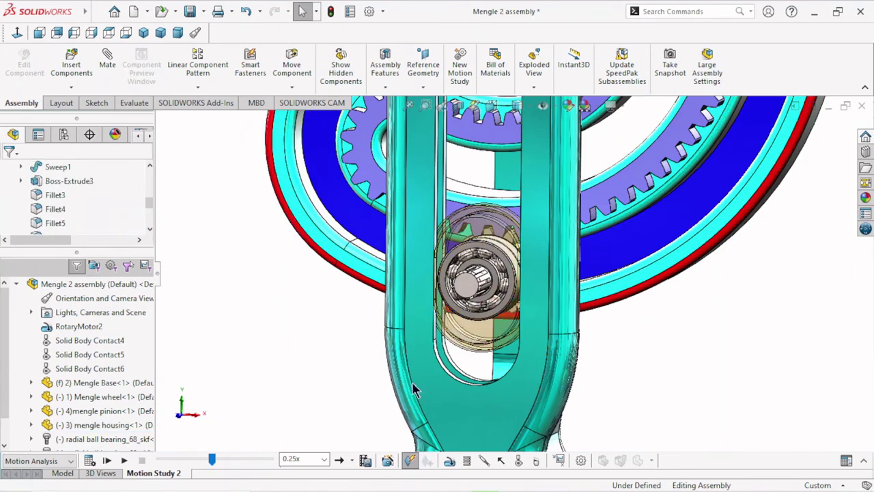
{"action": "left_click", "coordinate": [125, 461]}
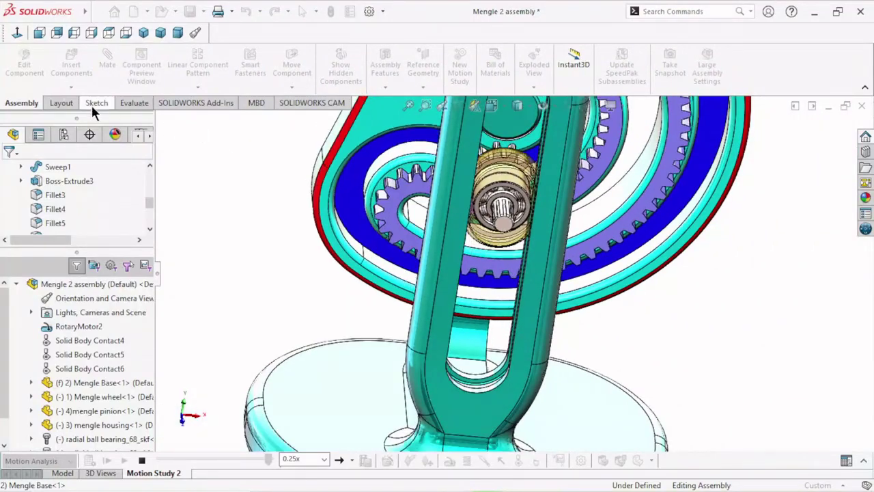
Cycle through Front, Dimetric and Right views, then play the study from the right side
{"action": "left_click", "coordinate": [40, 33]}
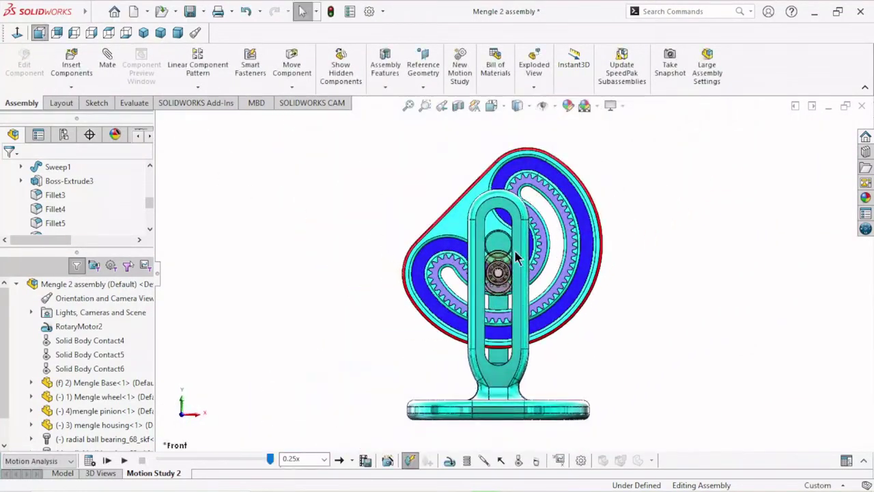
{"action": "left_click", "coordinate": [178, 34]}
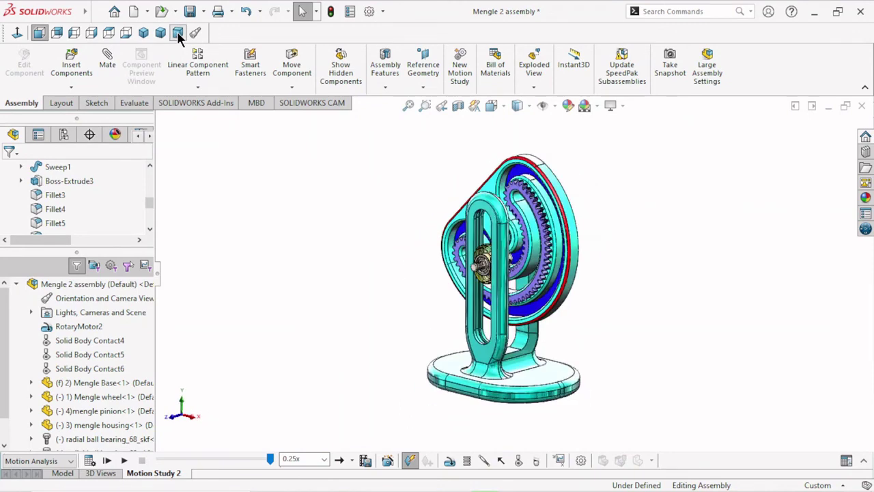
{"action": "left_click", "coordinate": [93, 34]}
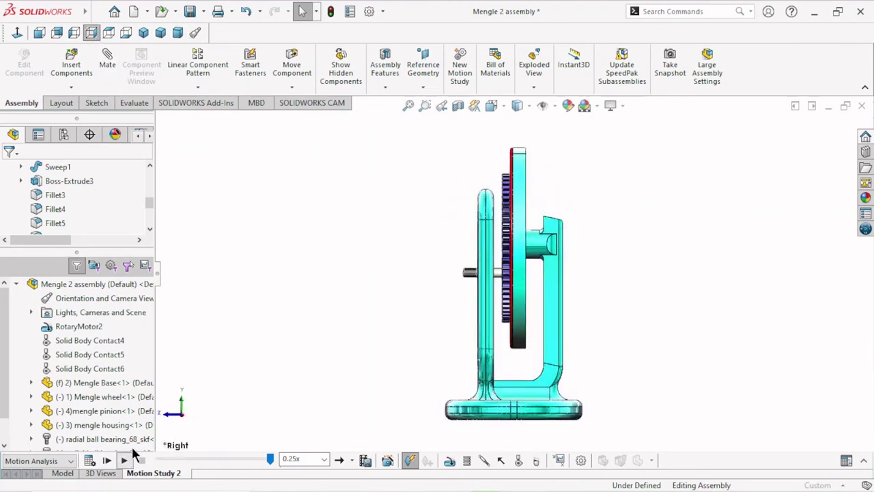
{"action": "left_click", "coordinate": [125, 459]}
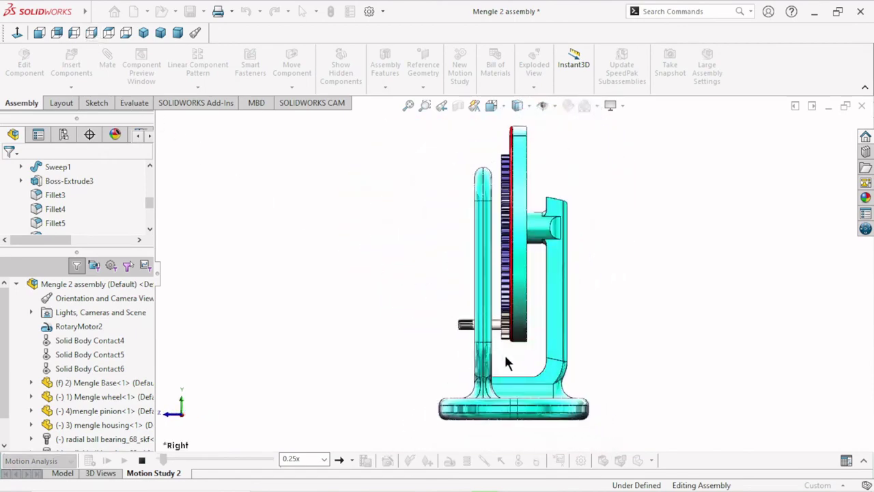
Zoom and orbit to an oblique view of the pinion–gear mesh during playback
{"action": "scroll", "coordinate": [504, 328], "scroll_direction": "down", "scroll_amount": 4}
{"action": "scroll", "coordinate": [509, 351], "scroll_direction": "down", "scroll_amount": 5}
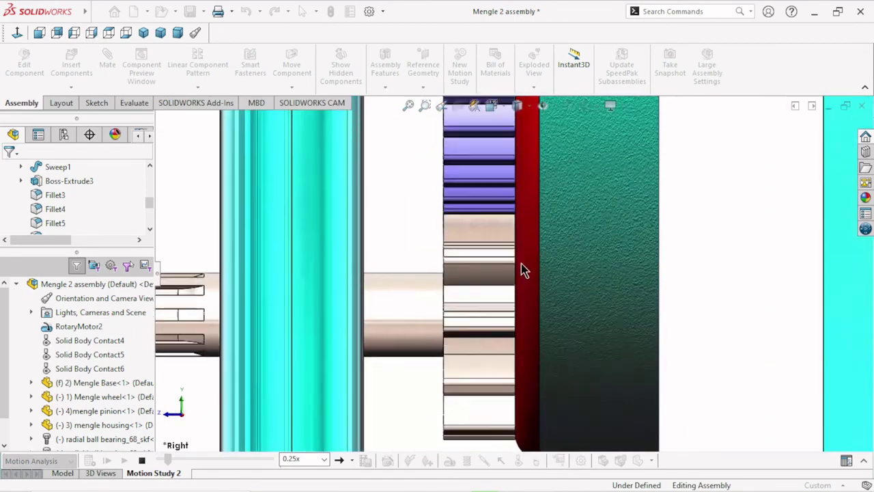
{"action": "scroll", "coordinate": [528, 346], "scroll_direction": "up", "scroll_amount": 2}
{"action": "scroll", "coordinate": [513, 347], "scroll_direction": "up", "scroll_amount": 3}
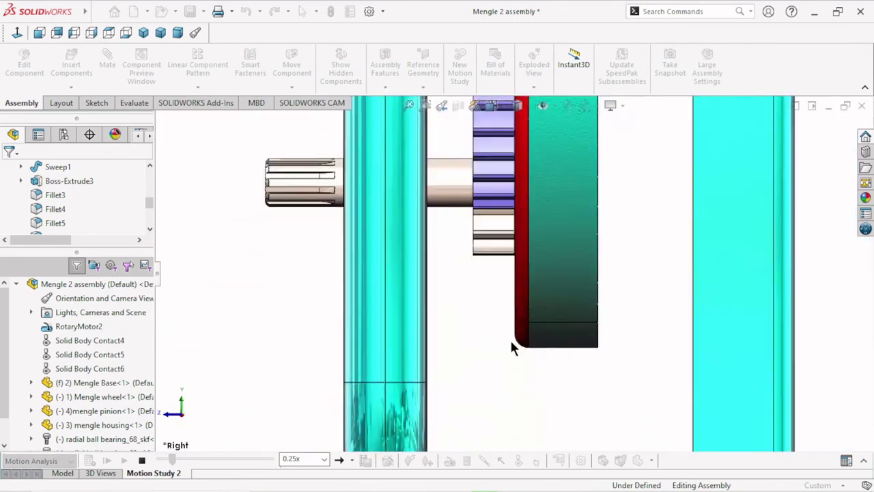
{"action": "scroll", "coordinate": [518, 321], "scroll_direction": "up", "scroll_amount": 3}
{"action": "scroll", "coordinate": [517, 307], "scroll_direction": "up", "scroll_amount": 1}
{"action": "scroll", "coordinate": [491, 164], "scroll_direction": "down", "scroll_amount": 3}
{"action": "scroll", "coordinate": [494, 160], "scroll_direction": "up", "scroll_amount": 2}
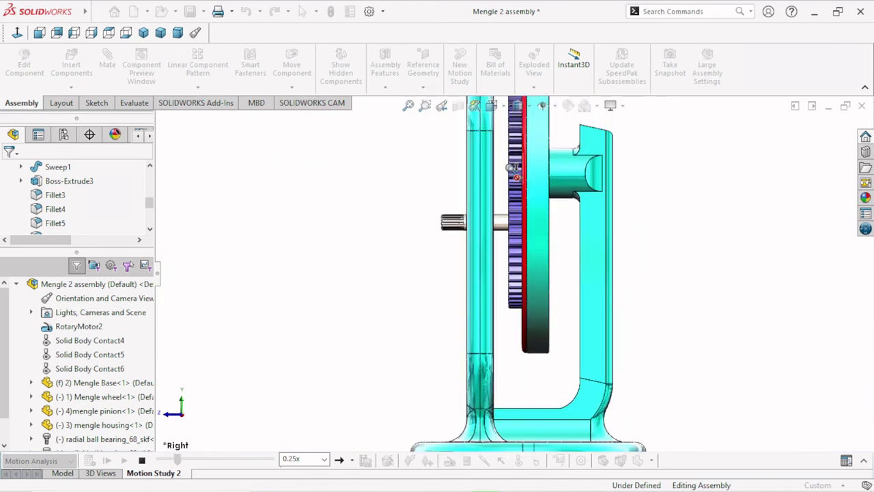
{"action": "scroll", "coordinate": [536, 189], "scroll_direction": "up", "scroll_amount": 1}
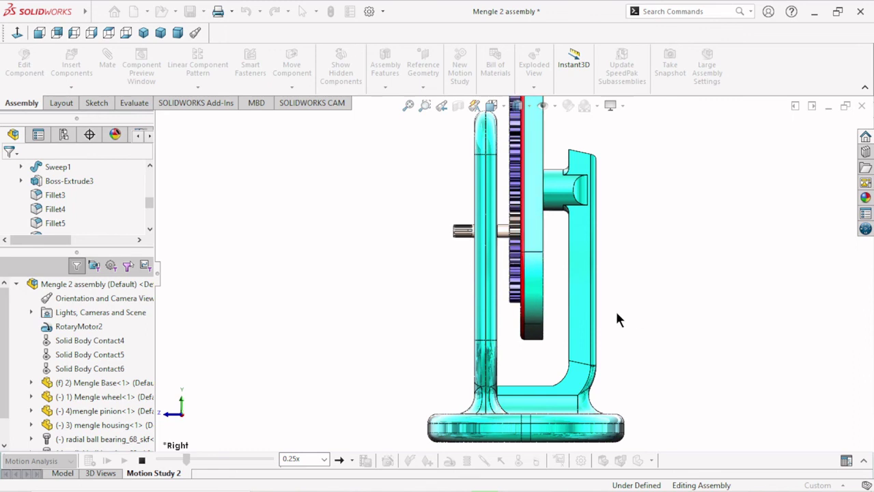
{"action": "middle_click_drag", "start_coordinate": [616, 316], "coordinate": [630, 312]}
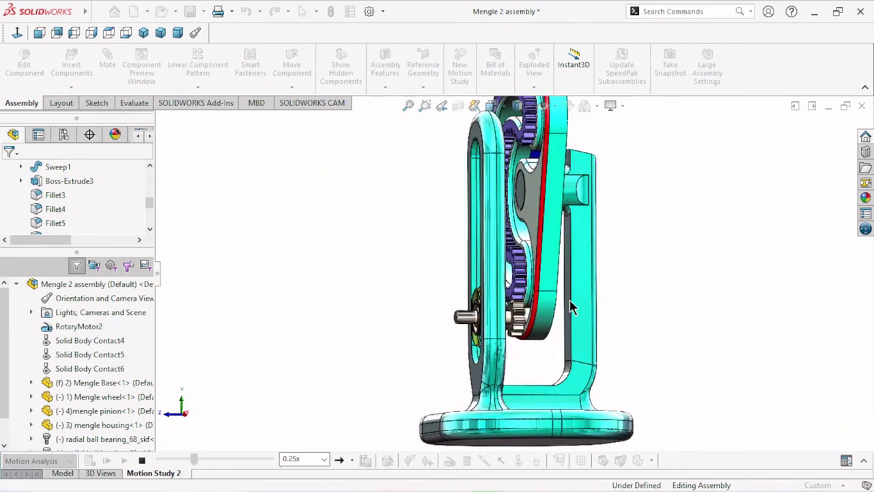
{"action": "scroll", "coordinate": [560, 314], "scroll_direction": "down", "scroll_amount": 3}
{"action": "scroll", "coordinate": [562, 309], "scroll_direction": "down", "scroll_amount": 3}
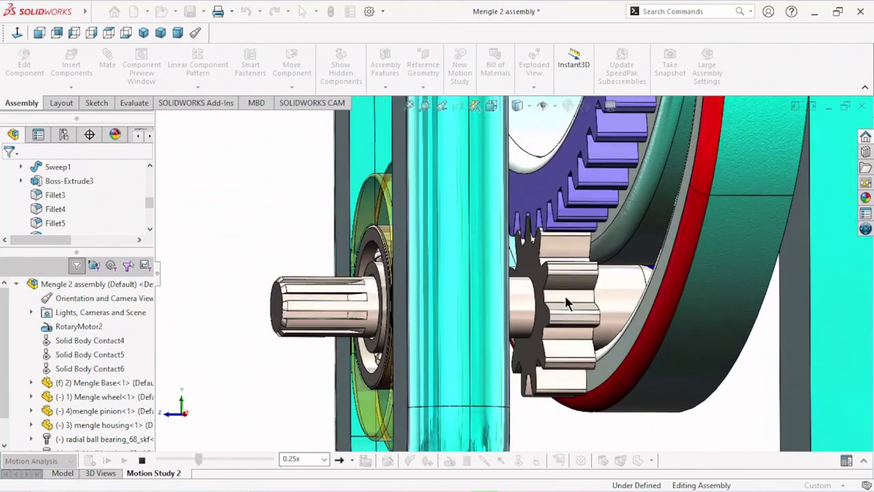
{"action": "scroll", "coordinate": [561, 308], "scroll_direction": "down", "scroll_amount": 2}
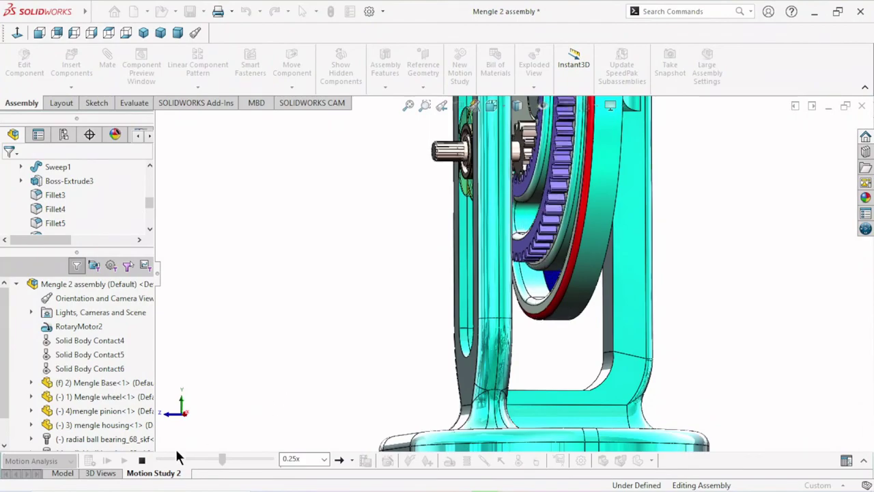
Stop playback and orbit and zoom onto the shaft bearing at a tilted front angle
{"action": "left_click", "coordinate": [144, 461]}
{"action": "mouse_move", "coordinate": [370, 304]}
{"action": "middle_mouse_down"}
{"action": "mouse_move", "coordinate": [454, 373]}
{"action": "mouse_move", "coordinate": [502, 205]}
{"action": "mouse_move", "coordinate": [232, 335]}
{"action": "middle_mouse_up"}
{"action": "scroll", "coordinate": [503, 205], "scroll_direction": "down", "scroll_amount": 2}
{"action": "scroll", "coordinate": [502, 205], "scroll_direction": "down", "scroll_amount": 2}
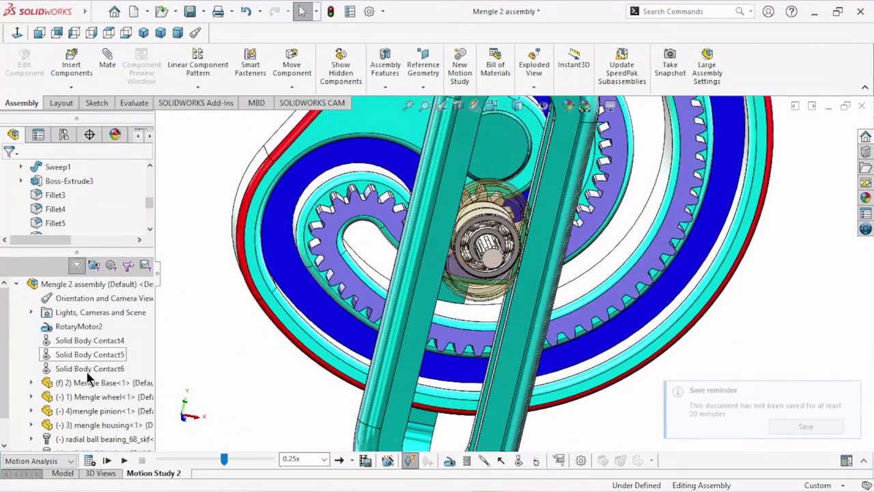
Open the mengle housing's context menu and dismiss it without changes
{"action": "right_click", "coordinate": [125, 429]}
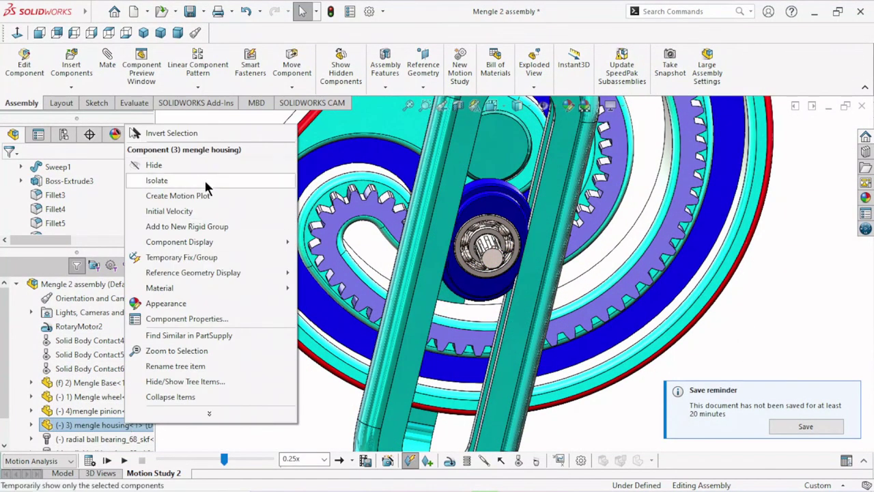
{"action": "left_click", "coordinate": [325, 396]}
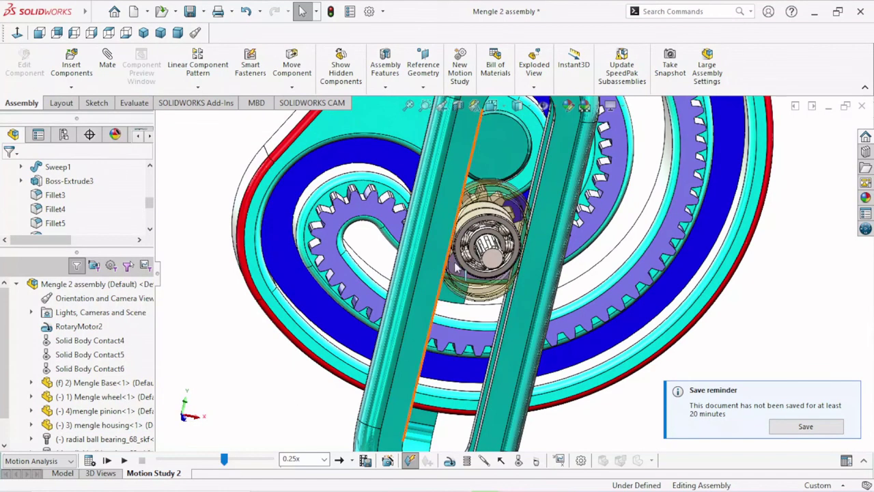
{"action": "scroll", "coordinate": [535, 224], "scroll_direction": "down", "scroll_amount": 2}
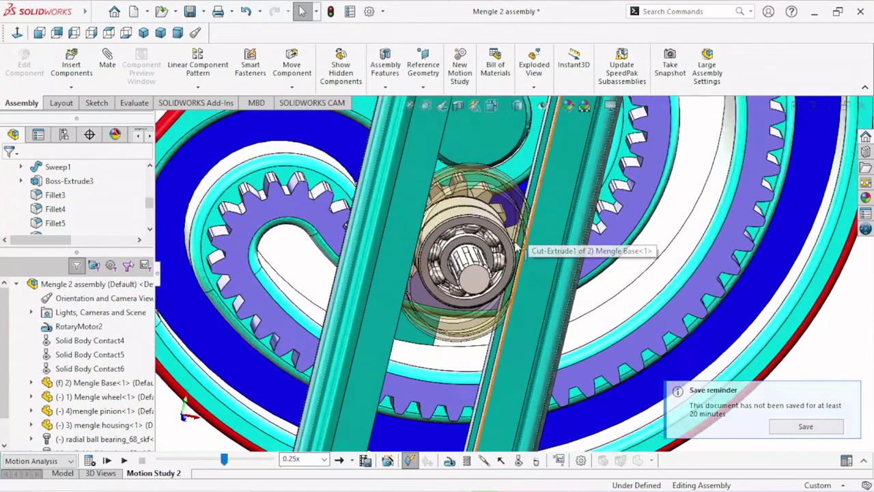
{"action": "scroll", "coordinate": [519, 212], "scroll_direction": "down", "scroll_amount": 3}
{"action": "scroll", "coordinate": [496, 192], "scroll_direction": "down", "scroll_amount": 2}
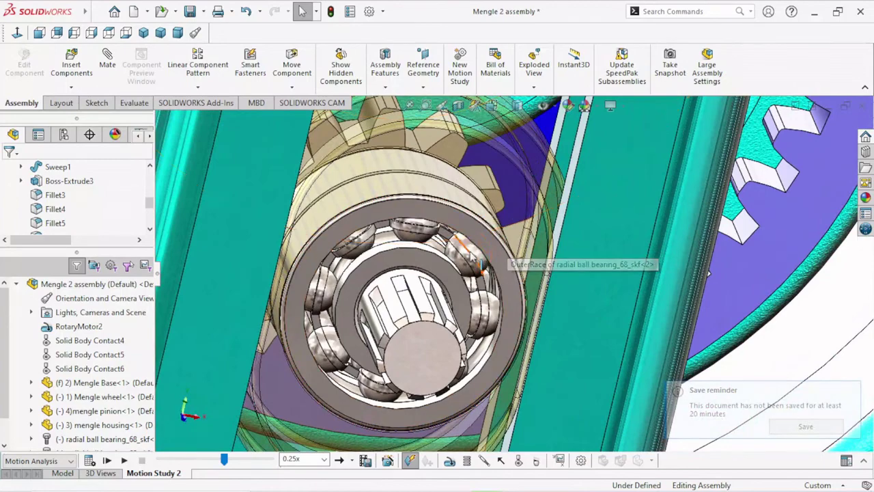
{"action": "scroll", "coordinate": [472, 256], "scroll_direction": "up", "scroll_amount": 5}
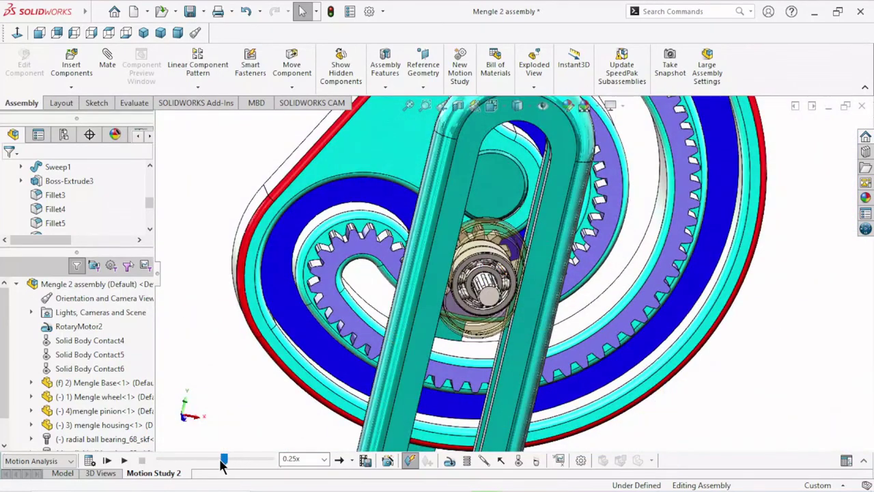
Rewind the study to 0 s, make the mengle housing transparent, and start playback
{"action": "left_click", "coordinate": [118, 452]}
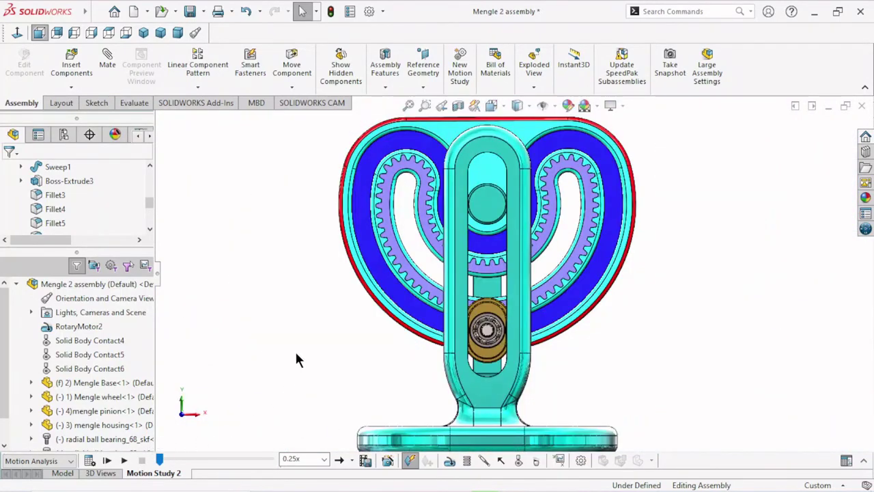
{"action": "scroll", "coordinate": [499, 346], "scroll_direction": "down", "scroll_amount": 5}
{"action": "left_click", "coordinate": [472, 227]}
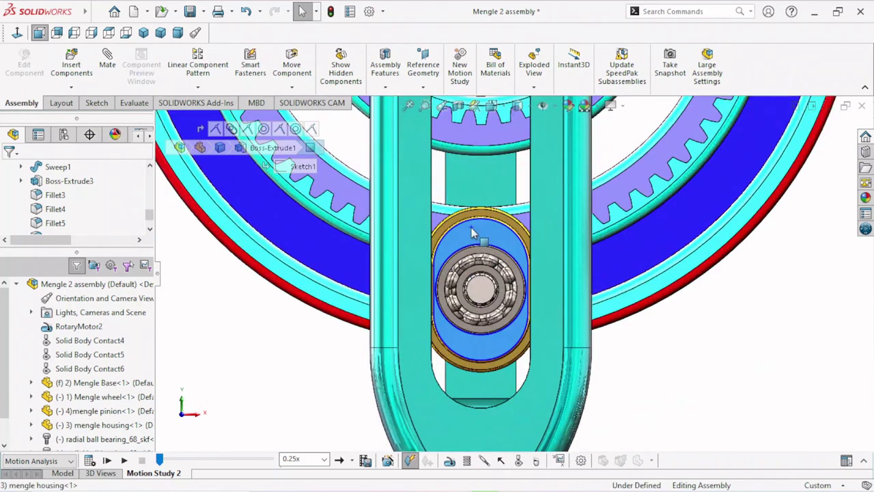
{"action": "left_click", "coordinate": [610, 183]}
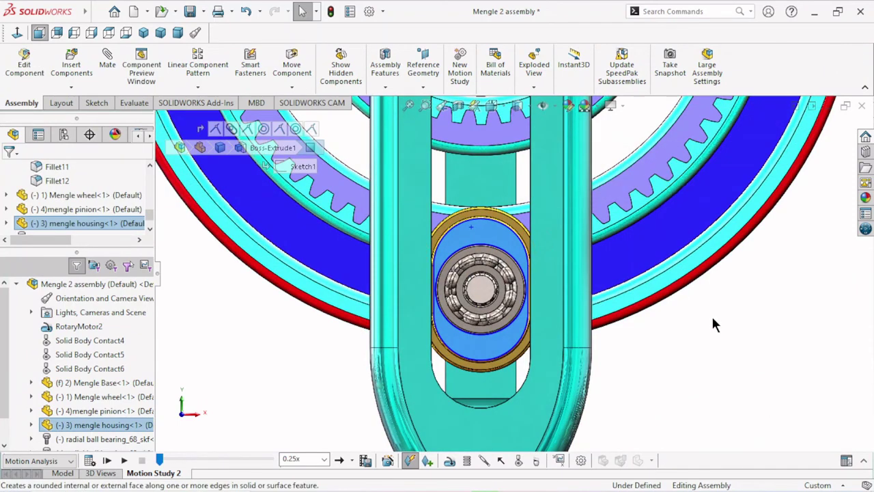
{"action": "left_click", "coordinate": [714, 315]}
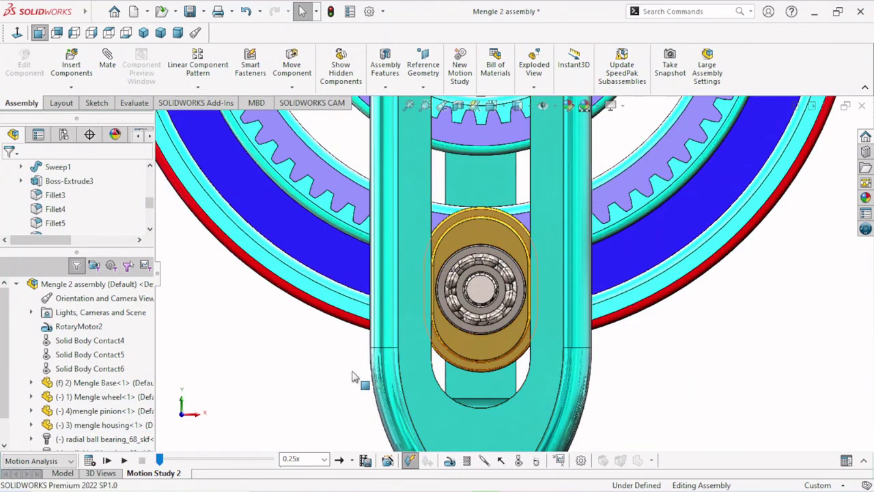
{"action": "left_click", "coordinate": [124, 461]}
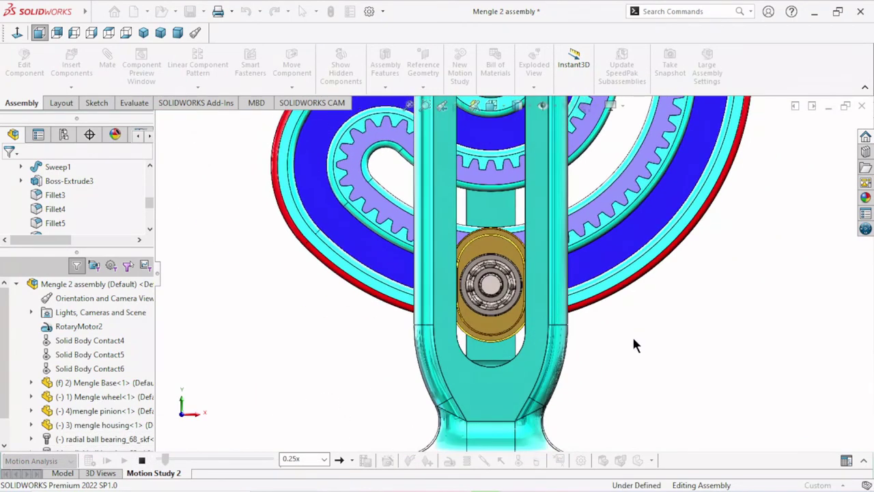
Orbit to a tilted perspective and zoom around the gears during playback
{"action": "mouse_move", "coordinate": [632, 335]}
{"action": "middle_mouse_down"}
{"action": "mouse_move", "coordinate": [614, 373]}
{"action": "mouse_move", "coordinate": [528, 312]}
{"action": "middle_mouse_up"}
{"action": "scroll", "coordinate": [528, 312], "scroll_direction": "down", "scroll_amount": 2}
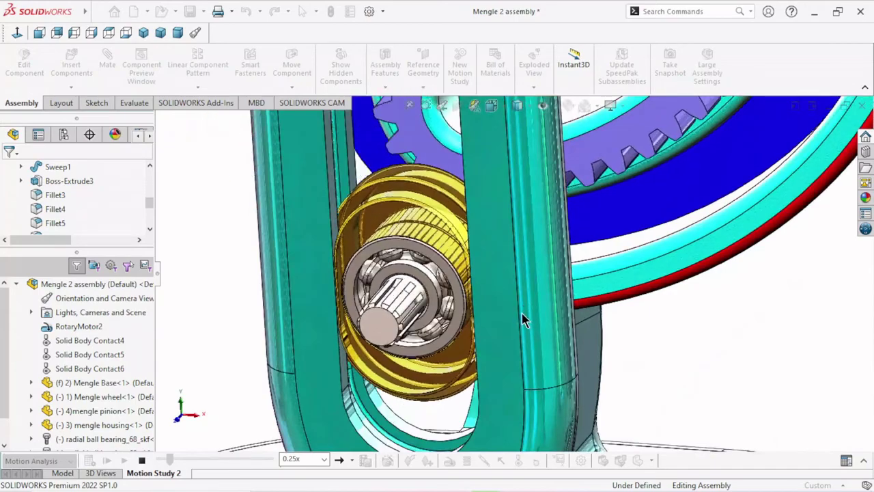
{"action": "scroll", "coordinate": [492, 294], "scroll_direction": "down", "scroll_amount": 2}
{"action": "scroll", "coordinate": [467, 276], "scroll_direction": "down", "scroll_amount": 2}
{"action": "scroll", "coordinate": [471, 277], "scroll_direction": "up", "scroll_amount": 5}
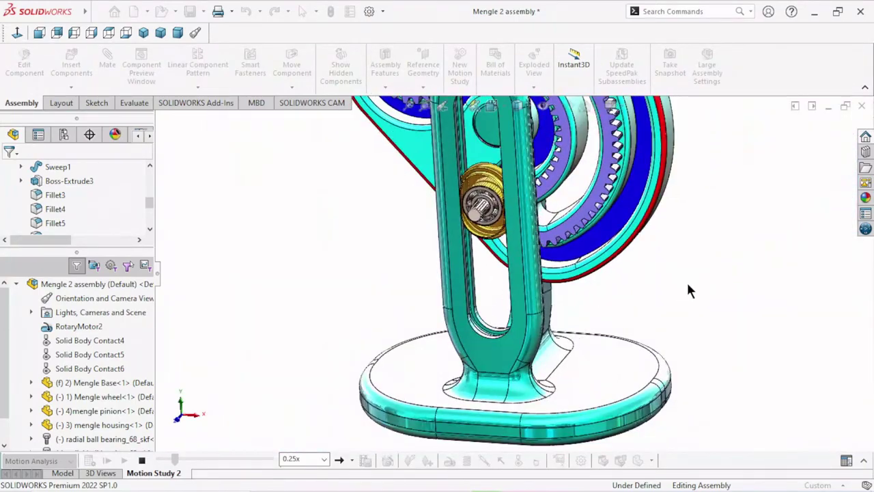
{"action": "scroll", "coordinate": [443, 199], "scroll_direction": "down", "scroll_amount": 5}
{"action": "scroll", "coordinate": [443, 198], "scroll_direction": "down", "scroll_amount": 3}
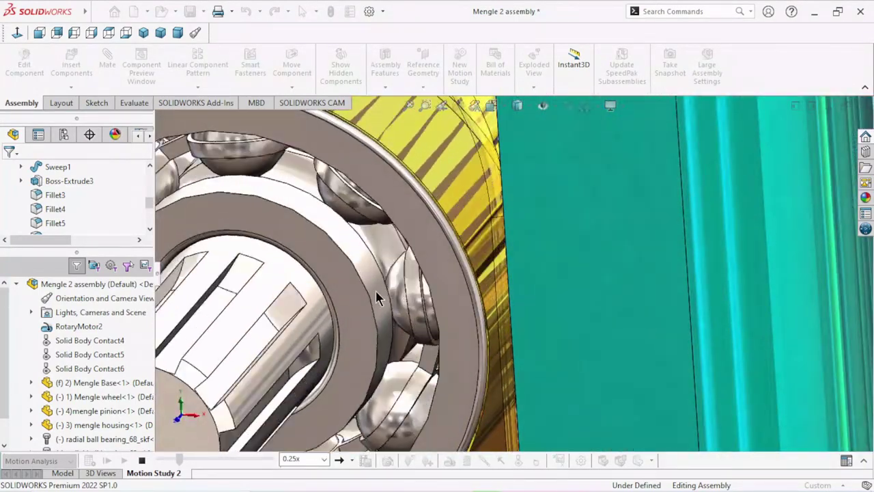
{"action": "scroll", "coordinate": [375, 293], "scroll_direction": "up", "scroll_amount": 2}
{"action": "scroll", "coordinate": [382, 301], "scroll_direction": "up", "scroll_amount": 2}
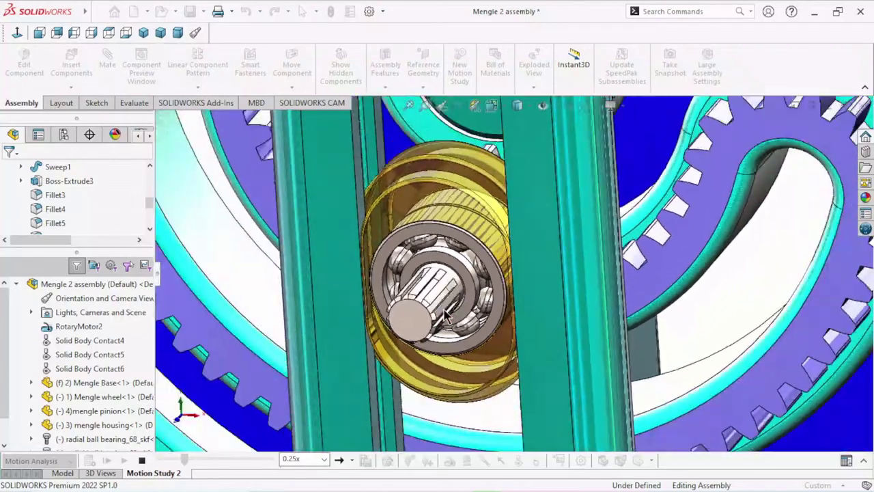
{"action": "scroll", "coordinate": [419, 331], "scroll_direction": "down", "scroll_amount": 2}
{"action": "scroll", "coordinate": [418, 330], "scroll_direction": "down", "scroll_amount": 3}
{"action": "scroll", "coordinate": [410, 332], "scroll_direction": "down", "scroll_amount": 1}
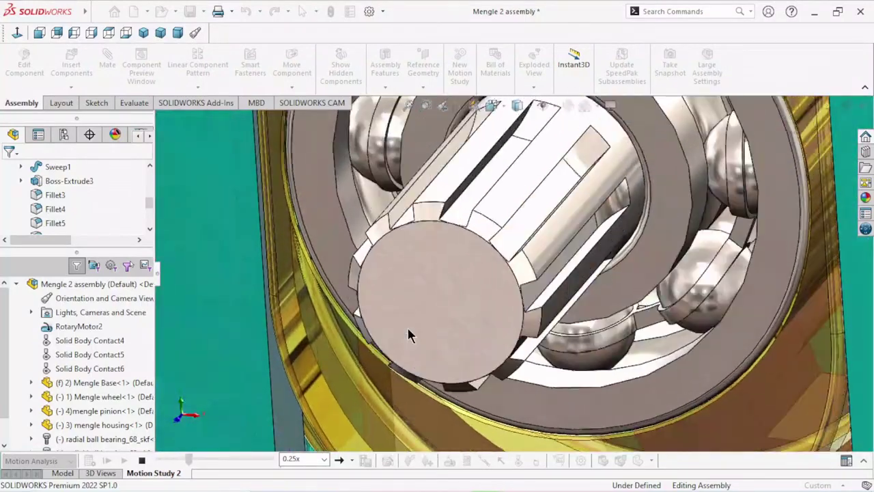
{"action": "scroll", "coordinate": [409, 333], "scroll_direction": "up", "scroll_amount": 2}
{"action": "scroll", "coordinate": [407, 336], "scroll_direction": "up", "scroll_amount": 2}
{"action": "scroll", "coordinate": [550, 403], "scroll_direction": "up", "scroll_amount": 3}
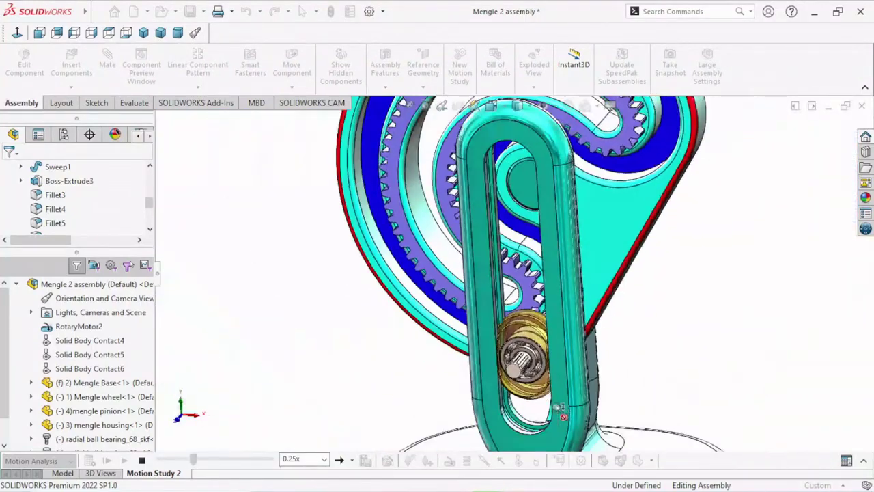
{"action": "scroll", "coordinate": [566, 407], "scroll_direction": "down", "scroll_amount": 1}
{"action": "scroll", "coordinate": [570, 409], "scroll_direction": "down", "scroll_amount": 1}
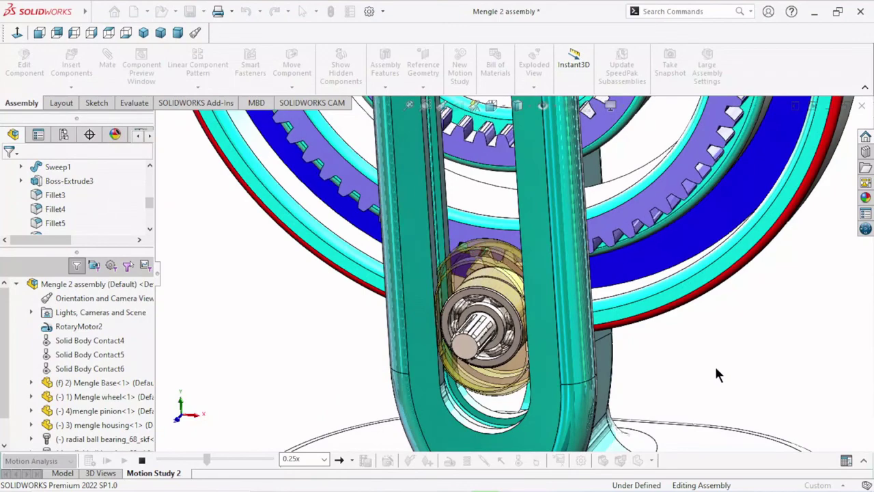
{"action": "scroll", "coordinate": [710, 372], "scroll_direction": "up", "scroll_amount": 3}
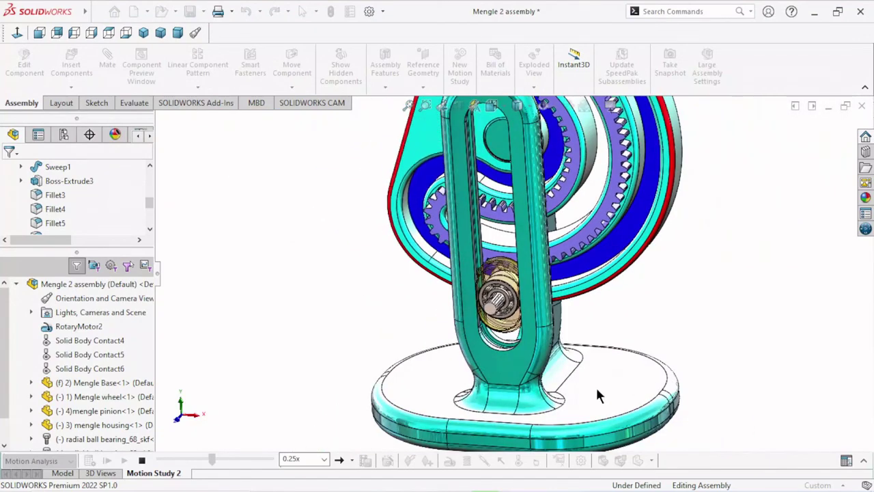
{"action": "scroll", "coordinate": [597, 386], "scroll_direction": "up", "scroll_amount": 2}
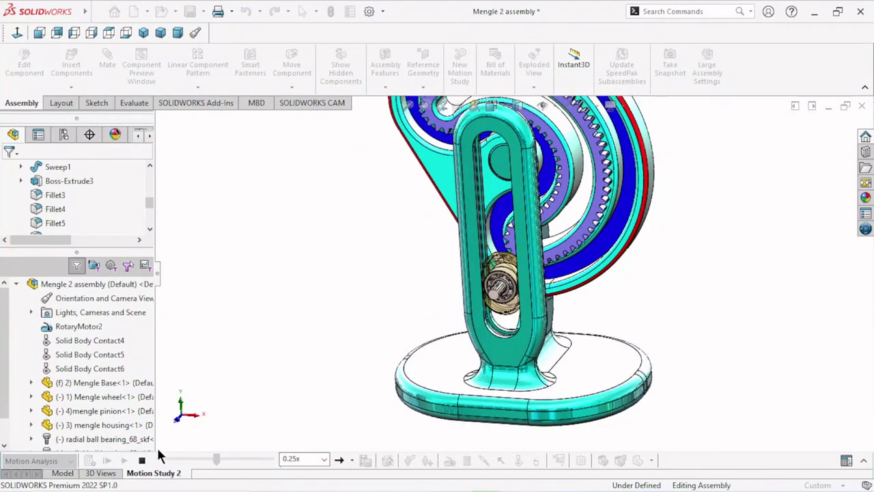
Stop and replay the study at 0.1x, then show the 3D view orientation selector
{"action": "left_click", "coordinate": [141, 460]}
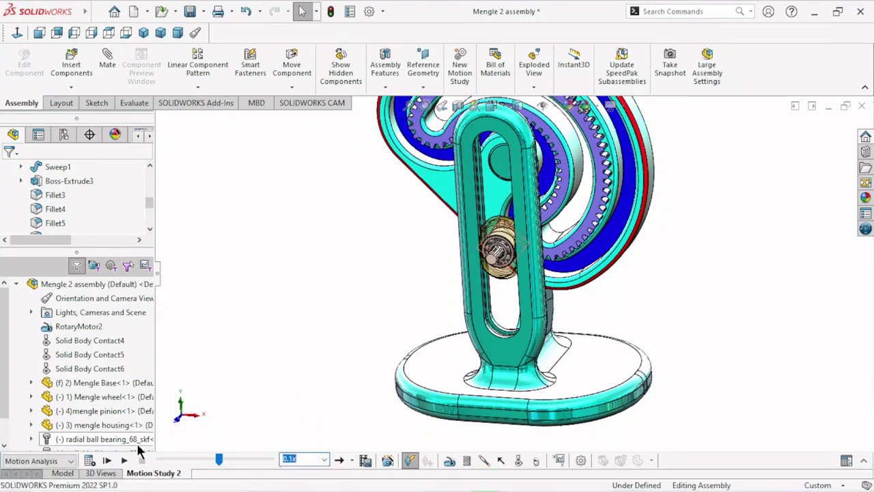
{"action": "left_click", "coordinate": [125, 462]}
{"action": "scroll", "coordinate": [366, 390], "scroll_direction": "up", "scroll_amount": 3}
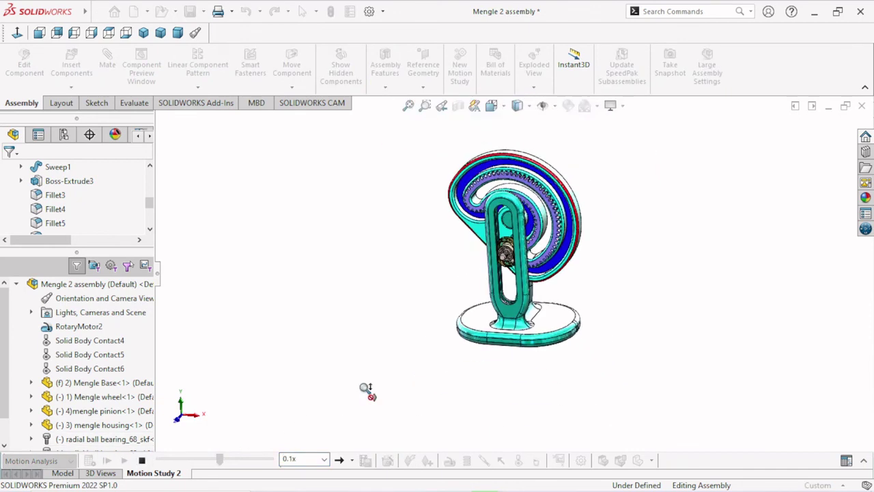
{"action": "scroll", "coordinate": [543, 256], "scroll_direction": "down", "scroll_amount": 4}
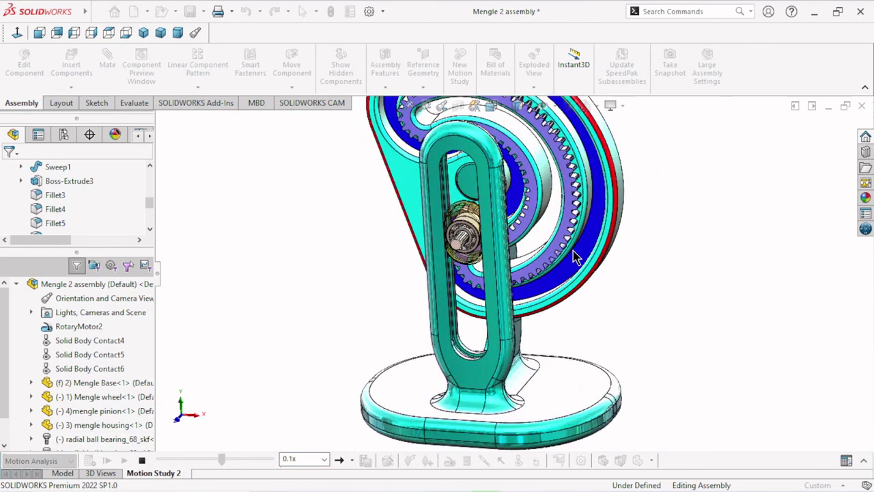
{"action": "scroll", "coordinate": [430, 321], "scroll_direction": "up", "scroll_amount": 2}
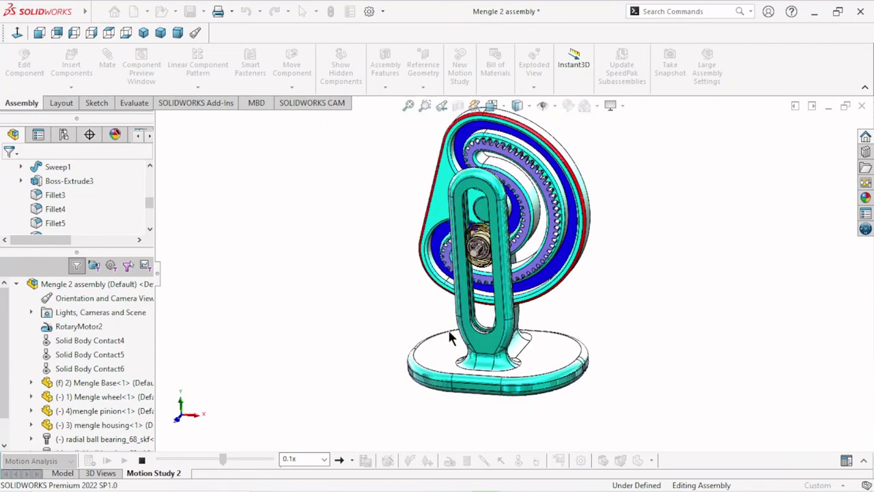
{"action": "left_click", "coordinate": [505, 108]}
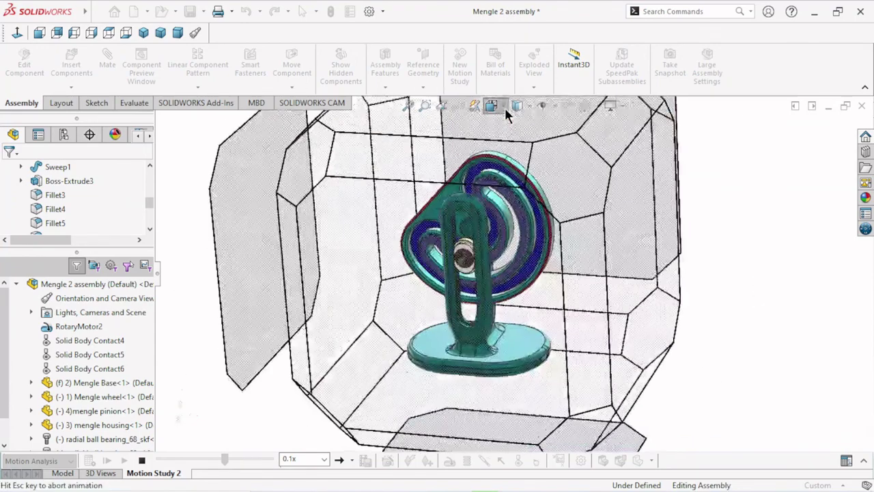
Switch the display to the Four View layout of Front, Left, Top and Trimetric views
{"action": "left_click", "coordinate": [505, 108]}
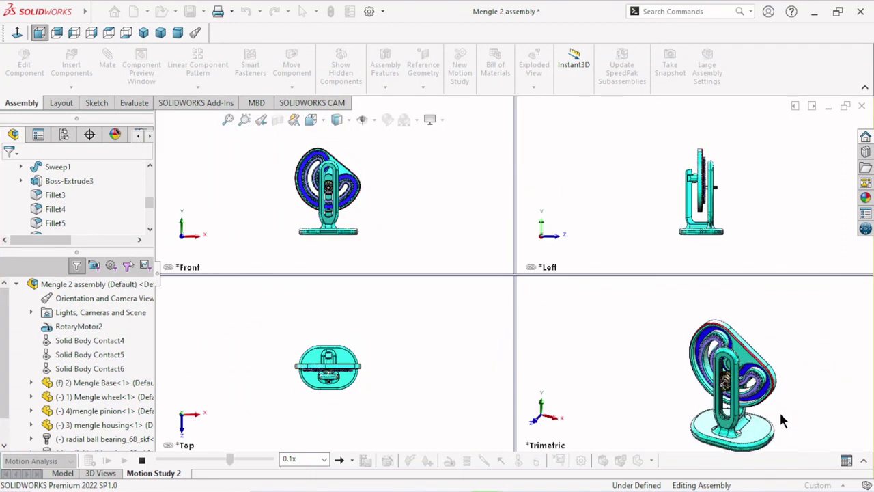
{"action": "scroll", "coordinate": [779, 410], "scroll_direction": "down", "scroll_amount": 2}
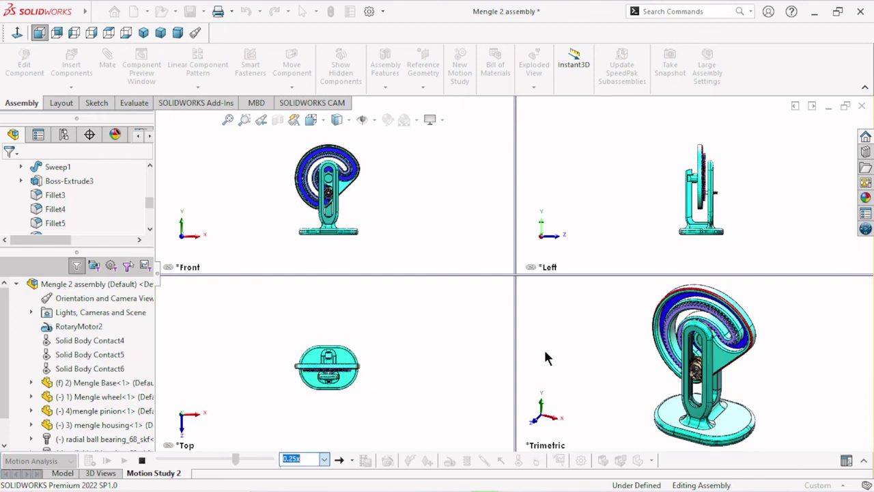
{"action": "scroll", "coordinate": [723, 190], "scroll_direction": "down", "scroll_amount": 3}
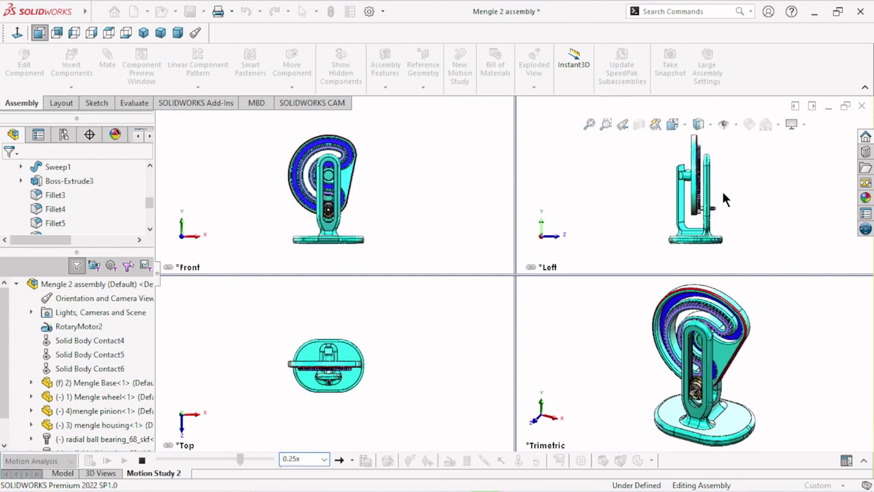
{"action": "scroll", "coordinate": [654, 197], "scroll_direction": "down", "scroll_amount": 1}
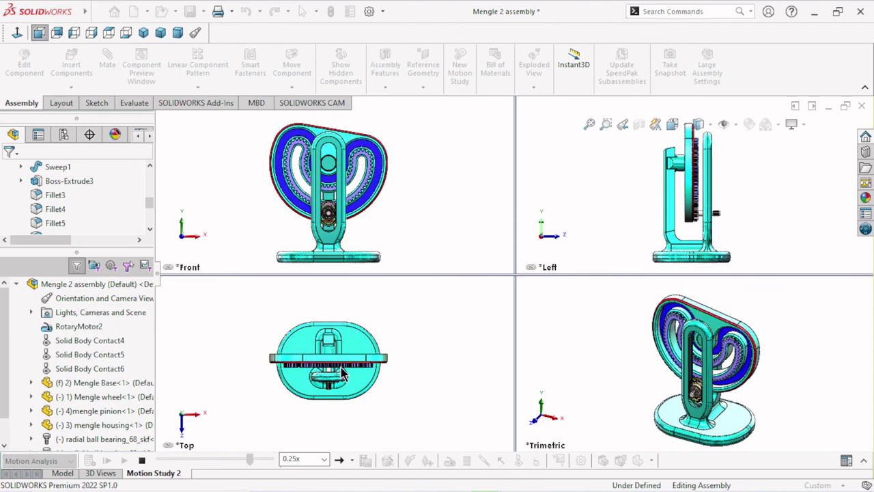
{"action": "scroll", "coordinate": [383, 372], "scroll_direction": "down", "scroll_amount": 1}
{"action": "scroll", "coordinate": [351, 364], "scroll_direction": "down", "scroll_amount": 2}
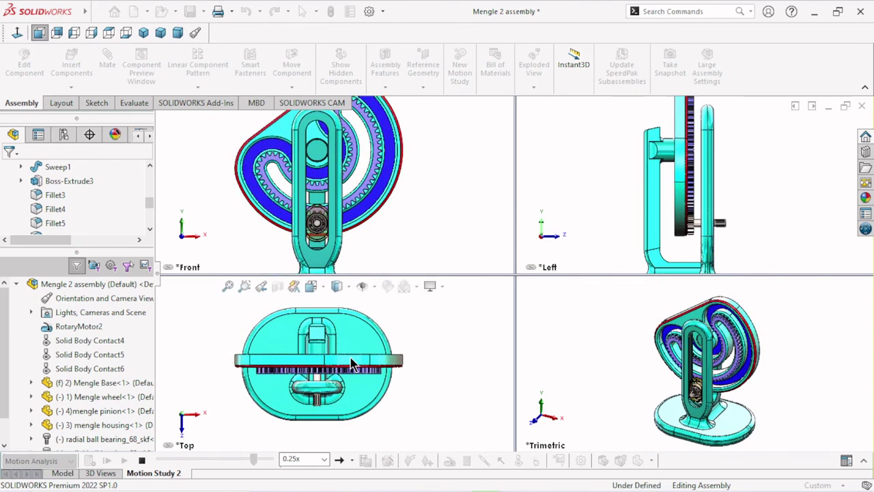
{"action": "scroll", "coordinate": [350, 364], "scroll_direction": "down", "scroll_amount": 1}
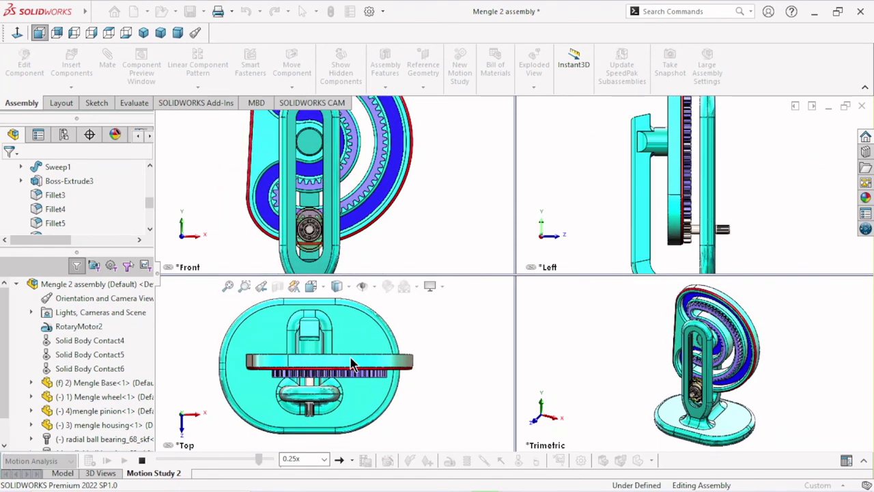
Play the gear motion study at reduced speed across all four views
{"action": "scroll", "coordinate": [350, 364], "scroll_direction": "up", "scroll_amount": 2}
{"action": "scroll", "coordinate": [350, 364], "scroll_direction": "up", "scroll_amount": 1}
{"action": "scroll", "coordinate": [351, 364], "scroll_direction": "up", "scroll_amount": 1}
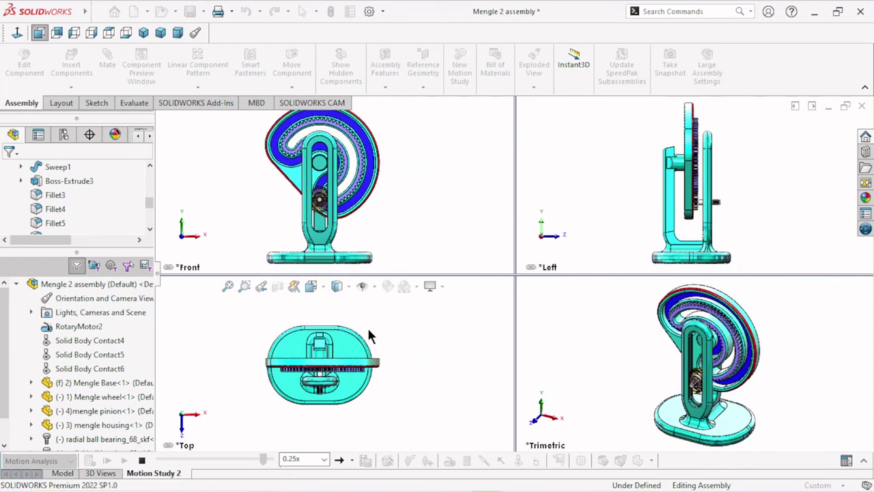
{"action": "scroll", "coordinate": [299, 308], "scroll_direction": "up", "scroll_amount": 1}
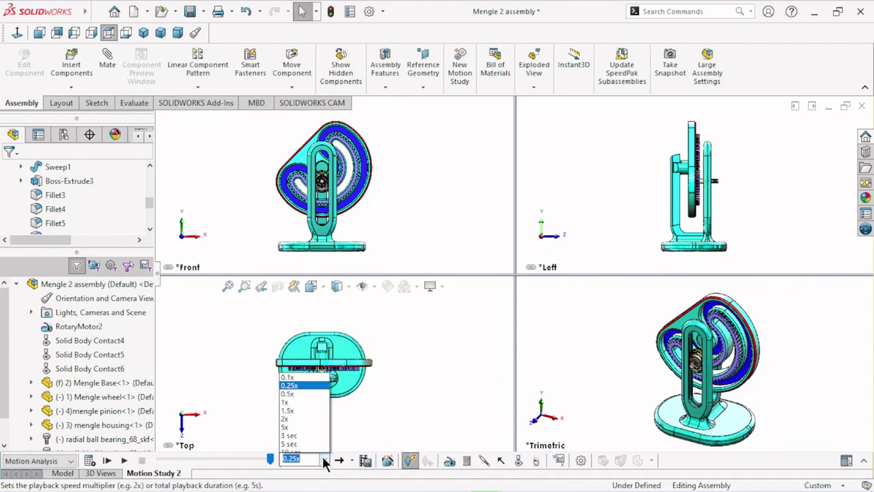
{"action": "left_click", "coordinate": [125, 462]}
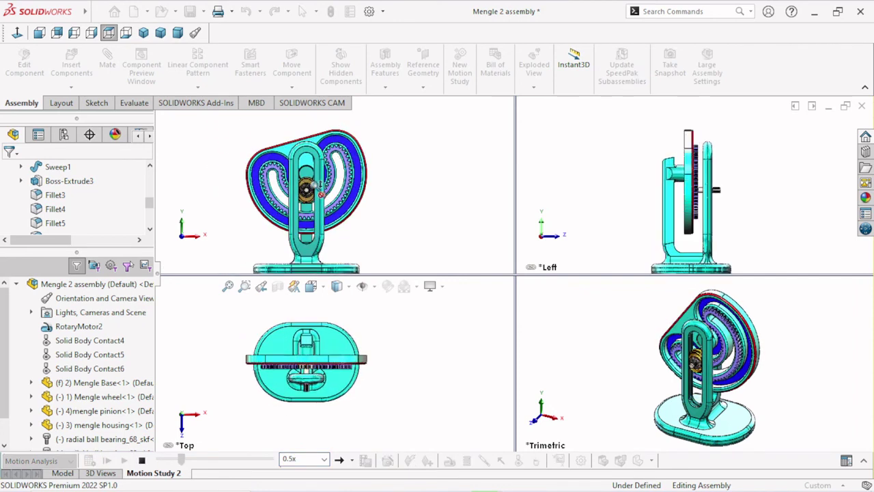
{"action": "scroll", "coordinate": [301, 210], "scroll_direction": "down", "scroll_amount": 2}
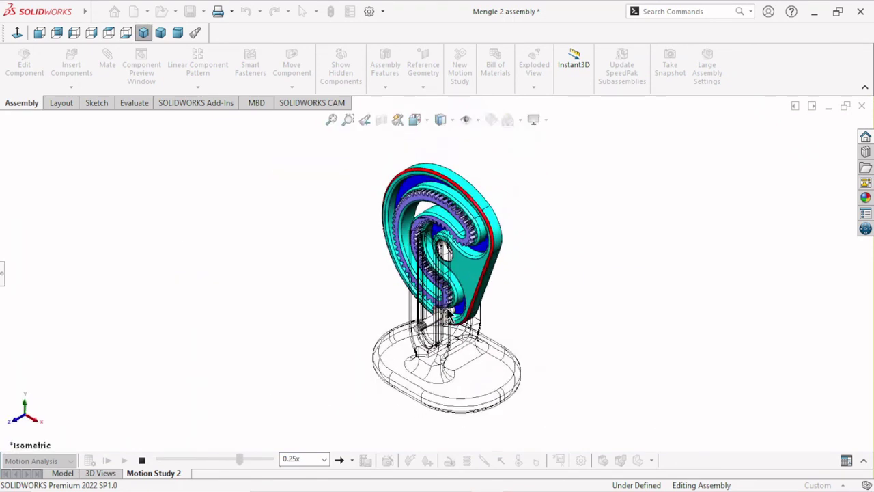
Zoom in on the pinion meshing with the wheel's internal teeth and rotate the disc forward
{"action": "scroll", "coordinate": [471, 273], "scroll_direction": "down", "scroll_amount": 3}
{"action": "scroll", "coordinate": [470, 294], "scroll_direction": "down", "scroll_amount": 3}
{"action": "scroll", "coordinate": [431, 314], "scroll_direction": "down", "scroll_amount": 3}
{"action": "scroll", "coordinate": [402, 362], "scroll_direction": "up", "scroll_amount": 3}
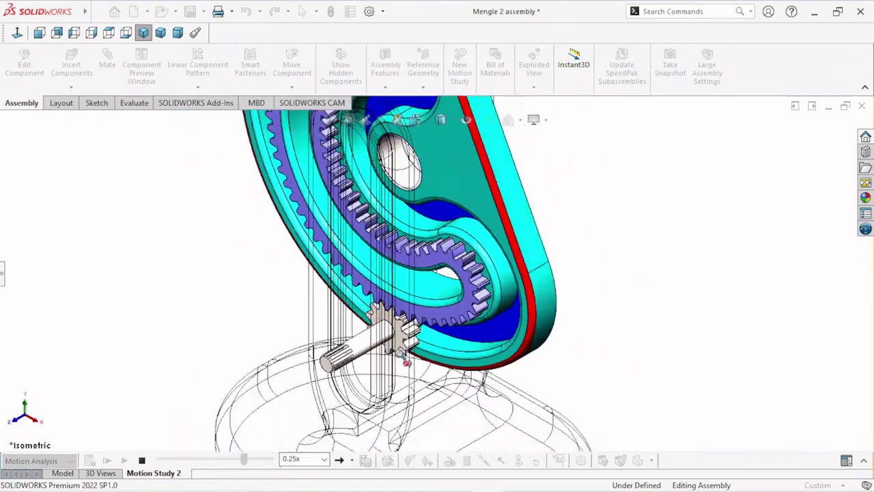
{"action": "scroll", "coordinate": [402, 342], "scroll_direction": "up", "scroll_amount": 3}
{"action": "scroll", "coordinate": [407, 273], "scroll_direction": "up", "scroll_amount": 2}
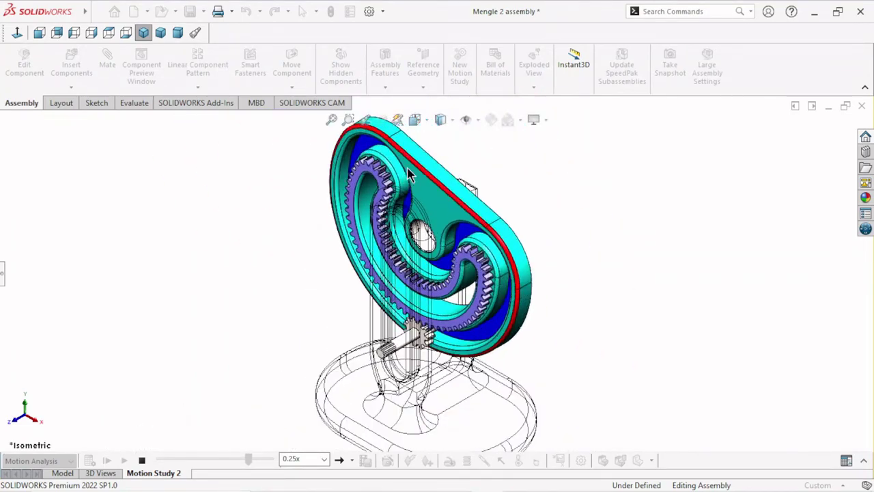
{"action": "middle_click_drag", "start_coordinate": [410, 172], "coordinate": [635, 226]}
{"action": "scroll", "coordinate": [493, 368], "scroll_direction": "down", "scroll_amount": 2}
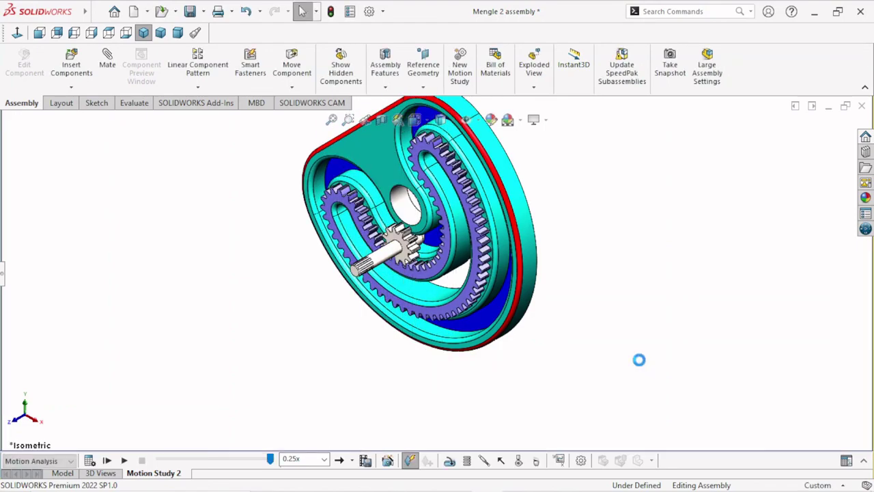
{"action": "mouse_move", "coordinate": [555, 360]}
{"action": "middle_mouse_down"}
{"action": "mouse_move", "coordinate": [582, 224]}
{"action": "mouse_move", "coordinate": [607, 215]}
{"action": "mouse_move", "coordinate": [627, 267]}
{"action": "middle_mouse_up"}
{"action": "scroll", "coordinate": [448, 239], "scroll_direction": "down", "scroll_amount": 2}
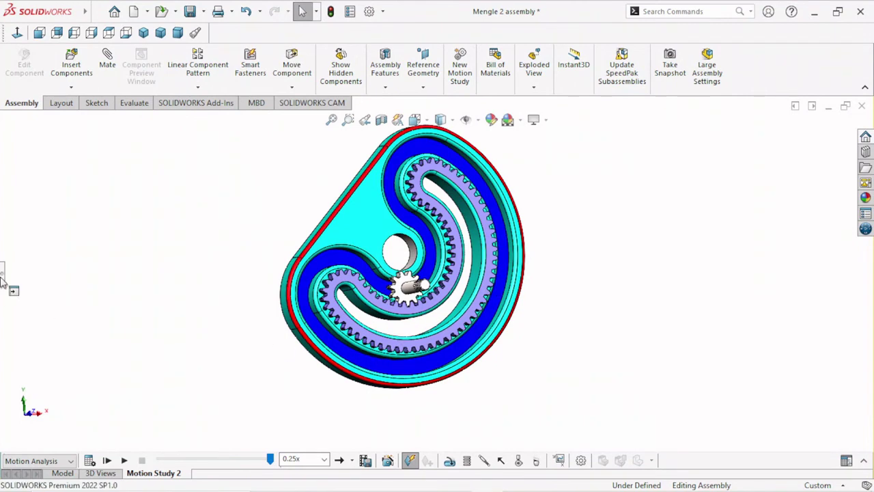
Show the mengle housing and both radial ball bearings again from the FeatureManager tree
{"action": "left_click", "coordinate": [13, 291]}
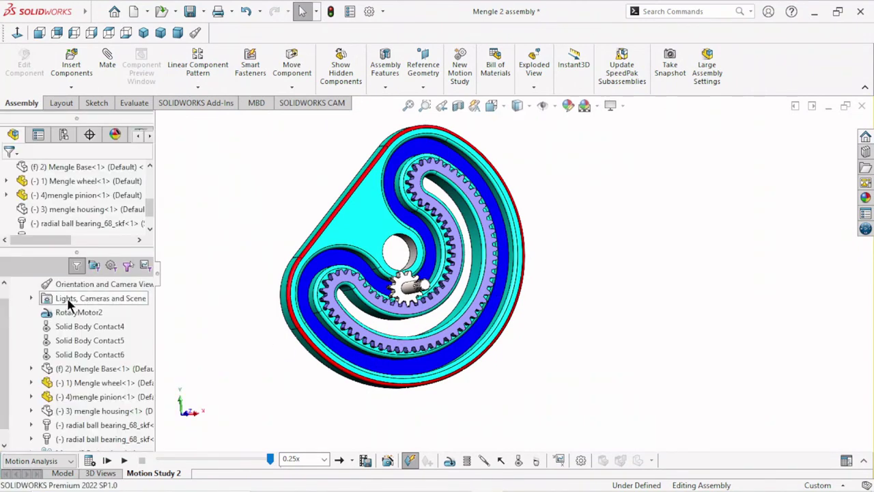
{"action": "left_click", "coordinate": [94, 208]}
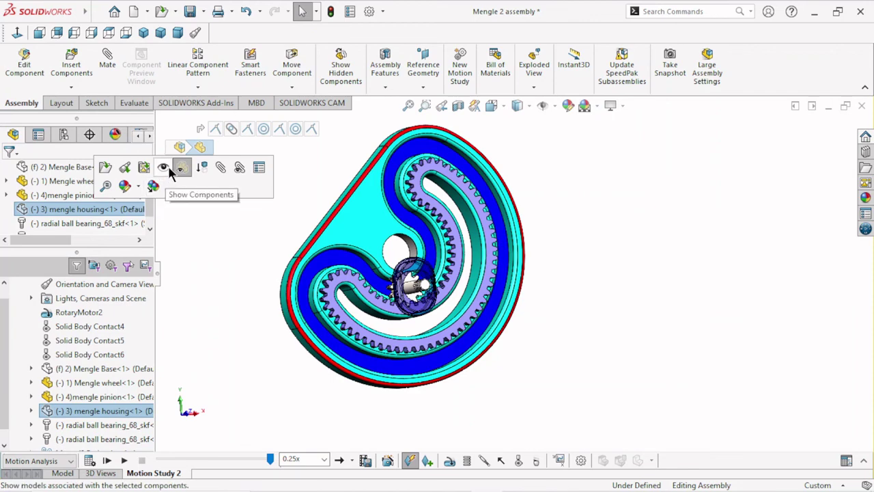
{"action": "left_click", "coordinate": [75, 223]}
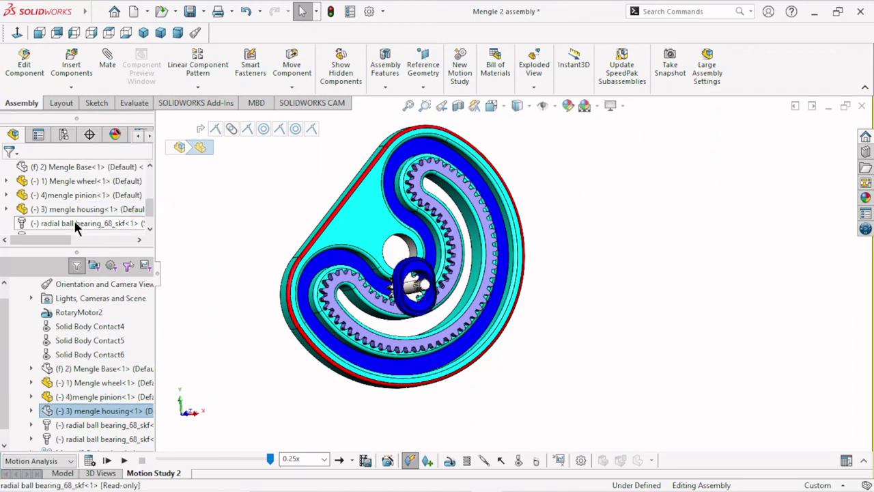
{"action": "left_click", "coordinate": [152, 188]}
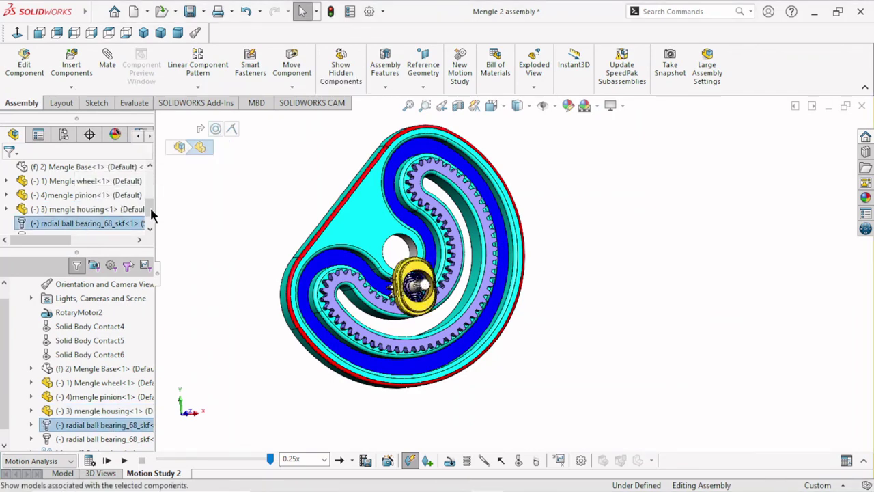
{"action": "scroll", "coordinate": [149, 215], "scroll_direction": "down", "scroll_amount": 1}
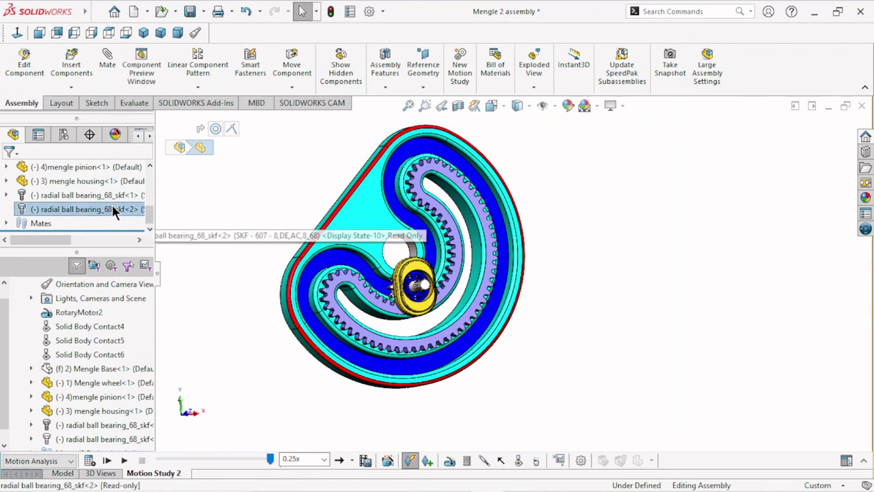
{"action": "left_click", "coordinate": [114, 212]}
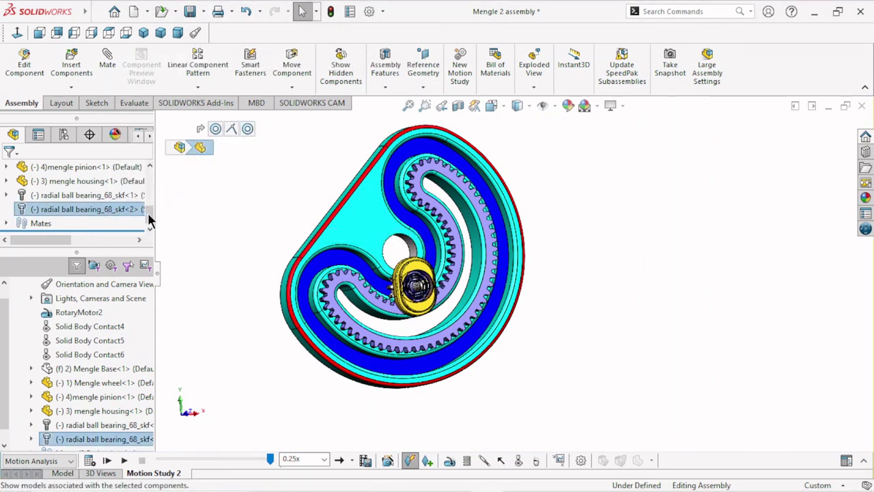
{"action": "left_click_drag", "start_coordinate": [147, 212], "coordinate": [154, 201]}
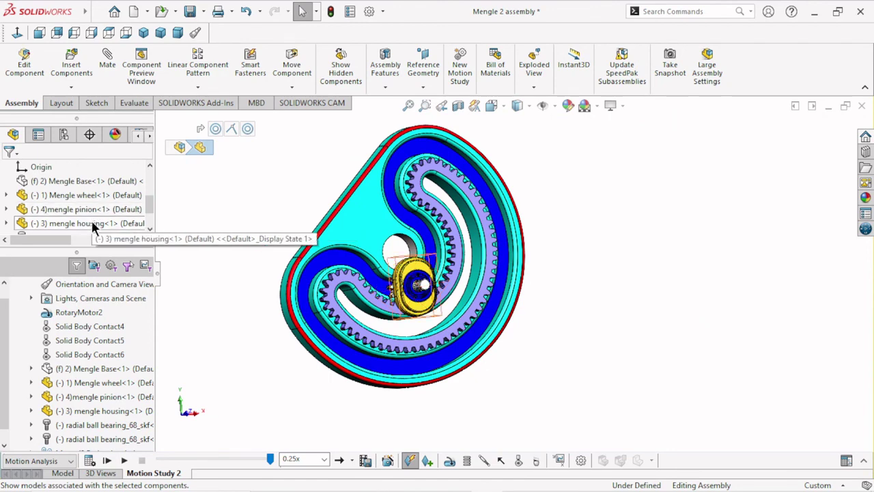
Unhide the Mengle Base, then orbit and pan to view the complete assembly
{"action": "left_click", "coordinate": [101, 181]}
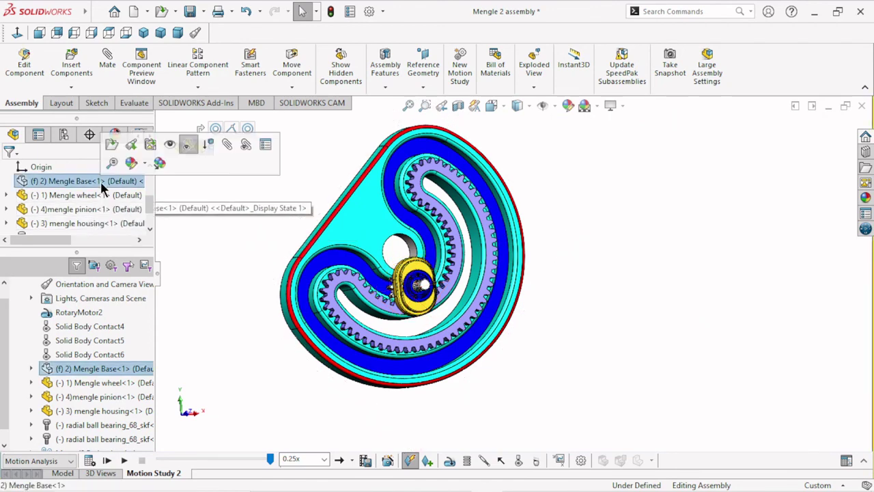
{"action": "left_click", "coordinate": [172, 146]}
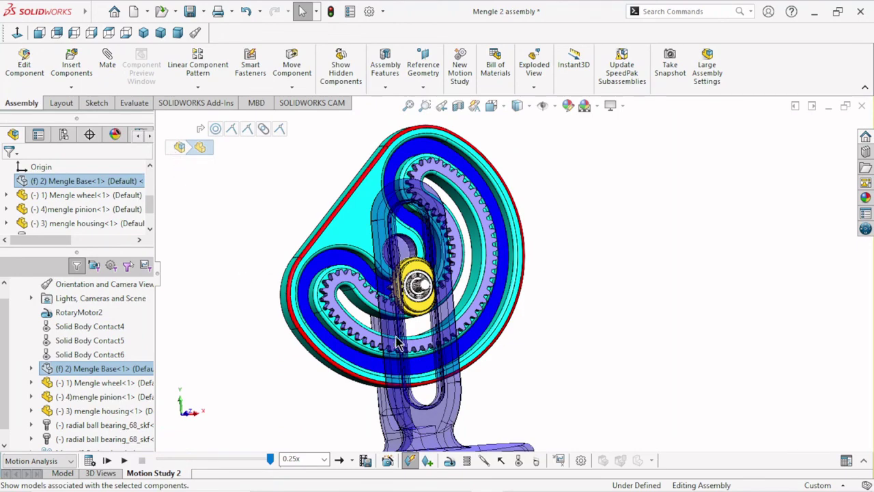
{"action": "left_click", "coordinate": [605, 300]}
{"action": "scroll", "coordinate": [581, 304], "scroll_direction": "up", "scroll_amount": 4}
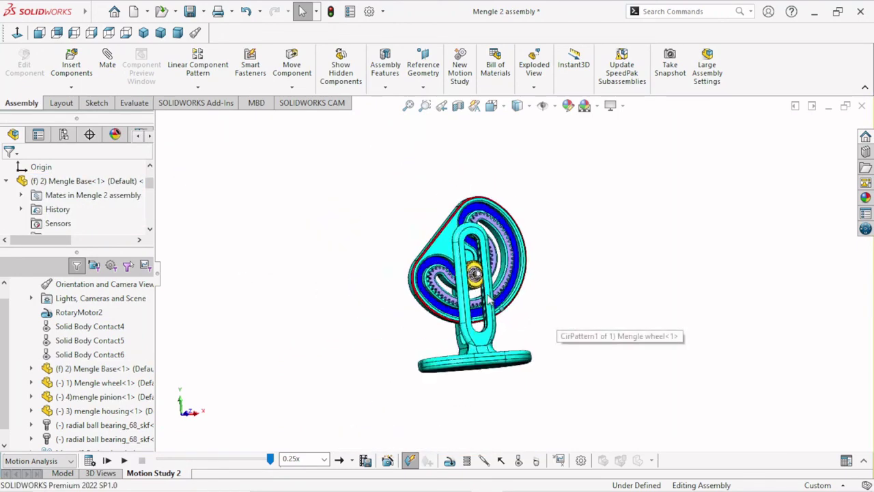
{"action": "mouse_move", "coordinate": [628, 296]}
{"action": "middle_mouse_down"}
{"action": "mouse_move", "coordinate": [540, 301]}
{"action": "mouse_move", "coordinate": [549, 350]}
{"action": "mouse_move", "coordinate": [586, 338]}
{"action": "mouse_move", "coordinate": [591, 368]}
{"action": "mouse_move", "coordinate": [513, 335]}
{"action": "middle_mouse_up"}
{"action": "scroll", "coordinate": [511, 330], "scroll_direction": "down", "scroll_amount": 2}
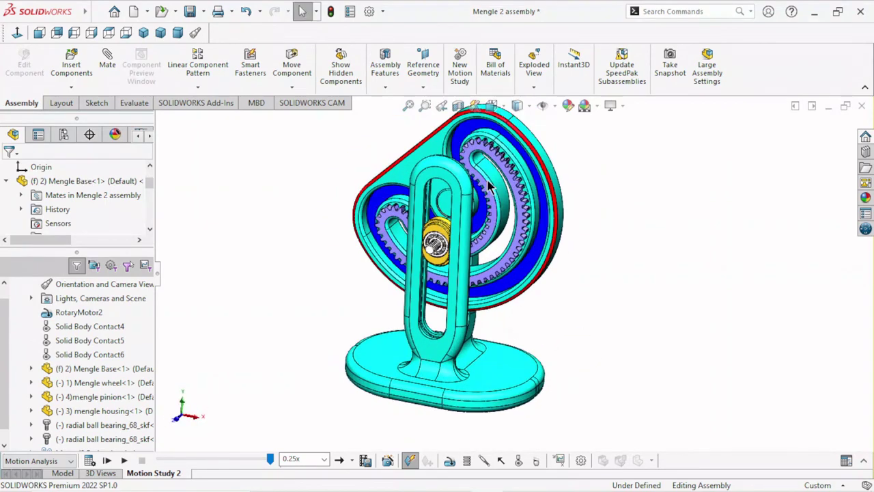
{"action": "middle_click_drag", "start_coordinate": [488, 188], "coordinate": [487, 205], "text": "ctrl"}
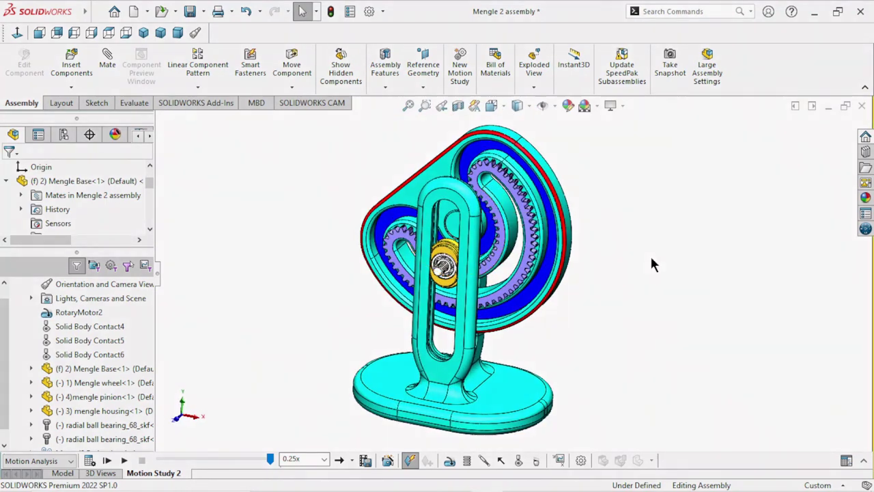